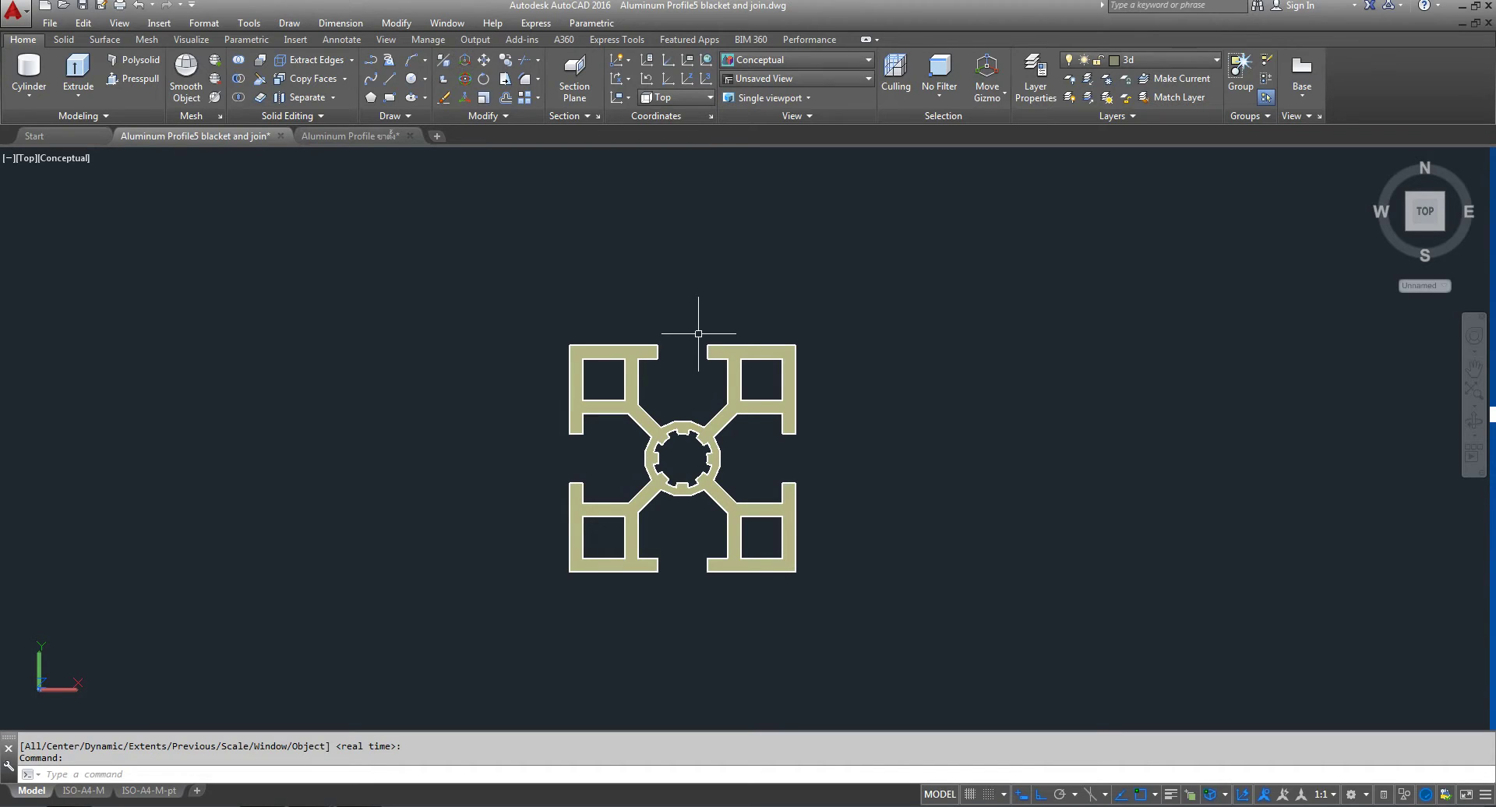
# - Keep the 3D Modeling workspace and toggle the menu bar off and back on
pyautogui.click(1368, 793)
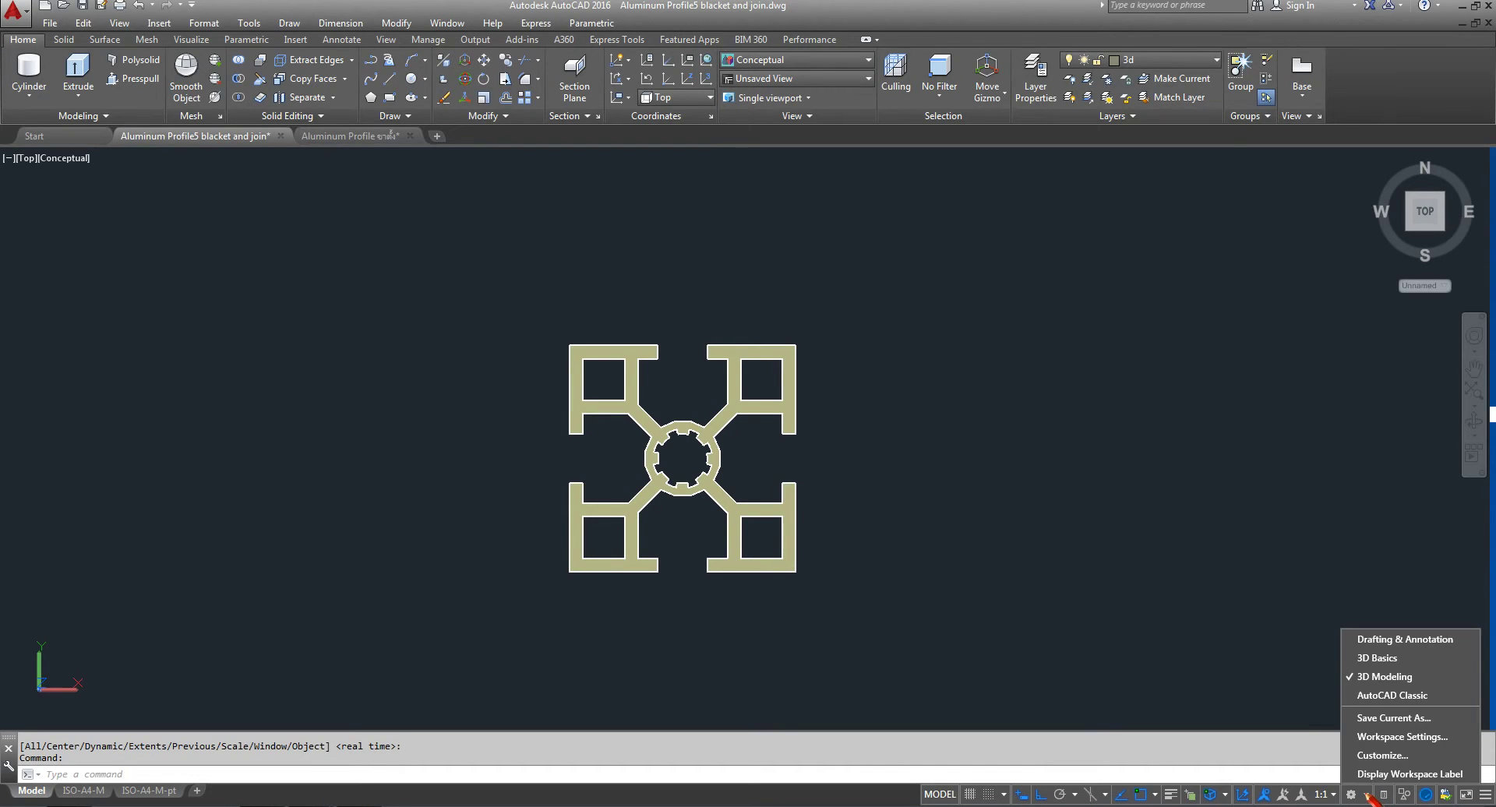
pyautogui.click(1383, 679)
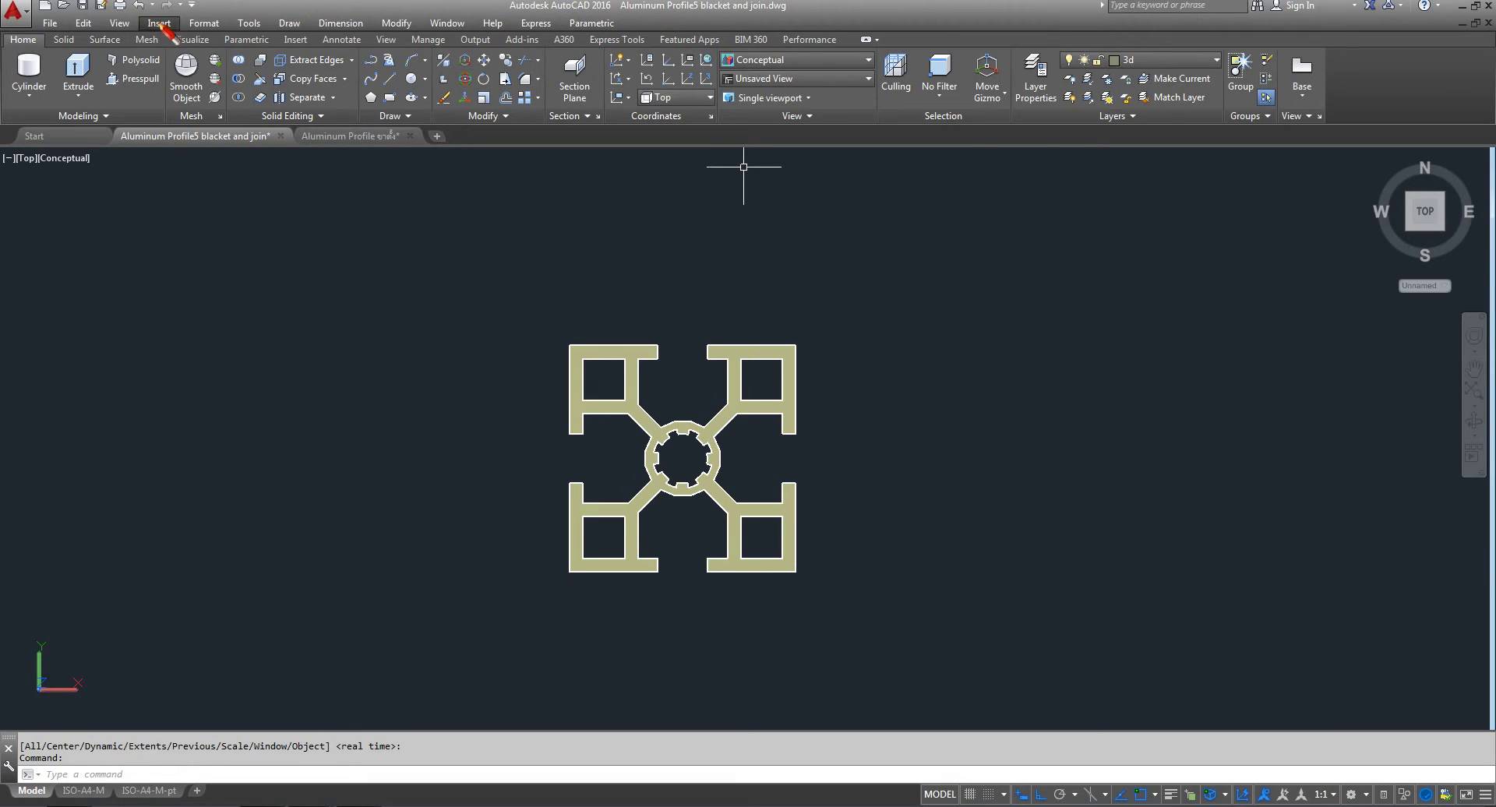
pyautogui.click(192, 5)
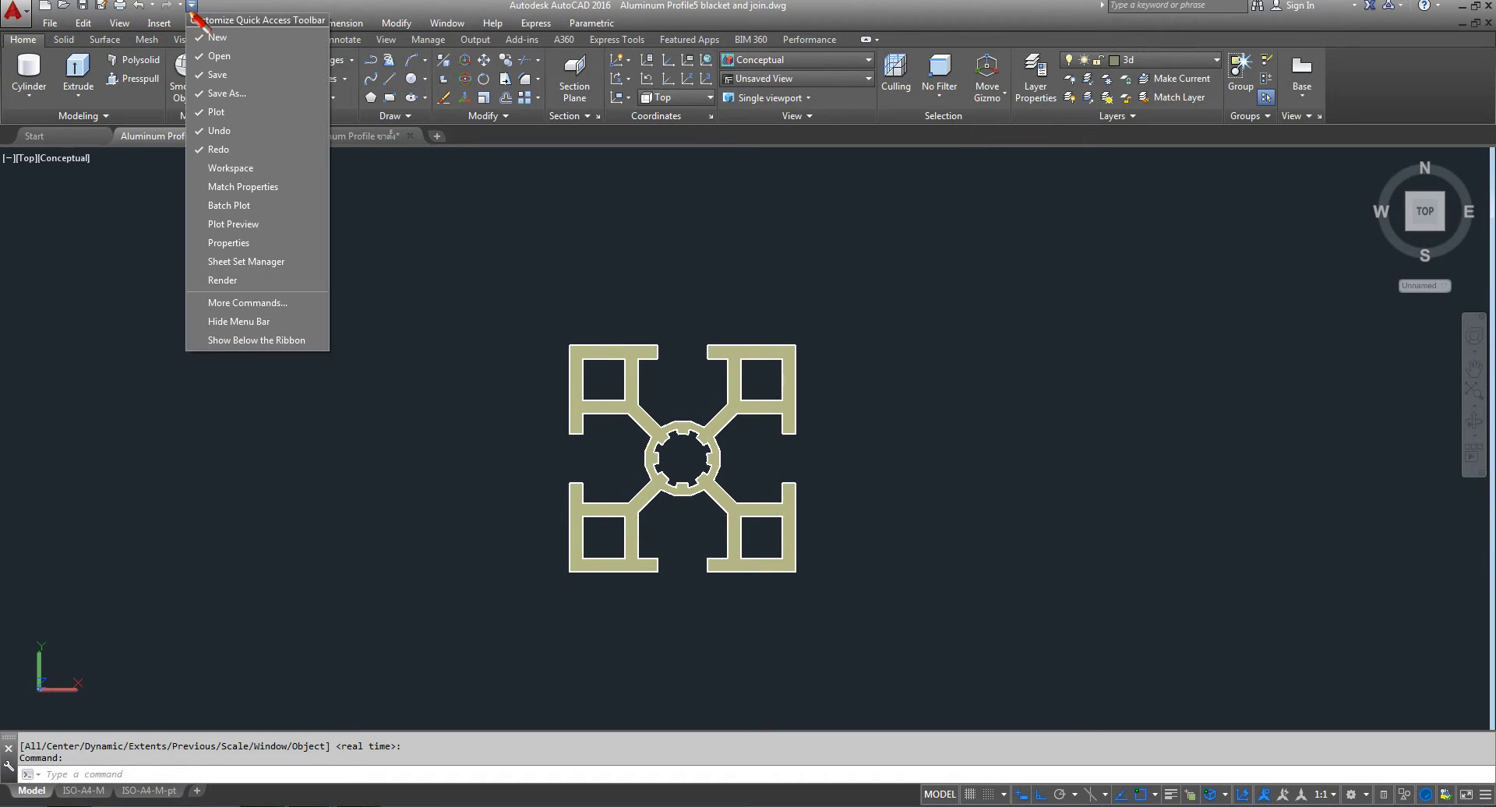
pyautogui.click(239, 321)
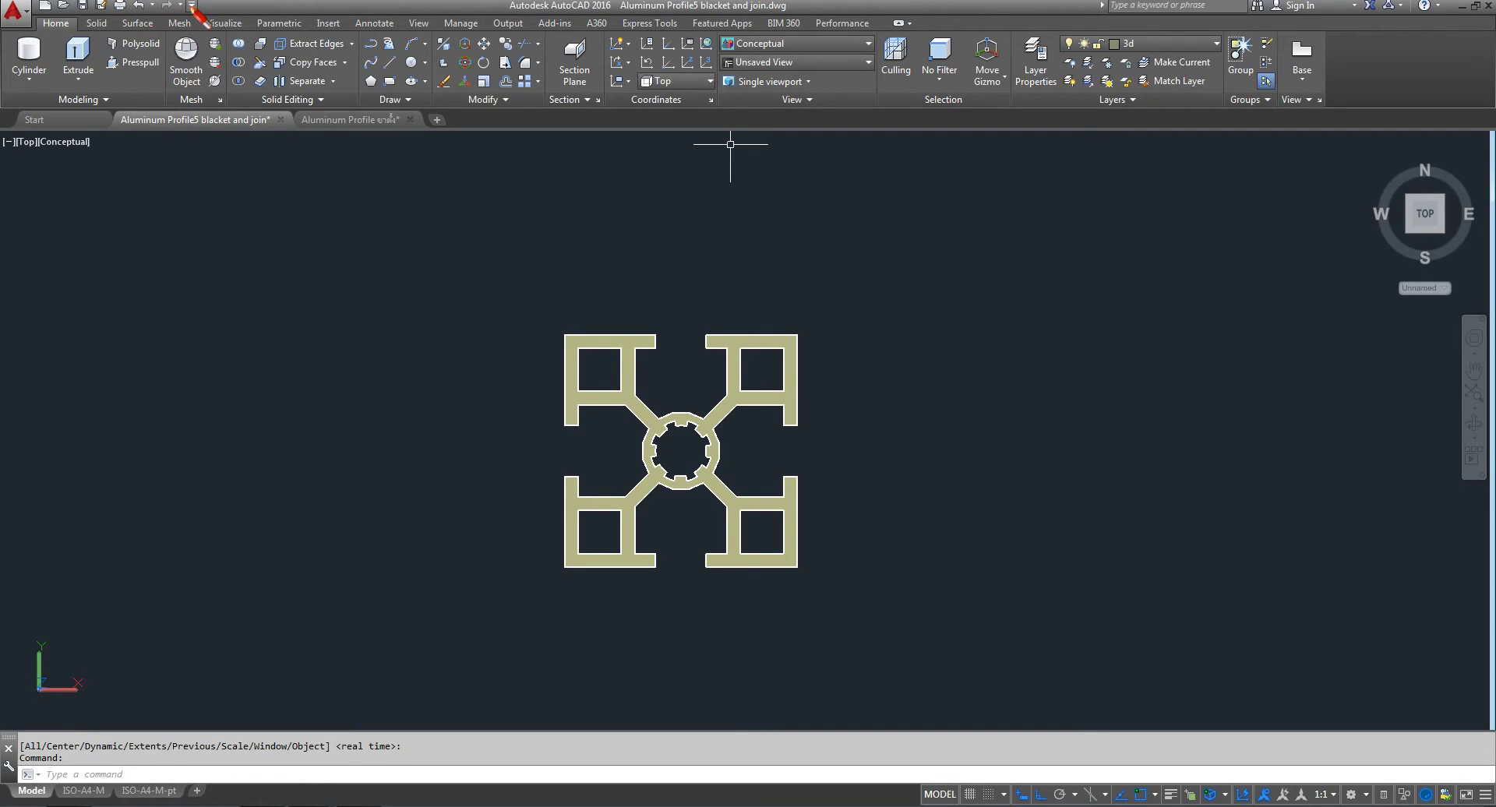
pyautogui.click(192, 5)
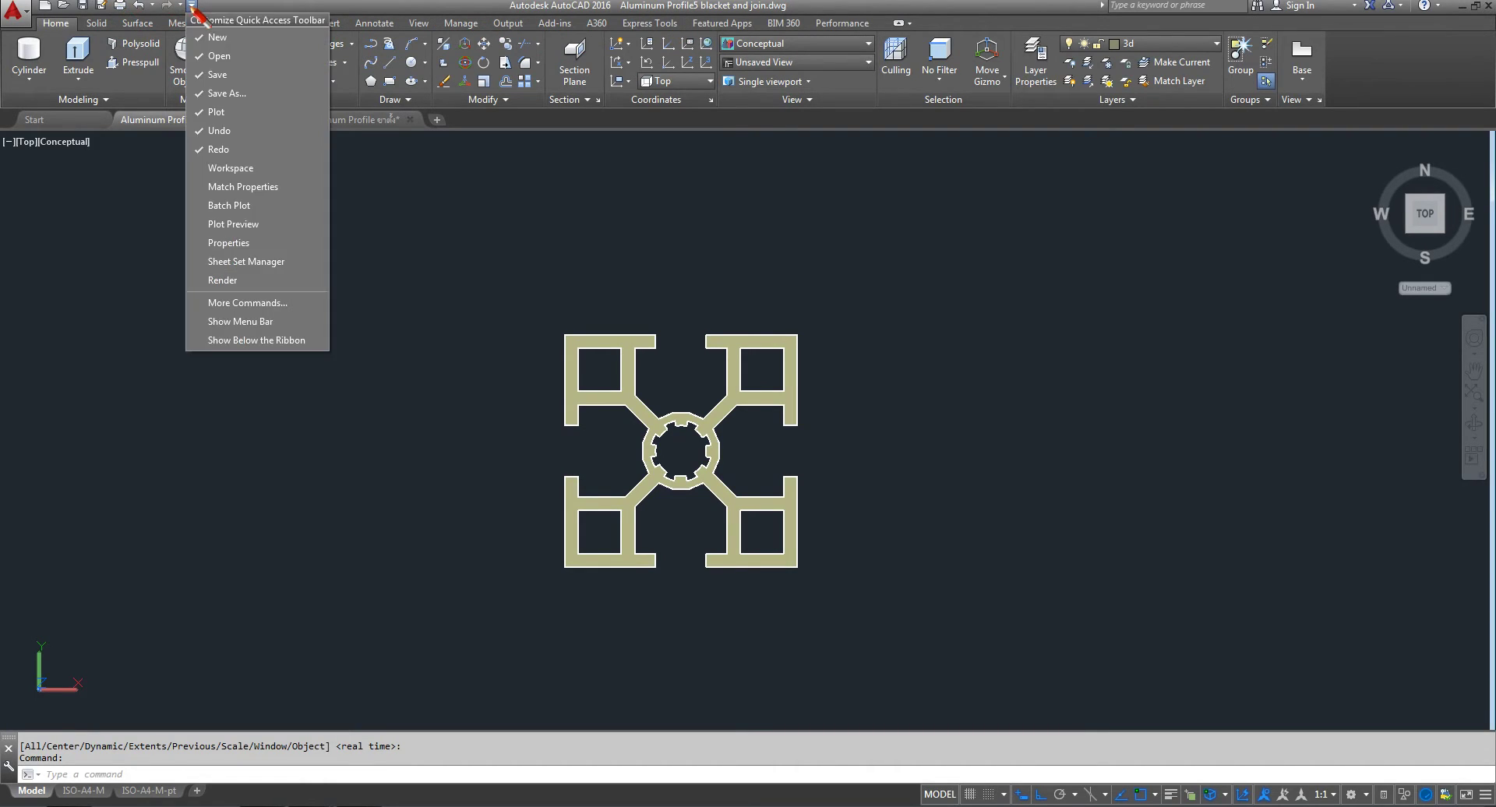
pyautogui.click(238, 321)
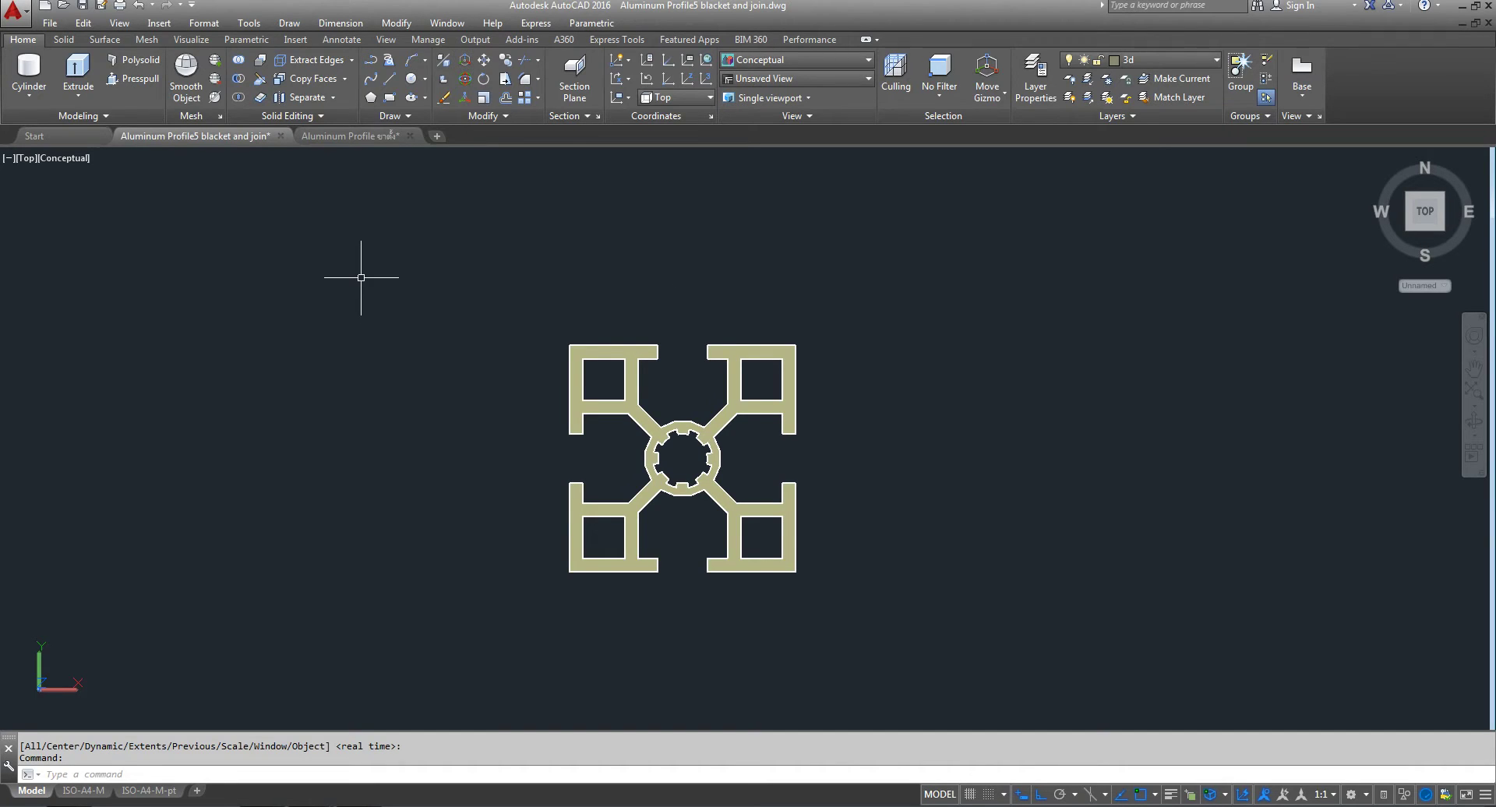
pyautogui.moveTo(1473, 398)
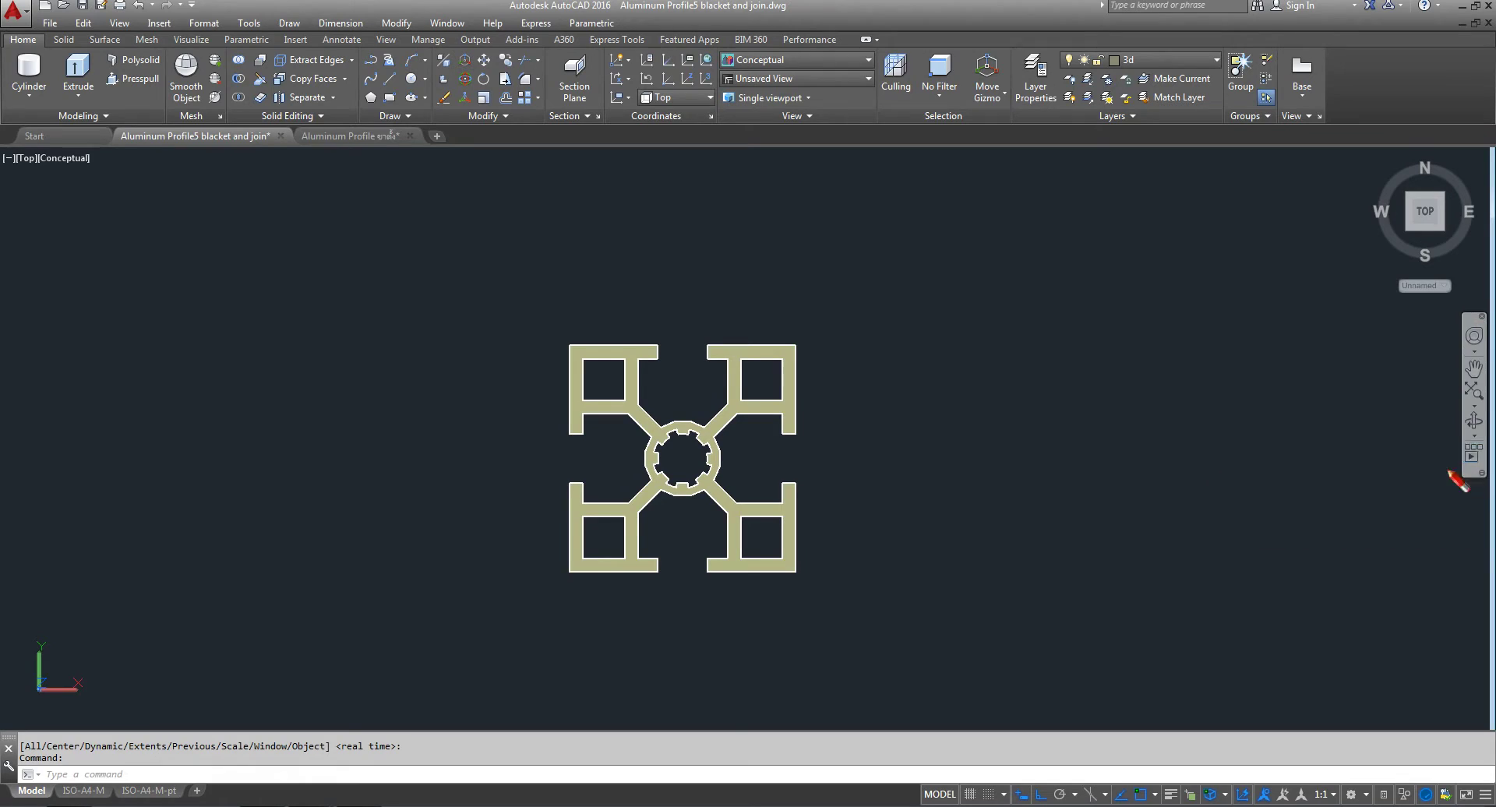
# - Shift the profile slightly right and switch the viewport to SE Isometric
pyautogui.click(10, 158)
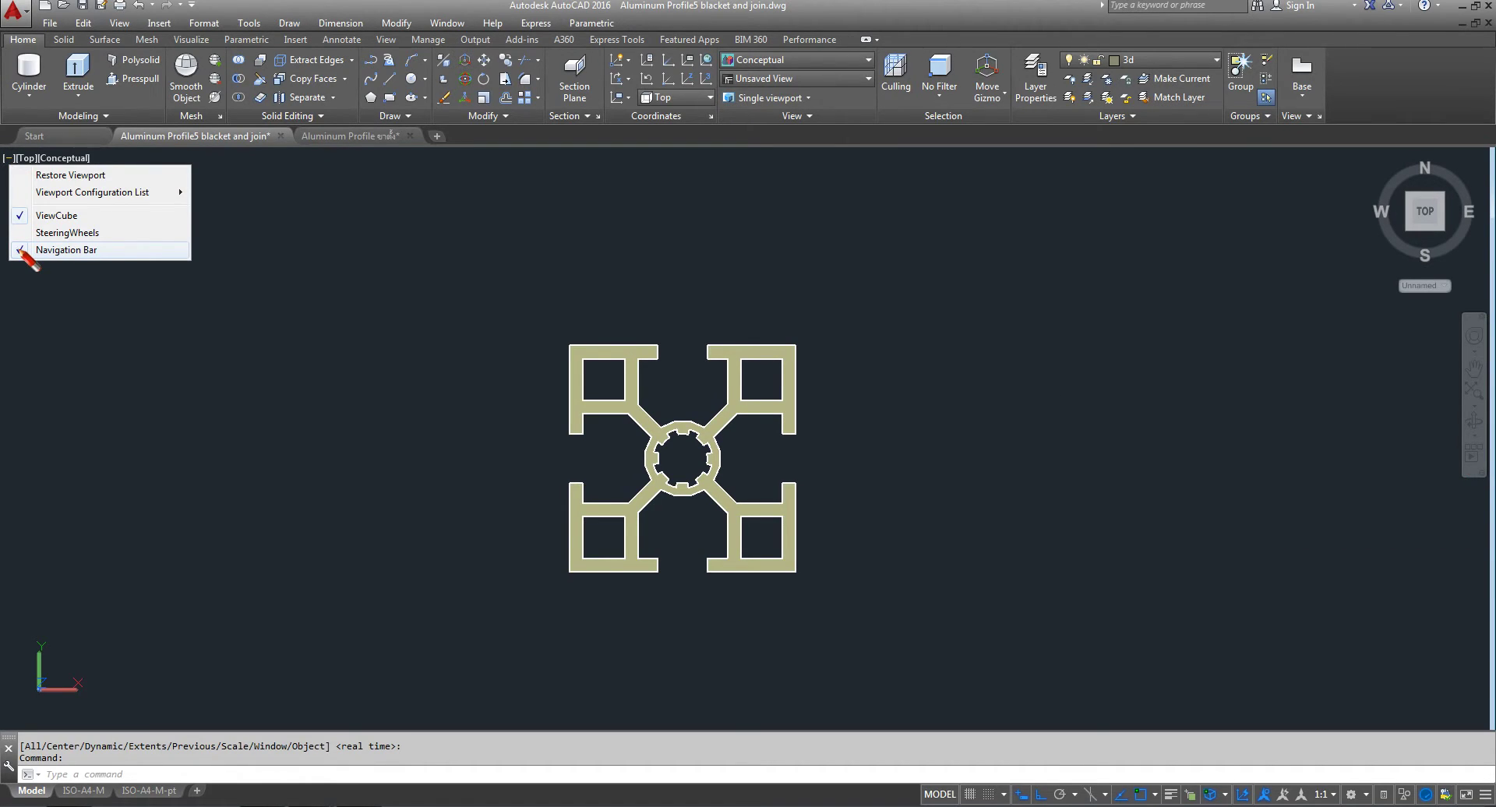
pyautogui.click(324, 483)
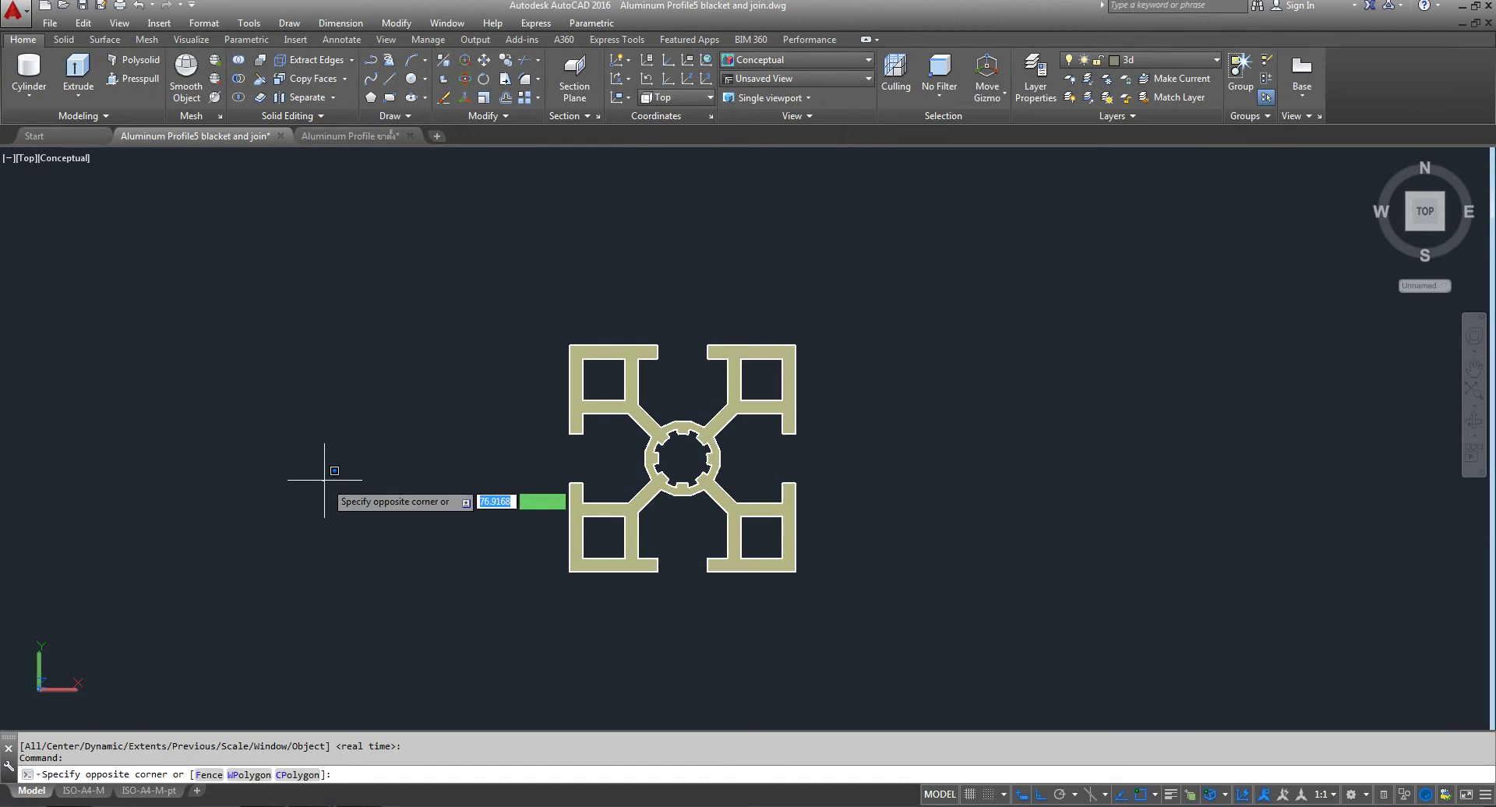
pyautogui.click(353, 536)
pyautogui.moveTo(377, 537); pyautogui.dragTo(407, 541, button='middle')
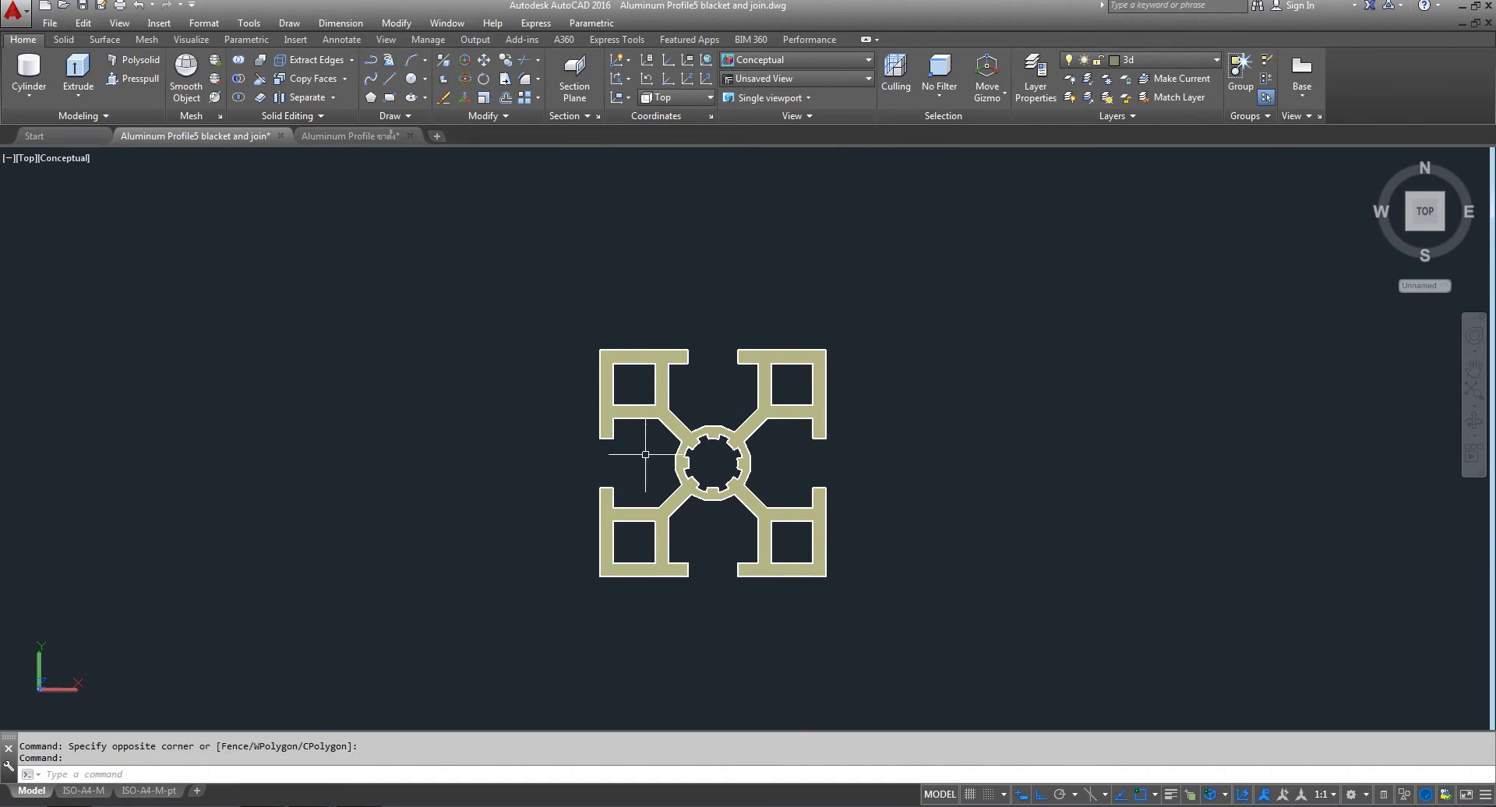
pyautogui.click(29, 160)
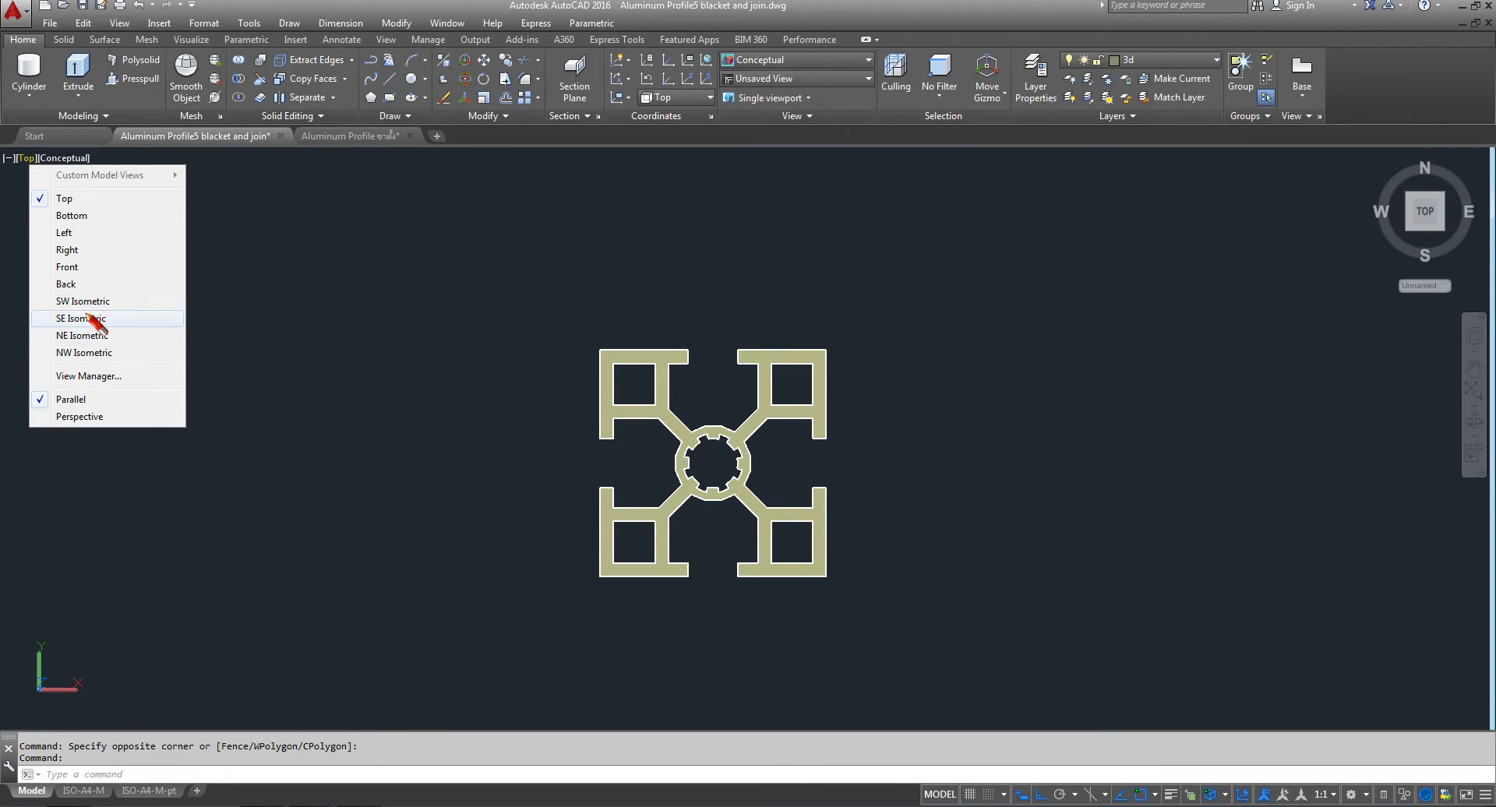
pyautogui.click(95, 327)
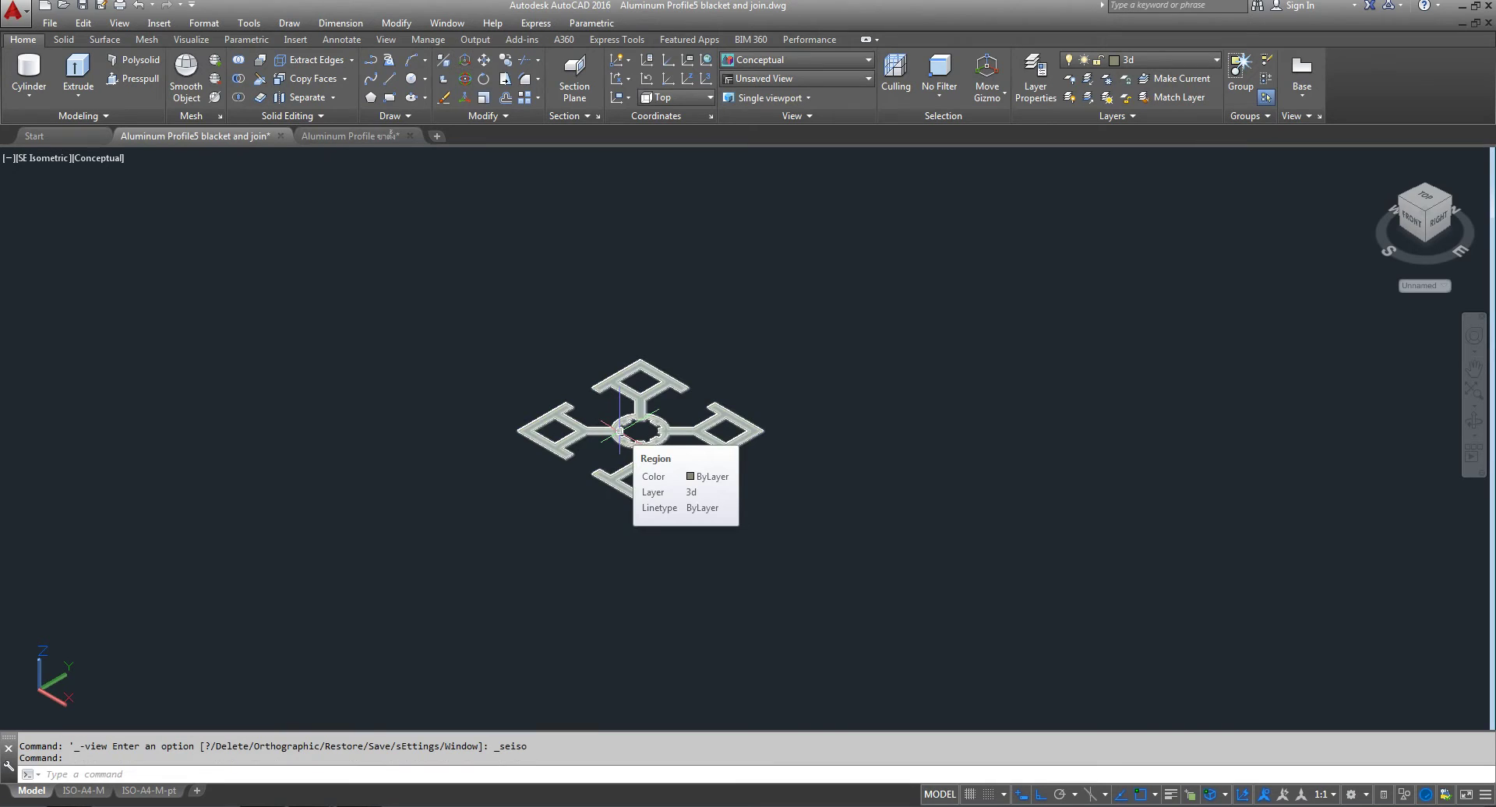
# - Window-select the profile region with COPY and place one copy beside the original
pyautogui.click(505, 78)
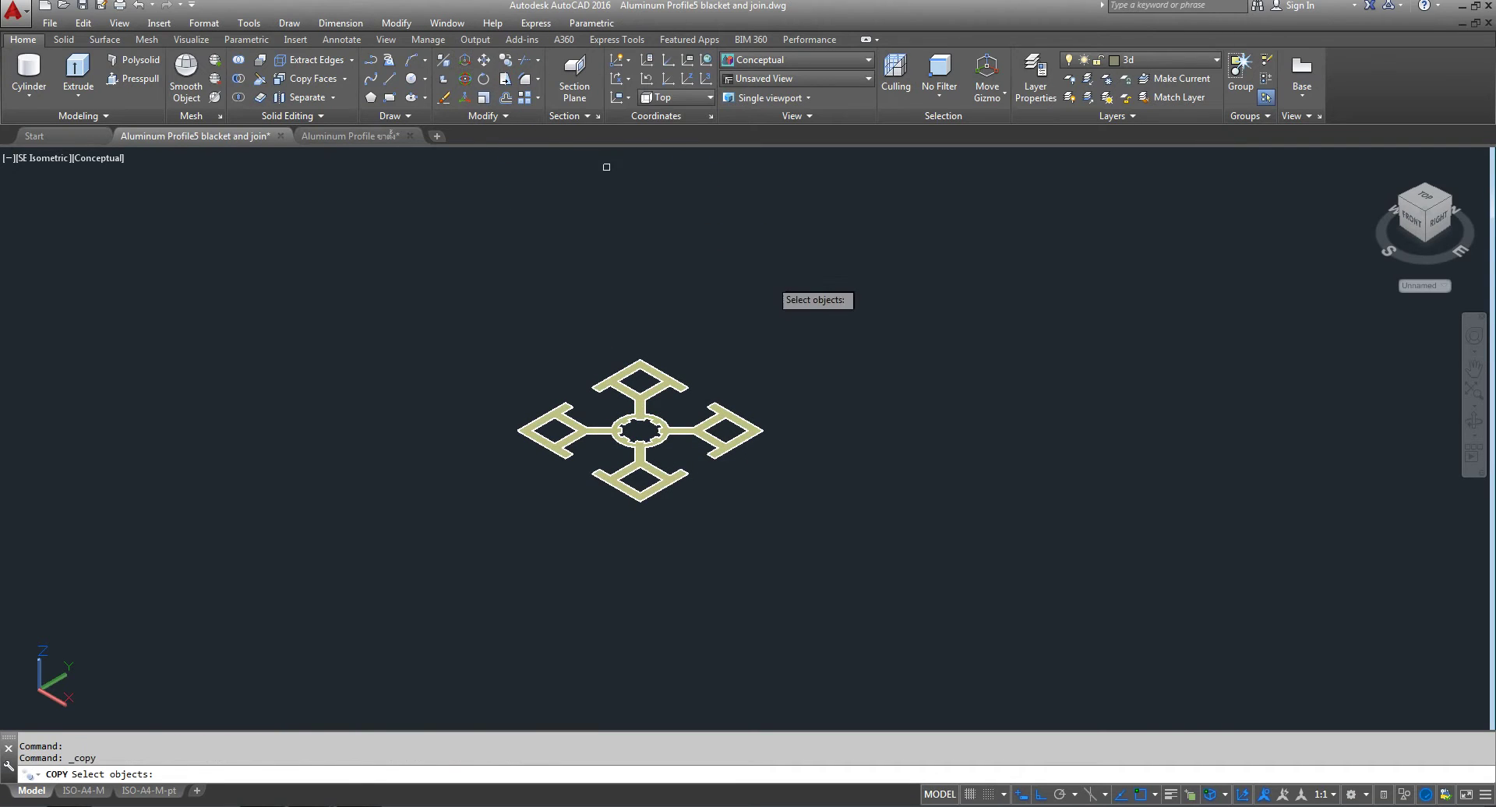
pyautogui.click(877, 304)
pyautogui.click(423, 585)
pyautogui.press('Return')
pyautogui.click(1003, 363)
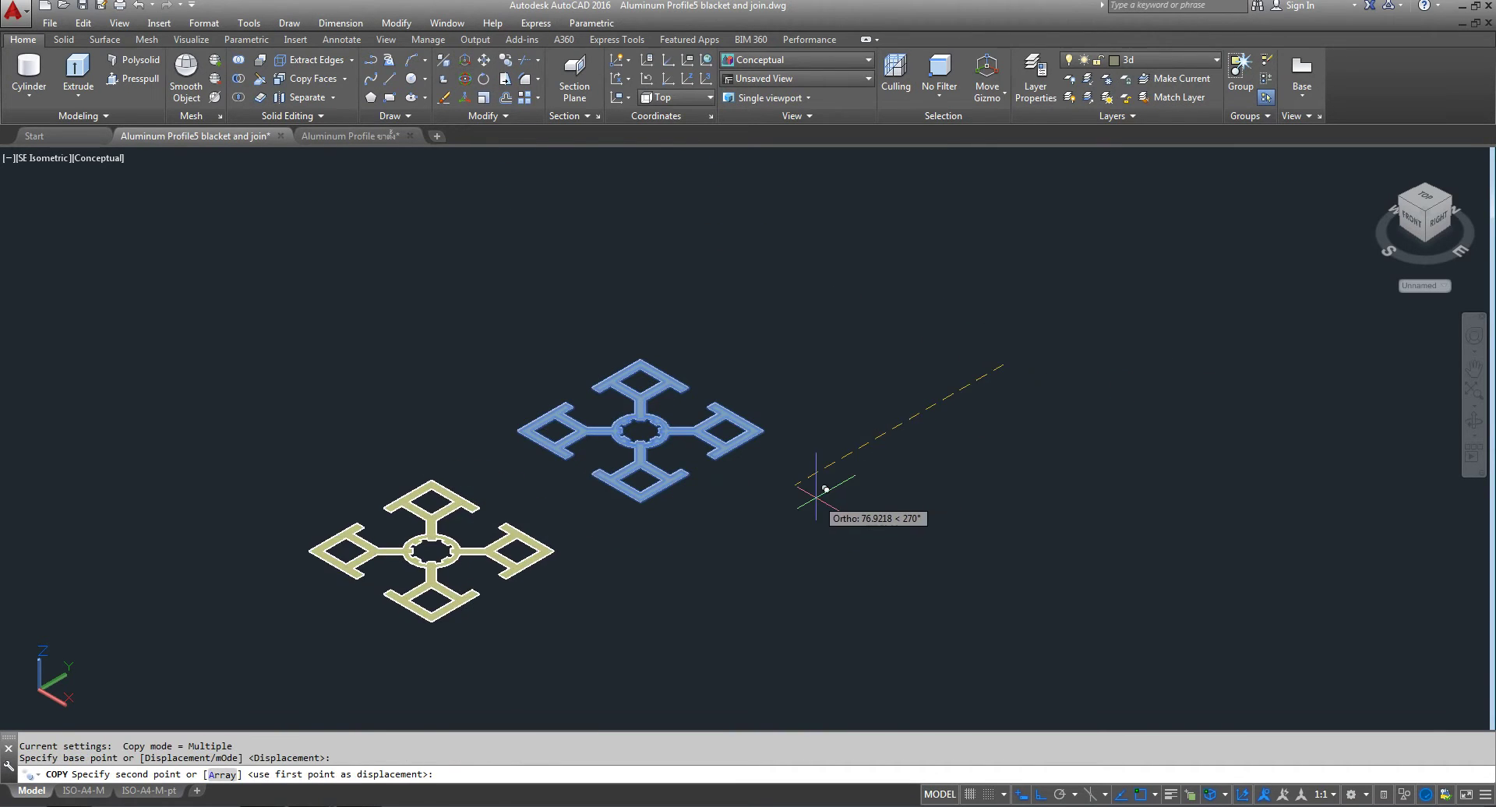
pyautogui.moveTo(824, 490); pyautogui.dragTo(931, 360, button='middle')
pyautogui.click(868, 375)
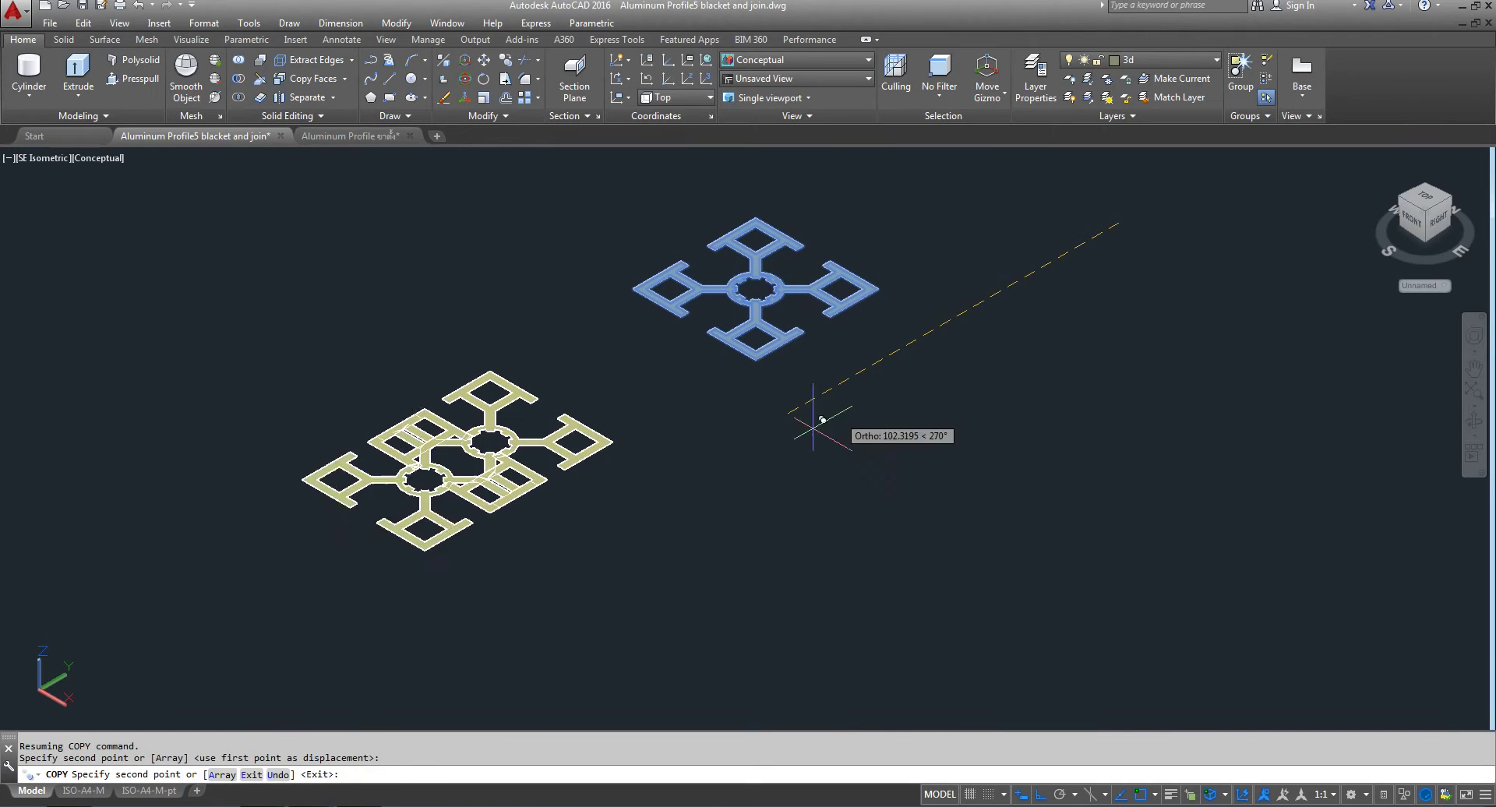
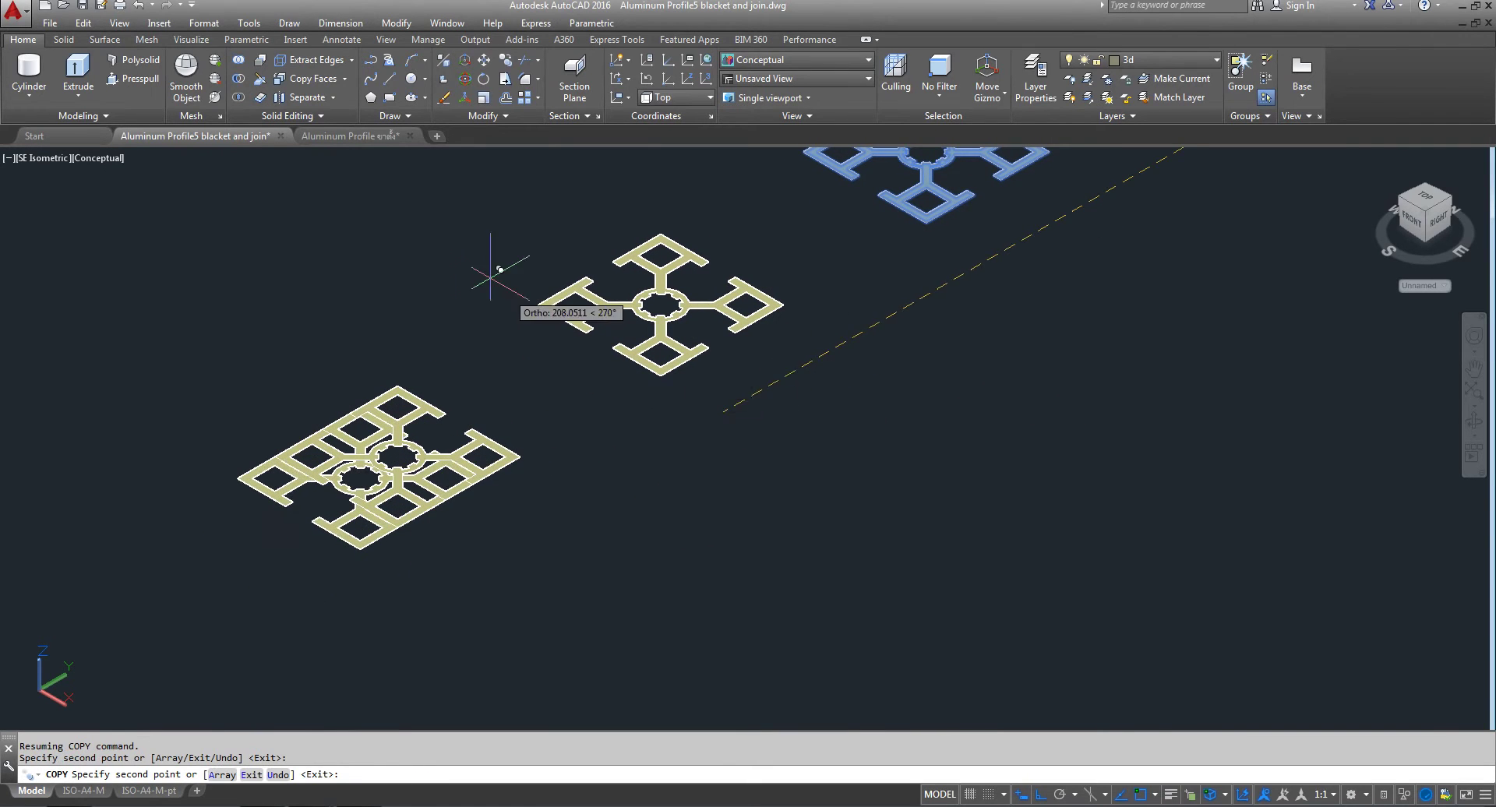
# - End the copy and rotate the middle bracket 90° about X to stand it upright
pyautogui.rightClick(499, 269)
pyautogui.click(514, 285)
pyautogui.moveTo(565, 331); pyautogui.dragTo(553, 366, button='middle')
pyautogui.scroll(-2, 553, 366)
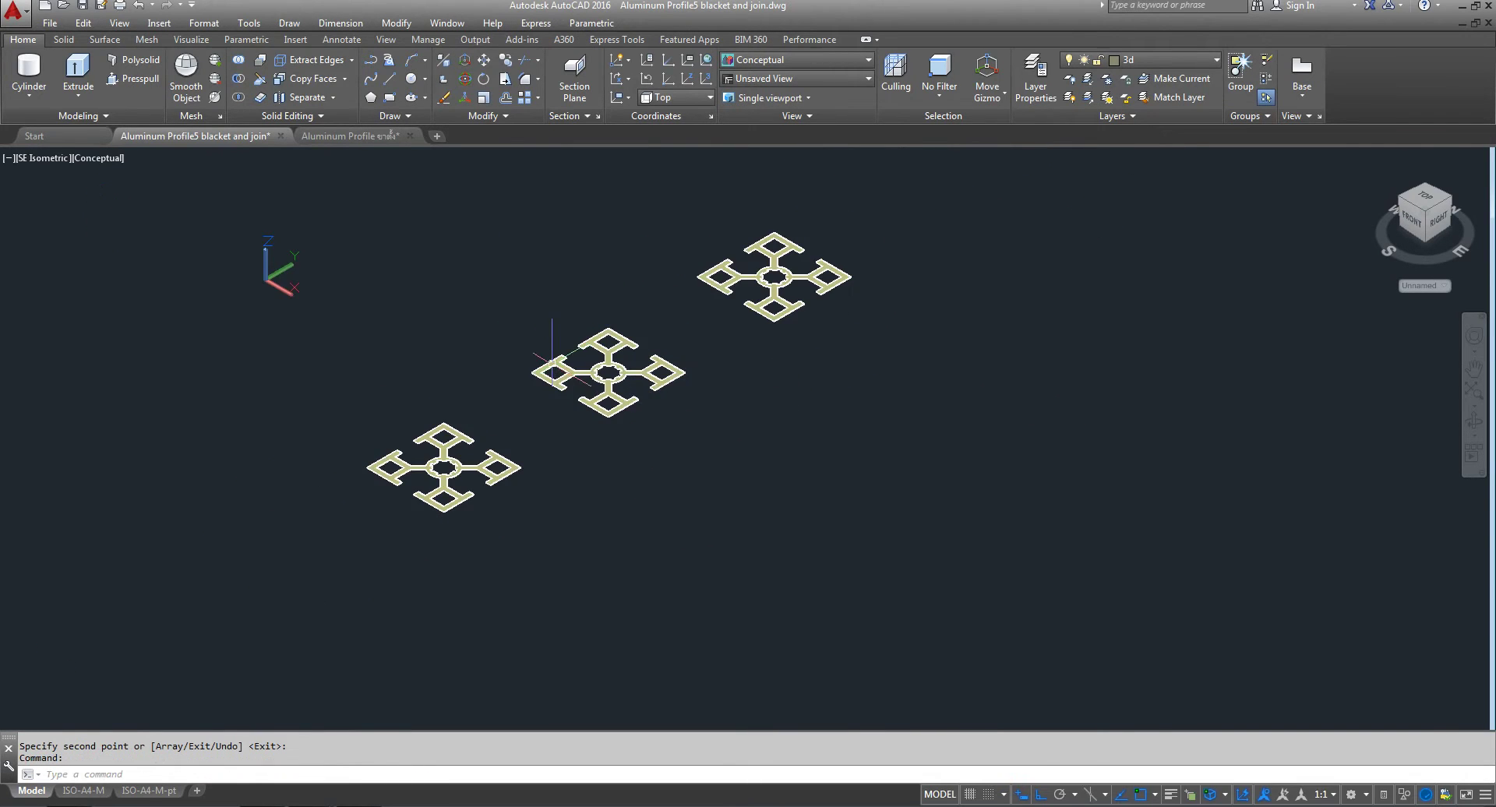
pyautogui.click(466, 78)
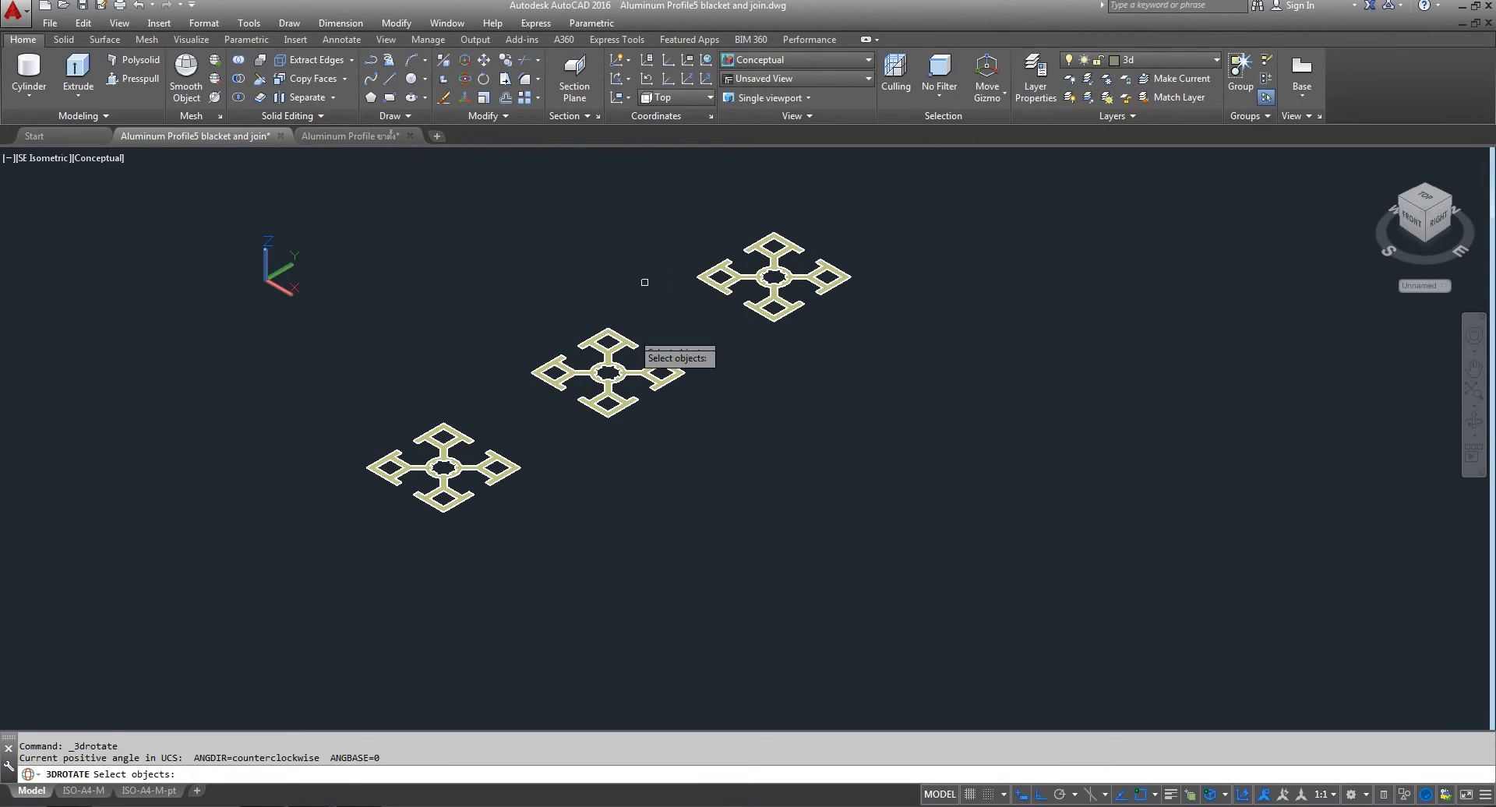
pyautogui.click(611, 363)
pyautogui.press('Return')
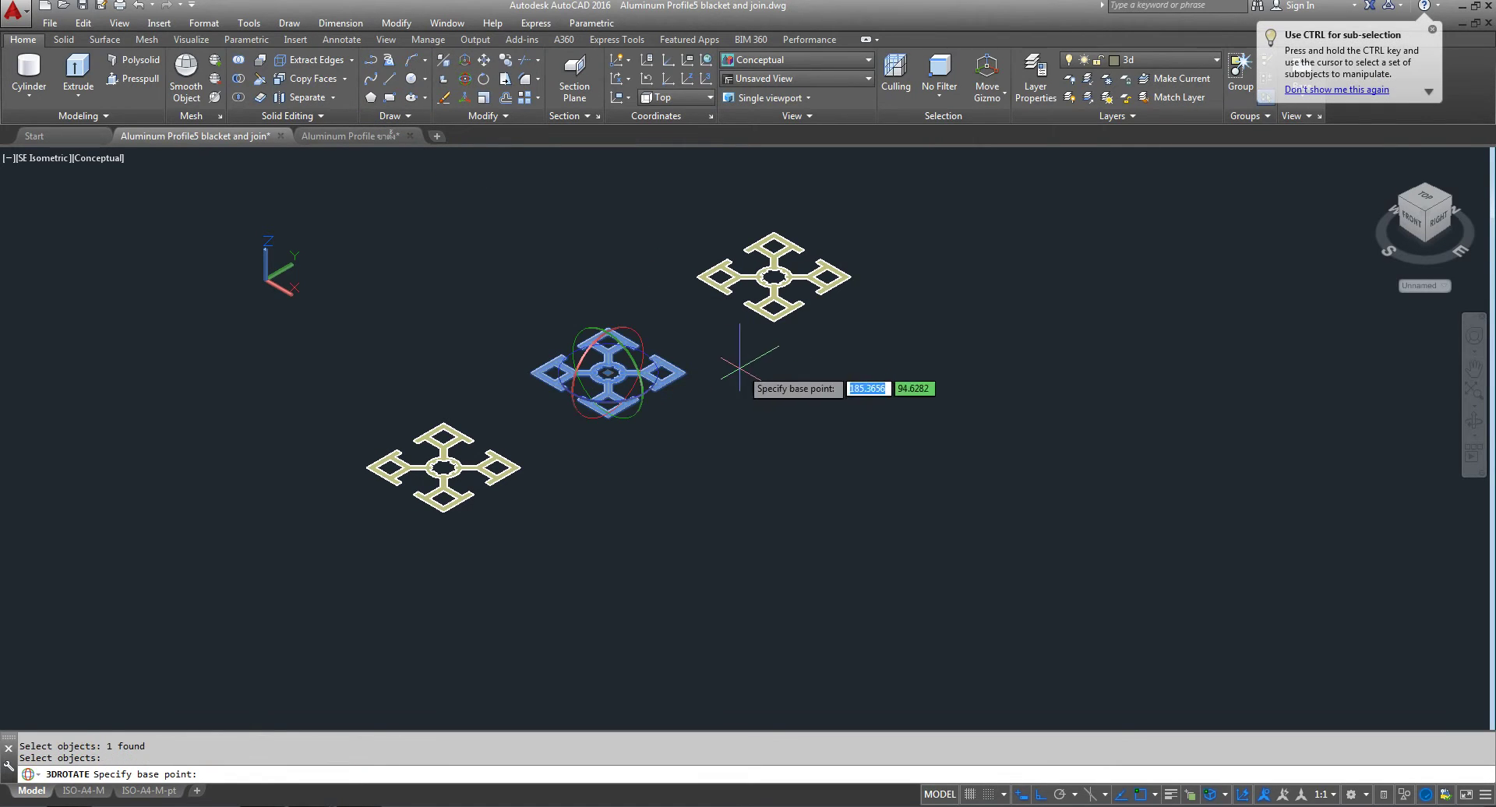
pyautogui.click(628, 317)
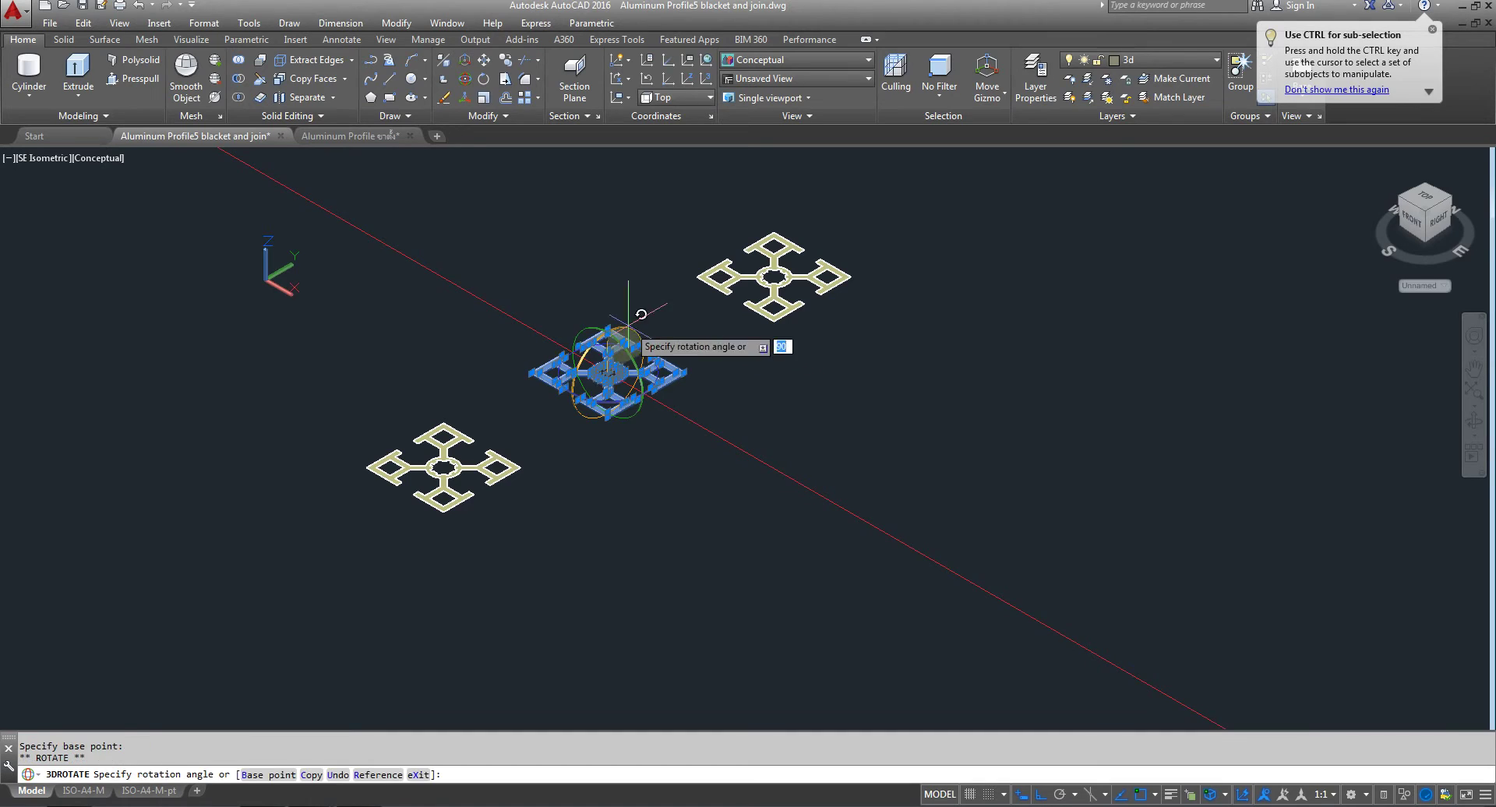
pyautogui.click(567, 209)
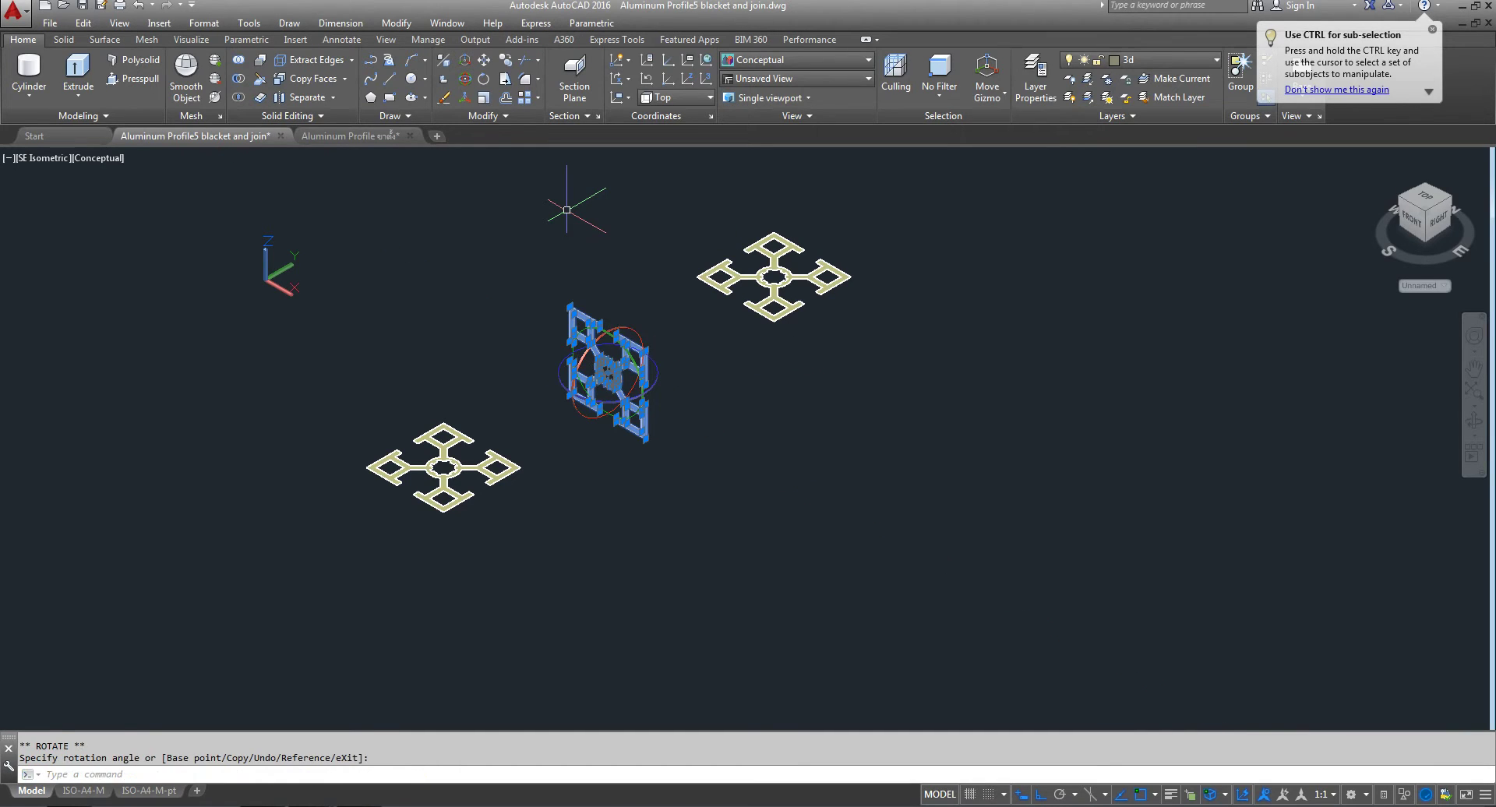
# - Rotate the lower bracket 90° about the Y axis so it stands upright
pyautogui.rightClick(461, 259)
pyautogui.click(530, 268)
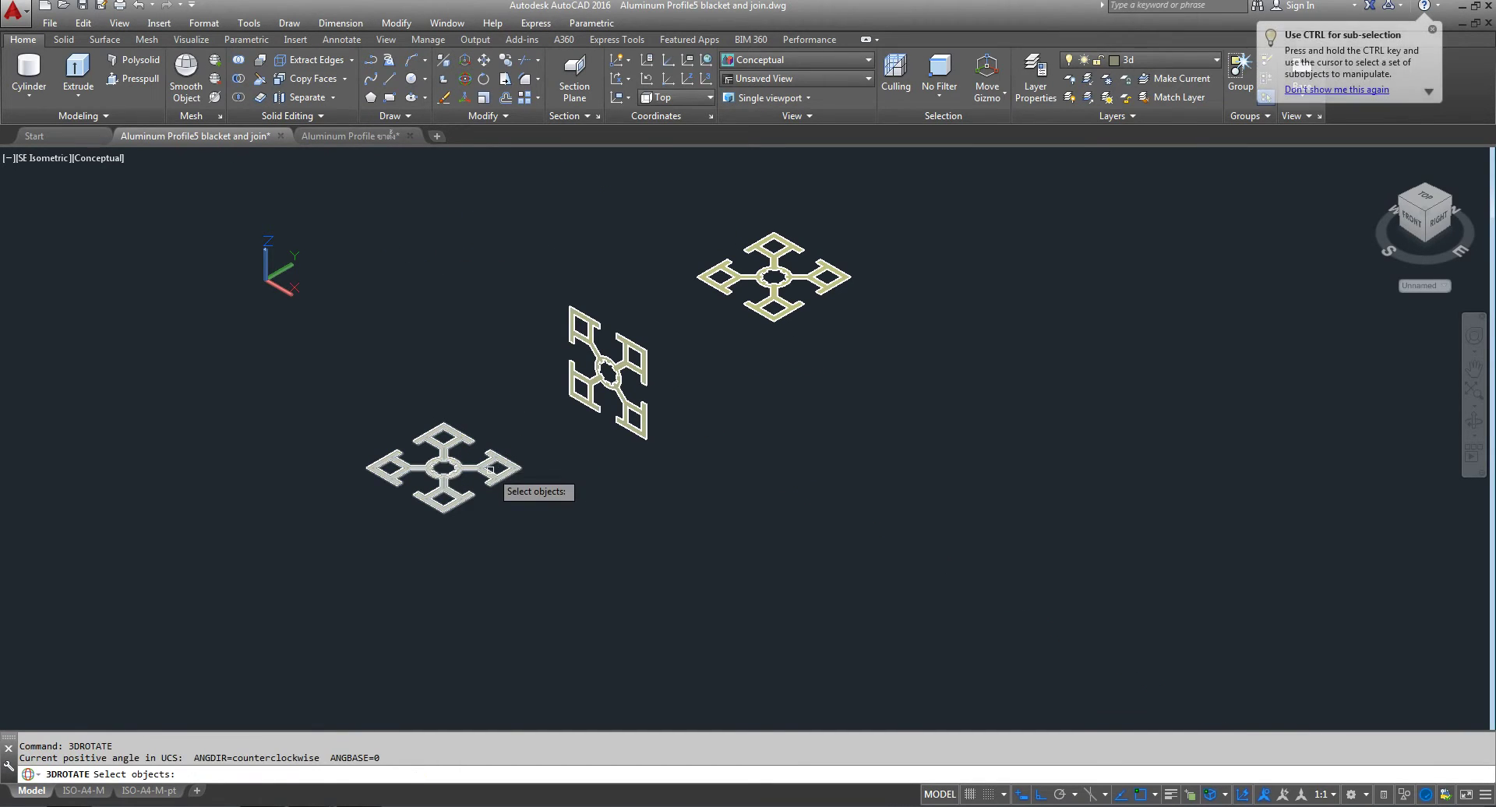
pyautogui.click(502, 460)
pyautogui.press('Return')
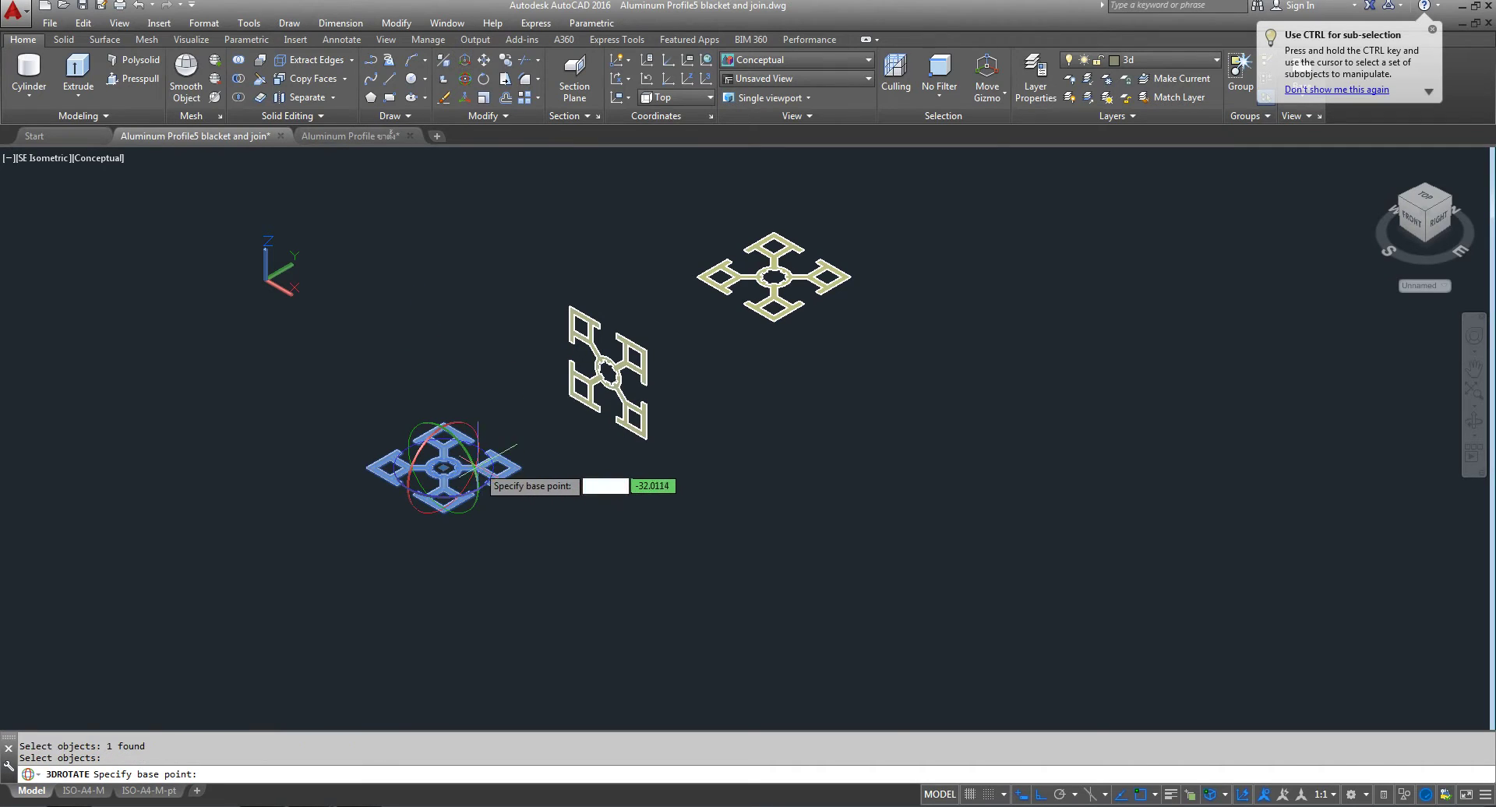
pyautogui.click(471, 452)
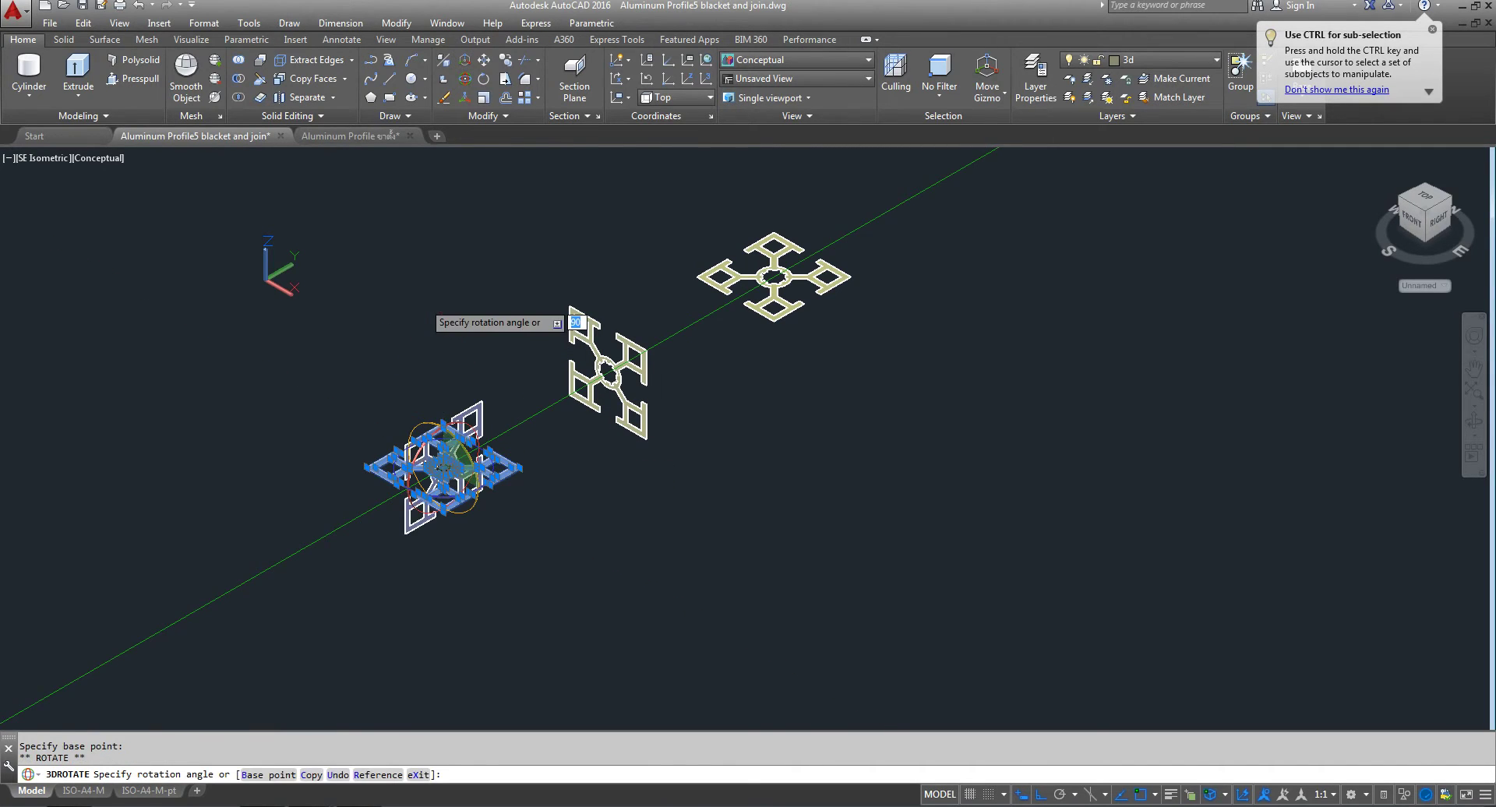
pyautogui.press('Escape')
pyautogui.scroll(-5, 406, 305)
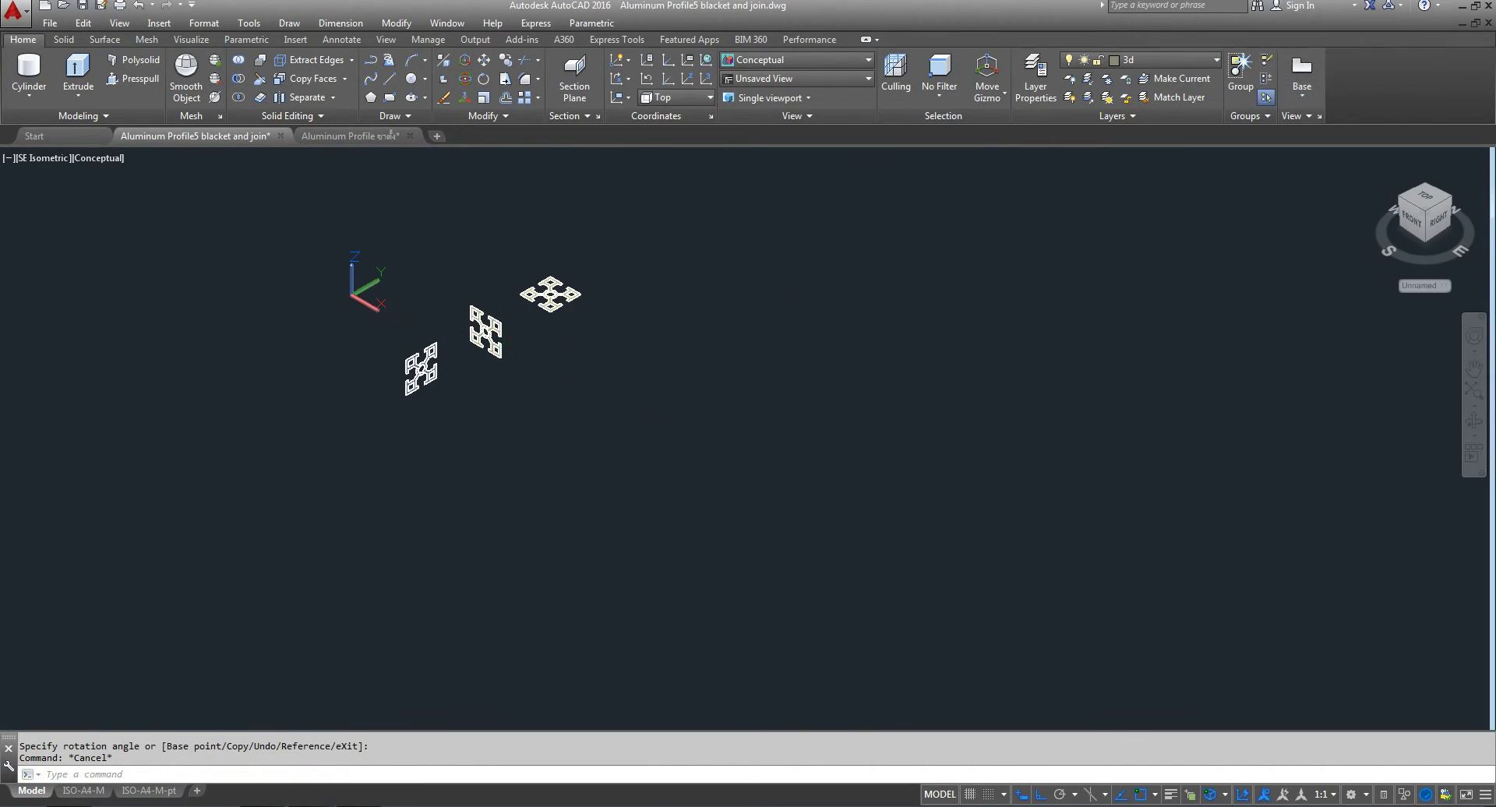
pyautogui.scroll(-1, 420, 320)
# - Copy the flat top bracket to a spot below and right of the original
pyautogui.scroll(4, 435, 341)
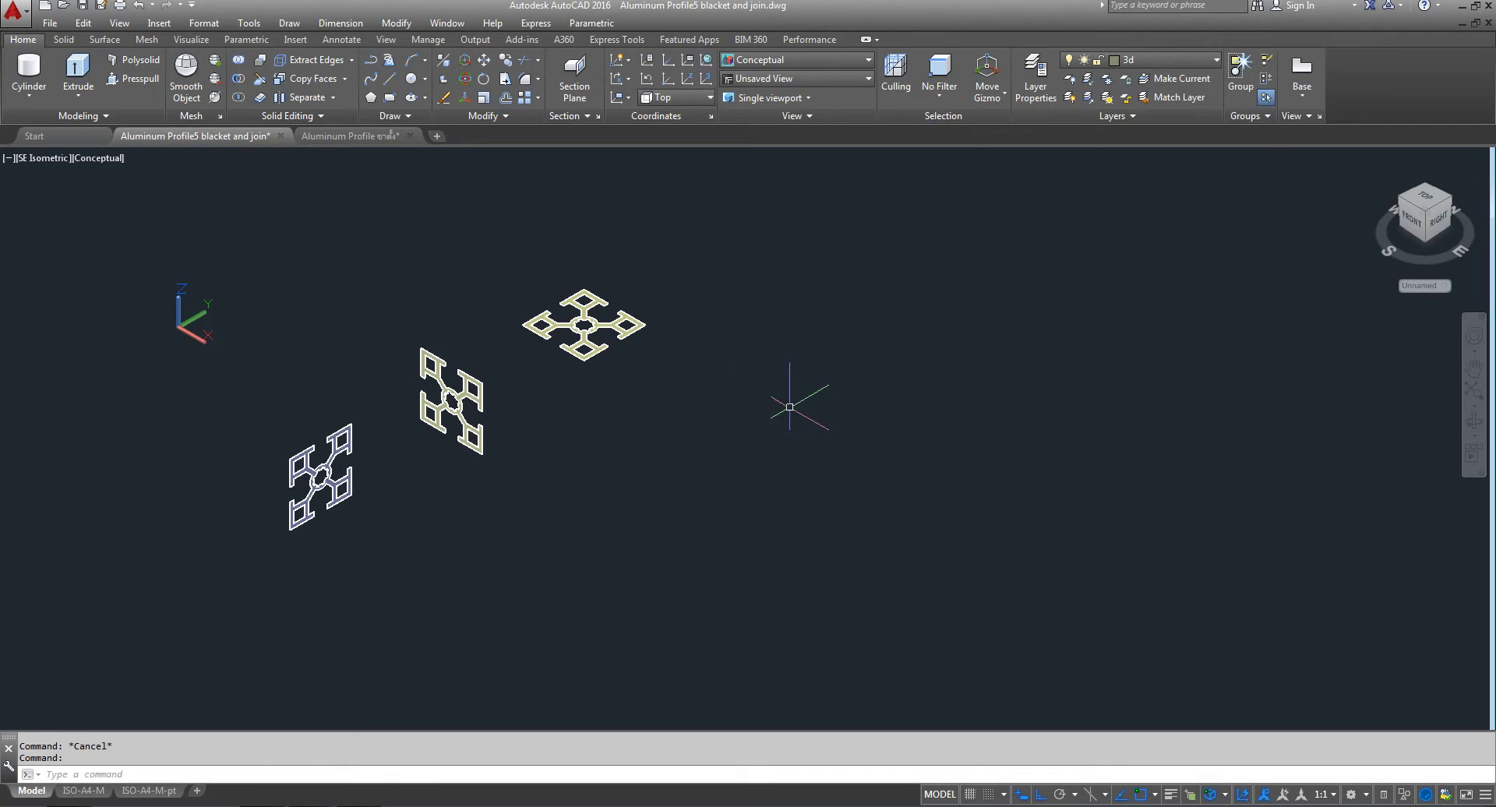
pyautogui.click(505, 78)
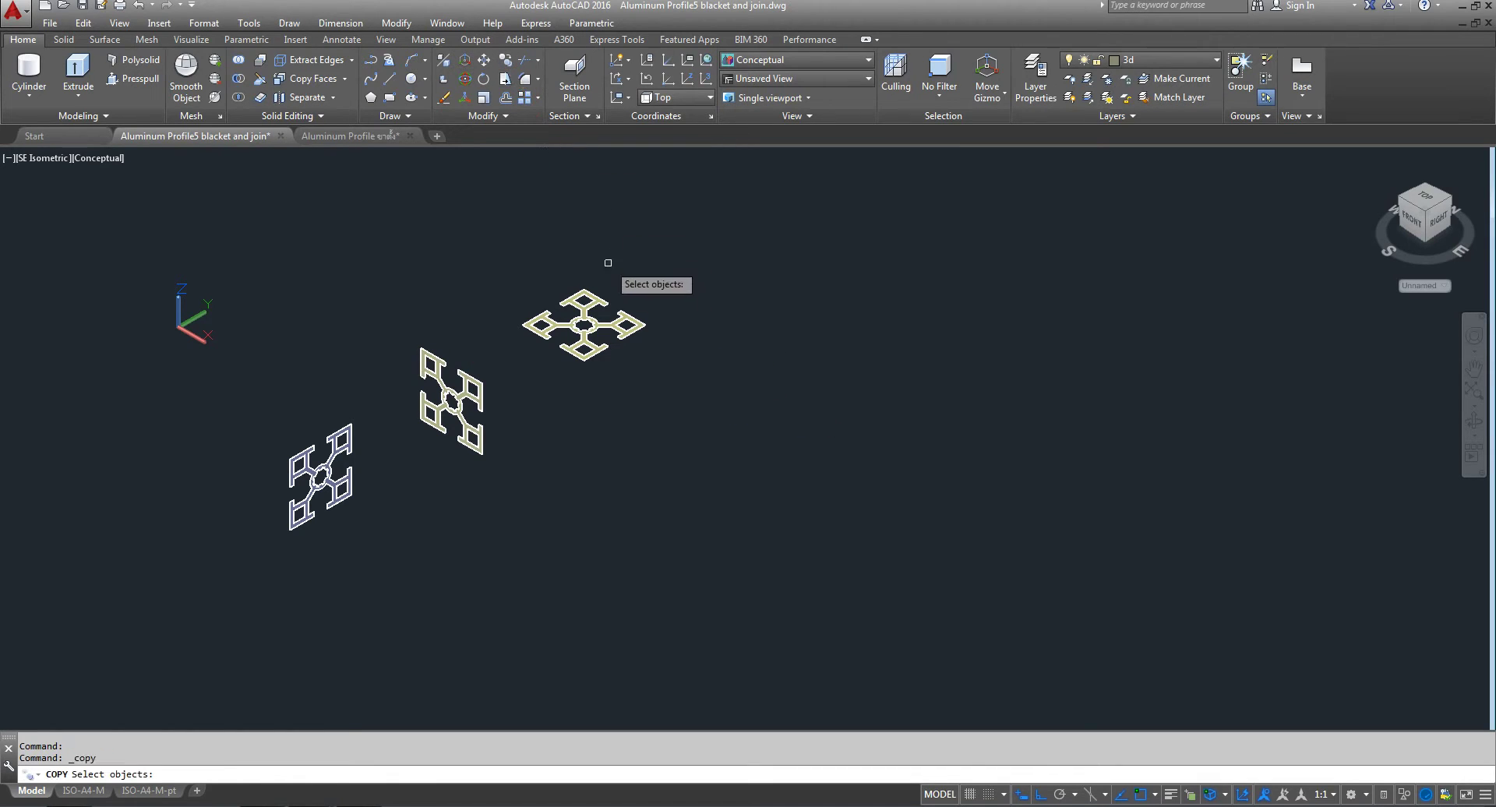
pyautogui.click(633, 331)
pyautogui.press('Return')
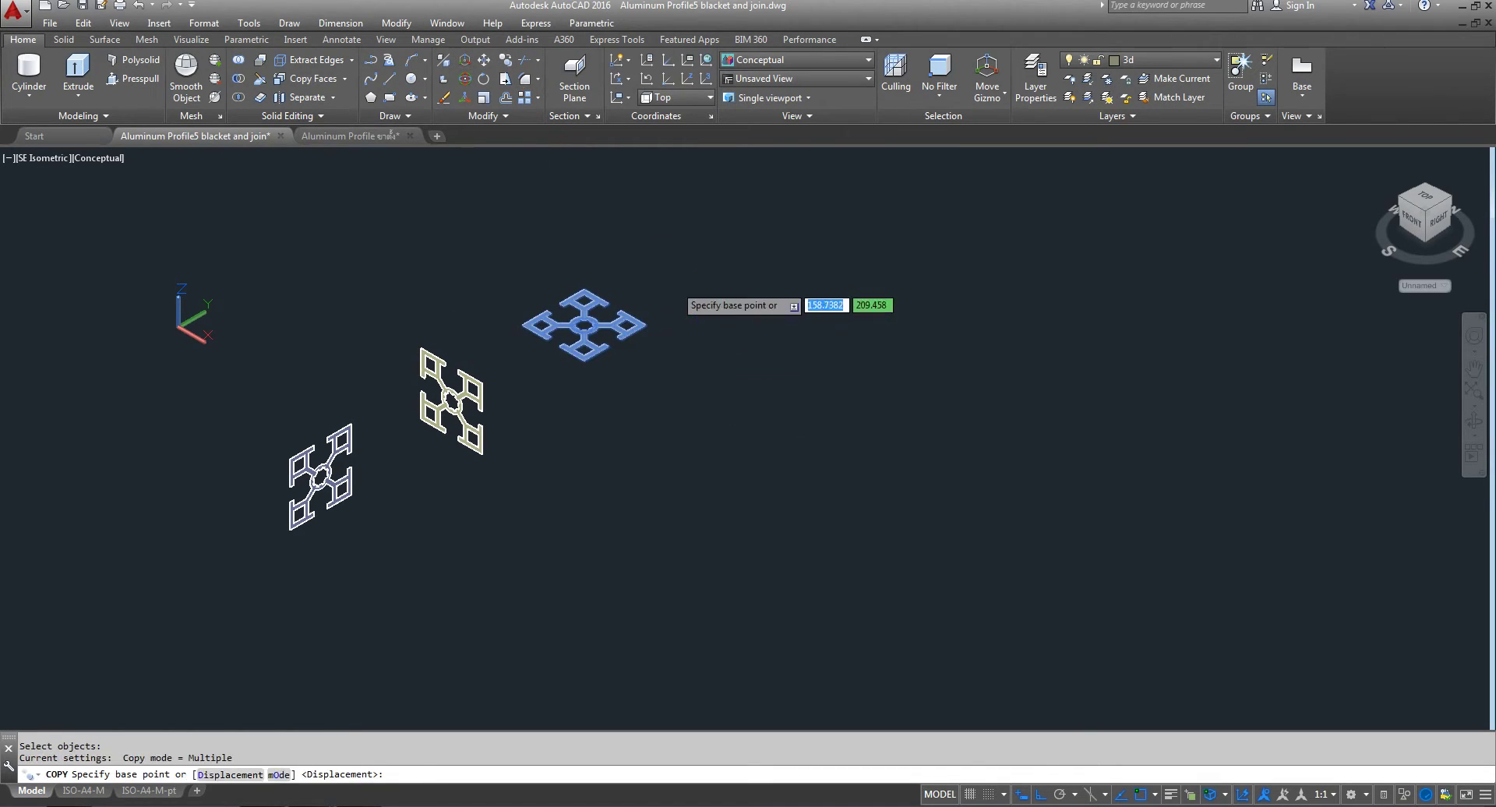
pyautogui.click(674, 285)
pyautogui.click(892, 423)
pyautogui.rightClick(928, 332)
pyautogui.click(938, 340)
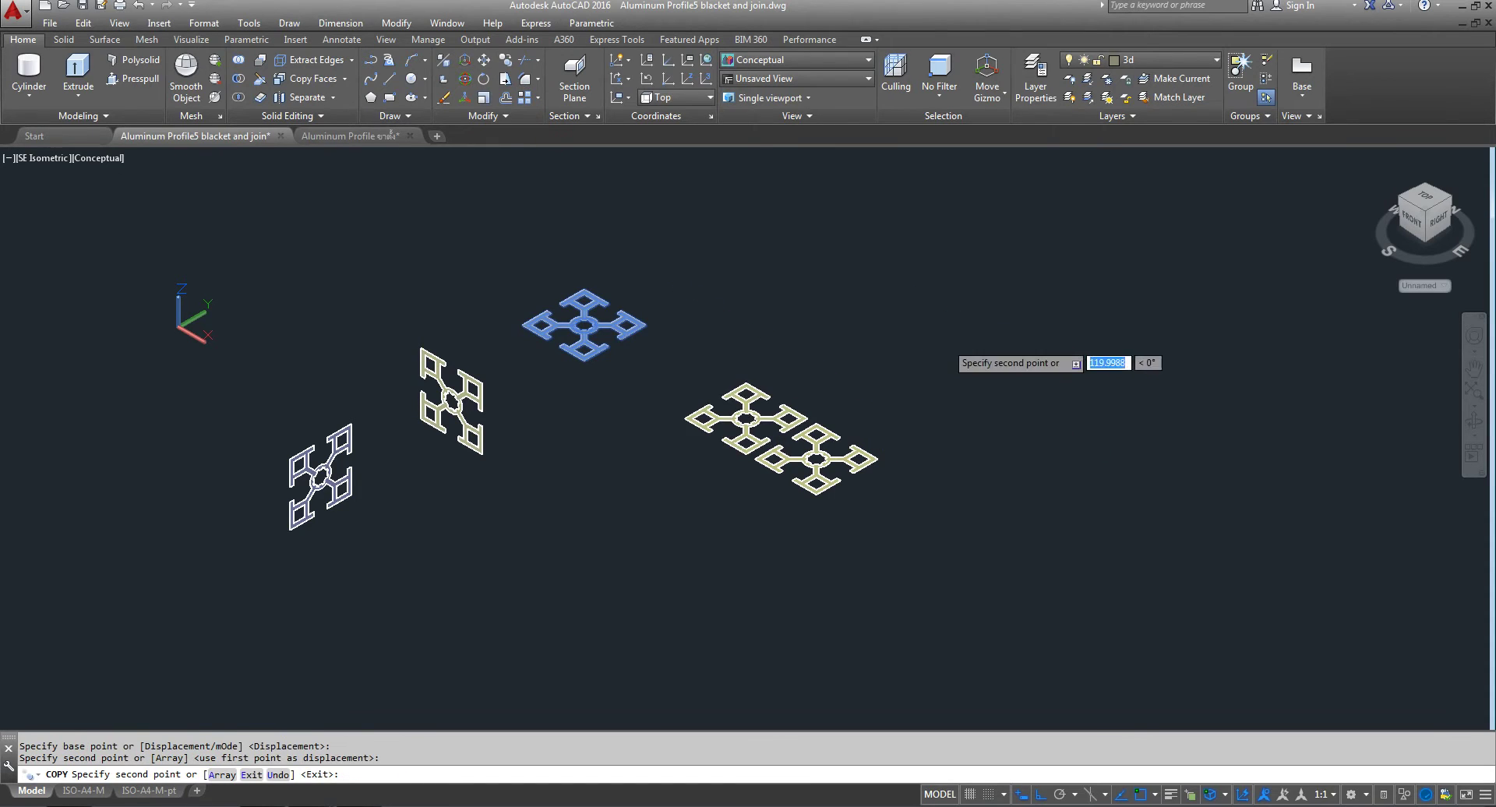
pyautogui.moveTo(934, 362); pyautogui.dragTo(811, 394, button='middle')
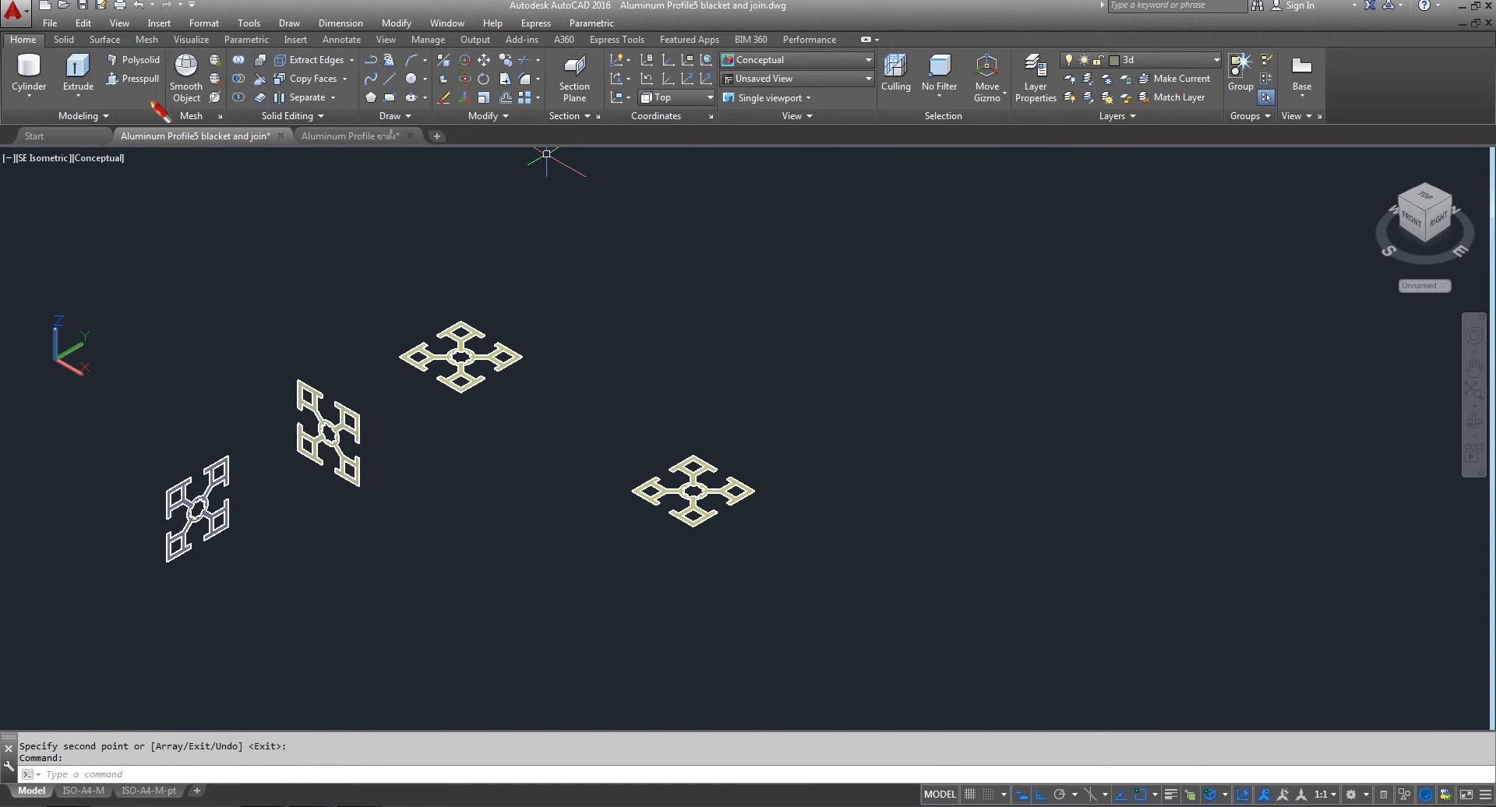
# - Extrude the copied bracket 800 units into a column
pyautogui.click(80, 74)
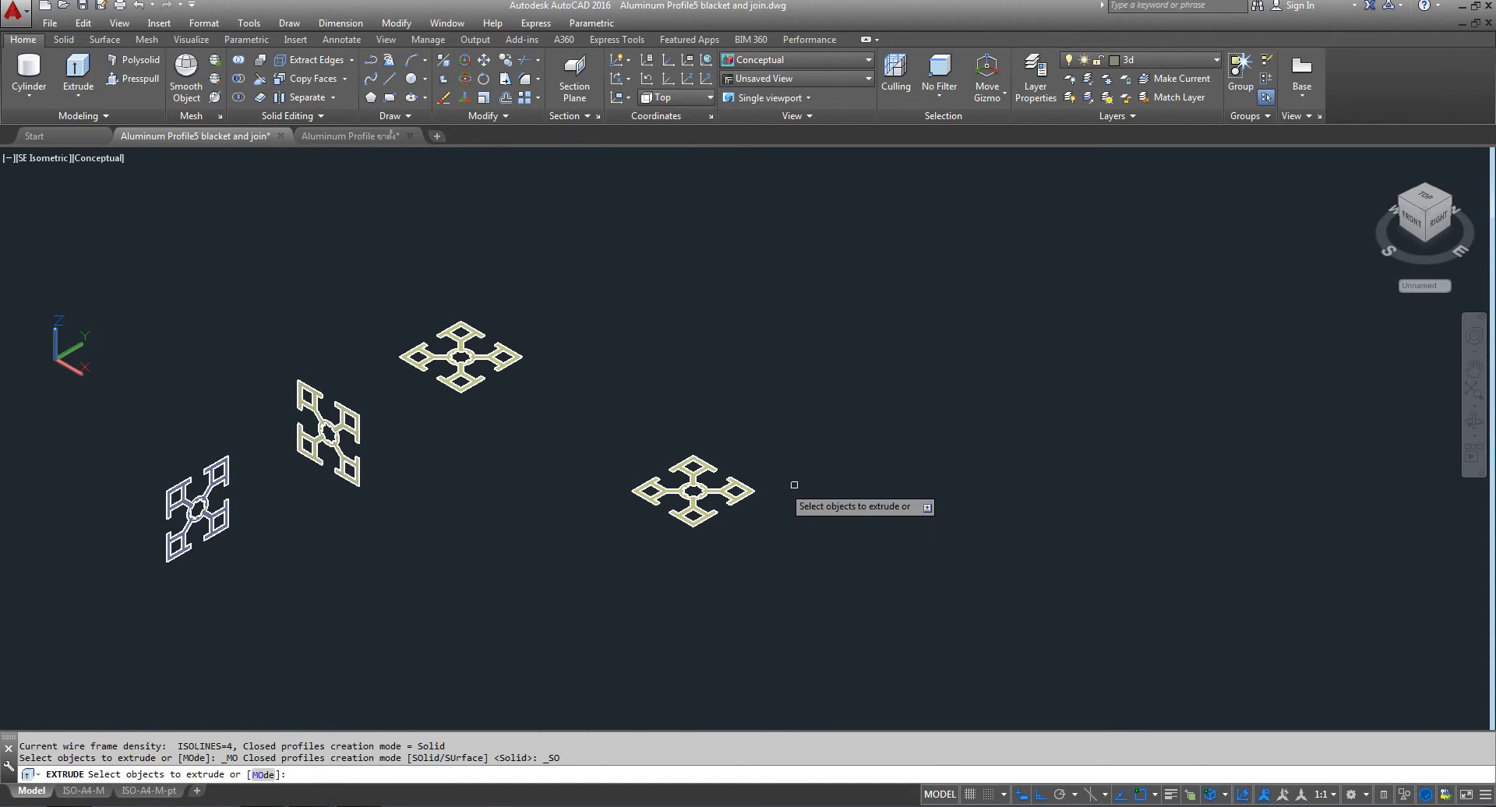
pyautogui.click(738, 483)
pyautogui.rightClick(772, 413)
pyautogui.click(810, 437)
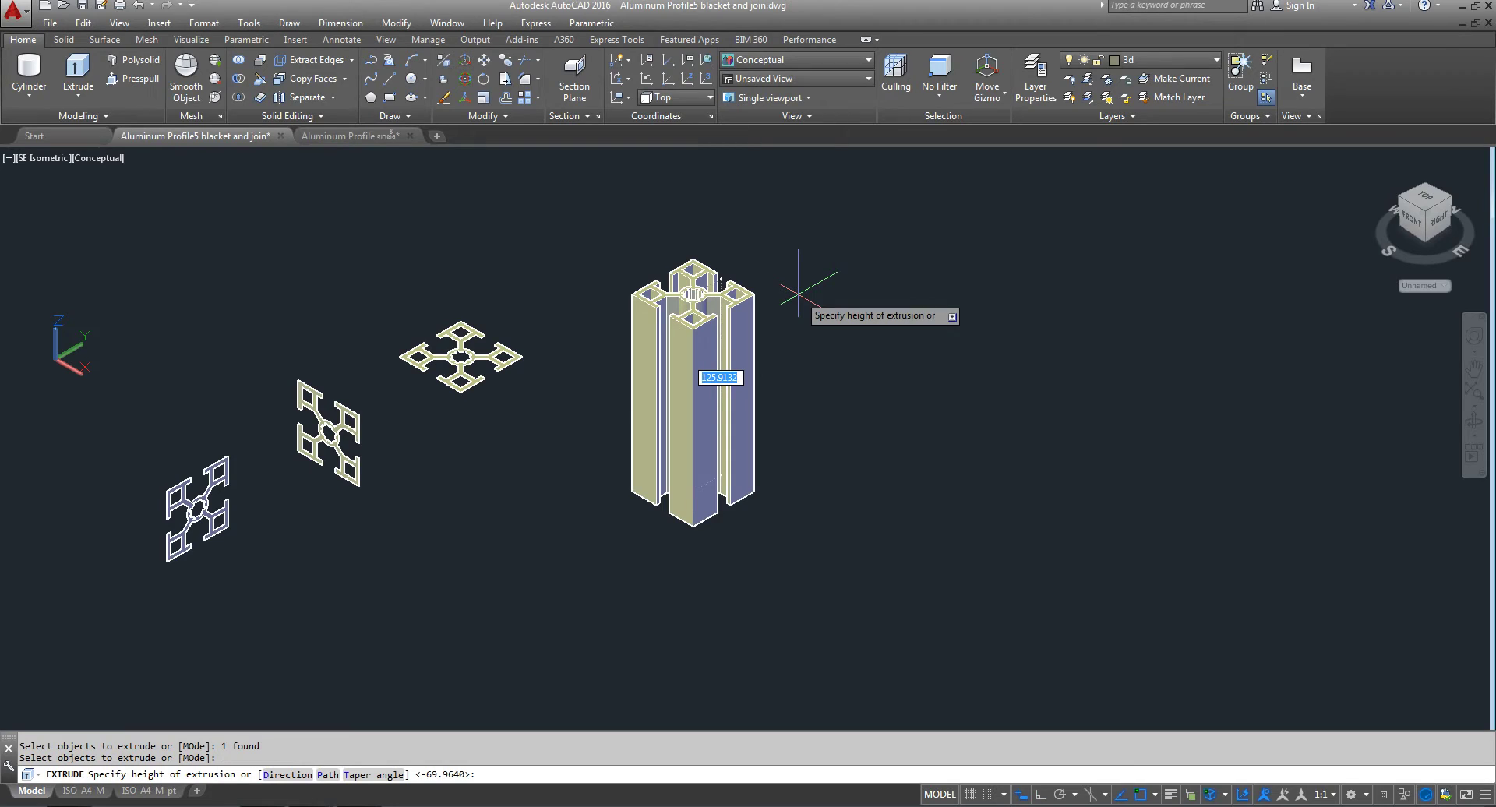
pyautogui.write('8')
pyautogui.write('00')
pyautogui.press('Return')
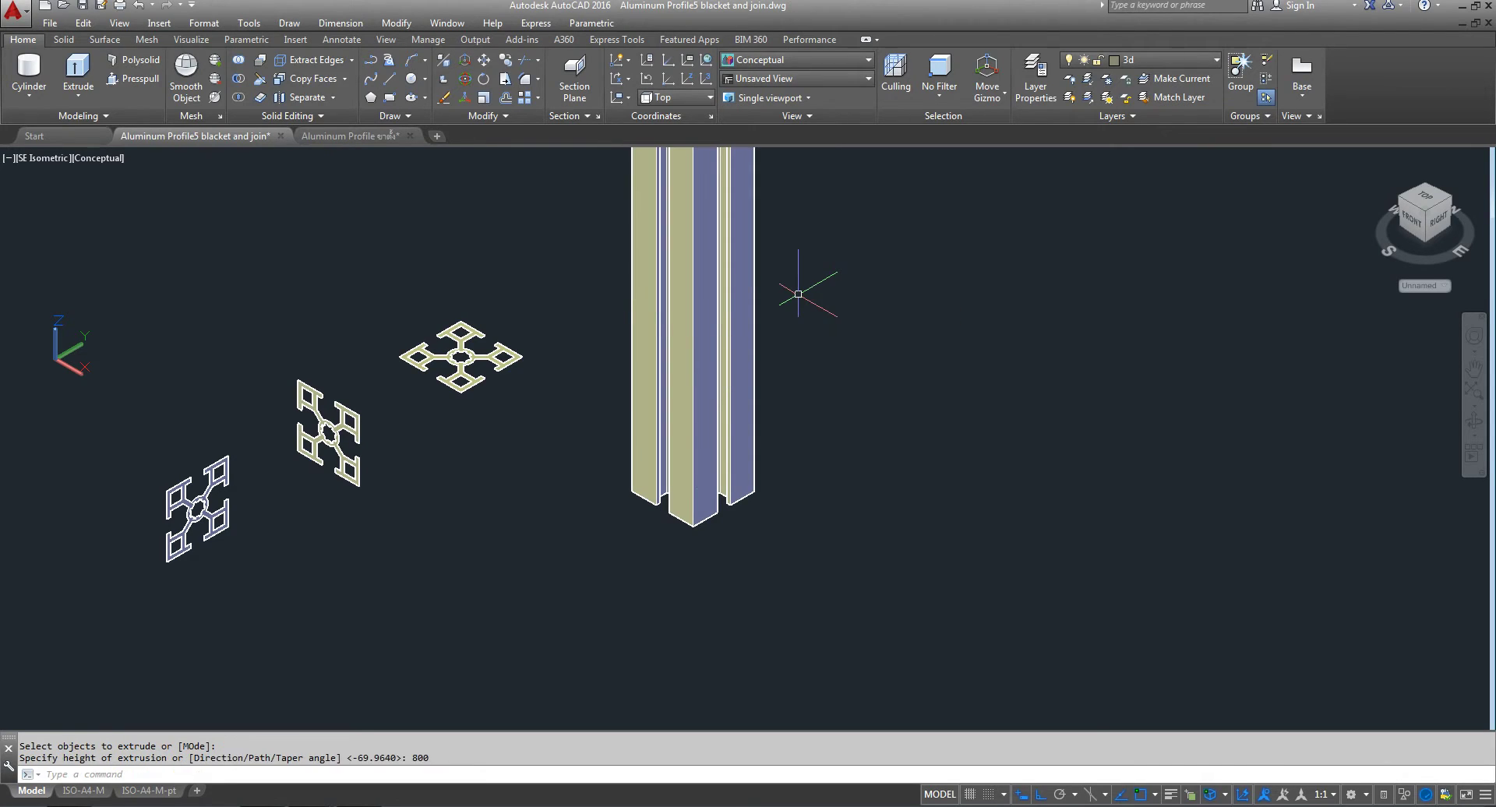
pyautogui.scroll(-3, 799, 293)
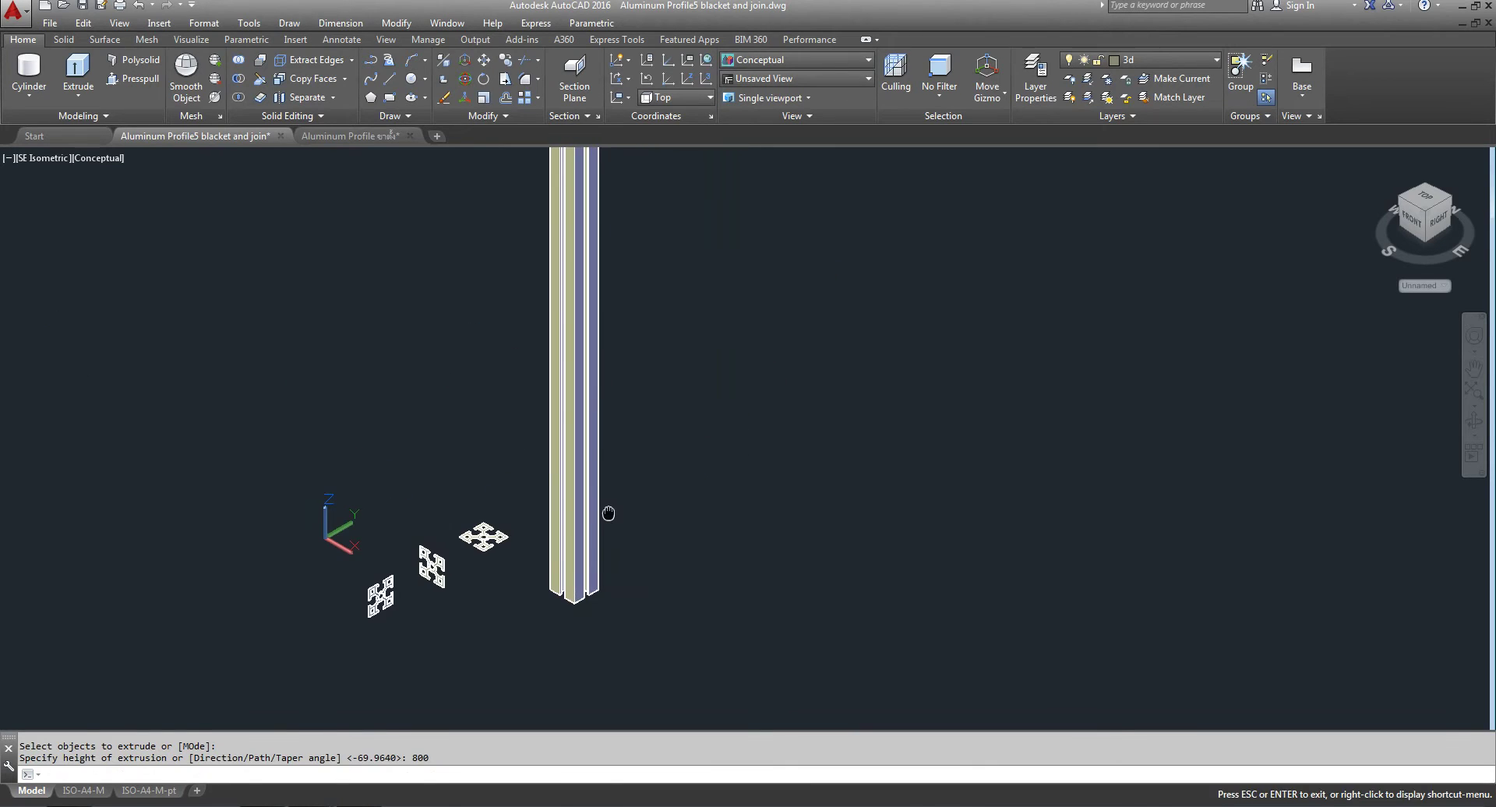
pyautogui.scroll(-3, 605, 510)
pyautogui.scroll(-1, 635, 350)
pyautogui.moveTo(628, 352); pyautogui.dragTo(571, 340, button='middle')
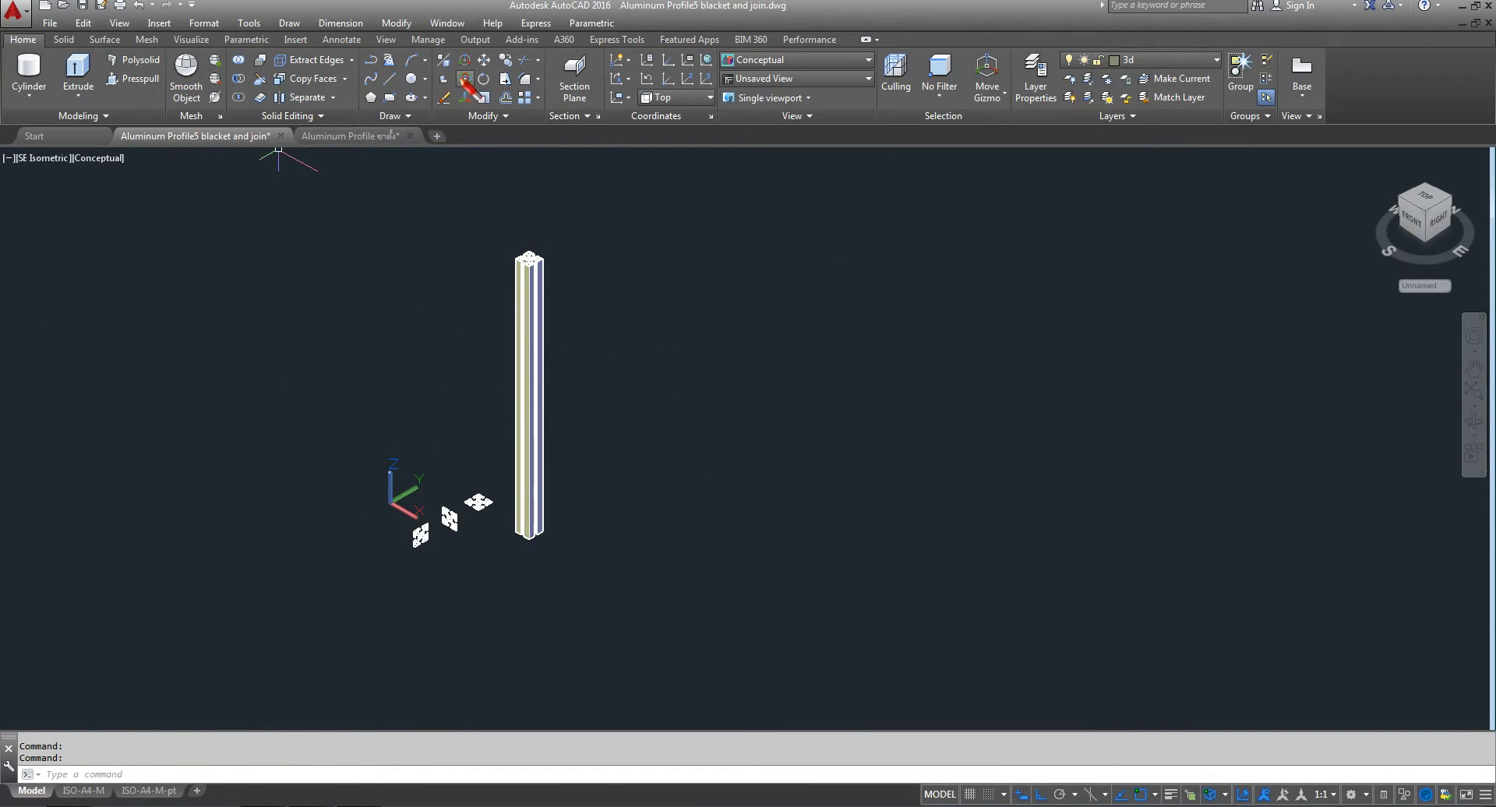
# - Move the column to a new position to the right
pyautogui.click(484, 60)
pyautogui.click(535, 461)
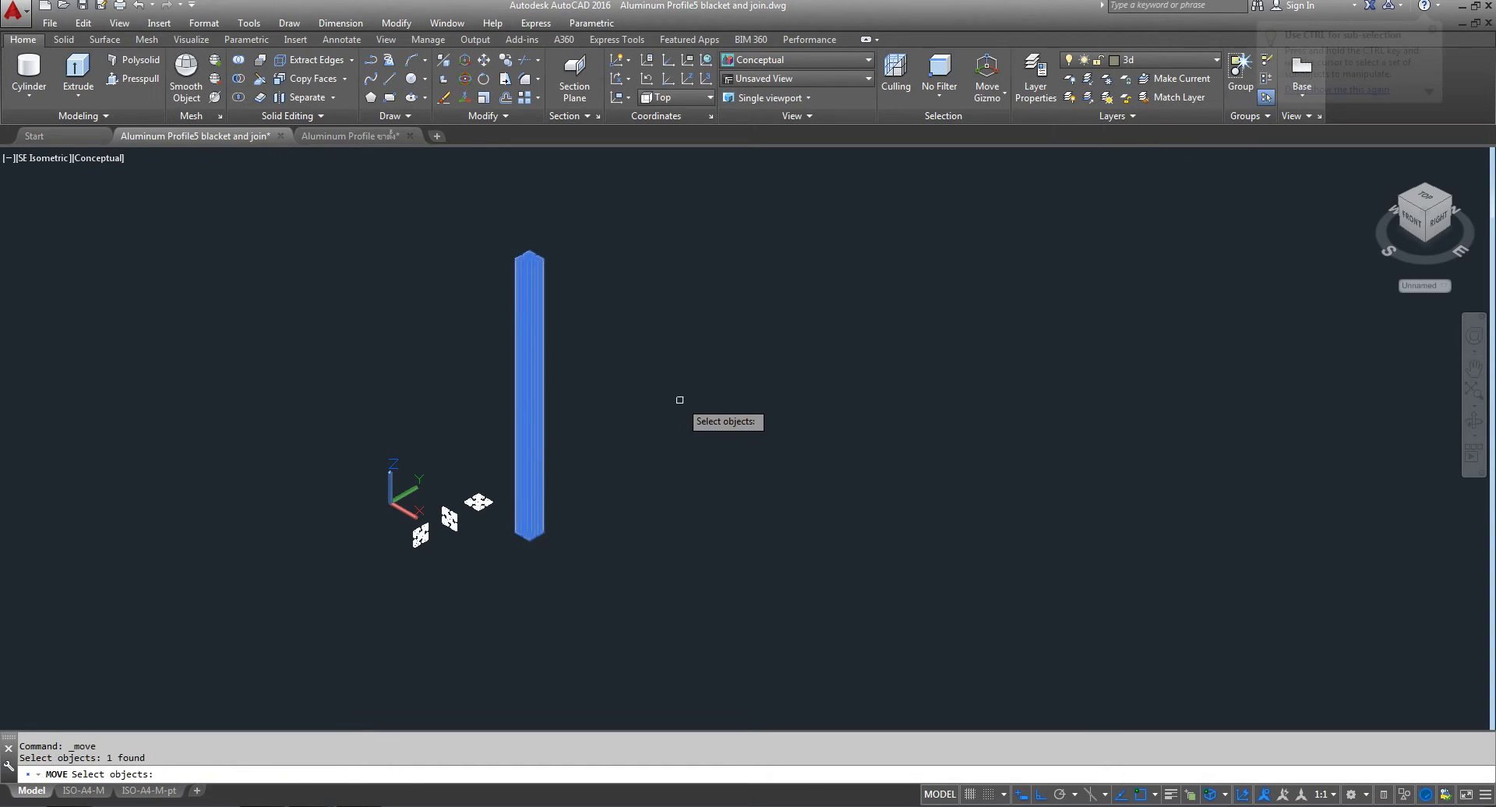
pyautogui.press('Return')
pyautogui.click(628, 385)
pyautogui.click(779, 429)
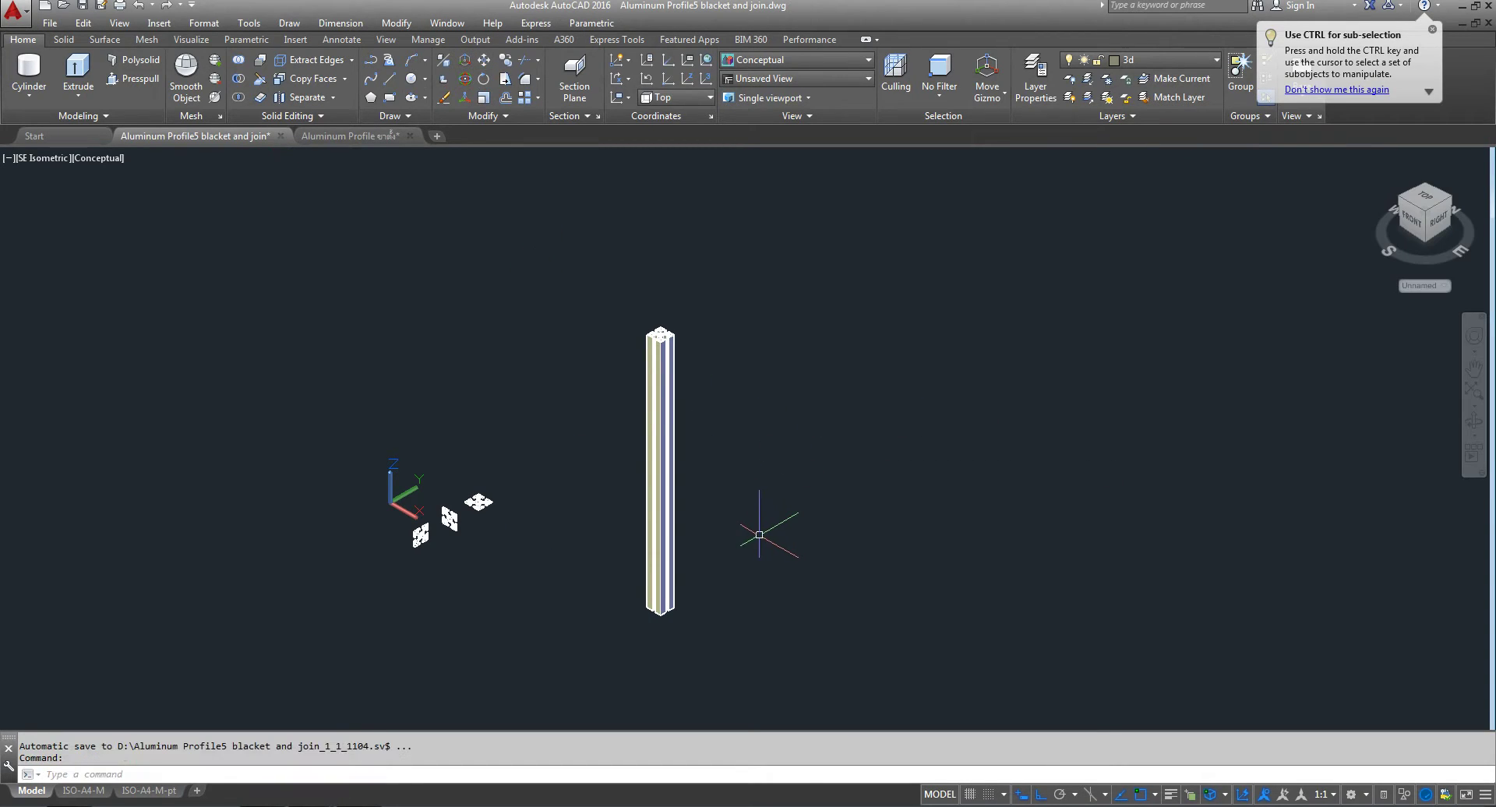
pyautogui.moveTo(755, 538); pyautogui.dragTo(687, 531, button='middle')
pyautogui.press('Escape')
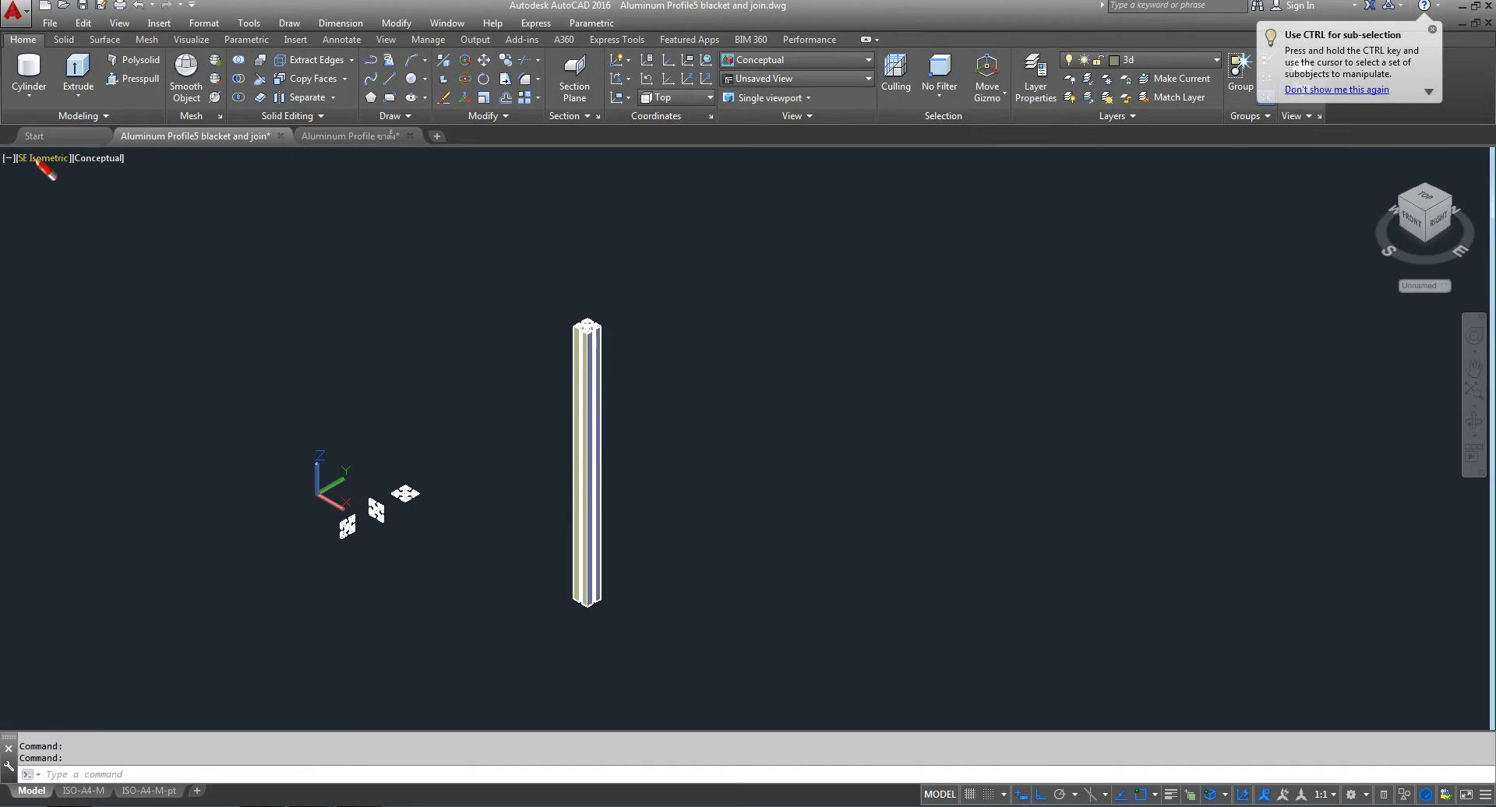
# - Switch to Top view and isolate the column so only it is shown
pyautogui.click(43, 158)
pyautogui.click(67, 197)
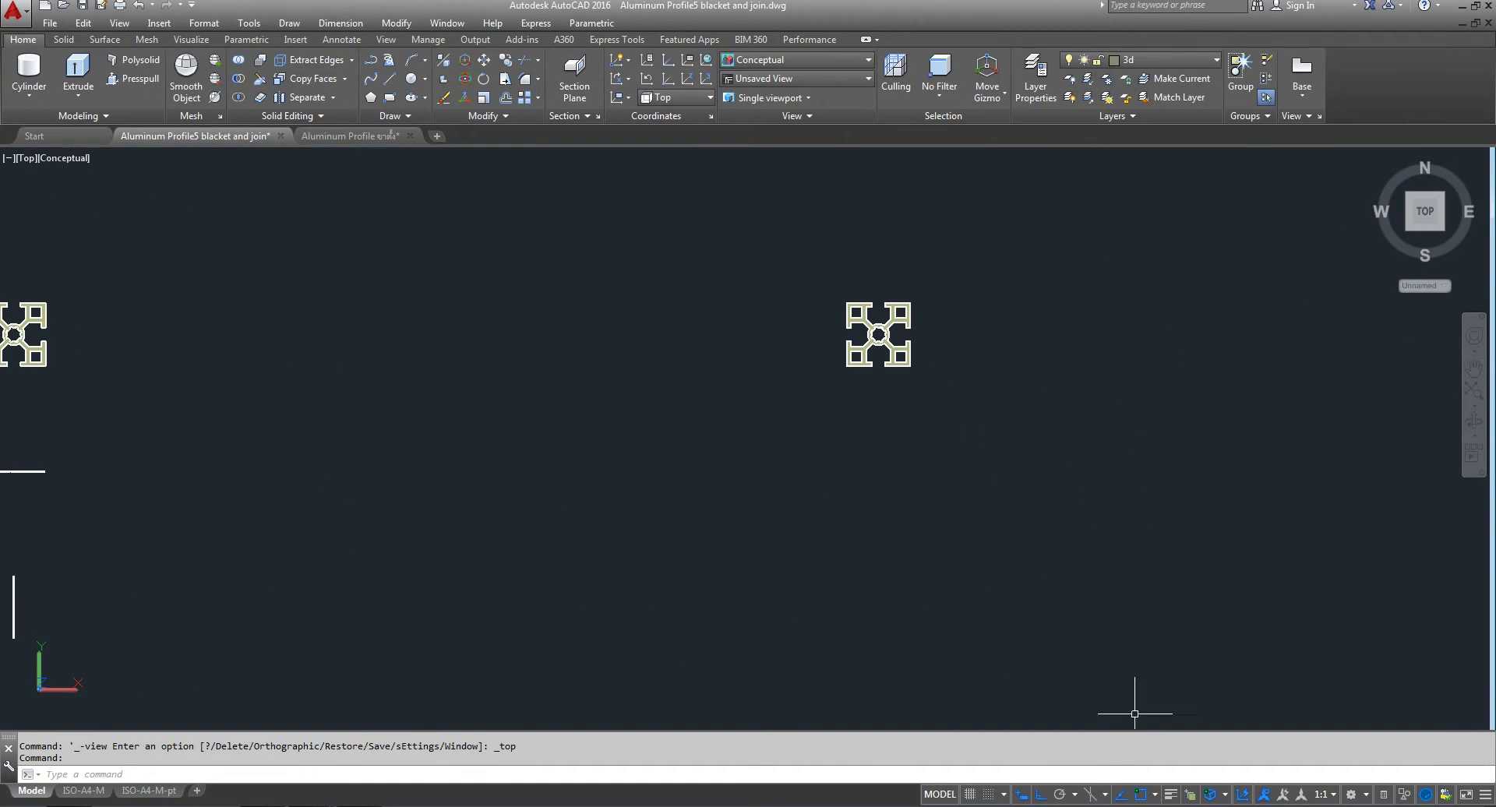
pyautogui.click(1404, 794)
pyautogui.click(1417, 768)
pyautogui.click(1068, 208)
pyautogui.click(657, 488)
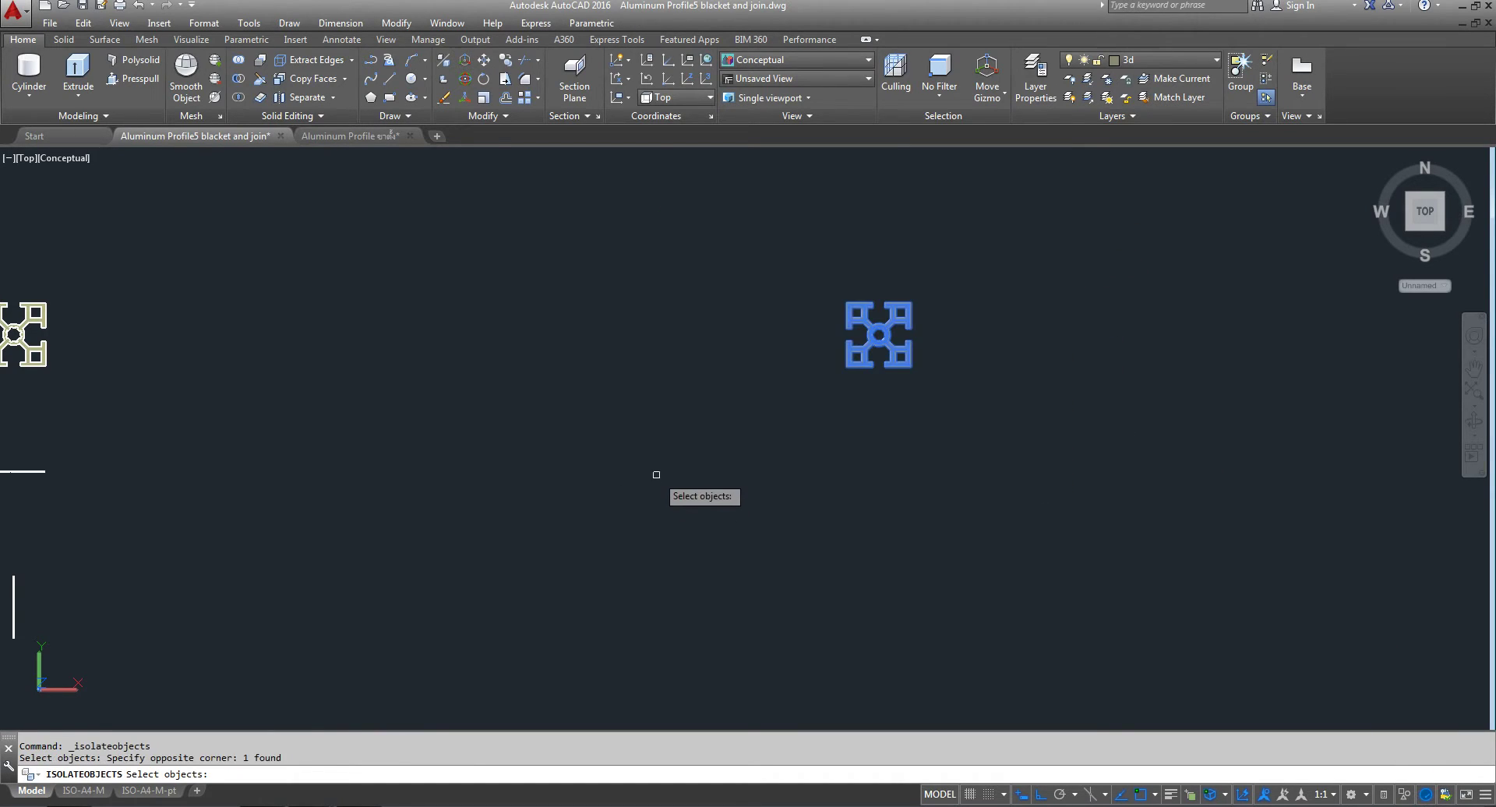
pyautogui.press('Return')
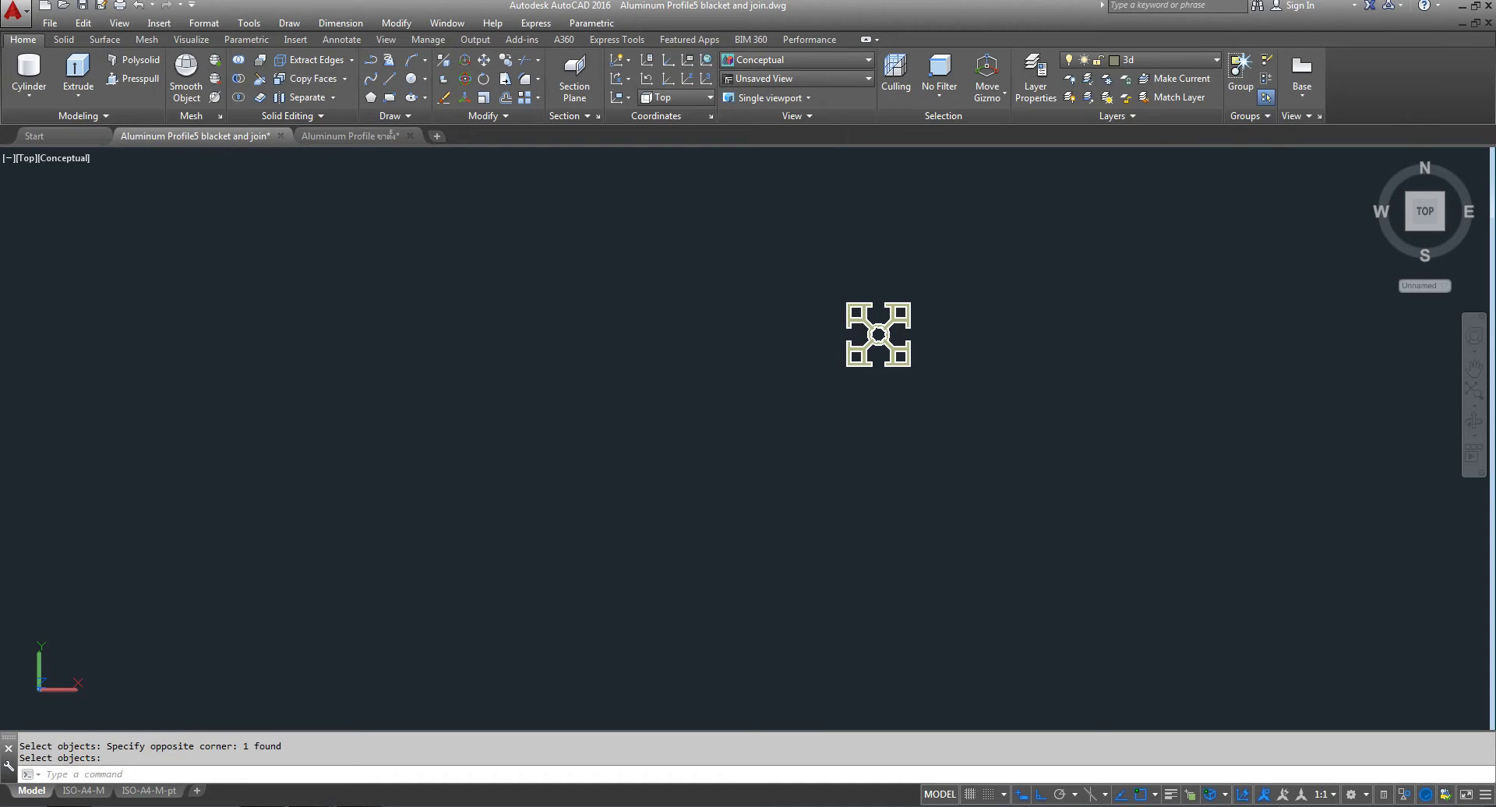
# - Change the visual style to 2D Wireframe and centre the column outline
pyautogui.click(68, 158)
pyautogui.click(147, 200)
pyautogui.scroll(-2, 904, 307)
pyautogui.moveTo(903, 307); pyautogui.dragTo(641, 386, button='middle')
pyautogui.scroll(5, 641, 387)
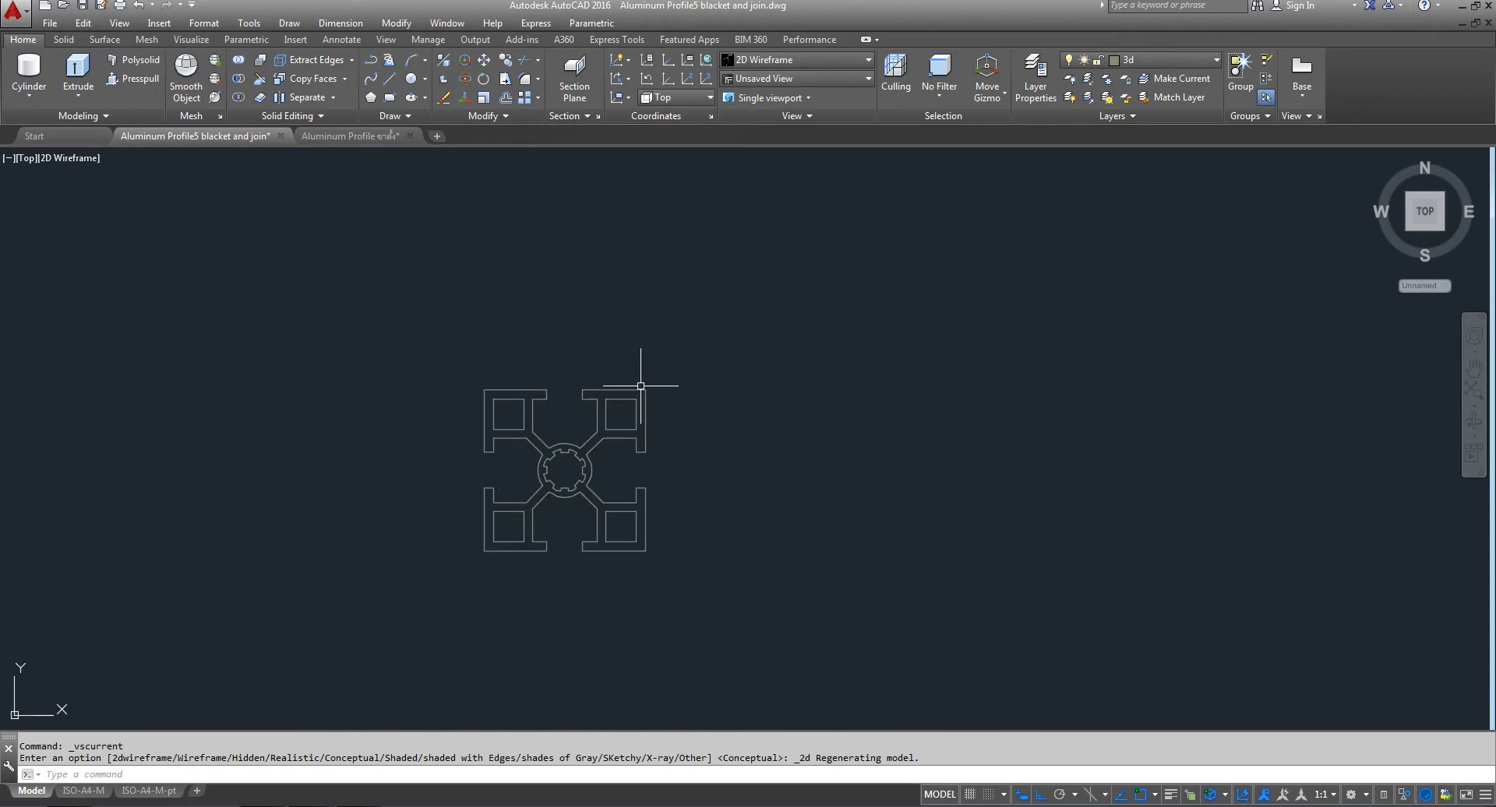
pyautogui.scroll(-2, 834, 428)
pyautogui.moveTo(801, 425); pyautogui.dragTo(744, 442, button='middle')
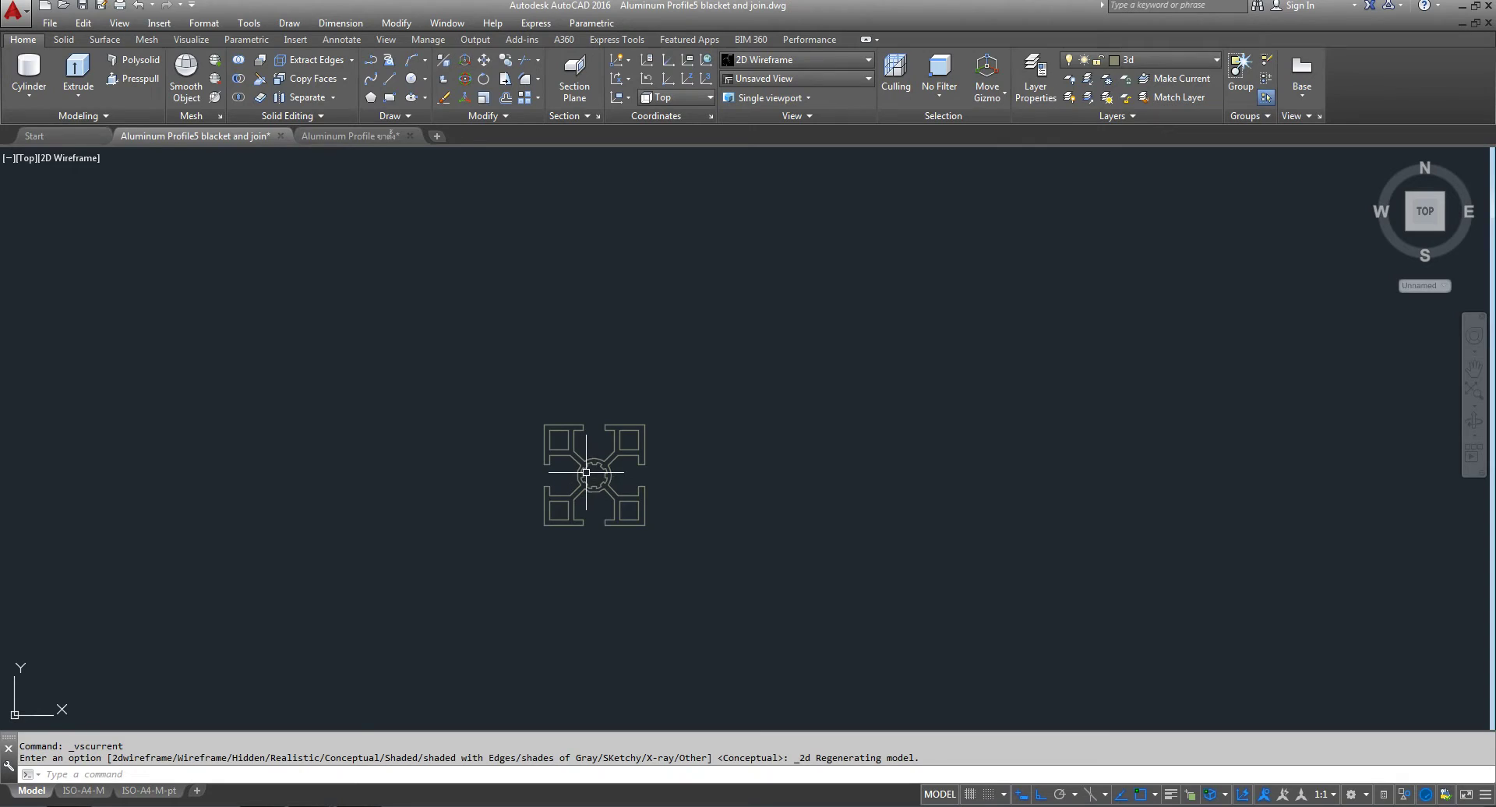
pyautogui.moveTo(586, 472)
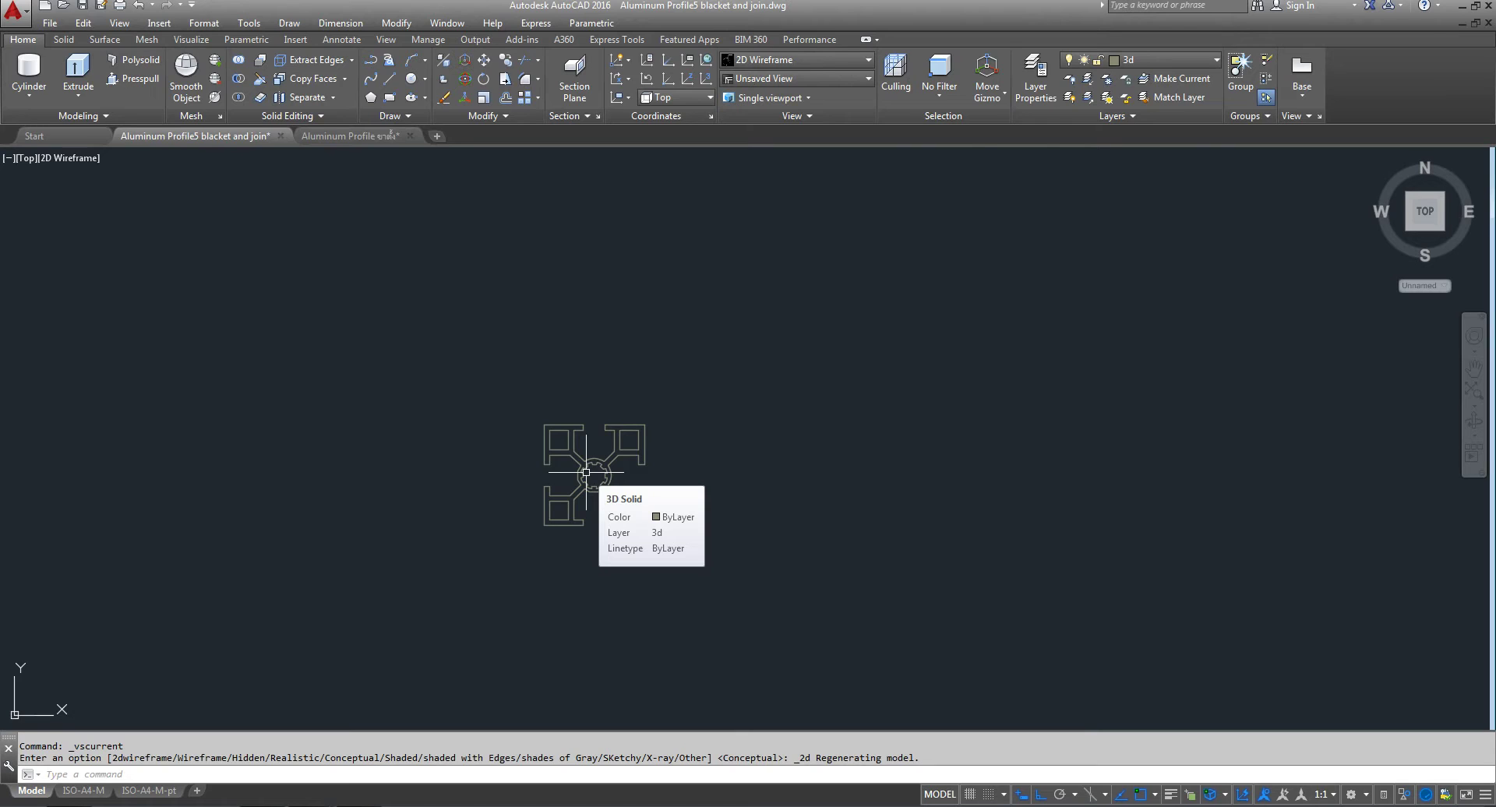
# - Switch to the South-East Isometric view and end isolation so all objects show
pyautogui.click(26, 158)
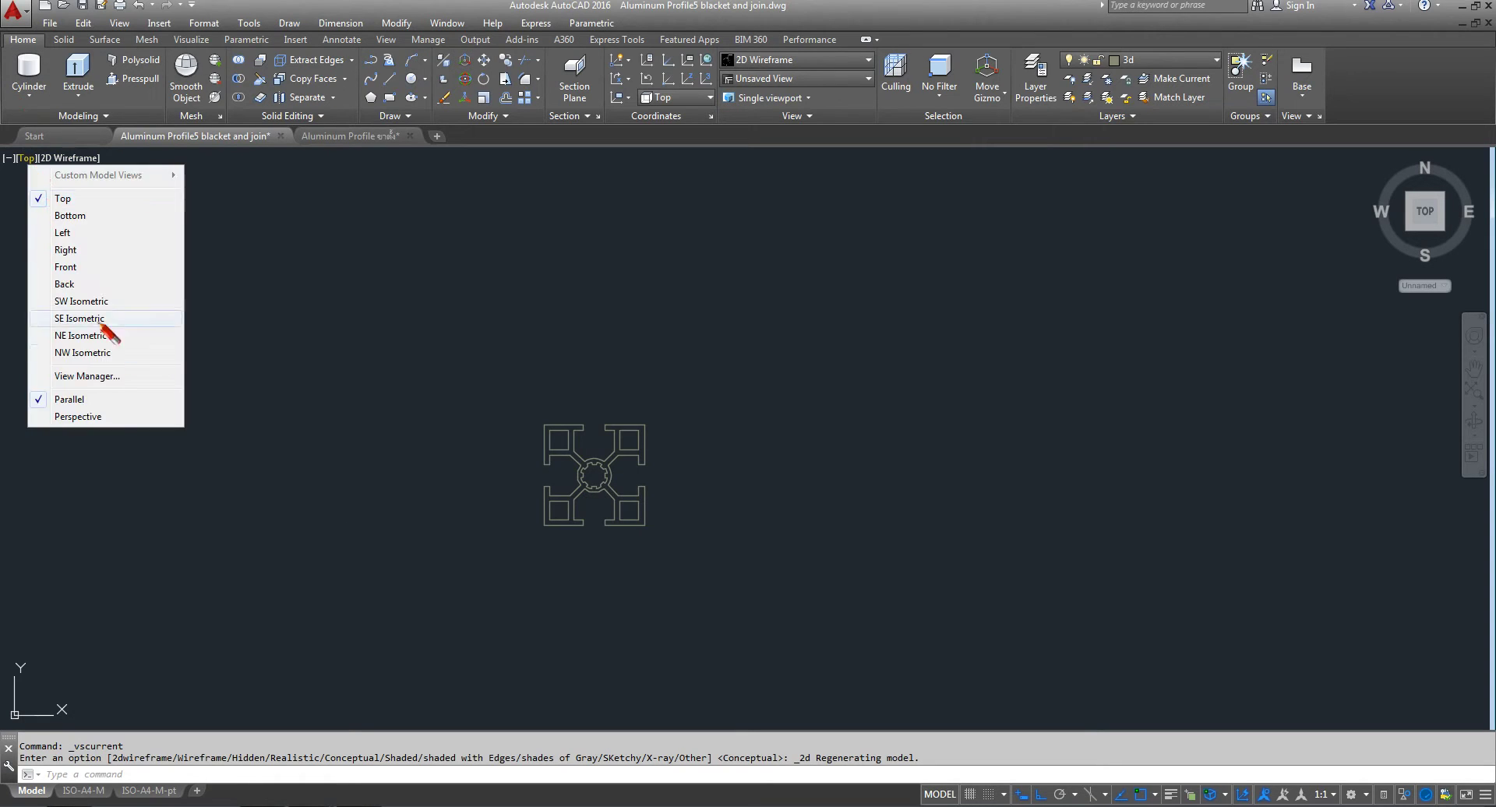
pyautogui.click(82, 318)
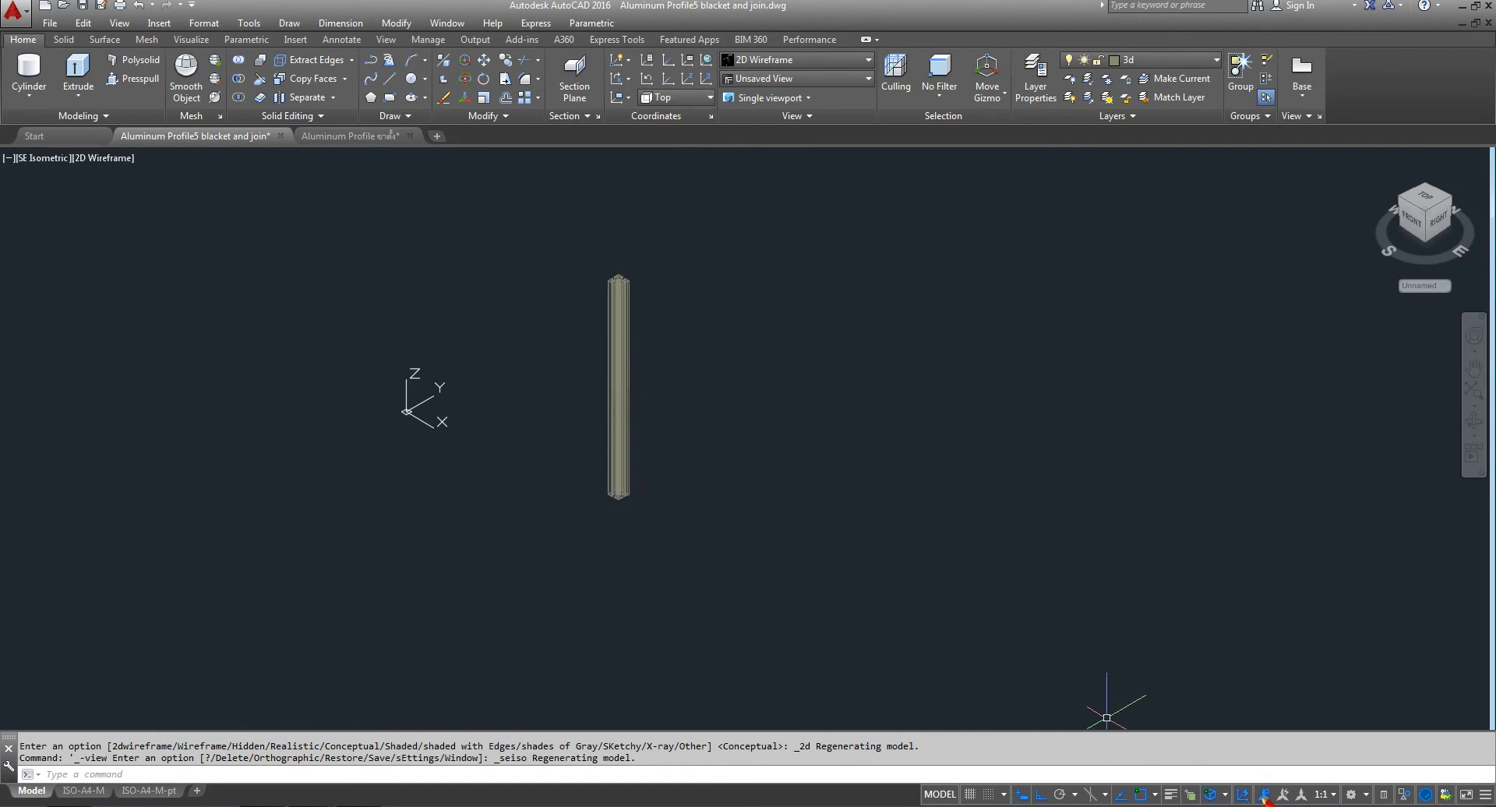
pyautogui.click(1407, 797)
pyautogui.click(1395, 787)
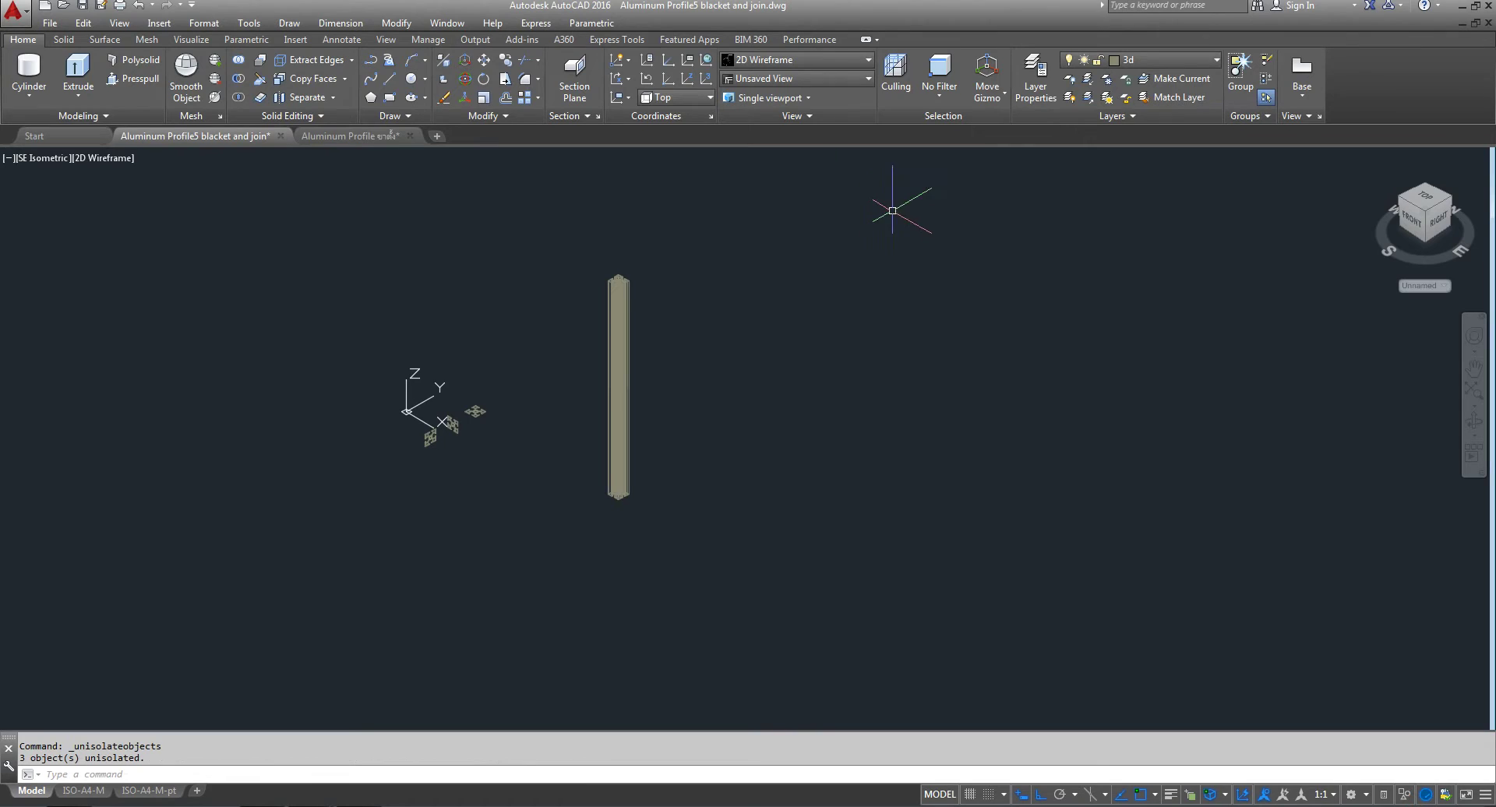
# - Thaw layer 0 so the foot, brackets and other profile parts reappear
pyautogui.click(1215, 60)
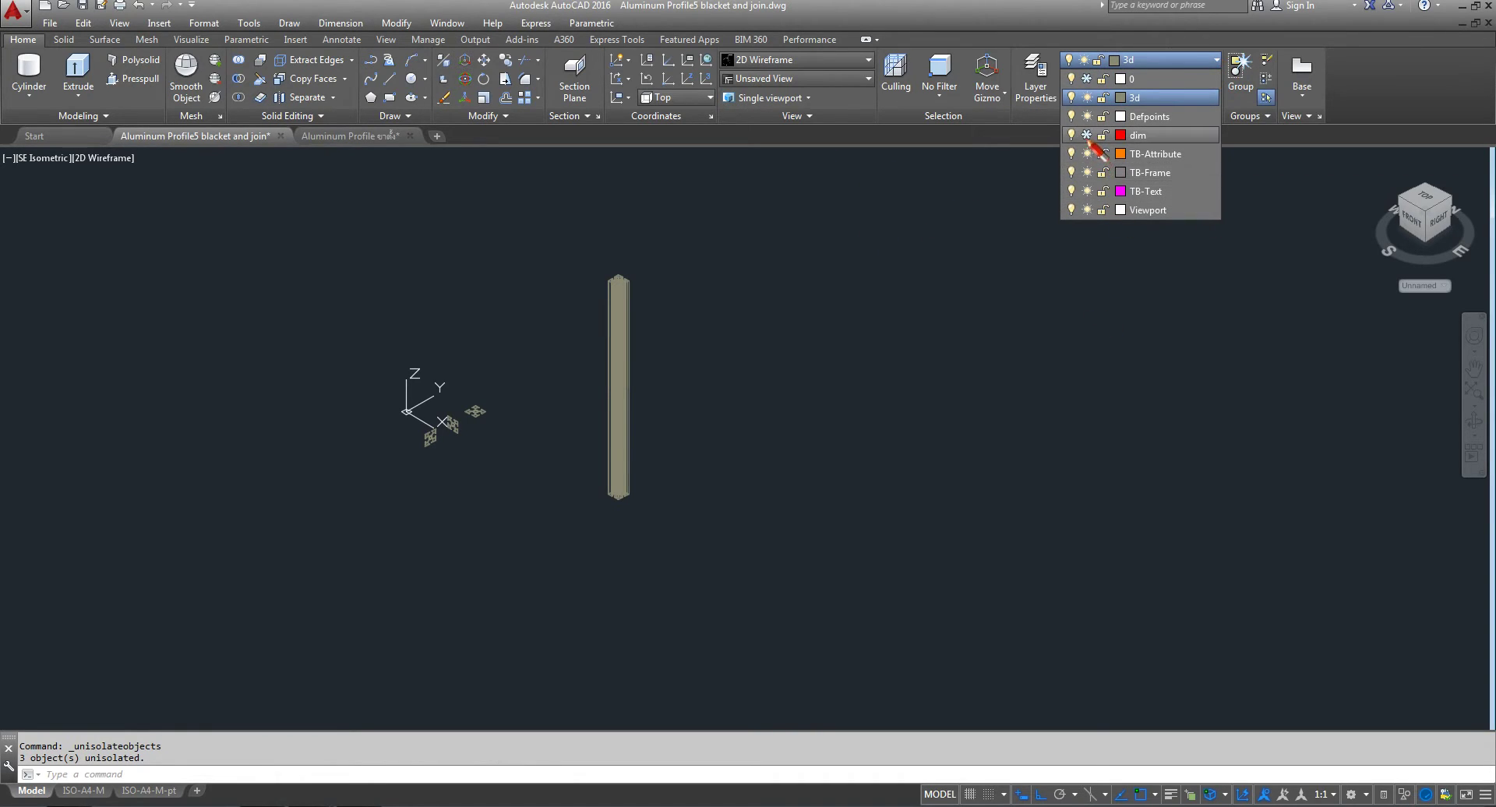
pyautogui.click(1087, 79)
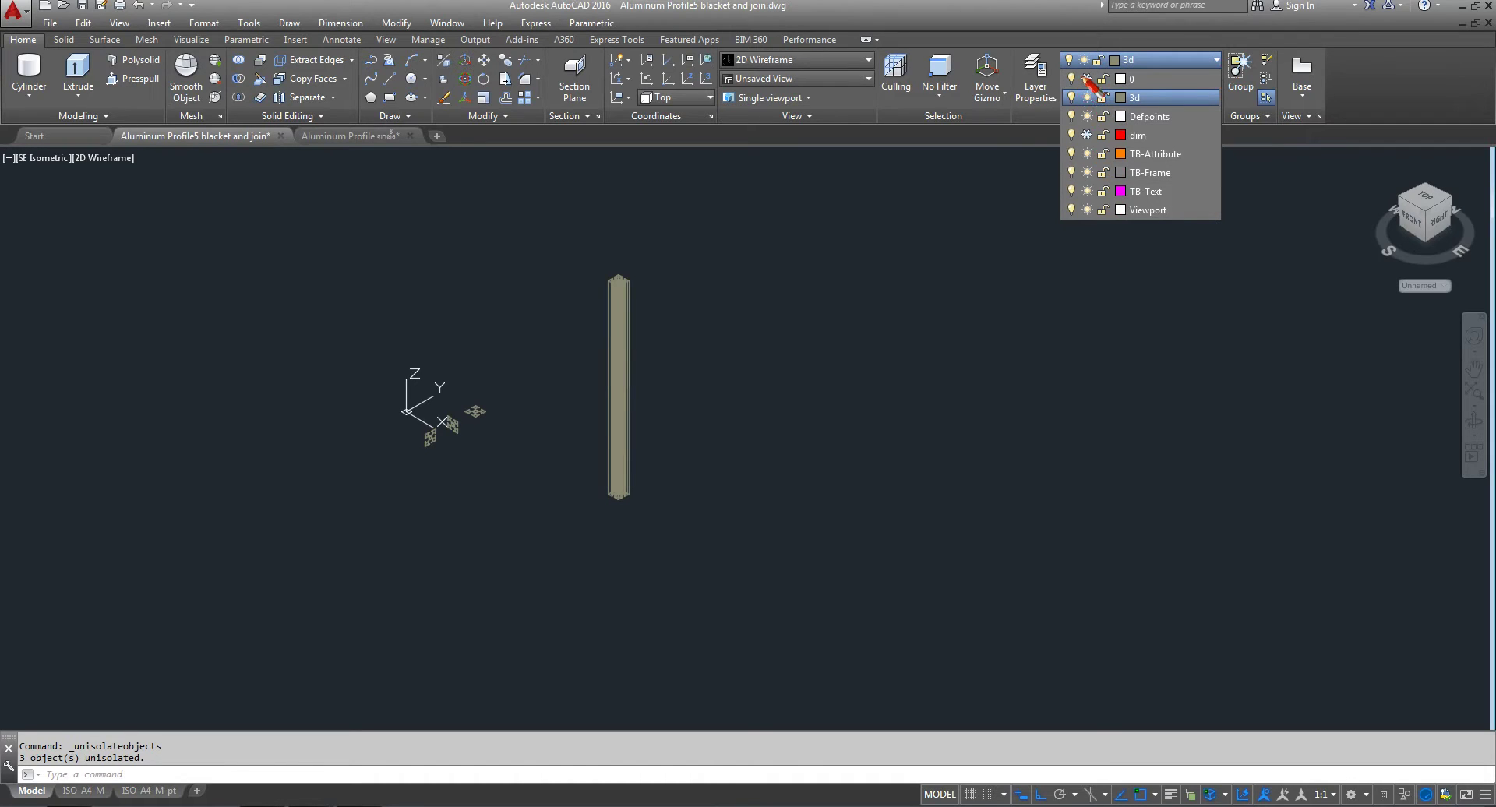
pyautogui.scroll(8, 556, 504)
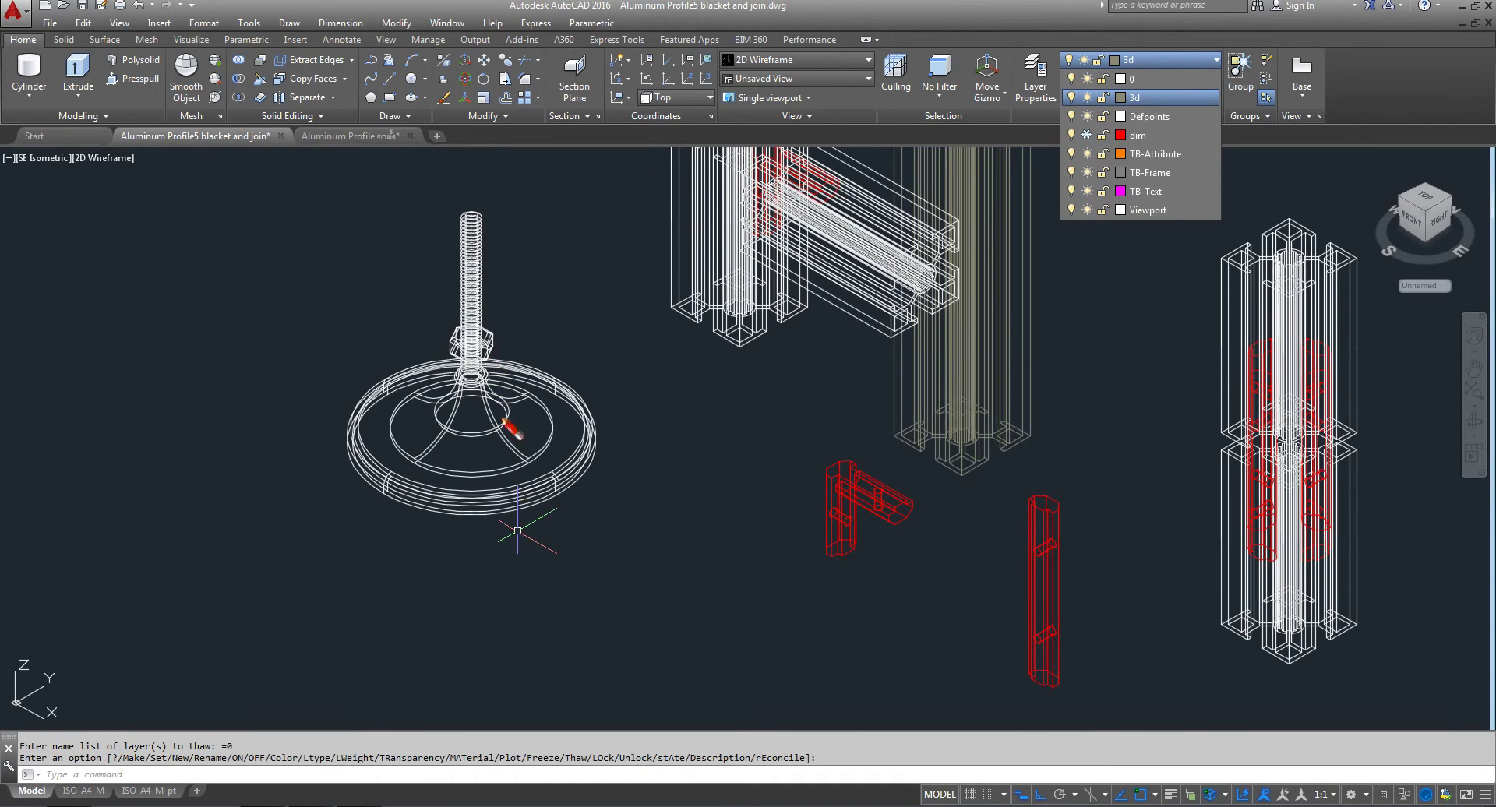
# - Move the 13 loose parts aside to the lower left of the column
pyautogui.scroll(-5, 517, 530)
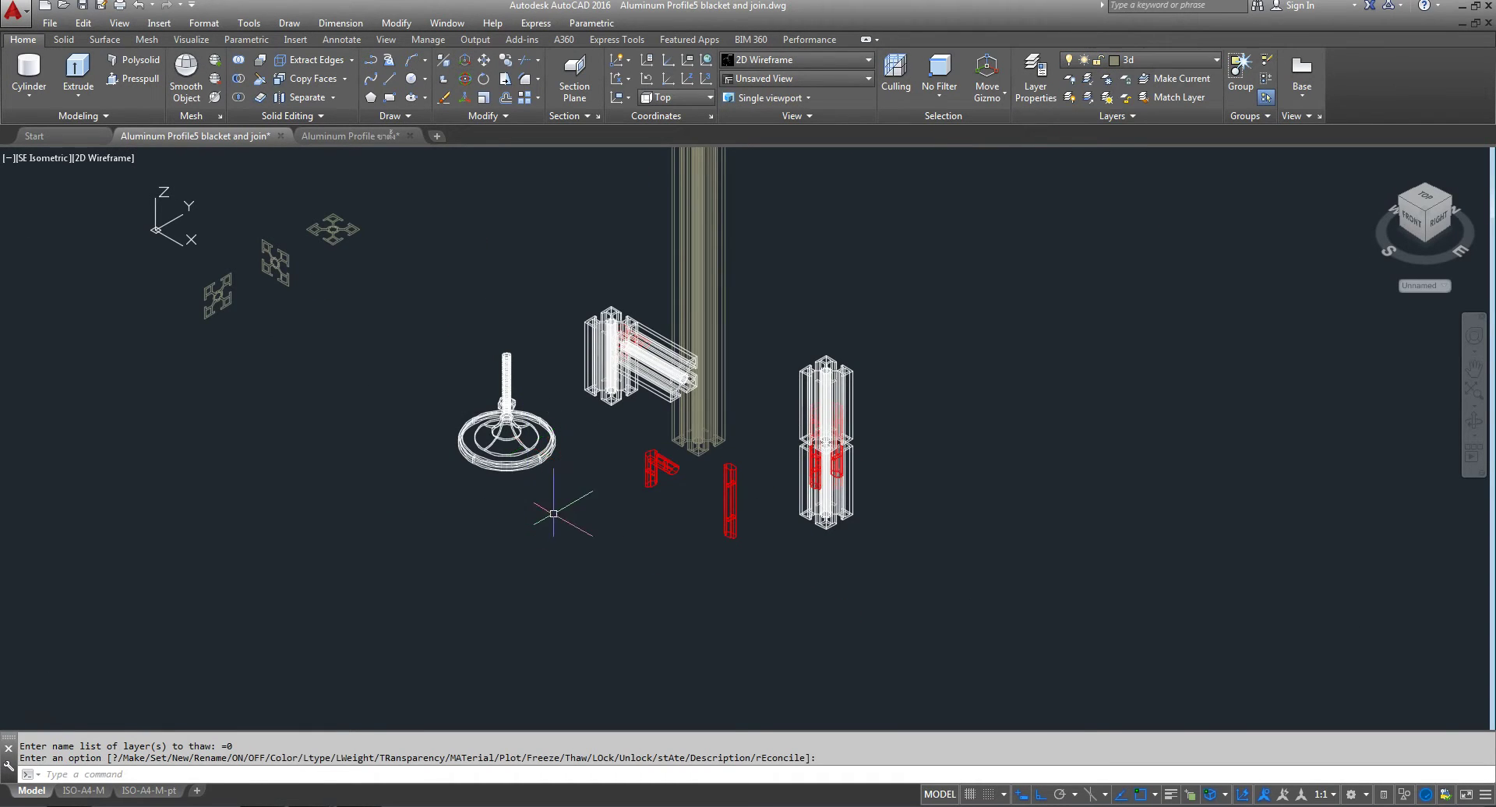
pyautogui.click(419, 216)
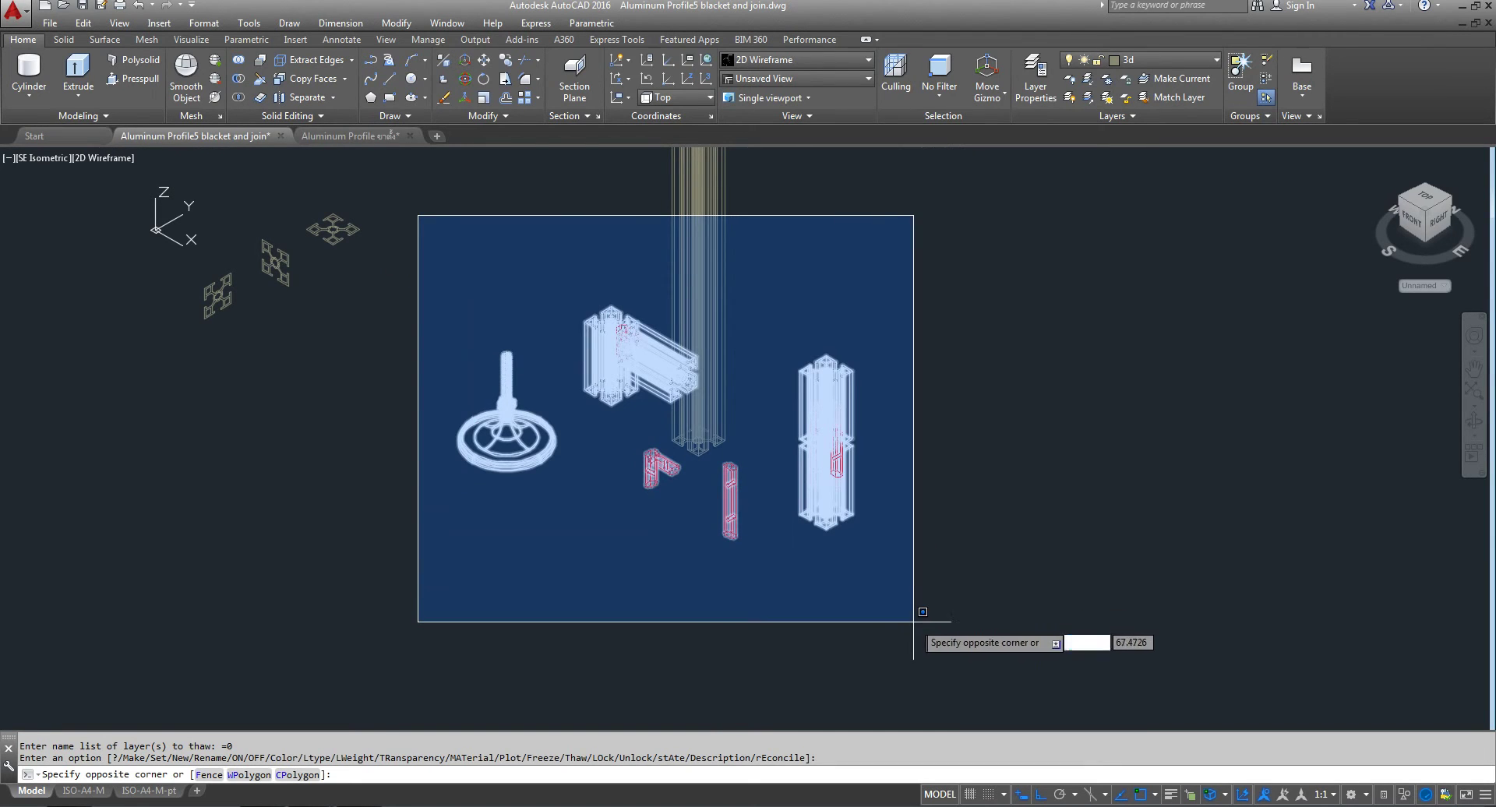
pyautogui.click(904, 623)
pyautogui.click(490, 64)
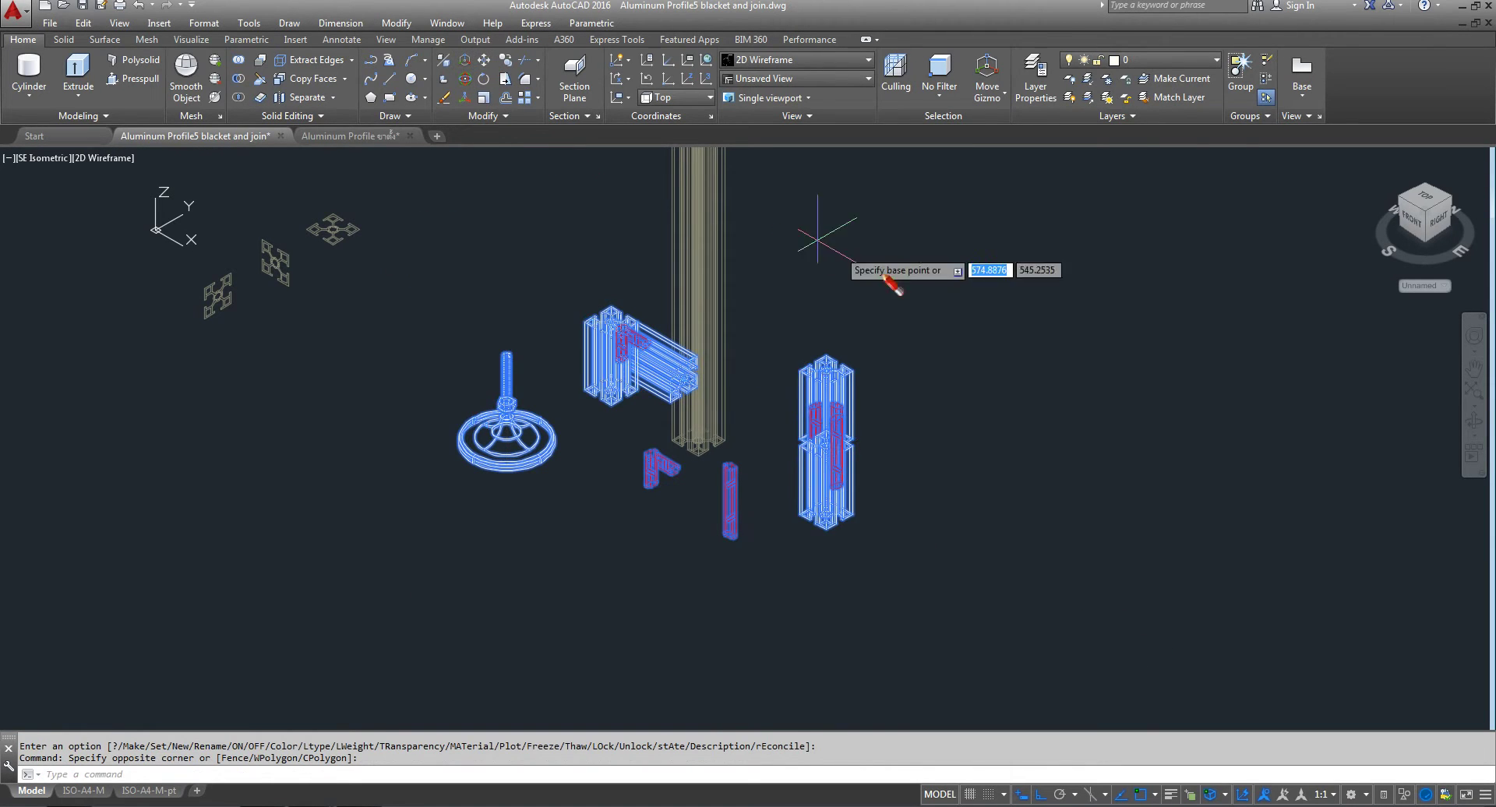
pyautogui.click(1105, 456)
pyautogui.moveTo(862, 601); pyautogui.dragTo(933, 542, button='middle')
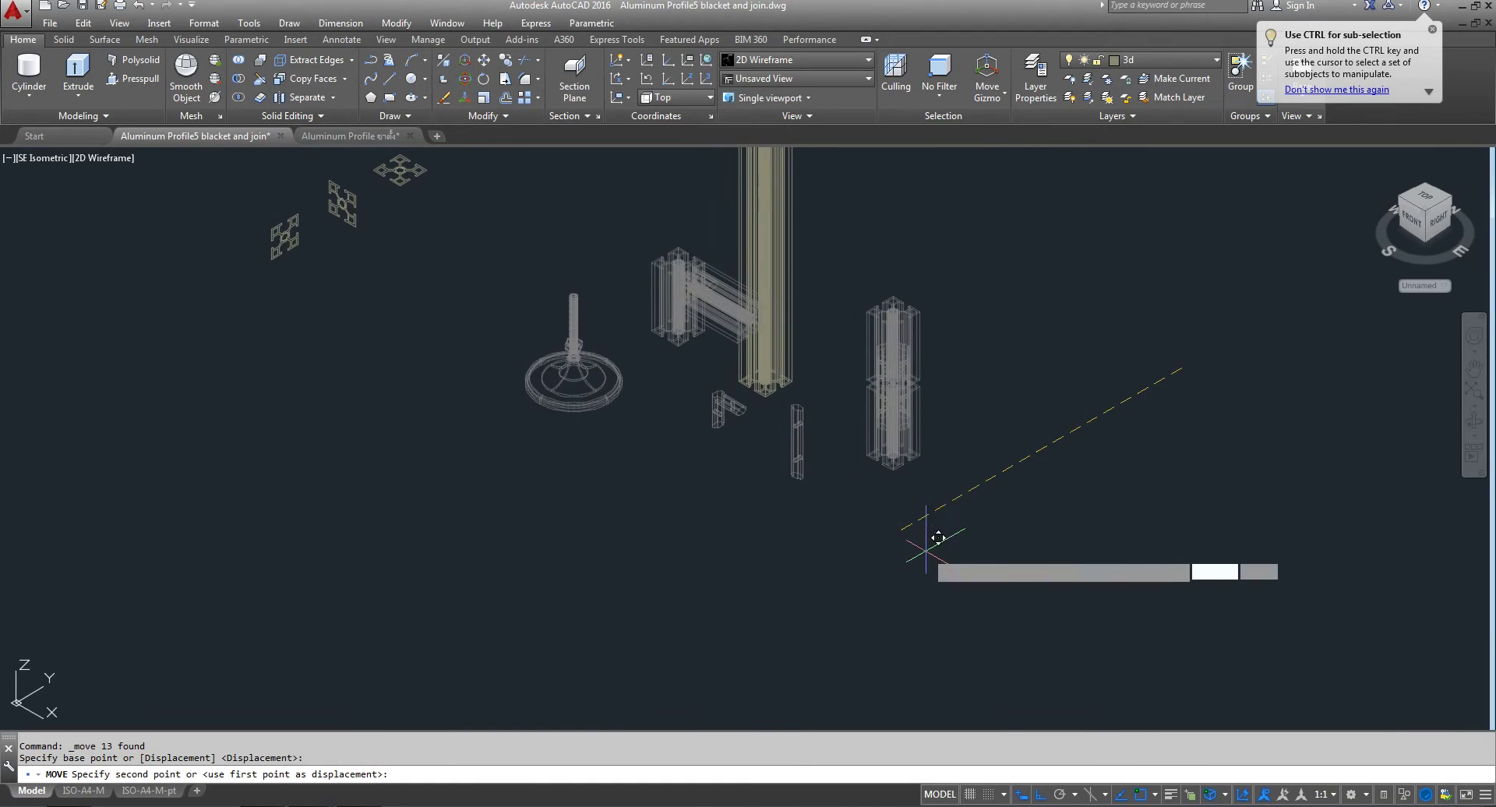
pyautogui.click(840, 564)
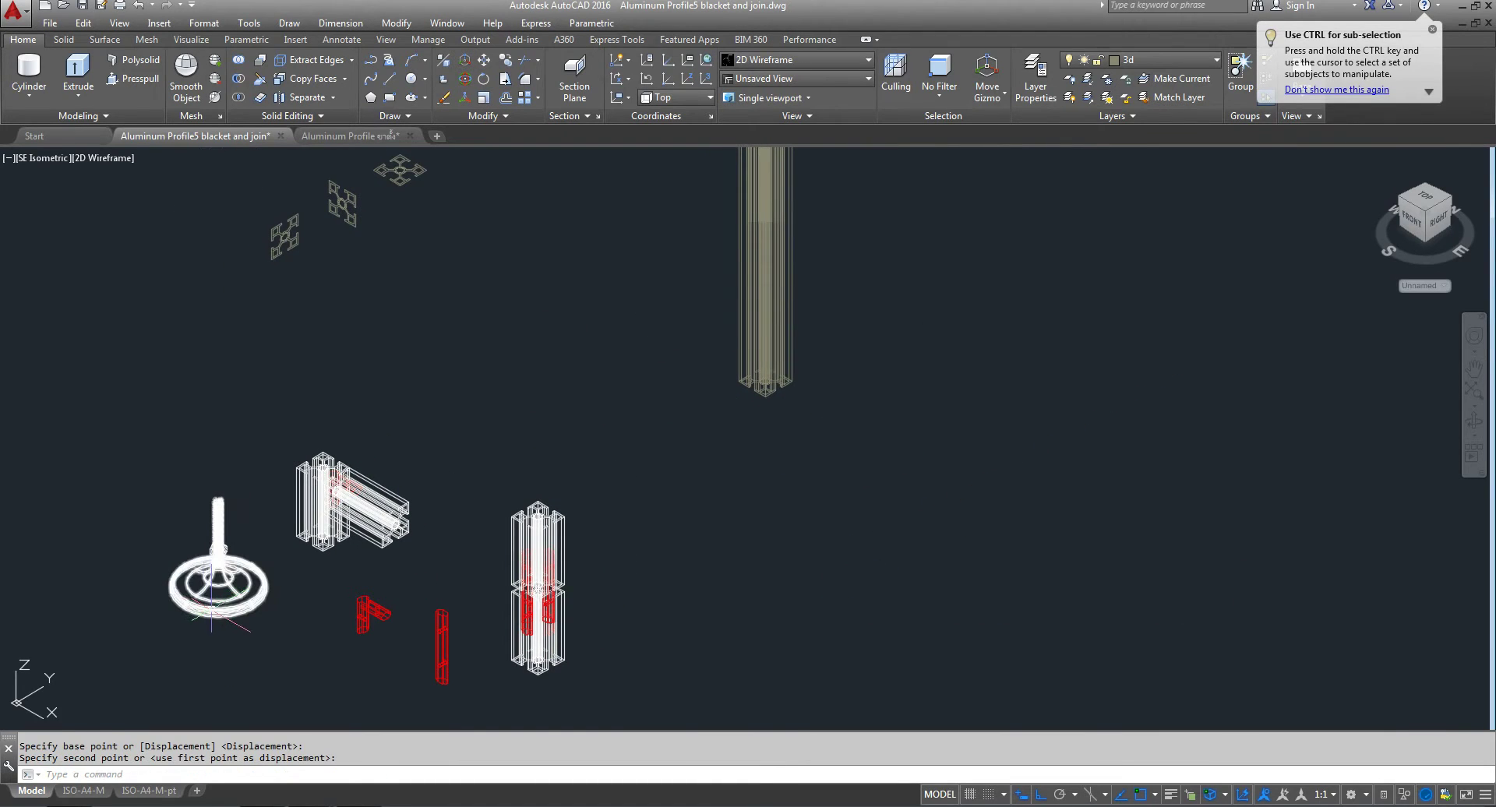
pyautogui.scroll(8, 220, 548)
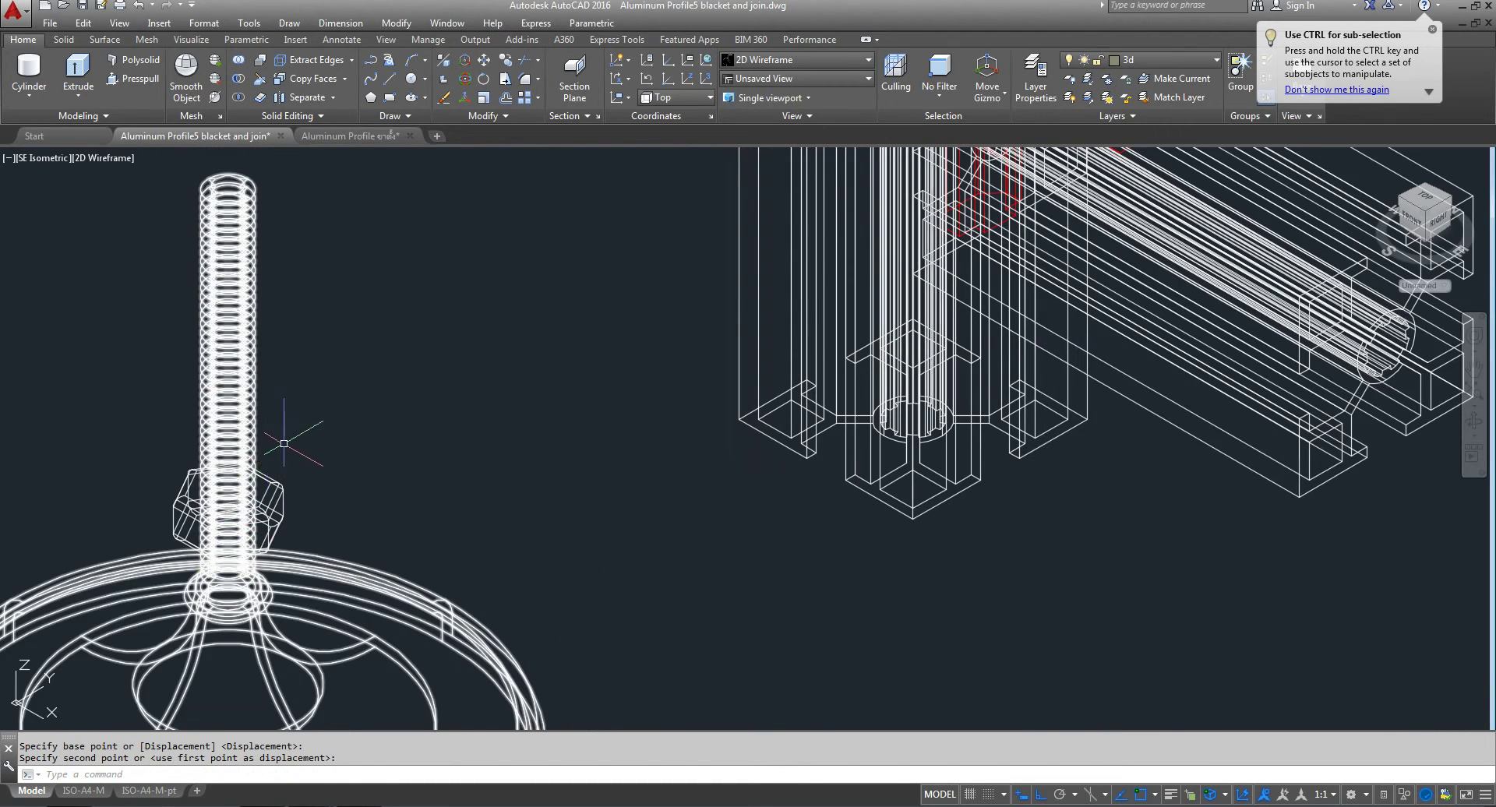
pyautogui.scroll(-3, 294, 425)
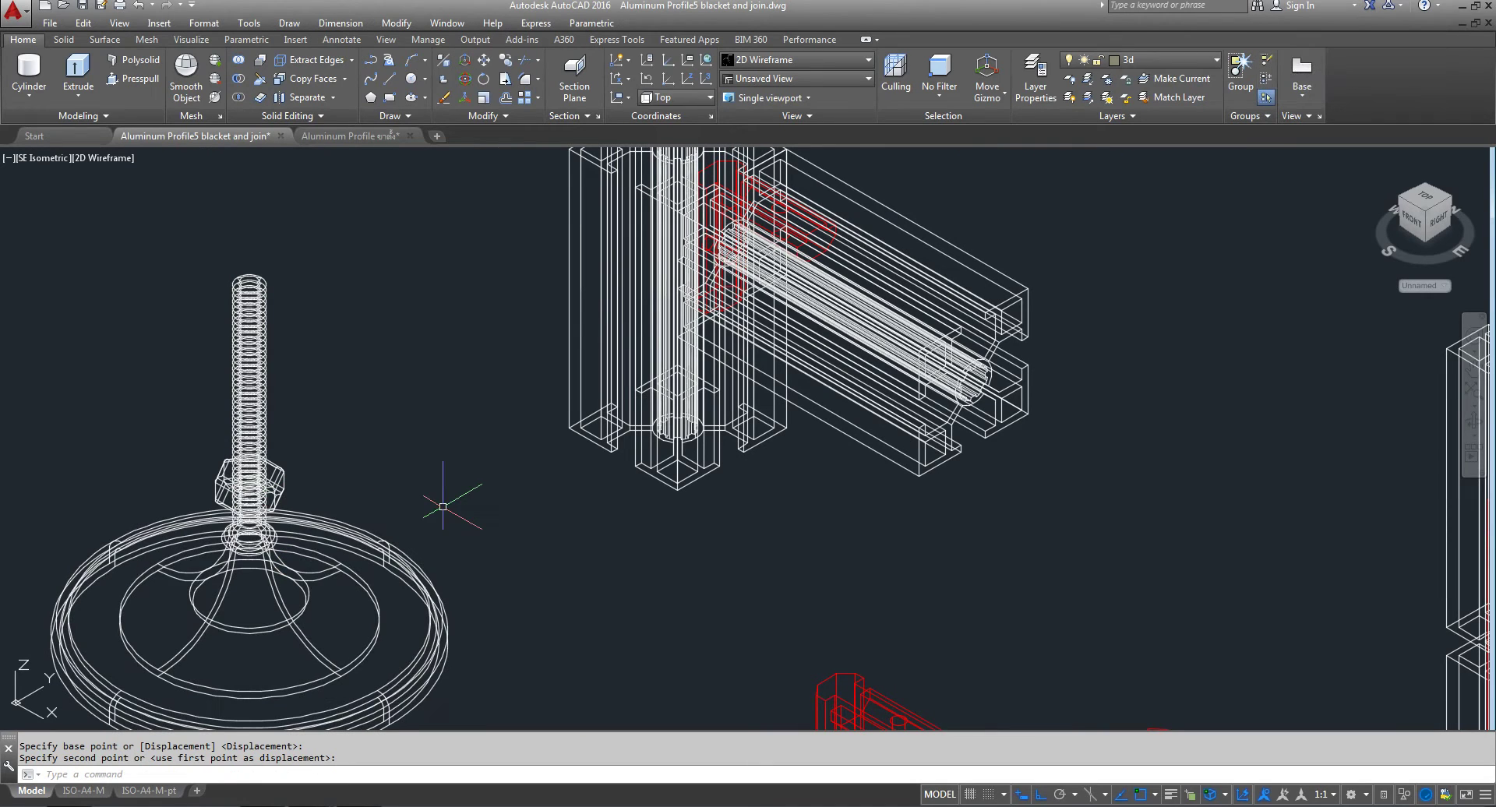
# - Select the leveling foot for moving, using the top of its stud as base point
pyautogui.click(484, 60)
pyautogui.click(340, 434)
pyautogui.click(190, 288)
pyautogui.press('Return')
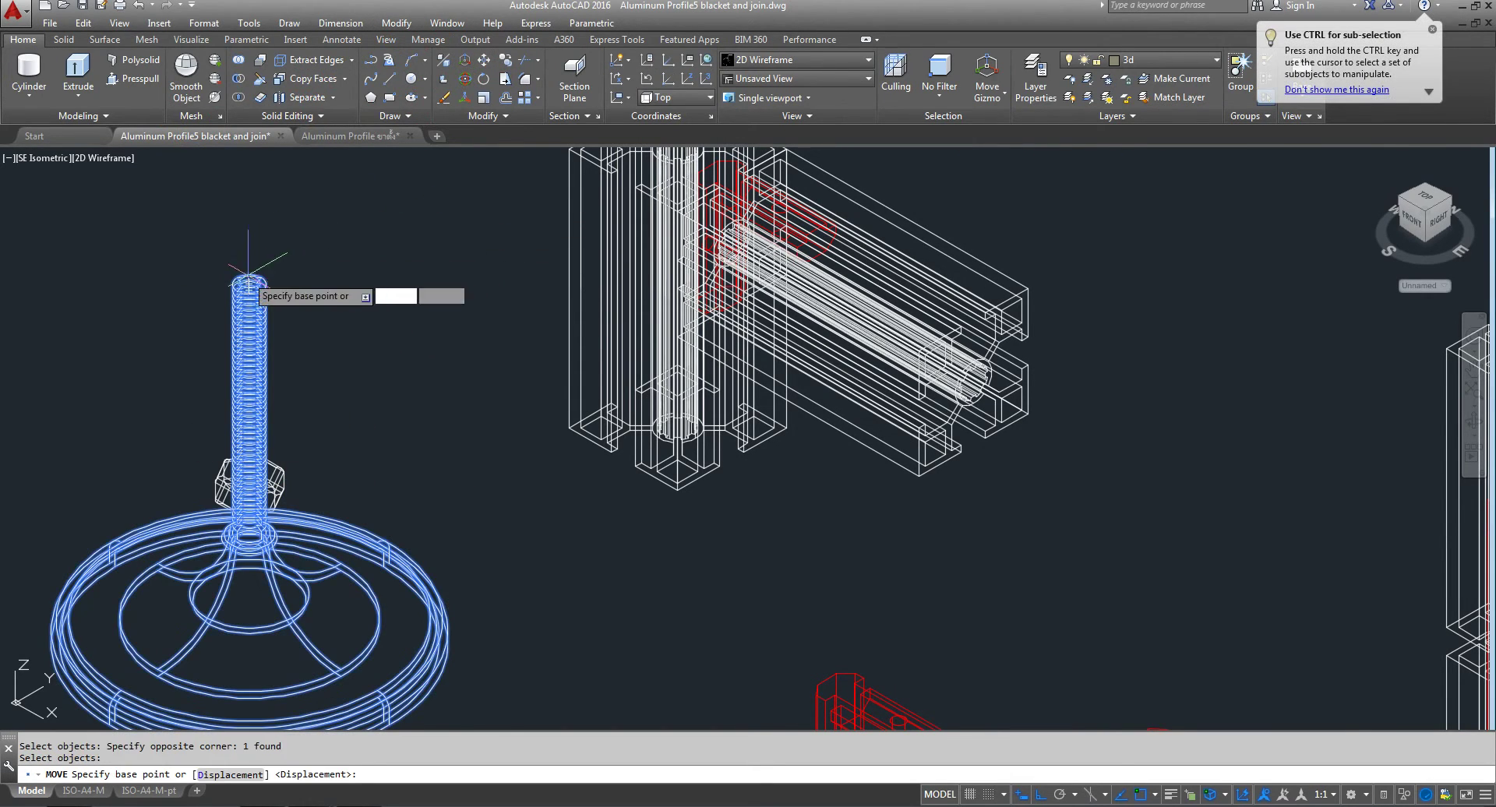
pyautogui.scroll(5, 248, 284)
pyautogui.scroll(-5, 491, 294)
pyautogui.press('Escape')
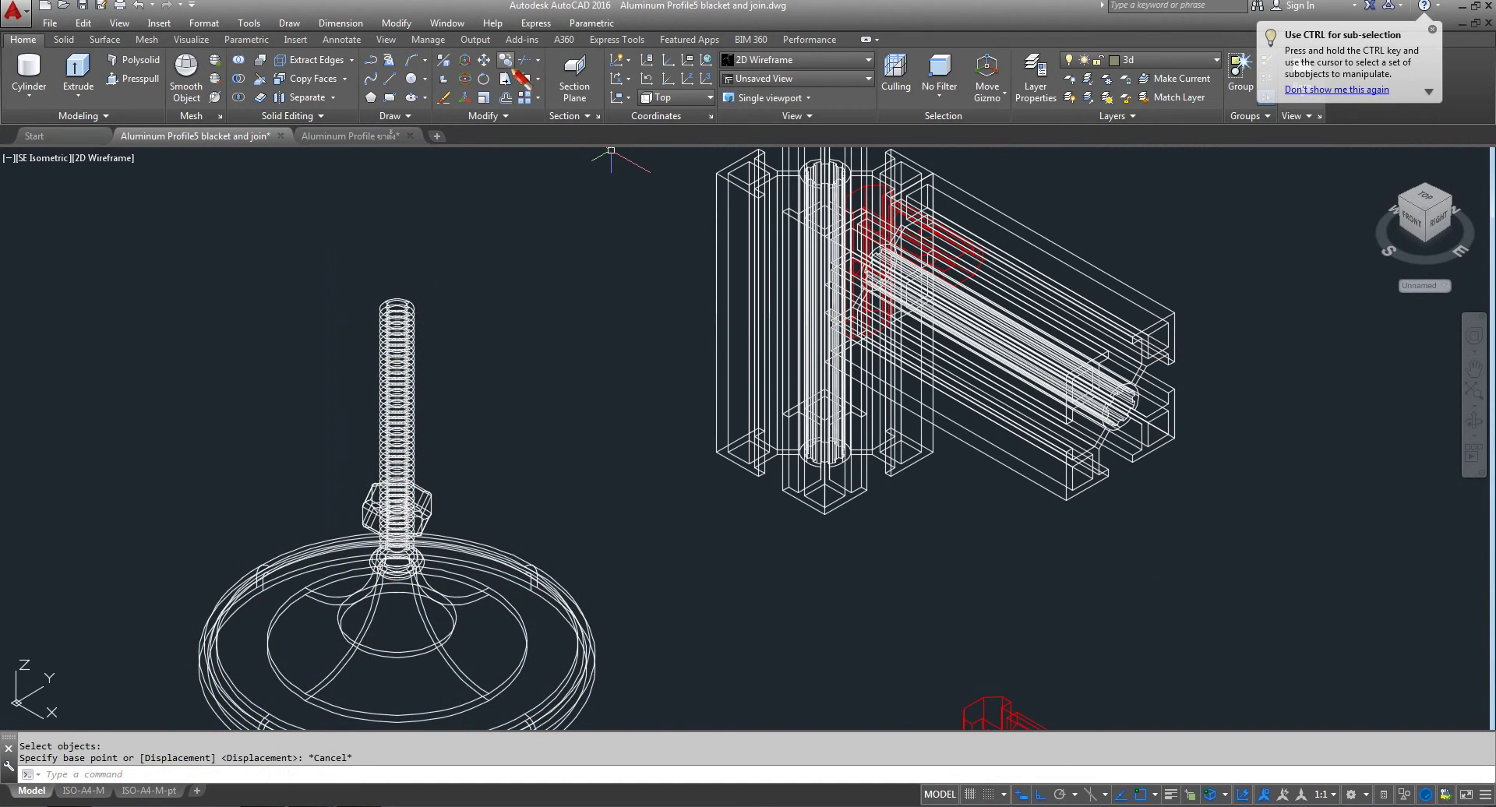
pyautogui.click(484, 60)
pyautogui.click(494, 288)
pyautogui.click(220, 634)
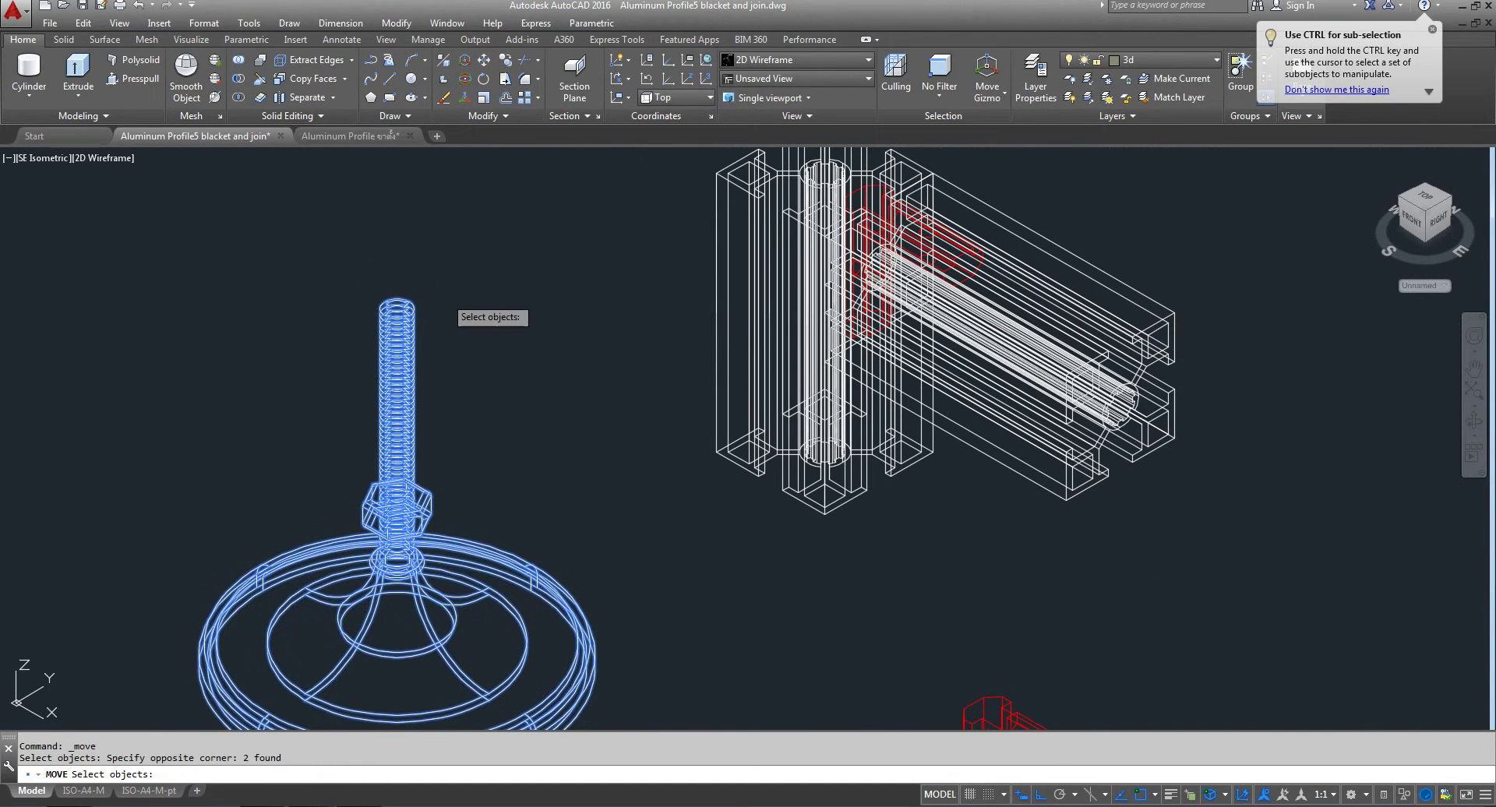
pyautogui.press('Return')
pyautogui.scroll(5, 393, 312)
pyautogui.click(390, 398)
# - Place the foot's stud at the centre of the column's base
pyautogui.scroll(-3, 389, 397)
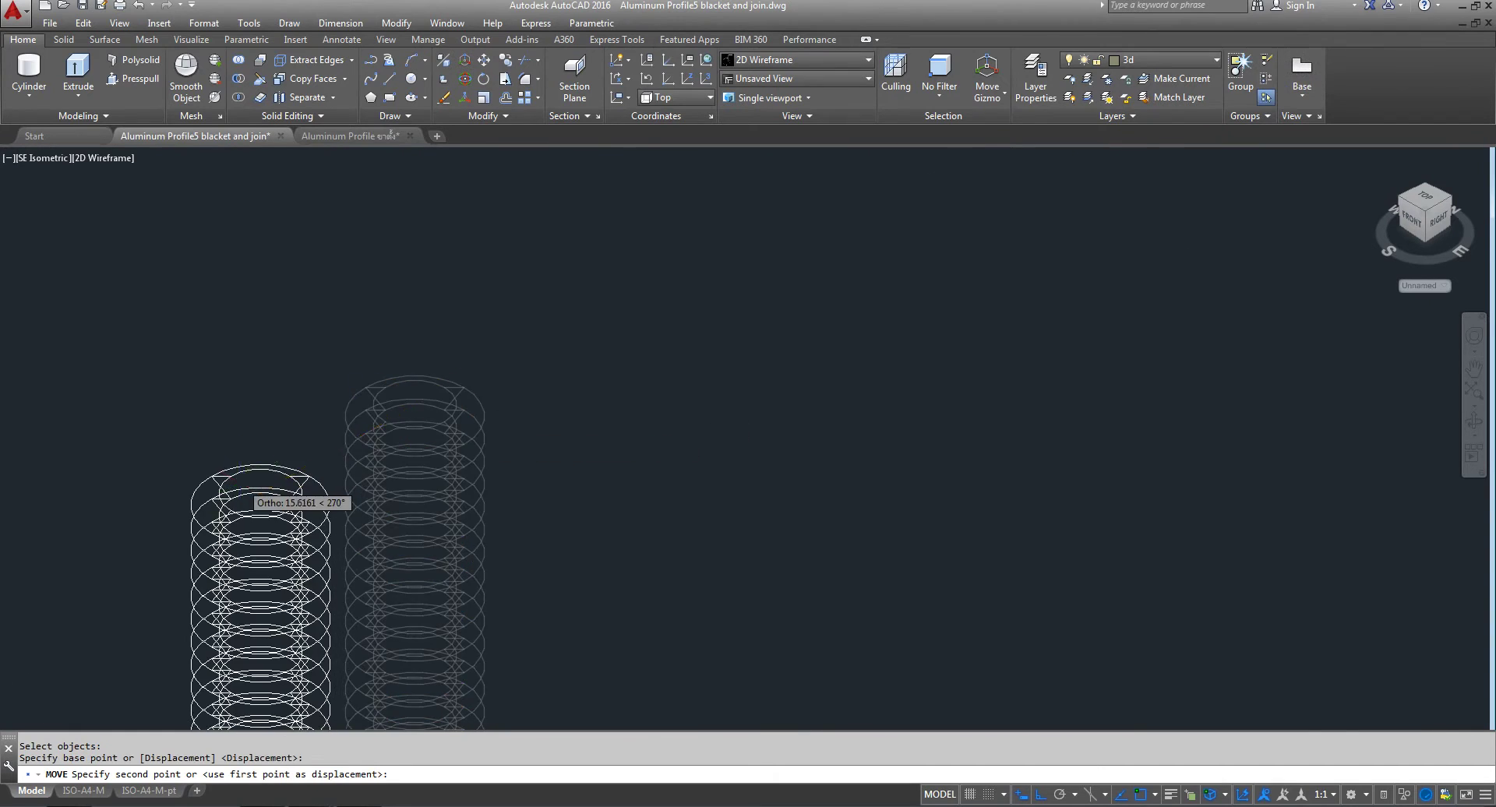
pyautogui.scroll(-4, 468, 467)
pyautogui.scroll(2, 596, 424)
pyautogui.scroll(2, 633, 312)
pyautogui.scroll(2, 596, 417)
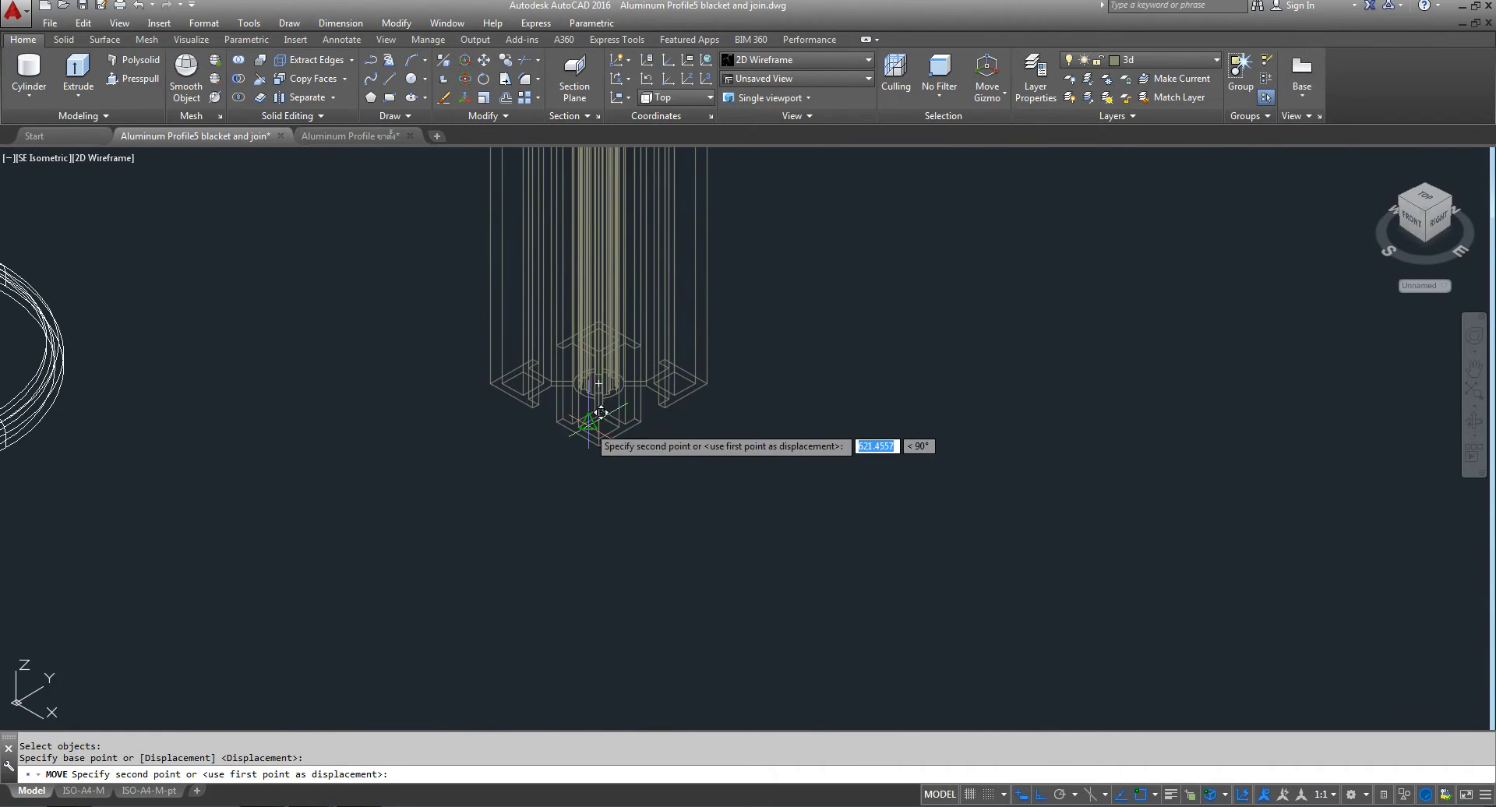
pyautogui.scroll(2, 626, 314)
pyautogui.scroll(-3, 627, 314)
pyautogui.scroll(-2, 618, 427)
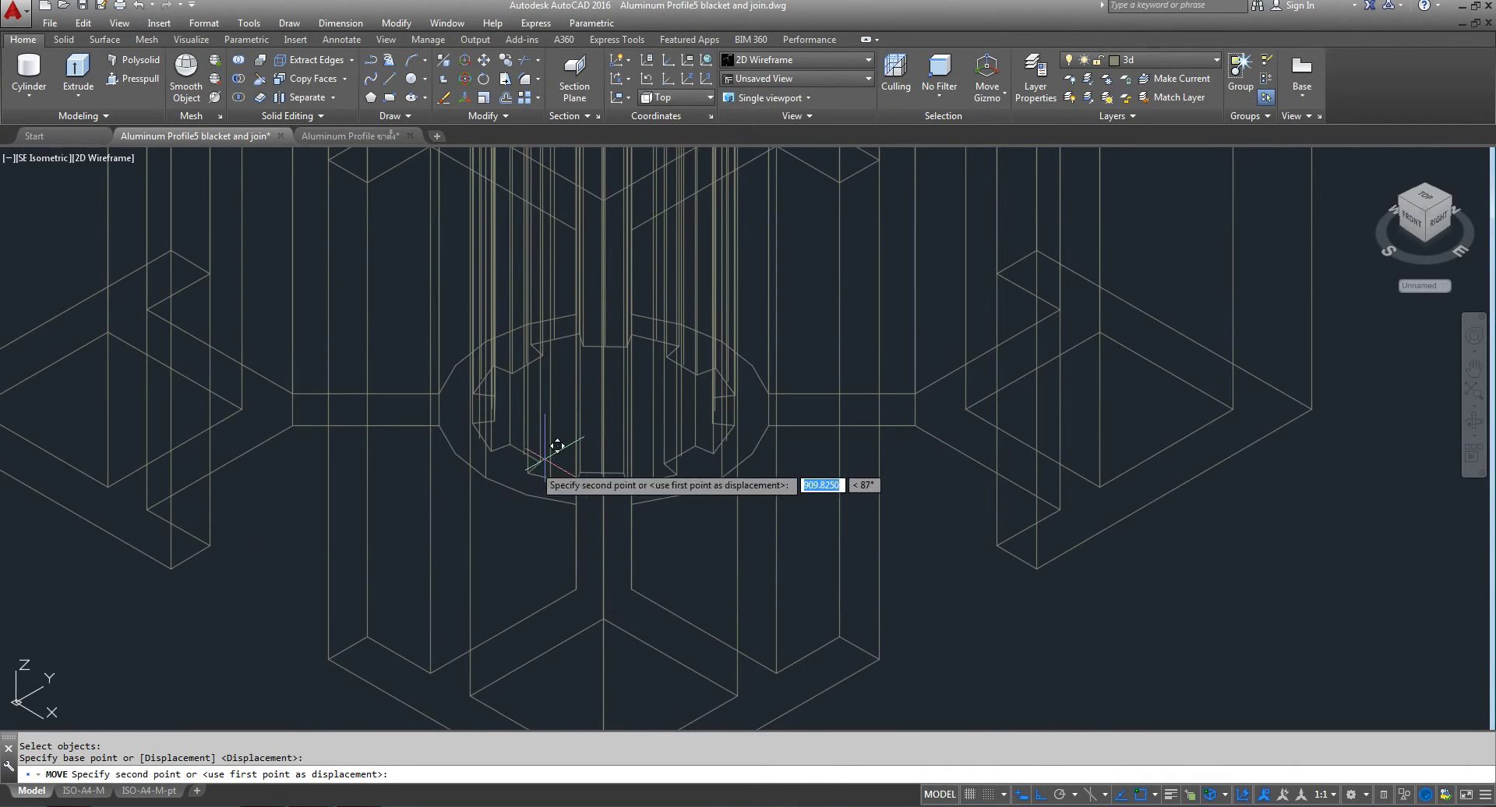
pyautogui.click(603, 409)
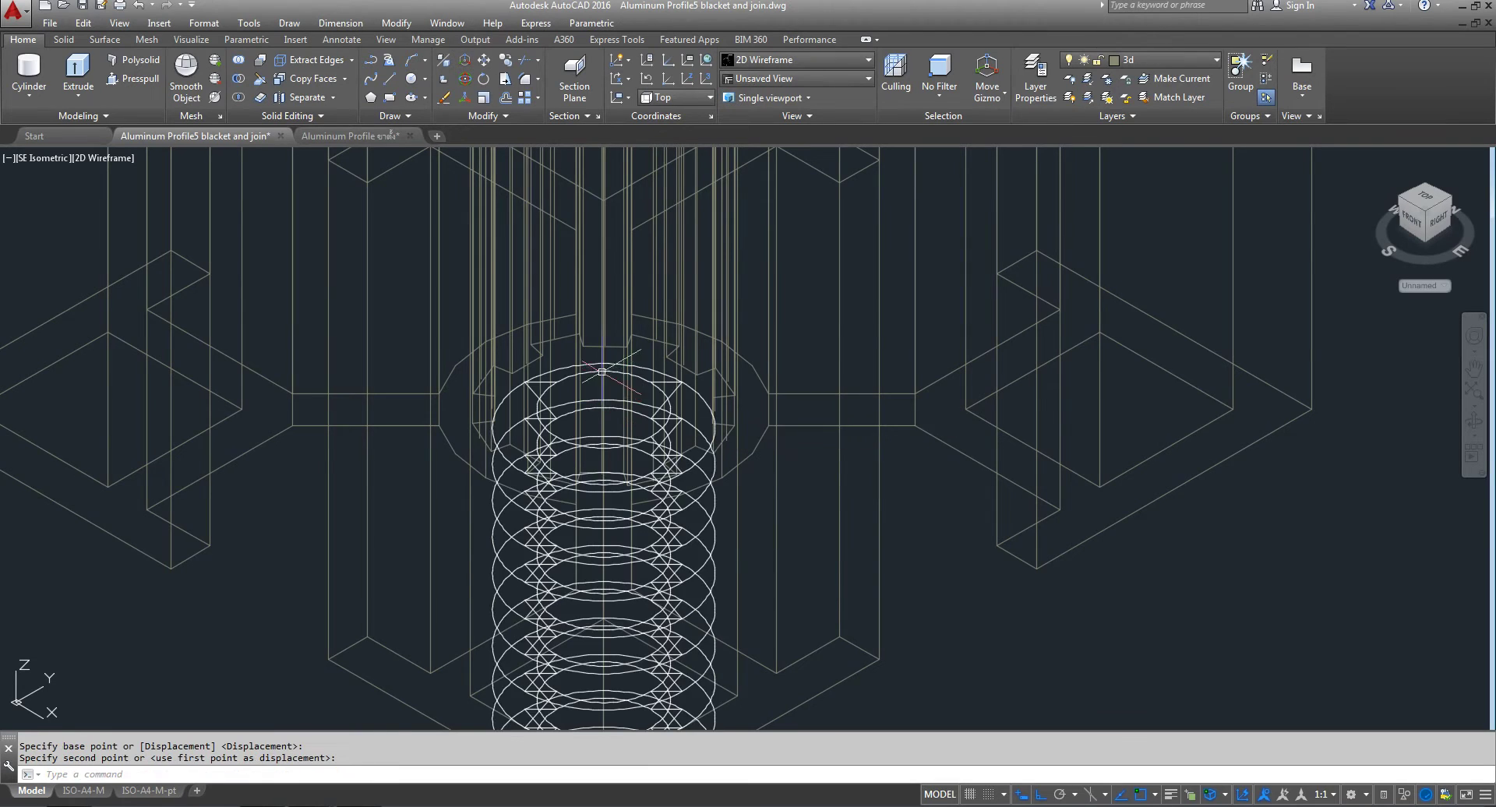
pyautogui.scroll(-3, 602, 377)
pyautogui.scroll(-3, 565, 370)
pyautogui.scroll(-3, 635, 343)
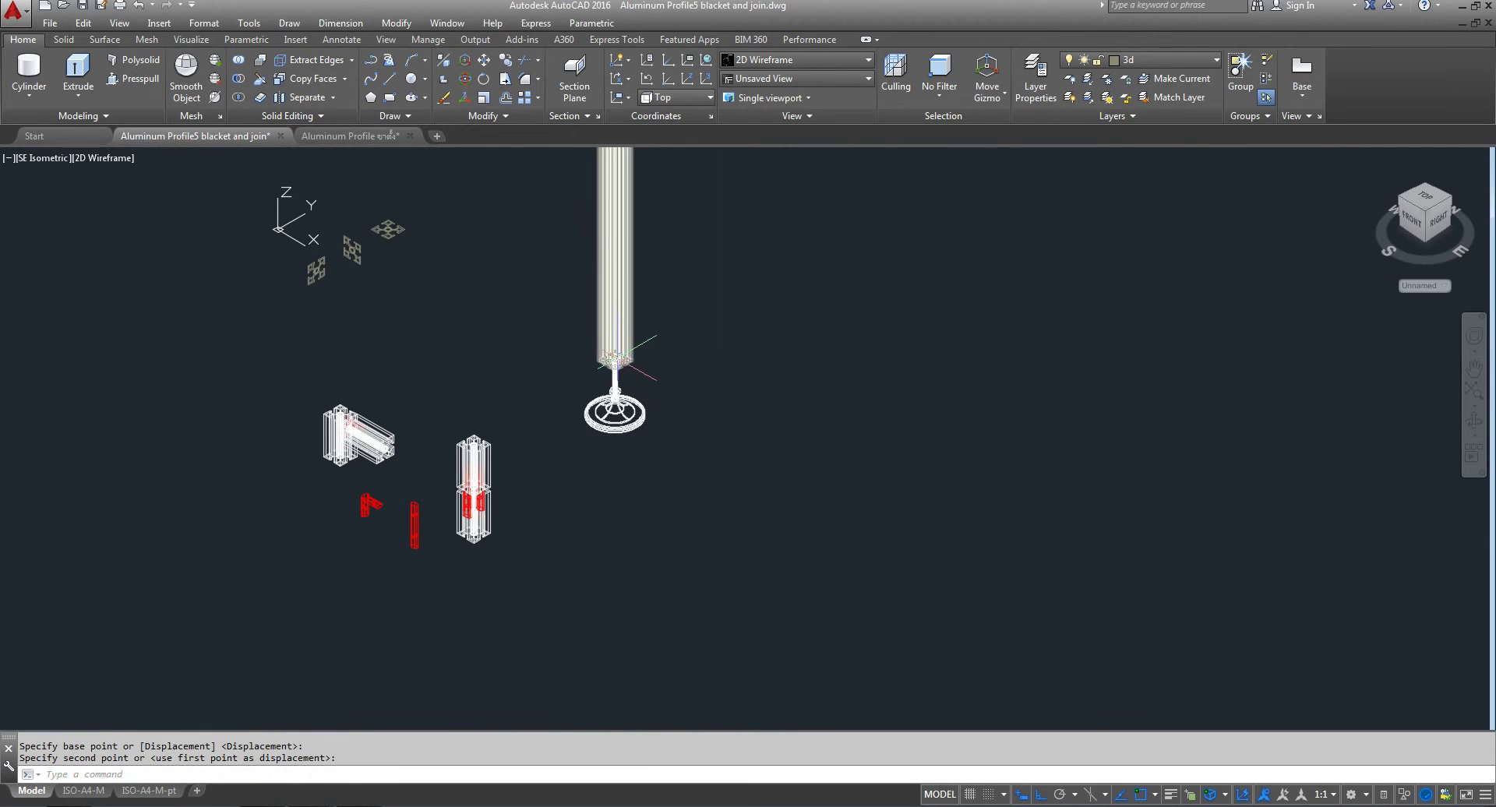
pyautogui.moveTo(561, 440); pyautogui.dragTo(456, 560, button='middle')
pyautogui.scroll(-2, 517, 507)
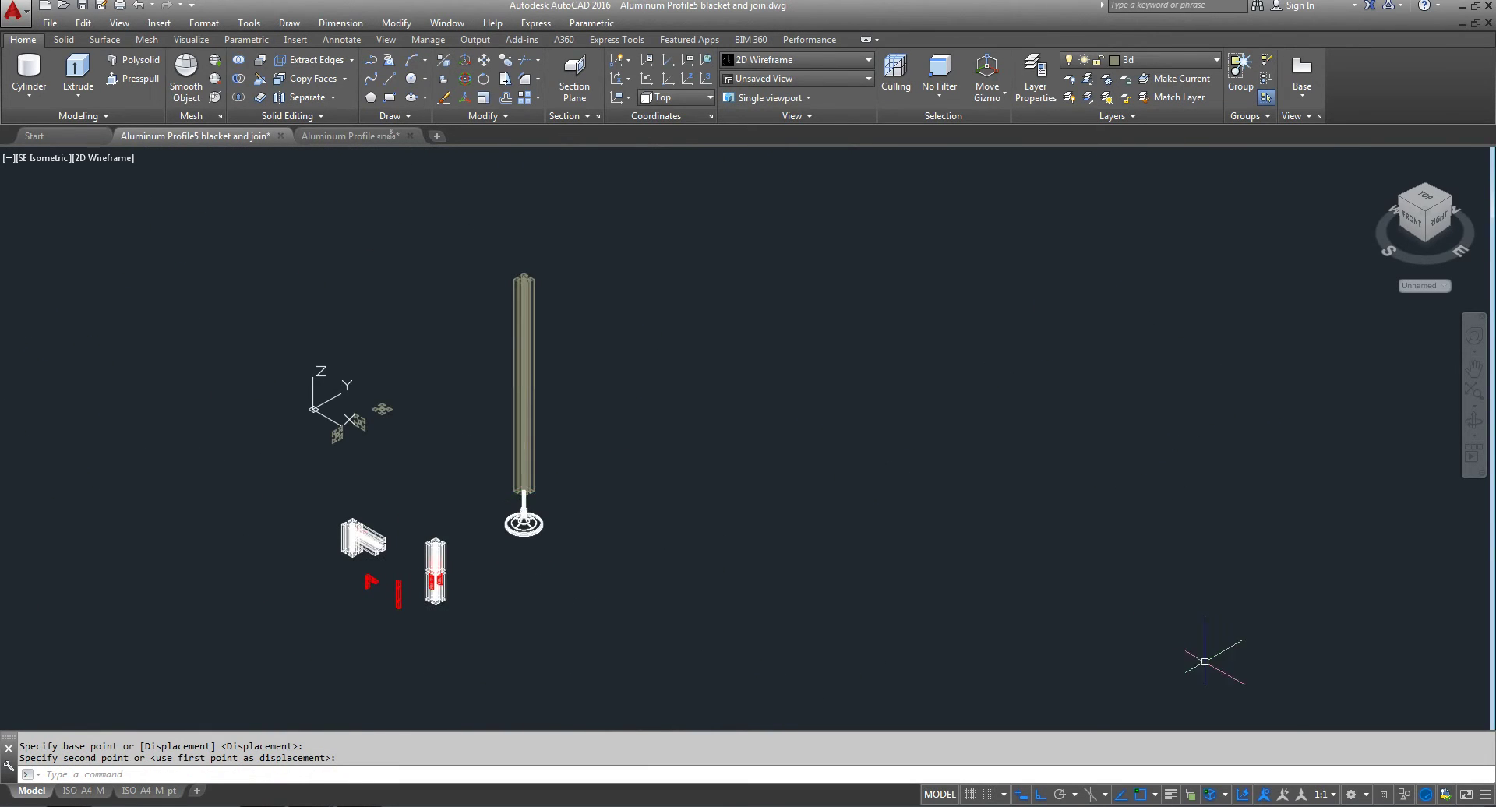
# - Isolate the column and leveling foot and switch to the Front view
pyautogui.click(1405, 795)
pyautogui.click(1434, 765)
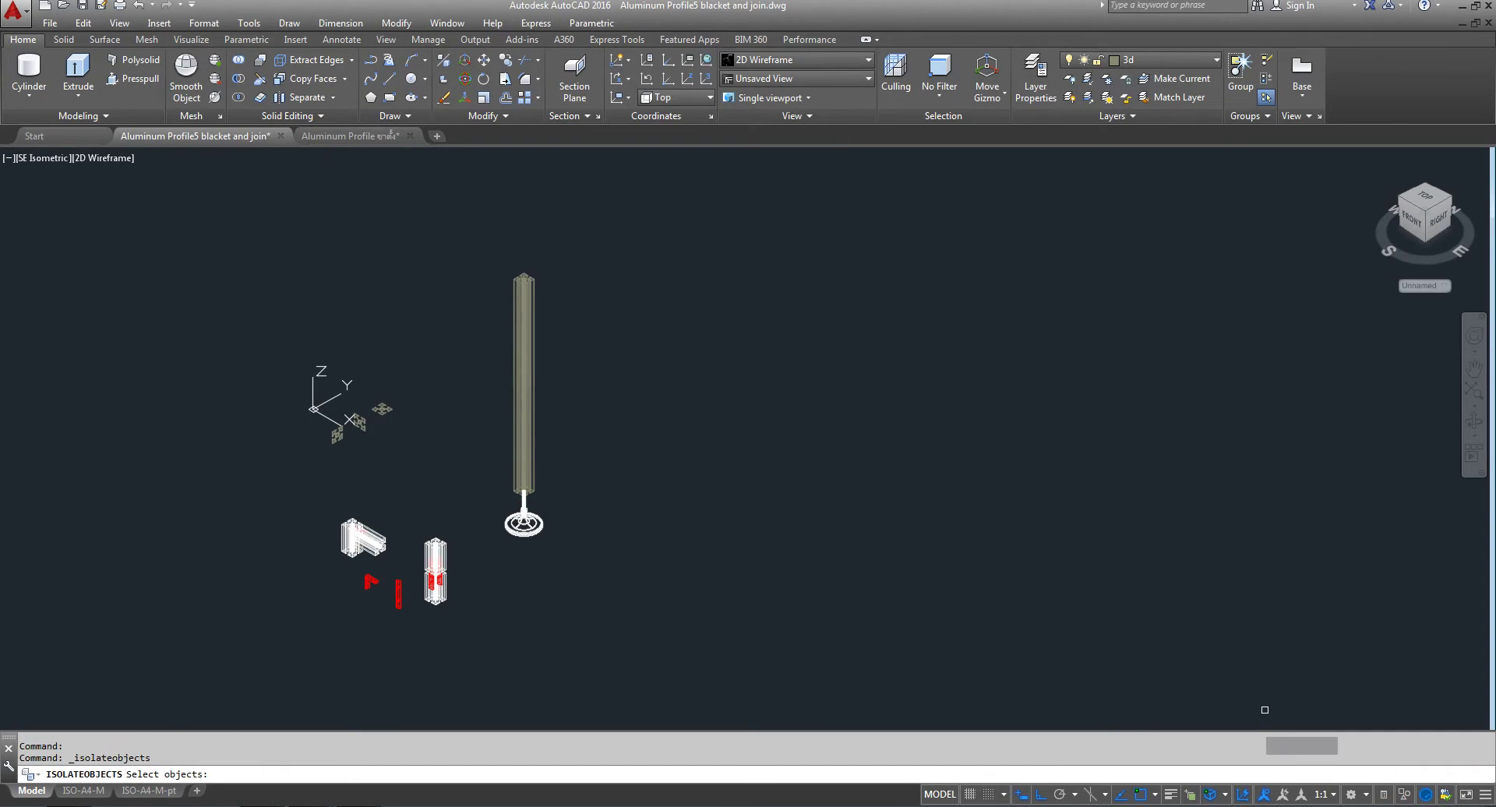
pyautogui.click(611, 218)
pyautogui.click(478, 621)
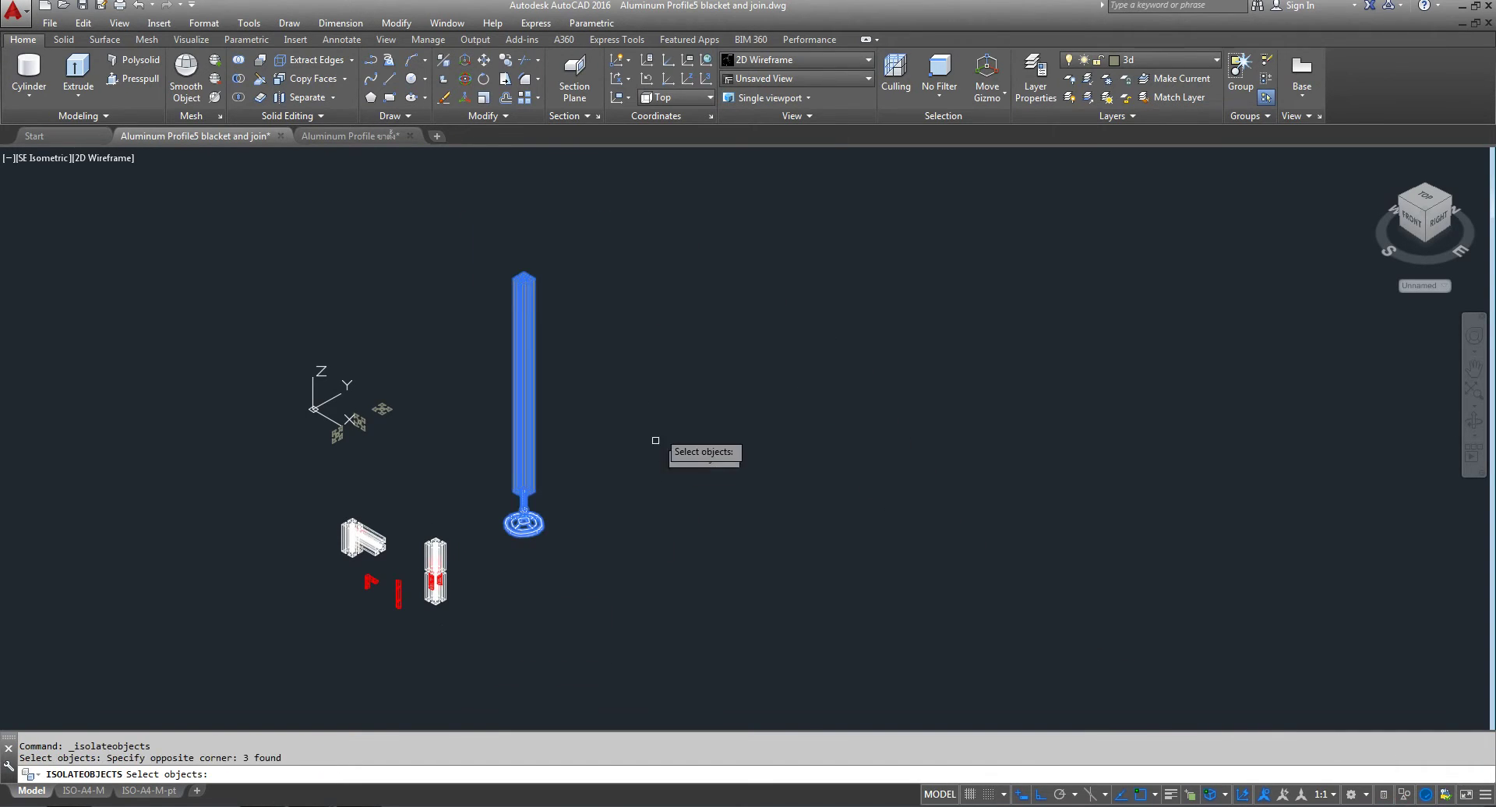
pyautogui.press('Return')
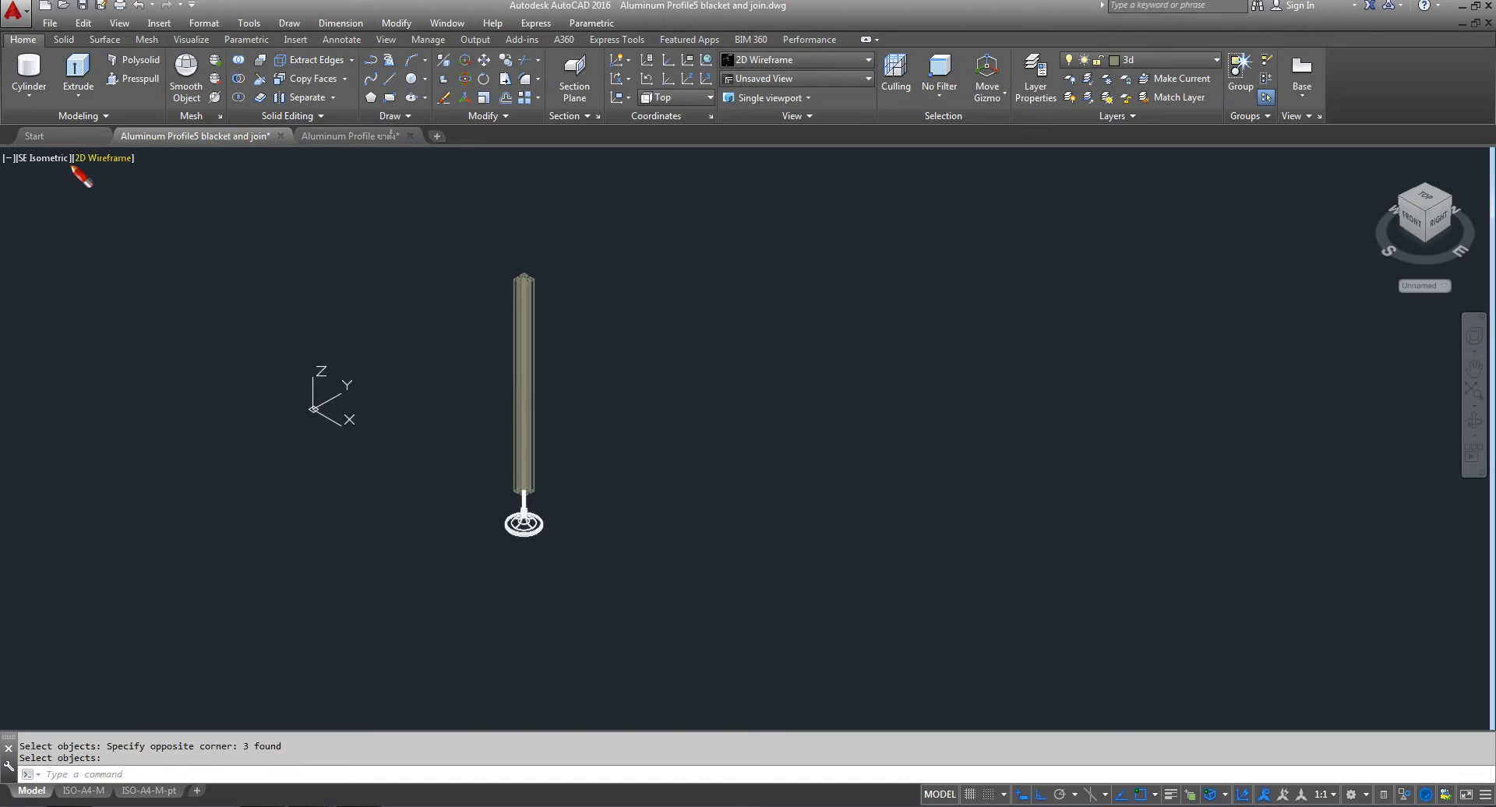
pyautogui.click(50, 161)
pyautogui.click(92, 269)
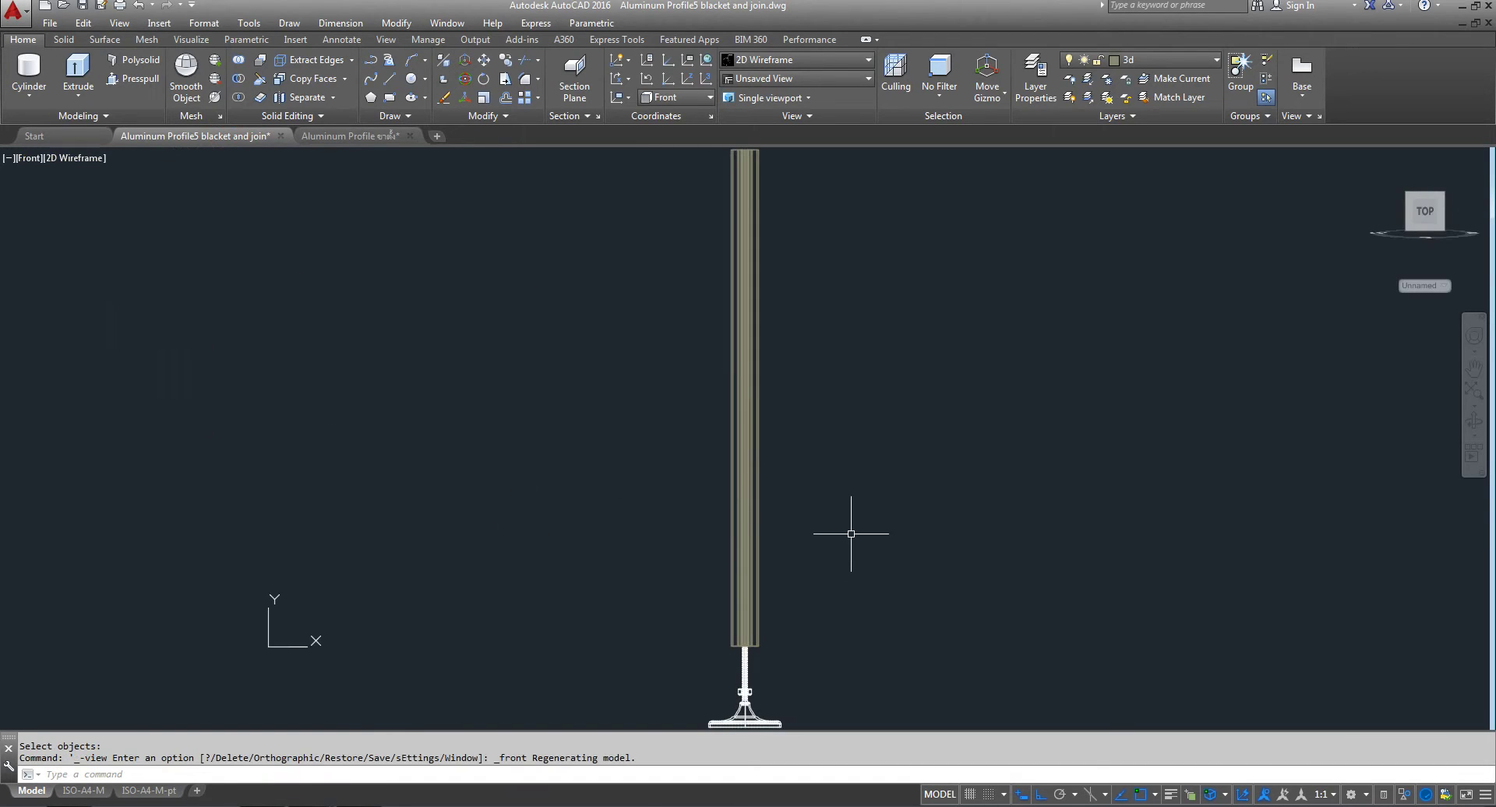
# - Lower the column 80 units onto the leveling foot's stud
pyautogui.click(483, 63)
pyautogui.click(835, 267)
pyautogui.click(535, 394)
pyautogui.press('Return')
pyautogui.click(966, 334)
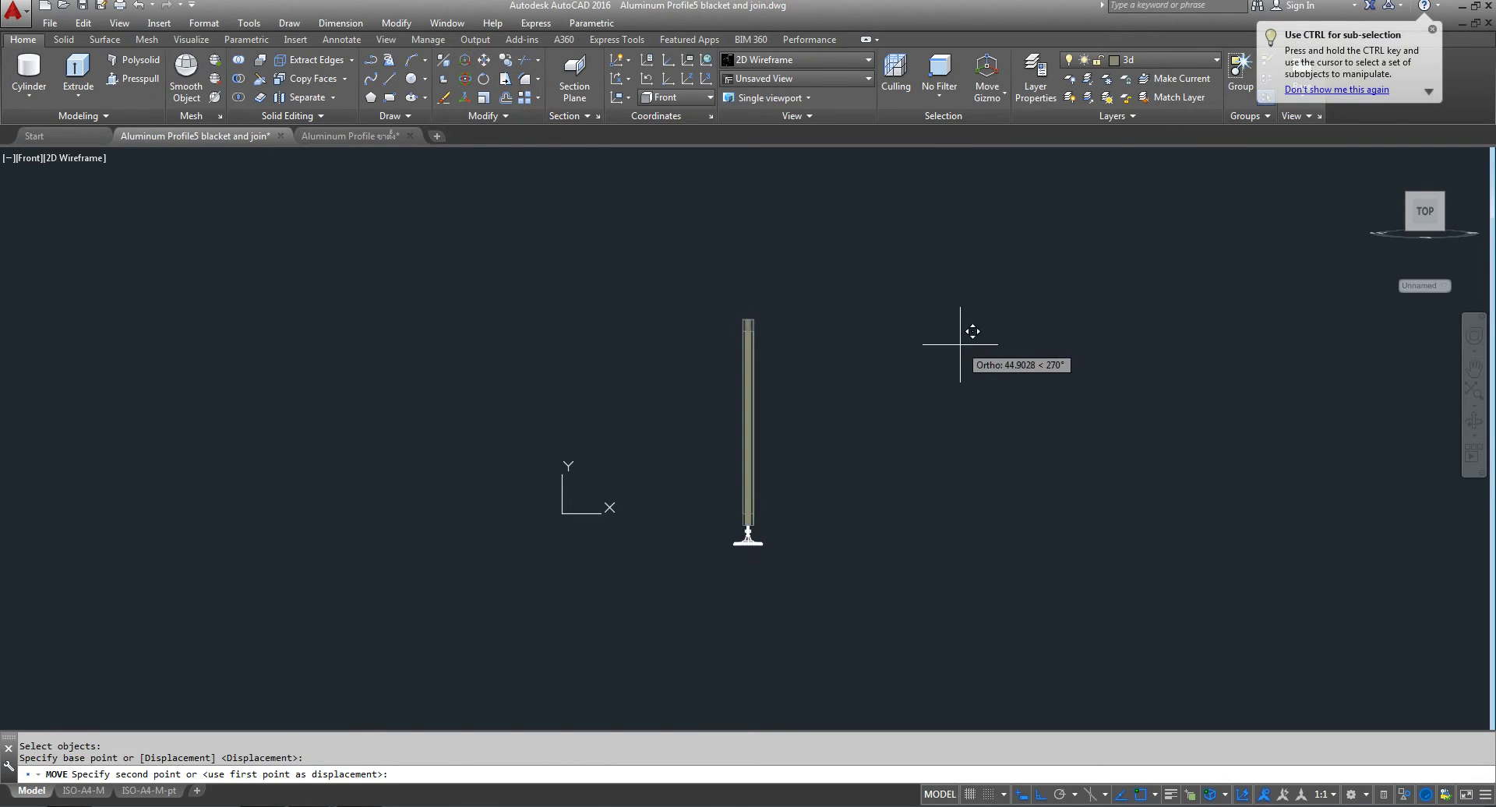
pyautogui.scroll(6, 961, 343)
pyautogui.scroll(-4, 966, 335)
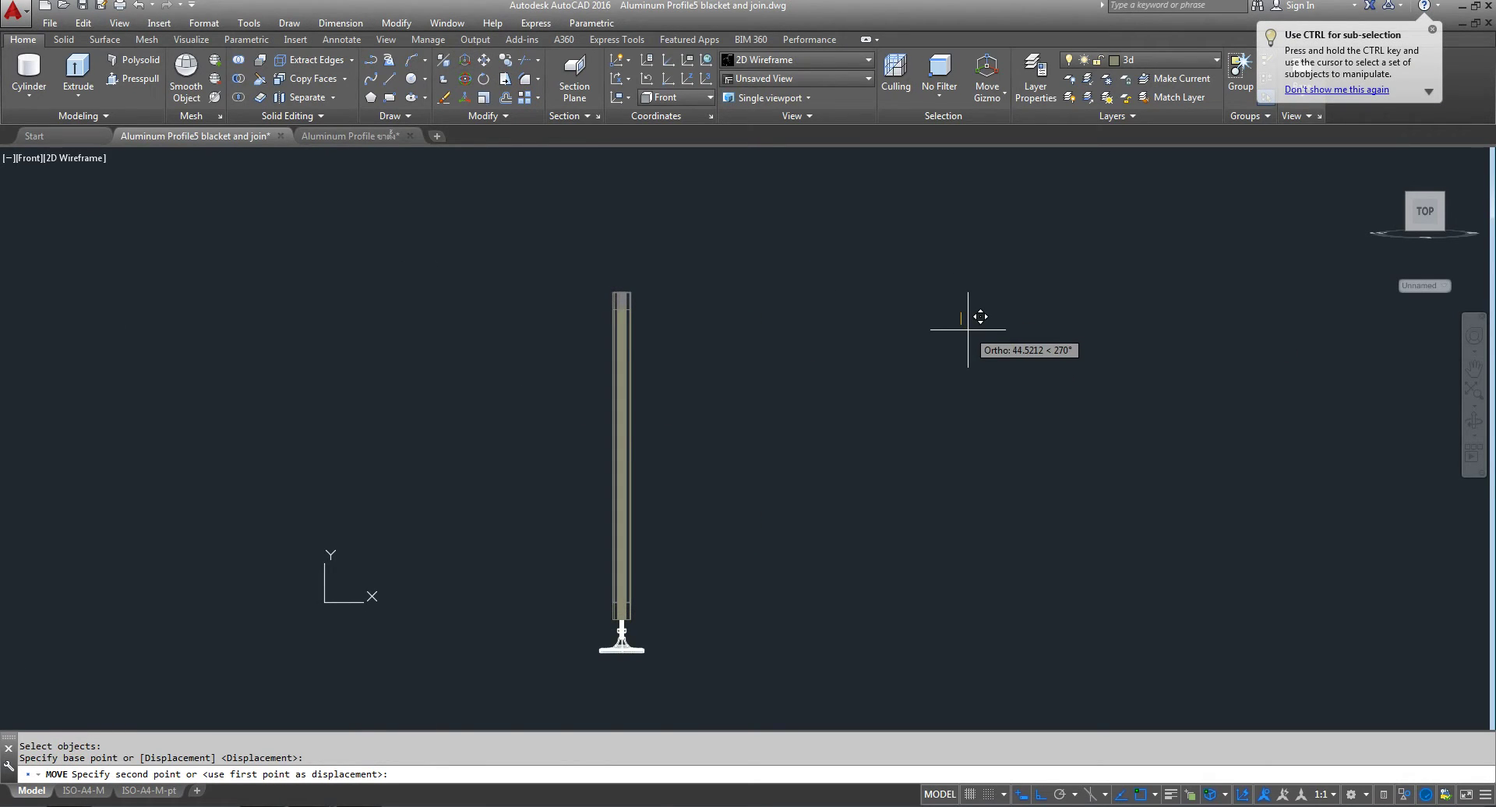
pyautogui.write('80')
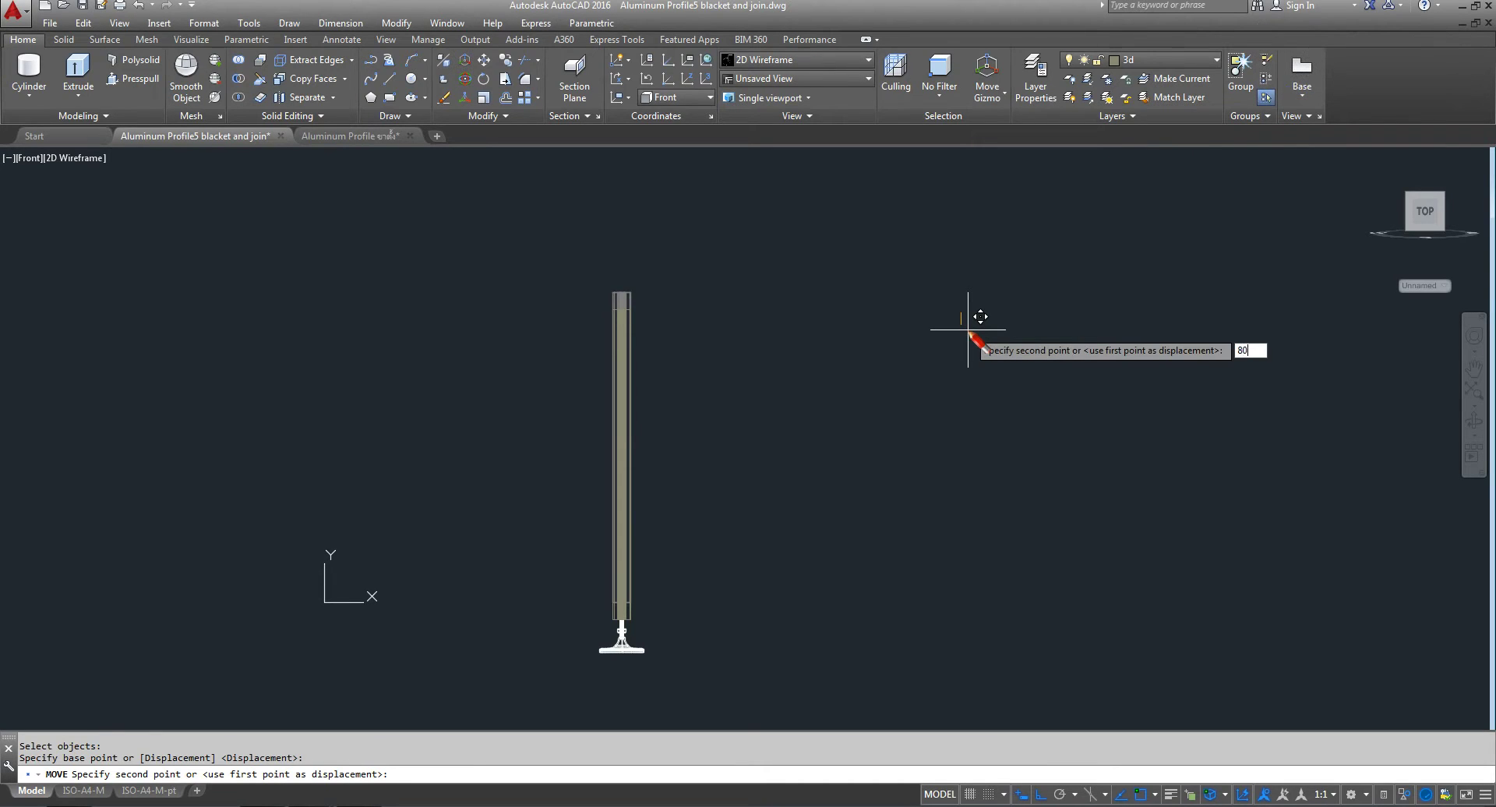
pyautogui.press('Return')
pyautogui.scroll(2, 621, 651)
pyautogui.scroll(2, 630, 602)
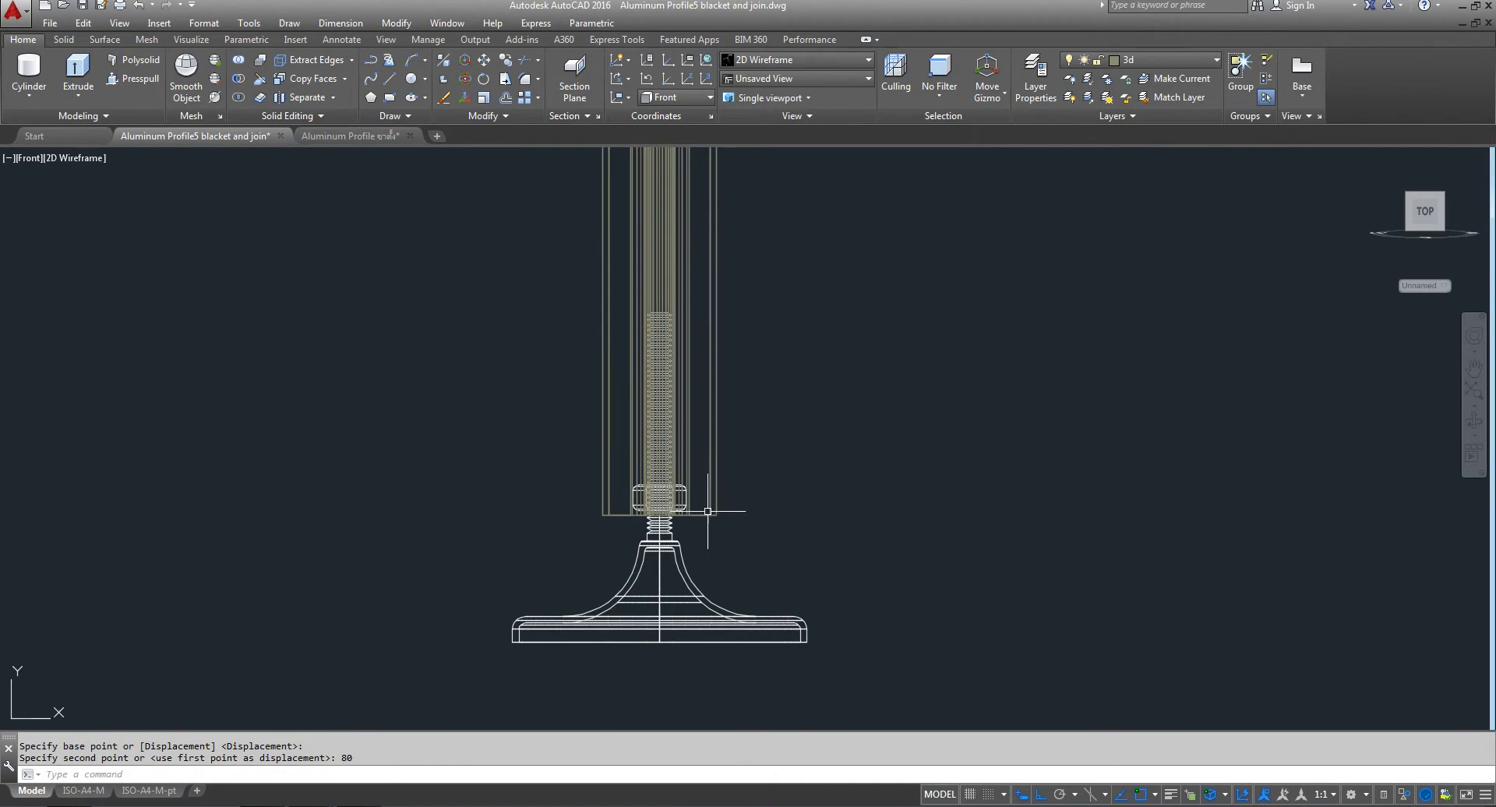
pyautogui.scroll(2, 644, 537)
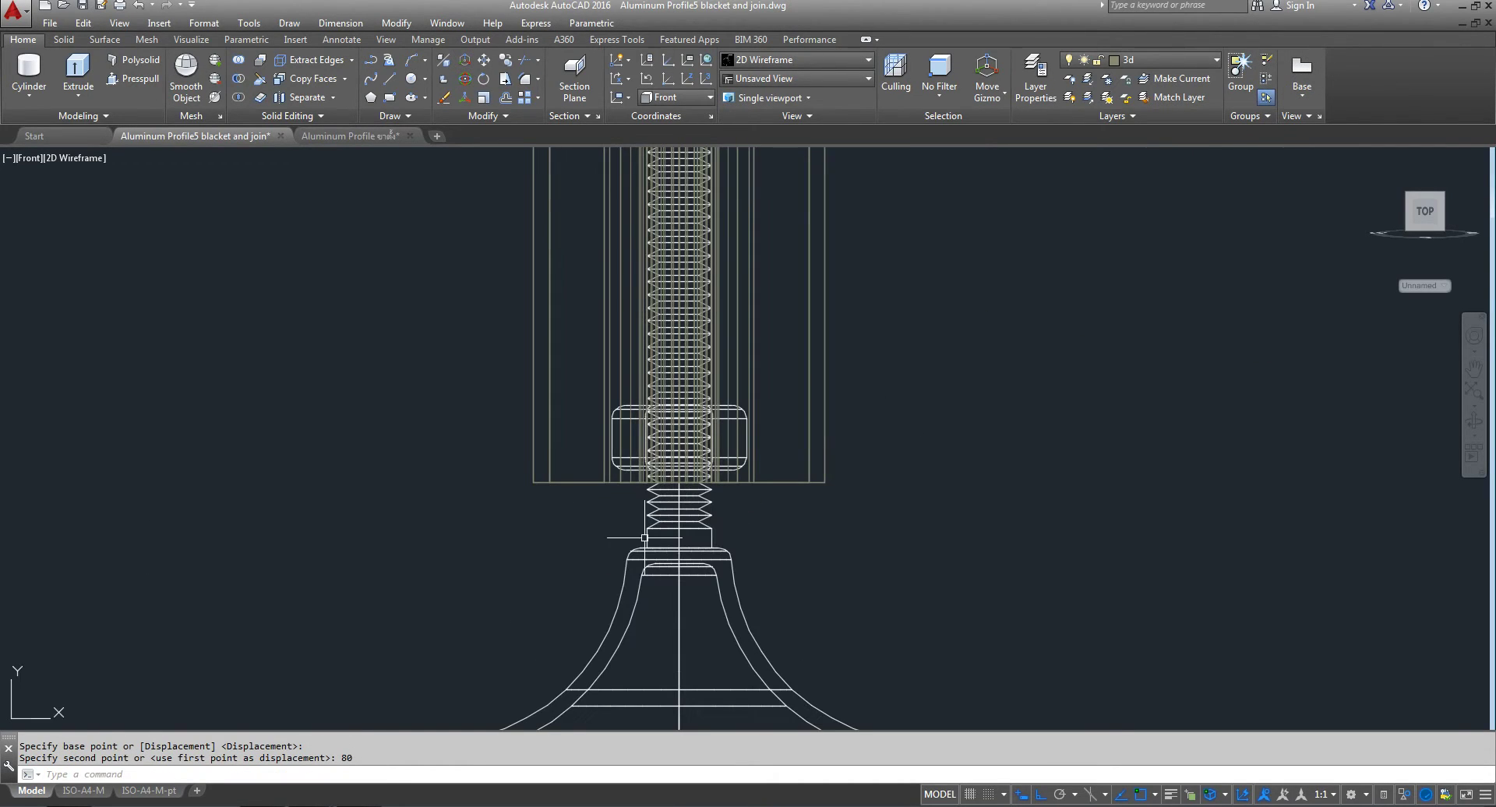
# - Move the column up 15 units
pyautogui.click(483, 60)
pyautogui.moveTo(918, 367); pyautogui.dragTo(835, 517)
pyautogui.press('Return')
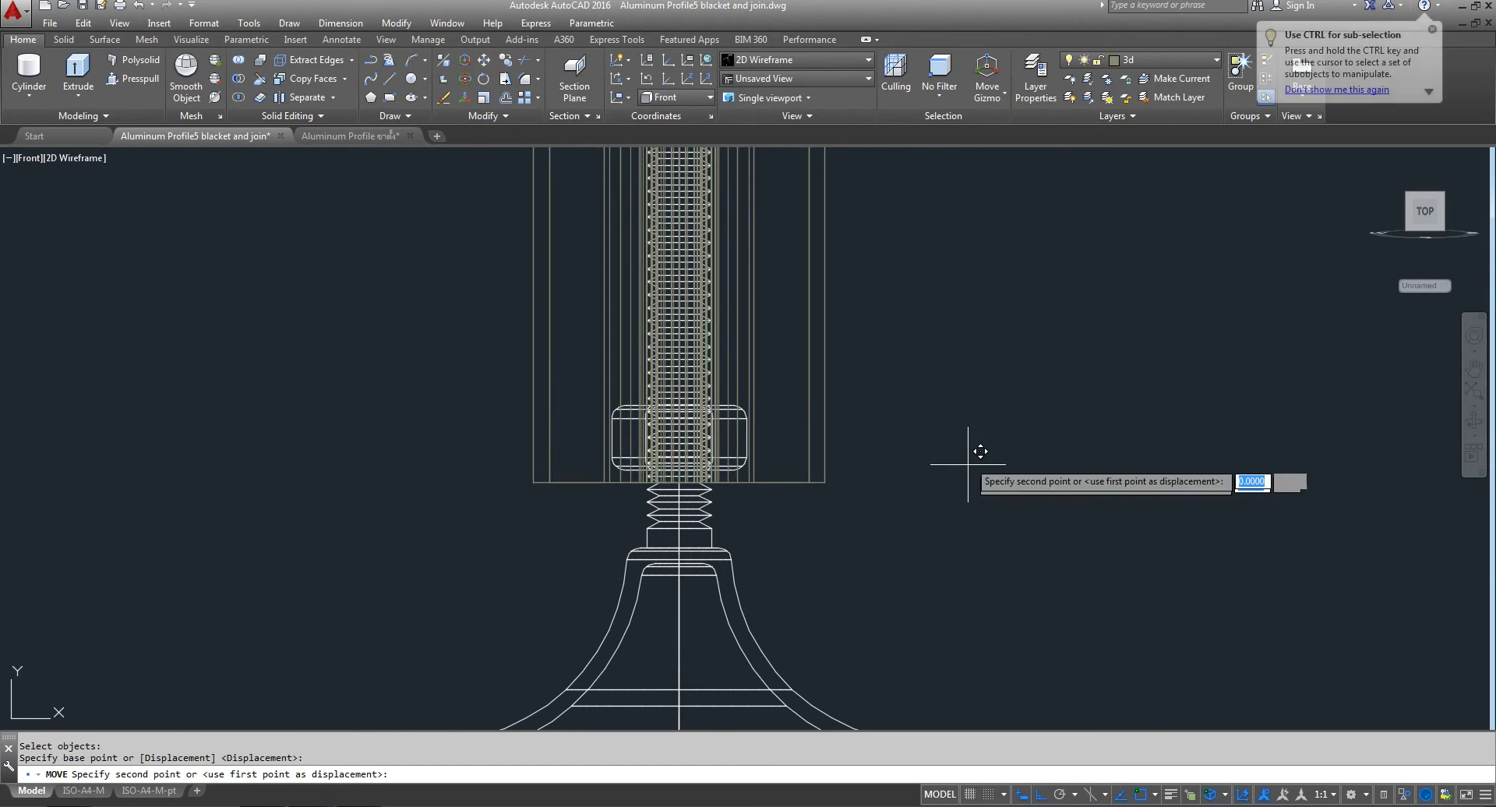
pyautogui.click(968, 462)
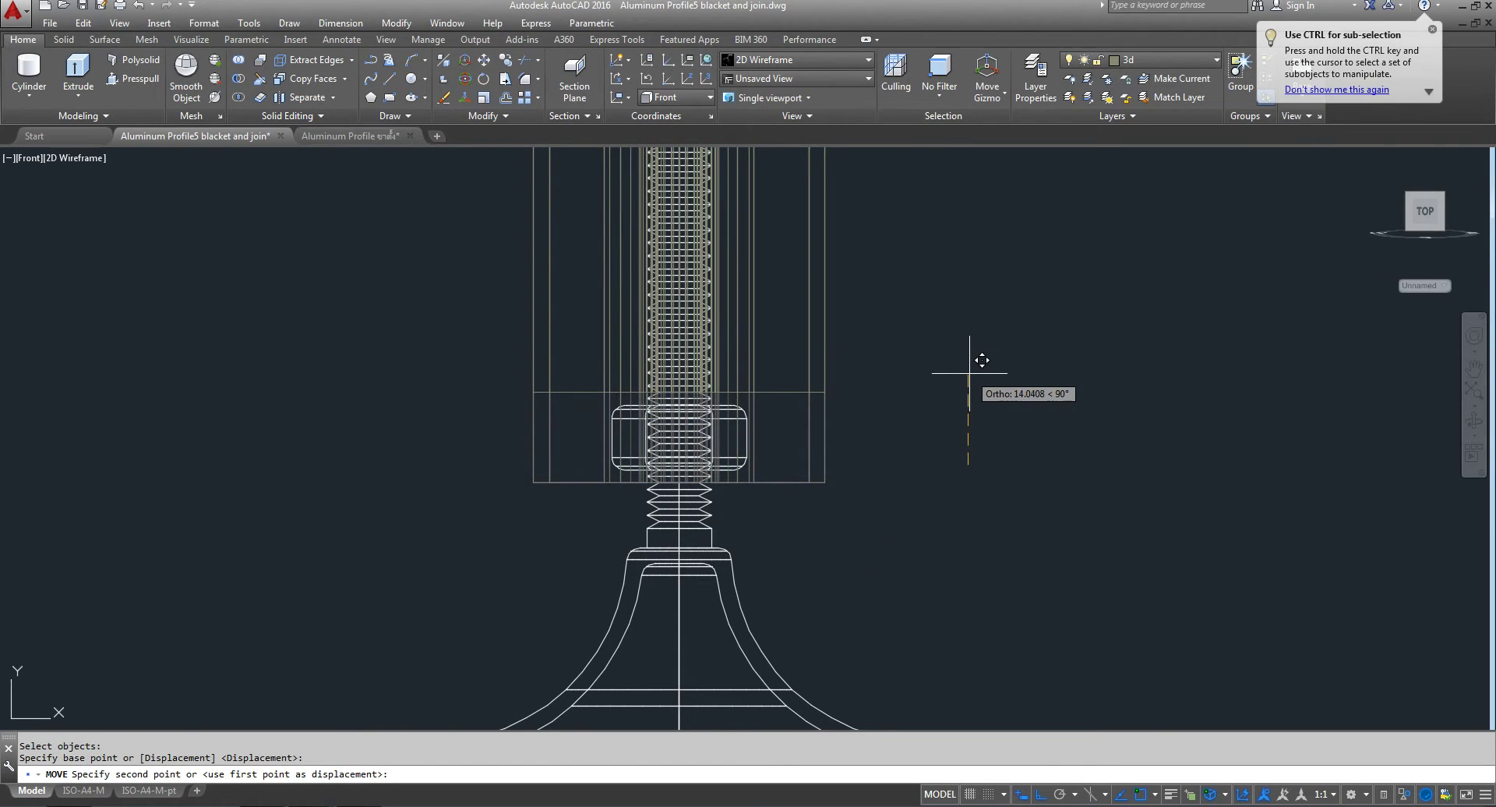
pyautogui.write('15')
pyautogui.press('Return')
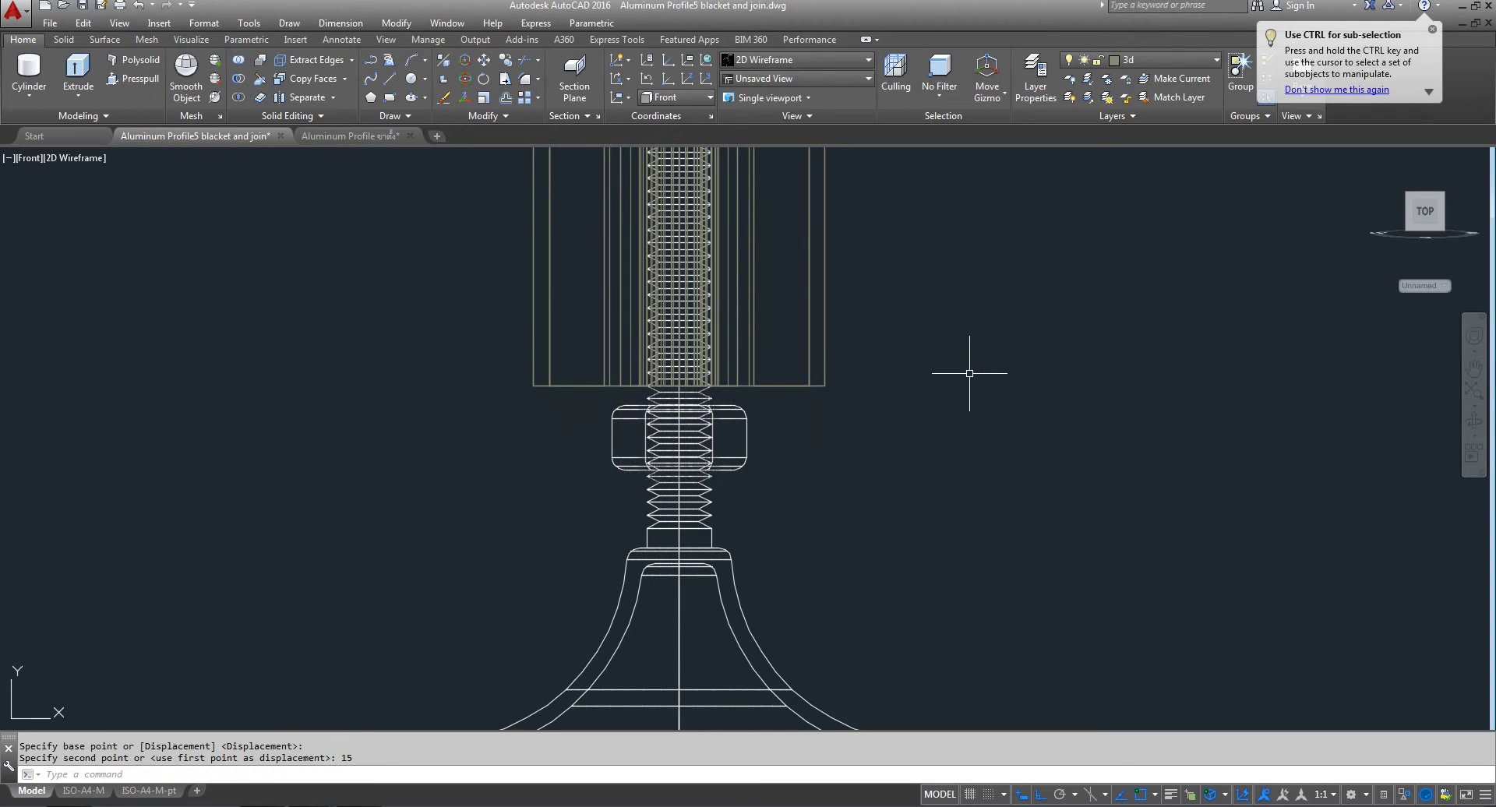
# - Zoom in to check the nut sits just below the column end, cancelling a started Union
pyautogui.scroll(-8, 970, 373)
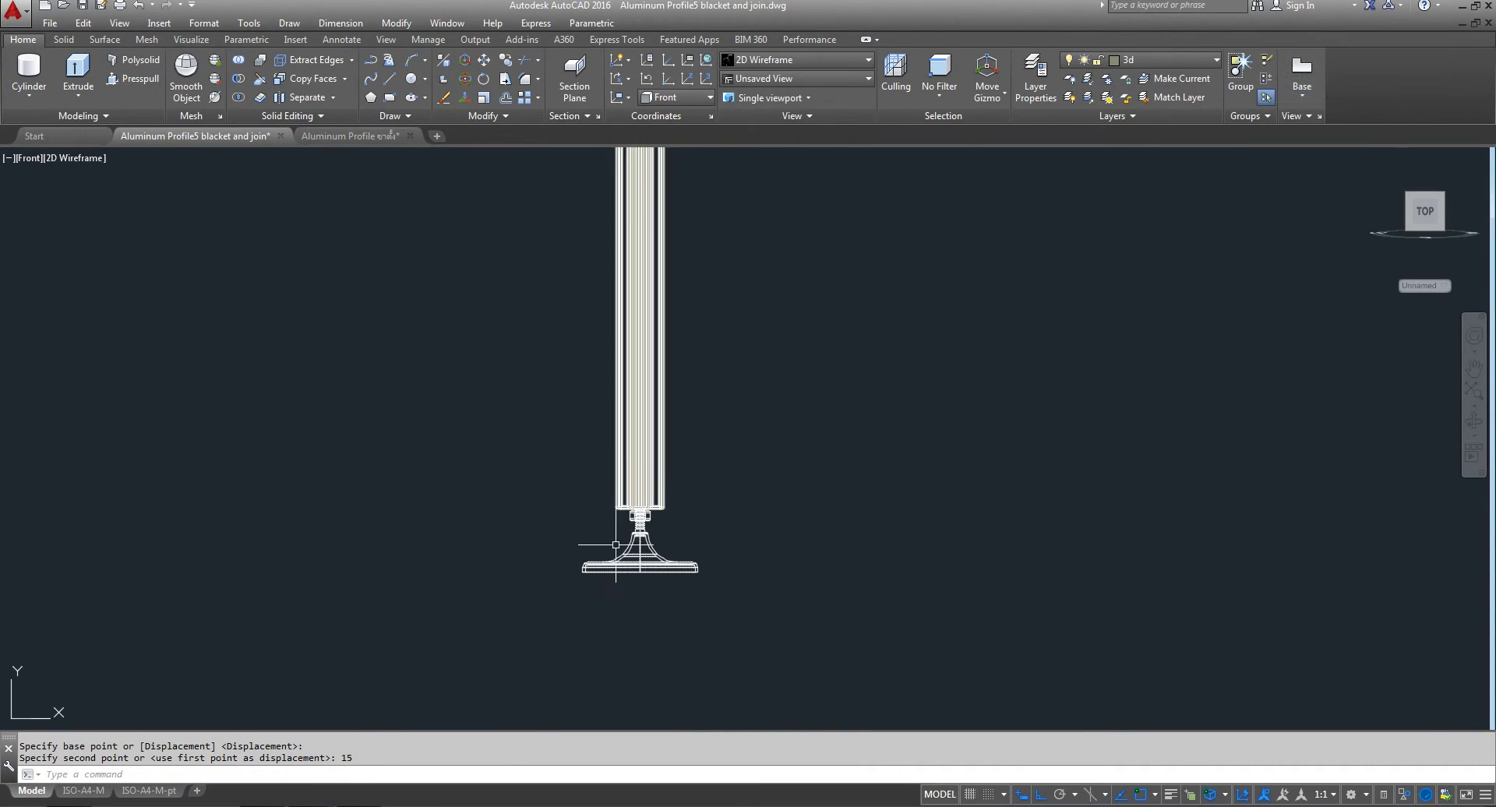
pyautogui.scroll(8, 736, 491)
pyautogui.scroll(-3, 769, 334)
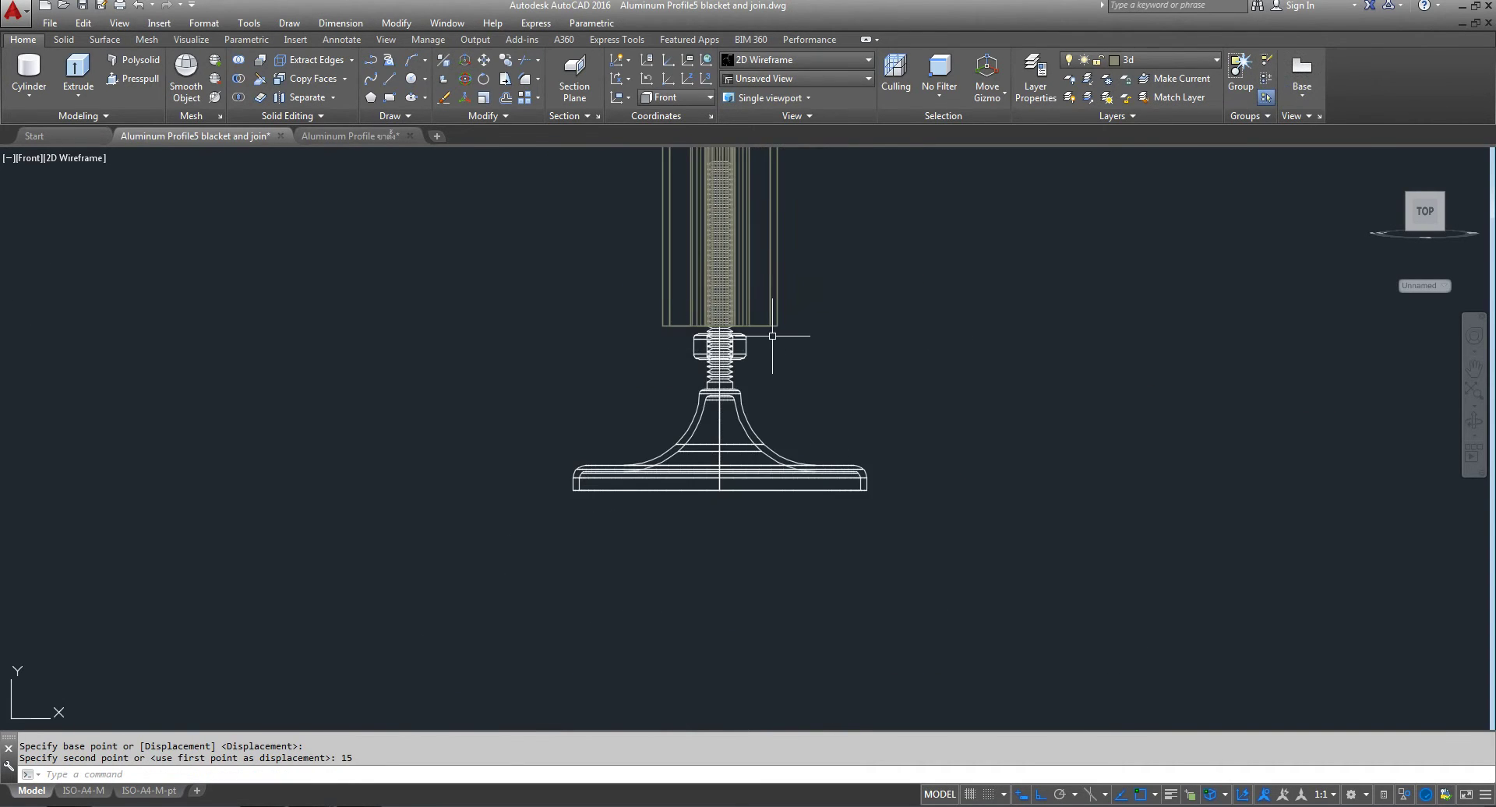
pyautogui.scroll(1, 668, 401)
pyautogui.scroll(2, 652, 405)
pyautogui.scroll(-2, 652, 406)
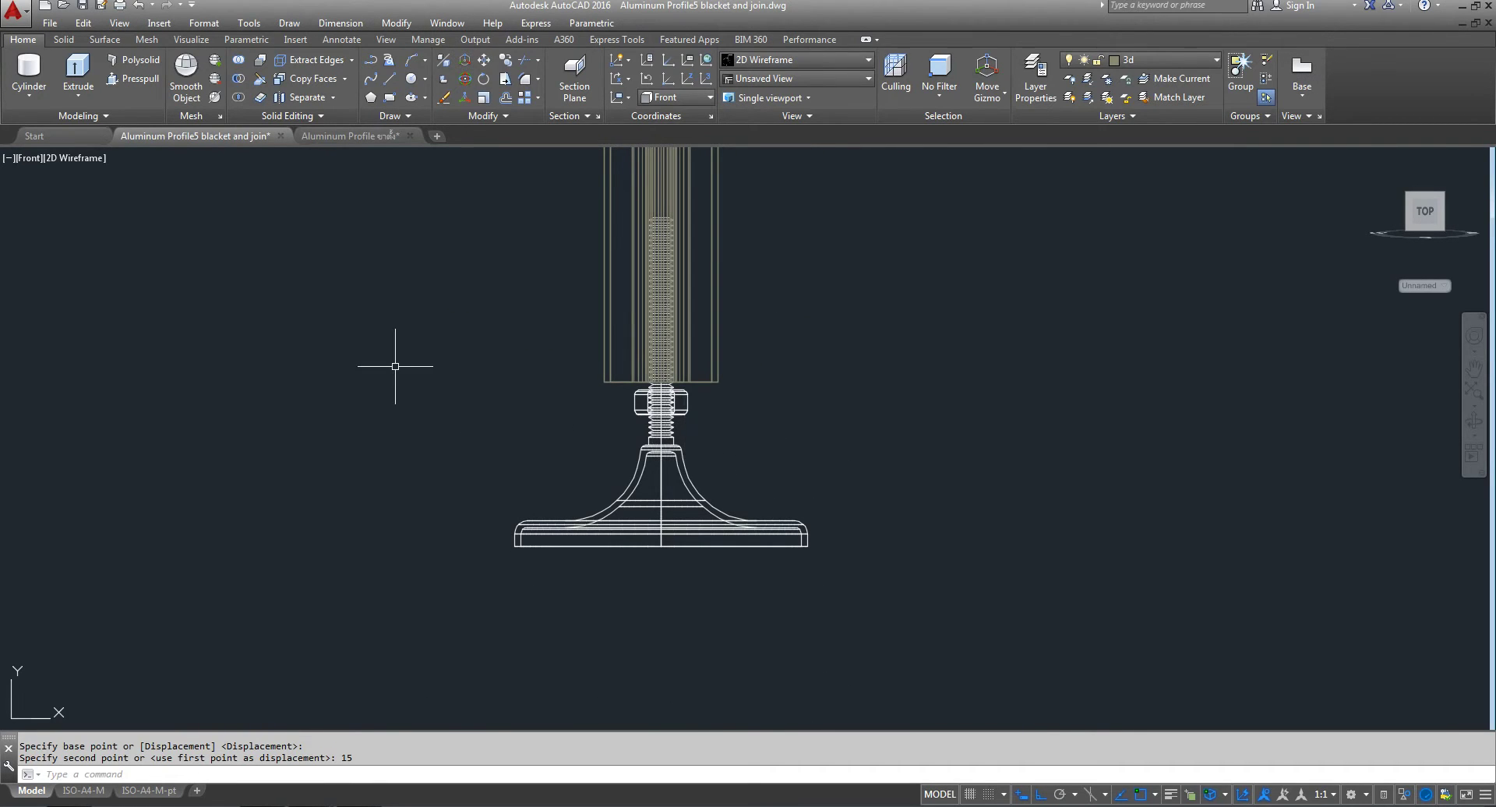
pyautogui.scroll(4, 660, 404)
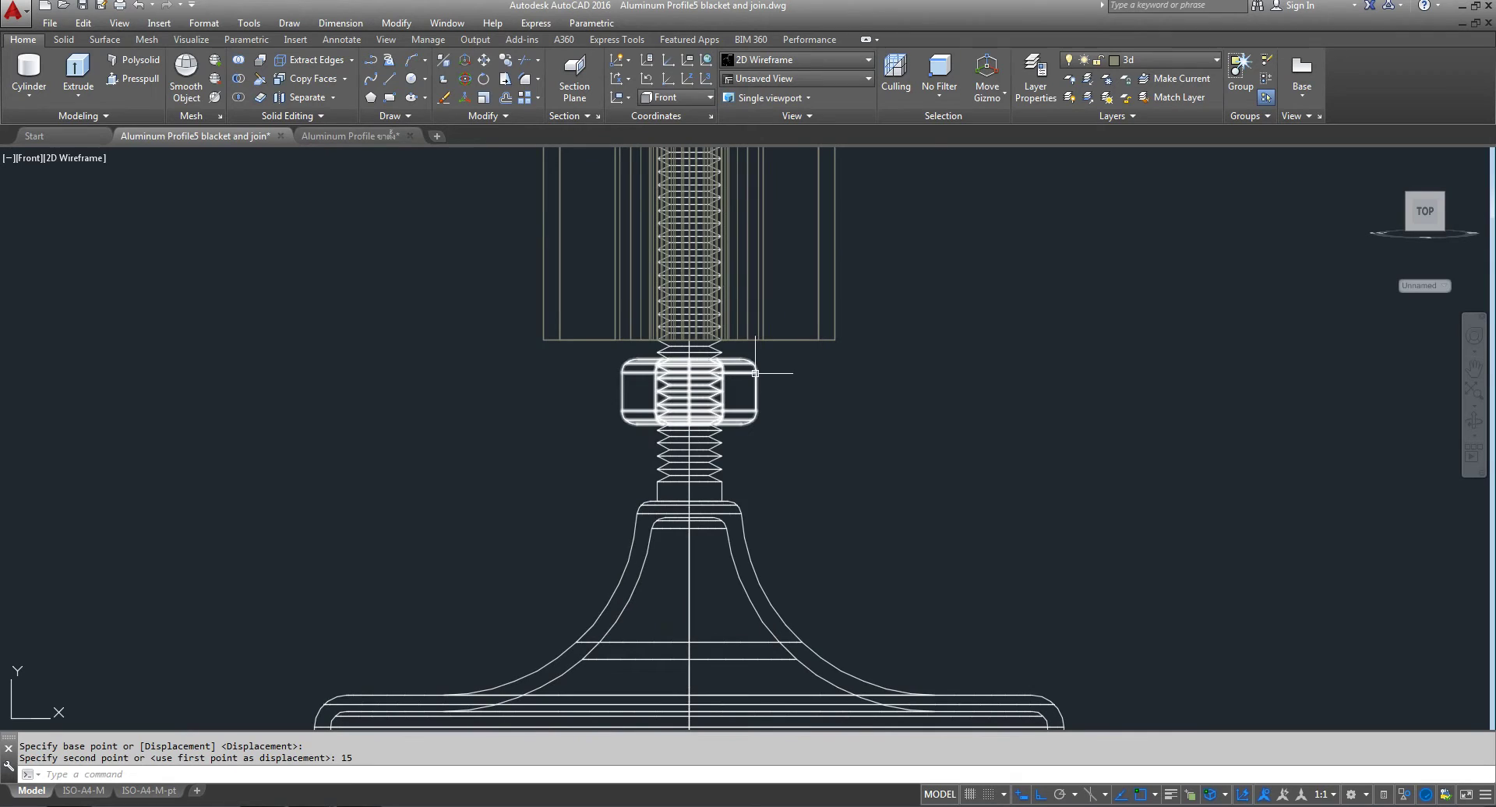
pyautogui.click(239, 78)
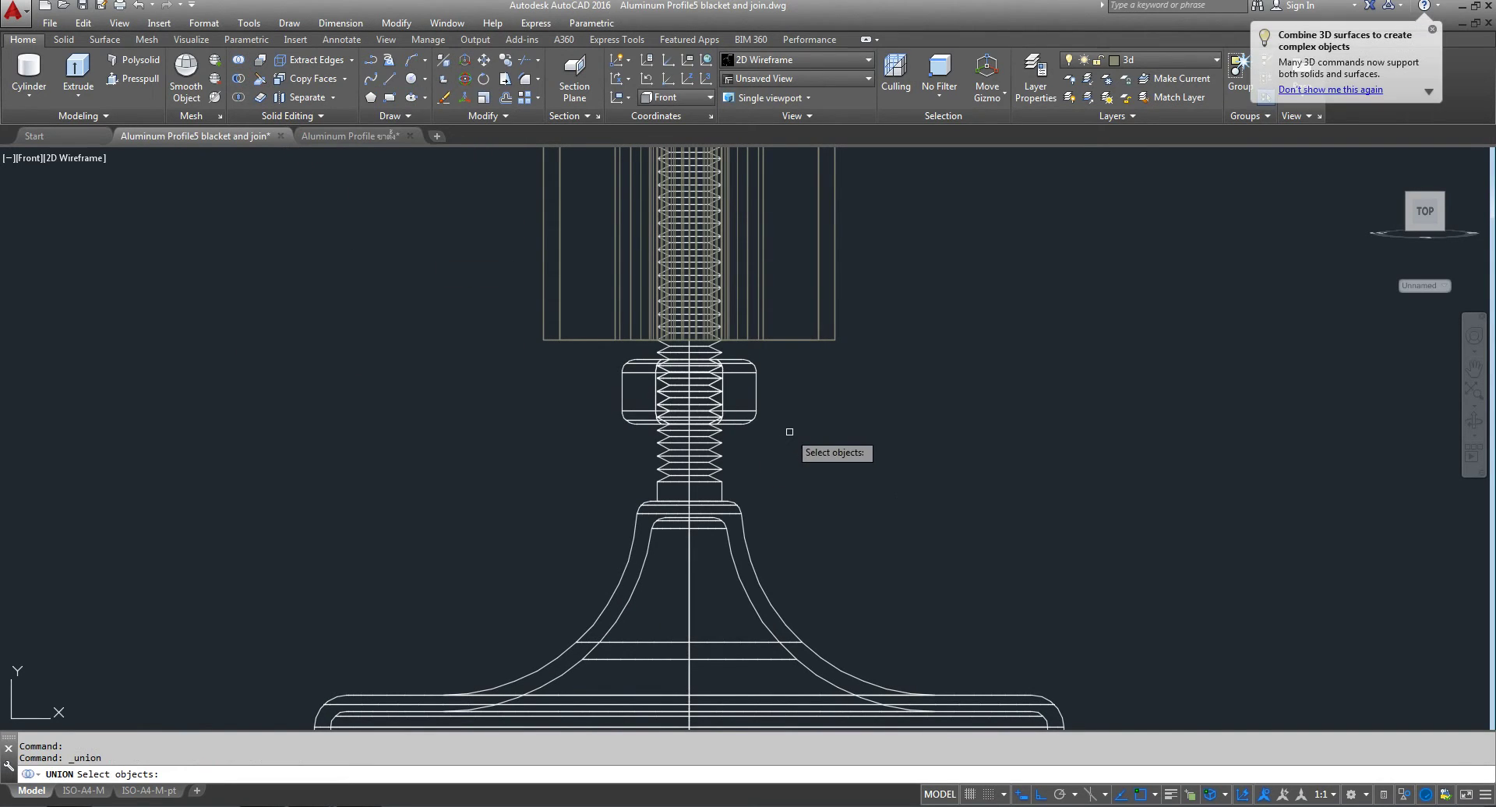
pyautogui.press('Escape')
pyautogui.scroll(-4, 552, 474)
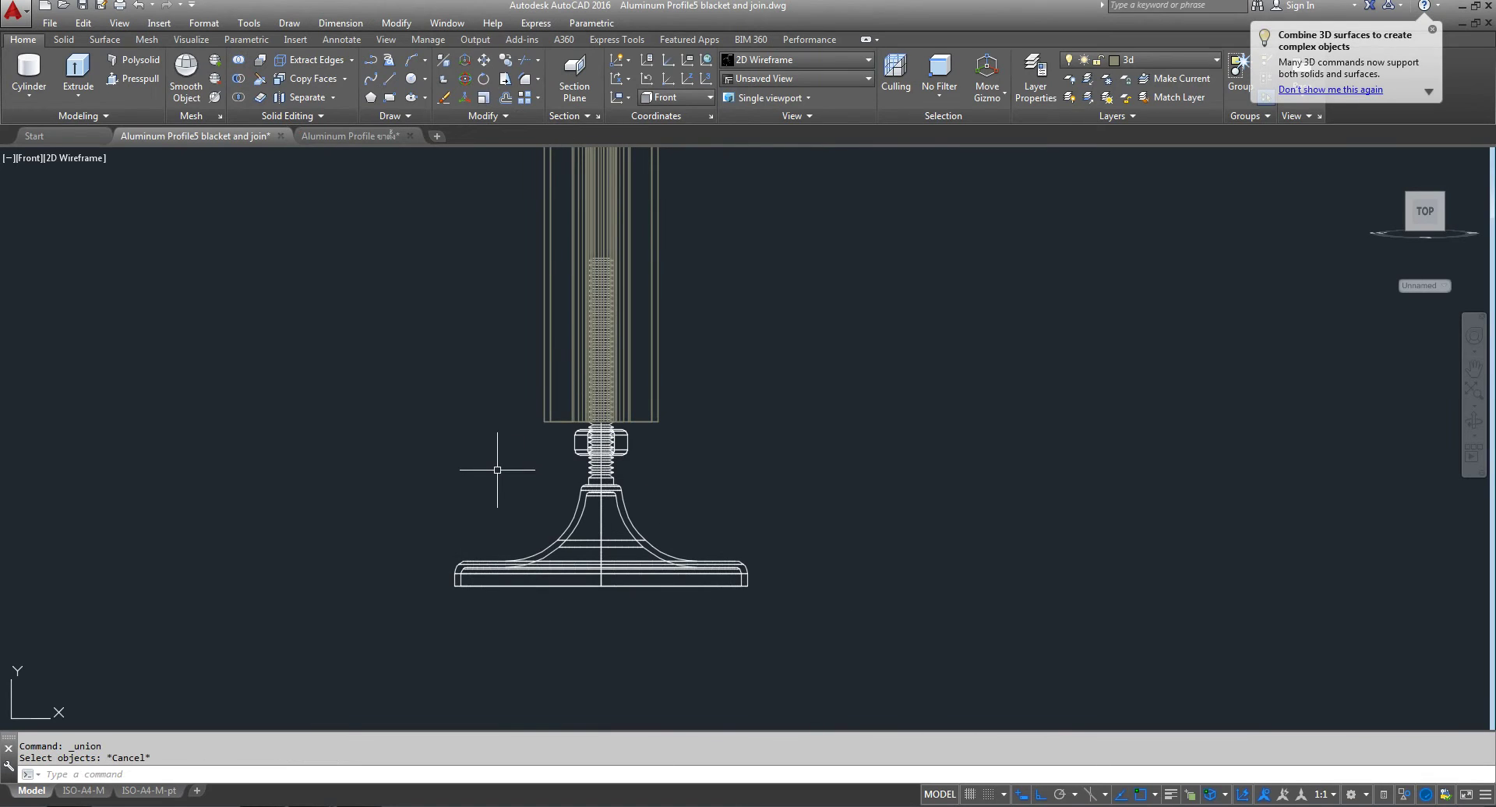
# - Switch the viewport to the Top view and crossing-select the column-and-foot assembly for copying
pyautogui.click(31, 158)
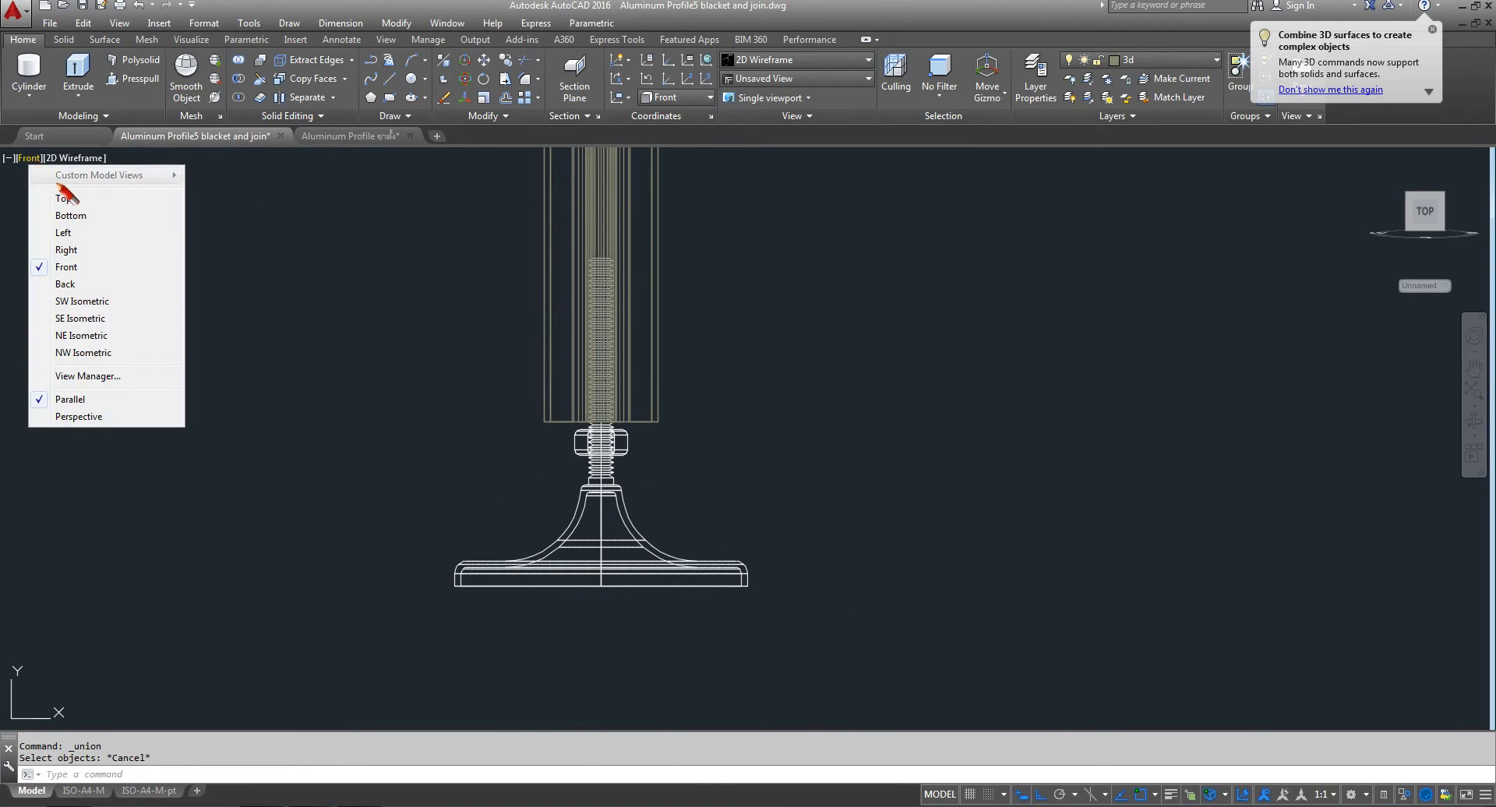
pyautogui.click(62, 198)
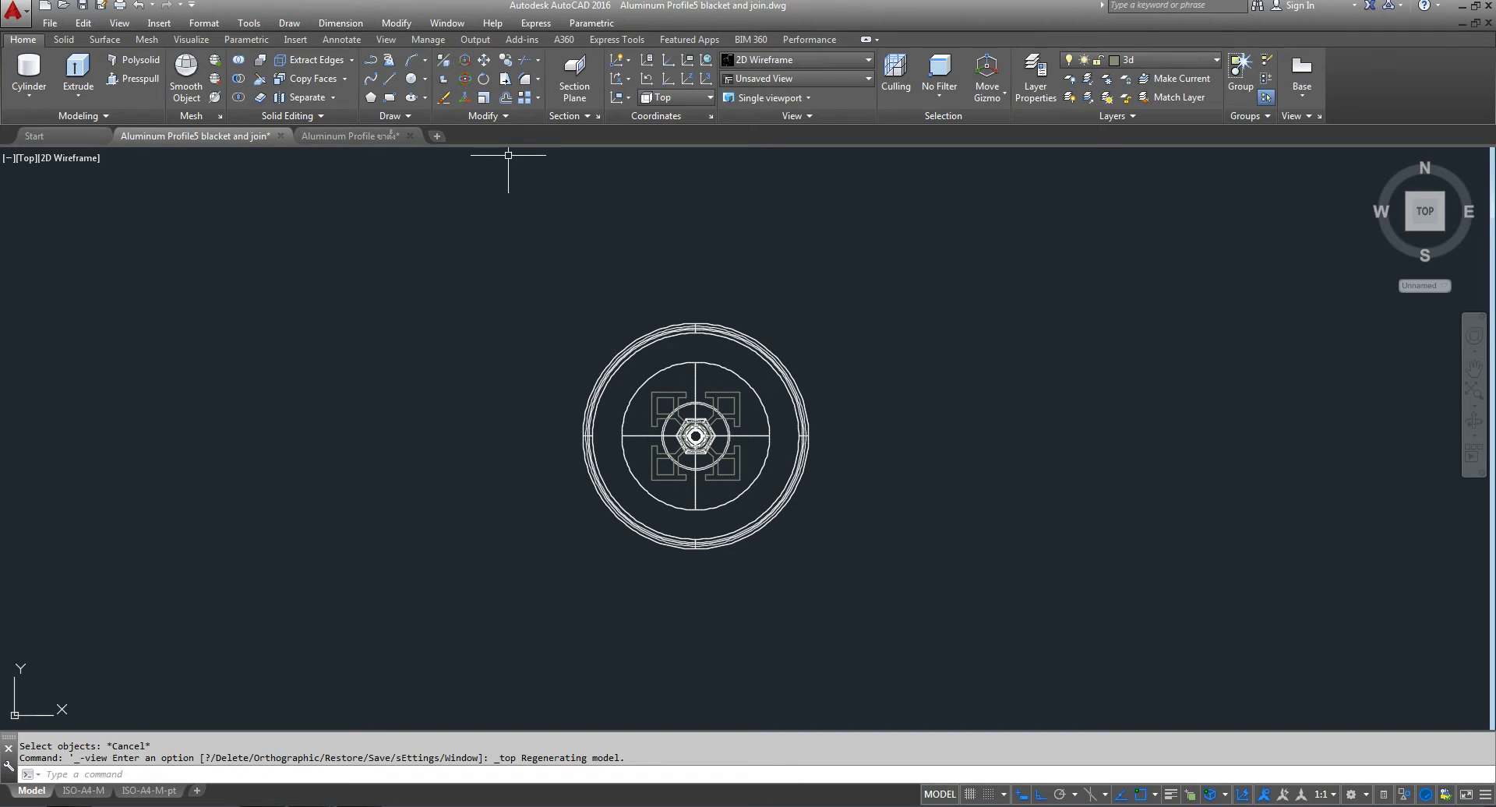
pyautogui.click(505, 59)
pyautogui.click(960, 250)
pyautogui.click(366, 644)
pyautogui.press('Return')
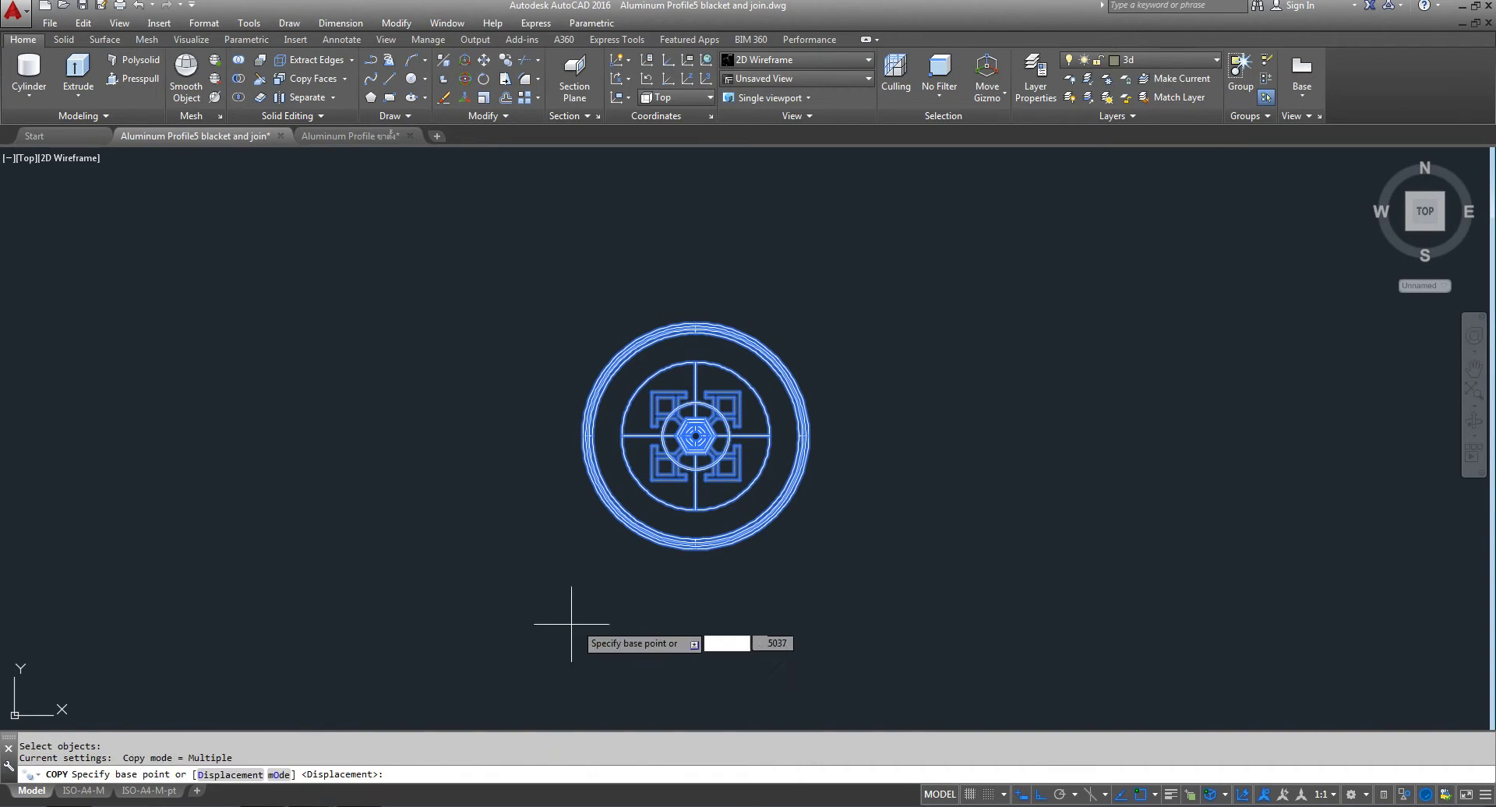
# - Place the copy 1000 units to the right of the original and bring both into view
pyautogui.click(565, 621)
pyautogui.moveTo(1038, 638); pyautogui.dragTo(830, 624, button='middle')
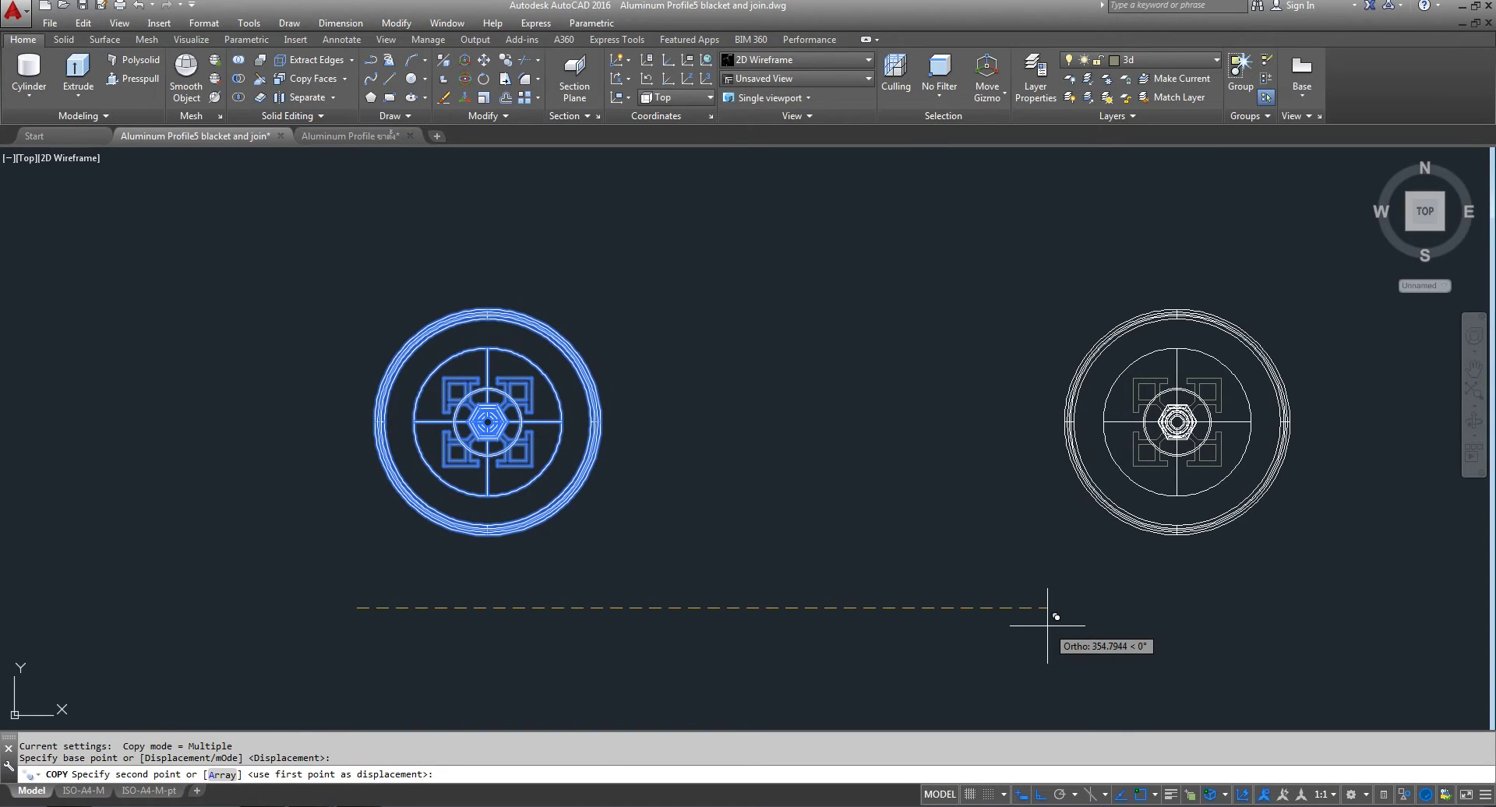
pyautogui.write('1000')
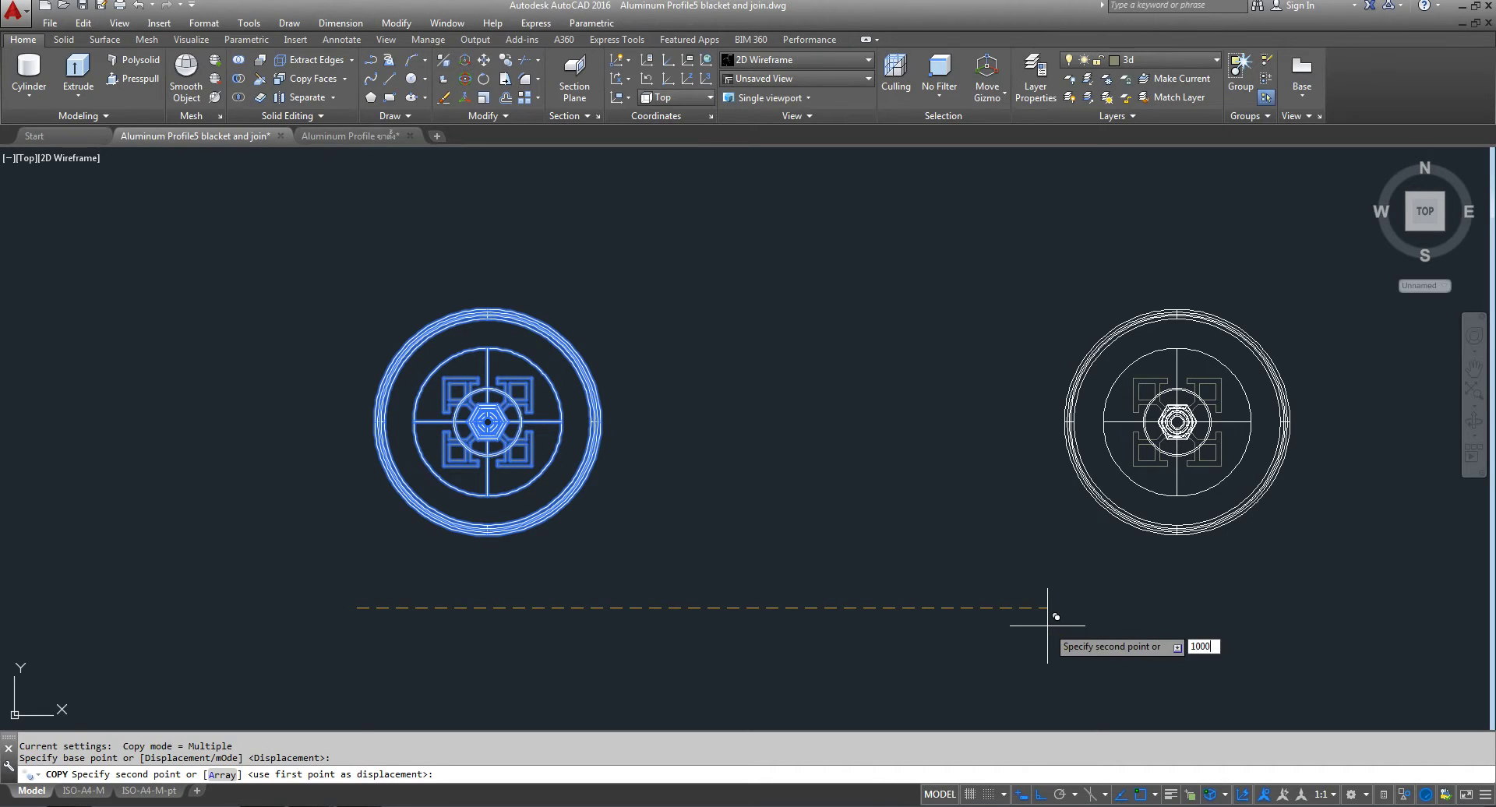
pyautogui.press('Return')
pyautogui.press('Return')
pyautogui.scroll(-5, 869, 567)
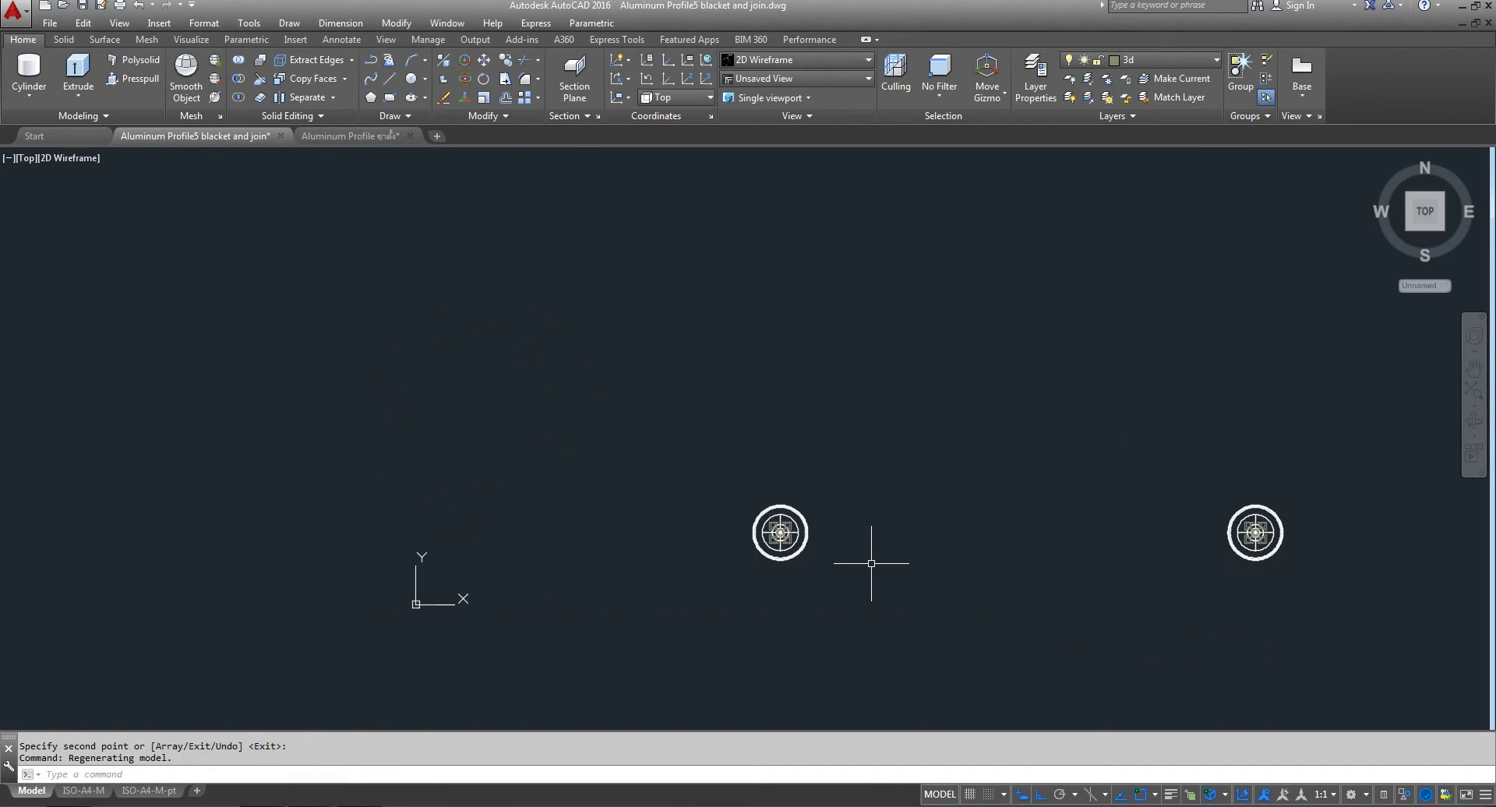
pyautogui.moveTo(869, 568); pyautogui.dragTo(517, 458, button='middle')
pyautogui.scroll(7, 685, 530)
pyautogui.scroll(-5, 517, 458)
pyautogui.scroll(2, 590, 418)
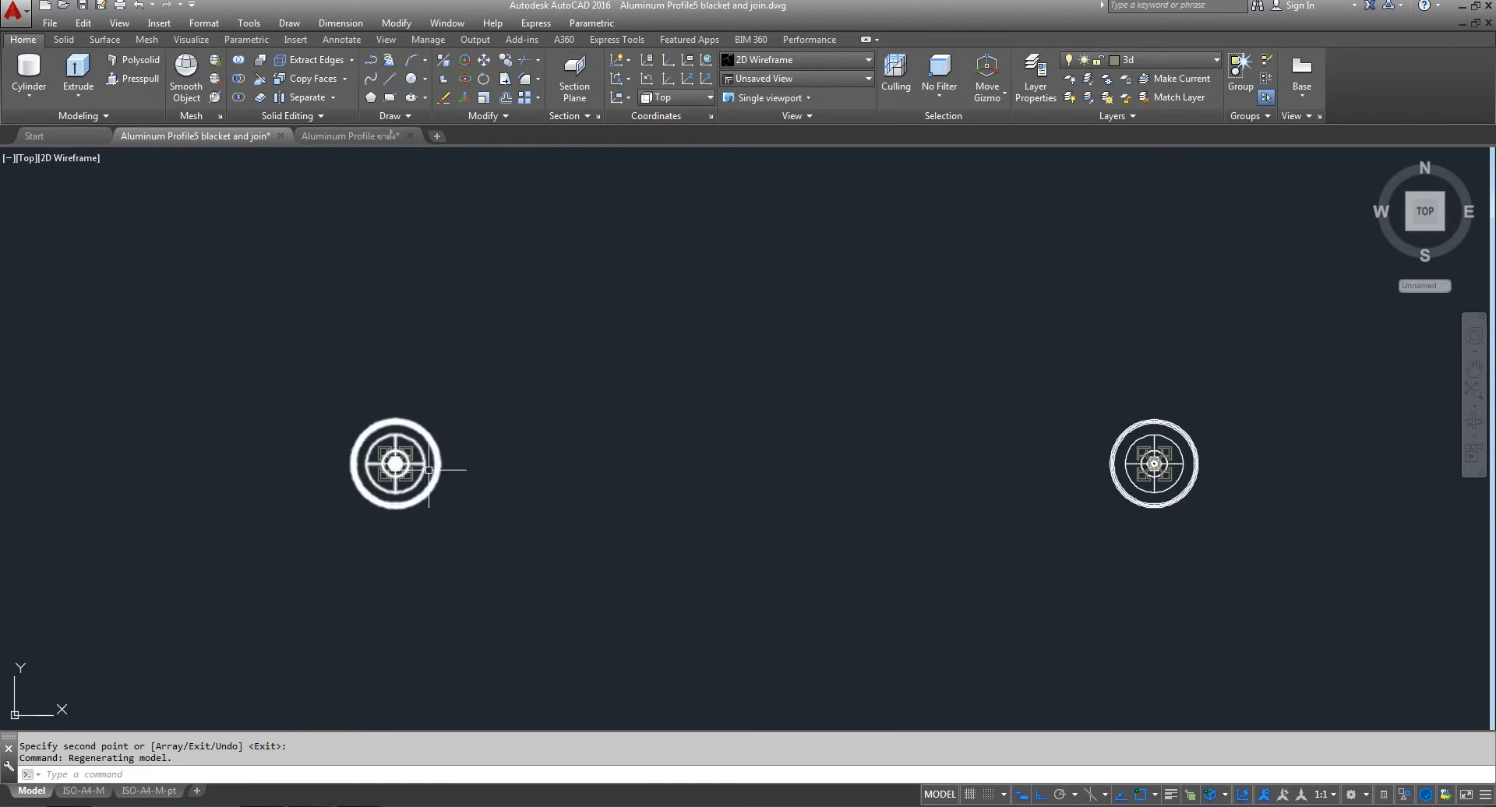
pyautogui.scroll(6, 350, 468)
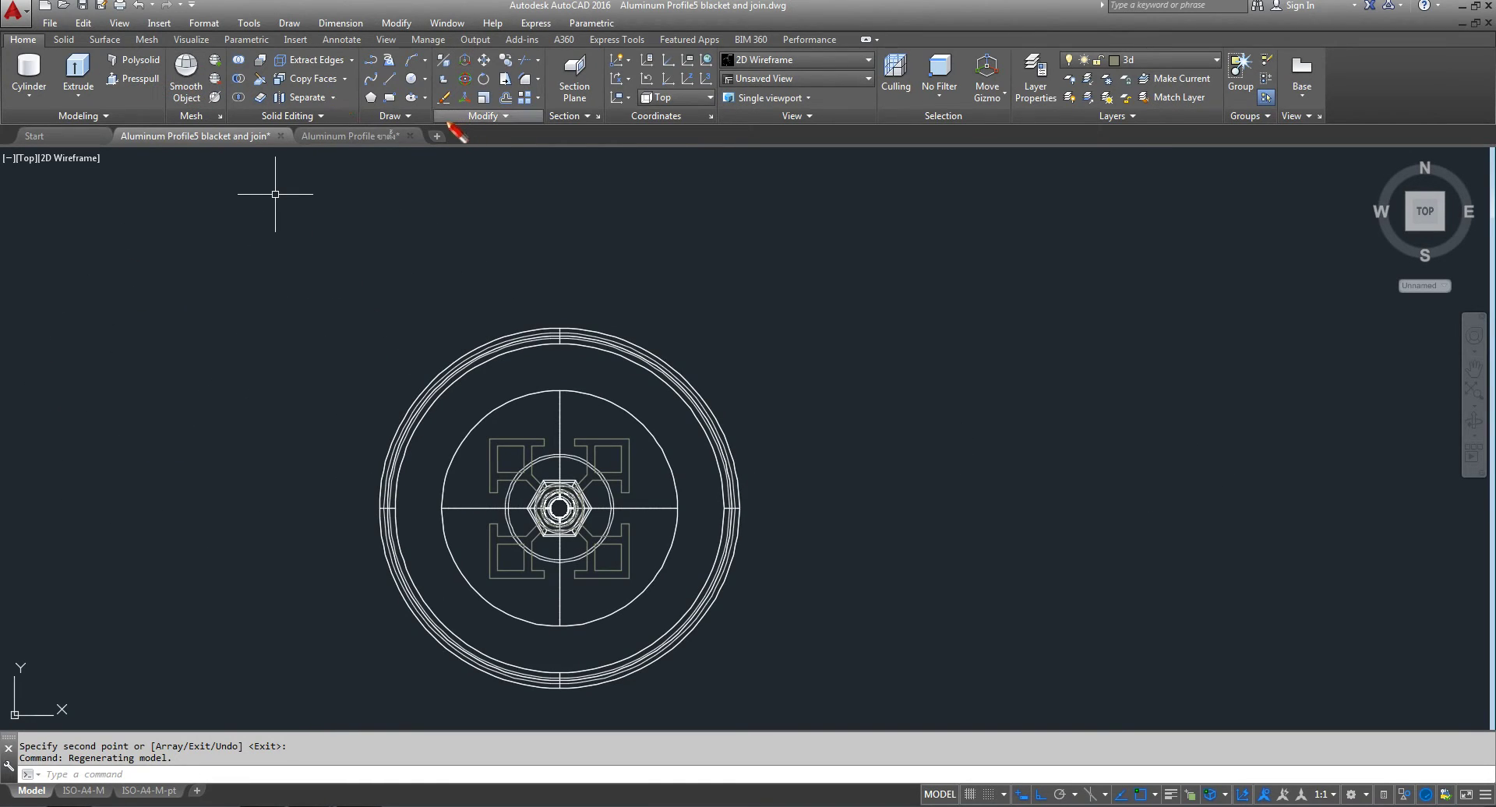
# - Measure between the two hub centres with a linear dimension, read 1000, then cancel it
pyautogui.click(340, 41)
pyautogui.click(313, 97)
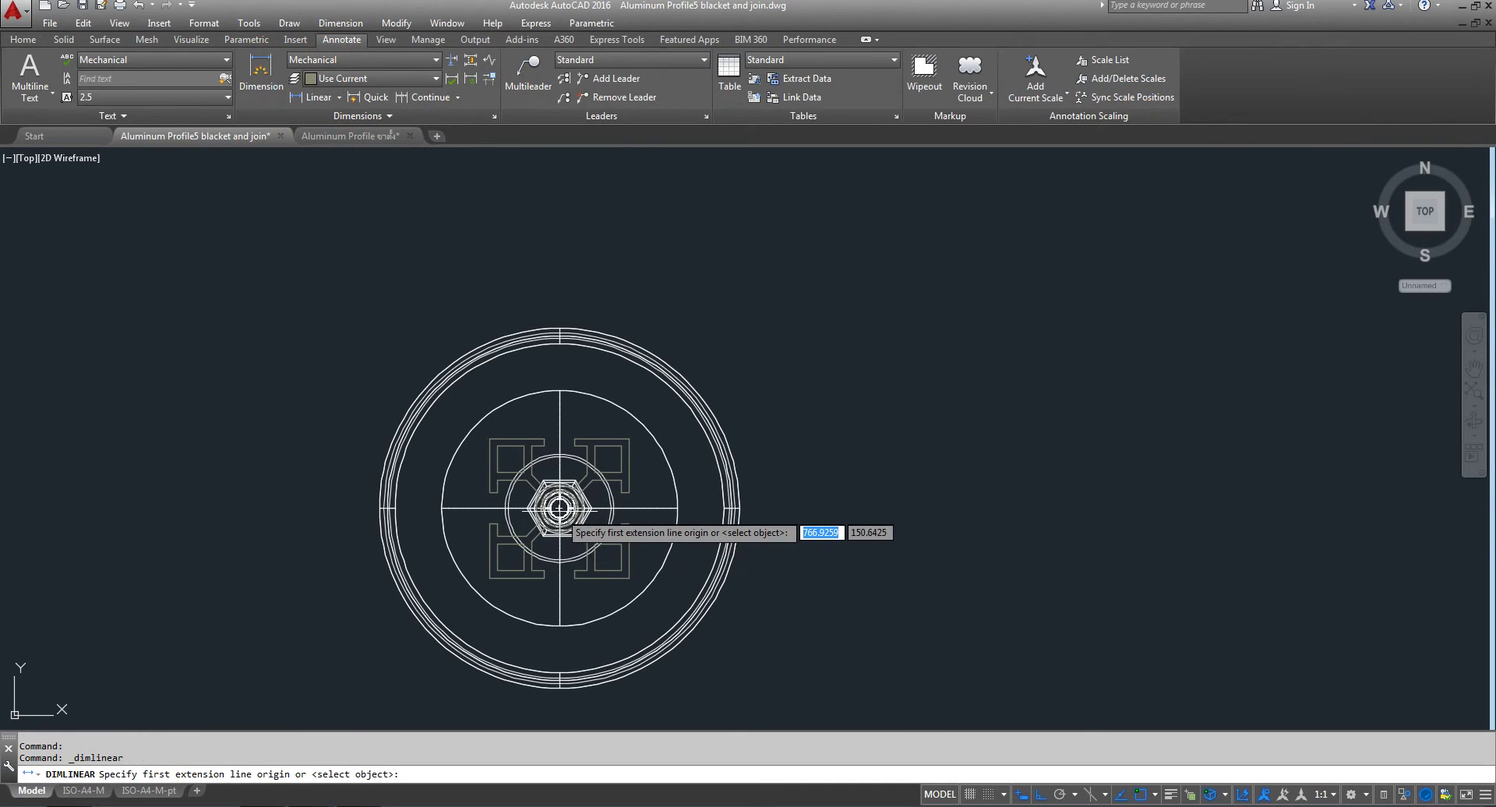
pyautogui.scroll(4, 561, 507)
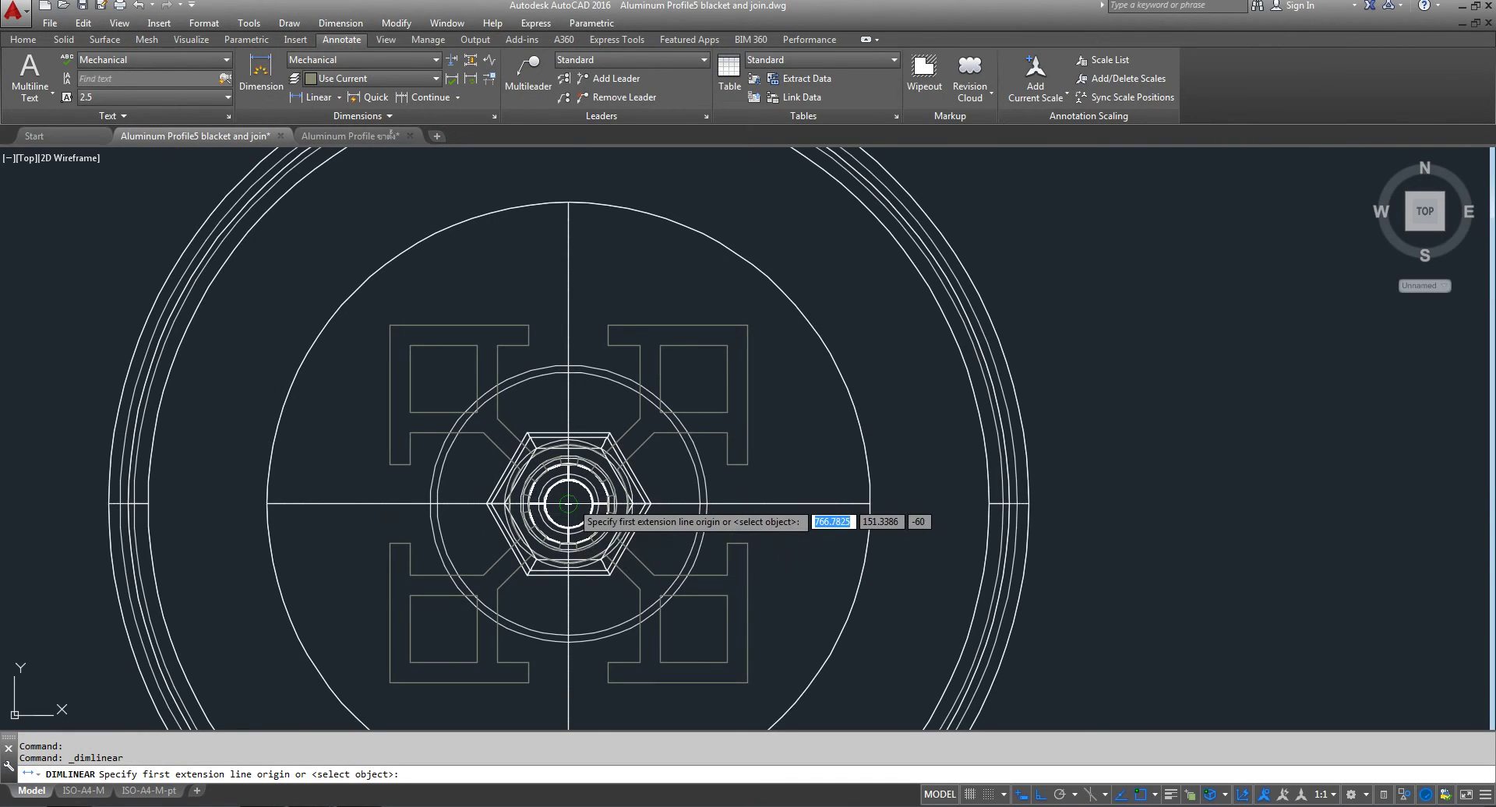
pyautogui.click(567, 504)
pyautogui.scroll(-6, 567, 505)
pyautogui.scroll(3, 1325, 535)
pyautogui.scroll(2, 1325, 535)
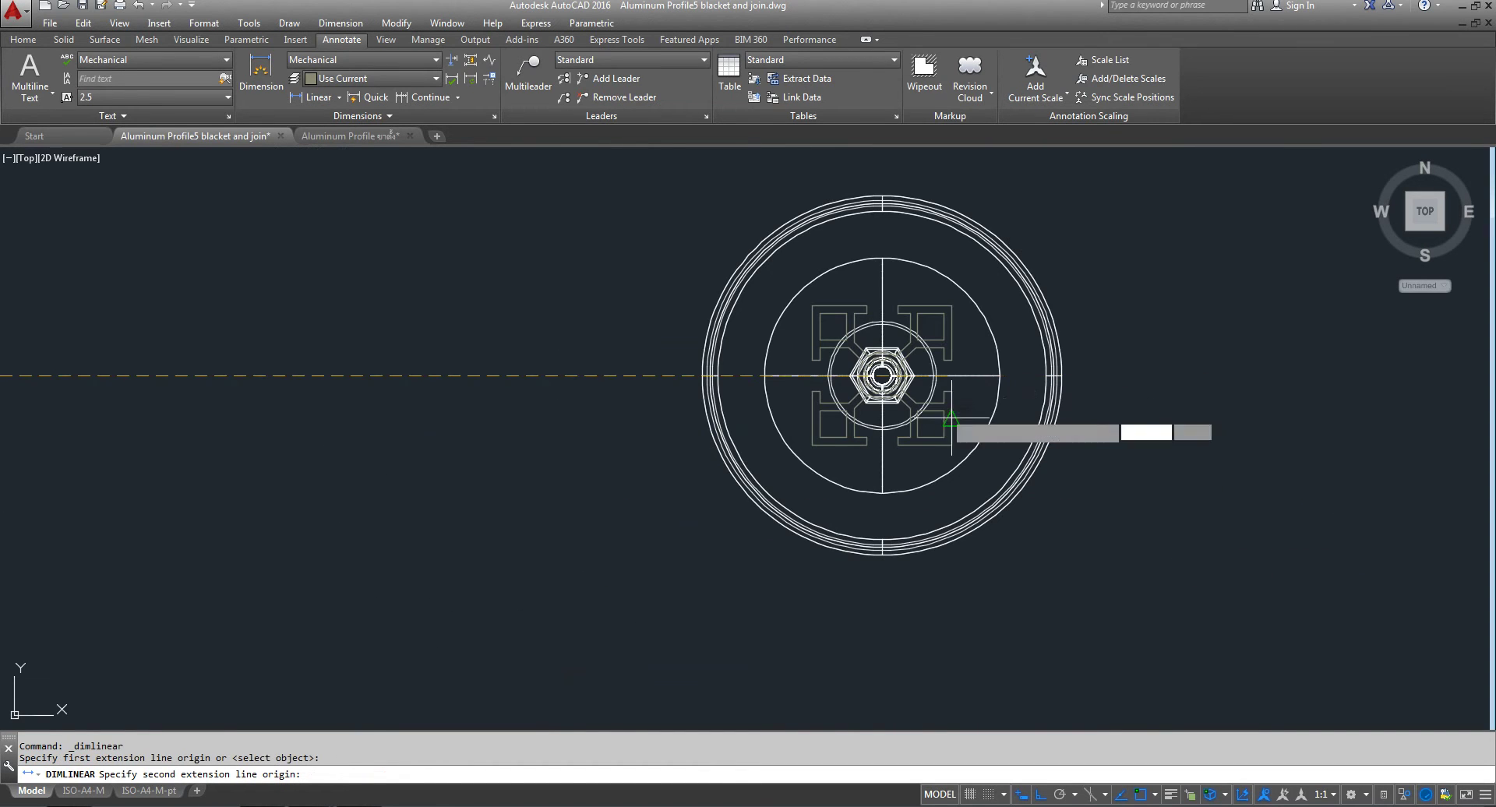
pyautogui.scroll(8, 881, 376)
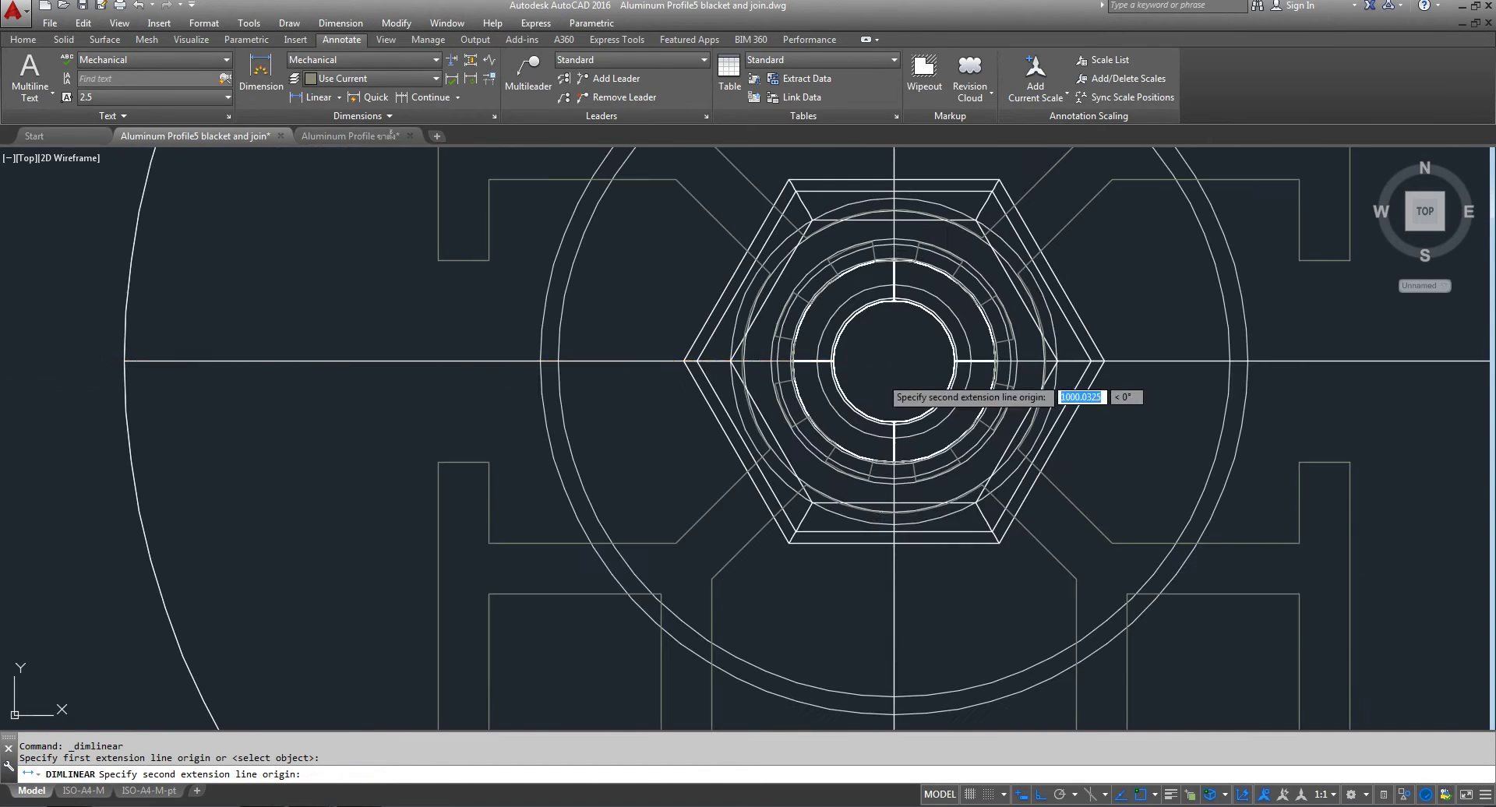
pyautogui.click(893, 361)
pyautogui.scroll(-5, 893, 360)
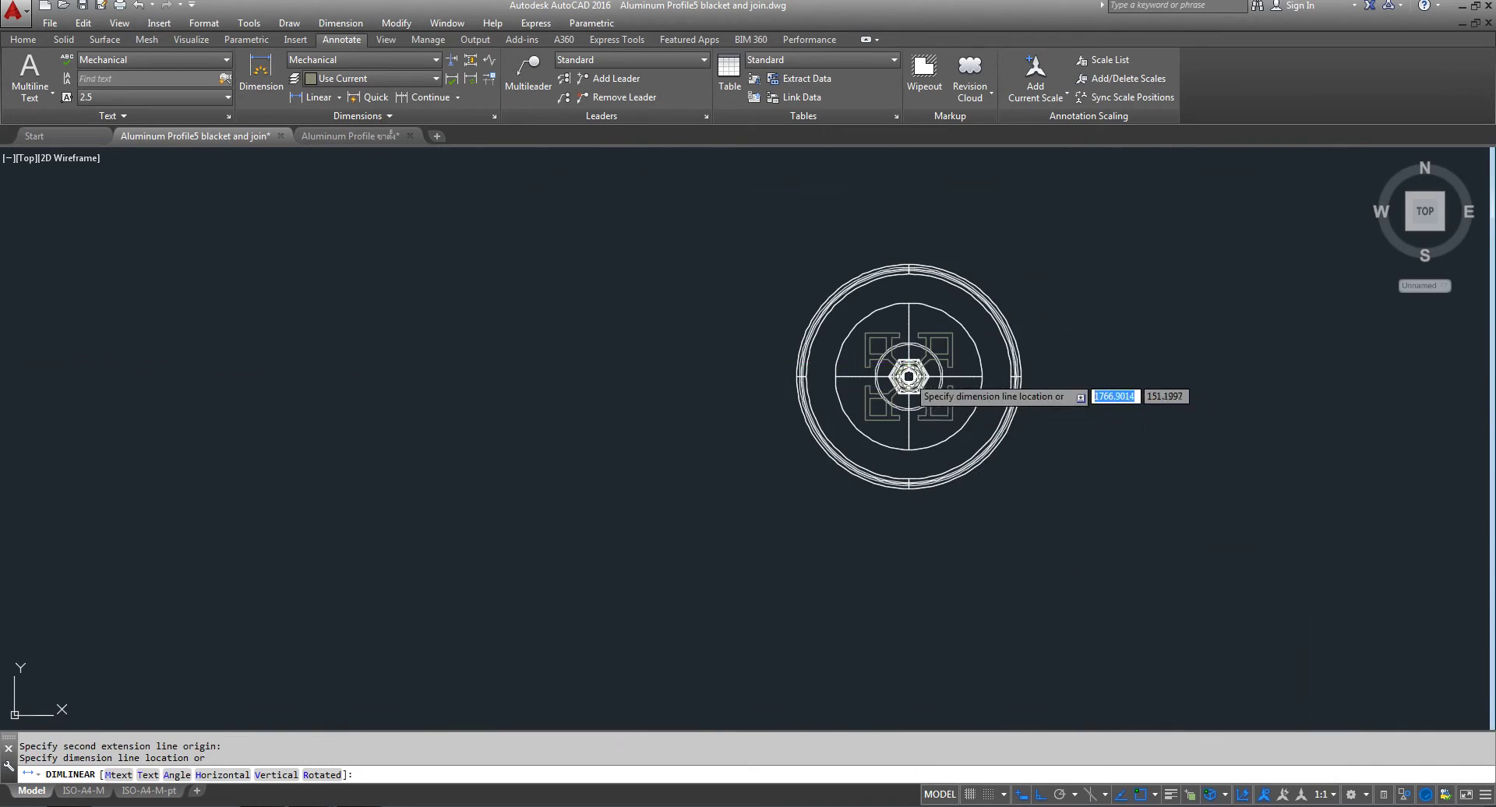
pyautogui.scroll(-6, 896, 371)
pyautogui.scroll(2, 779, 374)
pyautogui.scroll(4, 802, 366)
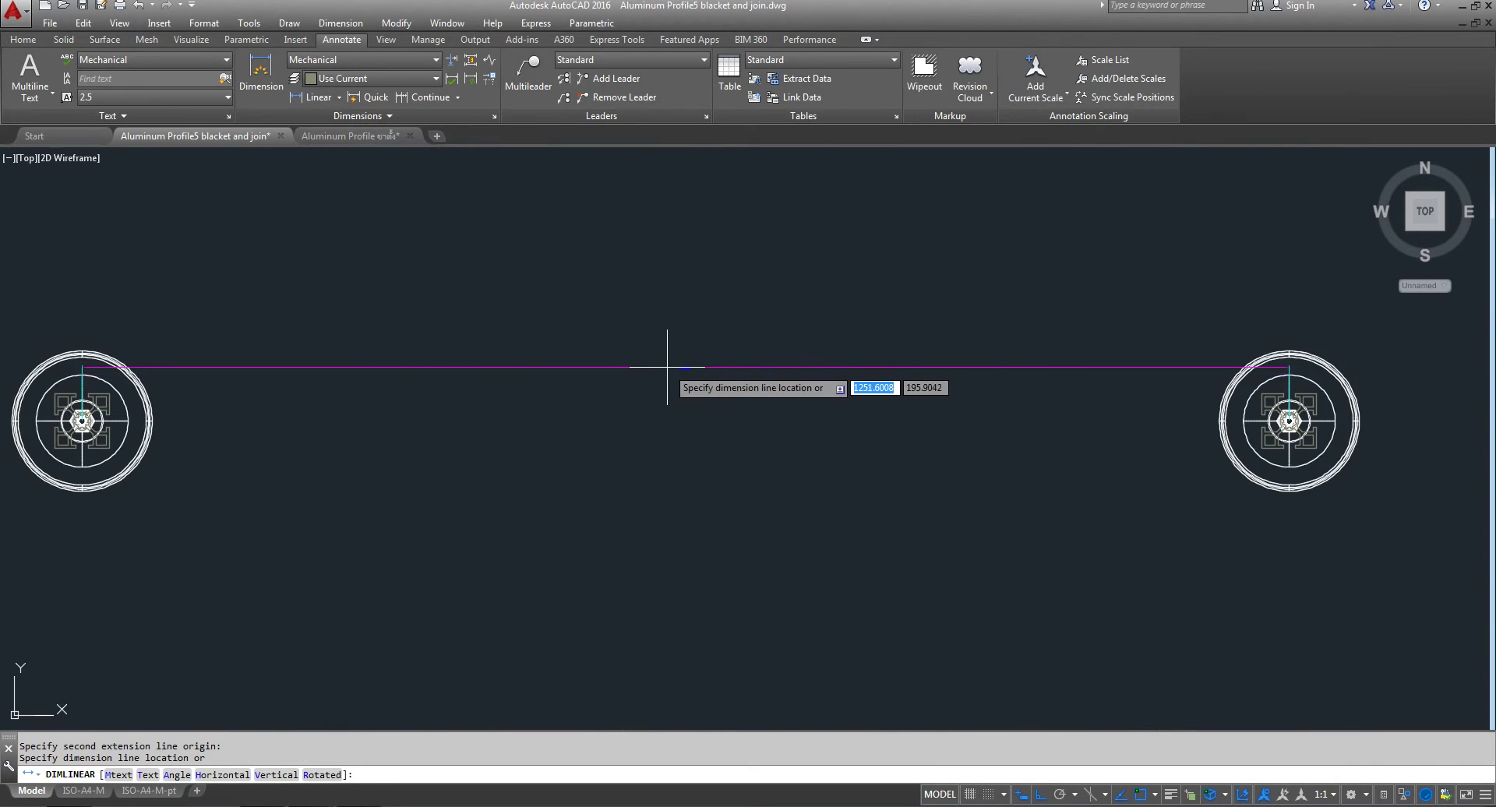
pyautogui.scroll(5, 825, 363)
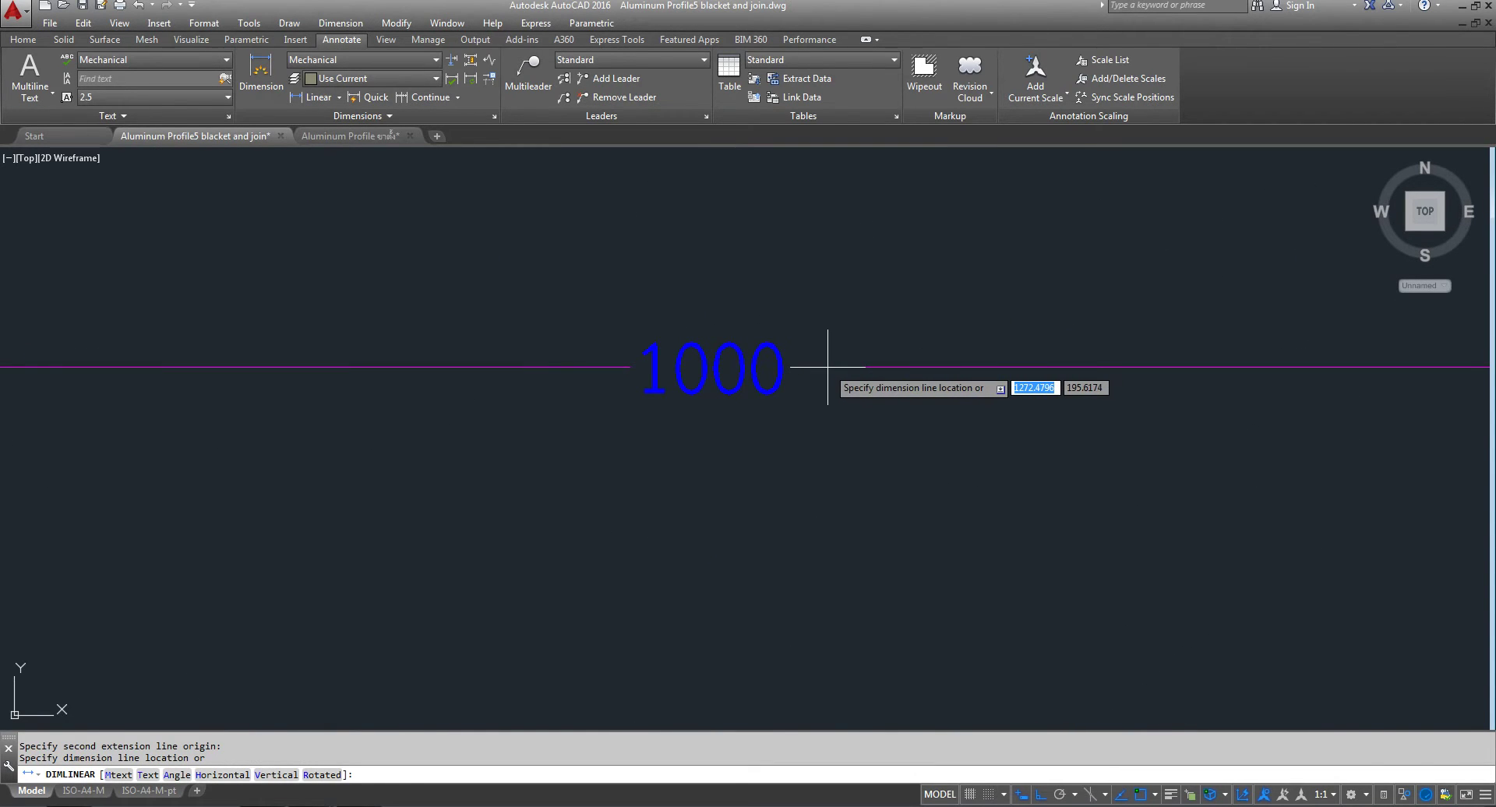
pyautogui.press('Escape')
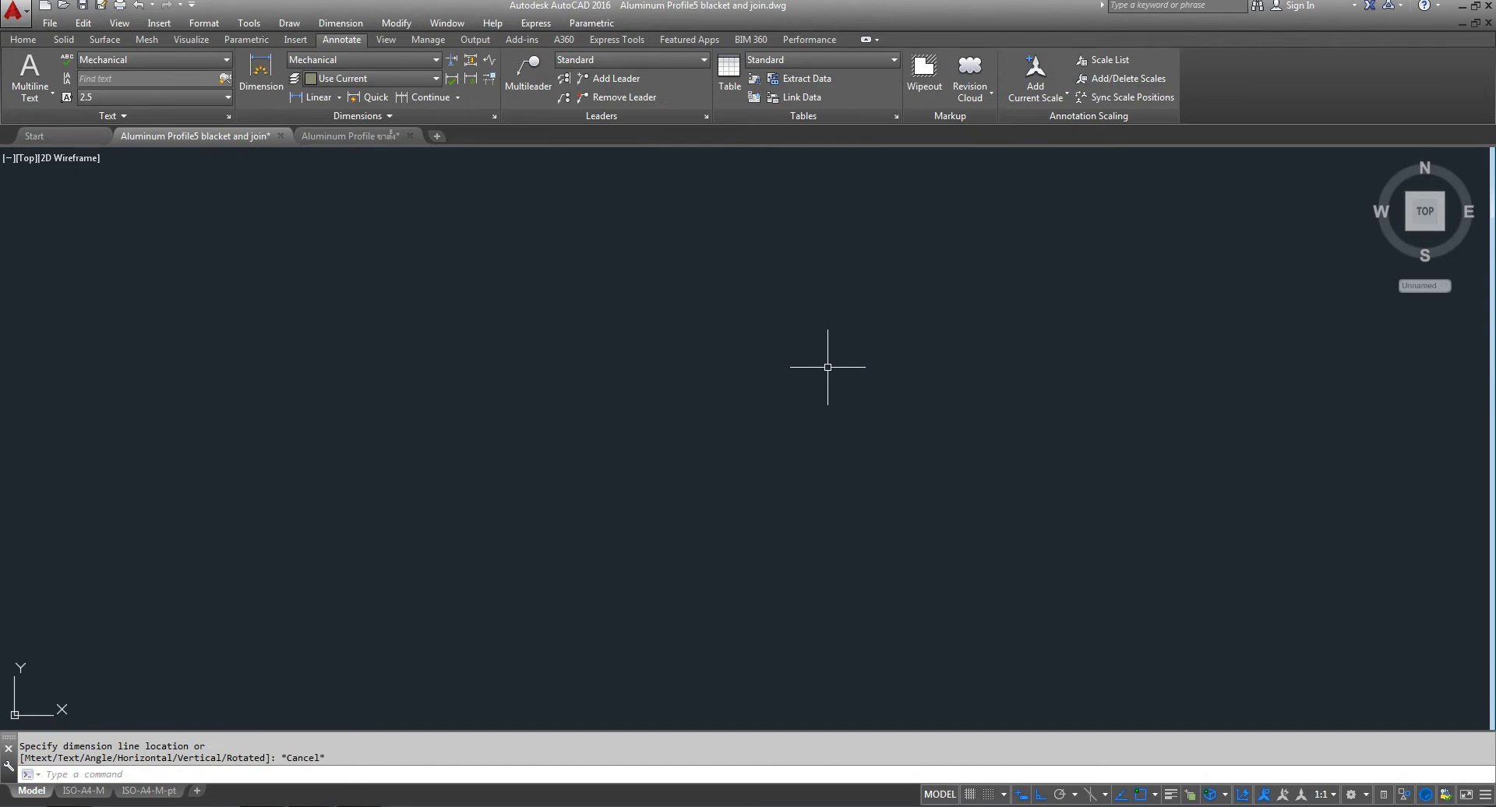
pyautogui.scroll(-8, 827, 367)
# - Copy the right-hand assembly 1000 units further right and centre the view on the row
pyautogui.scroll(4, 218, 421)
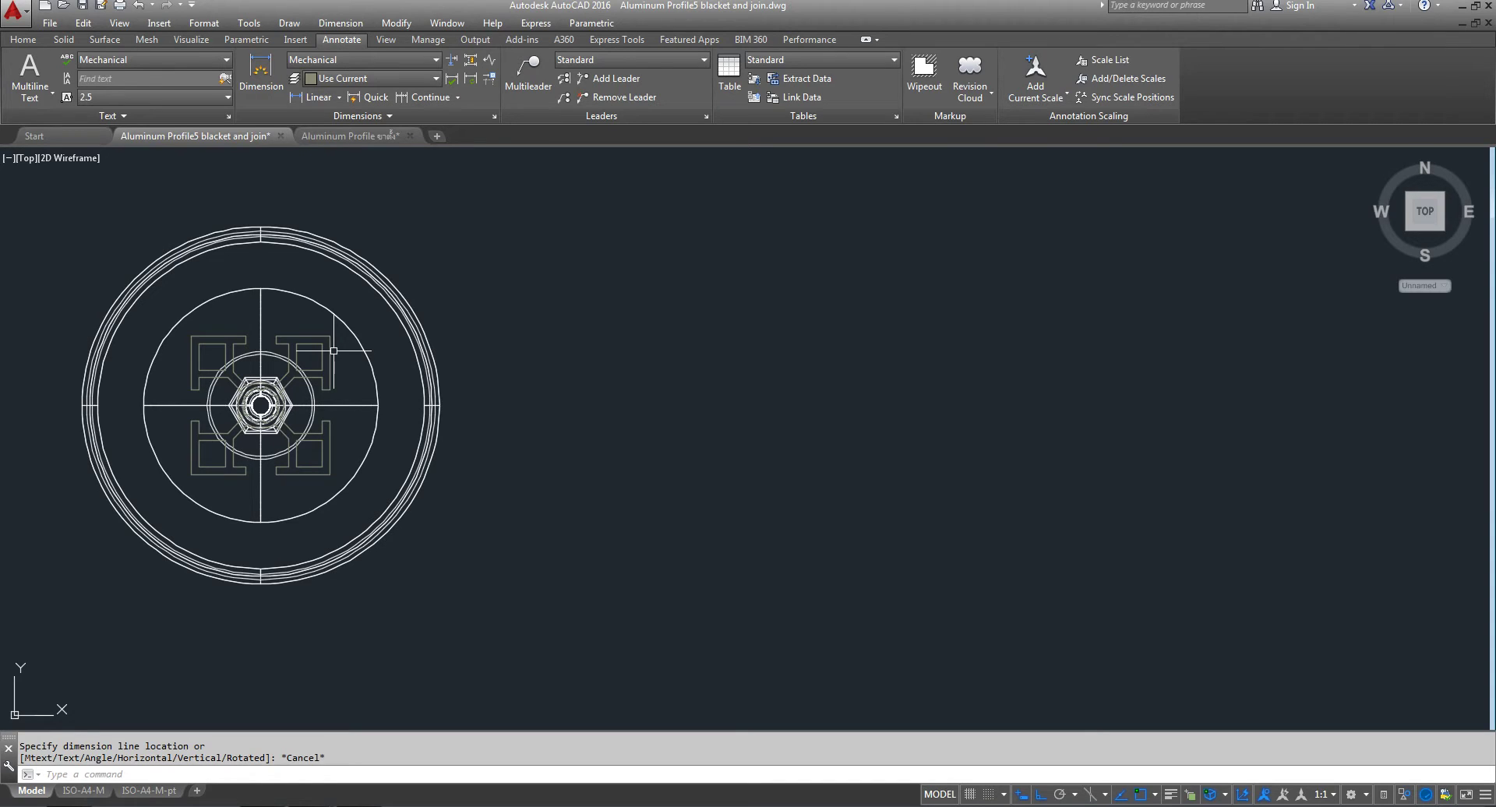
pyautogui.scroll(-5, 346, 347)
pyautogui.scroll(-2, 741, 543)
pyautogui.moveTo(741, 543); pyautogui.dragTo(507, 484, button='middle')
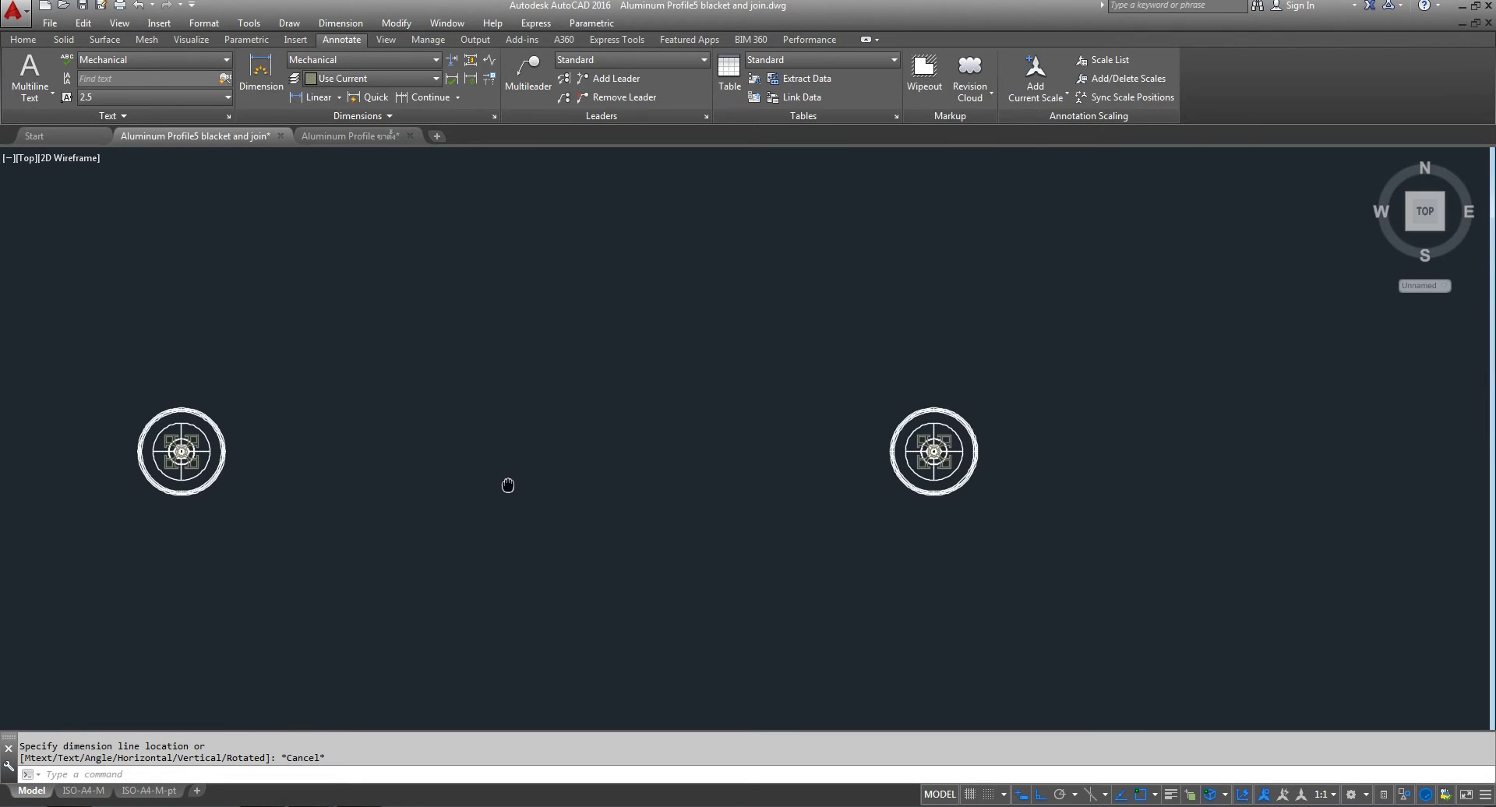
pyautogui.click(23, 39)
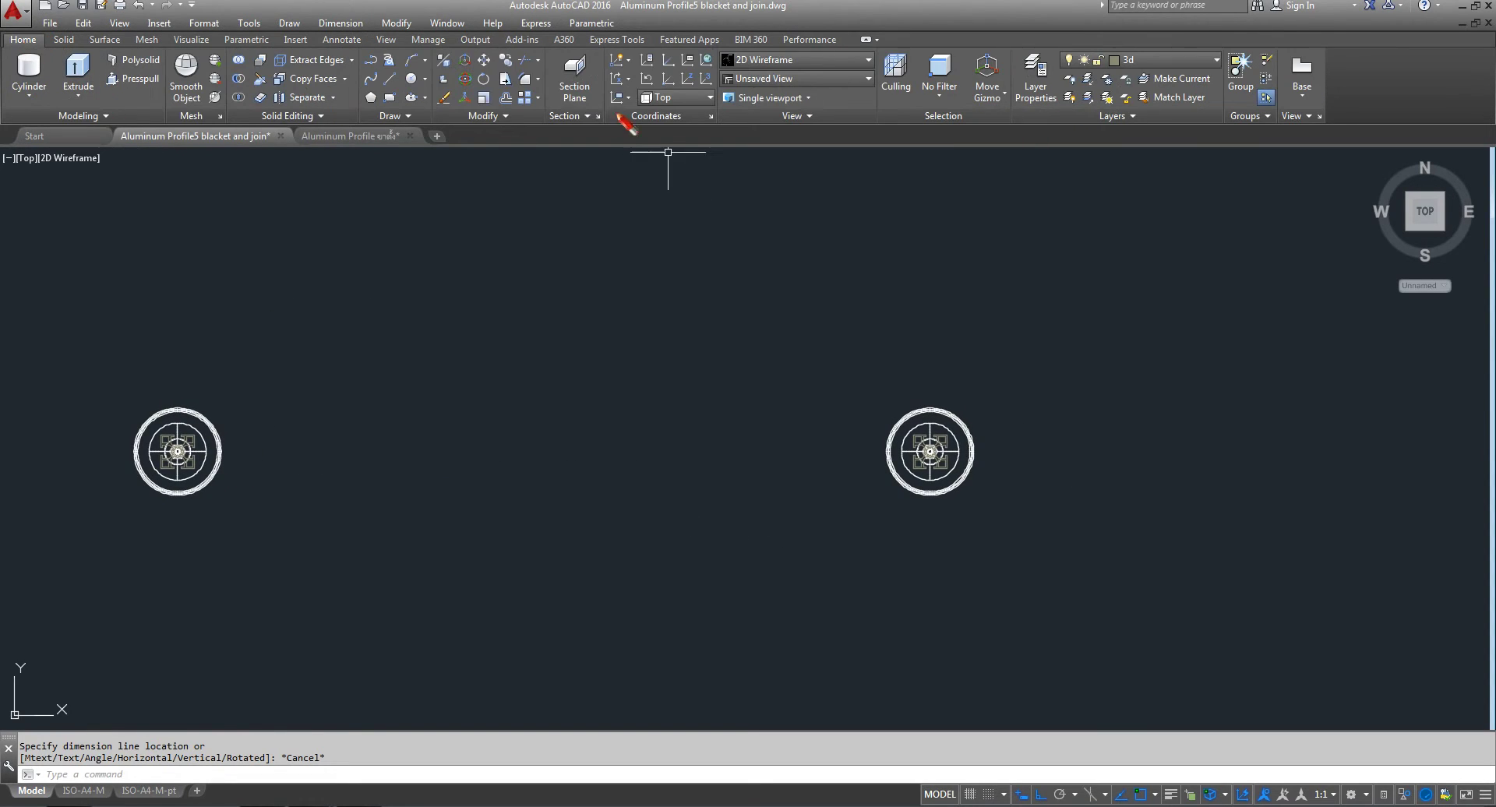
pyautogui.click(503, 62)
pyautogui.click(1068, 330)
pyautogui.click(741, 619)
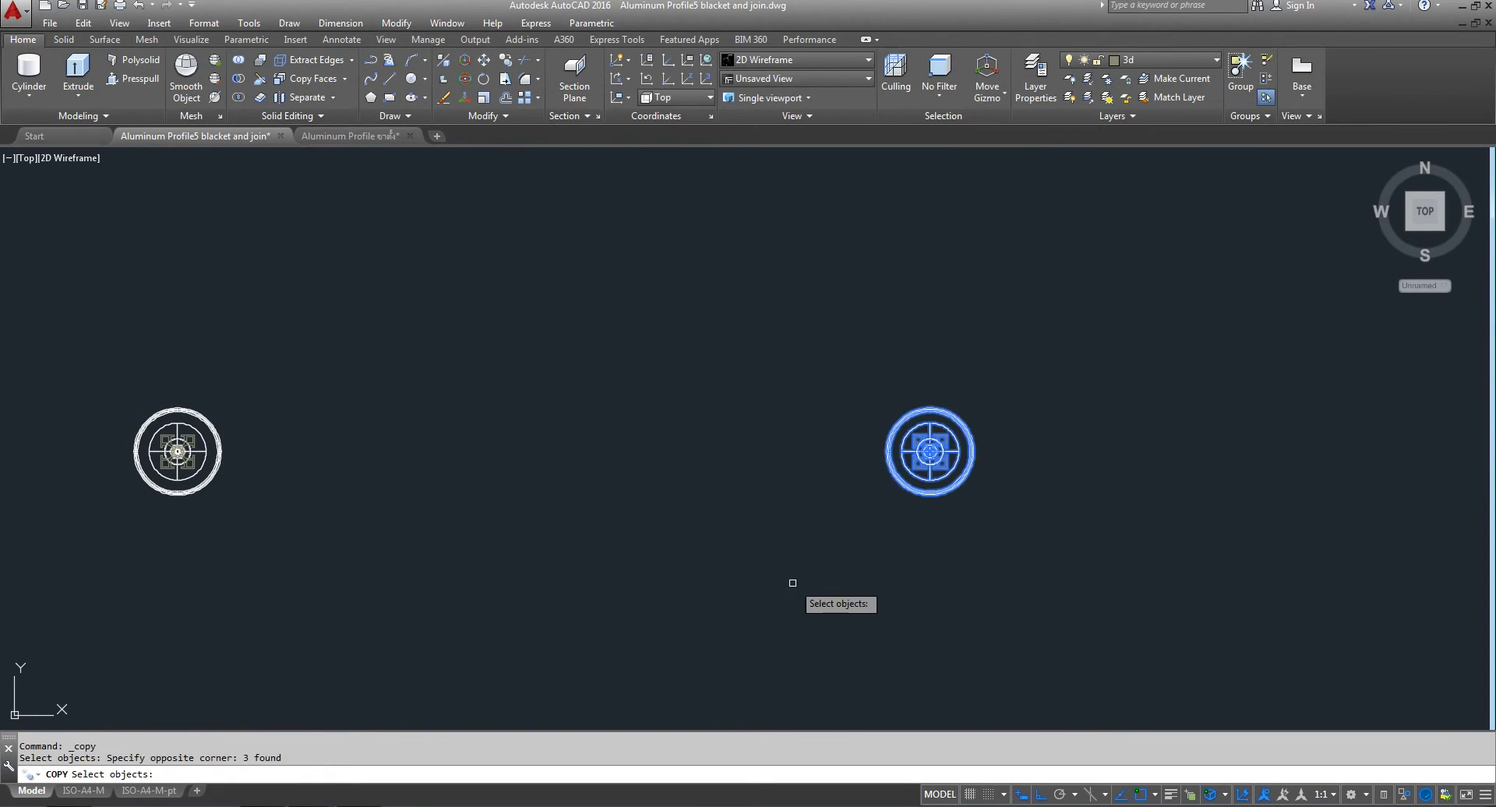
pyautogui.press('Return')
pyautogui.click(646, 579)
pyautogui.write('1000')
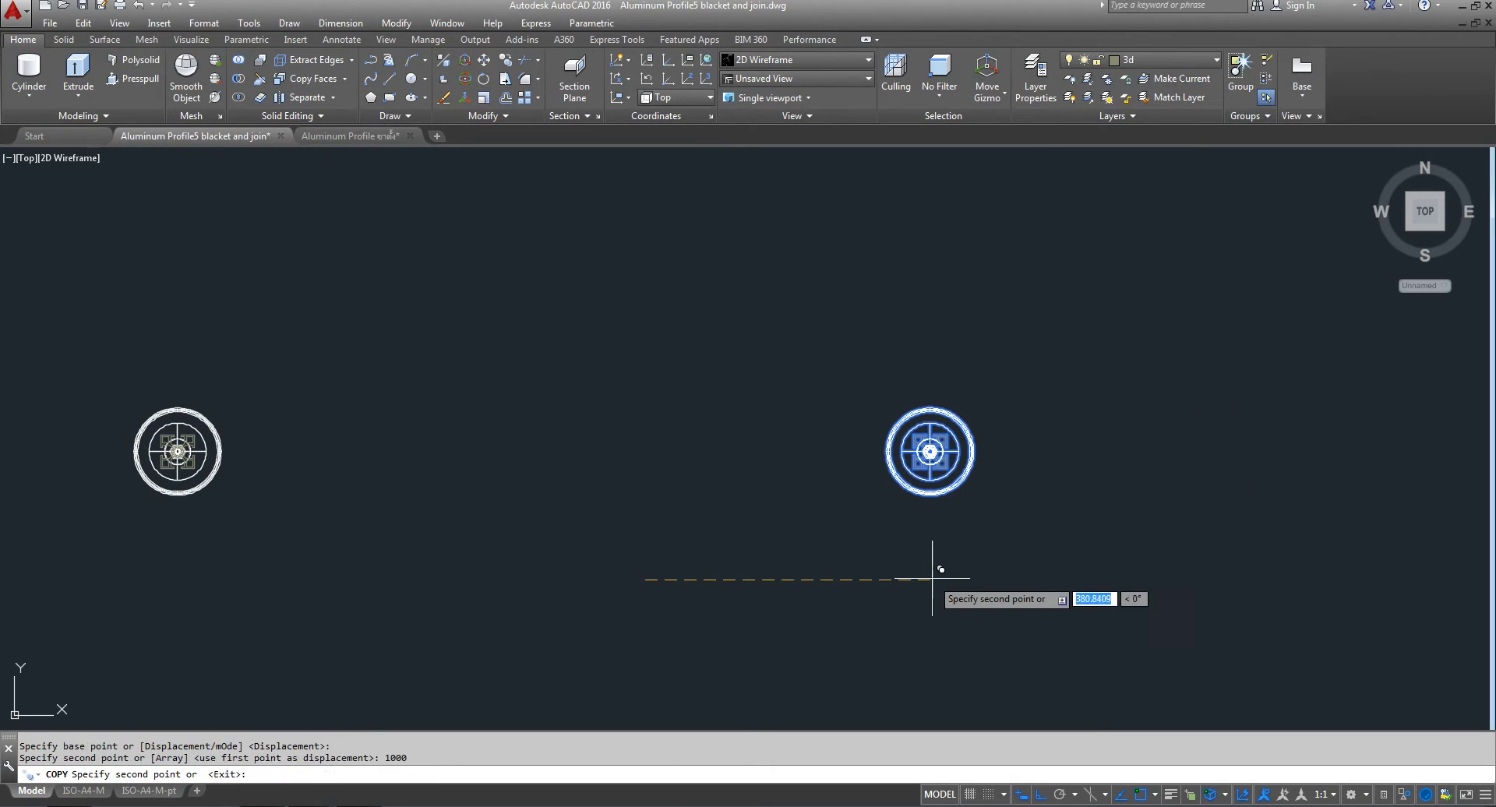
pyautogui.press('Return')
pyautogui.press('Return')
pyautogui.scroll(-4, 932, 578)
pyautogui.moveTo(894, 599); pyautogui.dragTo(804, 587, button='middle')
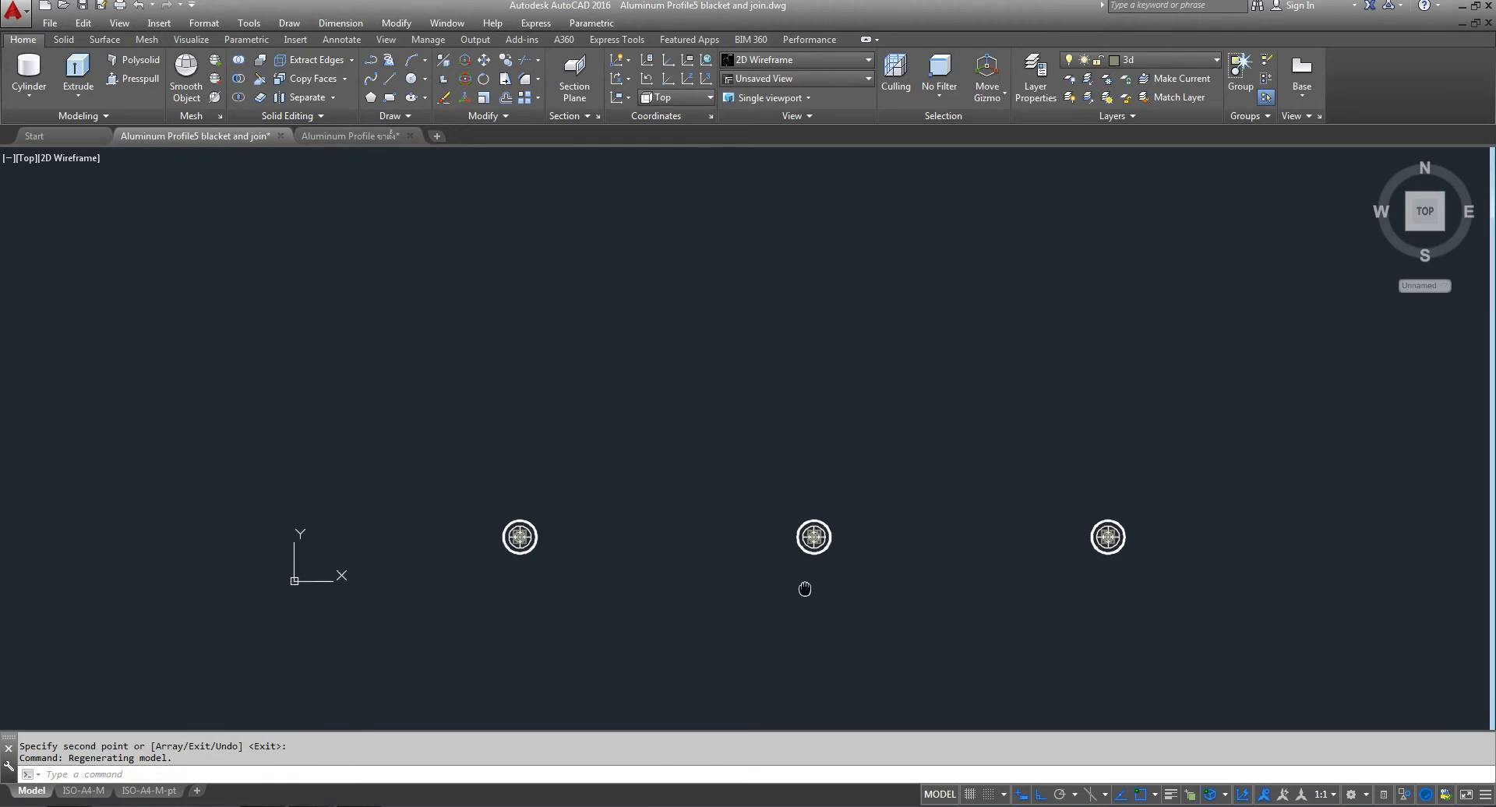
pyautogui.moveTo(937, 532); pyautogui.dragTo(888, 541, button='middle')
# - Copy the three footprints 1000 units up, then undo after a mistaken 200-unit copy
pyautogui.scroll(-4, 895, 535)
pyautogui.click(507, 62)
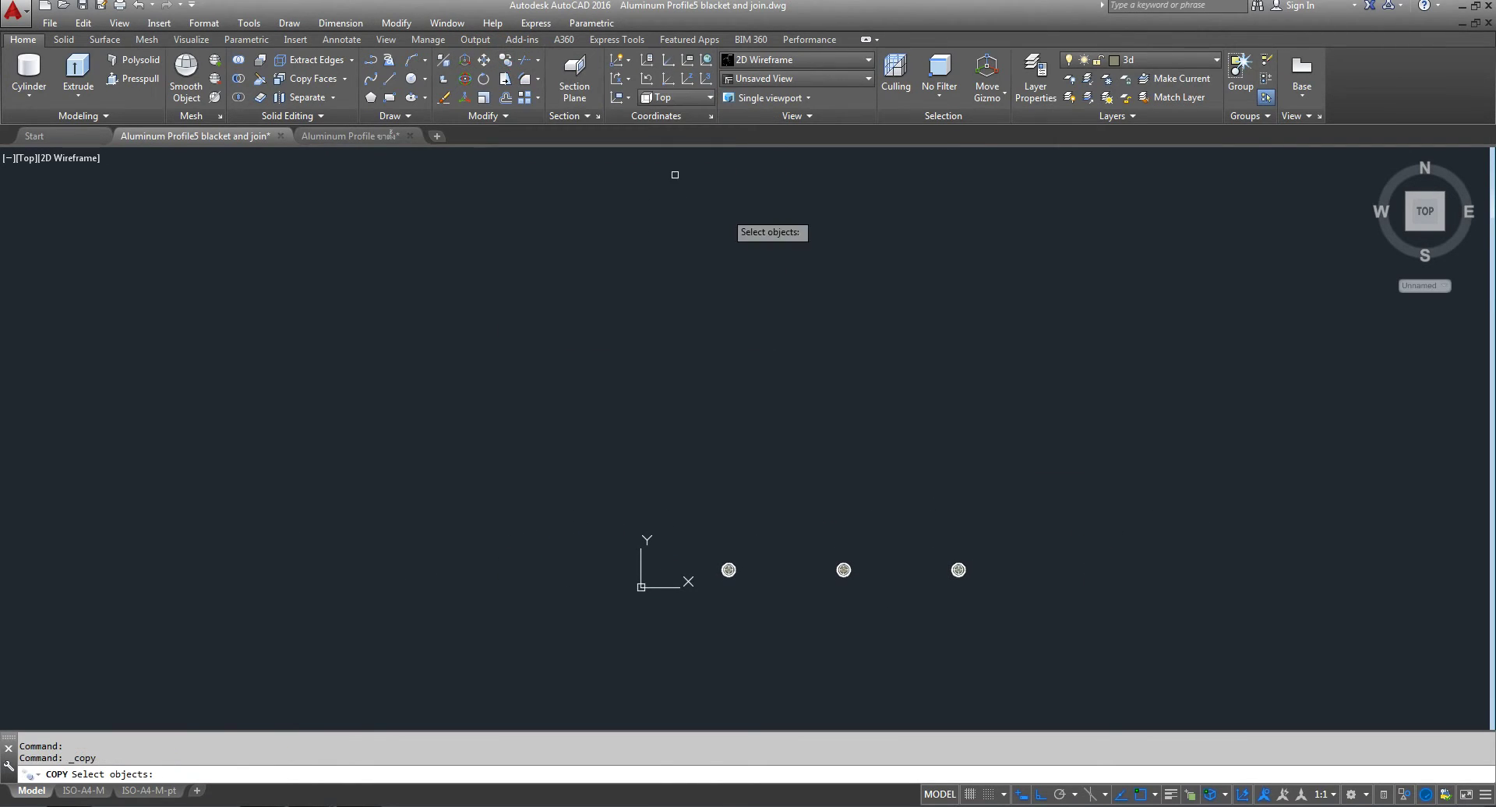
pyautogui.click(1042, 471)
pyautogui.click(636, 625)
pyautogui.press('Return')
pyautogui.click(866, 477)
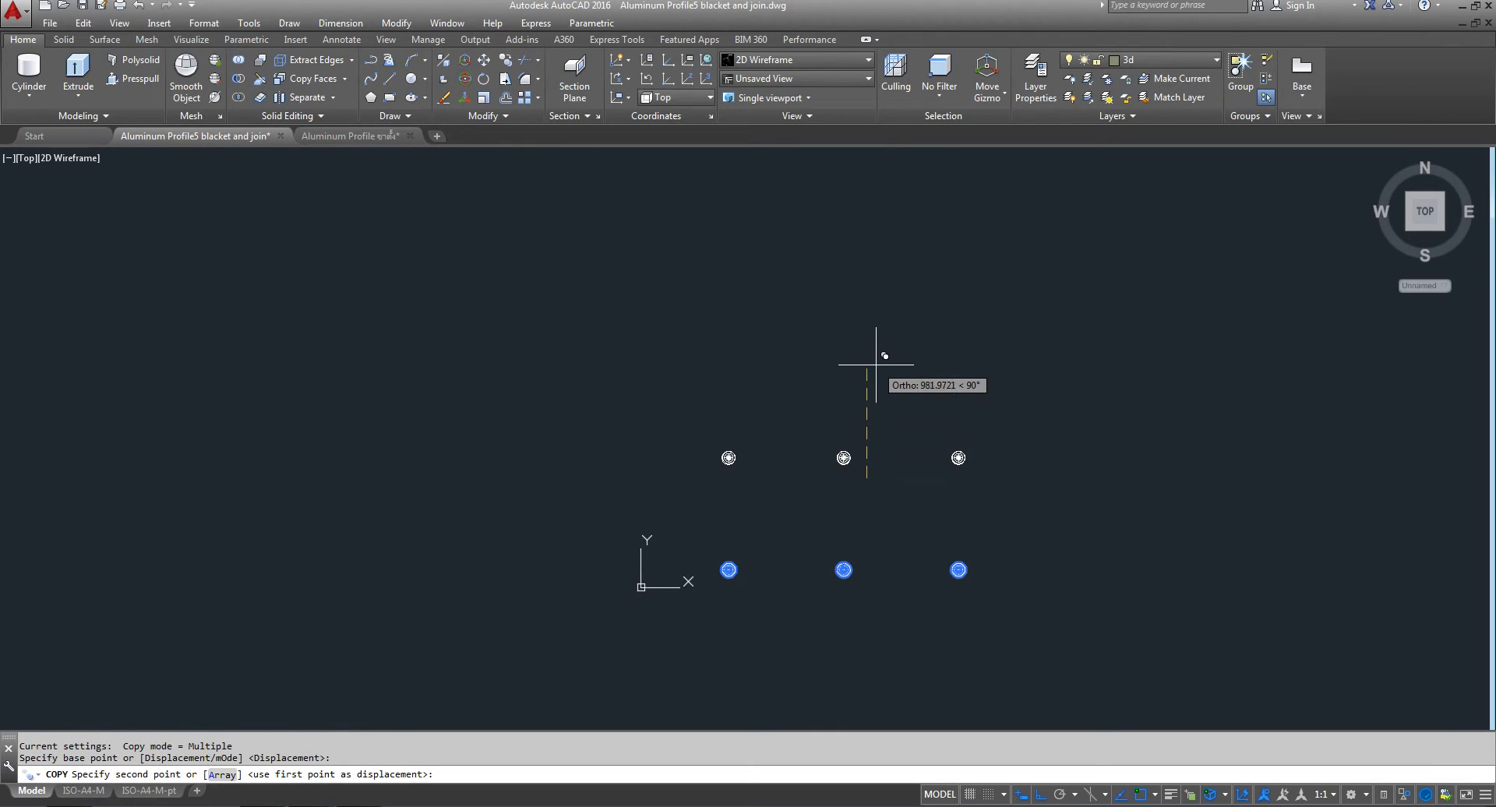
pyautogui.write('1000')
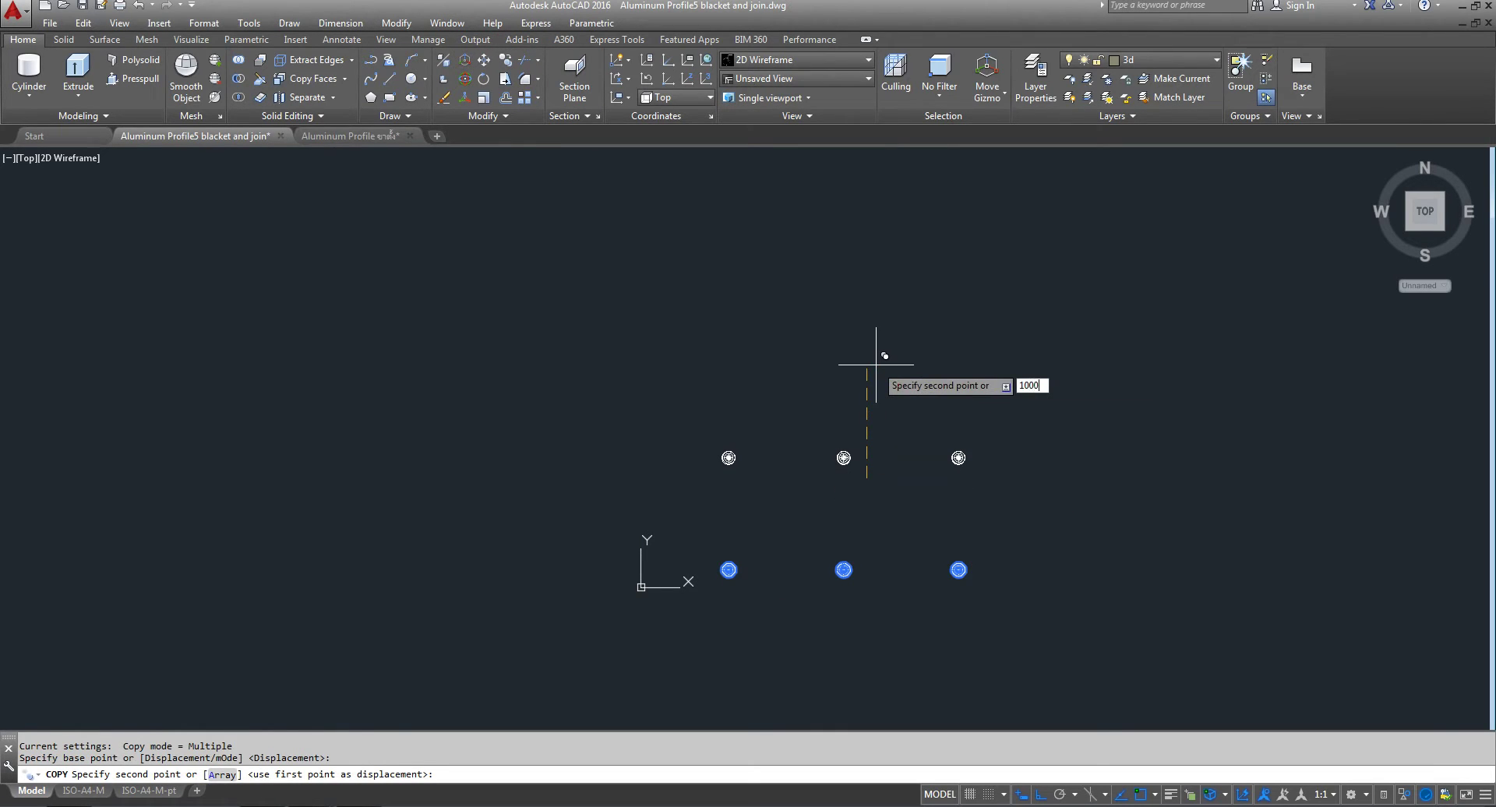
pyautogui.press('Return')
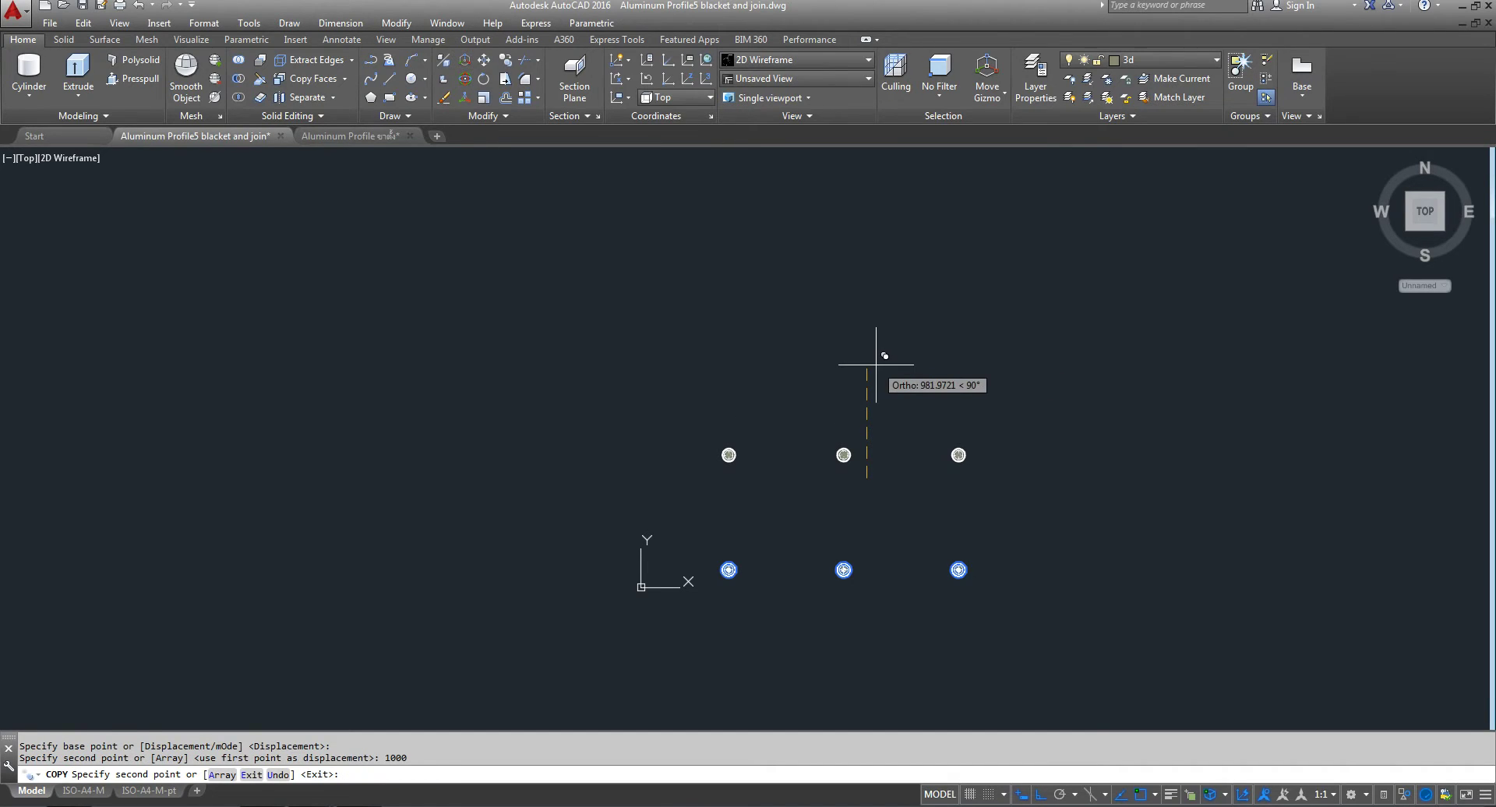
pyautogui.write('200')
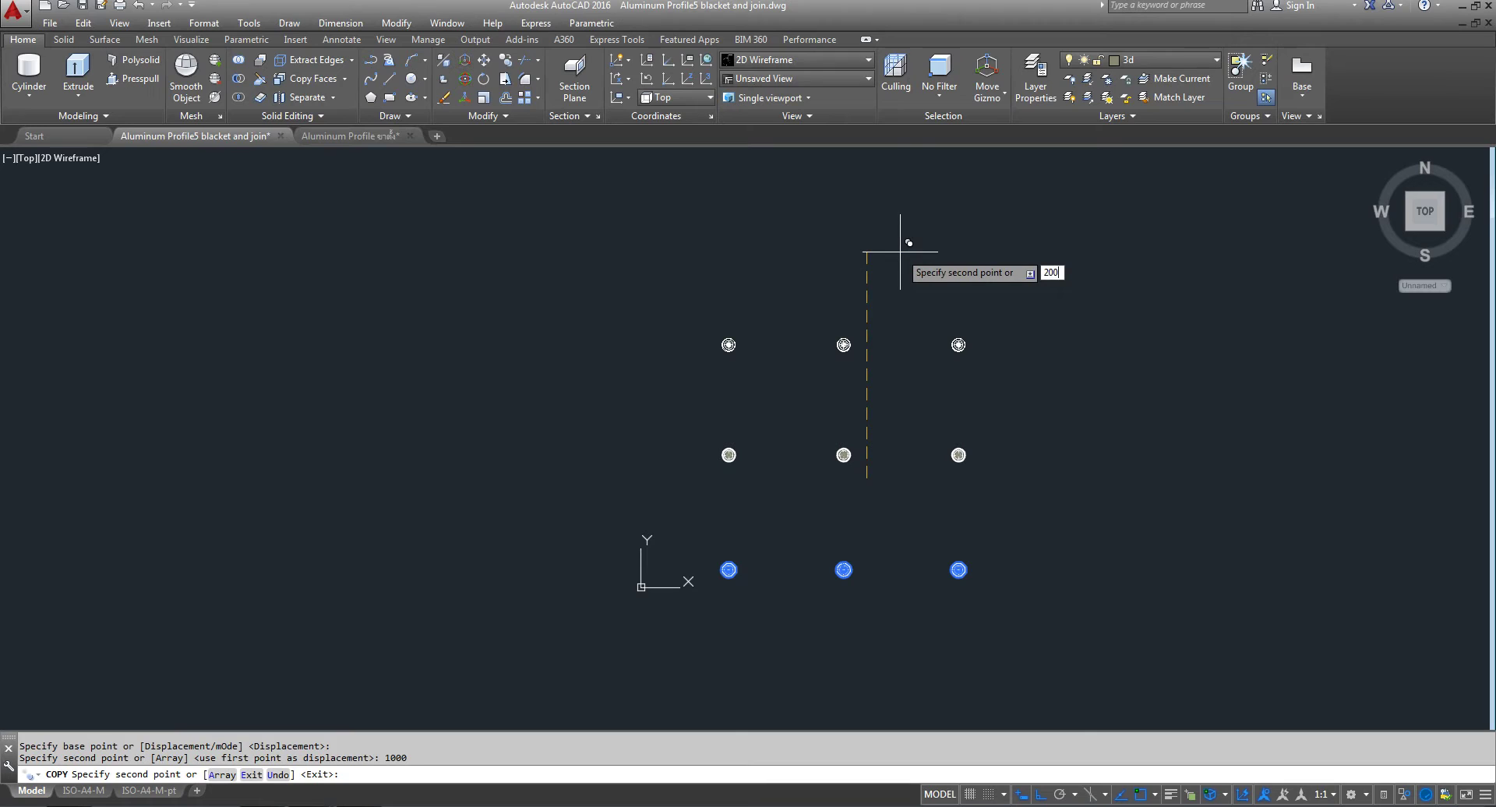
pyautogui.press('Return')
pyautogui.press('Return')
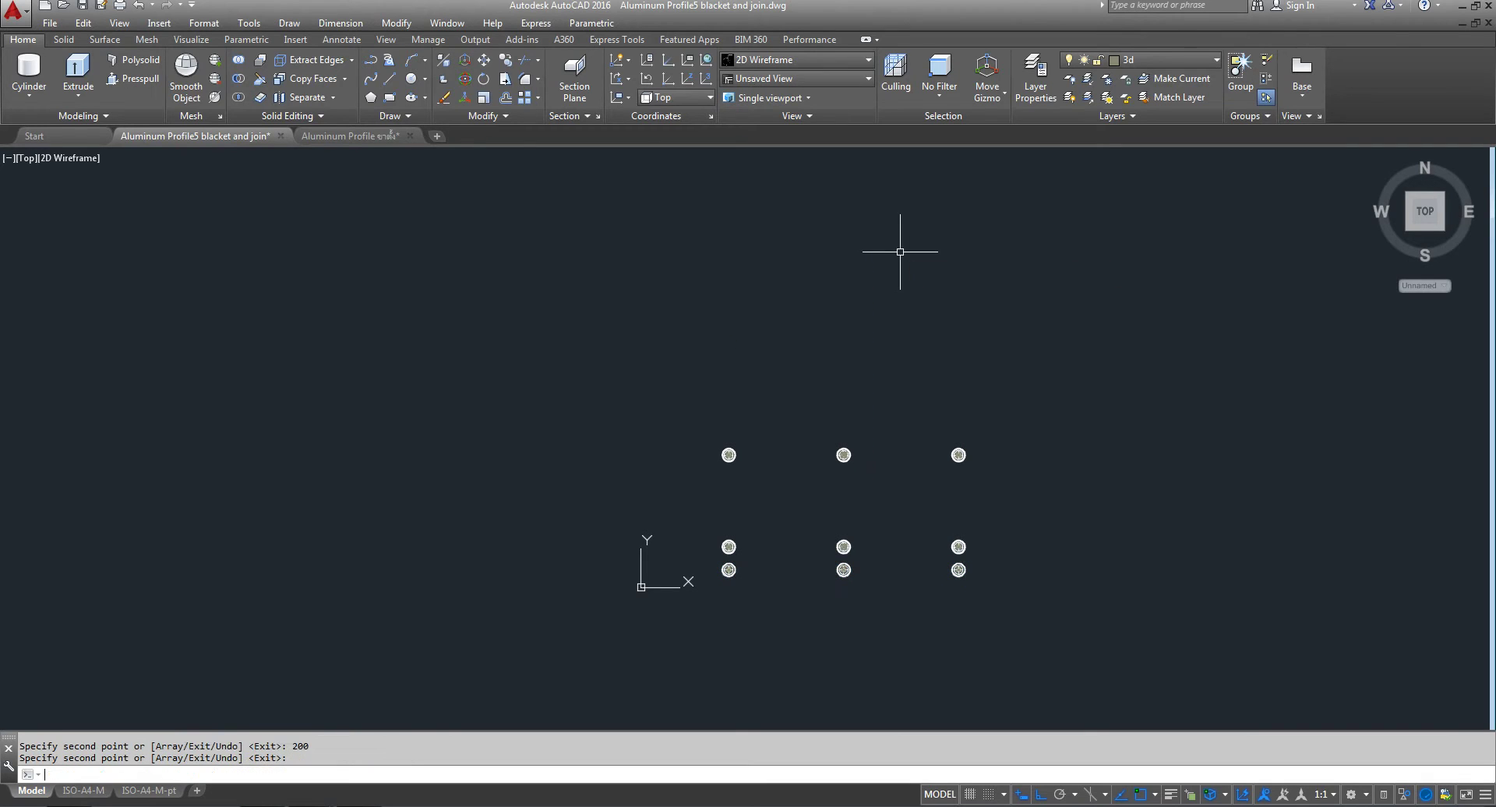
pyautogui.click(138, 7)
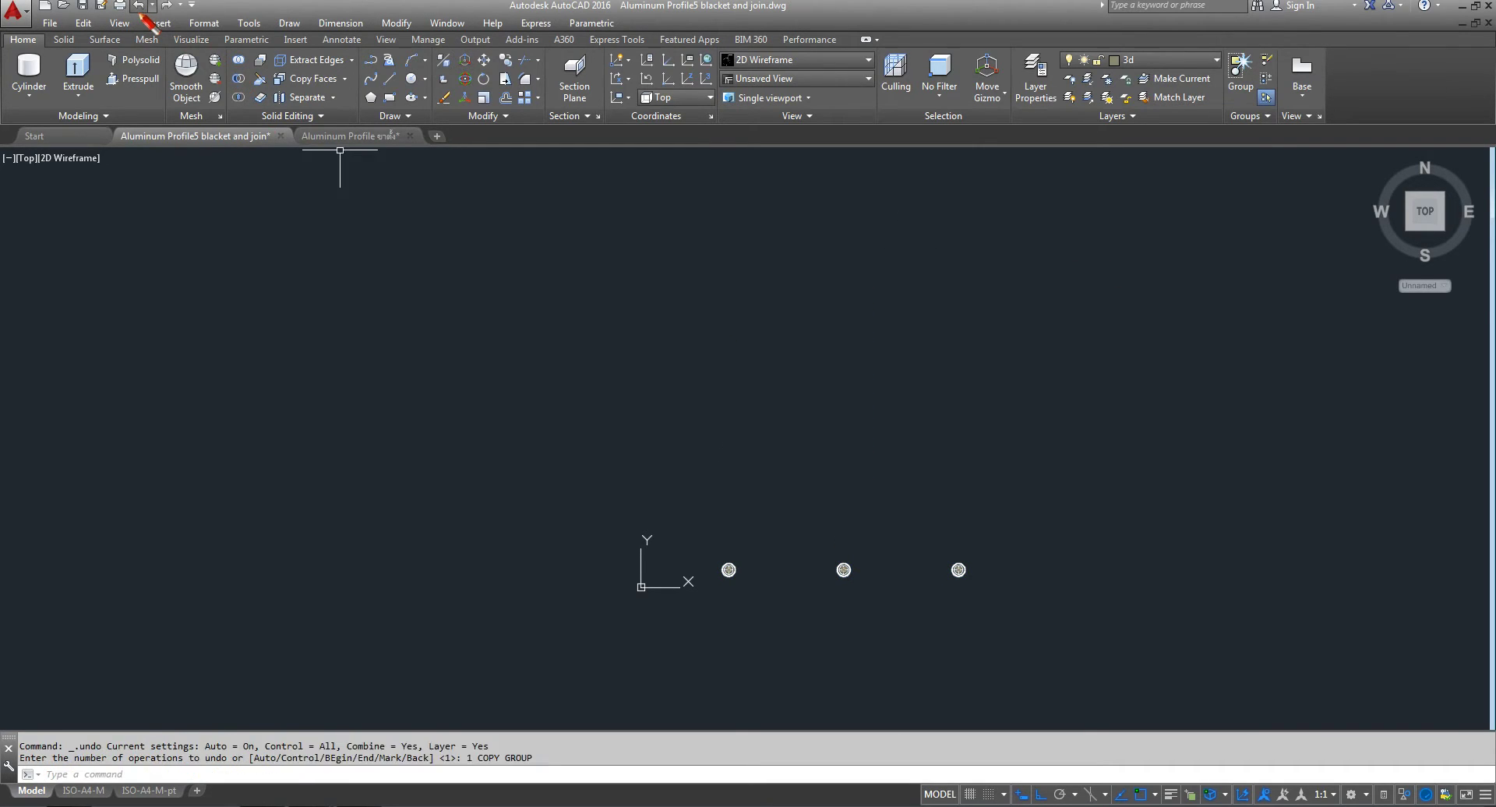
# - Copy the bottom row of three again, 1000 and 2000 units upward
pyautogui.click(506, 59)
pyautogui.click(1053, 498)
pyautogui.click(553, 623)
pyautogui.press('Return')
pyautogui.click(802, 500)
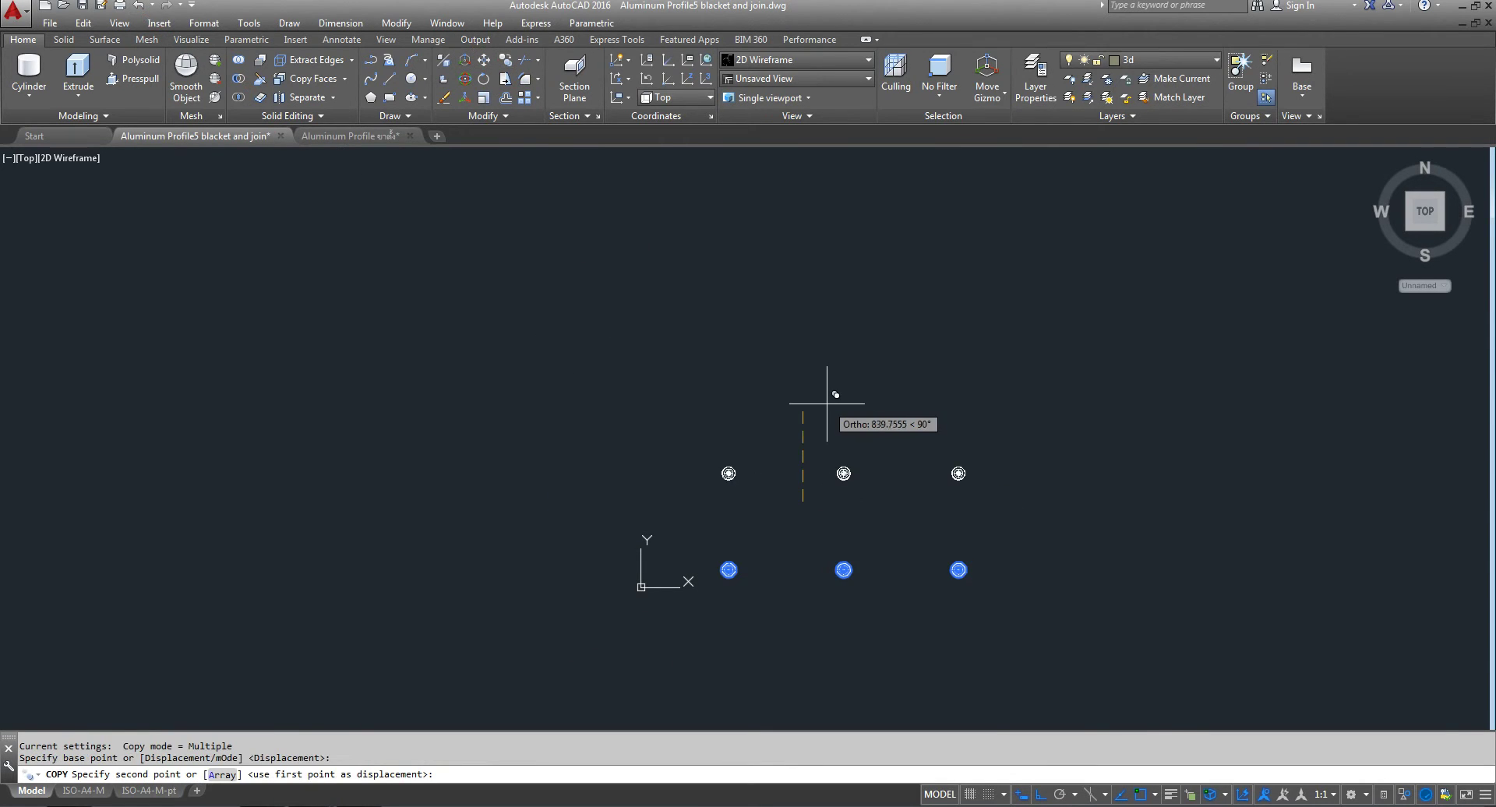
pyautogui.write('1000')
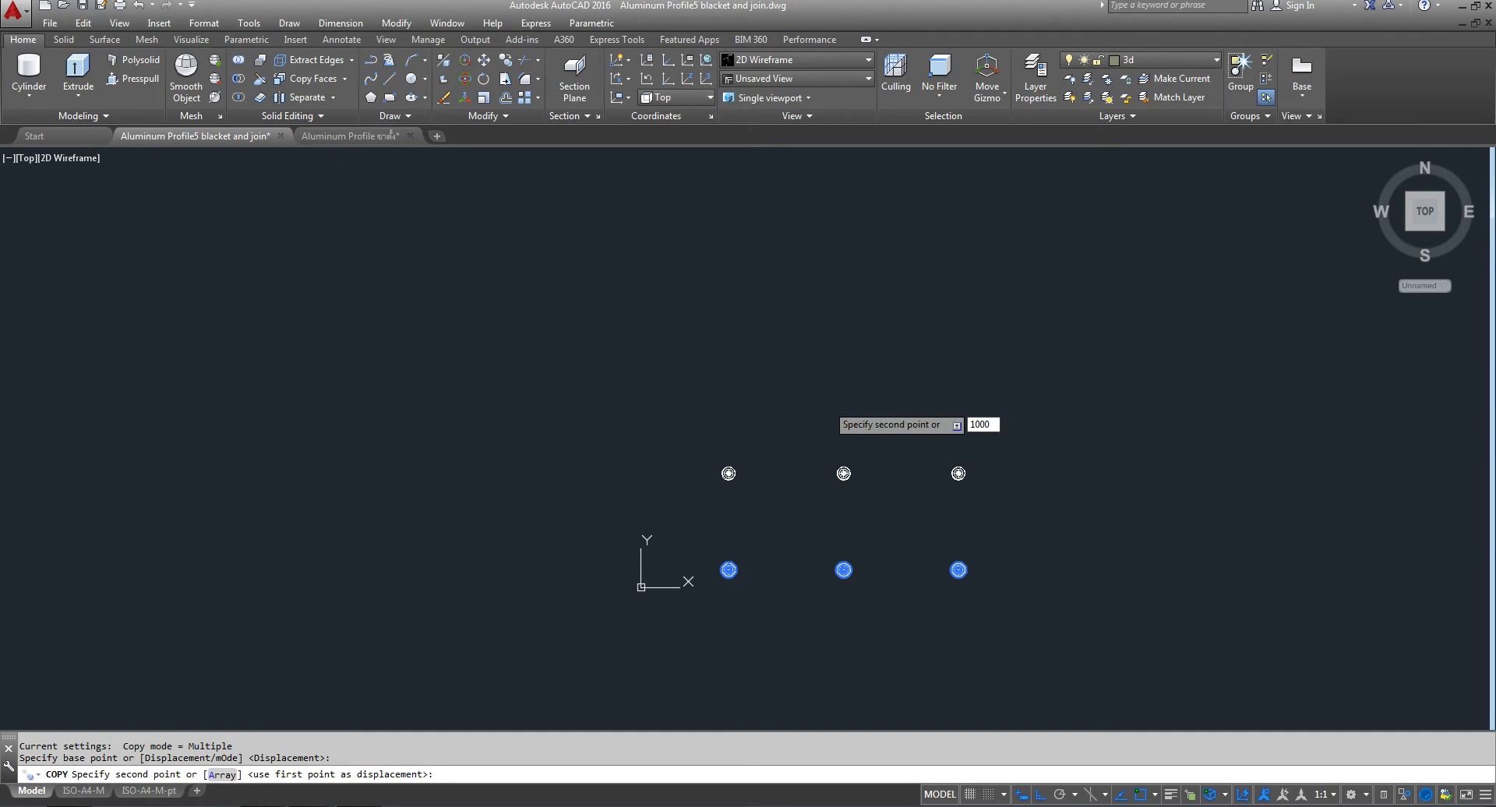
pyautogui.press('Return')
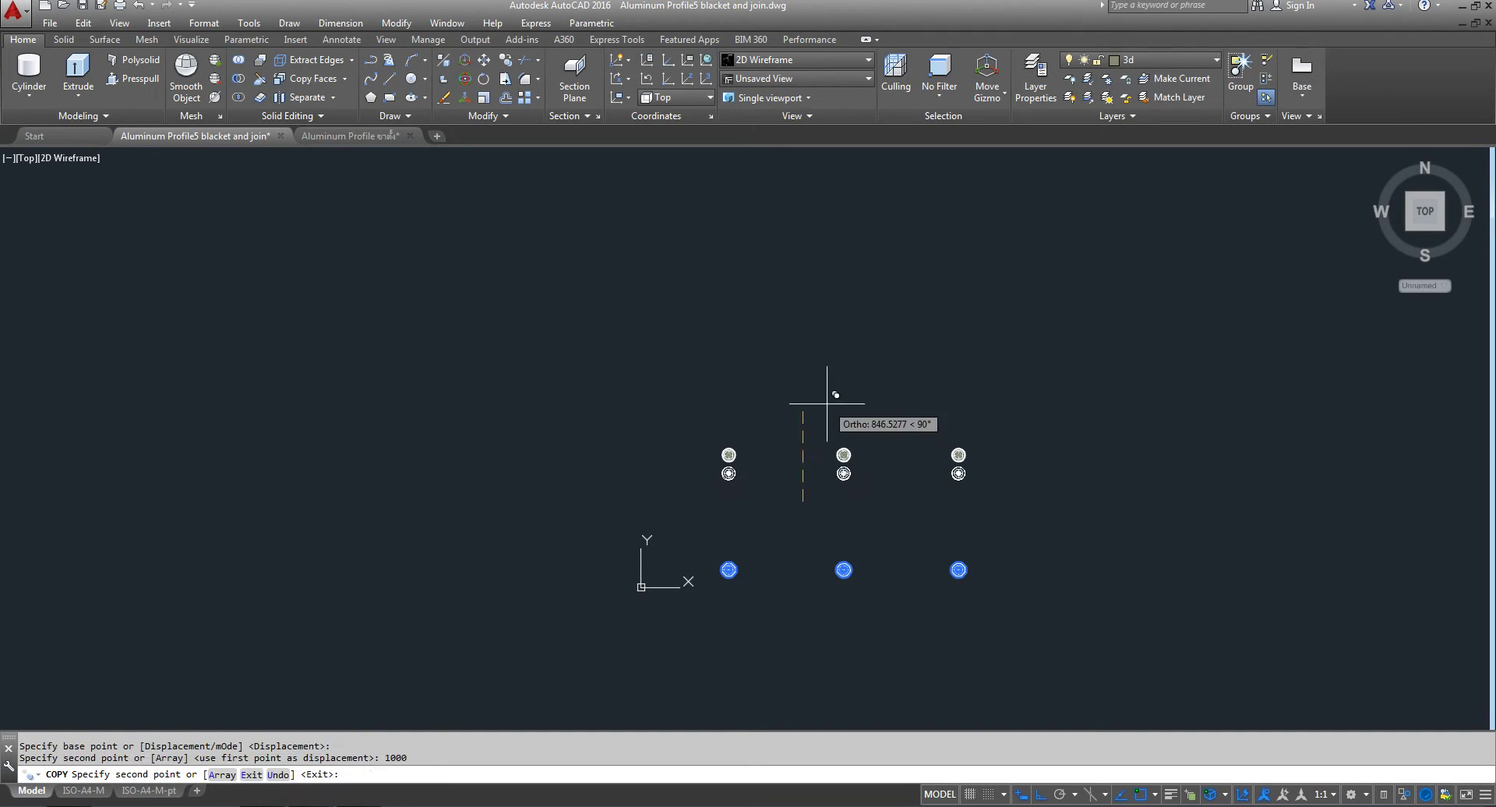
pyautogui.write('2000')
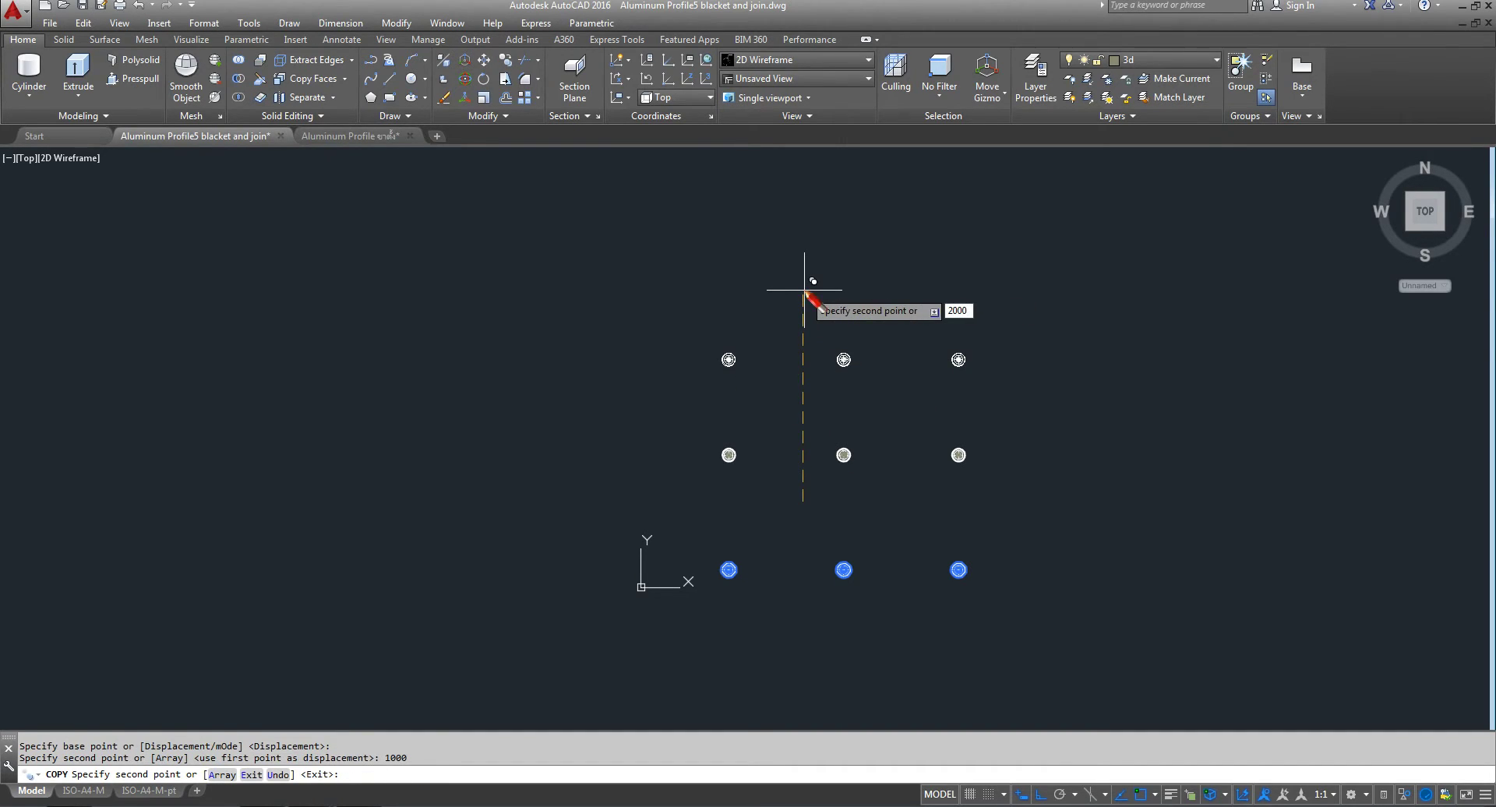
pyautogui.press('Return')
pyautogui.press('Return')
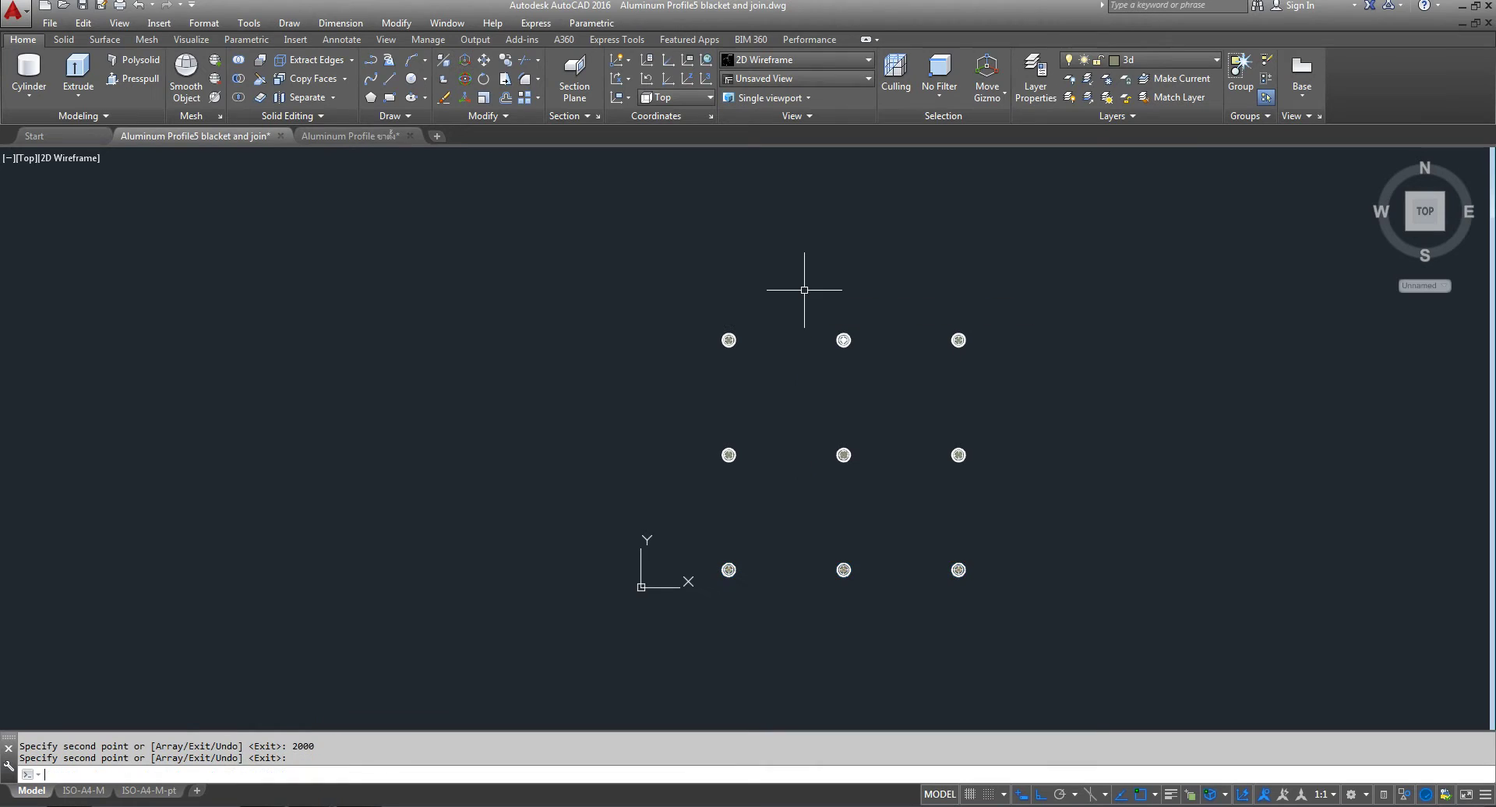
pyautogui.scroll(4, 910, 480)
pyautogui.scroll(-4, 728, 404)
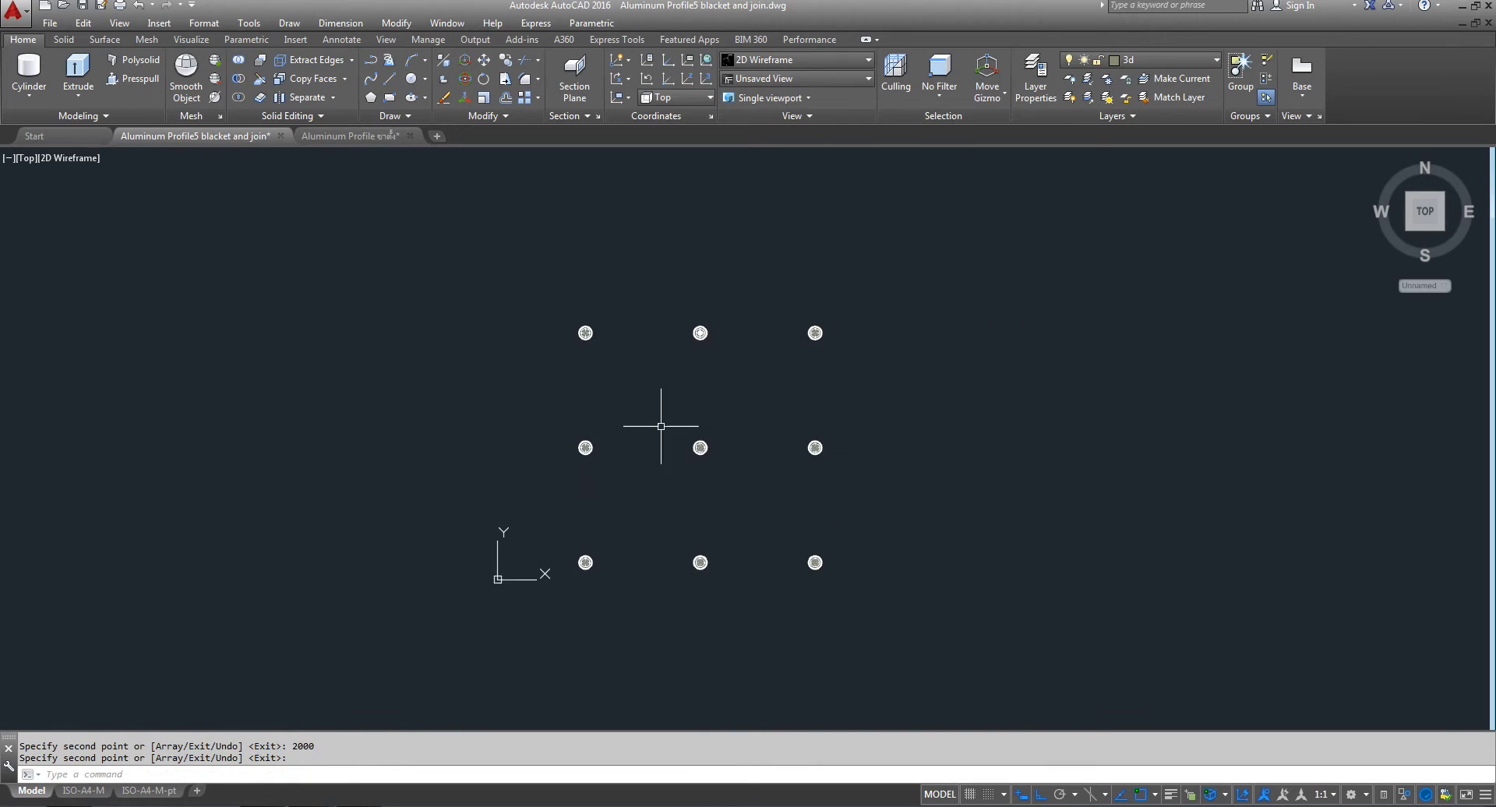
pyautogui.scroll(4, 597, 405)
pyautogui.scroll(-2, 573, 381)
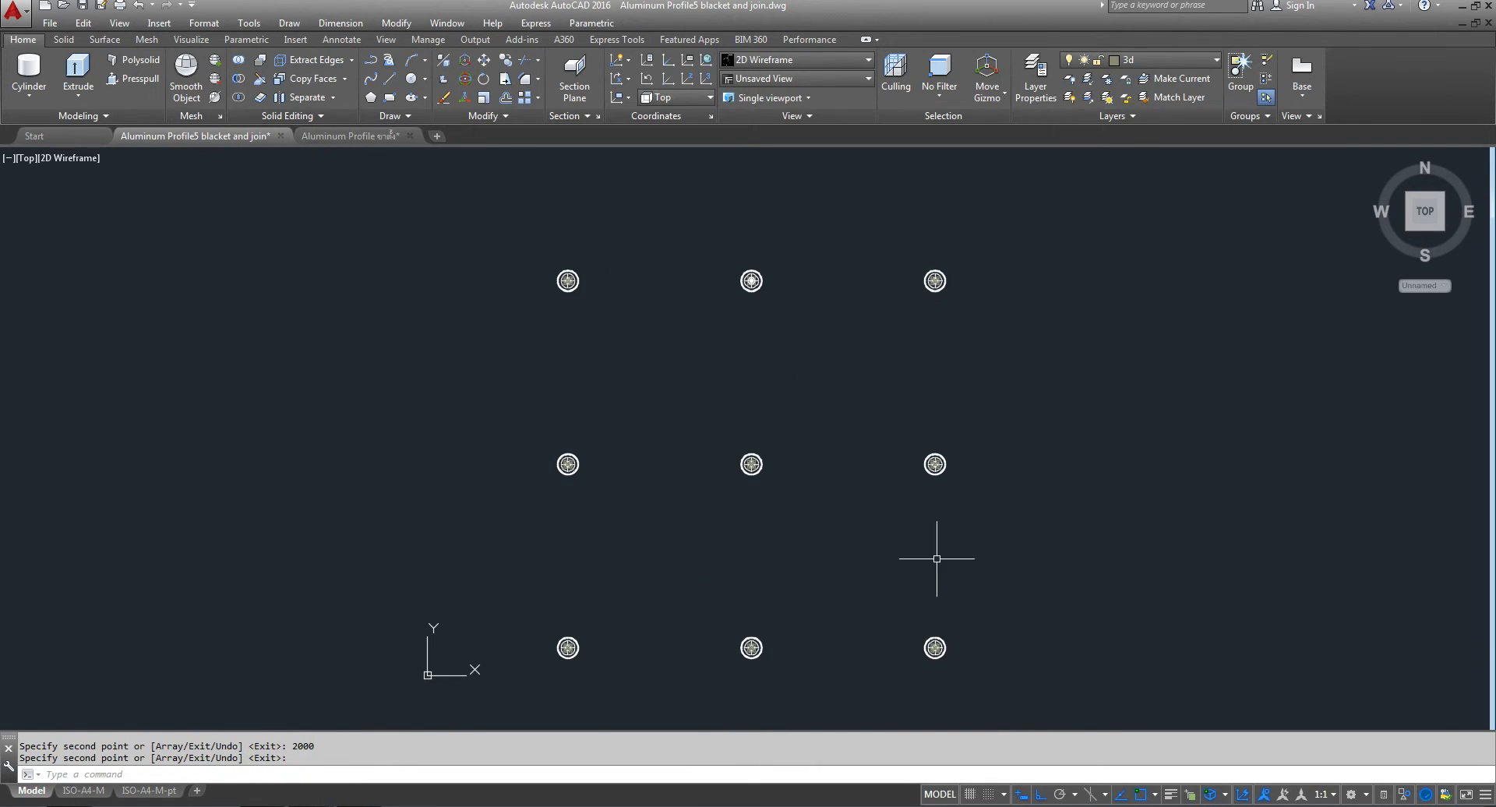
pyautogui.moveTo(943, 571); pyautogui.dragTo(941, 560, button='middle')
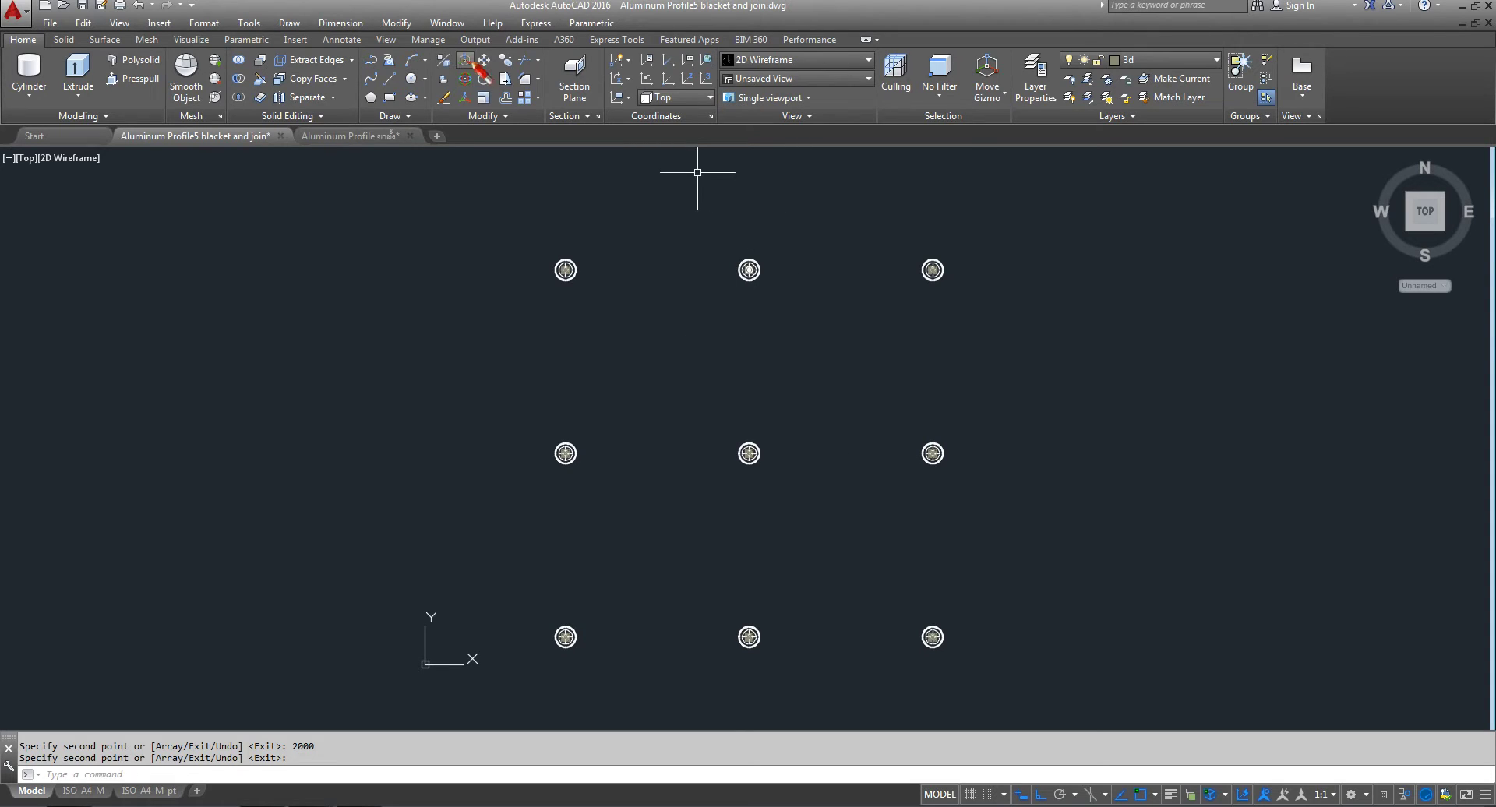
pyautogui.press('Return')
pyautogui.click(646, 238)
pyautogui.click(495, 323)
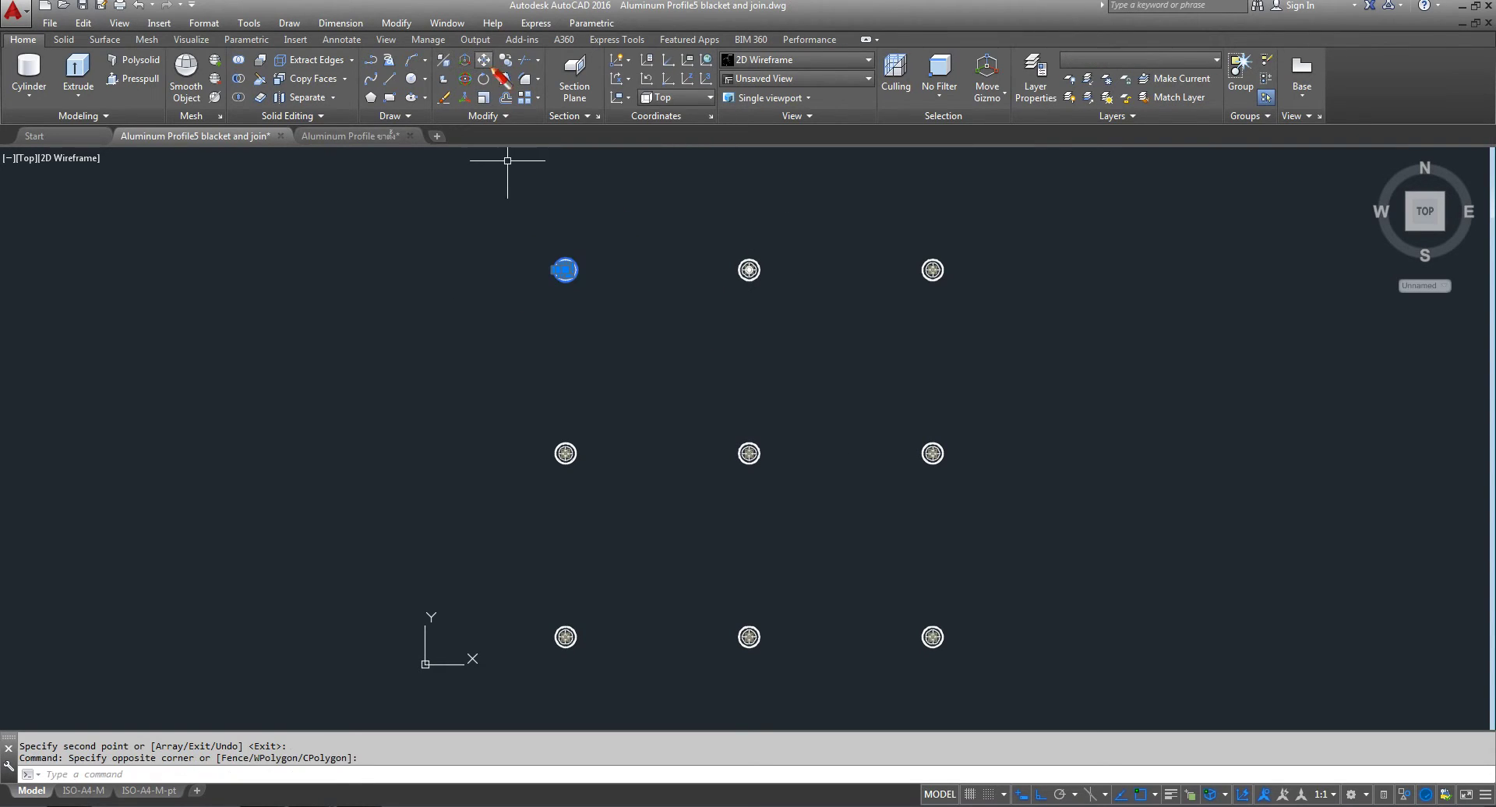
pyautogui.click(484, 60)
pyautogui.click(396, 405)
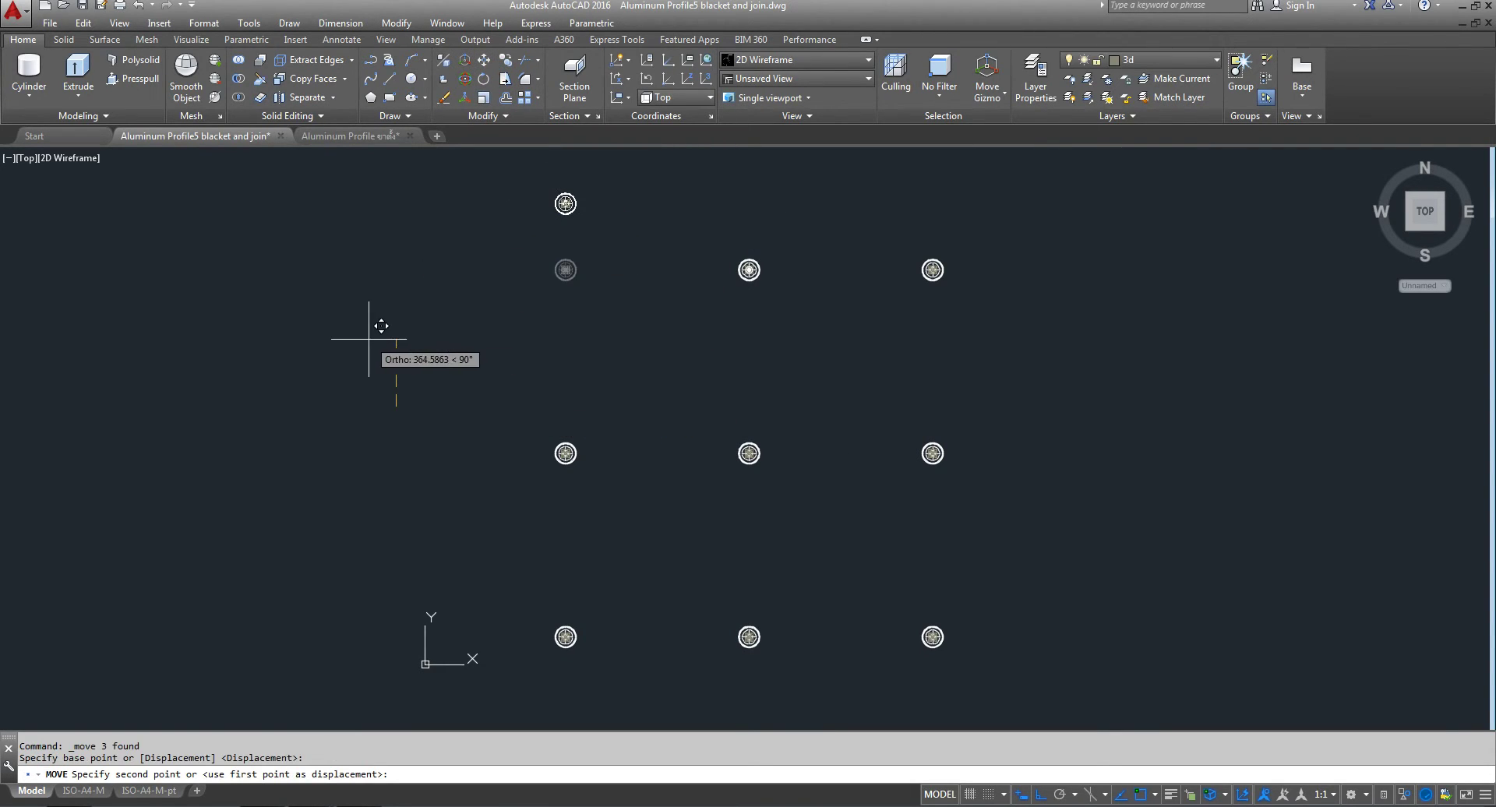
pyautogui.press('Escape')
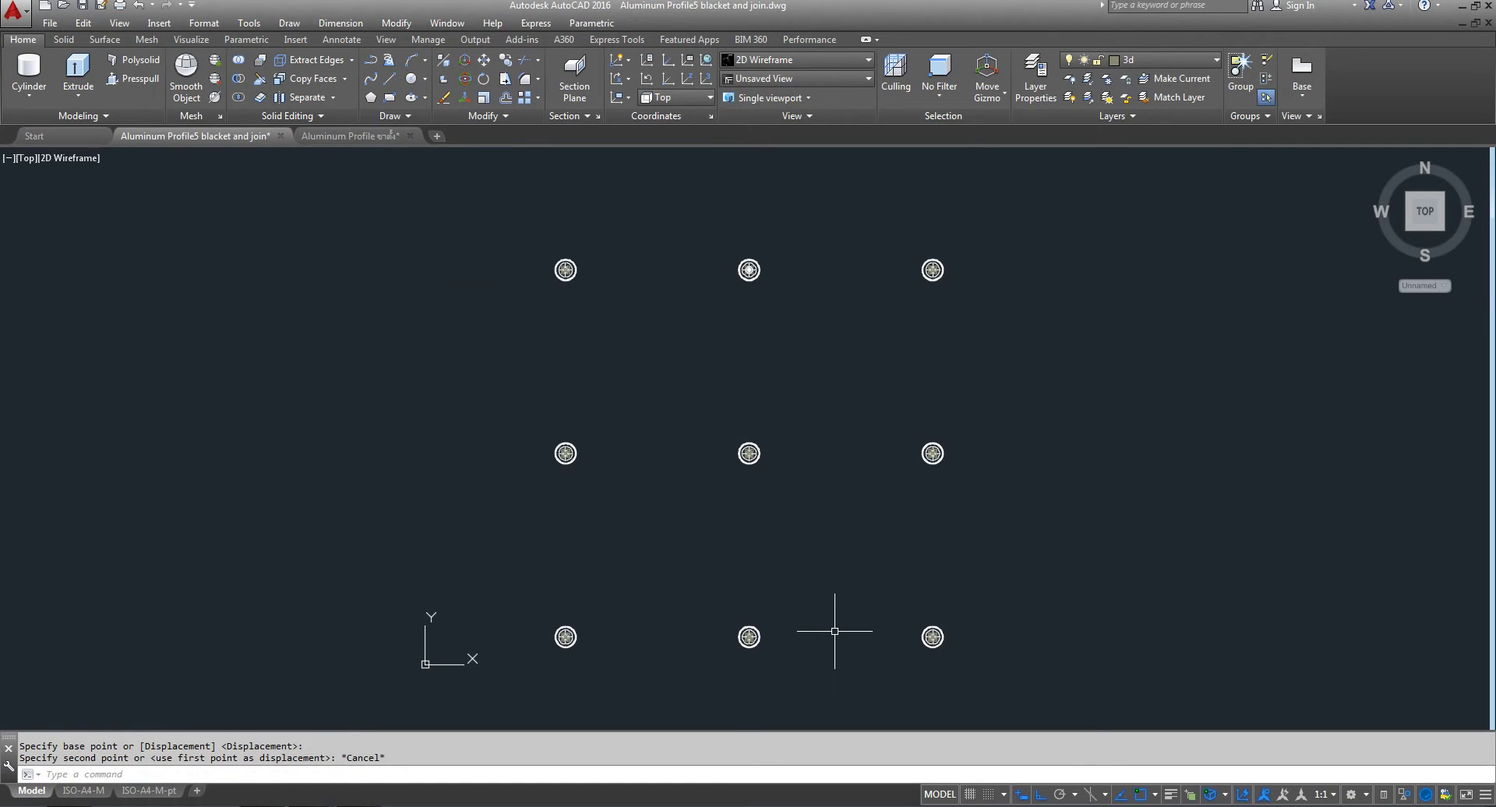
pyautogui.scroll(2, 612, 653)
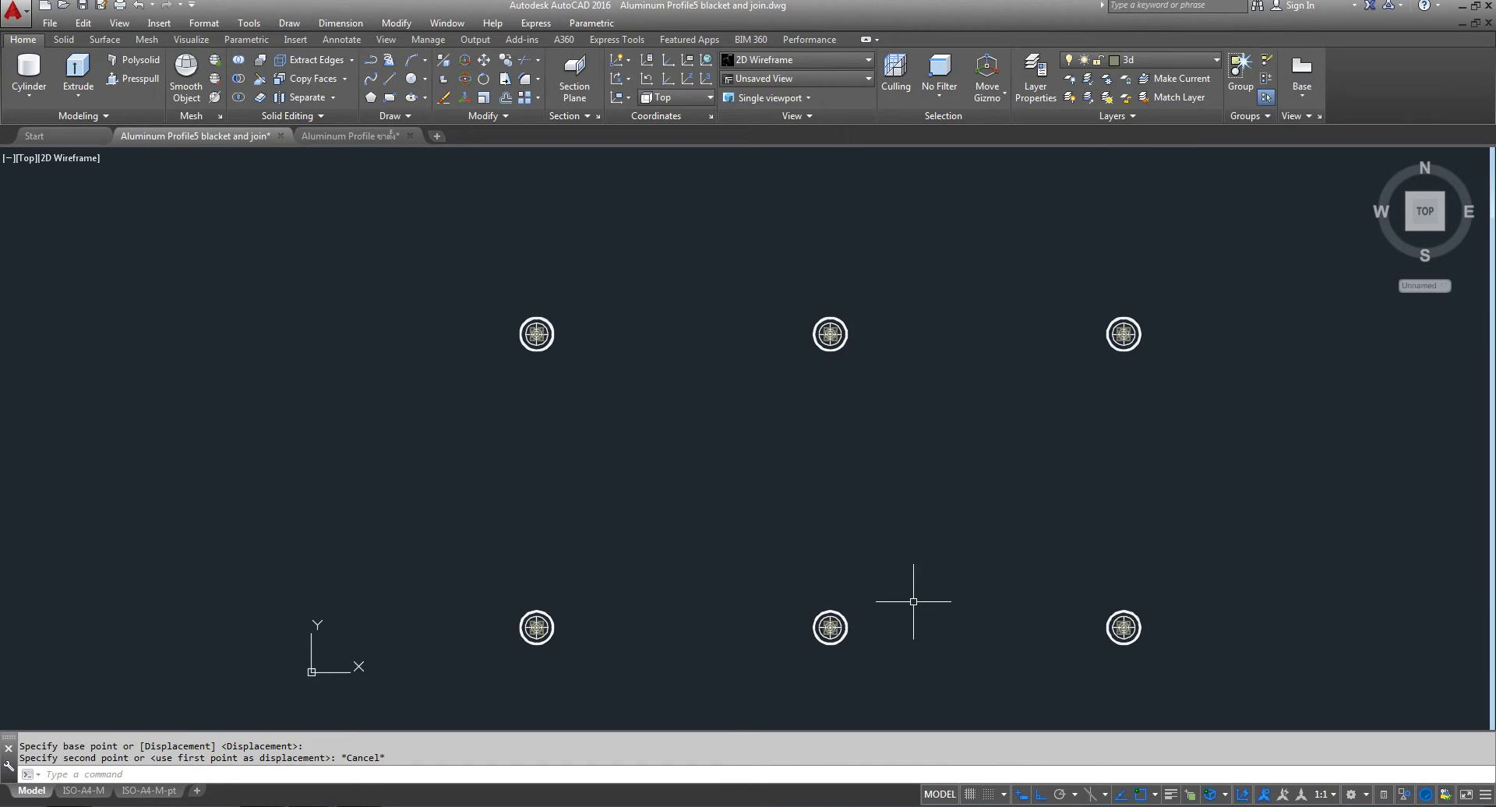
# - Set the viewport to SE Isometric with the Conceptual visual style
pyautogui.click(26, 158)
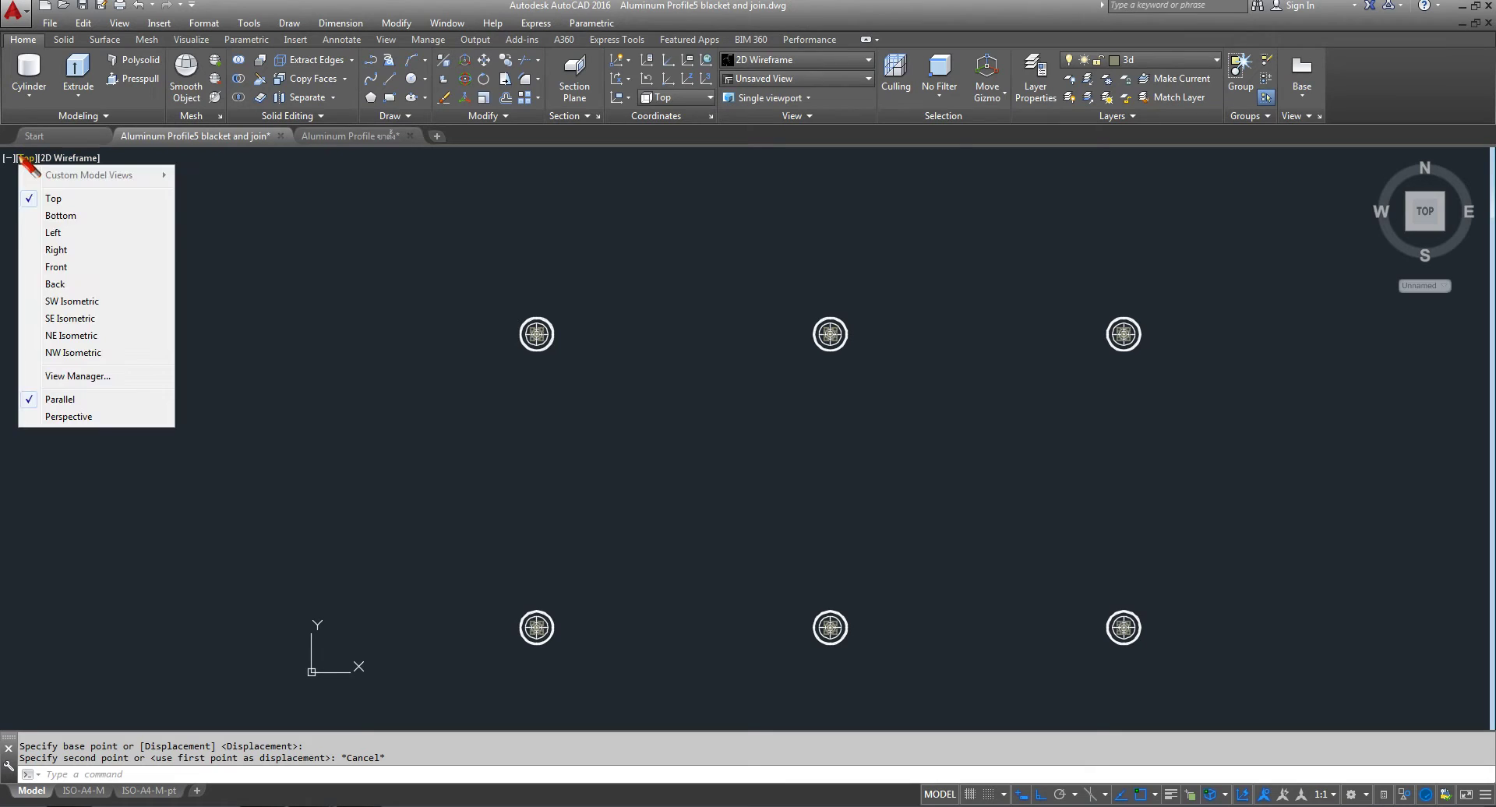
pyautogui.click(83, 318)
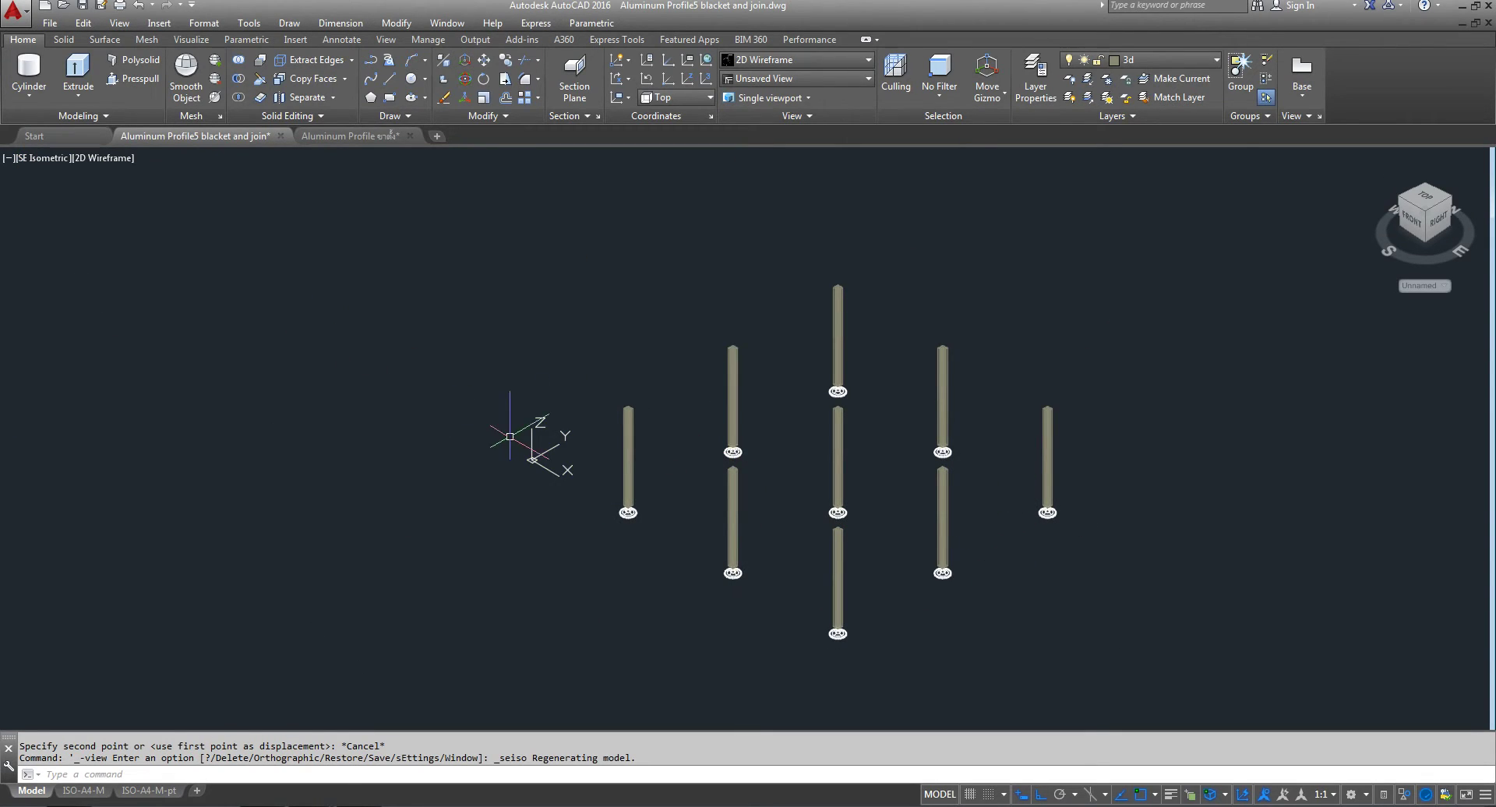
pyautogui.click(110, 158)
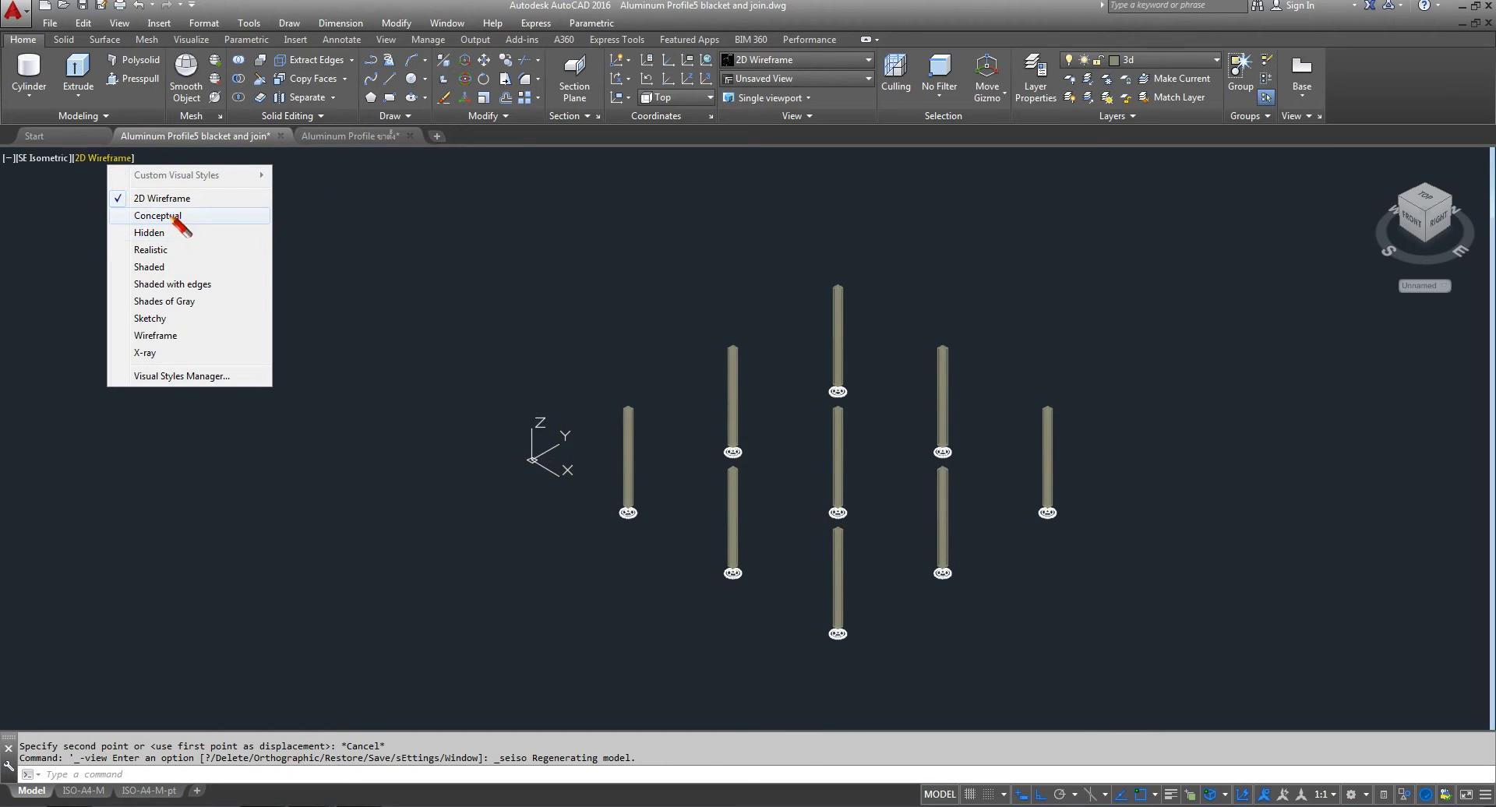
pyautogui.click(168, 215)
pyautogui.scroll(2, 857, 538)
pyautogui.scroll(5, 857, 538)
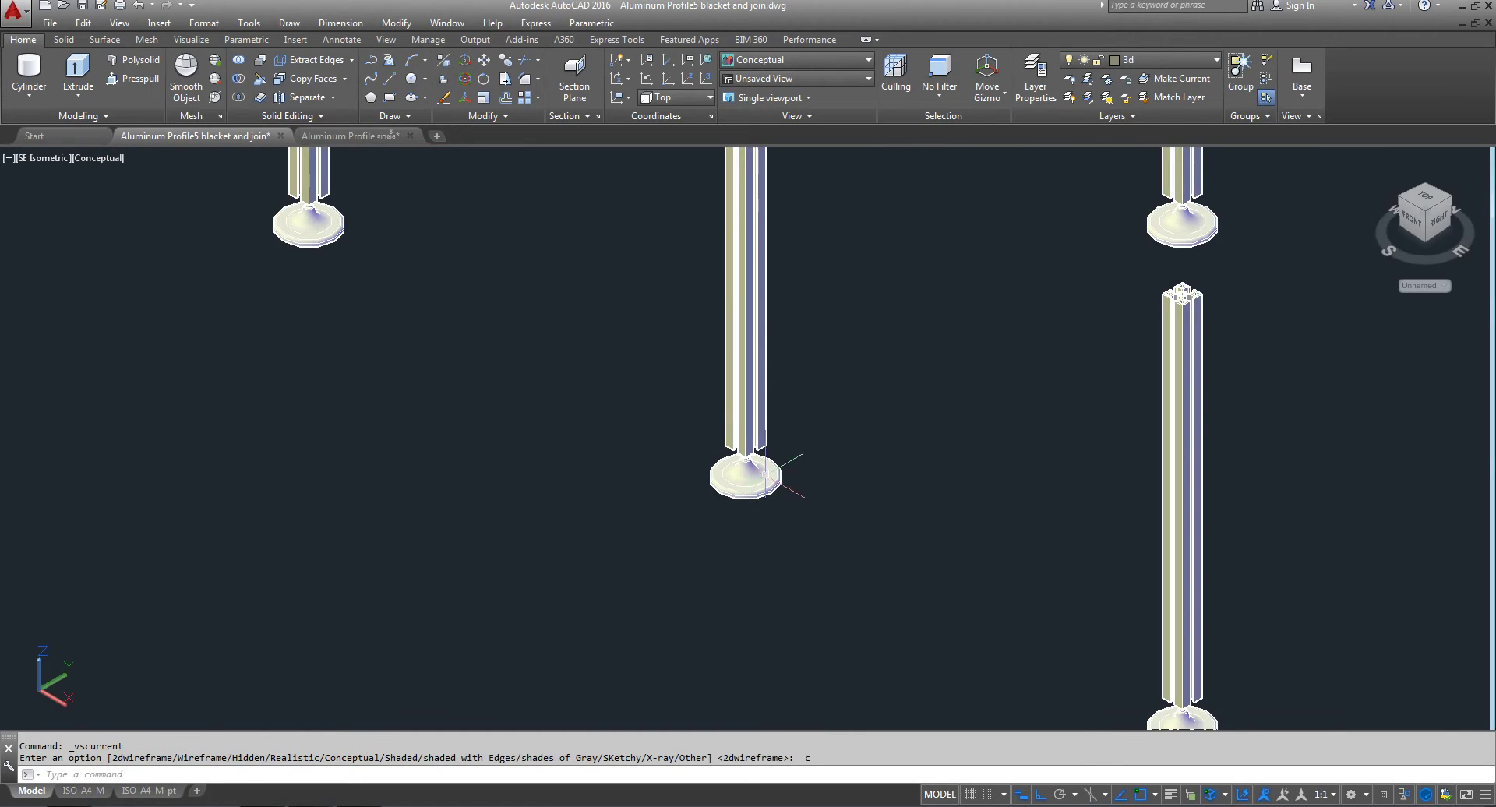
pyautogui.scroll(-5, 816, 484)
pyautogui.moveTo(621, 464); pyautogui.dragTo(638, 617, button='middle')
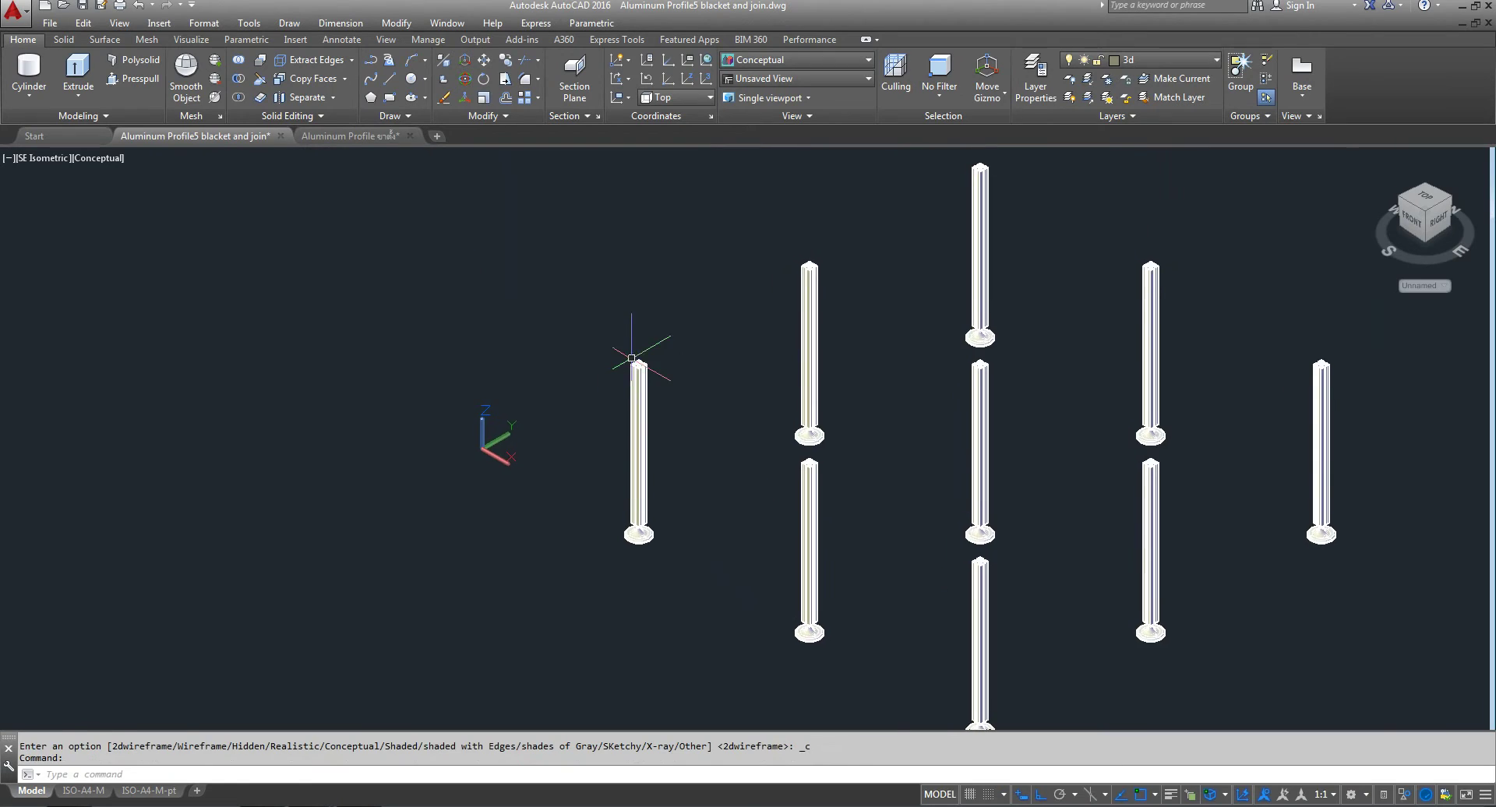
# - Frame the column grid and end object isolation so the hidden profiles reappear
pyautogui.scroll(8, 633, 354)
pyautogui.scroll(2, 825, 459)
pyautogui.scroll(1, 827, 456)
pyautogui.scroll(-2, 828, 456)
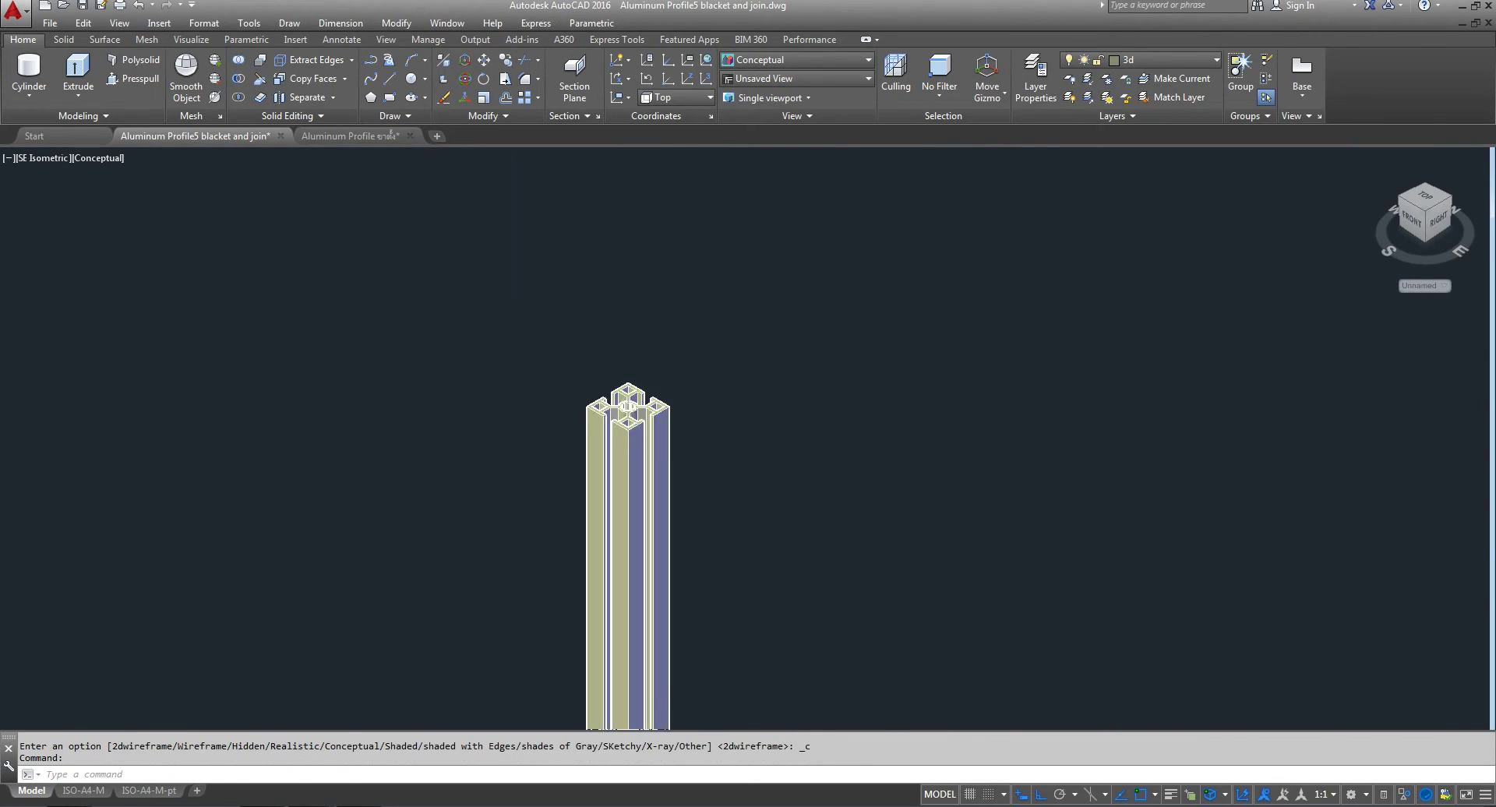
pyautogui.scroll(-6, 825, 463)
pyautogui.scroll(-3, 825, 464)
pyautogui.scroll(2, 830, 471)
pyautogui.scroll(1, 837, 480)
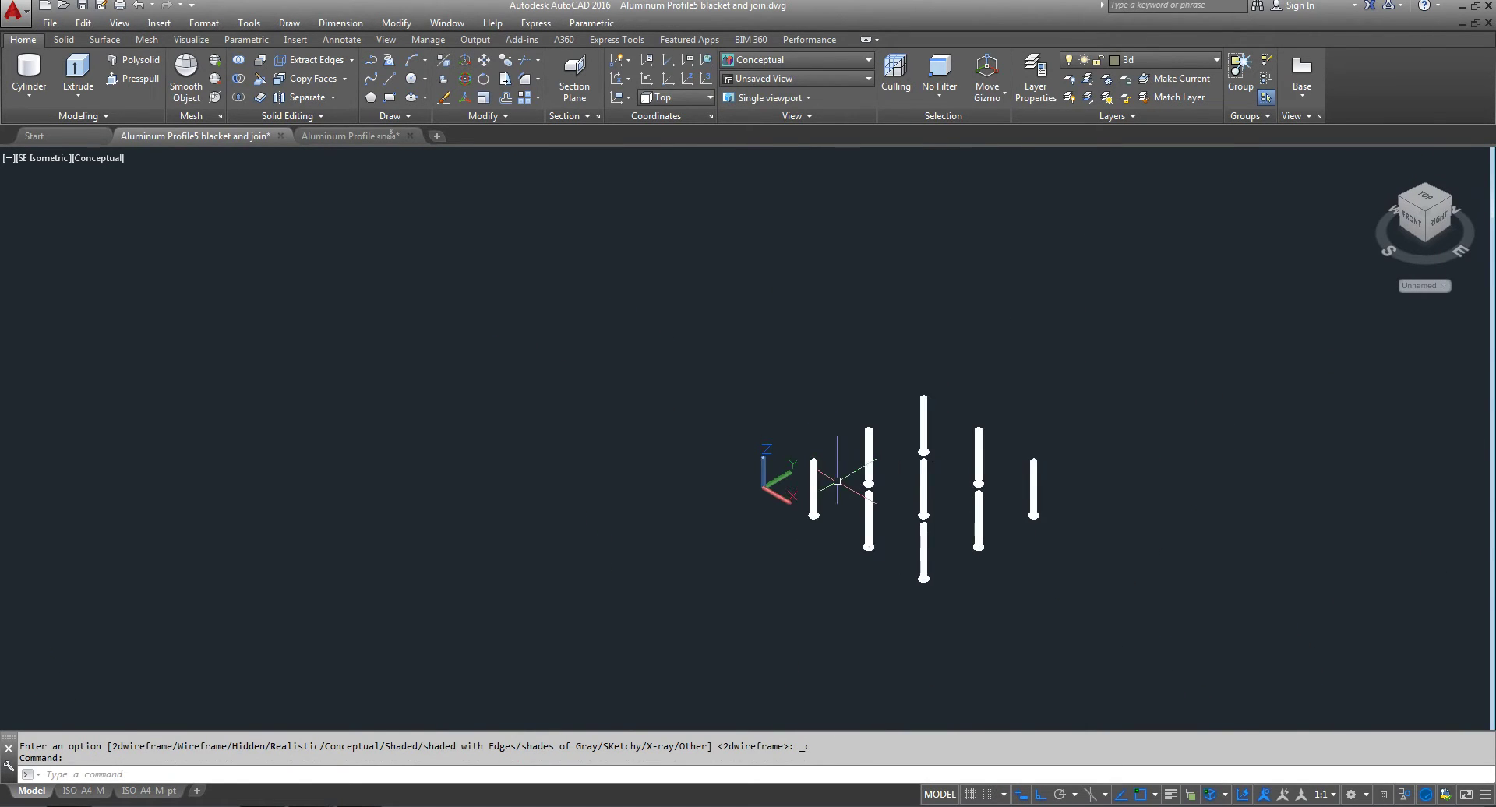
pyautogui.click(1404, 794)
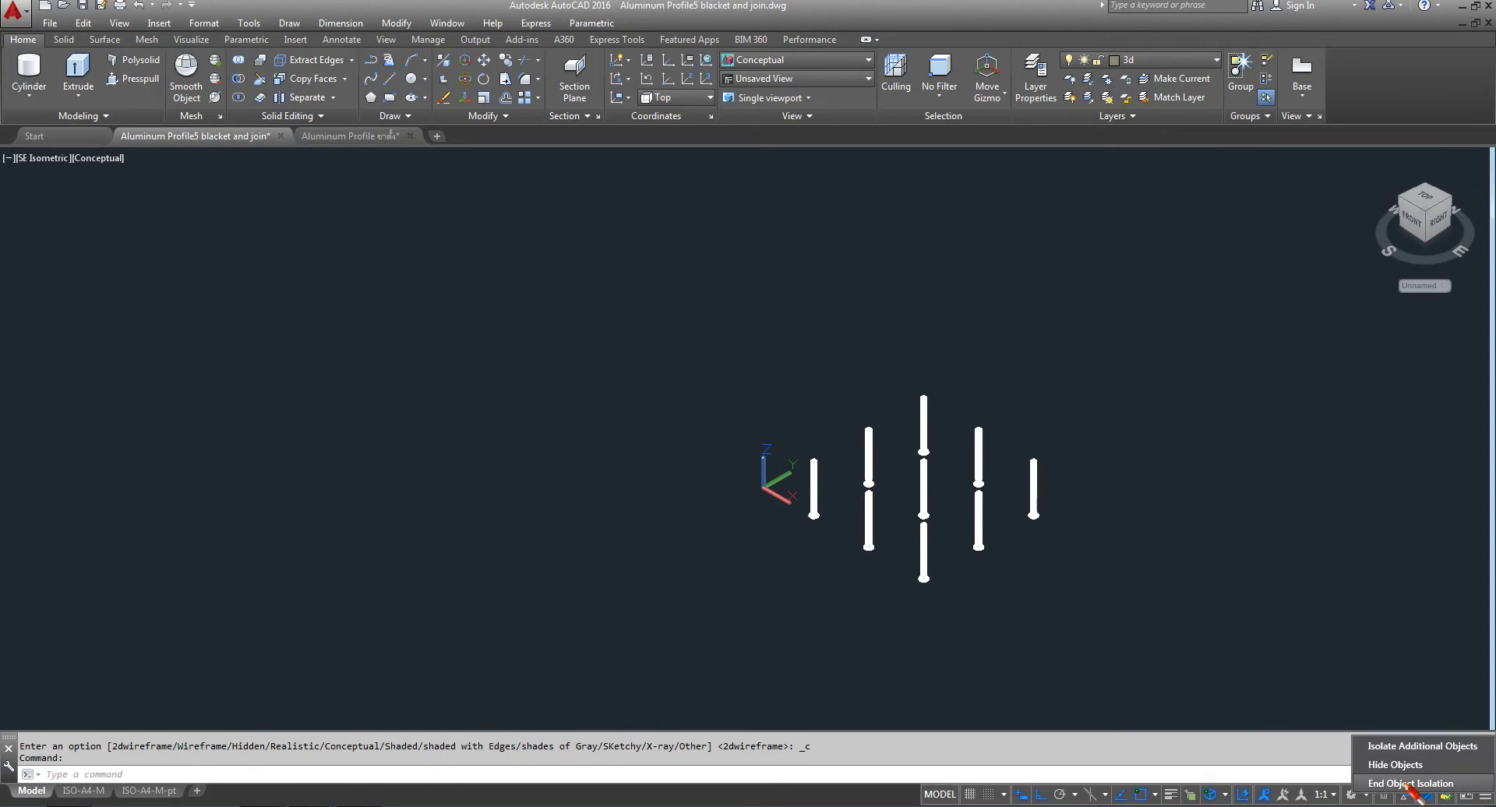
pyautogui.click(1402, 785)
# - Copy the flat aluminium profile to an empty area away from the original profiles
pyautogui.scroll(5, 778, 508)
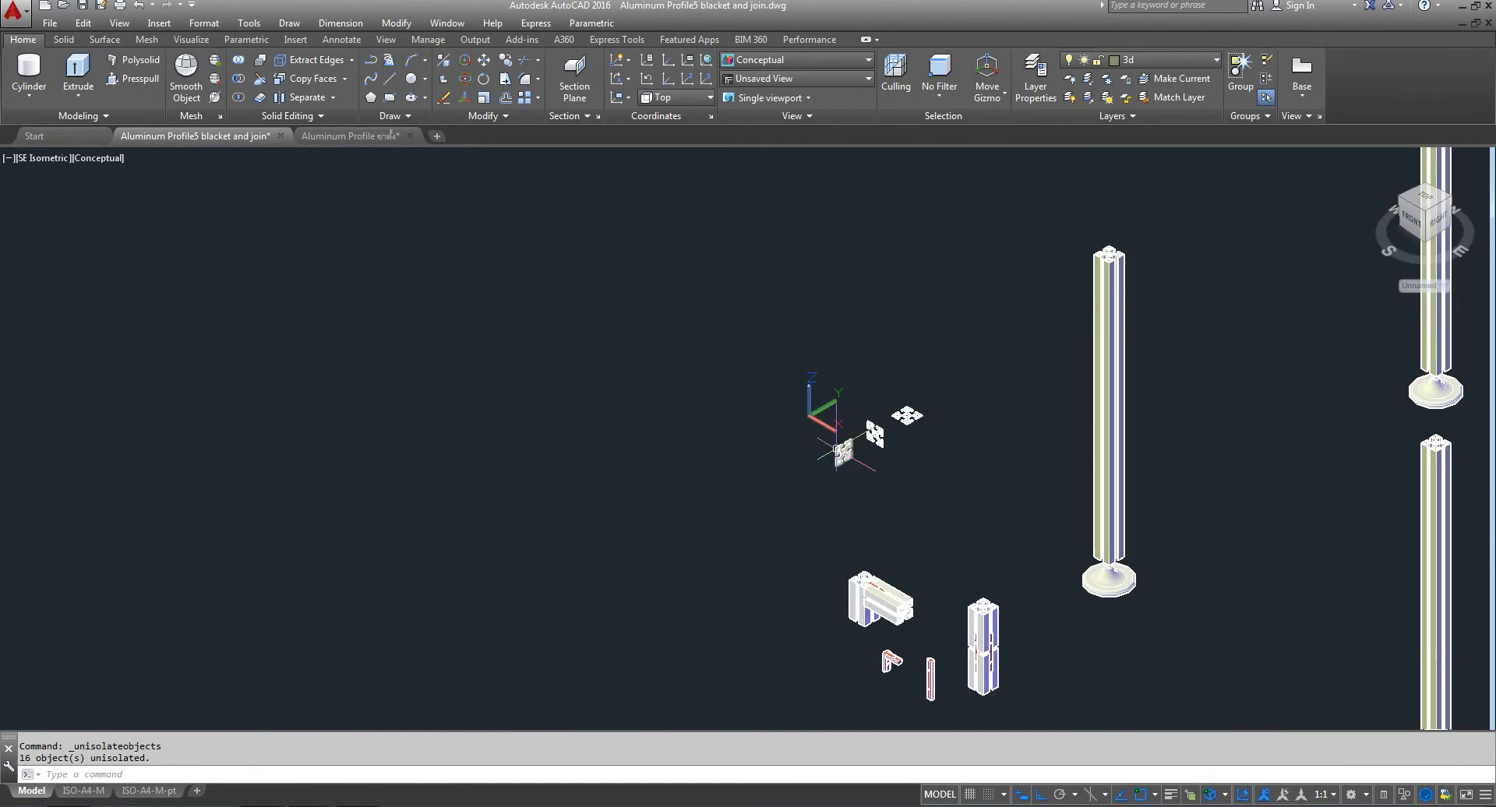
pyautogui.scroll(5, 786, 502)
pyautogui.scroll(3, 803, 498)
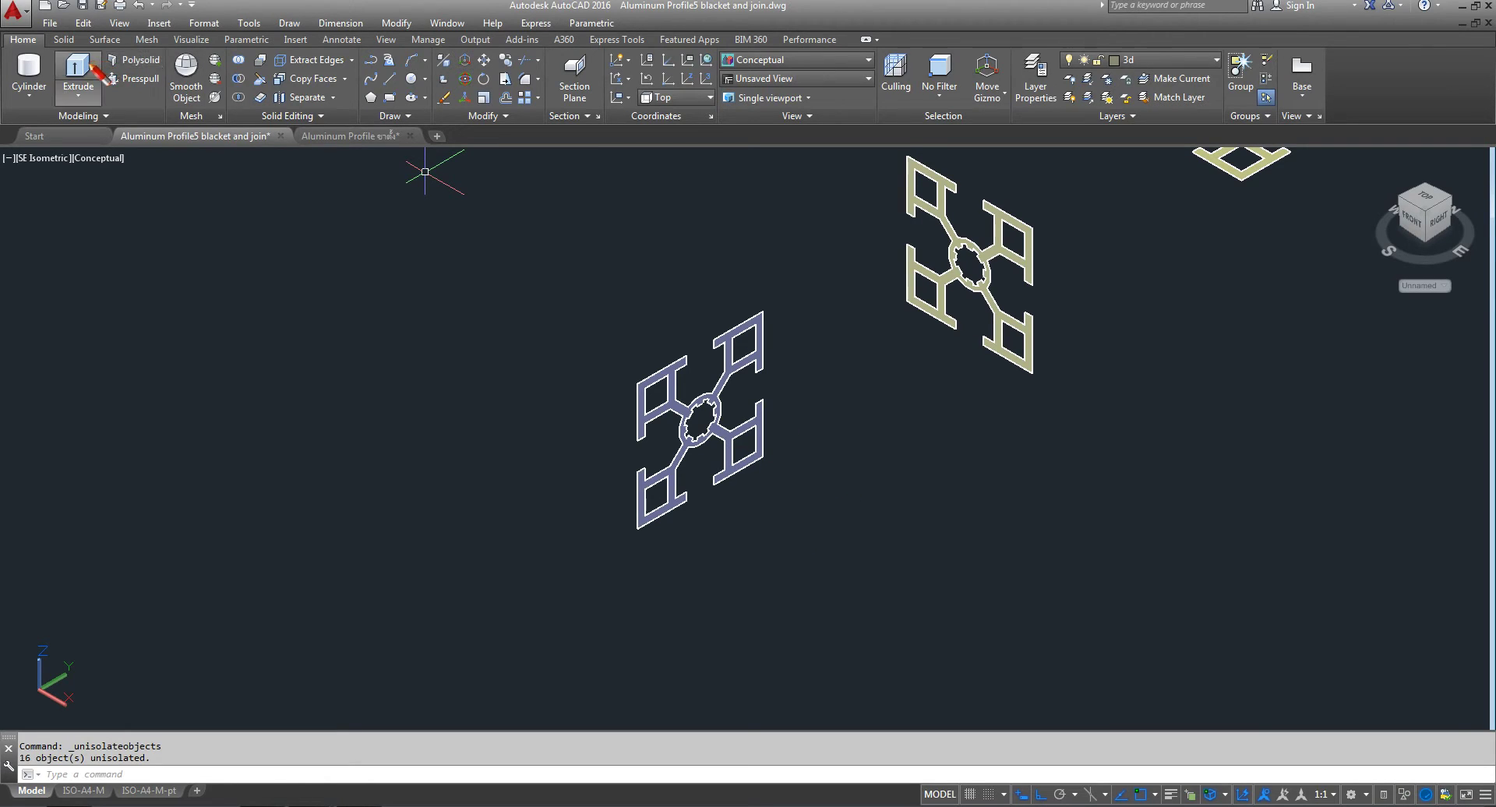
pyautogui.click(506, 60)
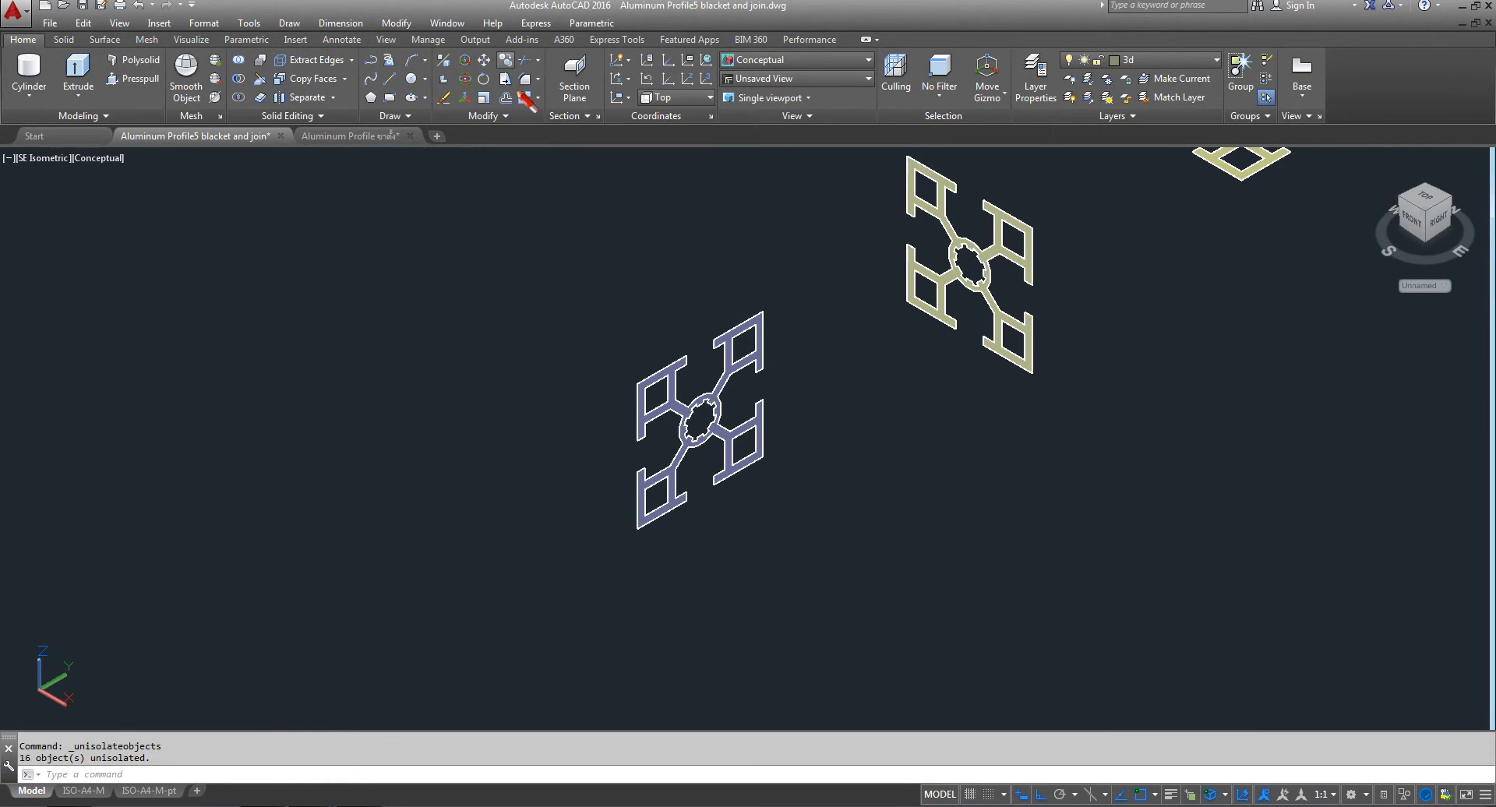
pyautogui.click(733, 427)
pyautogui.press('Return')
pyautogui.click(849, 377)
pyautogui.moveTo(998, 464); pyautogui.dragTo(664, 327, button='middle')
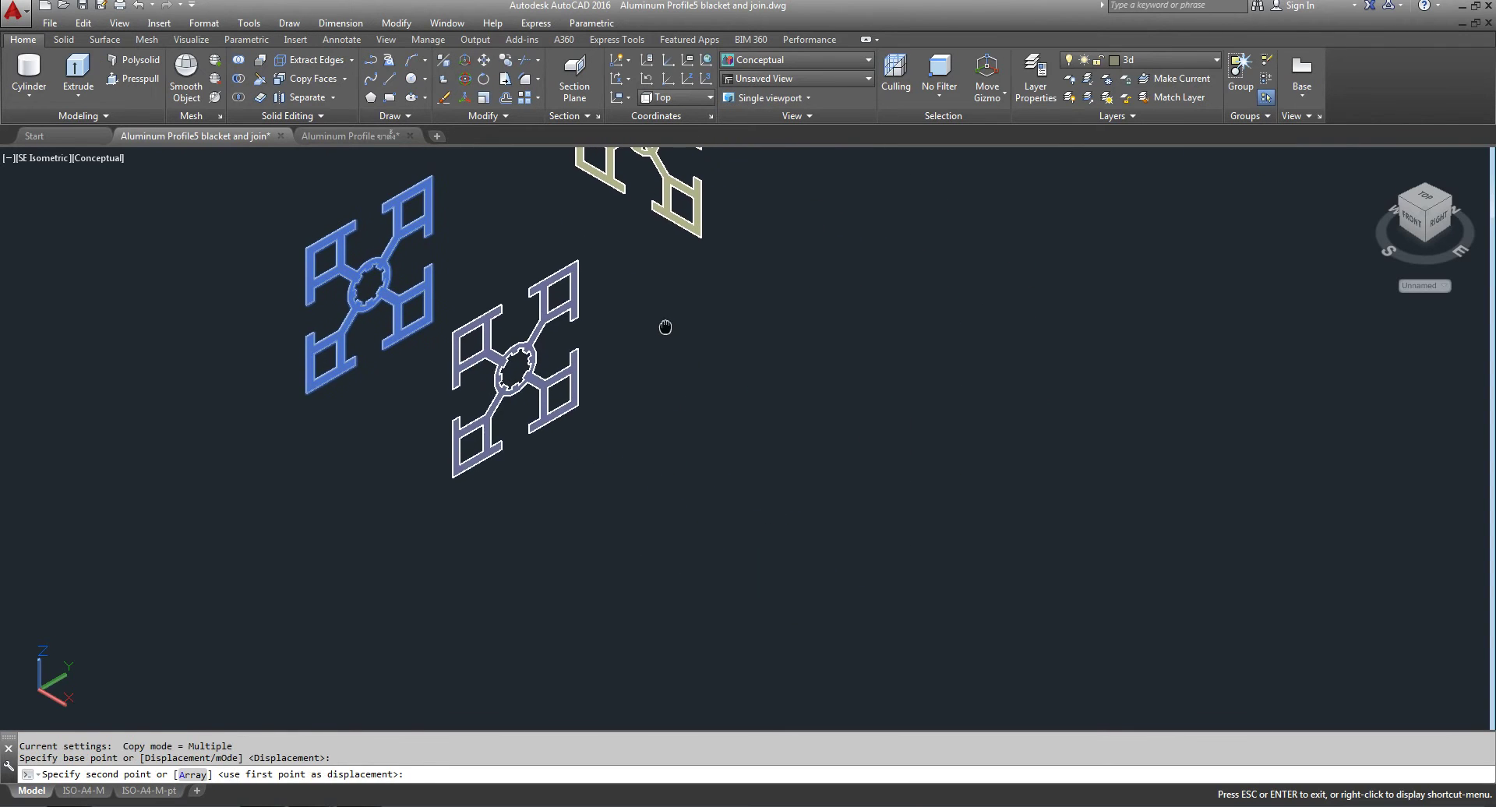
pyautogui.moveTo(1089, 484); pyautogui.dragTo(760, 290, button='middle')
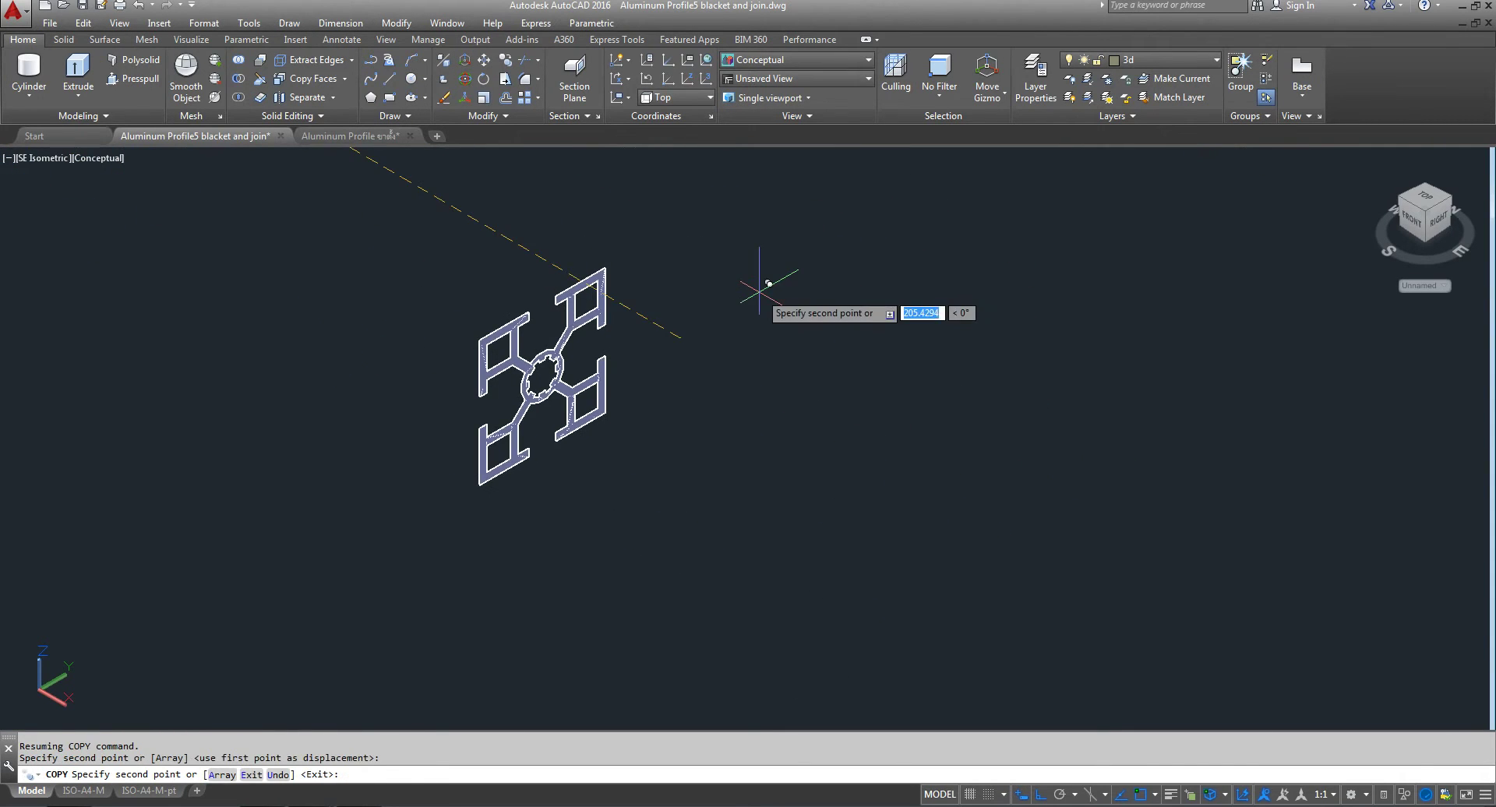
pyautogui.click(759, 290)
pyautogui.press('Return')
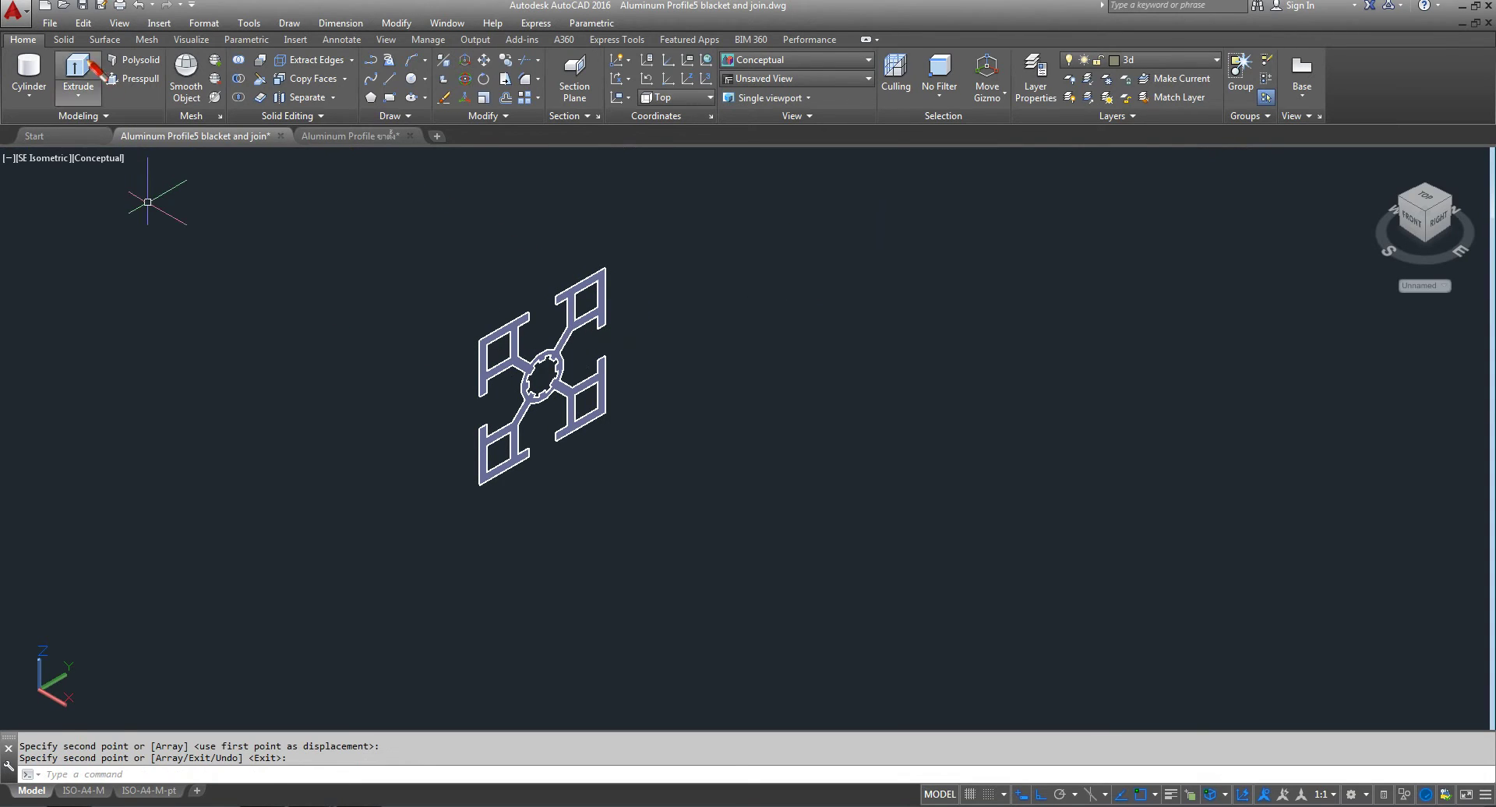
pyautogui.click(93, 69)
pyautogui.click(576, 323)
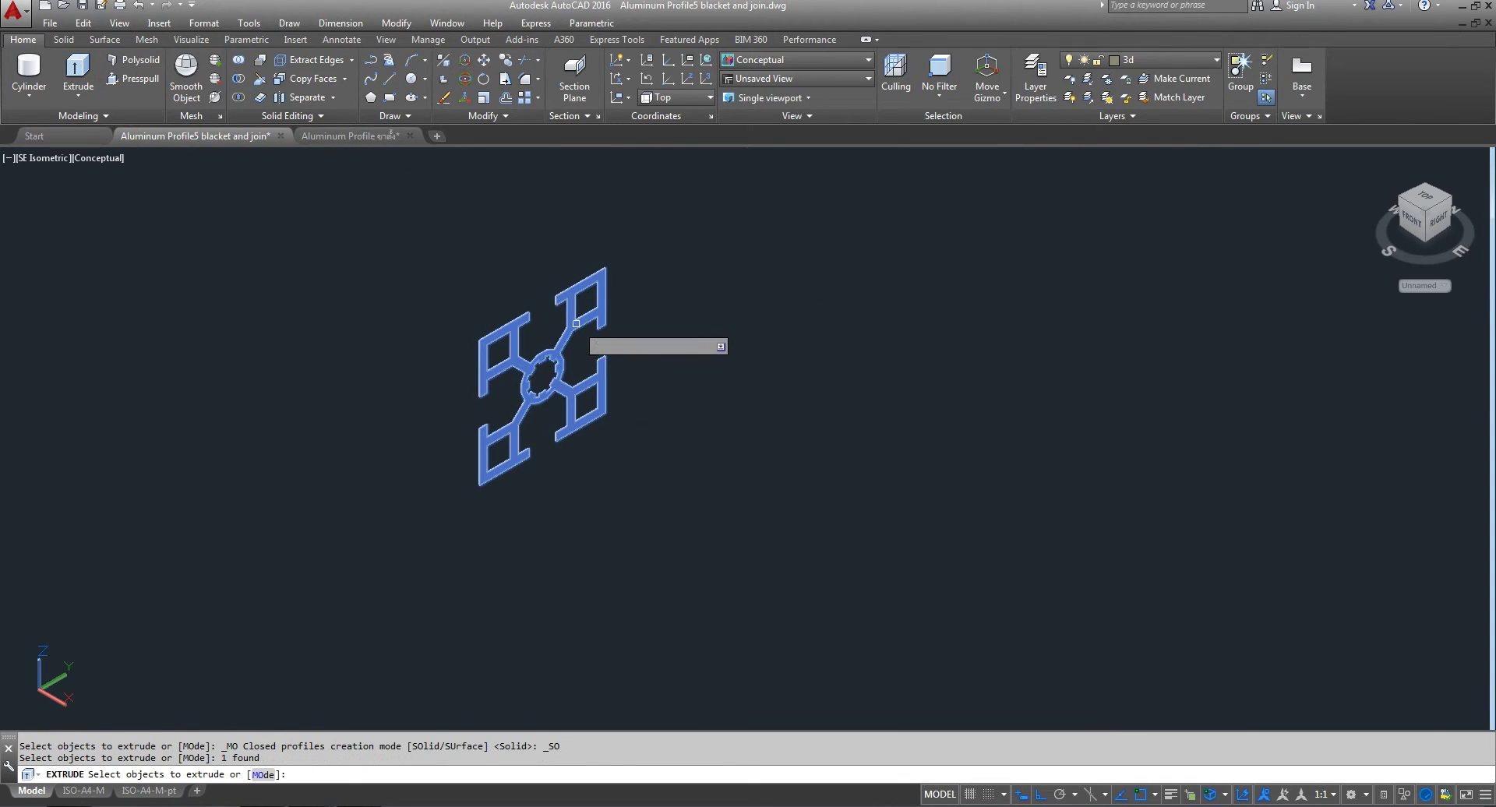
pyautogui.rightClick(659, 284)
pyautogui.click(697, 295)
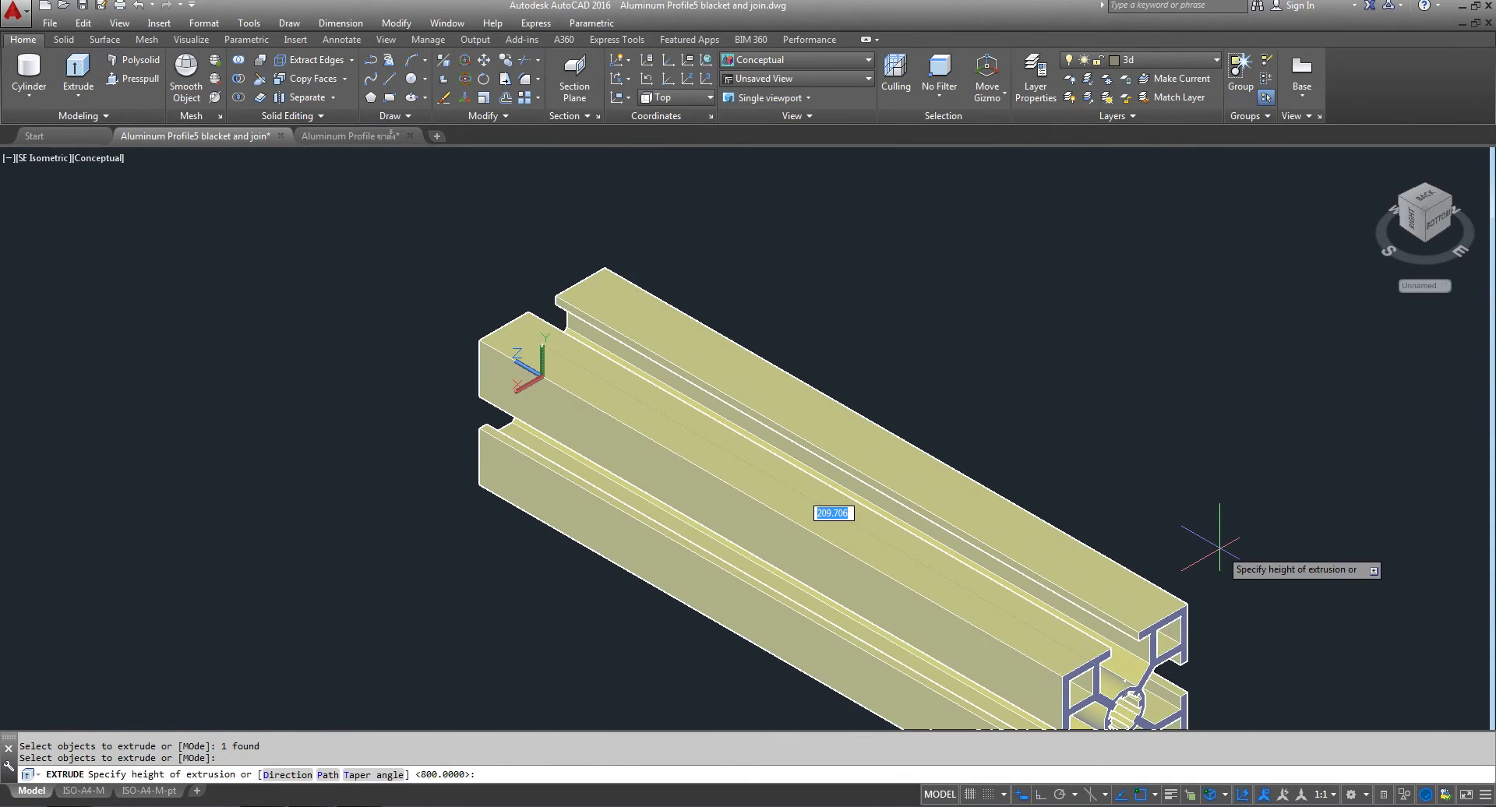
pyautogui.scroll(-5, 728, 374)
pyautogui.scroll(-3, 639, 463)
pyautogui.scroll(-3, 670, 457)
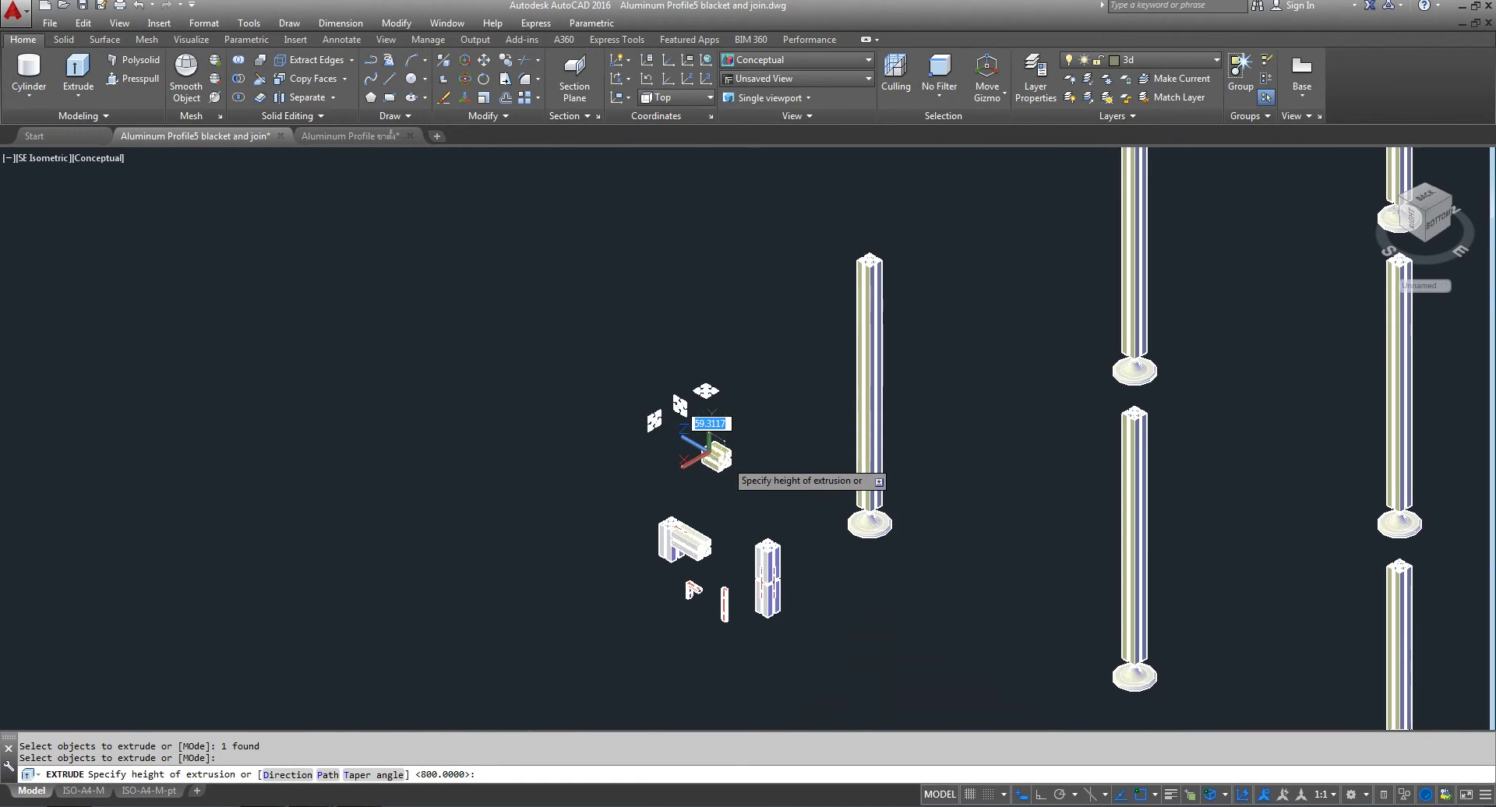
pyautogui.scroll(-2, 717, 458)
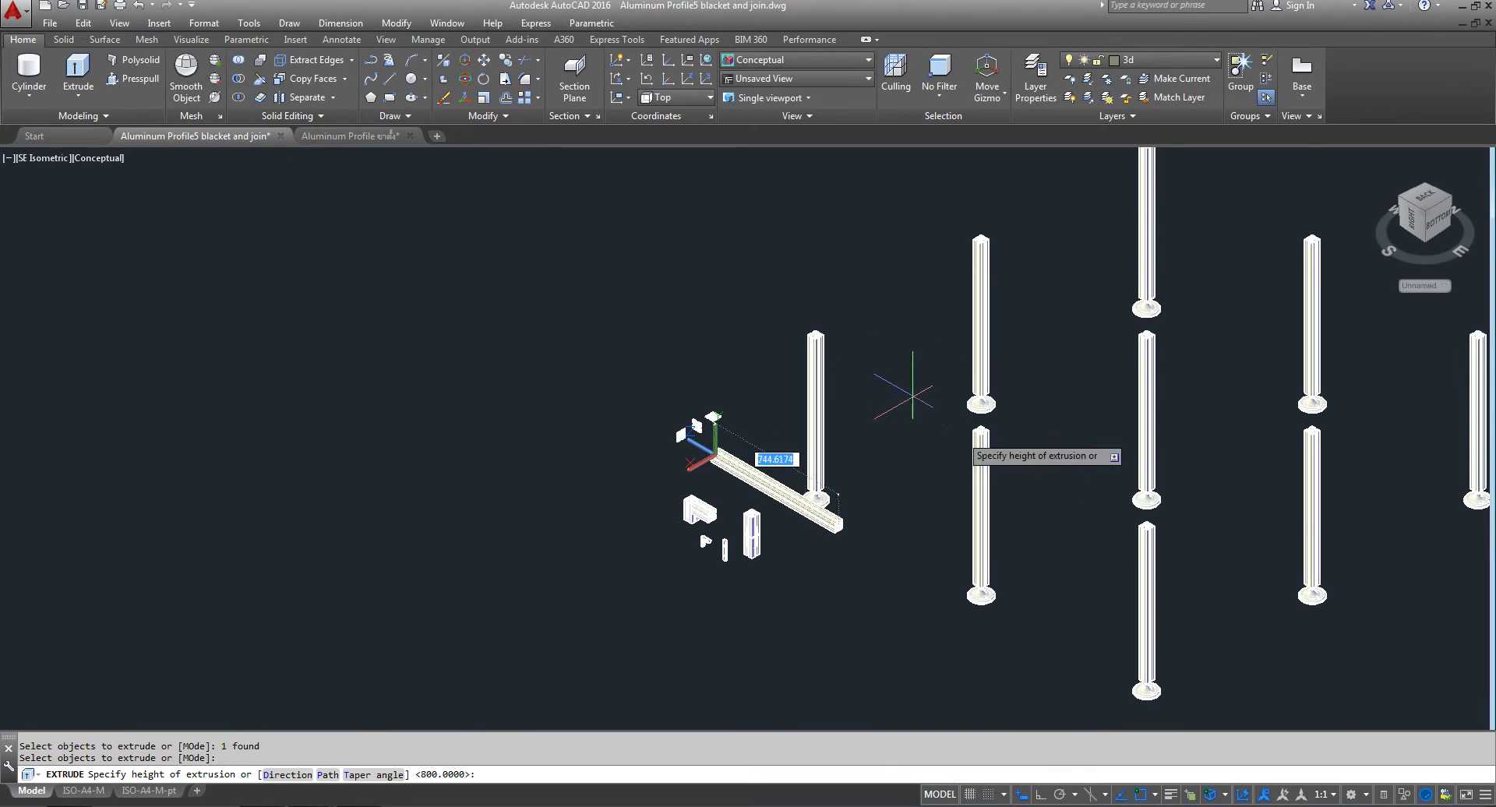
pyautogui.scroll(3, 686, 436)
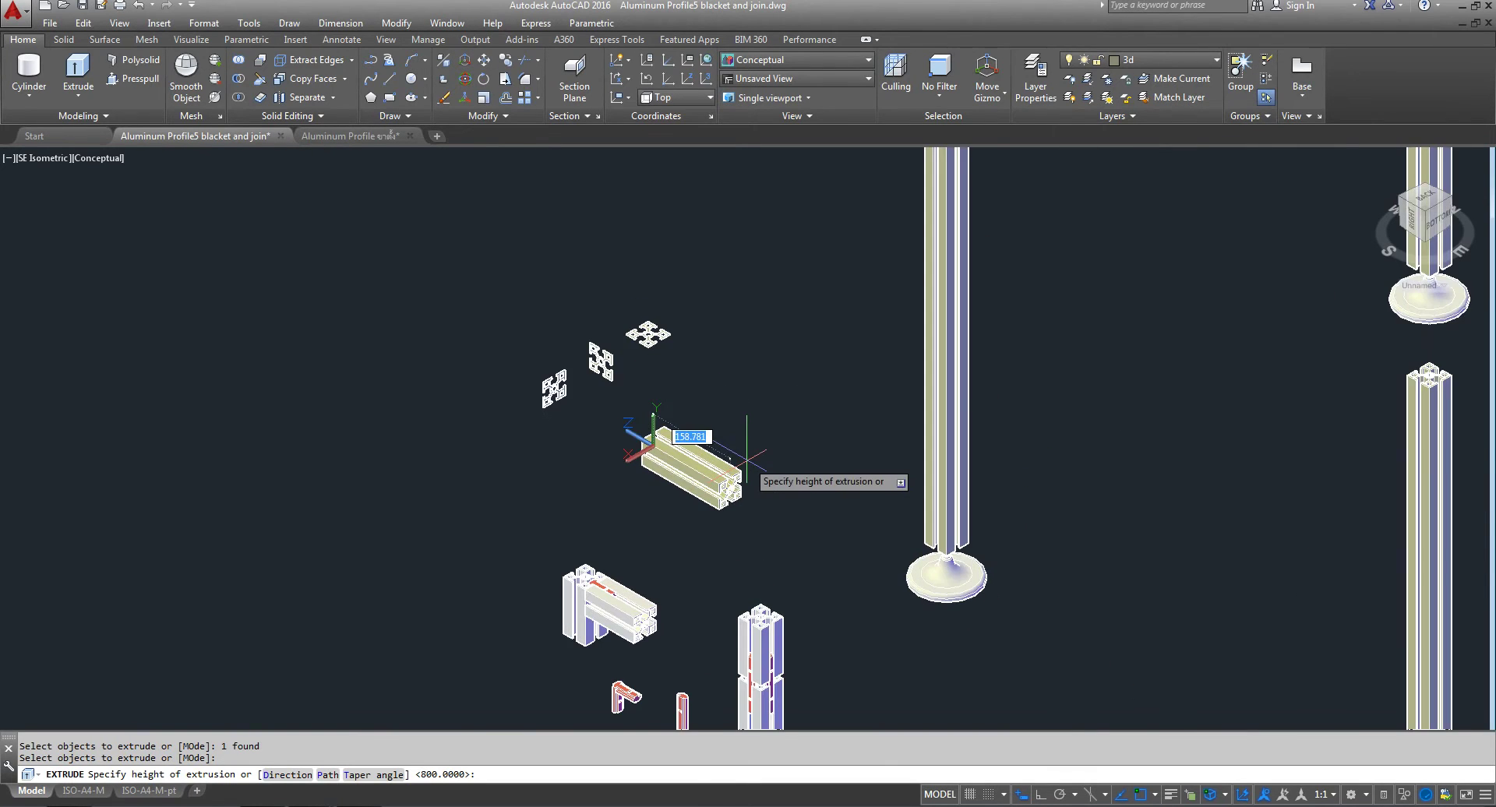
pyautogui.scroll(-2, 833, 350)
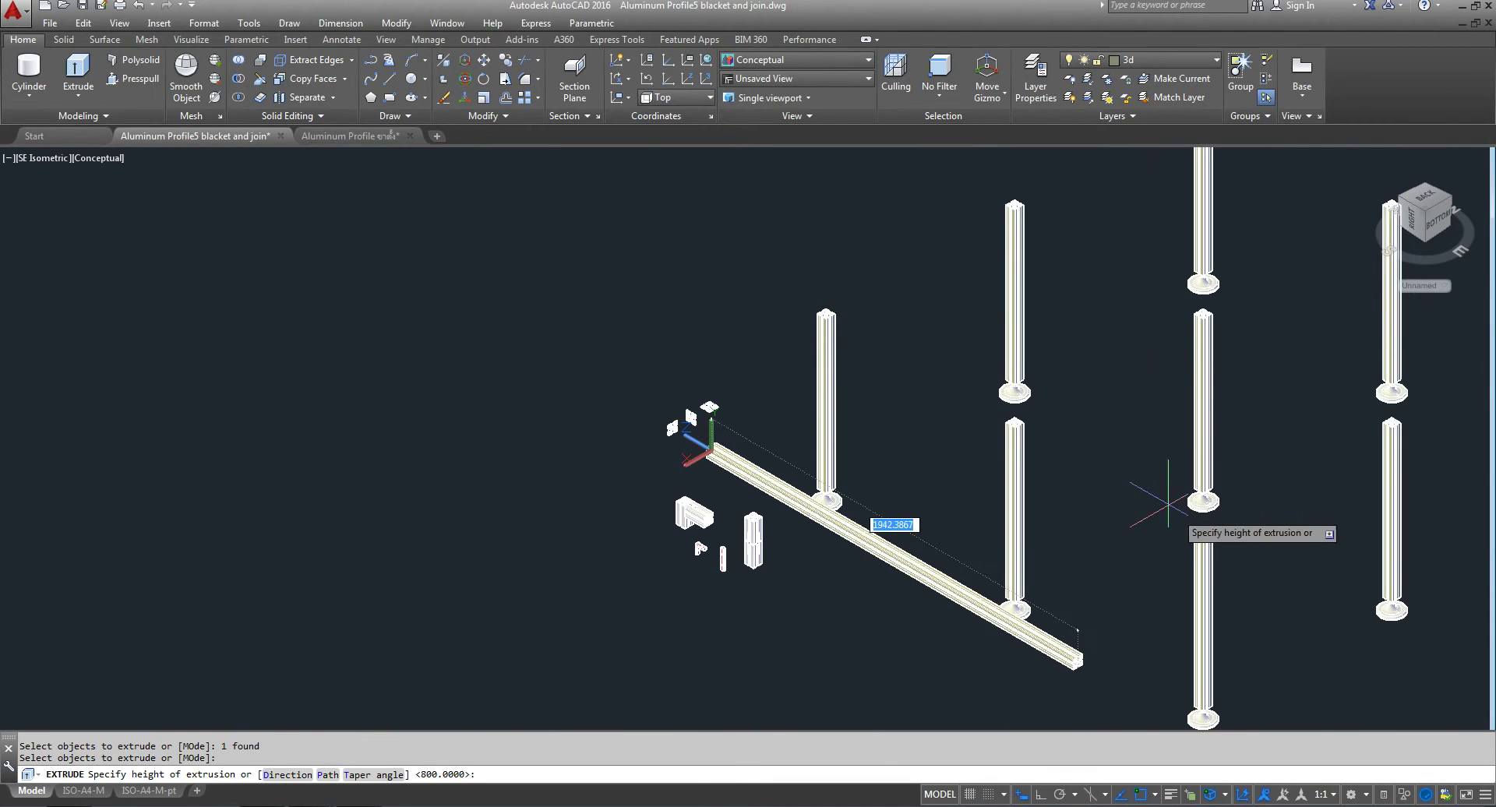
pyautogui.scroll(5, 767, 446)
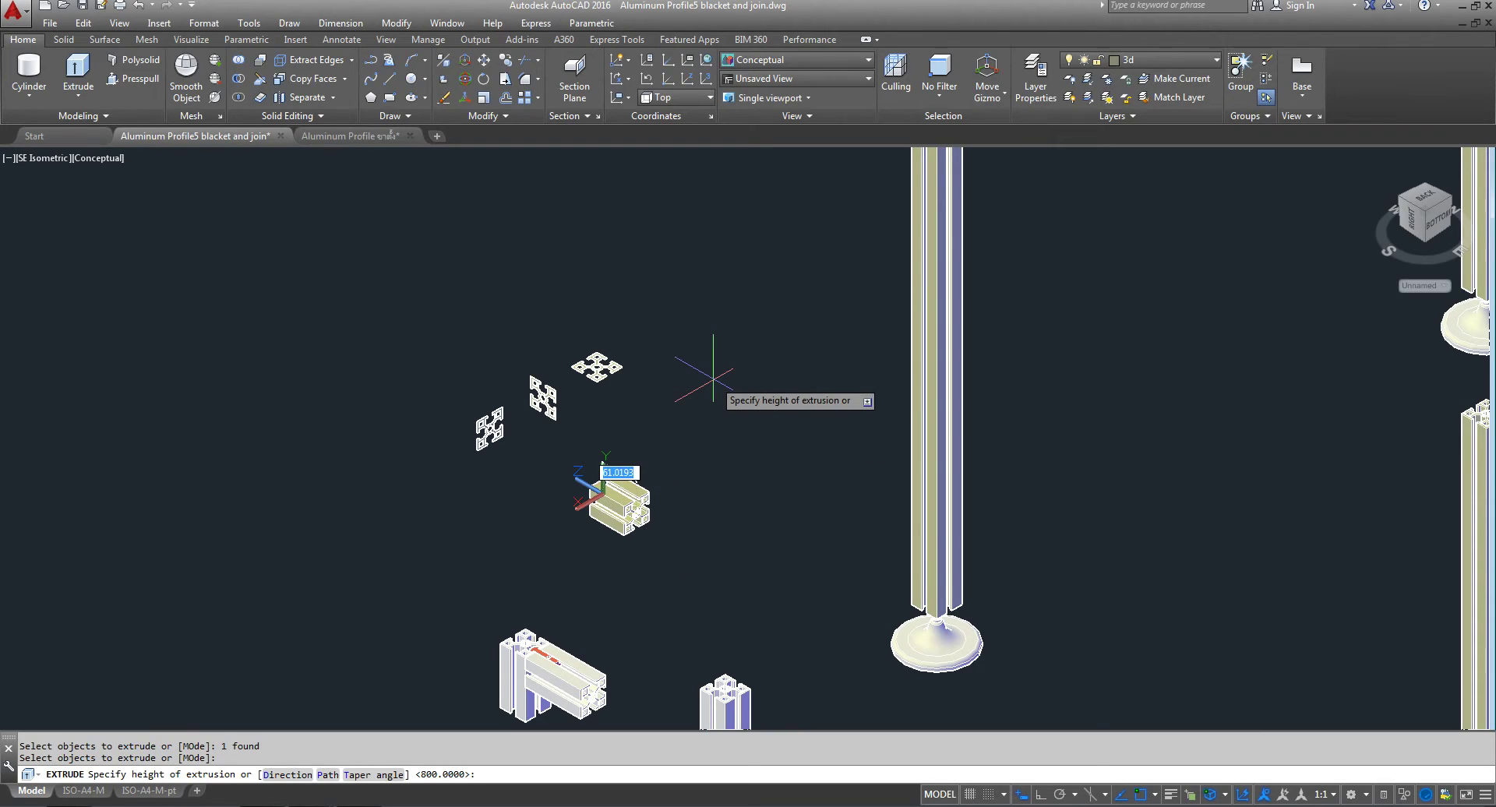
pyautogui.press('Escape')
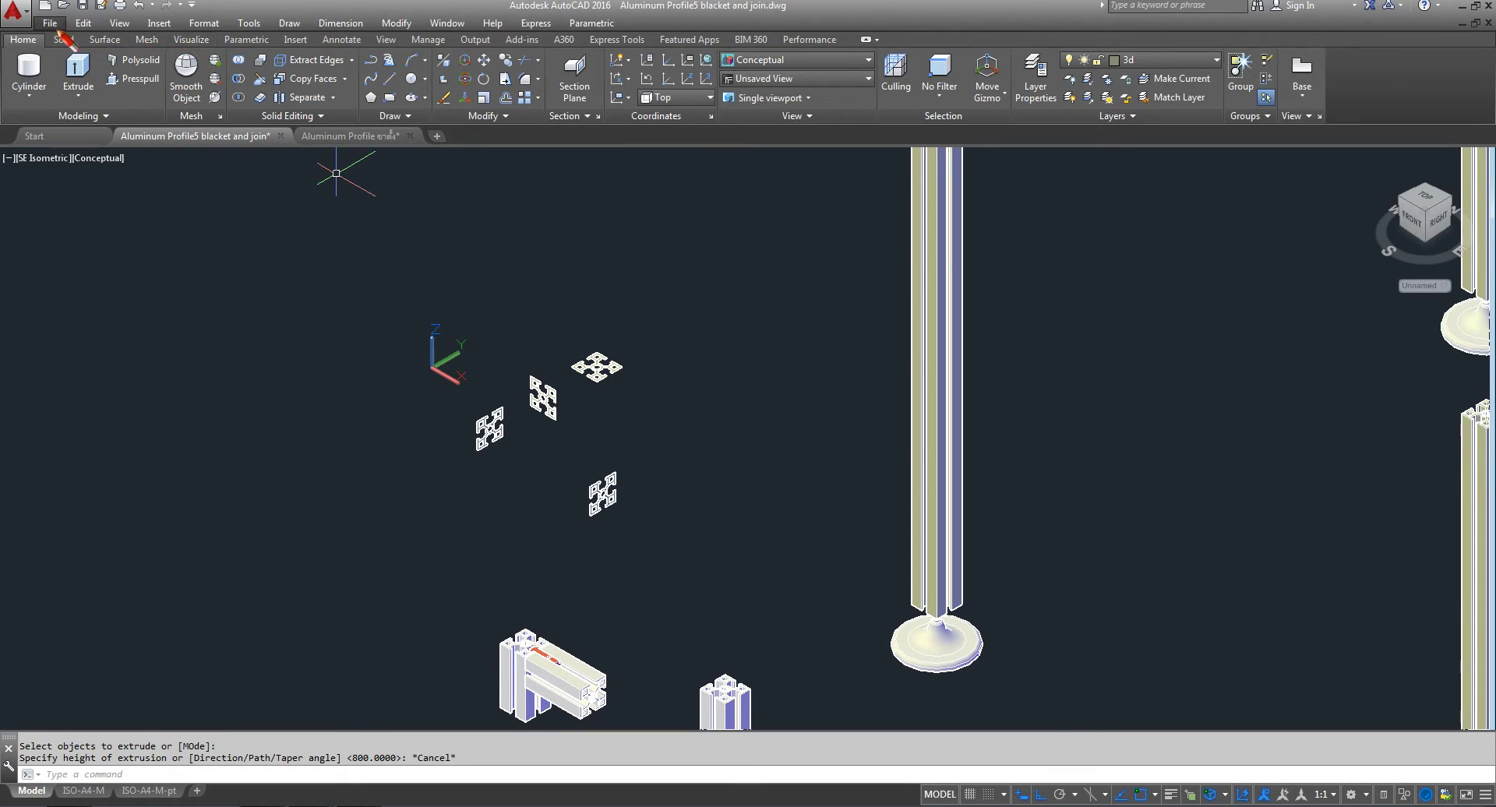
pyautogui.click(385, 40)
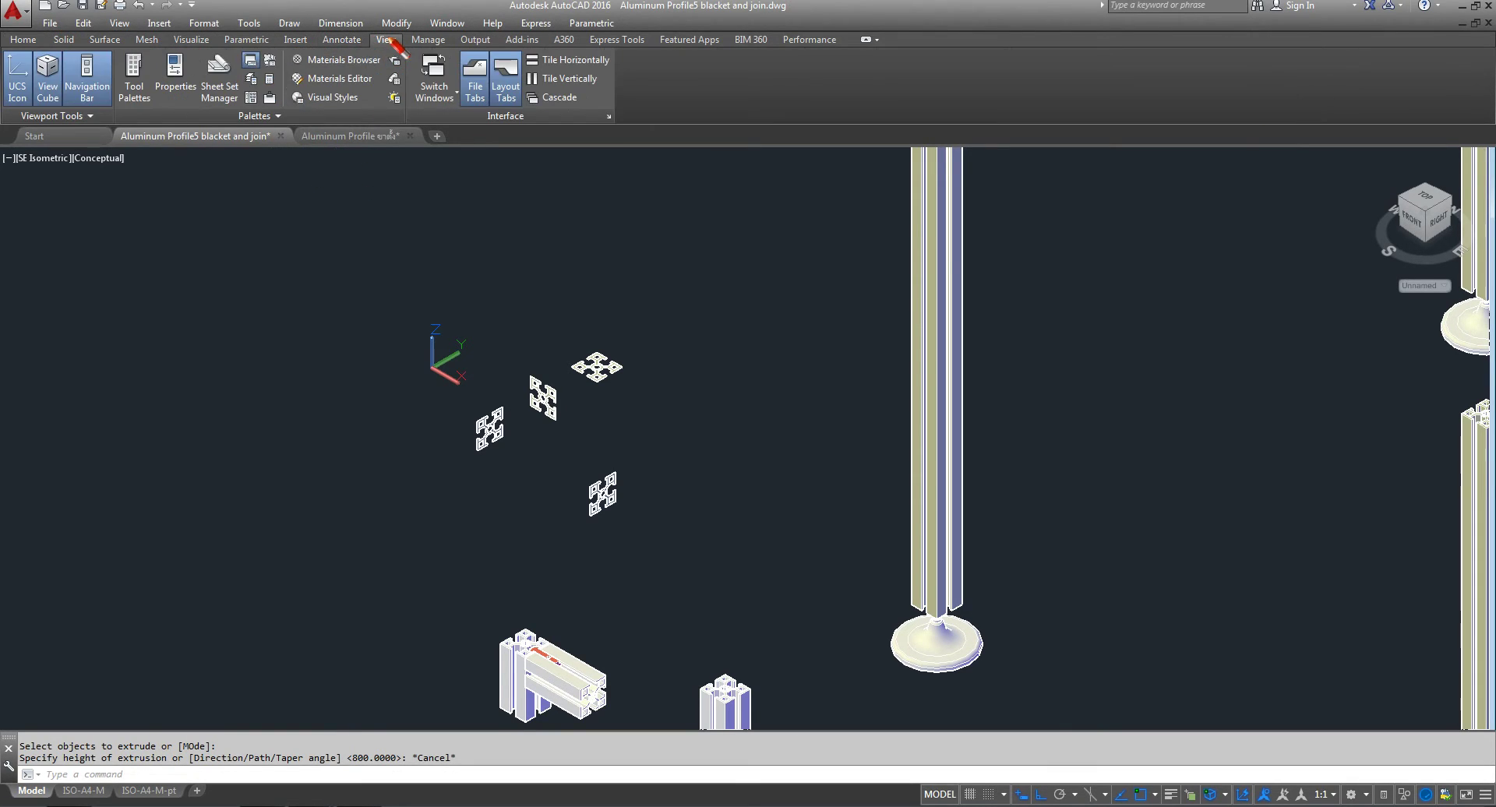
pyautogui.click(270, 79)
pyautogui.write('2000')
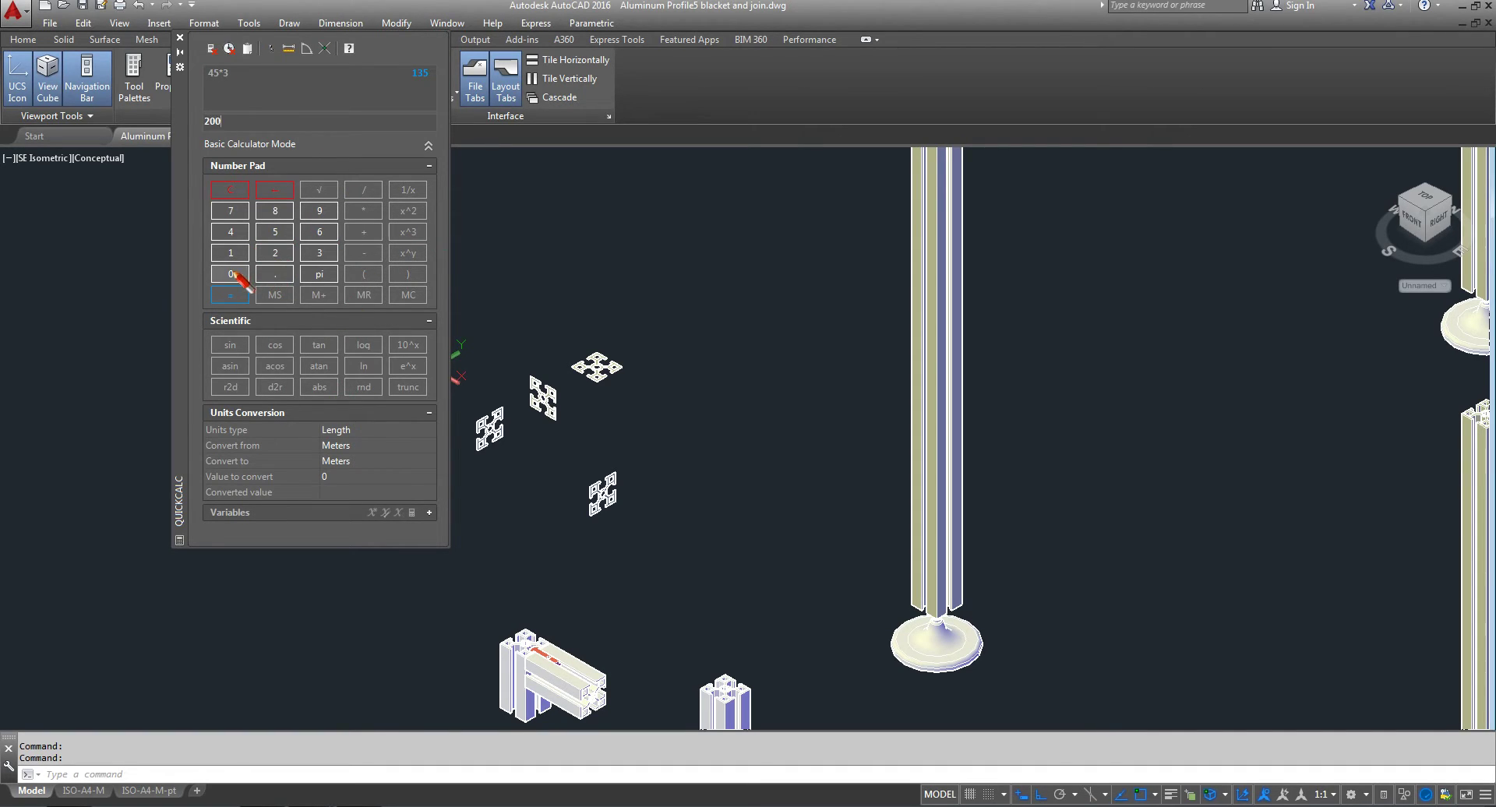
pyautogui.click(363, 252)
pyautogui.click(231, 253)
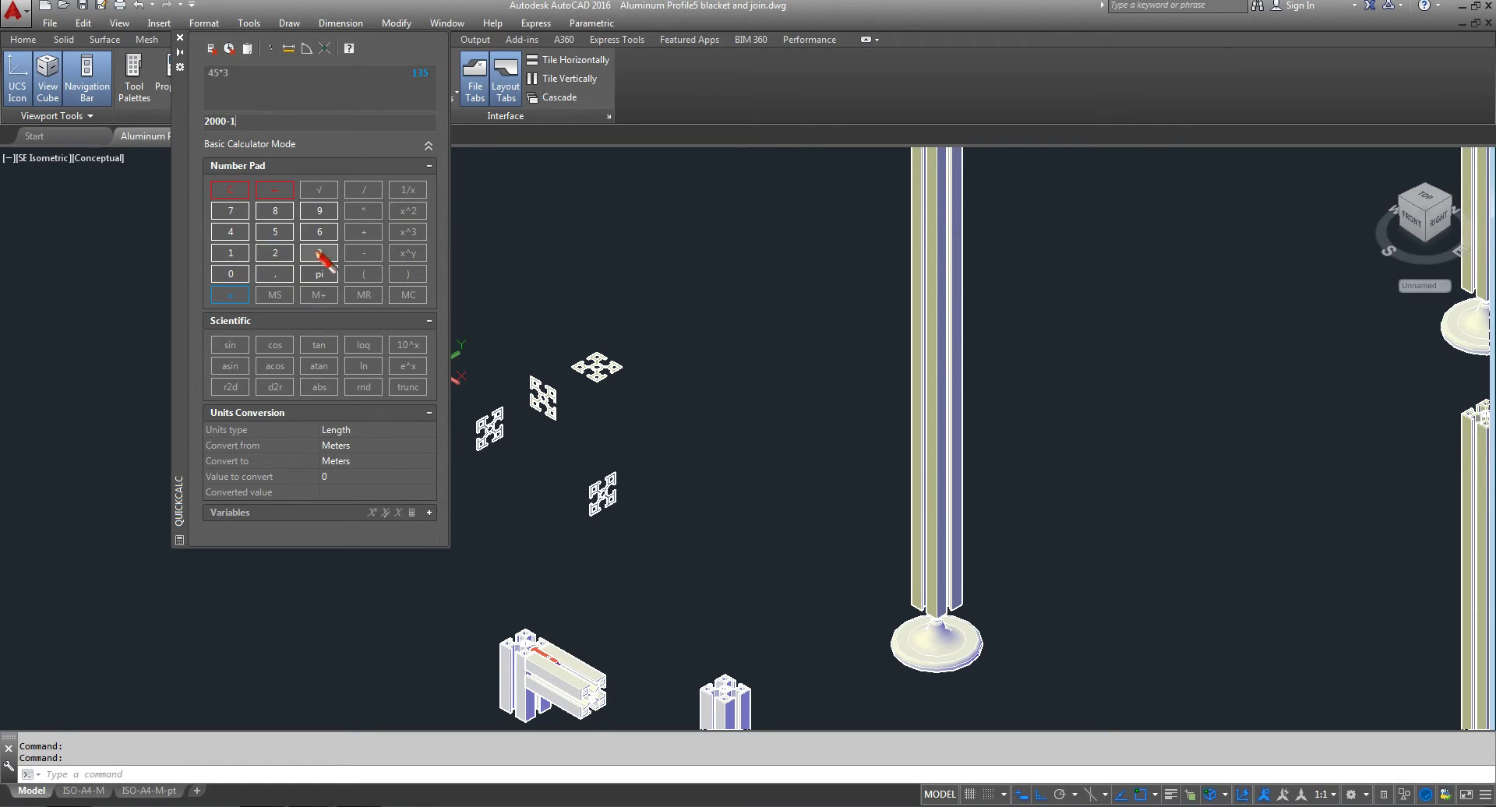
pyautogui.click(319, 253)
pyautogui.click(273, 233)
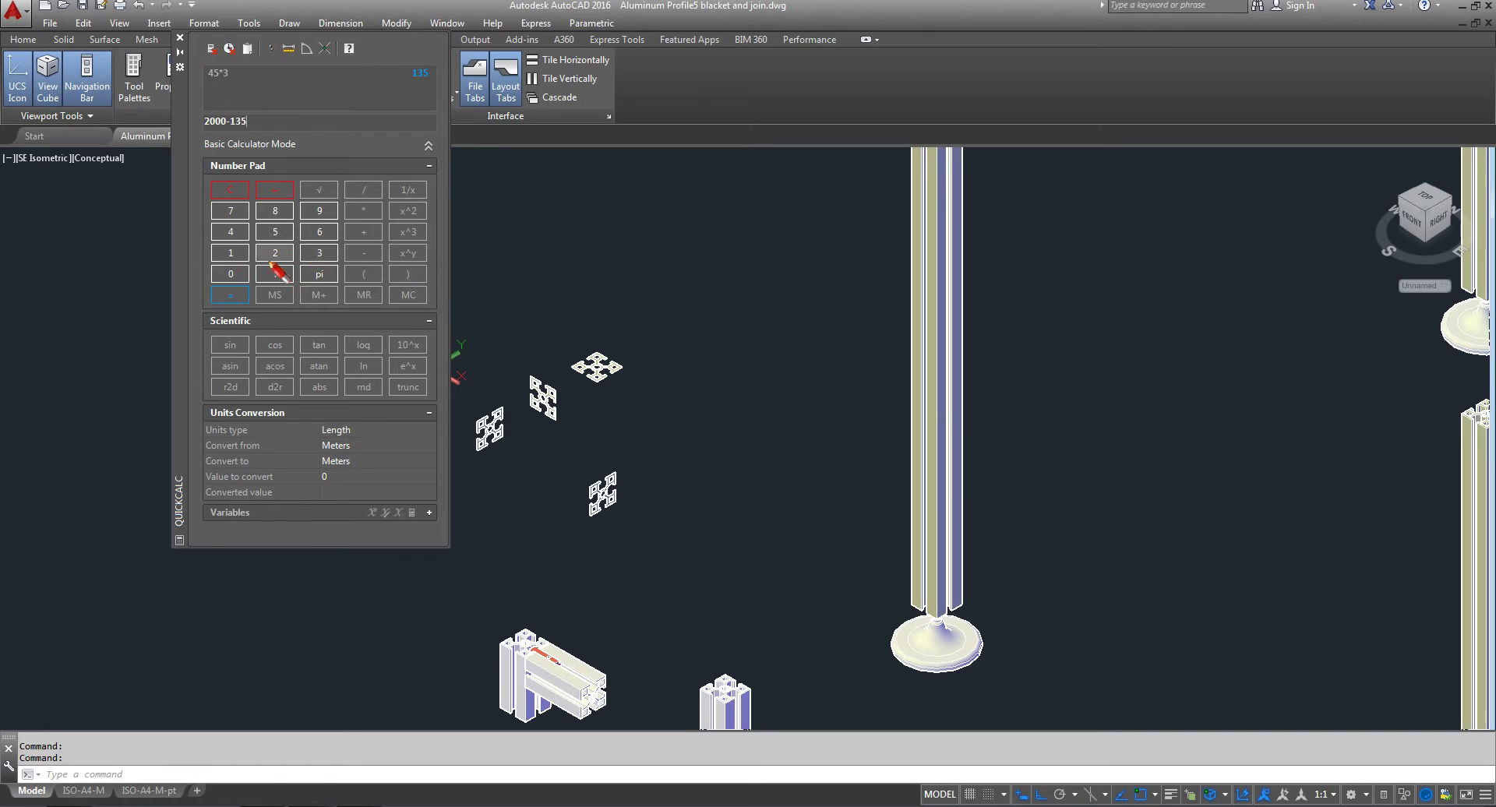
pyautogui.click(231, 296)
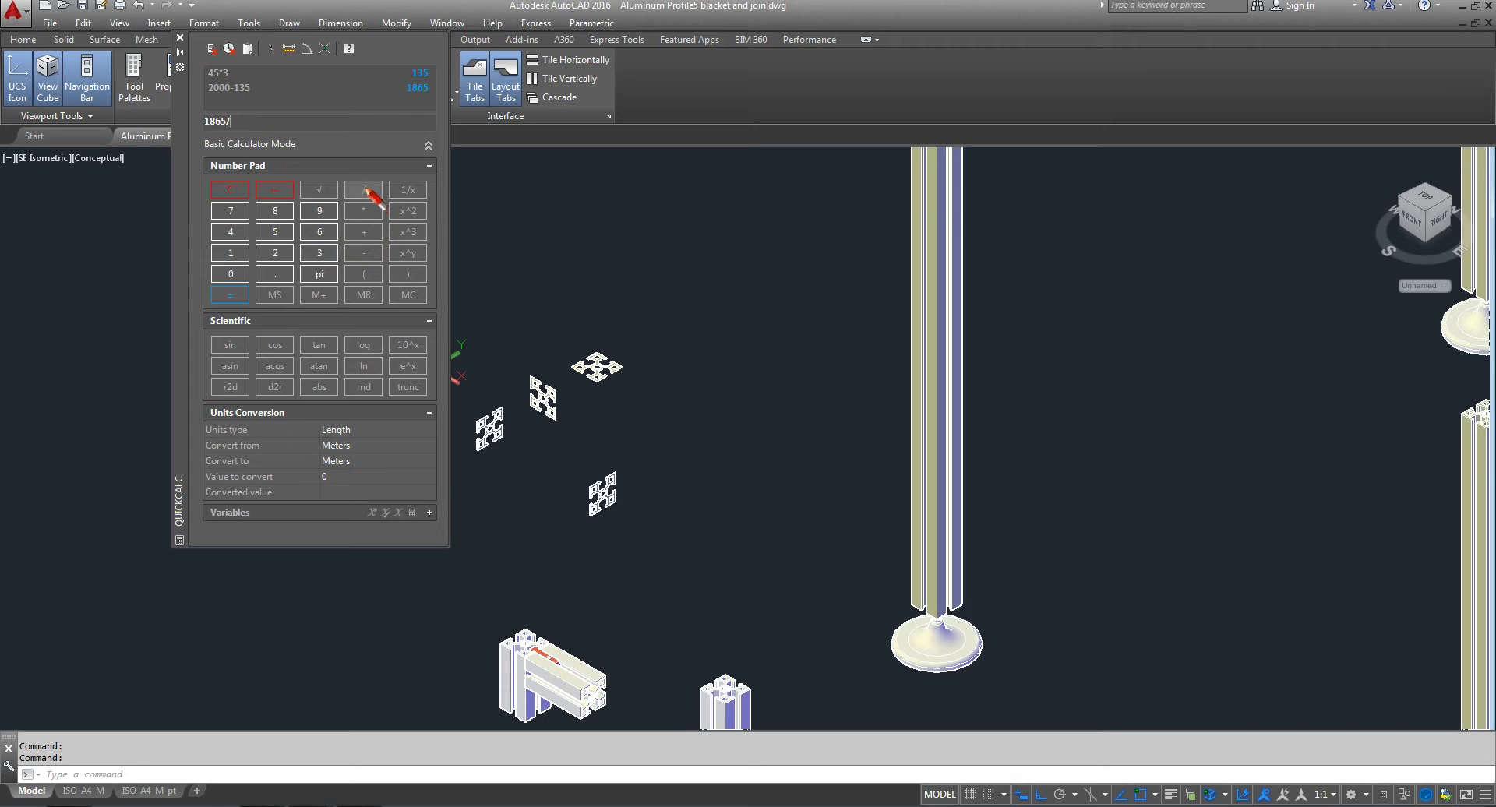
pyautogui.click(229, 295)
pyautogui.click(180, 37)
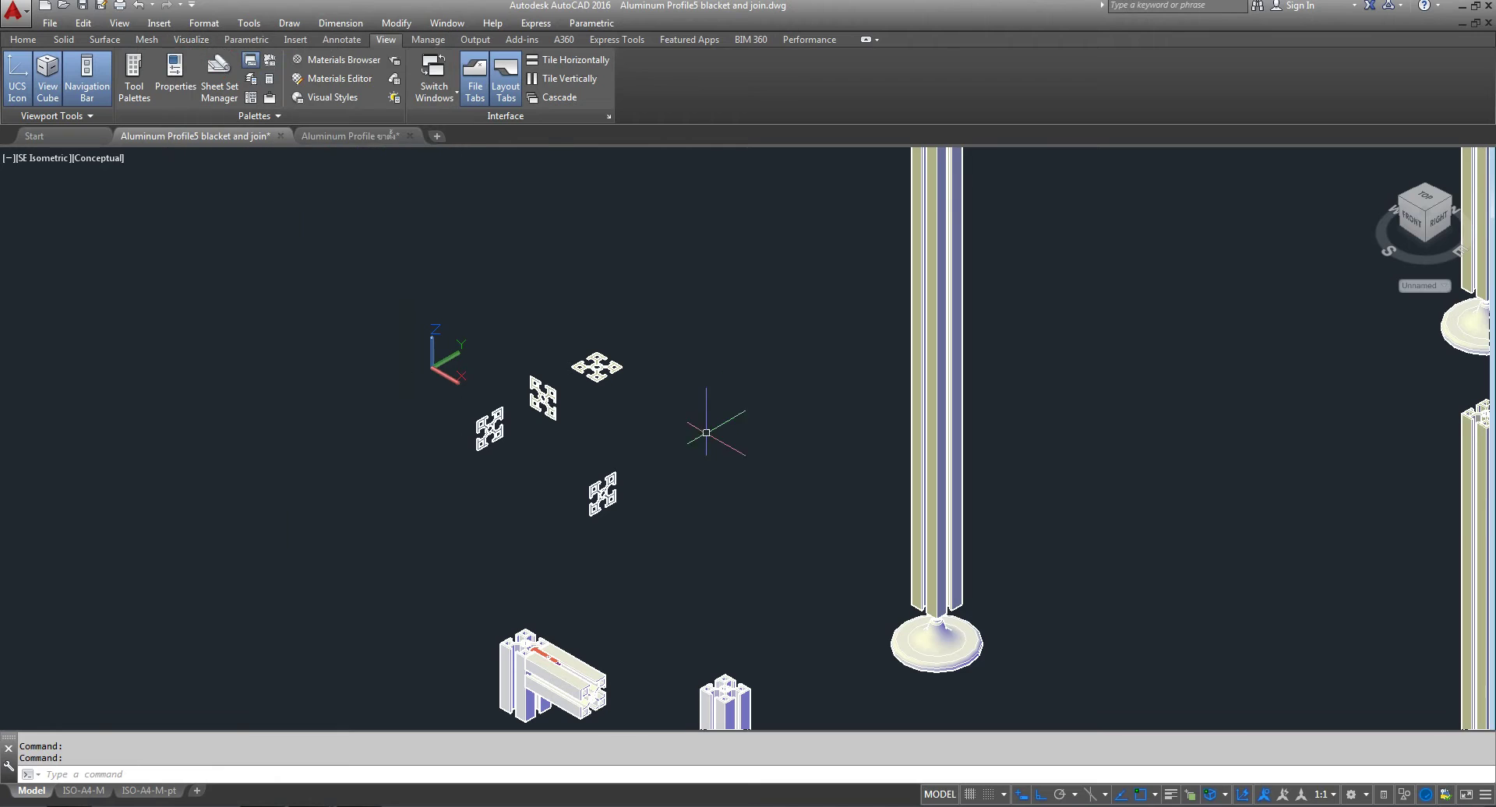
pyautogui.click(23, 39)
# - Extrude the flat bracket profile to a height of 932.5 to form the beam
pyautogui.click(78, 74)
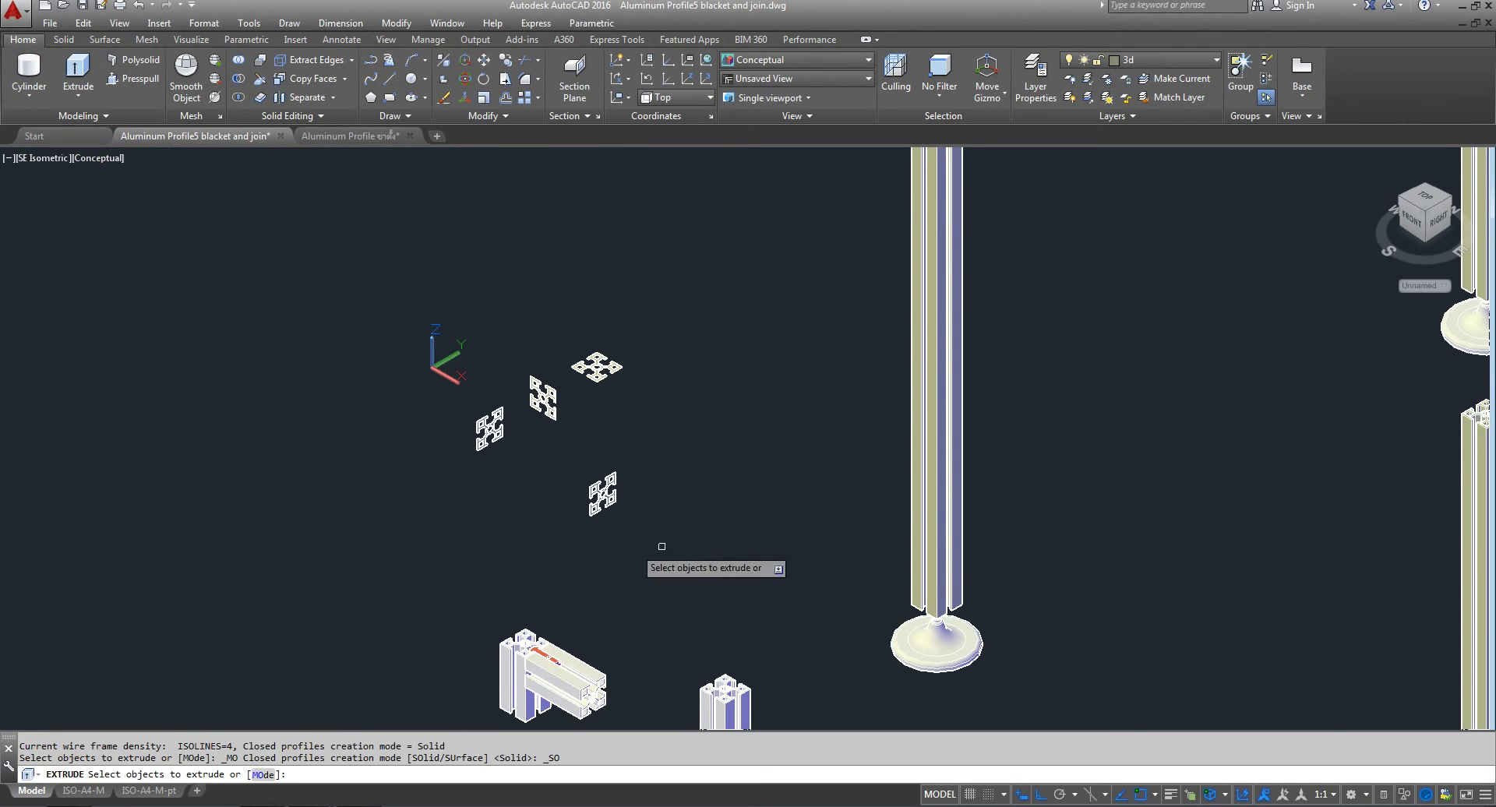
pyautogui.scroll(4, 604, 514)
pyautogui.click(604, 452)
pyautogui.click(689, 328)
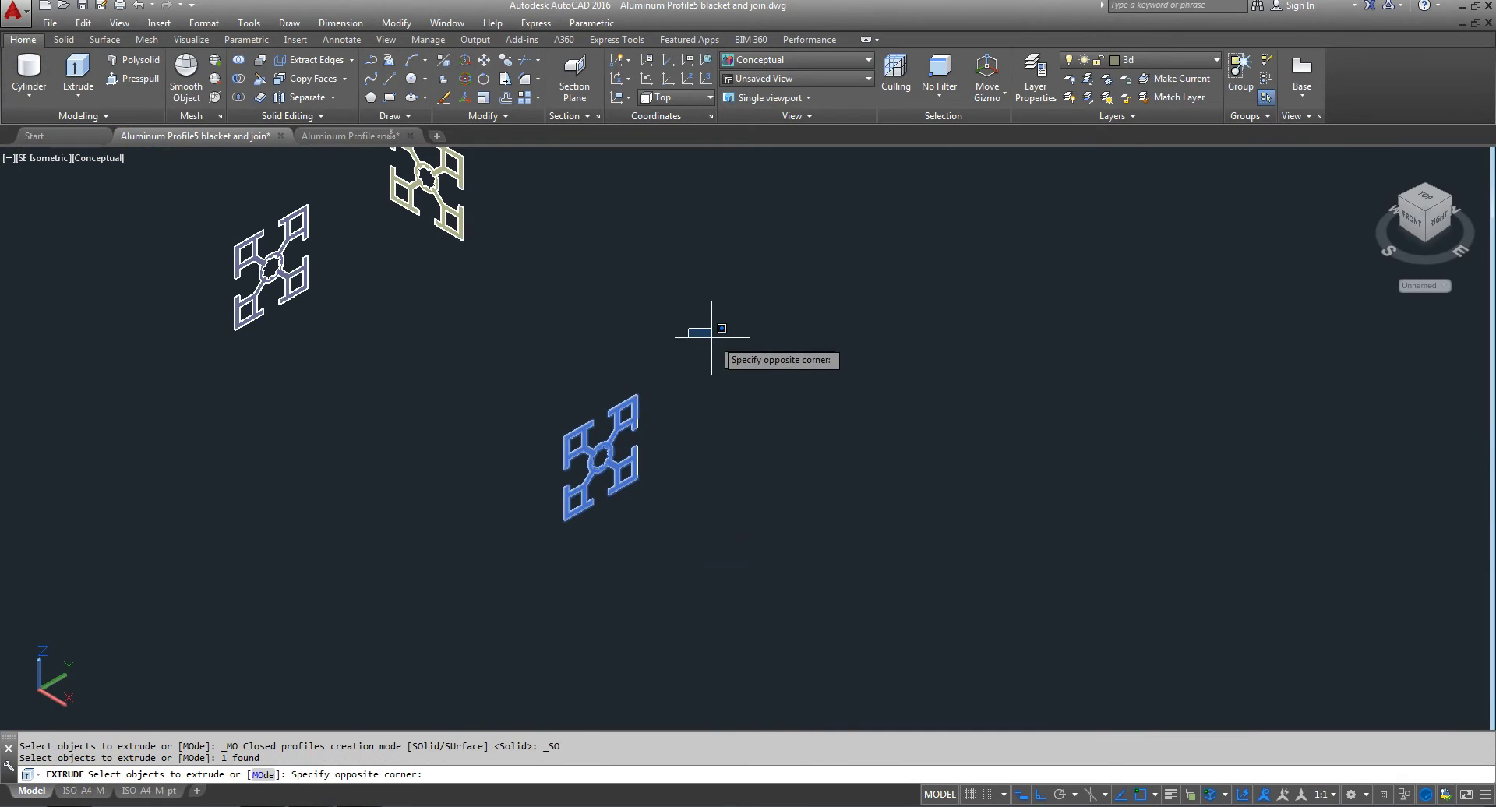
pyautogui.click(727, 347)
pyautogui.rightClick(703, 301)
pyautogui.click(725, 311)
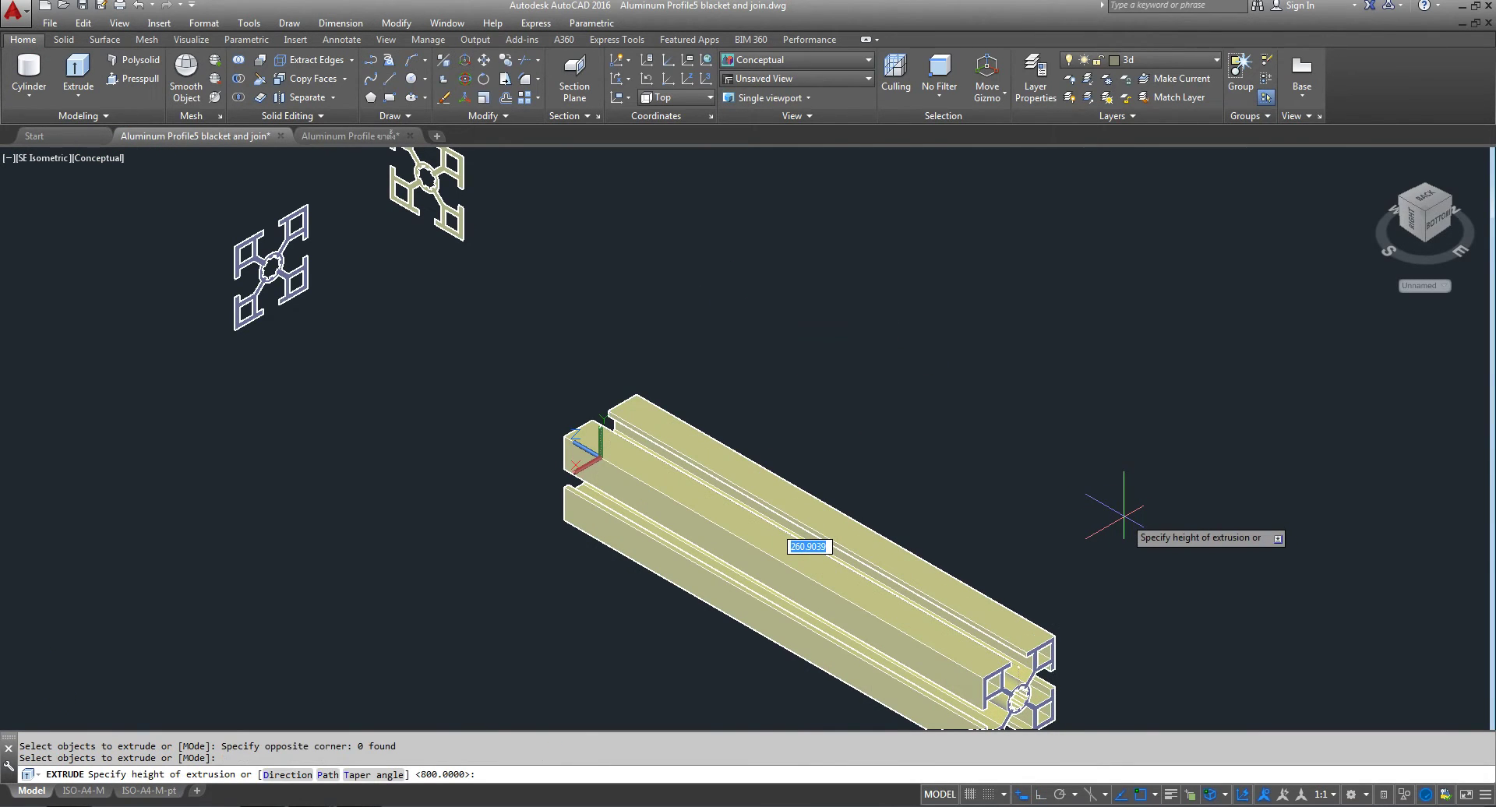
pyautogui.write('932.5')
pyautogui.press('Return')
pyautogui.scroll(-4, 818, 438)
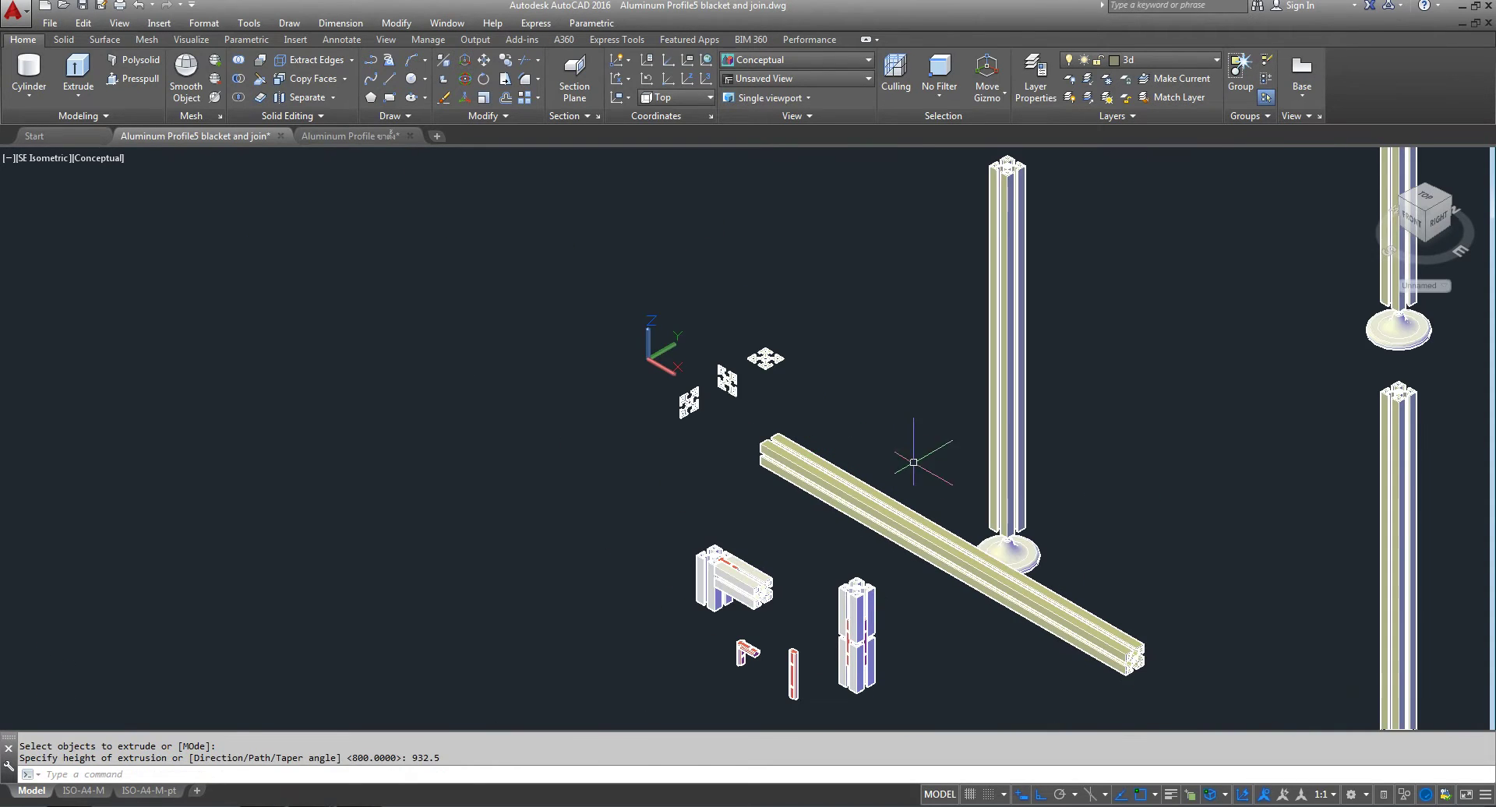
pyautogui.scroll(3, 794, 449)
pyautogui.scroll(3, 794, 449)
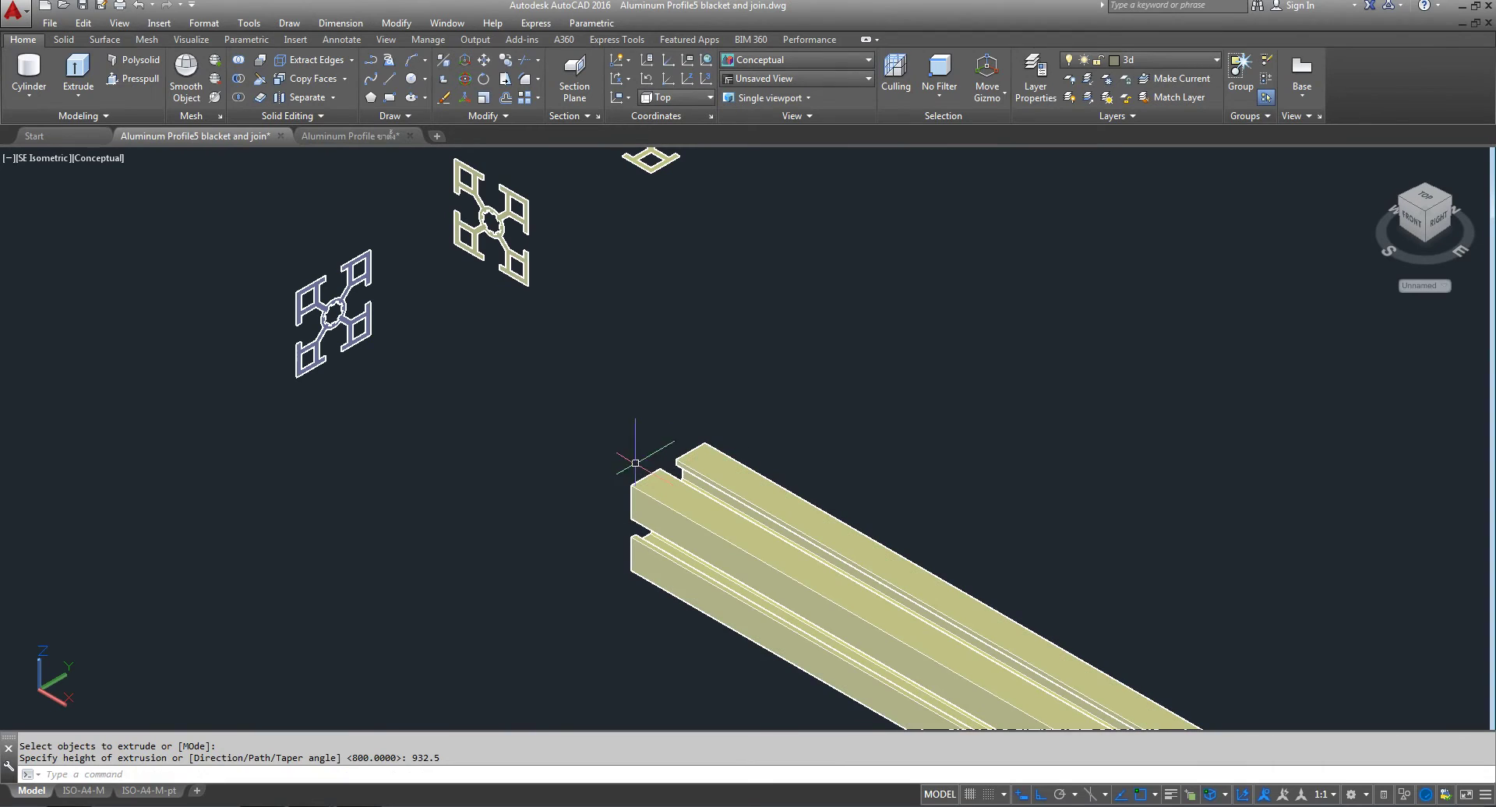
pyautogui.click(109, 162)
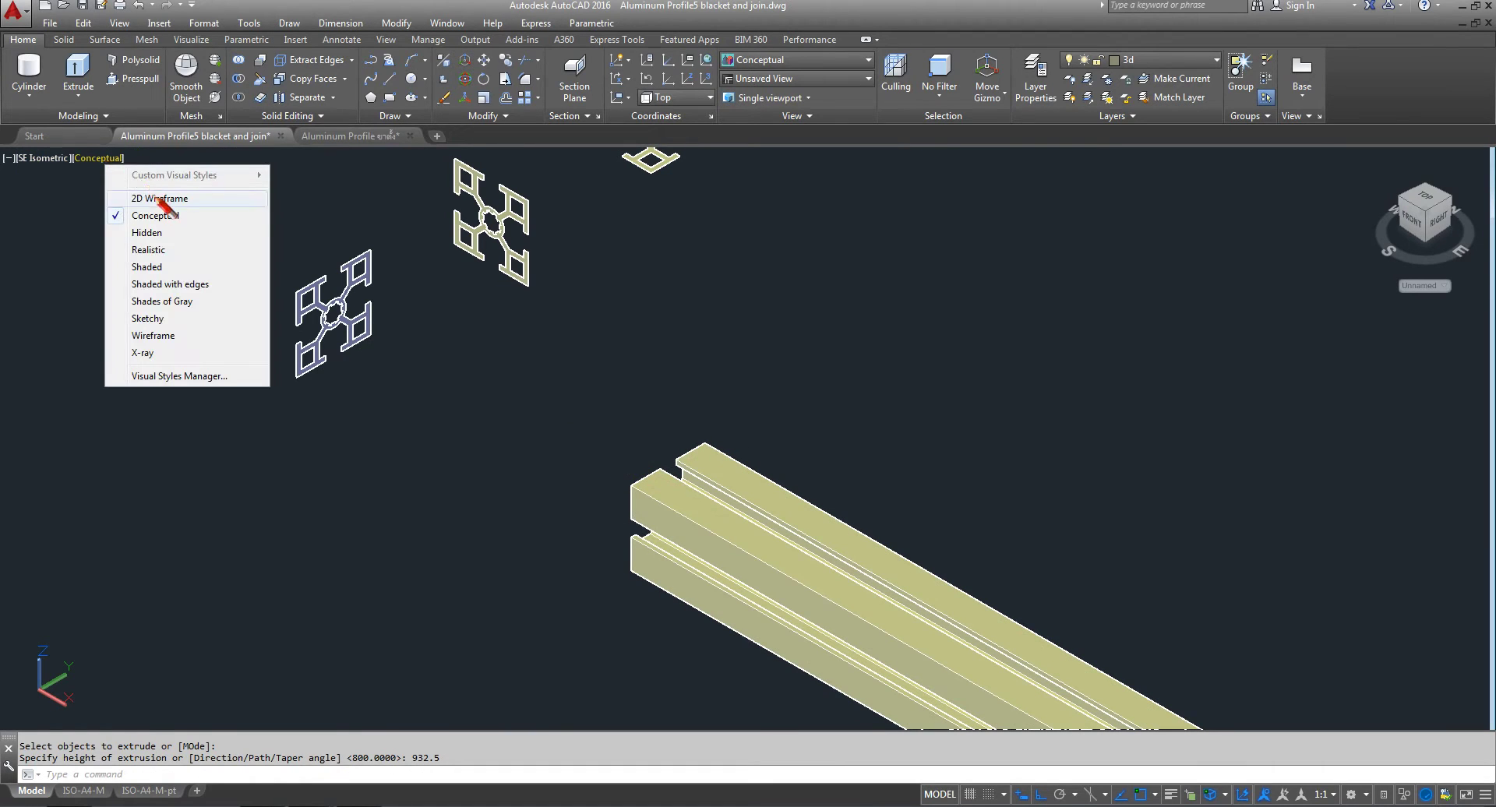
# - Keep the 2D Wireframe display and start moving the beam from its end corner
pyautogui.press('Escape')
pyautogui.scroll(-3, 788, 434)
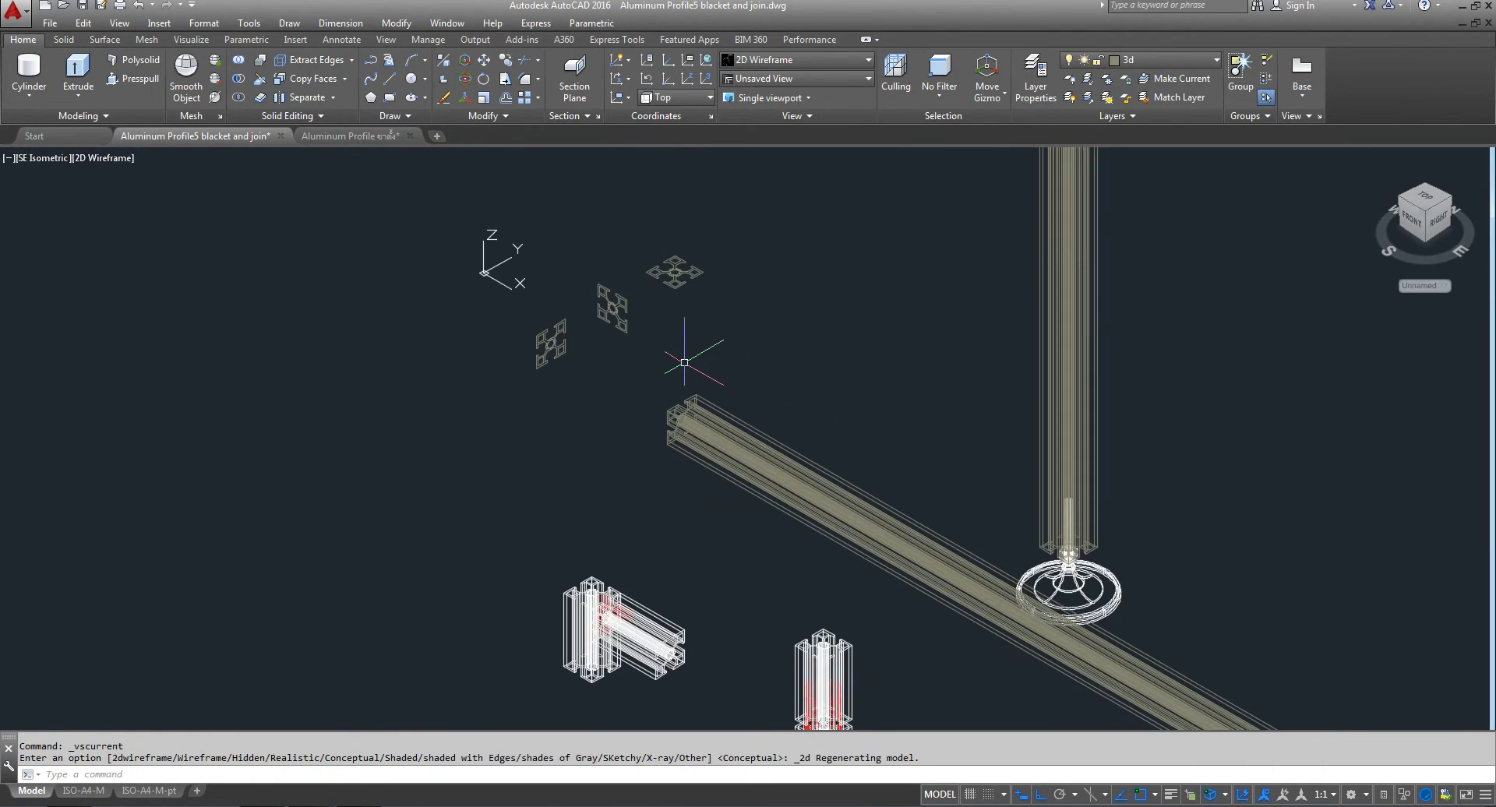
pyautogui.scroll(-2, 685, 360)
pyautogui.scroll(-2, 736, 385)
pyautogui.scroll(3, 736, 385)
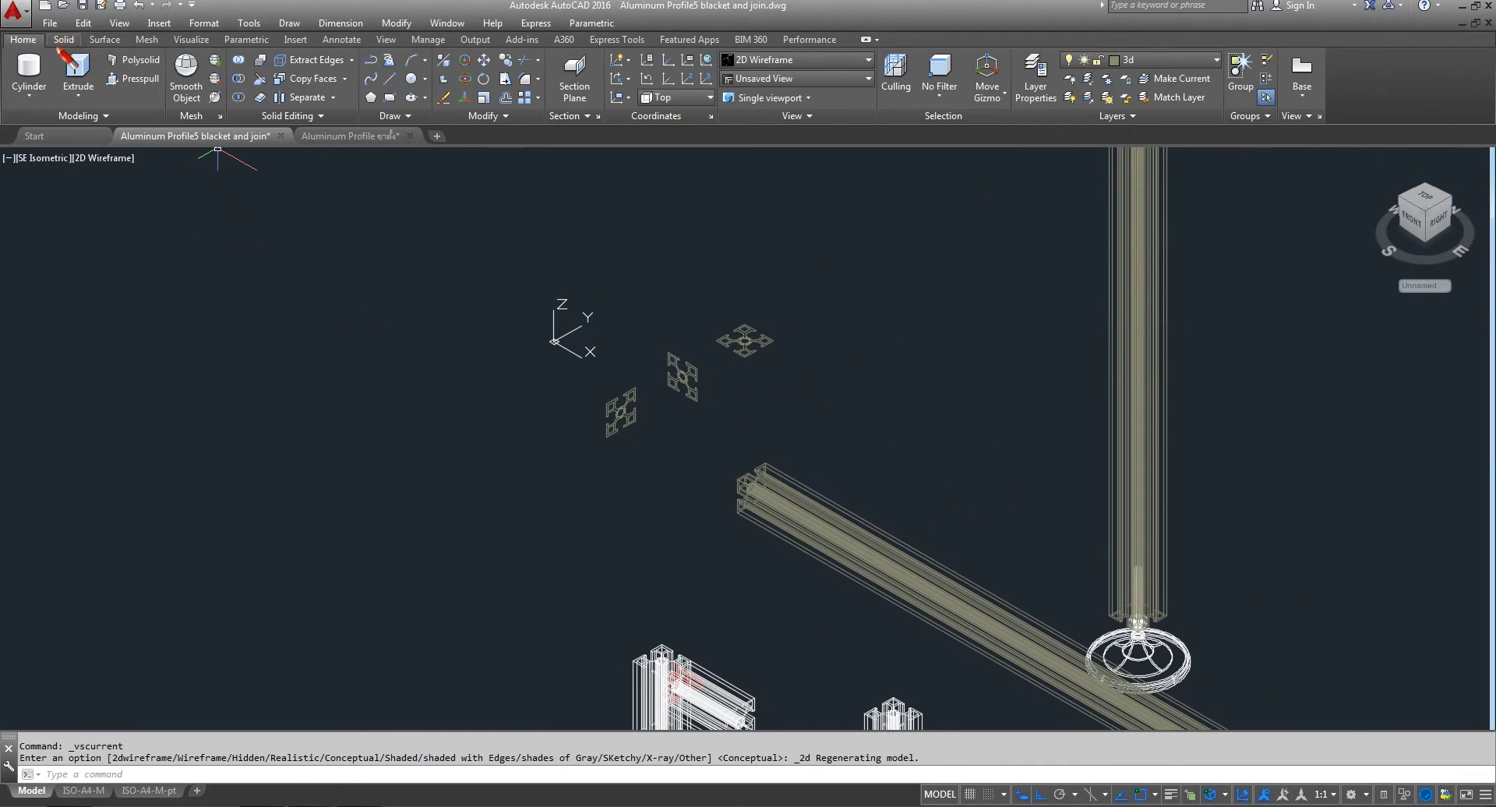
pyautogui.click(484, 60)
pyautogui.scroll(5, 790, 474)
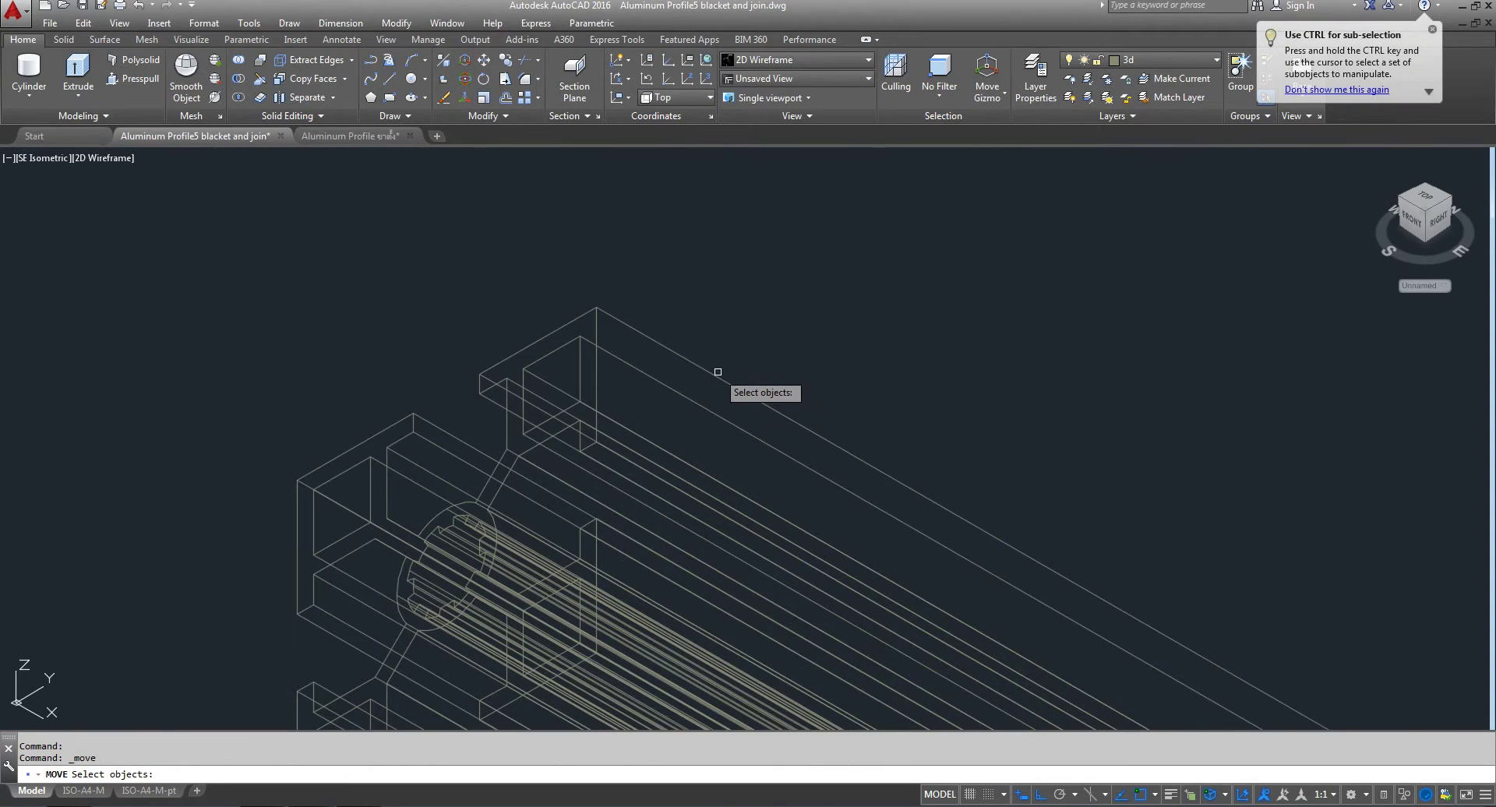
pyautogui.click(712, 373)
pyautogui.press('Return')
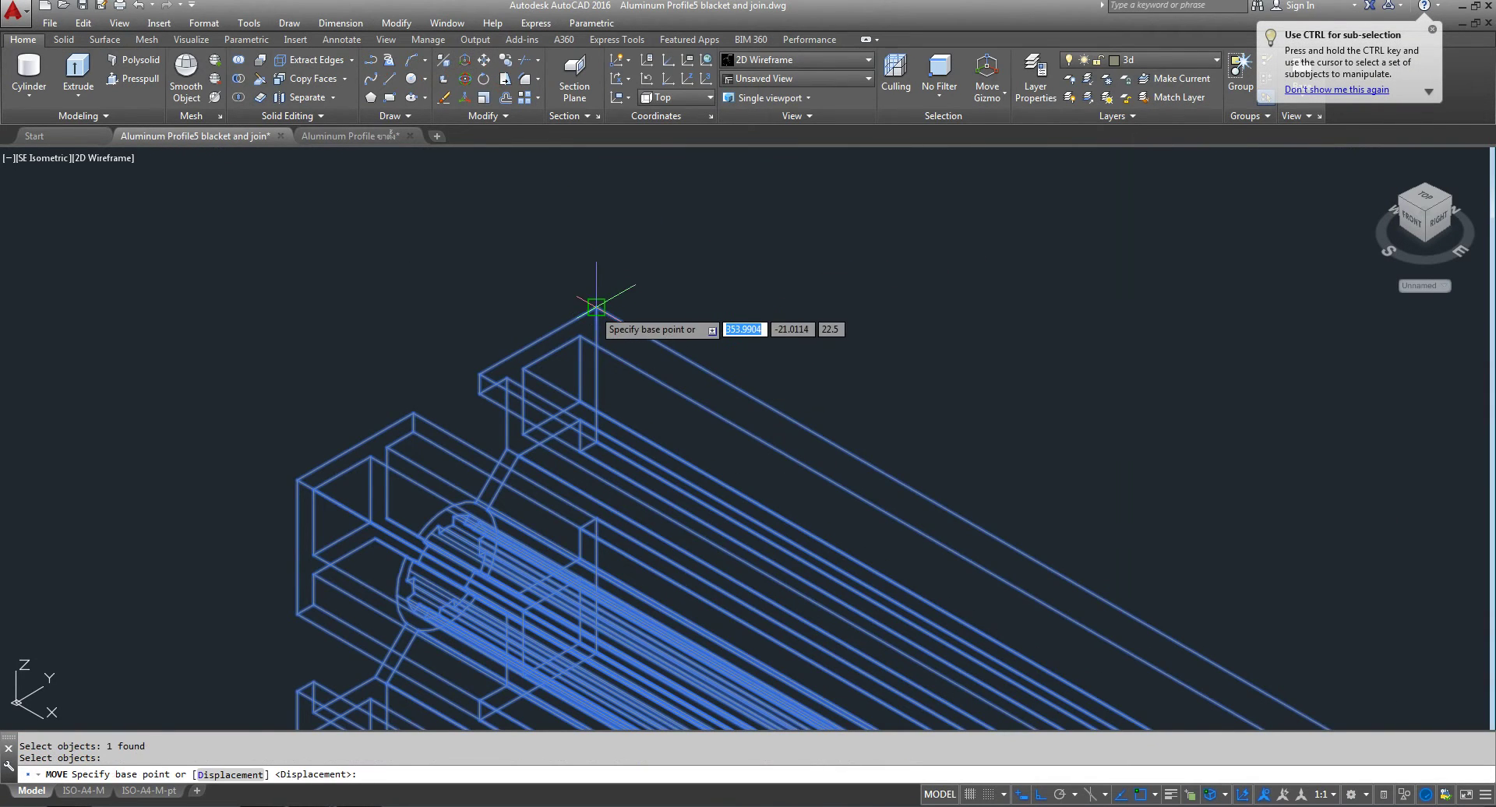
pyautogui.click(595, 290)
# - Place the beam's end corner on the top corner of the adjacent column
pyautogui.scroll(-6, 491, 498)
pyautogui.scroll(-3, 498, 515)
pyautogui.scroll(3, 701, 421)
pyautogui.scroll(3, 740, 331)
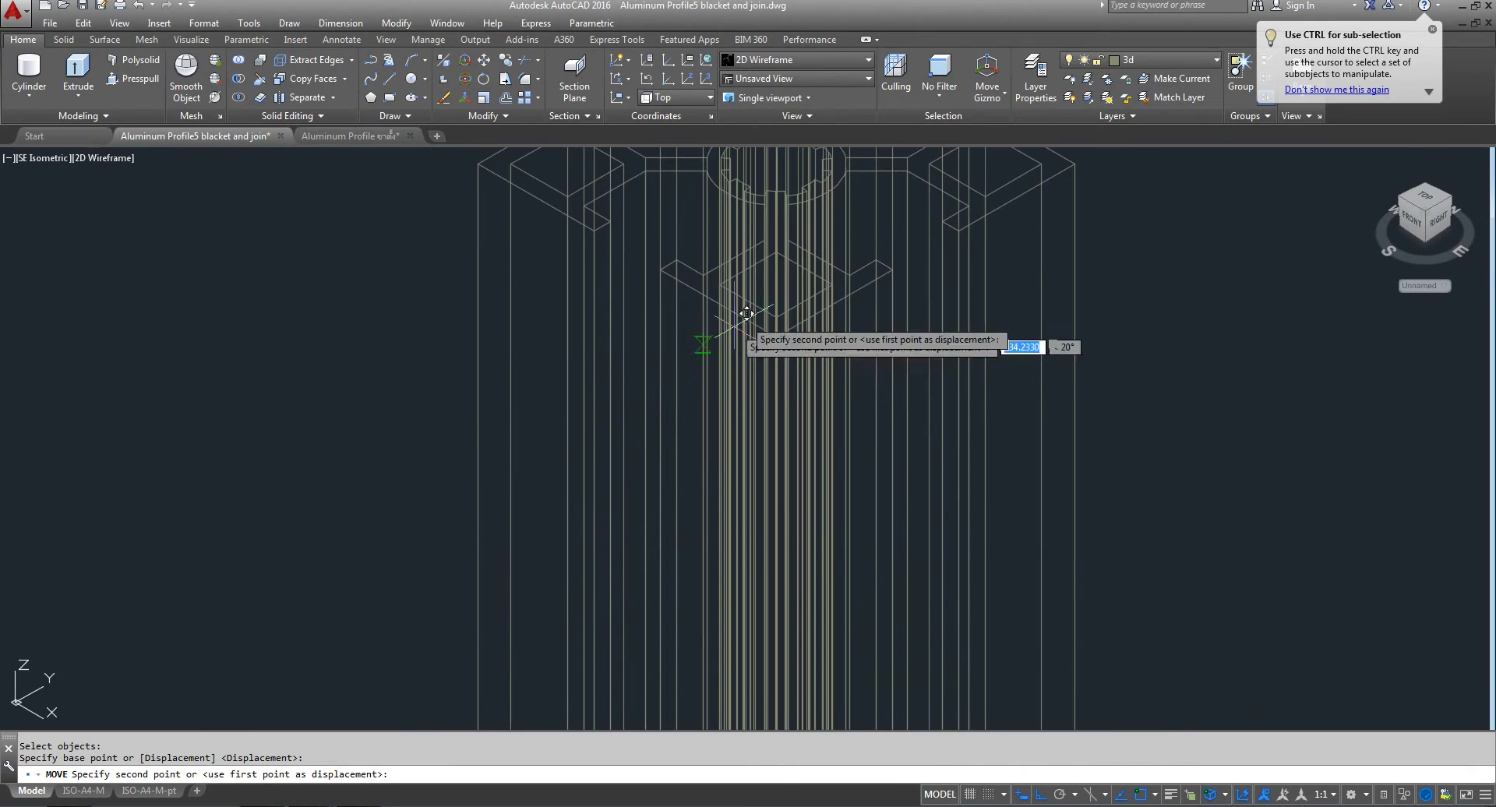
pyautogui.moveTo(740, 331); pyautogui.dragTo(801, 356, button='middle')
pyautogui.scroll(-2, 801, 356)
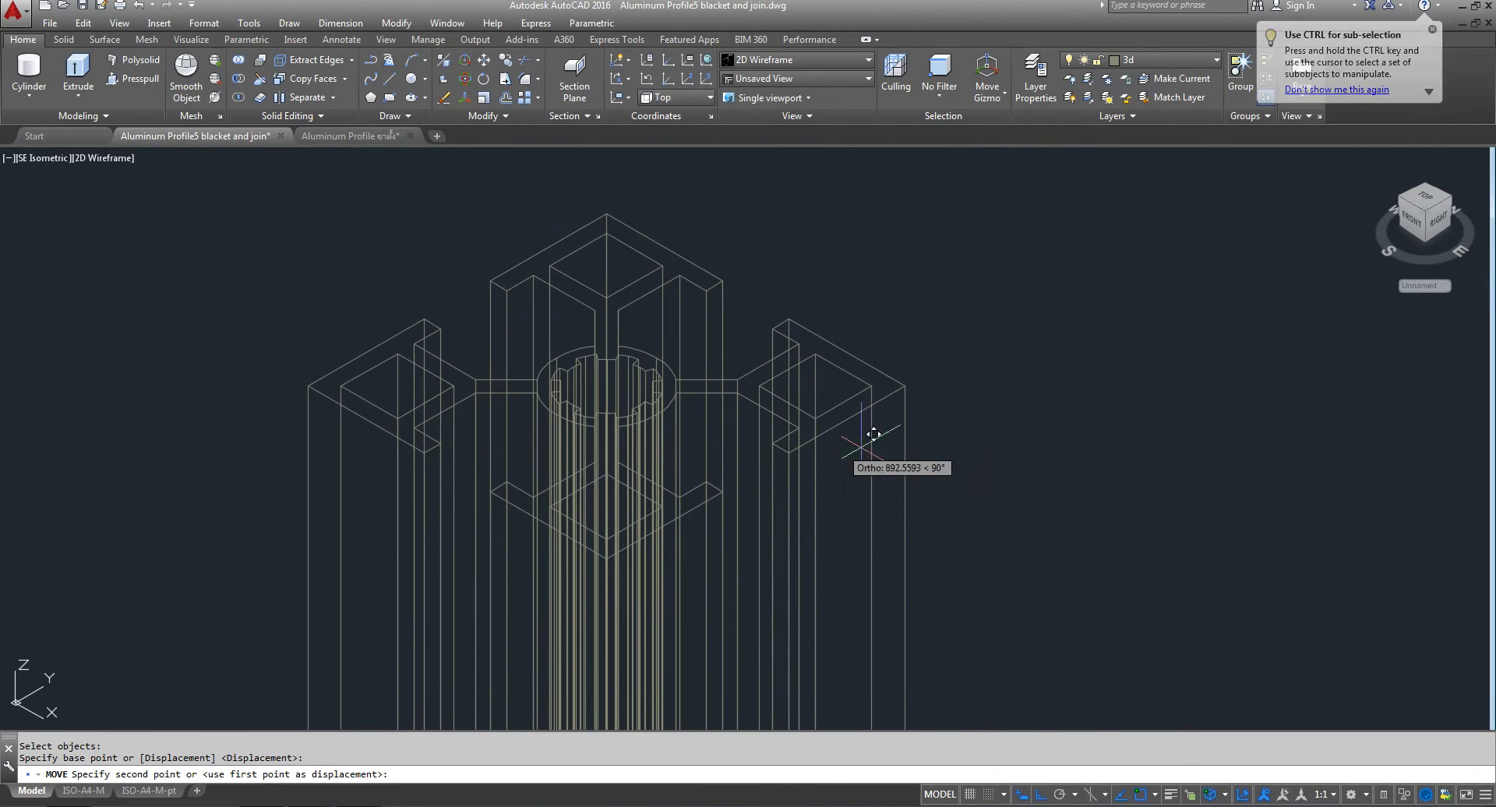
pyautogui.click(899, 386)
pyautogui.scroll(-4, 898, 387)
pyautogui.scroll(-2, 876, 381)
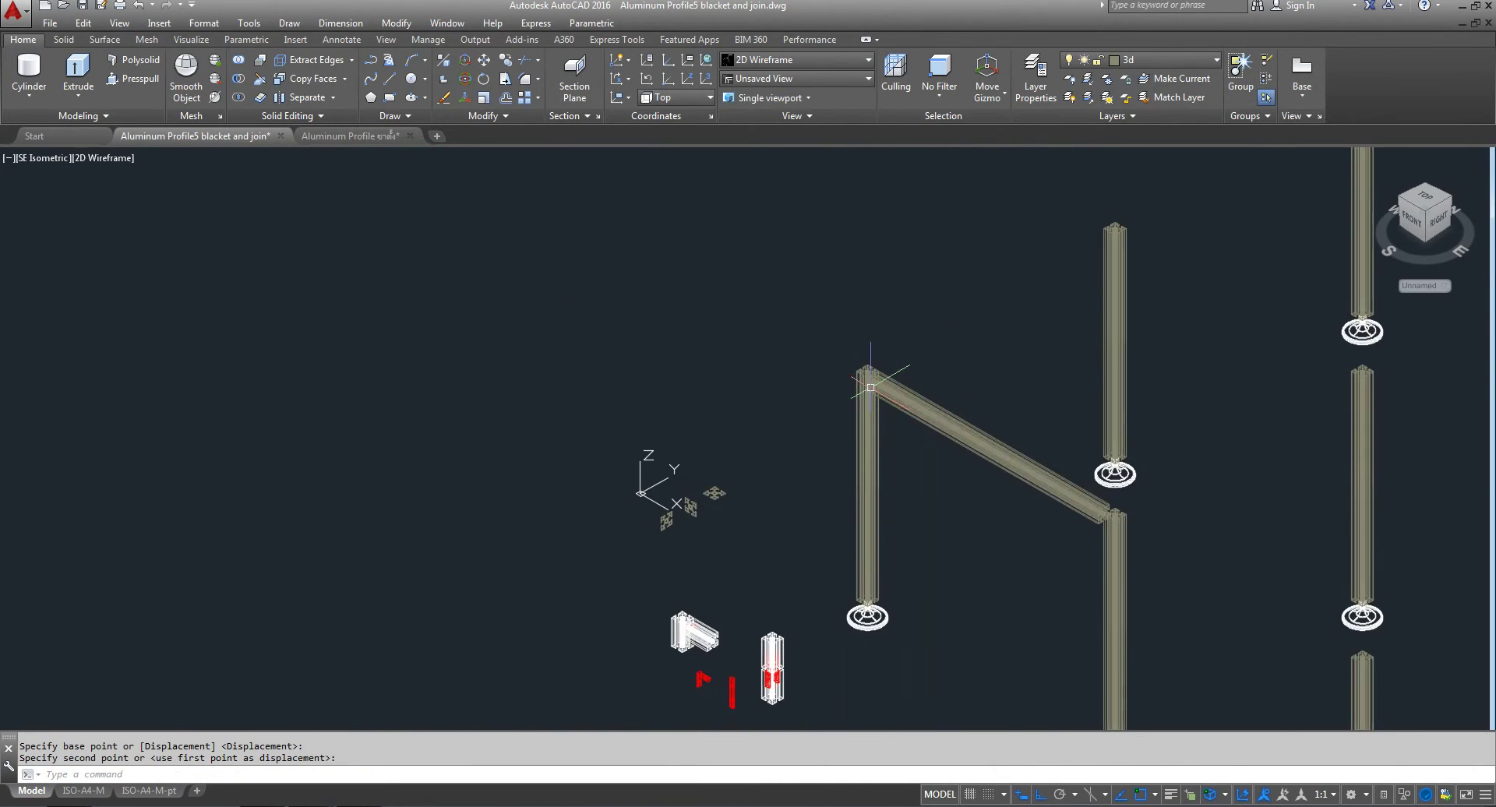
pyautogui.moveTo(917, 411); pyautogui.dragTo(793, 407, button='middle')
pyautogui.scroll(5, 613, 308)
pyautogui.scroll(3, 613, 308)
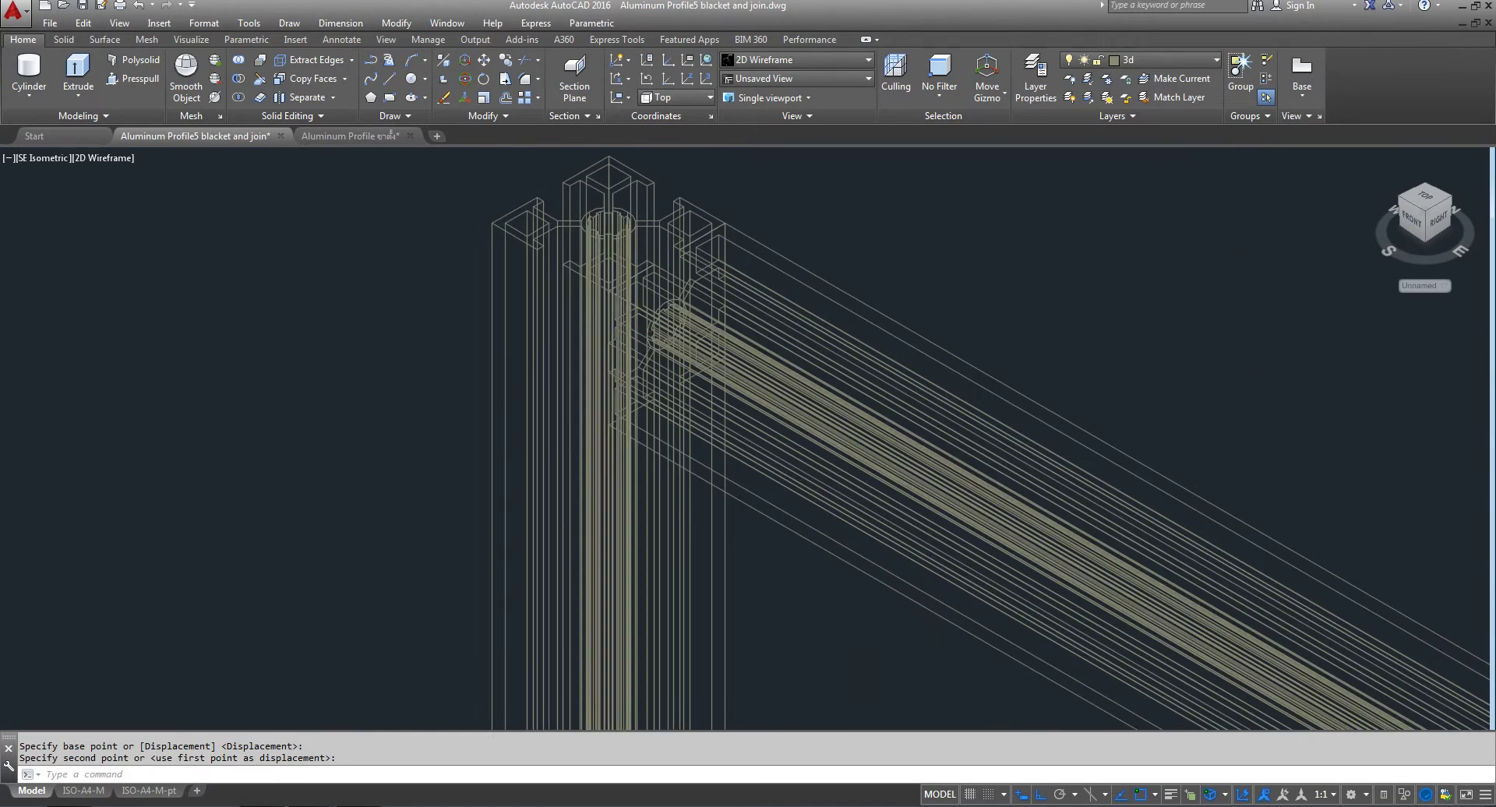
pyautogui.scroll(4, 613, 308)
pyautogui.scroll(-5, 613, 308)
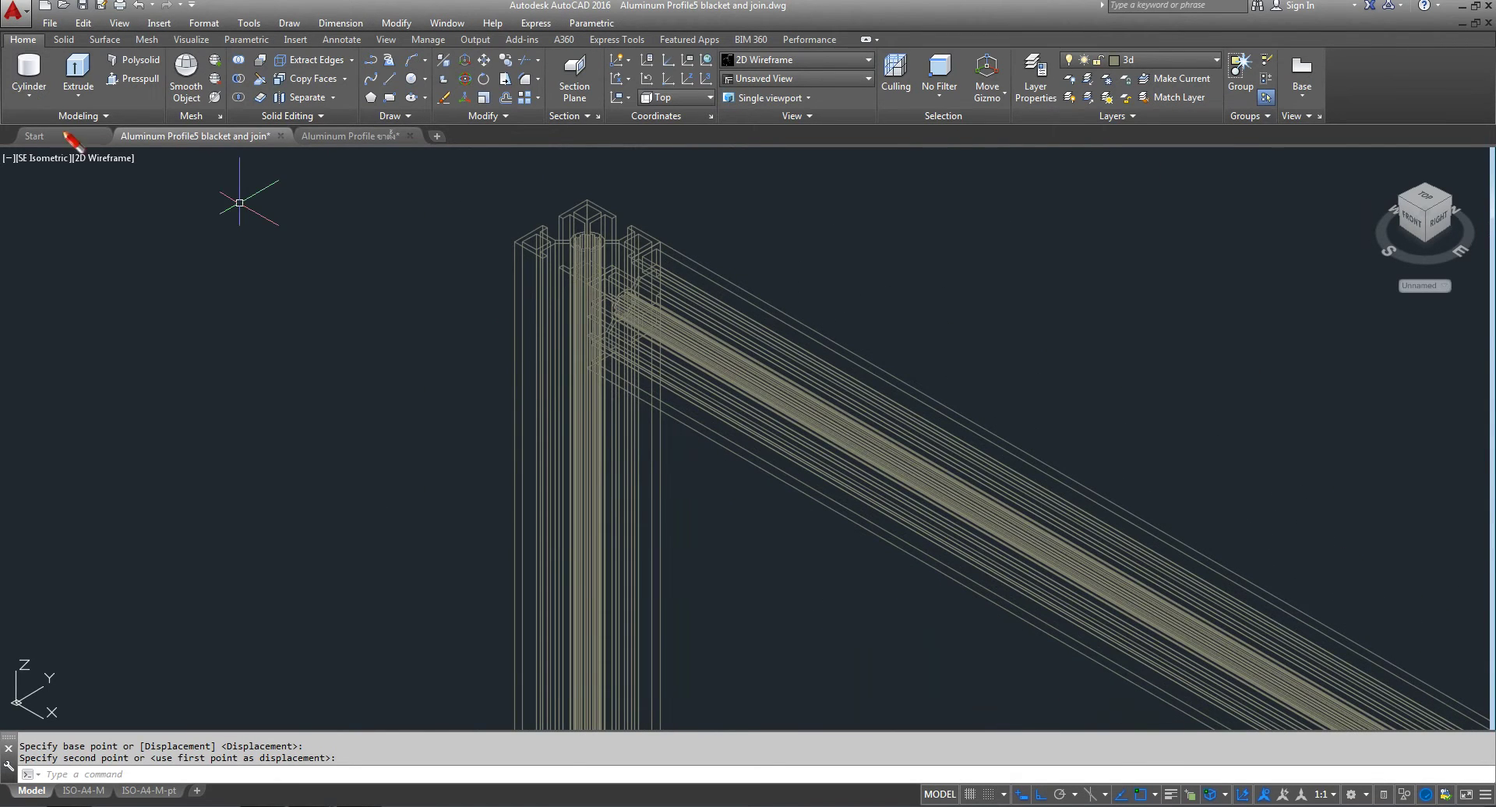
# - Shade the frame in the Conceptual visual style and zoom out to view it
pyautogui.click(101, 159)
pyautogui.click(162, 217)
pyautogui.scroll(7, 626, 273)
pyautogui.scroll(-2, 625, 274)
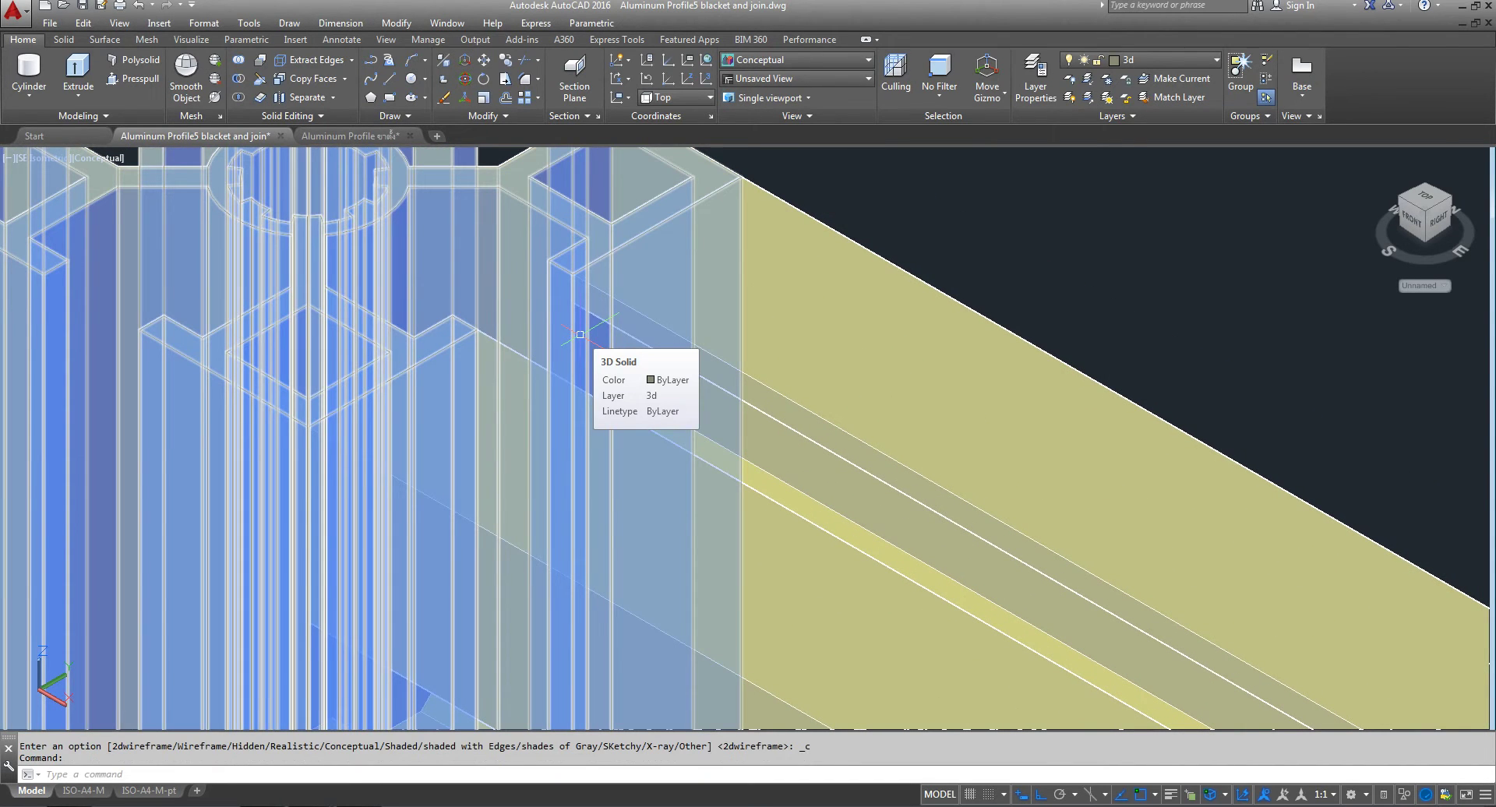
pyautogui.scroll(-4, 580, 335)
pyautogui.scroll(-4, 580, 334)
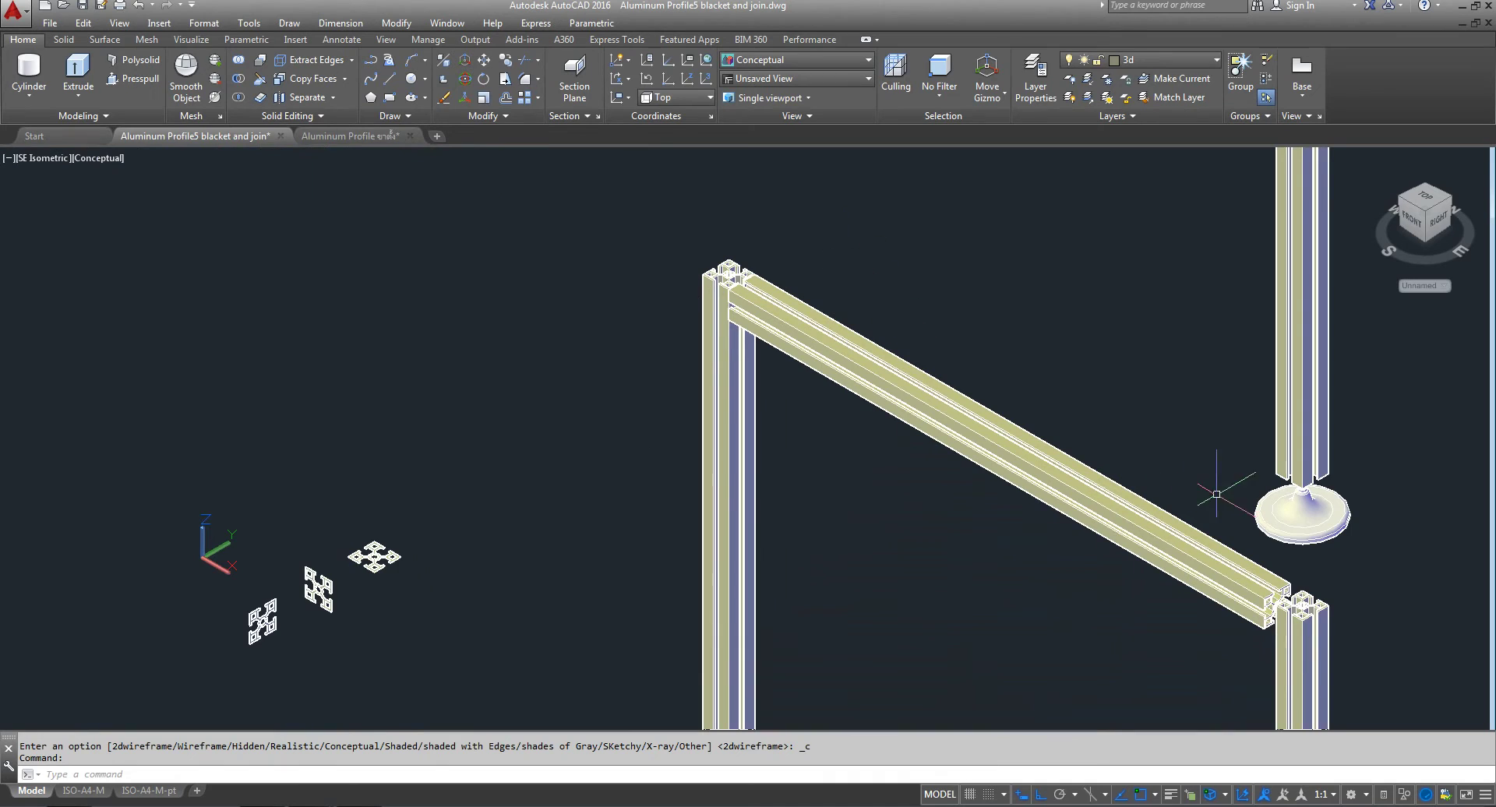
# - Frame the beam and its columns, then switch the viewport to the Top view
pyautogui.moveTo(1215, 479); pyautogui.dragTo(952, 385, button='middle')
pyautogui.scroll(1, 960, 390)
pyautogui.scroll(3, 960, 389)
pyautogui.scroll(2, 960, 390)
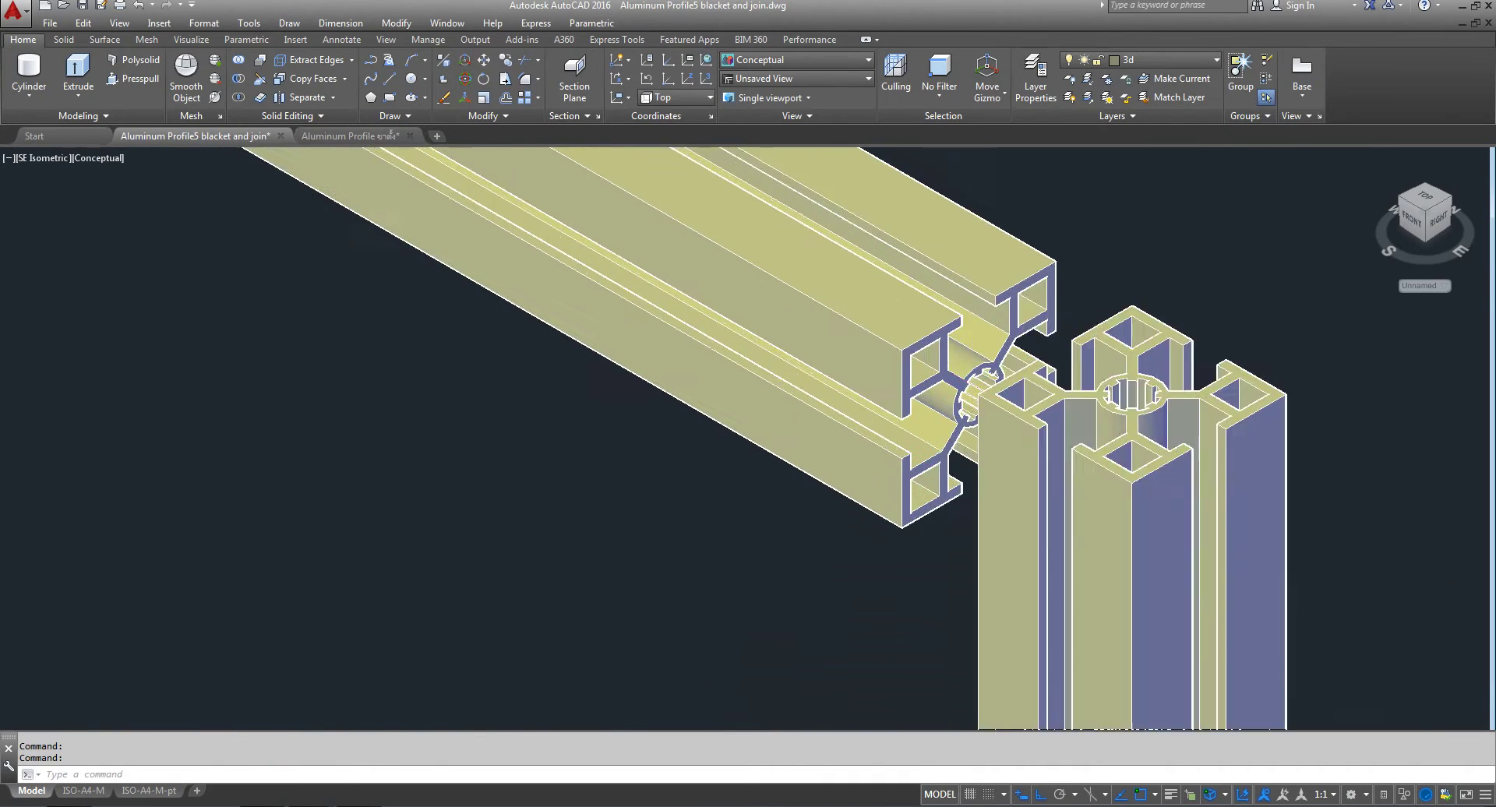
pyautogui.scroll(3, 960, 390)
pyautogui.scroll(-5, 960, 390)
pyautogui.scroll(-3, 678, 361)
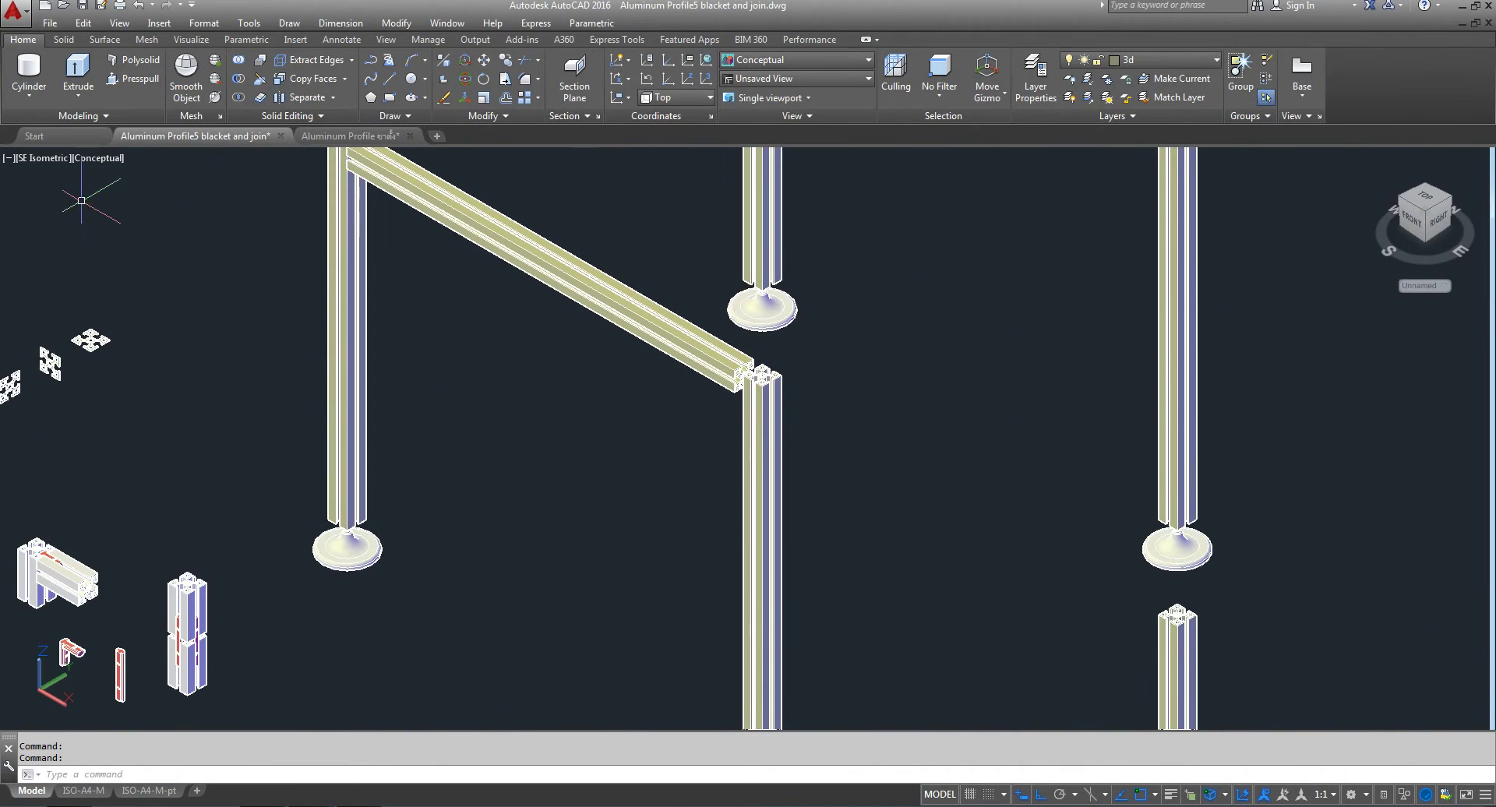
pyautogui.click(48, 158)
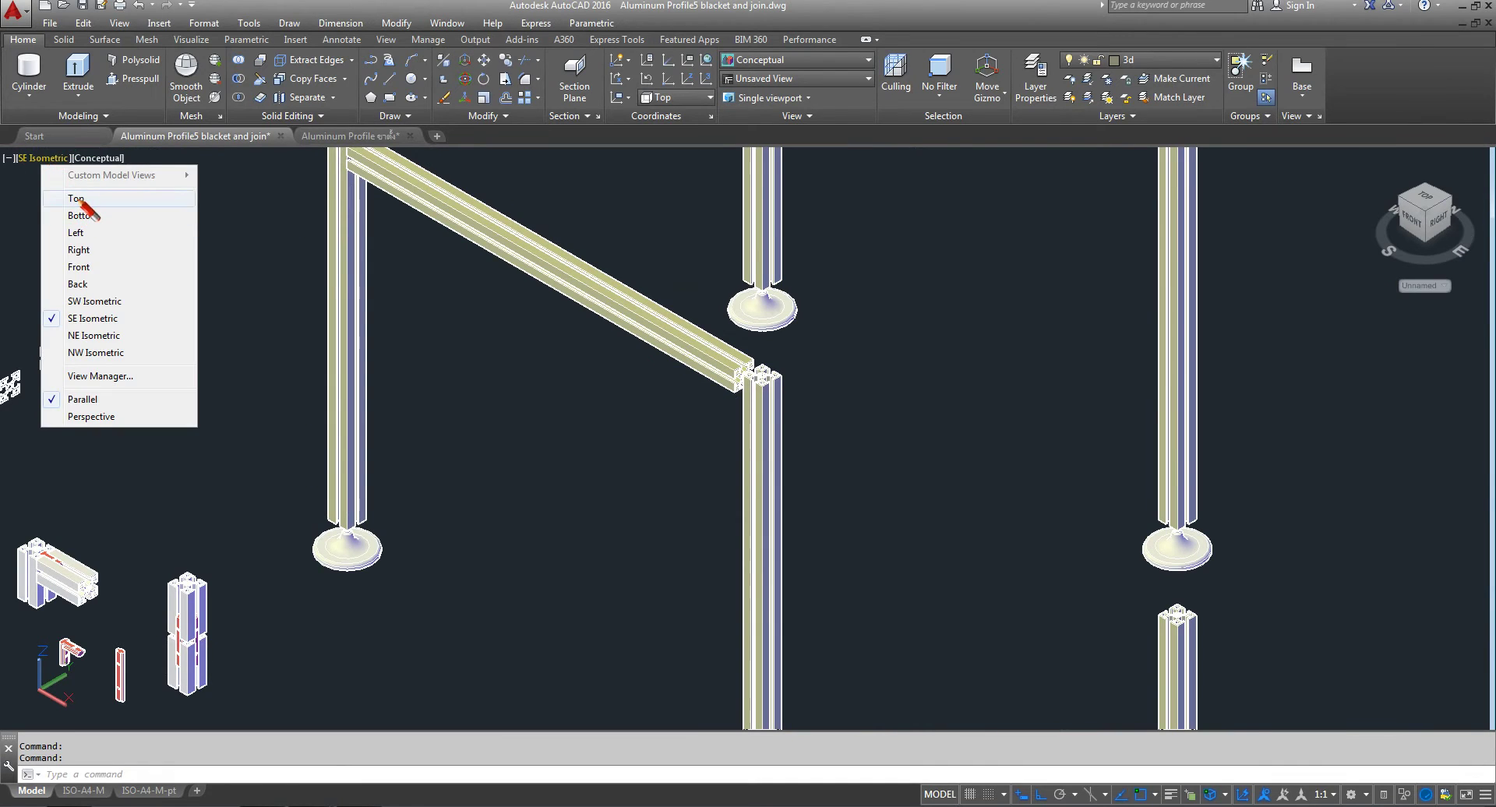
pyautogui.click(61, 193)
# - Zoom and pan along the beam to inspect its right and left ends at the column profiles
pyautogui.scroll(5, 725, 576)
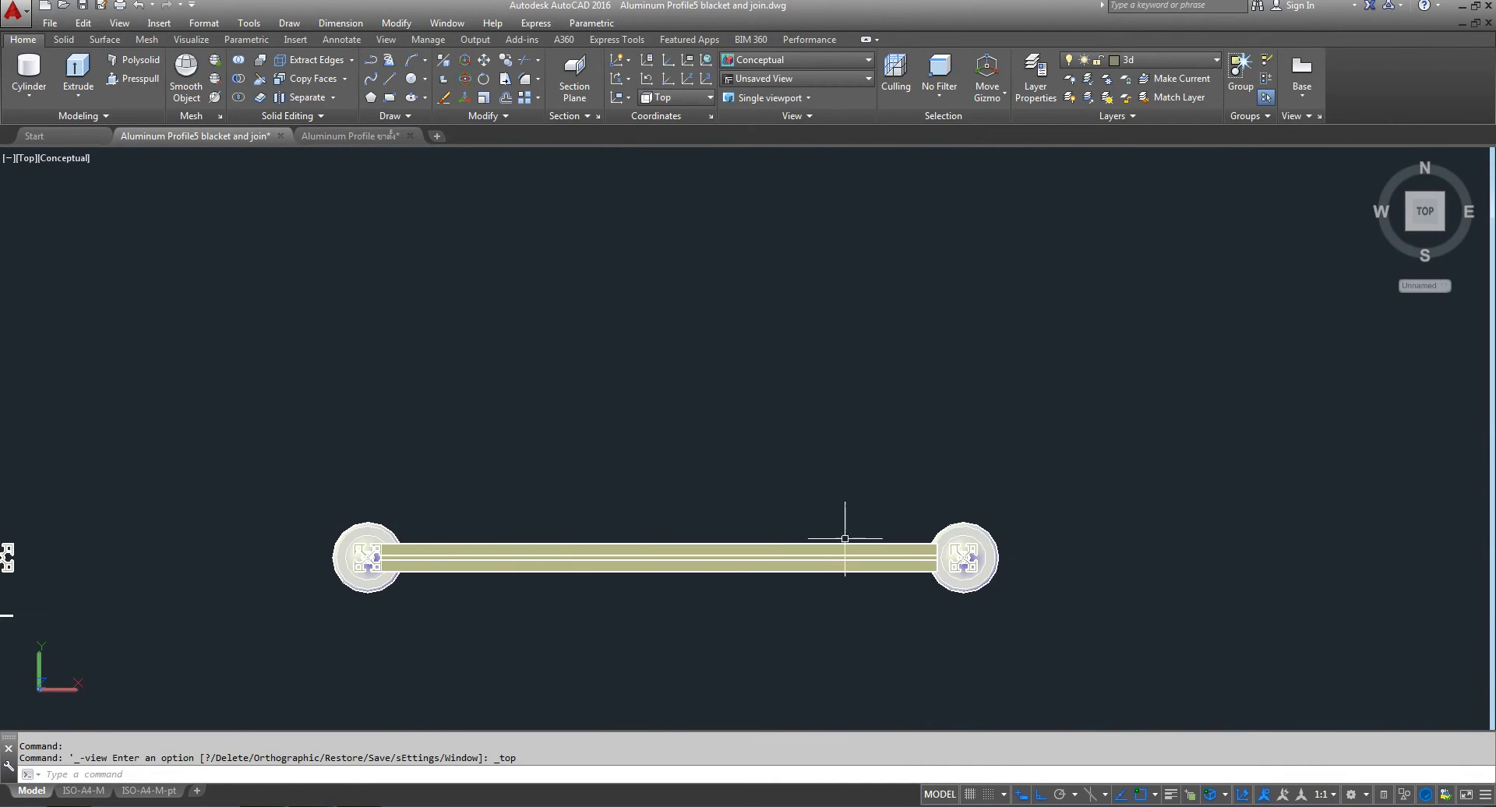
pyautogui.scroll(8, 958, 557)
pyautogui.scroll(3, 744, 477)
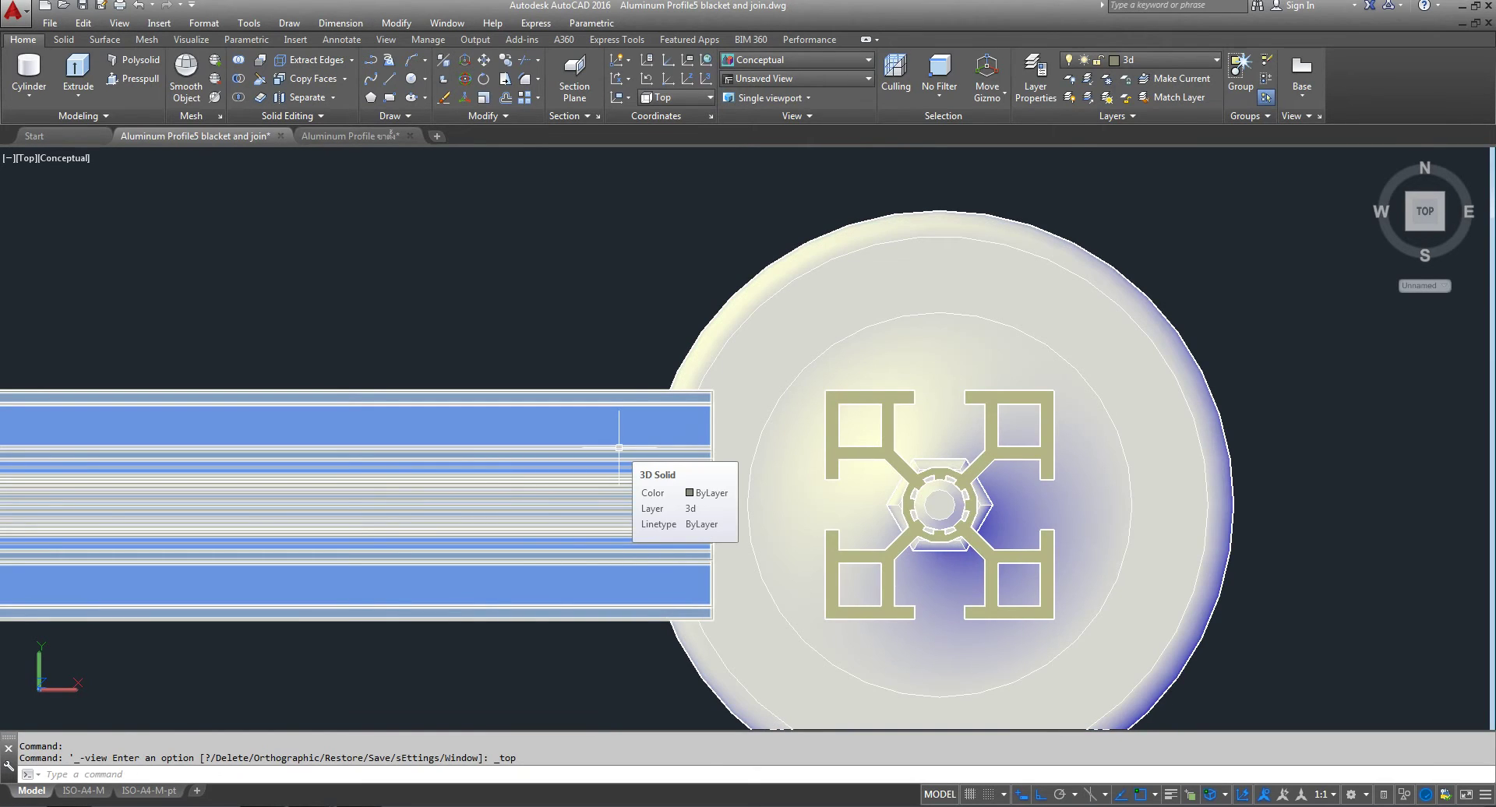
pyautogui.scroll(-4, 599, 436)
pyautogui.moveTo(584, 428); pyautogui.dragTo(1087, 387, button='middle')
pyautogui.scroll(-2, 1086, 387)
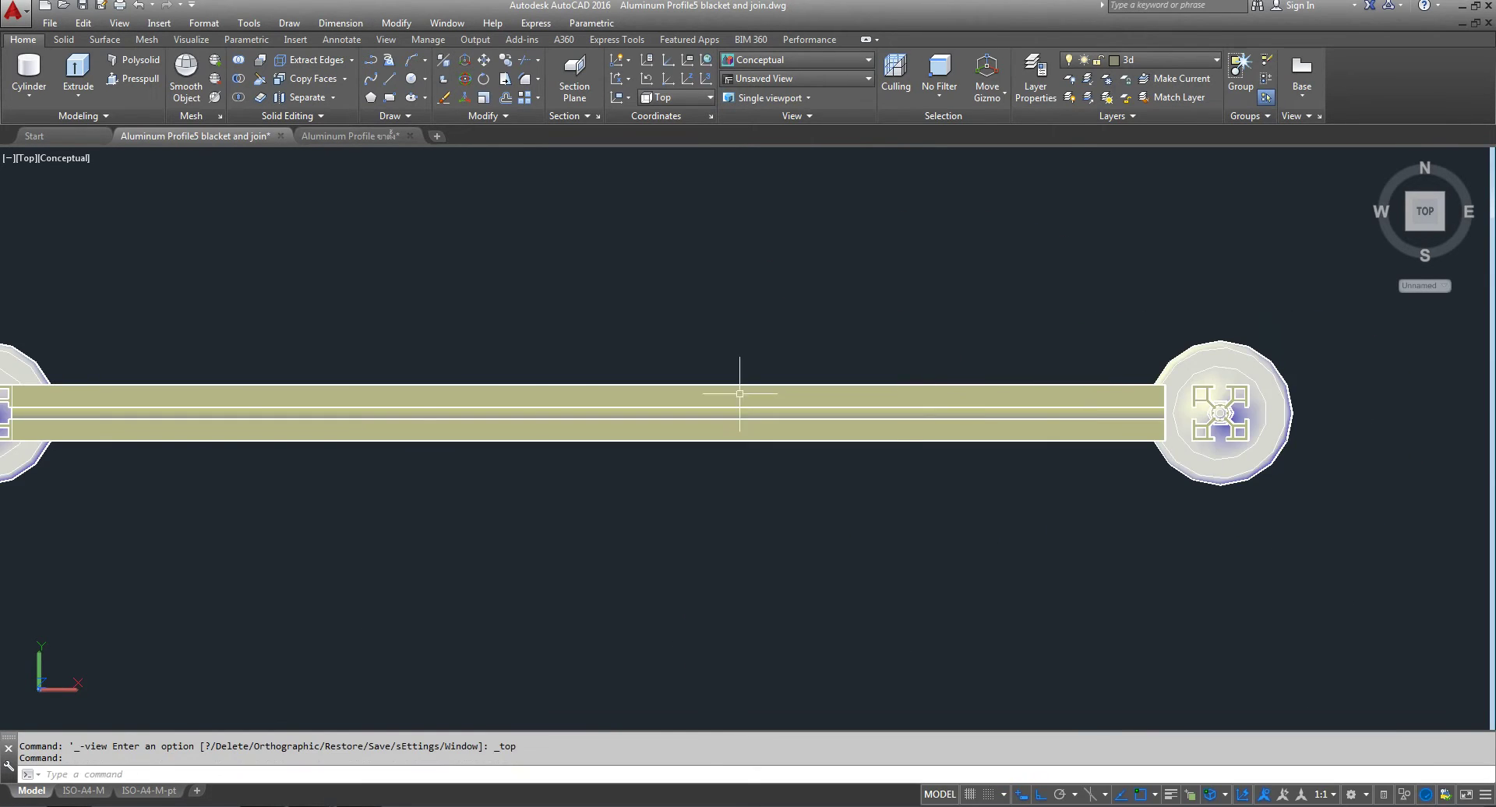
pyautogui.moveTo(741, 393); pyautogui.dragTo(990, 400, button='middle')
pyautogui.scroll(3, 275, 367)
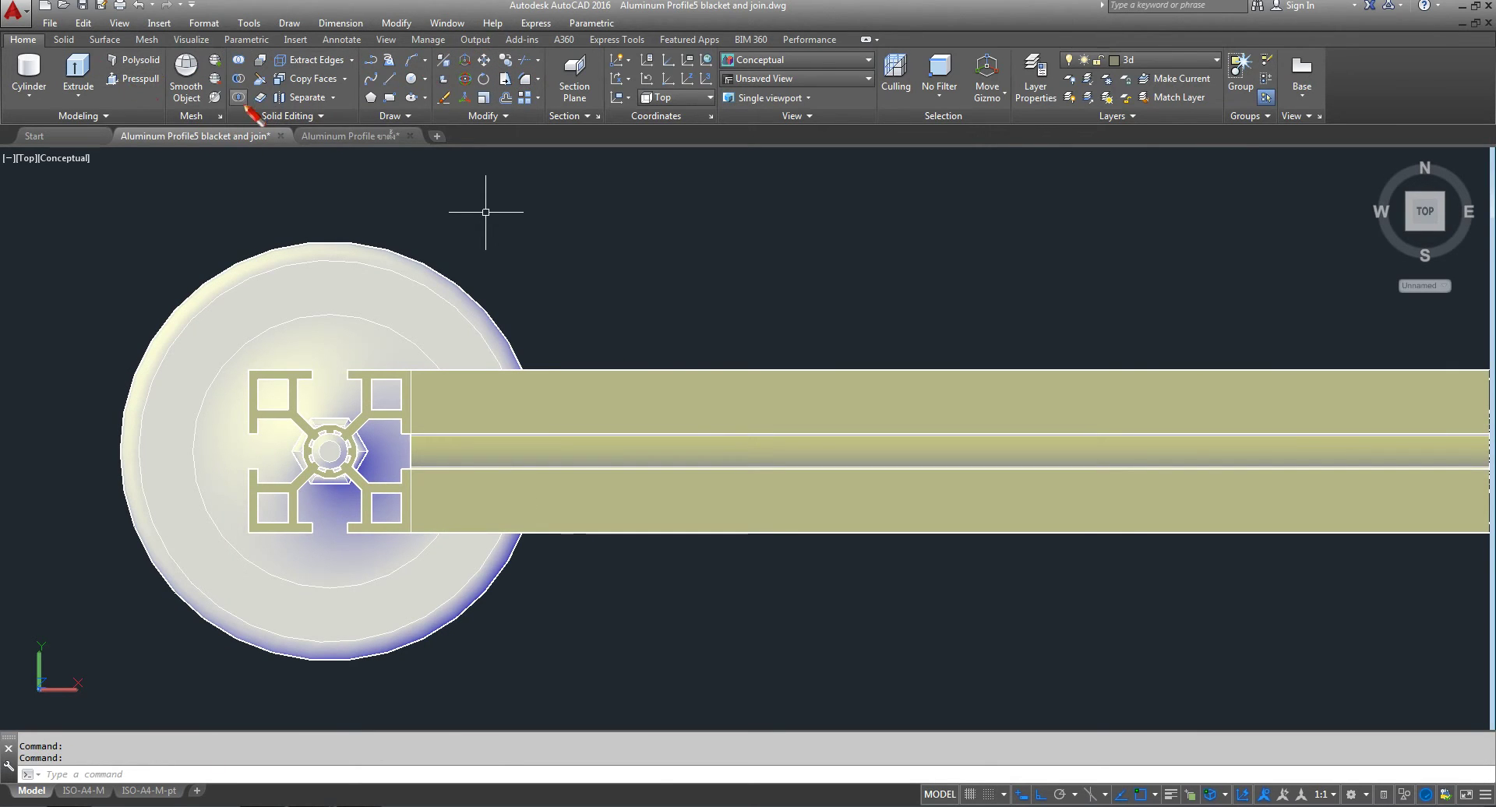
# - Bring up the Annotate tools and set the visual style to 2D Wireframe, framing the whole beam
pyautogui.click(332, 41)
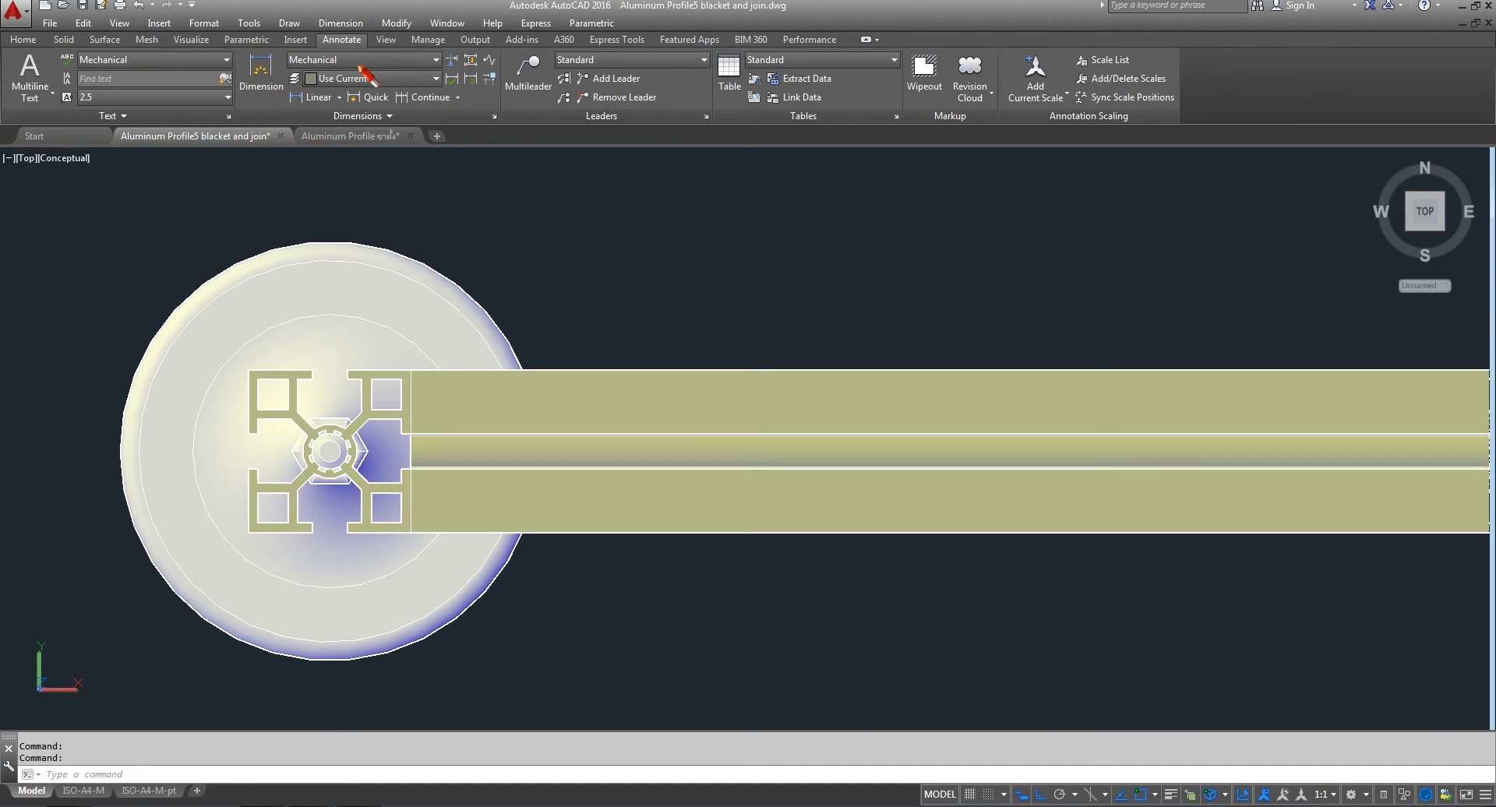
pyautogui.click(78, 159)
pyautogui.click(121, 200)
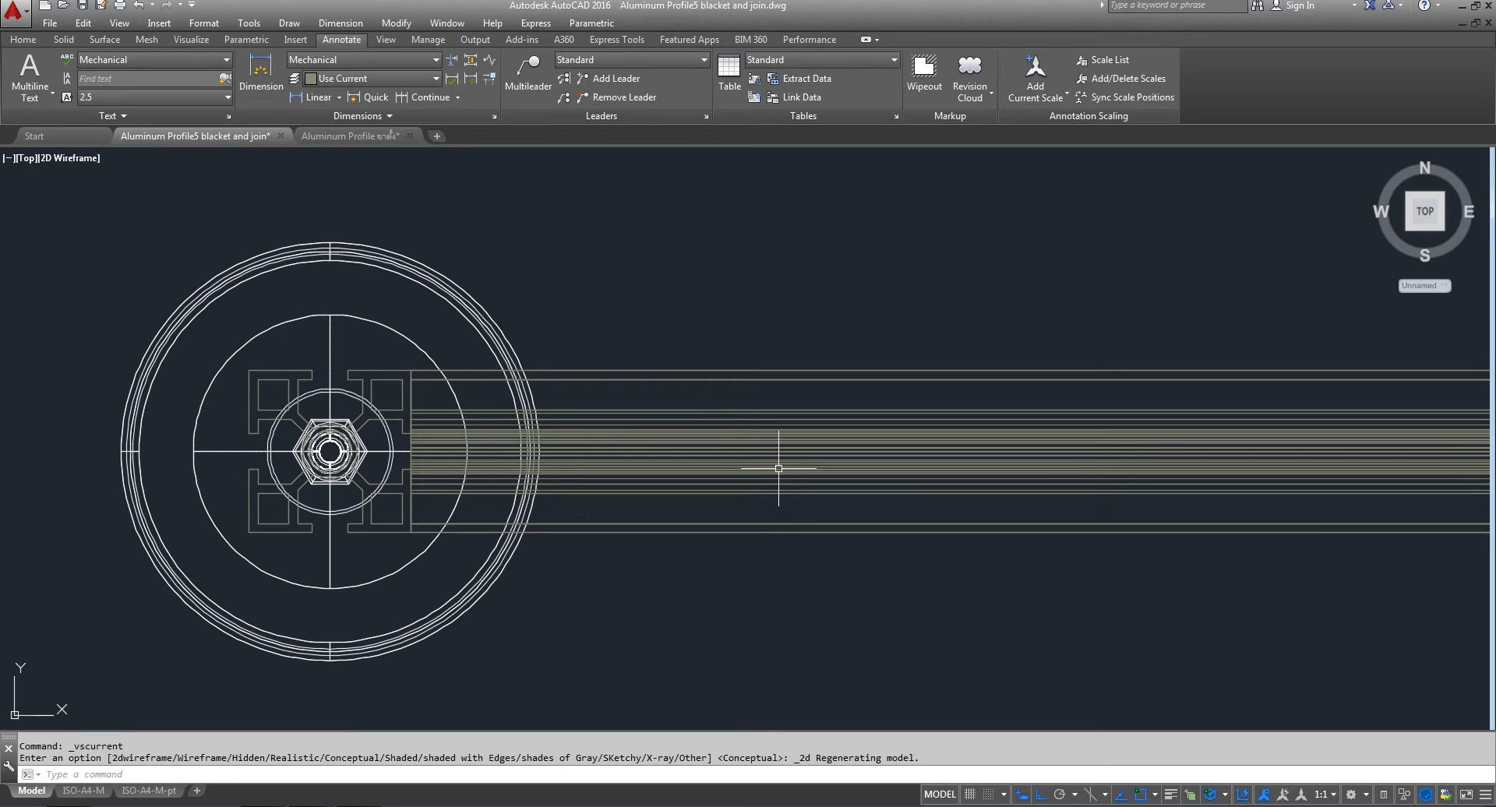
pyautogui.scroll(-5, 778, 468)
pyautogui.moveTo(767, 451); pyautogui.dragTo(663, 453, button='middle')
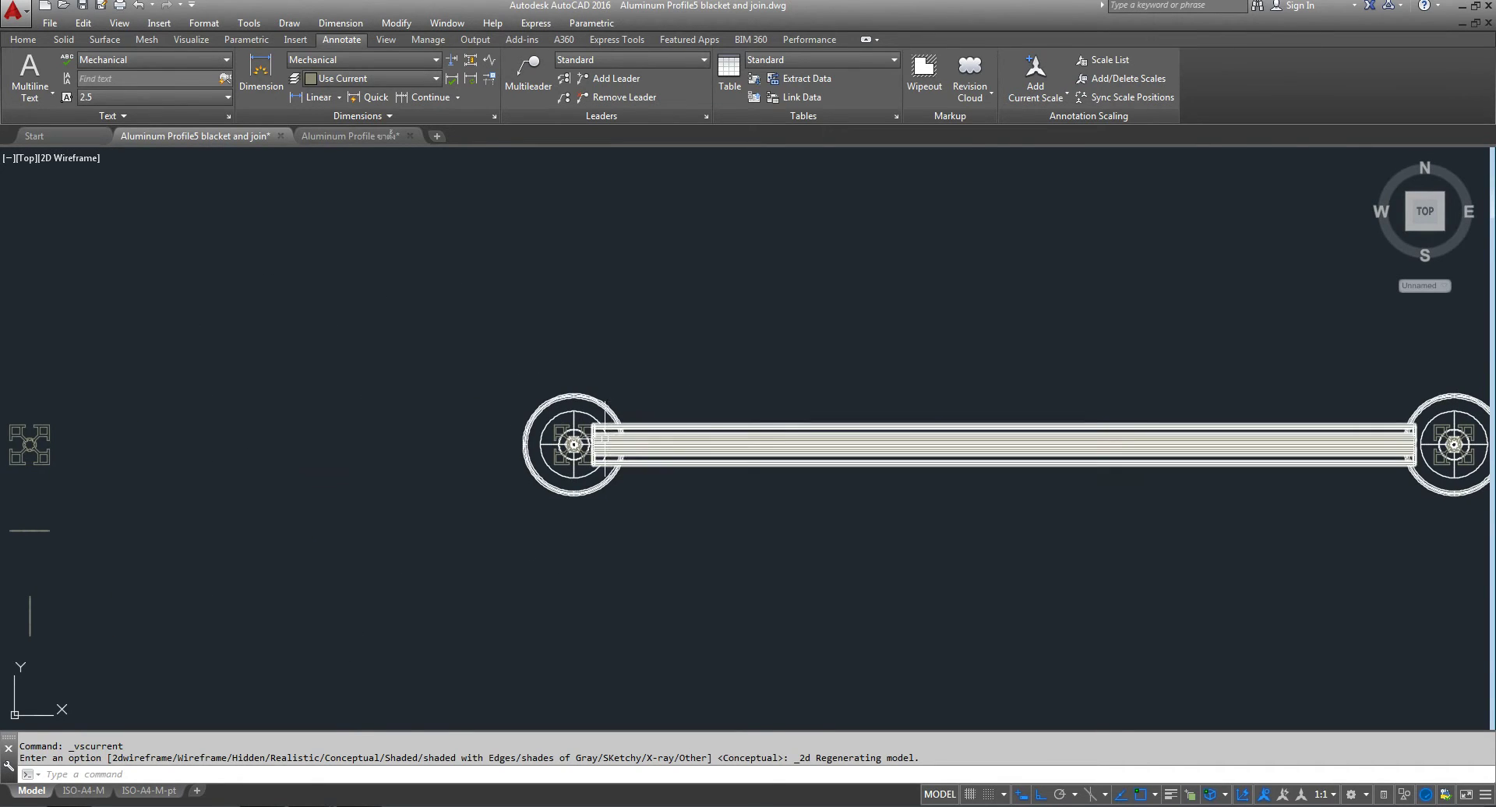
pyautogui.scroll(5, 609, 387)
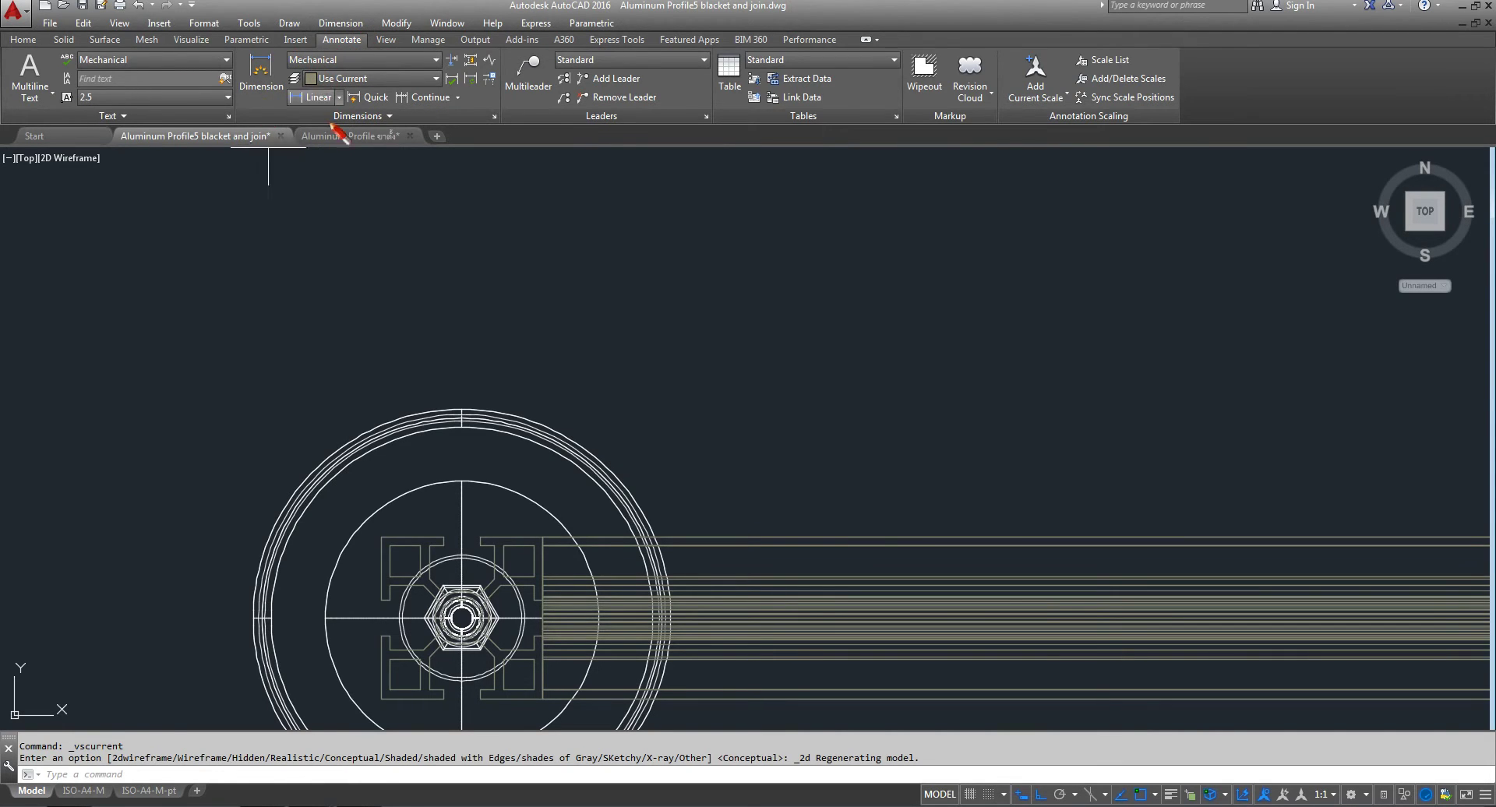
# - Place a 932.5 linear dimension above the beam, from the left column to the right end
pyautogui.click(315, 97)
pyautogui.scroll(2, 517, 501)
pyautogui.click(535, 494)
pyautogui.scroll(-5, 499, 496)
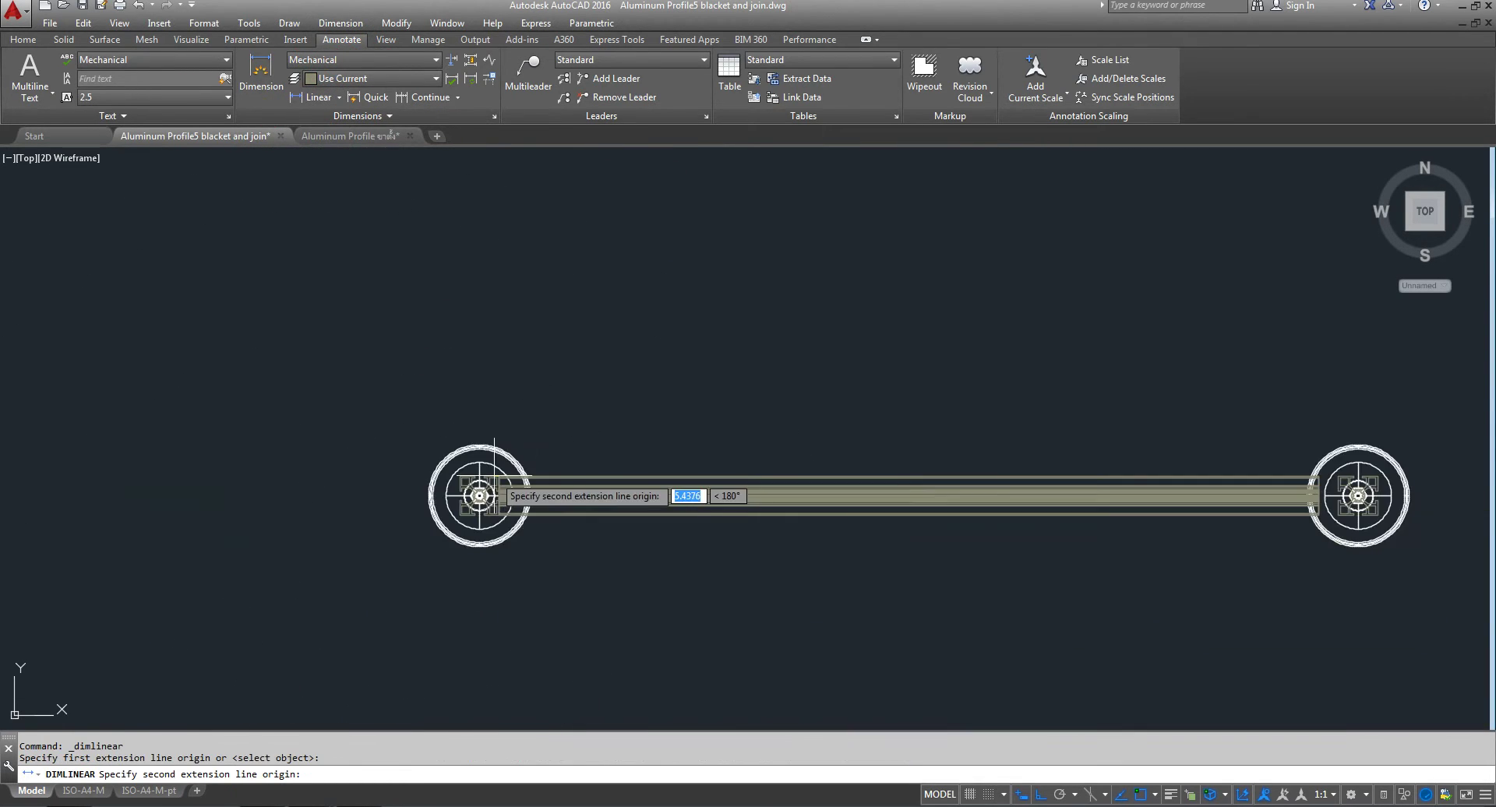
pyautogui.scroll(5, 1360, 491)
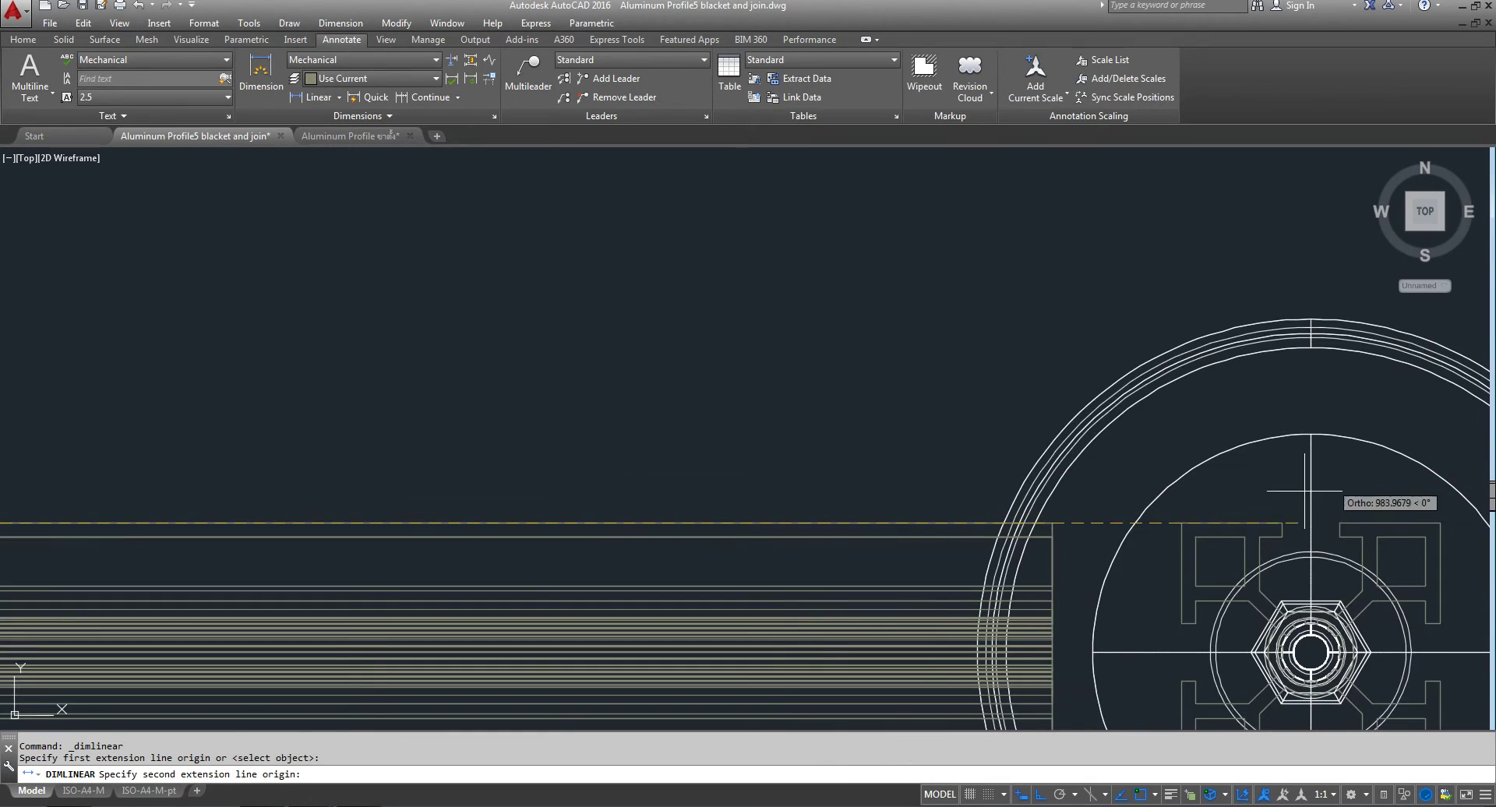
pyautogui.click(1051, 524)
pyautogui.scroll(-3, 506, 339)
pyautogui.scroll(3, 295, 342)
pyautogui.scroll(2, 295, 341)
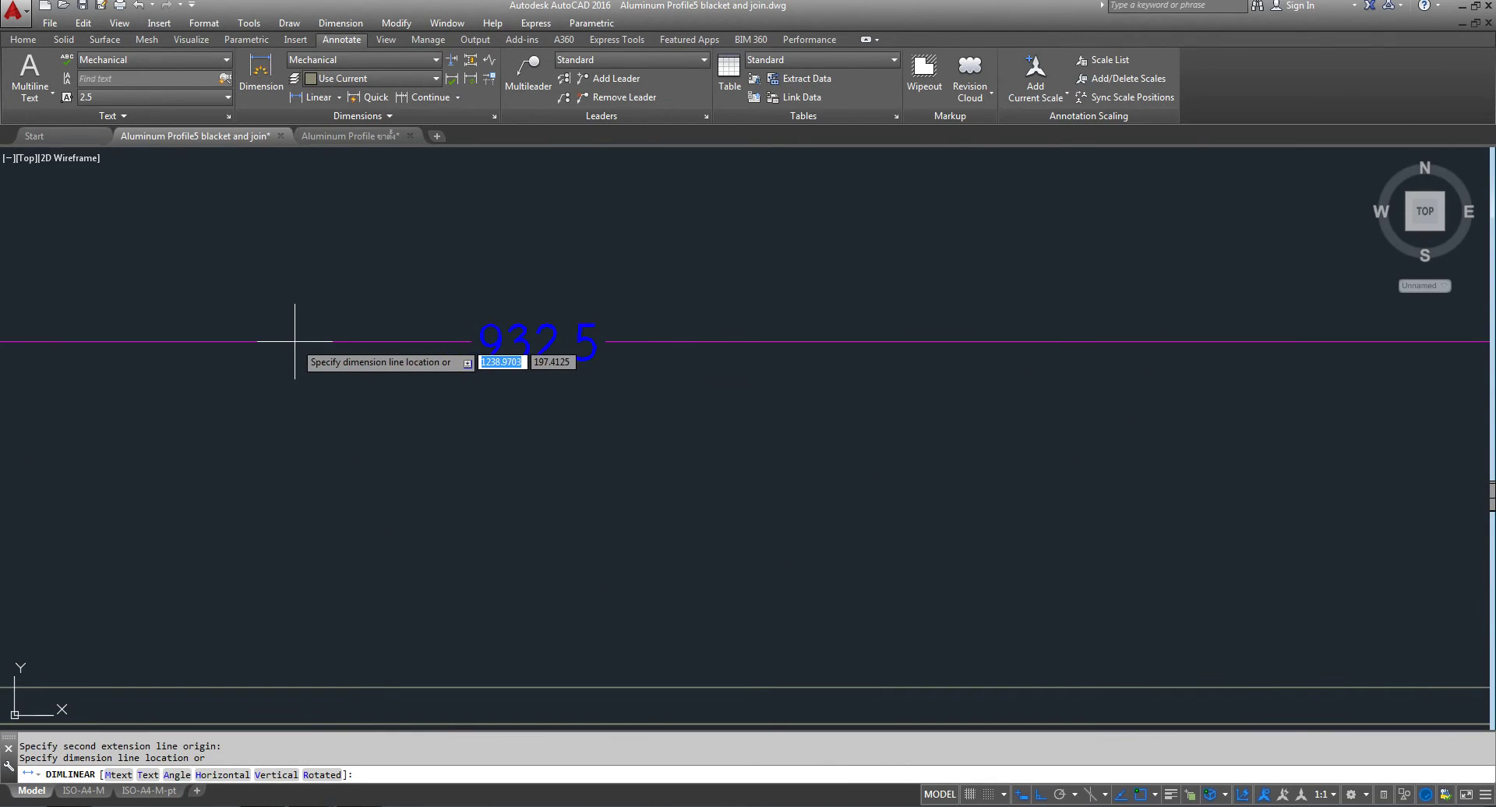
pyautogui.scroll(-2, 545, 350)
pyautogui.scroll(-2, 576, 350)
pyautogui.scroll(-3, 581, 343)
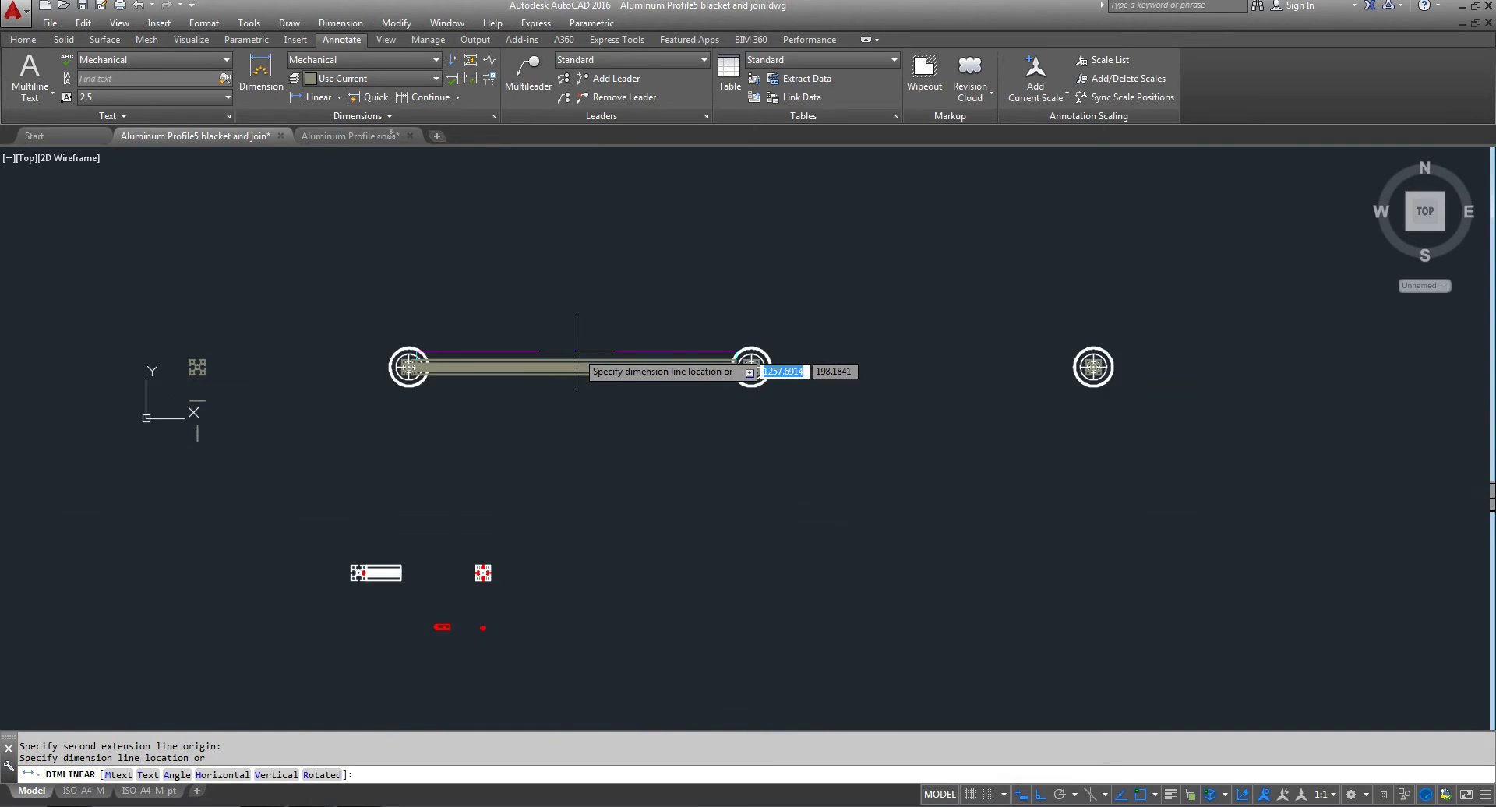
pyautogui.scroll(2, 551, 334)
pyautogui.click(617, 298)
pyautogui.scroll(-5, 617, 299)
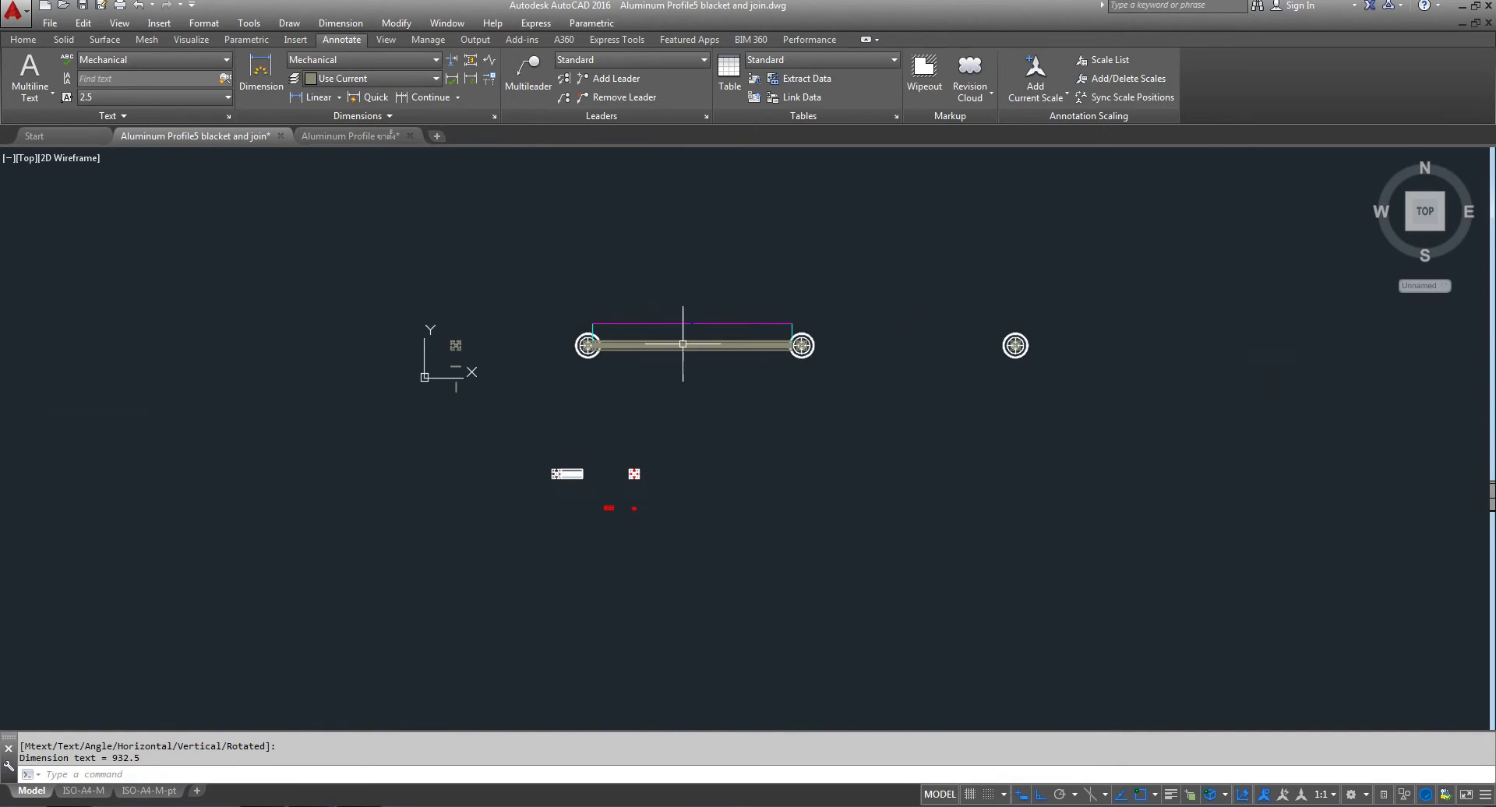
pyautogui.scroll(1, 685, 343)
pyautogui.scroll(4, 802, 344)
pyautogui.scroll(2, 801, 343)
pyautogui.moveTo(802, 344)
pyautogui.mouseDown(button='middle')
pyautogui.moveTo(513, 321)
pyautogui.moveTo(594, 417)
pyautogui.moveTo(1283, 428)
pyautogui.mouseUp(button='middle')
pyautogui.scroll(2, 603, 480)
pyautogui.scroll(2, 628, 475)
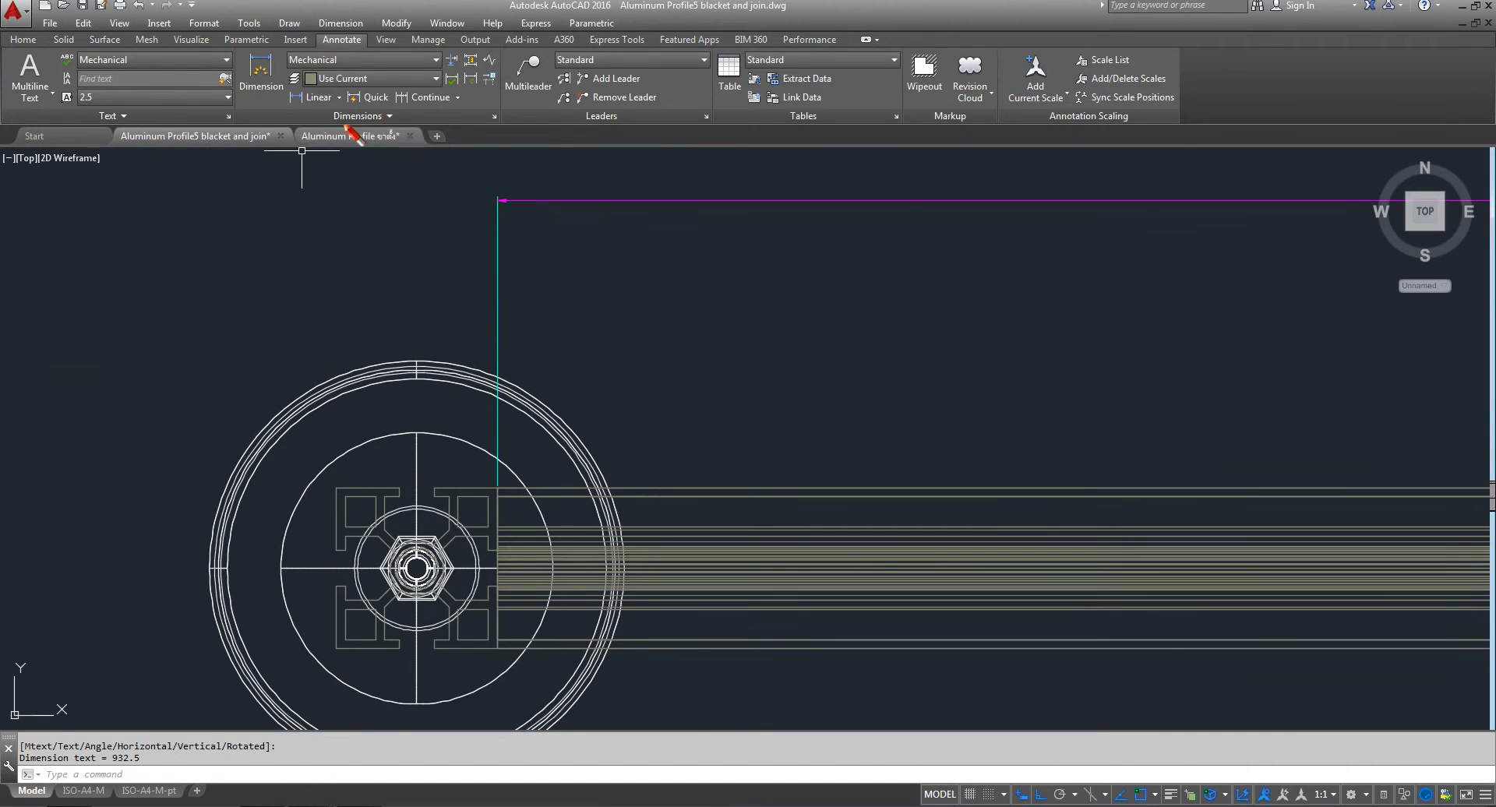
# - Add a 955 linear dimension from the beam's left end to the right joint, above the first
pyautogui.click(301, 96)
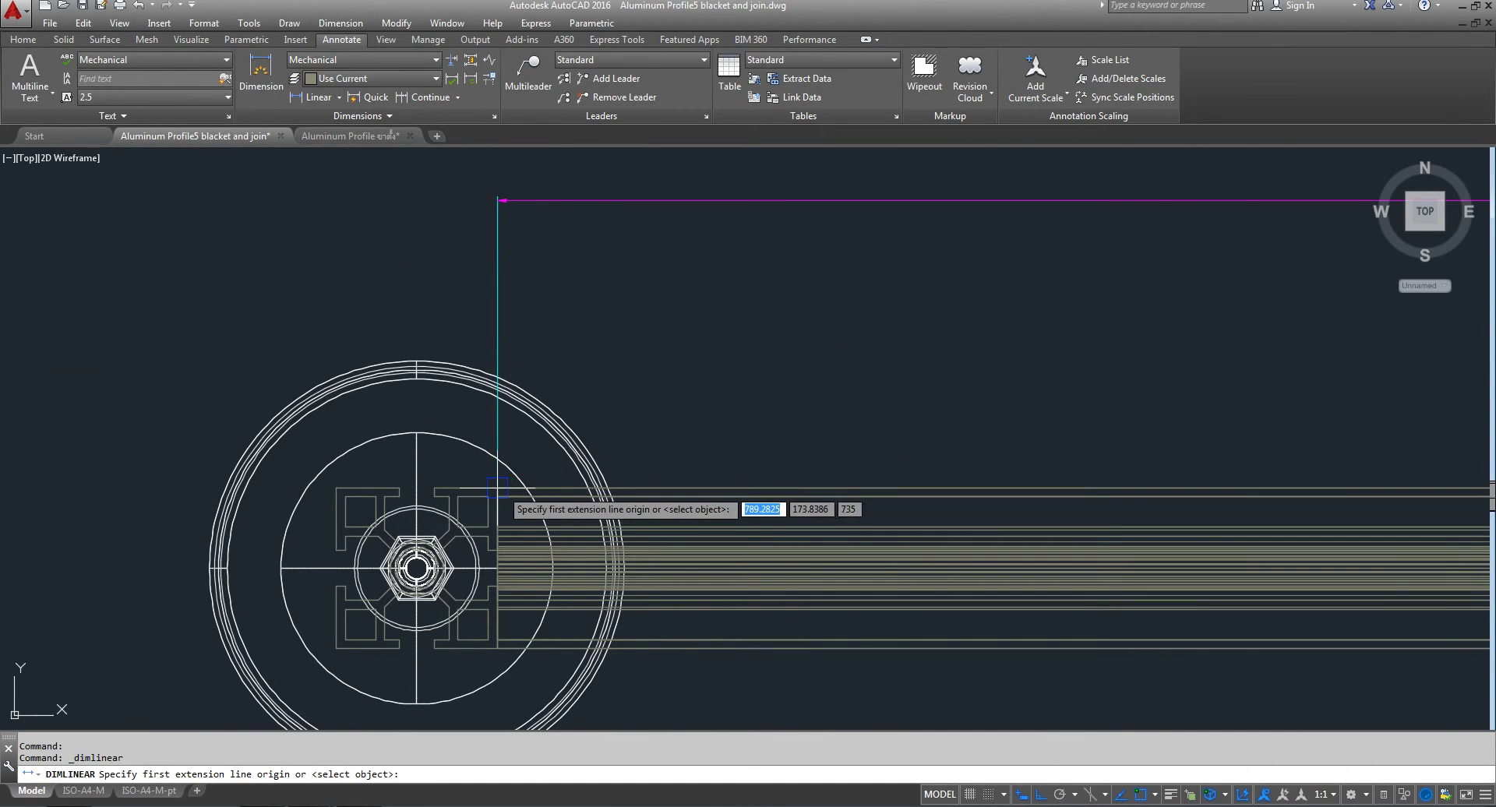
pyautogui.scroll(3, 502, 518)
pyautogui.scroll(3, 502, 522)
pyautogui.click(473, 498)
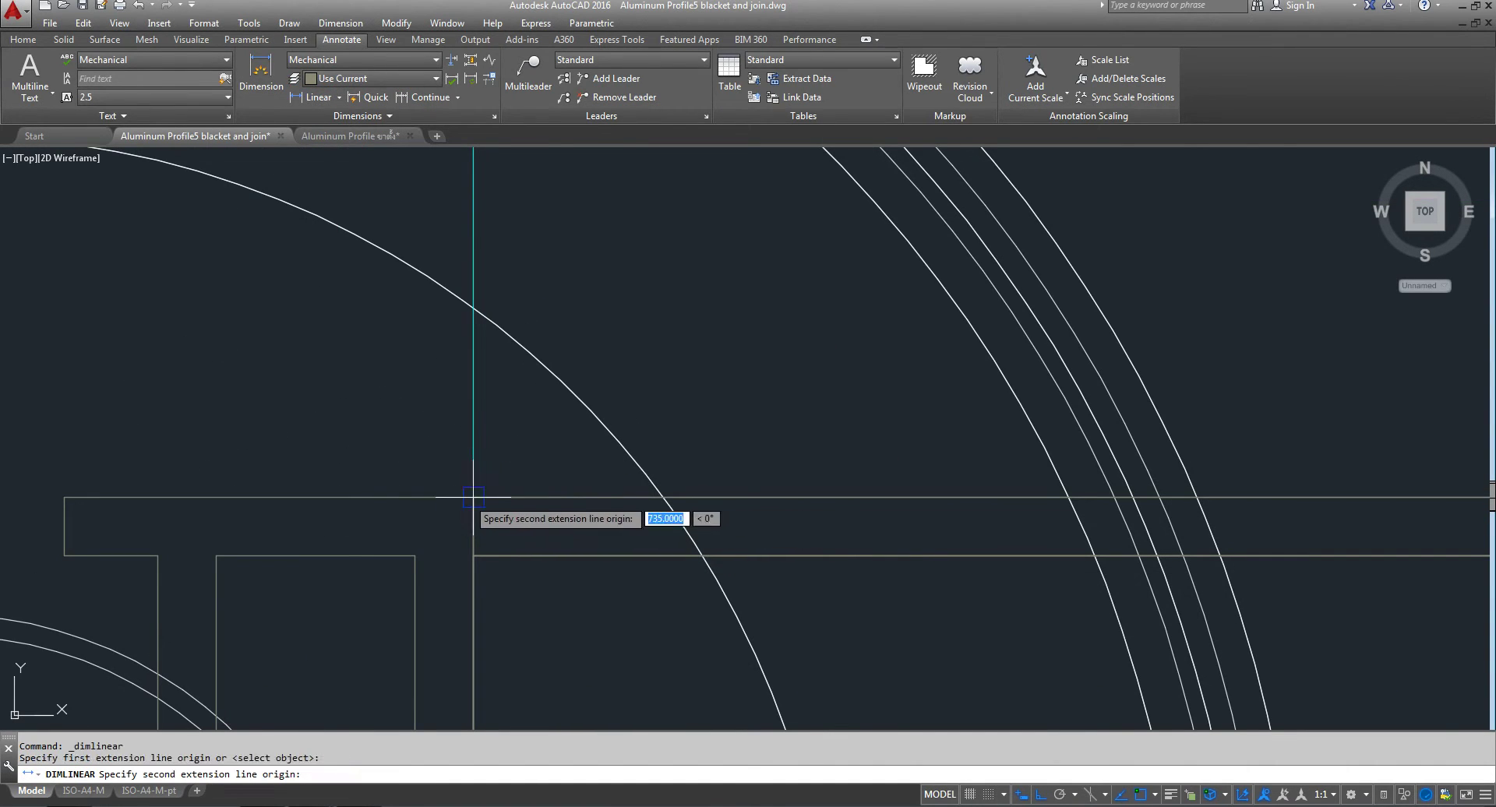
pyautogui.scroll(-5, 467, 506)
pyautogui.scroll(4, 735, 501)
pyautogui.scroll(3, 774, 417)
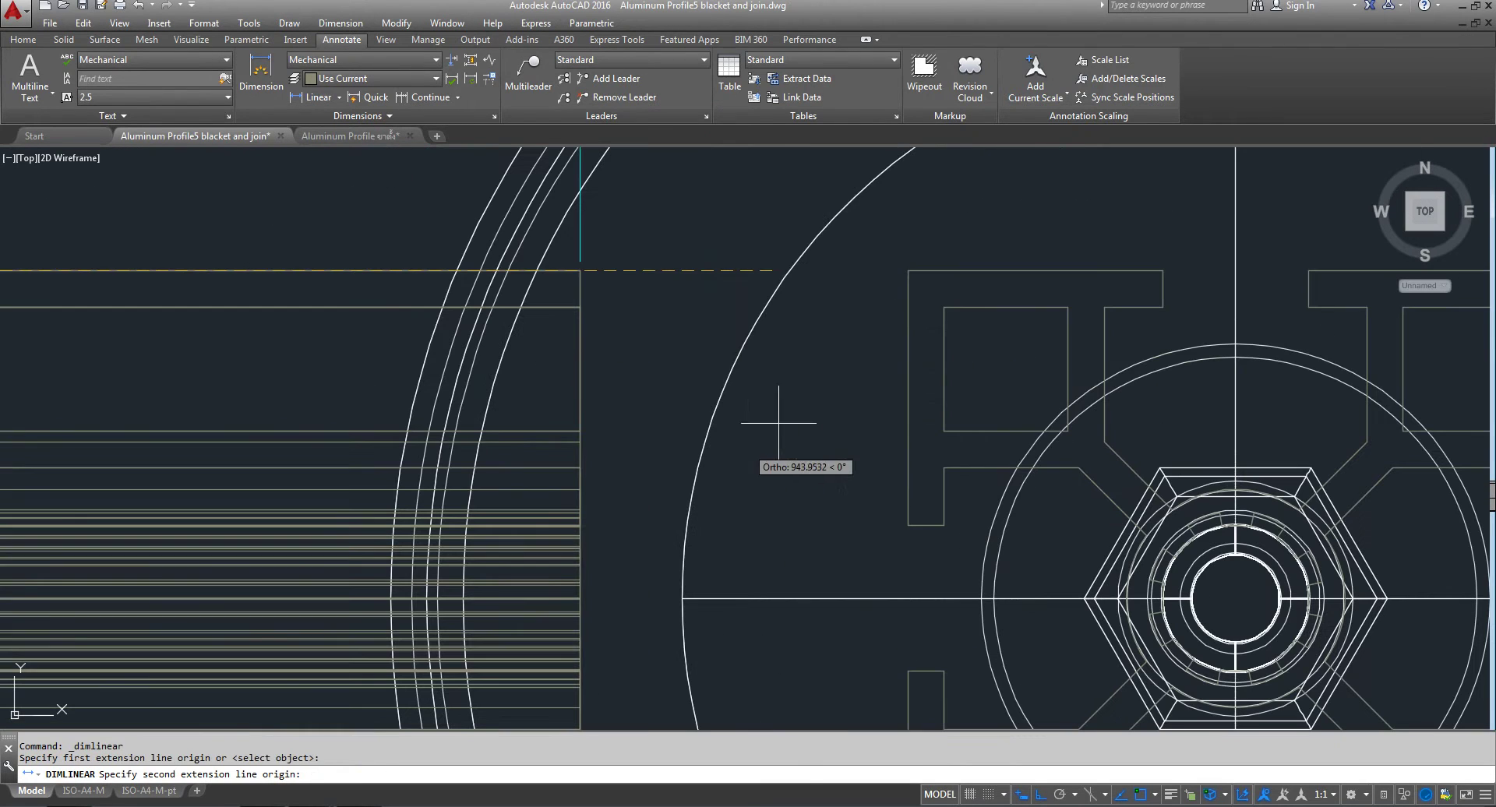
pyautogui.click(907, 271)
pyautogui.scroll(-3, 851, 457)
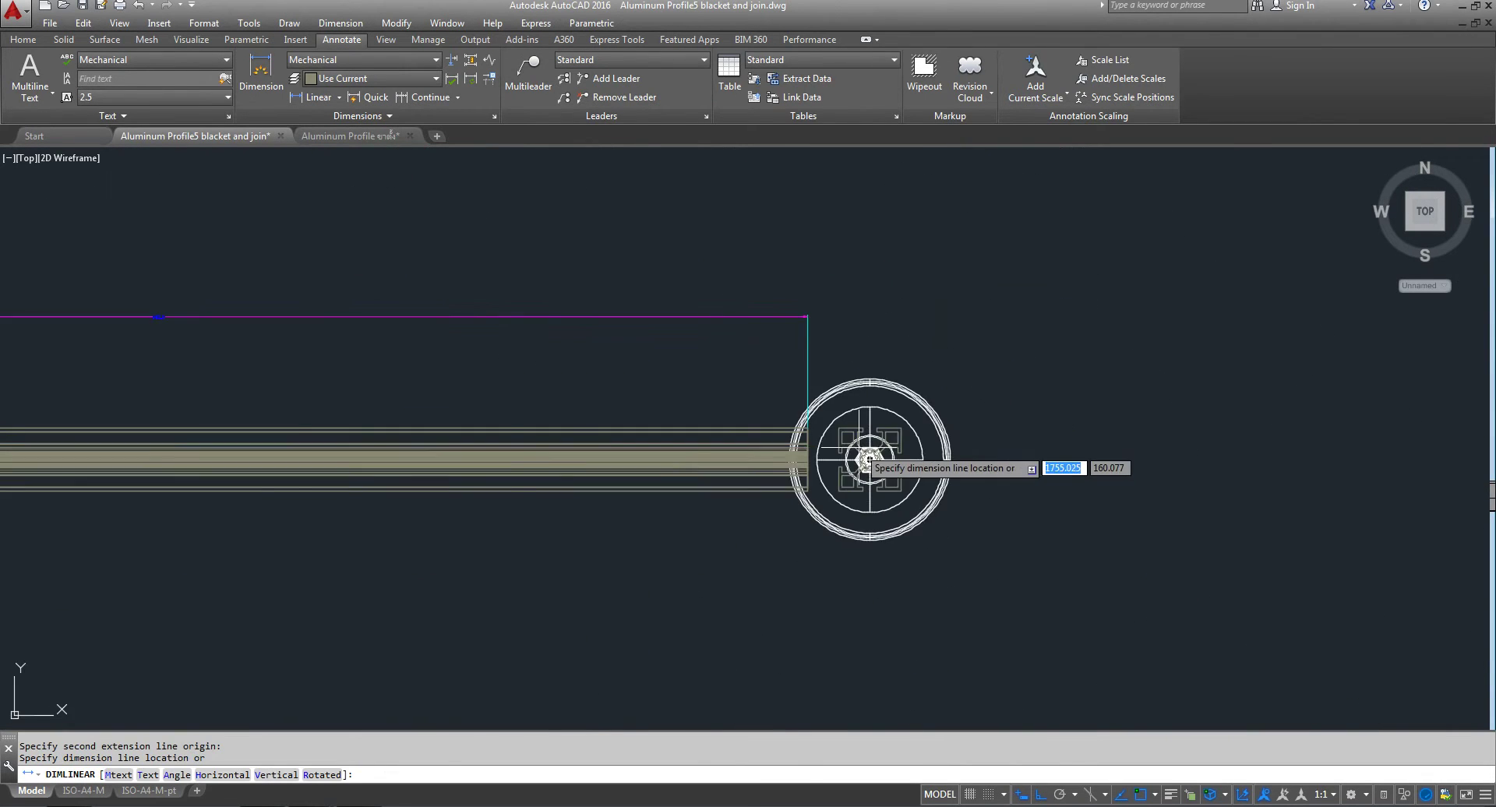
pyautogui.scroll(-2, 484, 334)
pyautogui.scroll(5, 696, 410)
pyautogui.scroll(2, 787, 511)
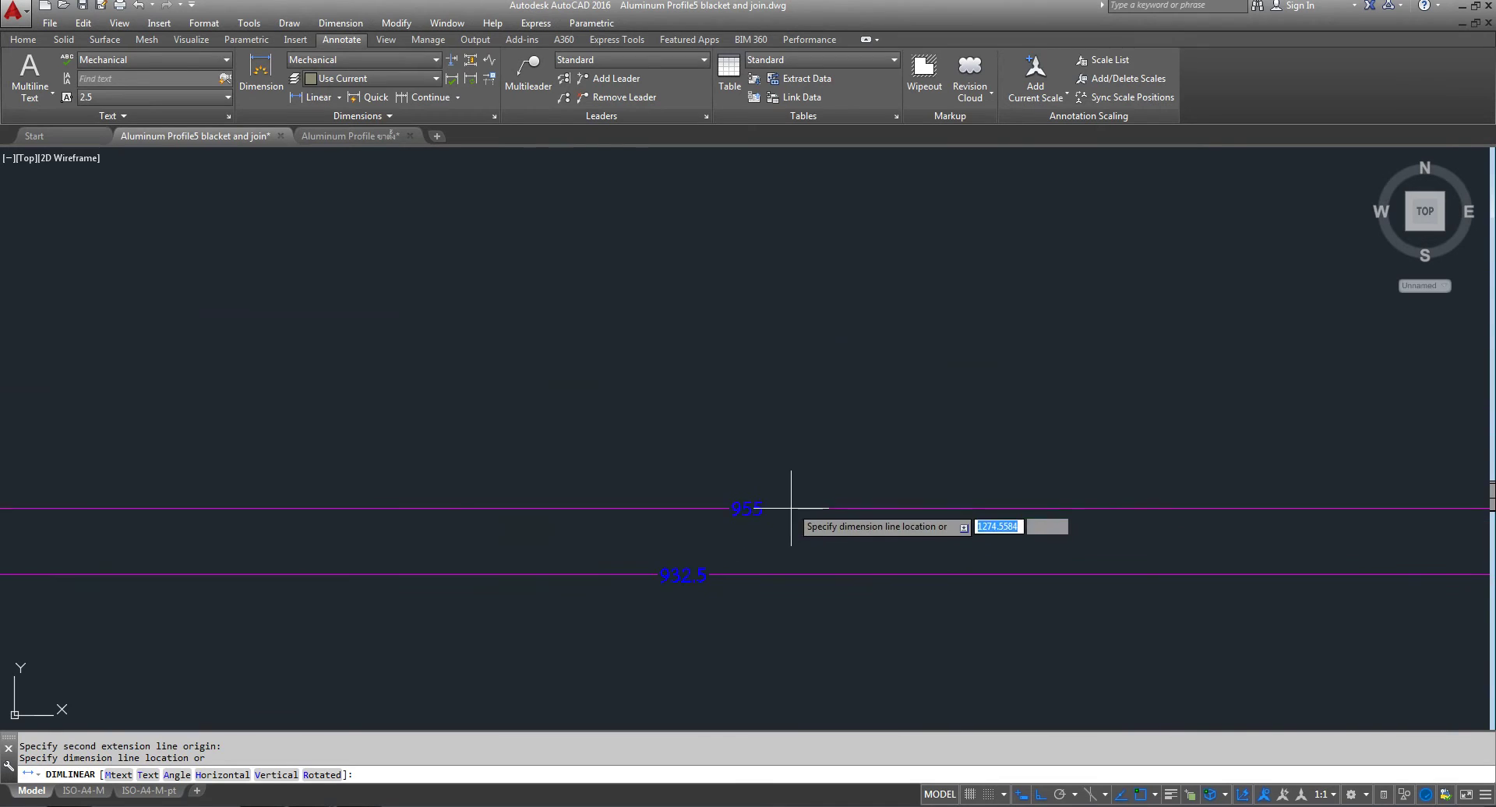
pyautogui.click(788, 458)
pyautogui.scroll(-3, 584, 430)
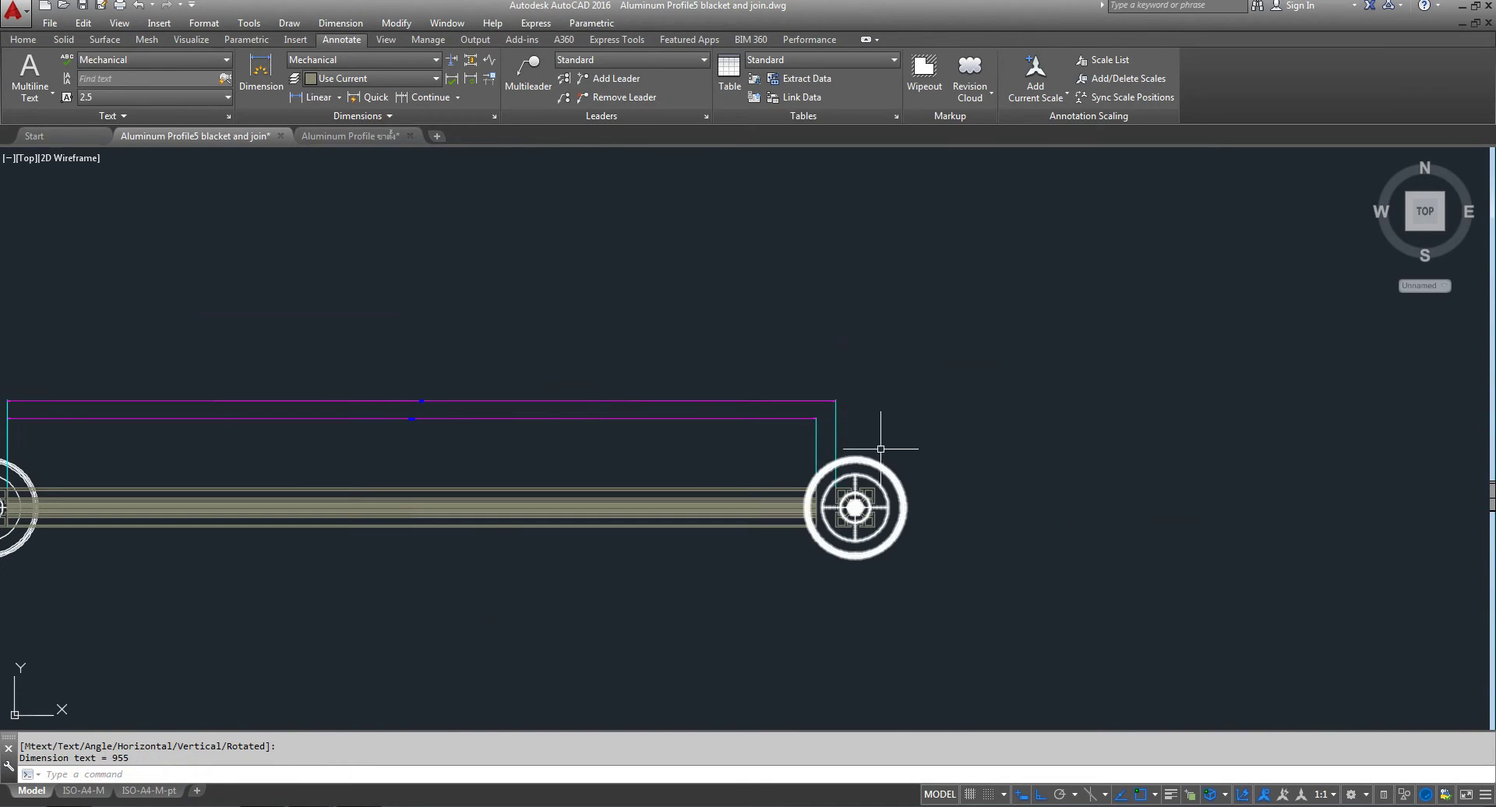
pyautogui.moveTo(1042, 471); pyautogui.dragTo(889, 460, button='middle')
# - Repeat the linear dimension to place 955 from the right end profile to the middle column
pyautogui.rightClick(733, 326)
pyautogui.click(759, 337)
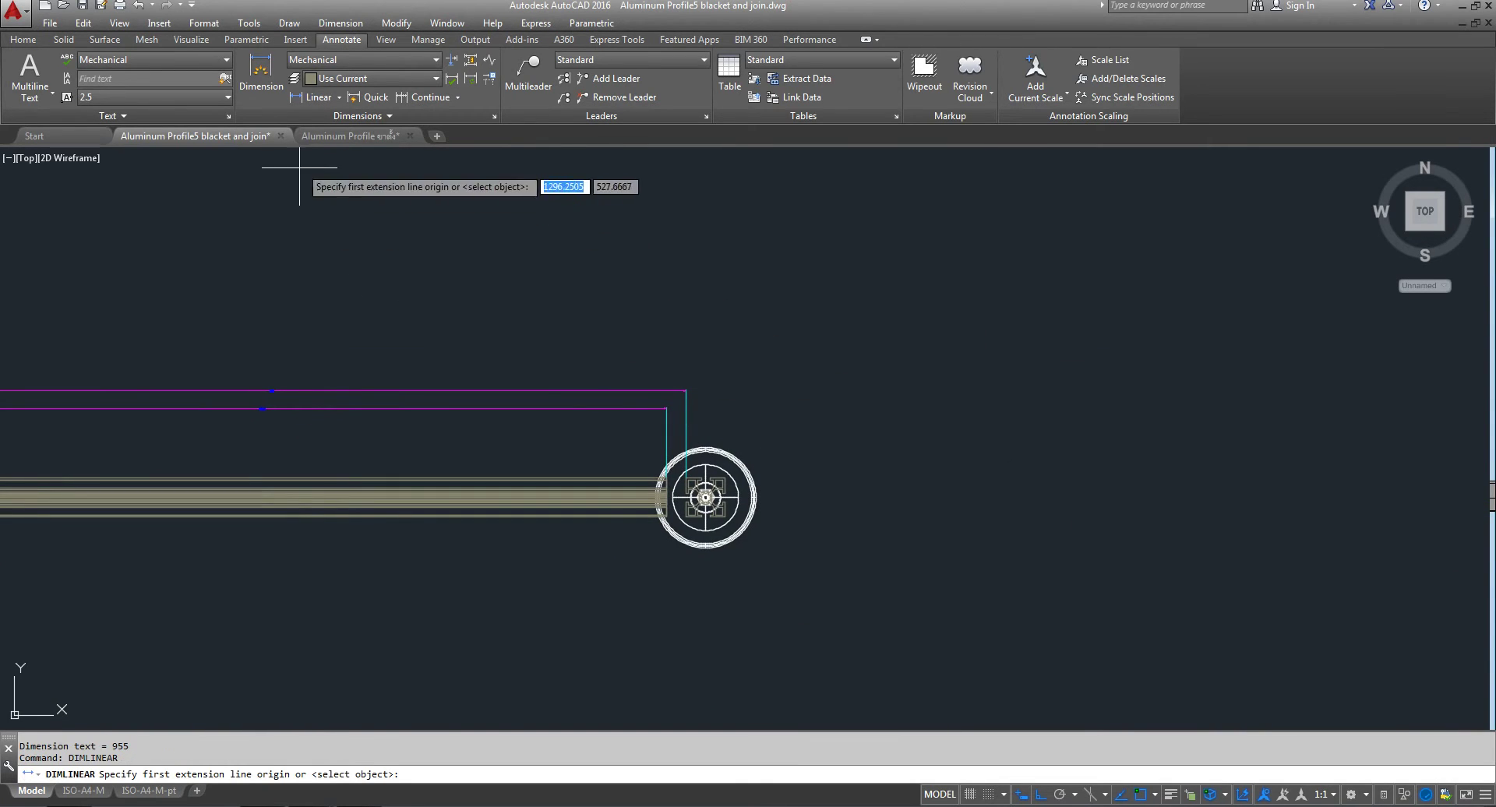
pyautogui.scroll(5, 725, 503)
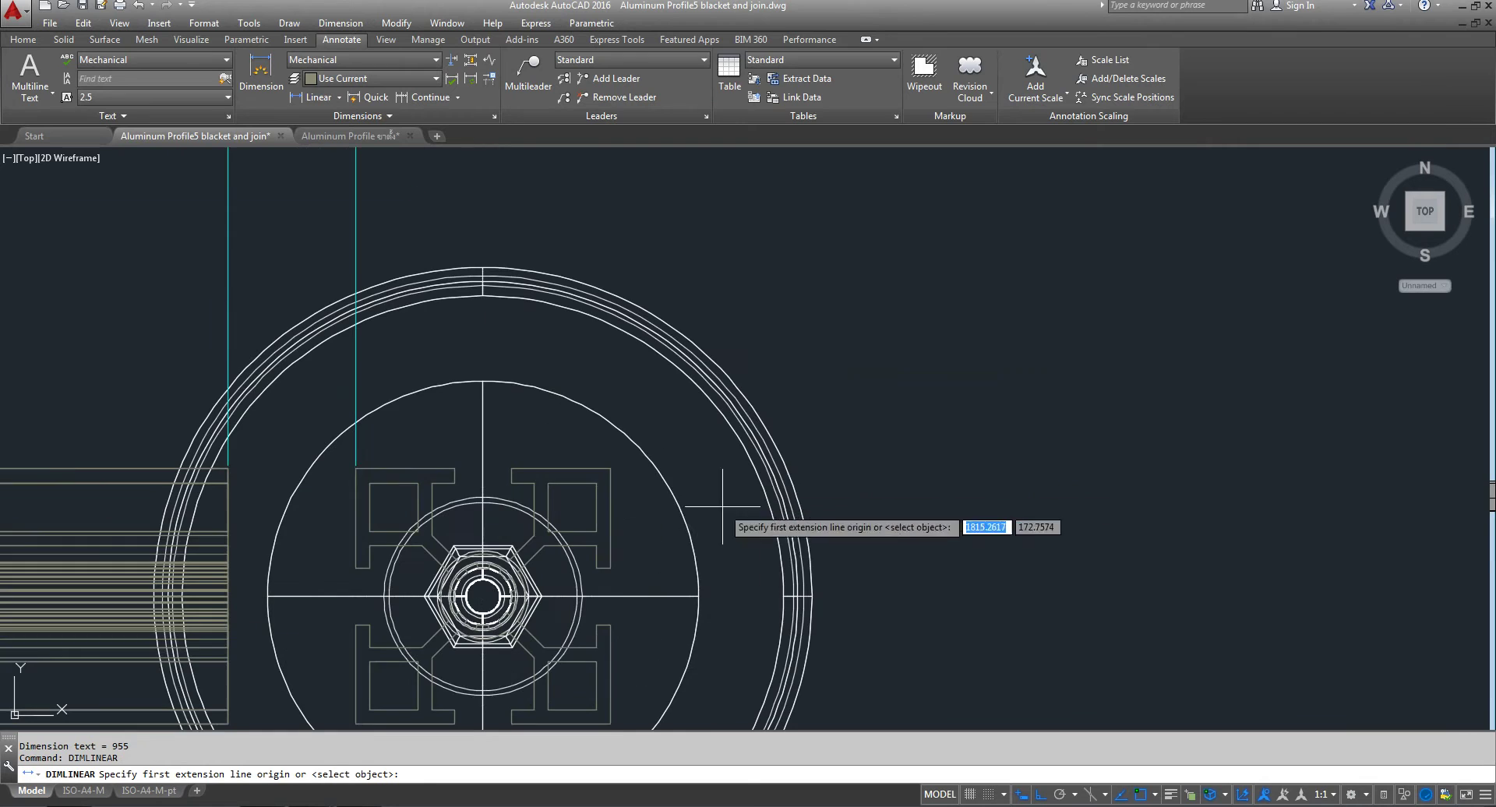
pyautogui.click(623, 479)
pyautogui.scroll(-10, 654, 476)
pyautogui.scroll(3, 787, 477)
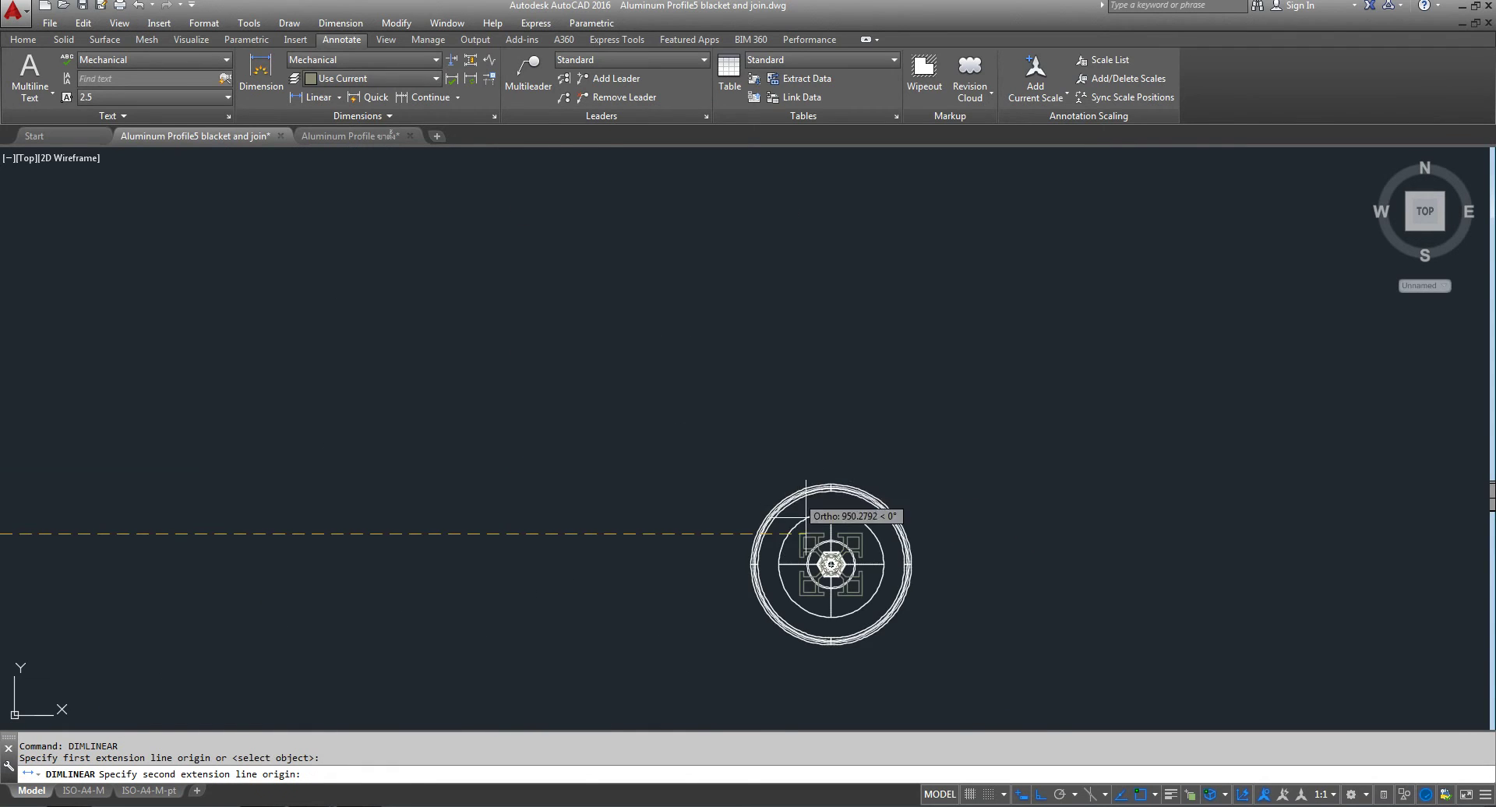
pyautogui.scroll(5, 772, 565)
pyautogui.click(761, 570)
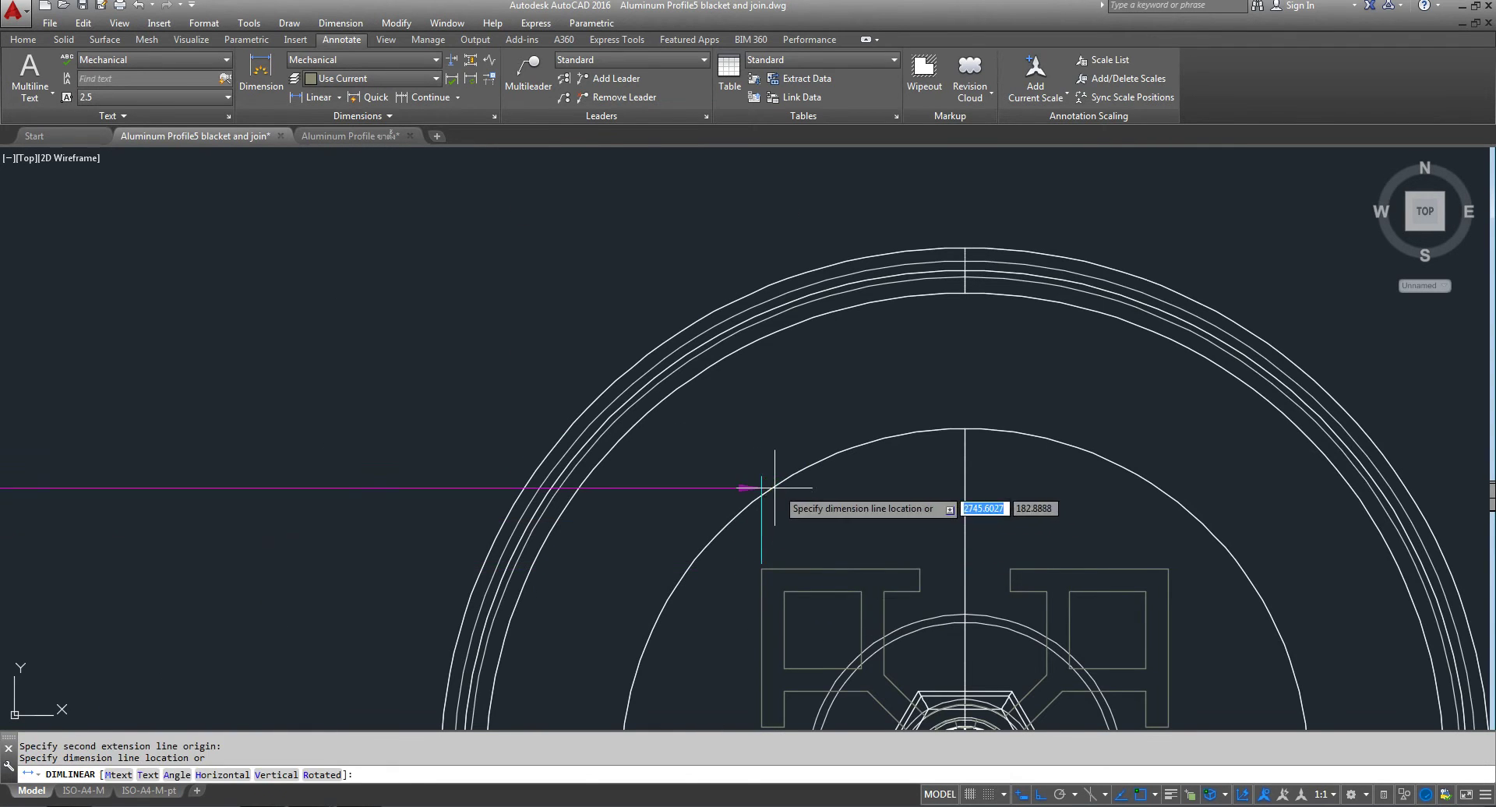
pyautogui.scroll(-5, 774, 498)
pyautogui.scroll(3, 507, 434)
pyautogui.scroll(3, 510, 452)
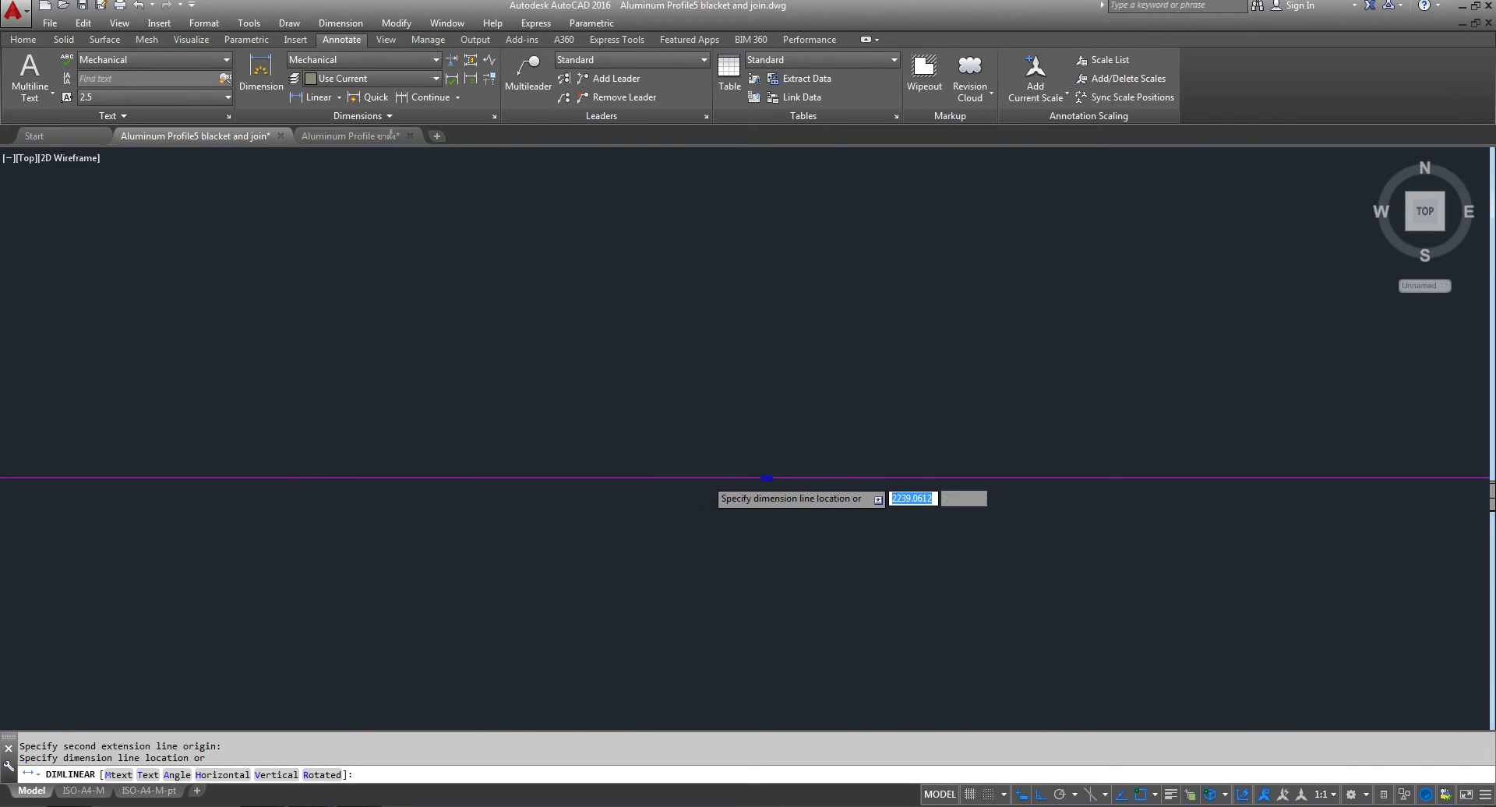
pyautogui.scroll(-3, 705, 476)
pyautogui.scroll(-2, 748, 434)
pyautogui.scroll(3, 491, 434)
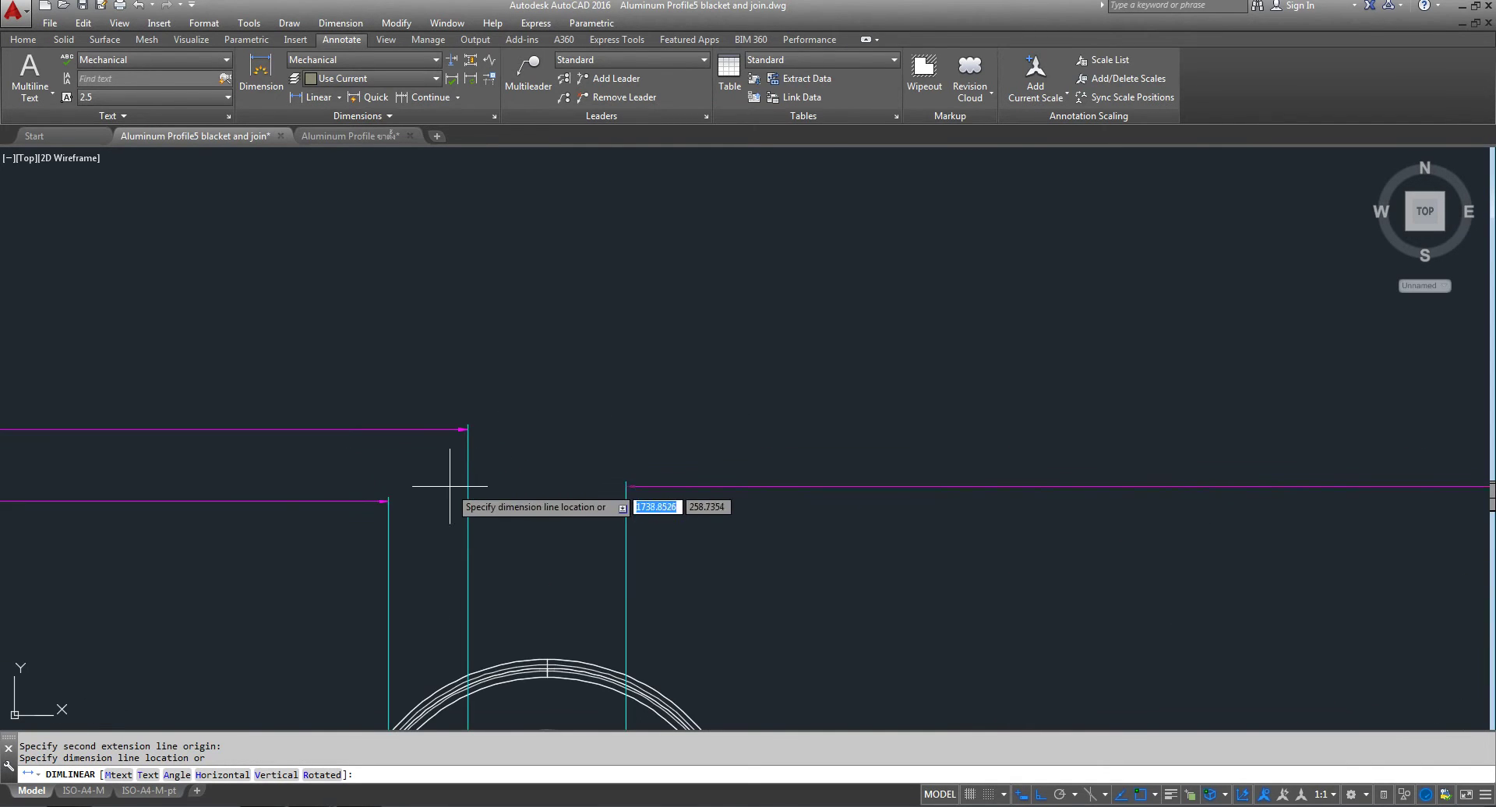
pyautogui.scroll(2, 427, 490)
pyautogui.scroll(2, 483, 427)
pyautogui.scroll(3, 623, 405)
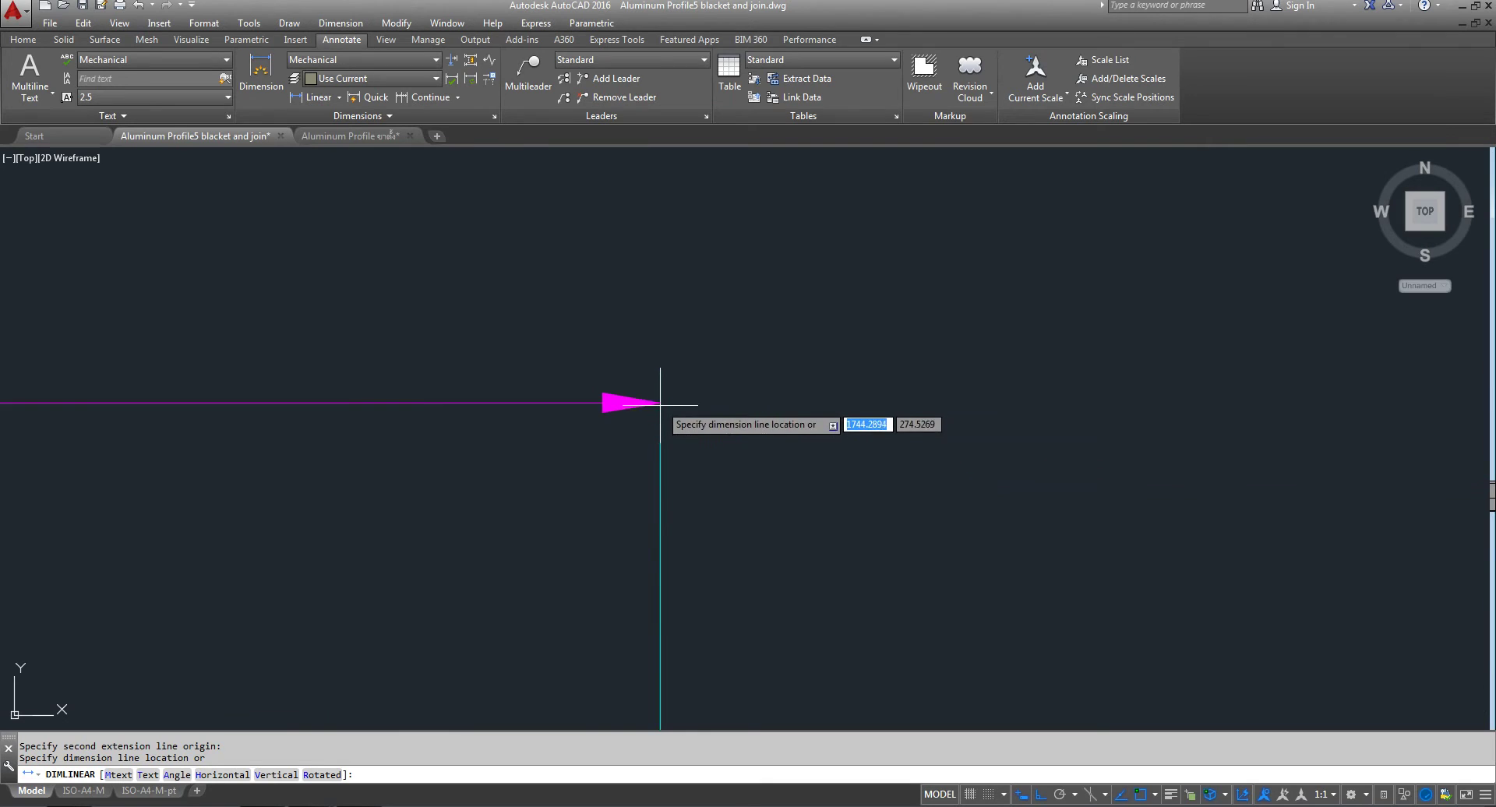
pyautogui.click(660, 403)
pyautogui.scroll(-2, 660, 403)
pyautogui.scroll(-2, 711, 348)
pyautogui.scroll(-1, 717, 356)
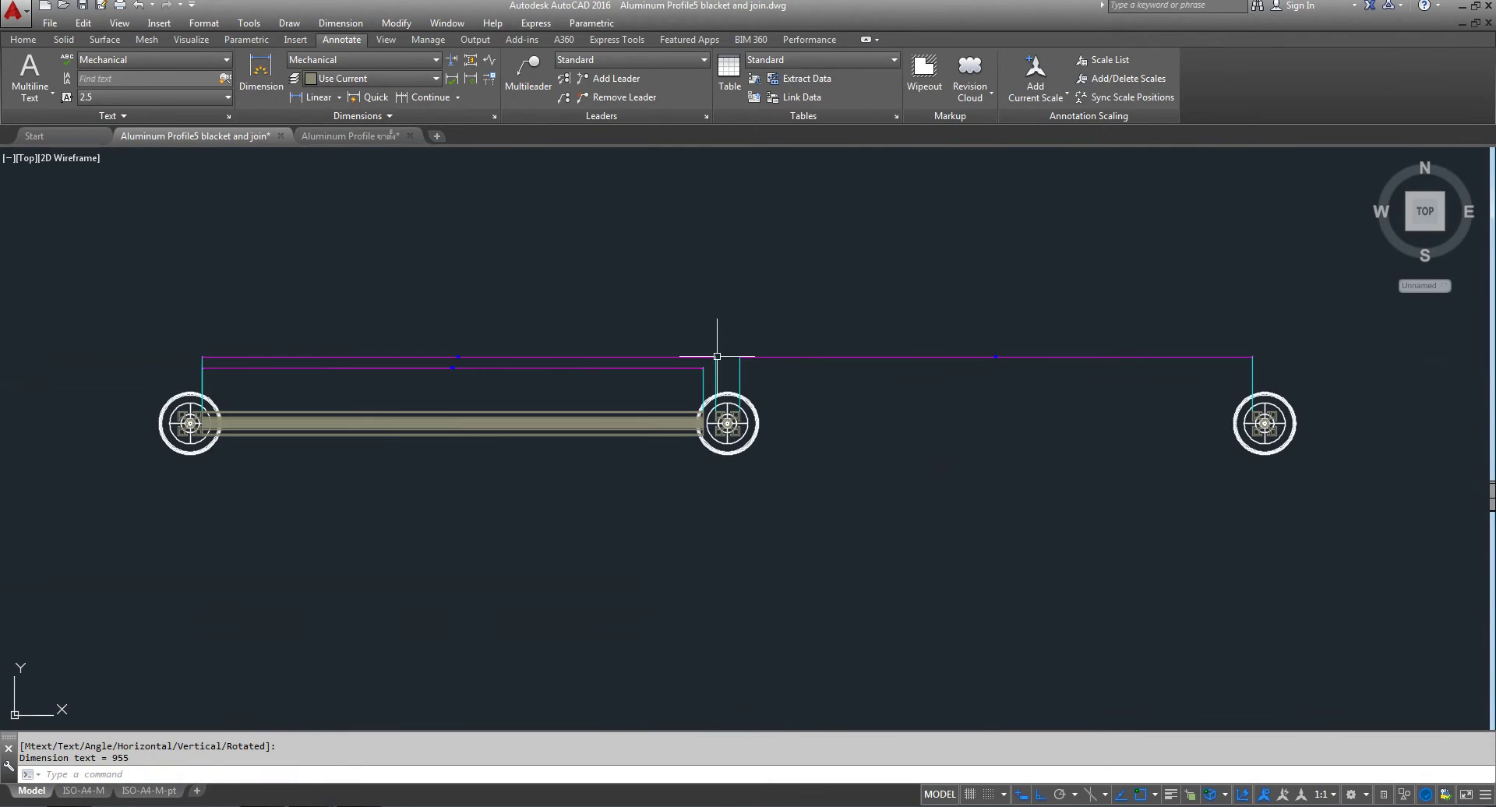
# - Measure the 2045 gap from the middle column to the right column, cancelling without placing it
pyautogui.click(302, 100)
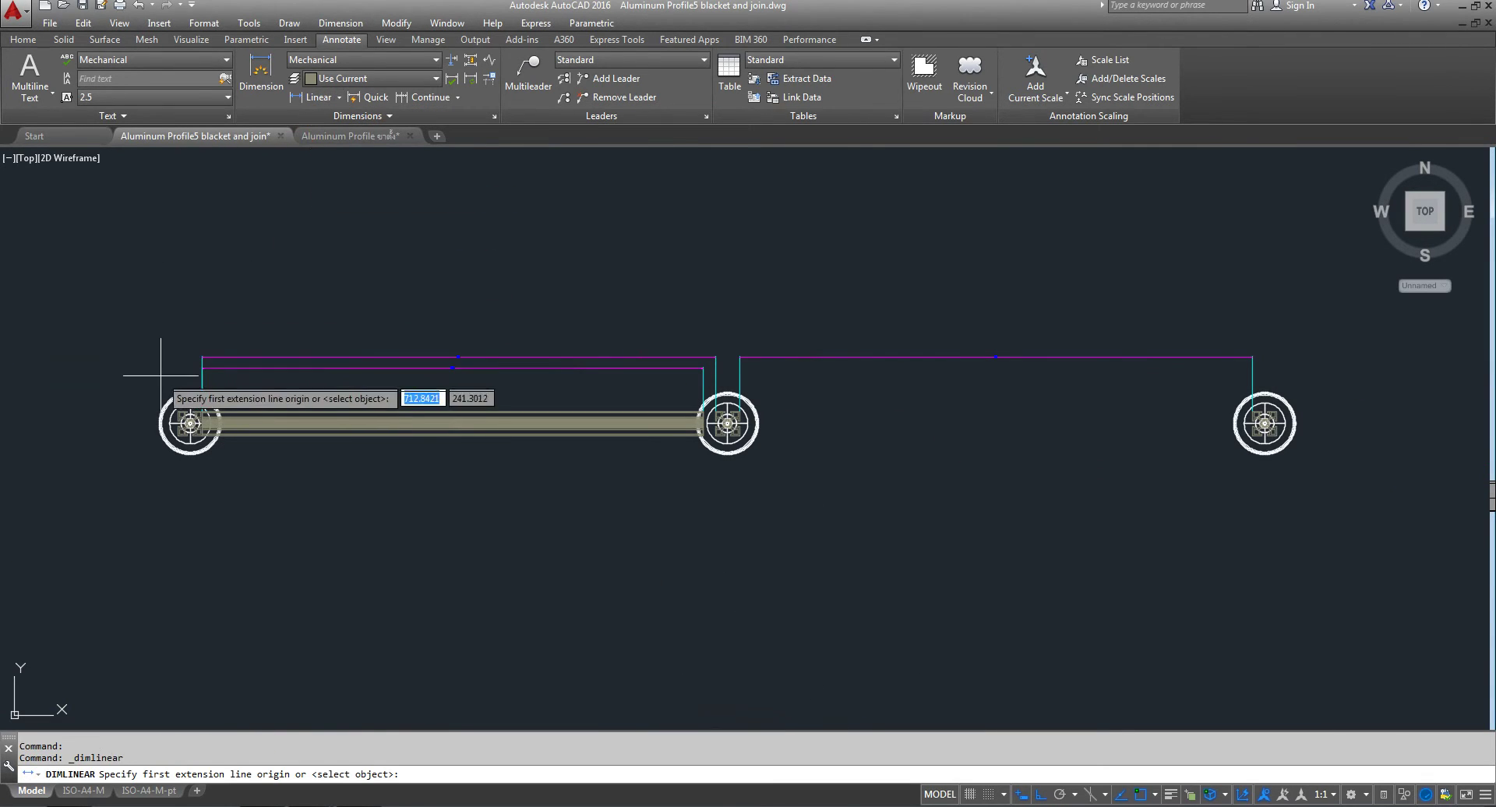
pyautogui.scroll(5, 156, 390)
pyautogui.scroll(1, 327, 616)
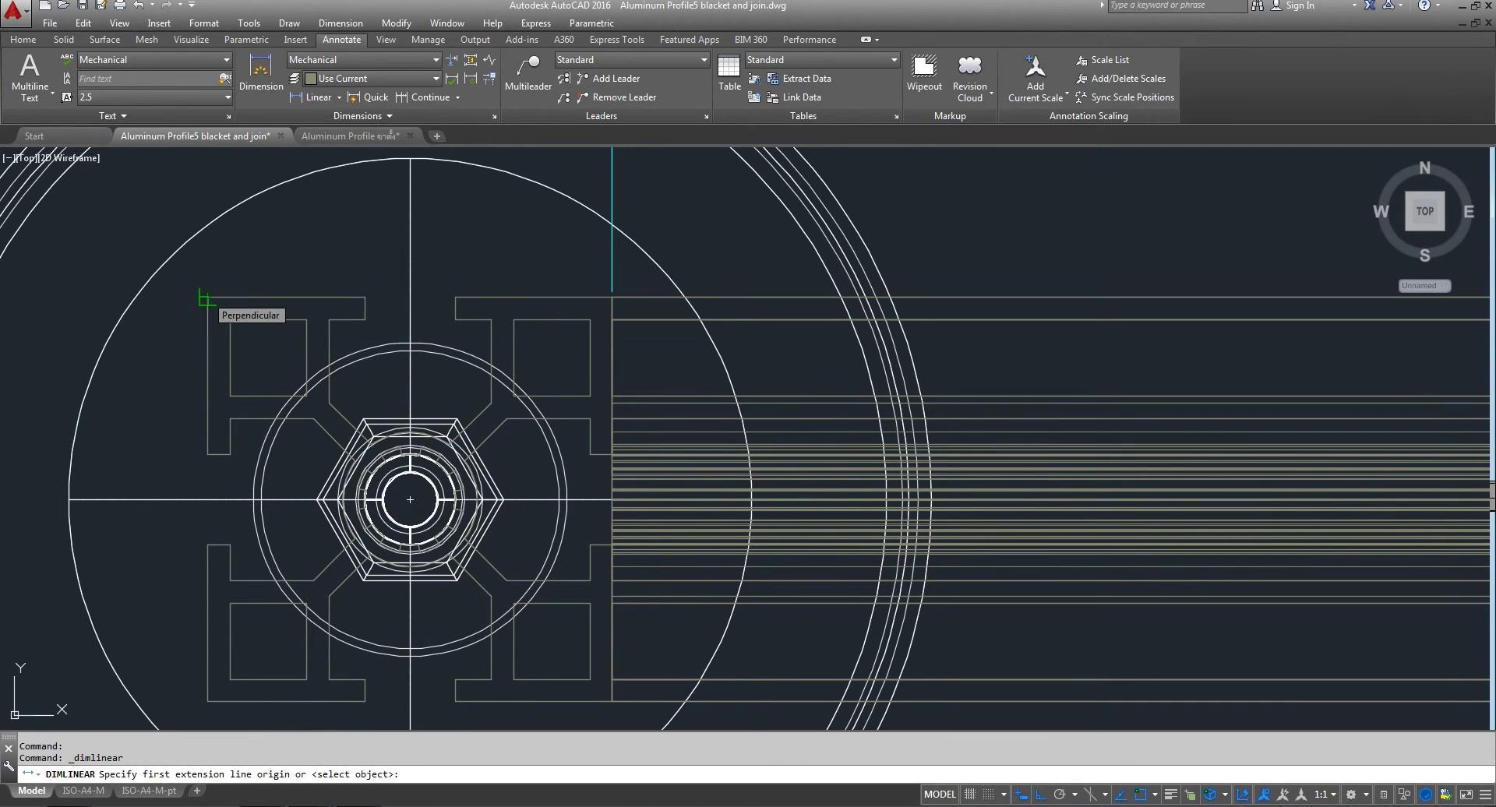
pyautogui.click(207, 298)
pyautogui.scroll(-6, 206, 298)
pyautogui.scroll(3, 960, 415)
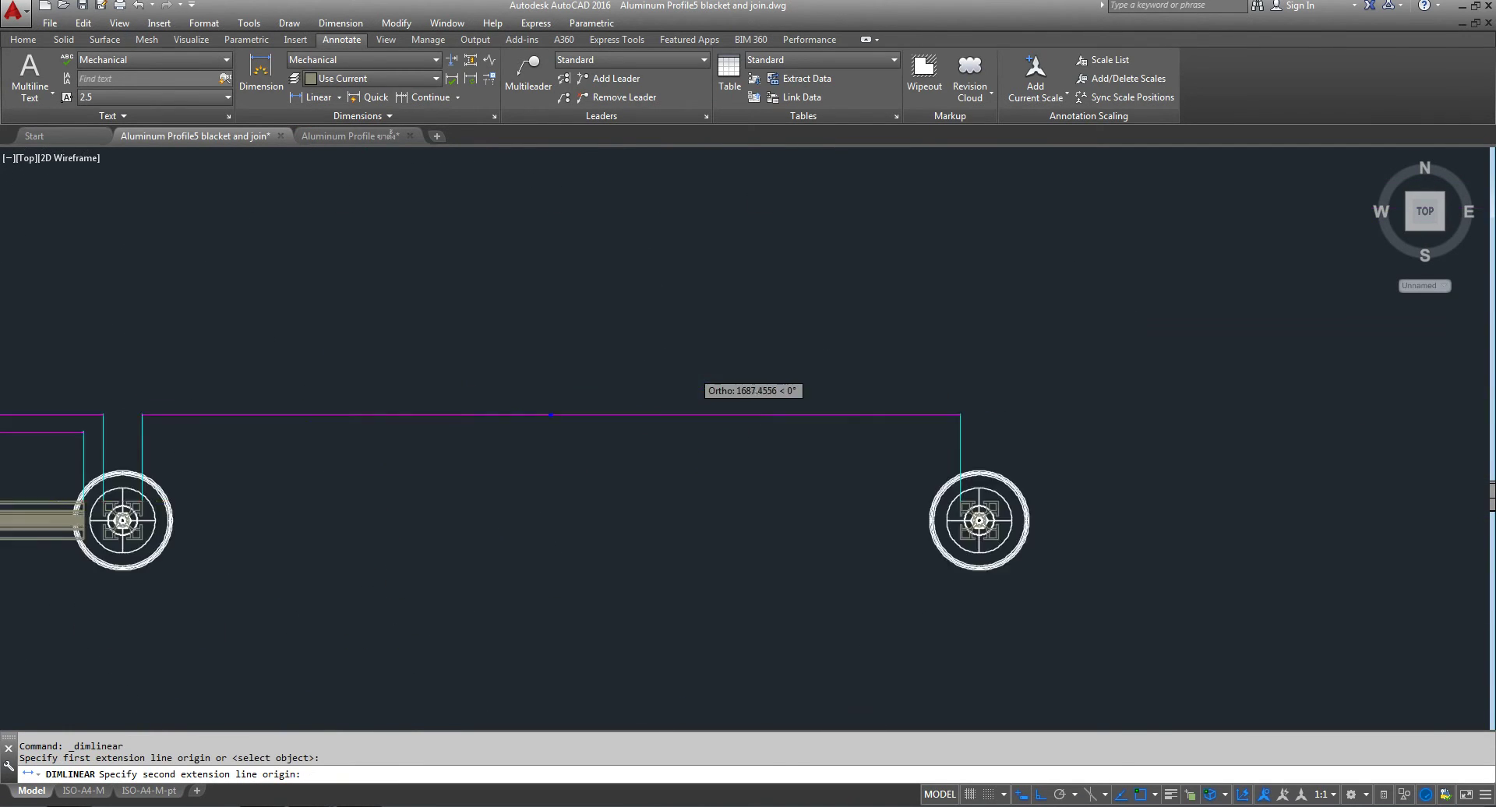
pyautogui.scroll(8, 981, 495)
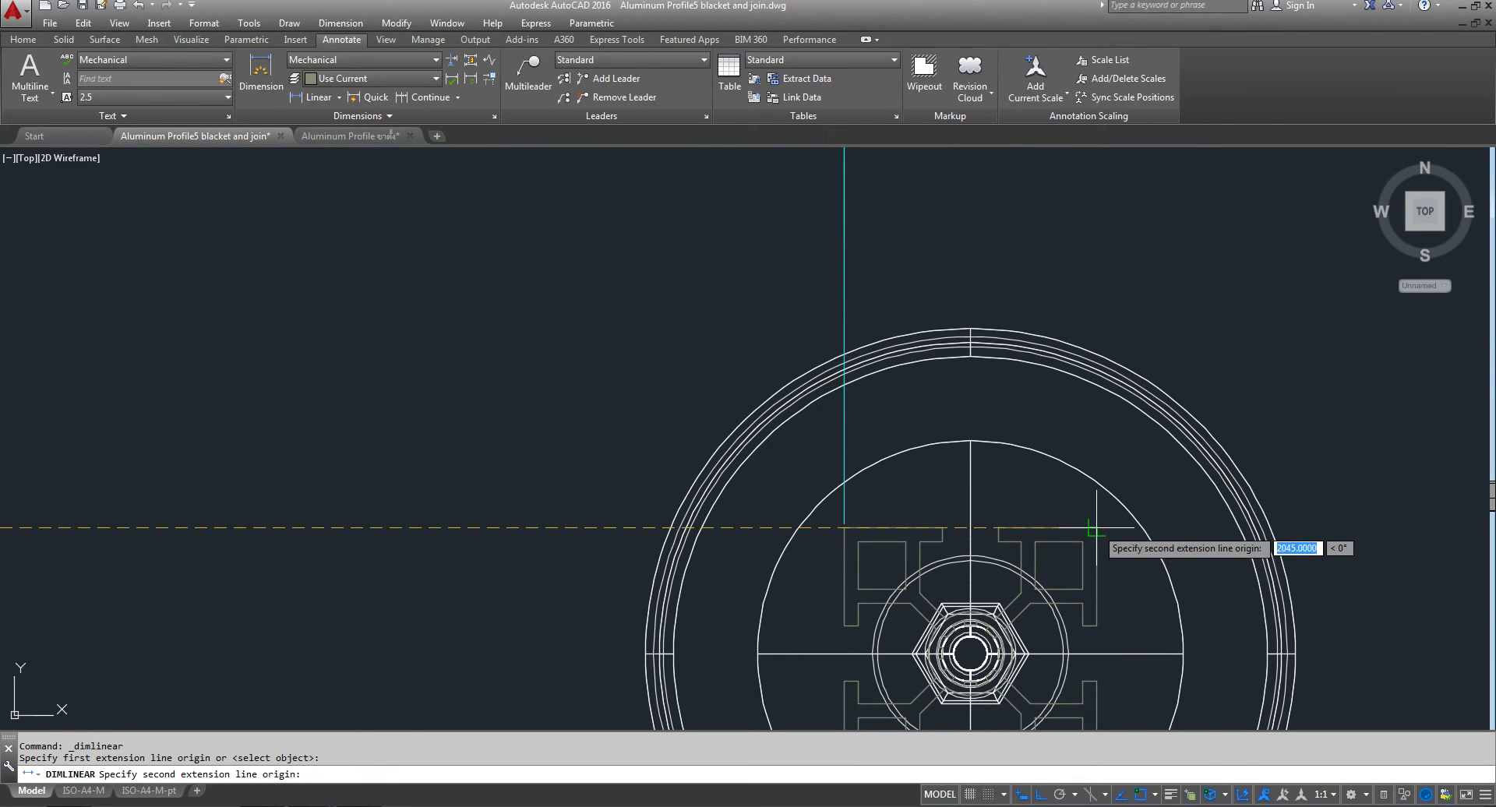
pyautogui.click(1103, 532)
pyautogui.scroll(-8, 1084, 412)
pyautogui.scroll(3, 397, 327)
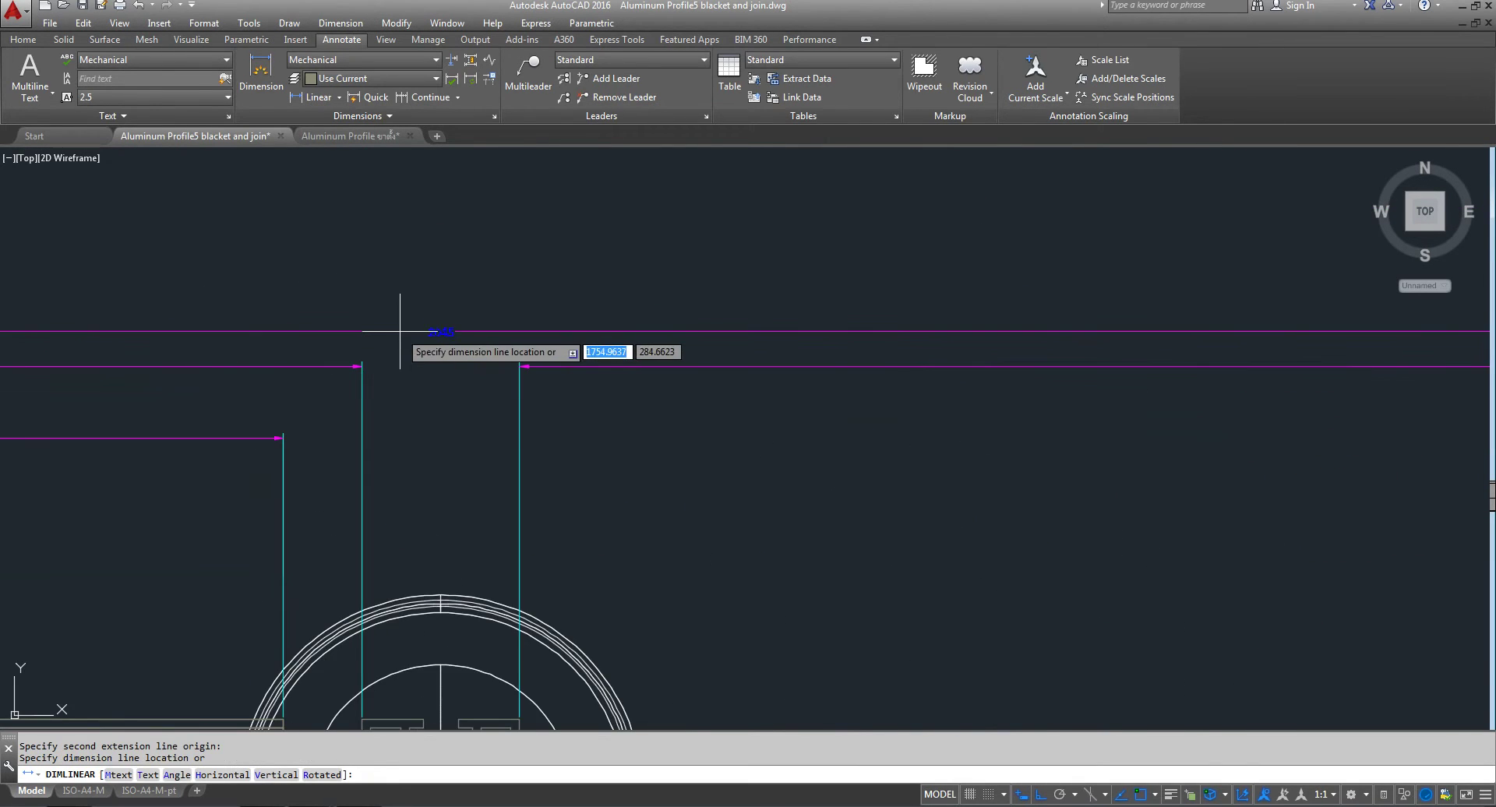
pyautogui.scroll(3, 401, 327)
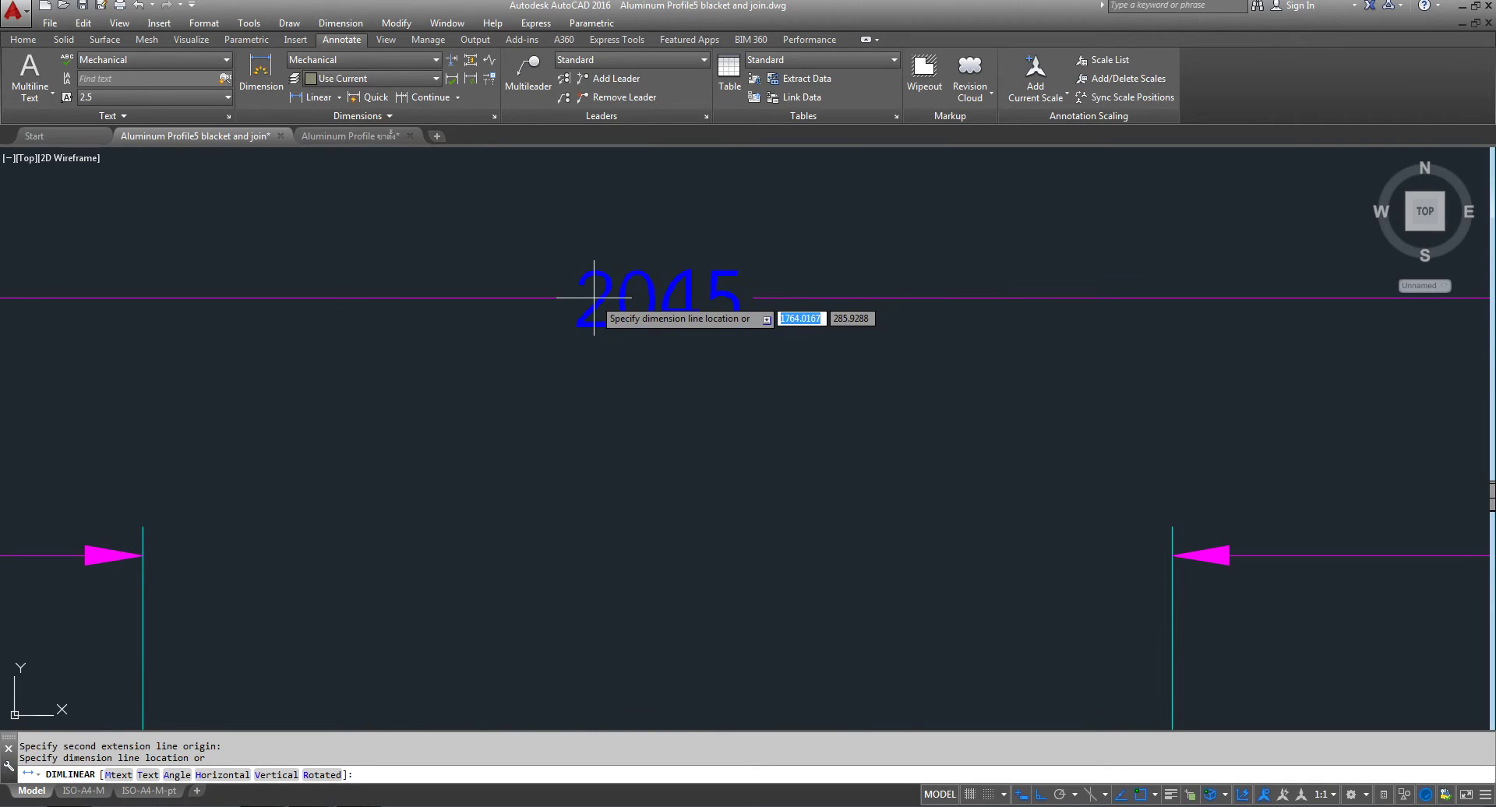
pyautogui.press('Escape')
pyautogui.scroll(-2, 594, 304)
pyautogui.scroll(-3, 618, 424)
pyautogui.scroll(-1, 634, 468)
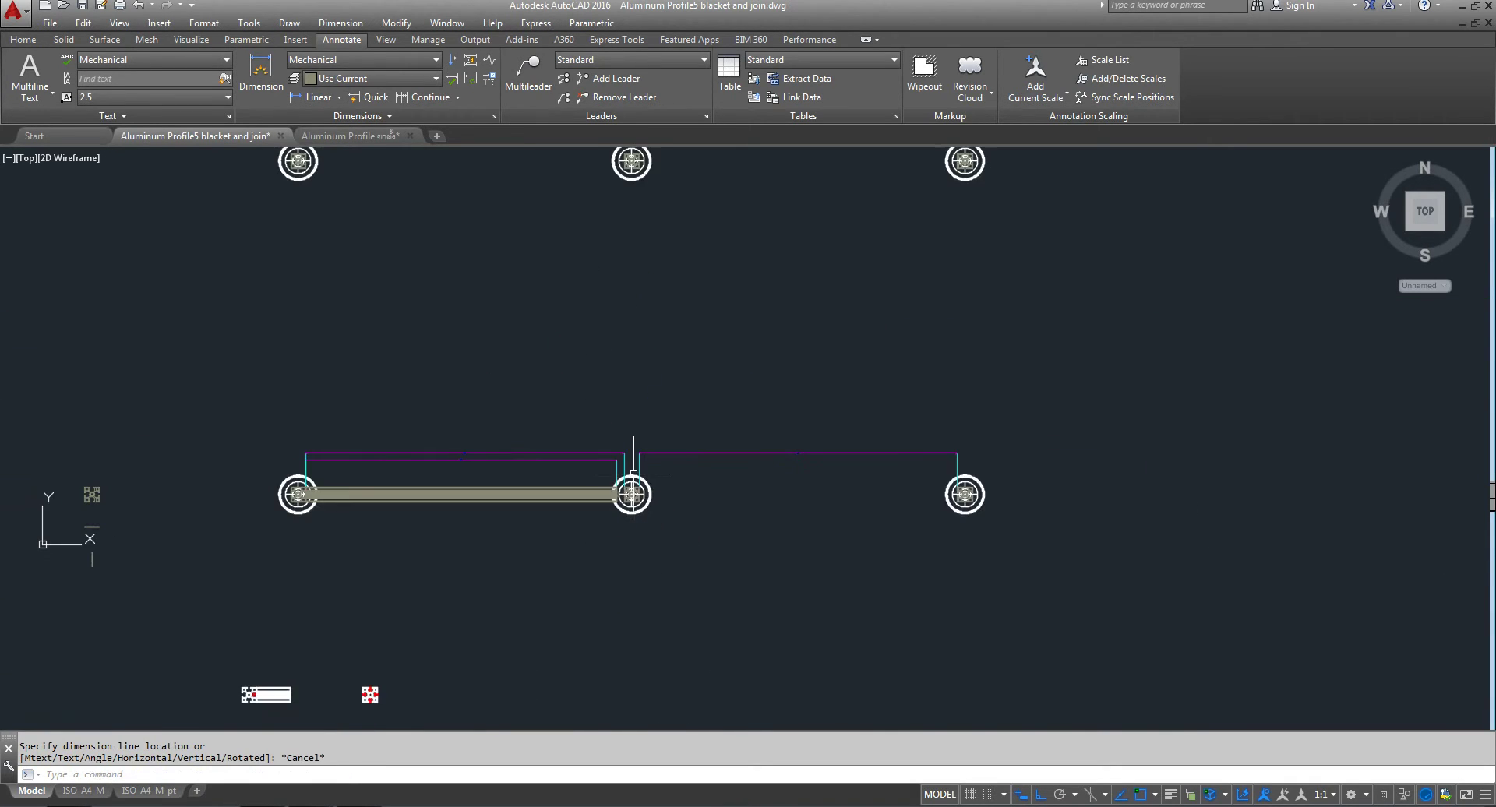
pyautogui.scroll(4, 561, 491)
pyautogui.scroll(2, 803, 538)
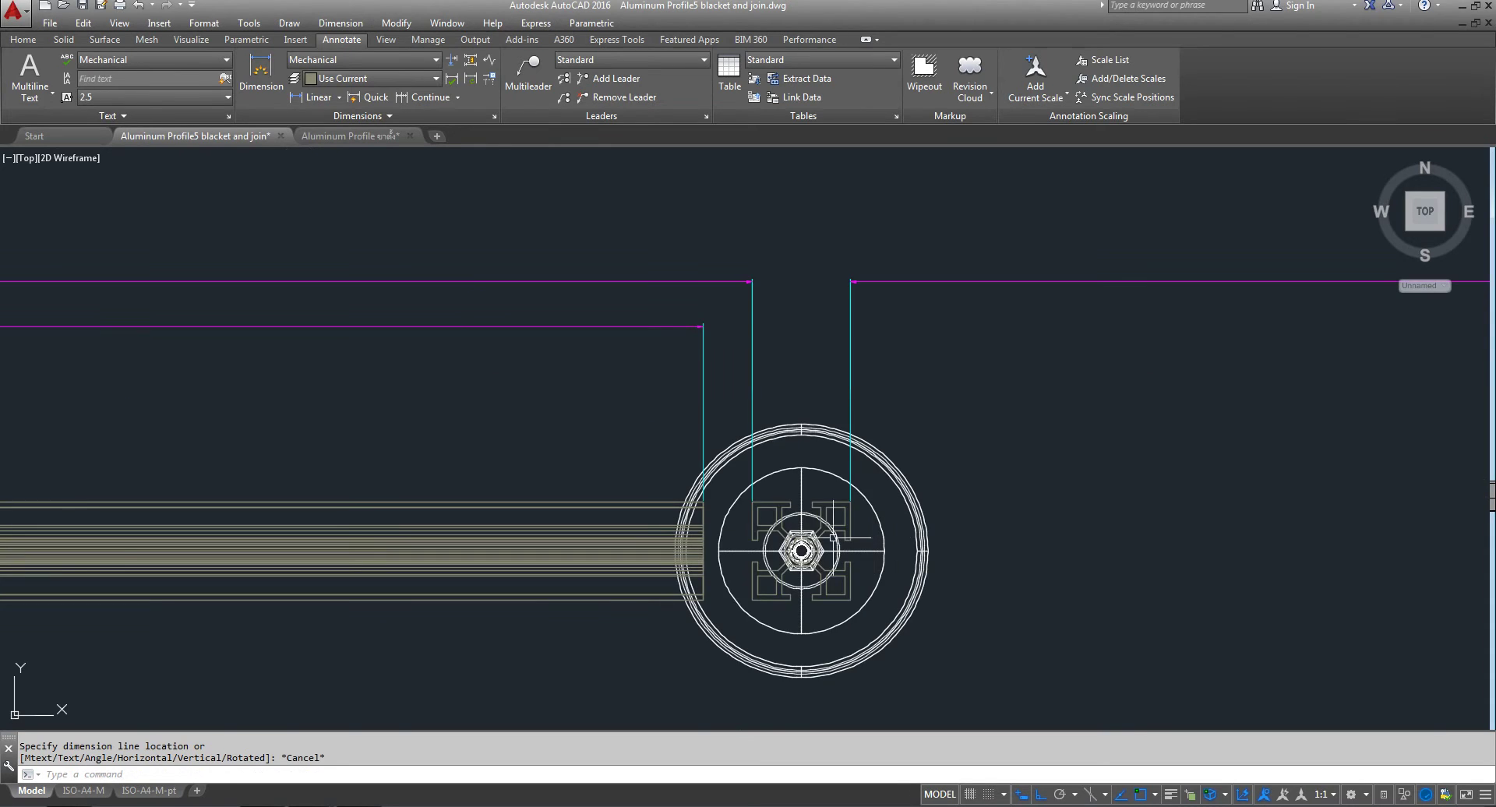
pyautogui.scroll(2, 785, 391)
pyautogui.moveTo(785, 390)
pyautogui.mouseDown(button='middle')
pyautogui.moveTo(558, 374)
pyautogui.moveTo(610, 251)
pyautogui.mouseUp(button='middle')
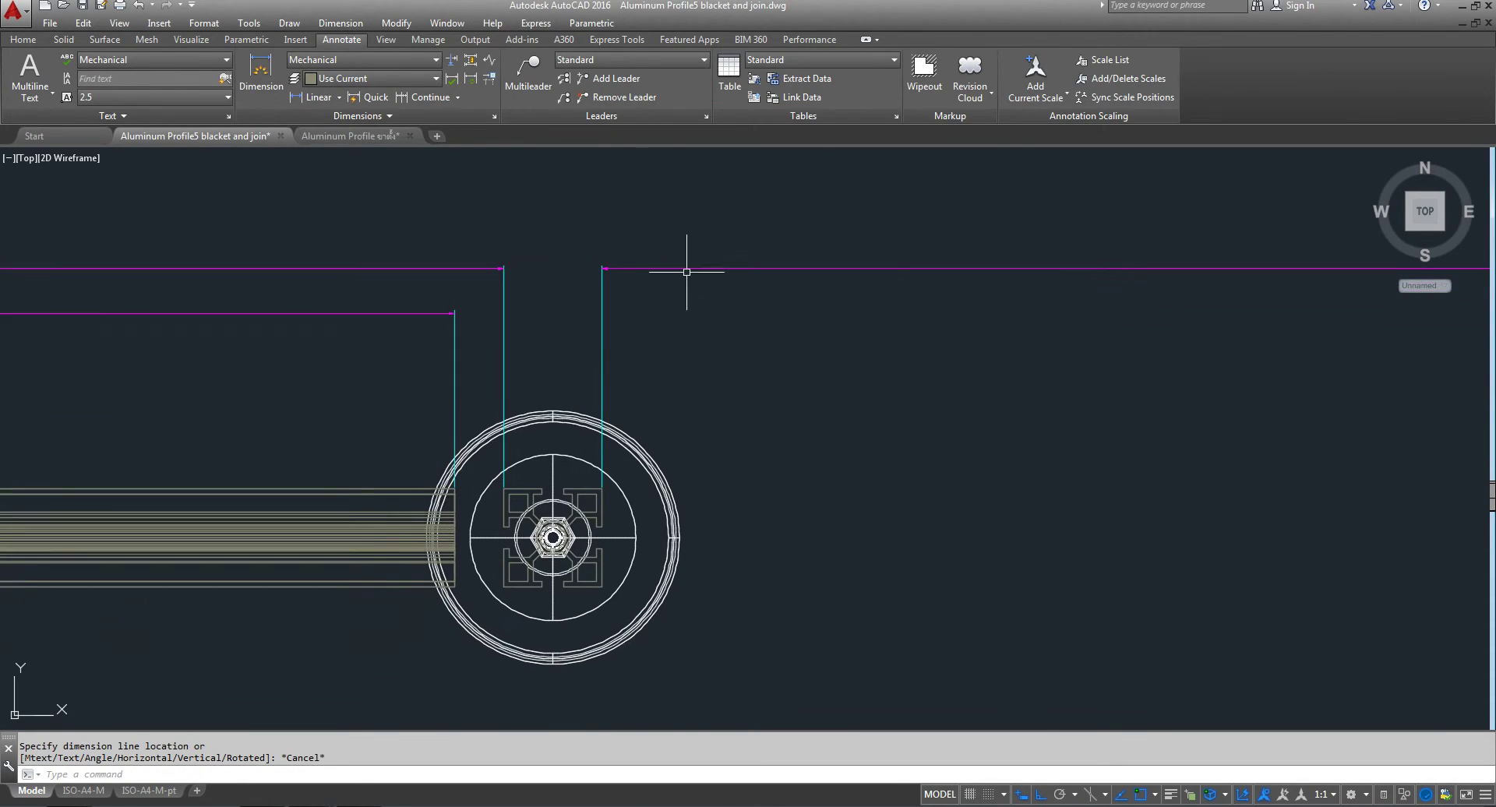
pyautogui.scroll(-3, 604, 385)
pyautogui.scroll(4, 543, 434)
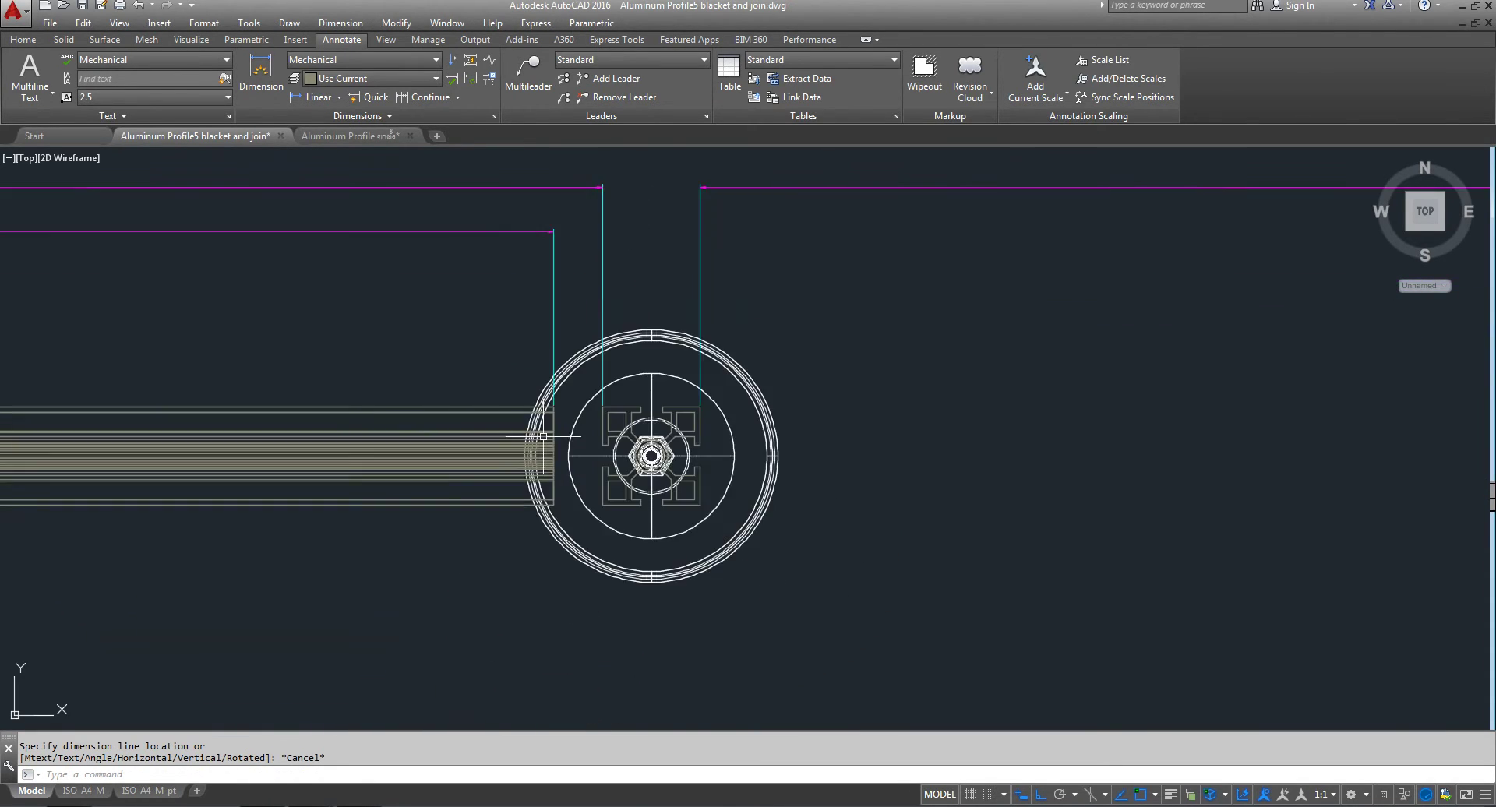
pyautogui.scroll(4, 581, 420)
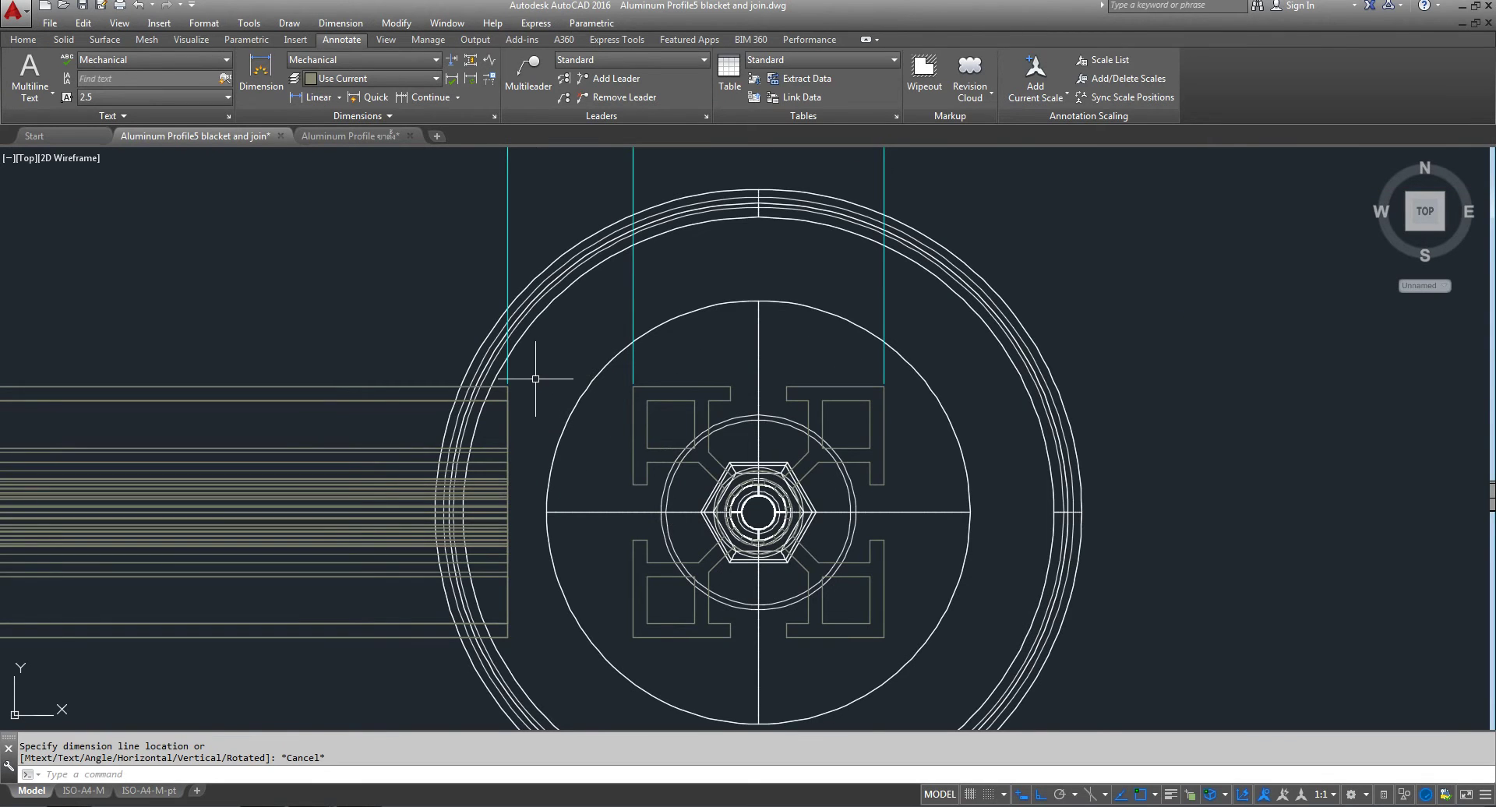
pyautogui.scroll(-4, 535, 378)
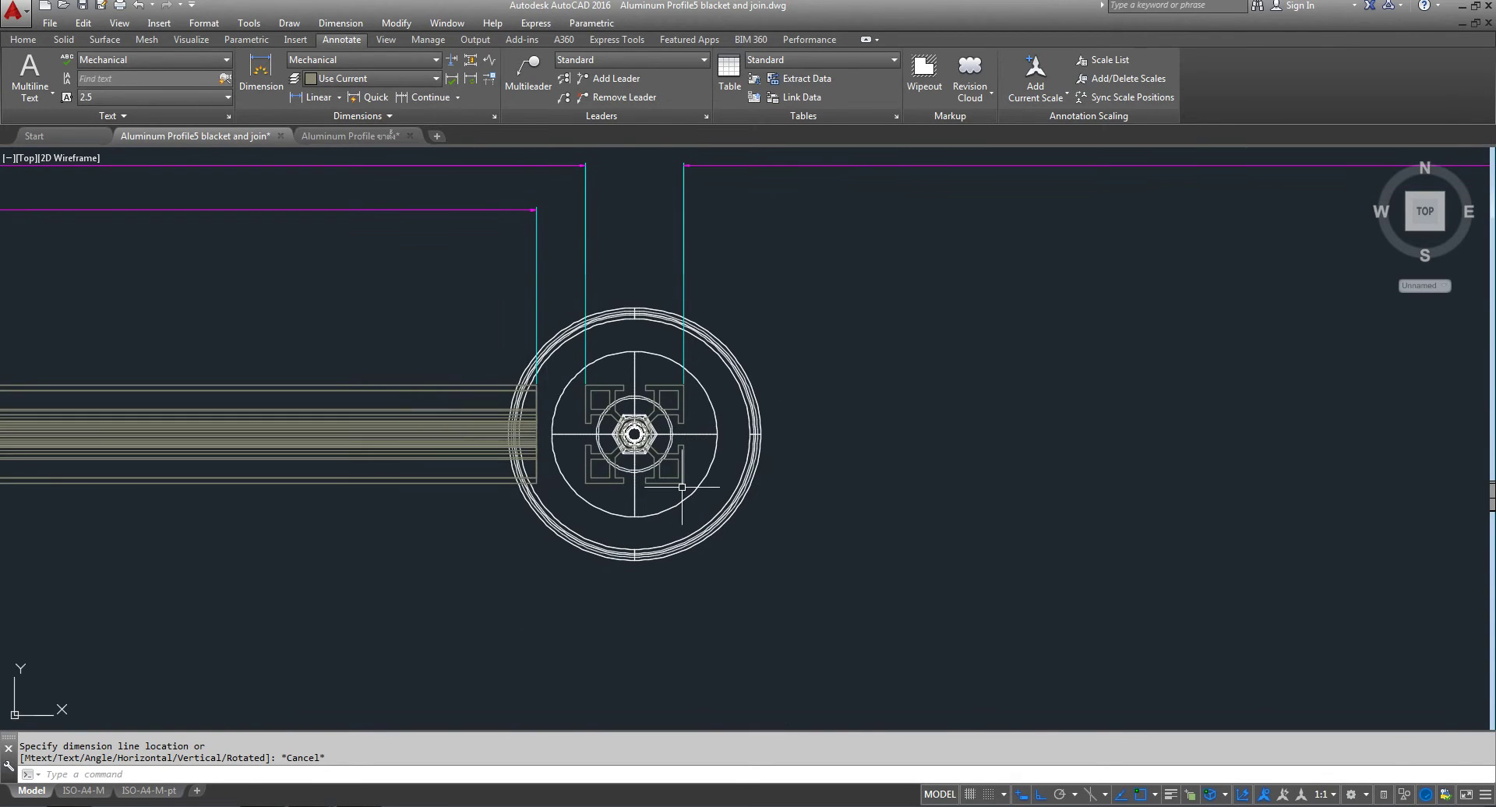
pyautogui.scroll(-6, 666, 459)
pyautogui.scroll(-4, 659, 452)
pyautogui.scroll(-4, 798, 405)
pyautogui.moveTo(803, 411); pyautogui.dragTo(734, 496, button='middle')
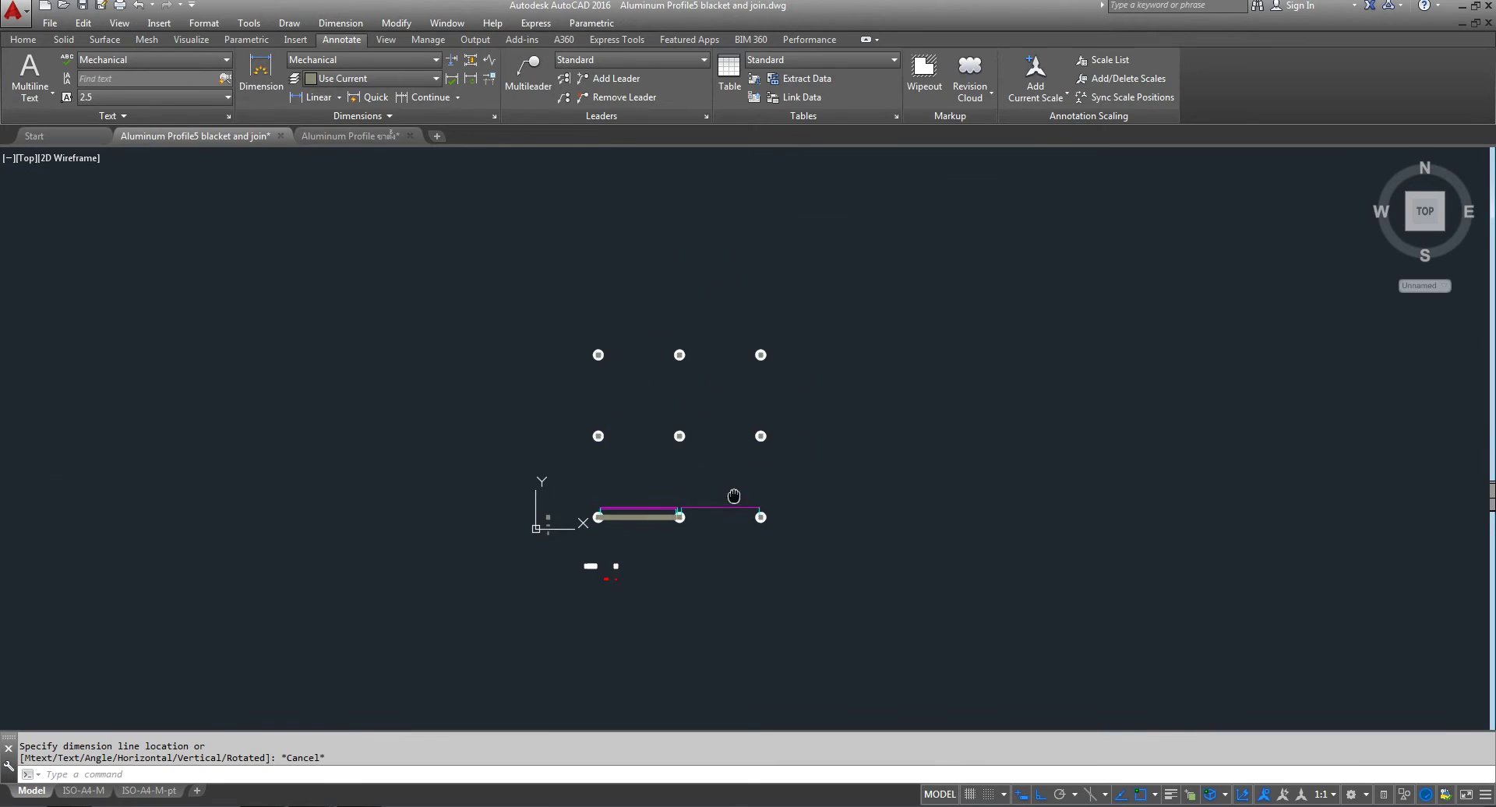
pyautogui.scroll(4, 762, 448)
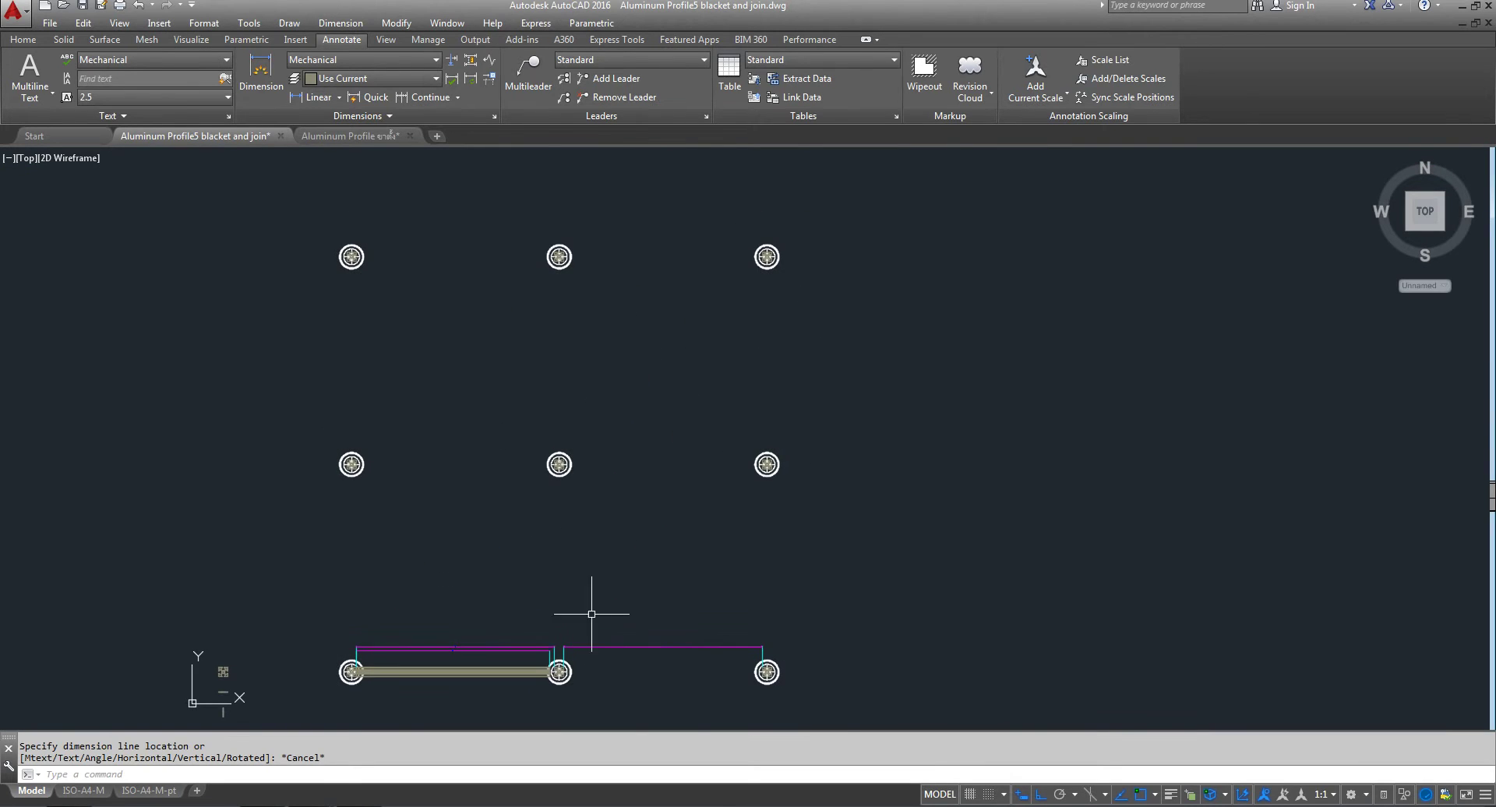
pyautogui.scroll(2, 555, 666)
pyautogui.scroll(5, 555, 666)
pyautogui.scroll(4, 327, 620)
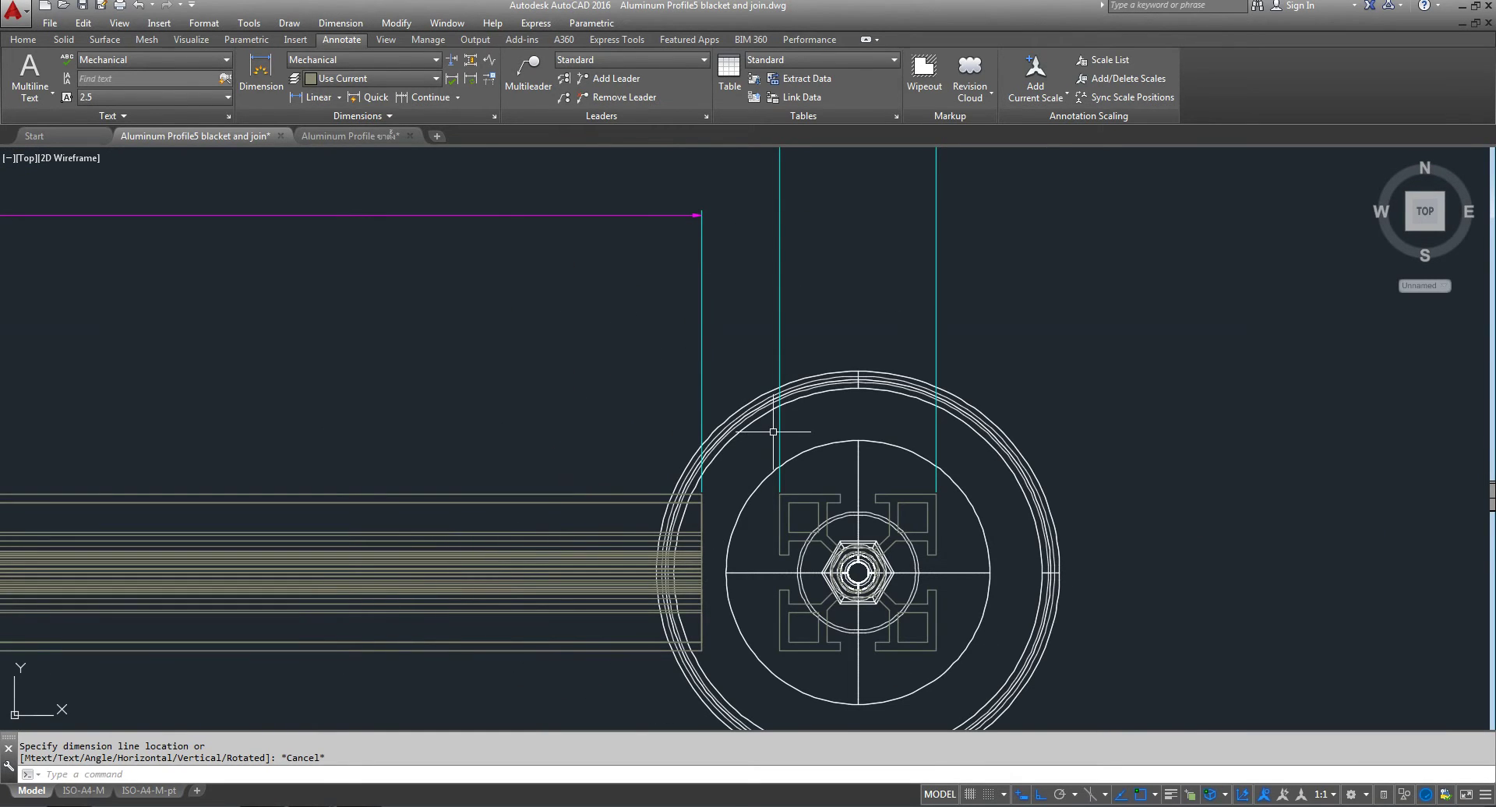
pyautogui.click(312, 97)
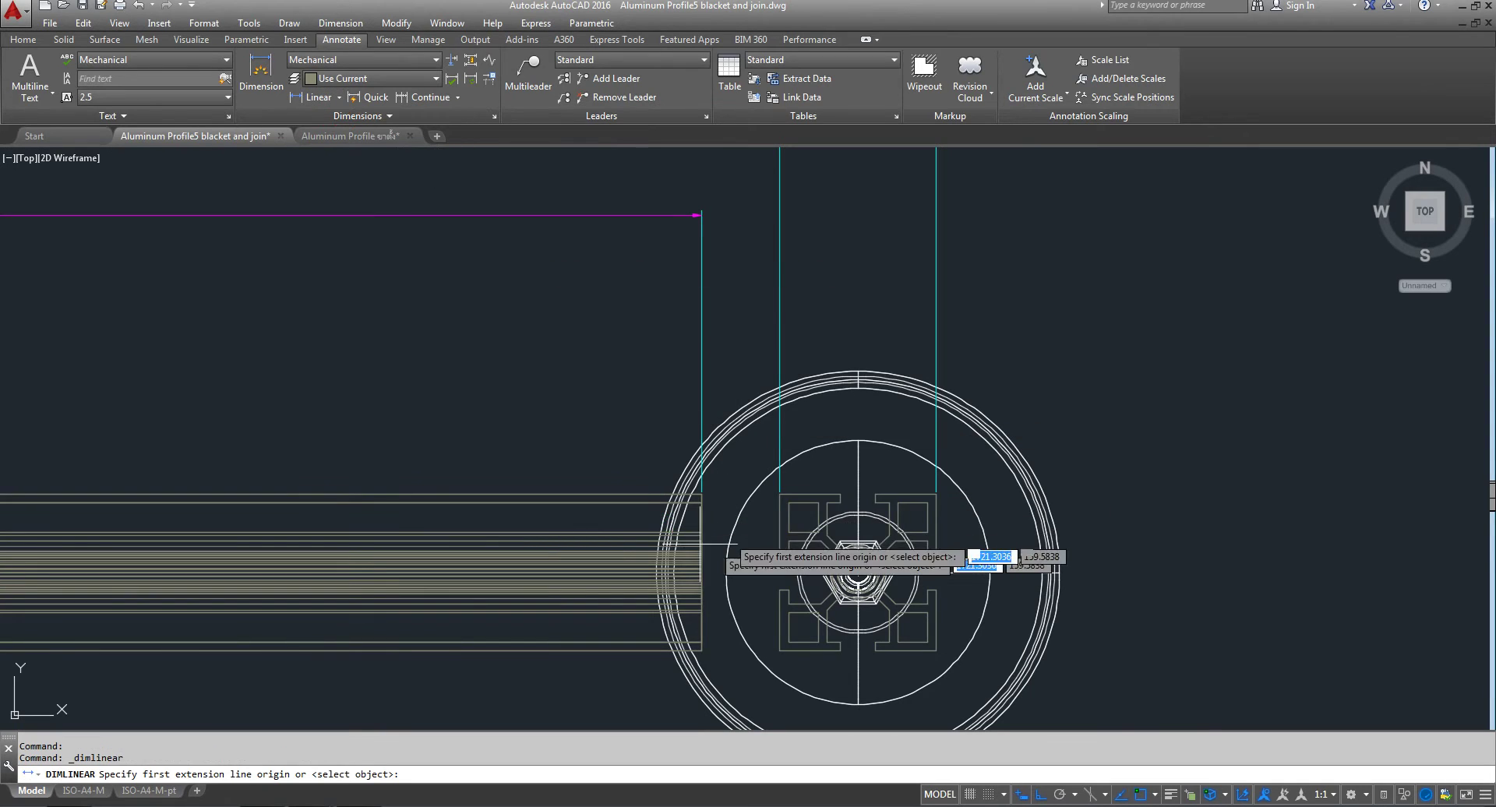
pyautogui.scroll(3, 702, 544)
pyautogui.click(532, 503)
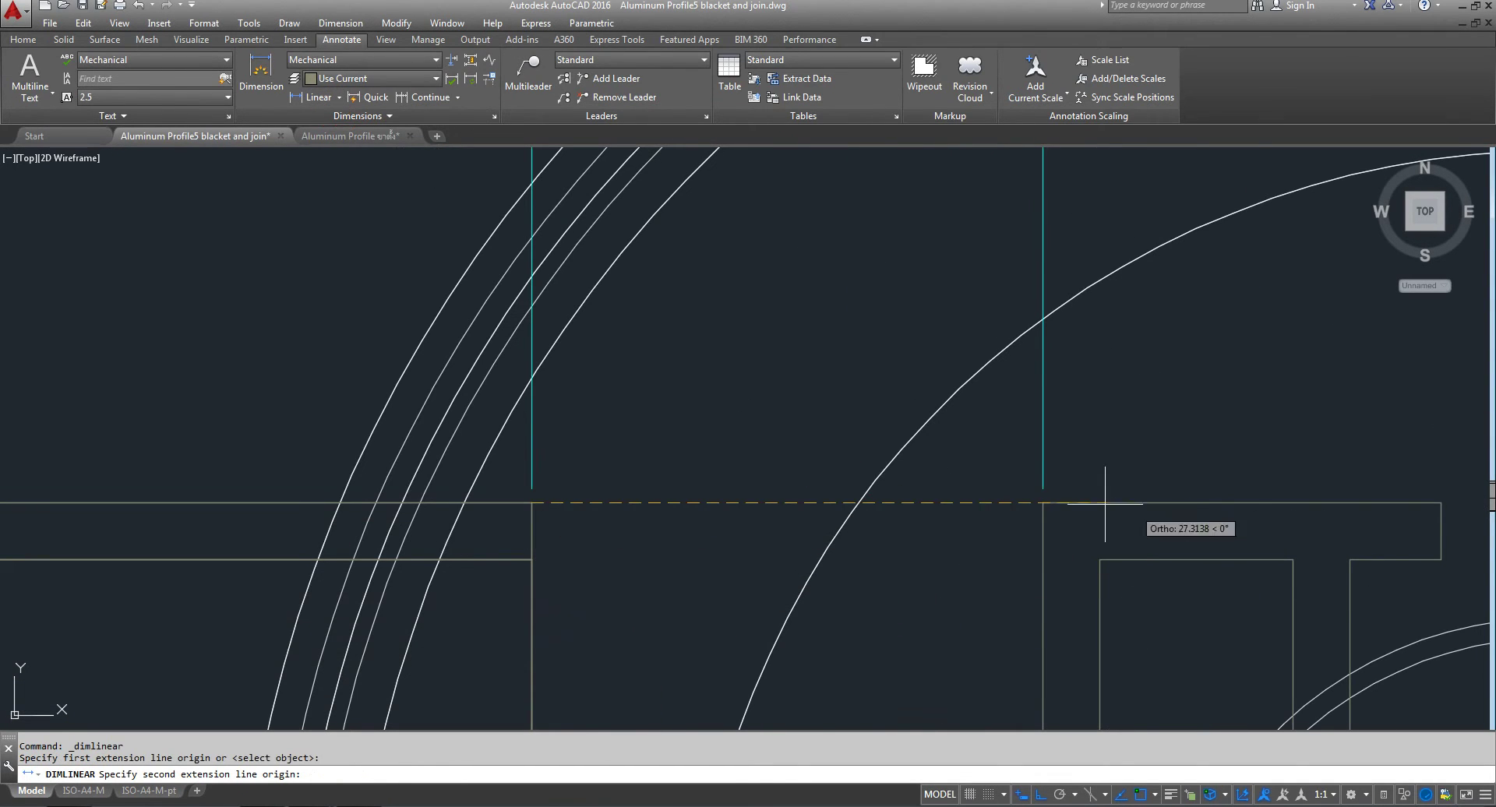
pyautogui.click(1043, 504)
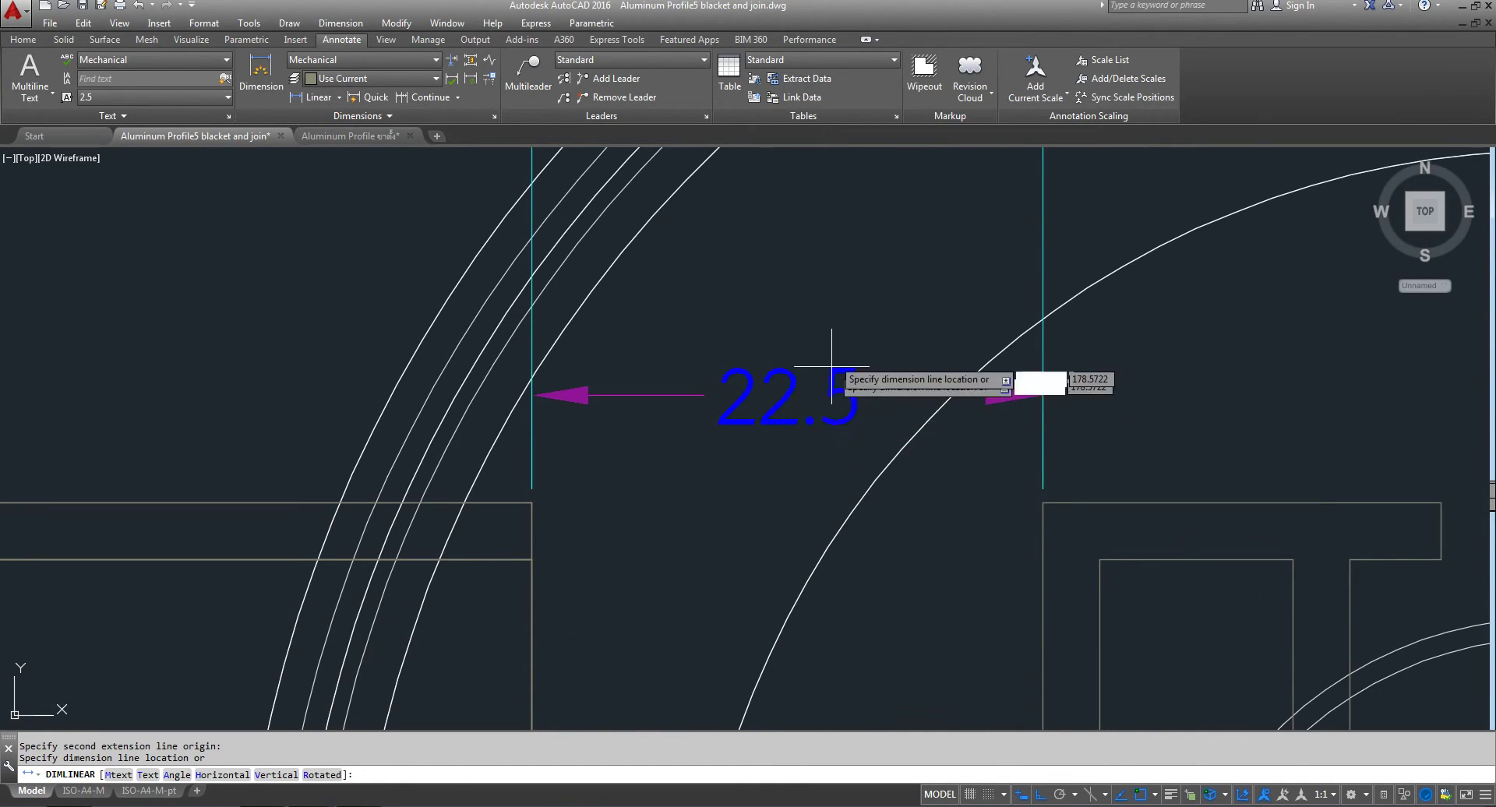
pyautogui.press('Escape')
pyautogui.scroll(-4, 838, 342)
pyautogui.scroll(-3, 668, 401)
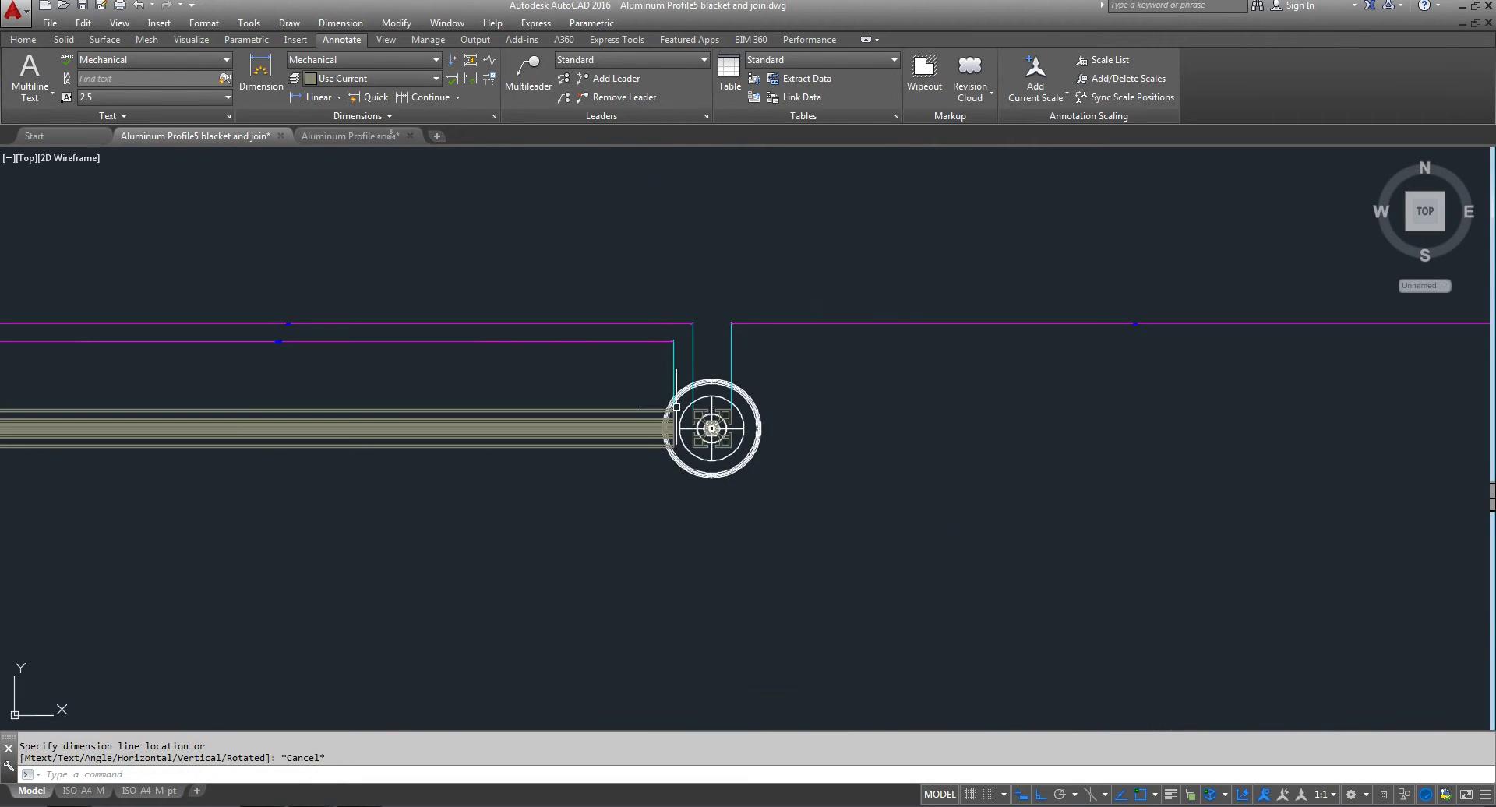
pyautogui.scroll(-2, 701, 421)
pyautogui.moveTo(804, 426); pyautogui.dragTo(624, 555, button='middle')
pyautogui.scroll(-2, 624, 556)
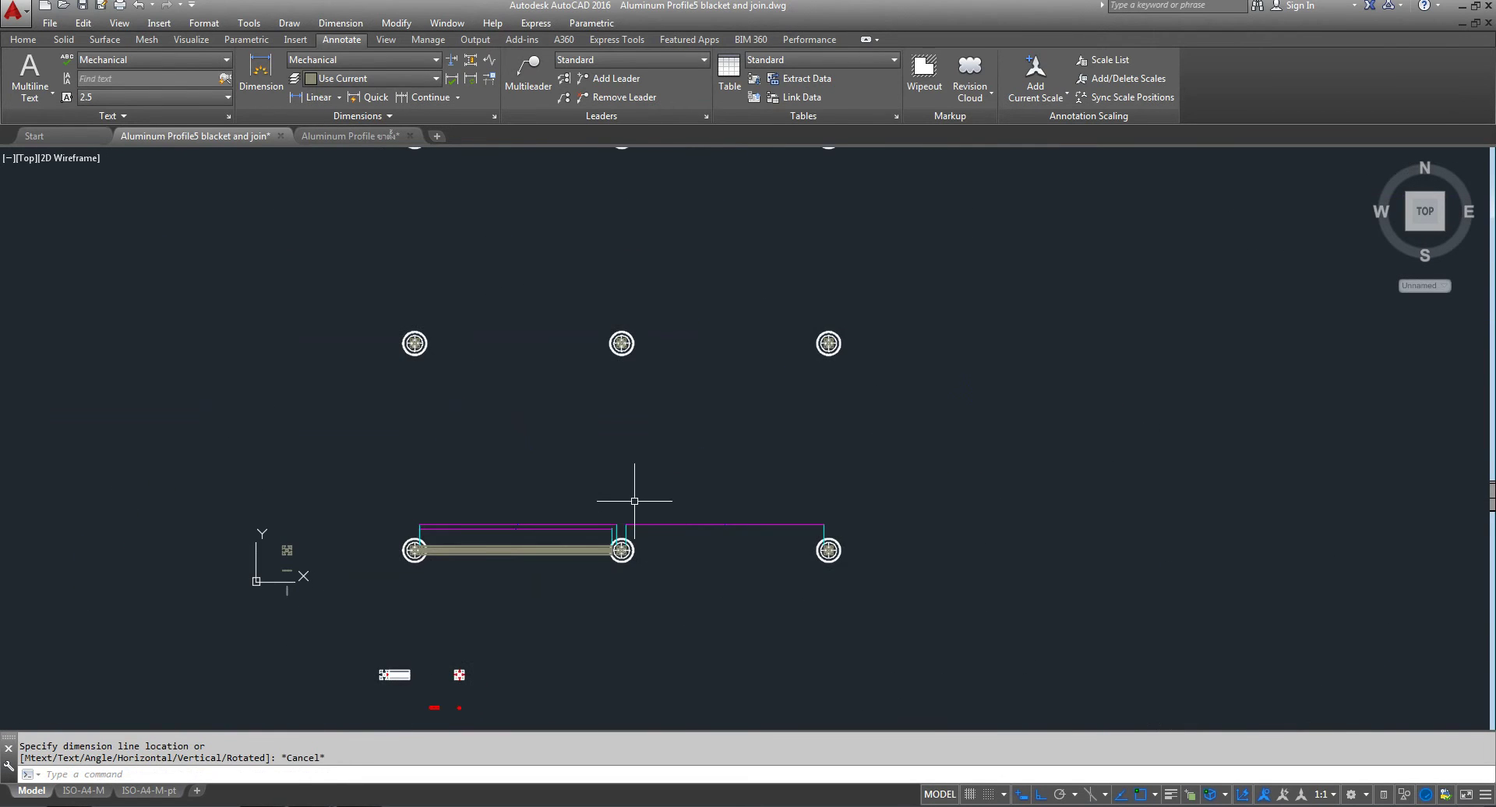
pyautogui.scroll(-2, 637, 561)
# - Start MOVE and window-select the middle and right column assemblies along the beam
pyautogui.click(22, 40)
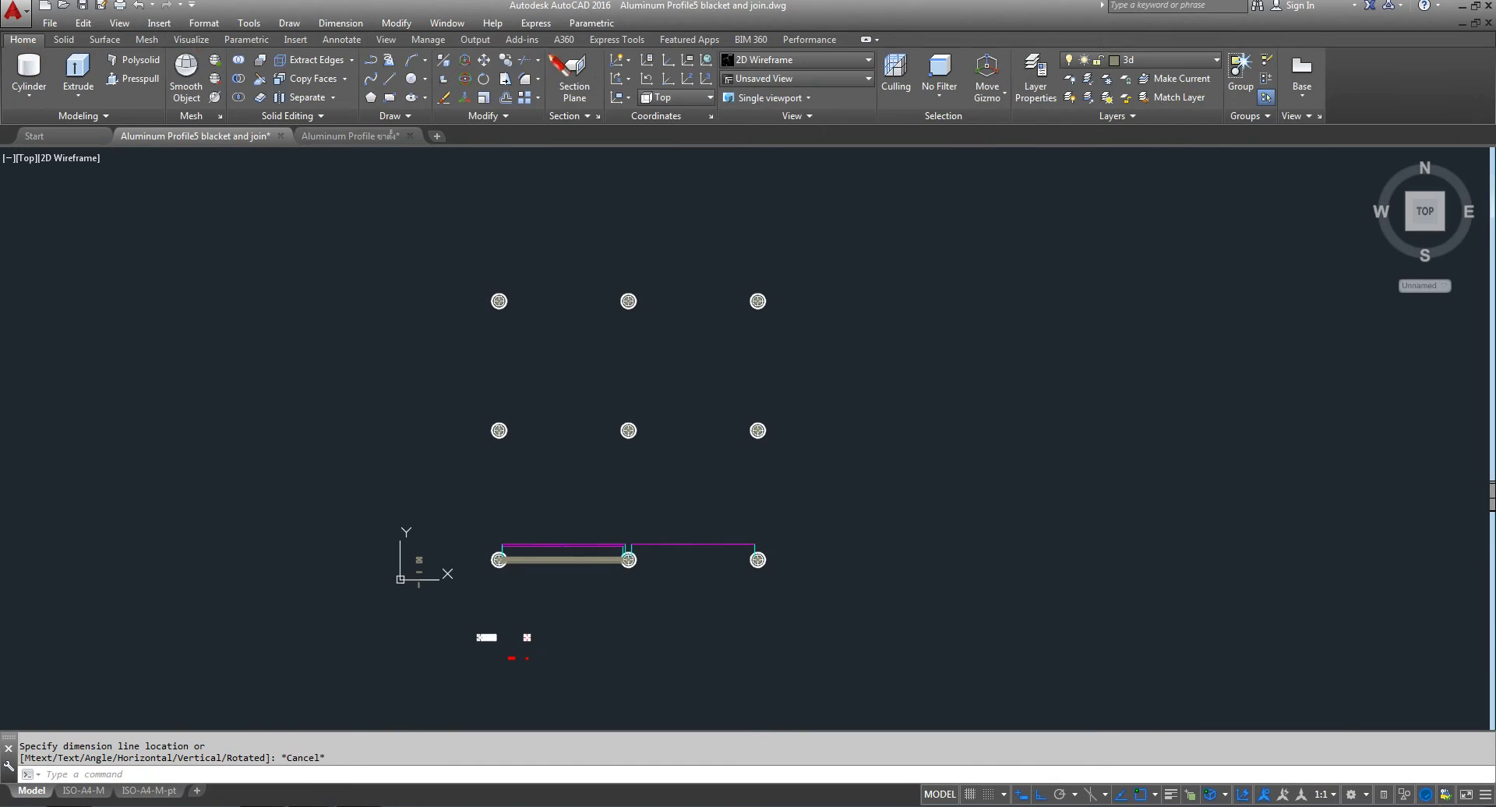
pyautogui.click(484, 61)
pyautogui.scroll(4, 615, 292)
pyautogui.click(1112, 206)
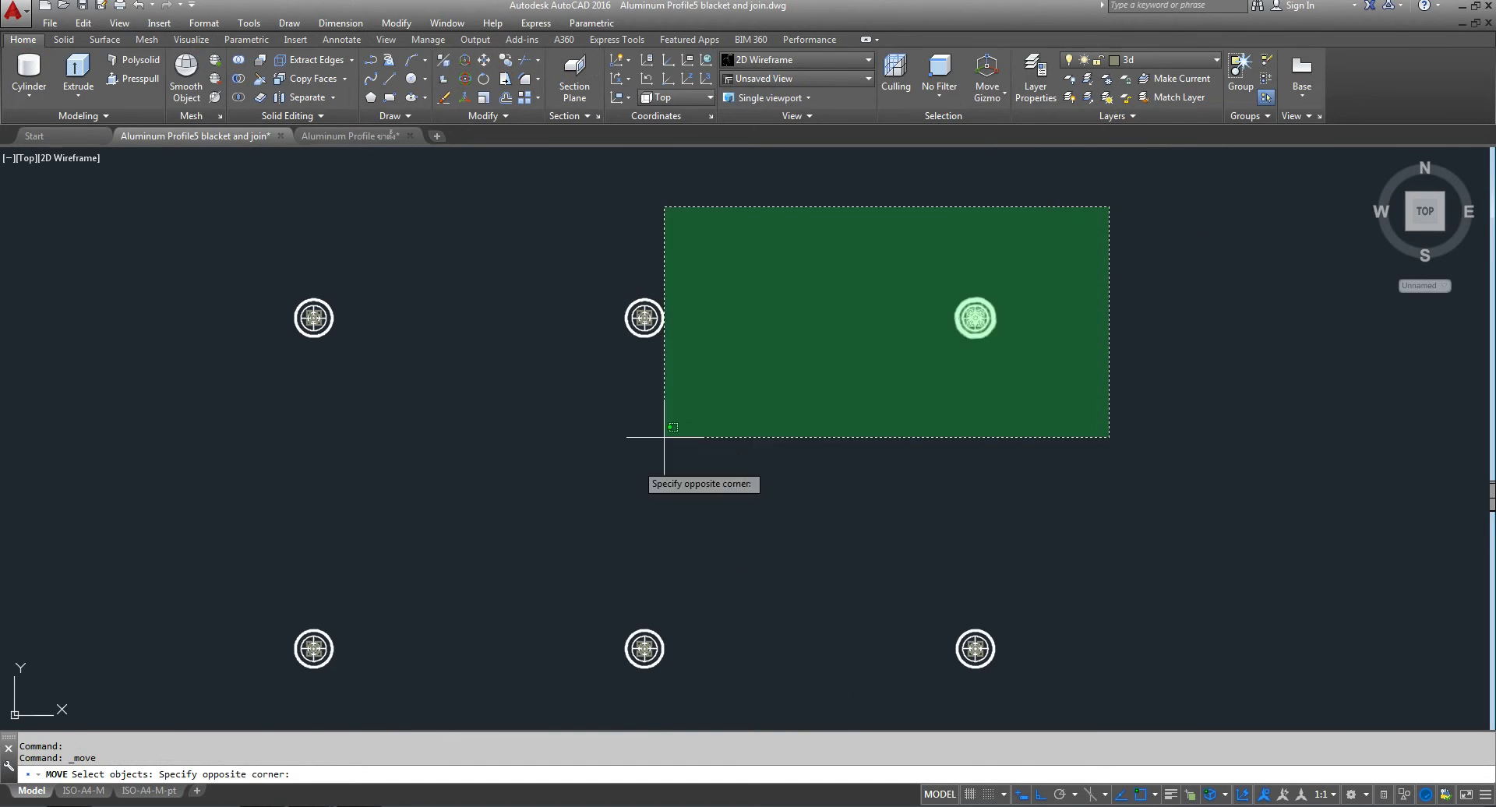
pyautogui.moveTo(583, 468)
pyautogui.mouseDown(button='middle')
pyautogui.moveTo(597, 433)
pyautogui.moveTo(574, 457)
pyautogui.mouseUp(button='middle')
pyautogui.click(574, 456)
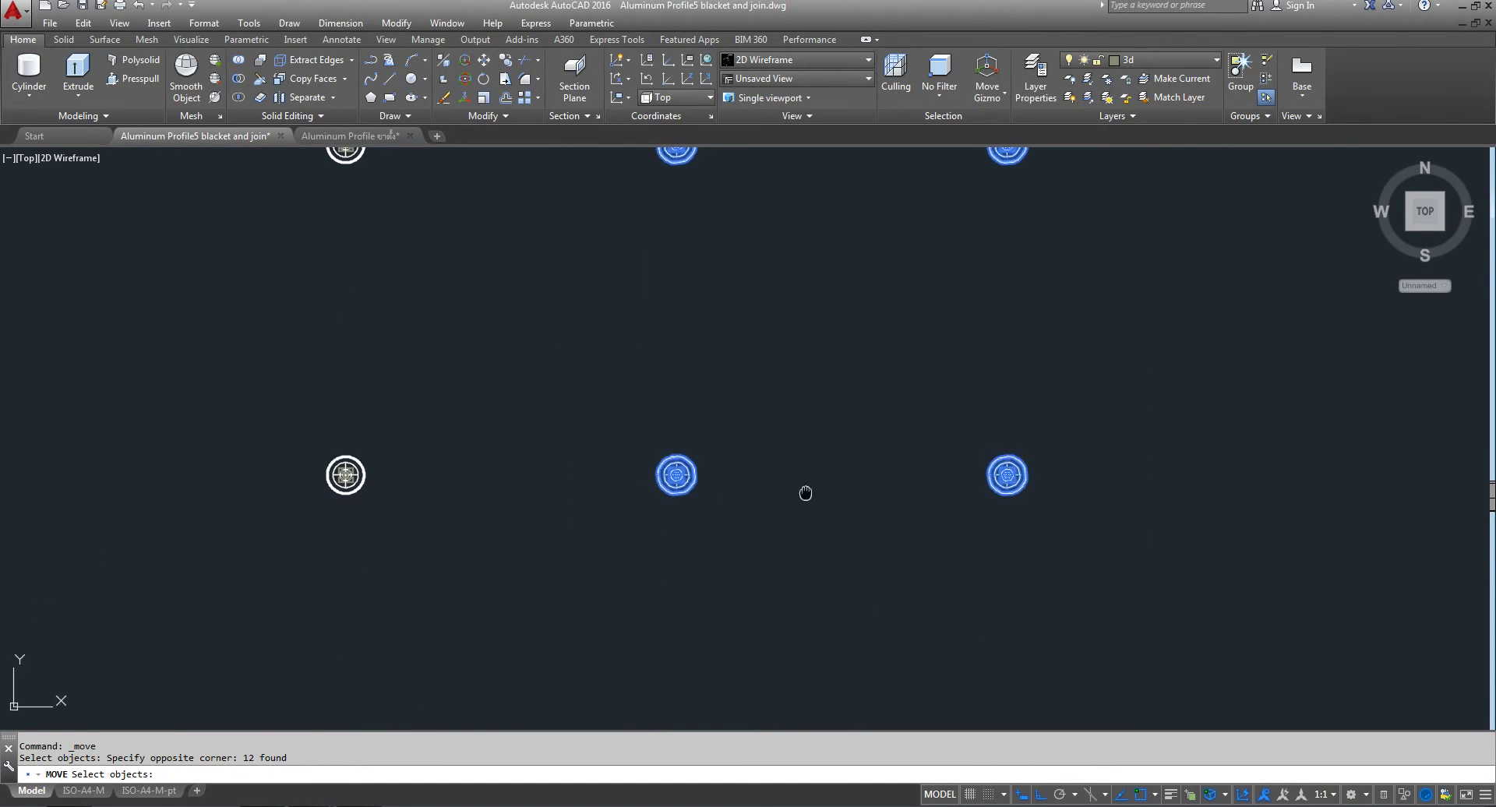
pyautogui.moveTo(805, 490); pyautogui.dragTo(571, 209, button='middle')
pyautogui.scroll(4, 571, 209)
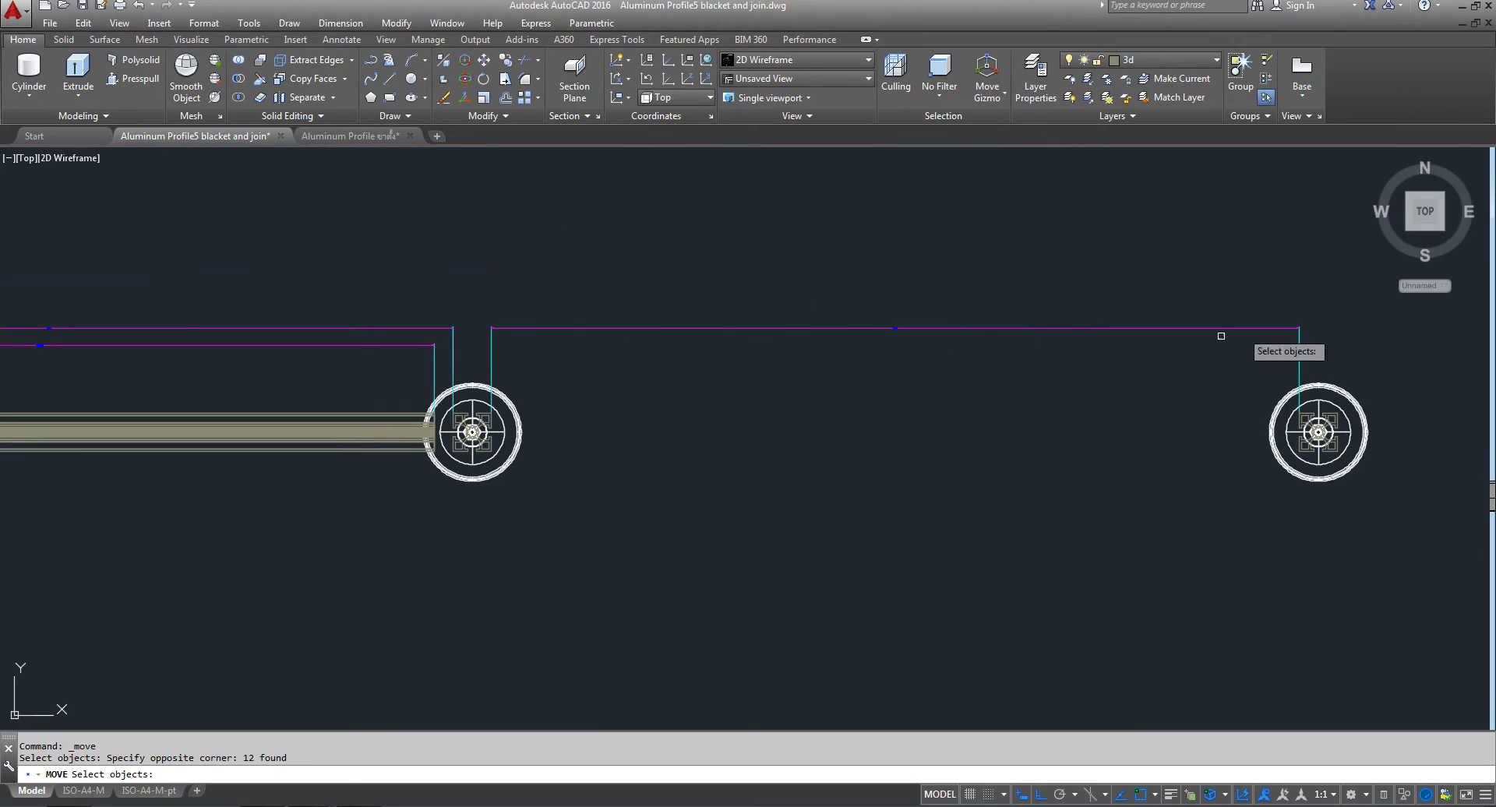
pyautogui.click(1406, 330)
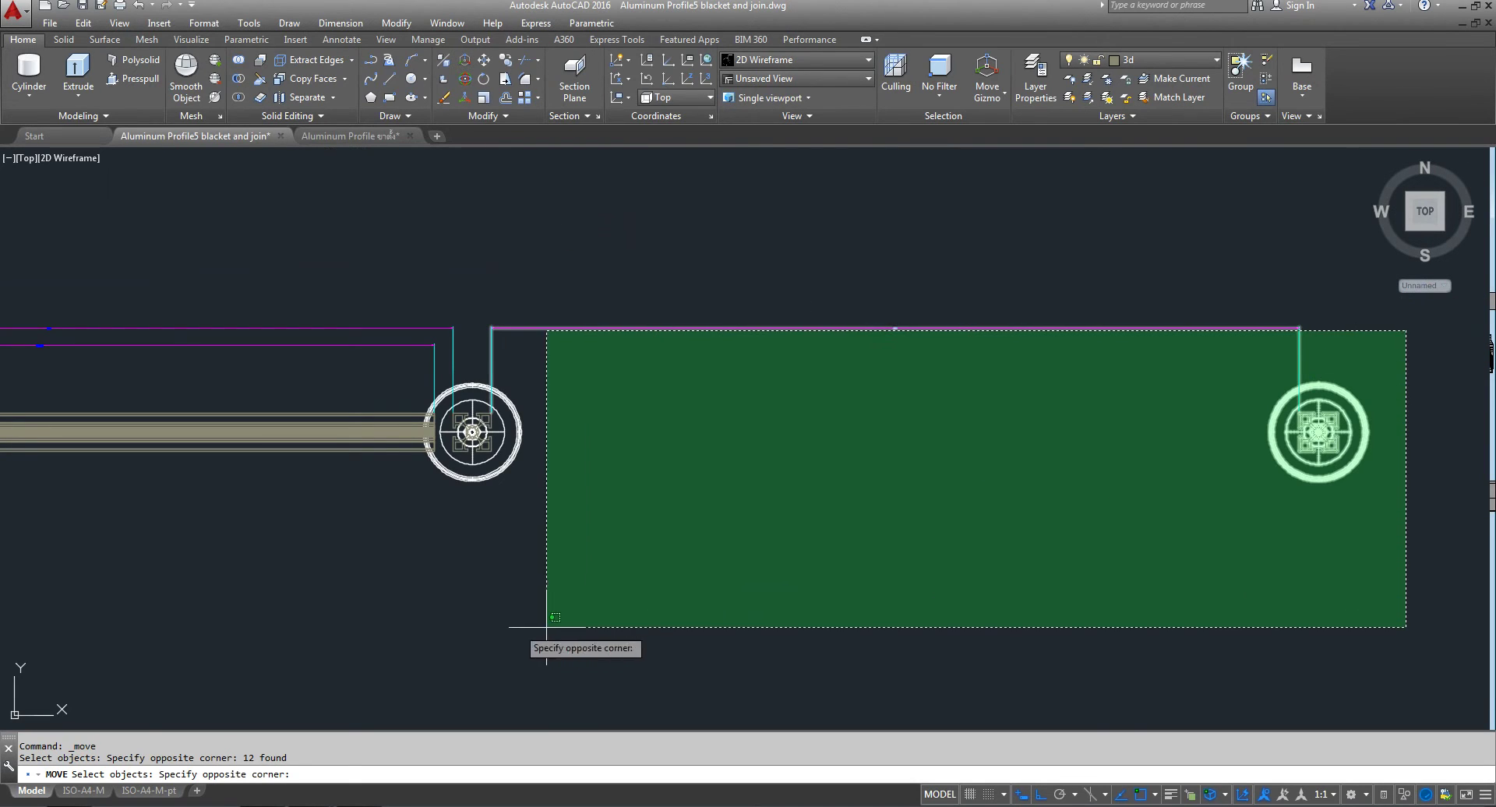
pyautogui.click(447, 615)
pyautogui.press('Return')
# - Move the selected columns 22.5 units left, then check their profiles against the beam ends
pyautogui.click(994, 531)
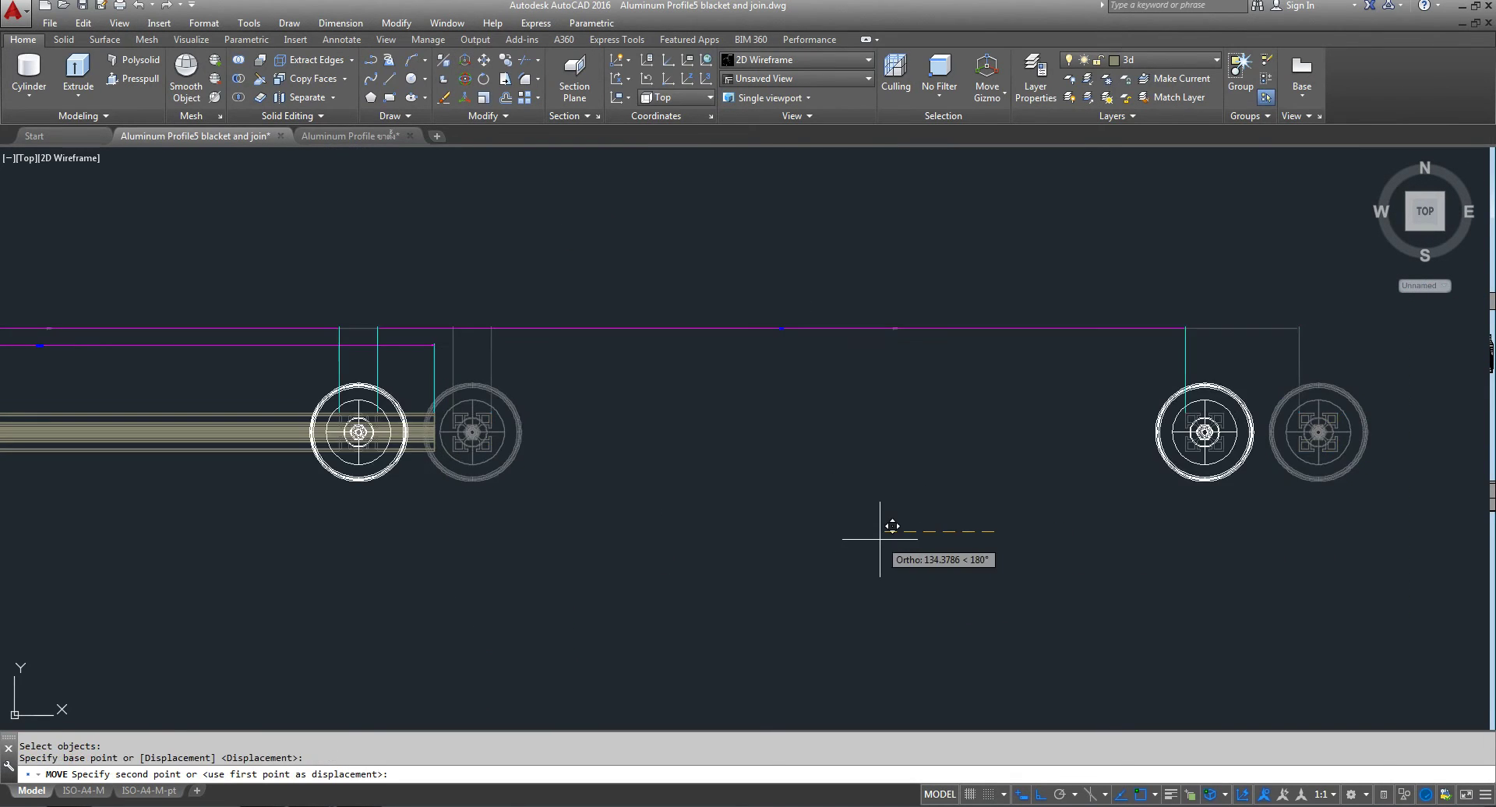
pyautogui.write('22.5')
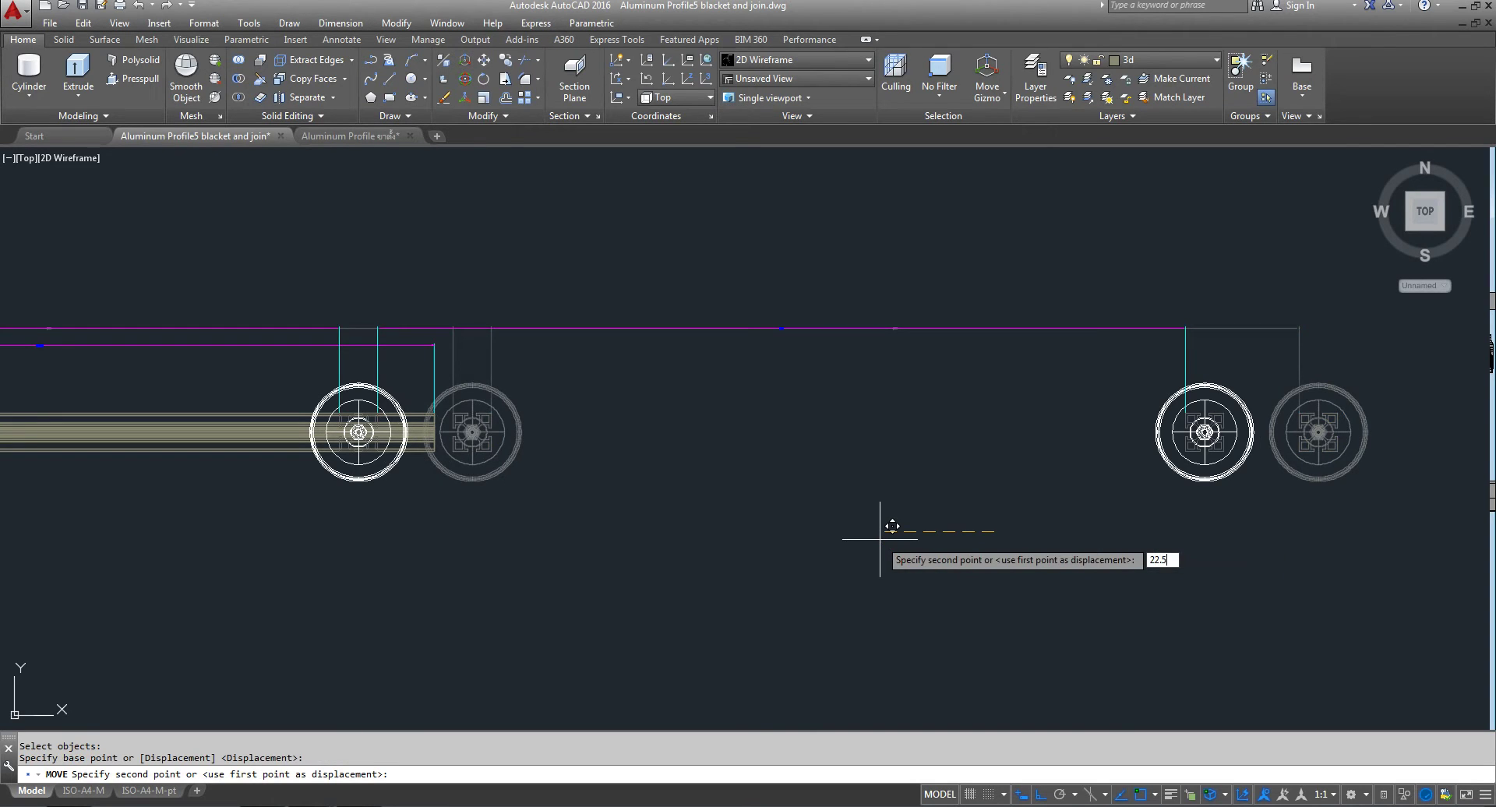
pyautogui.press('Return')
pyautogui.scroll(10, 427, 434)
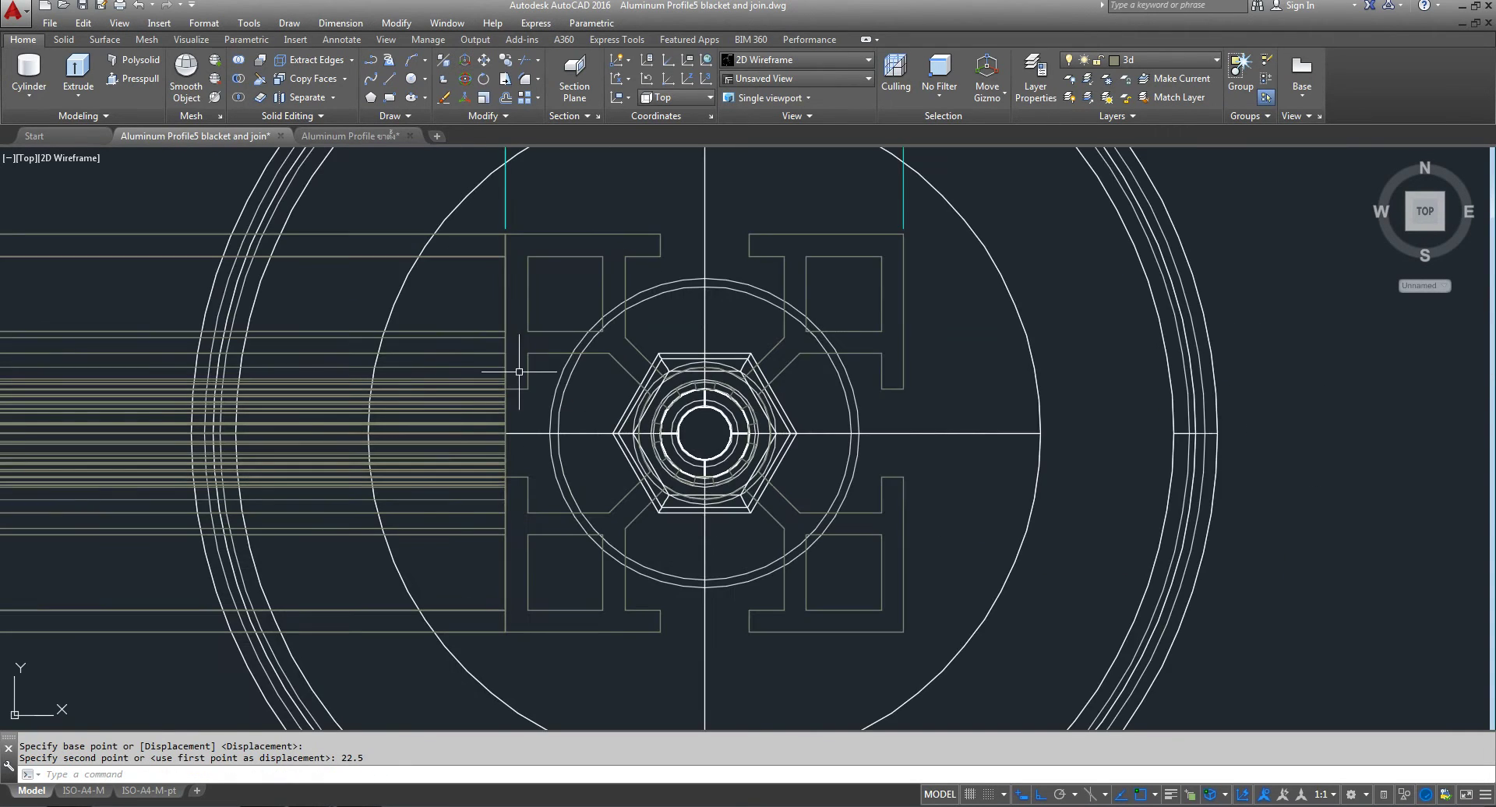
pyautogui.scroll(4, 605, 317)
pyautogui.scroll(-5, 595, 327)
pyautogui.scroll(-9, 610, 342)
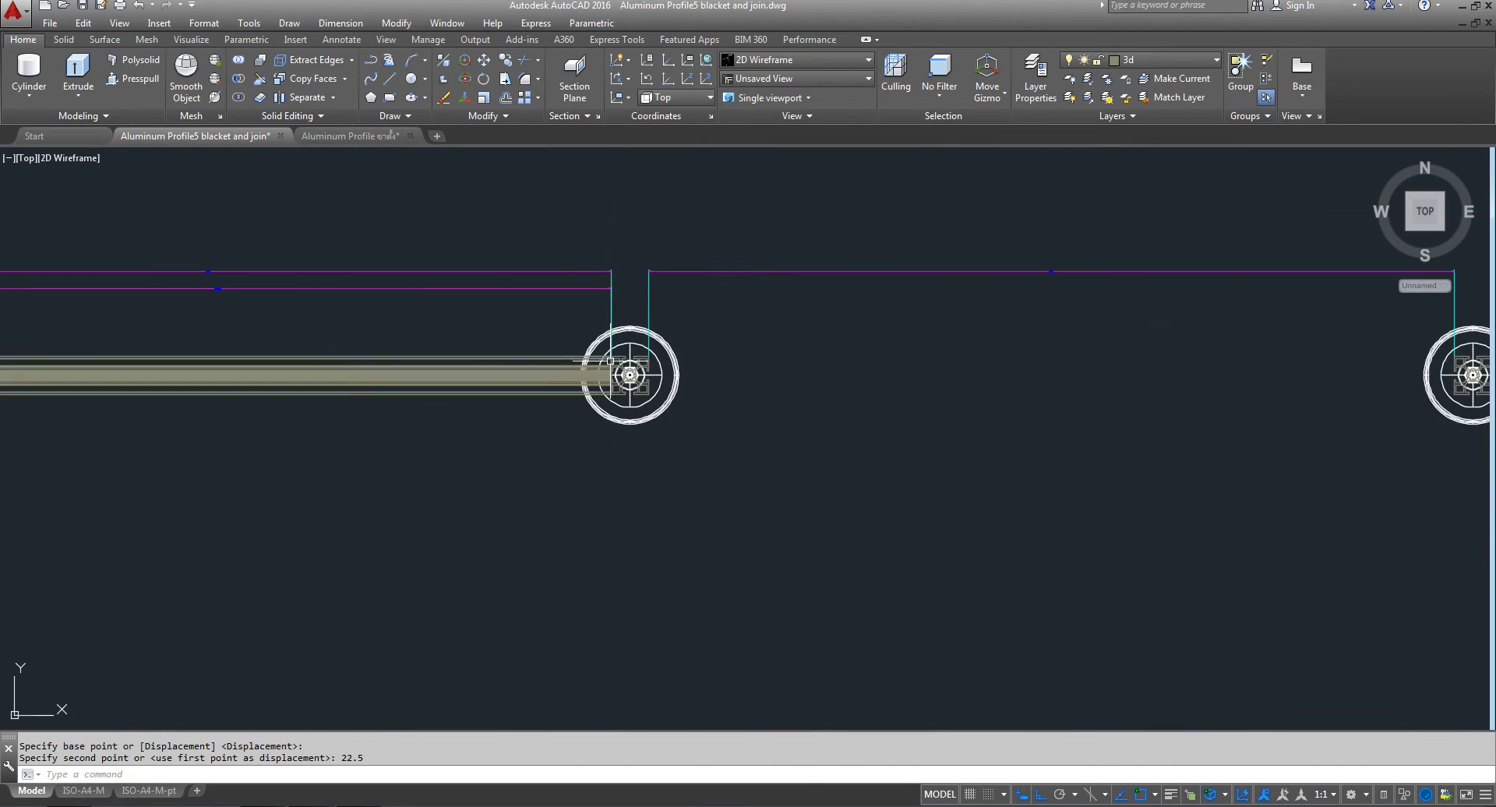
pyautogui.moveTo(625, 298); pyautogui.dragTo(641, 406, button='middle')
pyautogui.scroll(-4, 779, 407)
pyautogui.scroll(2, 668, 400)
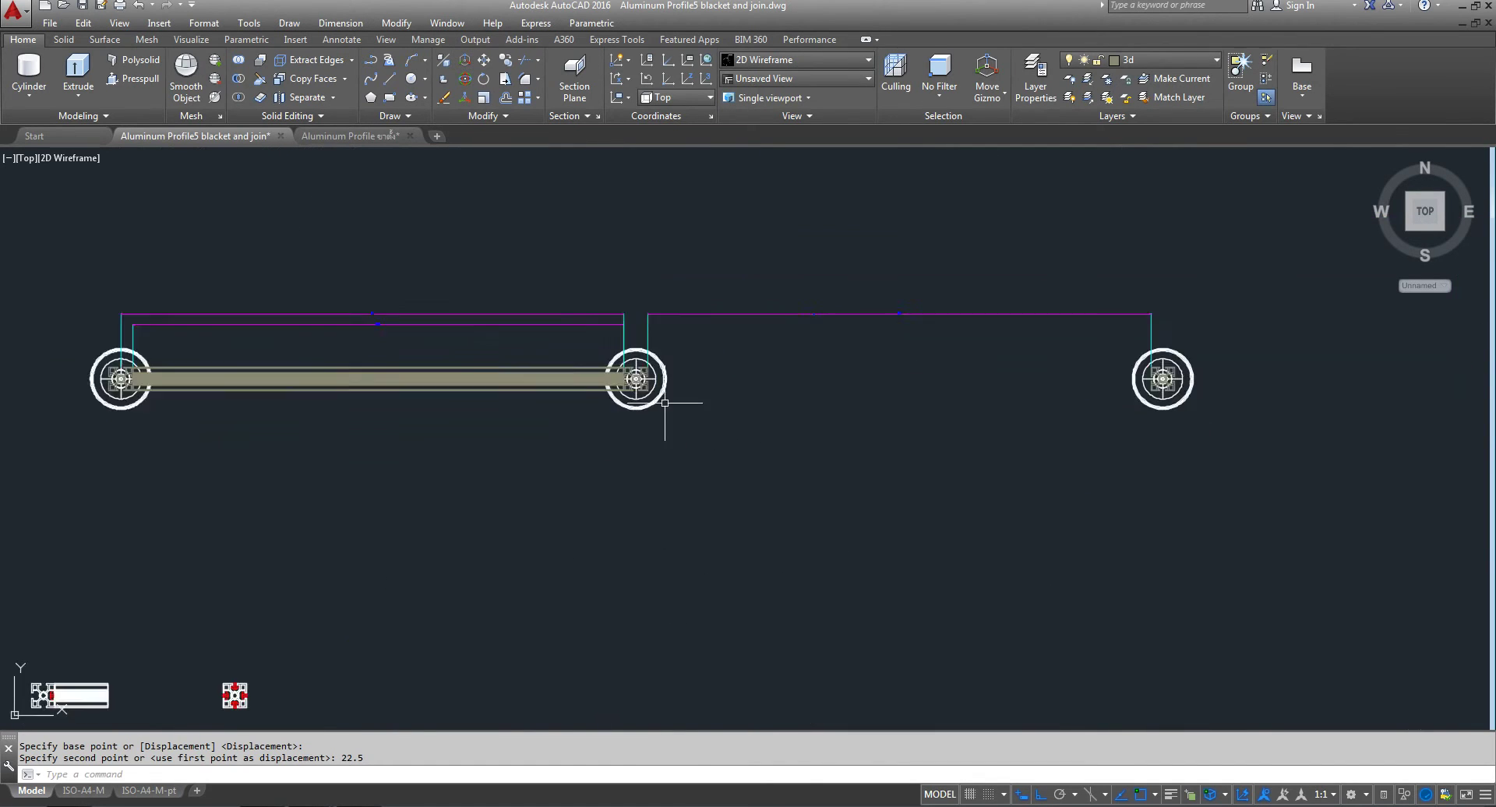
pyautogui.scroll(8, 724, 300)
pyautogui.moveTo(723, 299); pyautogui.dragTo(706, 454, button='middle')
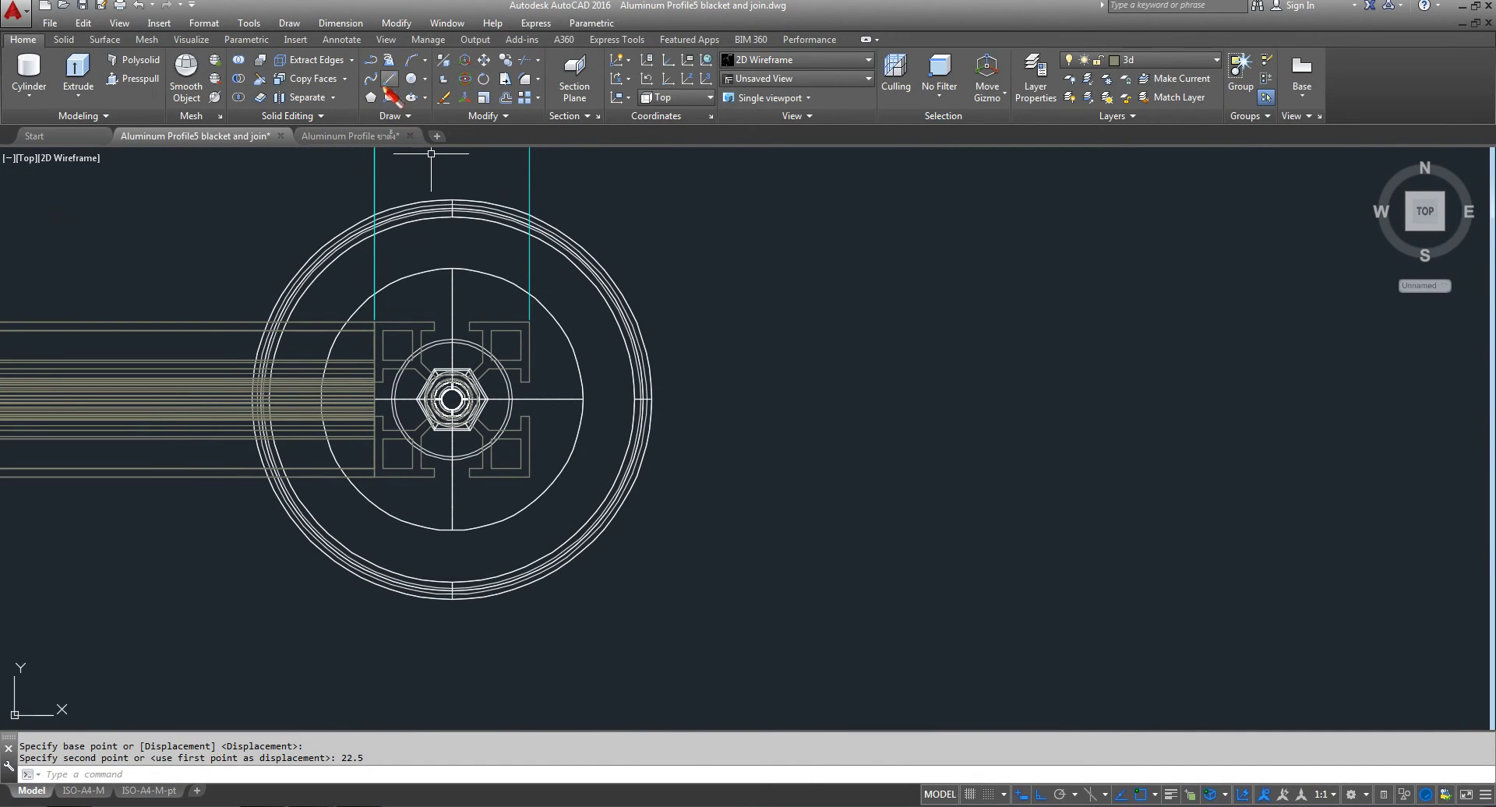
# - Measure the 955 spacing between the column profile corners with a linear dimension, then cancel it
pyautogui.click(341, 41)
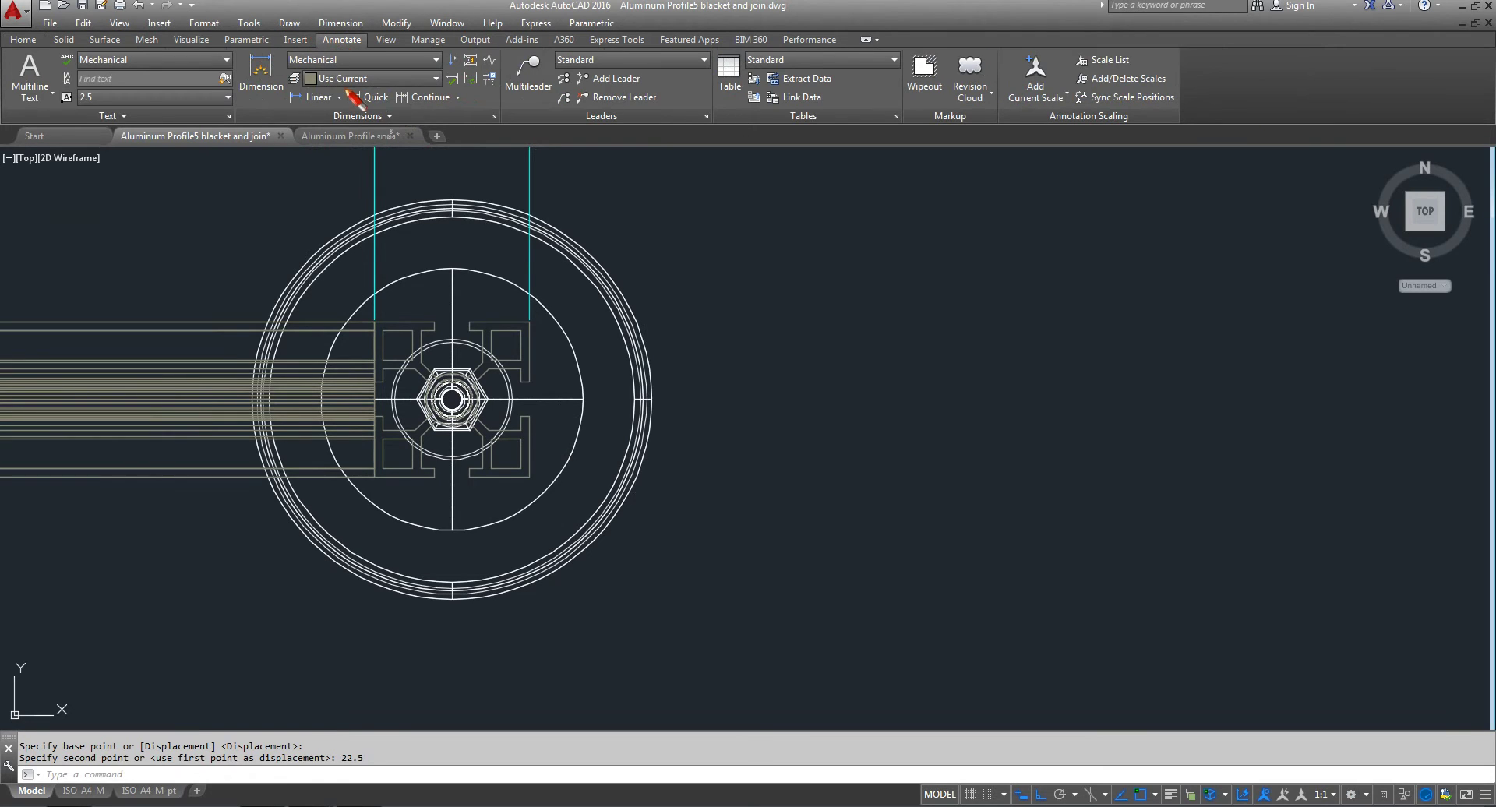
pyautogui.click(319, 102)
pyautogui.scroll(3, 524, 343)
pyautogui.scroll(3, 522, 312)
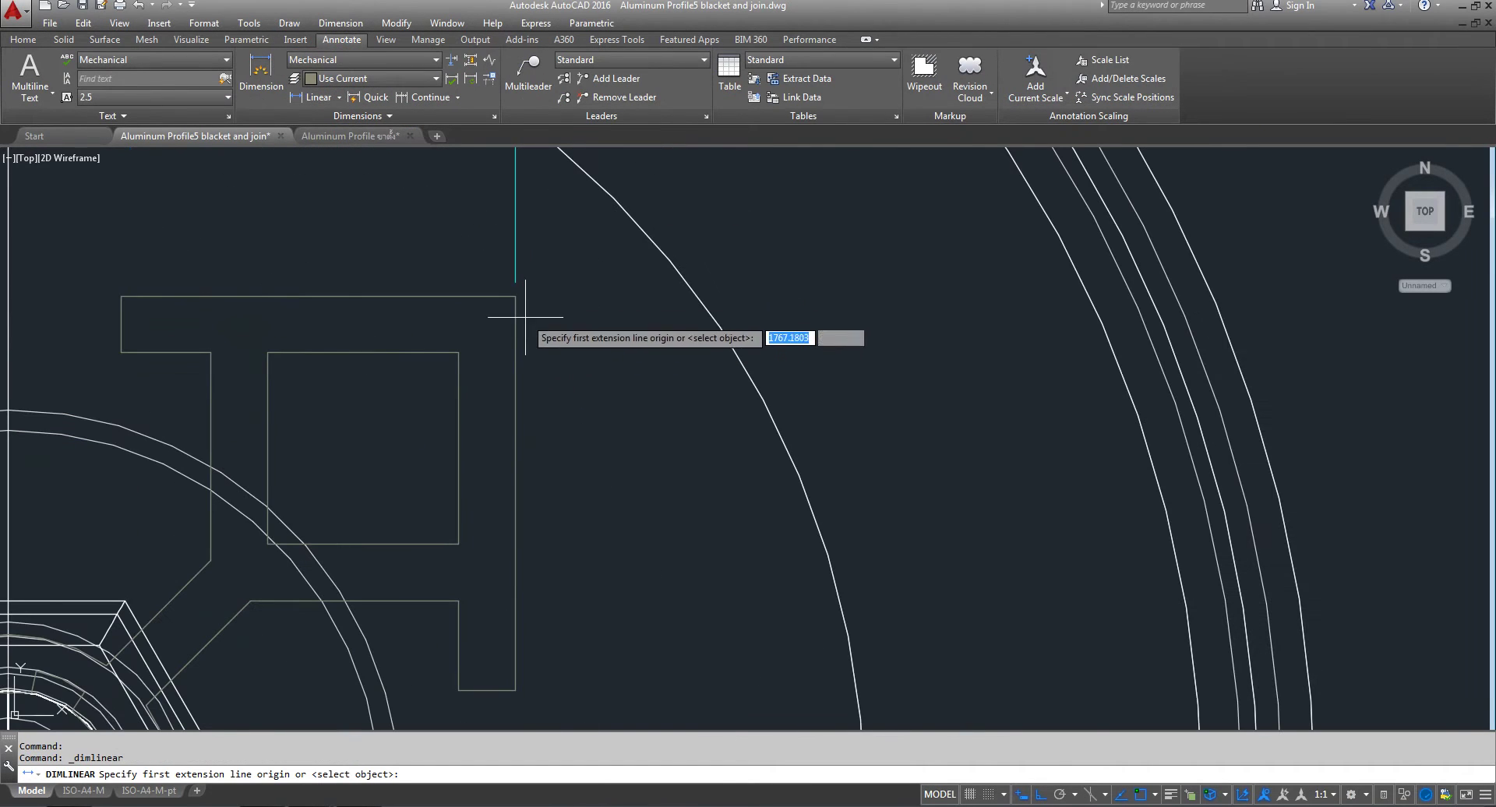
pyautogui.click(515, 296)
pyautogui.scroll(-5, 545, 327)
pyautogui.scroll(-3, 634, 389)
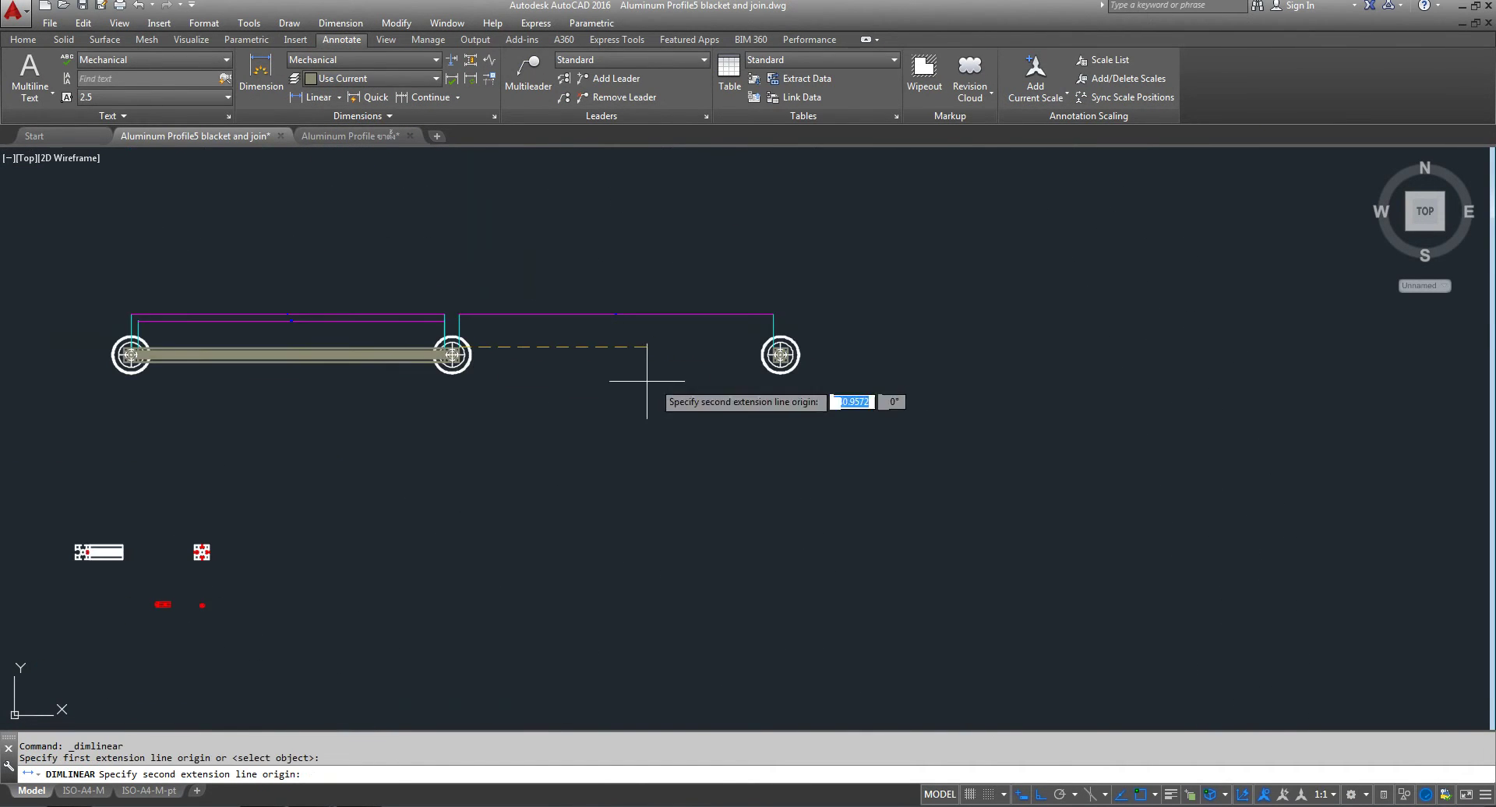
pyautogui.scroll(3, 635, 389)
pyautogui.scroll(6, 724, 461)
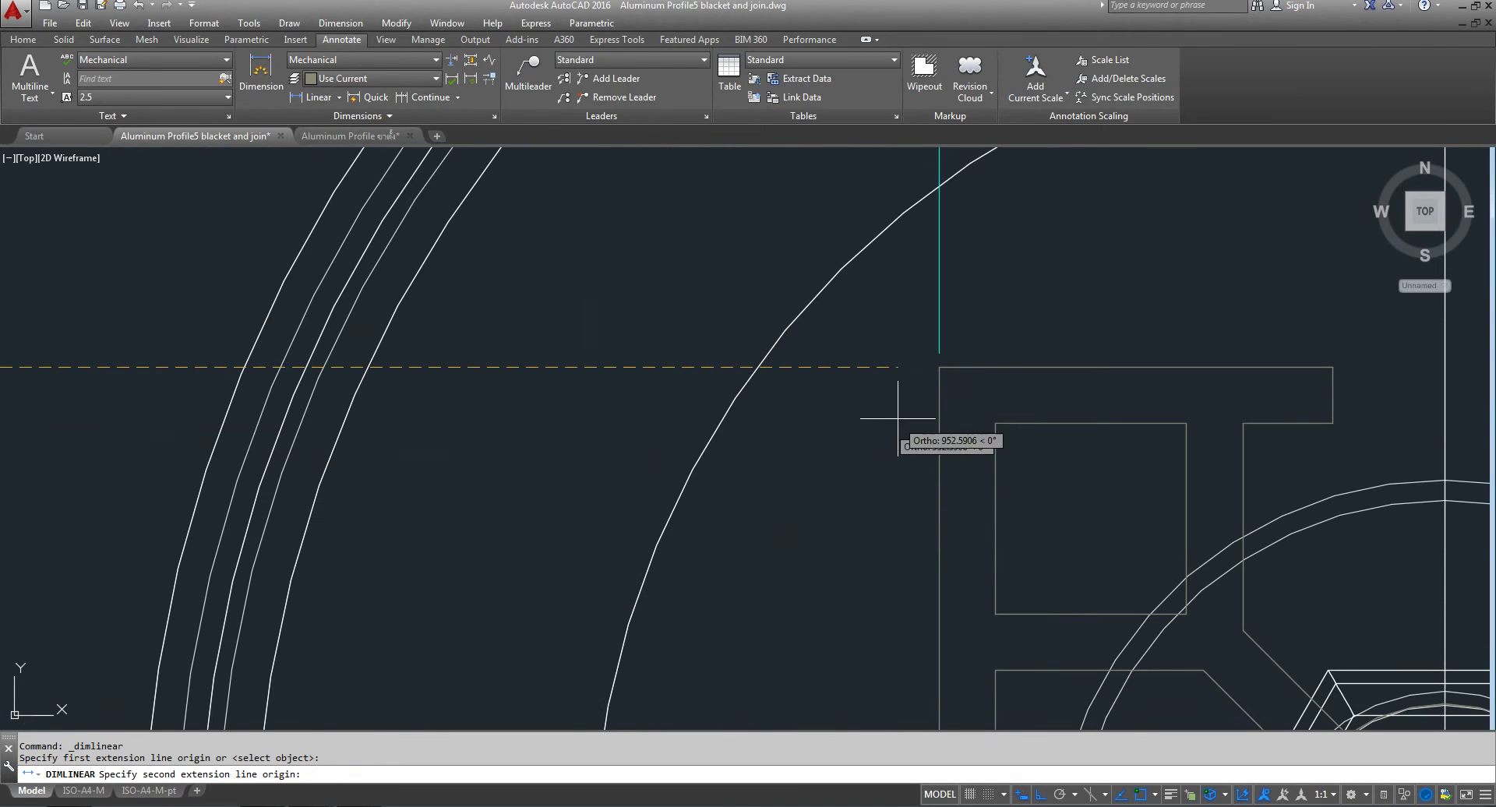
pyautogui.click(940, 368)
pyautogui.scroll(-5, 569, 335)
pyautogui.scroll(-3, 324, 367)
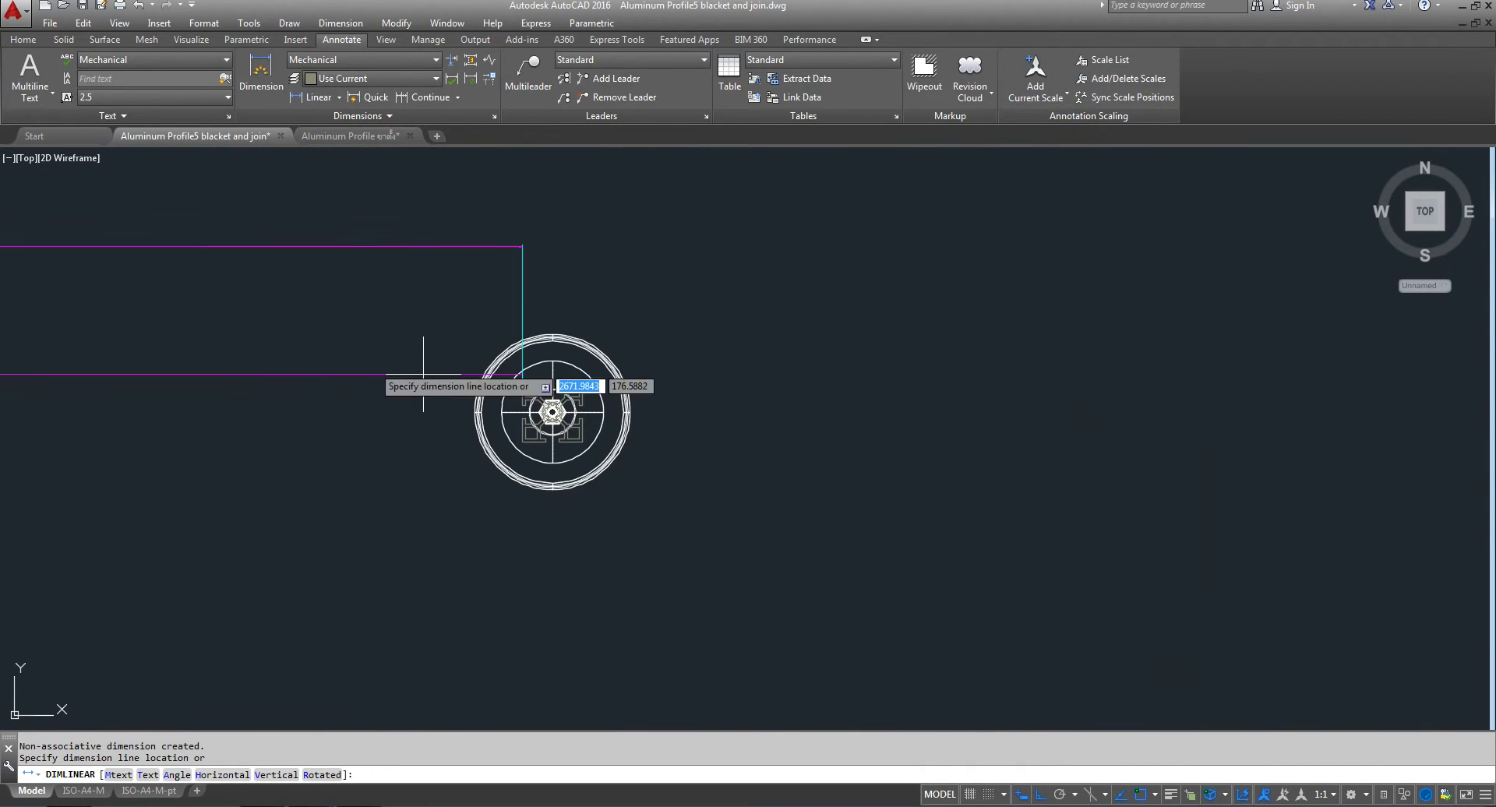
pyautogui.moveTo(425, 351); pyautogui.dragTo(458, 397, button='middle')
pyautogui.scroll(5, 458, 397)
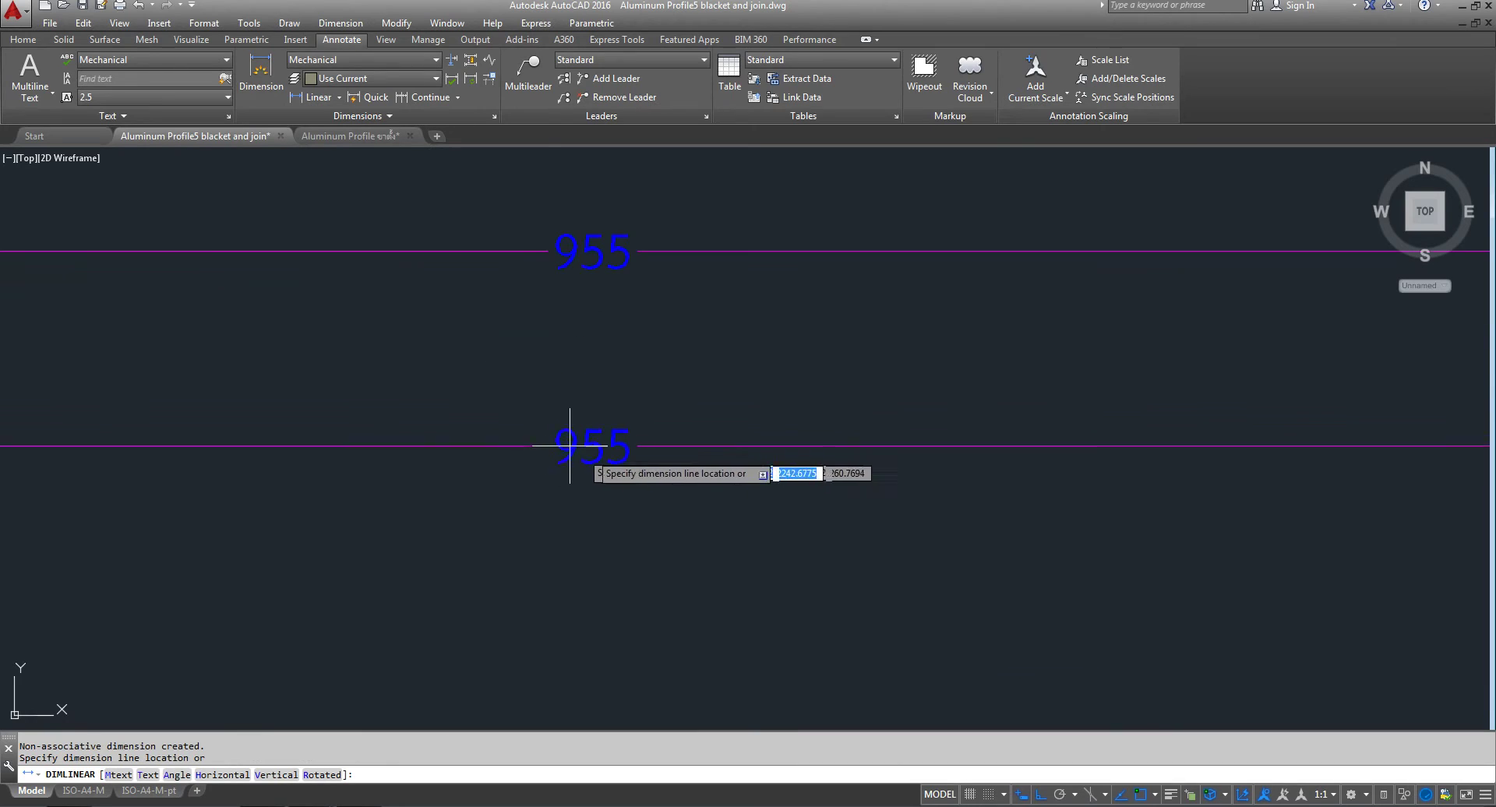
pyautogui.scroll(-3, 573, 366)
pyautogui.scroll(5, 572, 328)
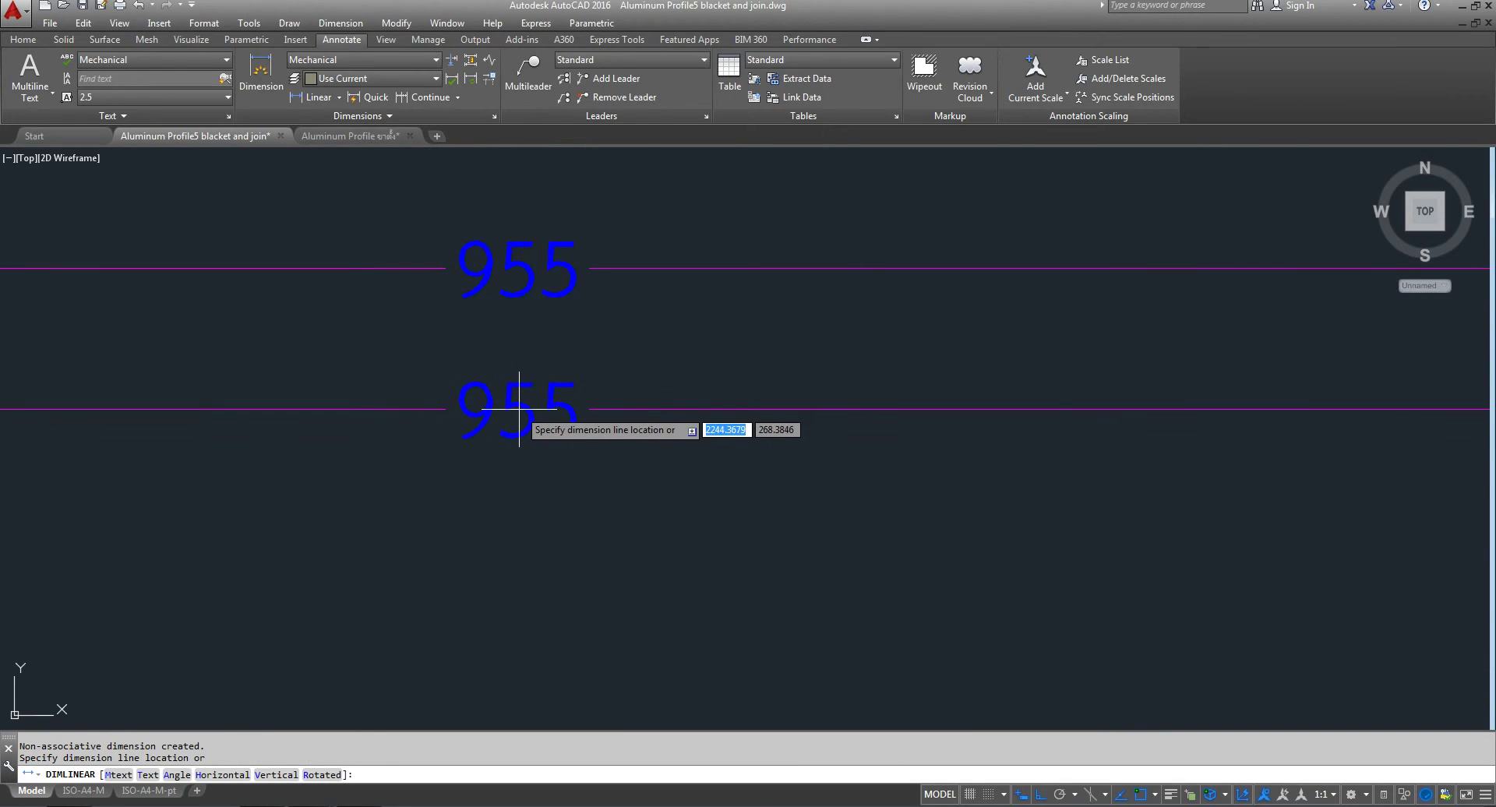
pyautogui.scroll(-3, 411, 324)
pyautogui.scroll(-3, 410, 324)
pyautogui.press('Escape')
pyautogui.scroll(-3, 567, 377)
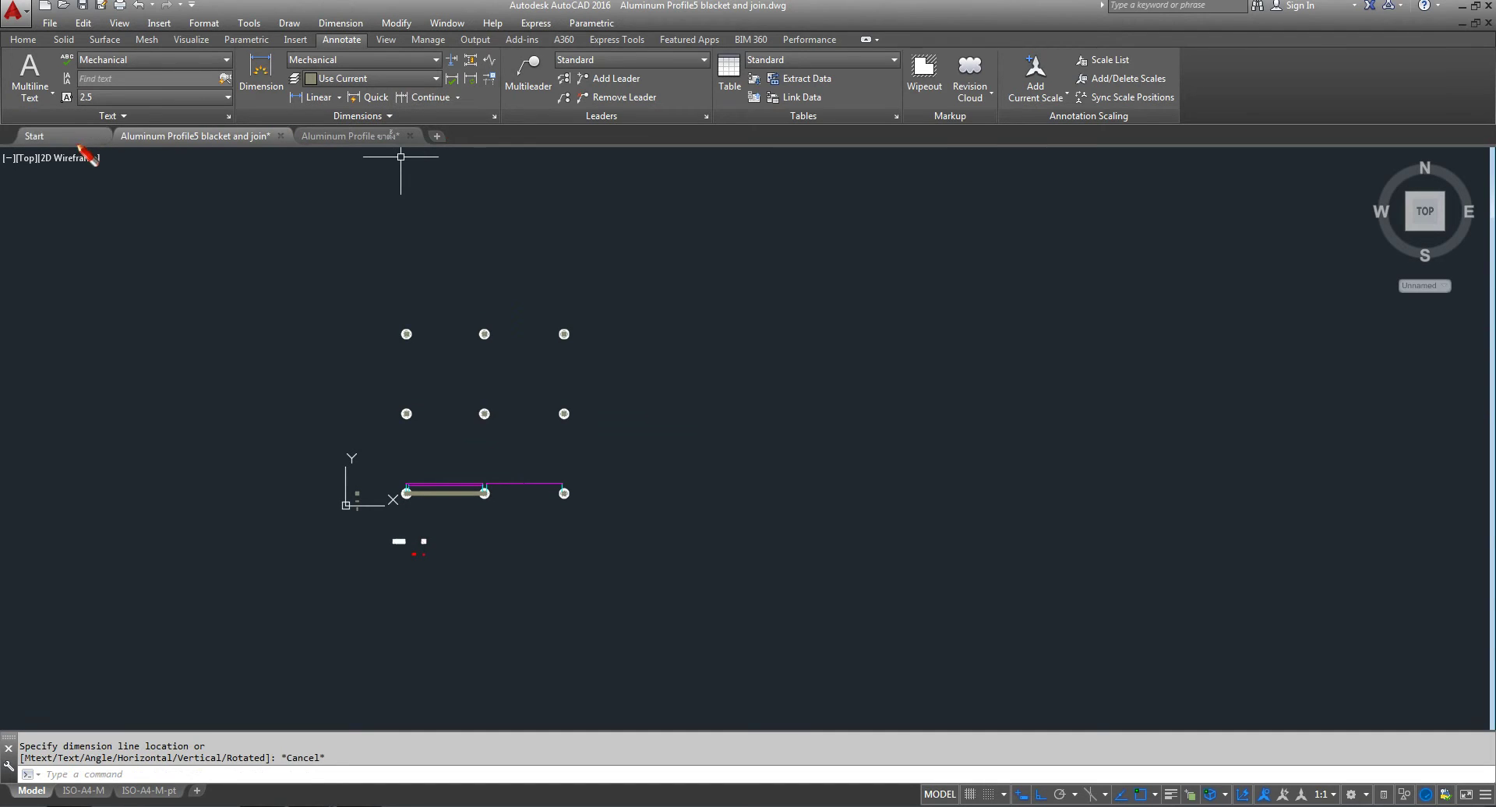
# - Start MOVE from the Home tab and begin a selection window around the right column
pyautogui.click(22, 42)
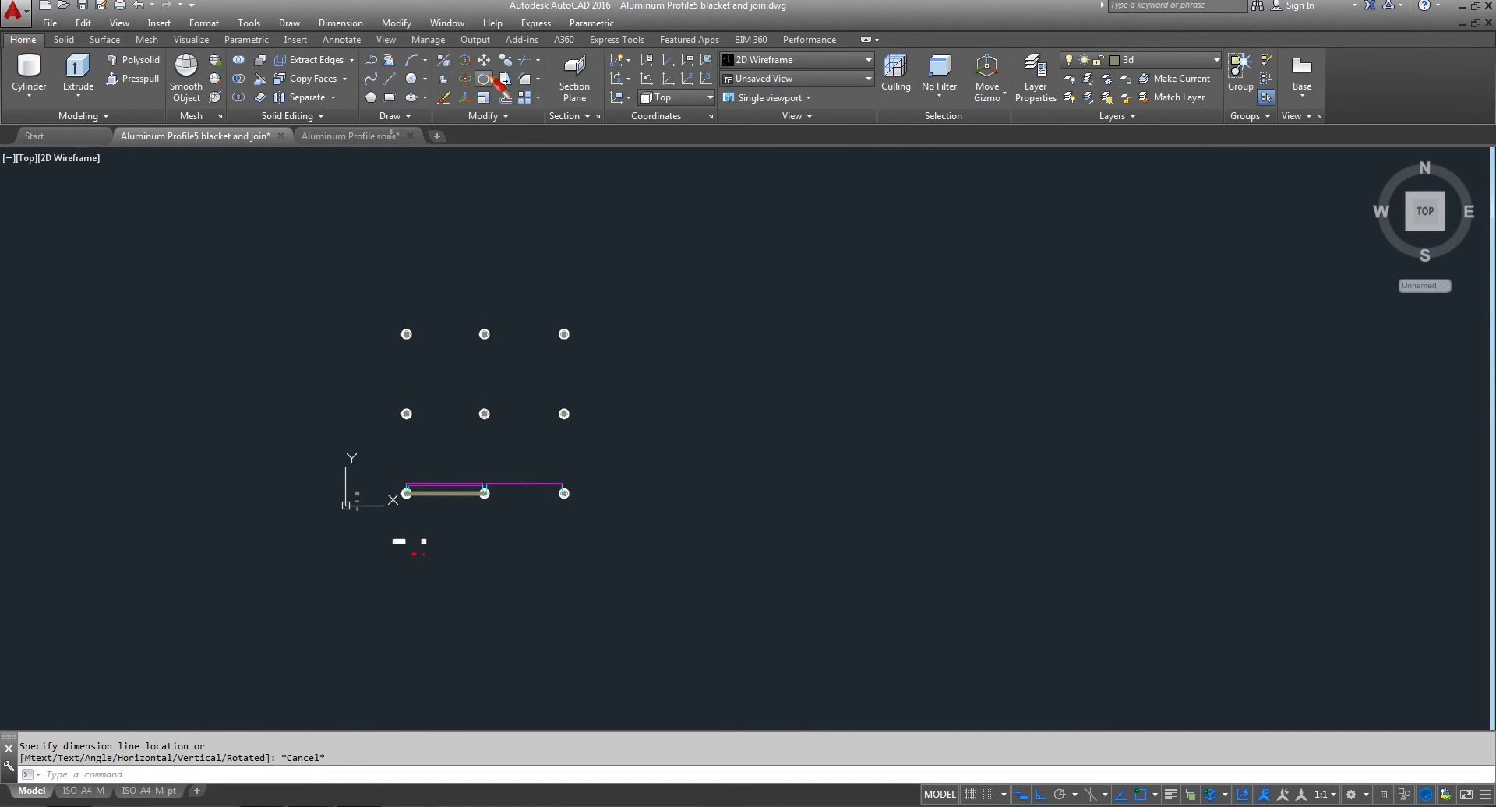
pyautogui.click(492, 60)
pyautogui.click(668, 248)
# - Move the selected right-column feet down by 22.5
pyautogui.click(517, 600)
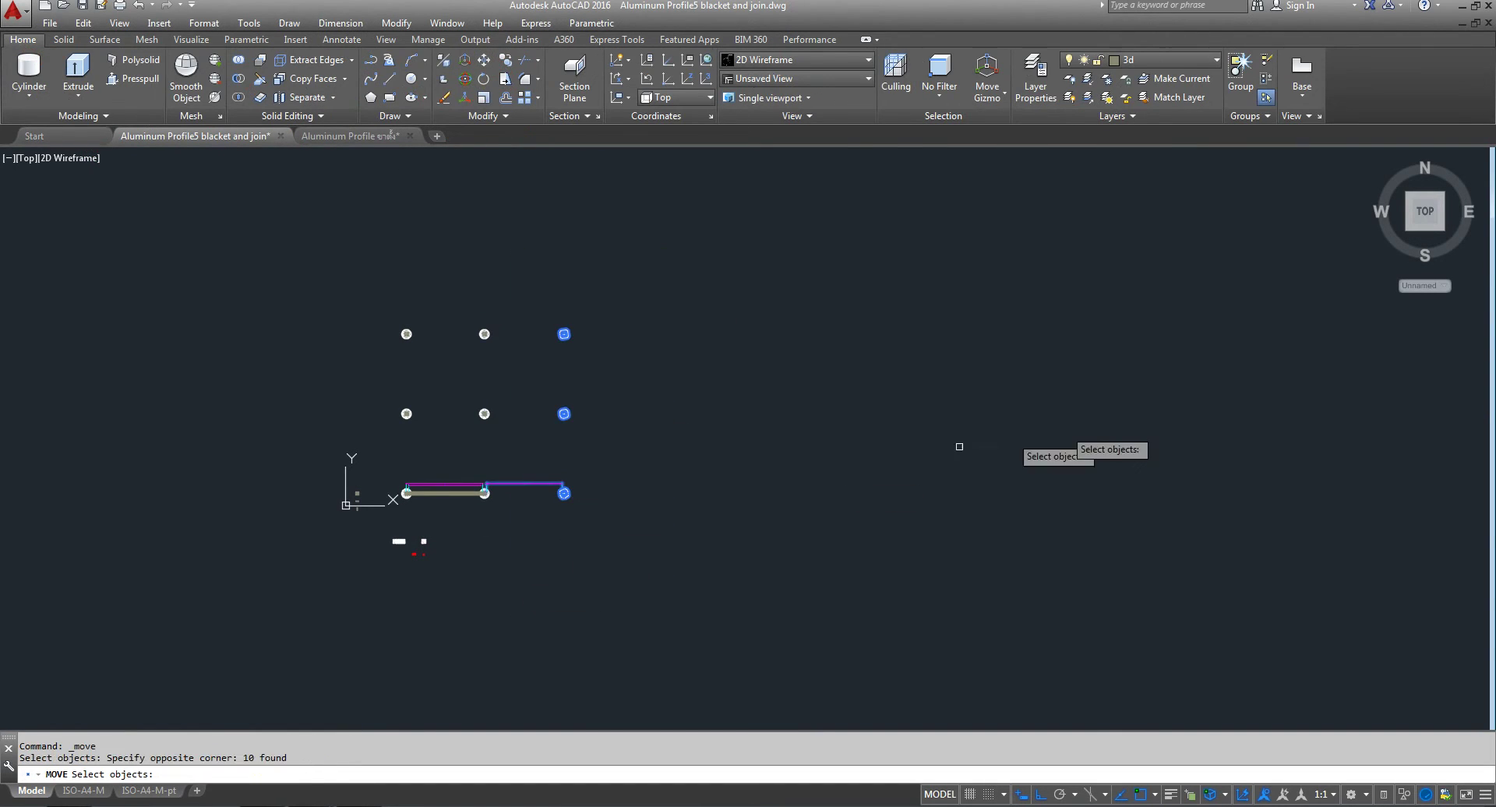
pyautogui.press('Return')
pyautogui.click(1081, 409)
pyautogui.write('22.5')
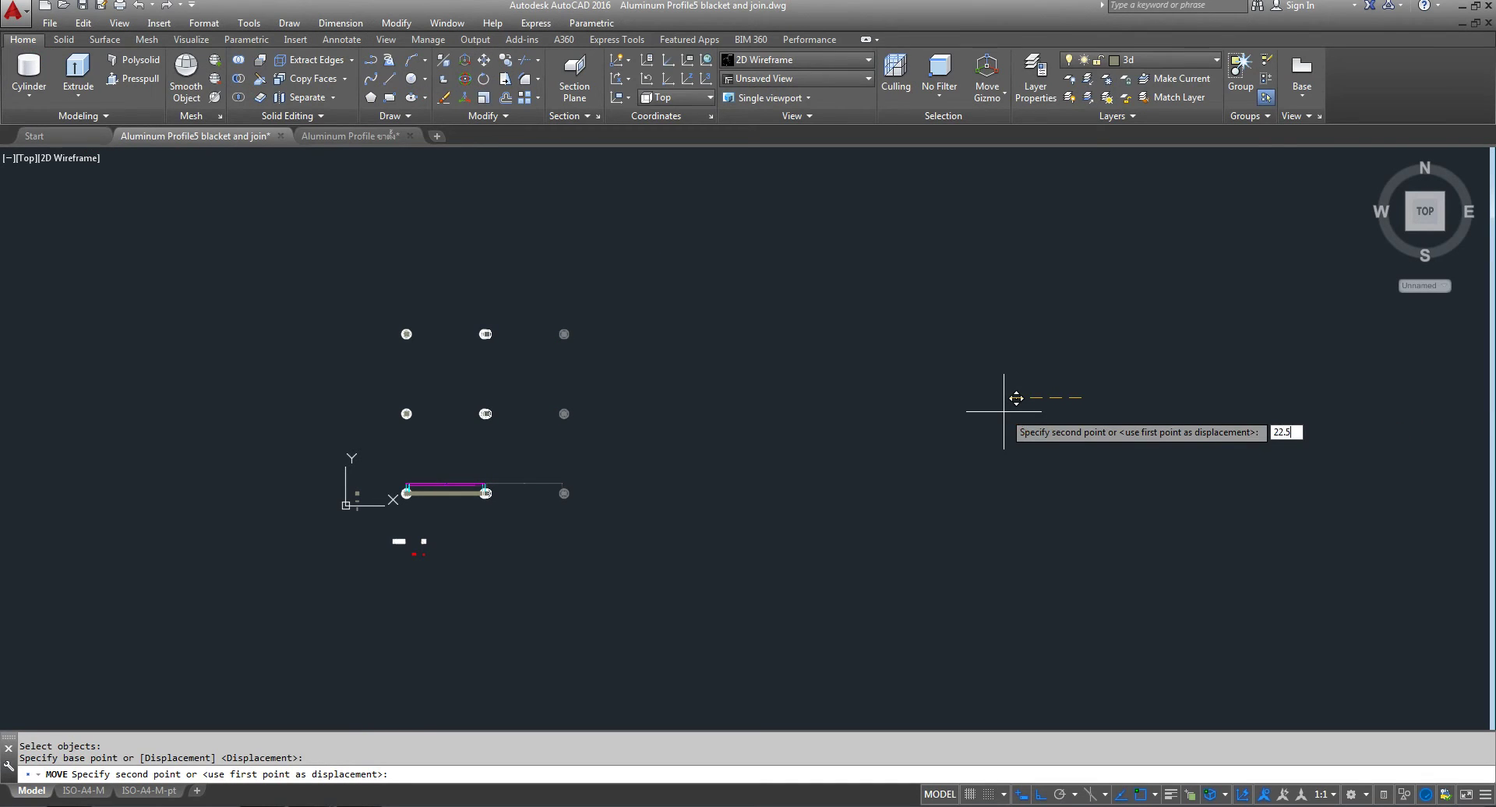
pyautogui.press('Return')
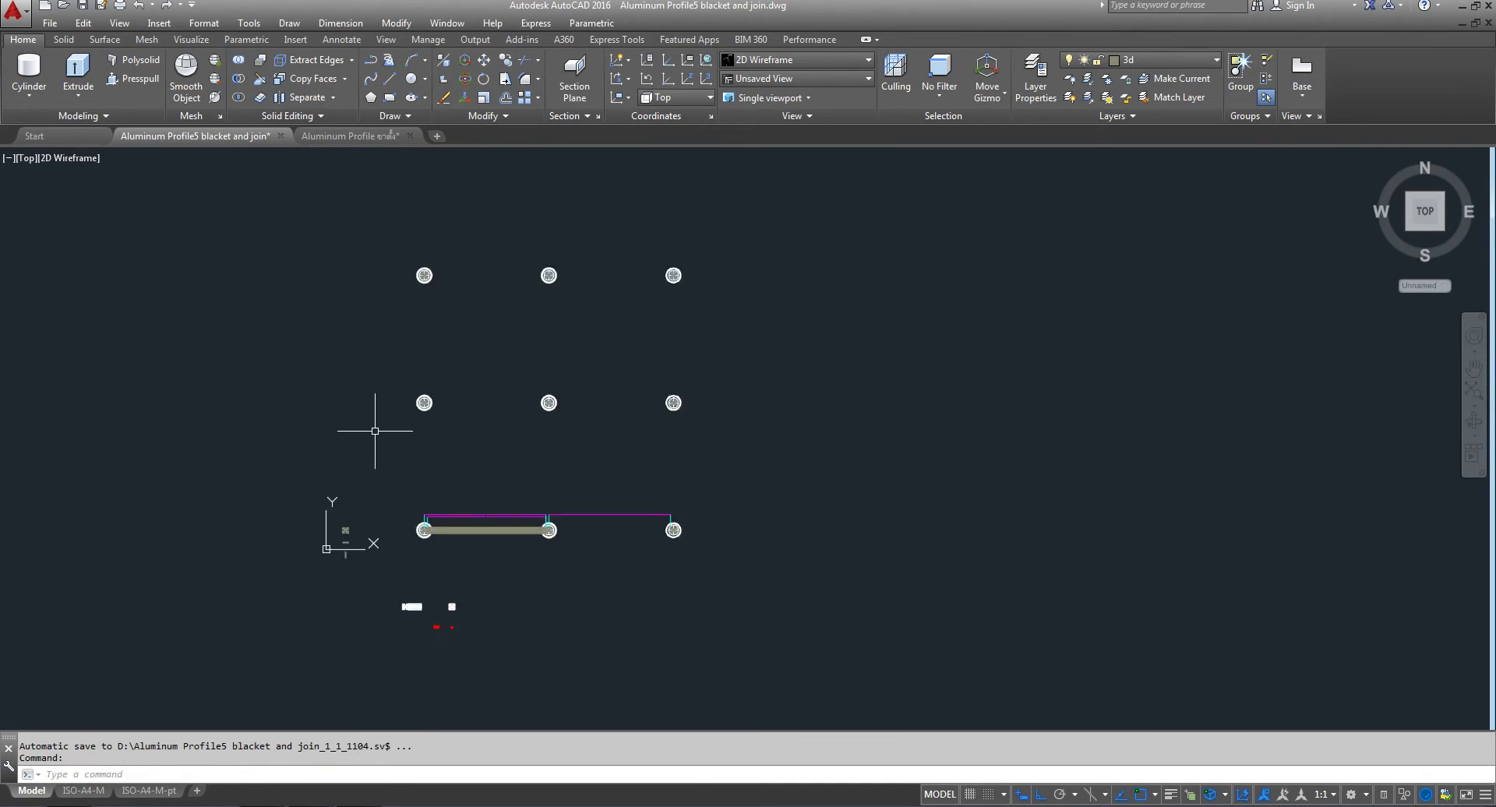
# - Move the six feet of the two upper rows down by 22.5
pyautogui.scroll(6, 378, 421)
pyautogui.moveTo(711, 467); pyautogui.dragTo(641, 410, button='middle')
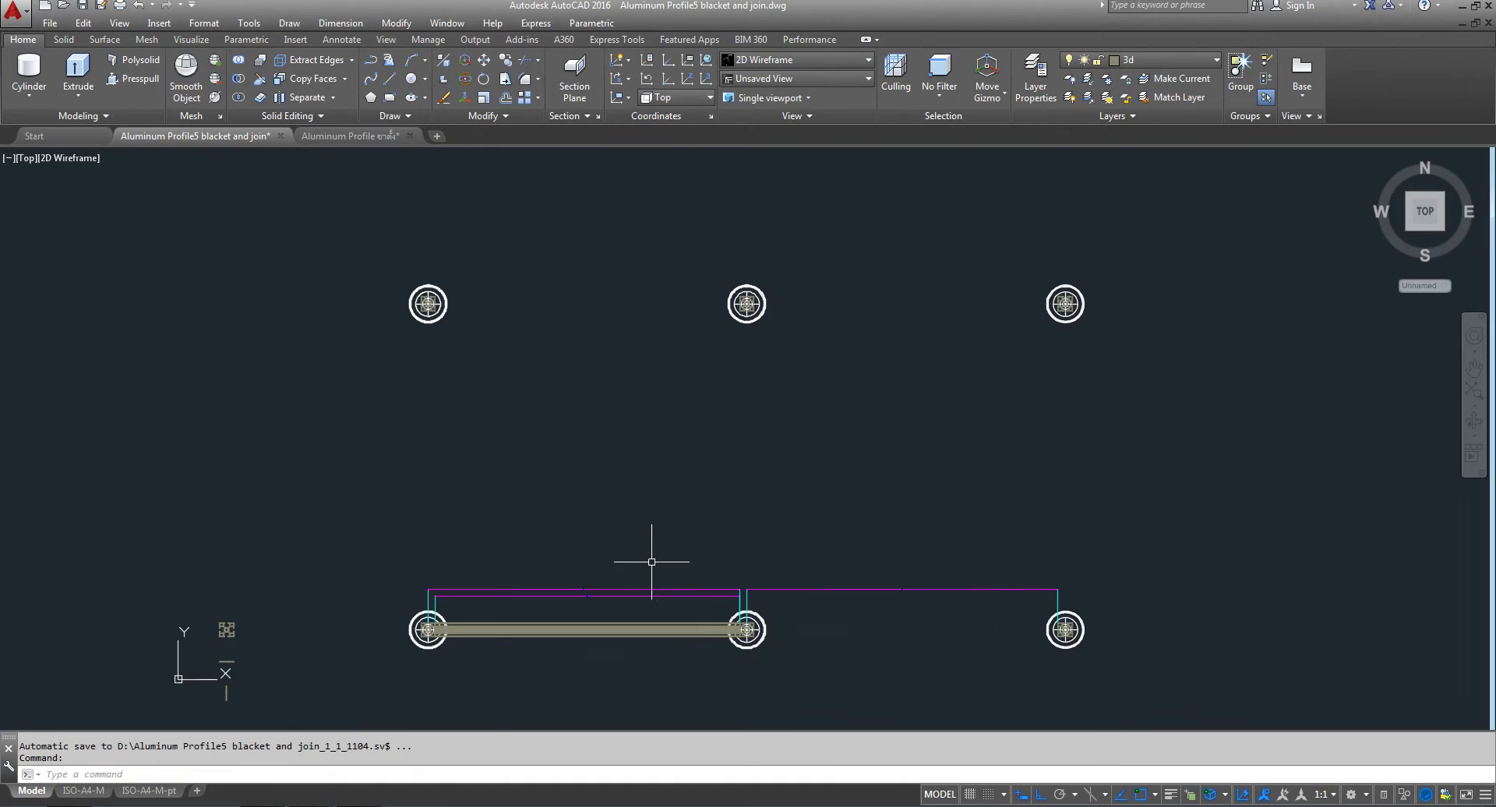
pyautogui.moveTo(778, 626); pyautogui.dragTo(661, 591, button='middle')
pyautogui.scroll(6, 628, 601)
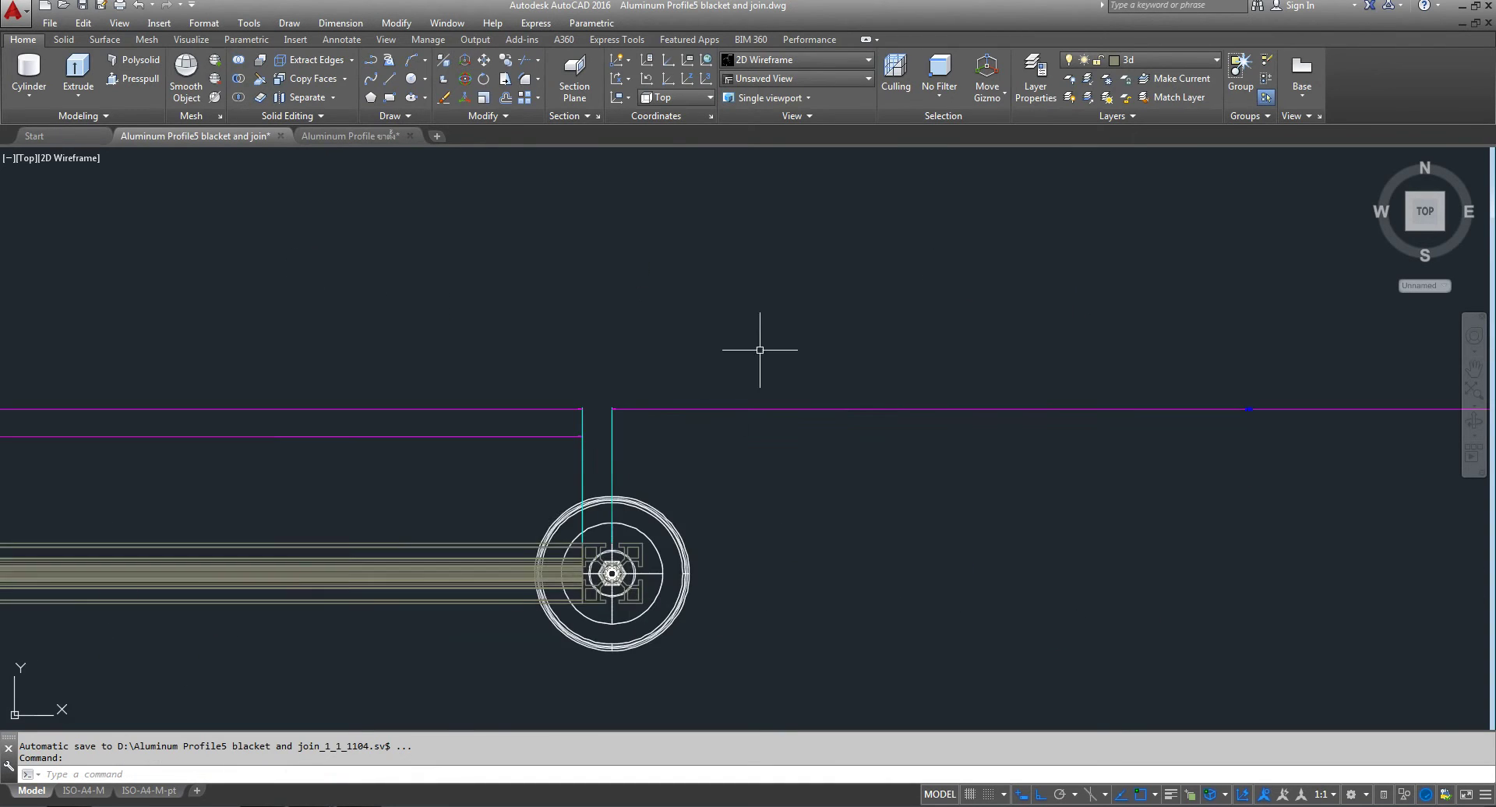
pyautogui.moveTo(760, 349); pyautogui.dragTo(711, 701, button='middle')
pyautogui.scroll(-8, 698, 414)
pyautogui.scroll(4, 698, 382)
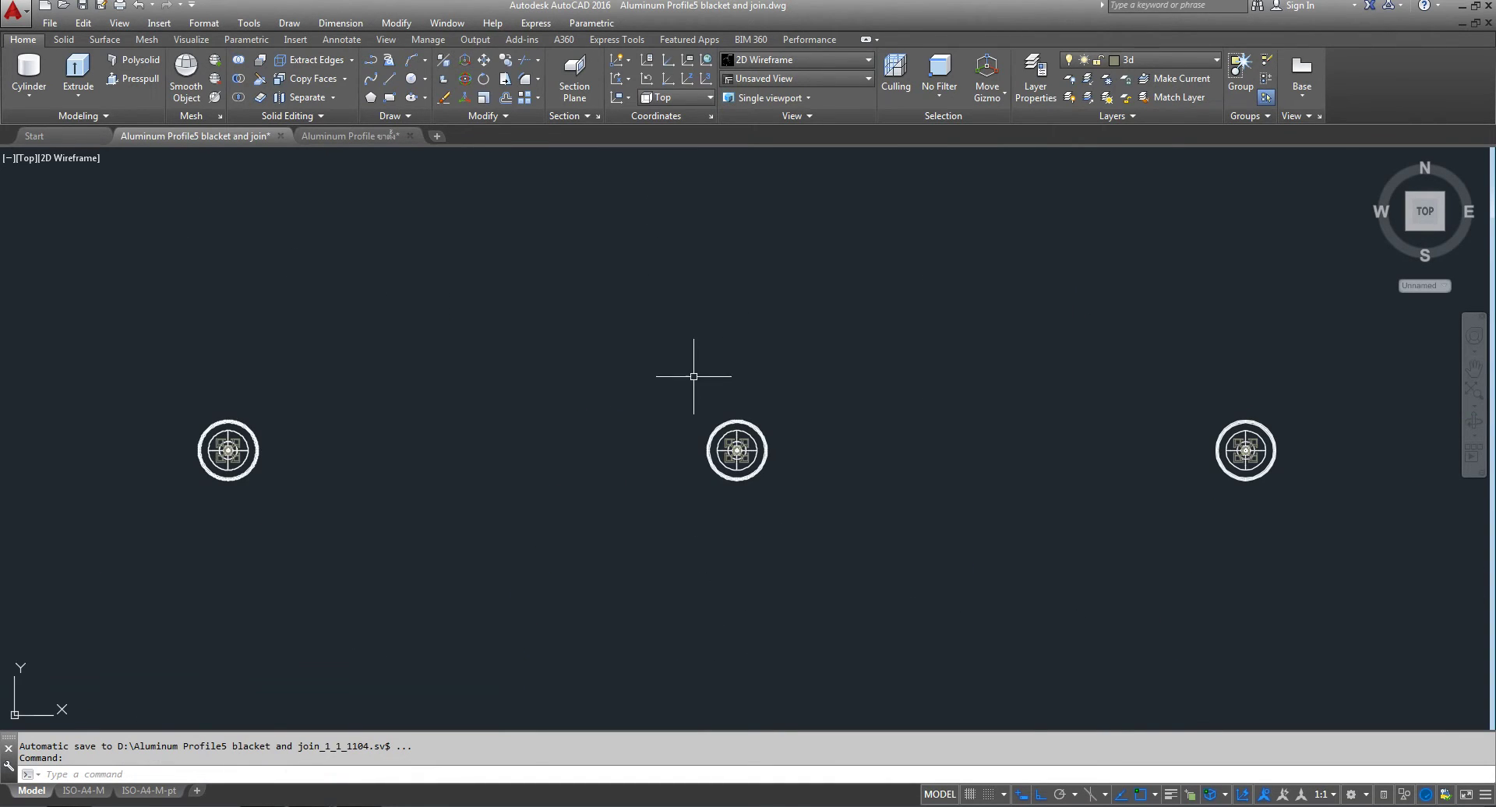
pyautogui.scroll(-2, 607, 295)
pyautogui.moveTo(544, 671); pyautogui.dragTo(544, 584, button='middle')
pyautogui.scroll(-2, 544, 584)
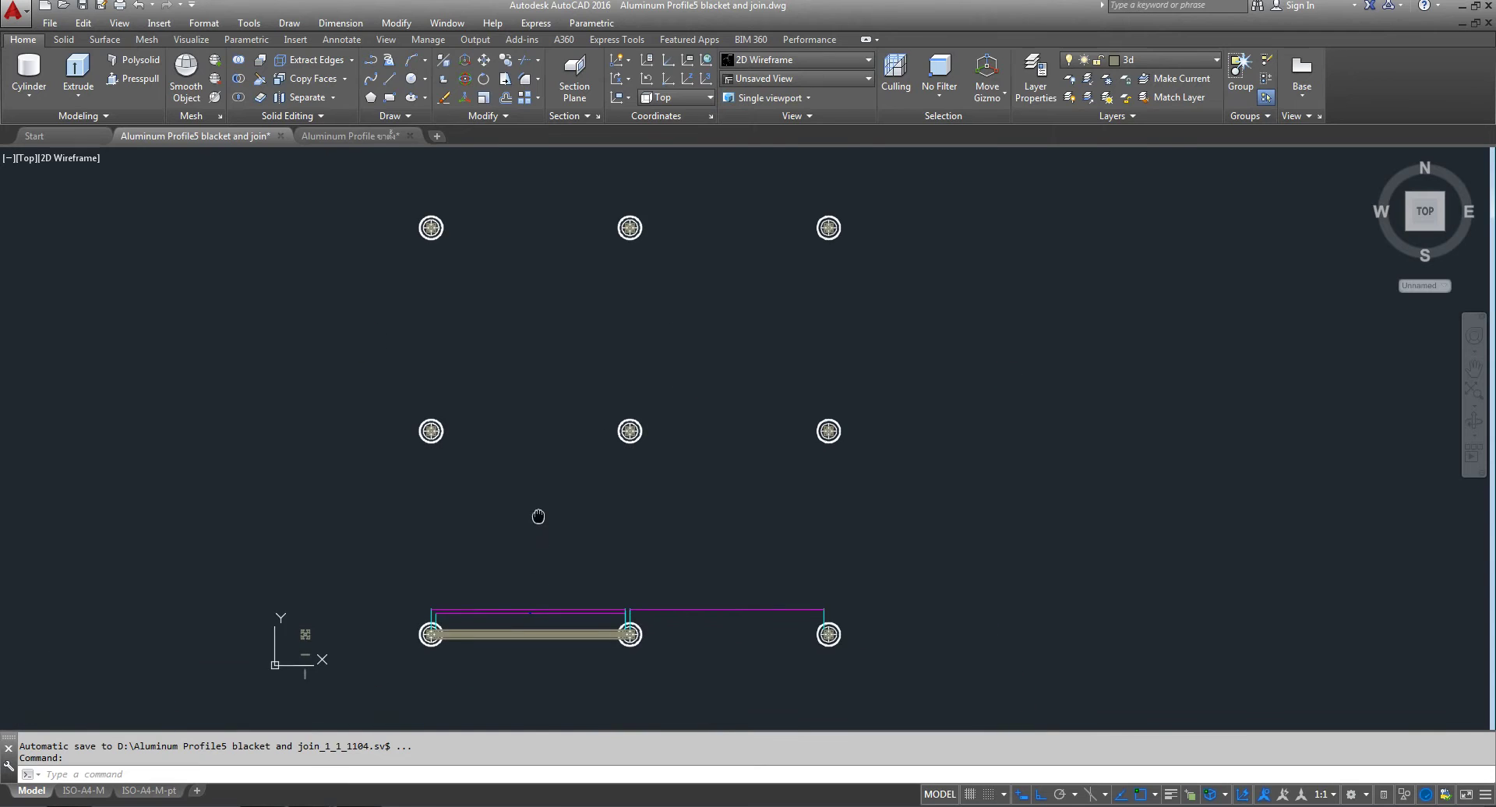
pyautogui.moveTo(537, 514); pyautogui.dragTo(537, 557, button='middle')
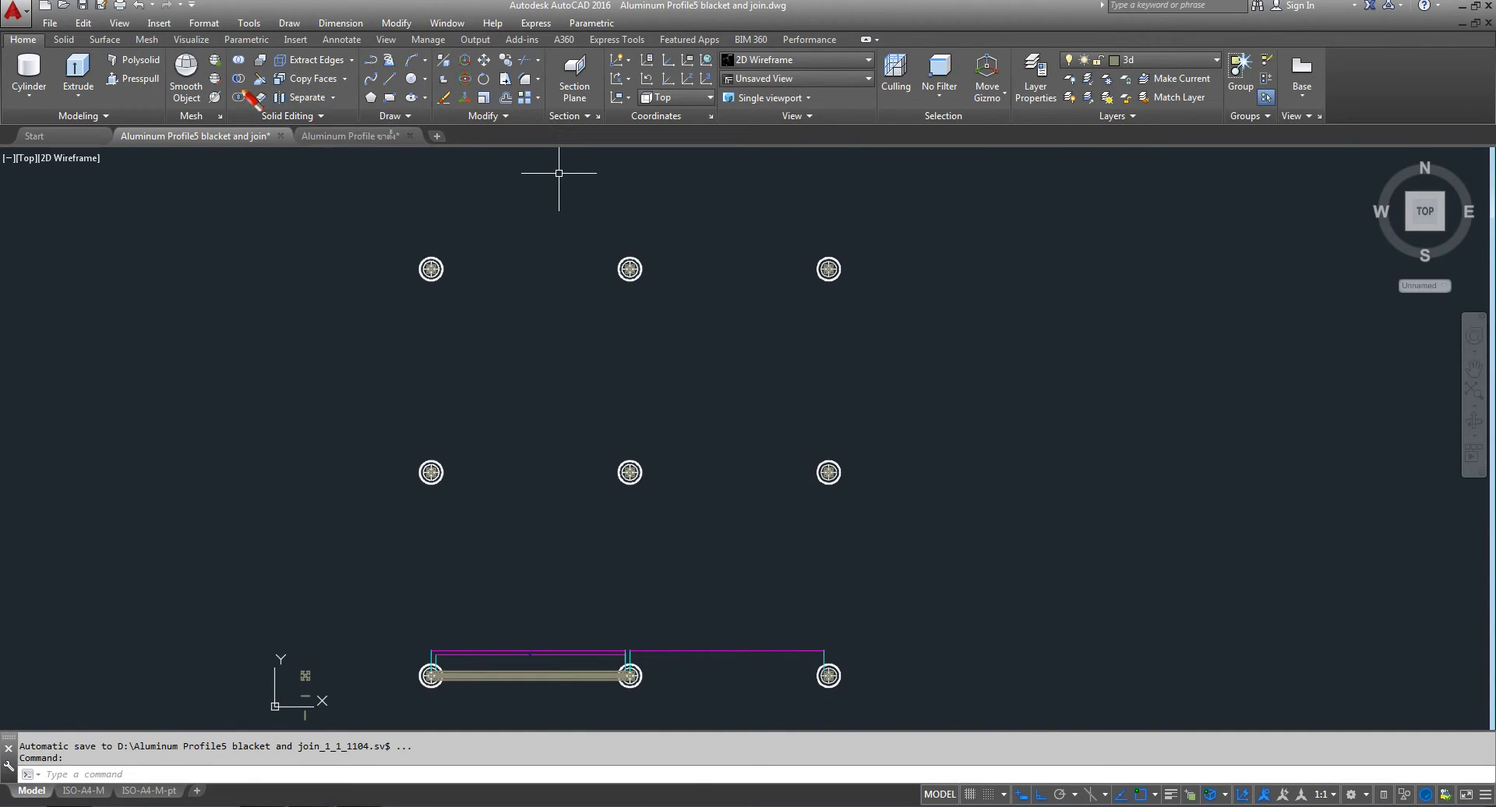
pyautogui.click(483, 60)
pyautogui.click(965, 224)
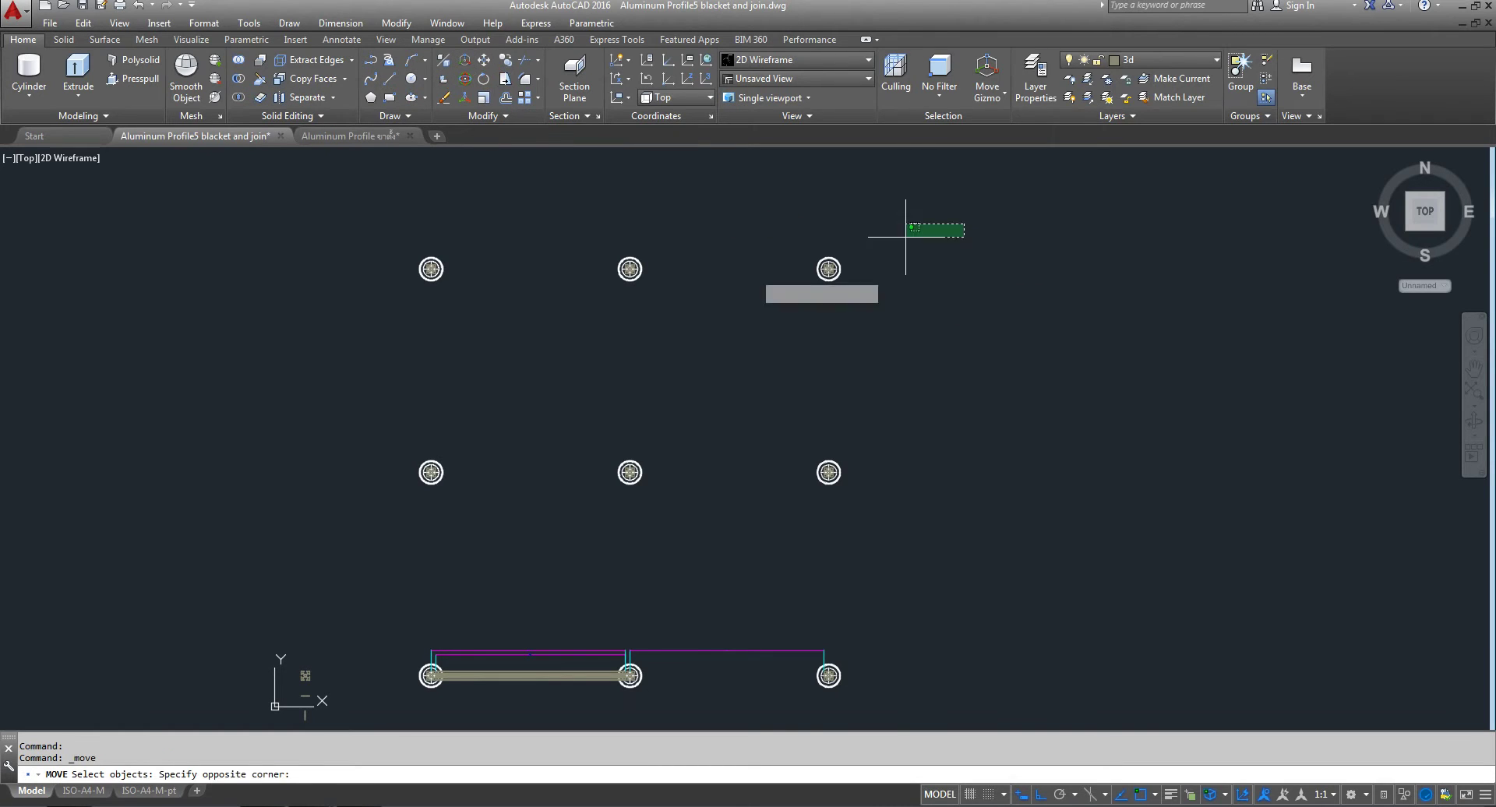
pyautogui.click(262, 582)
pyautogui.press('Return')
pyautogui.click(1061, 264)
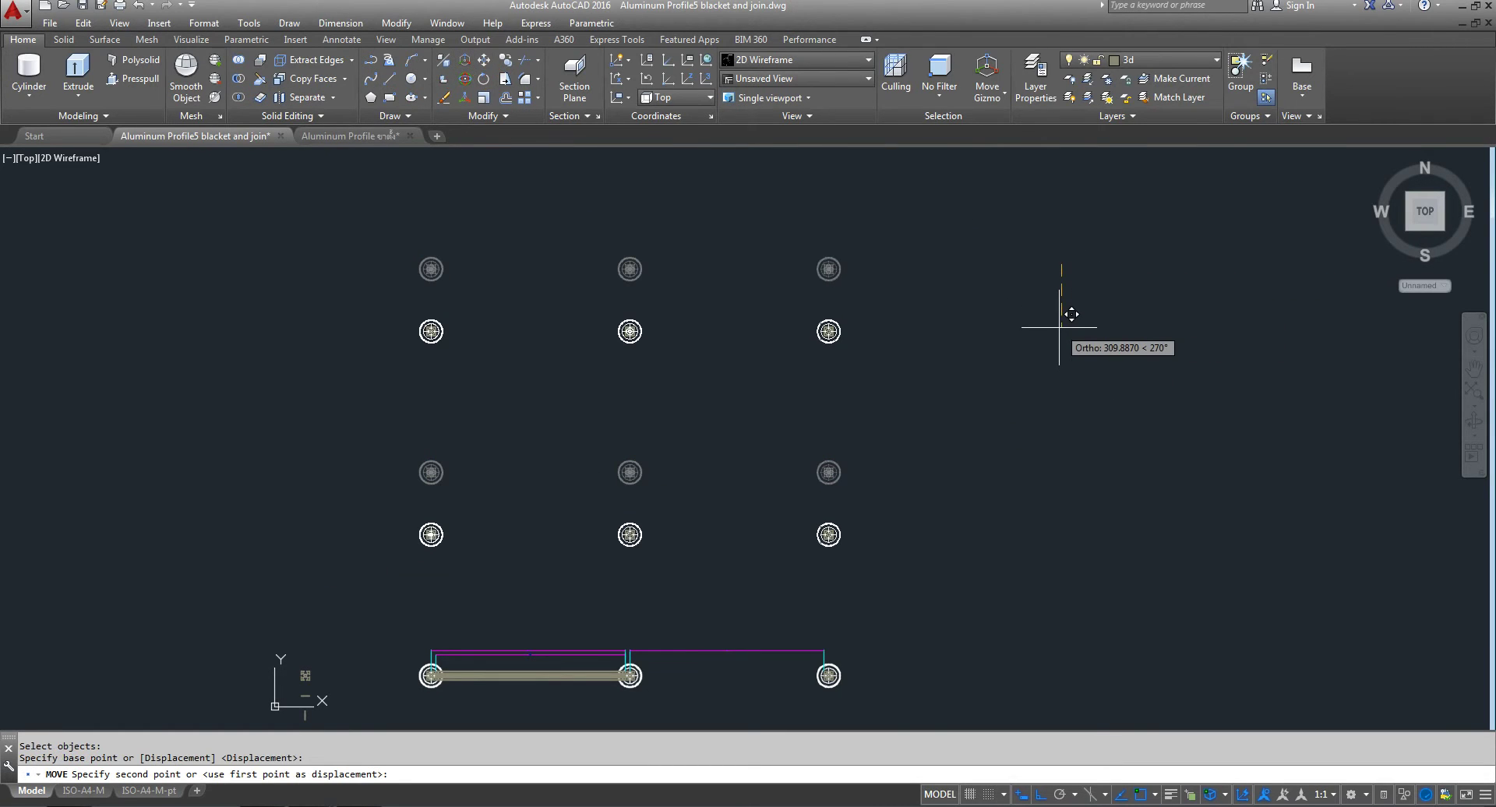
pyautogui.write('22.5')
pyautogui.press('Return')
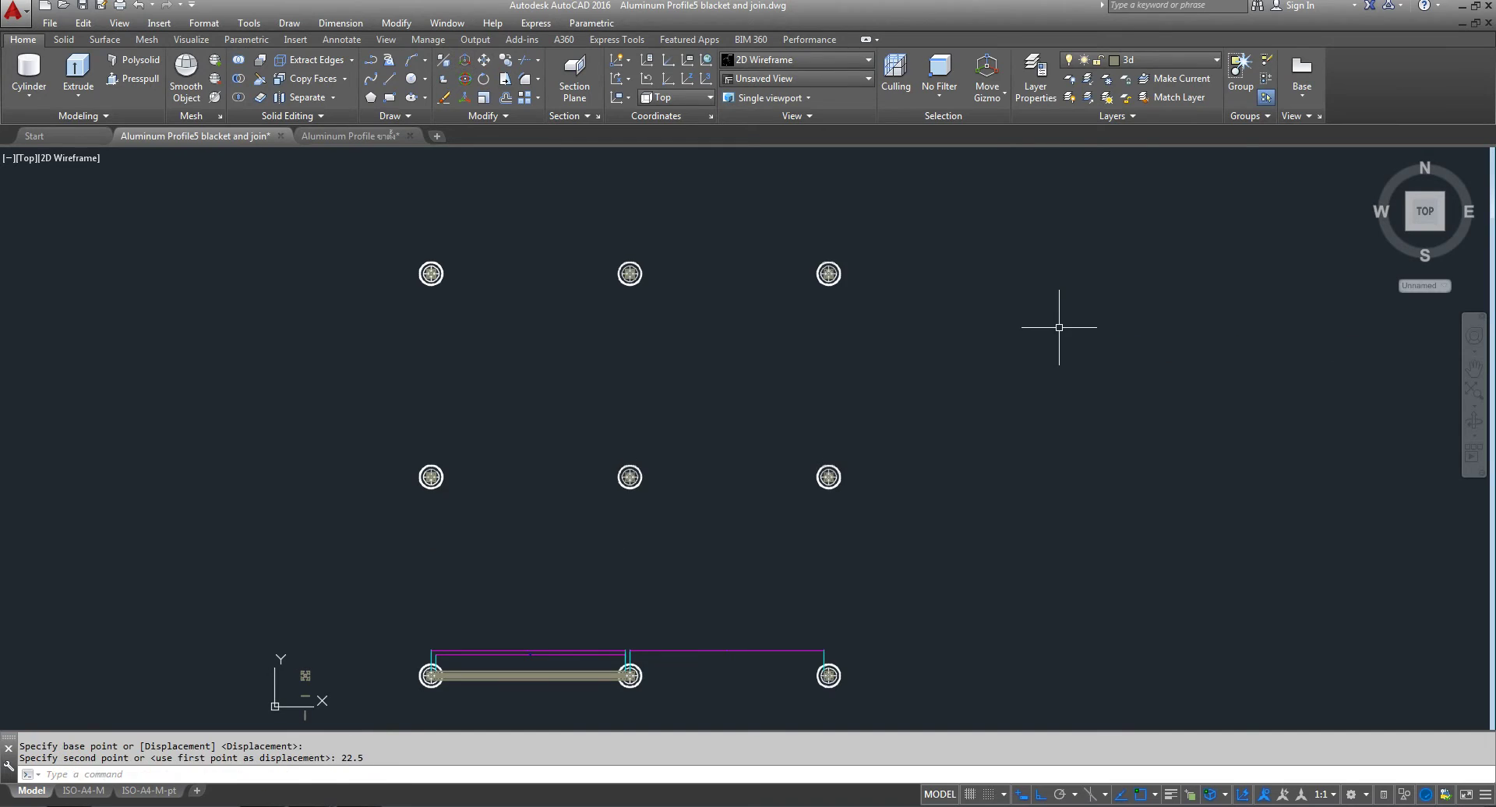
# - Move the top row of feet down by a further 22.5
pyautogui.rightClick(1059, 327)
pyautogui.click(1102, 336)
pyautogui.click(935, 190)
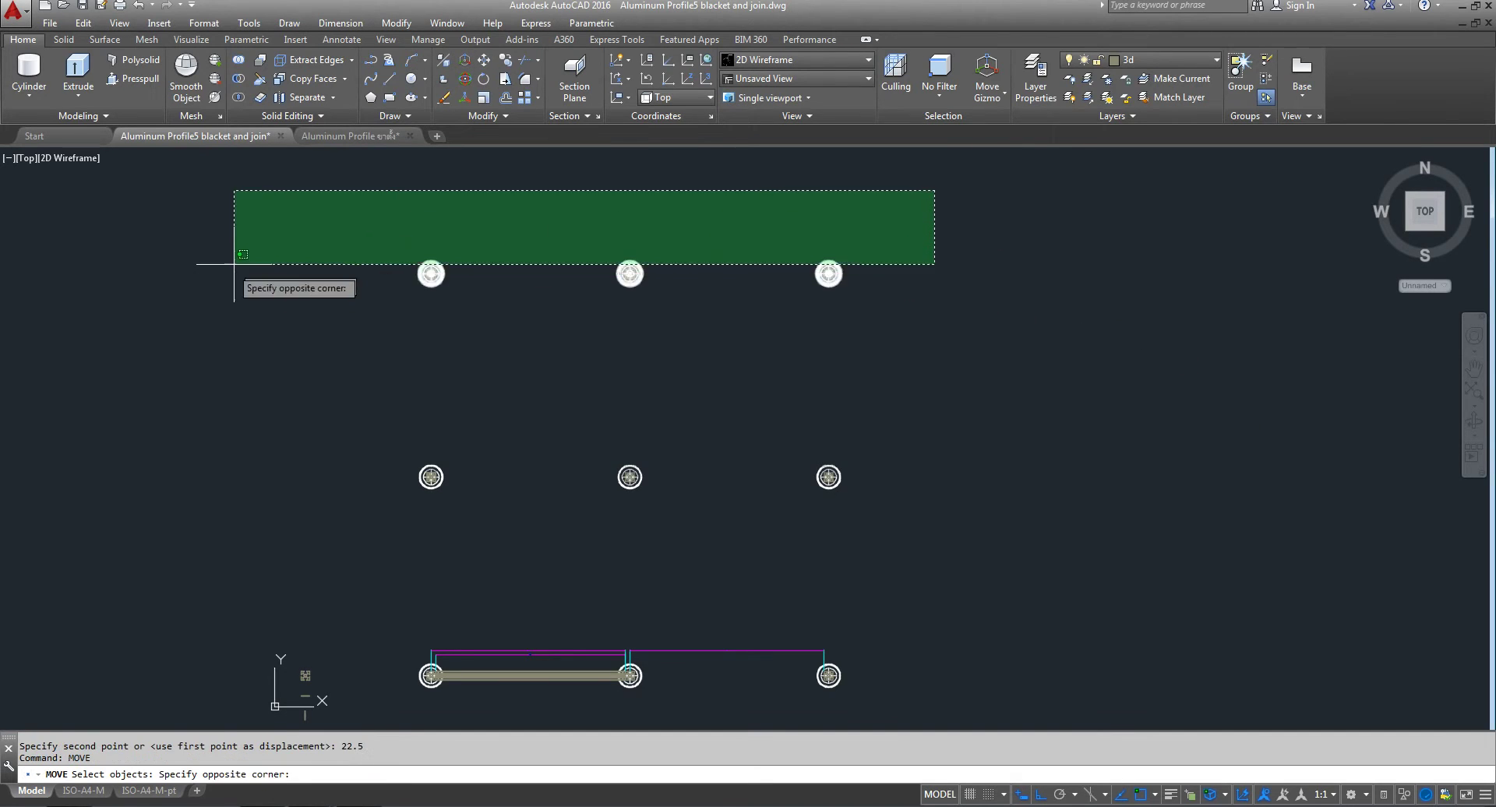
pyautogui.click(239, 338)
pyautogui.press('Return')
pyautogui.click(966, 258)
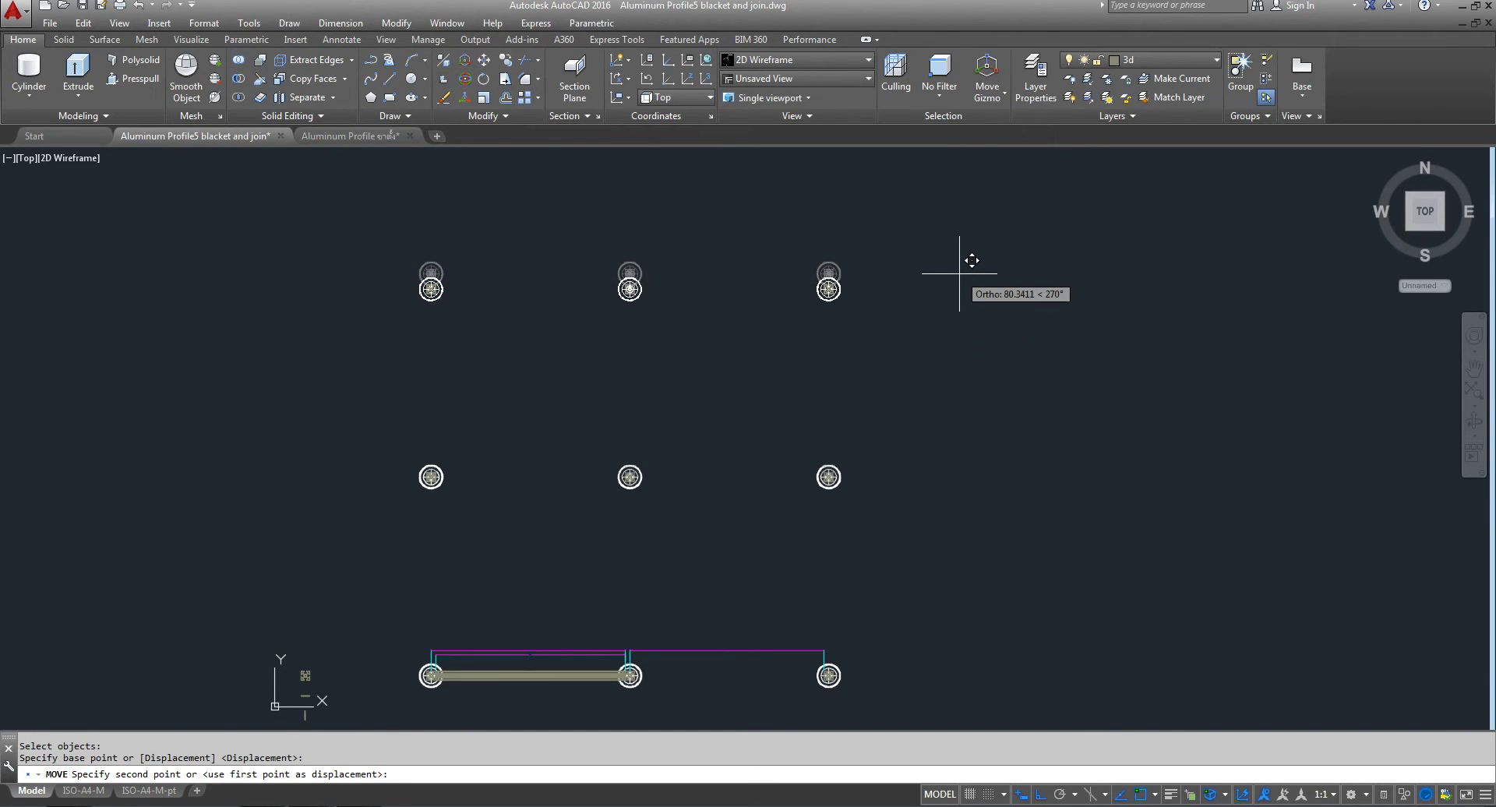
pyautogui.write('22.5')
pyautogui.press('Return')
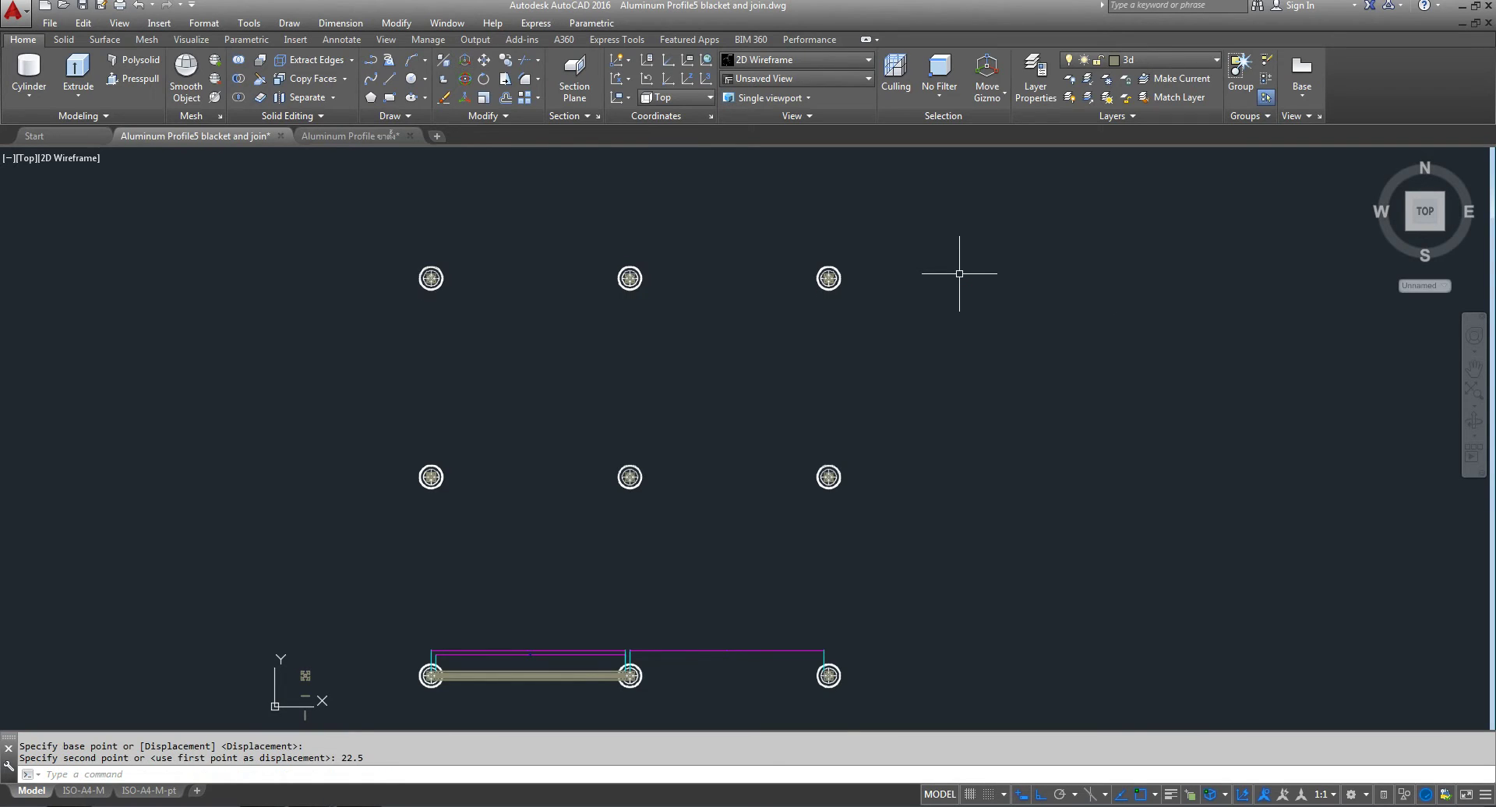
# - Delete the three purple guide lines around the beams
pyautogui.moveTo(693, 635); pyautogui.dragTo(714, 494, button='middle')
pyautogui.scroll(2, 714, 483)
pyautogui.click(824, 435)
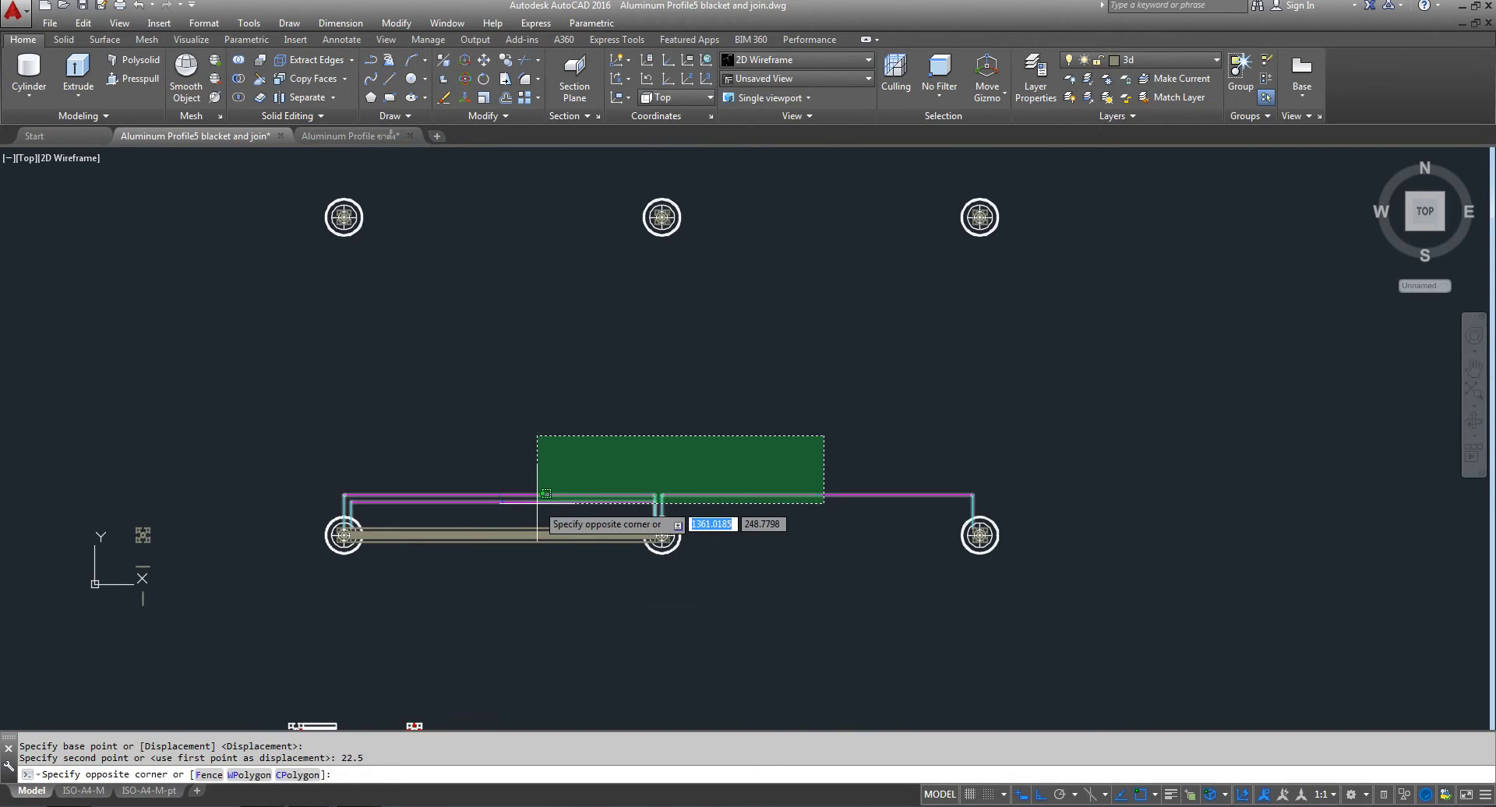
pyautogui.click(530, 506)
pyautogui.press('Delete')
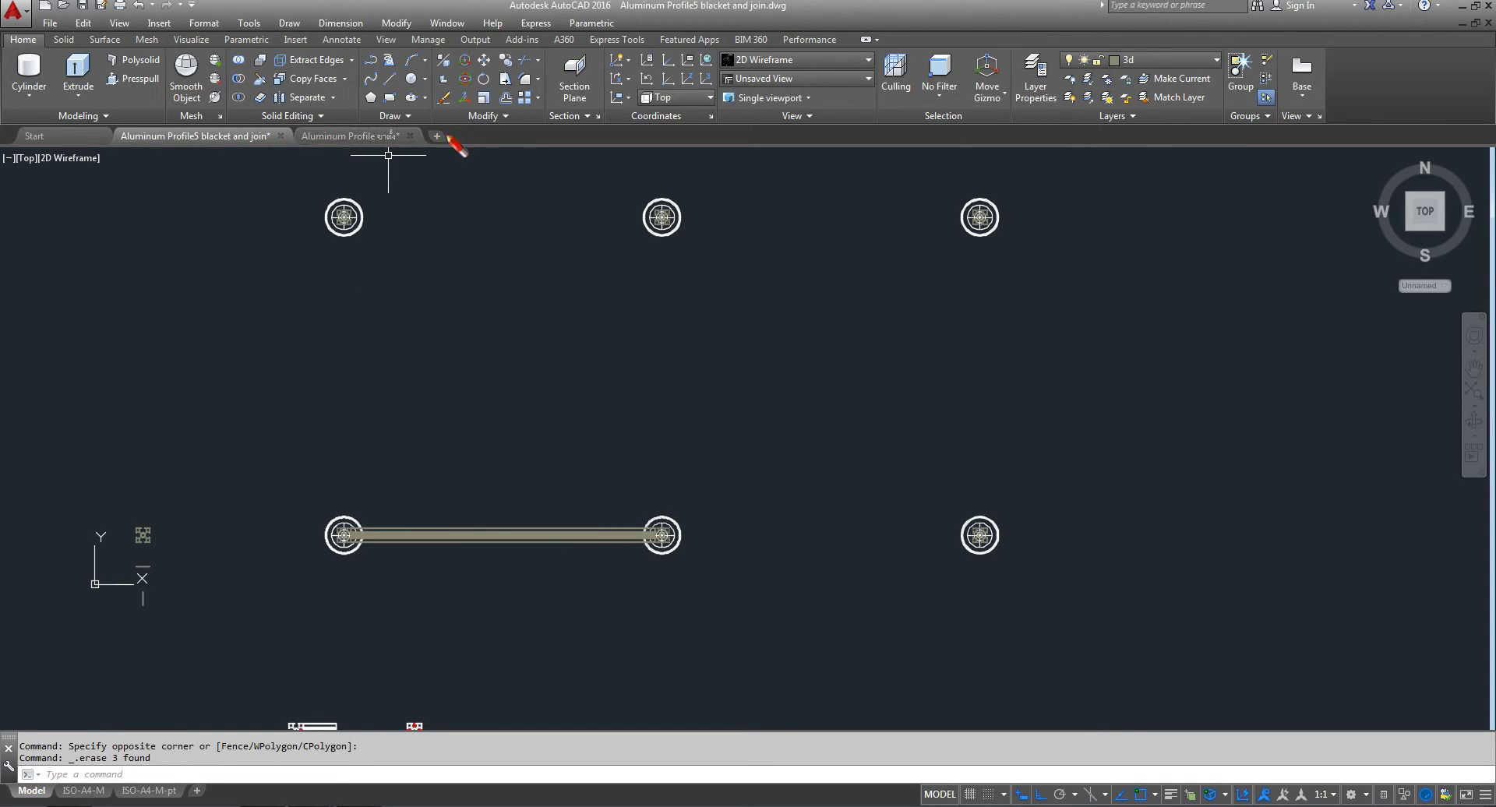
# - Start a linear dimension between two column centres, then cancel the preview
pyautogui.click(347, 40)
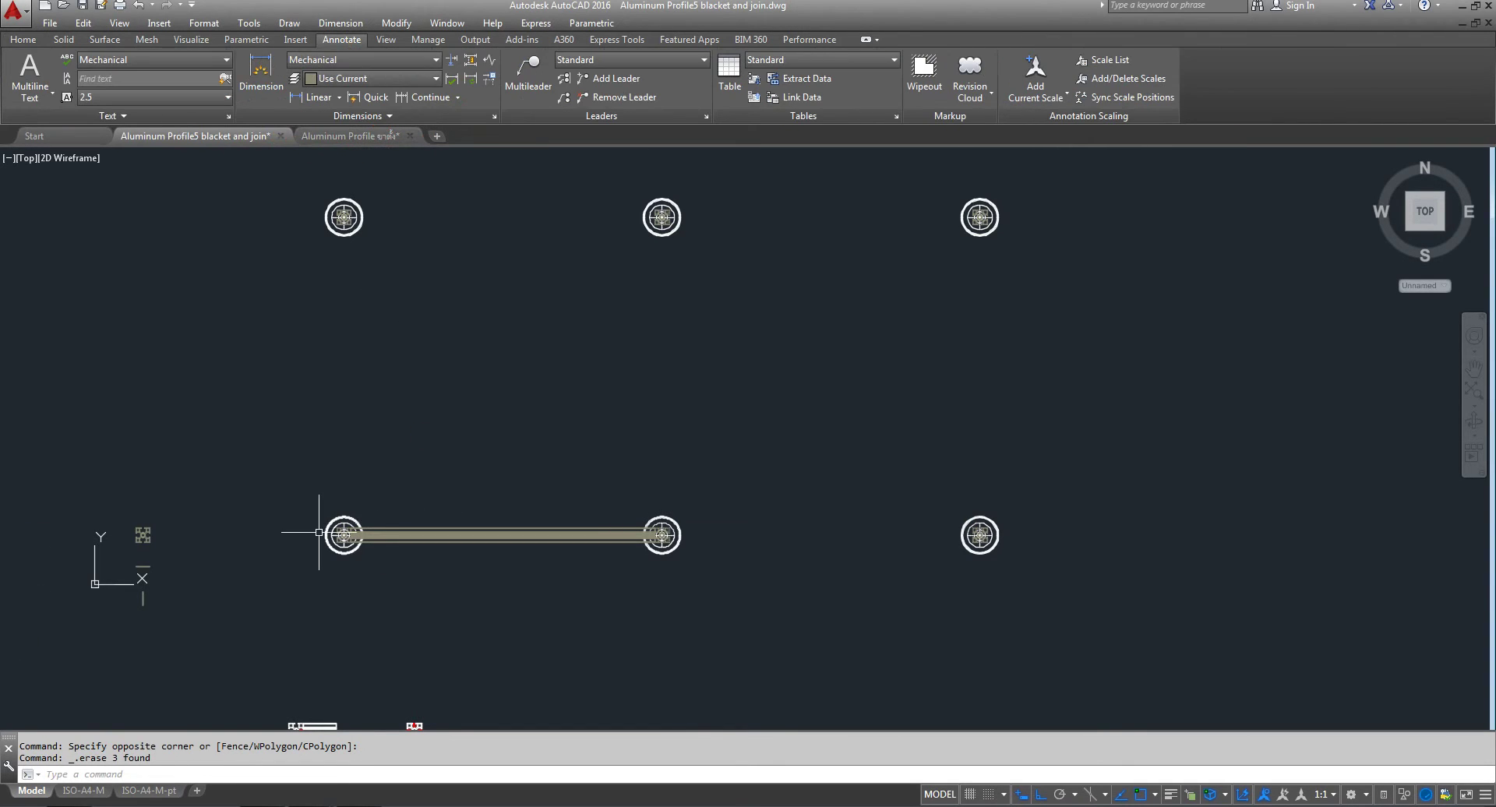
pyautogui.scroll(8, 320, 532)
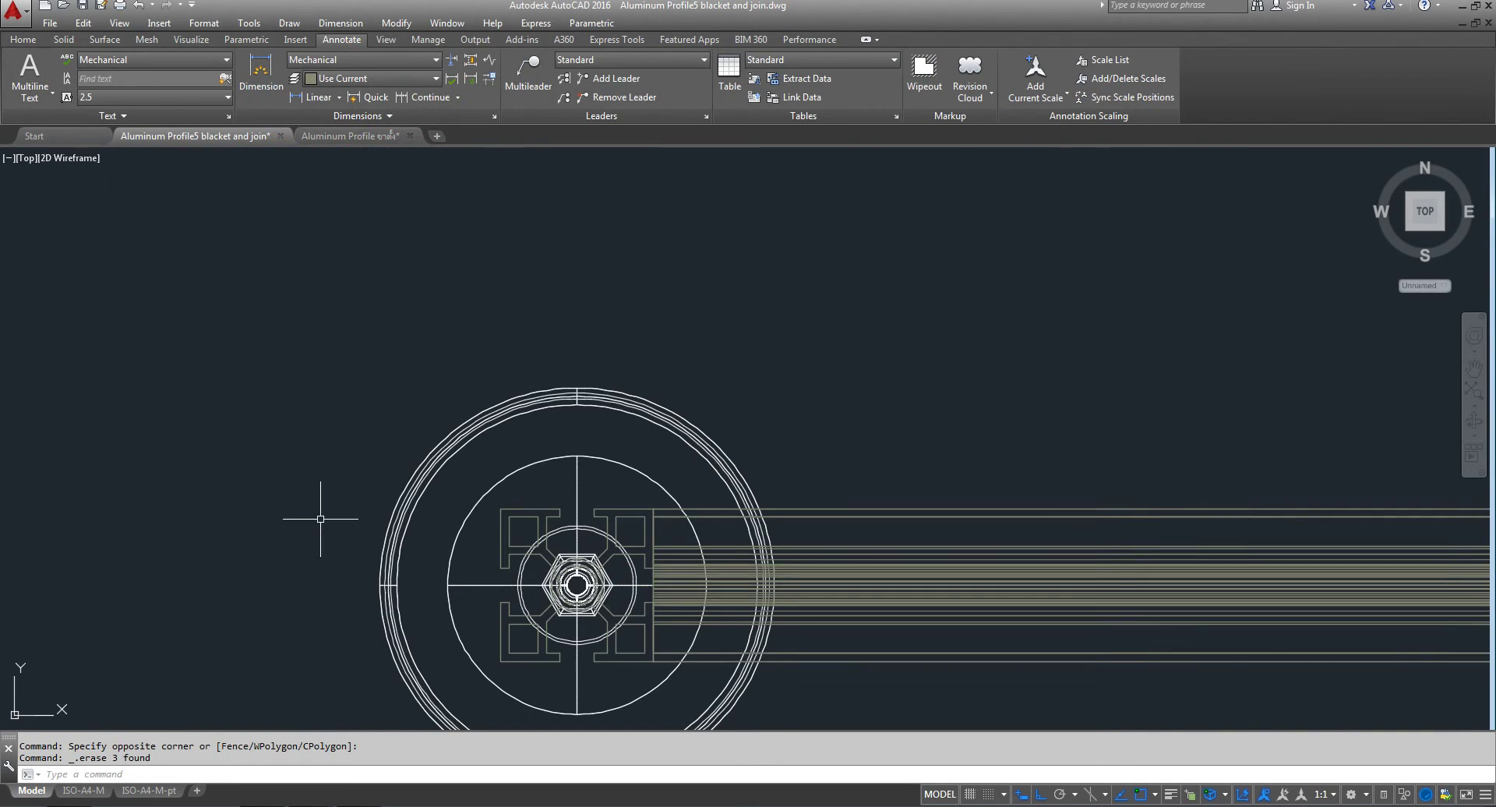
pyautogui.click(327, 99)
pyautogui.click(577, 584)
pyautogui.scroll(-8, 672, 494)
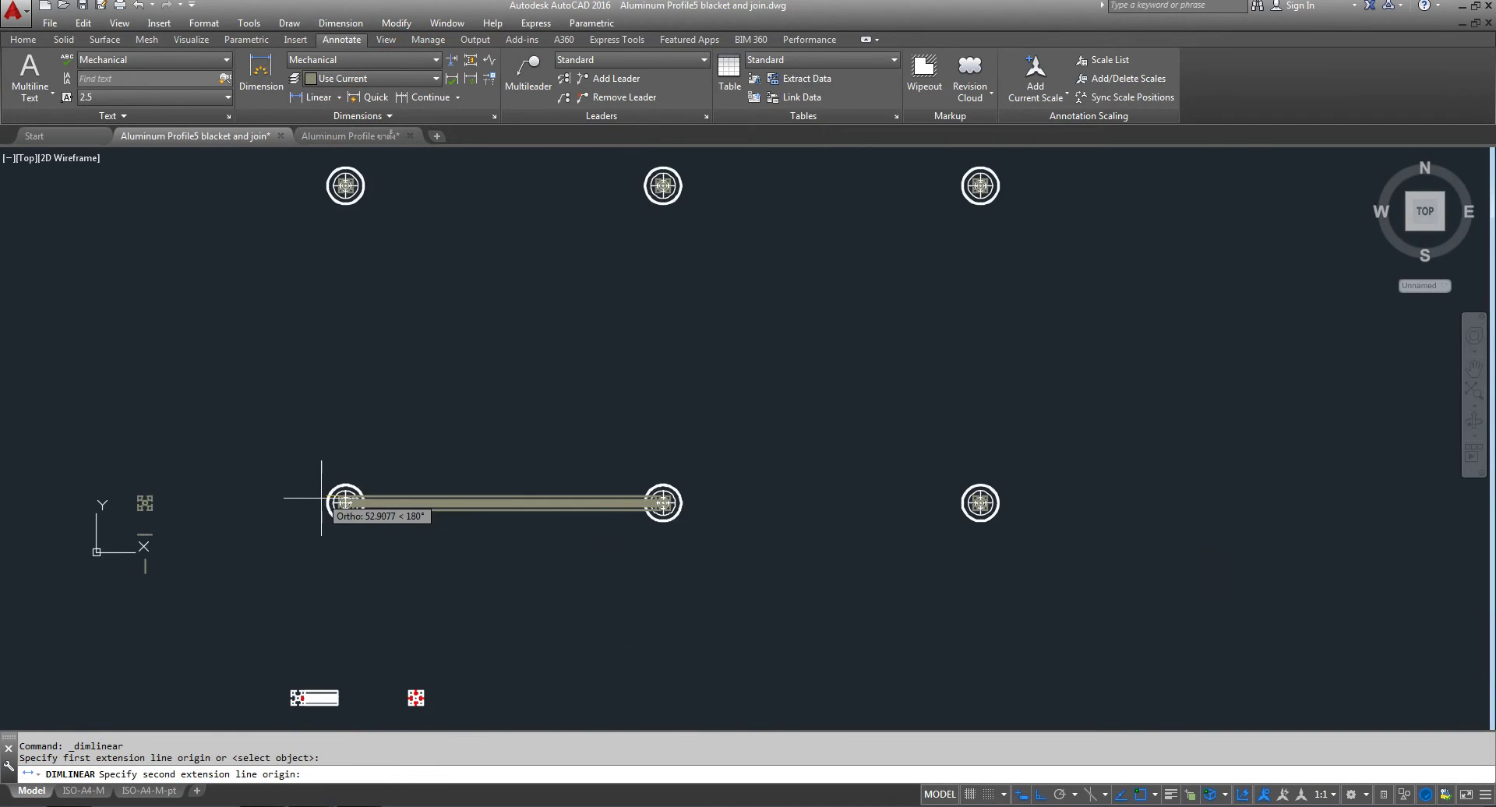
pyautogui.scroll(8, 1013, 500)
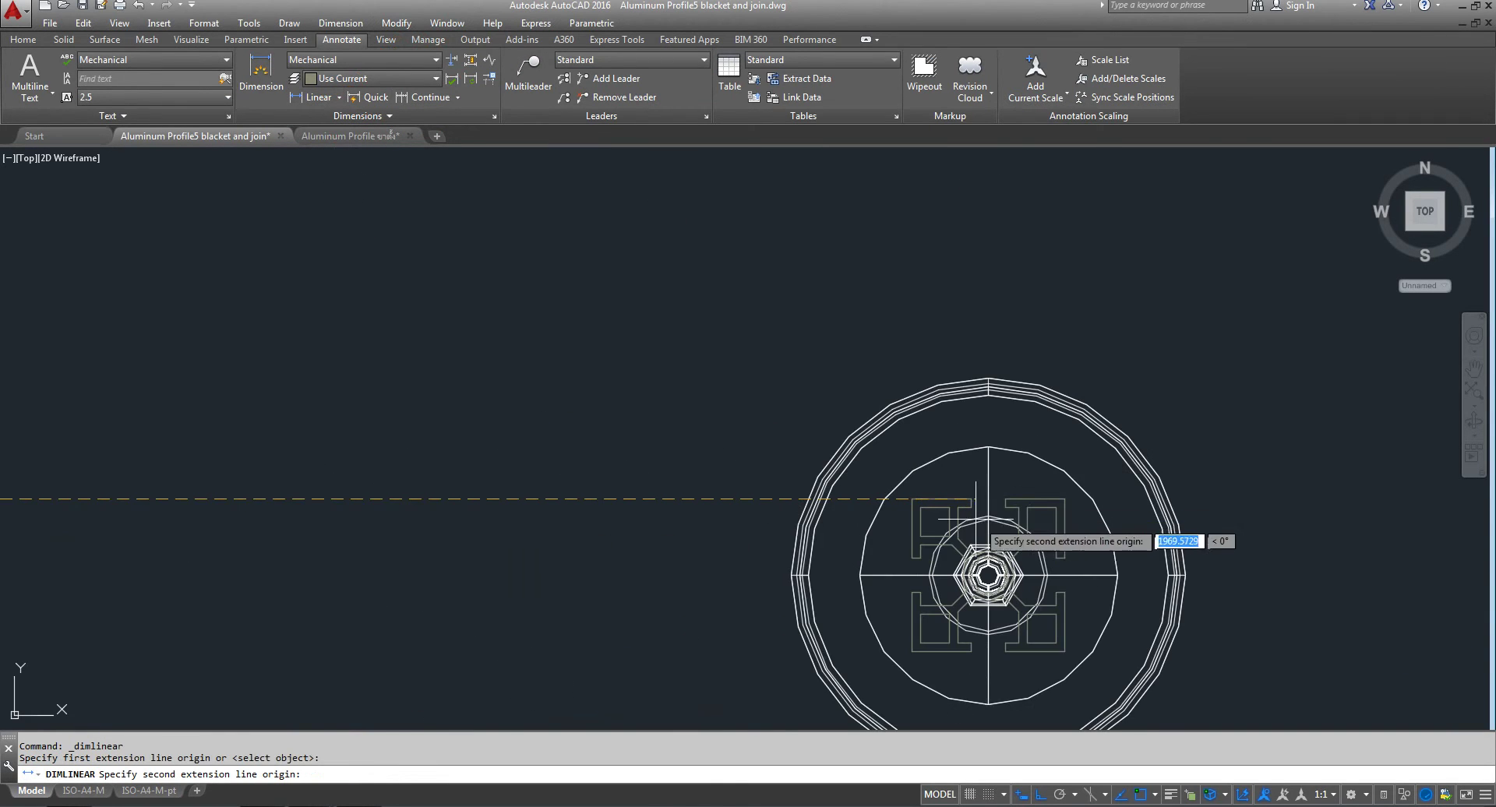
pyautogui.click(1064, 499)
pyautogui.scroll(-5, 1037, 417)
pyautogui.scroll(2, 791, 374)
pyautogui.scroll(3, 530, 446)
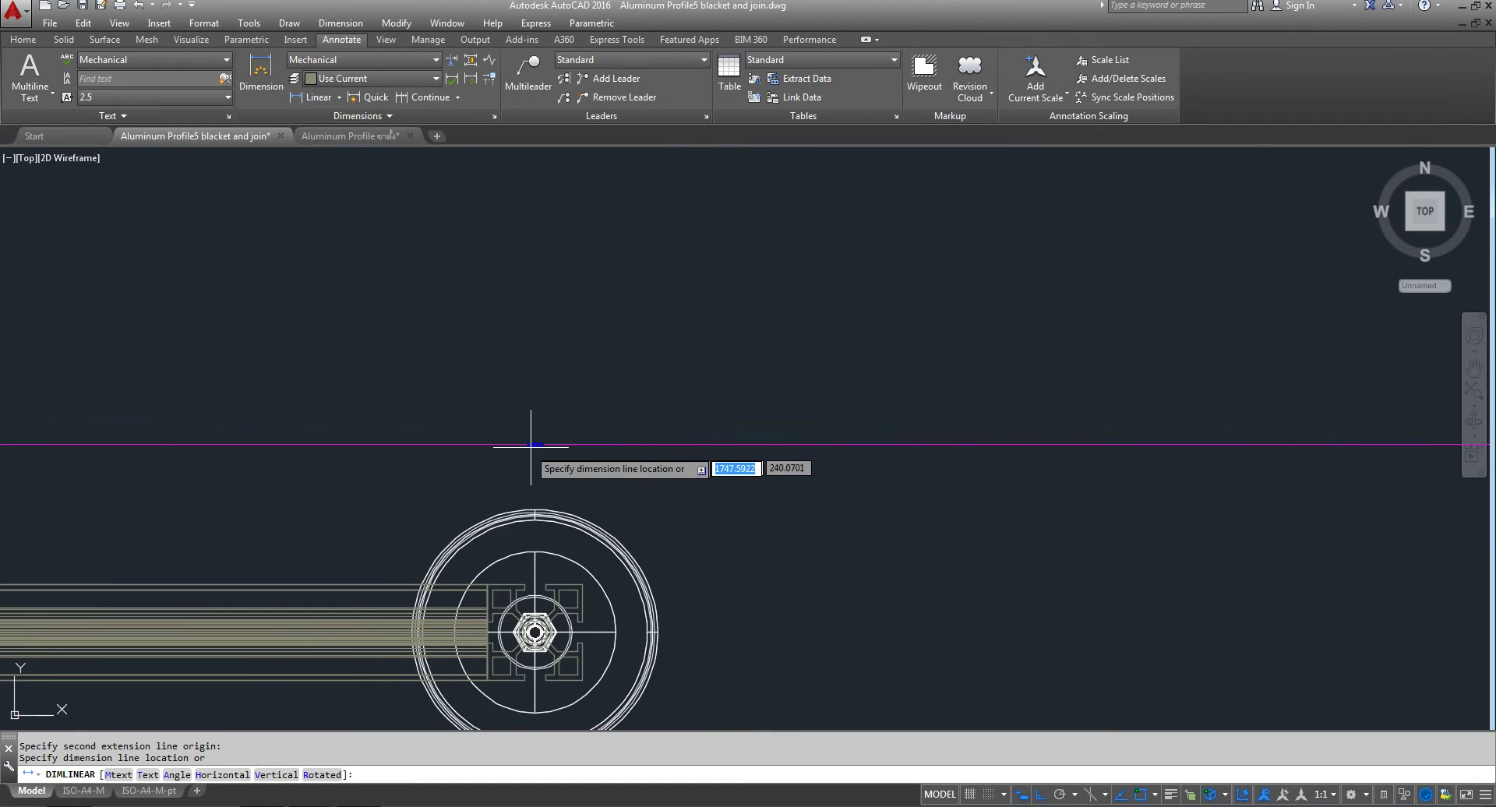
pyautogui.scroll(3, 531, 446)
pyautogui.press('Escape')
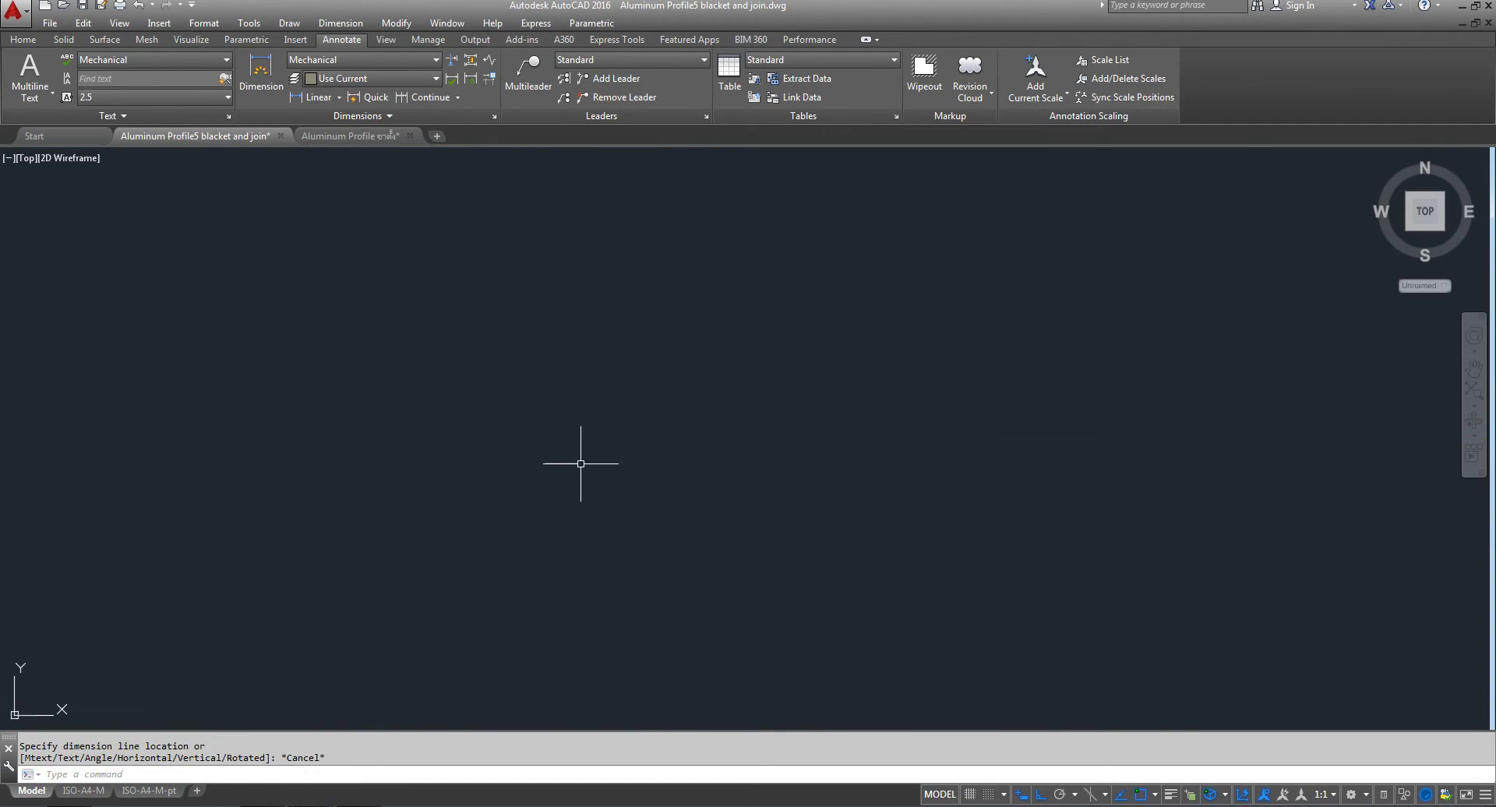
pyautogui.scroll(-3, 671, 400)
# - Re-measure between neighbouring columns to read the 2000 spacing, then cancel without placing
pyautogui.rightClick(735, 386)
pyautogui.click(760, 396)
pyautogui.scroll(-3, 675, 431)
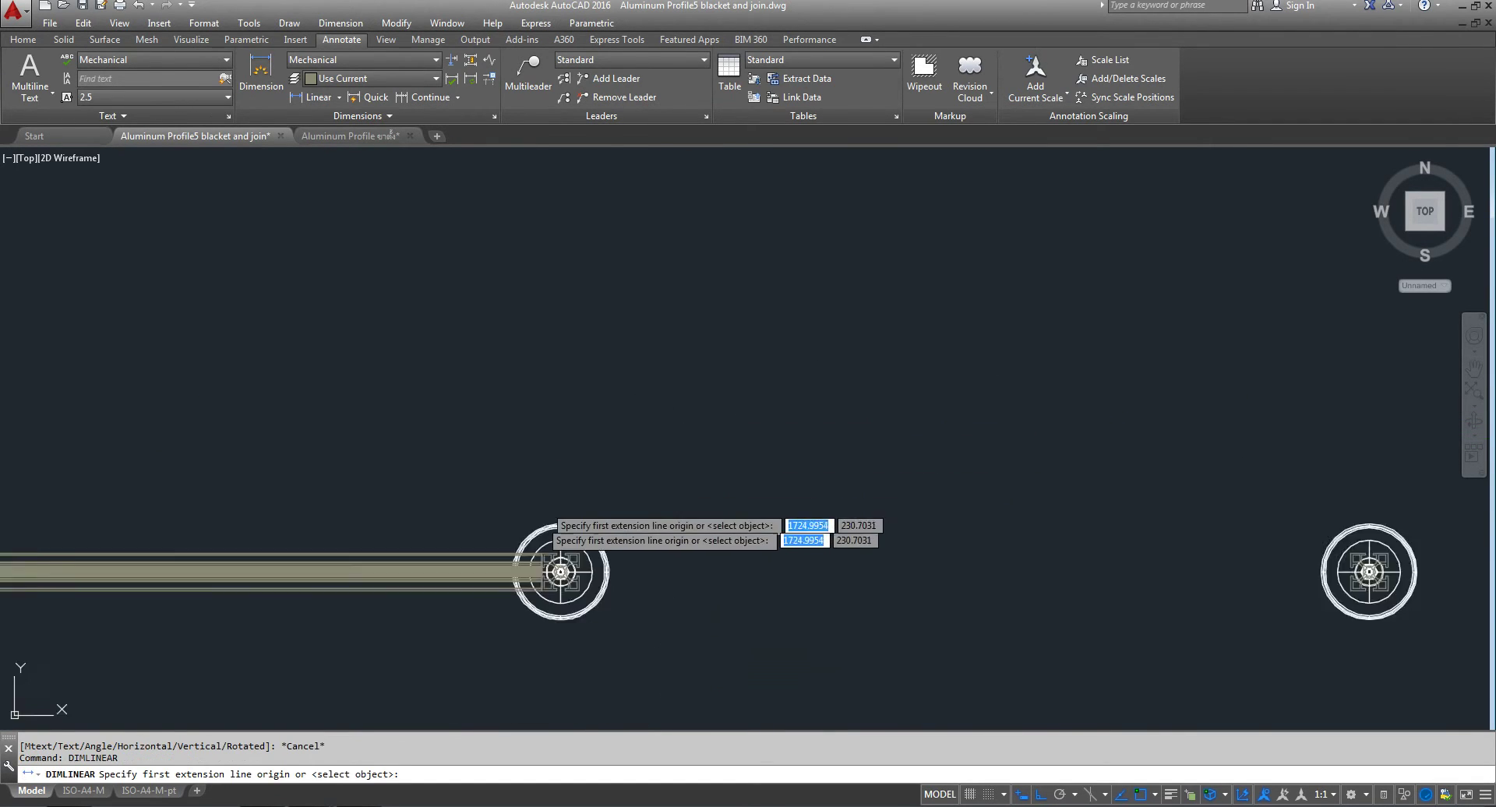
pyautogui.scroll(-5, 535, 506)
pyautogui.scroll(2, 761, 343)
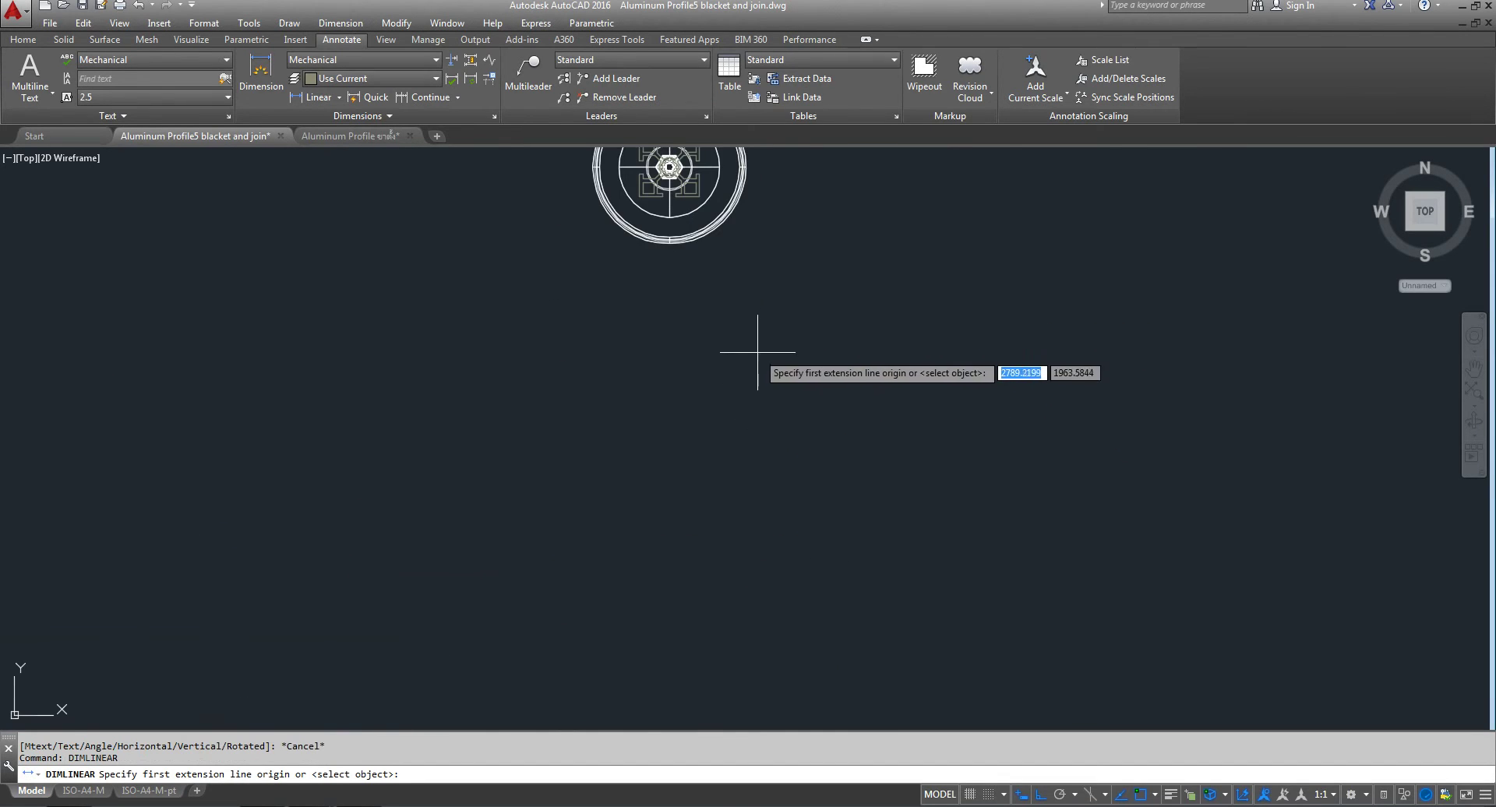
pyautogui.scroll(5, 735, 500)
pyautogui.click(975, 514)
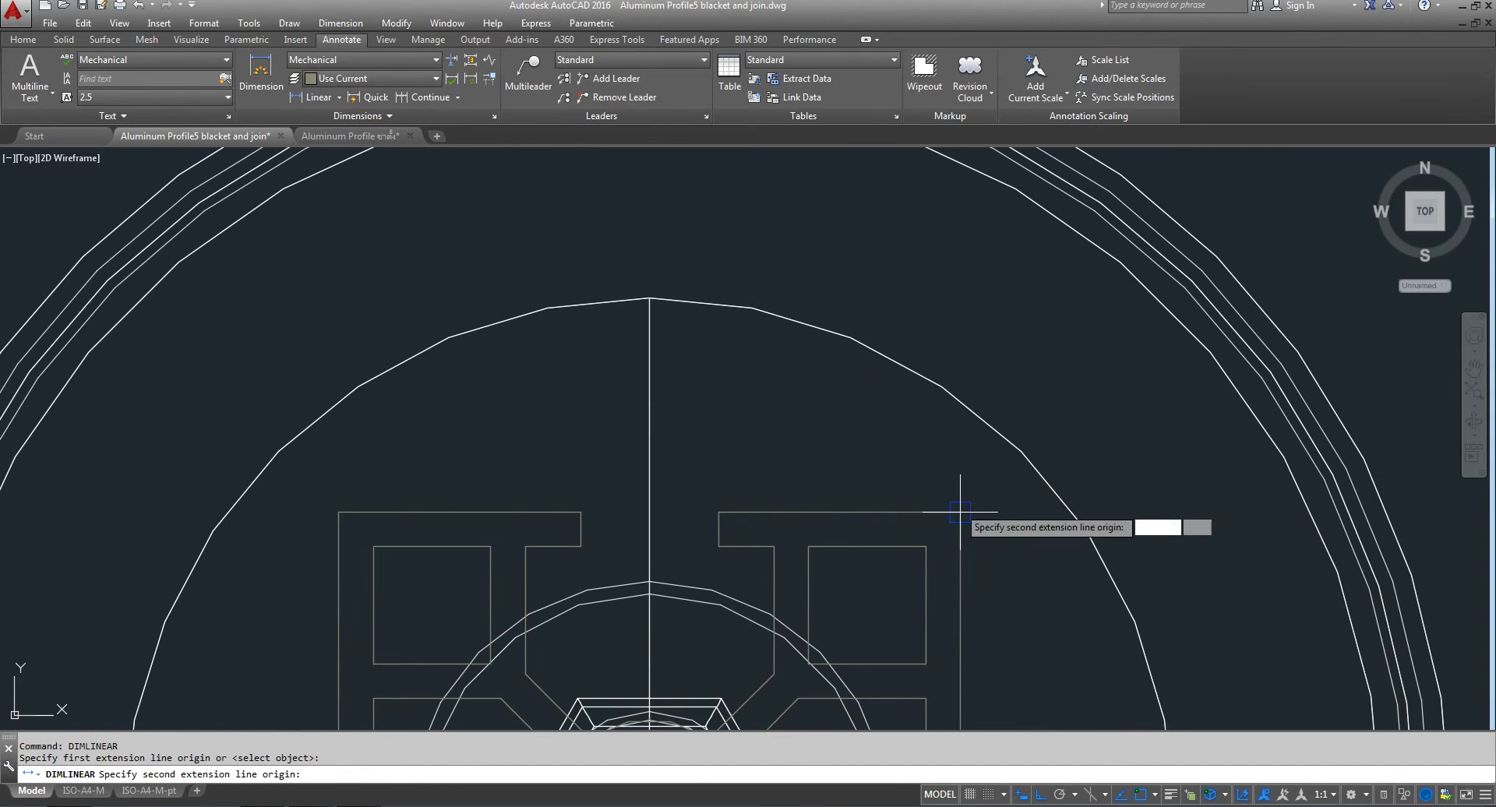
pyautogui.scroll(-5, 902, 437)
pyautogui.scroll(-3, 916, 421)
pyautogui.scroll(8, 937, 563)
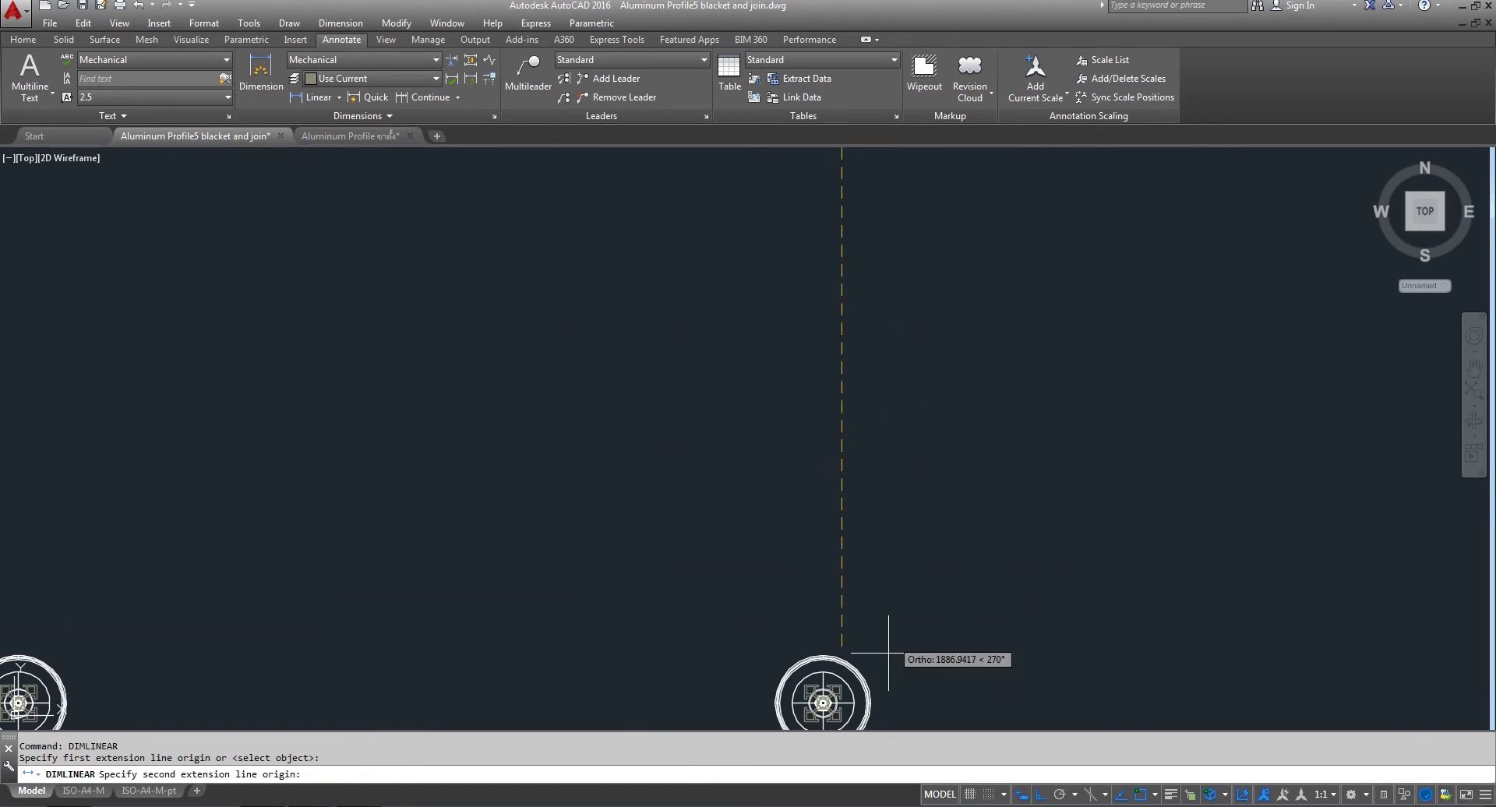
pyautogui.moveTo(845, 669); pyautogui.dragTo(873, 569, button='middle')
pyautogui.scroll(7, 869, 592)
pyautogui.moveTo(865, 668); pyautogui.dragTo(833, 454, button='middle')
pyautogui.click(838, 530)
pyautogui.scroll(-8, 865, 514)
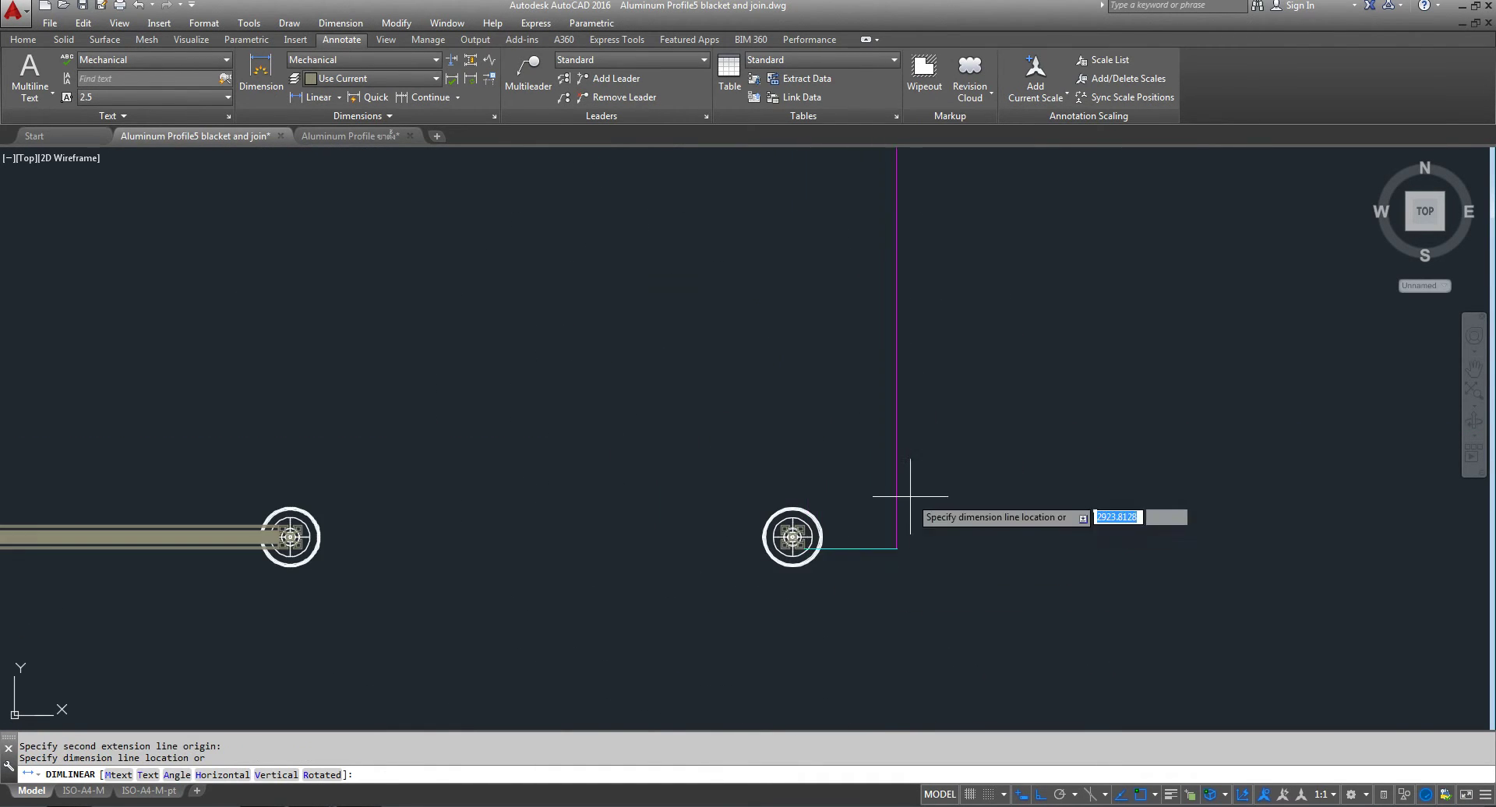
pyautogui.scroll(-5, 880, 437)
pyautogui.scroll(2, 917, 300)
pyautogui.scroll(5, 956, 502)
pyautogui.scroll(-2, 928, 523)
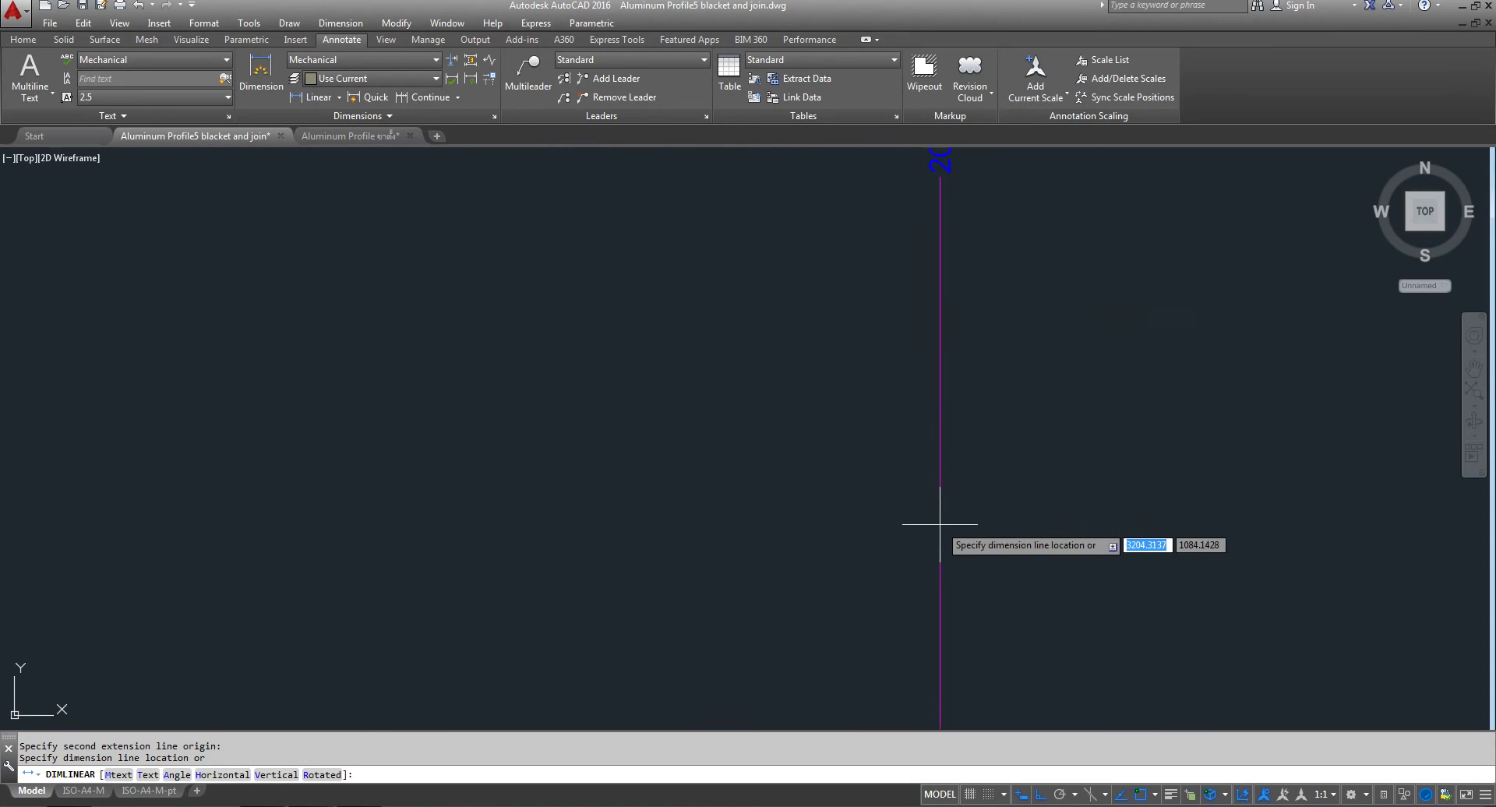
pyautogui.scroll(-2, 869, 477)
pyautogui.scroll(3, 873, 433)
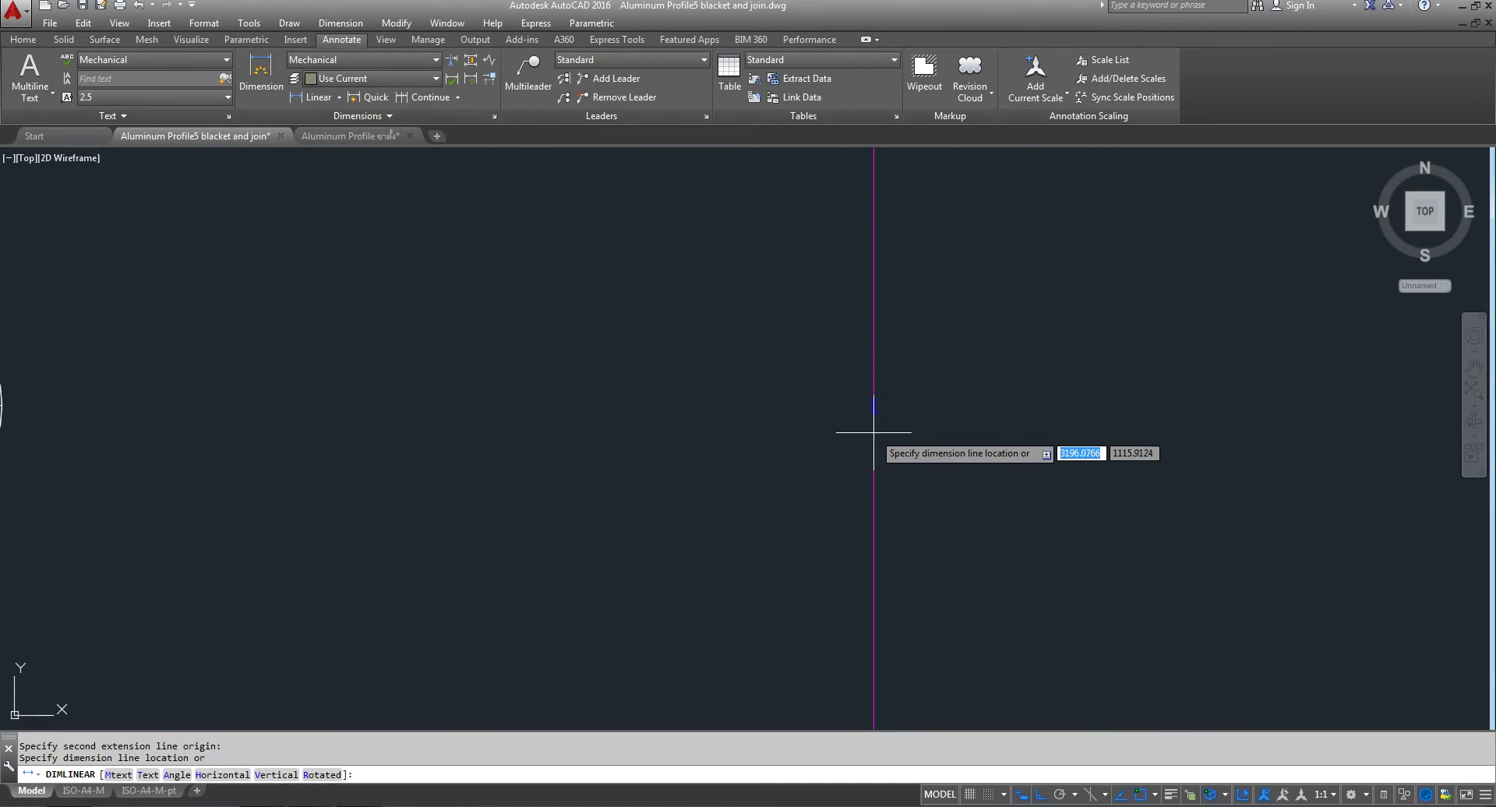
pyautogui.press('Escape')
pyautogui.scroll(-5, 874, 430)
pyautogui.scroll(-5, 857, 444)
pyautogui.scroll(2, 841, 457)
pyautogui.scroll(2, 791, 494)
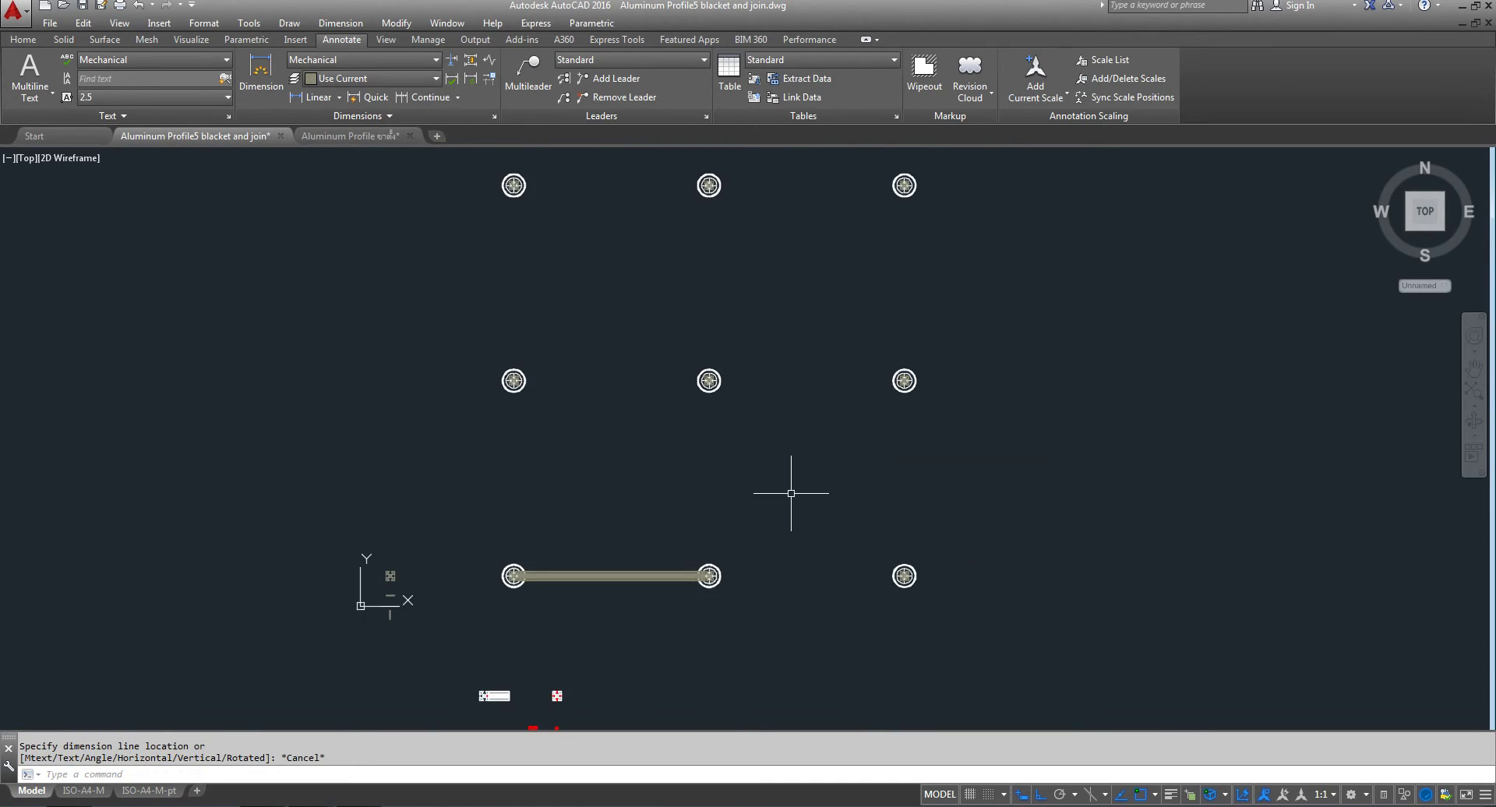
pyautogui.scroll(3, 733, 584)
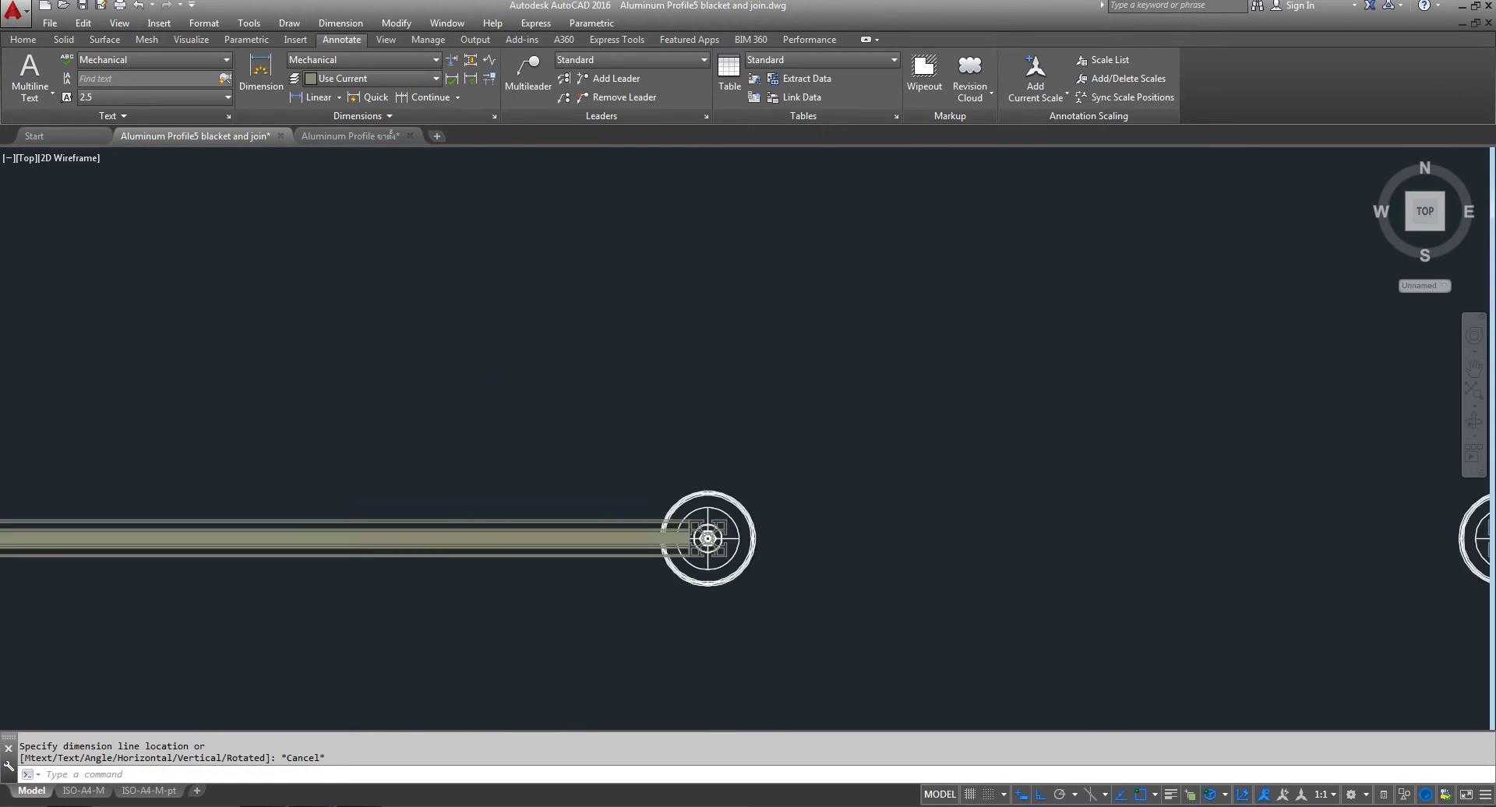
pyautogui.scroll(7, 708, 590)
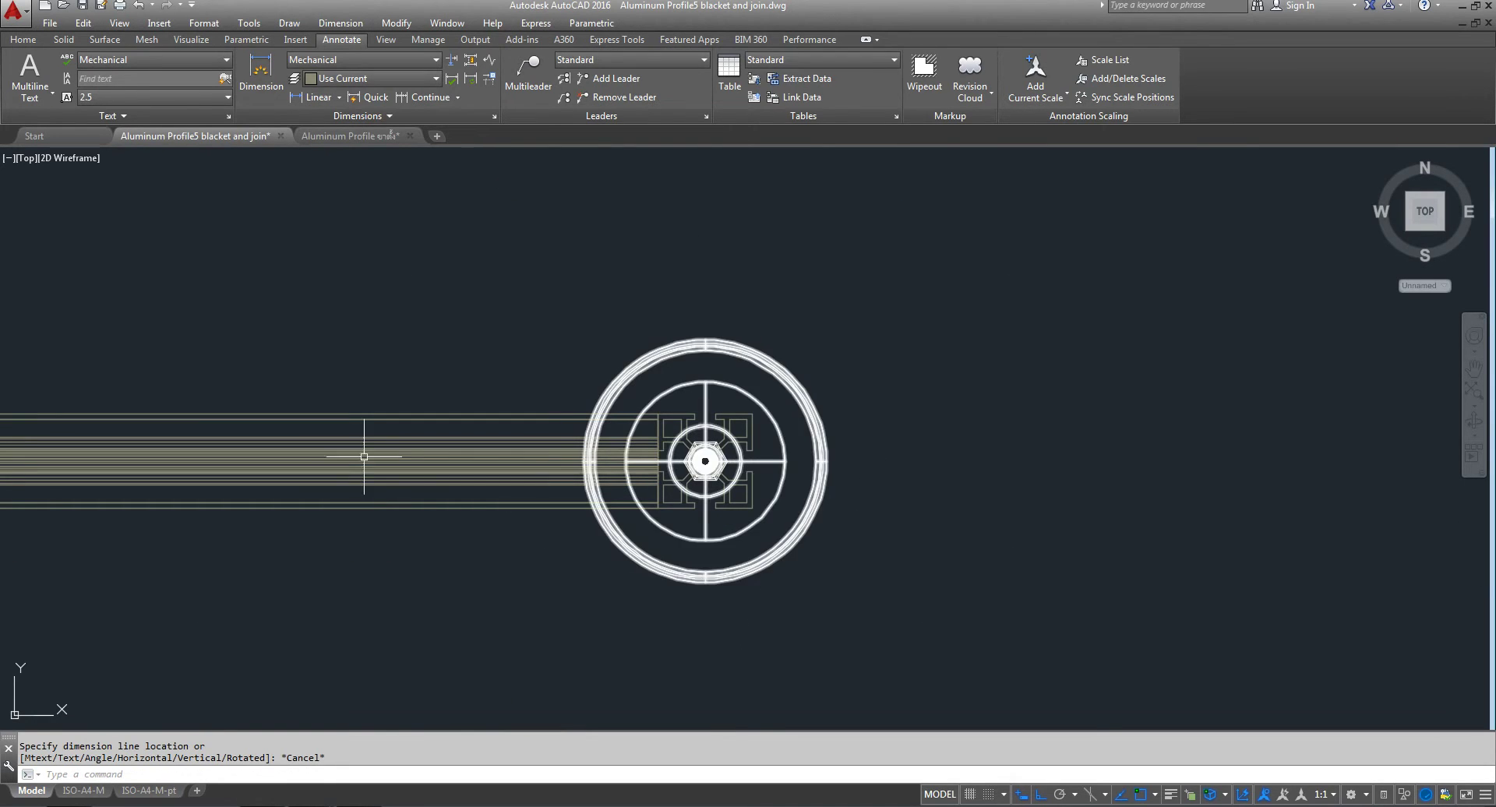
# - Isolate the column grid and beam selected with a window
pyautogui.click(27, 158)
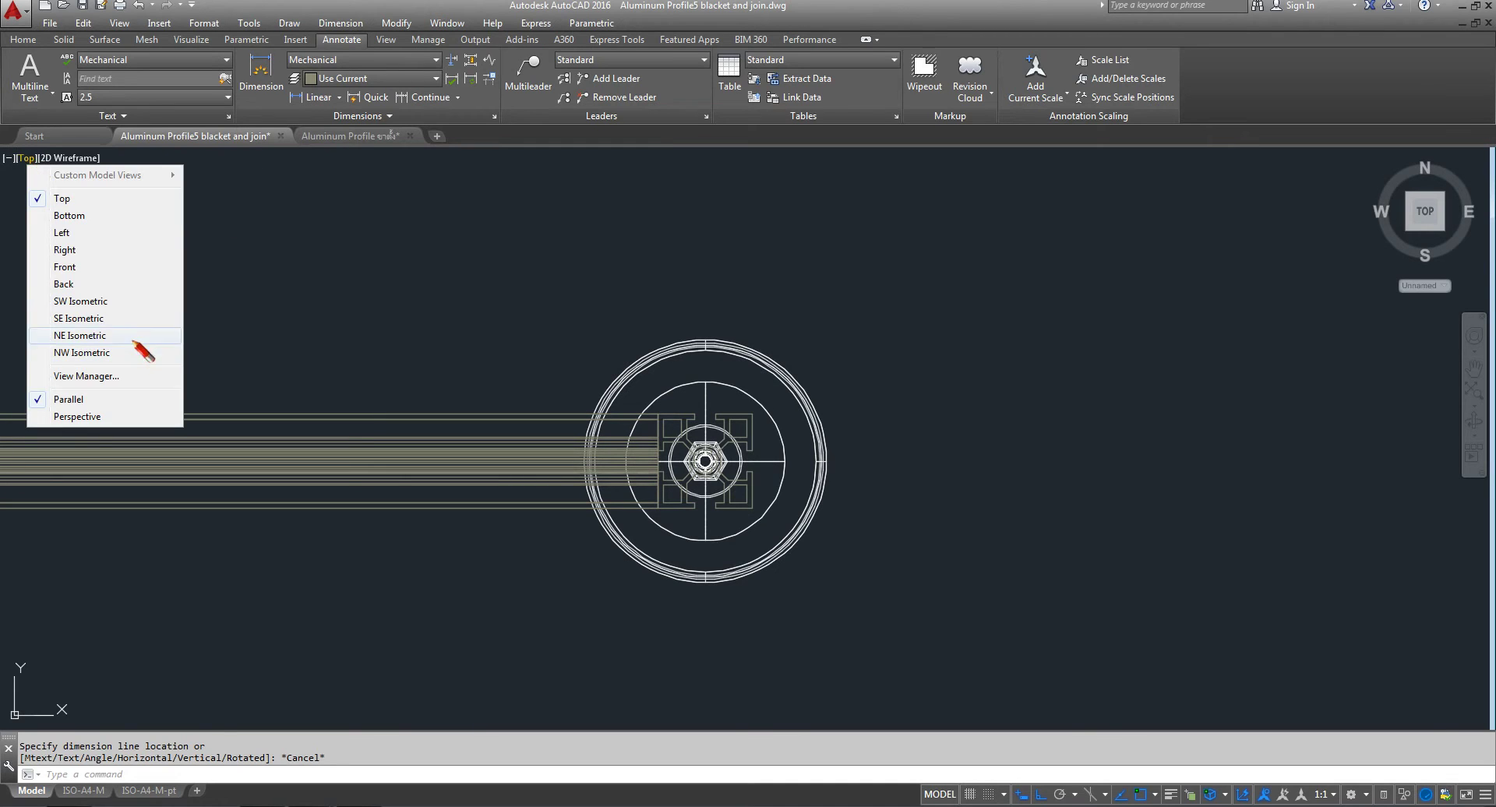
pyautogui.scroll(-6, 421, 300)
pyautogui.click(419, 296)
pyautogui.click(574, 500)
pyautogui.scroll(-6, 611, 483)
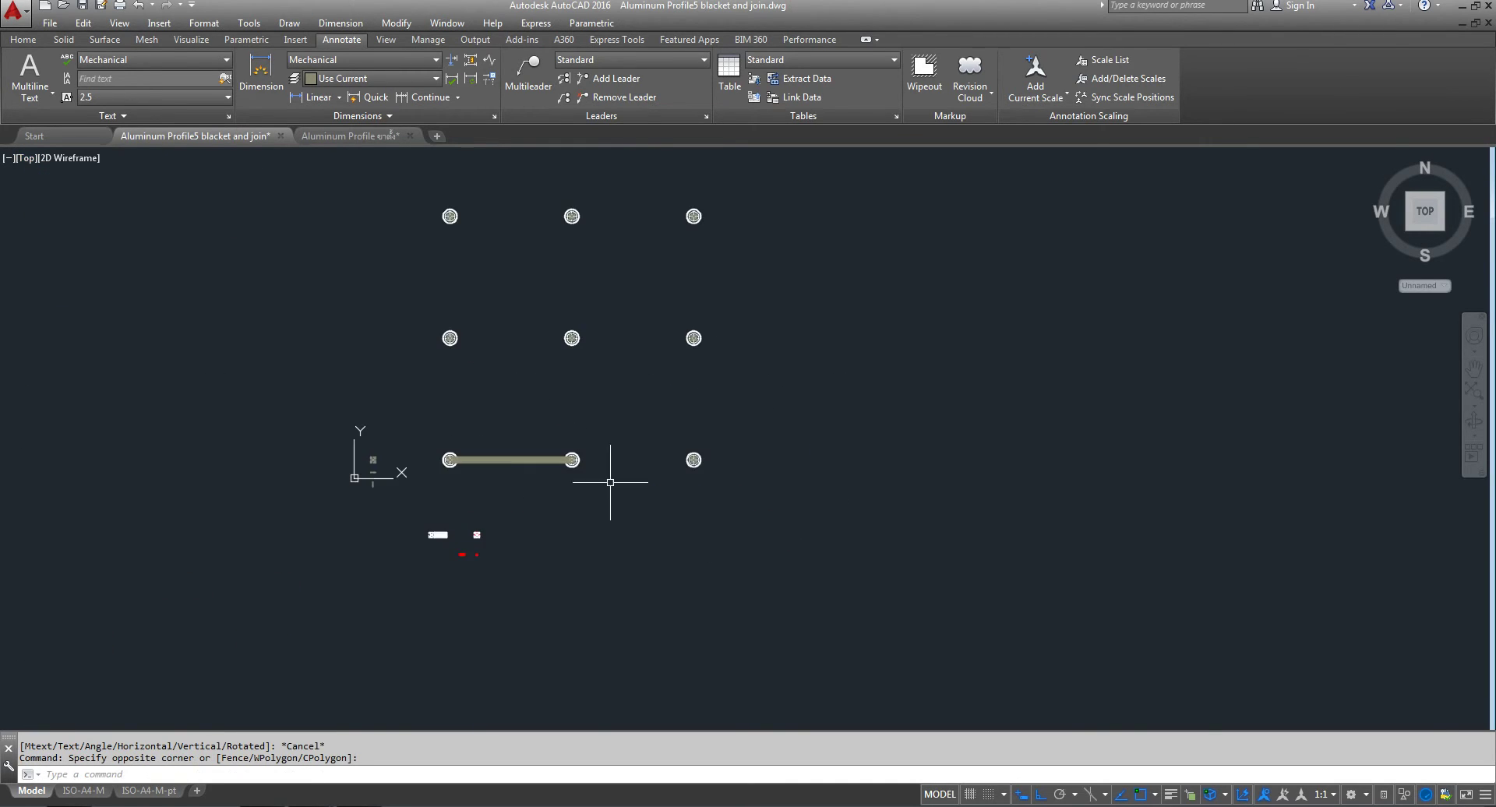
pyautogui.click(1407, 794)
pyautogui.click(1436, 766)
pyautogui.click(877, 229)
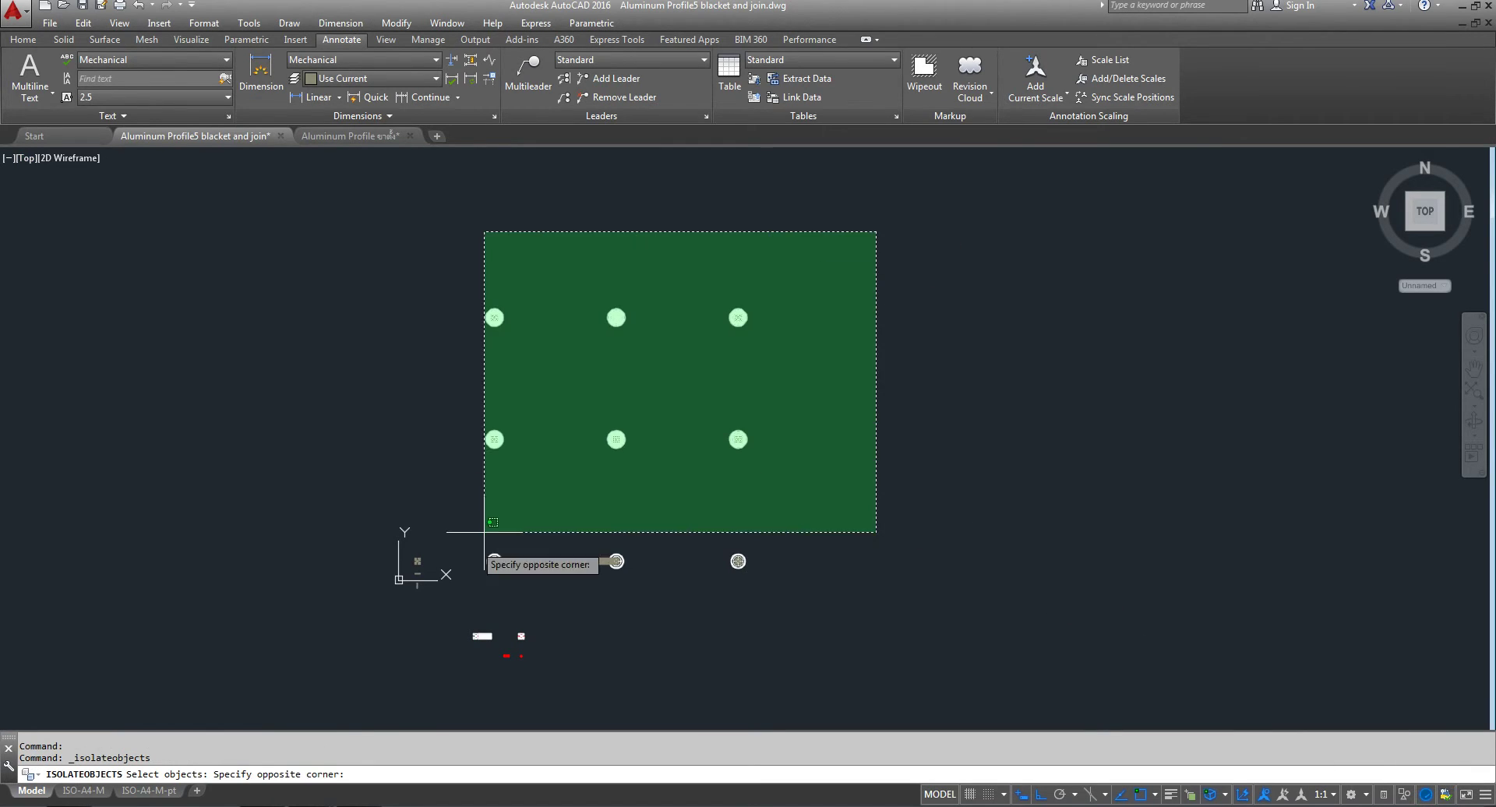
pyautogui.click(345, 638)
pyautogui.press('Return')
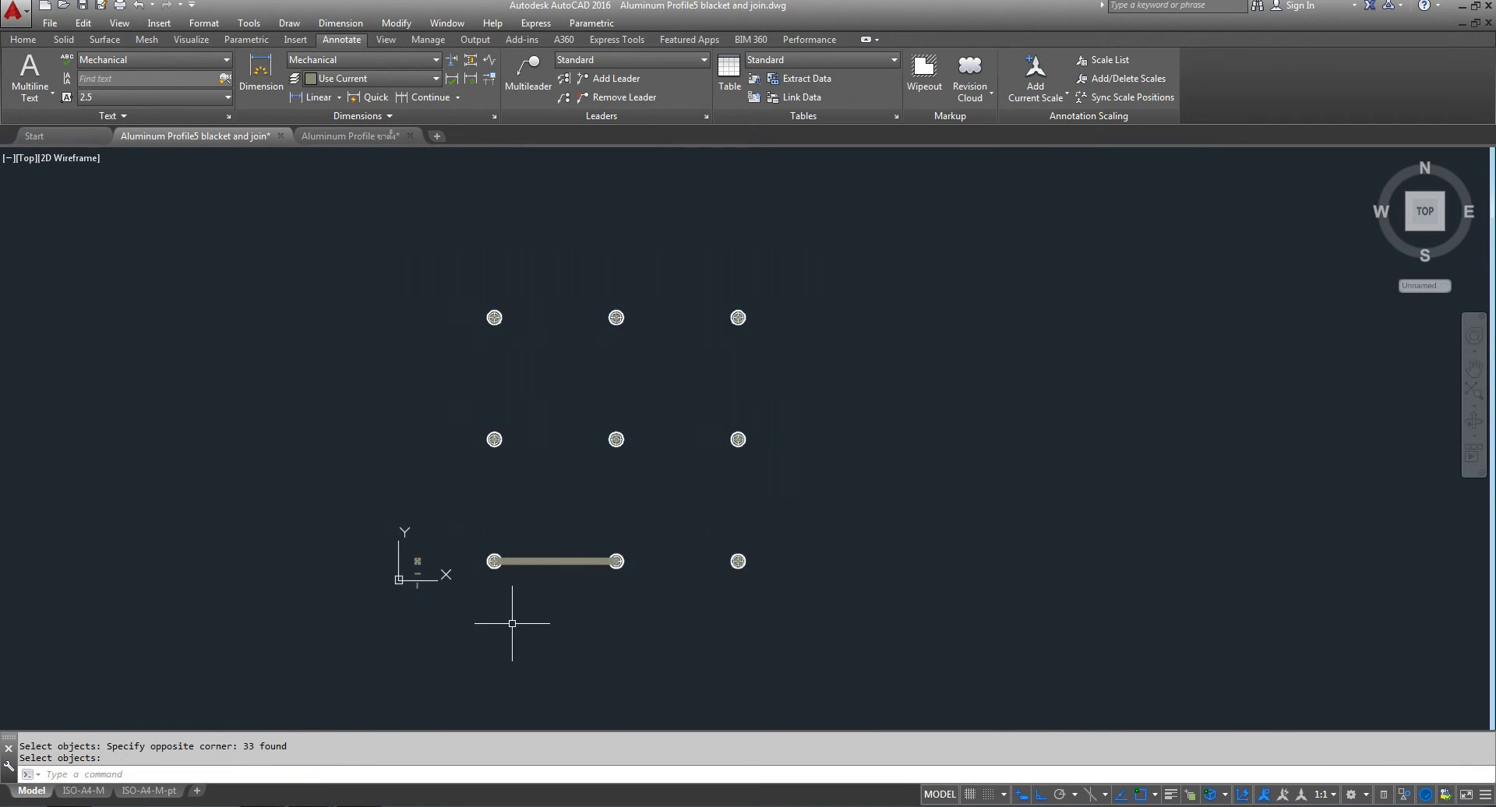
# - Add the 28 remaining column objects to the isolation and zoom to extents
pyautogui.click(1404, 794)
pyautogui.click(1420, 754)
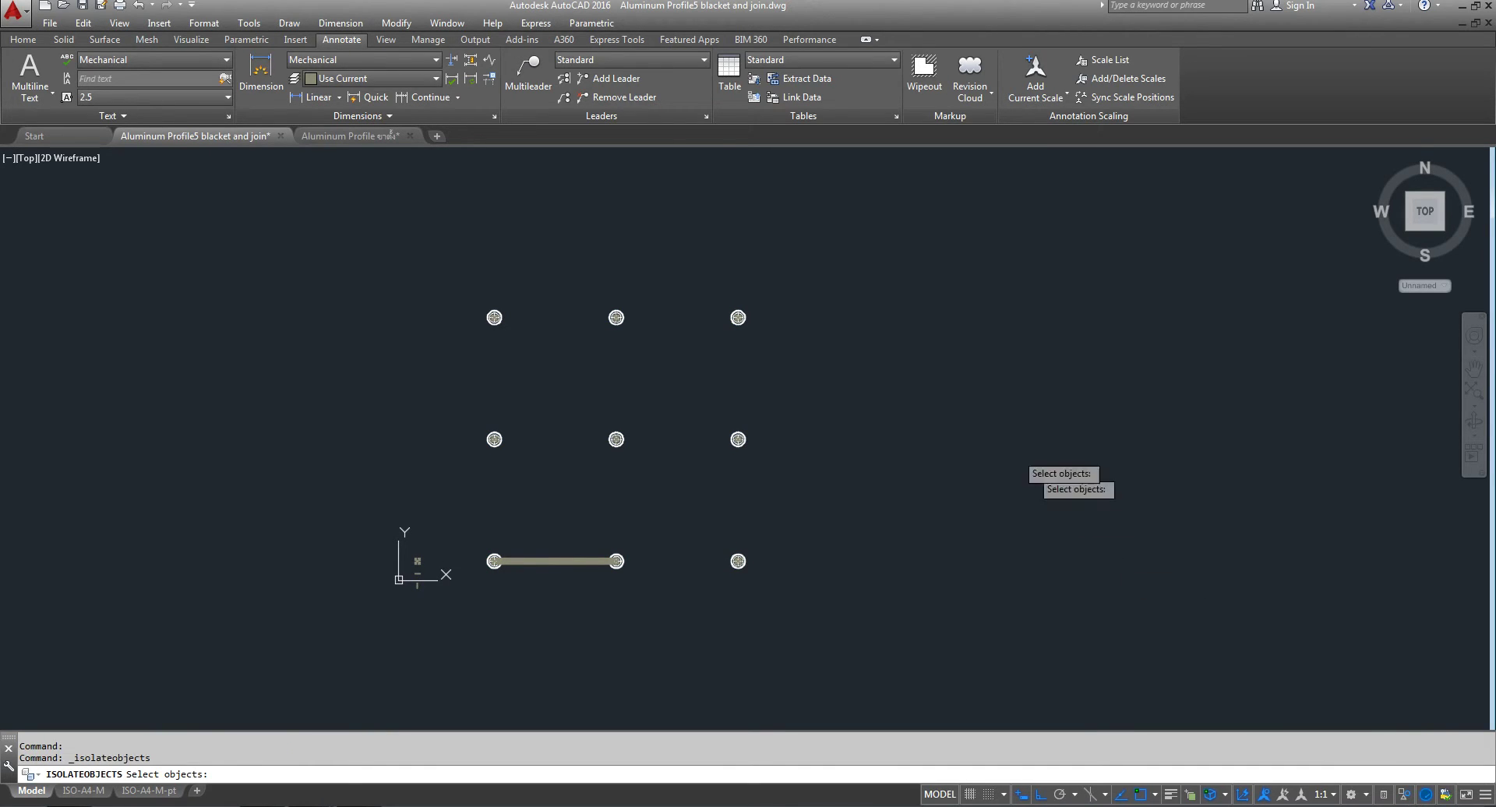
pyautogui.click(858, 227)
pyautogui.click(466, 631)
pyautogui.press('Return')
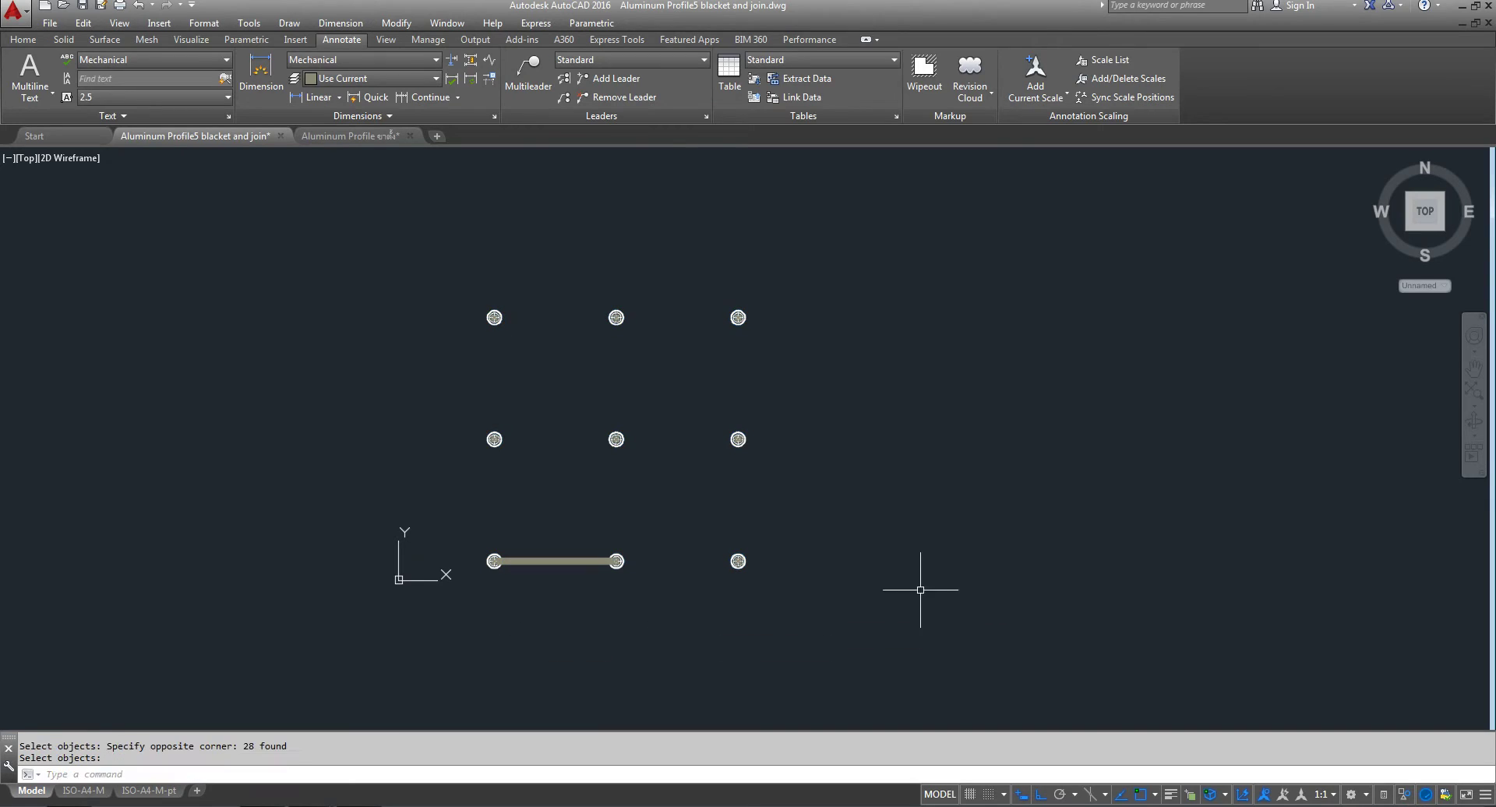
pyautogui.click(1474, 390)
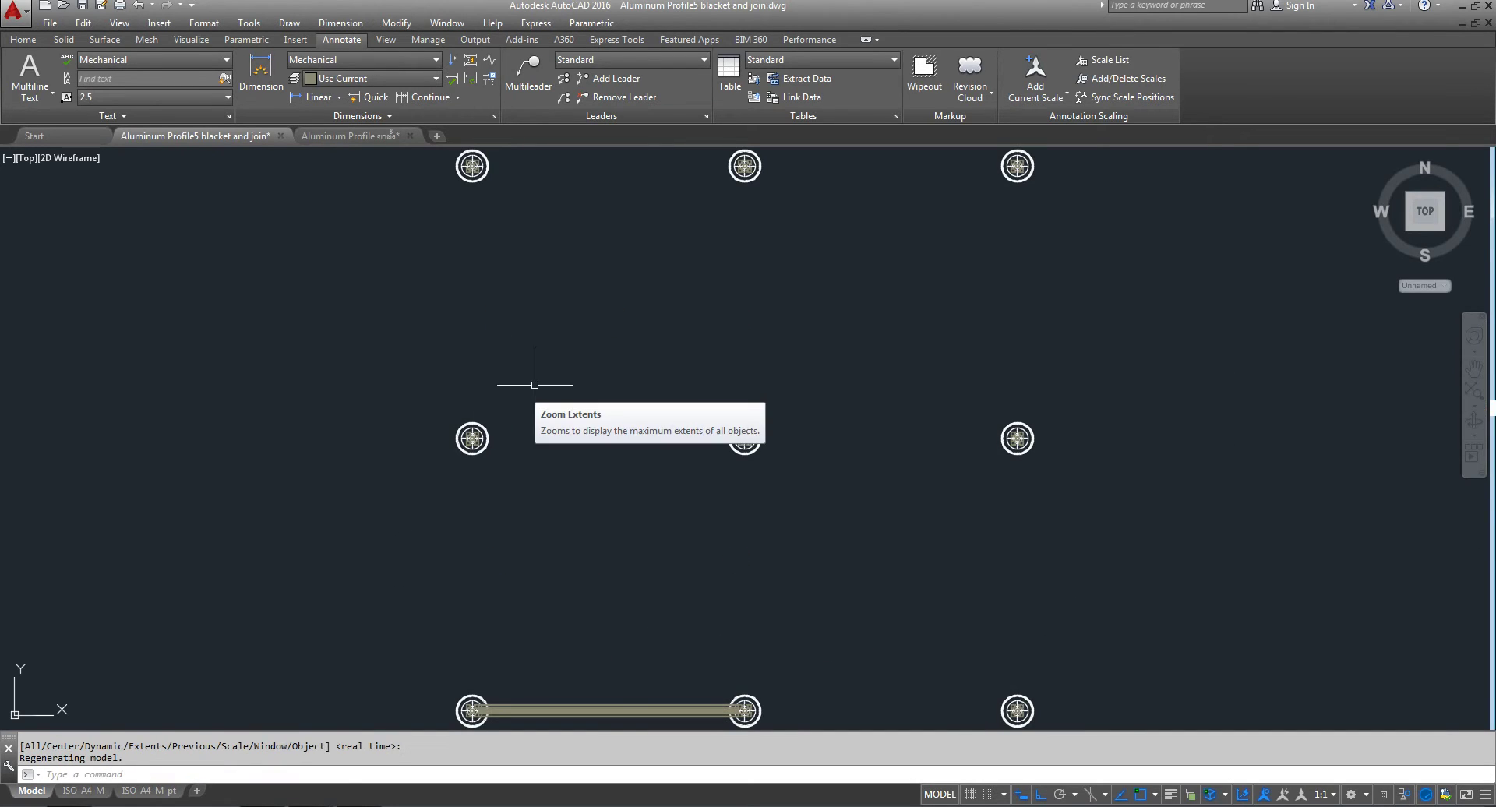
# - Switch the viewport to the Front view of the frame
pyautogui.click(30, 158)
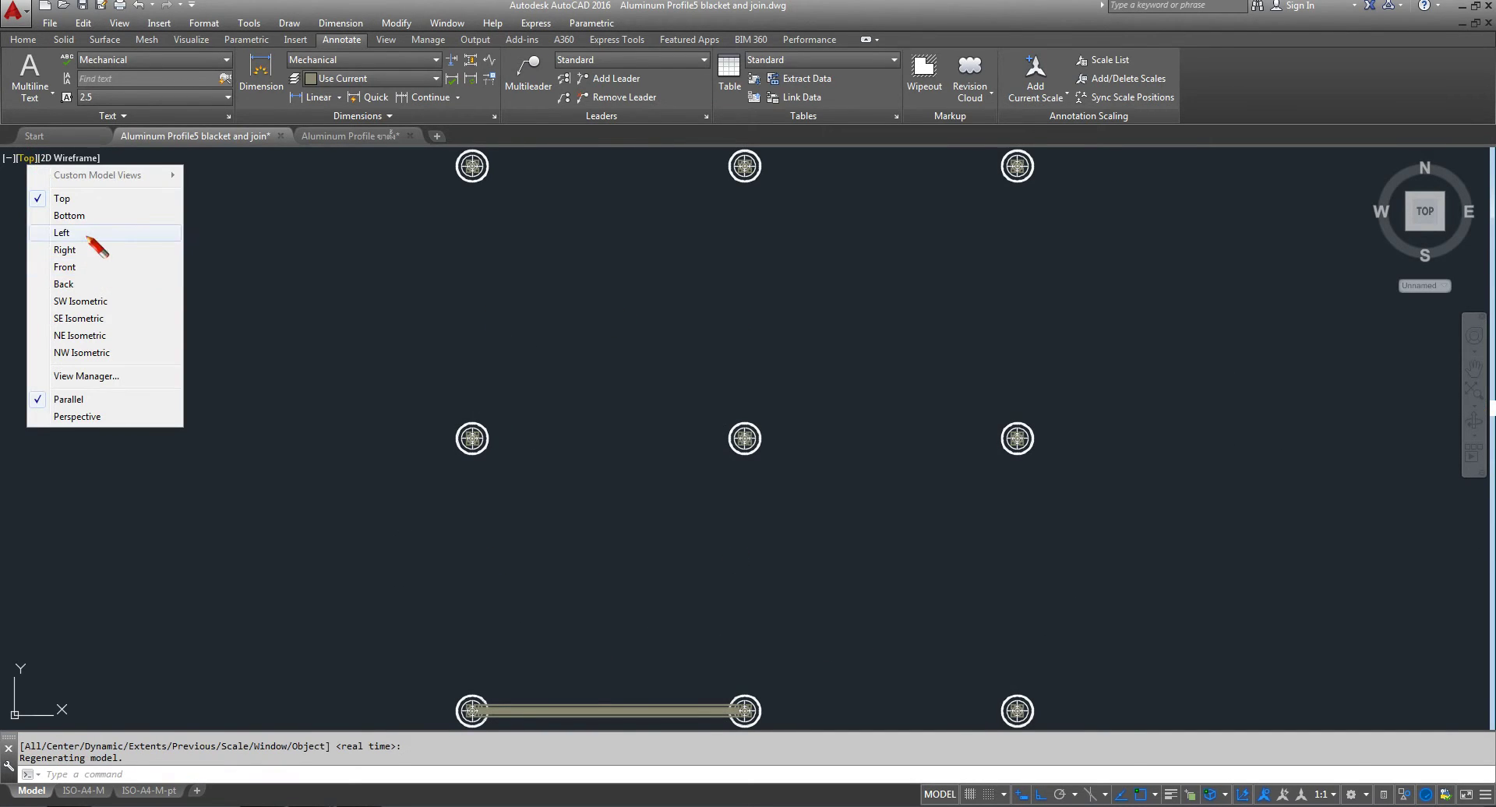
pyautogui.click(65, 267)
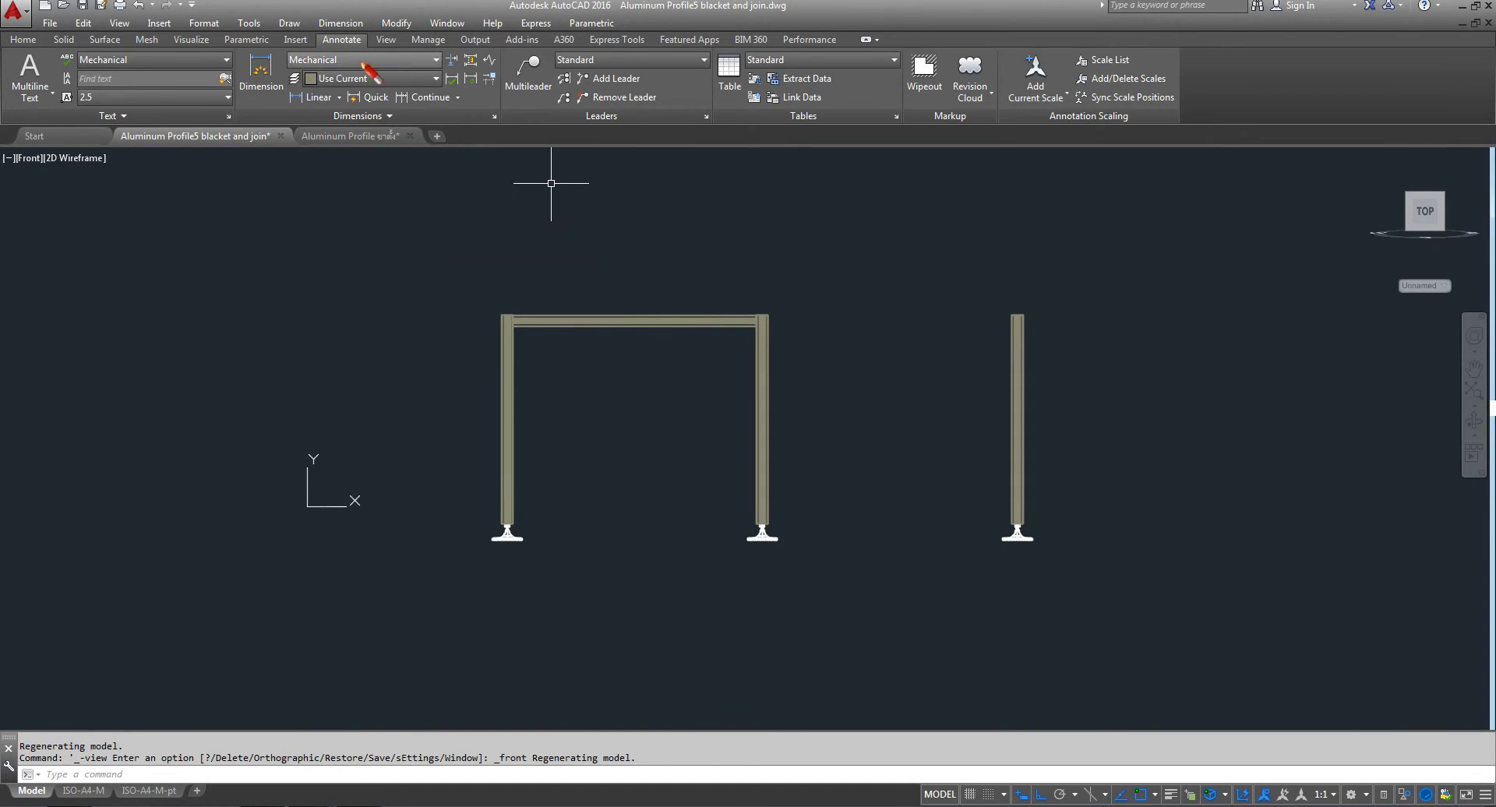
pyautogui.click(23, 39)
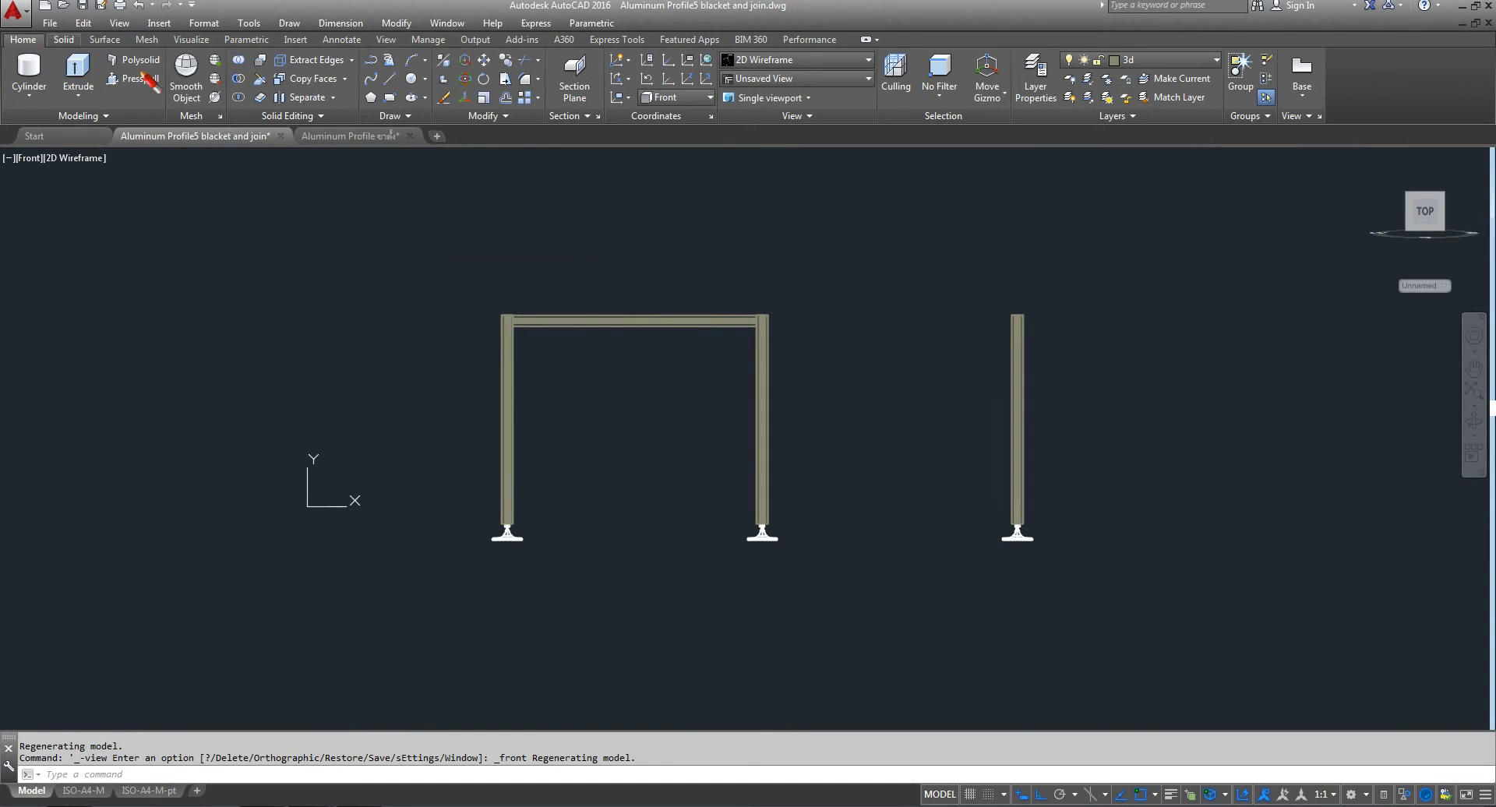
# - Copy the top beam, selecting it and picking its base point
pyautogui.click(504, 62)
pyautogui.click(678, 274)
pyautogui.click(574, 494)
pyautogui.press('Return')
pyautogui.click(879, 355)
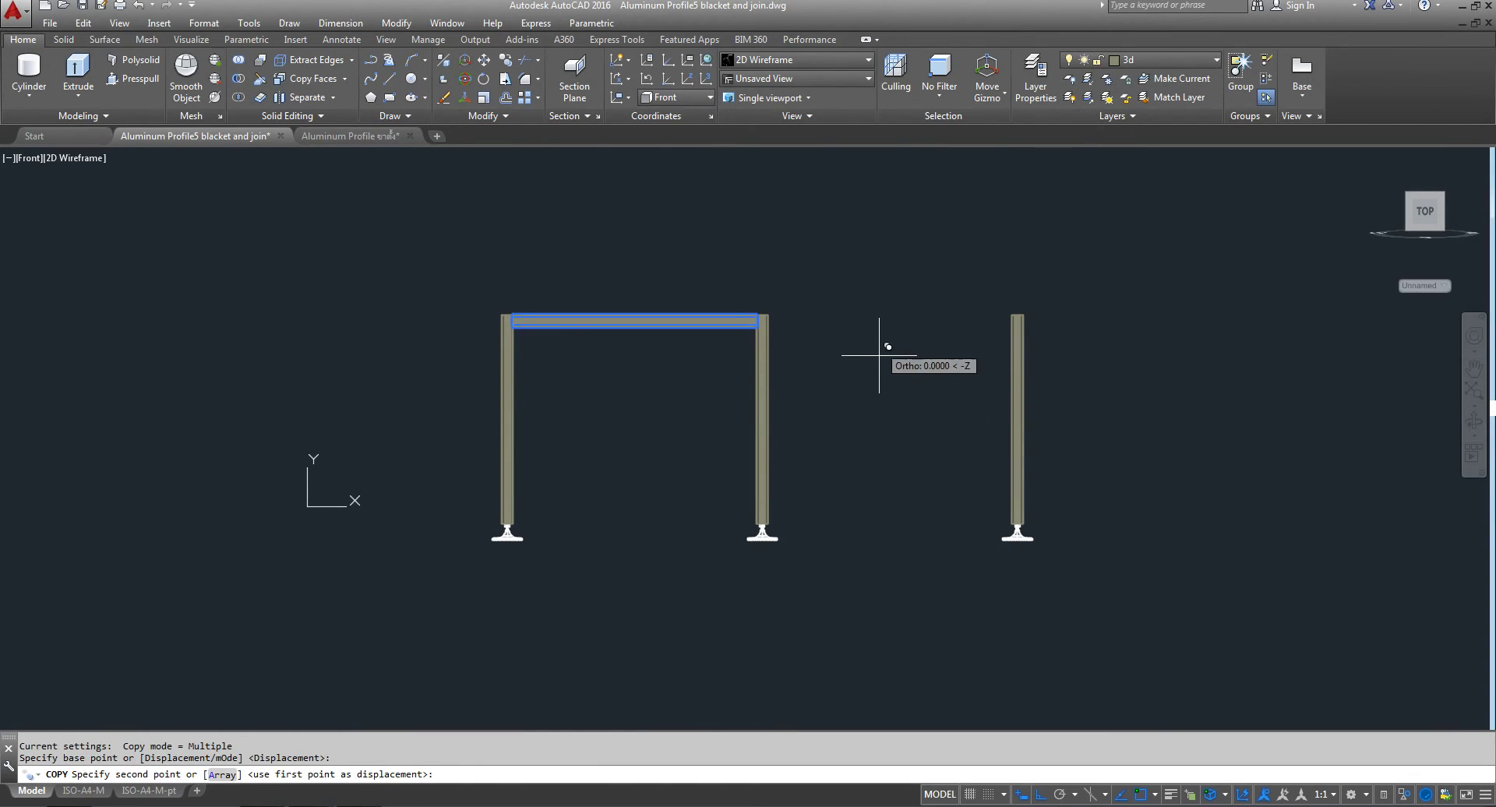
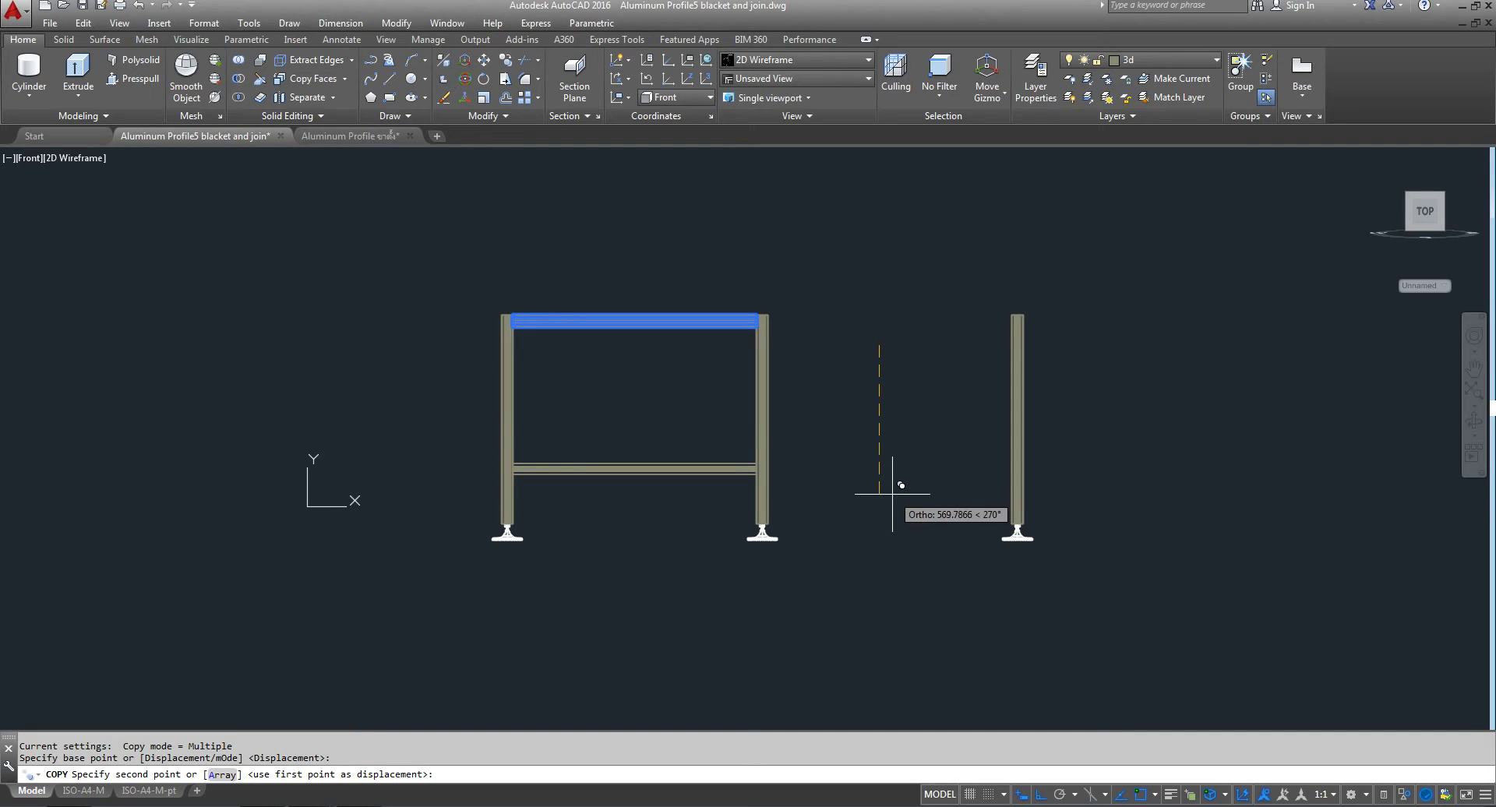
# - Finish copying the horizontal beam with a 500-unit vertical displacement
pyautogui.write('500')
pyautogui.press('Return')
pyautogui.press('Return')
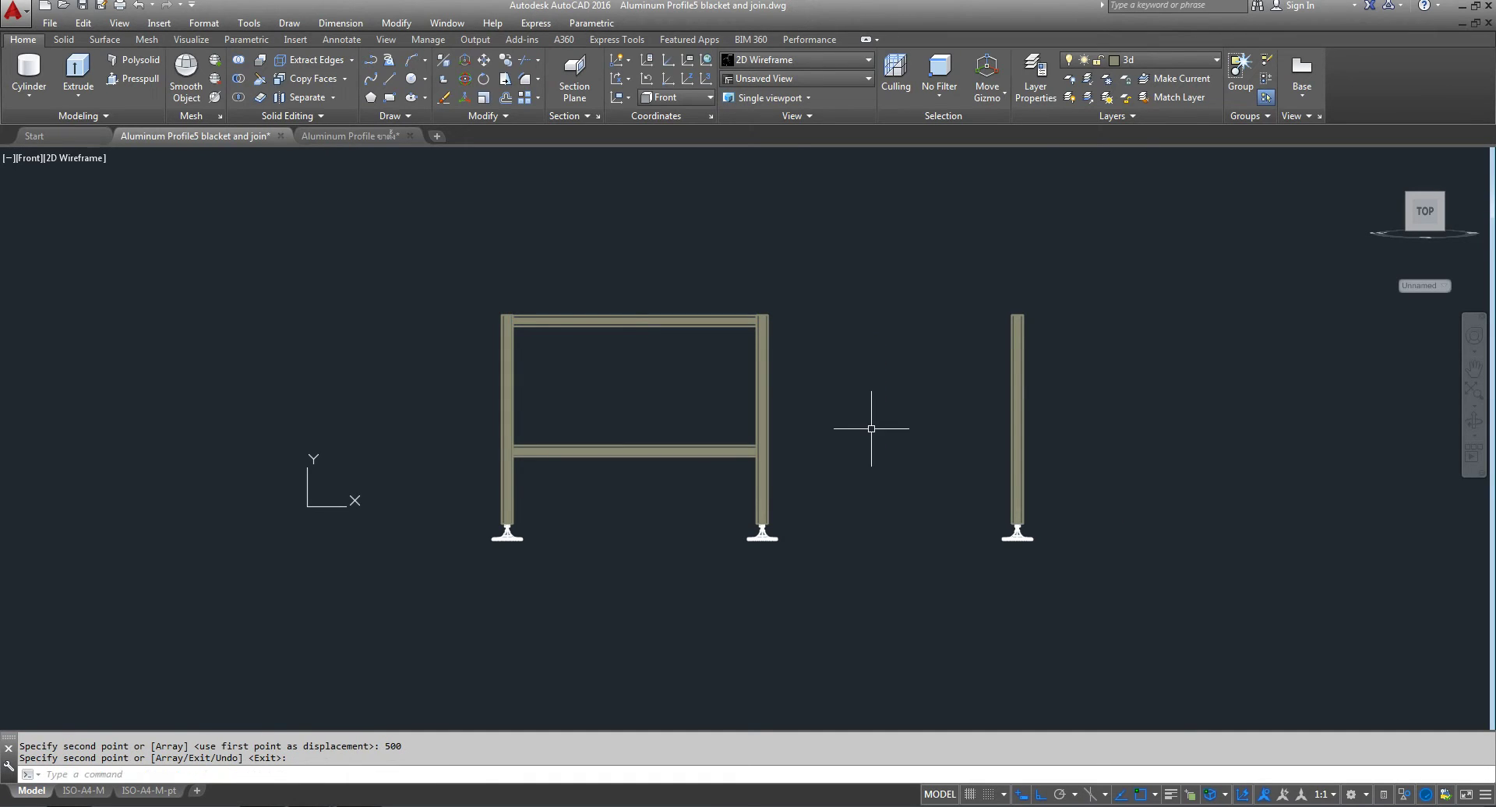
pyautogui.scroll(6, 760, 340)
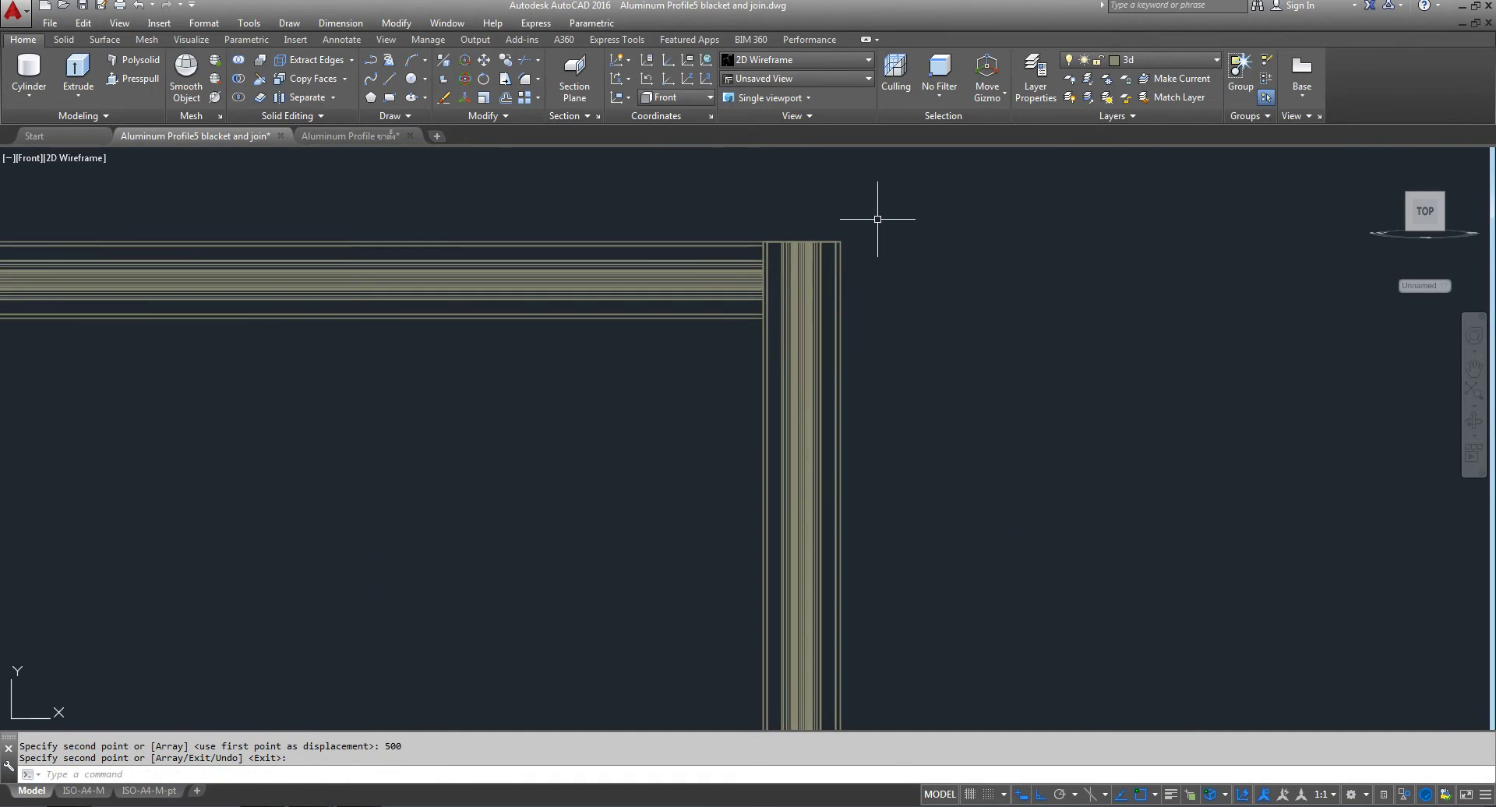
pyautogui.scroll(-5, 772, 249)
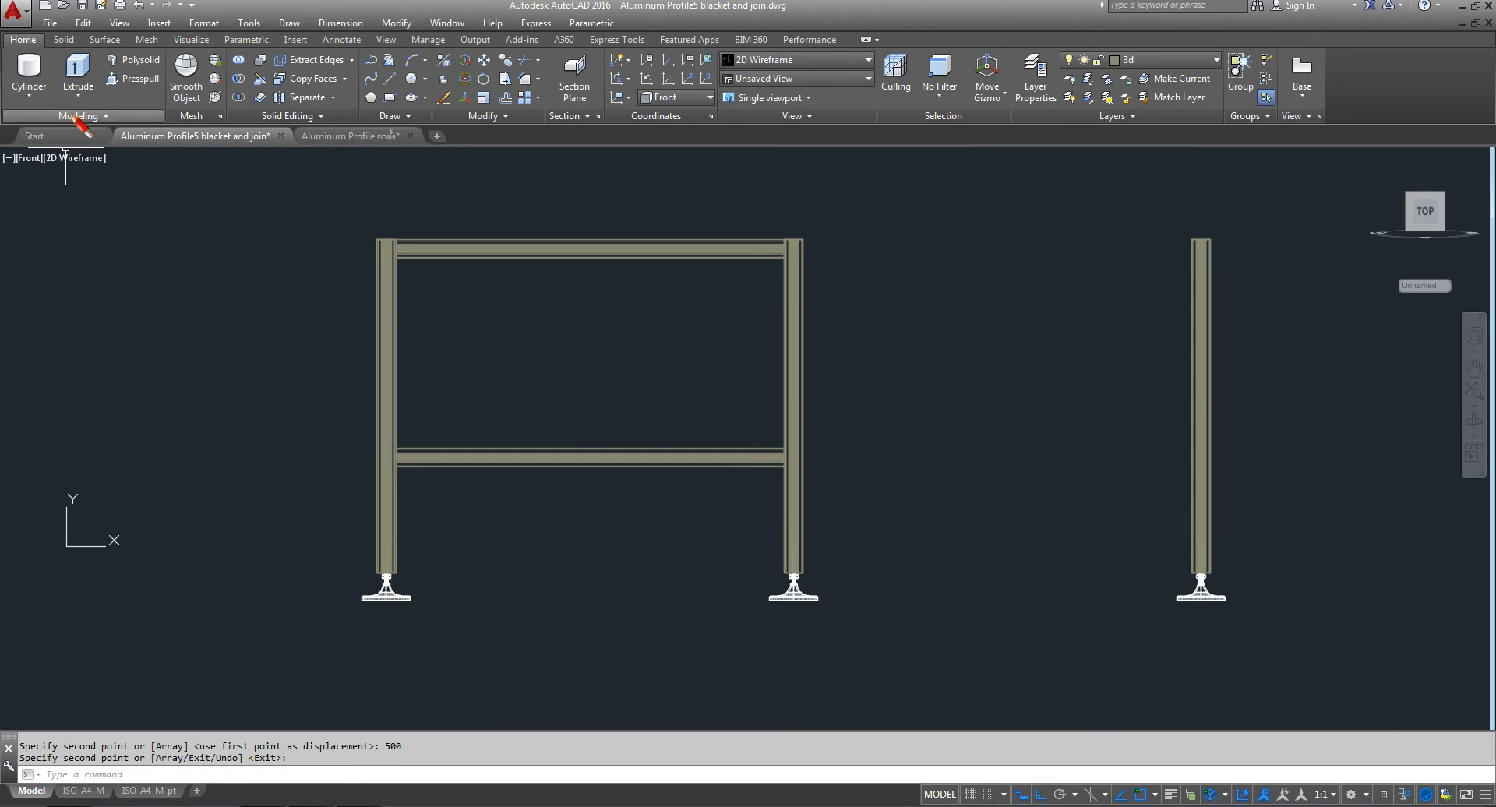
# - Switch the viewport to Top view and pan toward the bottom posts
pyautogui.click(35, 160)
pyautogui.click(52, 196)
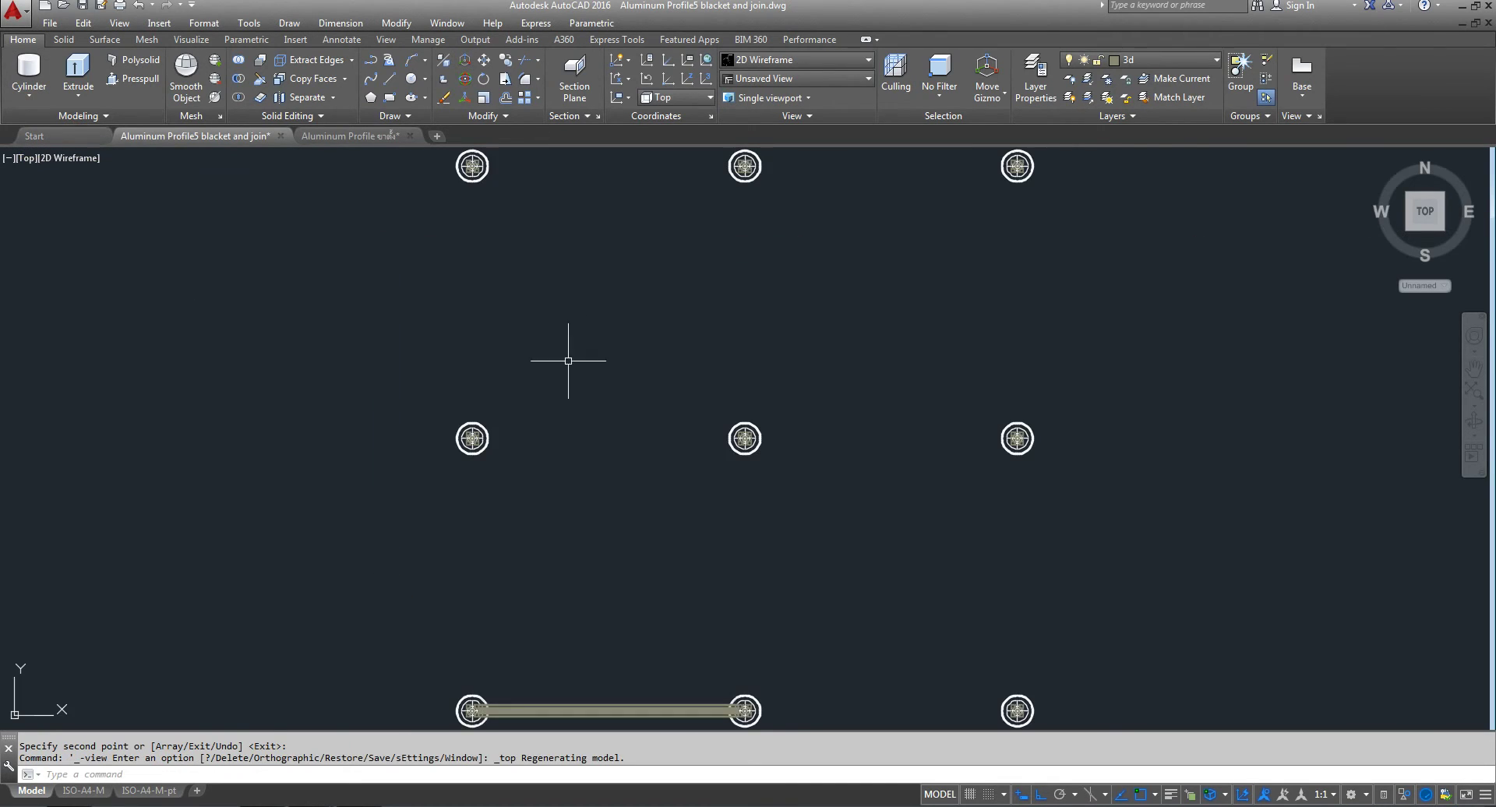
pyautogui.scroll(6, 571, 507)
pyautogui.scroll(-4, 574, 467)
pyautogui.moveTo(574, 457)
pyautogui.mouseDown(button='middle')
pyautogui.moveTo(615, 483)
pyautogui.moveTo(624, 523)
pyautogui.mouseUp(button='middle')
pyautogui.scroll(4, 668, 608)
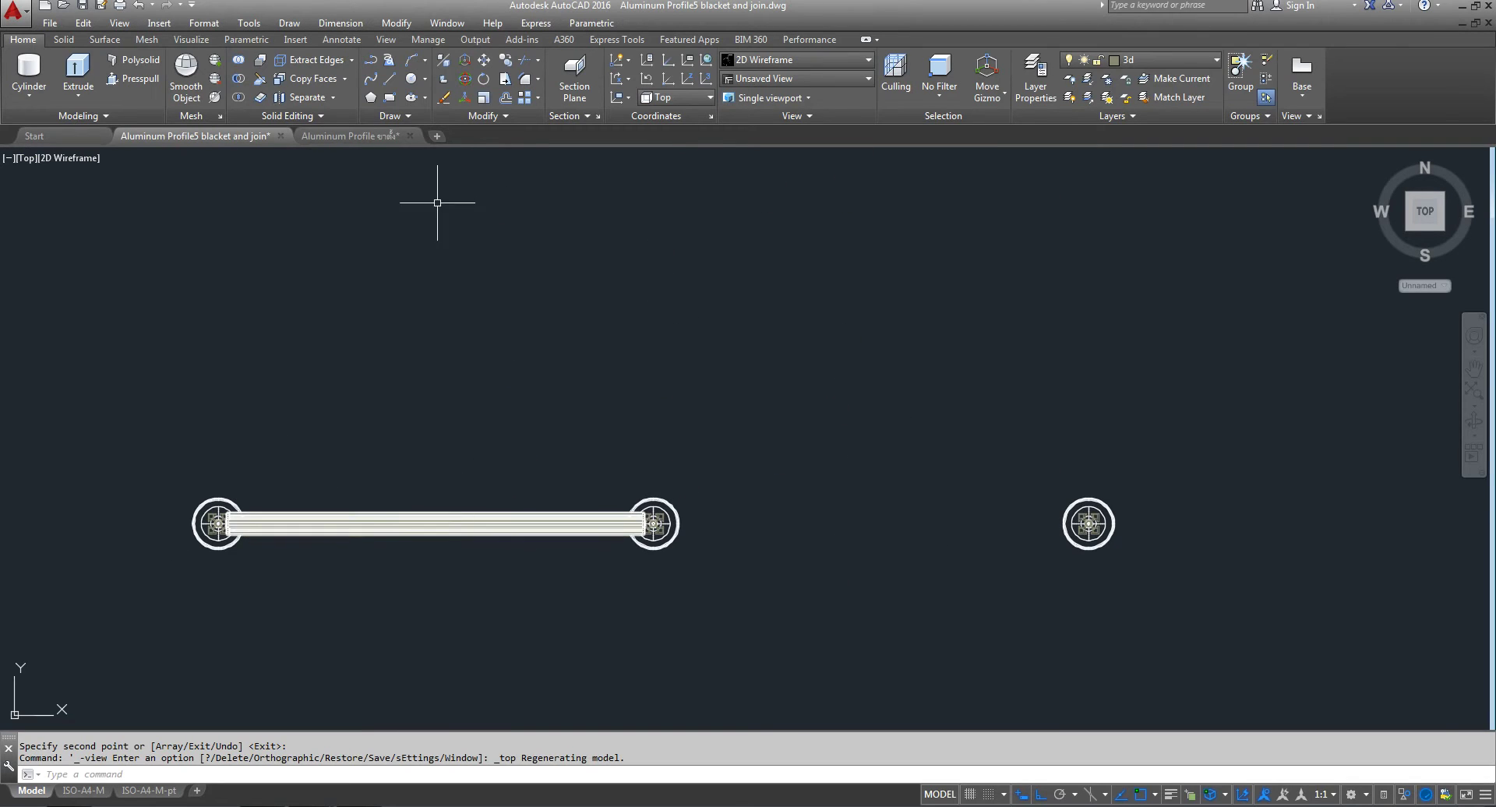
# - Start MIRROR and window-select the bottom profile bar
pyautogui.click(484, 117)
pyautogui.click(523, 136)
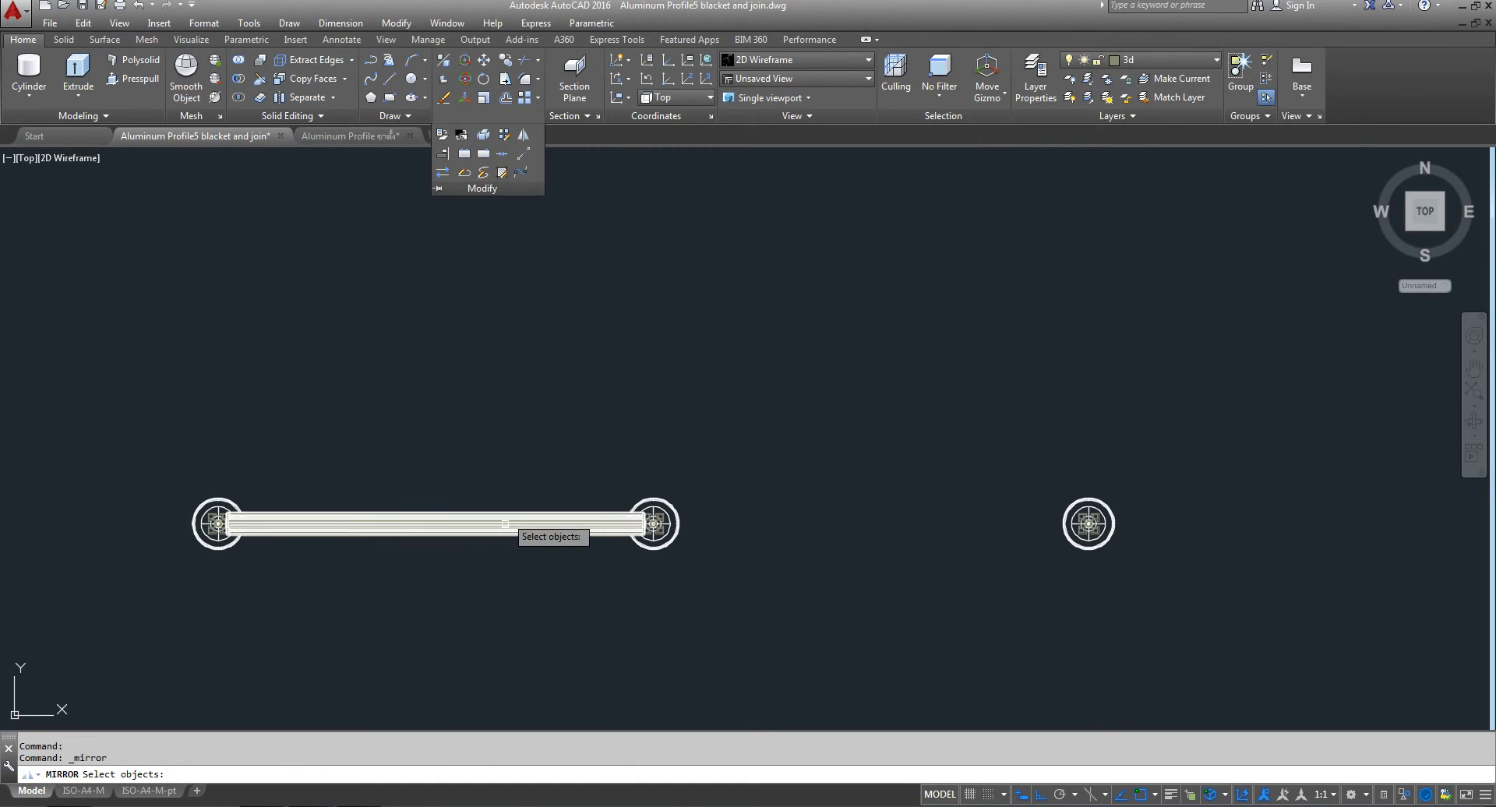
pyautogui.click(524, 420)
pyautogui.click(390, 655)
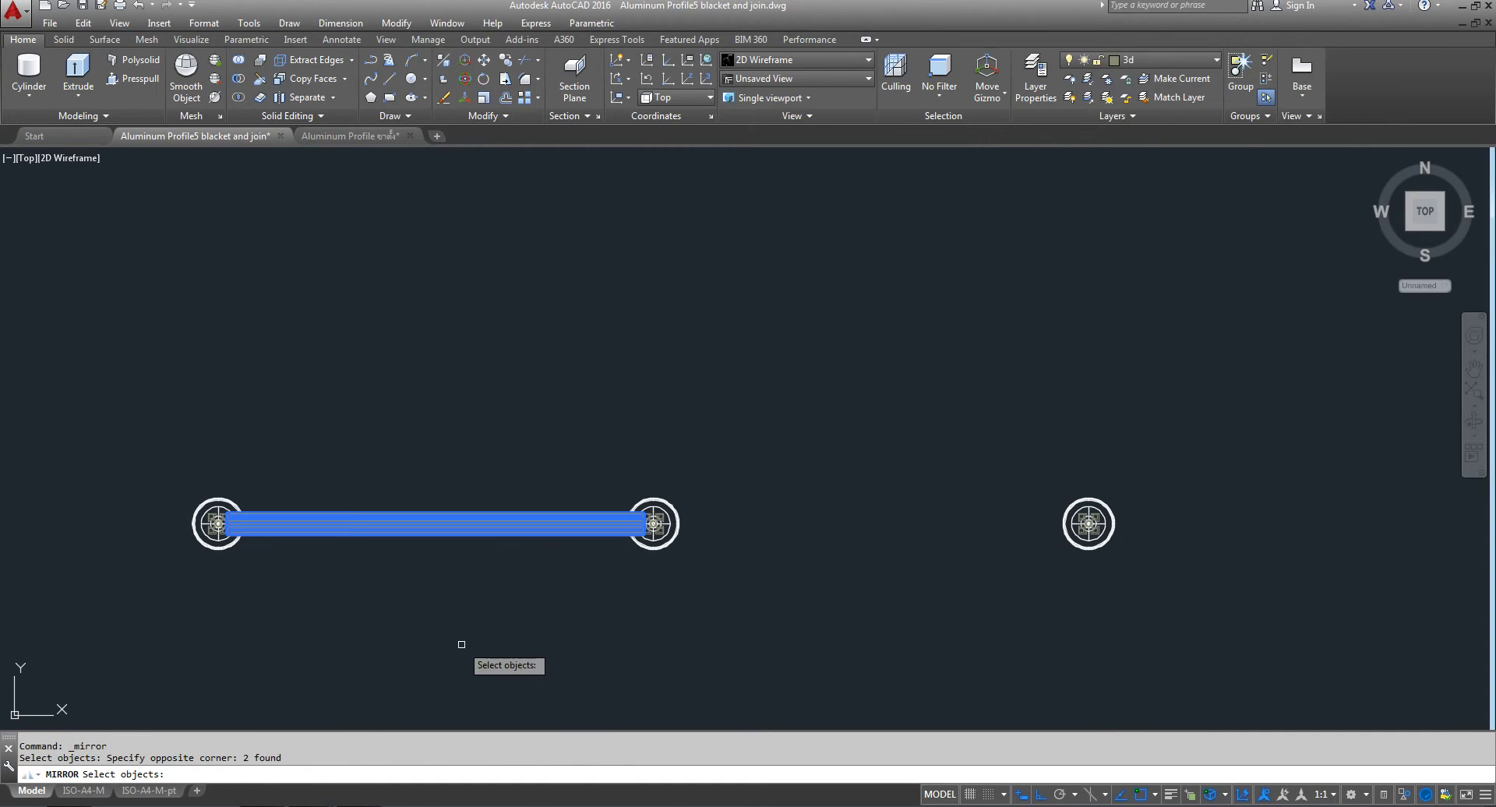
pyautogui.press('Return')
pyautogui.scroll(2, 668, 499)
pyautogui.scroll(2, 701, 436)
pyautogui.scroll(2, 679, 404)
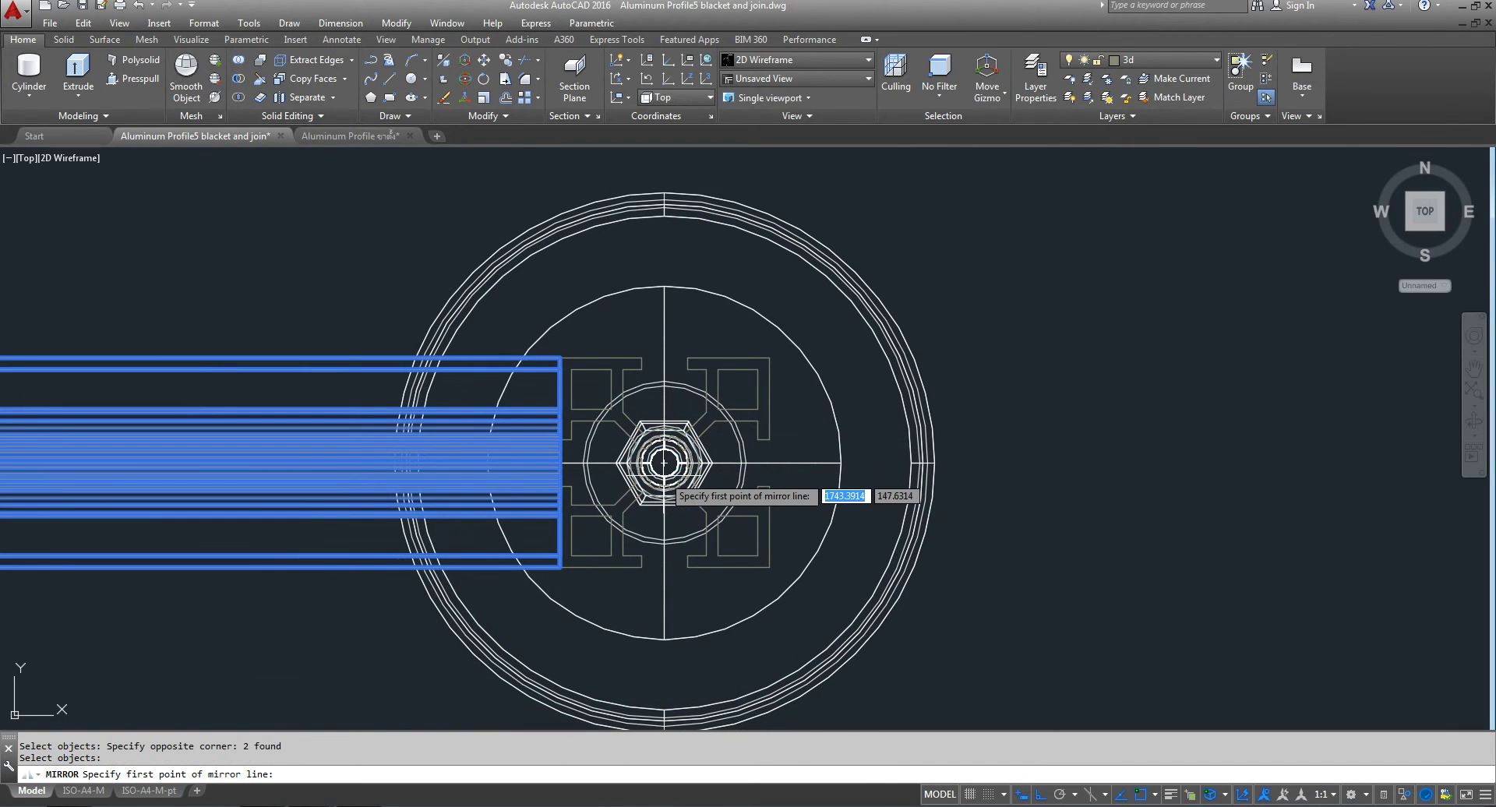
pyautogui.scroll(5, 663, 463)
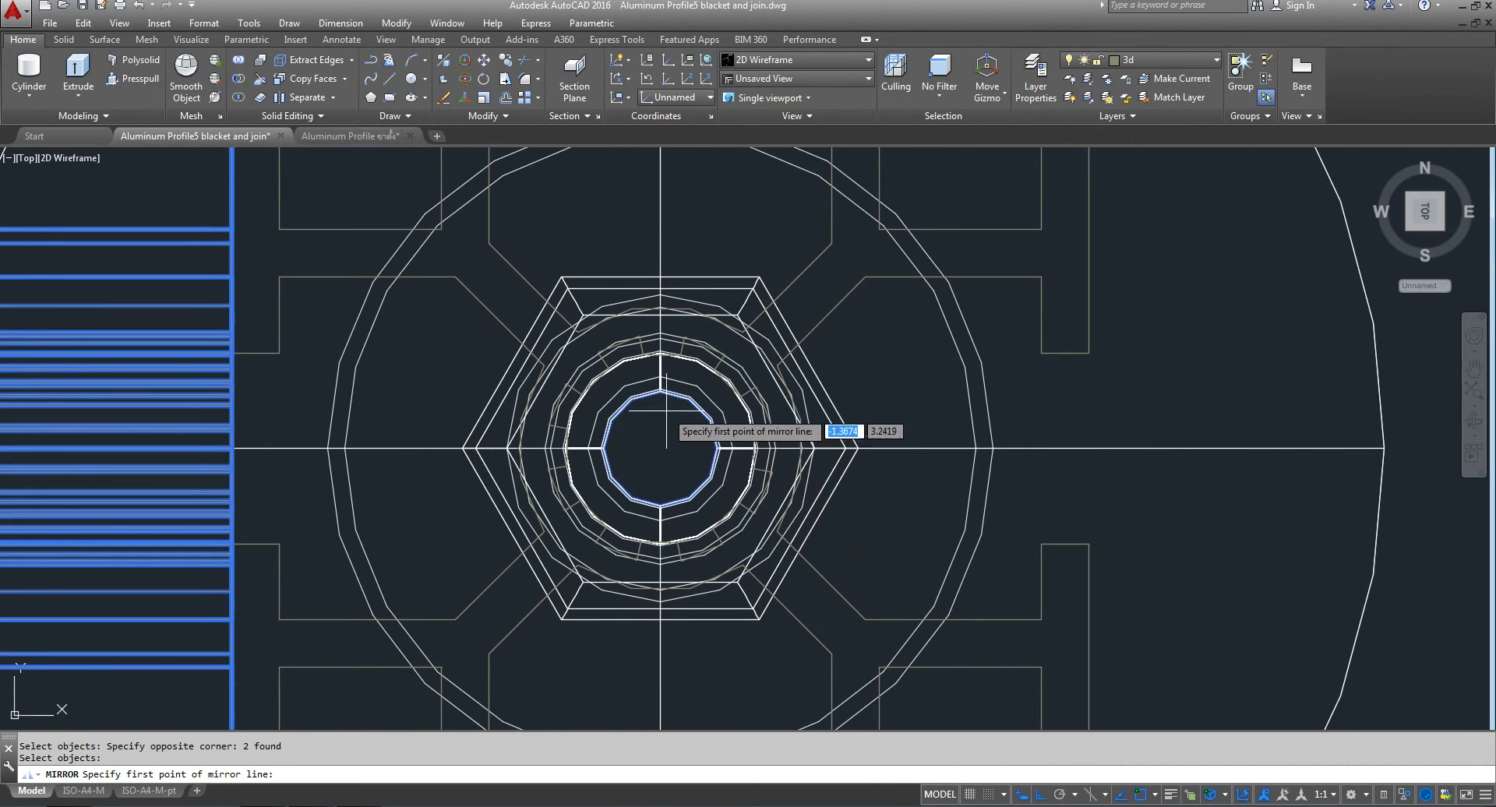
pyautogui.scroll(-2, 658, 428)
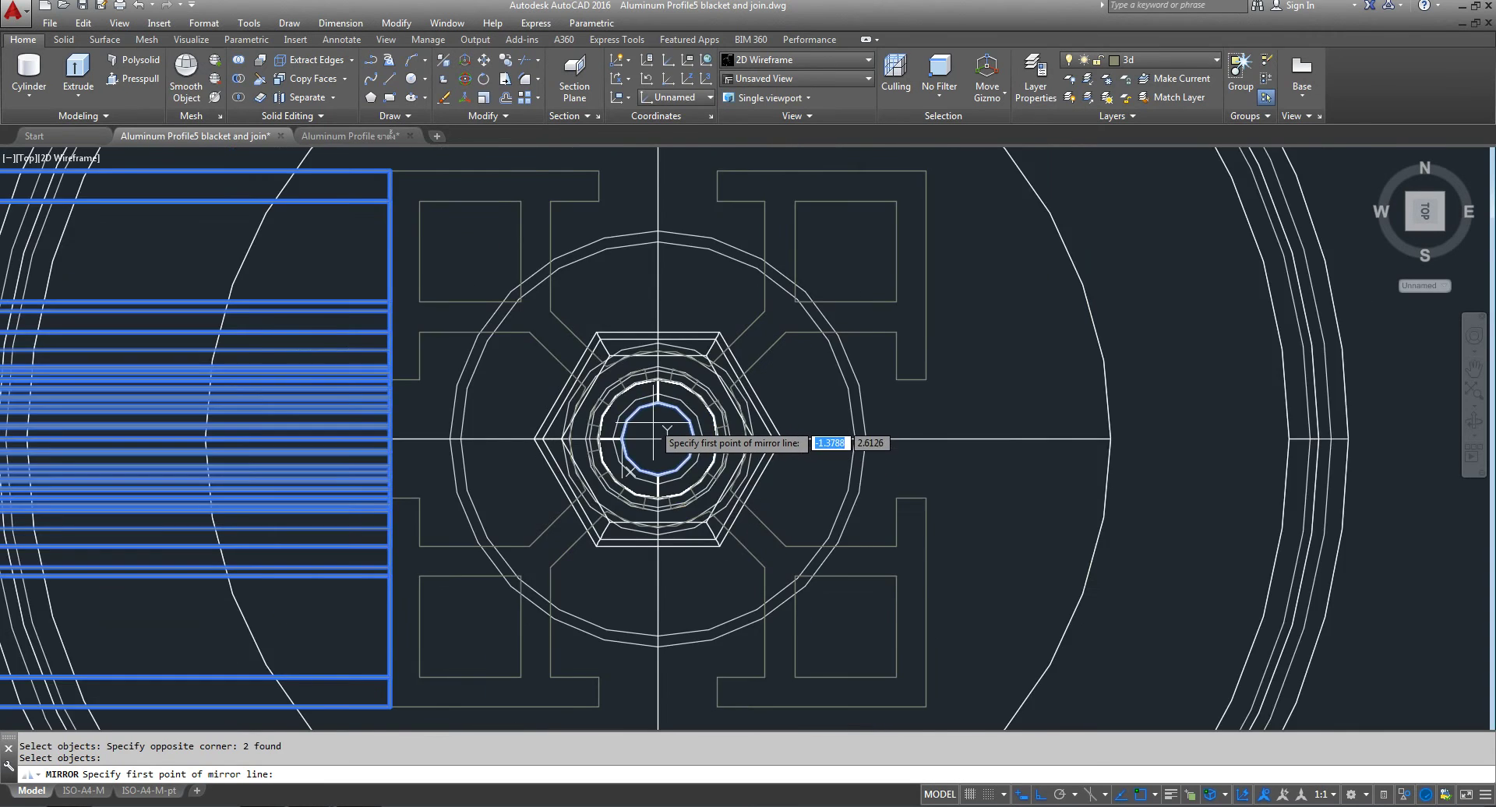
pyautogui.scroll(-4, 658, 428)
pyautogui.scroll(2, 670, 346)
pyautogui.scroll(5, 635, 327)
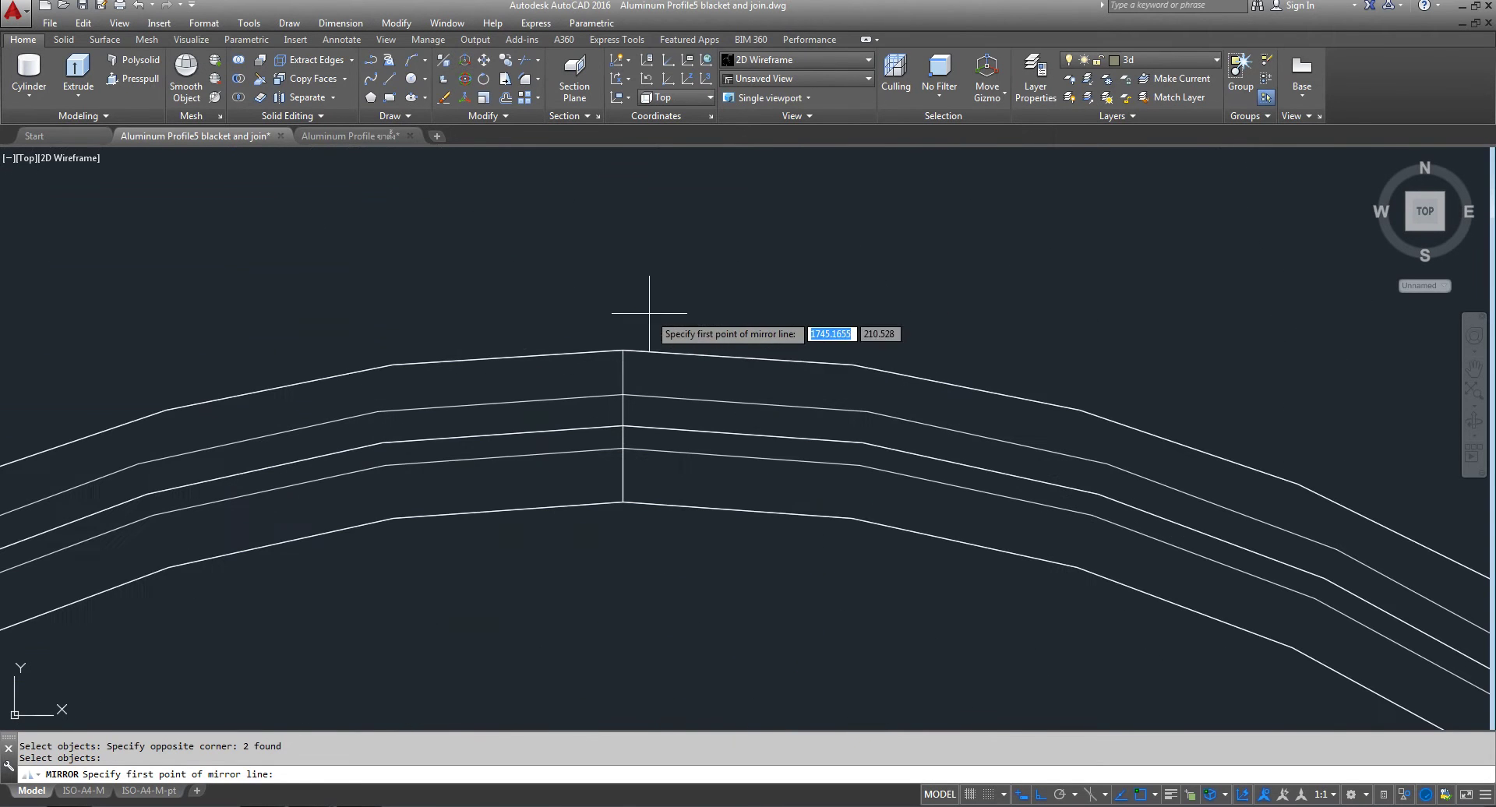
# - Mirror the bar across a vertical line through the middle post, keeping the original
pyautogui.click(622, 350)
pyautogui.scroll(-3, 619, 327)
pyautogui.scroll(-3, 616, 296)
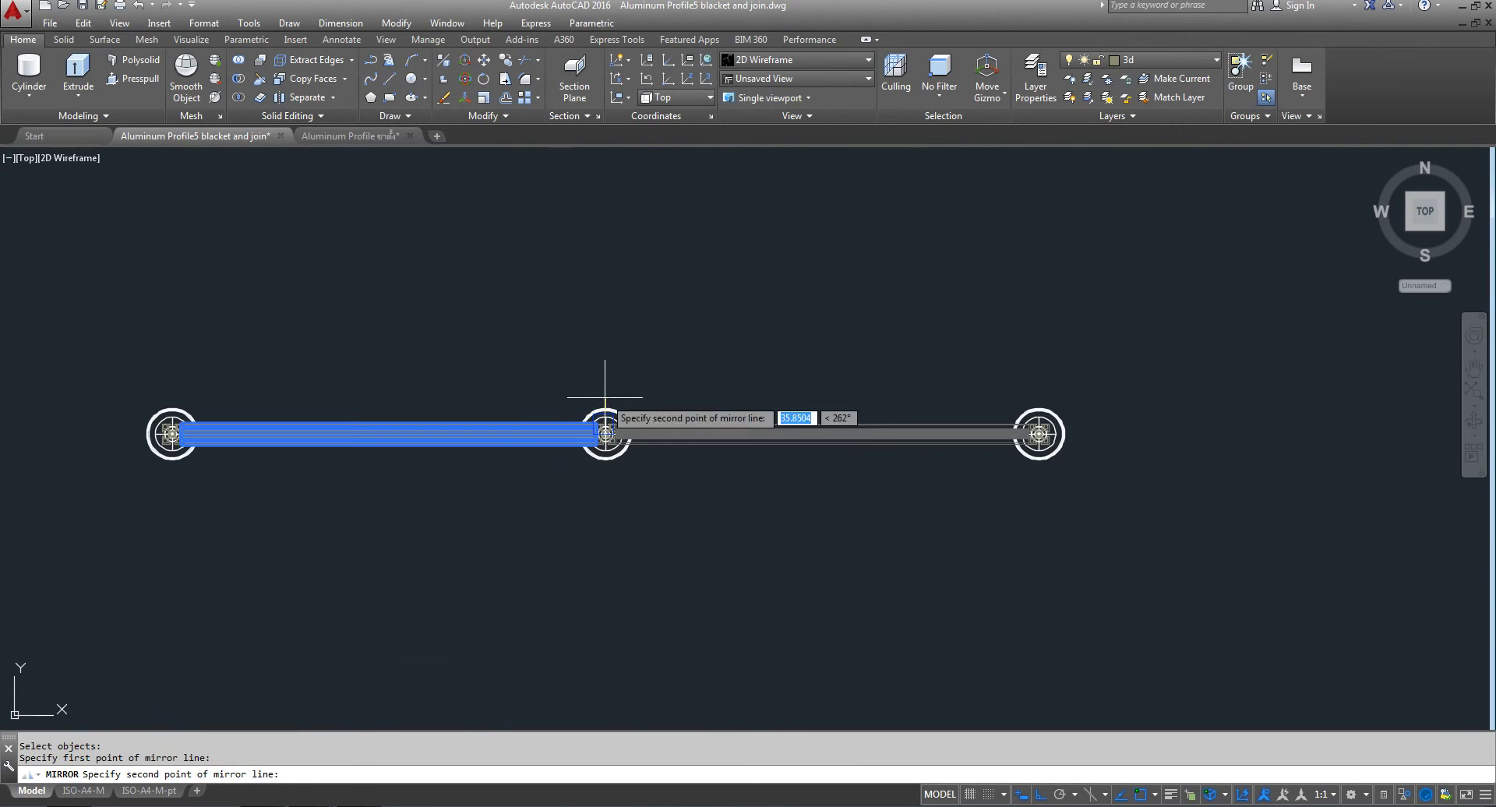
pyautogui.click(626, 270)
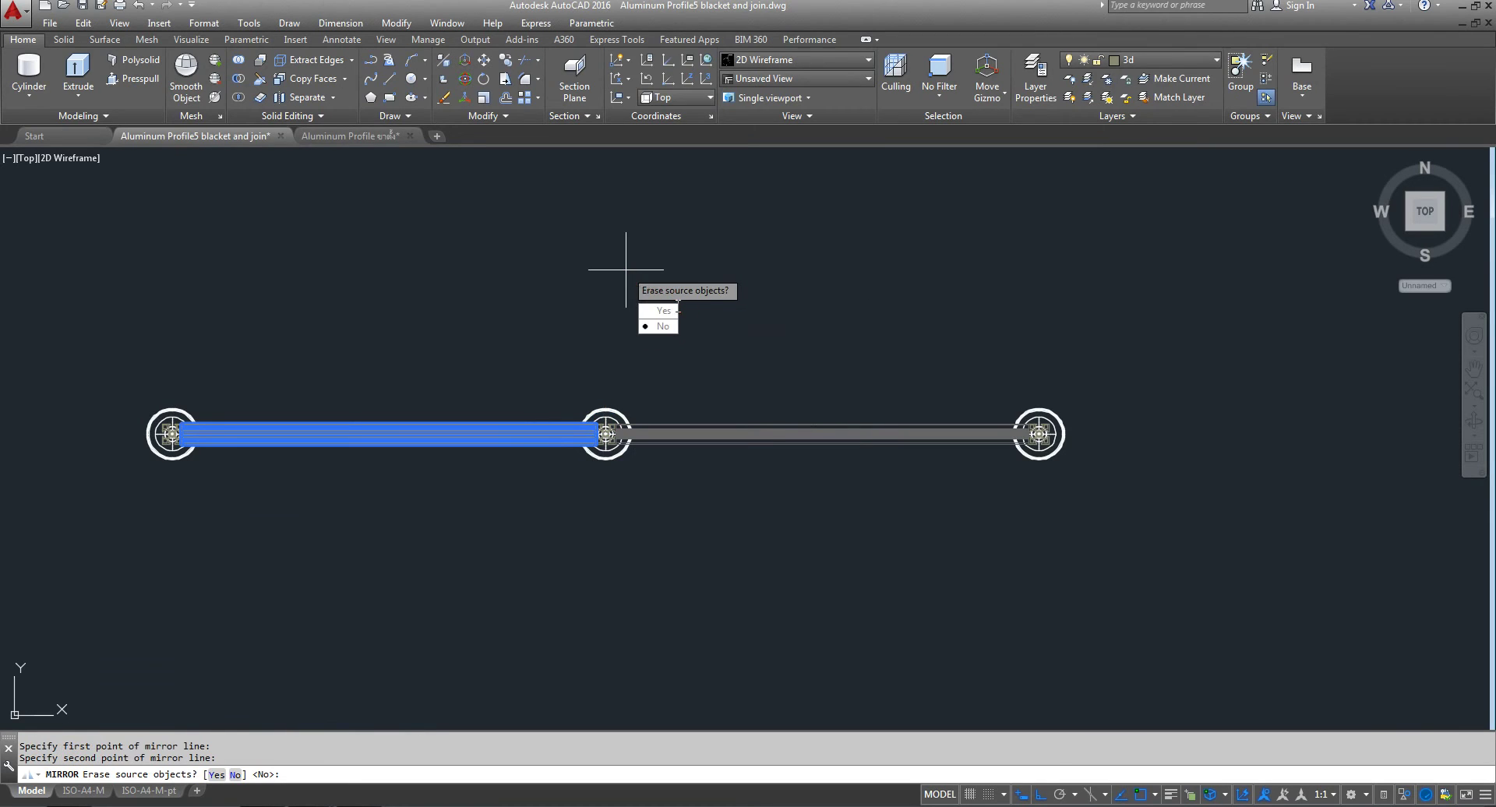
pyautogui.click(661, 327)
pyautogui.moveTo(697, 316); pyautogui.dragTo(661, 414, button='middle')
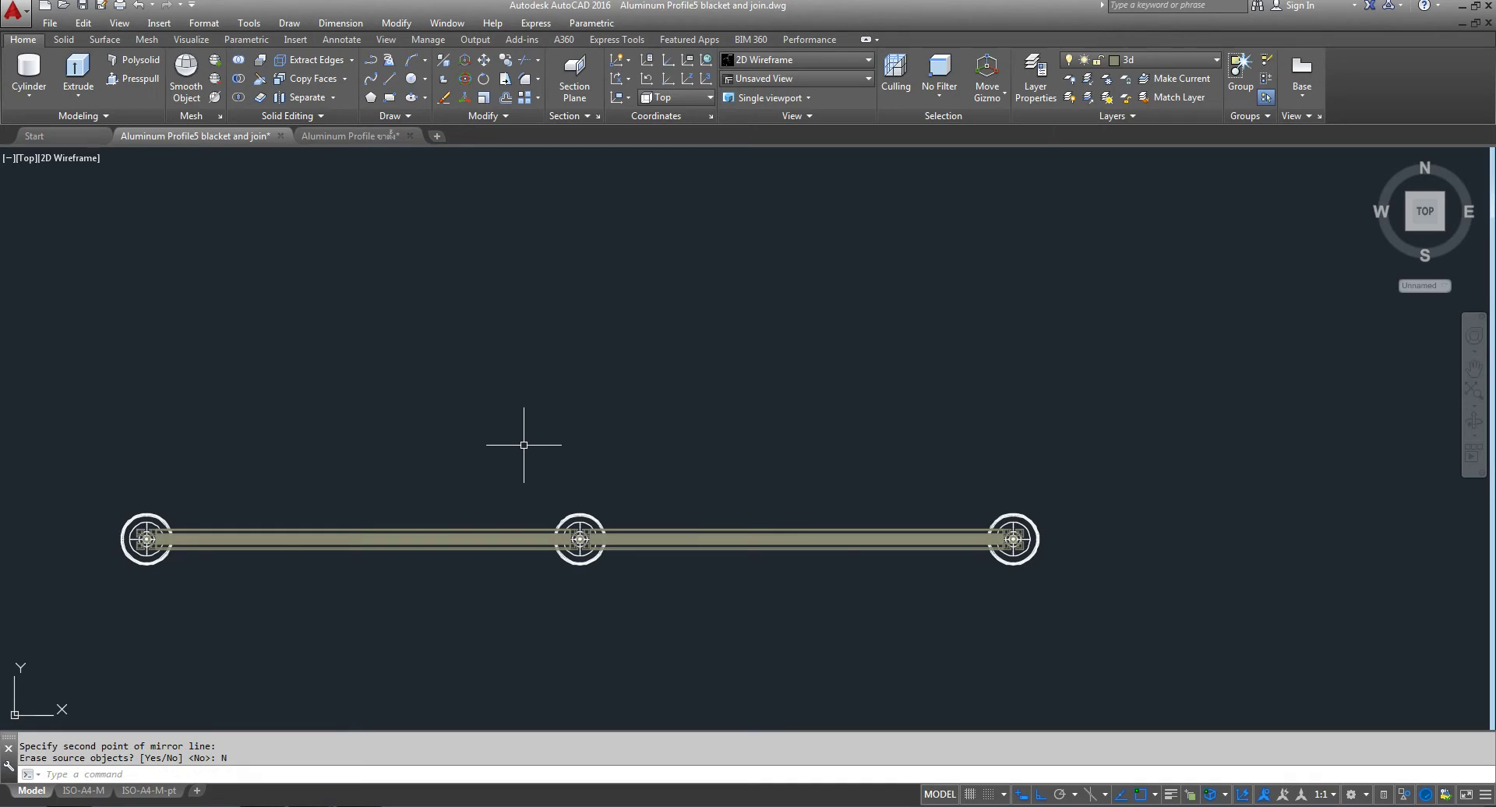
pyautogui.scroll(-2, 538, 424)
pyautogui.moveTo(537, 424); pyautogui.dragTo(574, 477, button='middle')
pyautogui.scroll(2, 575, 517)
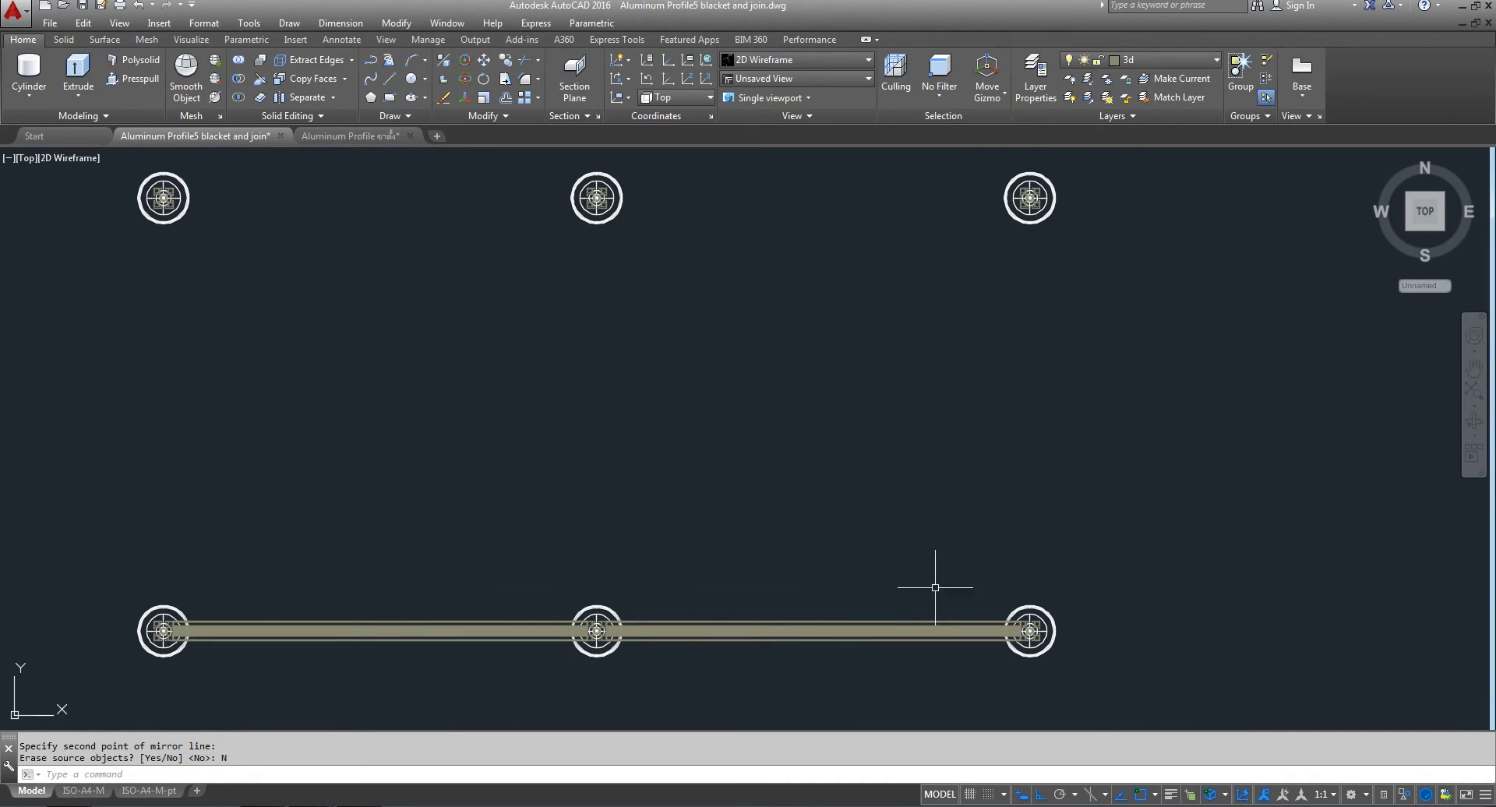
pyautogui.scroll(3, 613, 640)
pyautogui.scroll(-3, 595, 667)
pyautogui.scroll(-1, 792, 428)
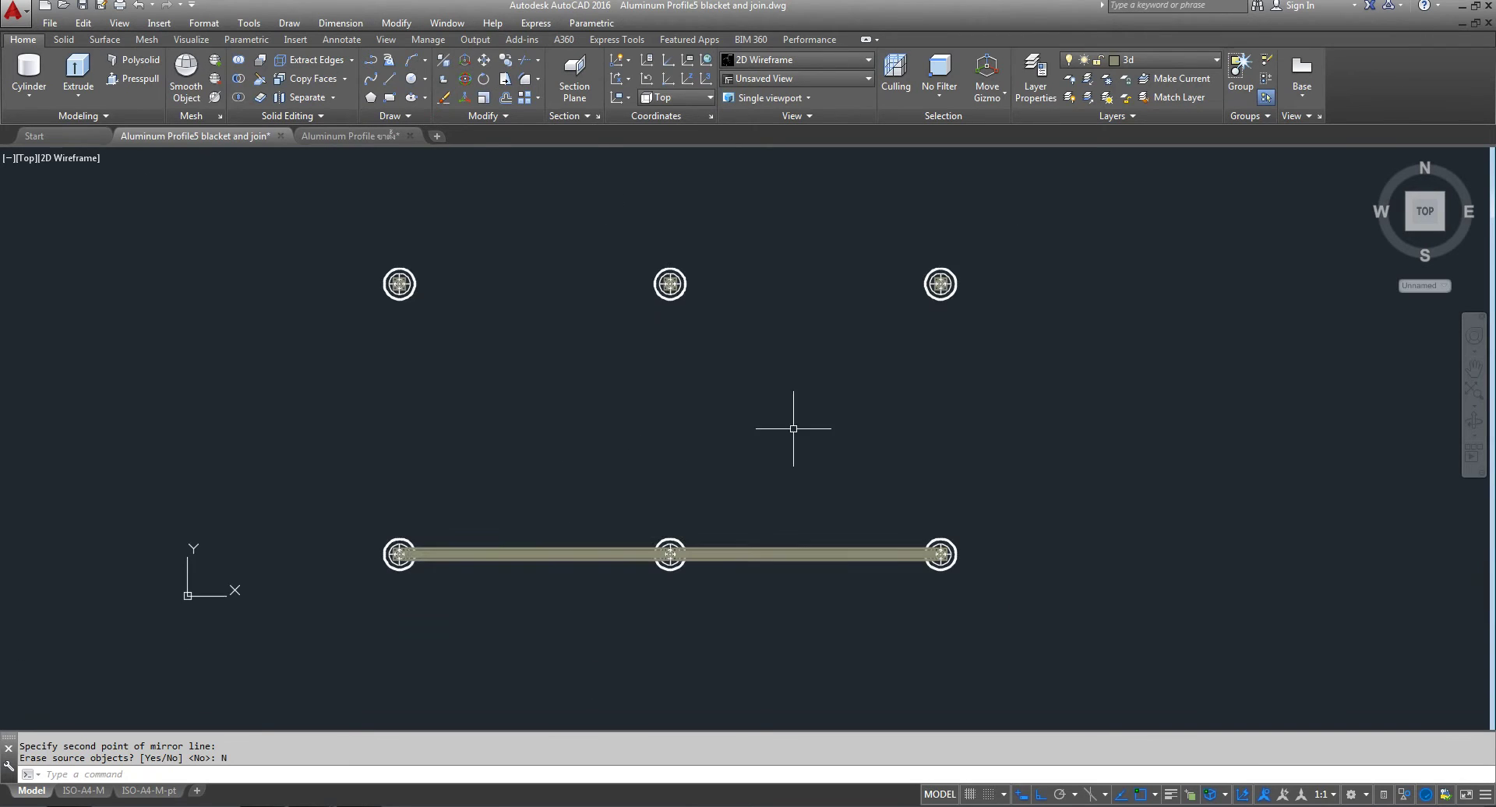
pyautogui.moveTo(784, 452)
pyautogui.mouseDown(button='middle')
pyautogui.moveTo(768, 440)
pyautogui.moveTo(828, 488)
pyautogui.mouseUp(button='middle')
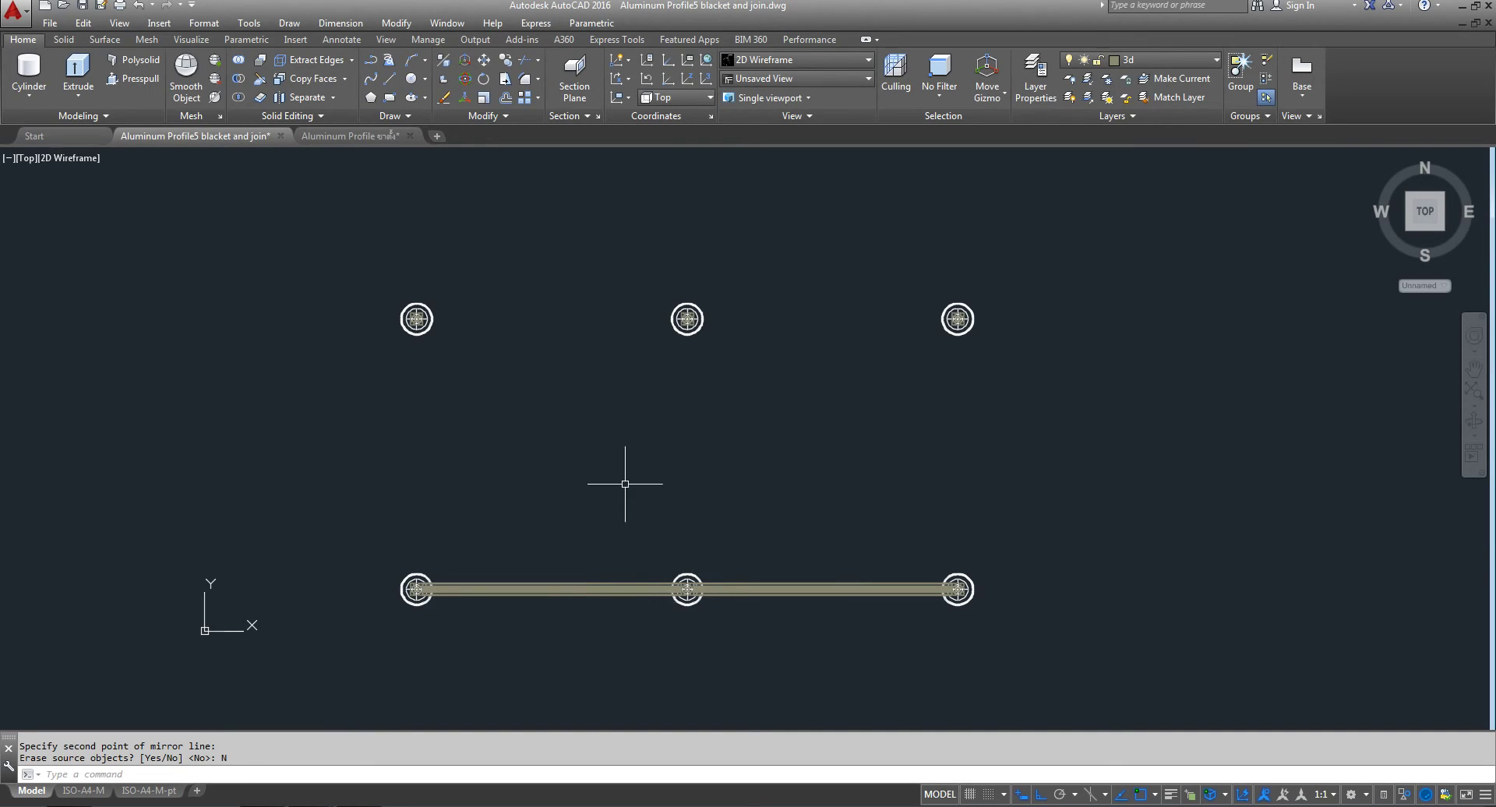
pyautogui.scroll(5, 687, 324)
pyautogui.scroll(2, 687, 323)
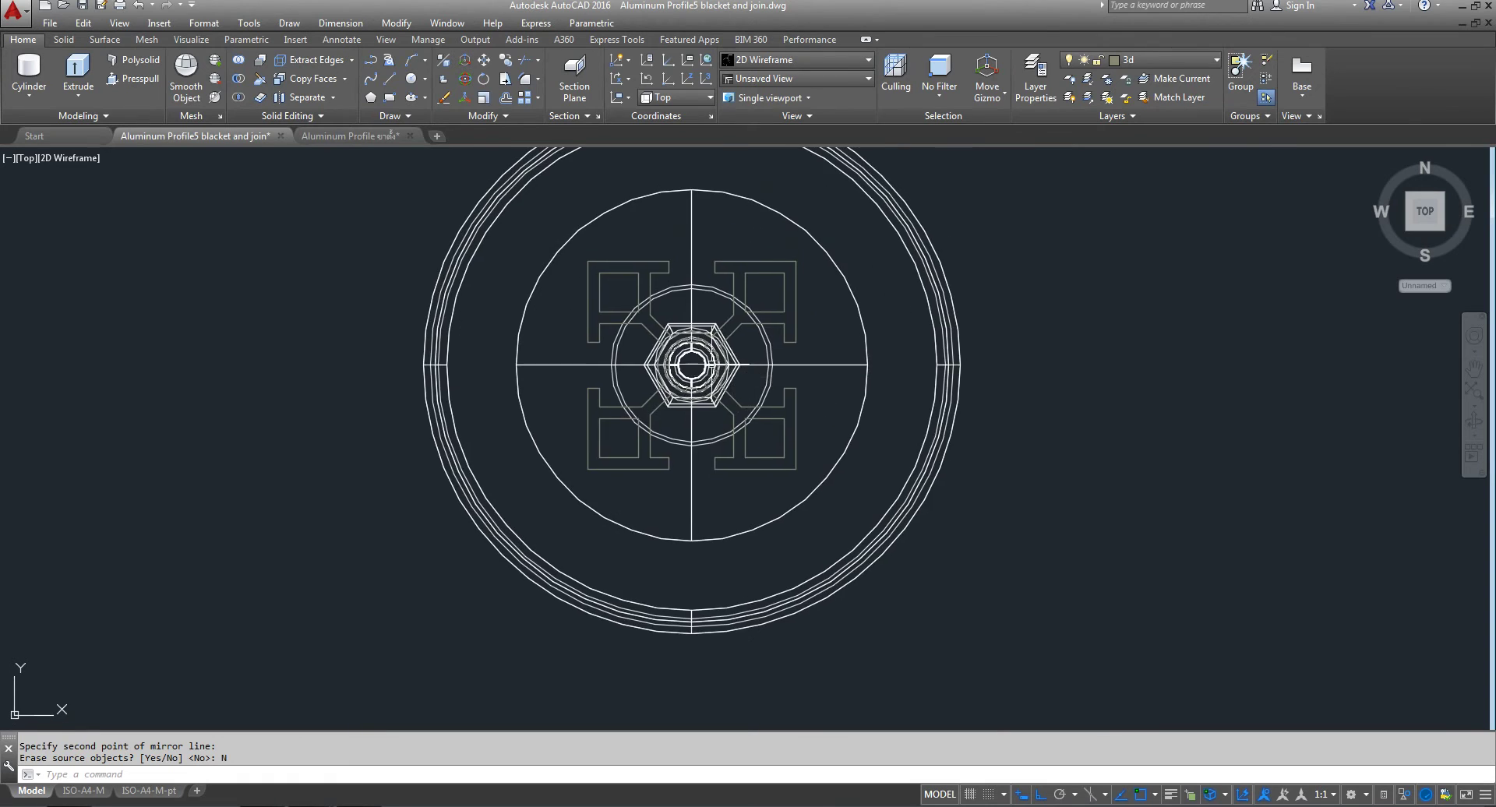
pyautogui.scroll(3, 688, 323)
pyautogui.scroll(-6, 688, 350)
pyautogui.scroll(-5, 689, 350)
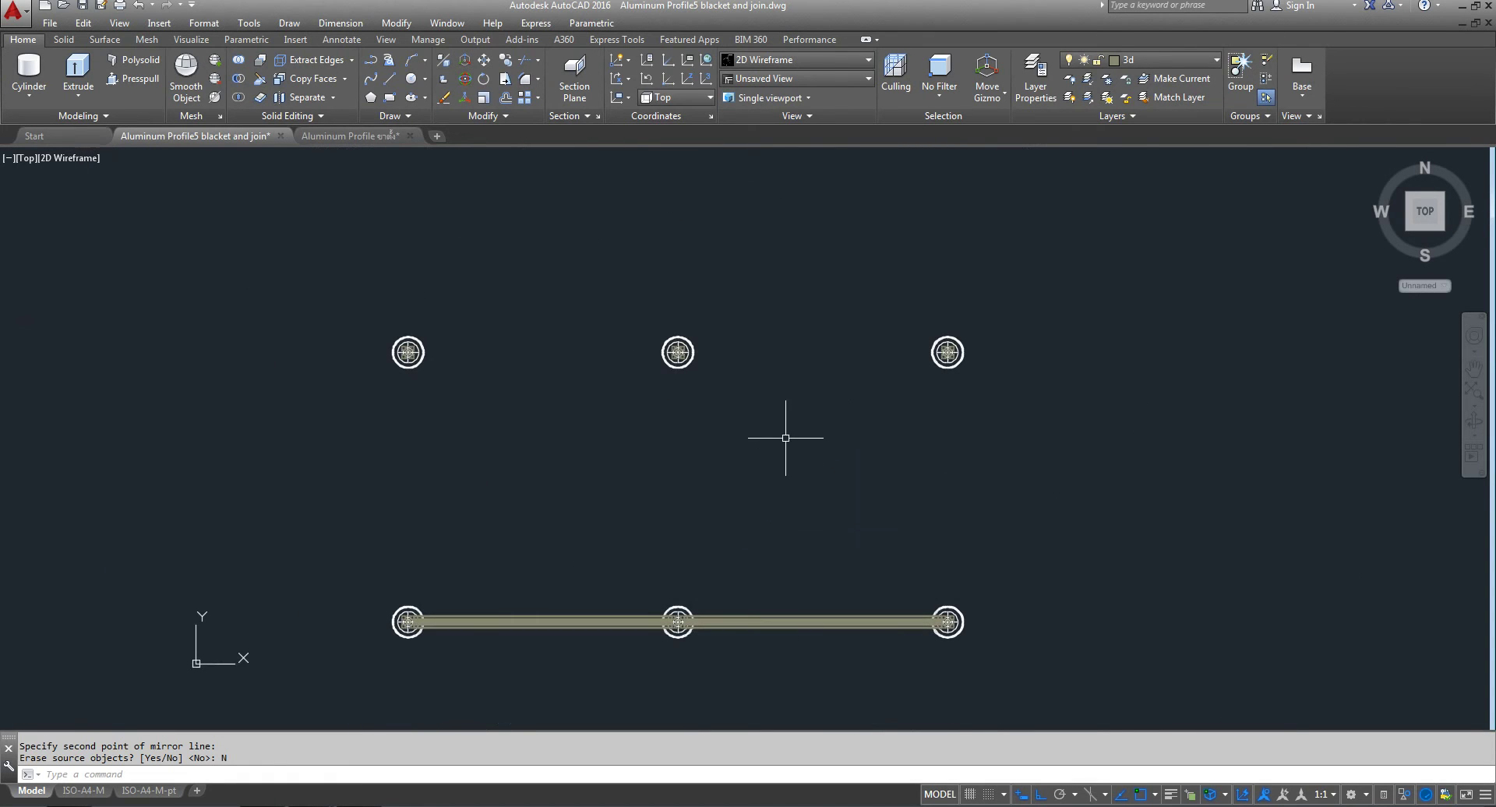
# - Read the 977.5 bolt-hole spacing with a Linear dimension, then cancel it unplaced
pyautogui.click(340, 40)
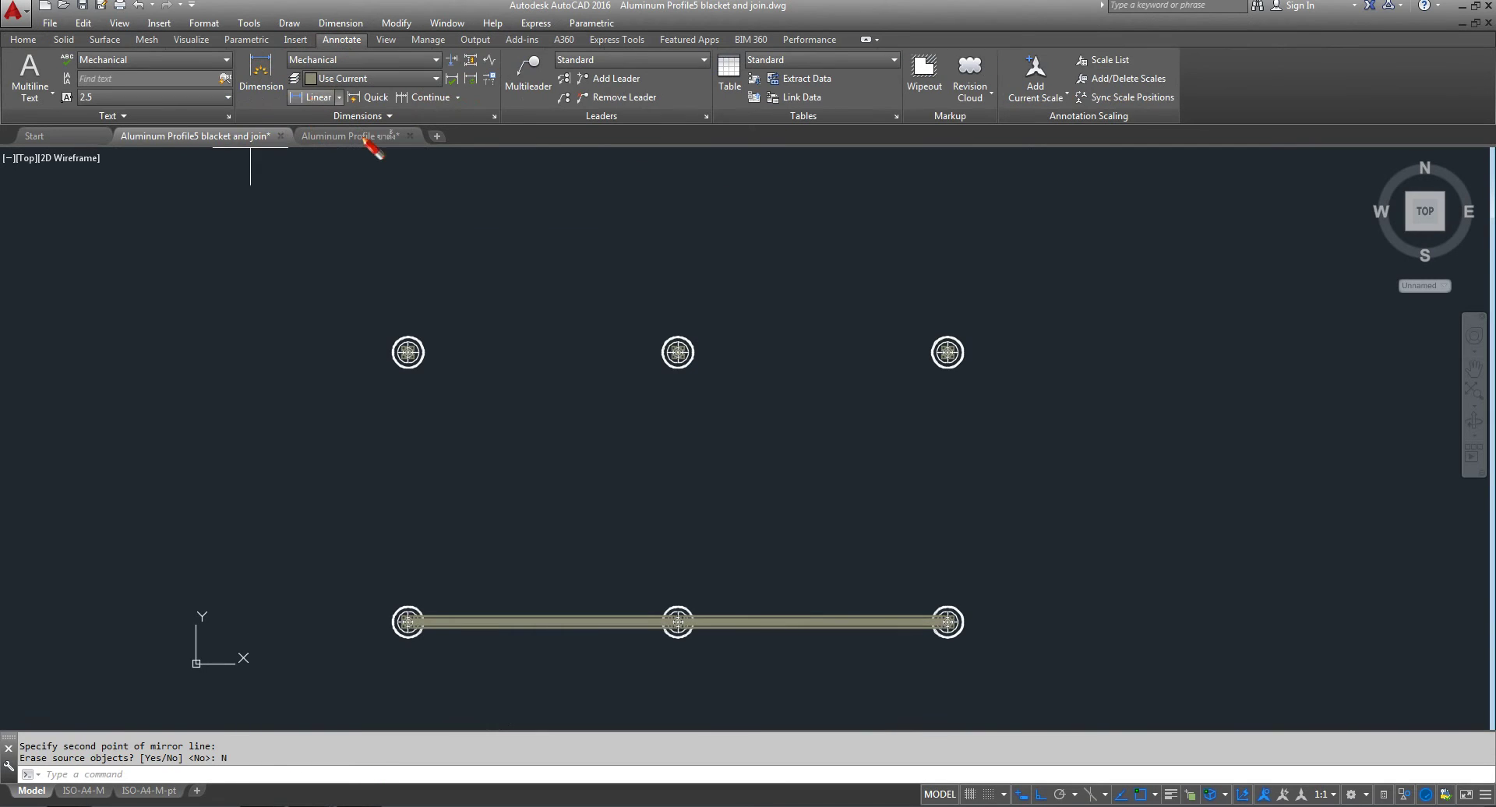
pyautogui.scroll(10, 958, 646)
pyautogui.scroll(2, 857, 624)
pyautogui.scroll(1, 779, 600)
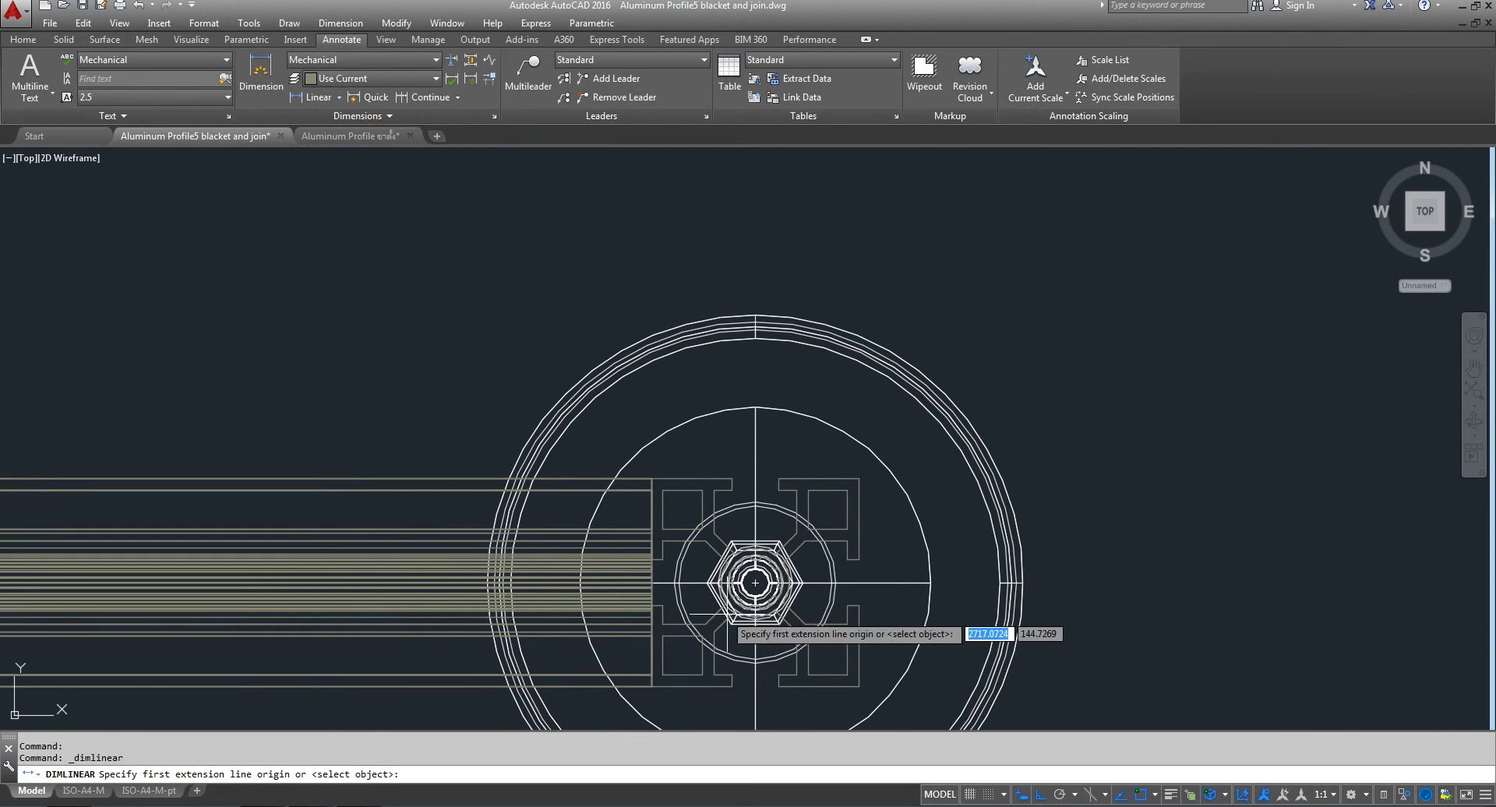
pyautogui.click(755, 583)
pyautogui.scroll(-10, 966, 560)
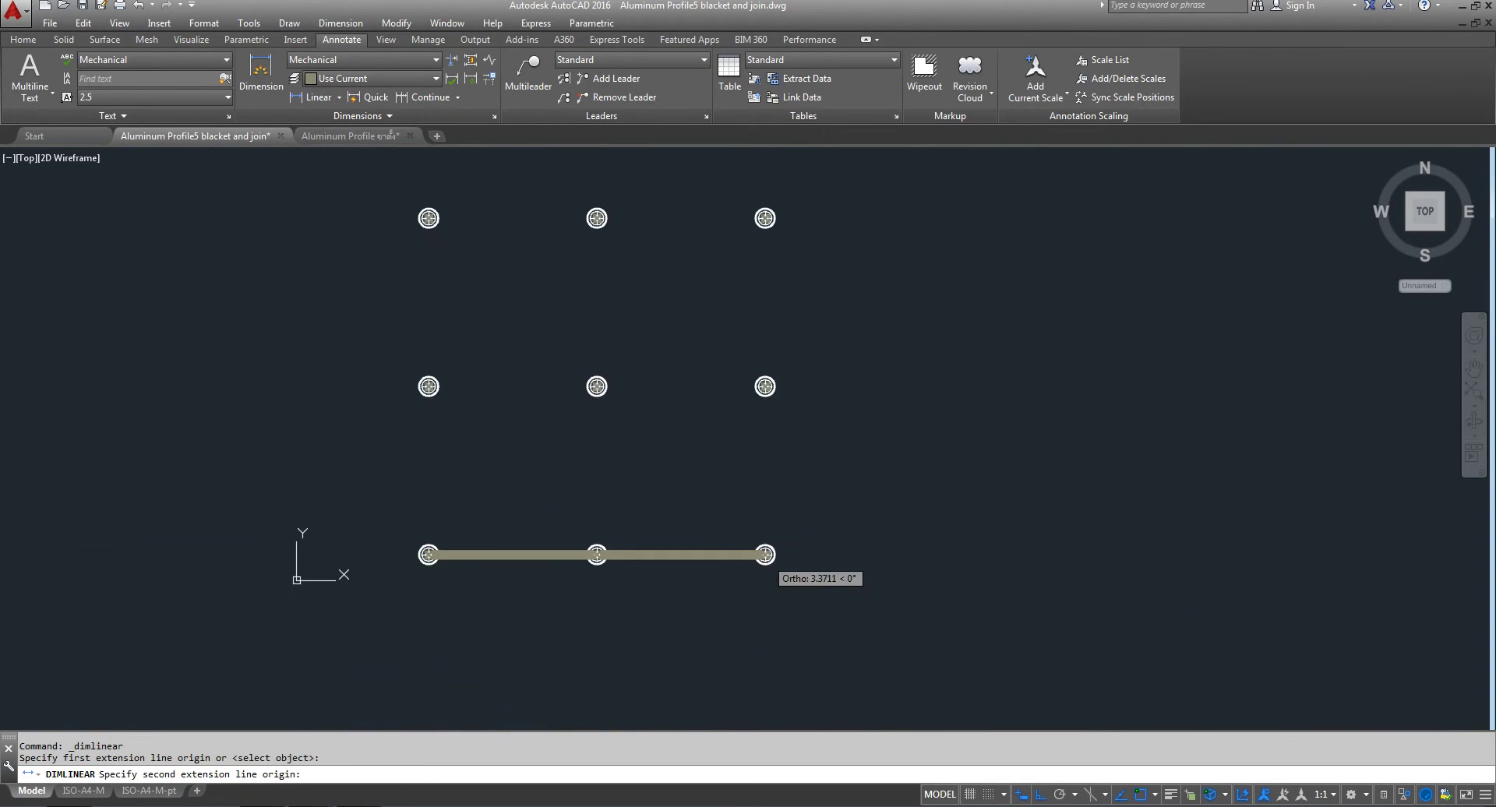
pyautogui.scroll(5, 693, 573)
pyautogui.scroll(2, 692, 577)
pyautogui.scroll(2, 691, 592)
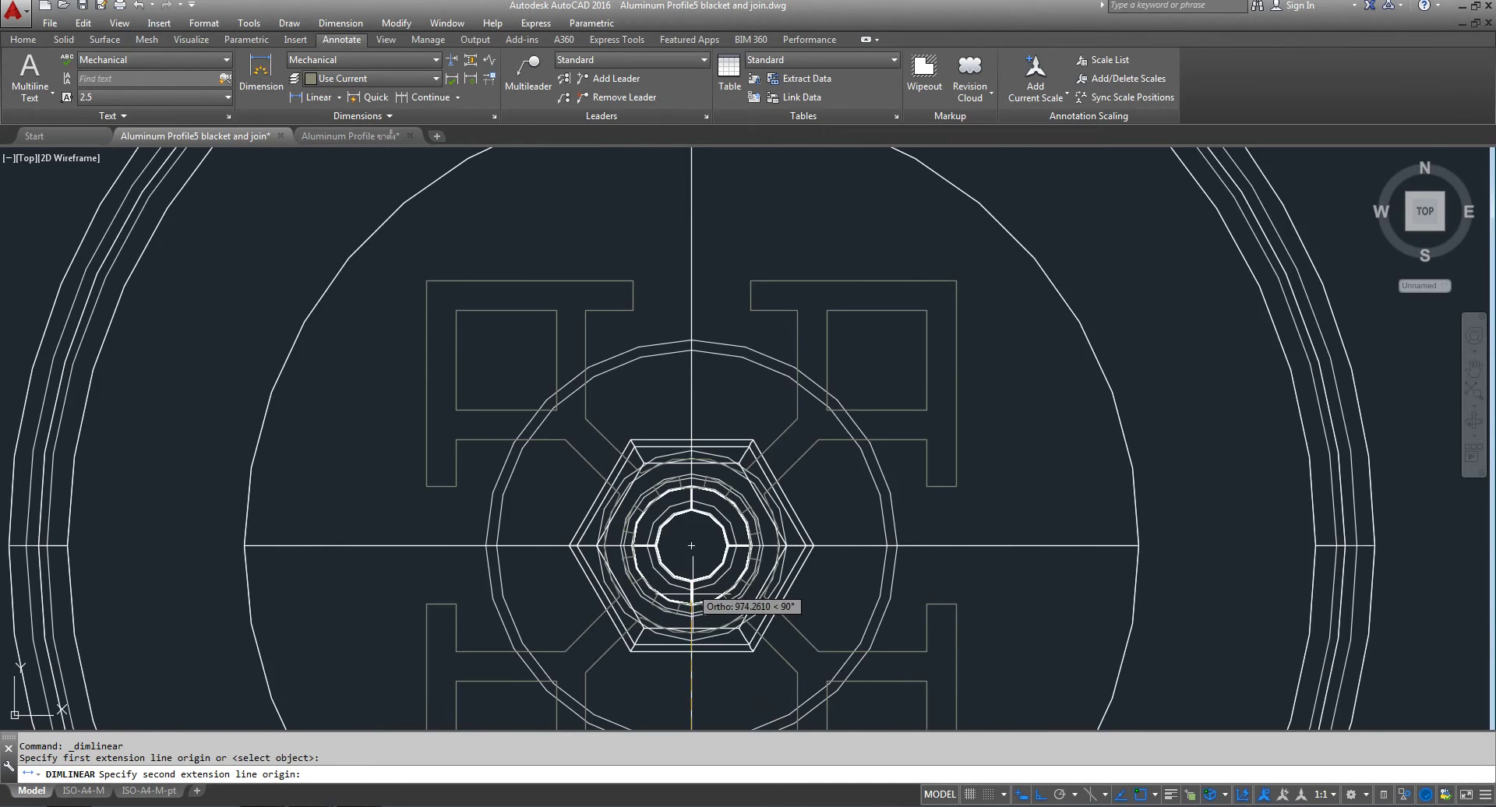
pyautogui.scroll(5, 692, 596)
pyautogui.click(683, 401)
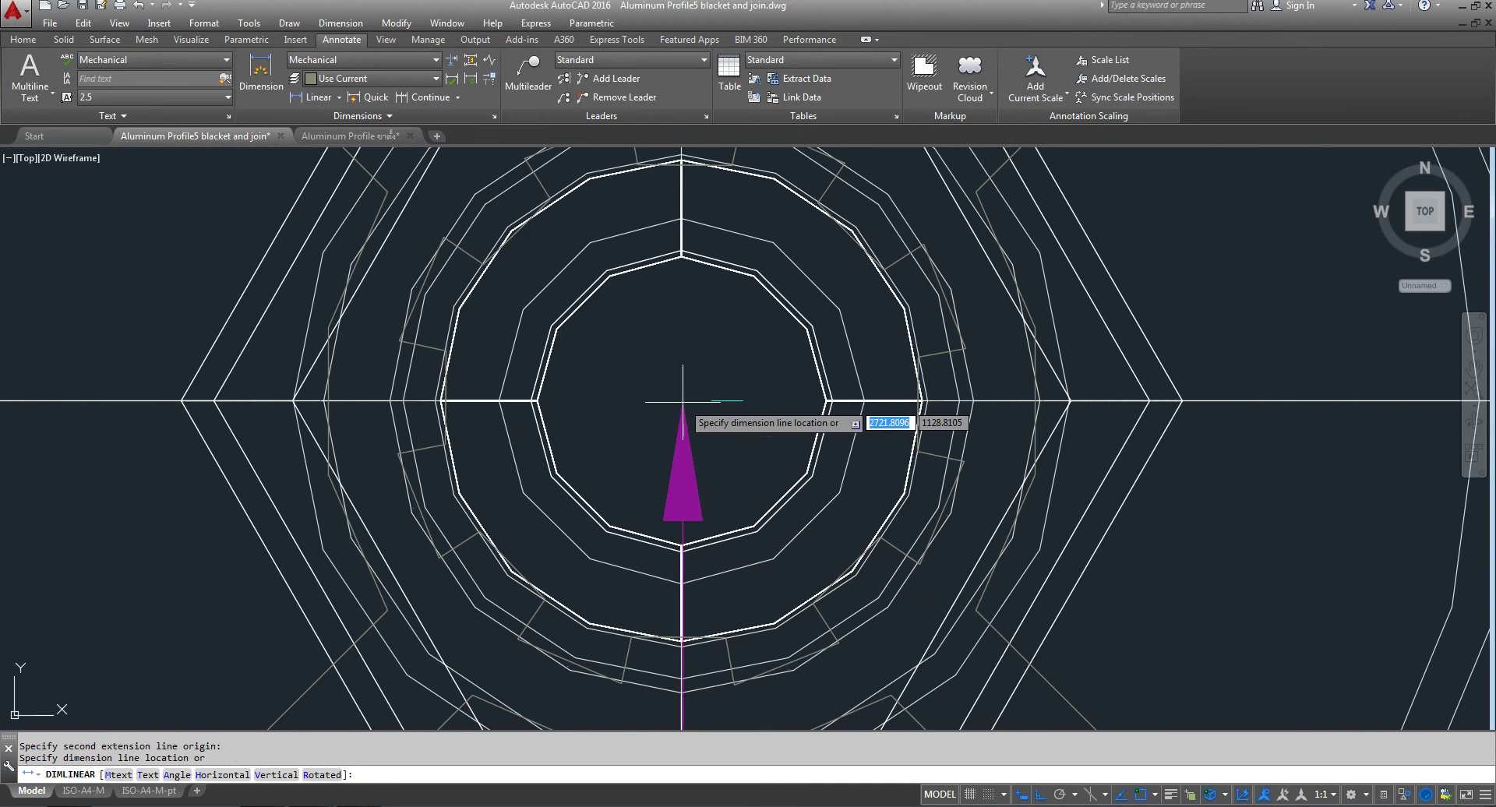
pyautogui.scroll(-3, 682, 401)
pyautogui.scroll(-2, 694, 385)
pyautogui.moveTo(852, 524); pyautogui.dragTo(708, 268, button='middle')
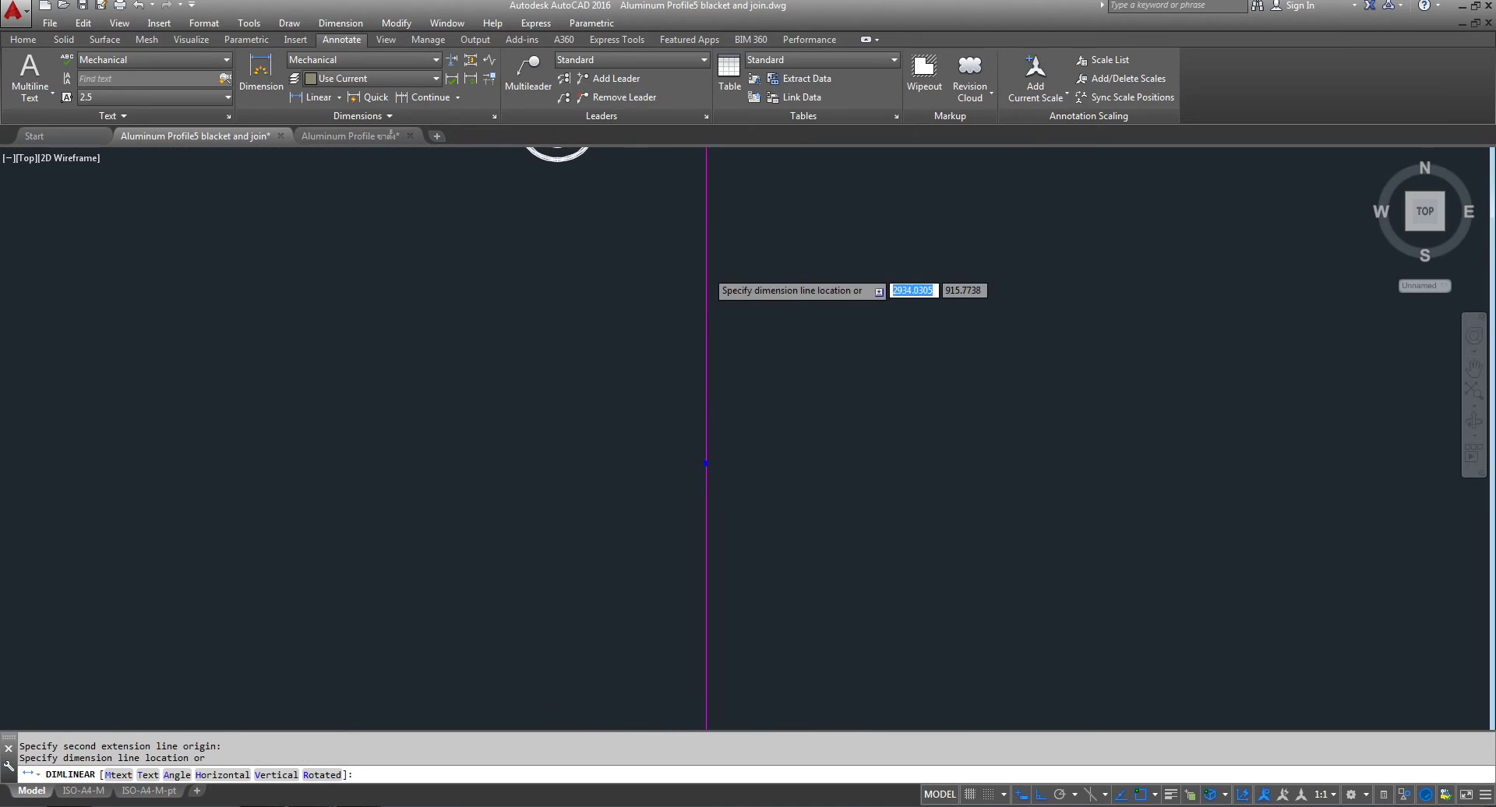
pyautogui.scroll(-3, 701, 418)
pyautogui.scroll(3, 695, 407)
pyautogui.scroll(2, 697, 409)
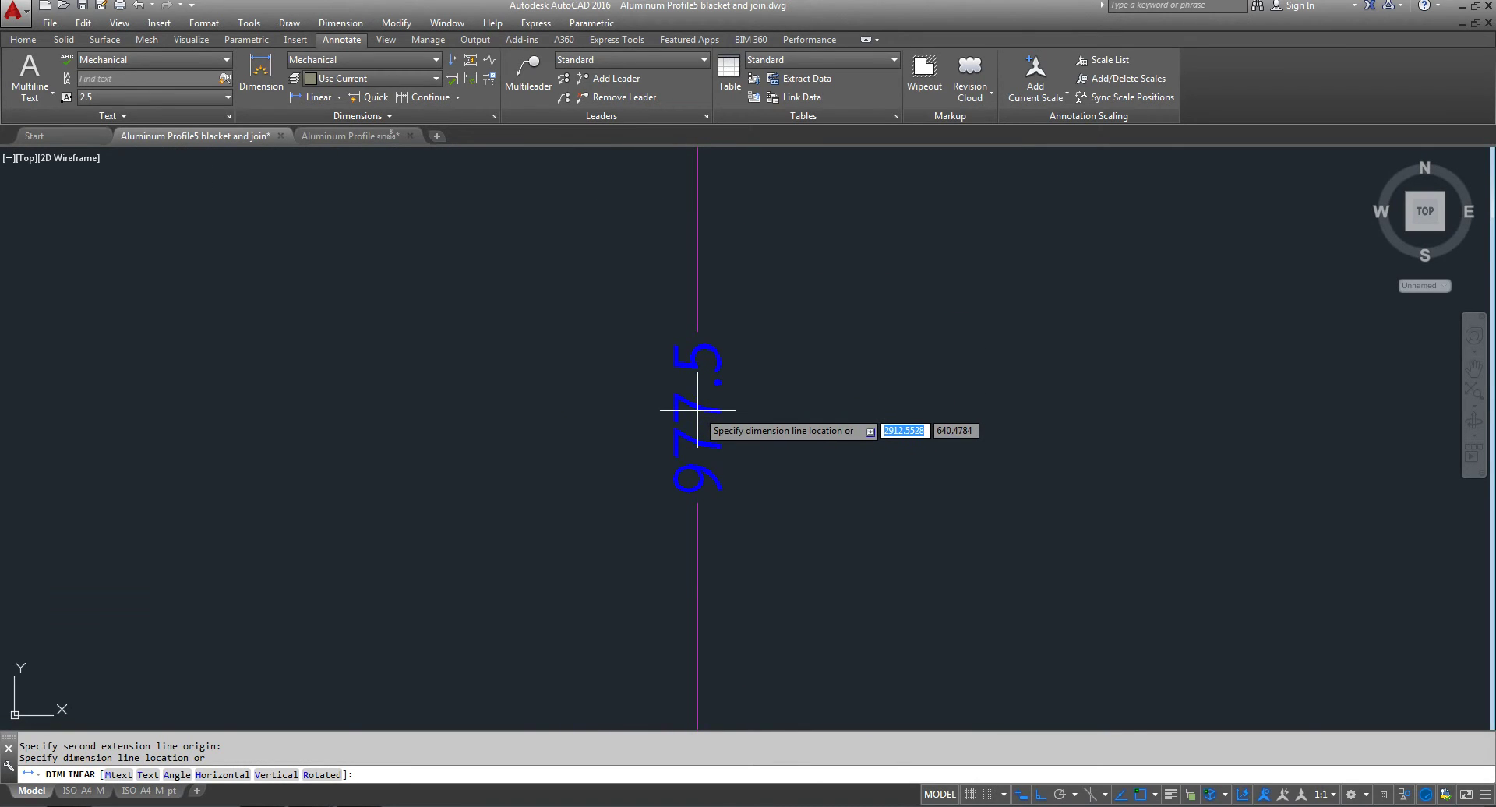
pyautogui.press('Escape')
pyautogui.scroll(-5, 879, 408)
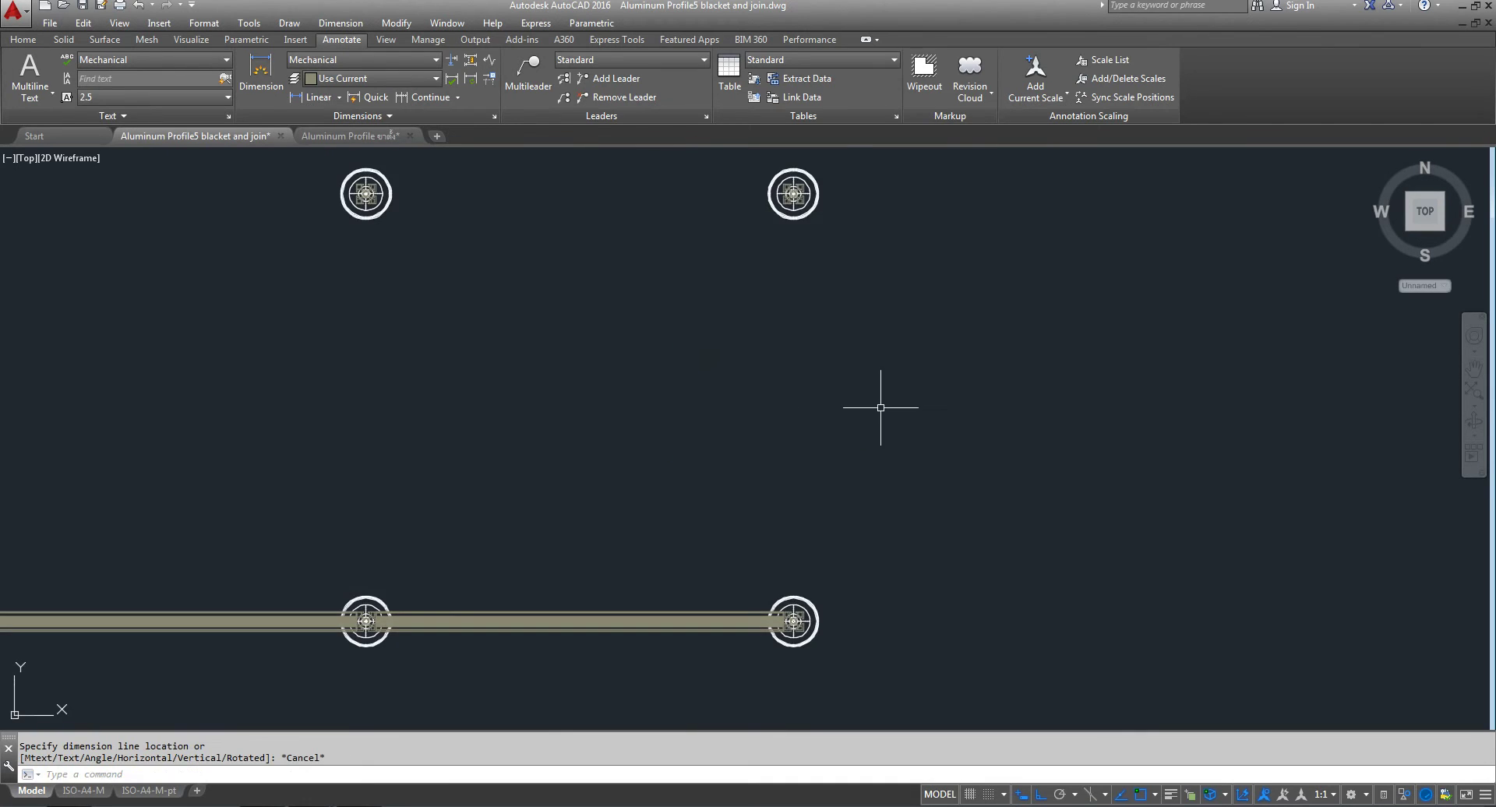
pyautogui.scroll(-1, 857, 415)
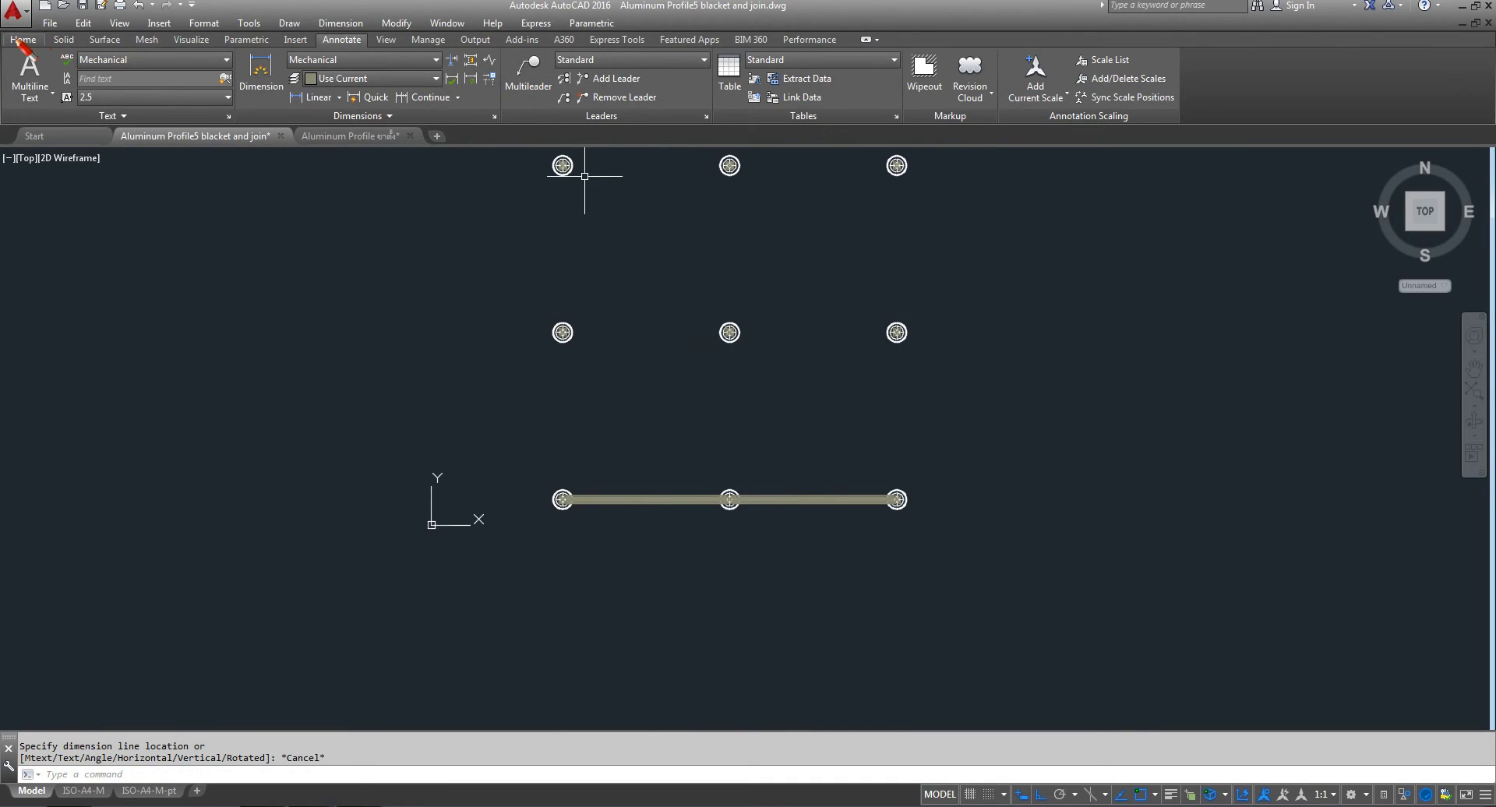
# - Copy both halves of the bottom bars 977.5 upward to the second row of posts
pyautogui.click(22, 39)
pyautogui.click(513, 66)
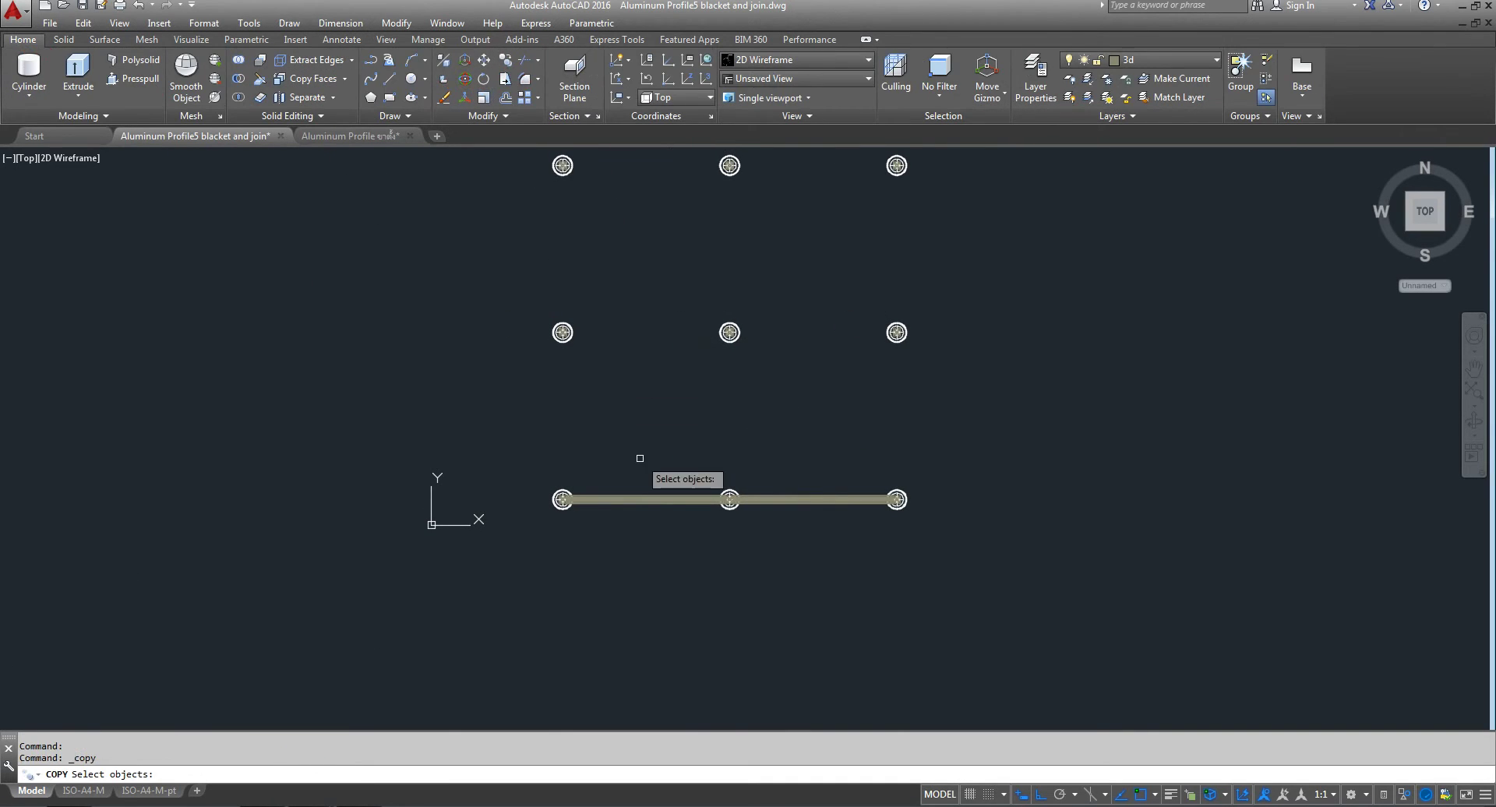
pyautogui.click(672, 442)
pyautogui.click(588, 581)
pyautogui.click(855, 441)
pyautogui.click(750, 632)
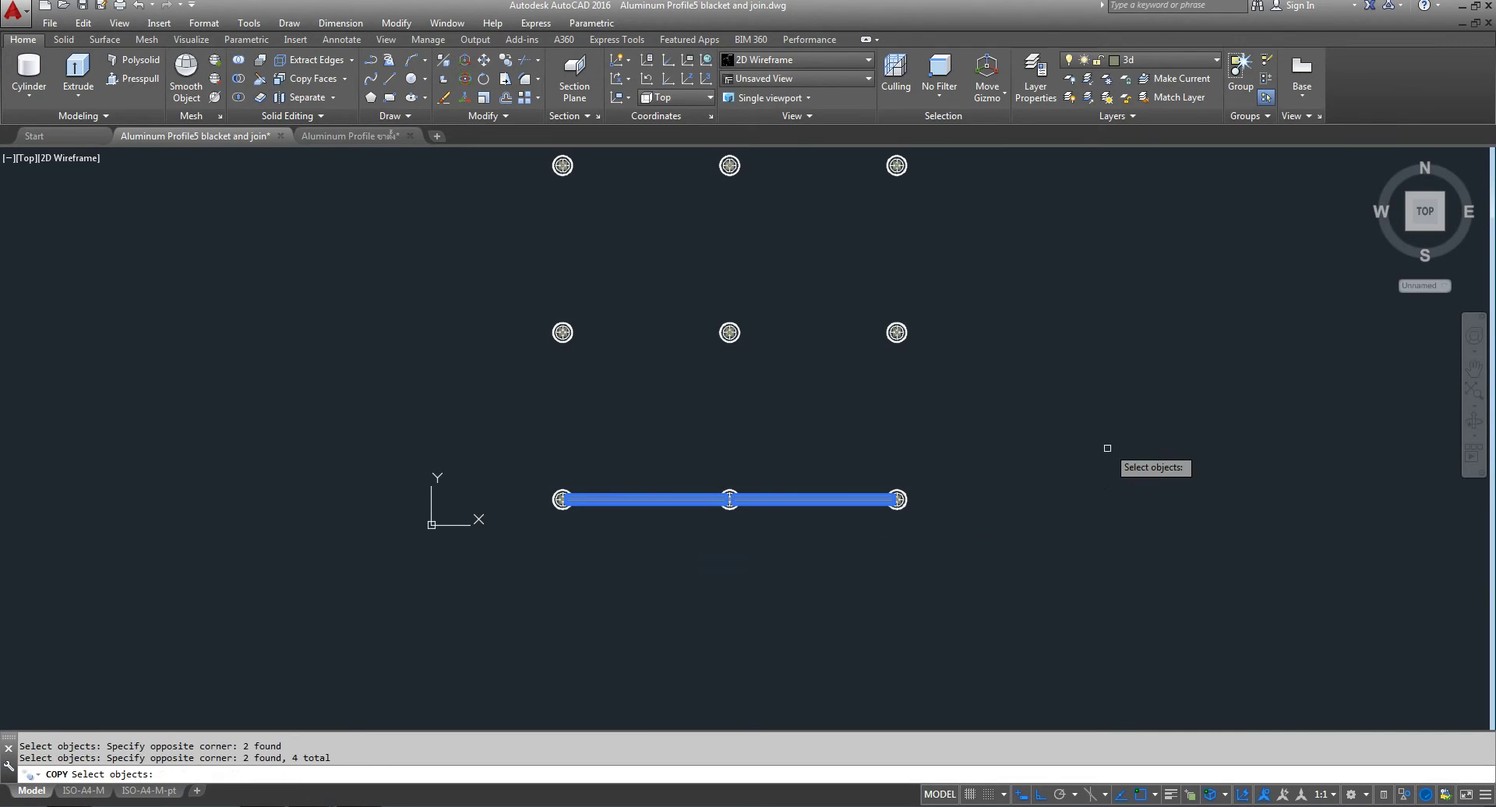
pyautogui.press('Return')
pyautogui.click(1143, 528)
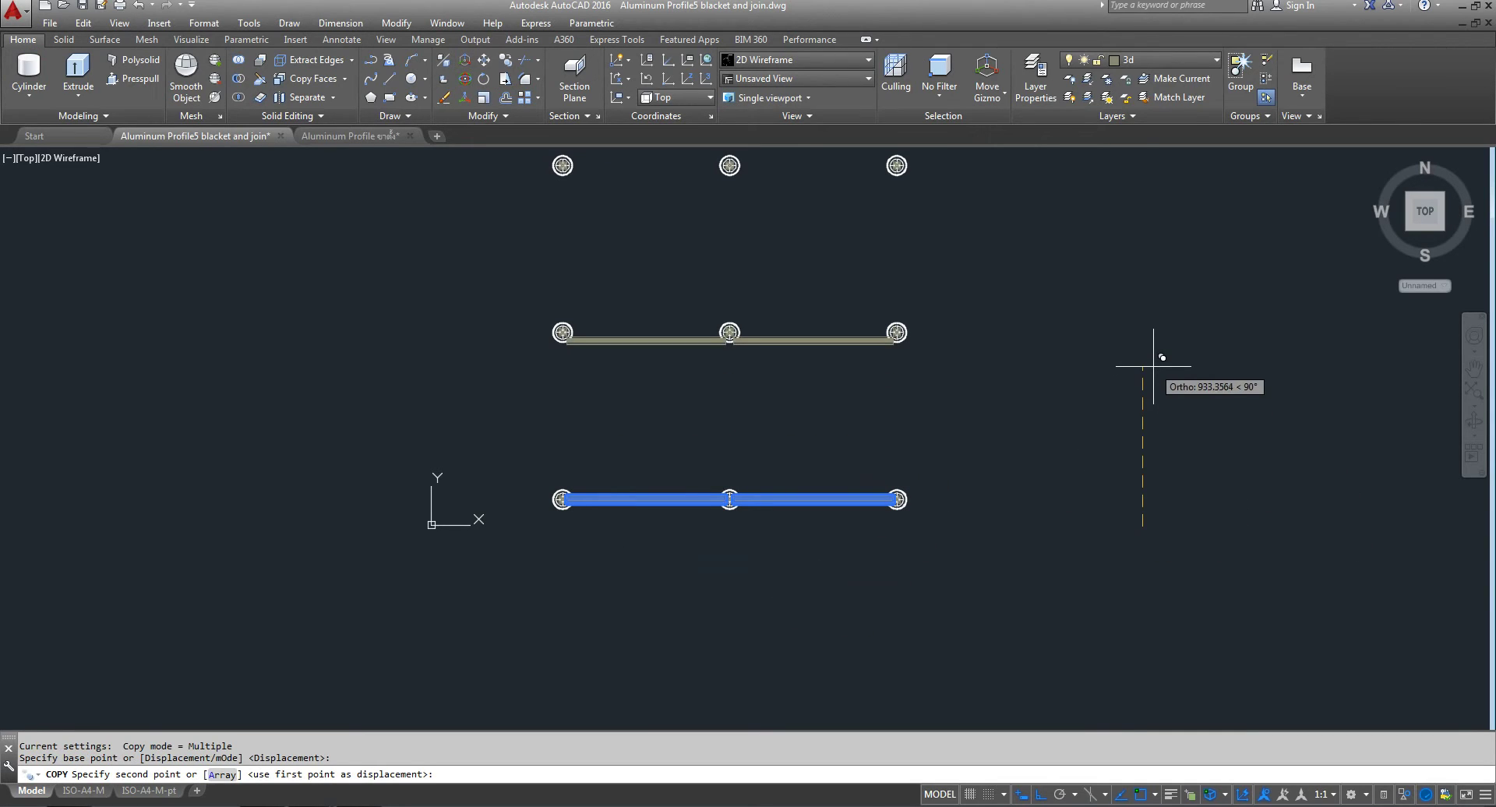
pyautogui.write('977.5')
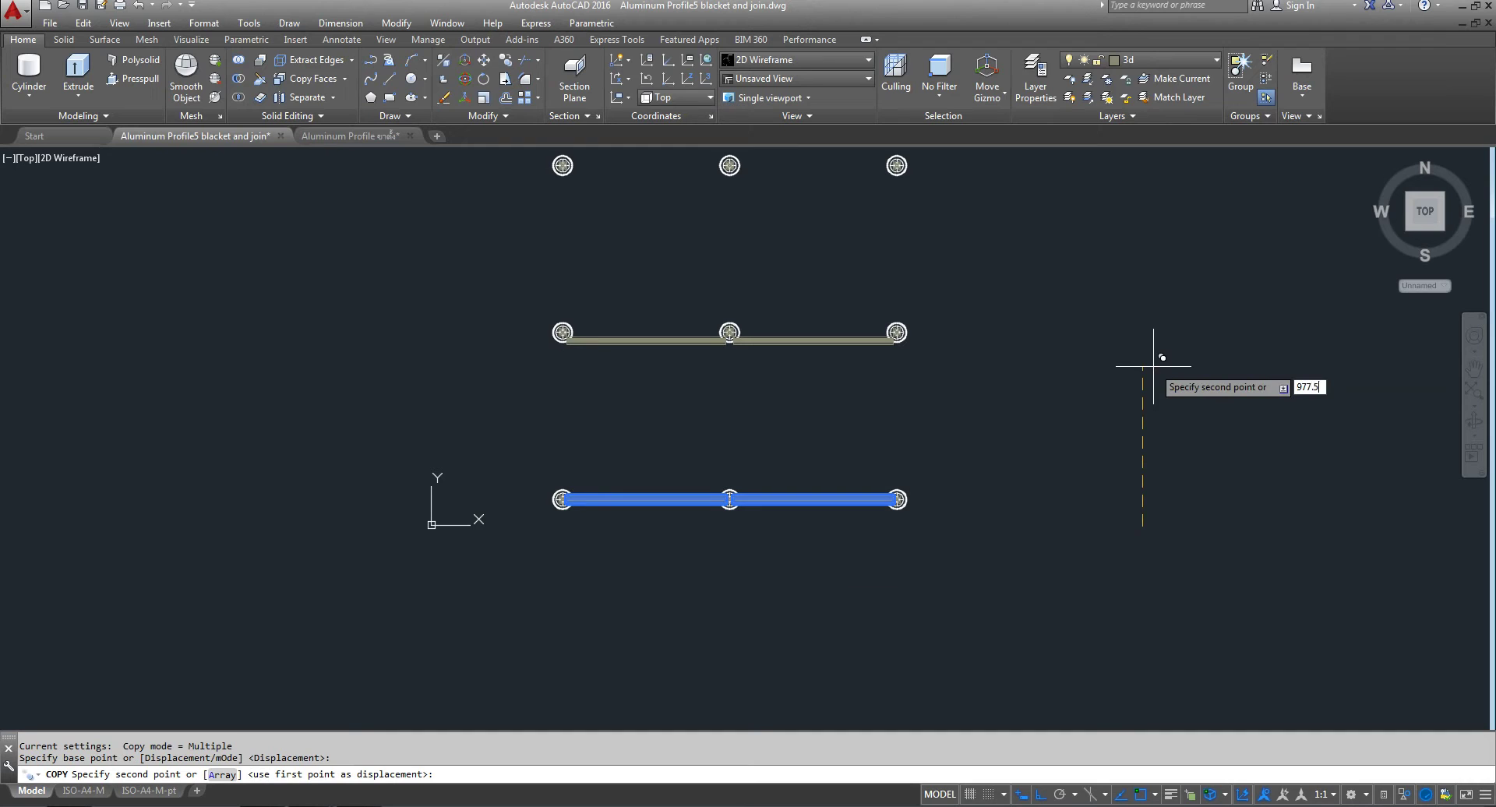
pyautogui.press('Return')
pyautogui.press('Return')
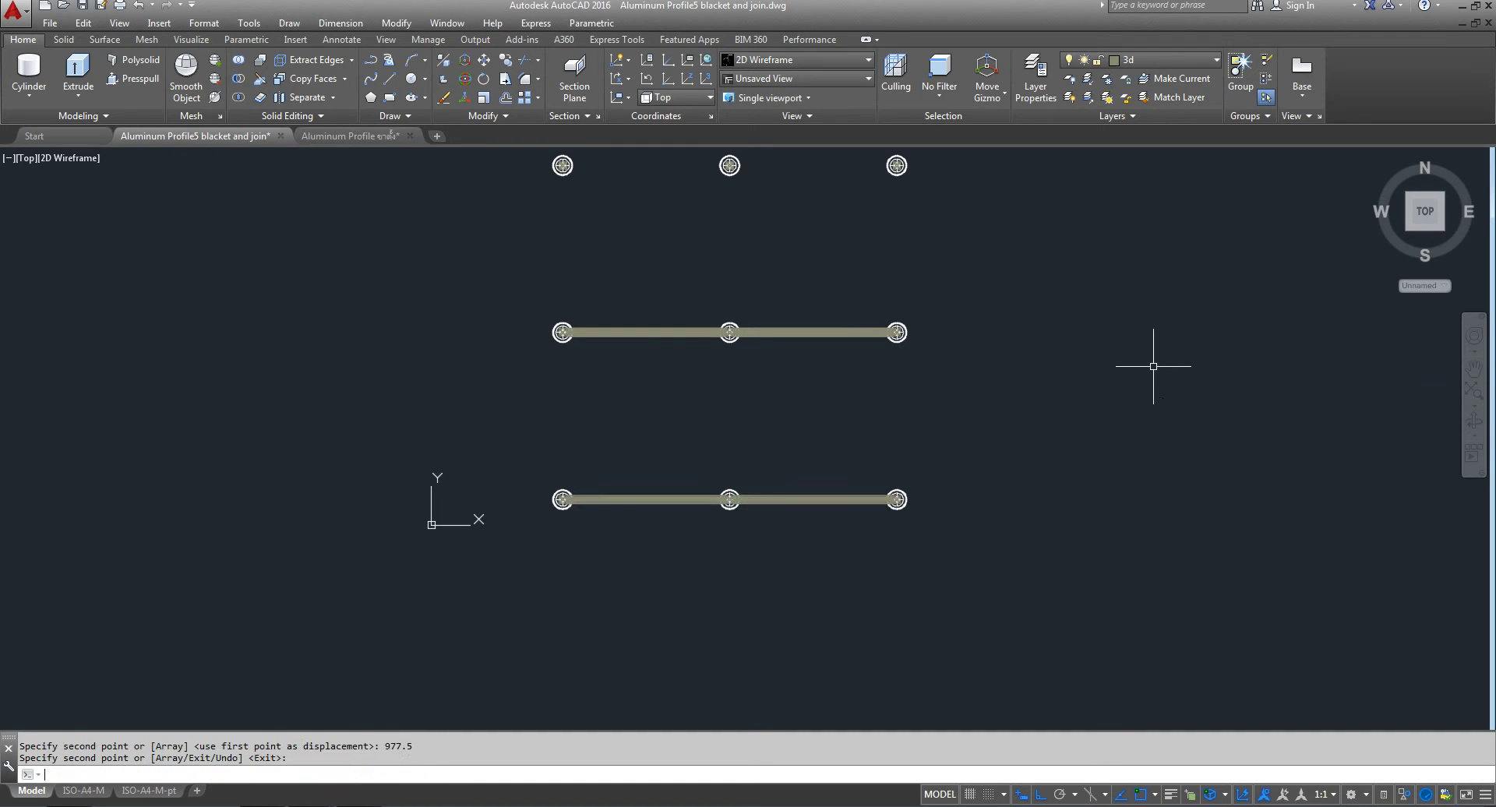
pyautogui.scroll(6, 695, 490)
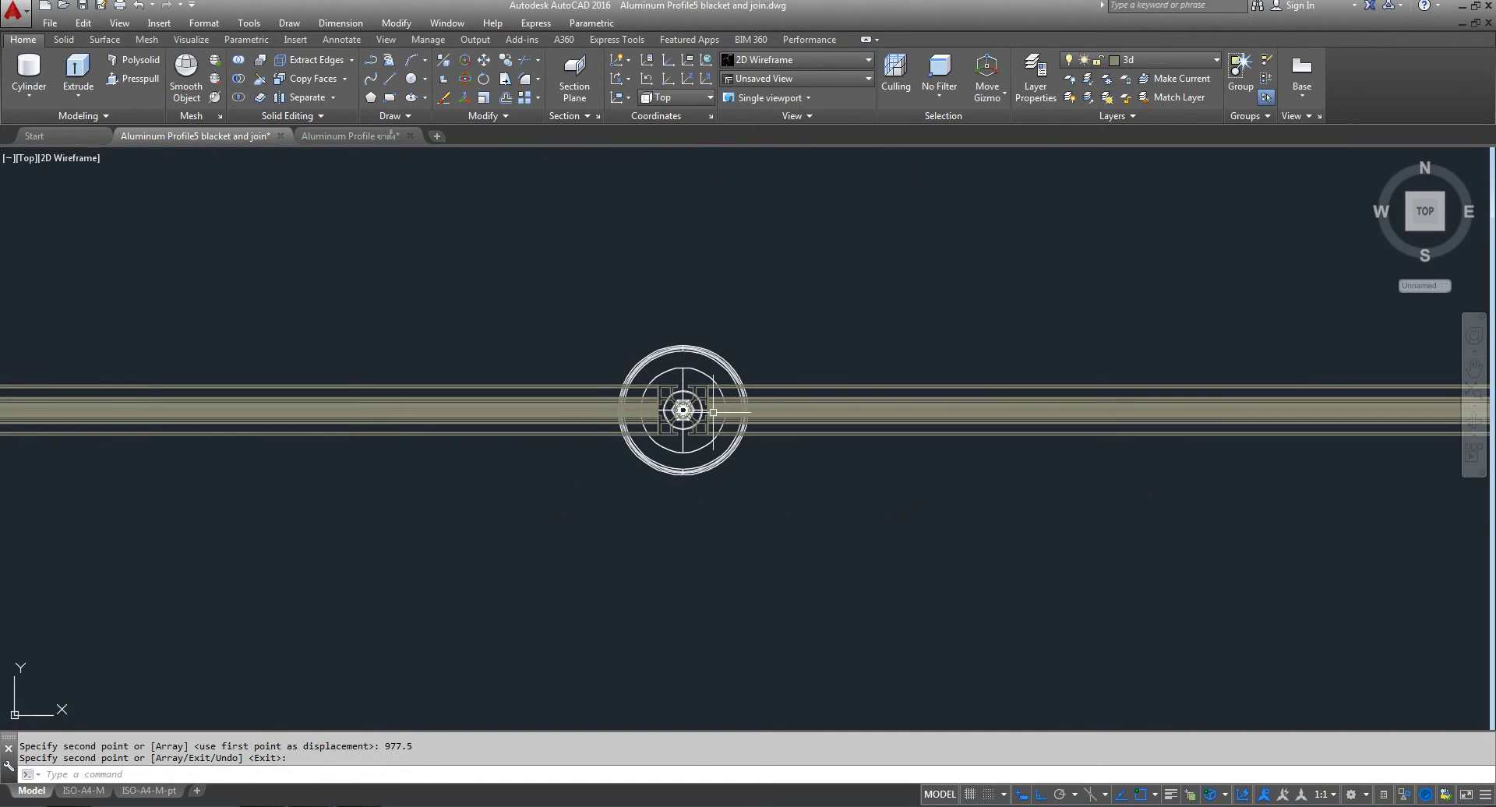
pyautogui.scroll(6, 713, 413)
pyautogui.scroll(2, 685, 468)
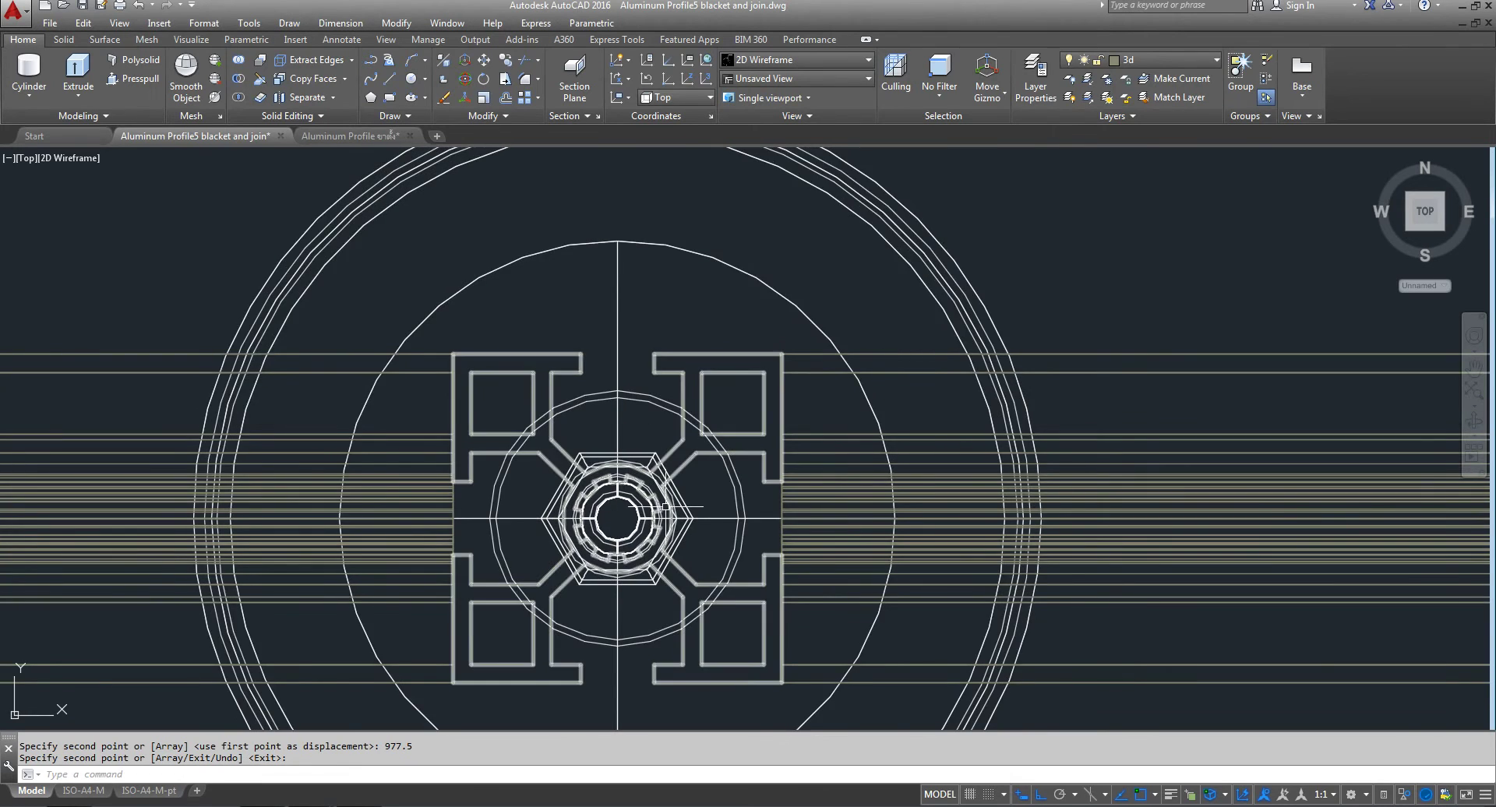
pyautogui.scroll(-6, 664, 507)
pyautogui.scroll(-4, 588, 523)
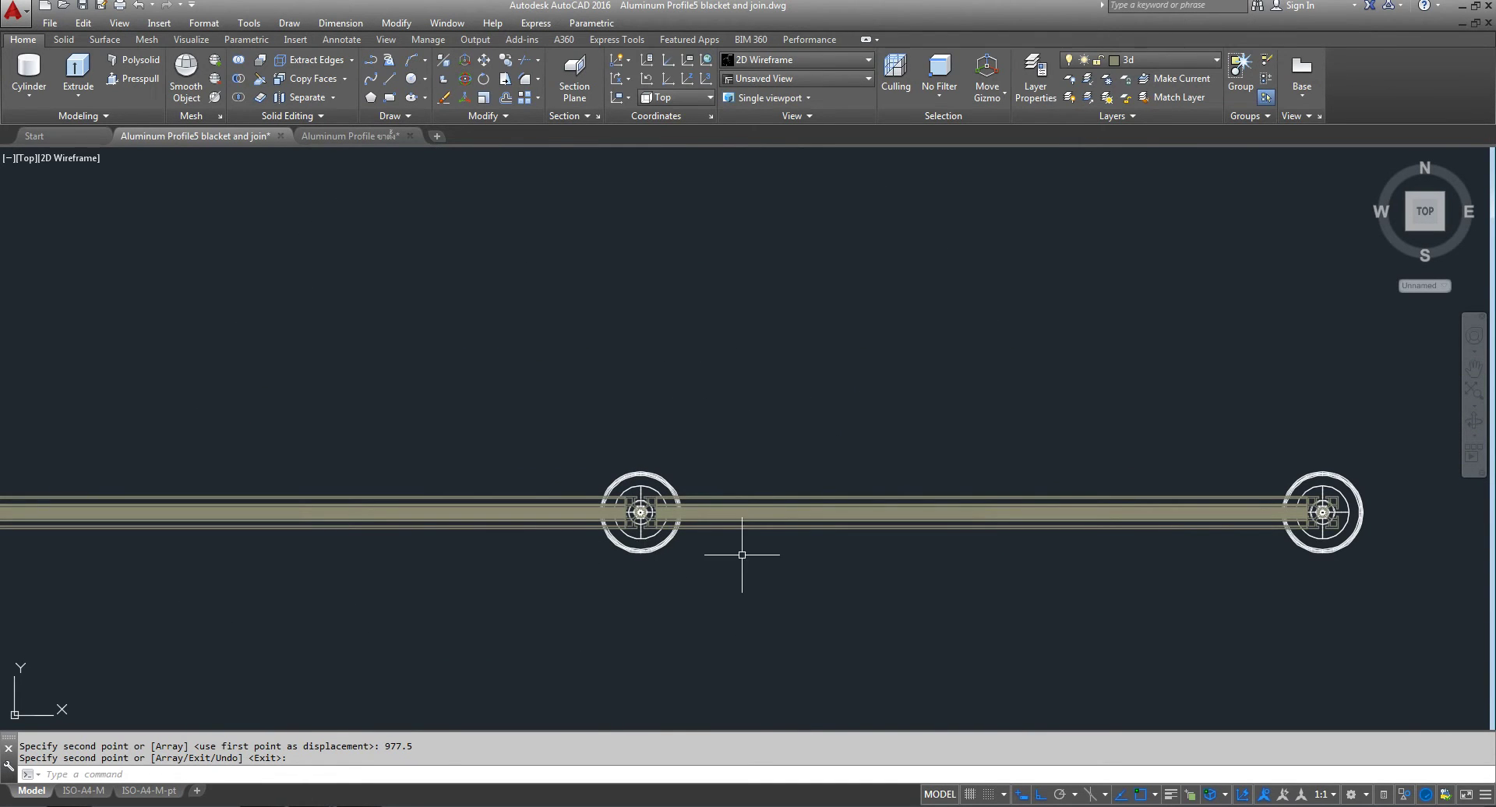
pyautogui.scroll(-2, 750, 554)
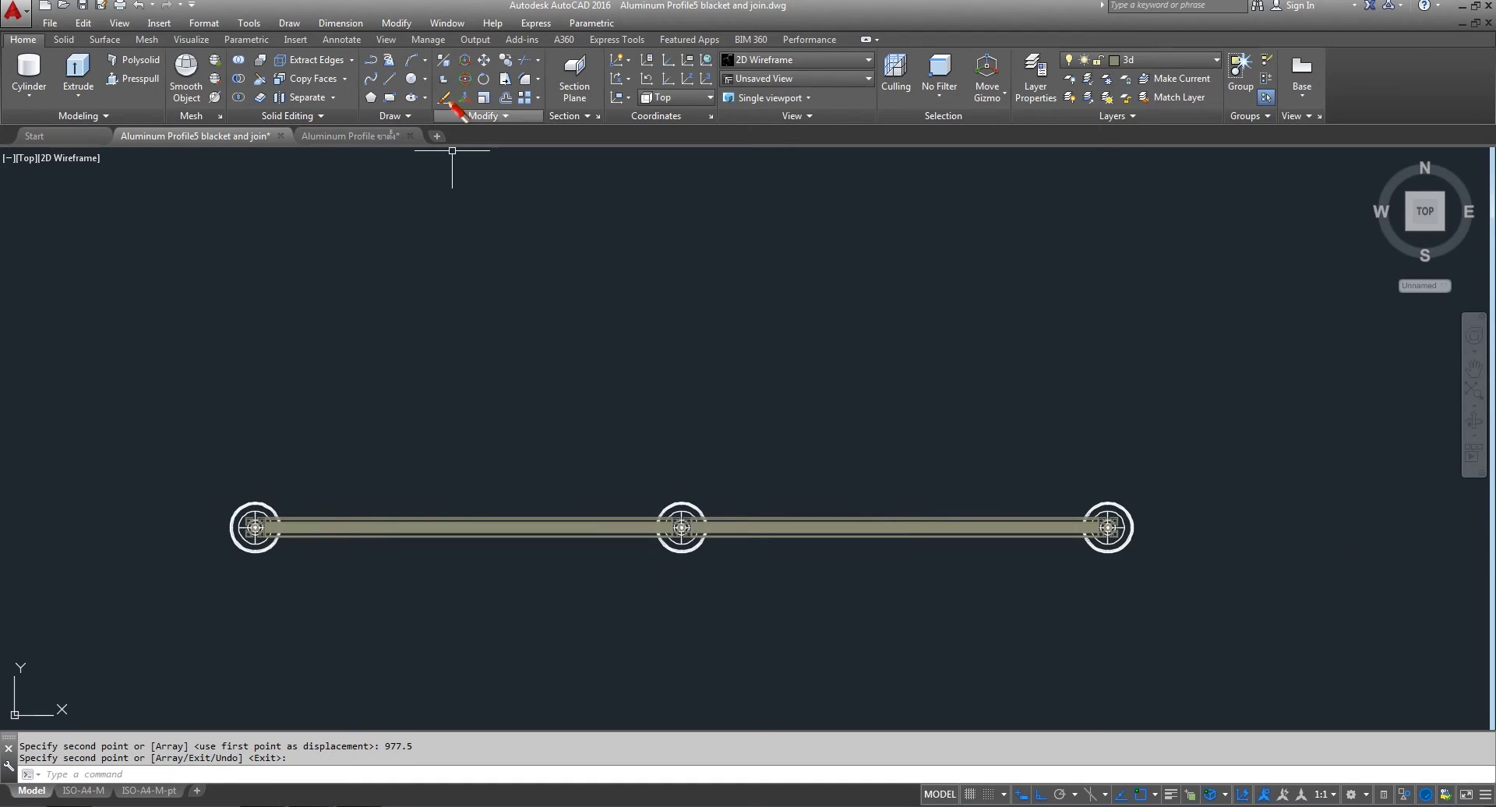
# - Copy the bars another 977.5 up so the third row of posts carries bars
pyautogui.click(503, 69)
pyautogui.click(504, 354)
pyautogui.click(358, 590)
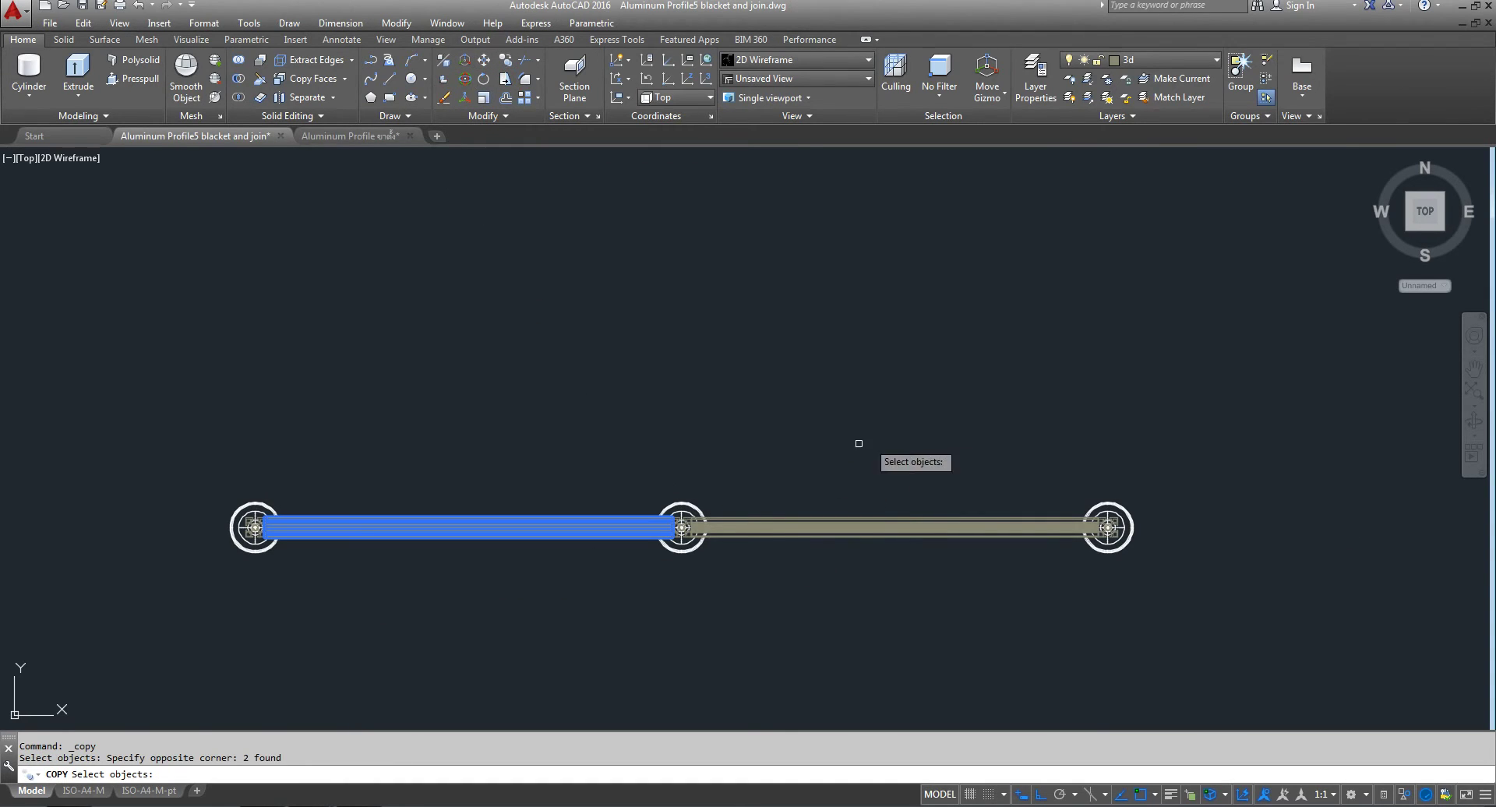
pyautogui.click(911, 456)
pyautogui.click(813, 621)
pyautogui.press('Return')
pyautogui.click(818, 409)
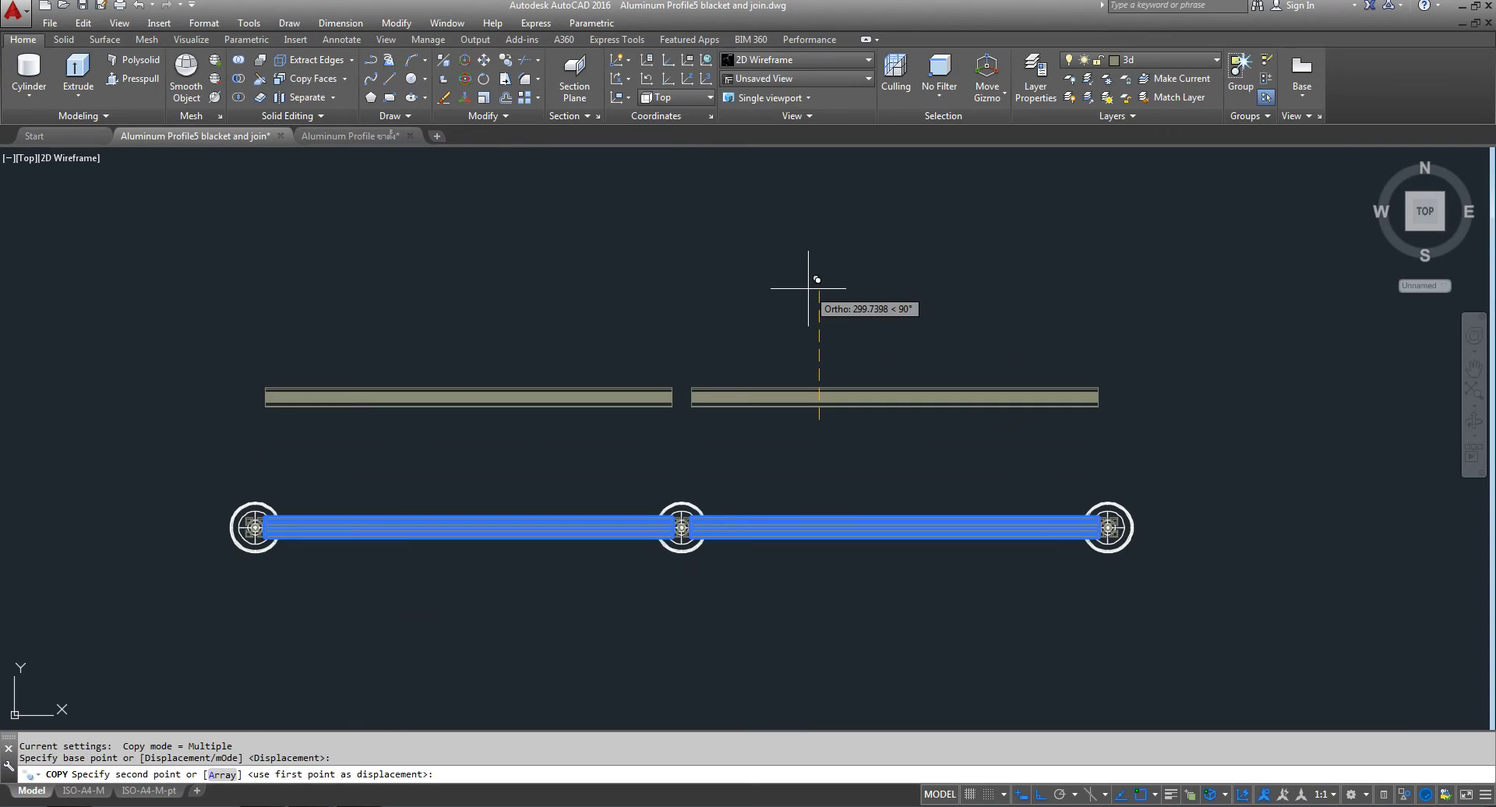
pyautogui.write('977.5')
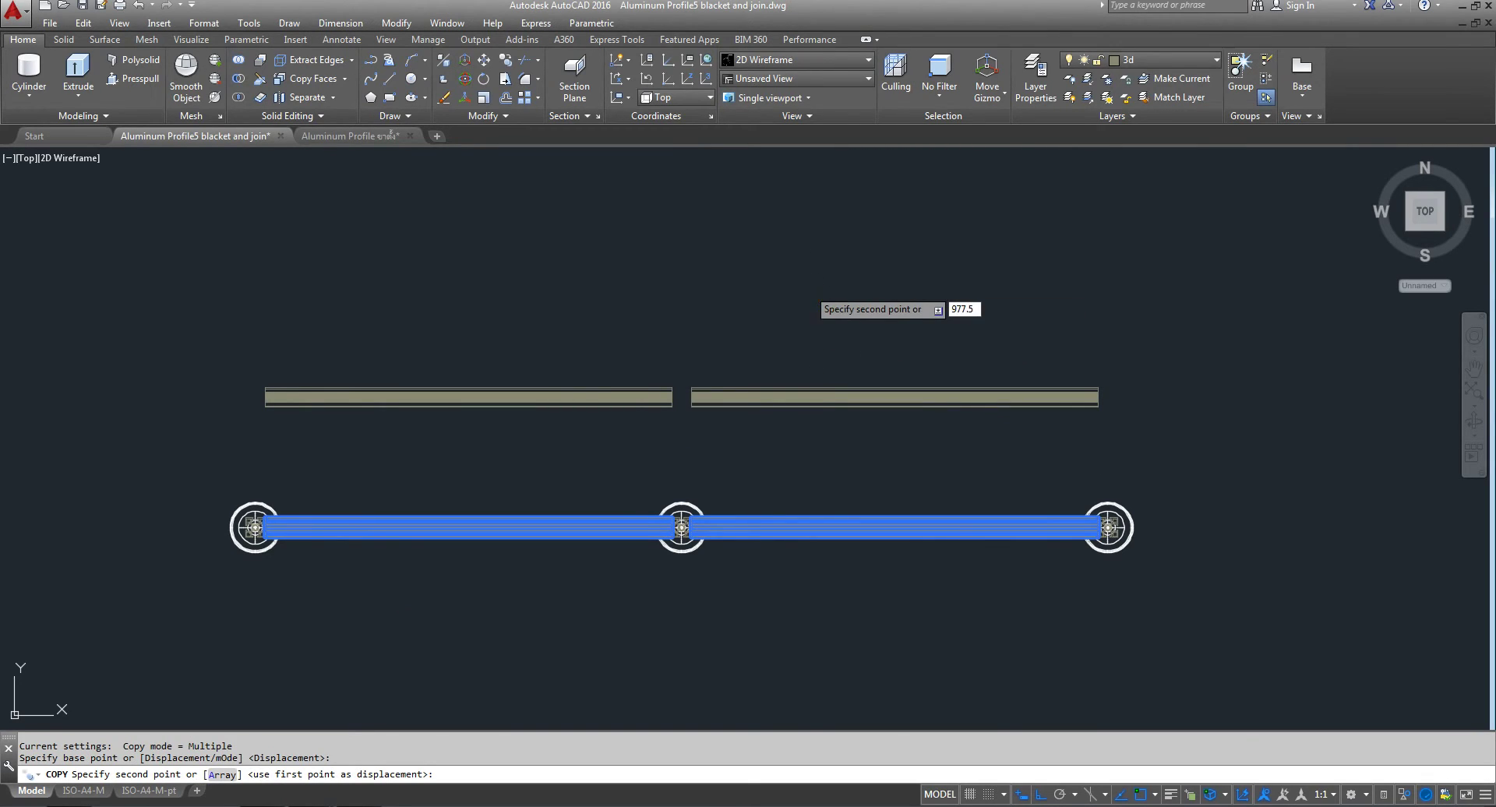
pyautogui.press('Return')
pyautogui.scroll(-8, 732, 301)
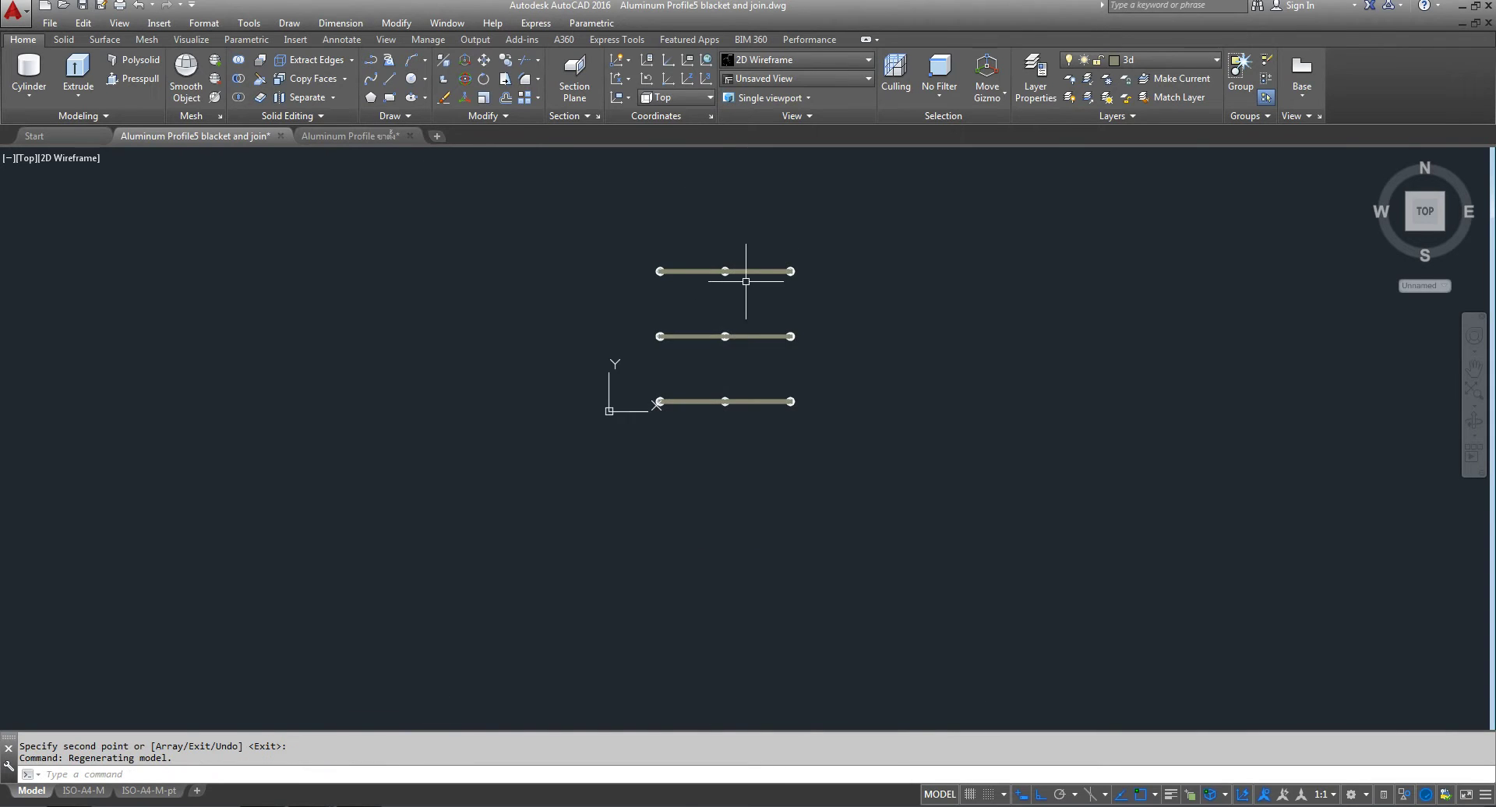
pyautogui.scroll(4, 746, 281)
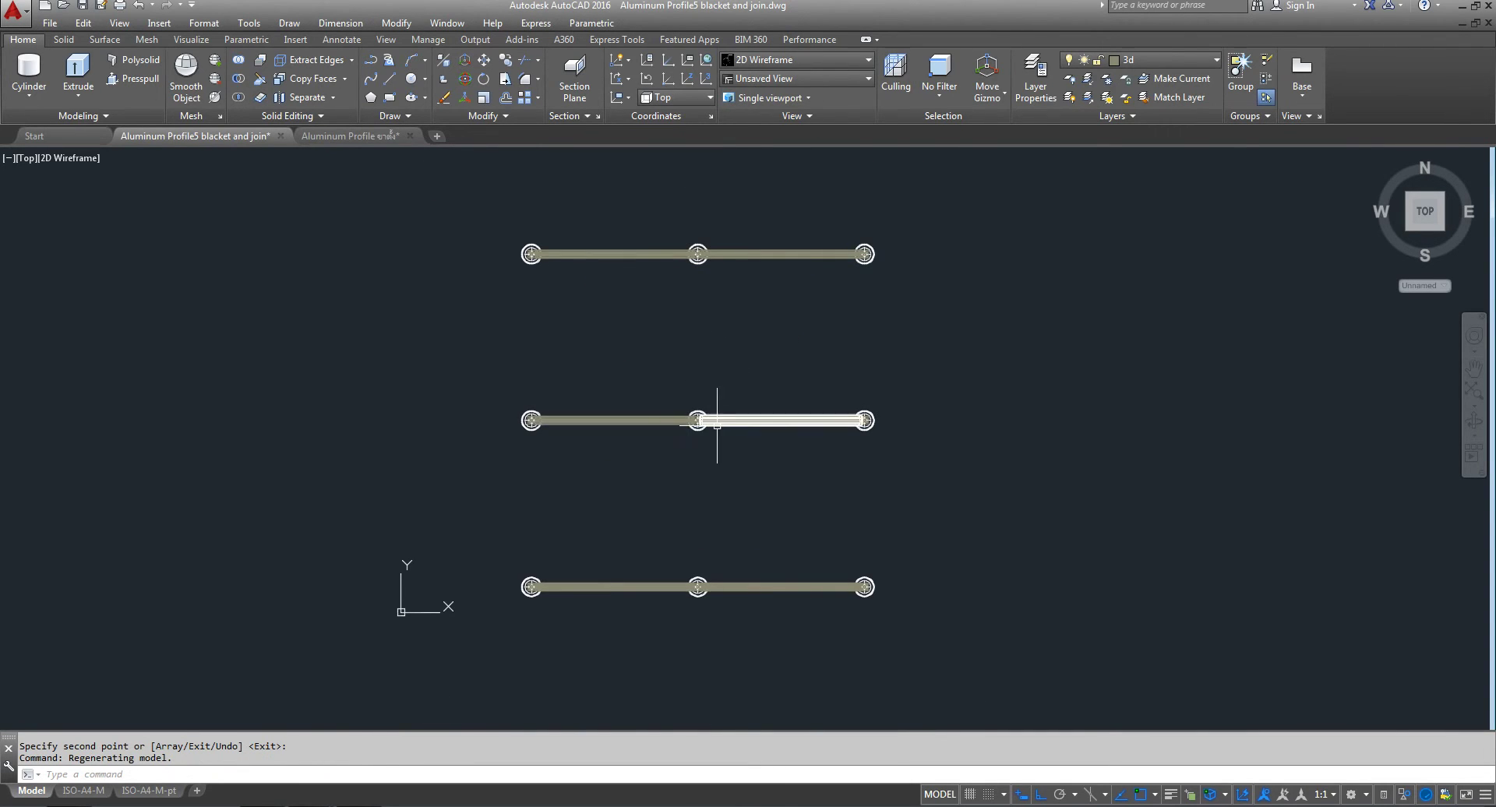
pyautogui.scroll(5, 701, 419)
pyautogui.scroll(3, 657, 381)
pyautogui.scroll(-4, 655, 382)
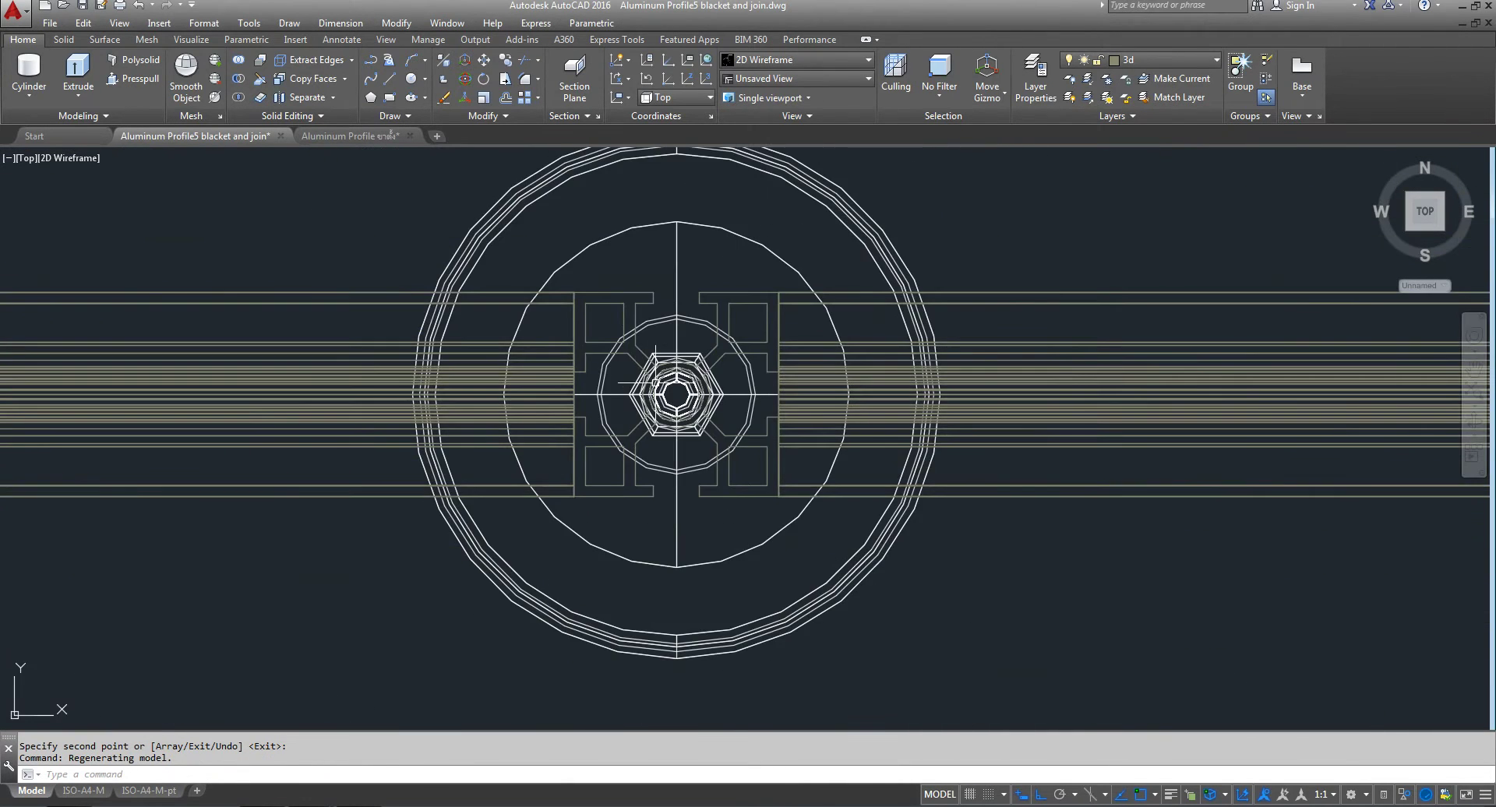
pyautogui.scroll(-4, 650, 373)
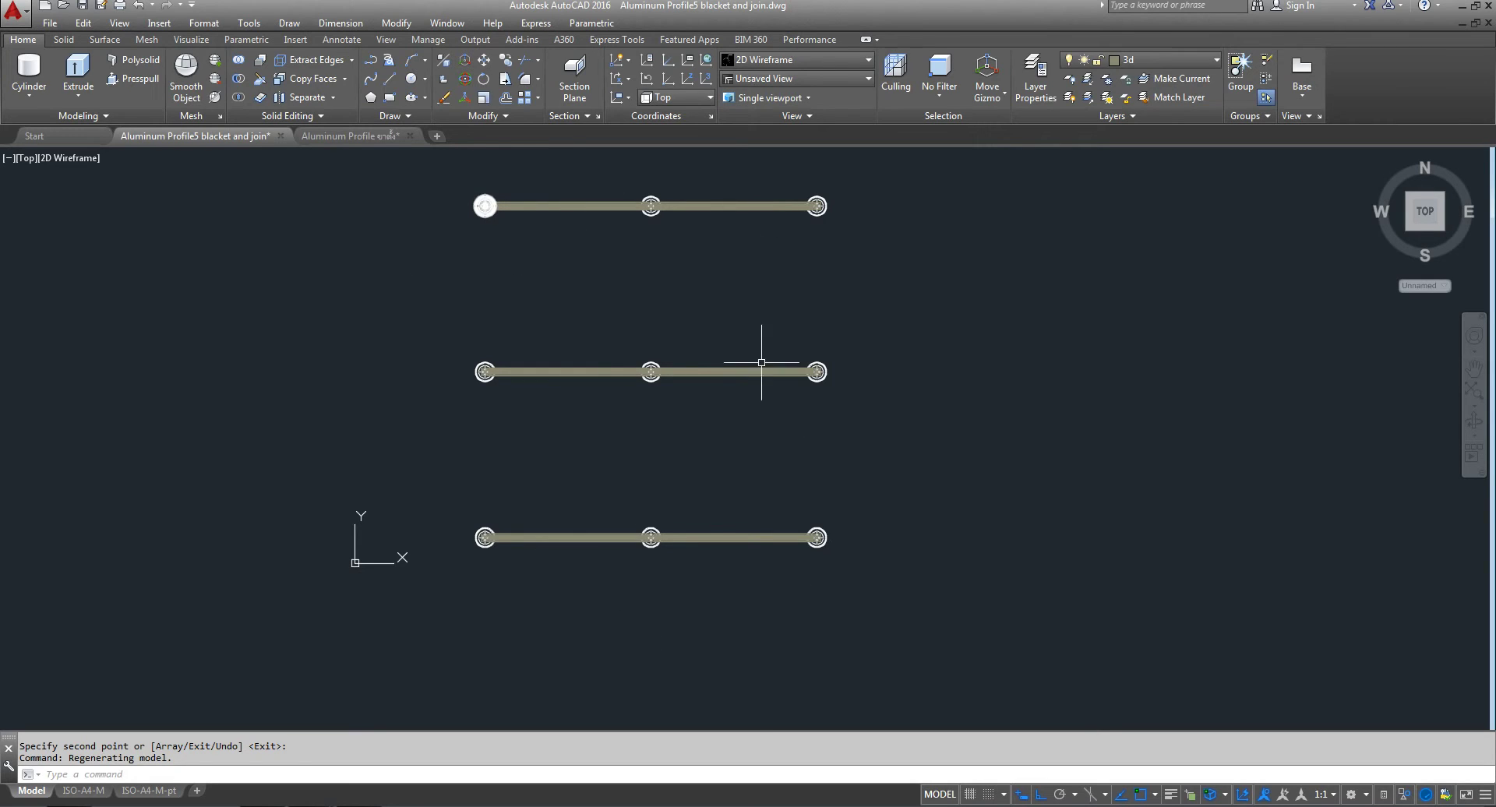
# - Start ROTATE and crossing-select the left and right halves of all three bars
pyautogui.click(484, 78)
pyautogui.click(787, 171)
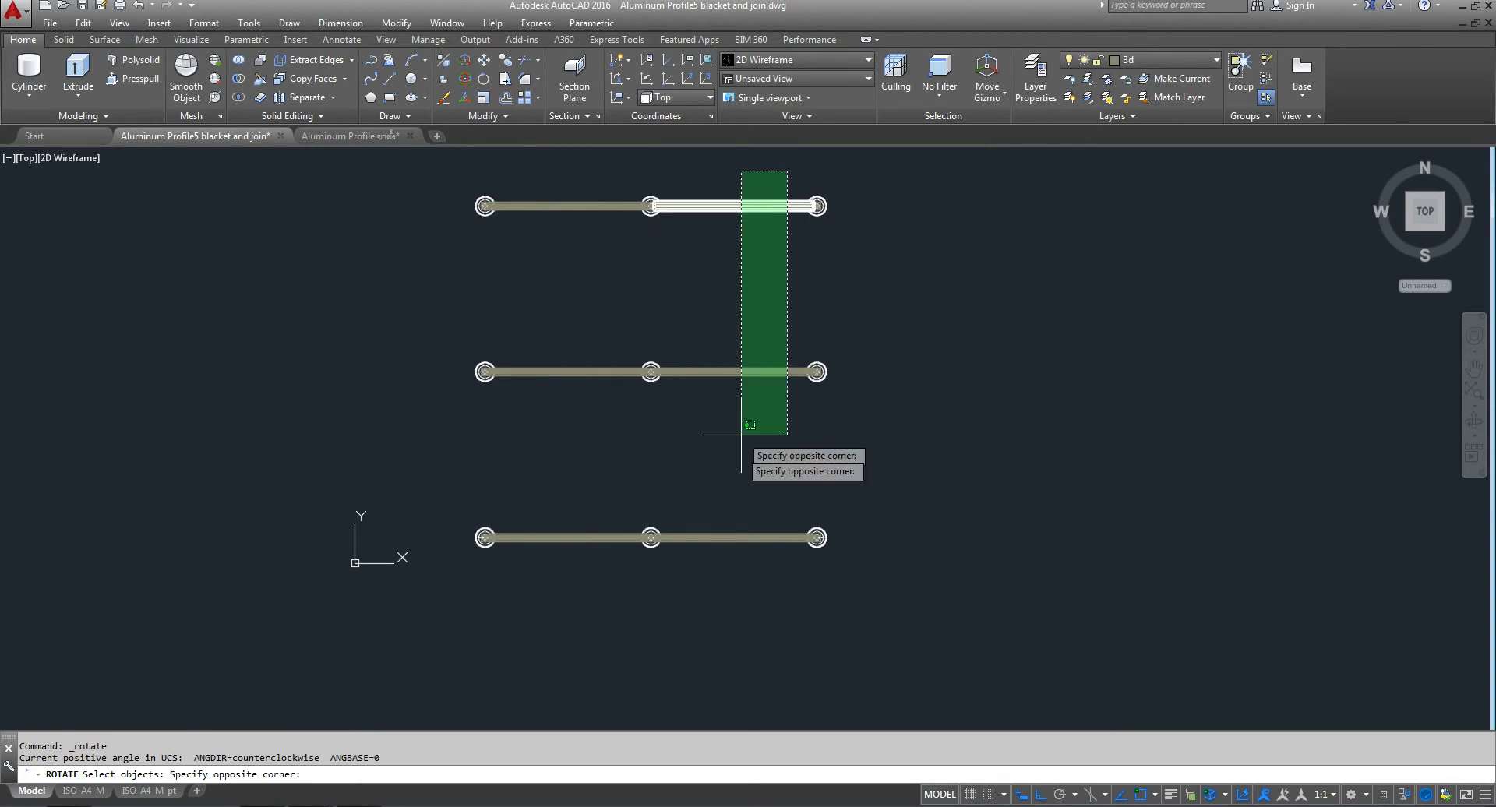
pyautogui.click(728, 625)
pyautogui.click(594, 160)
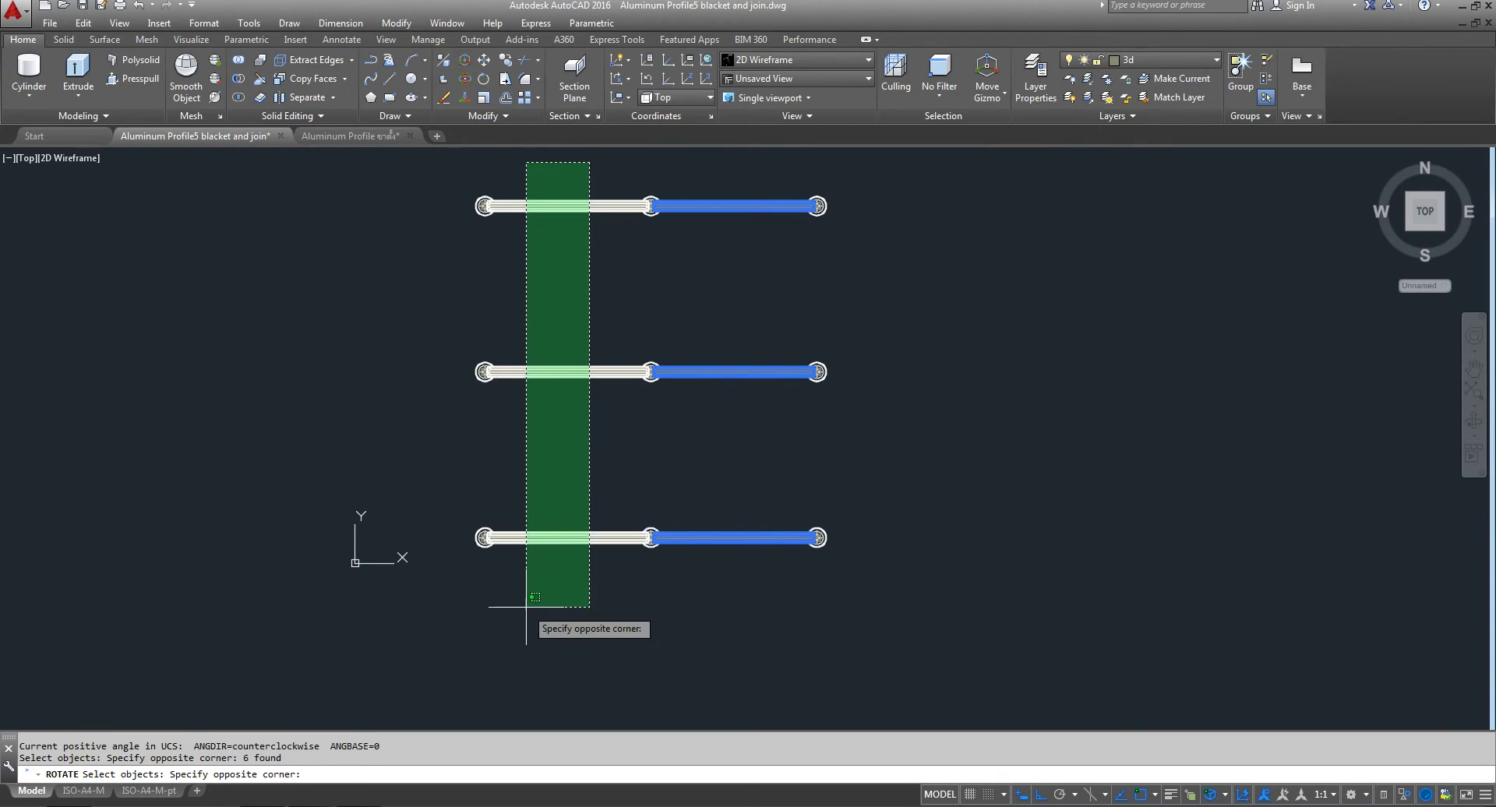
pyautogui.click(531, 620)
pyautogui.press('Return')
# - Rotate a copy of the bars 90° about the centre joint
pyautogui.scroll(2, 652, 348)
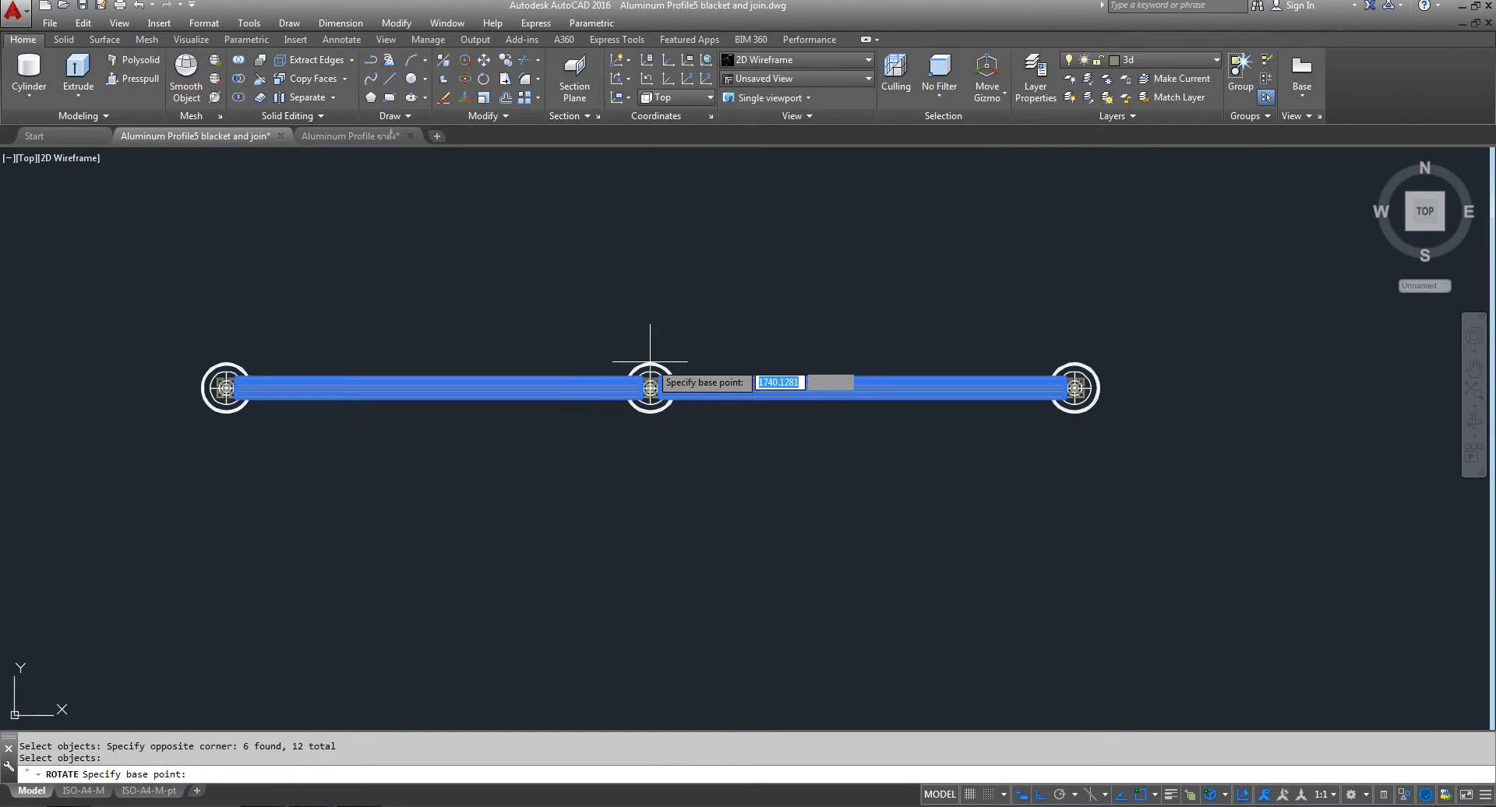
pyautogui.scroll(4, 636, 399)
pyautogui.scroll(2, 642, 537)
pyautogui.scroll(4, 670, 499)
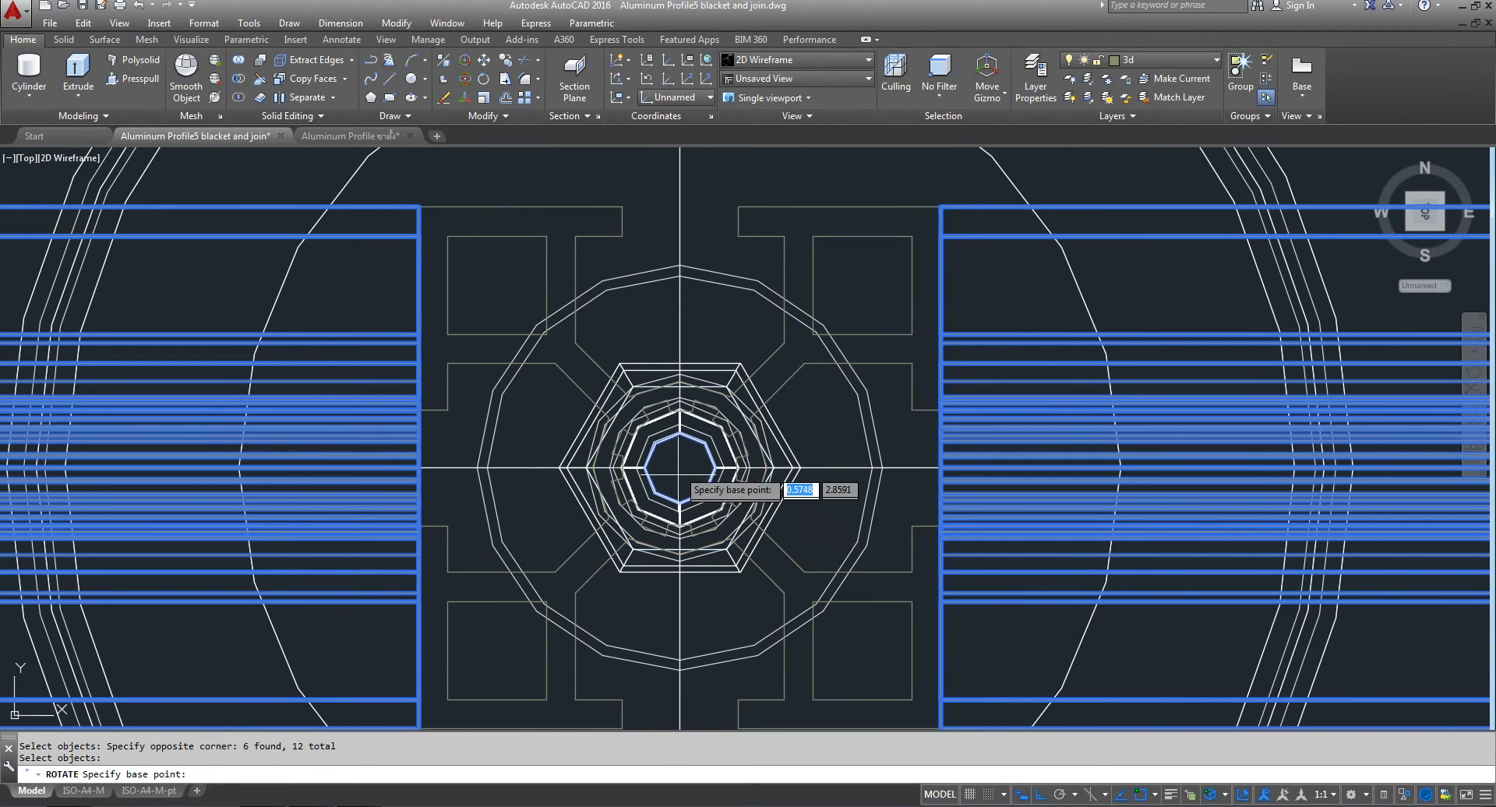
pyautogui.scroll(2, 680, 450)
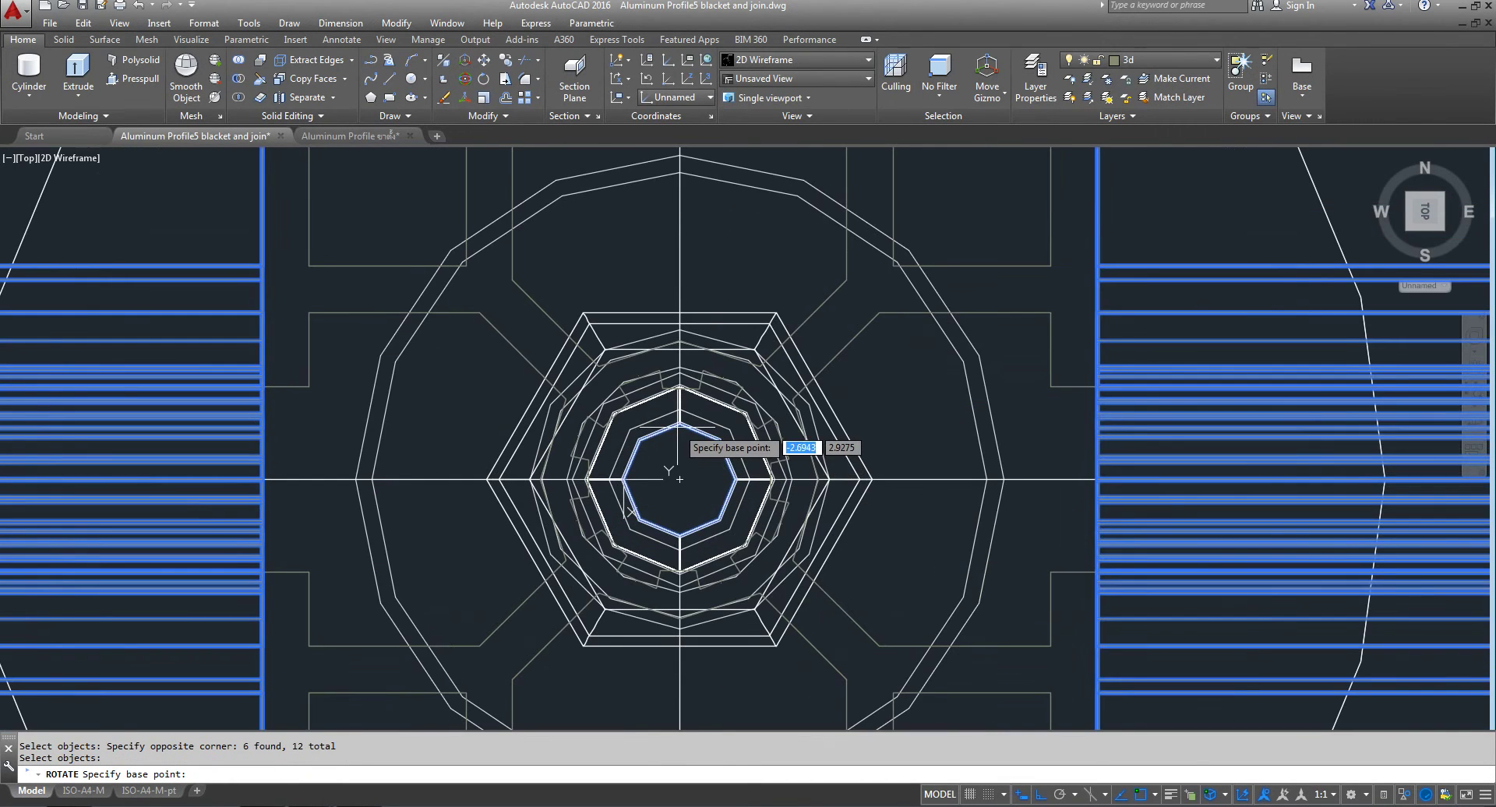
pyautogui.click(680, 478)
pyautogui.scroll(-2, 678, 479)
pyautogui.scroll(-3, 677, 480)
pyautogui.scroll(-4, 675, 480)
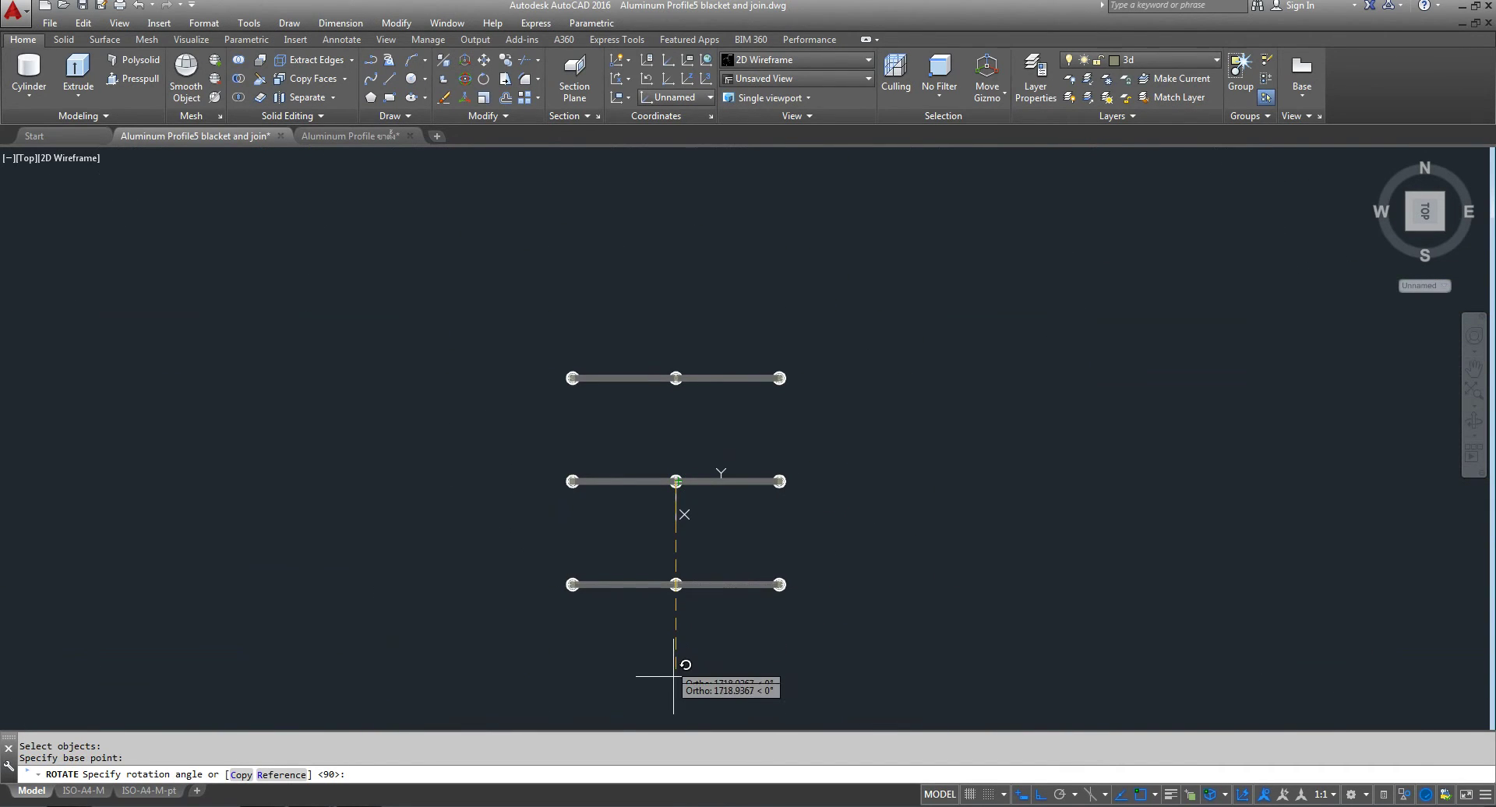
pyautogui.moveTo(673, 676); pyautogui.dragTo(686, 545, button='middle')
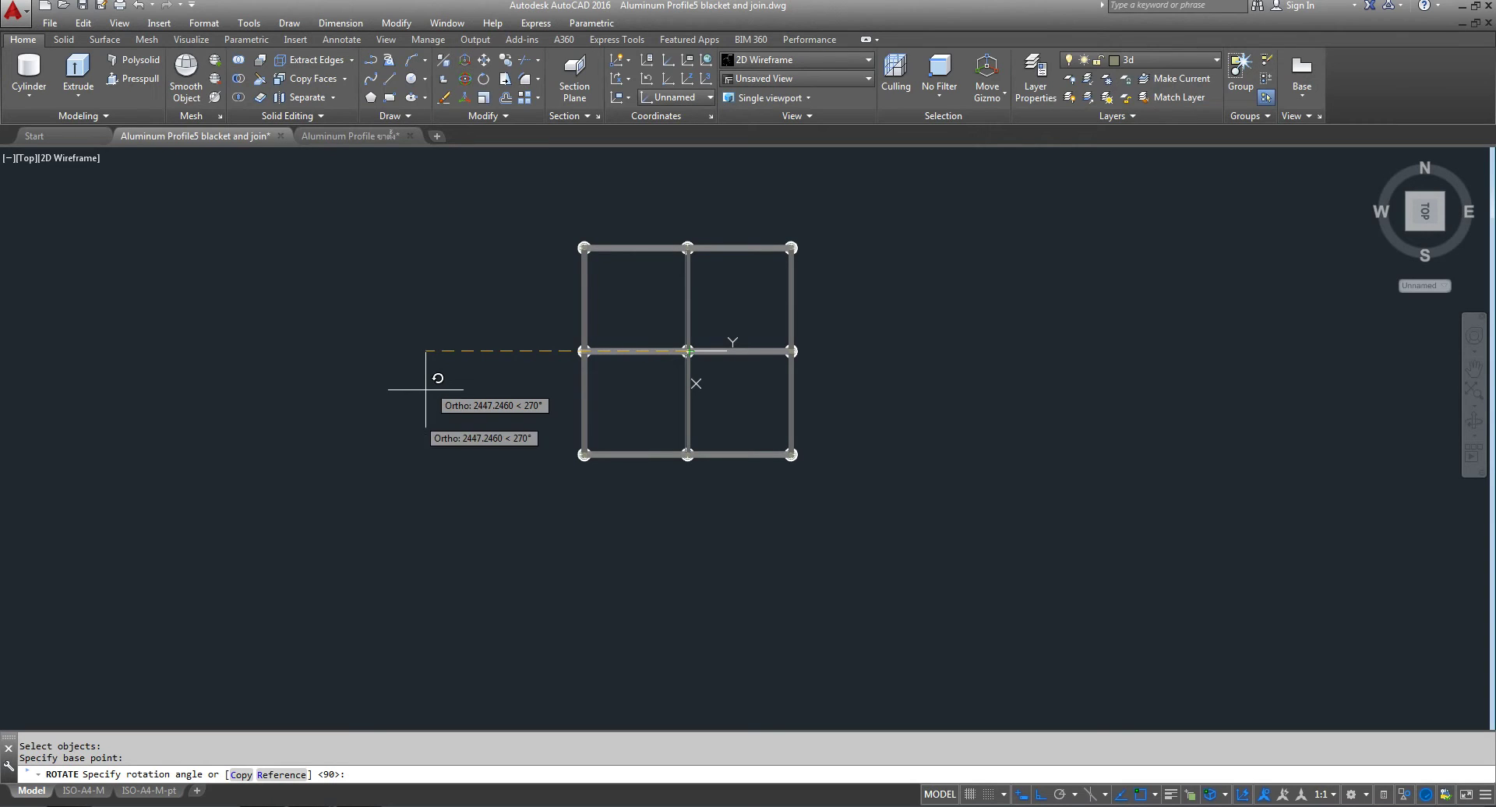
pyautogui.click(242, 776)
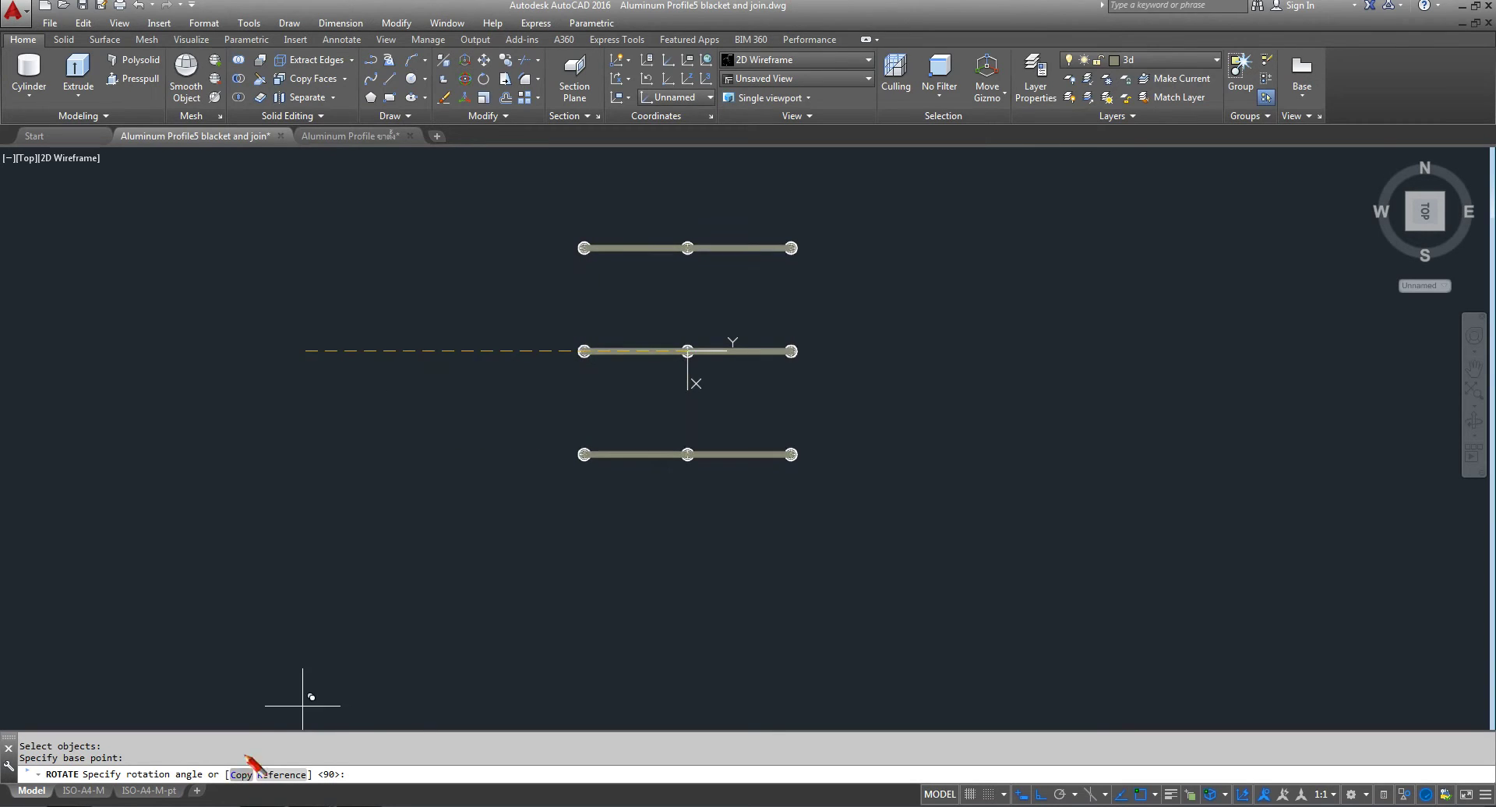
pyautogui.click(374, 354)
pyautogui.scroll(8, 686, 351)
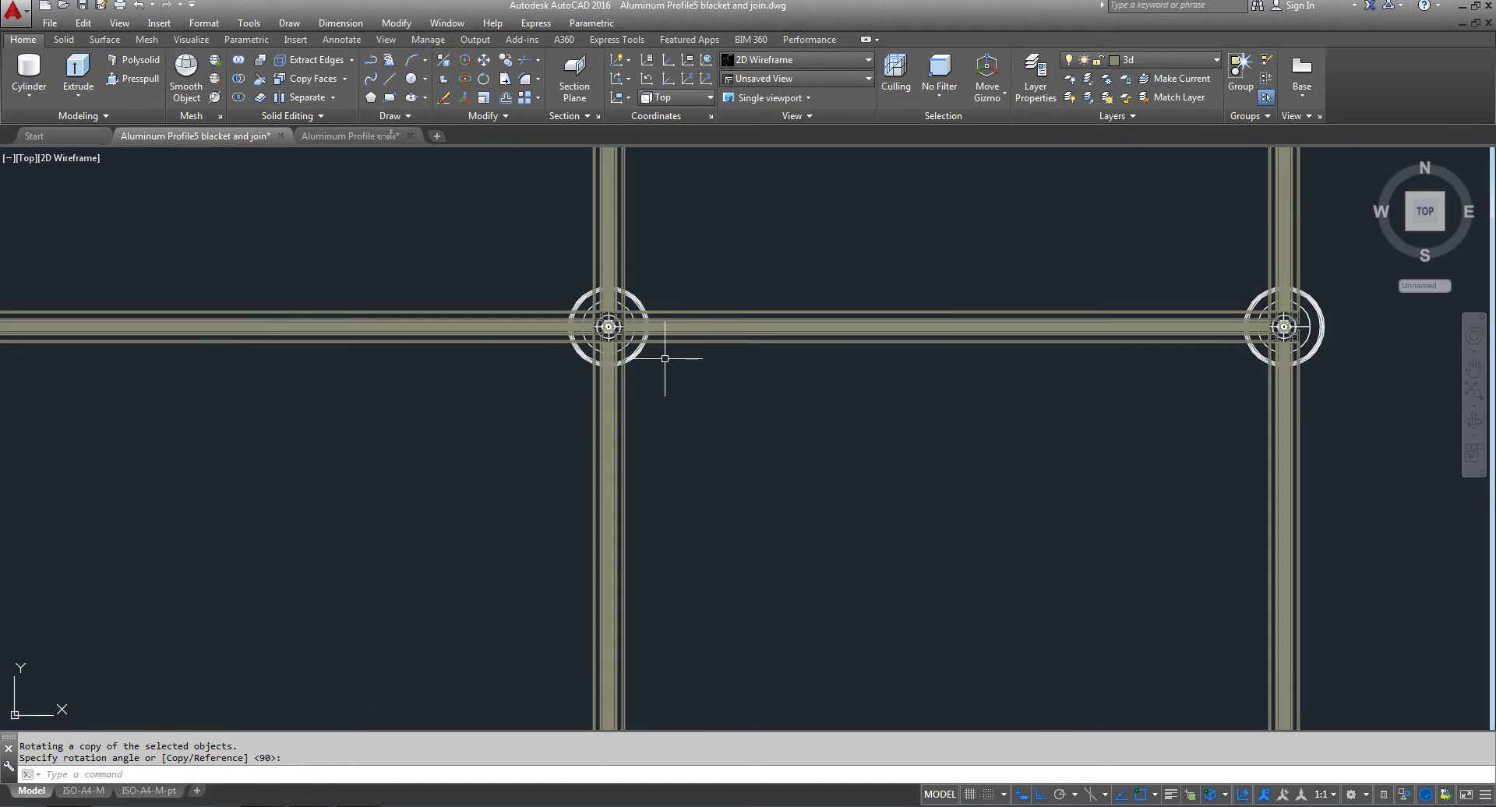
pyautogui.scroll(2, 628, 335)
pyautogui.scroll(3, 625, 328)
pyautogui.scroll(-2, 625, 325)
pyautogui.scroll(-7, 625, 326)
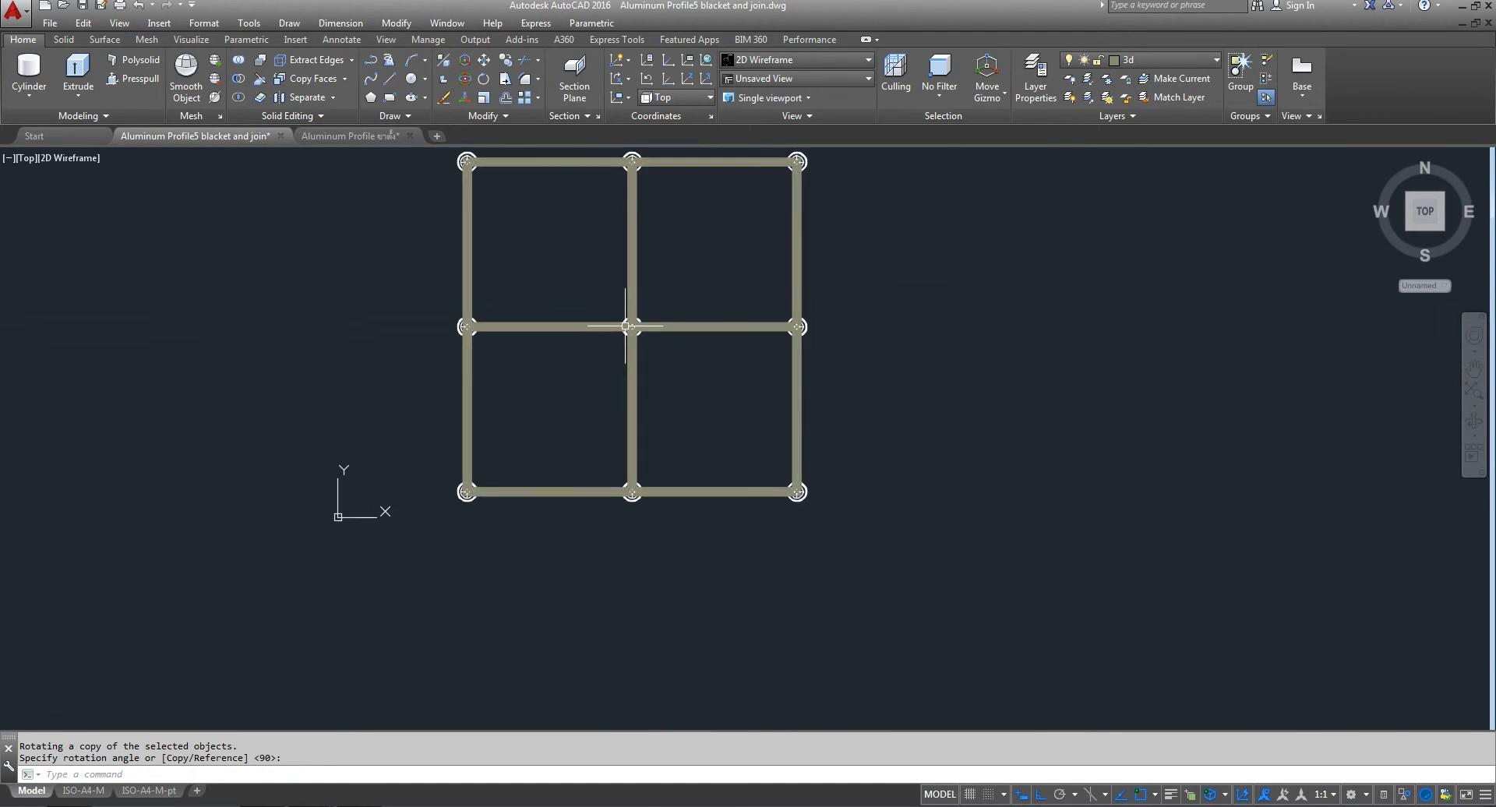
# - Show the frame in SE Isometric view with Conceptual shading and bring up the Visualize tab
pyautogui.click(27, 158)
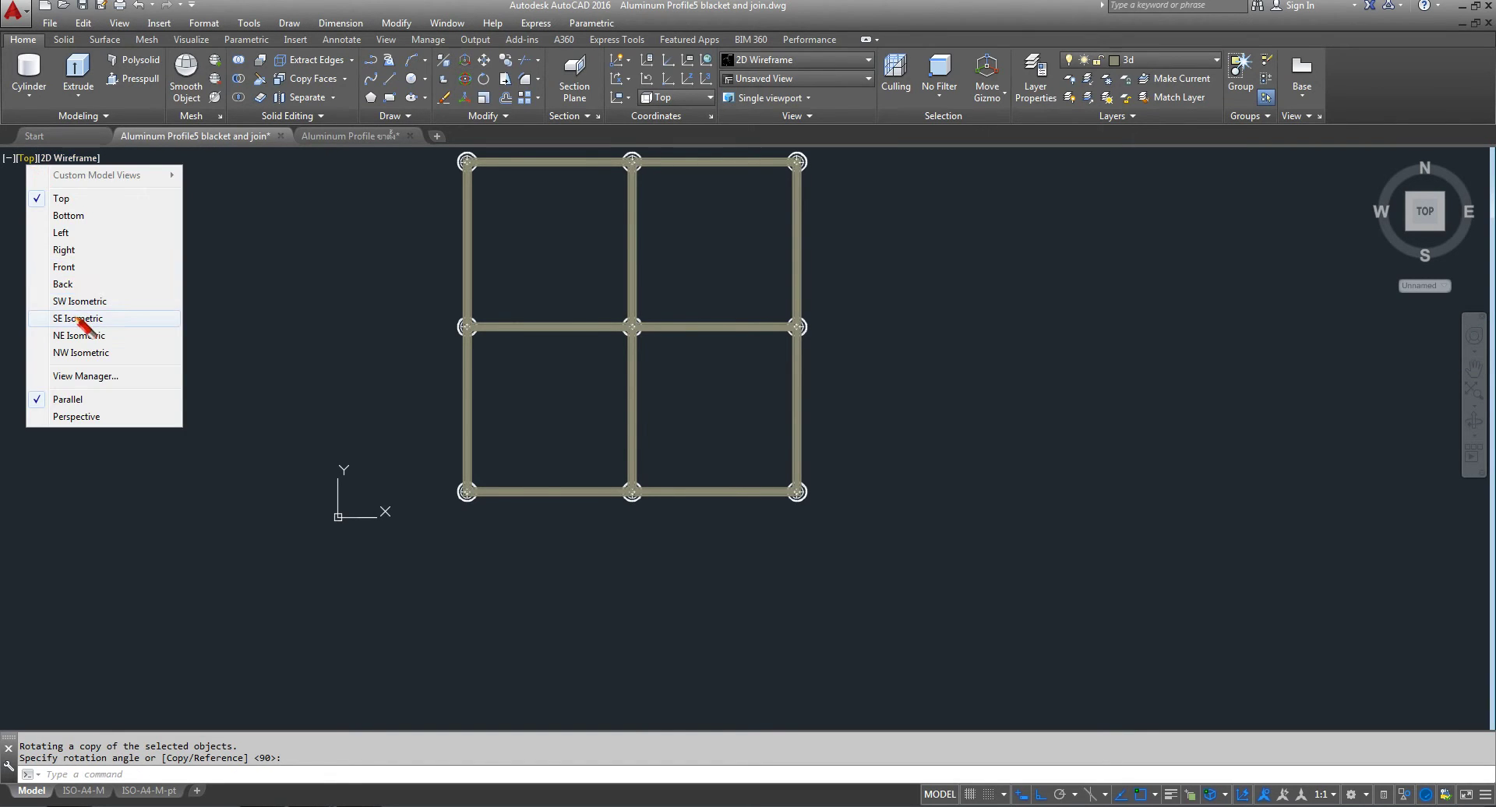
pyautogui.click(85, 320)
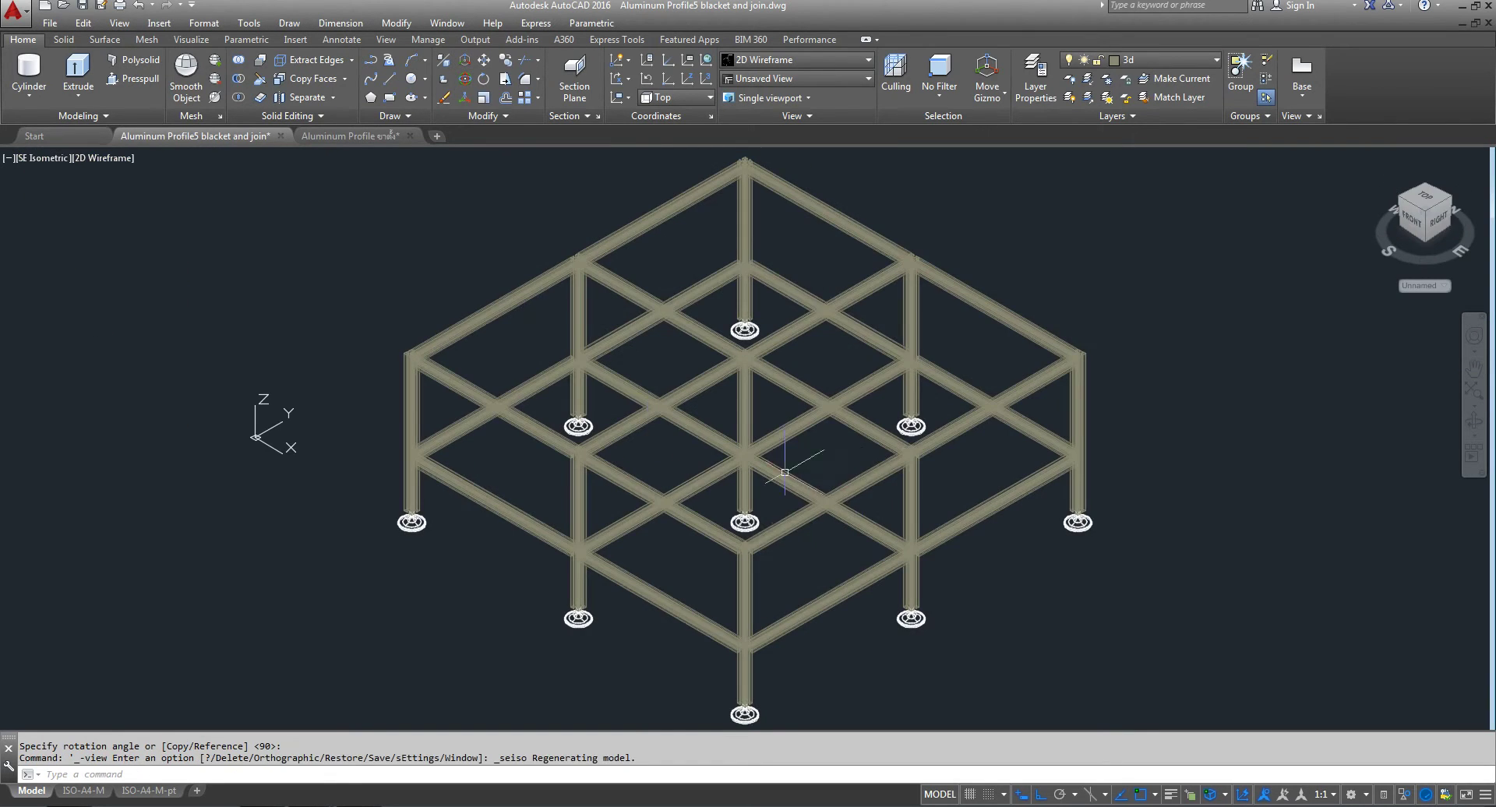
pyautogui.click(104, 160)
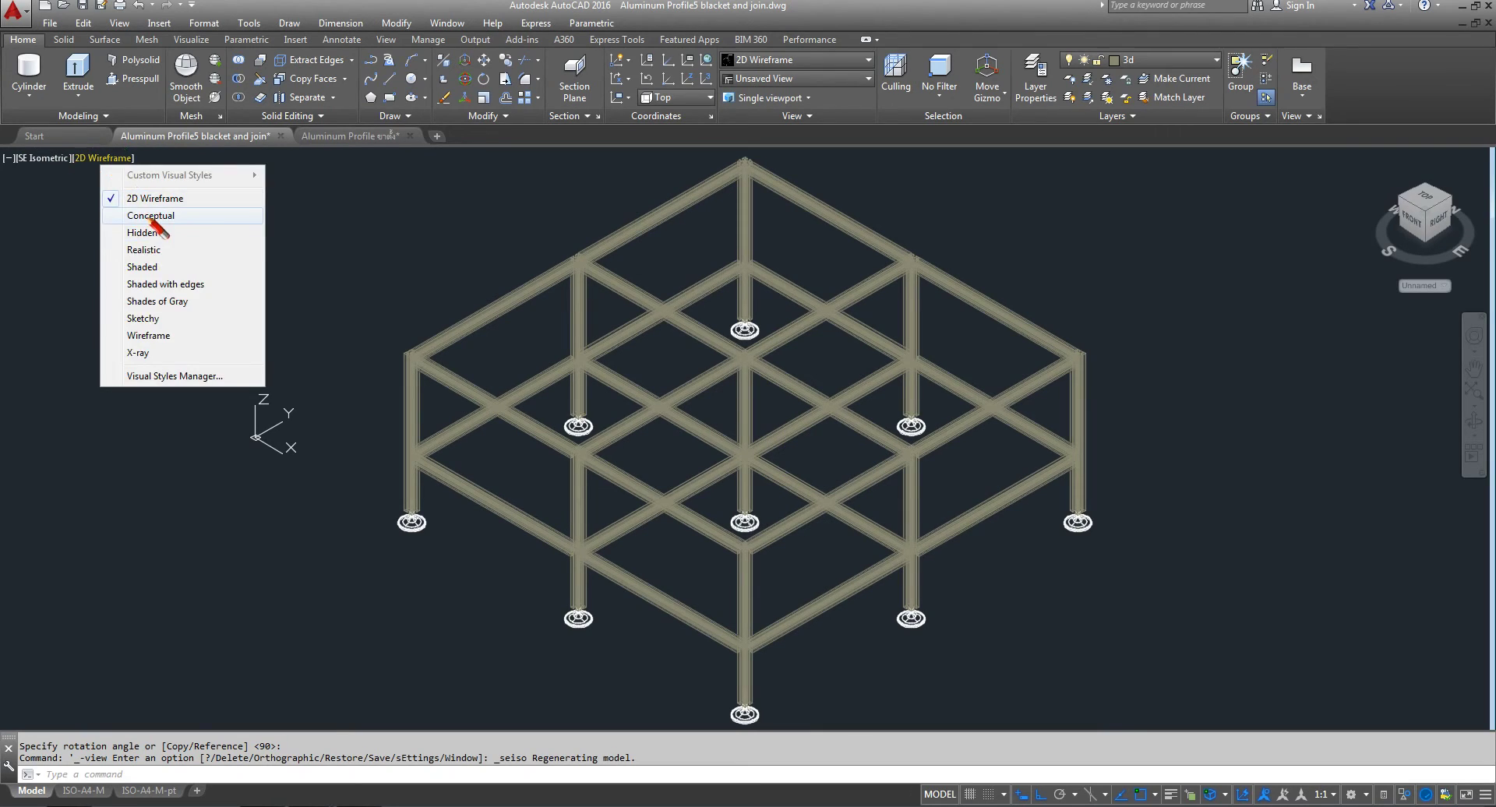
pyautogui.click(151, 217)
pyautogui.scroll(2, 784, 357)
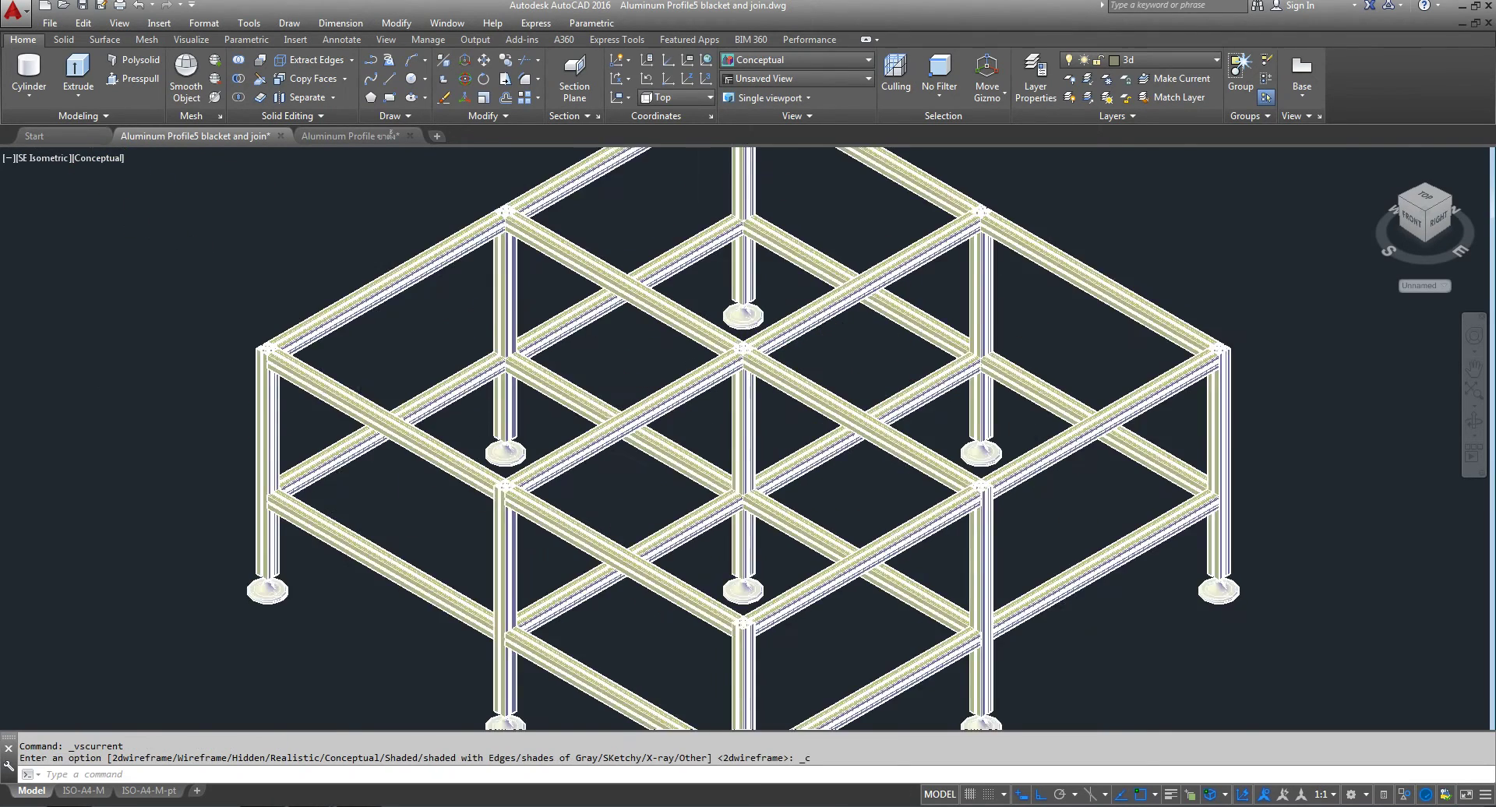
pyautogui.scroll(3, 784, 356)
pyautogui.scroll(-4, 784, 356)
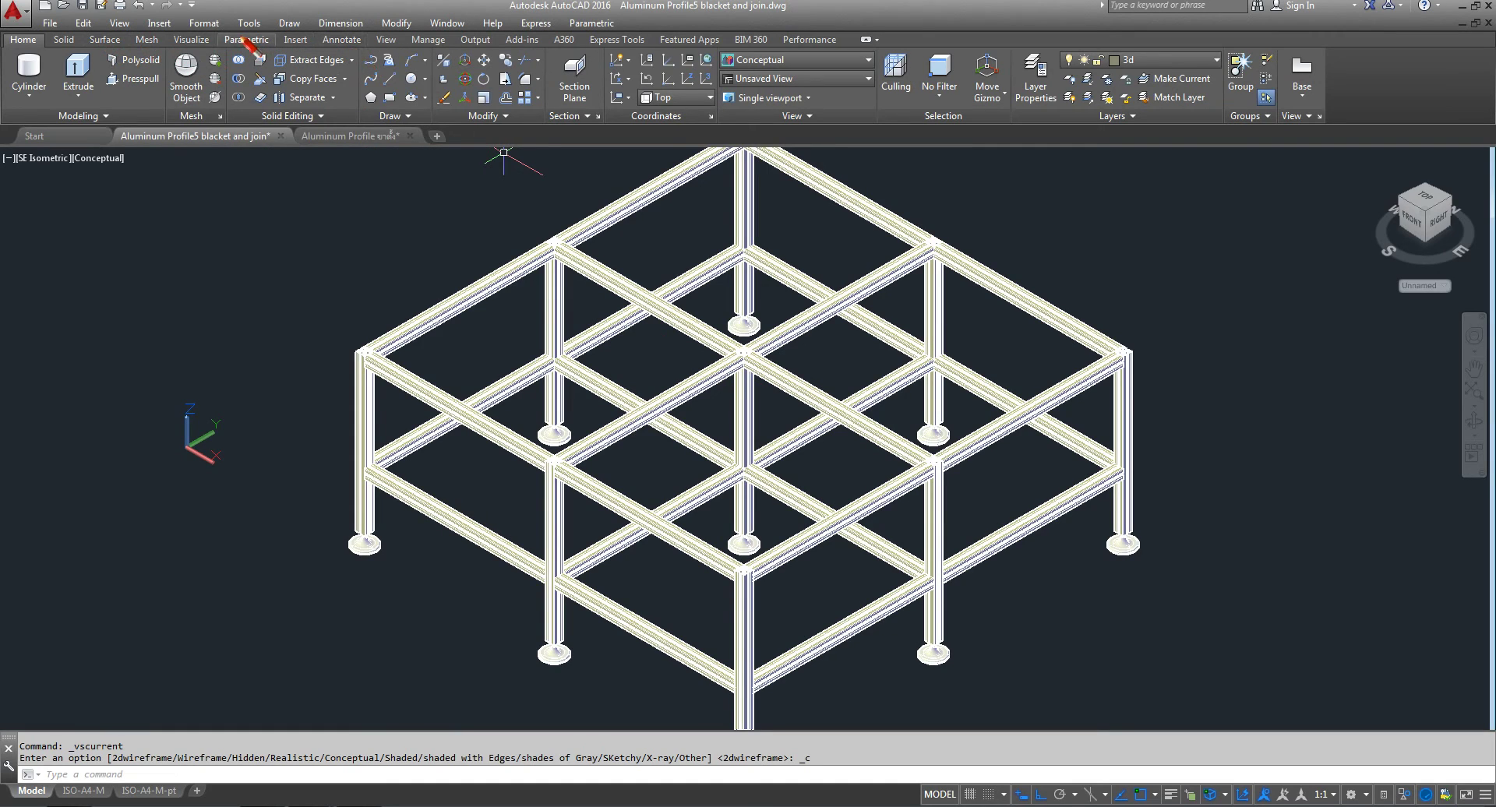
pyautogui.click(180, 41)
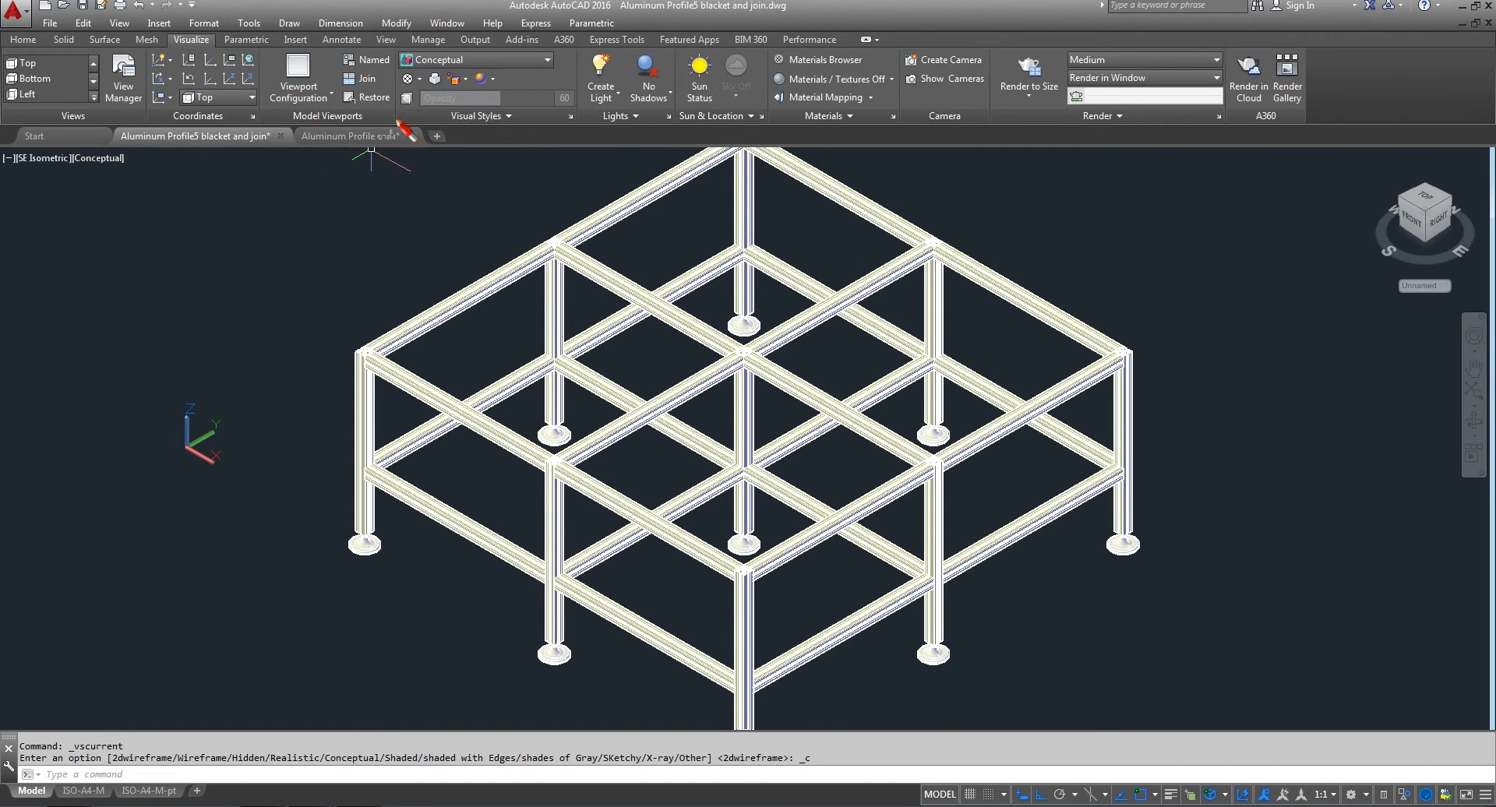
# - Set the Edge Effects display to Facet Edges
pyautogui.click(419, 79)
pyautogui.click(434, 110)
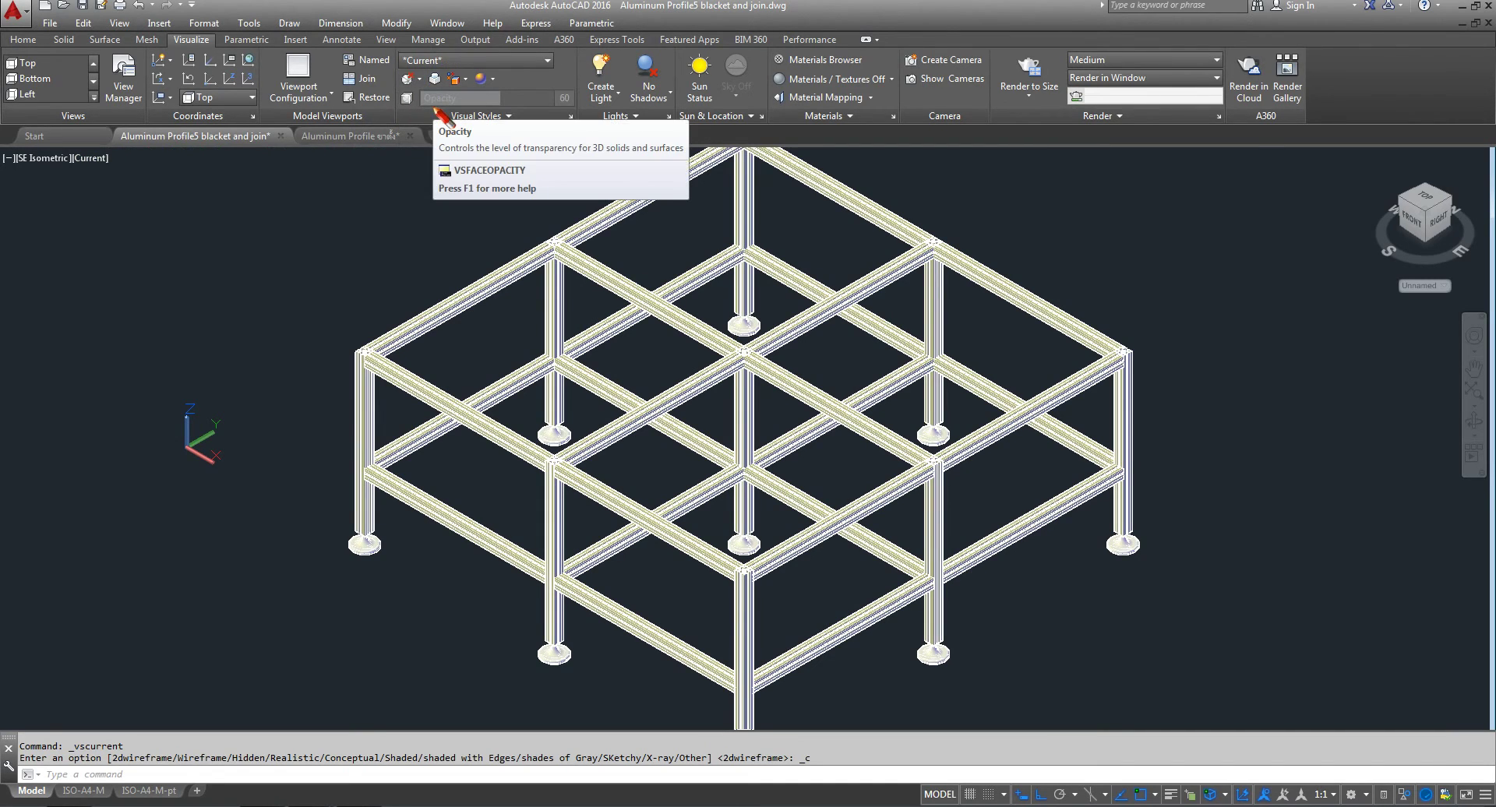
pyautogui.click(418, 79)
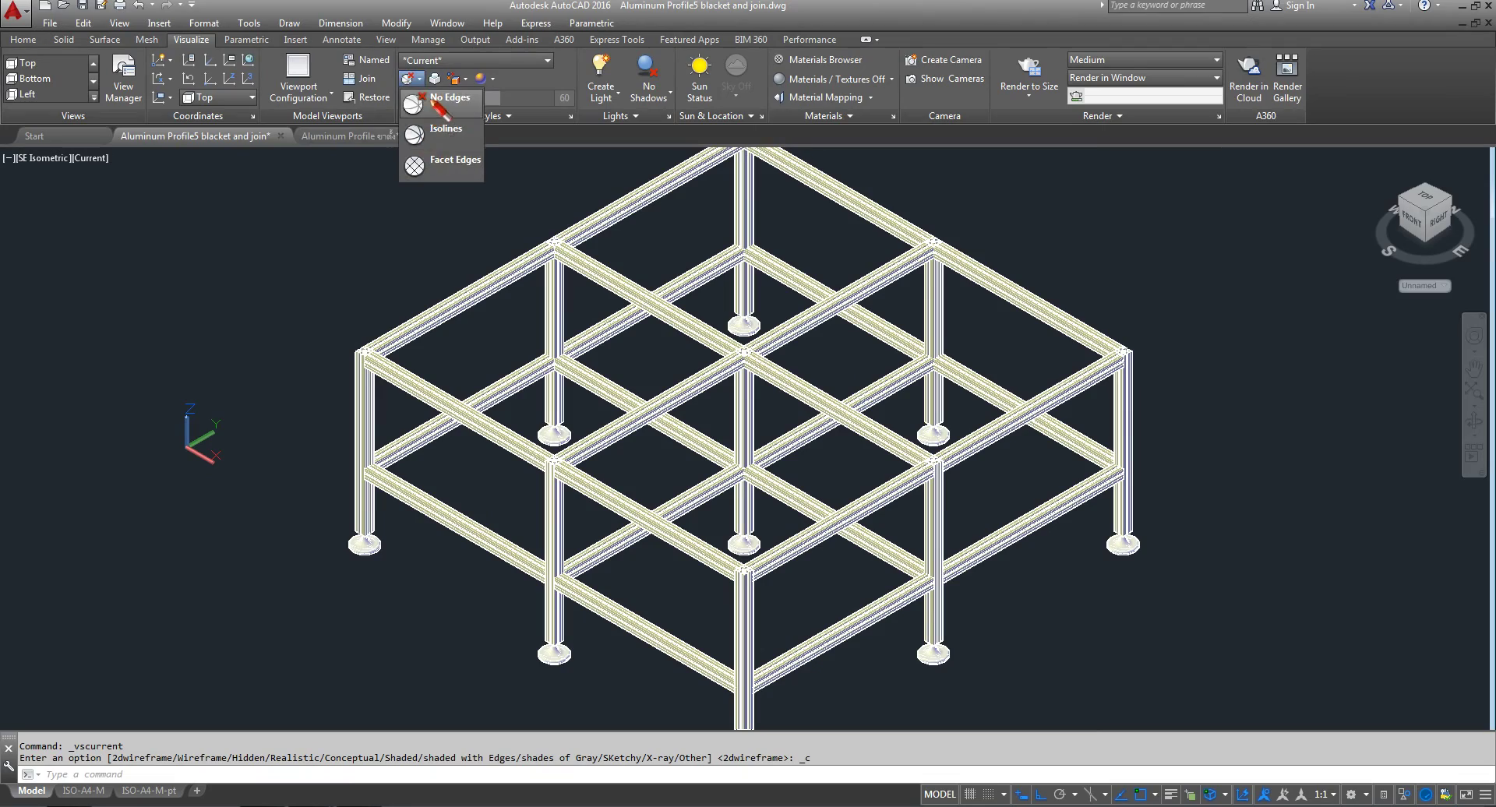
pyautogui.click(436, 160)
# - Zoom in on the shaded frame to inspect the profile joints
pyautogui.scroll(5, 538, 250)
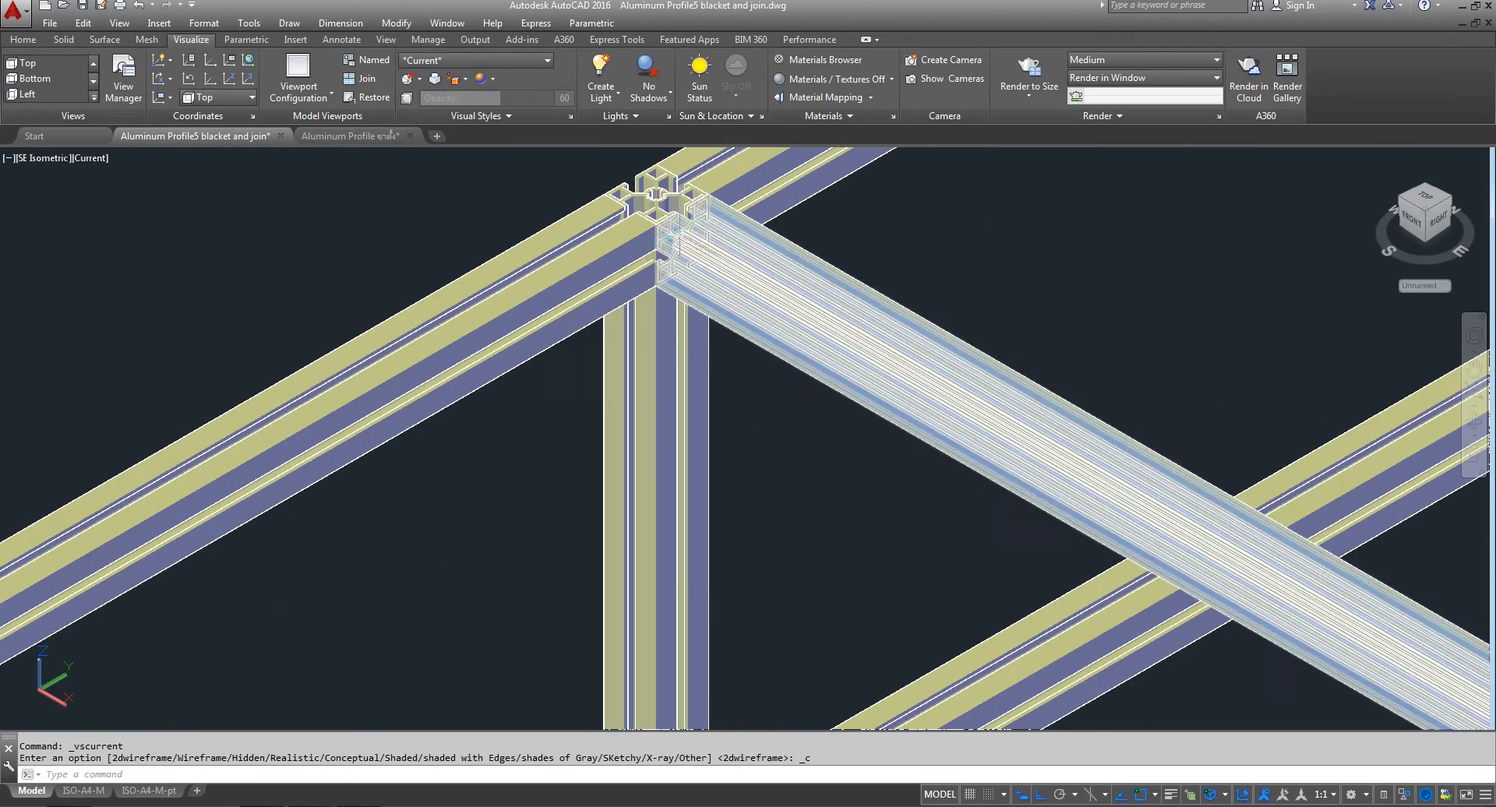
pyautogui.scroll(-3, 673, 472)
pyautogui.scroll(-5, 673, 473)
pyautogui.scroll(-2, 672, 472)
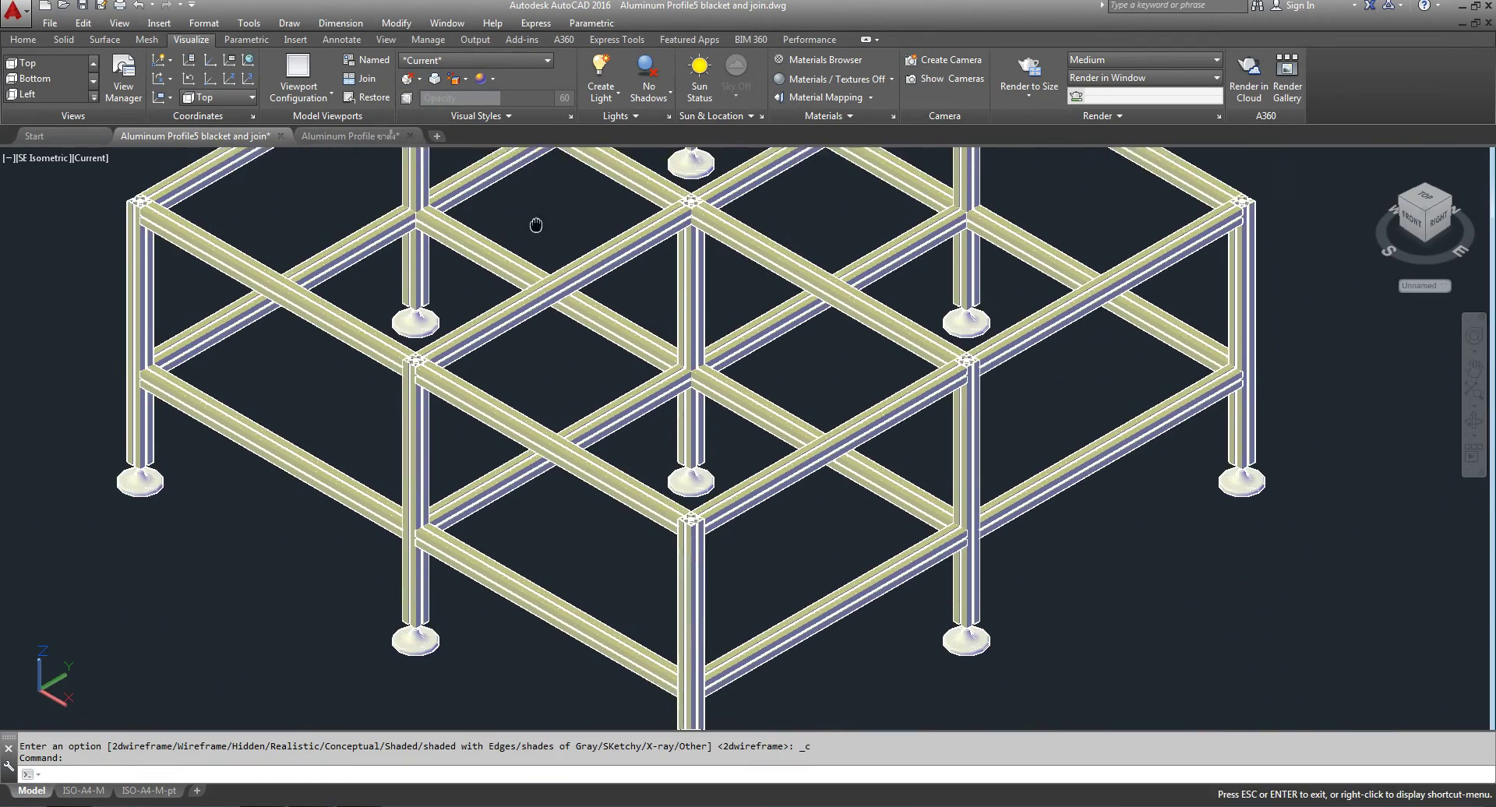
pyautogui.scroll(-3, 763, 544)
pyautogui.scroll(5, 762, 543)
pyautogui.scroll(3, 707, 516)
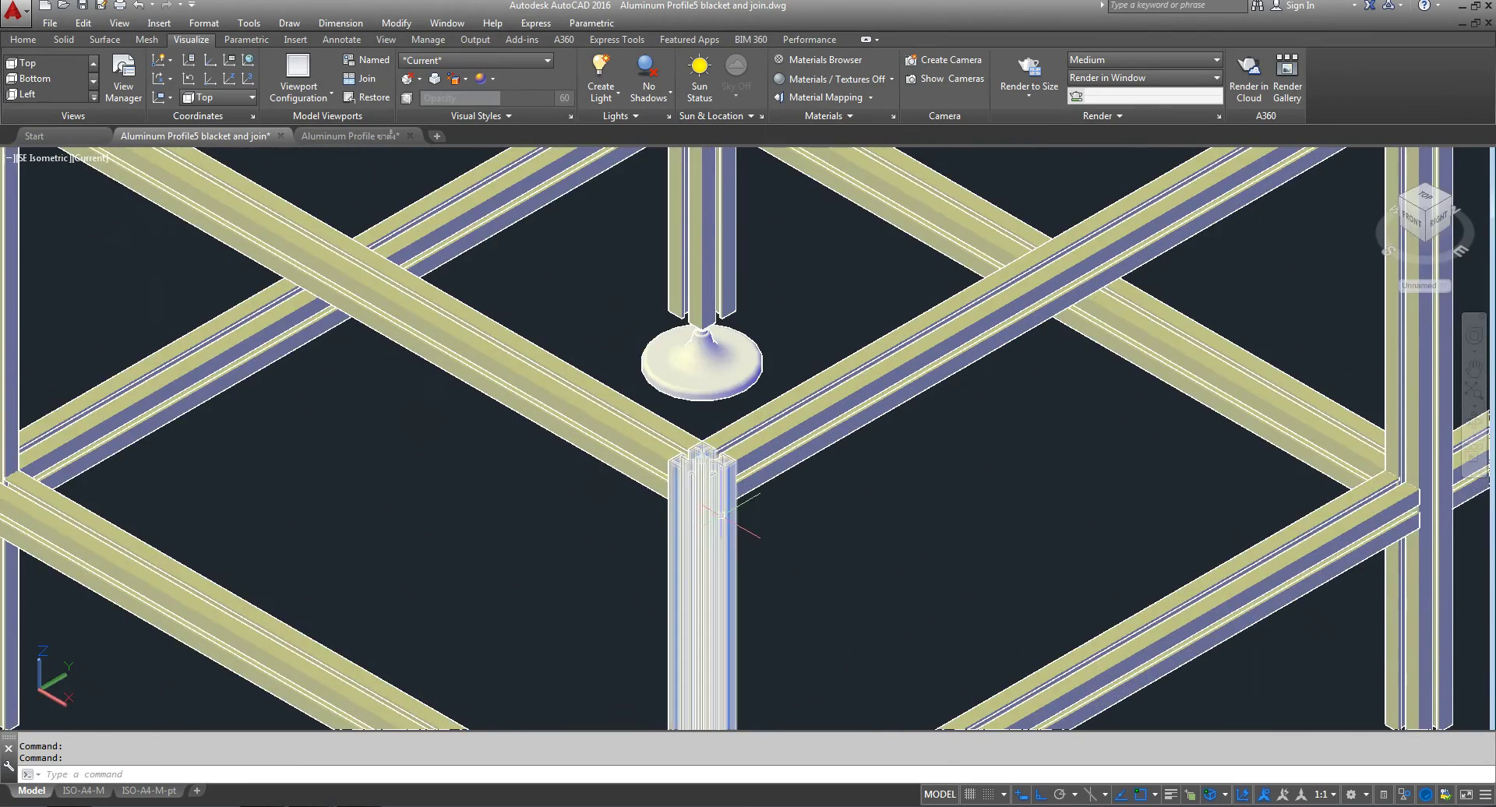
pyautogui.scroll(3, 693, 452)
pyautogui.scroll(-2, 666, 327)
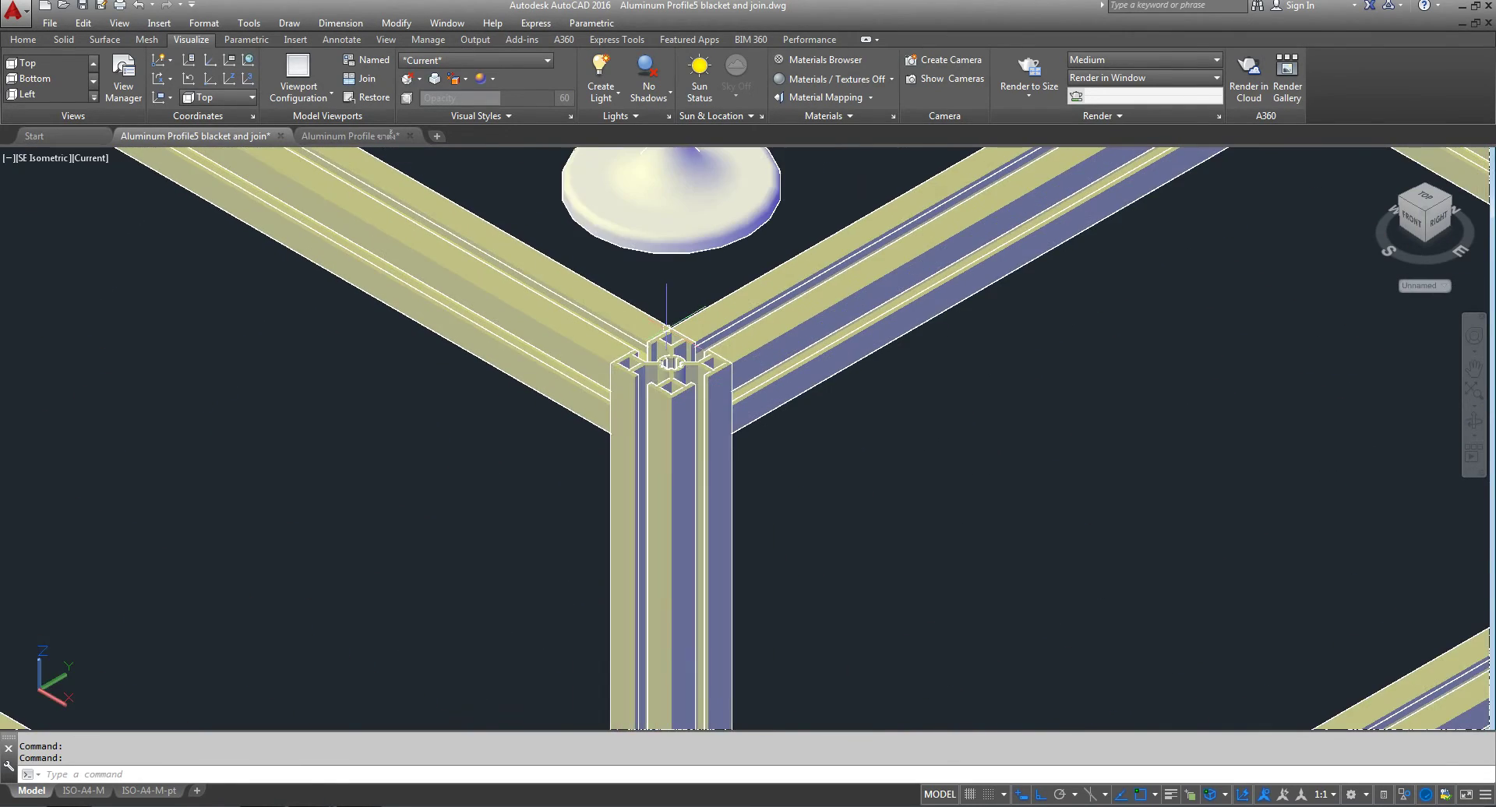
pyautogui.scroll(-2, 667, 335)
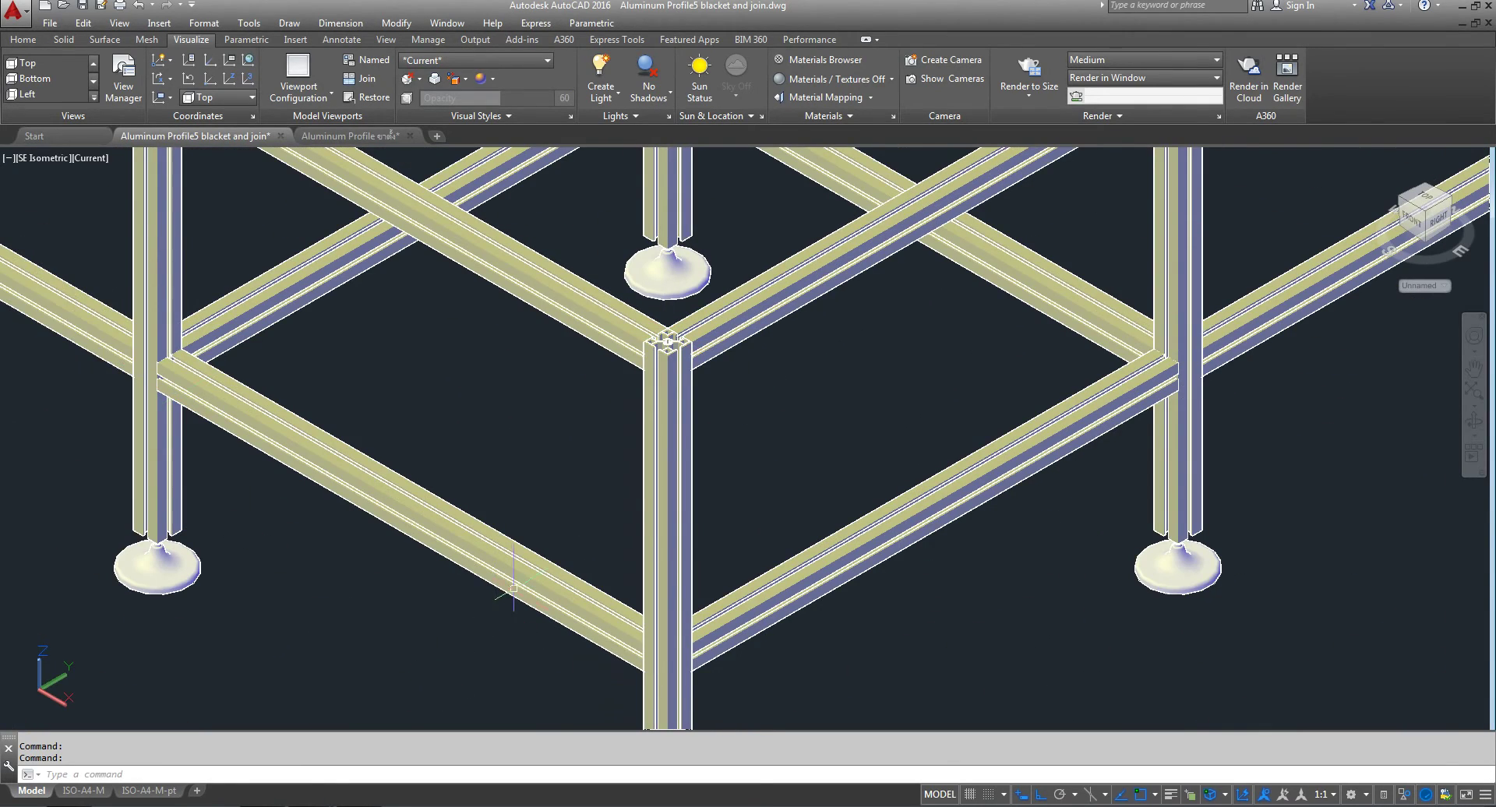
pyautogui.scroll(-2, 515, 584)
# - View the frame straight on from the Front preset view
pyautogui.click(39, 158)
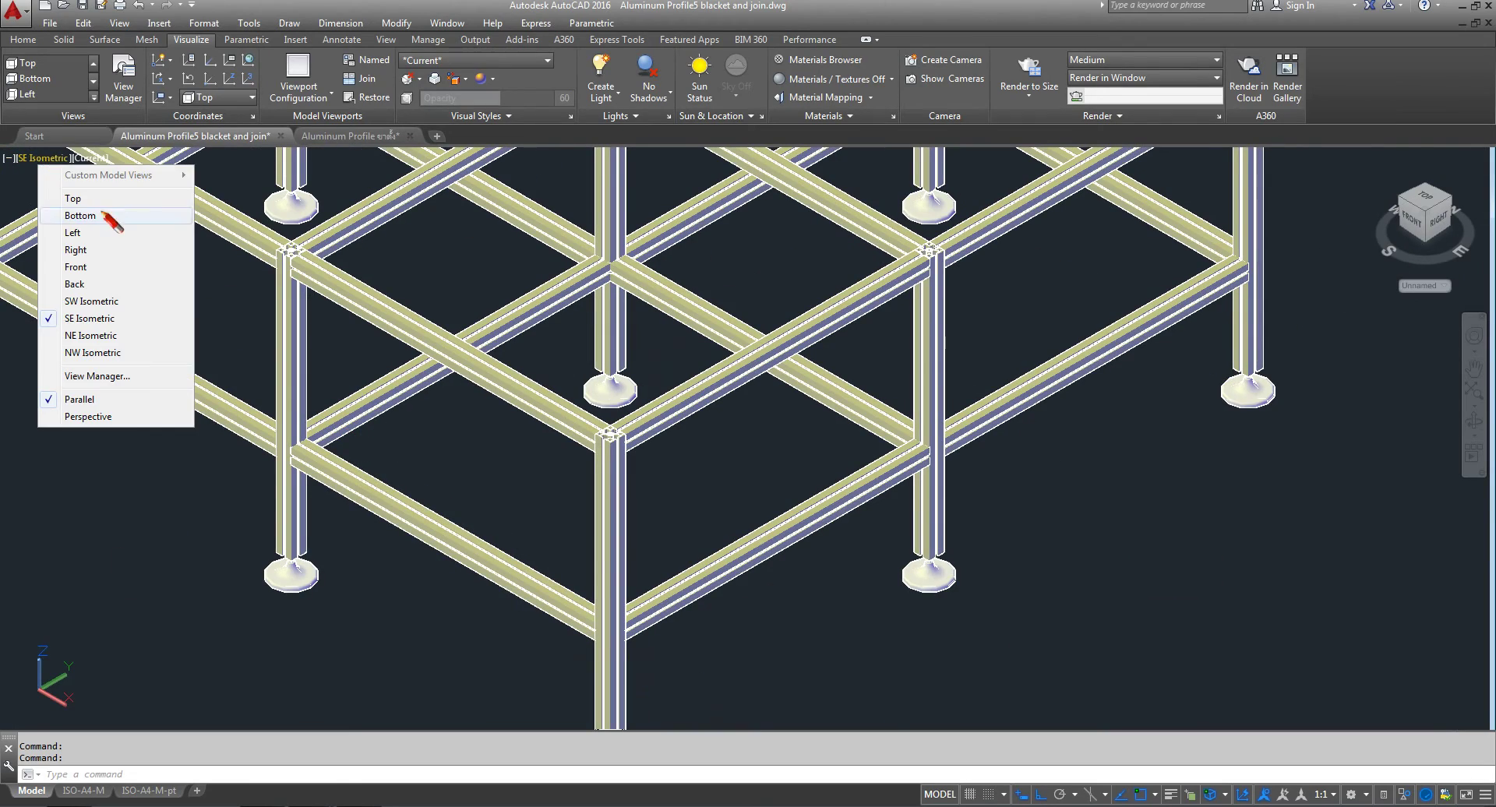
pyautogui.click(78, 267)
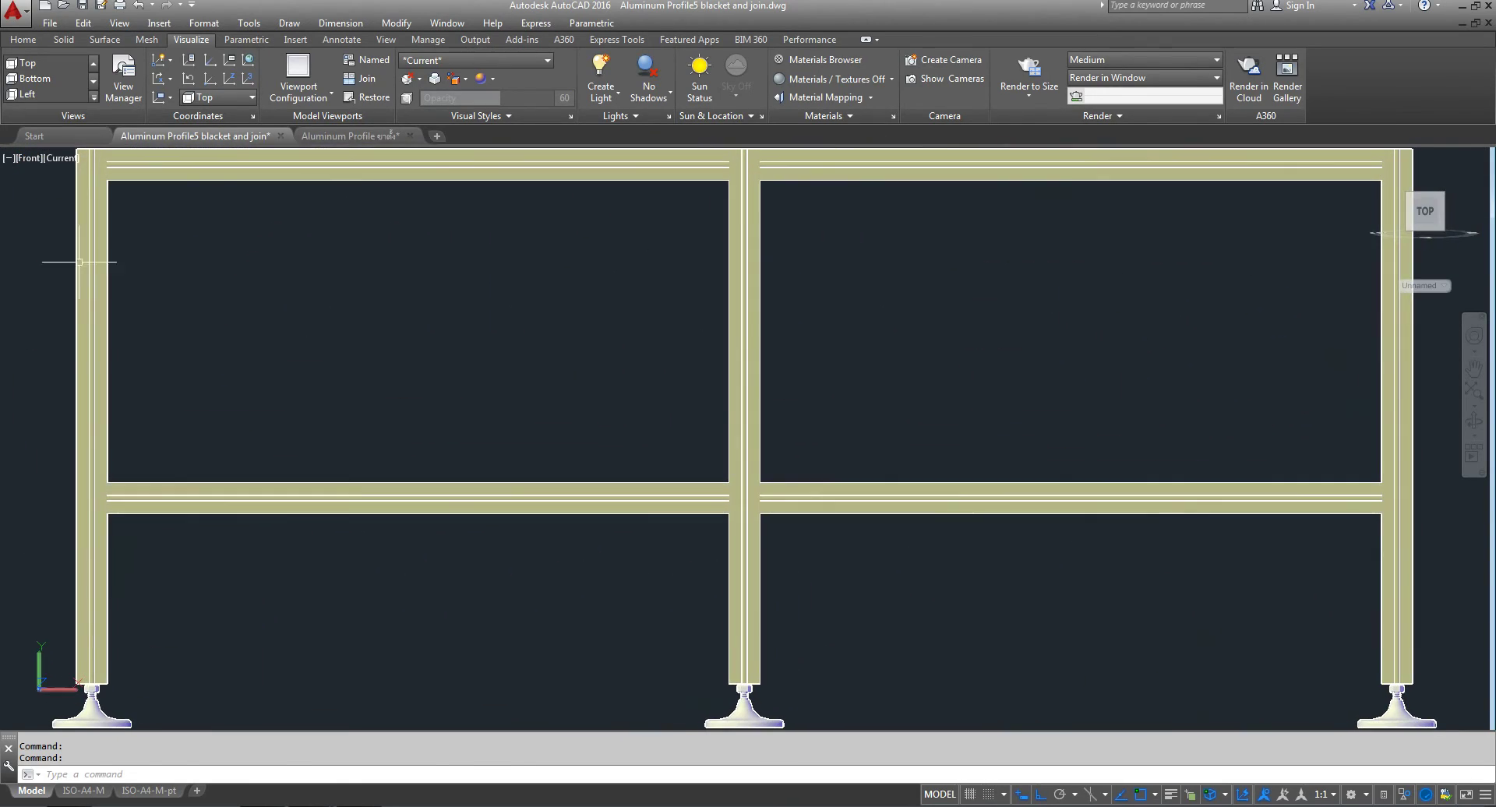
pyautogui.scroll(-5, 748, 412)
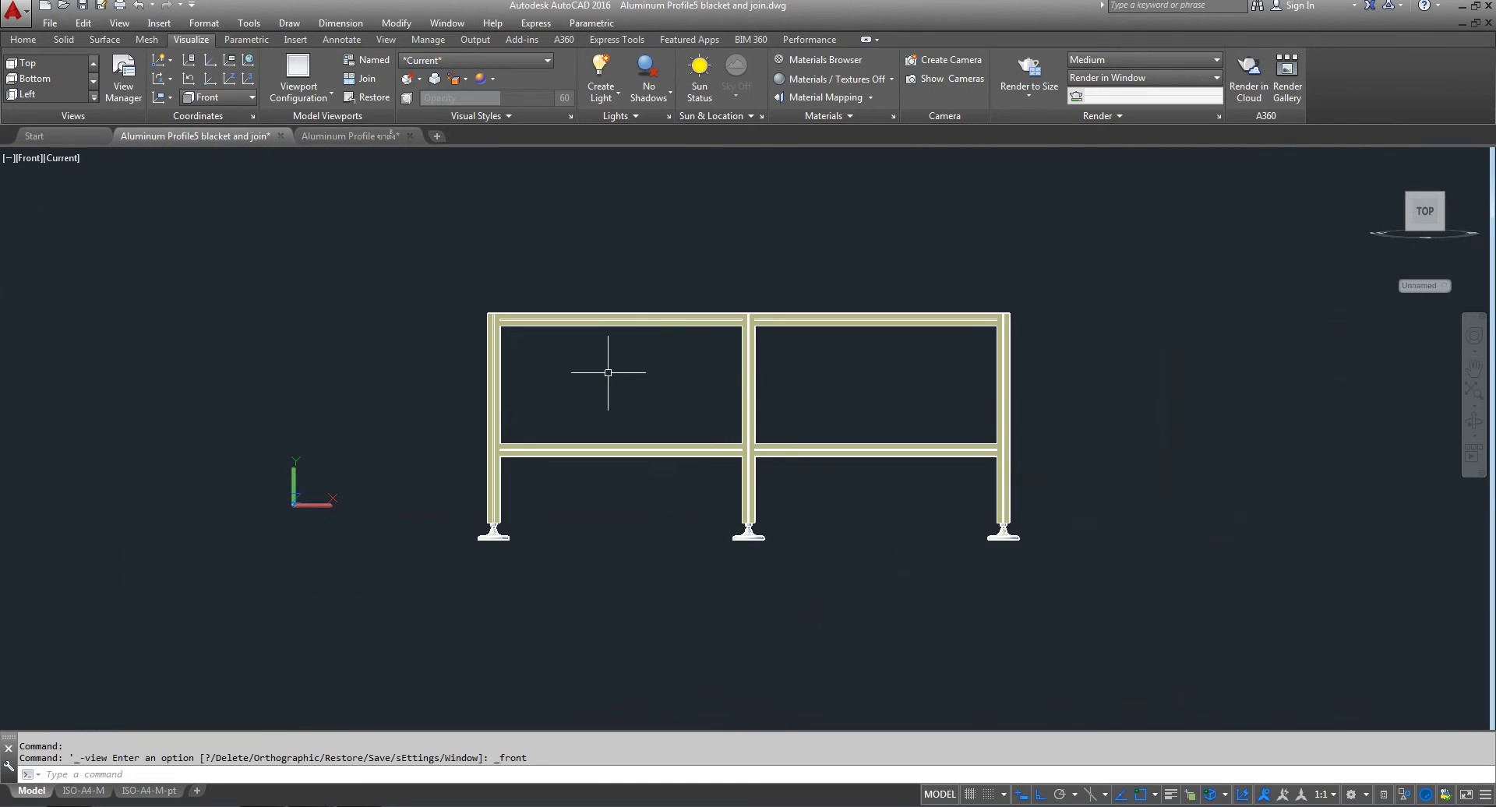
pyautogui.scroll(2, 607, 377)
# - Orbit the frame freely into an angled 3D view, then exit orbit mode
pyautogui.click(845, 459)
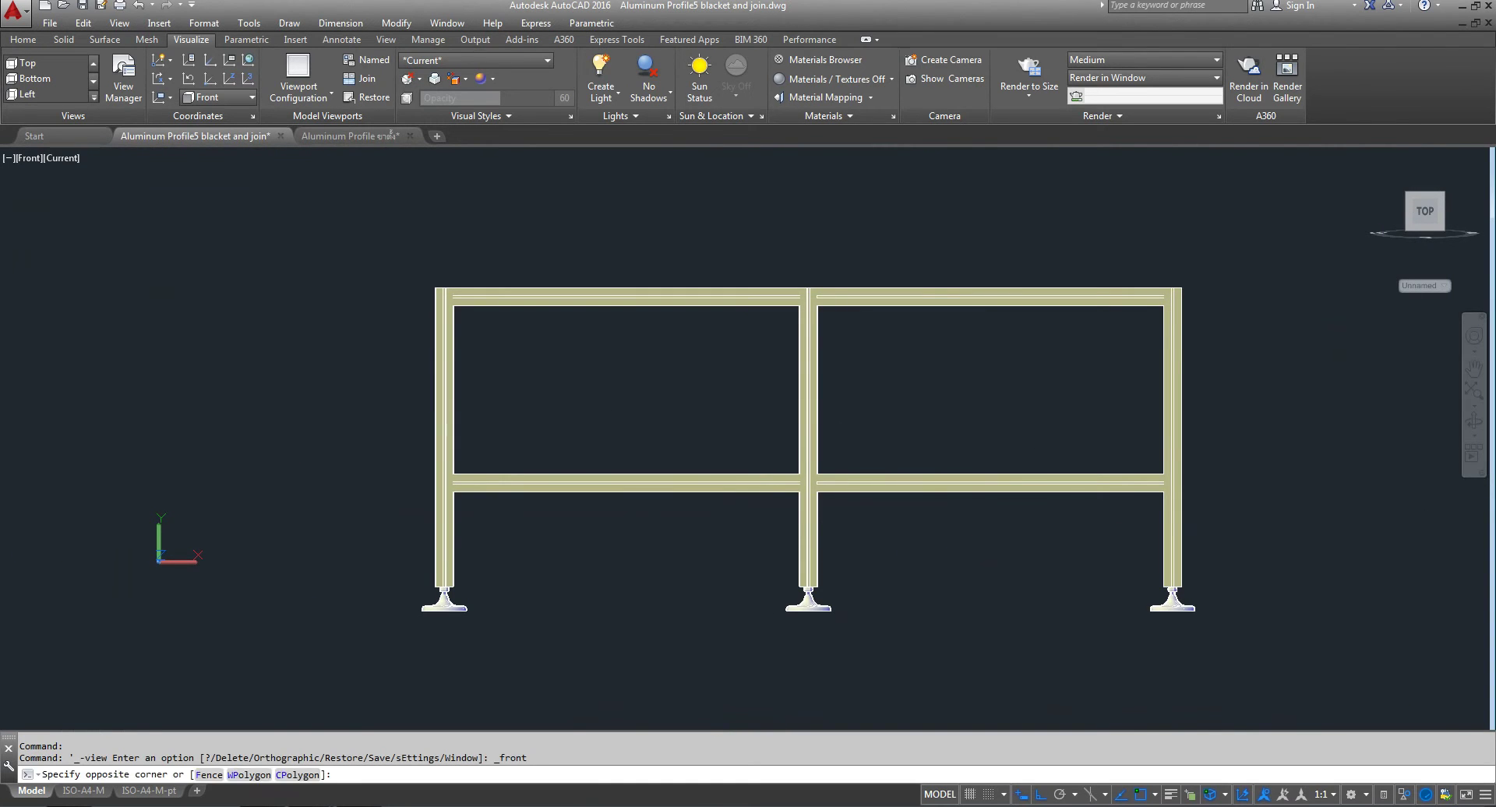
pyautogui.click(1475, 420)
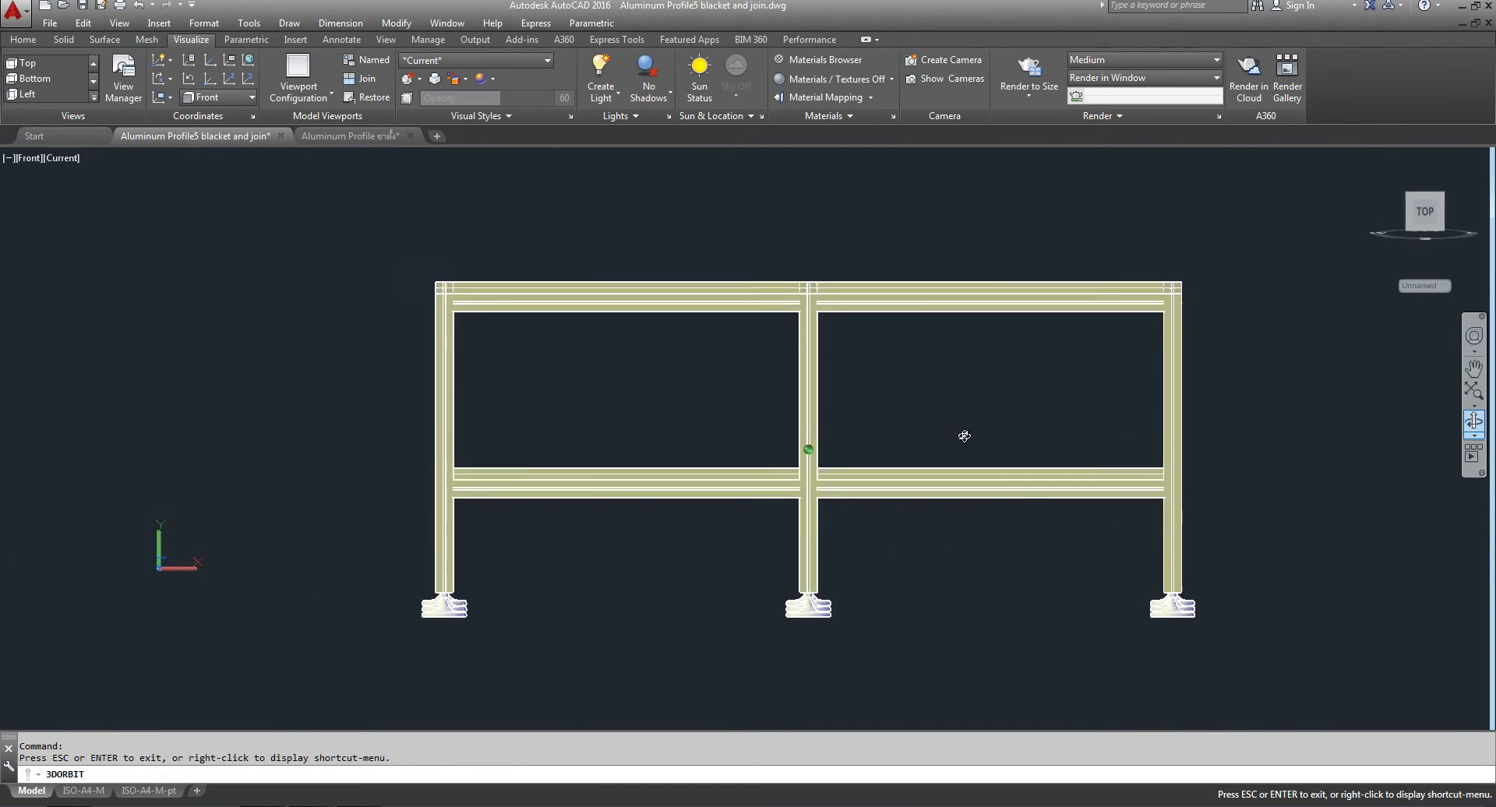
pyautogui.moveTo(962, 434)
pyautogui.mouseDown()
pyautogui.moveTo(1219, 454)
pyautogui.moveTo(948, 417)
pyautogui.moveTo(658, 467)
pyautogui.moveTo(506, 535)
pyautogui.moveTo(297, 510)
pyautogui.mouseUp()
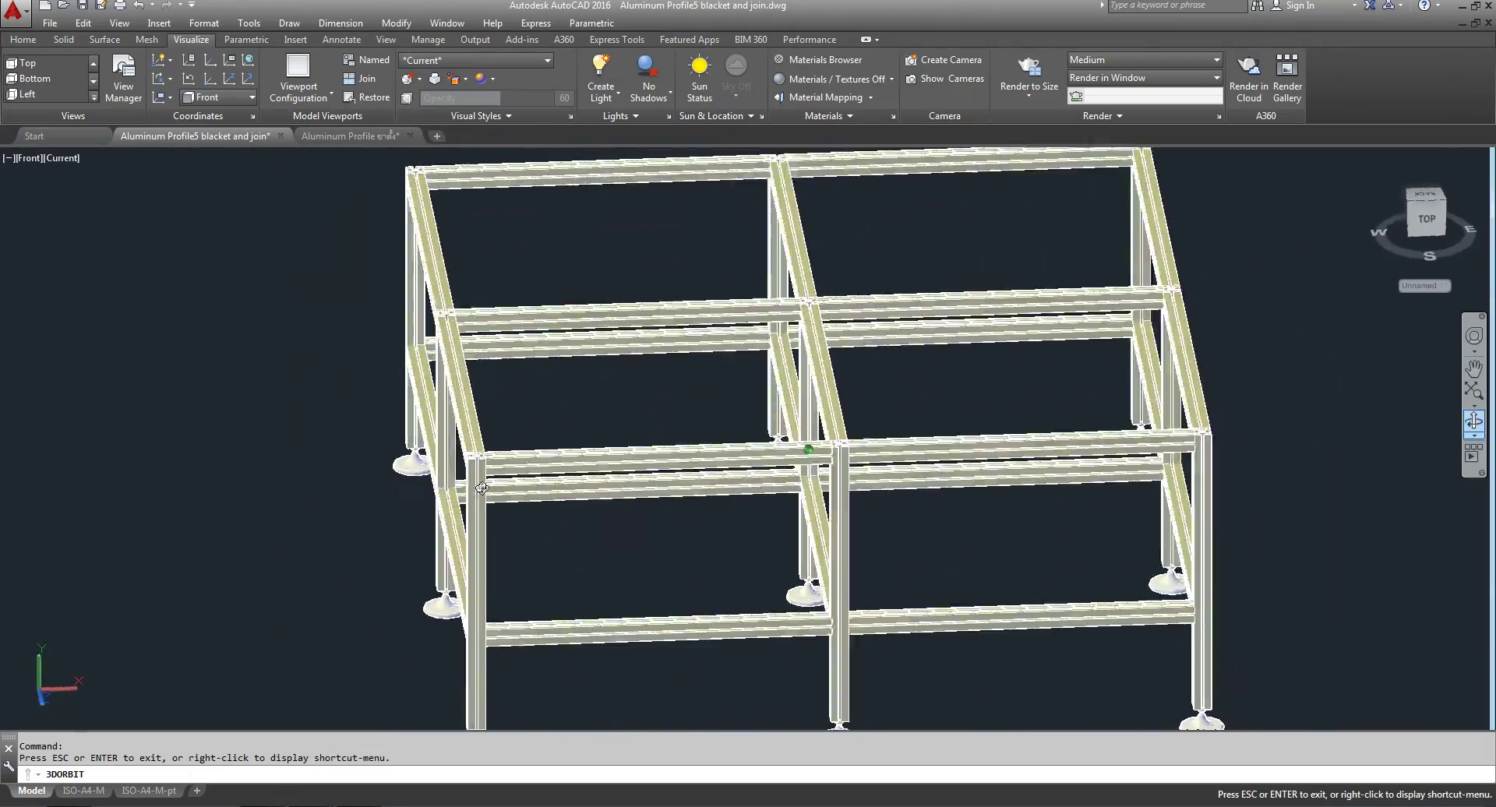
pyautogui.scroll(-2, 441, 454)
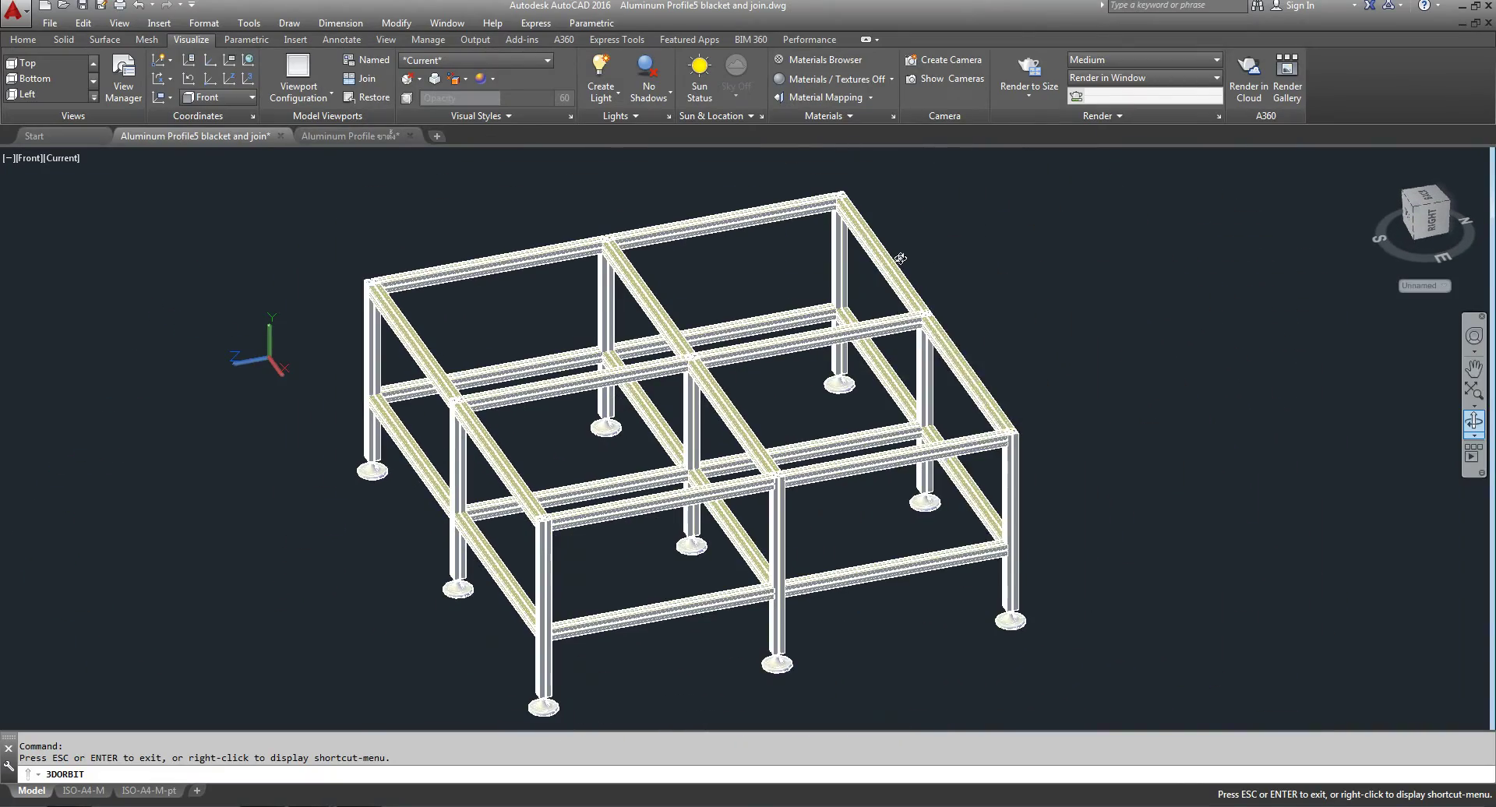
pyautogui.rightClick(935, 258)
pyautogui.click(970, 269)
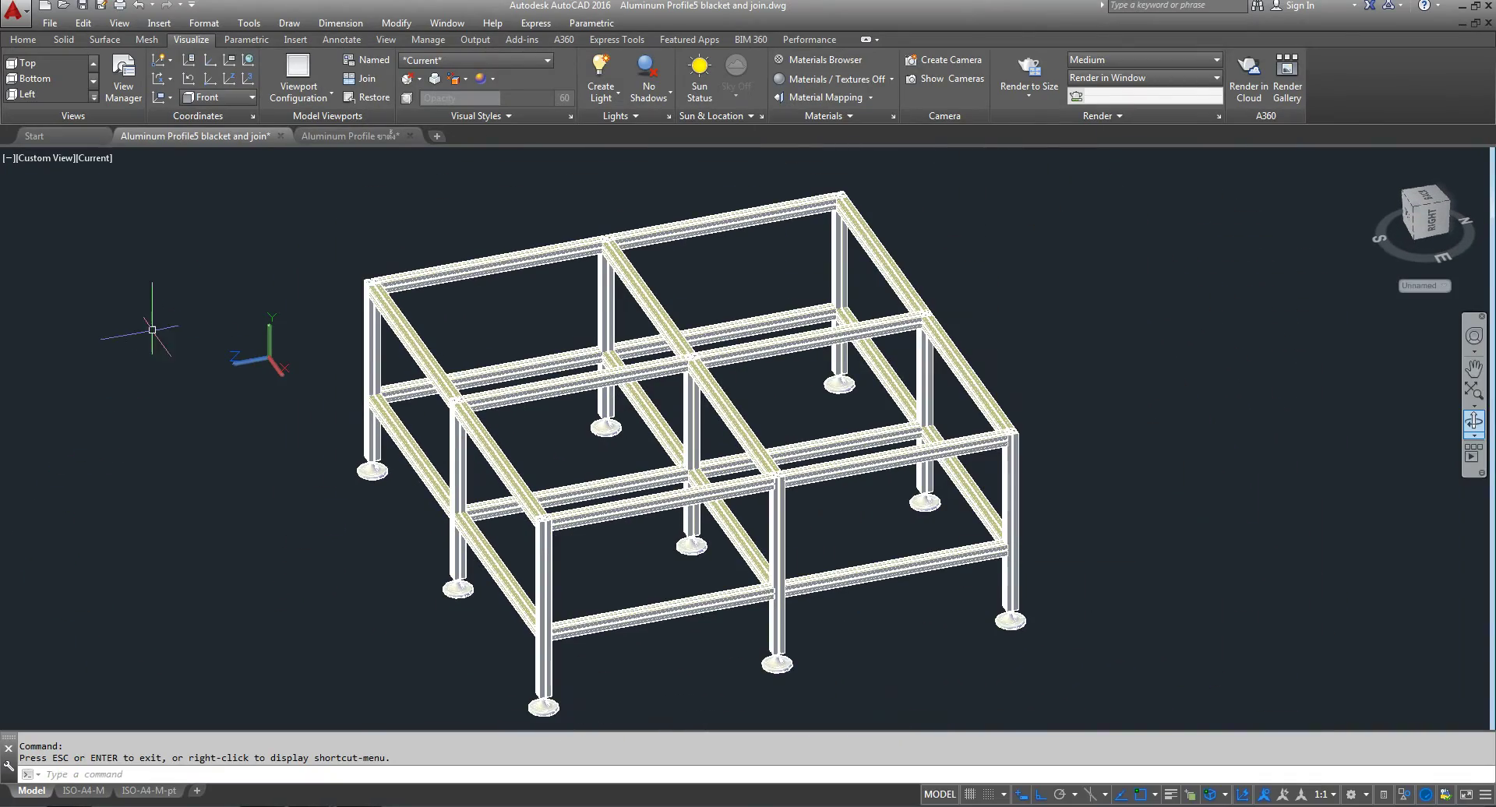
# - Return to SE Isometric and zoom in on a top rail joint
pyautogui.click(47, 159)
pyautogui.click(94, 319)
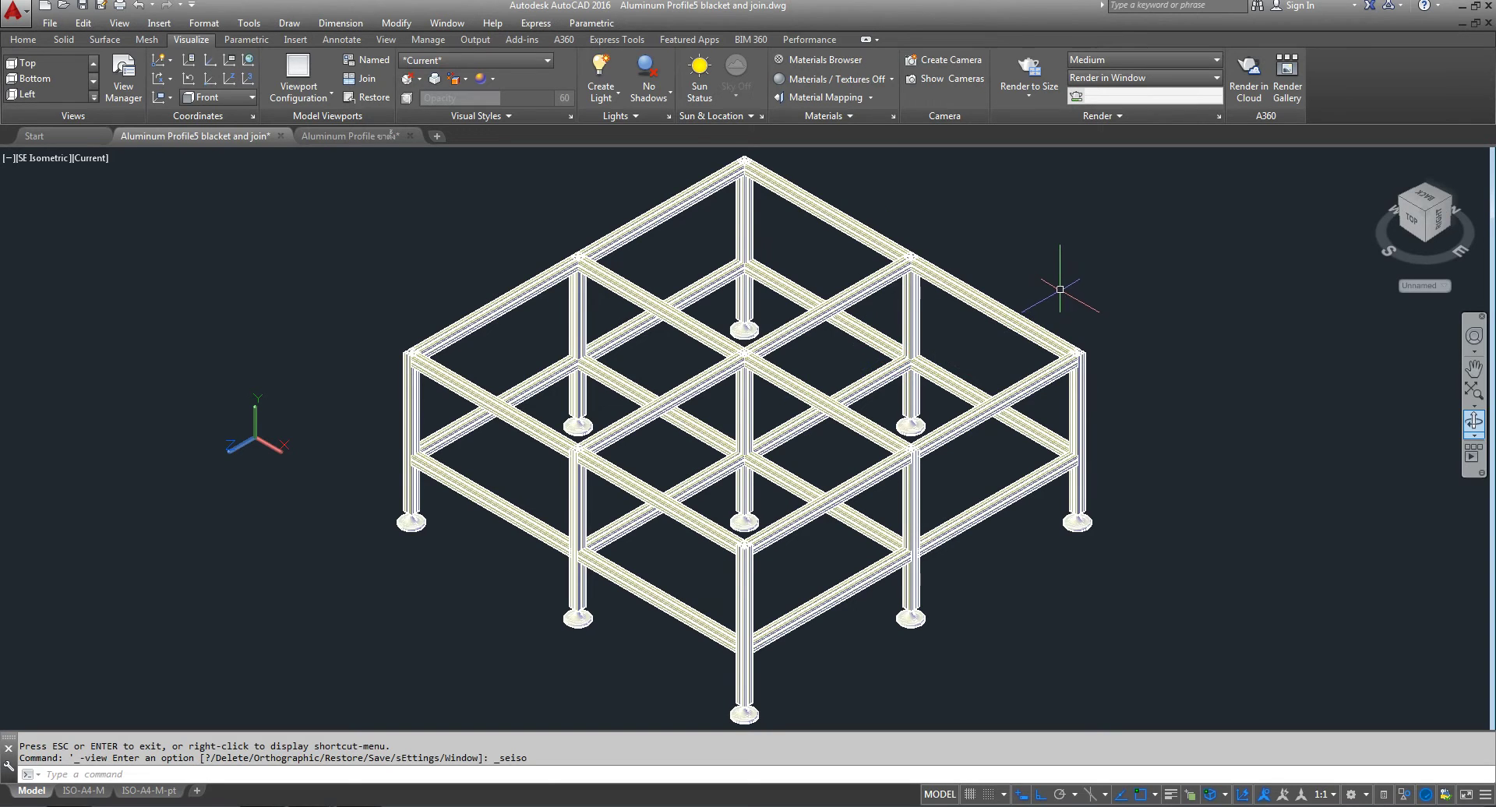
pyautogui.scroll(6, 752, 160)
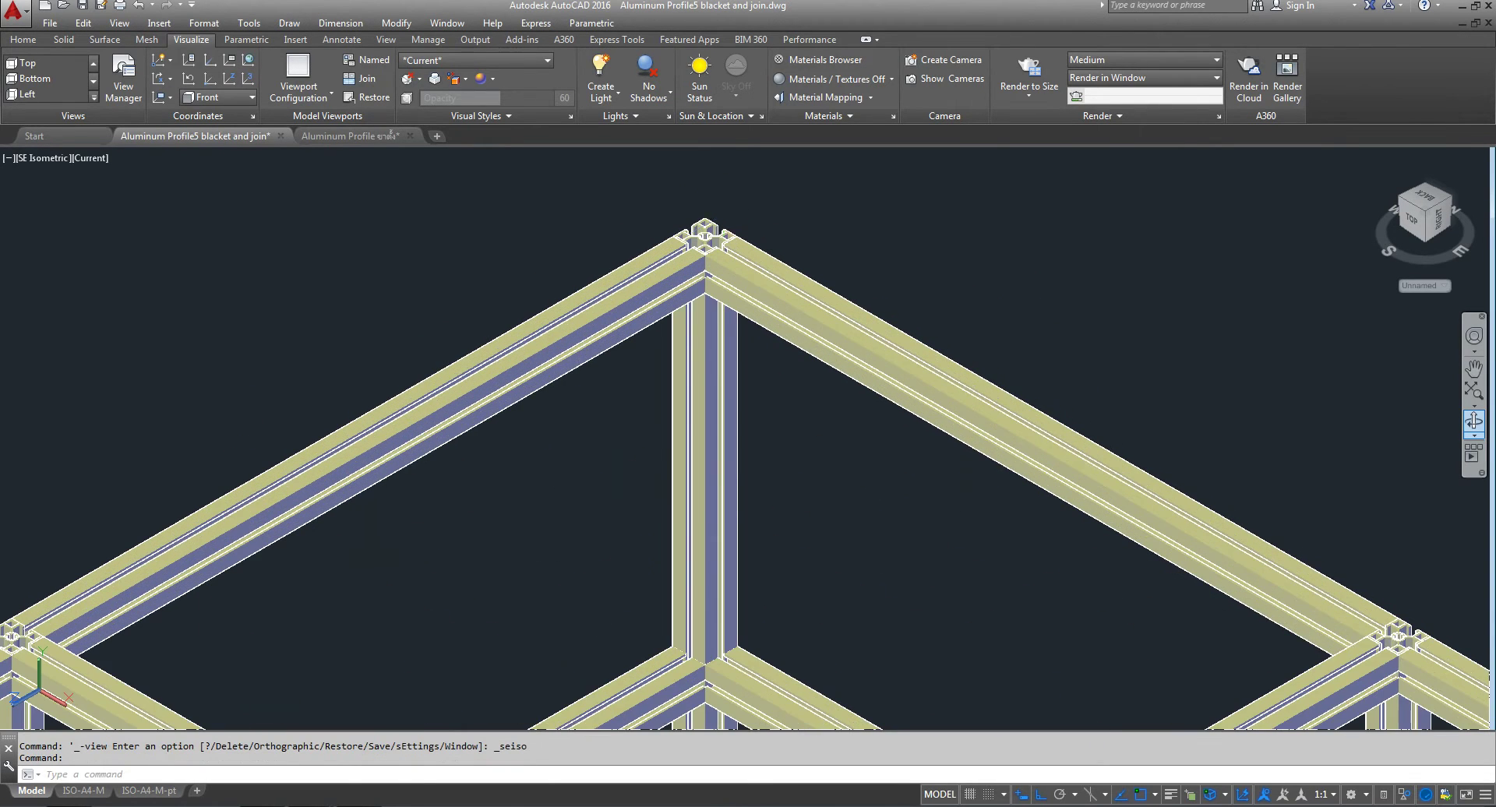
pyautogui.scroll(2, 724, 212)
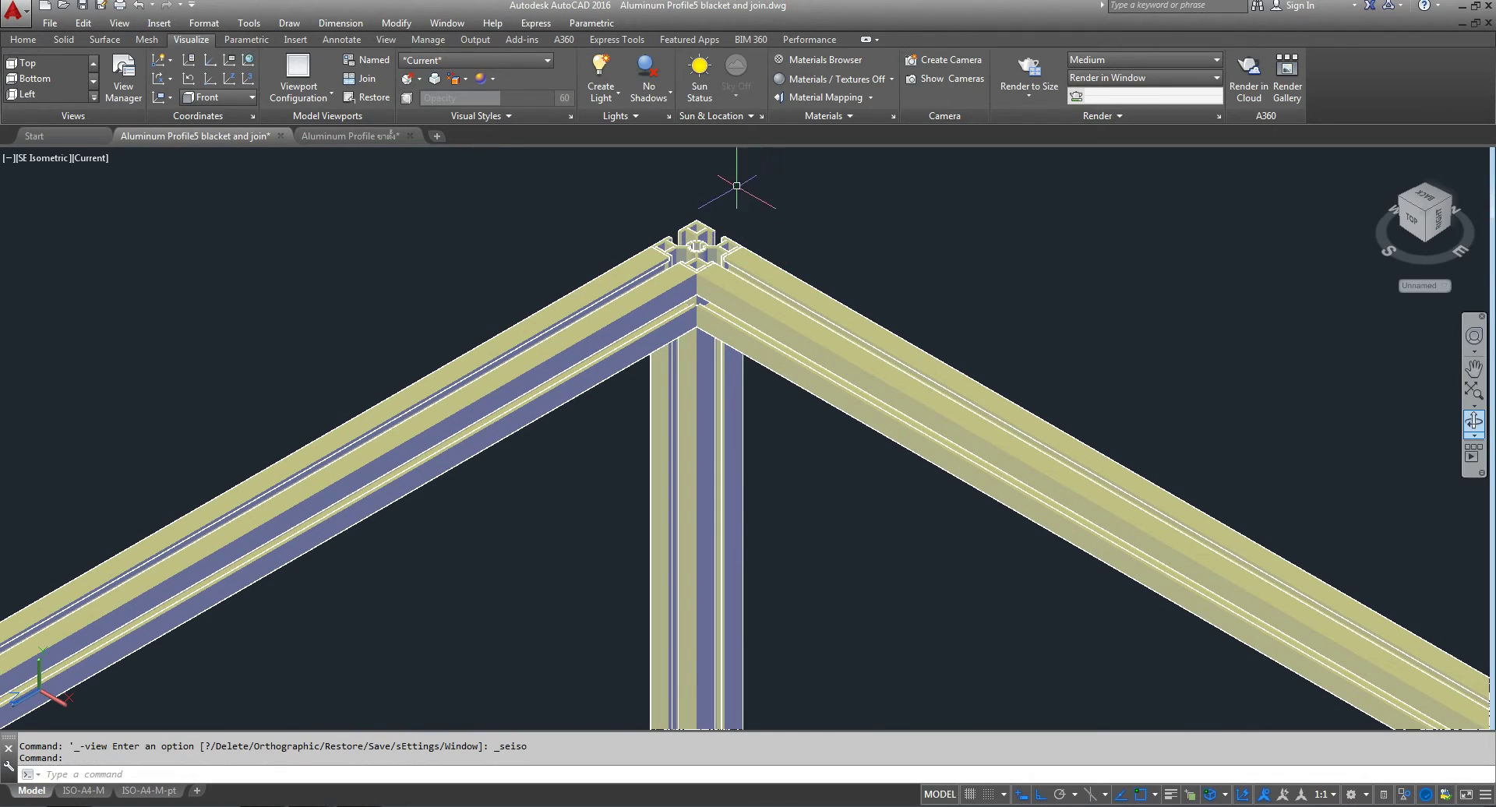
pyautogui.click(24, 40)
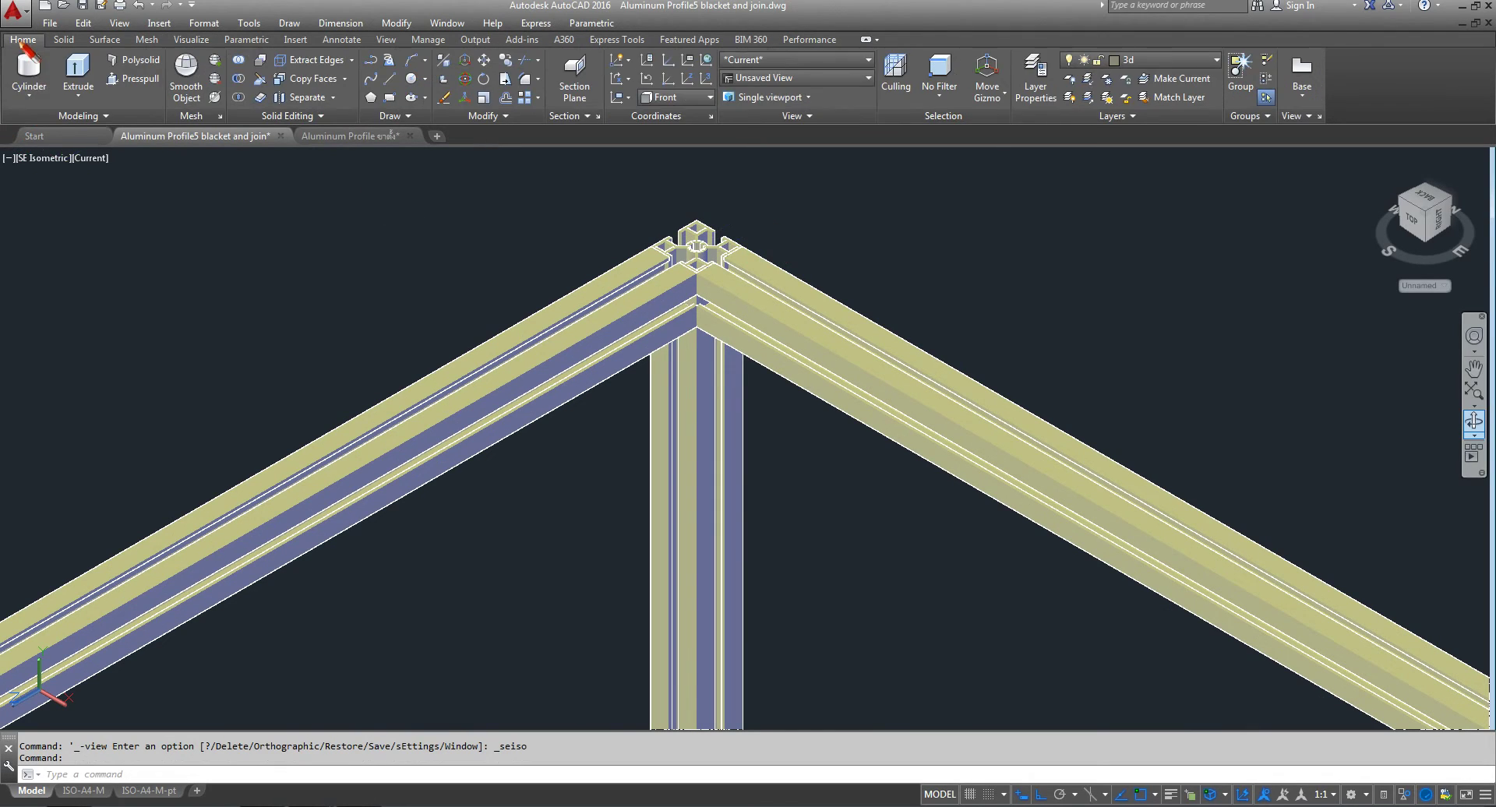
pyautogui.click(43, 134)
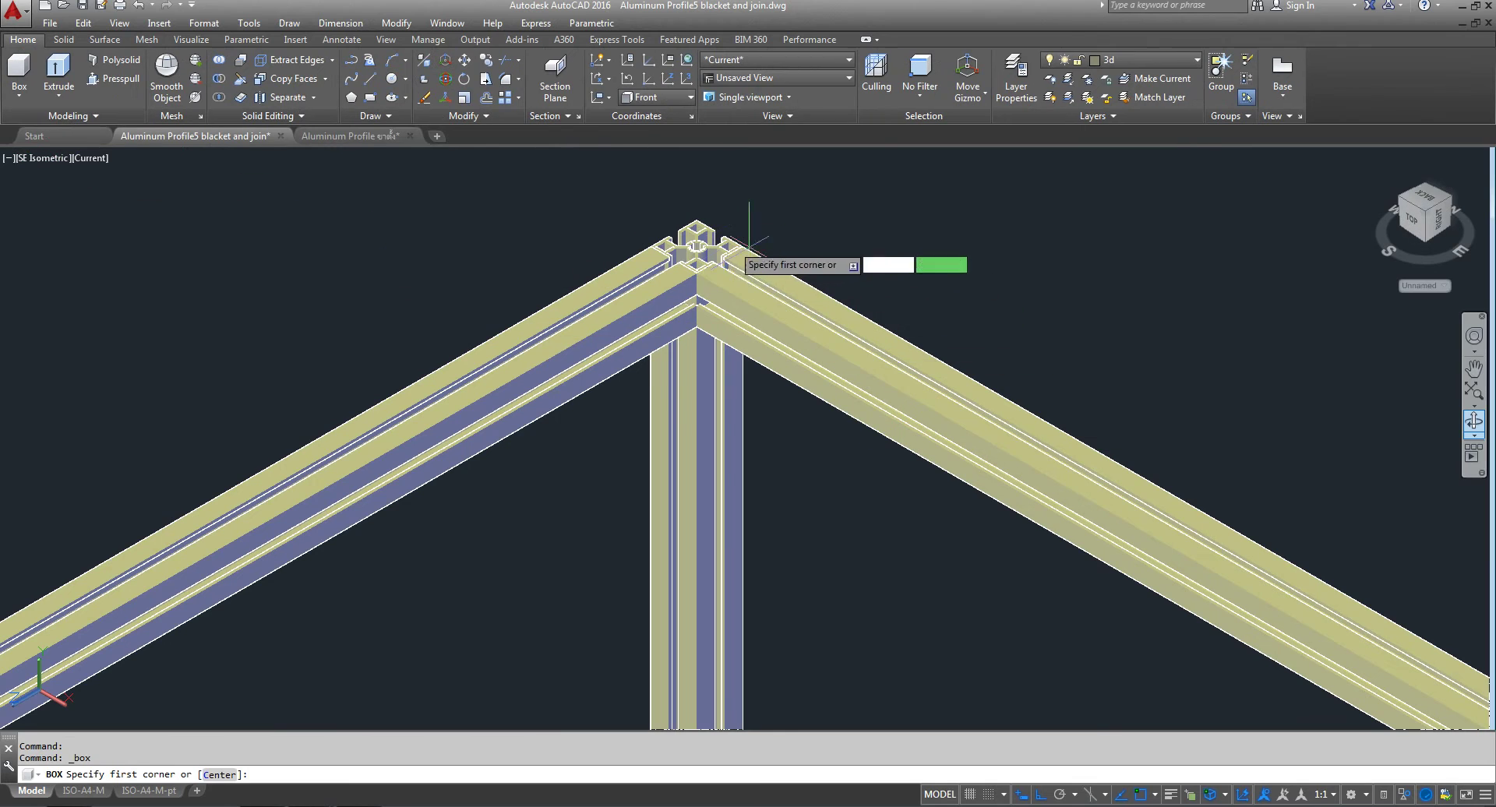
pyautogui.scroll(3, 696, 248)
pyautogui.click(693, 248)
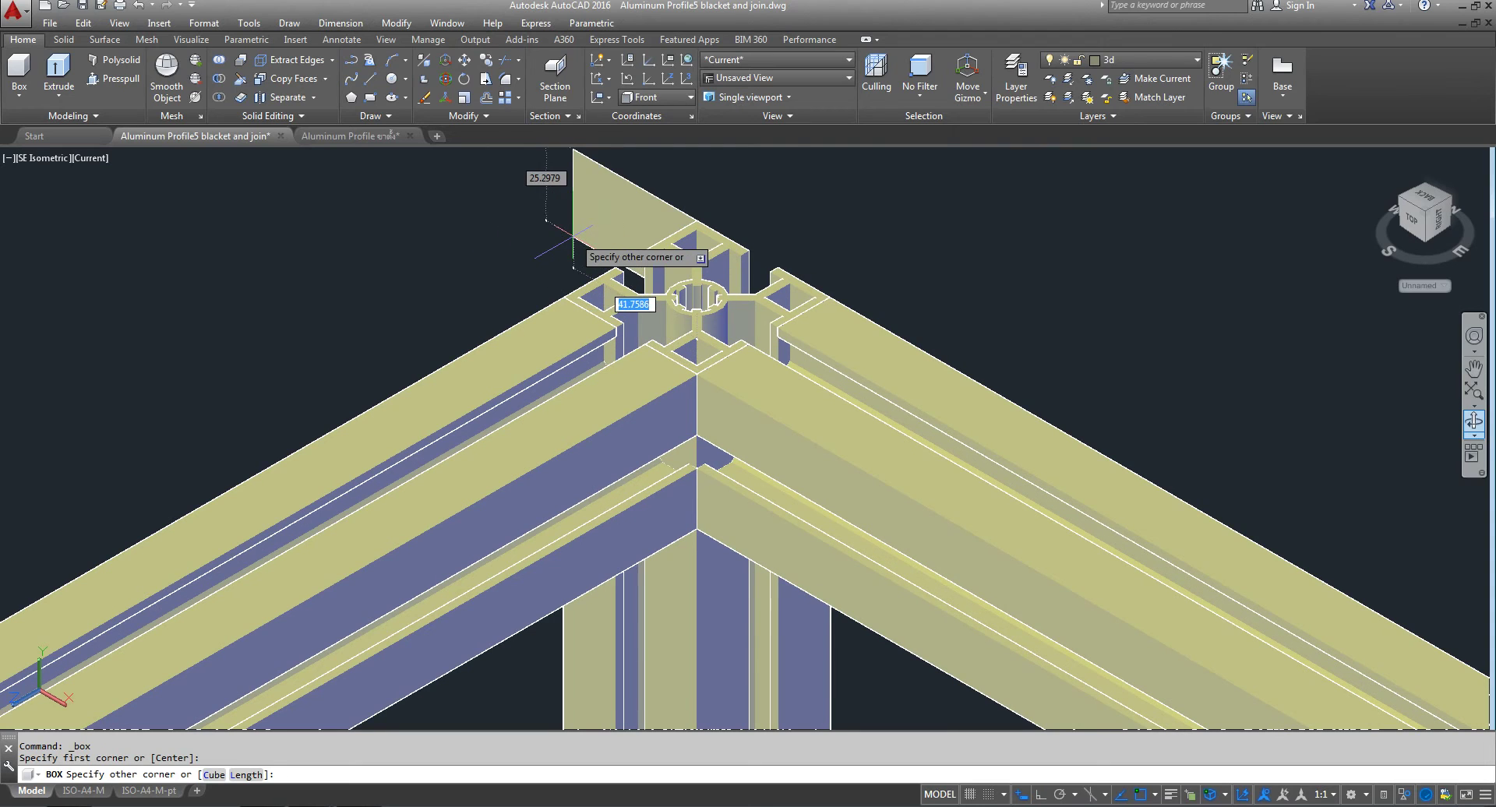
pyautogui.press('Escape')
pyautogui.click(1243, 794)
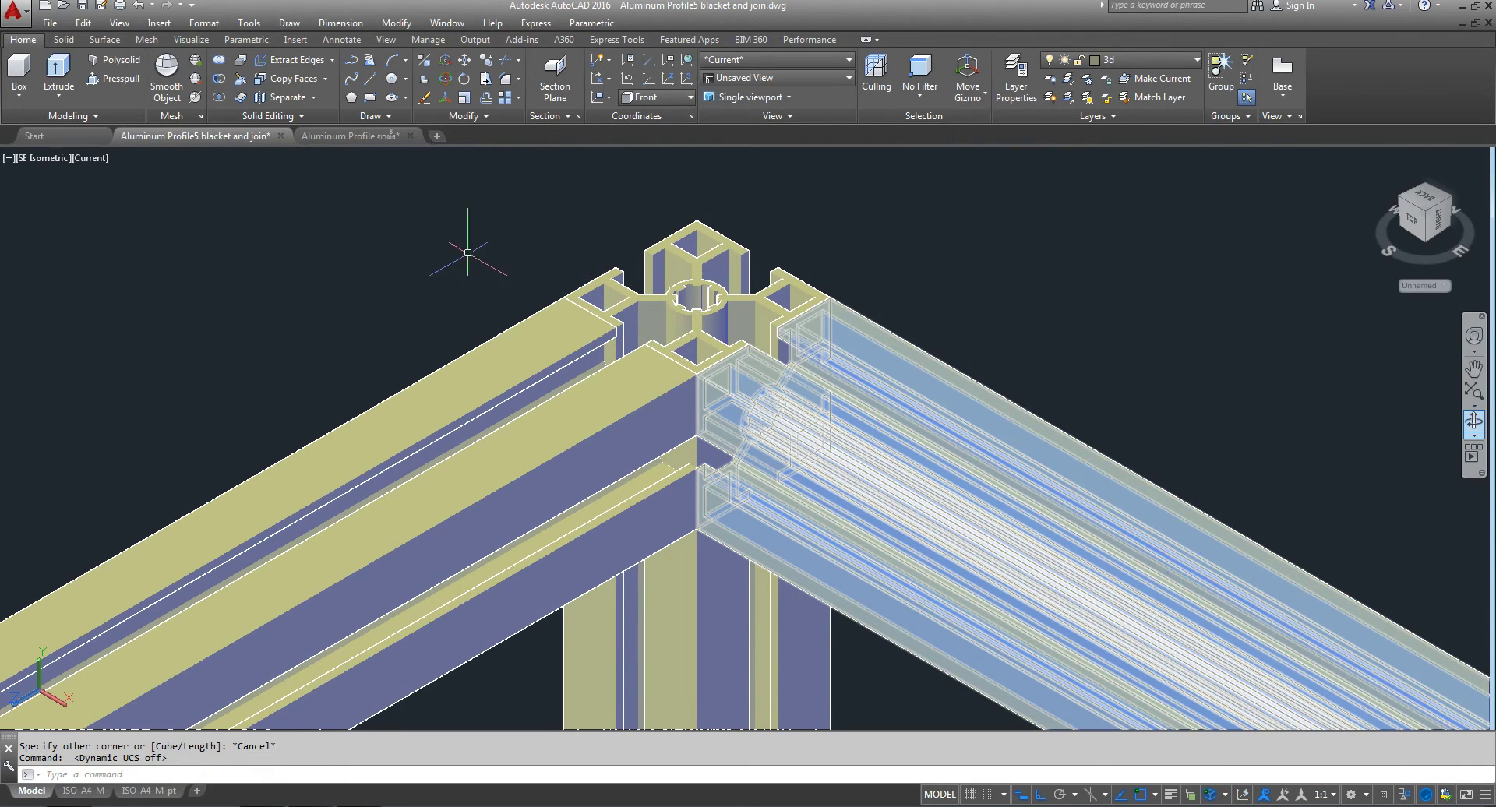
pyautogui.click(689, 98)
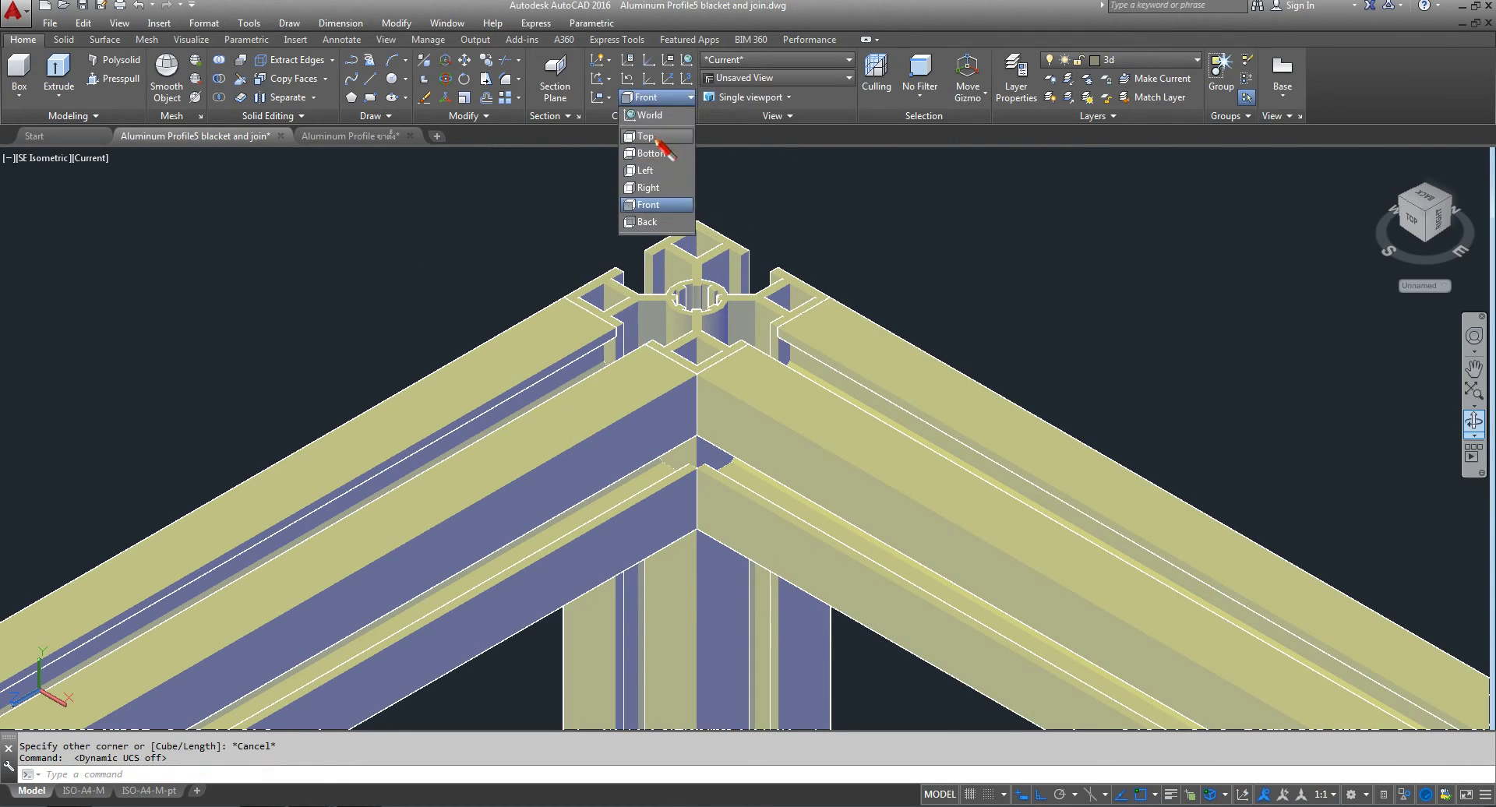
pyautogui.click(644, 138)
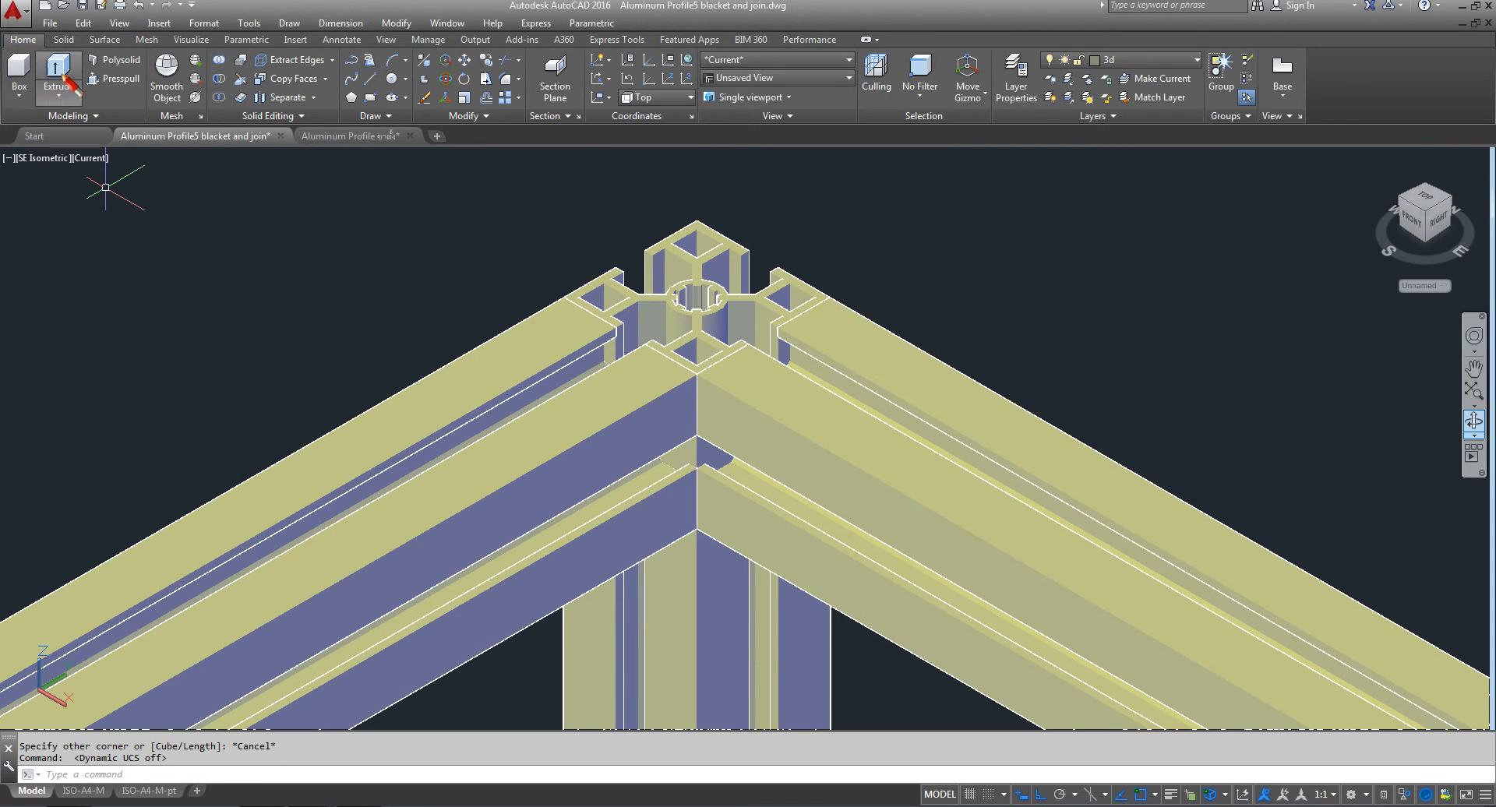
pyautogui.click(22, 72)
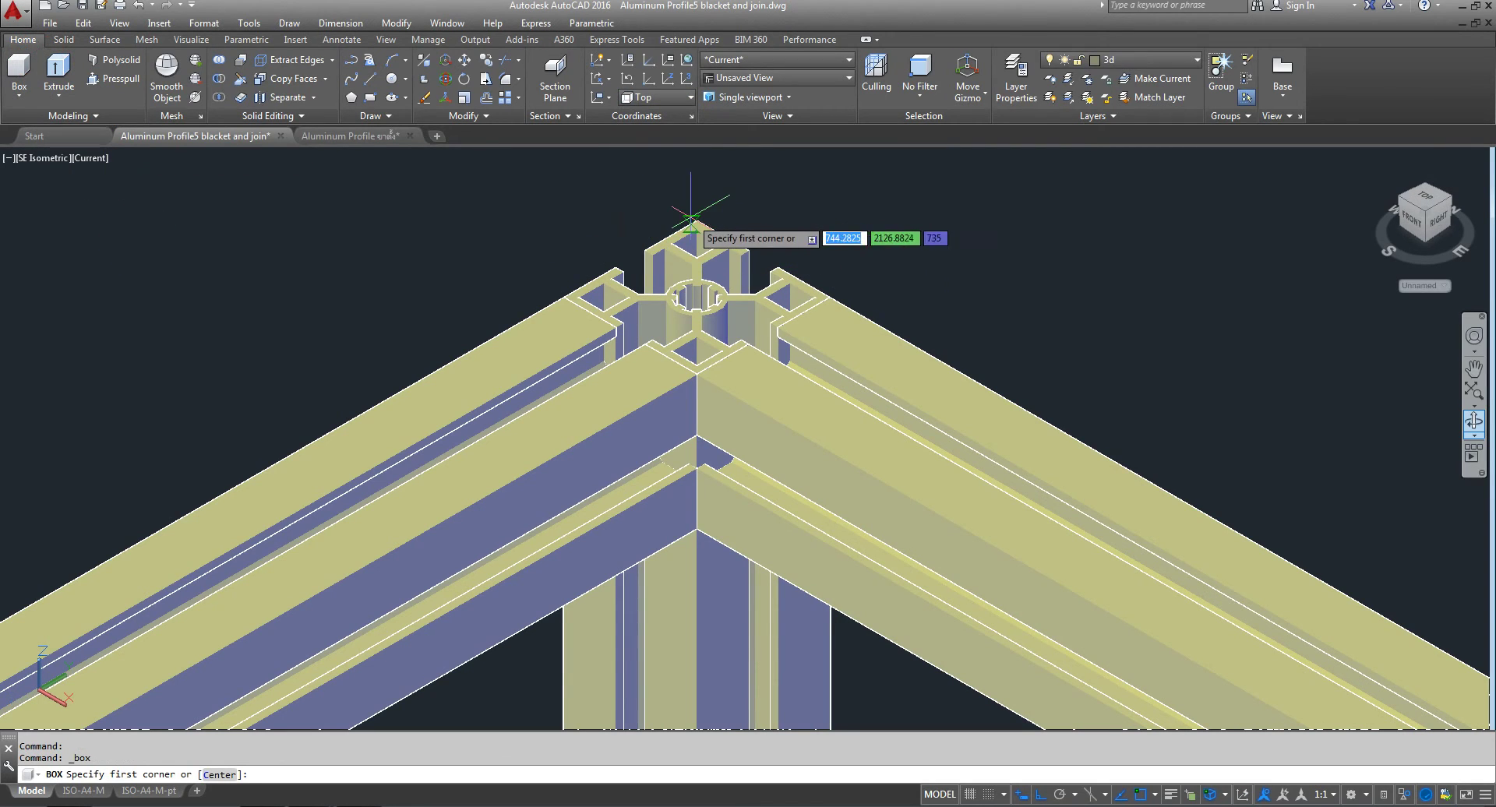
pyautogui.click(685, 238)
pyautogui.scroll(-4, 576, 343)
pyautogui.scroll(-5, 591, 342)
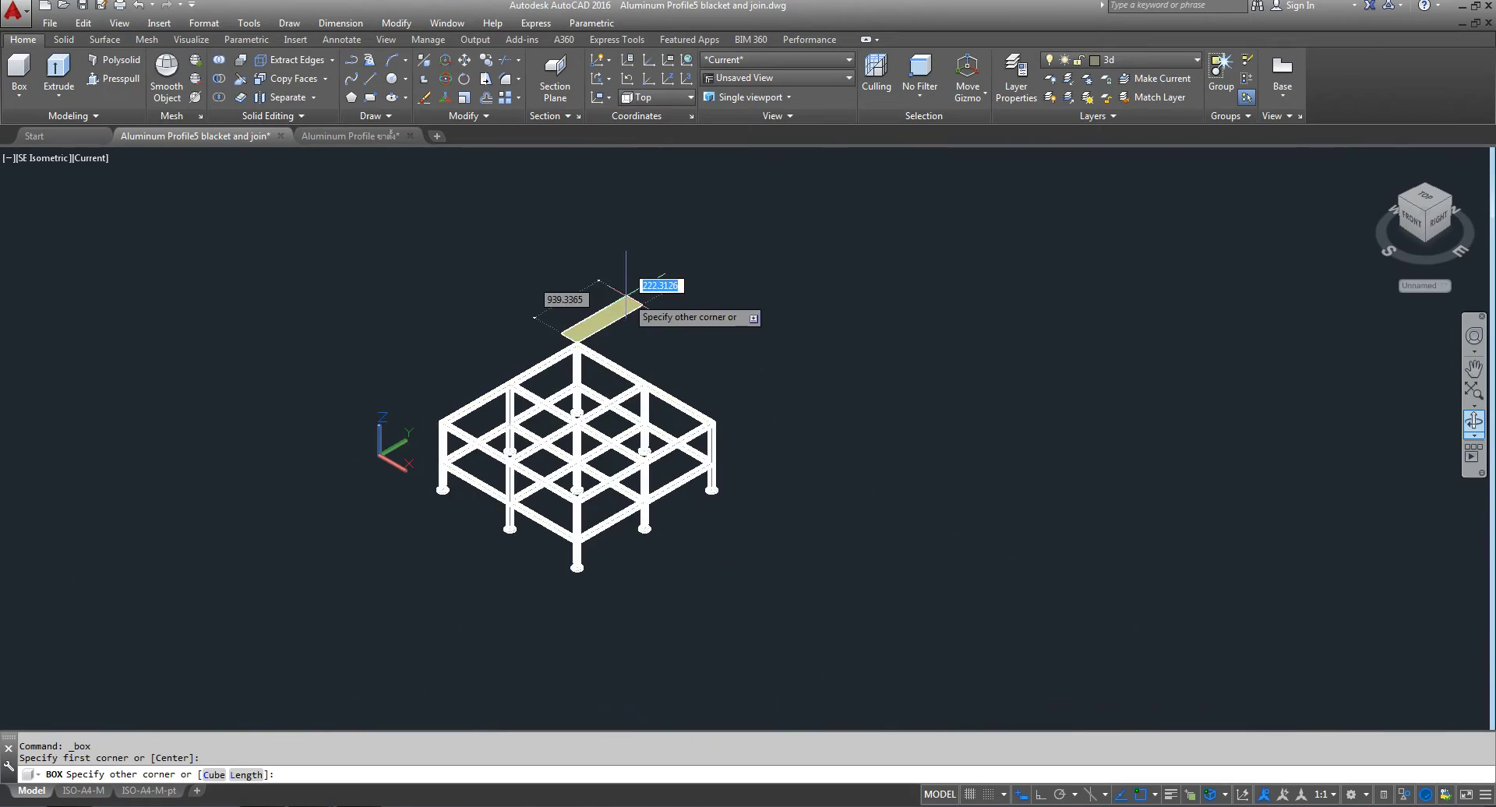
pyautogui.scroll(3, 651, 468)
pyautogui.scroll(3, 552, 427)
pyautogui.scroll(3, 554, 437)
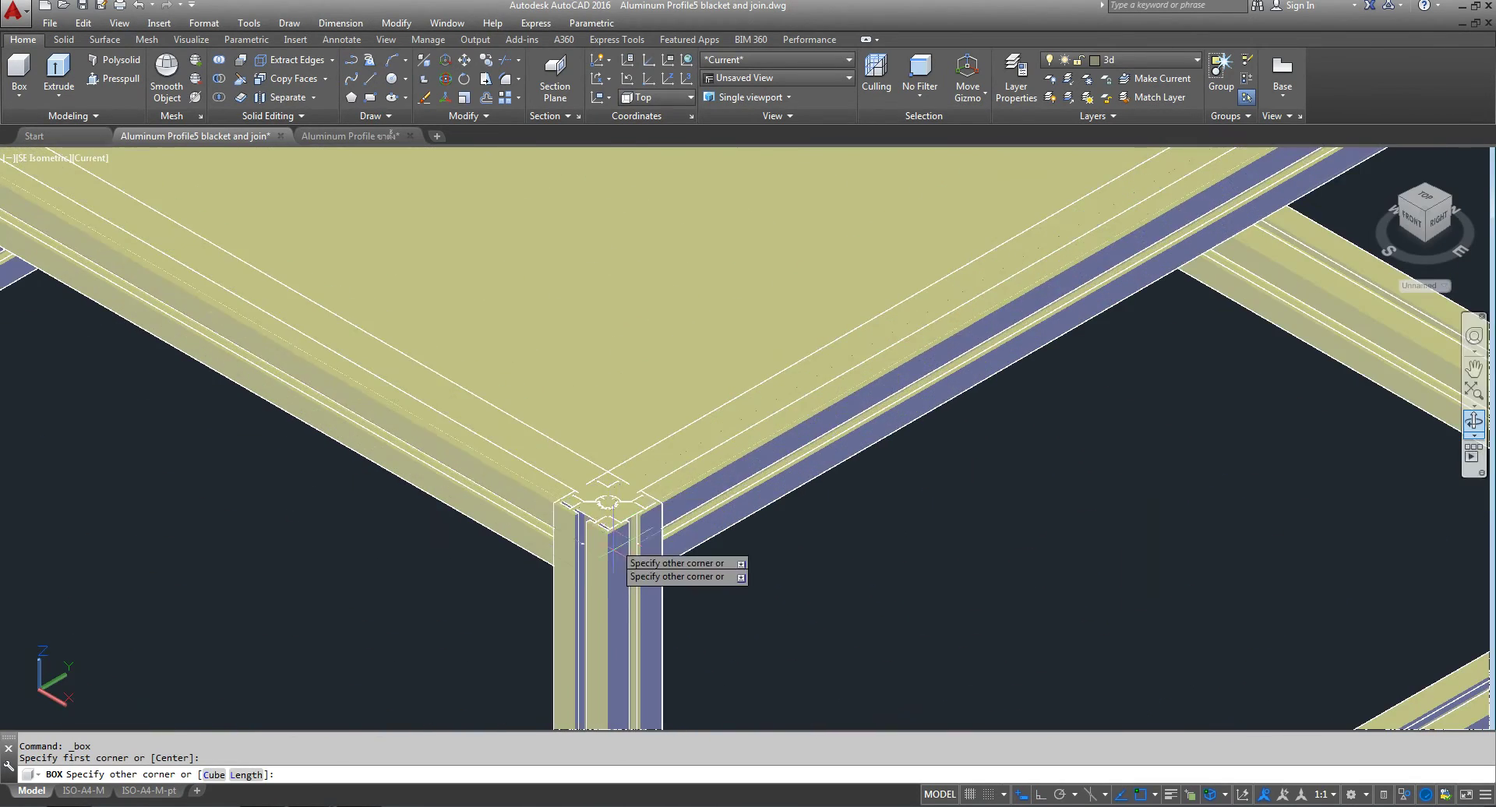
pyautogui.scroll(2, 538, 538)
pyautogui.scroll(1, 506, 460)
pyautogui.scroll(3, 593, 468)
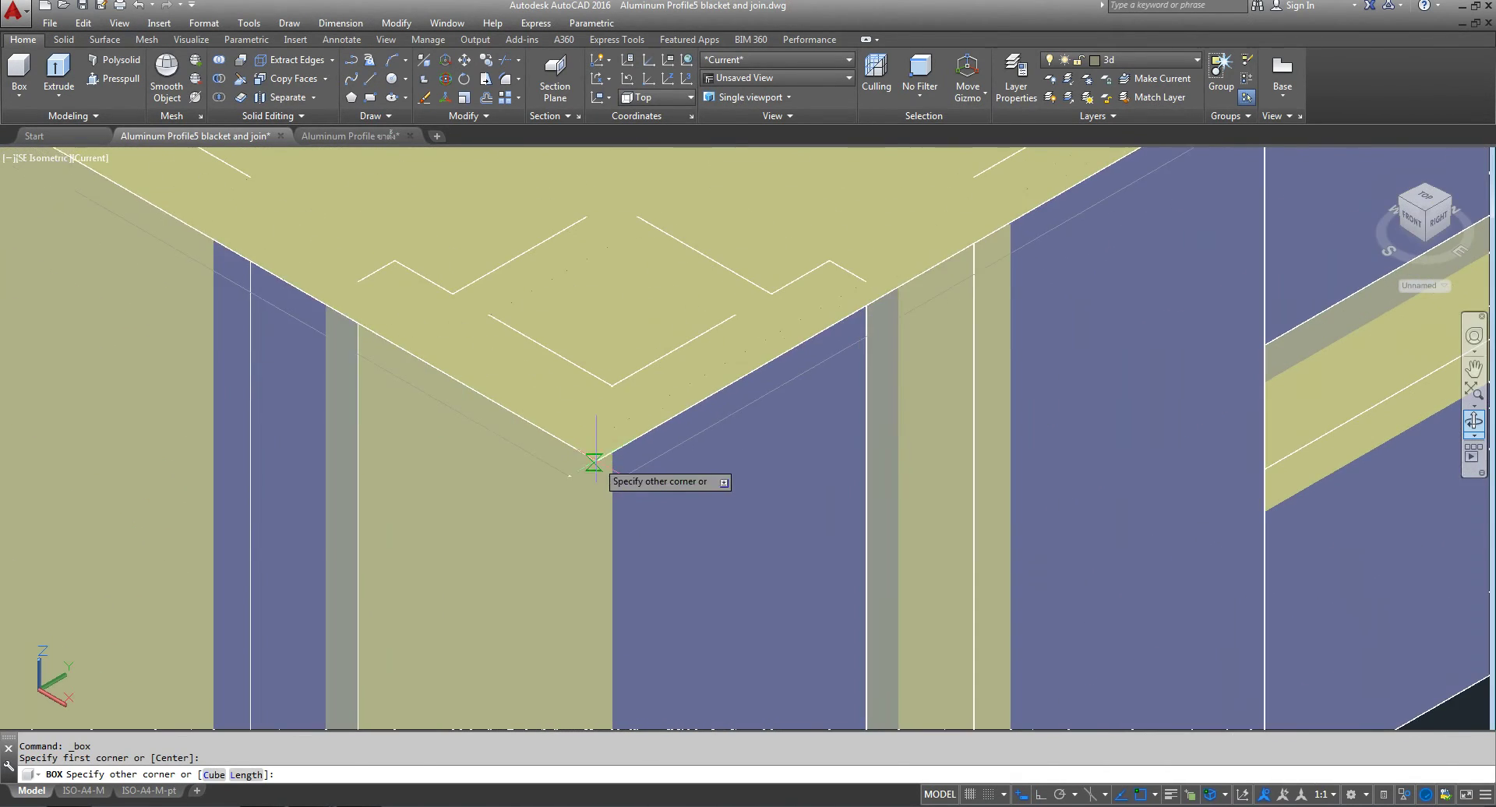
pyautogui.click(612, 427)
pyautogui.scroll(-3, 612, 426)
pyautogui.scroll(-3, 612, 405)
pyautogui.scroll(-4, 612, 393)
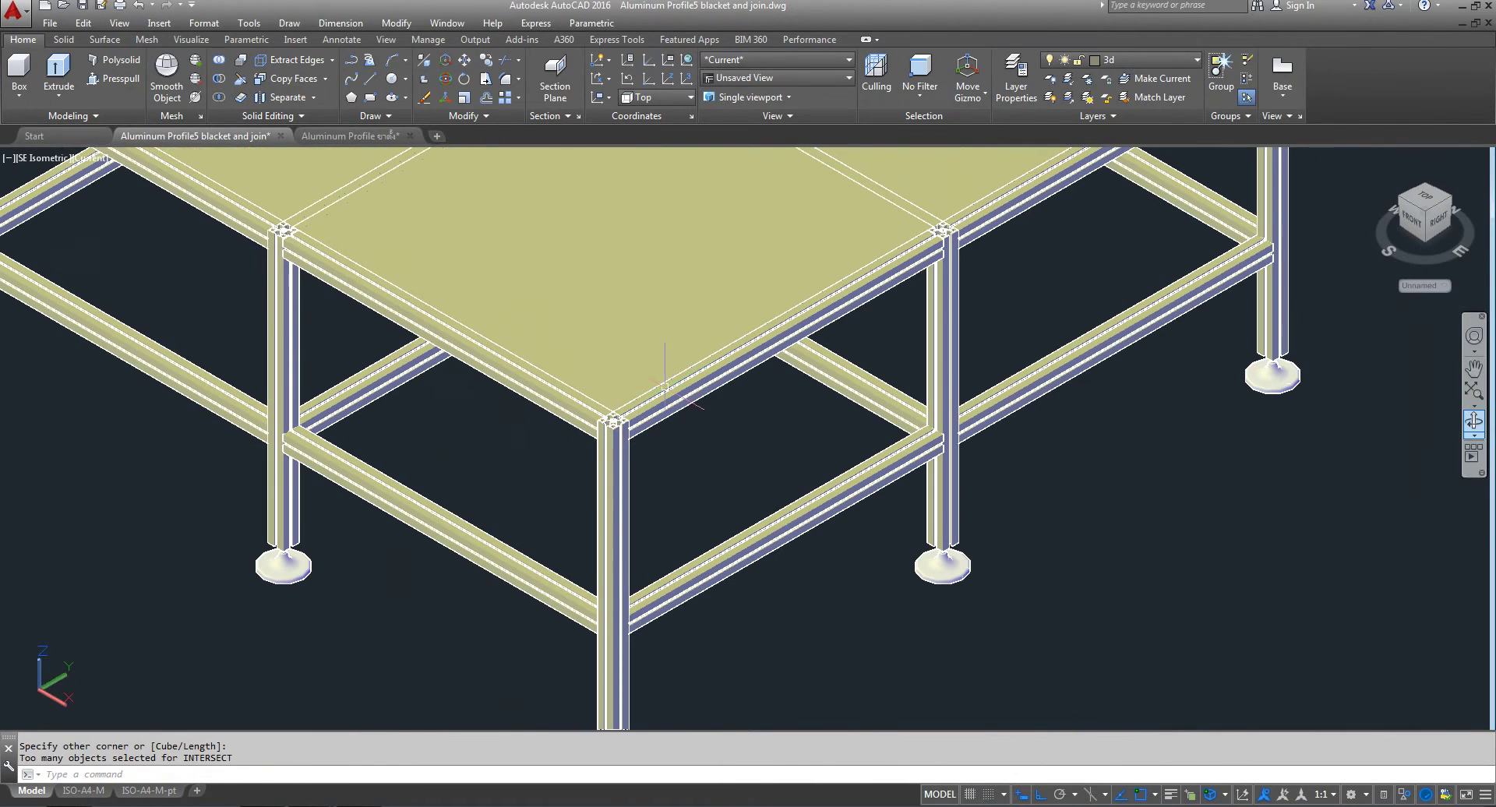
pyautogui.click(616, 317)
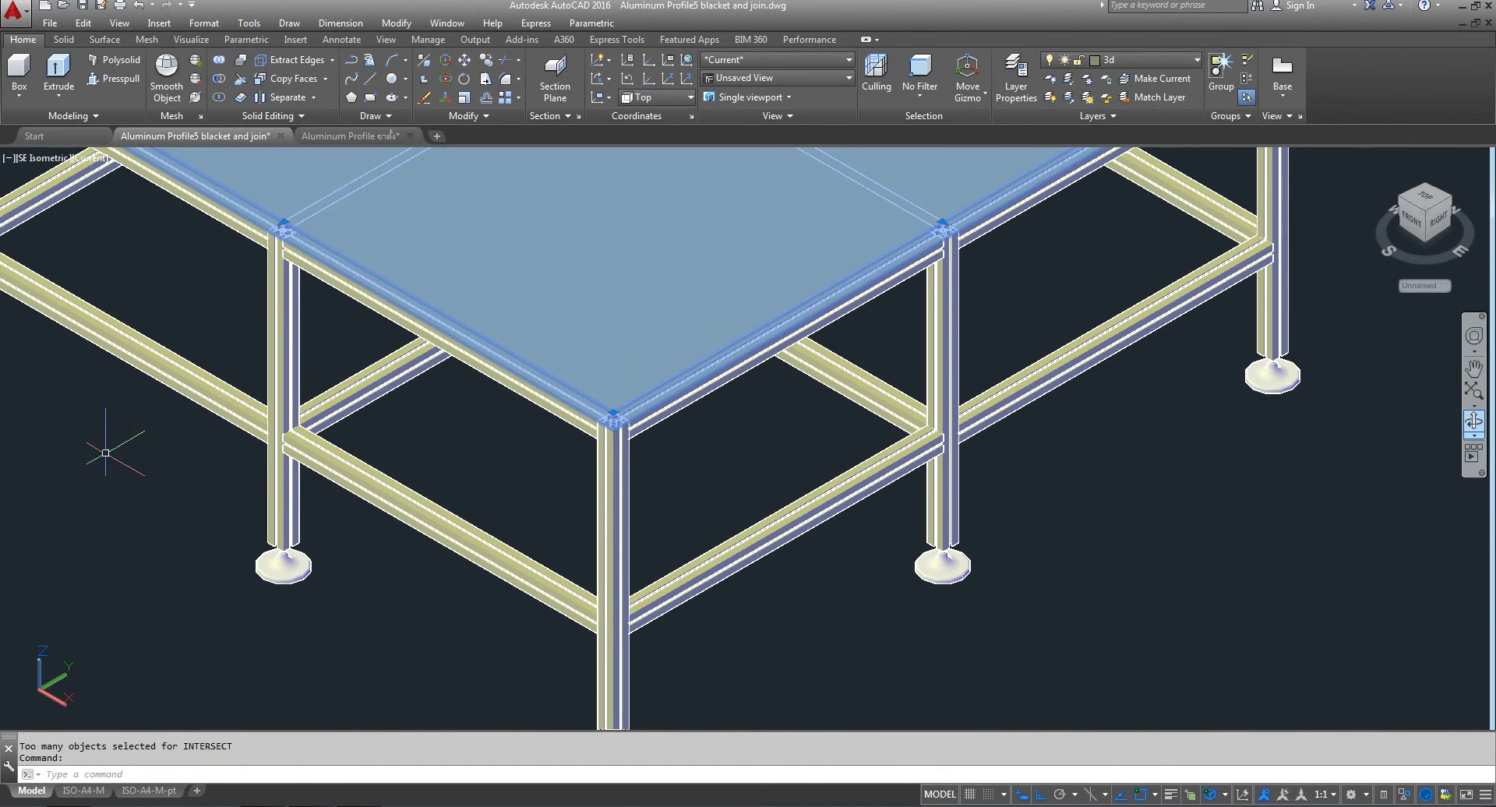
pyautogui.click(58, 72)
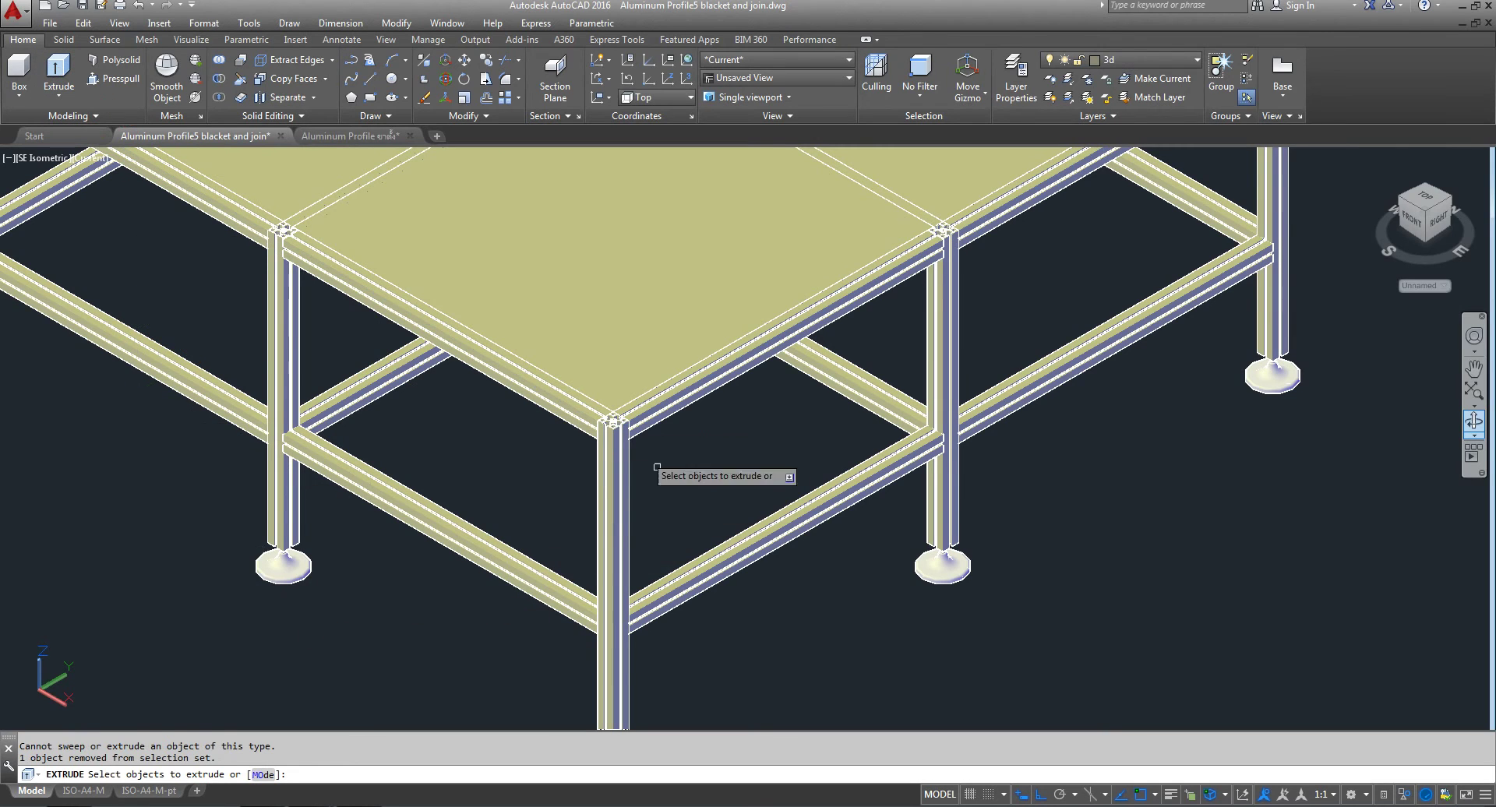
pyautogui.click(581, 340)
pyautogui.scroll(-5, 499, 437)
pyautogui.rightClick(557, 419)
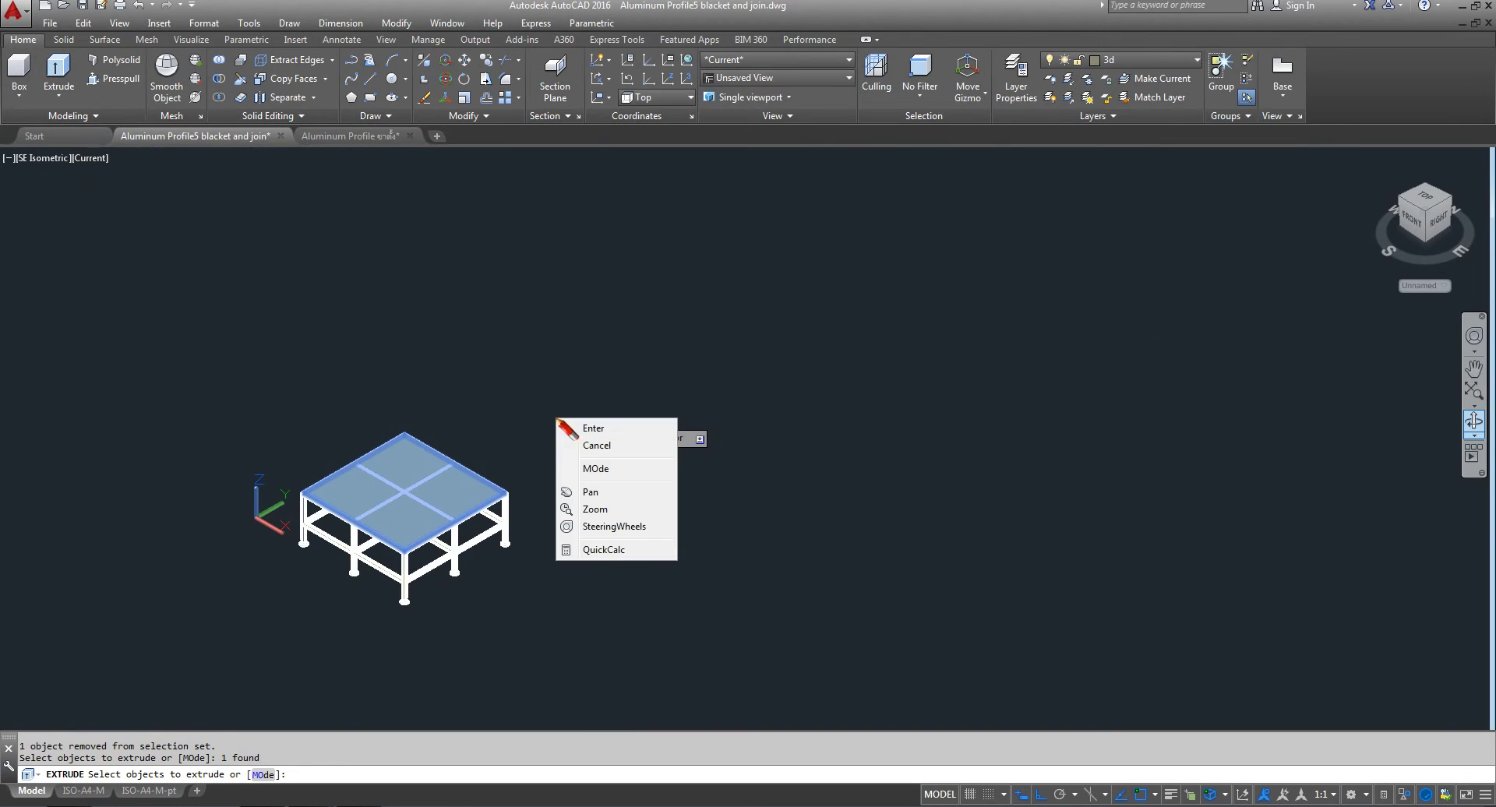
pyautogui.click(595, 427)
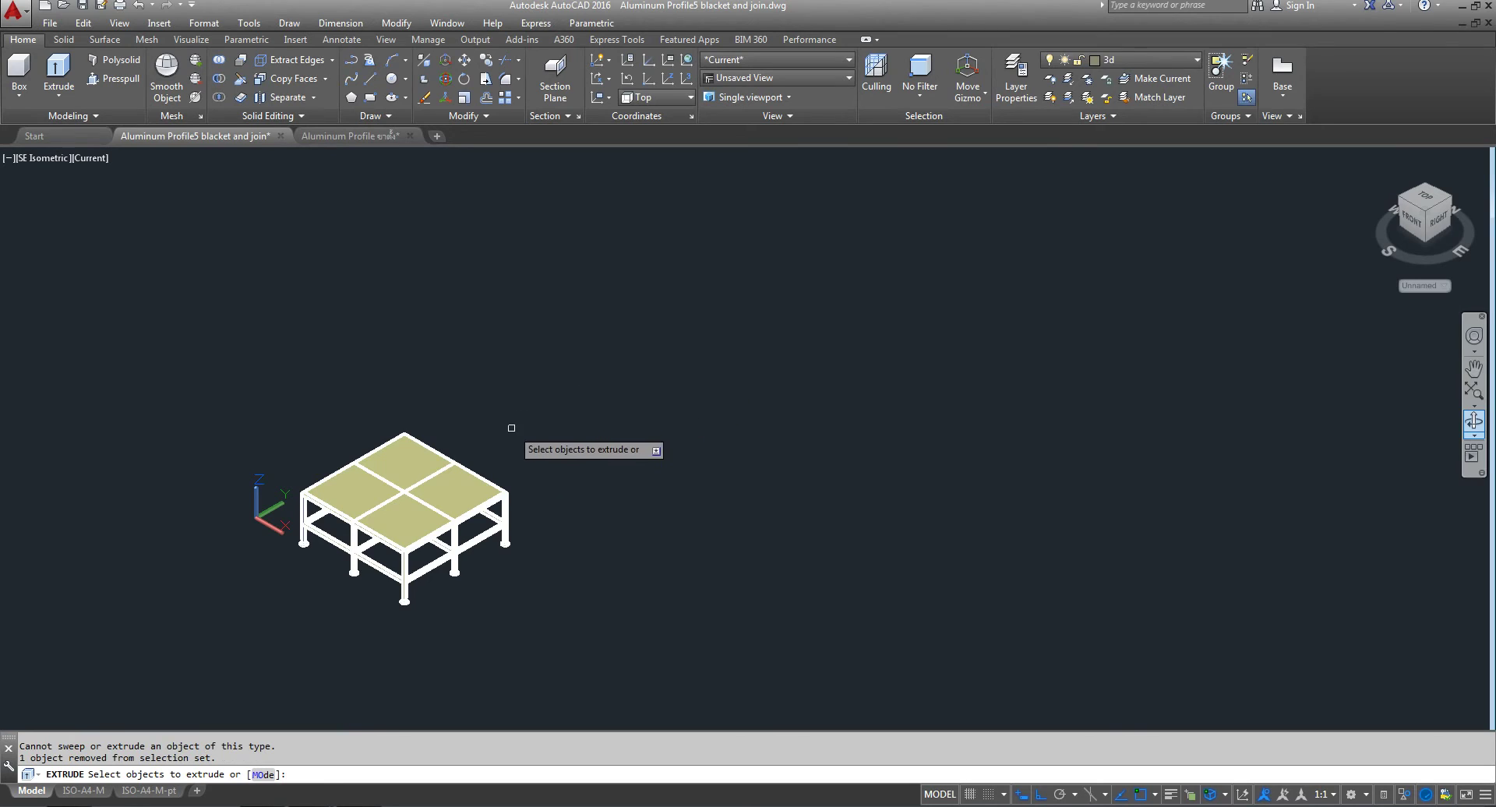
pyautogui.click(451, 496)
pyautogui.rightClick(592, 419)
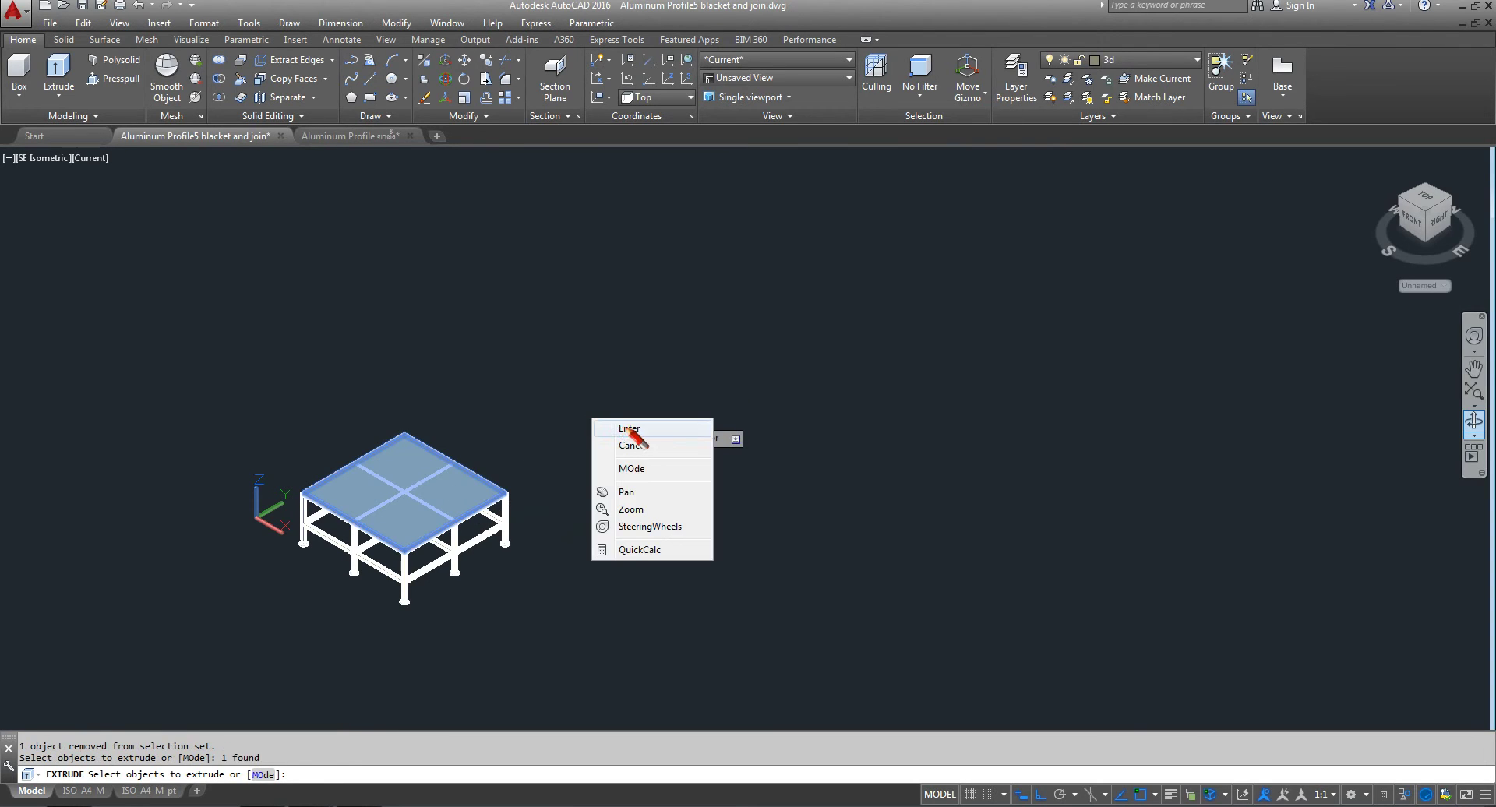
pyautogui.click(629, 429)
pyautogui.press('Escape')
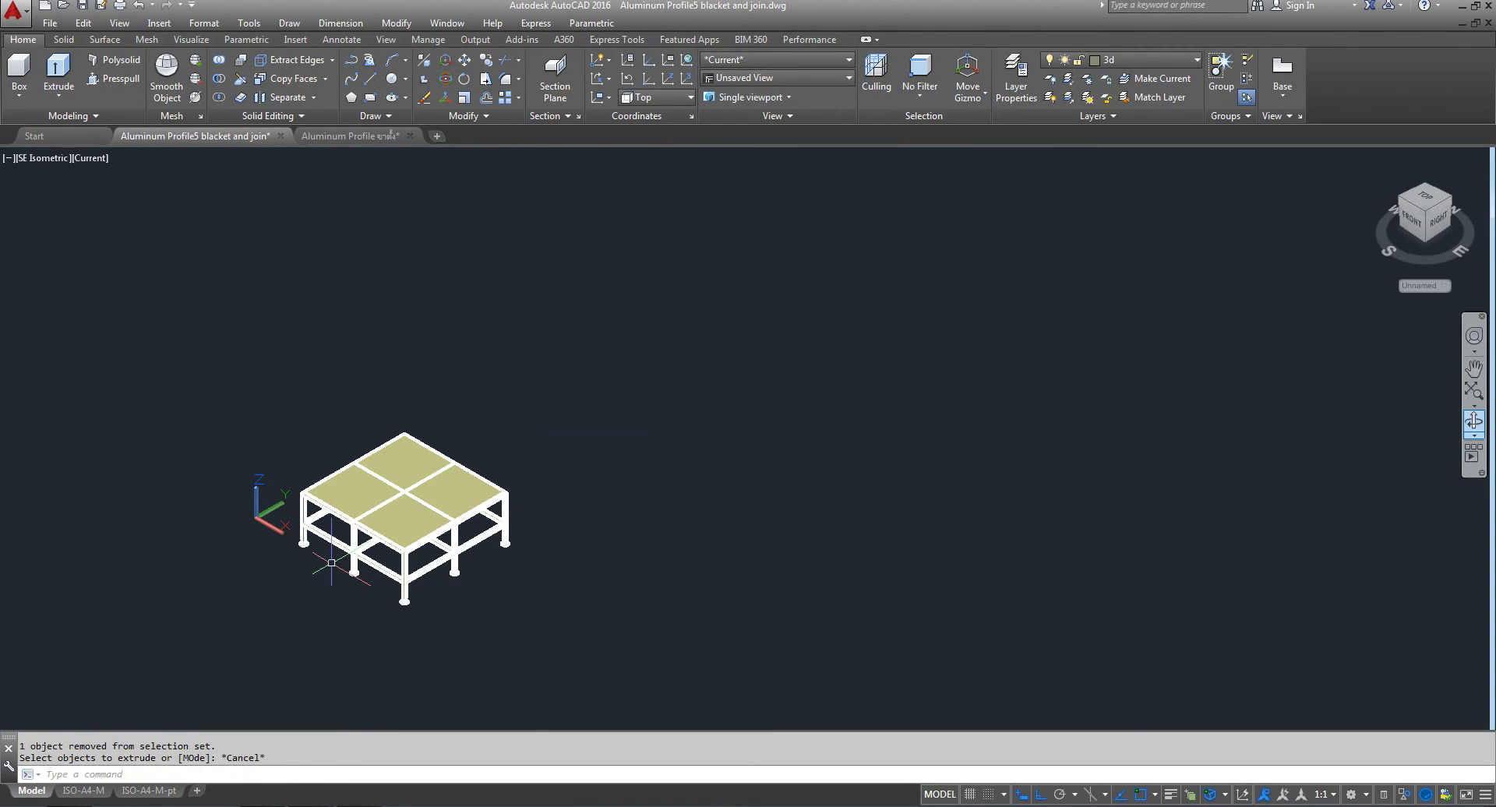
pyautogui.scroll(4, 331, 562)
pyautogui.scroll(4, 491, 554)
pyautogui.scroll(2, 540, 457)
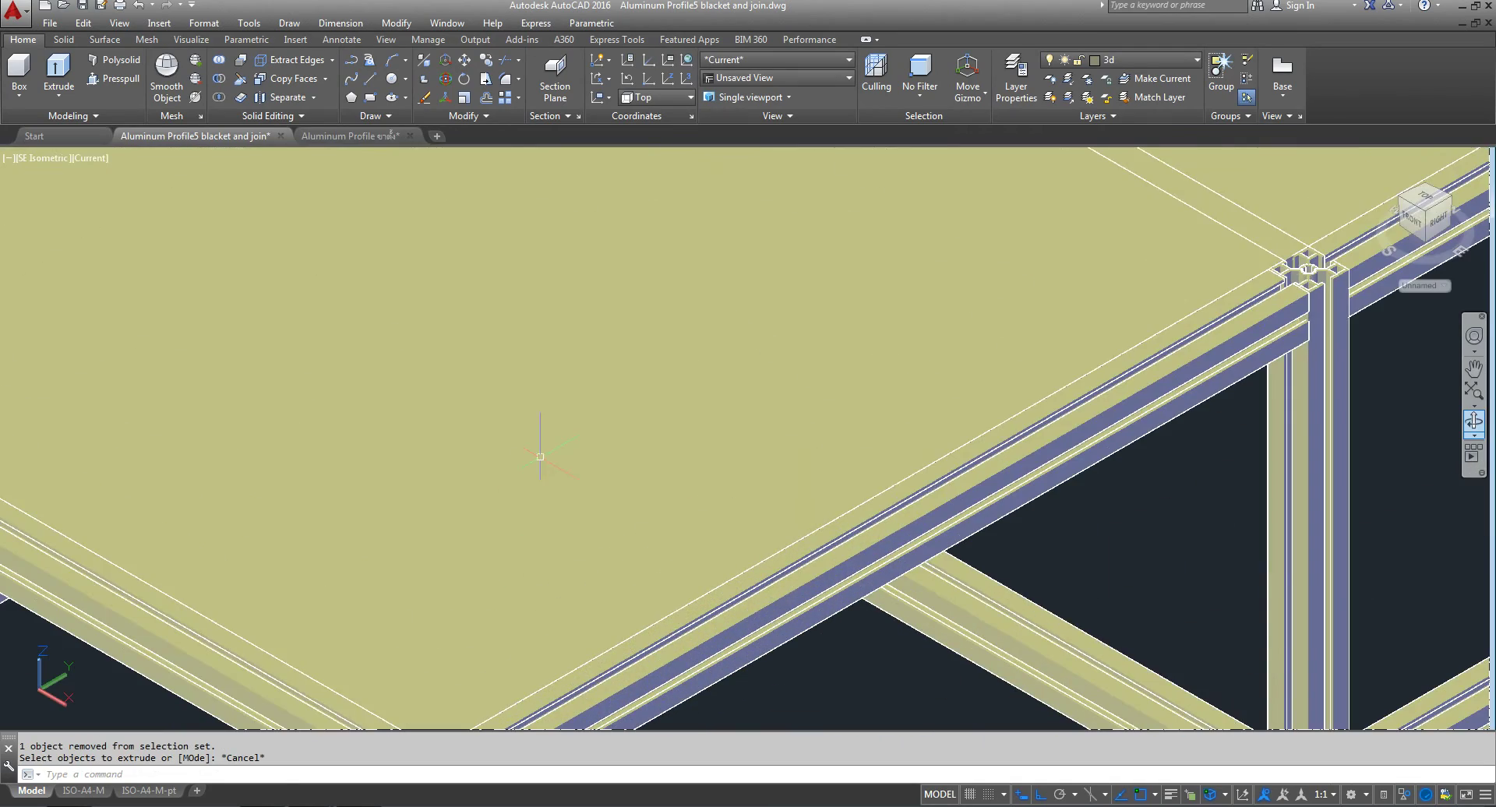
pyautogui.scroll(-5, 540, 456)
pyautogui.scroll(5, 704, 440)
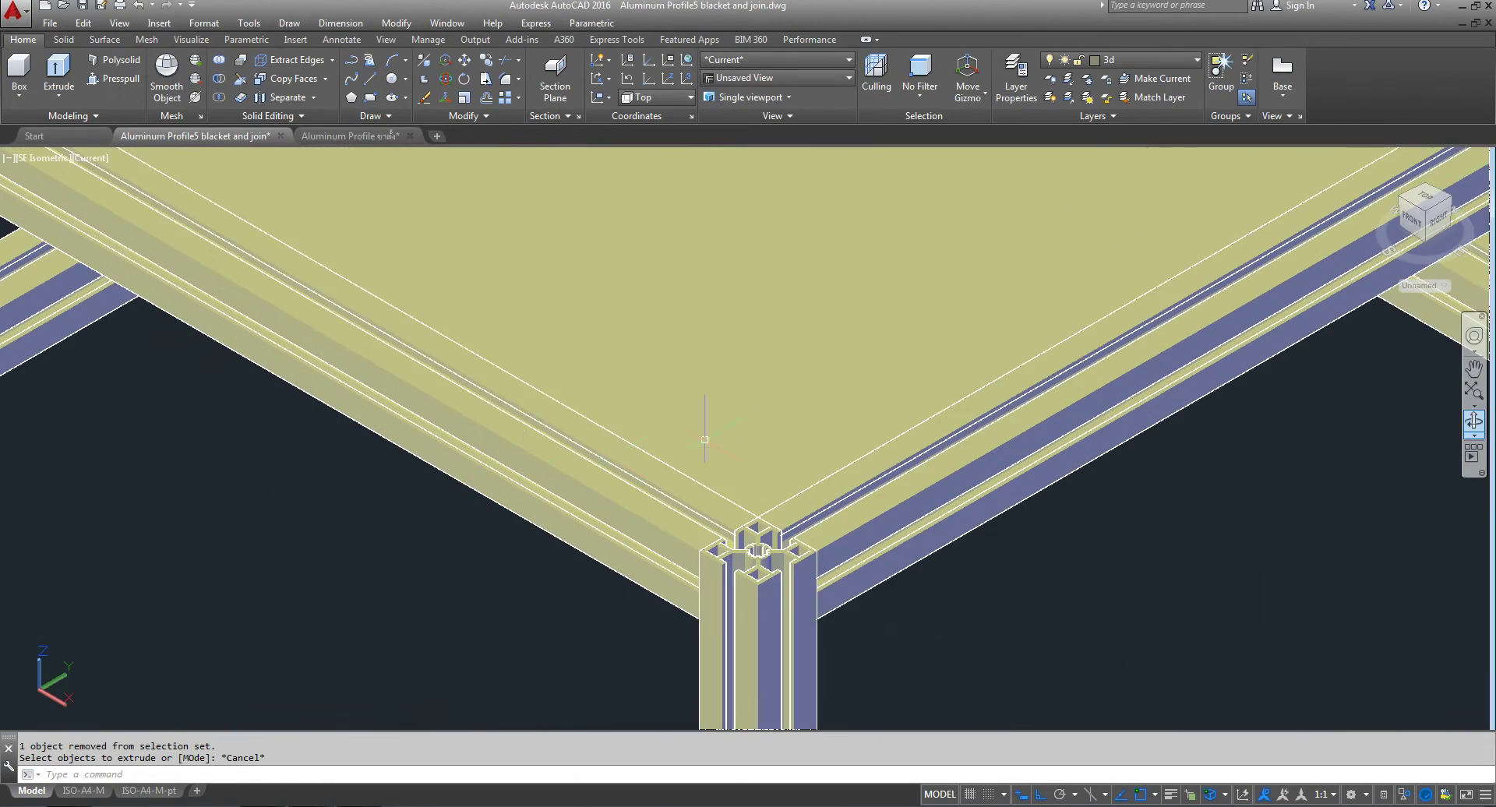
pyautogui.scroll(3, 774, 583)
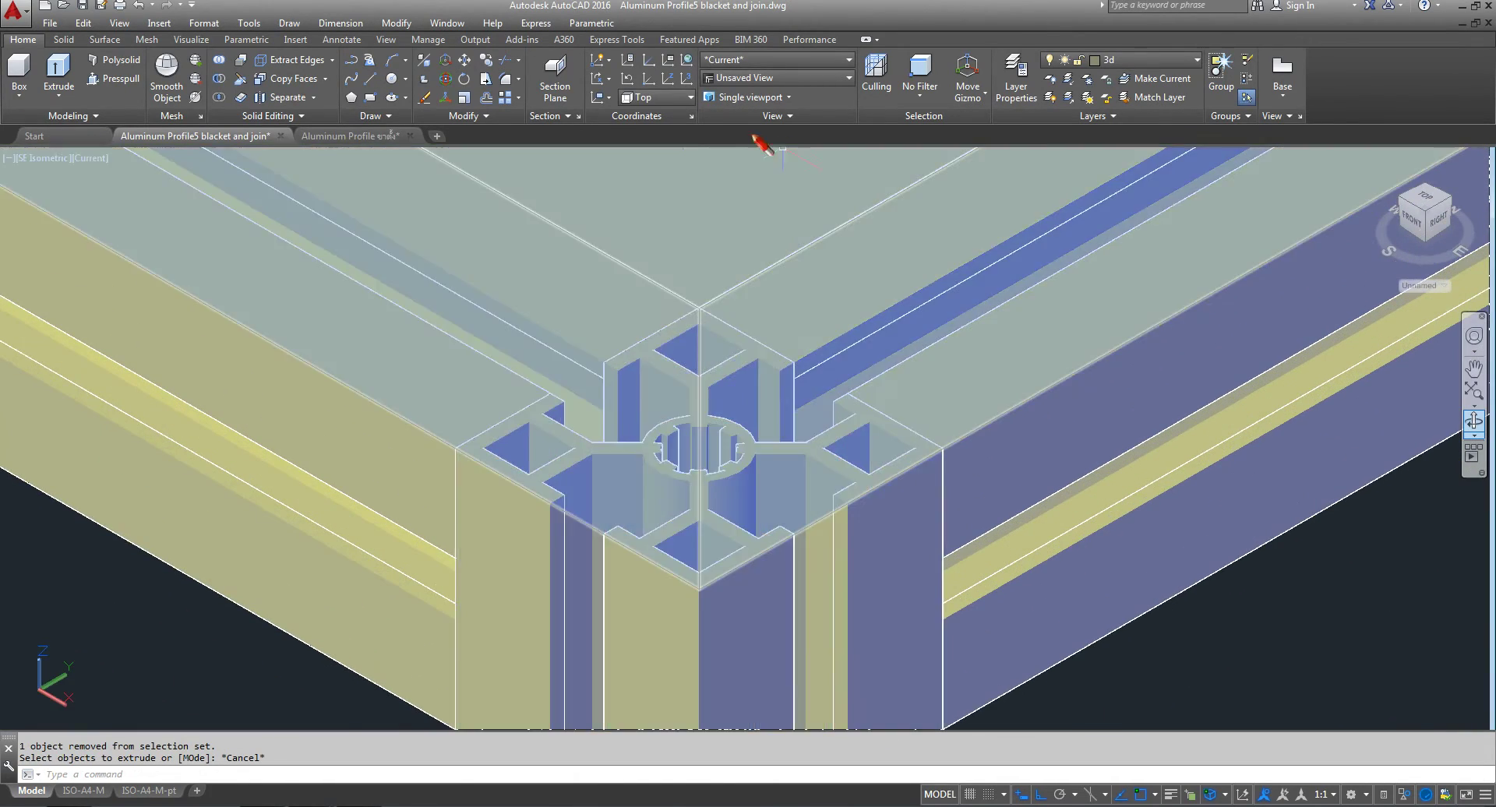
pyautogui.scroll(-5, 548, 399)
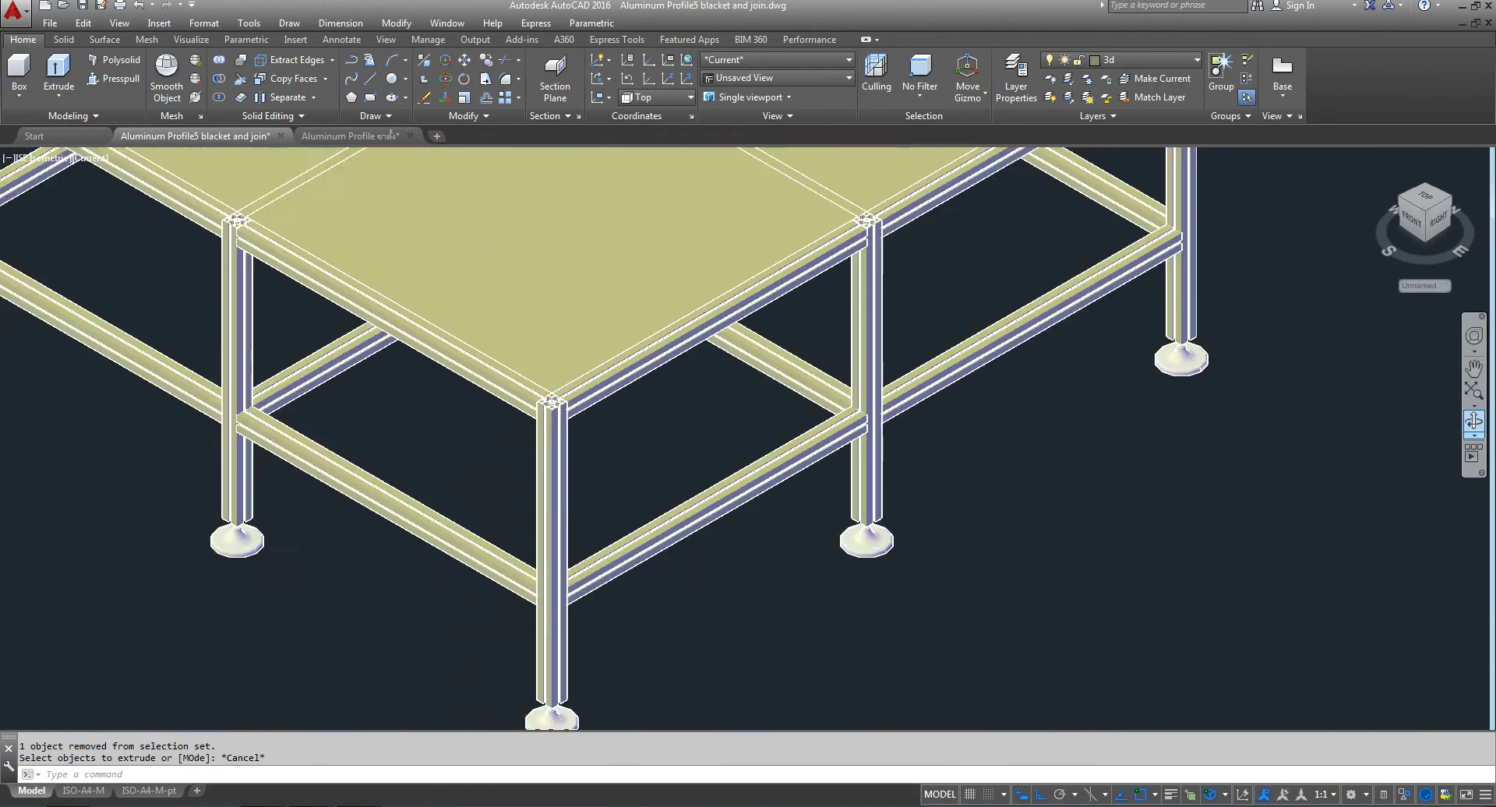
pyautogui.scroll(2, 611, 457)
pyautogui.click(643, 331)
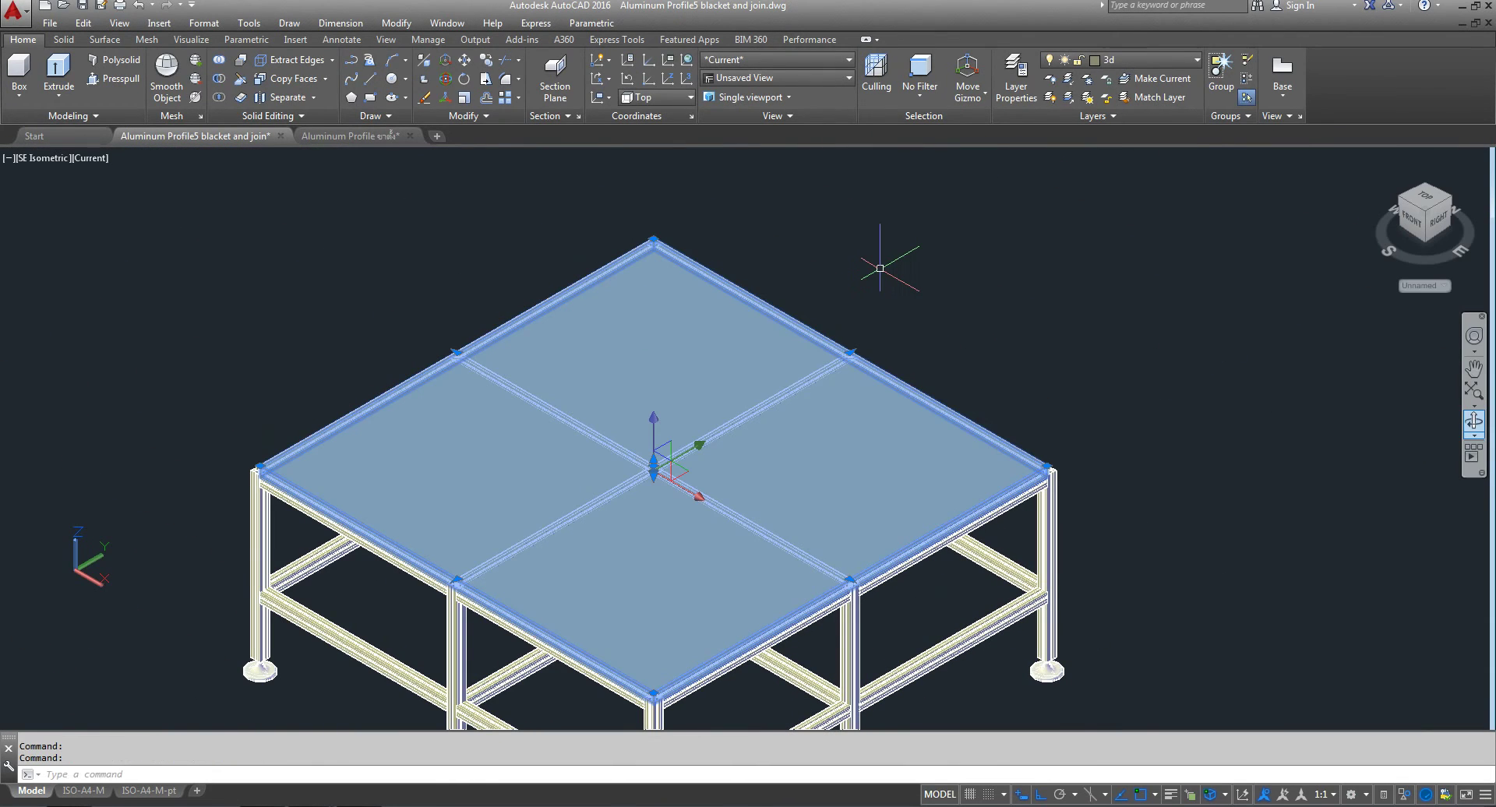
# - Press Delete on the tabletop, then start a box at the frame's top corner and abandon it
pyautogui.press('Delete')
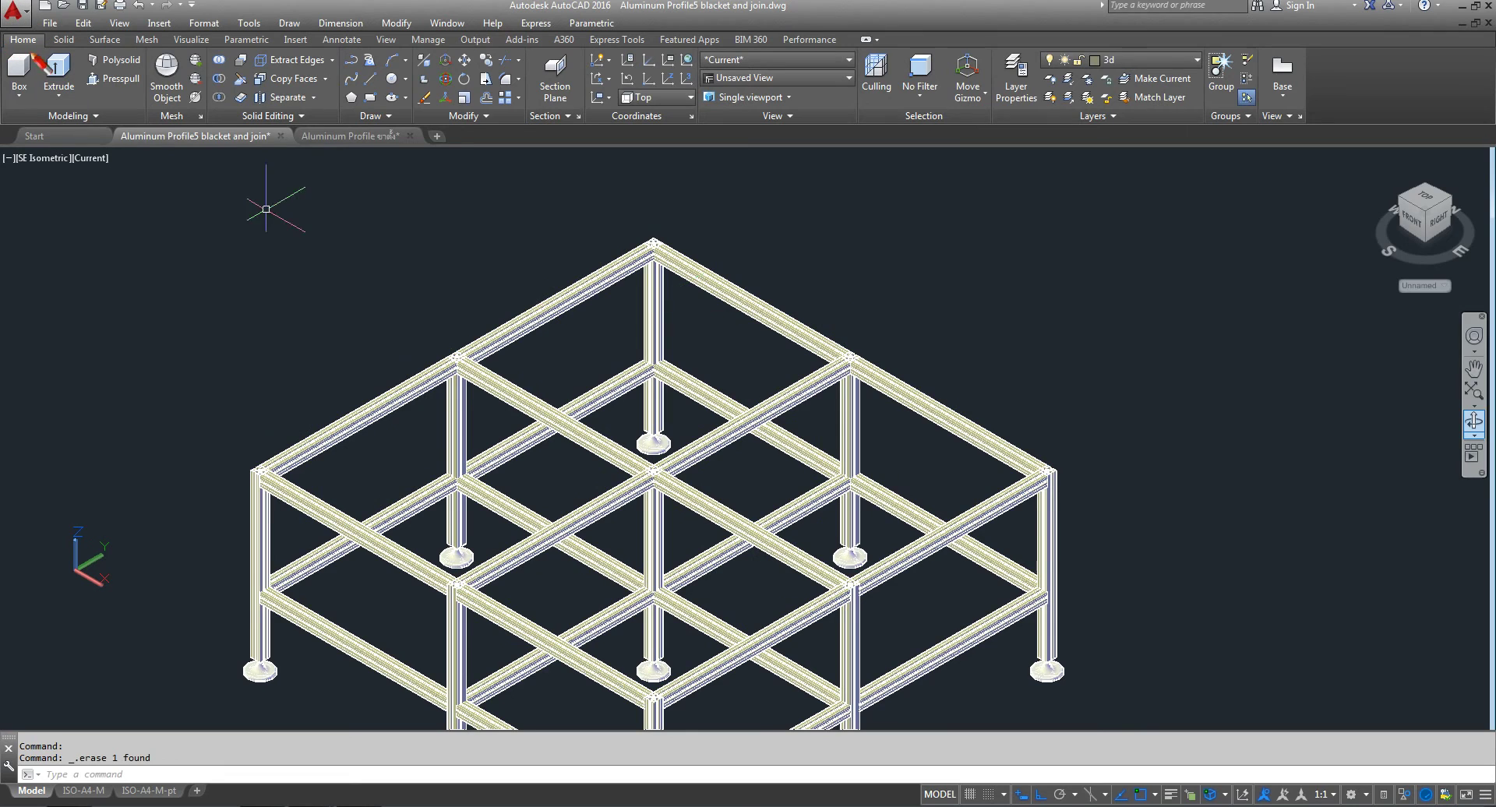
pyautogui.click(19, 70)
pyautogui.scroll(3, 655, 243)
pyautogui.scroll(2, 653, 242)
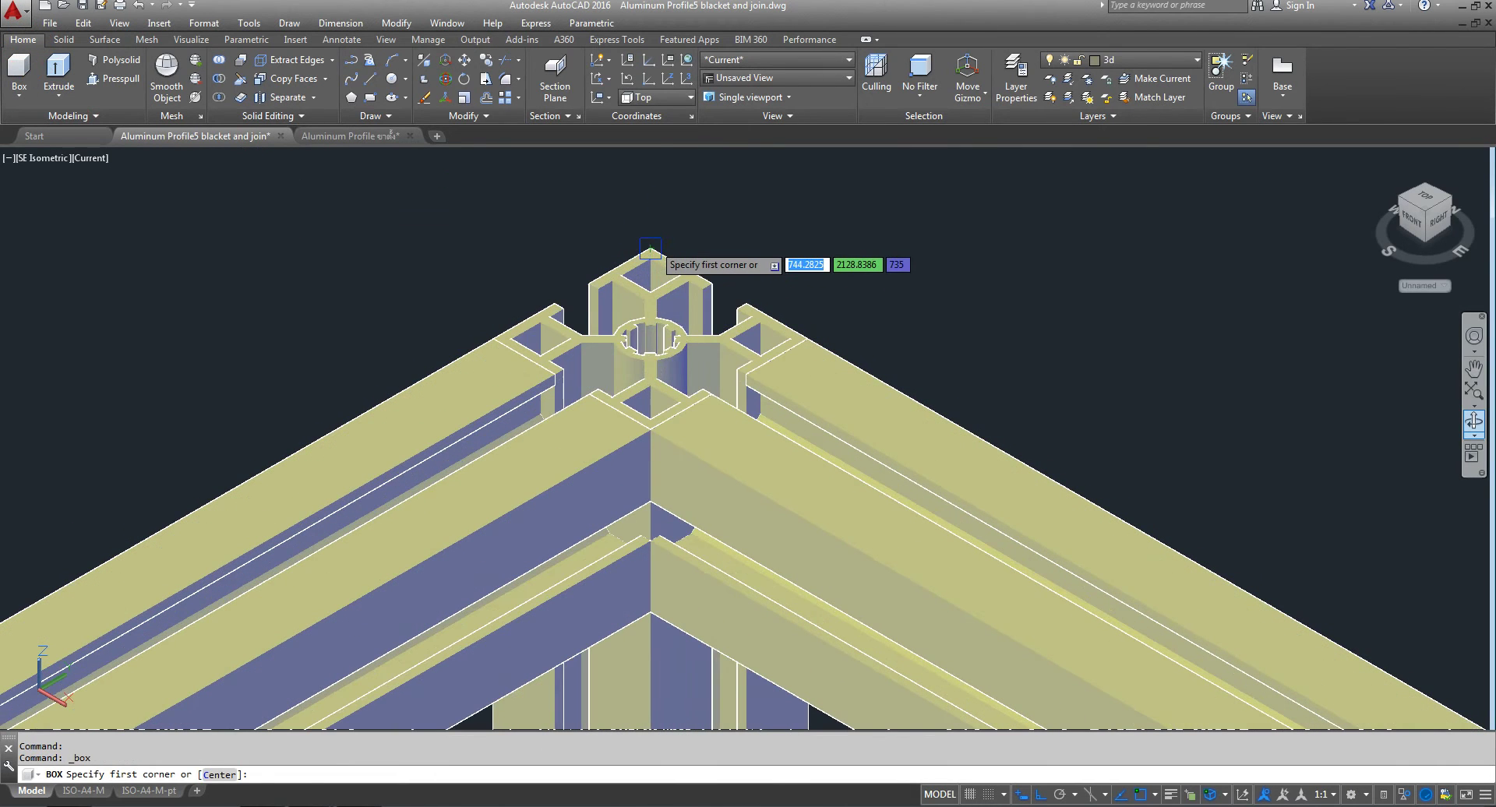
pyautogui.click(653, 242)
pyautogui.scroll(-2, 629, 316)
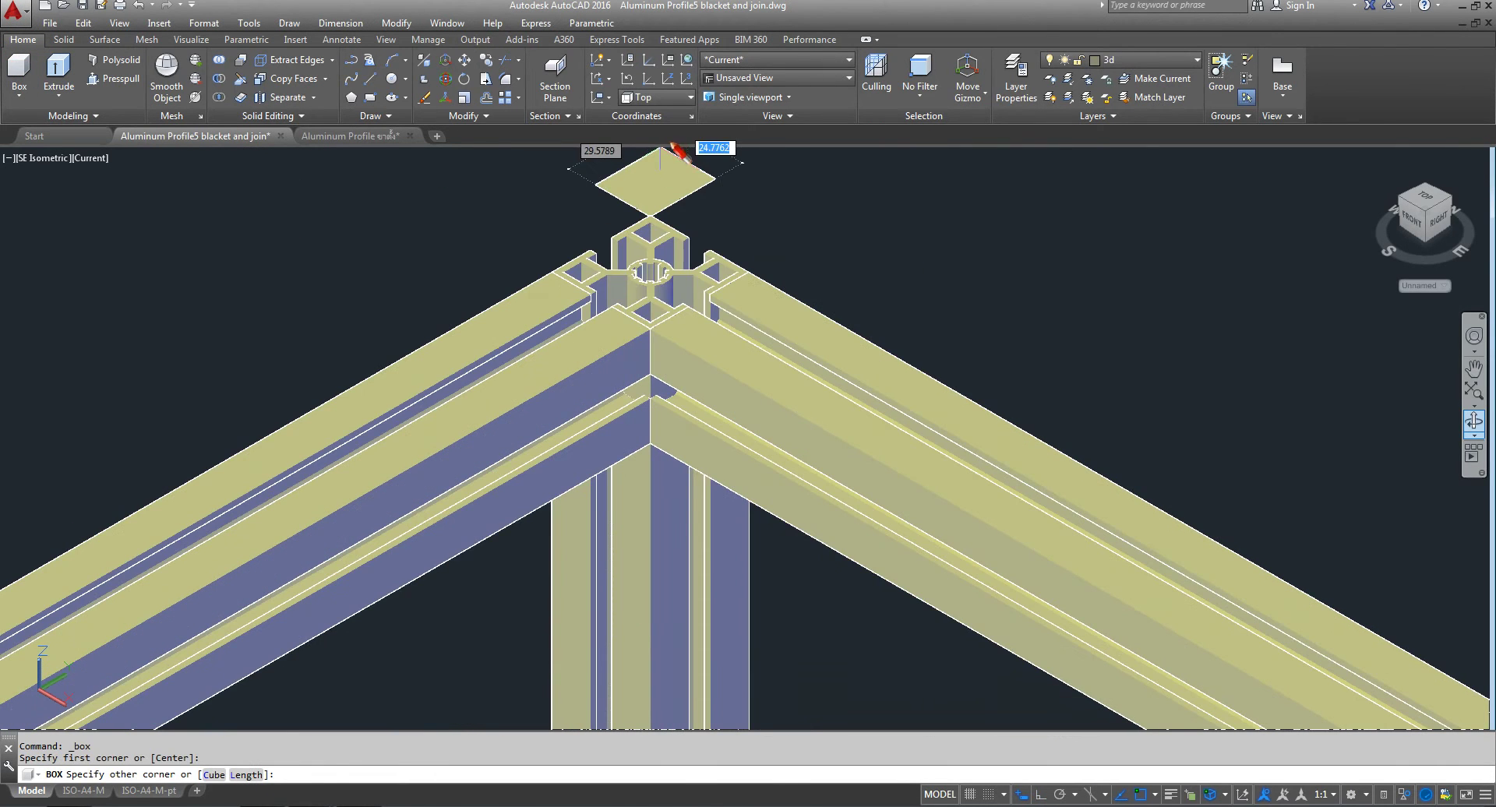
pyautogui.scroll(-4, 629, 315)
pyautogui.scroll(-4, 628, 284)
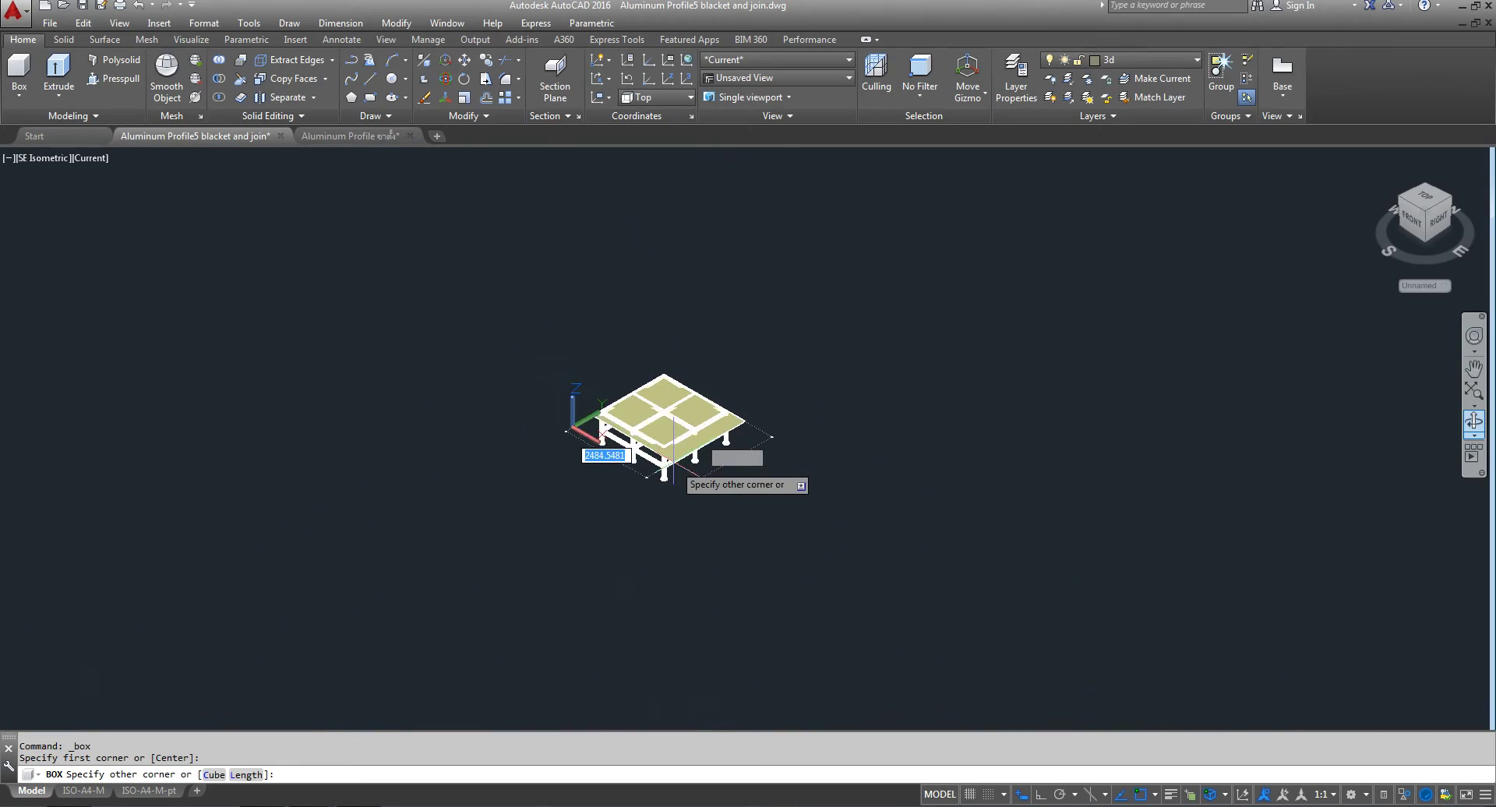
pyautogui.scroll(3, 670, 466)
pyautogui.scroll(3, 672, 466)
pyautogui.scroll(2, 494, 568)
pyautogui.scroll(2, 494, 601)
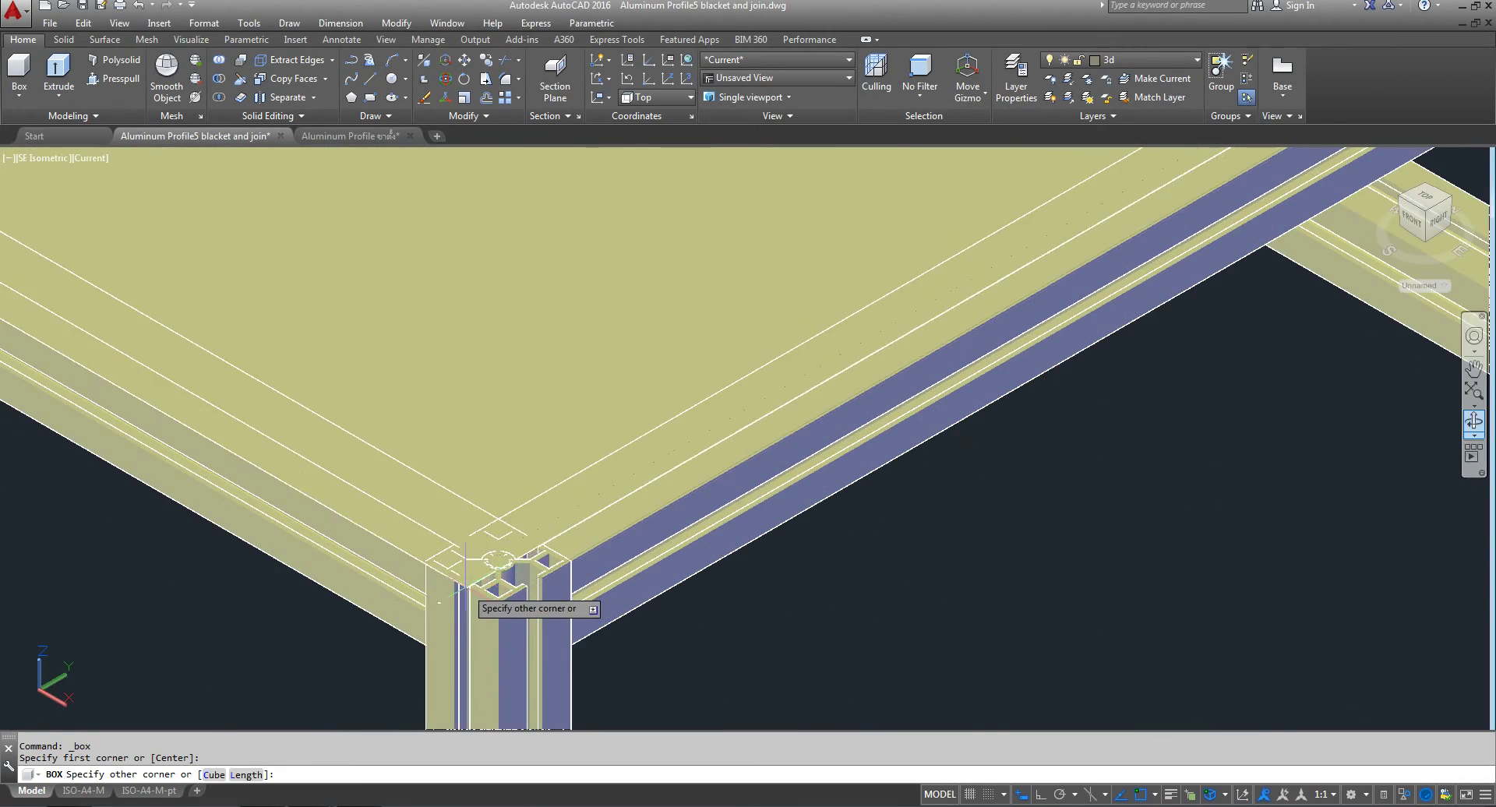
pyautogui.scroll(1, 481, 611)
pyautogui.scroll(3, 487, 608)
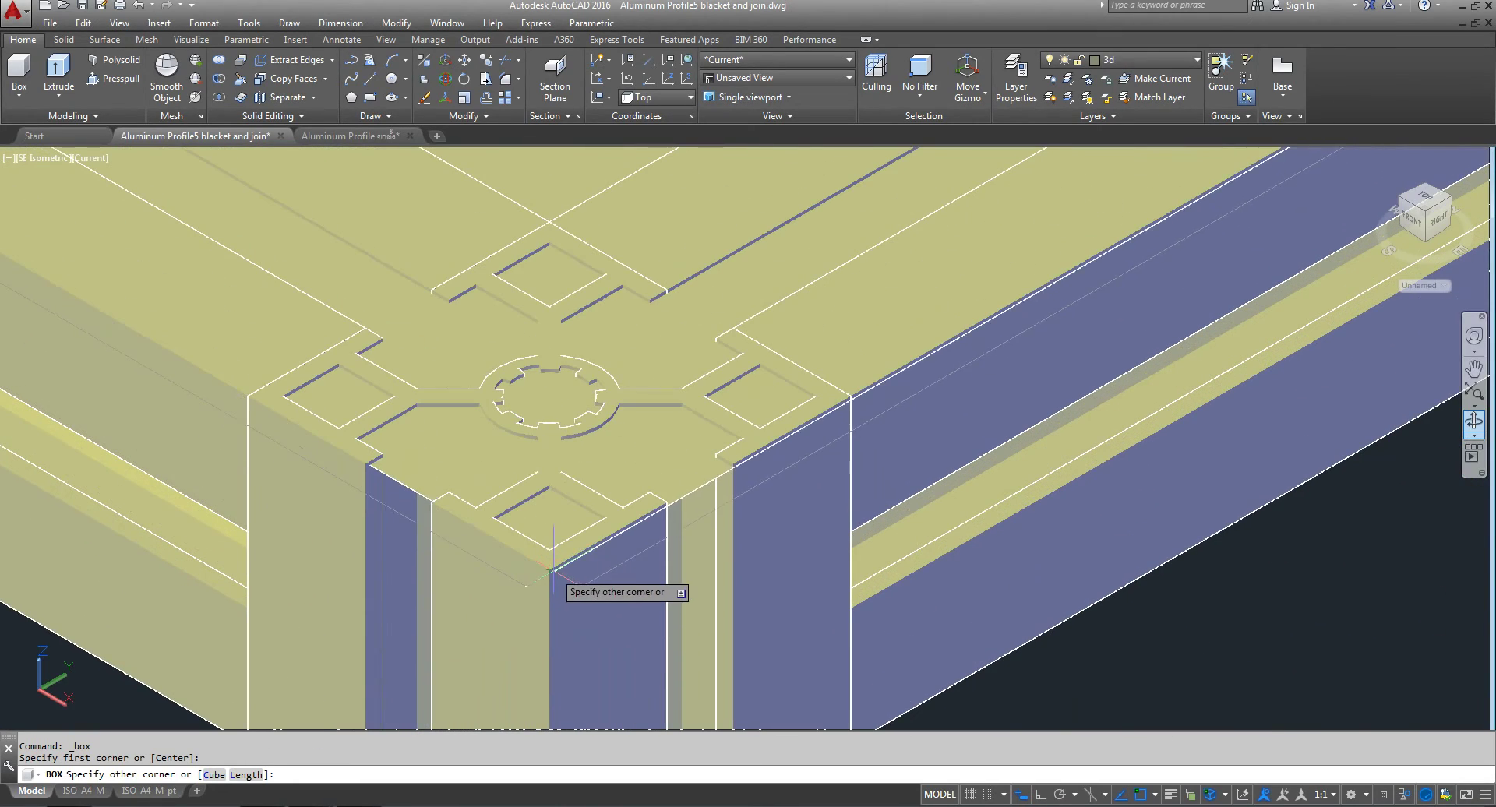
pyautogui.scroll(2, 551, 571)
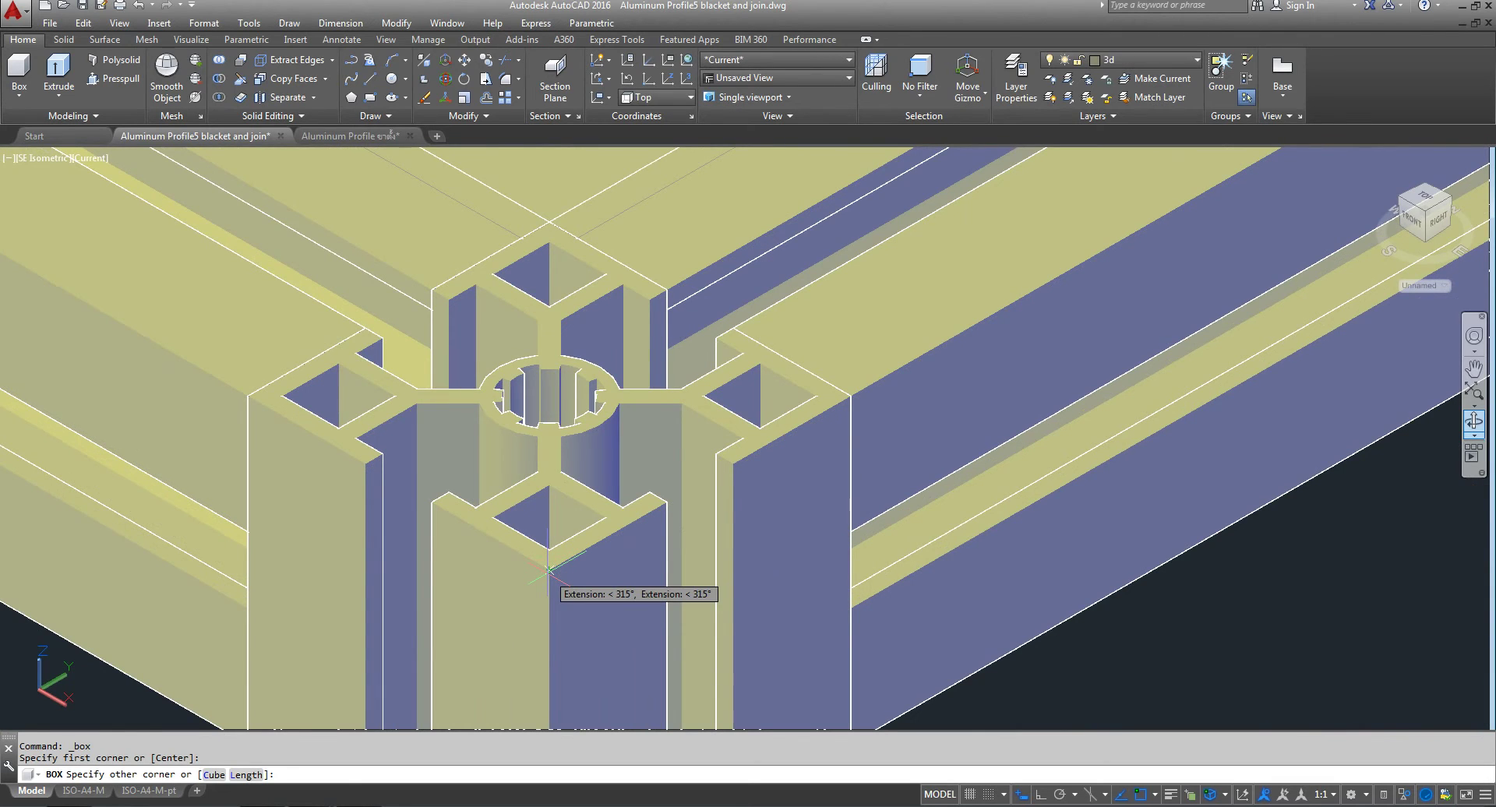
pyautogui.scroll(3, 549, 570)
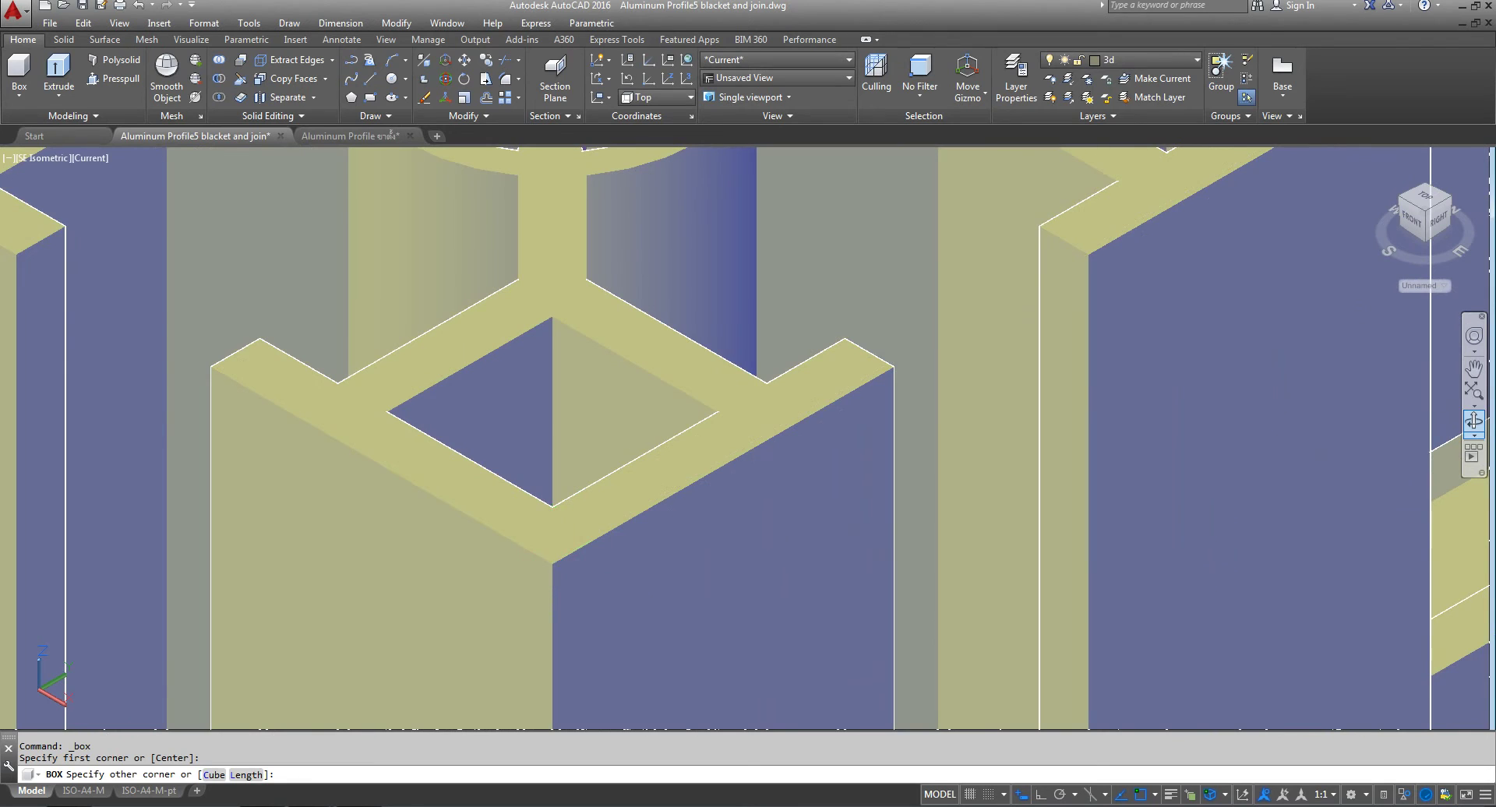
pyautogui.scroll(-5, 571, 471)
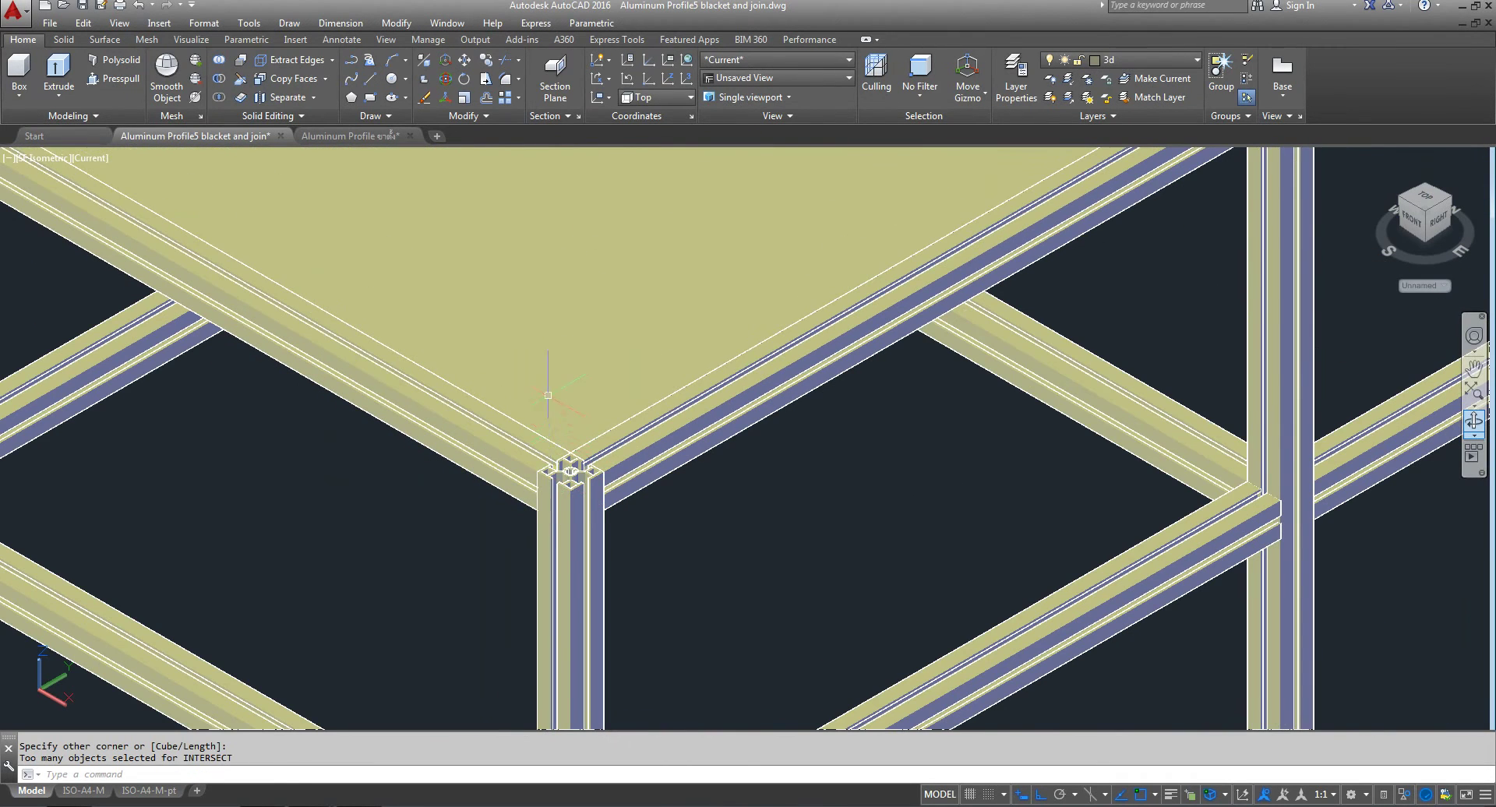
# - Select the tabletop plate, start and cancel a move, then delete the plate
pyautogui.click(548, 395)
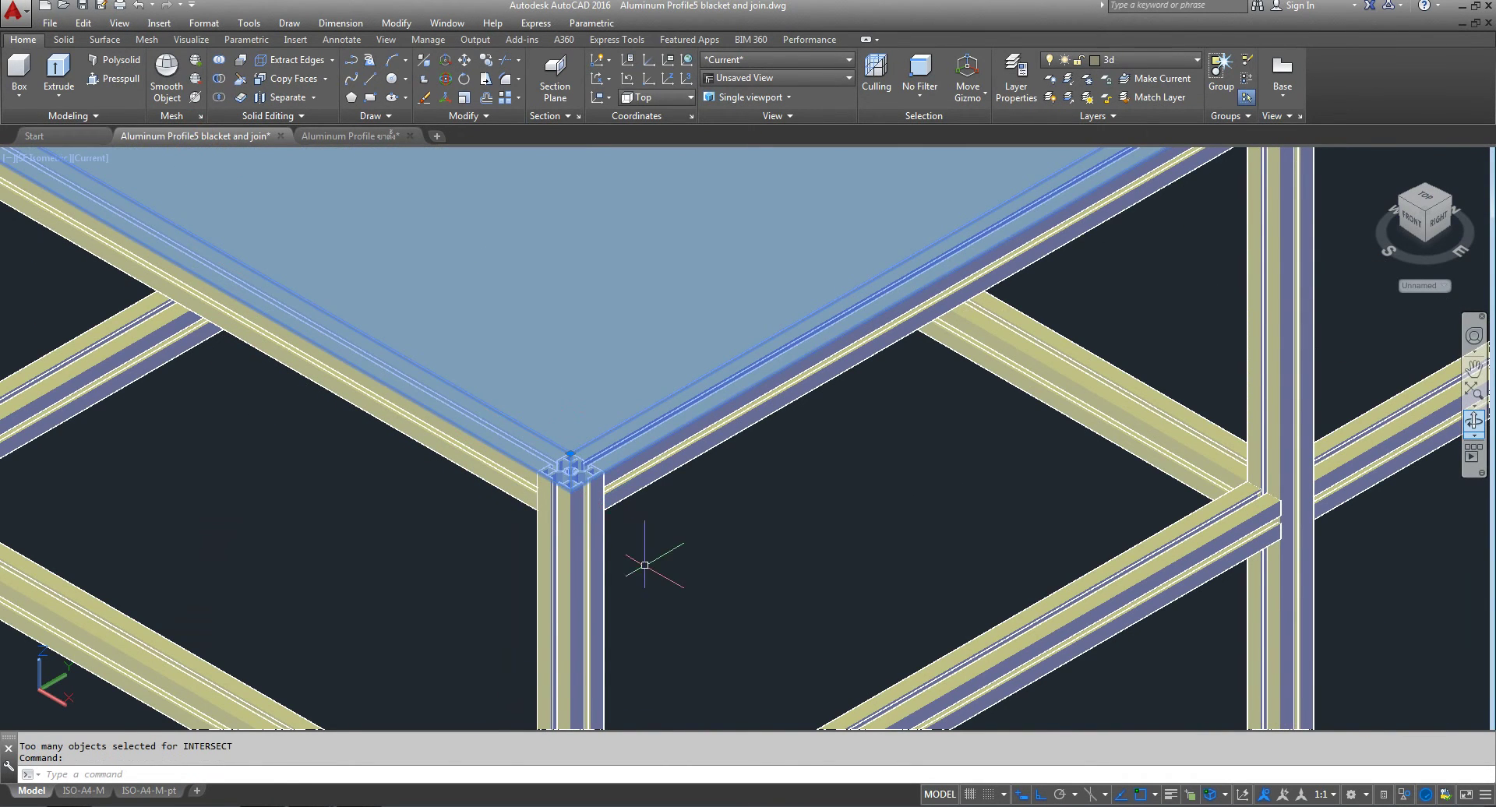
pyautogui.scroll(-5, 644, 565)
pyautogui.scroll(-1, 651, 561)
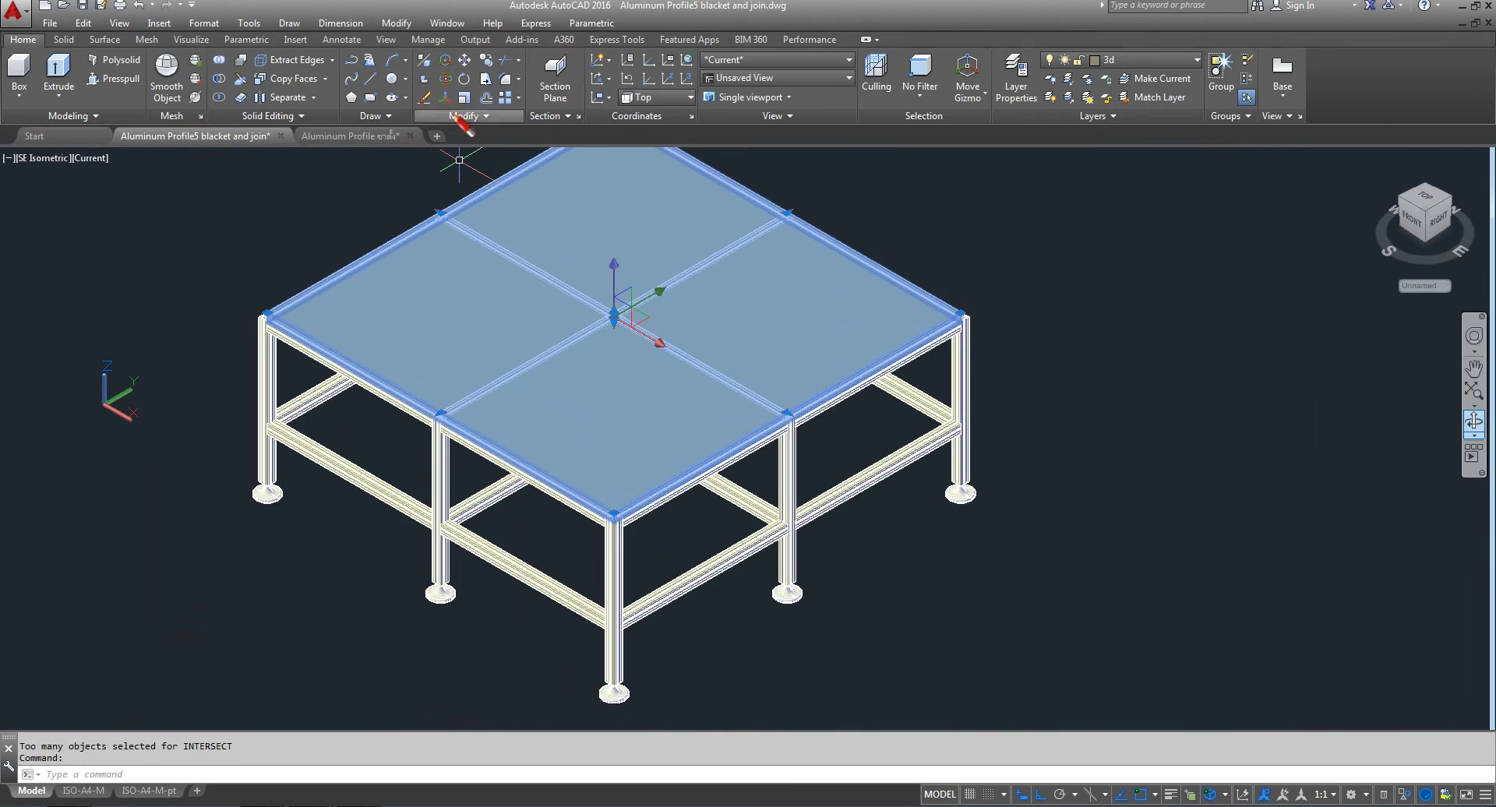
pyautogui.click(466, 61)
pyautogui.click(648, 404)
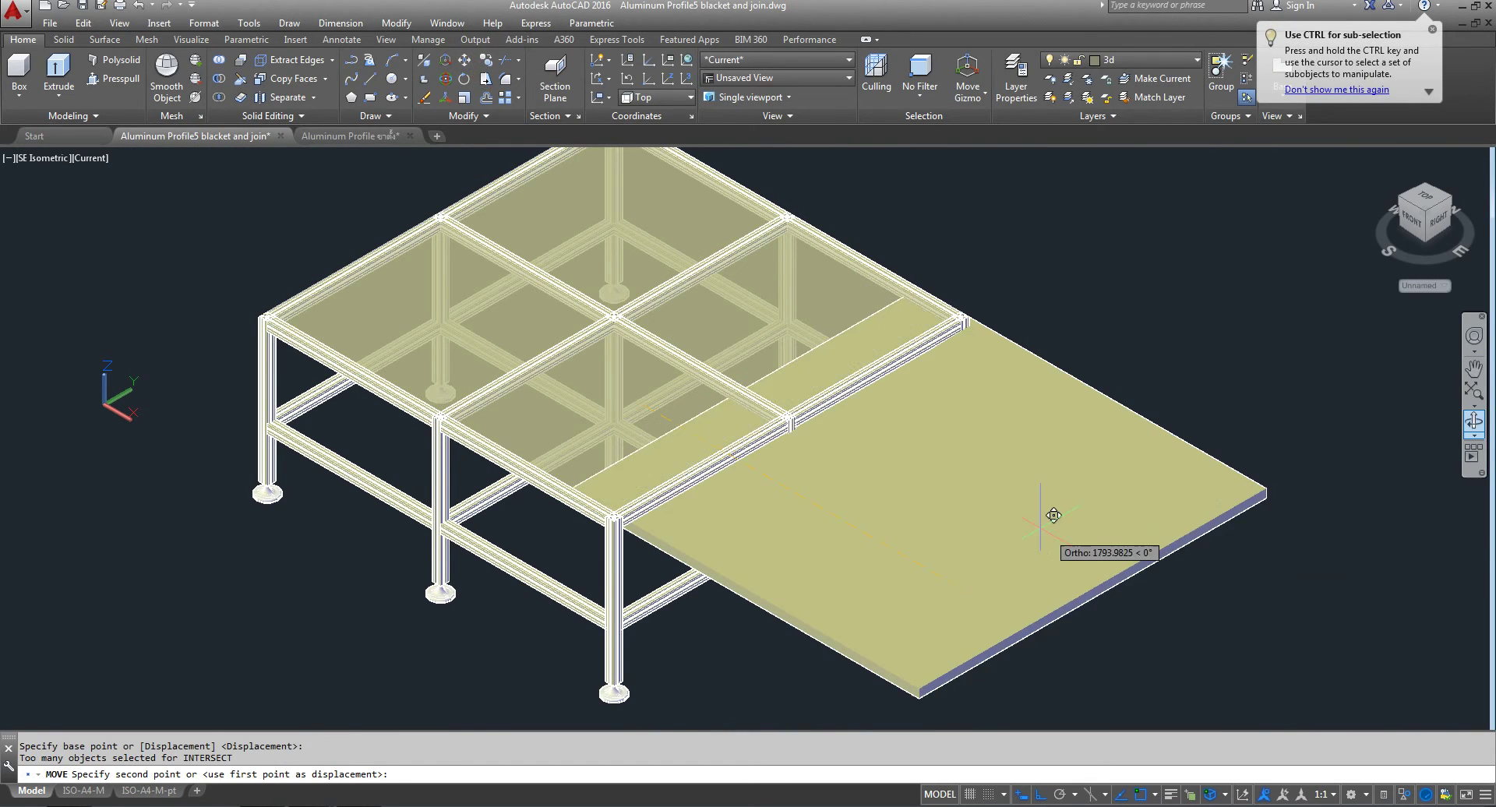
pyautogui.press('Escape')
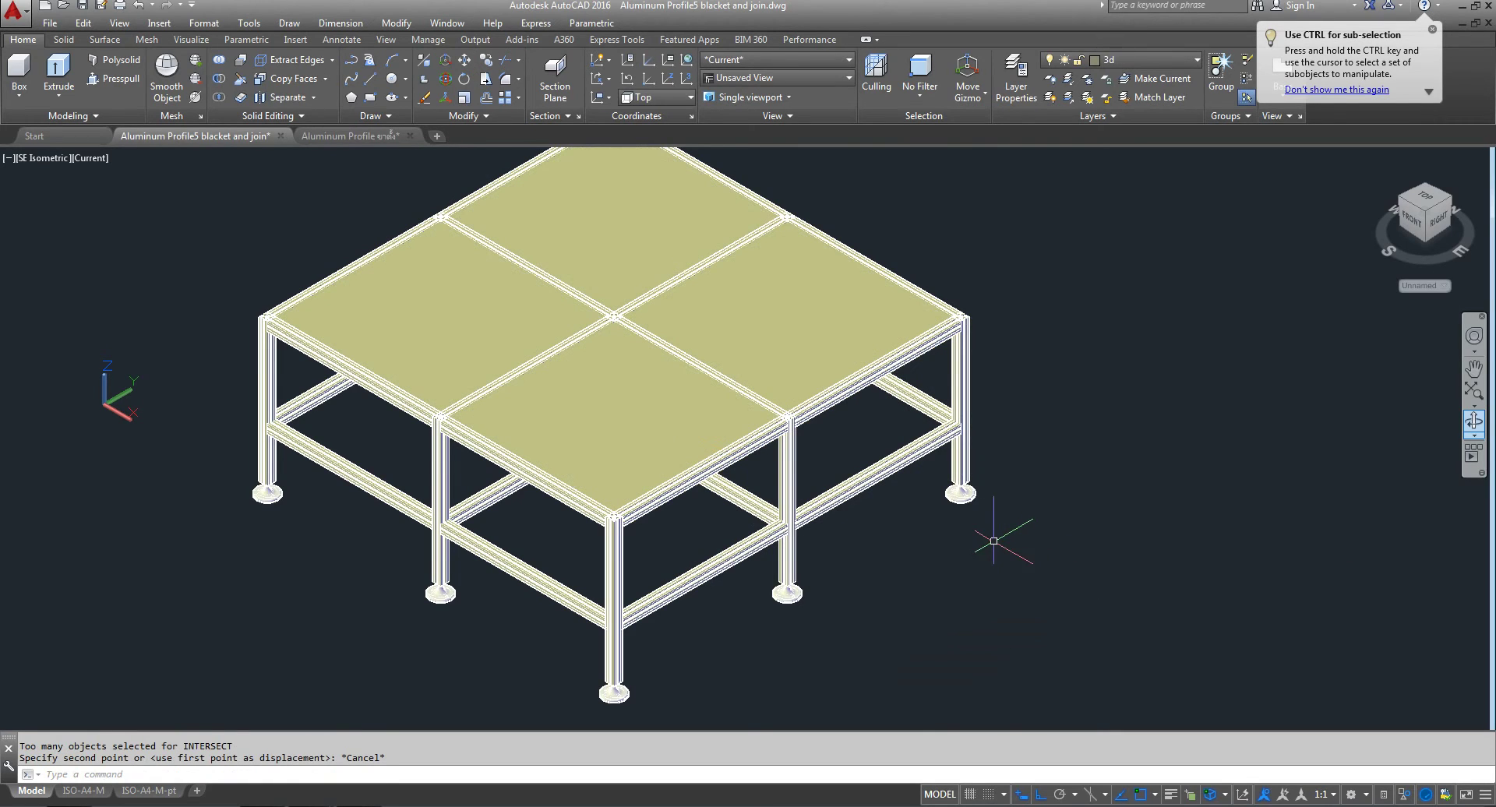
pyautogui.click(602, 413)
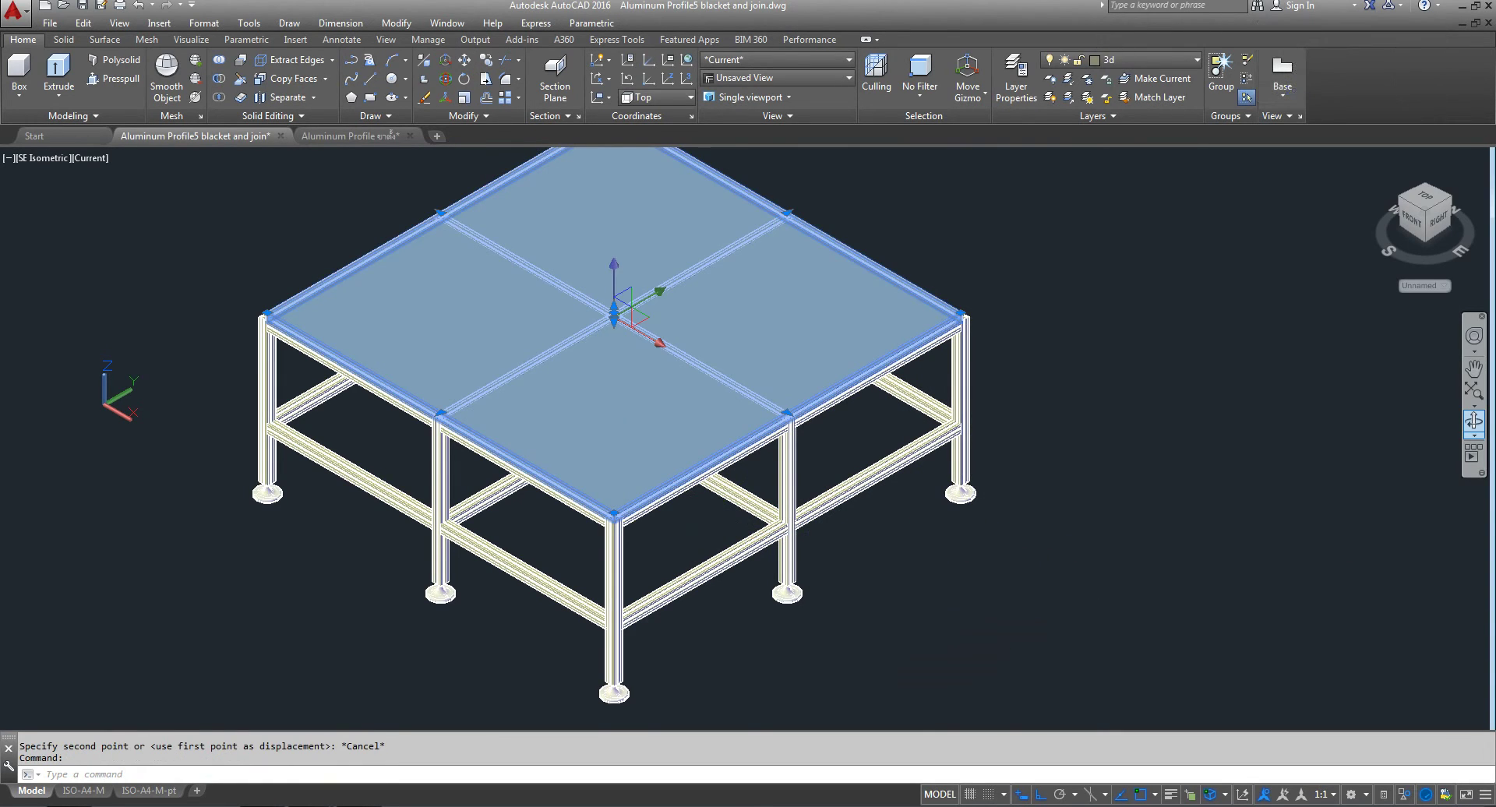
pyautogui.press('Delete')
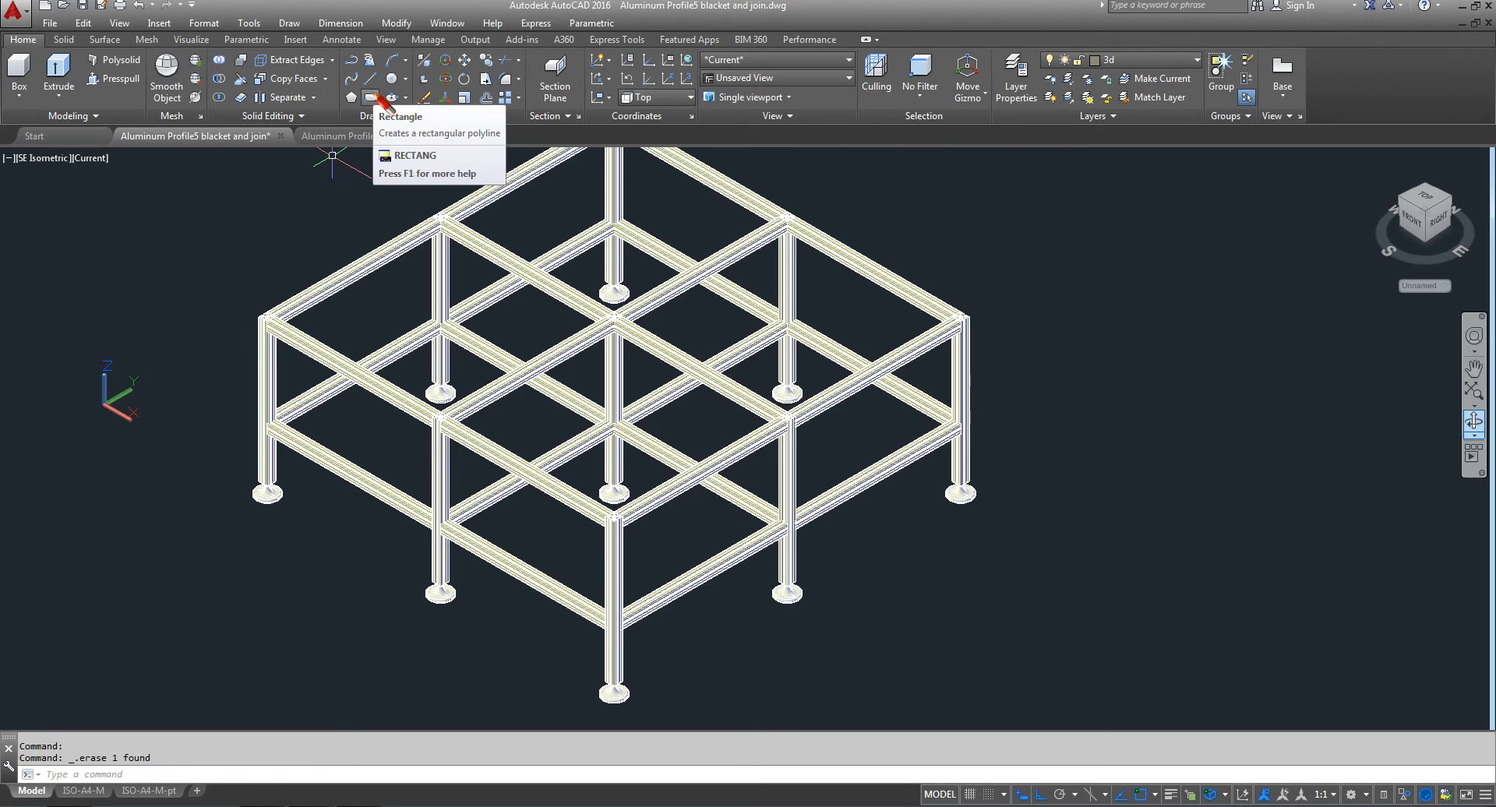
# - Start a rectangle with its first corner at the frame's top corner
pyautogui.click(372, 97)
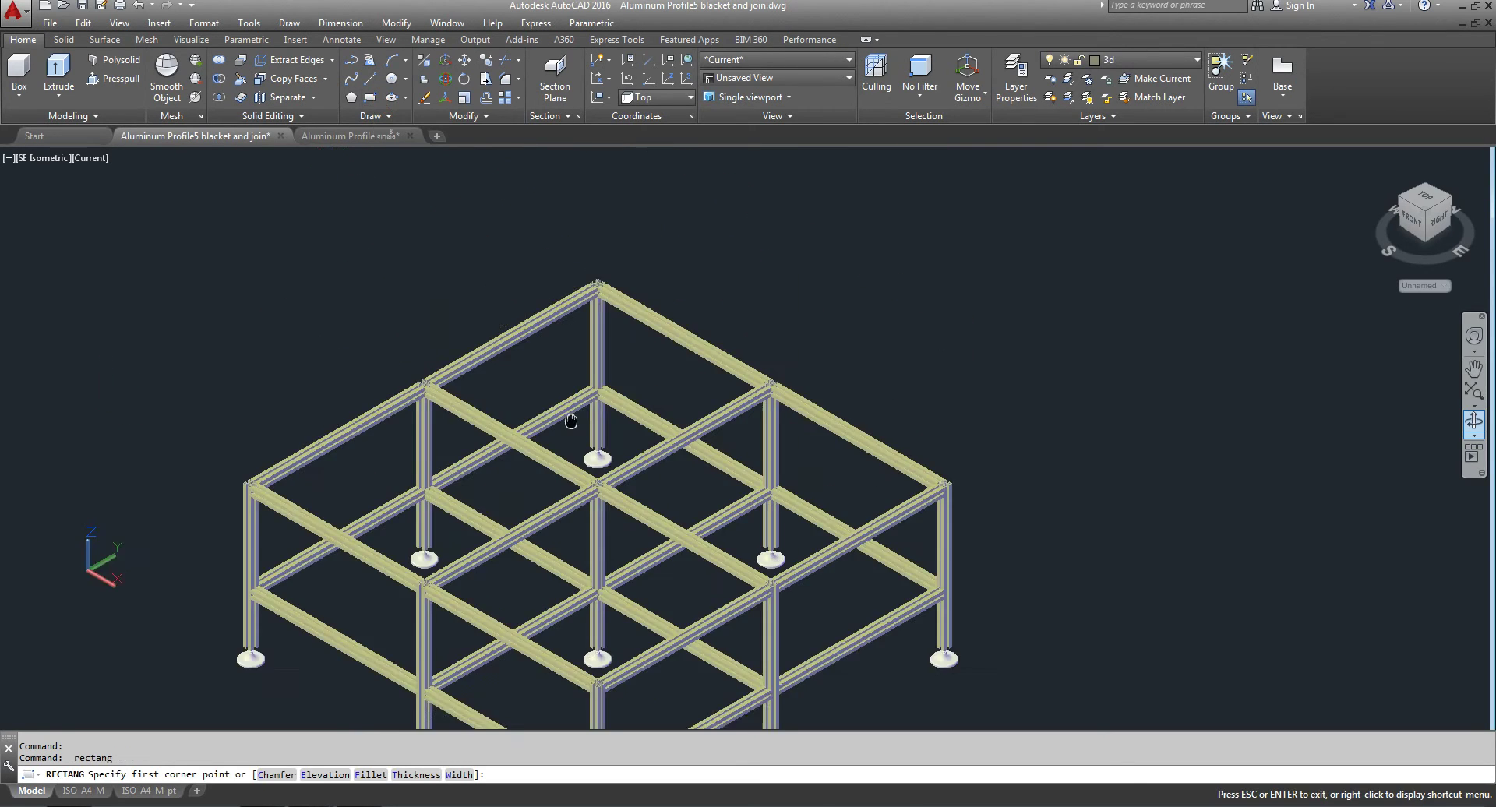
pyautogui.scroll(2, 592, 343)
pyautogui.scroll(5, 592, 343)
pyautogui.scroll(-1, 592, 341)
pyautogui.scroll(3, 581, 382)
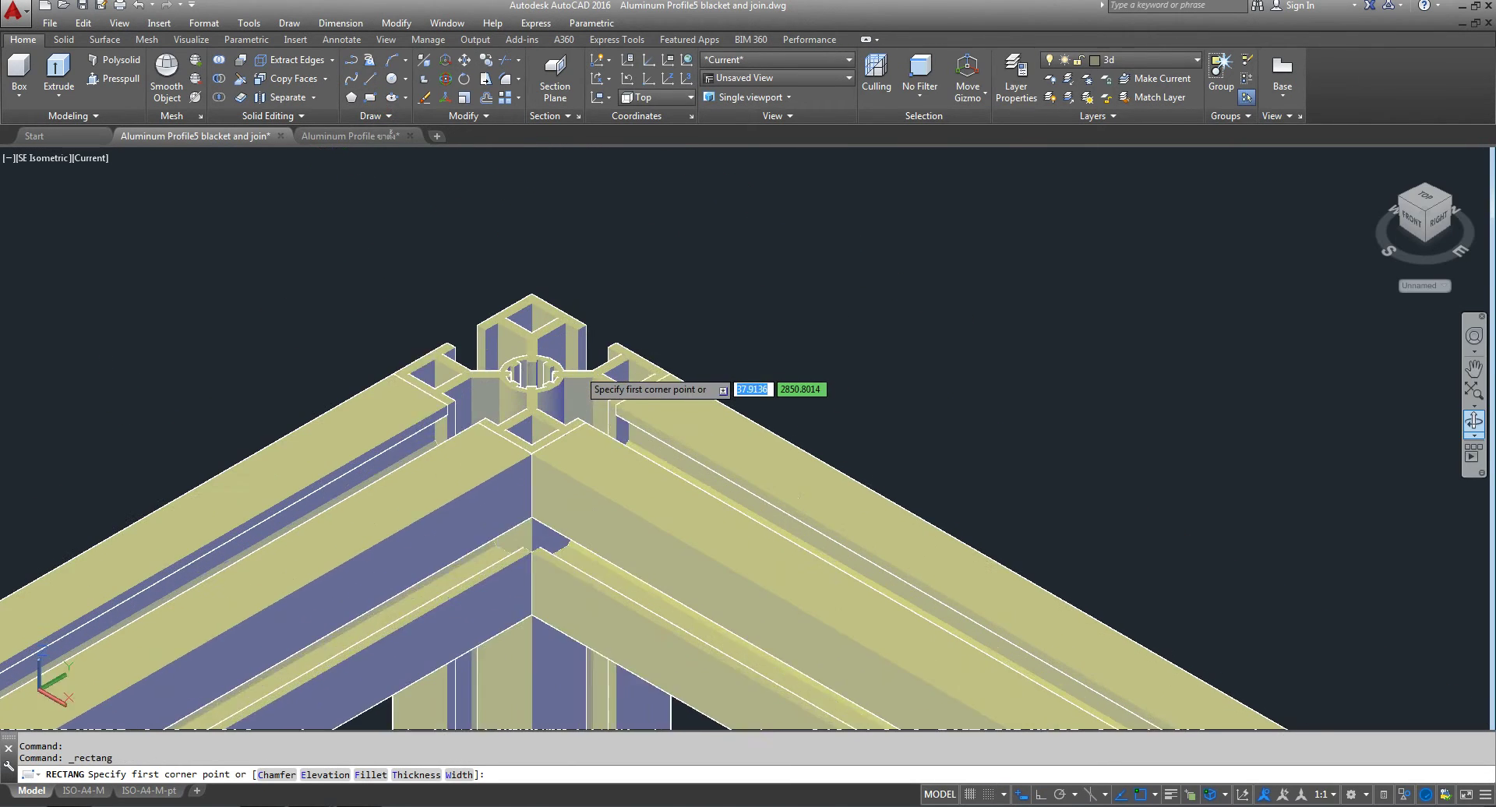
pyautogui.scroll(3, 511, 254)
pyautogui.click(513, 262)
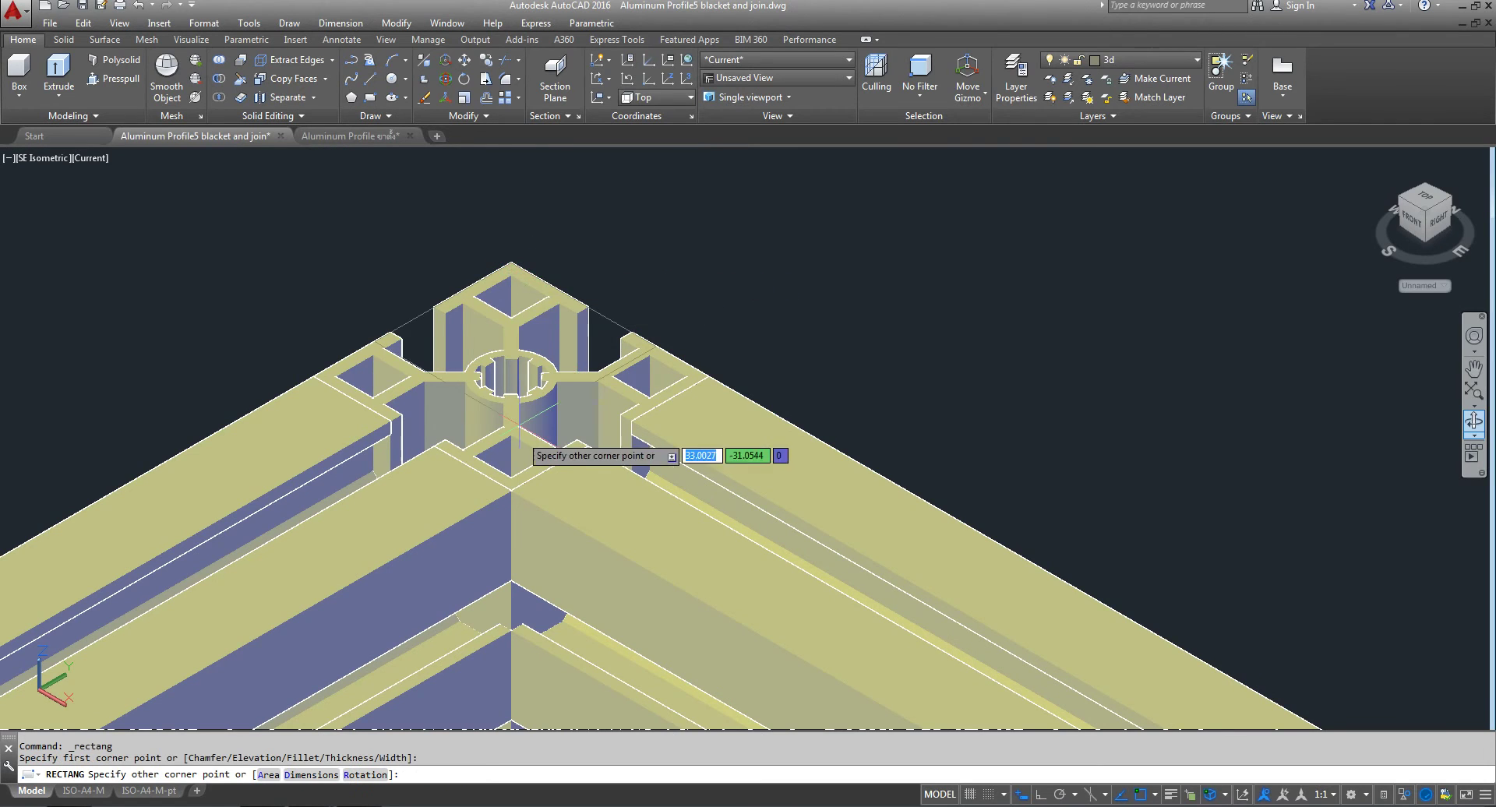
pyautogui.scroll(-4, 546, 452)
pyautogui.scroll(-2, 549, 451)
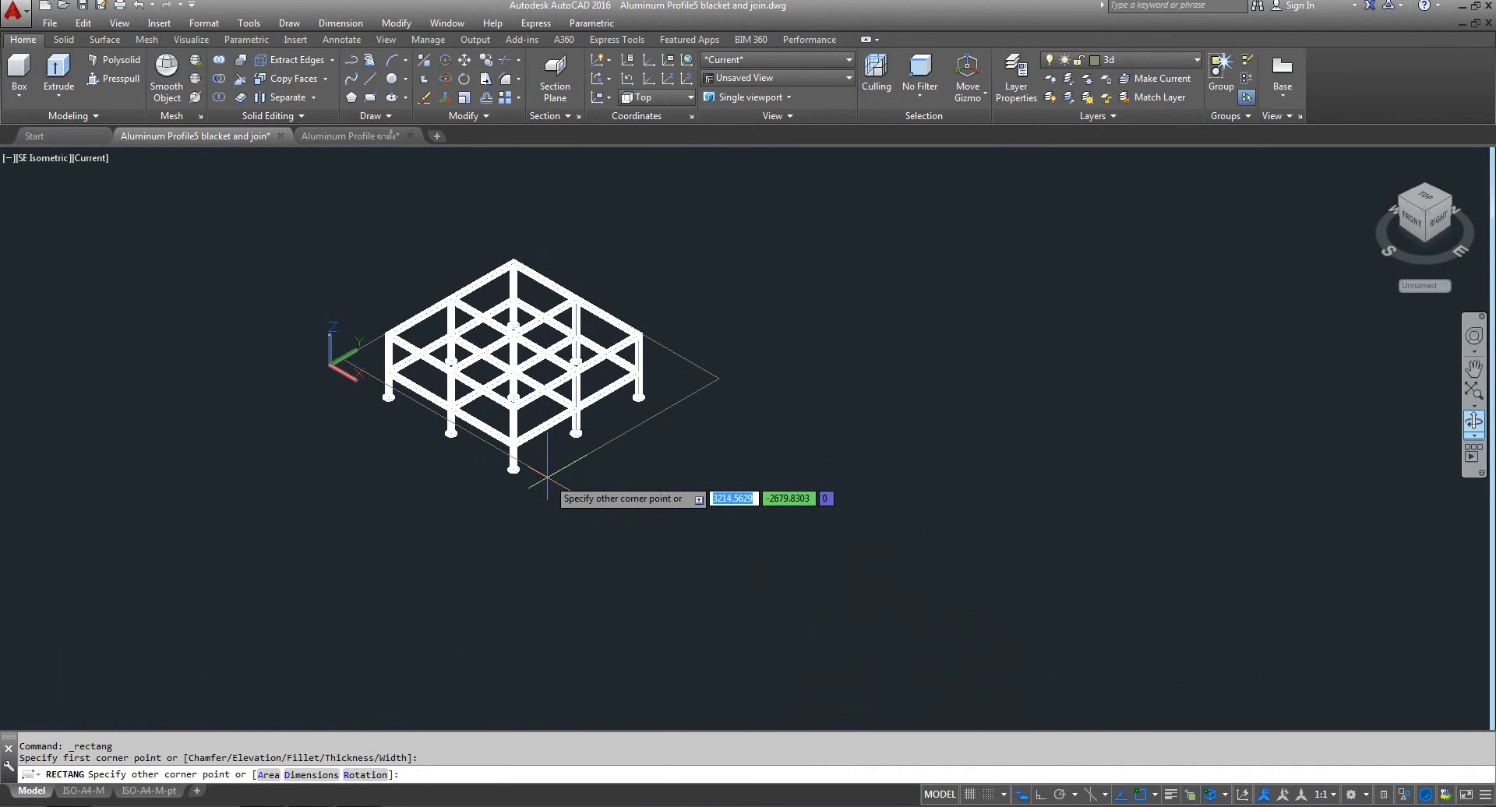
pyautogui.scroll(-2, 548, 477)
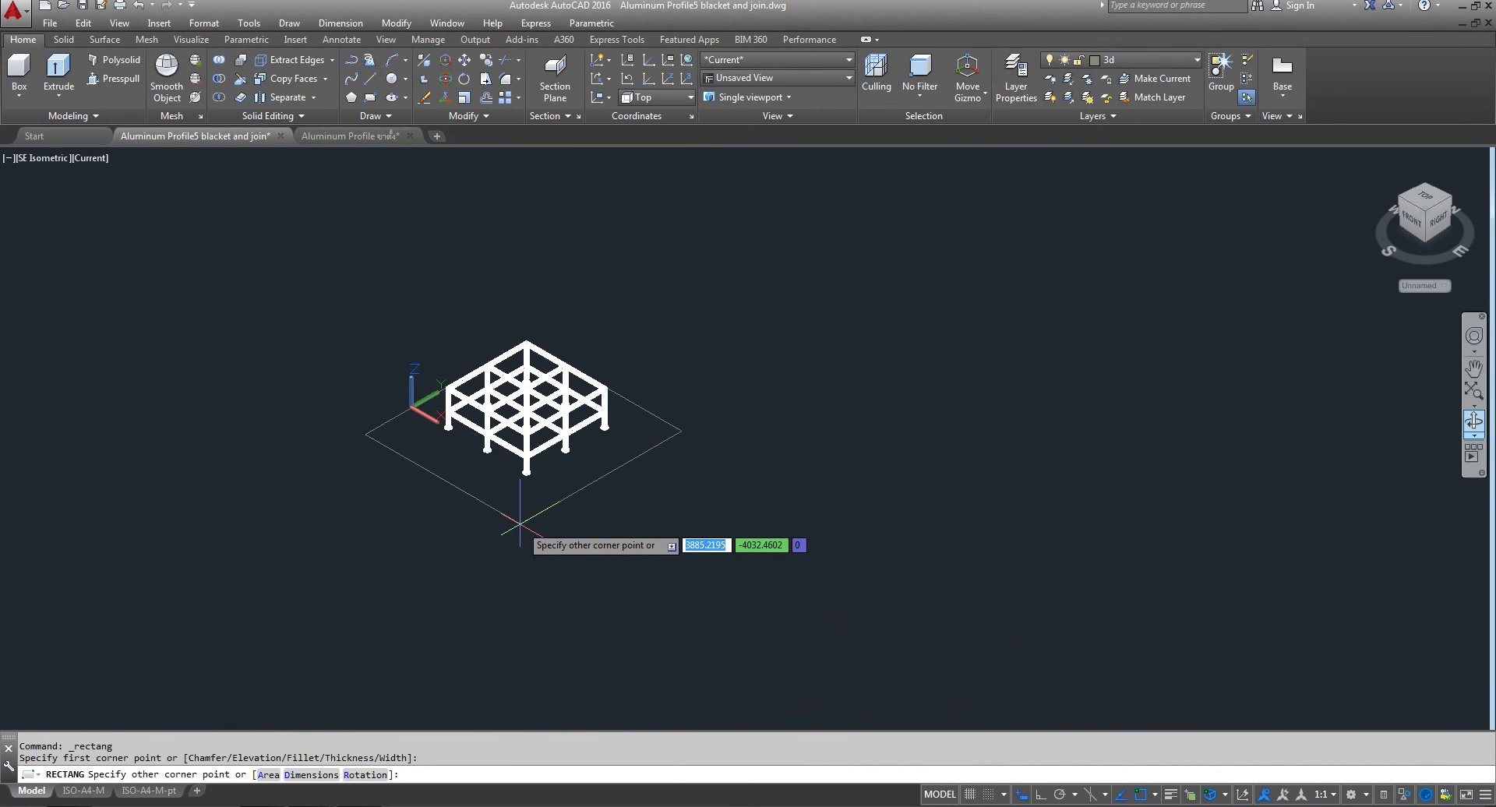
# - Size the rectangle by Dimensions to length 2000 and width 2000
pyautogui.write('d')
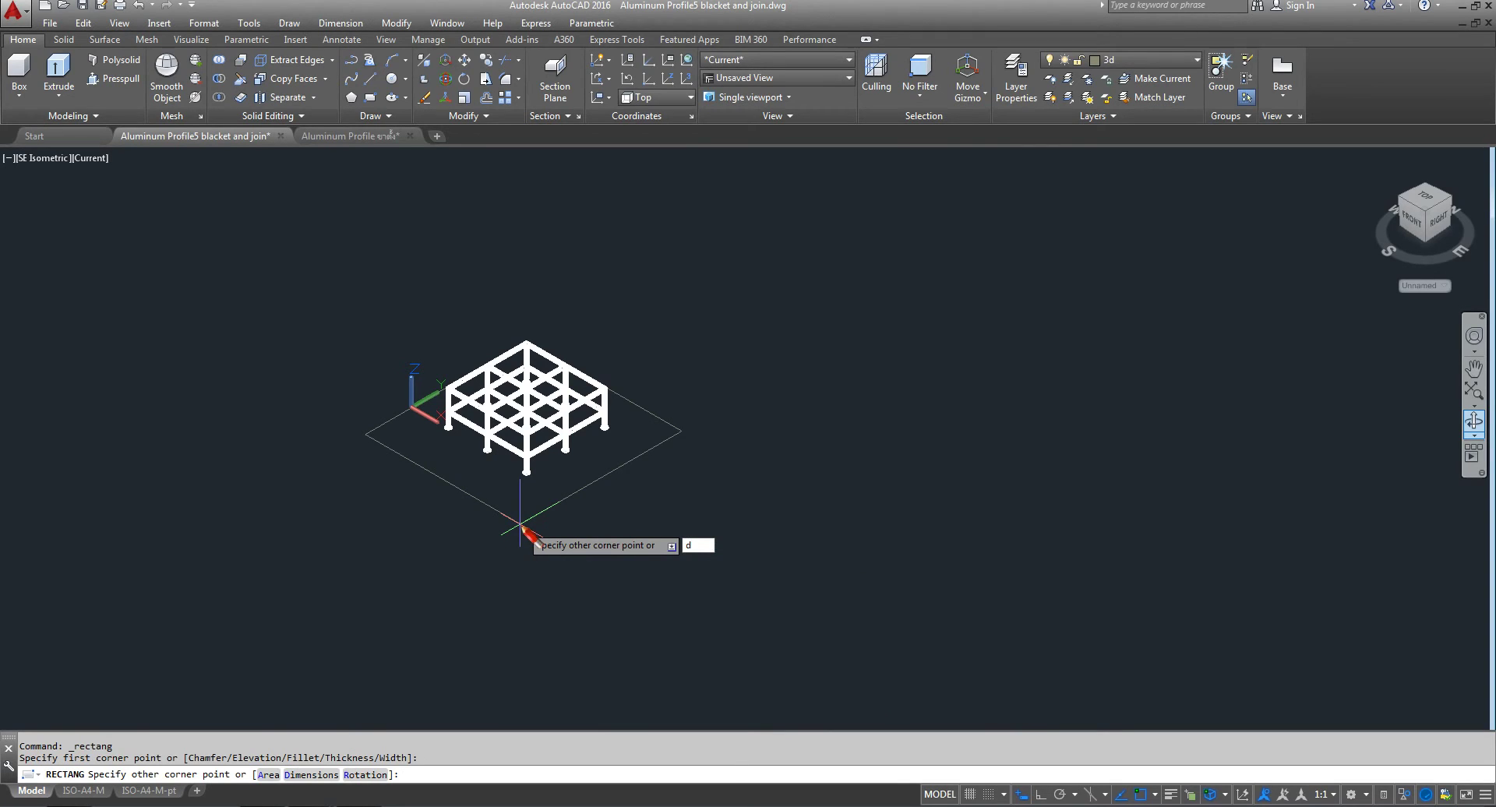
pyautogui.press('Return')
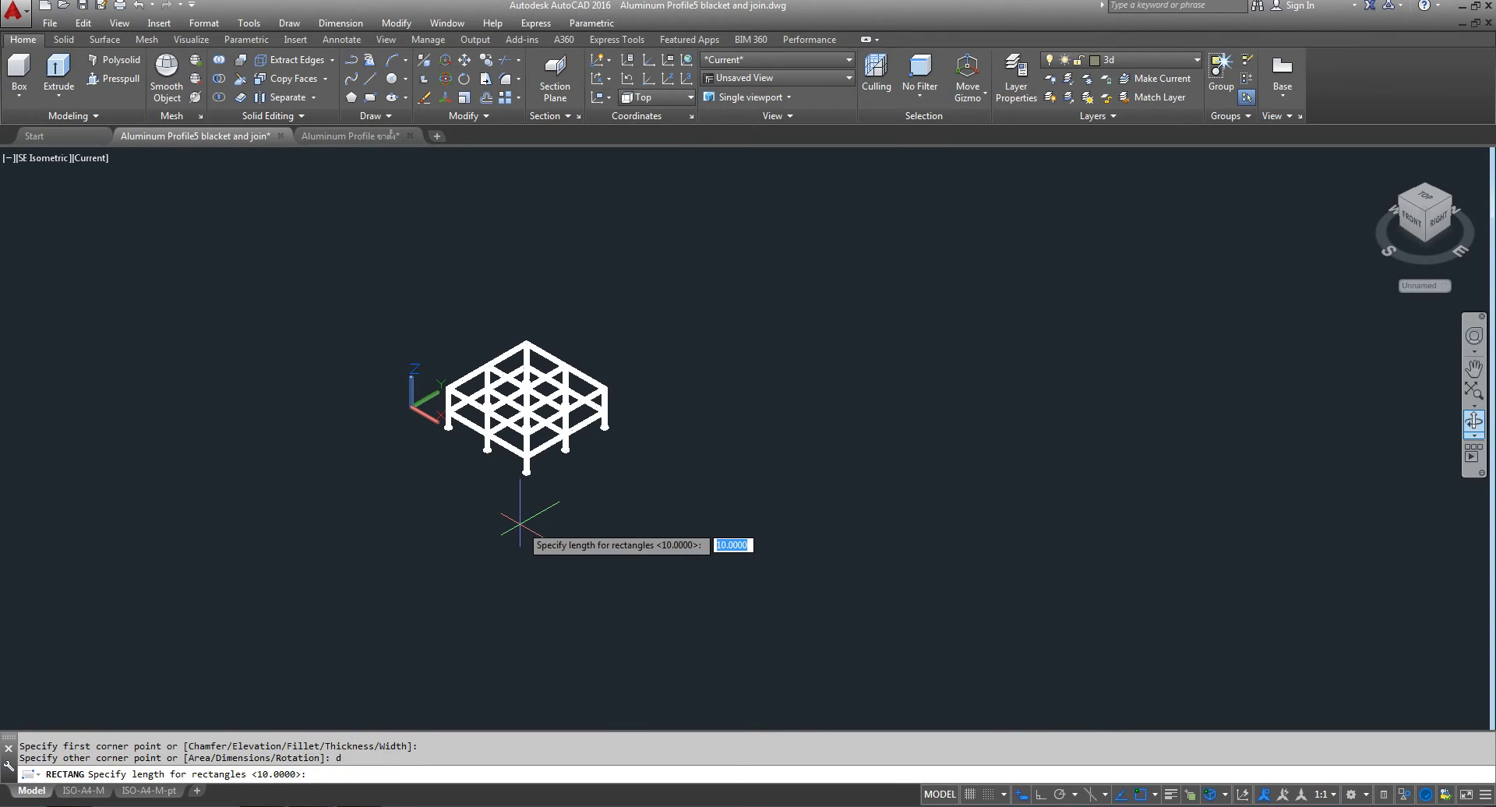
pyautogui.write('20')
pyautogui.press('Return')
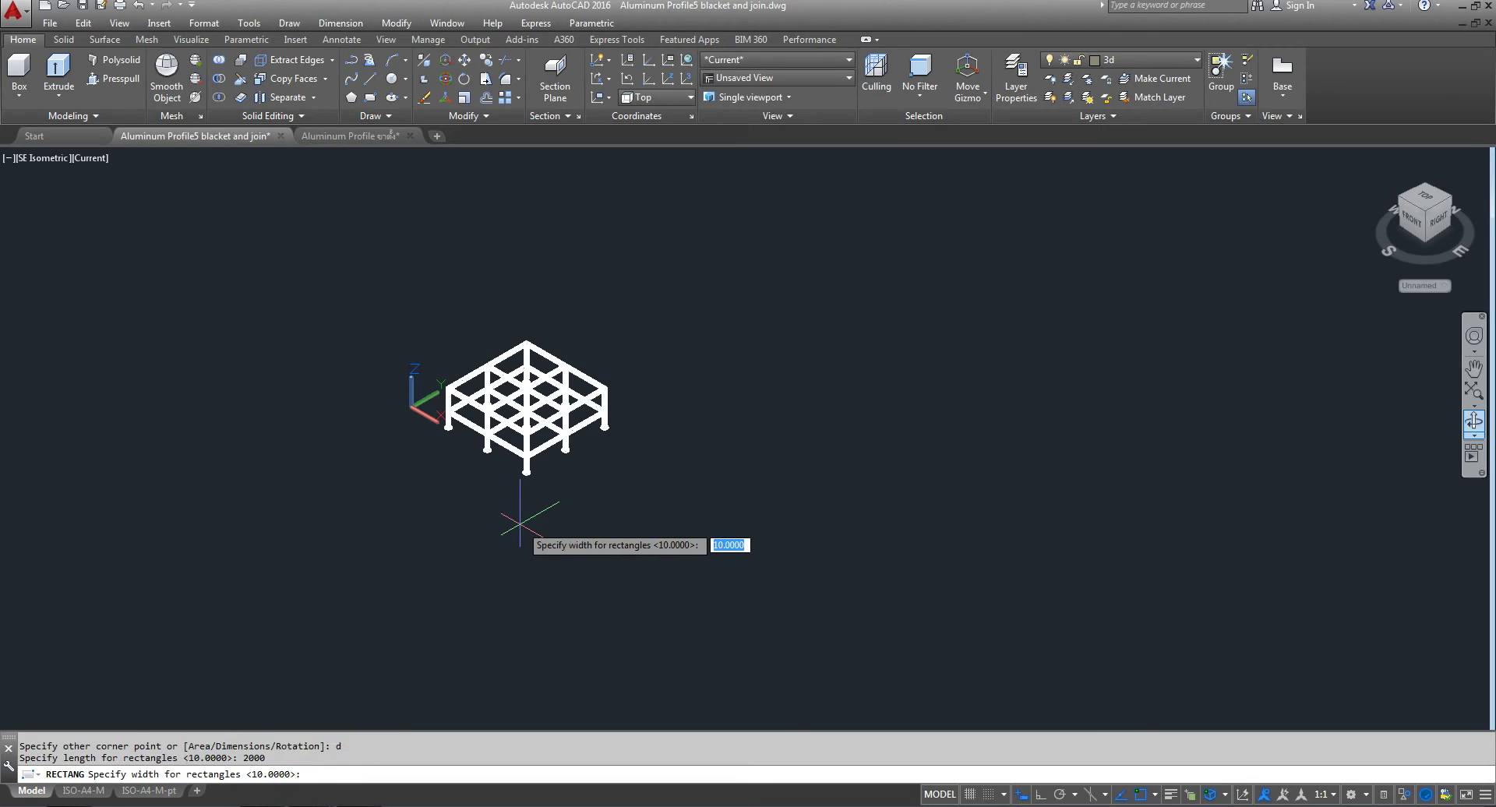
pyautogui.write('2')
pyautogui.press('Return')
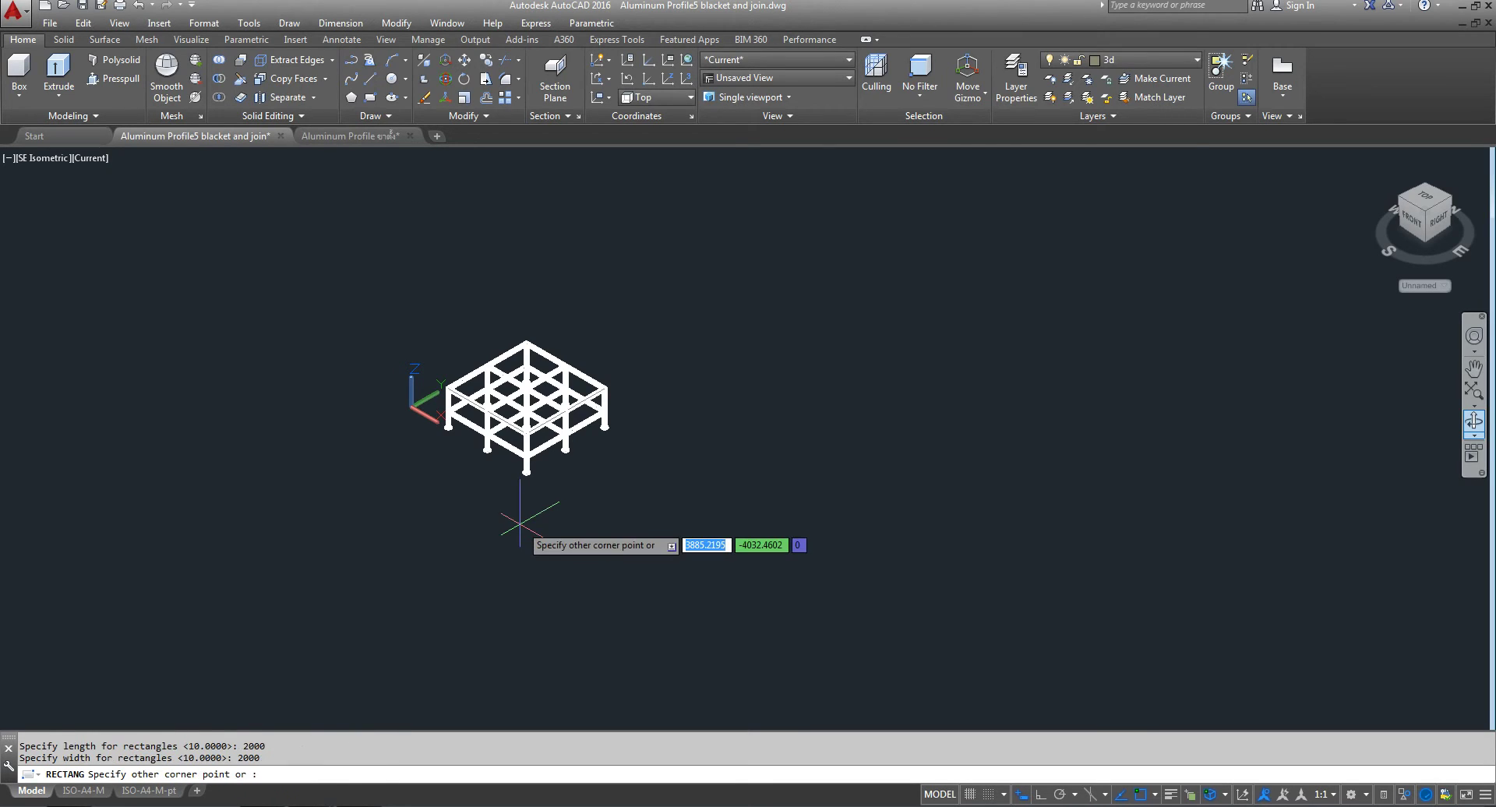
pyautogui.press('Return')
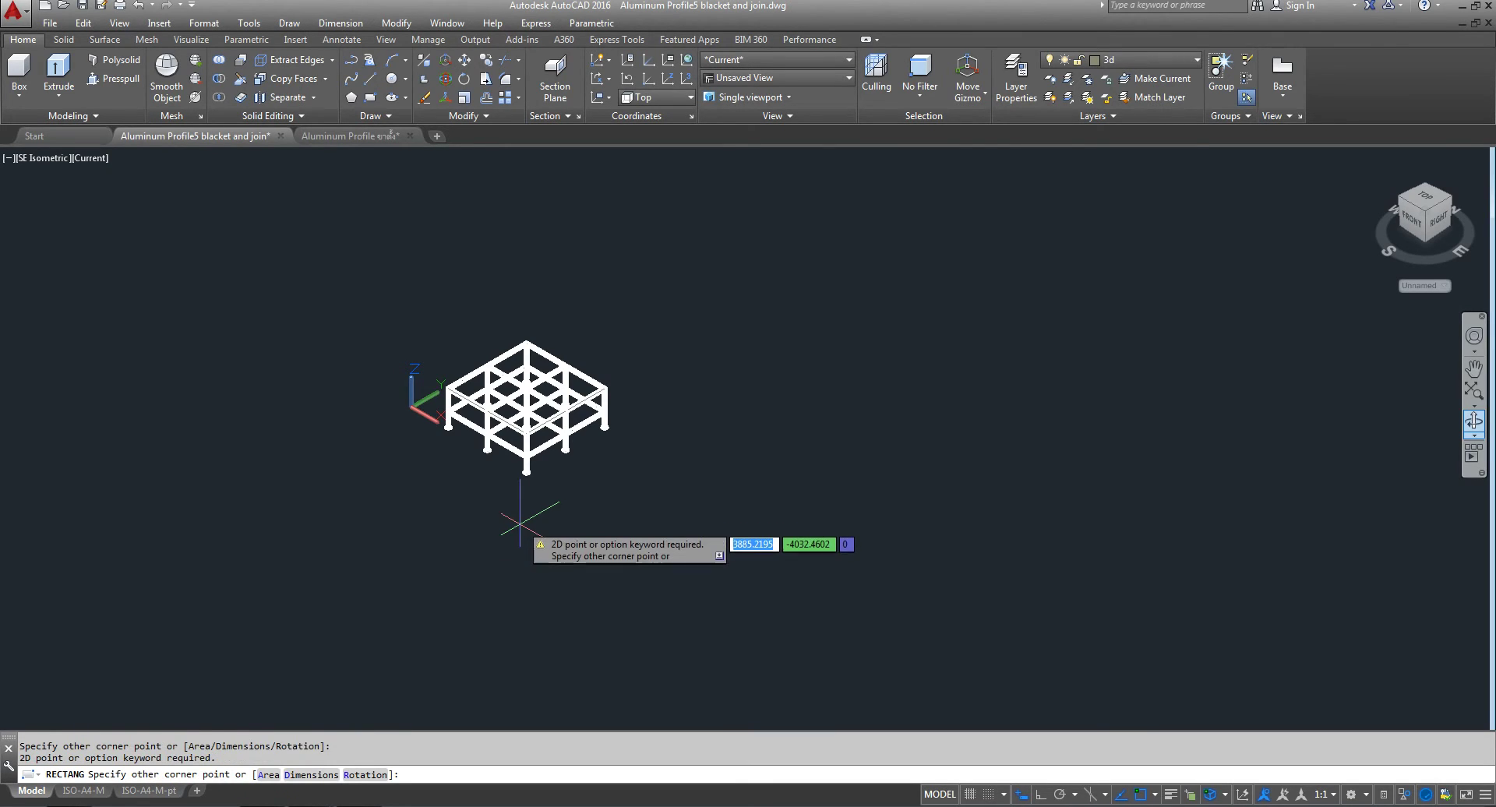
# - Pick the 2000 by 2000 rectangle as the shape to extrude
pyautogui.click(501, 489)
pyautogui.scroll(5, 501, 489)
pyautogui.scroll(4, 507, 499)
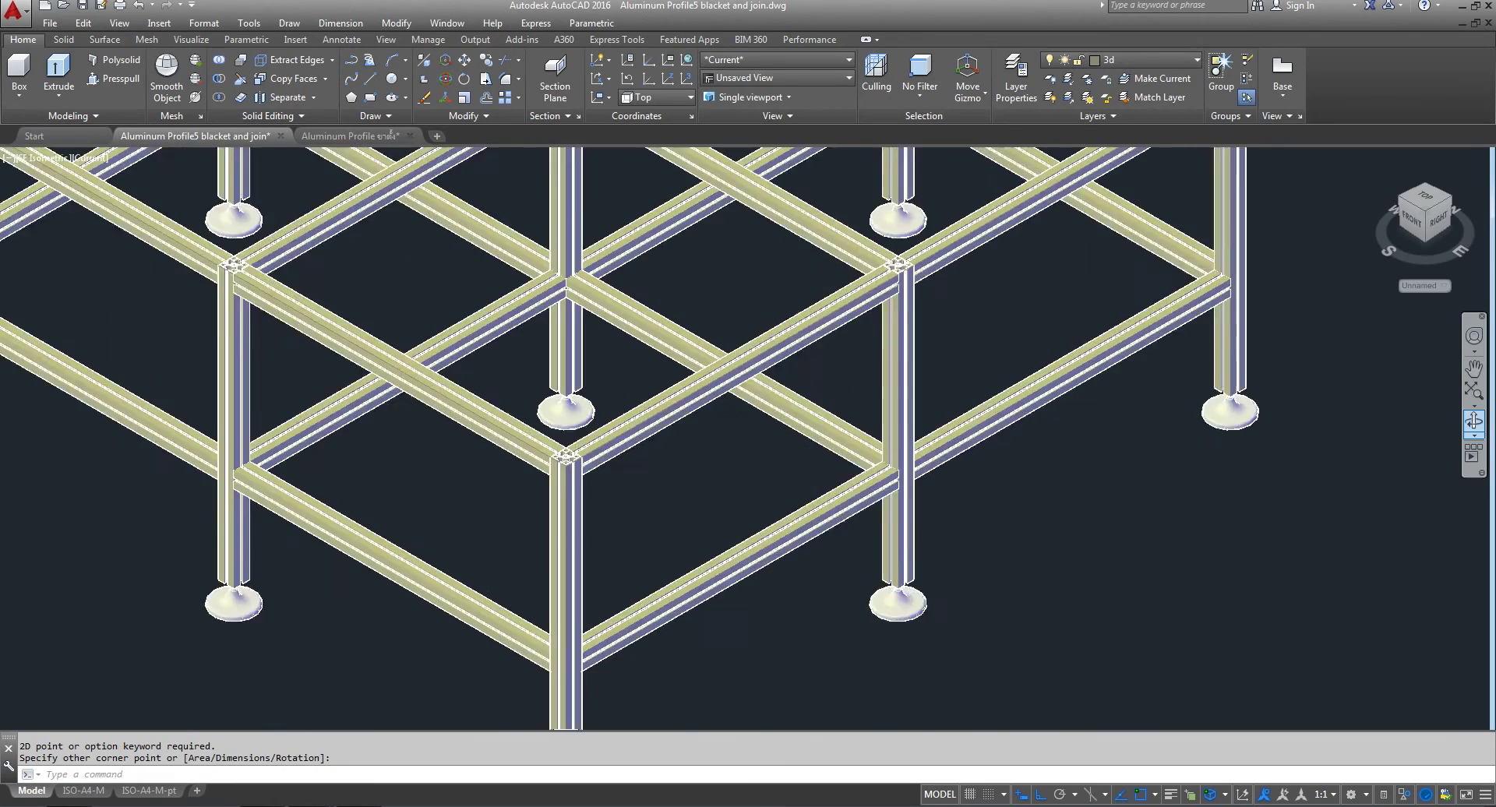
pyautogui.scroll(3, 545, 491)
pyautogui.scroll(5, 507, 495)
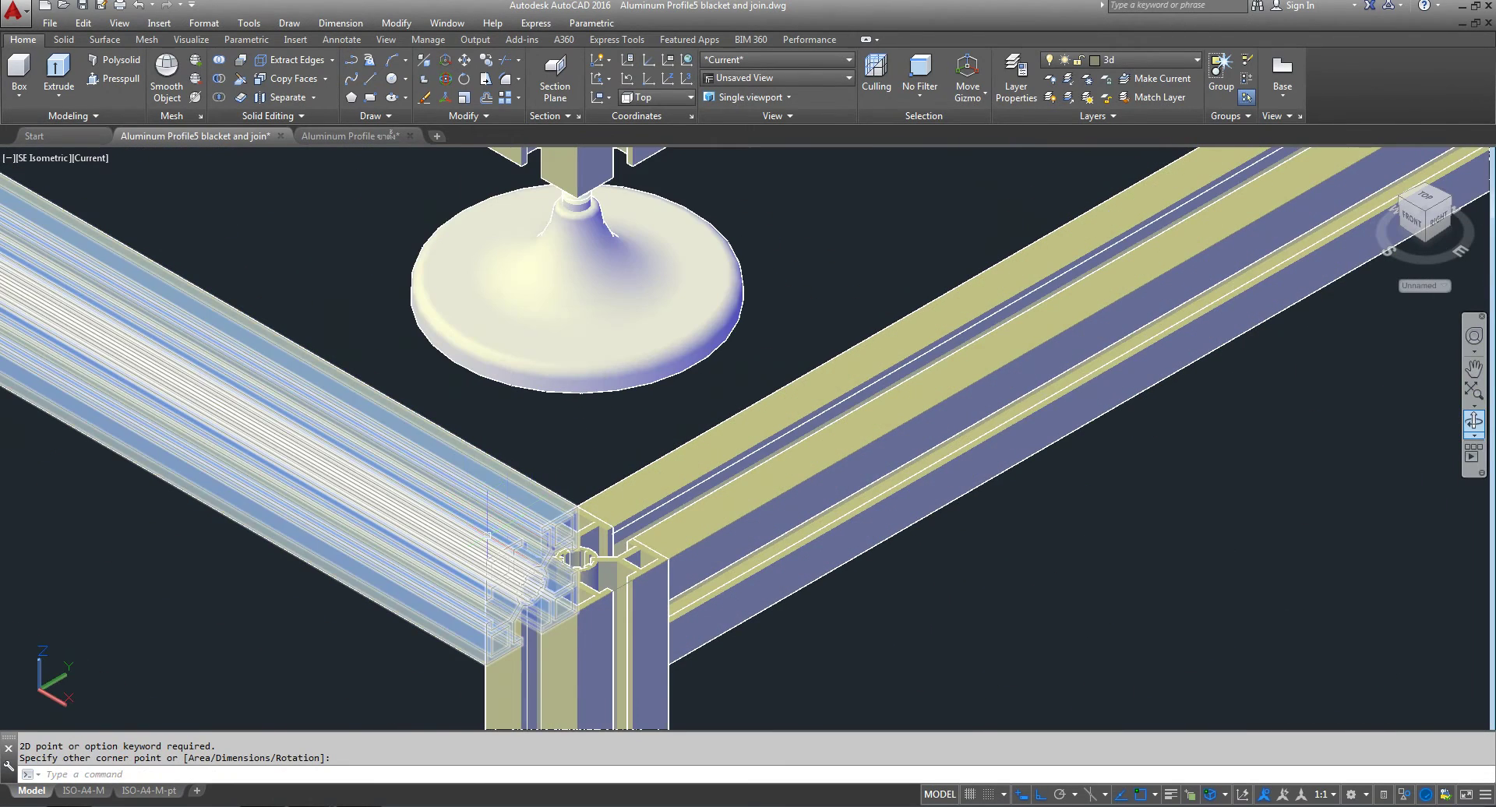
pyautogui.scroll(3, 589, 640)
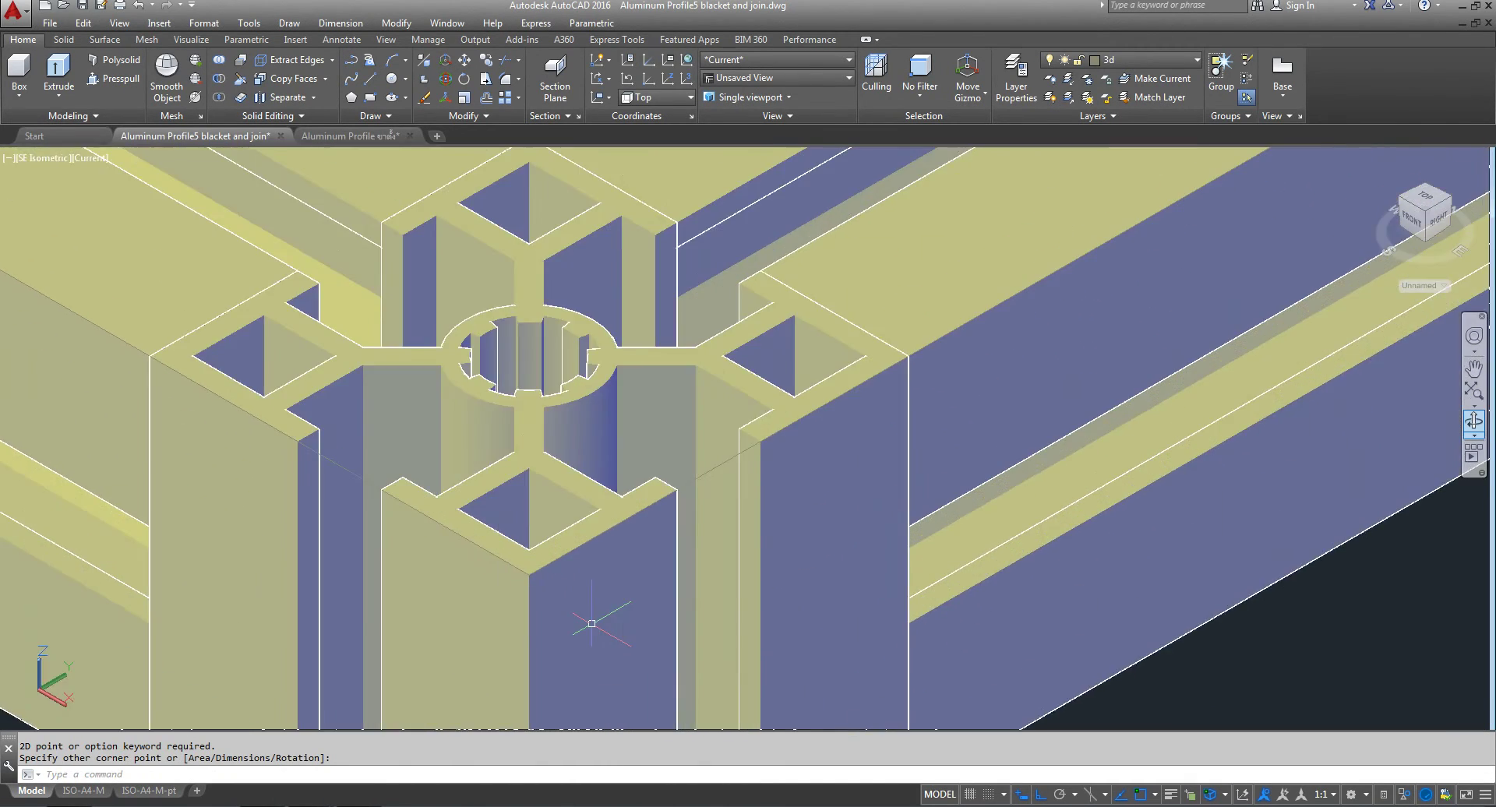
pyautogui.scroll(2, 596, 619)
pyautogui.scroll(2, 698, 478)
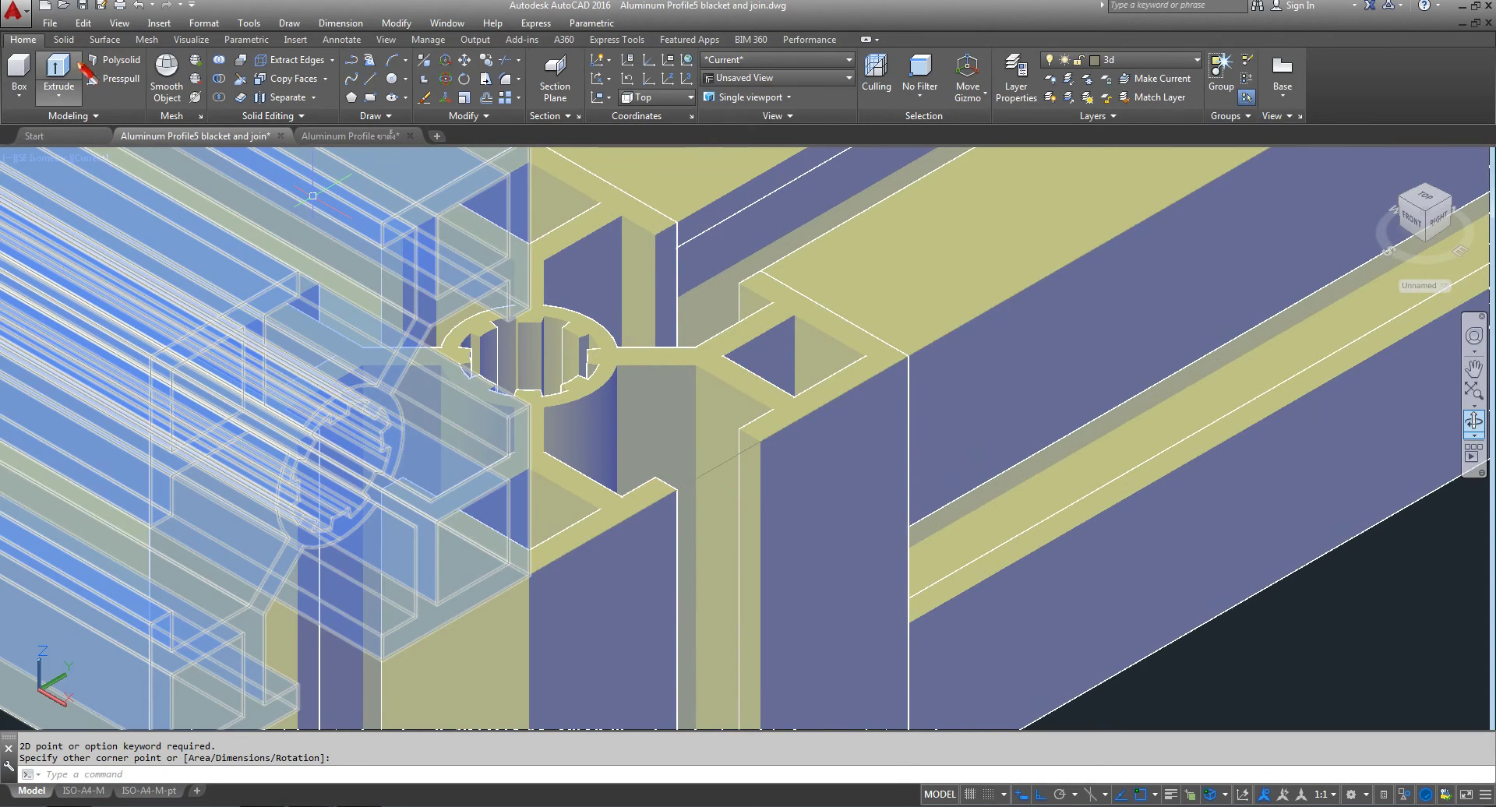
pyautogui.click(58, 70)
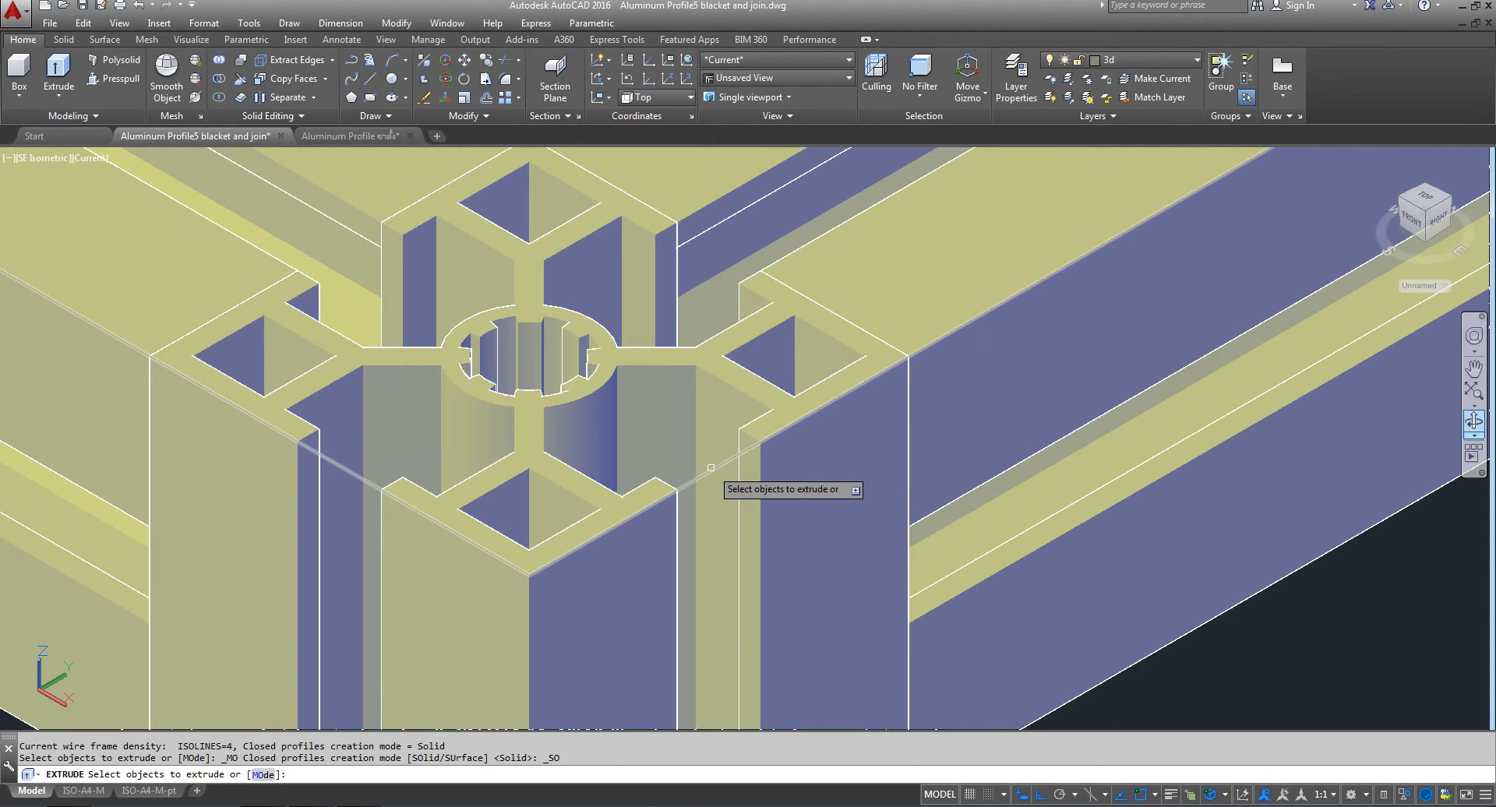
pyautogui.click(711, 473)
pyautogui.scroll(-3, 592, 425)
pyautogui.scroll(-2, 592, 424)
pyautogui.rightClick(1015, 520)
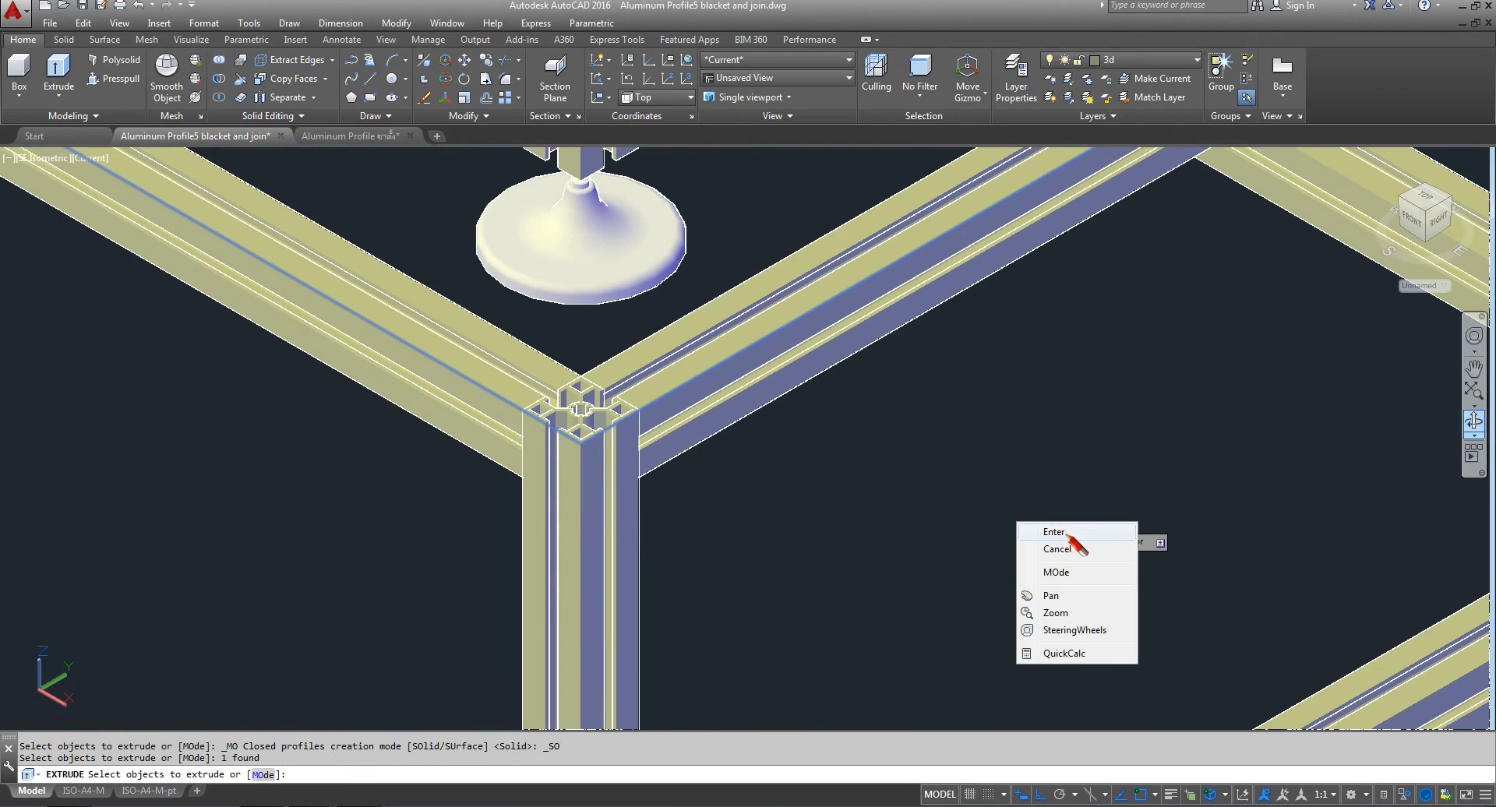
pyautogui.click(1044, 492)
# - Extrude the rectangle 20 units high into a solid tabletop plate
pyautogui.scroll(-5, 779, 646)
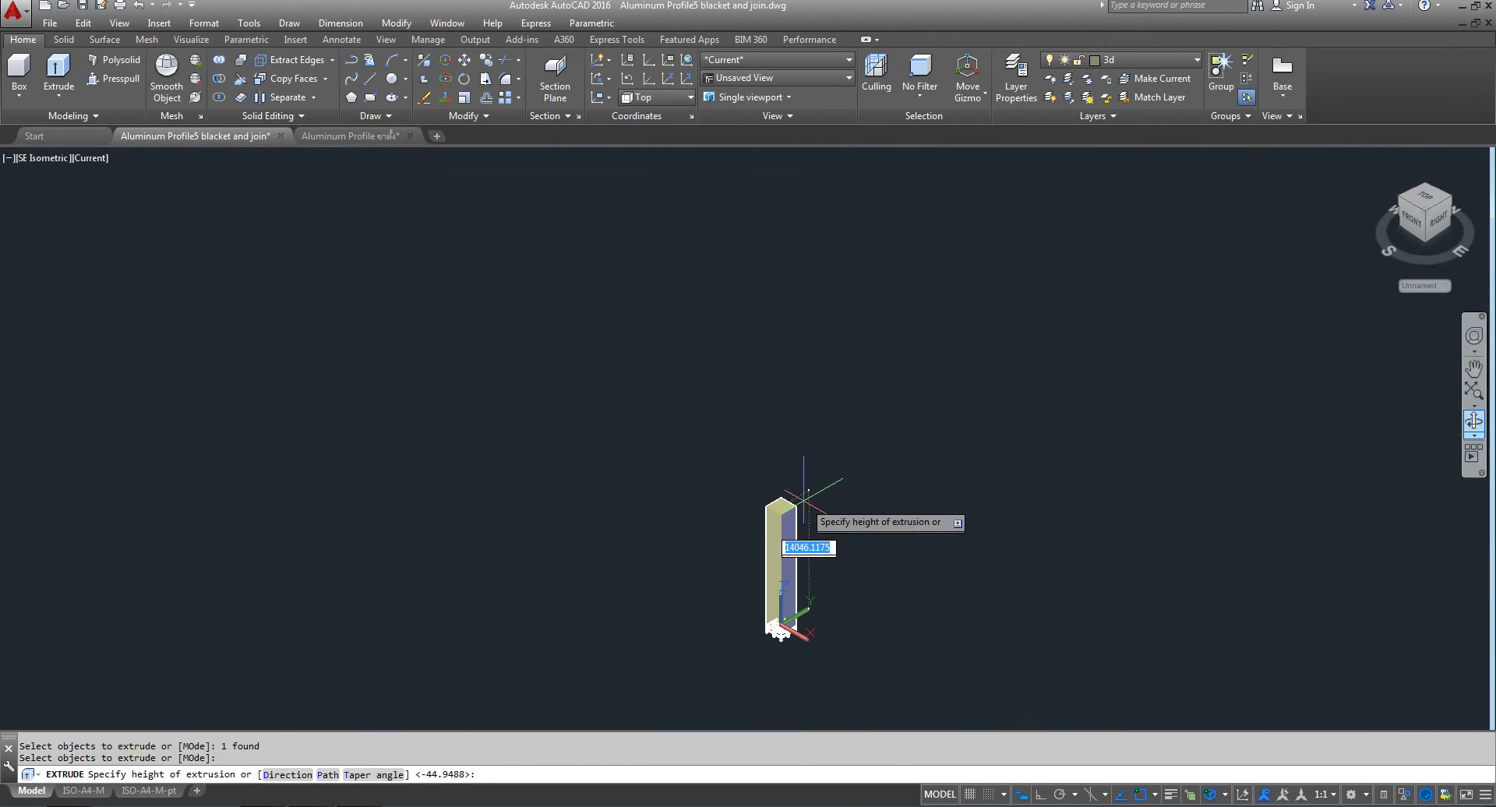
pyautogui.scroll(2, 798, 467)
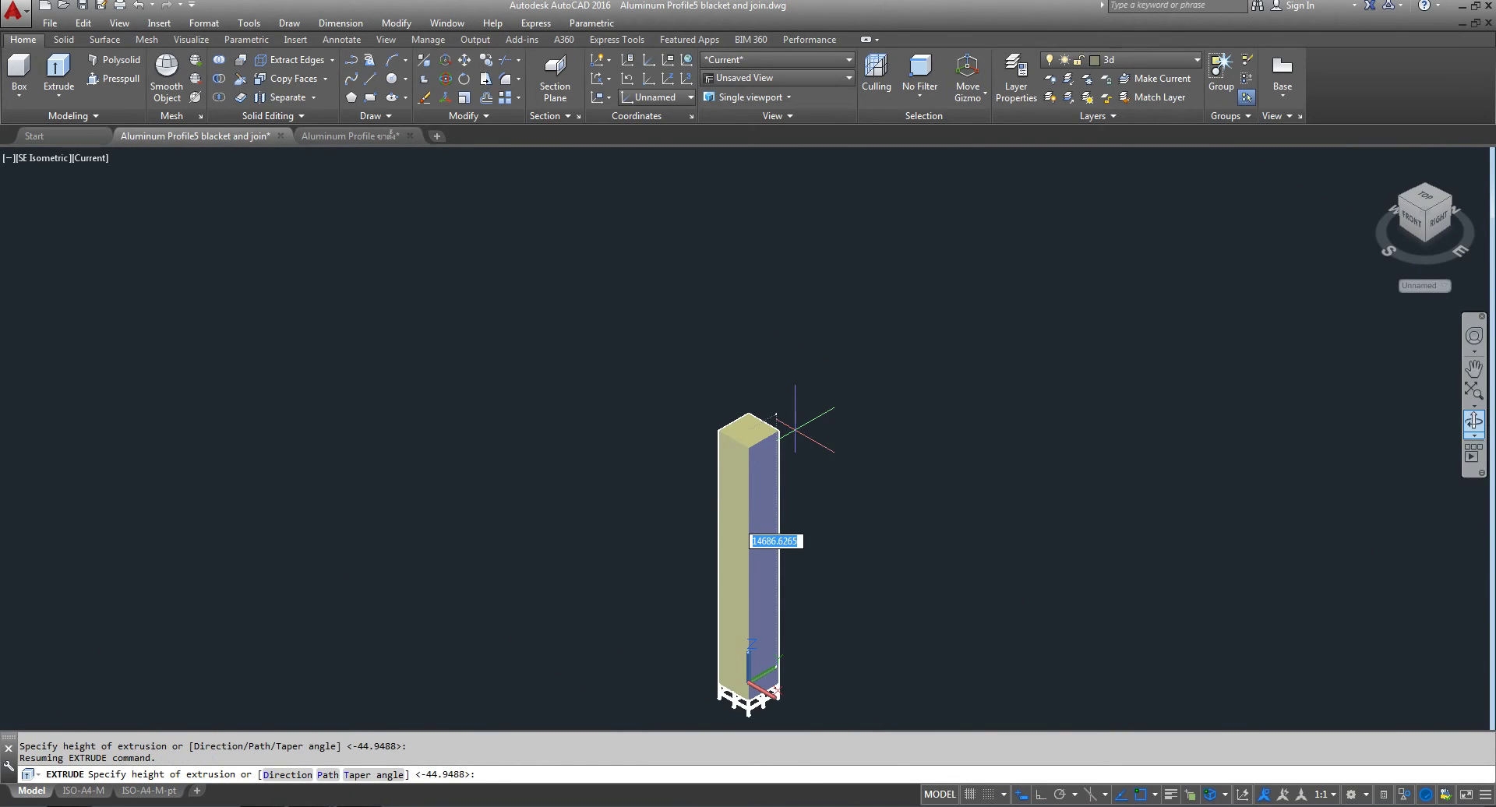
pyautogui.write('20')
pyautogui.press('Return')
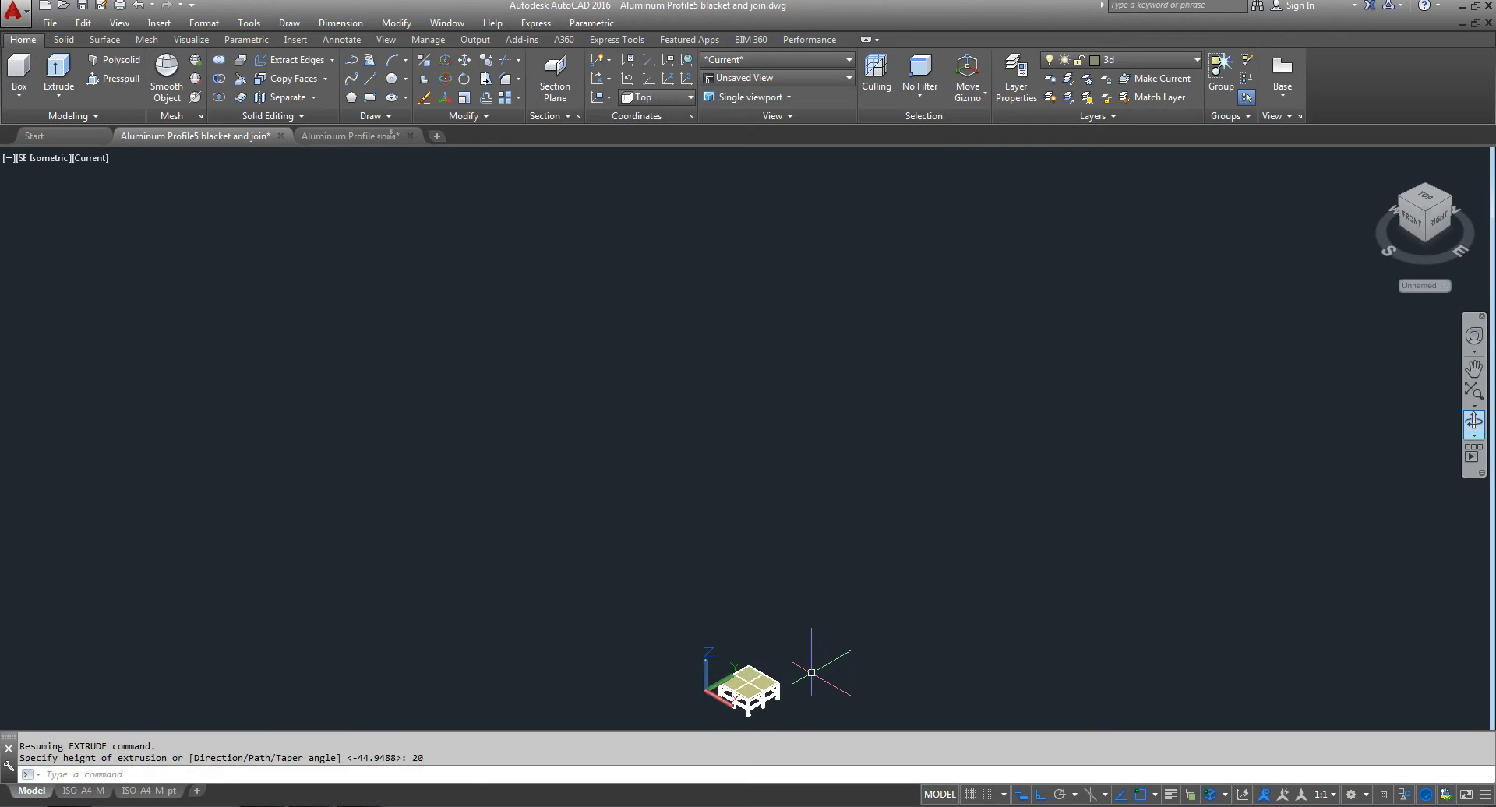
pyautogui.scroll(3, 818, 689)
pyautogui.scroll(2, 896, 623)
pyautogui.scroll(2, 945, 578)
pyautogui.scroll(1, 784, 561)
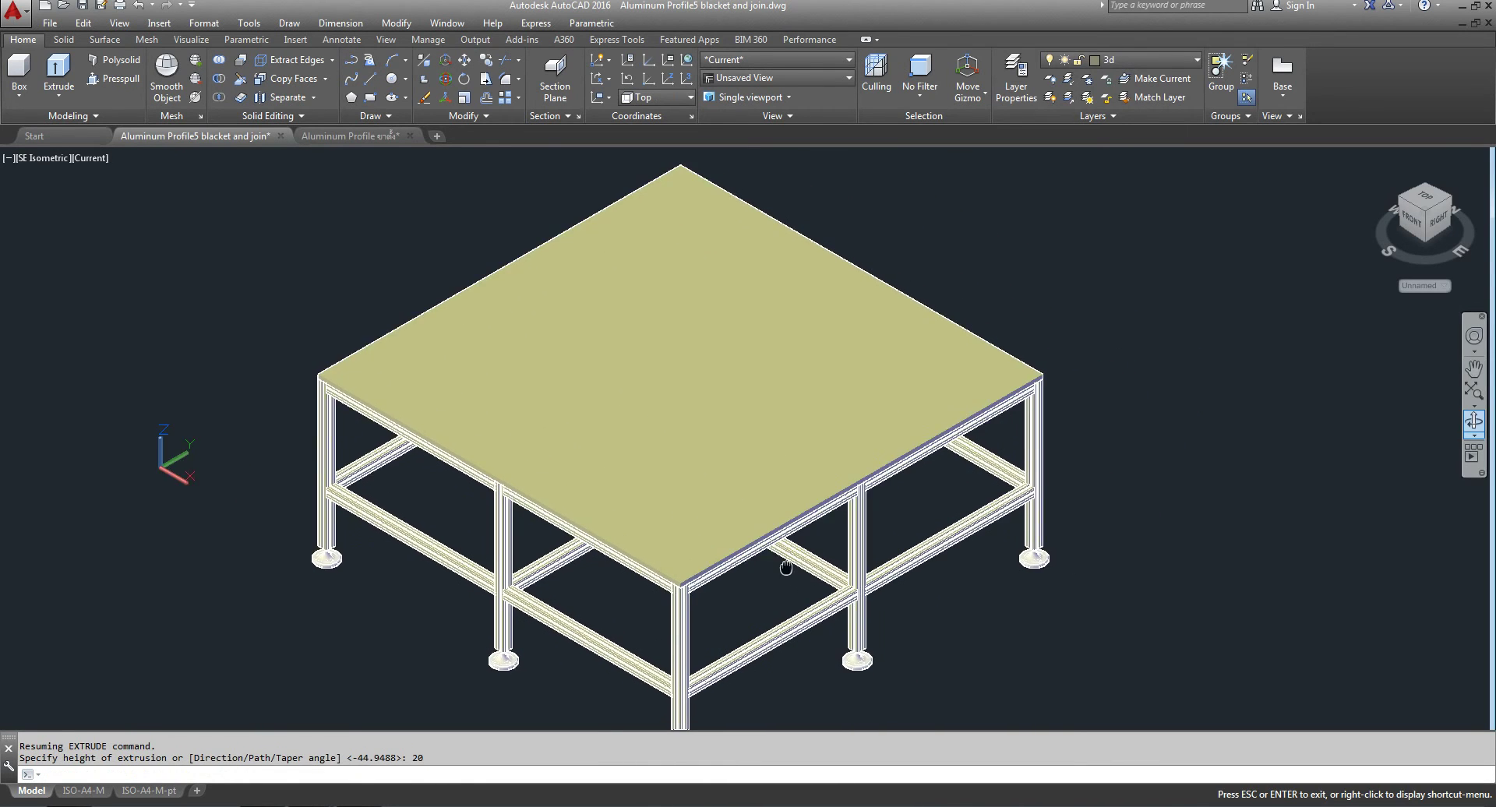
pyautogui.scroll(2, 740, 538)
pyautogui.moveTo(740, 537)
pyautogui.mouseDown(button='middle')
pyautogui.moveTo(639, 477)
pyautogui.moveTo(553, 458)
pyautogui.mouseUp(button='middle')
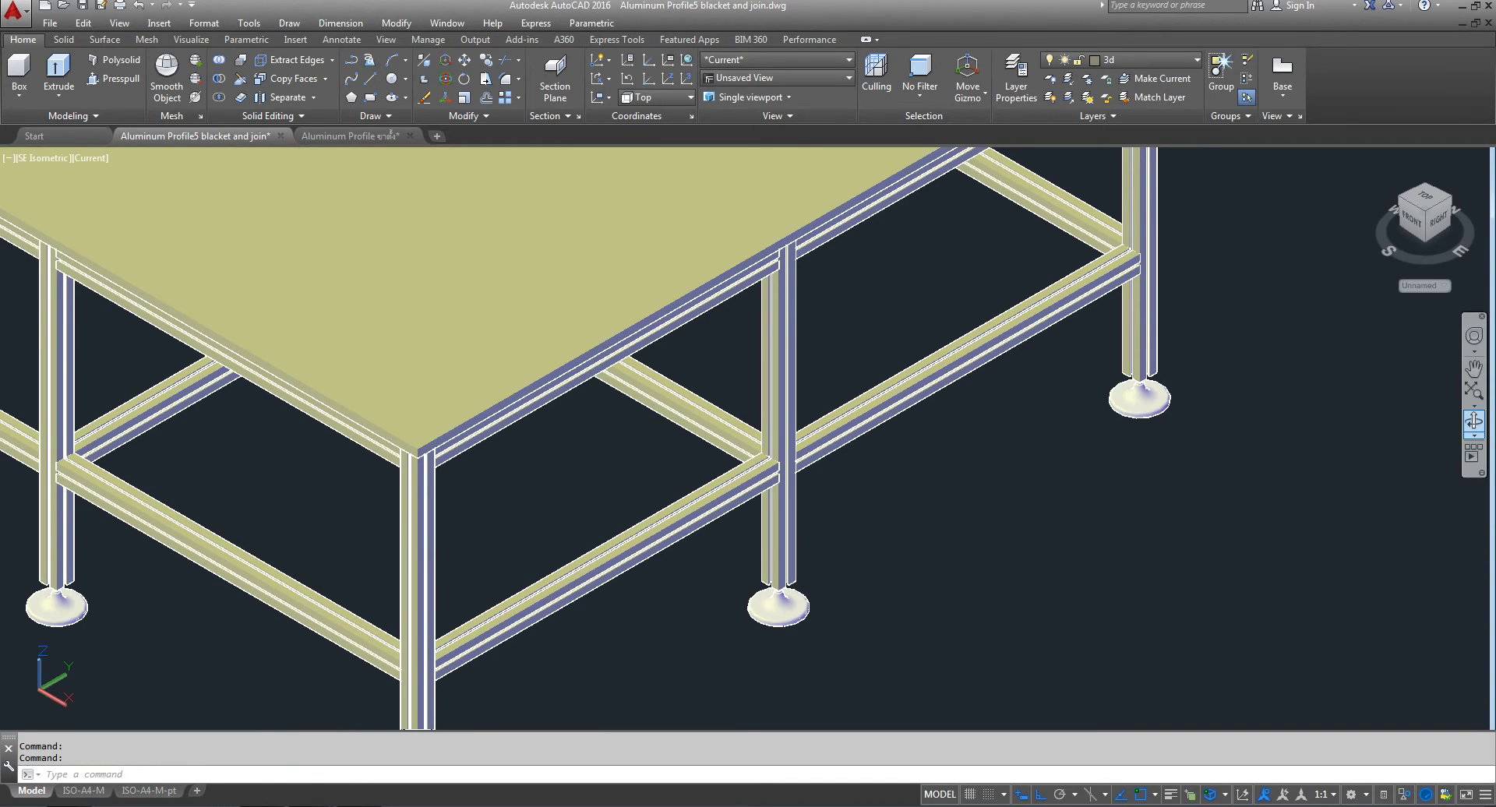
pyautogui.scroll(-2, 603, 503)
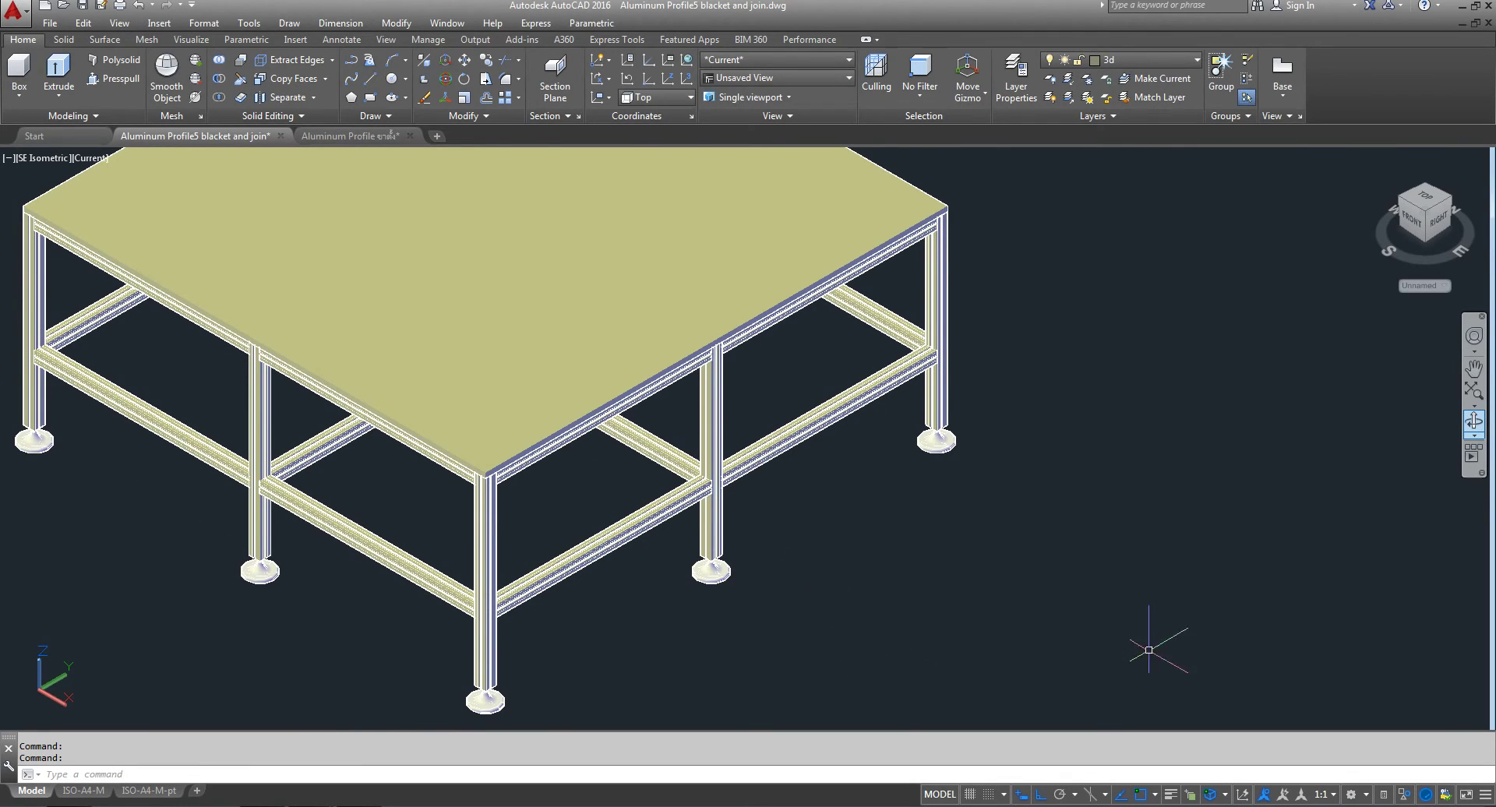
pyautogui.click(535, 159)
pyautogui.press('Escape')
# - Isolate the tabletop slab alone and fit it centred in the view
pyautogui.click(1405, 795)
pyautogui.click(1407, 753)
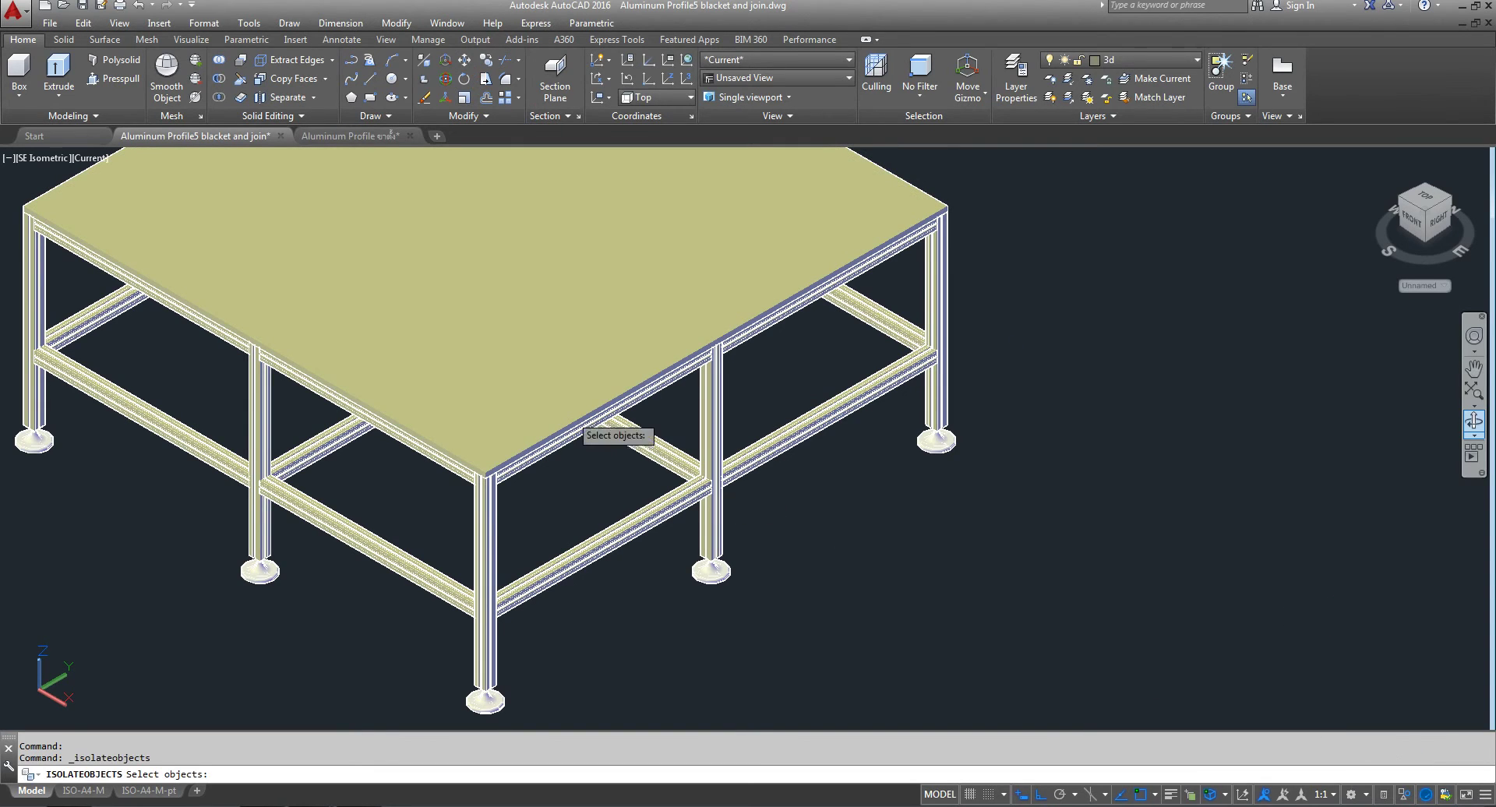
pyautogui.click(559, 351)
pyautogui.press('Return')
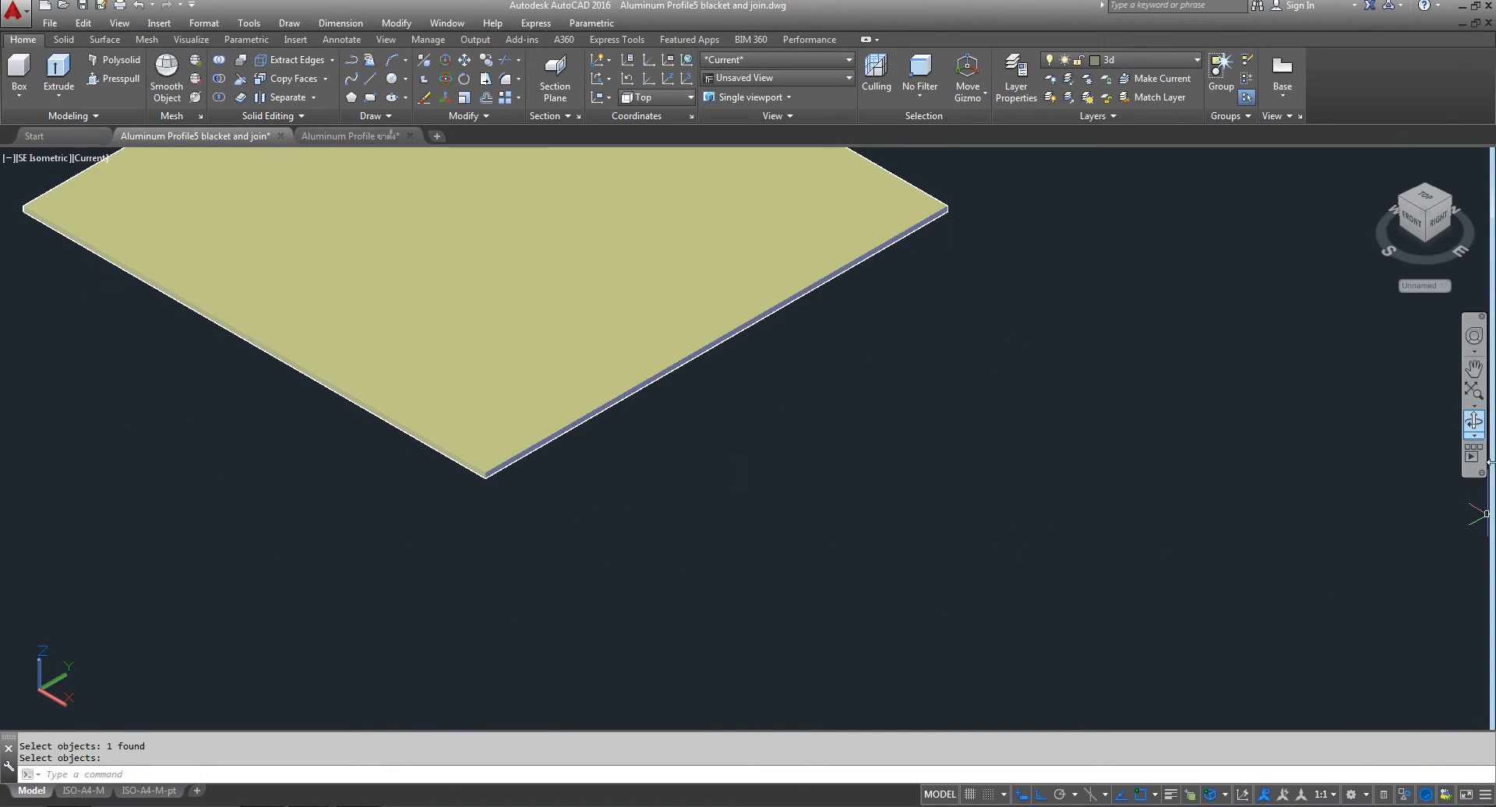
pyautogui.click(1474, 389)
pyautogui.scroll(-5, 1192, 467)
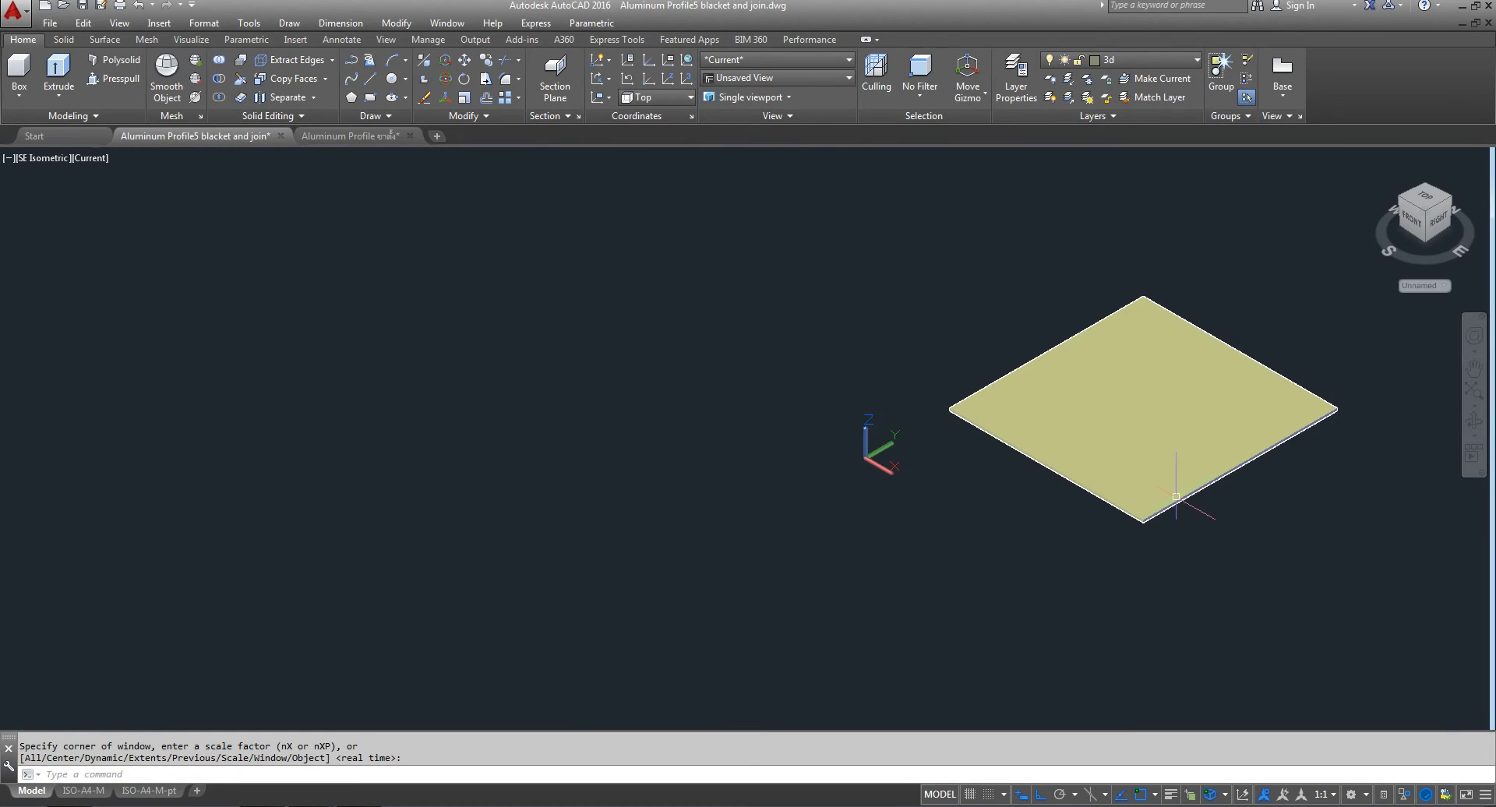
pyautogui.scroll(2, 1215, 394)
pyautogui.scroll(3, 1136, 411)
pyautogui.moveTo(1137, 412); pyautogui.dragTo(819, 447, button='middle')
pyautogui.press('Escape')
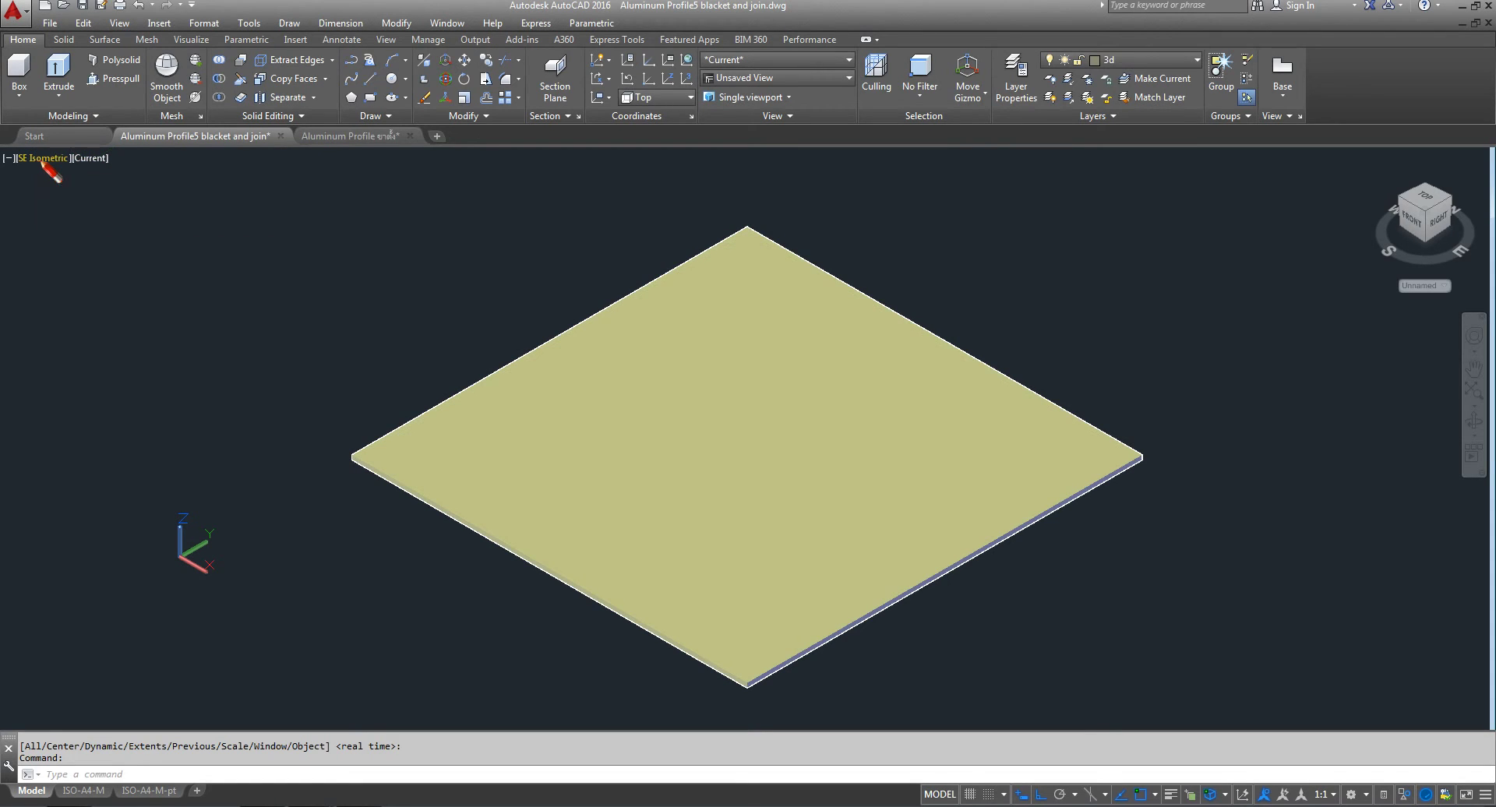
# - Switch to Top view and select the tabletop slab
pyautogui.click(40, 160)
pyautogui.press('Escape')
pyautogui.click(40, 158)
pyautogui.click(78, 193)
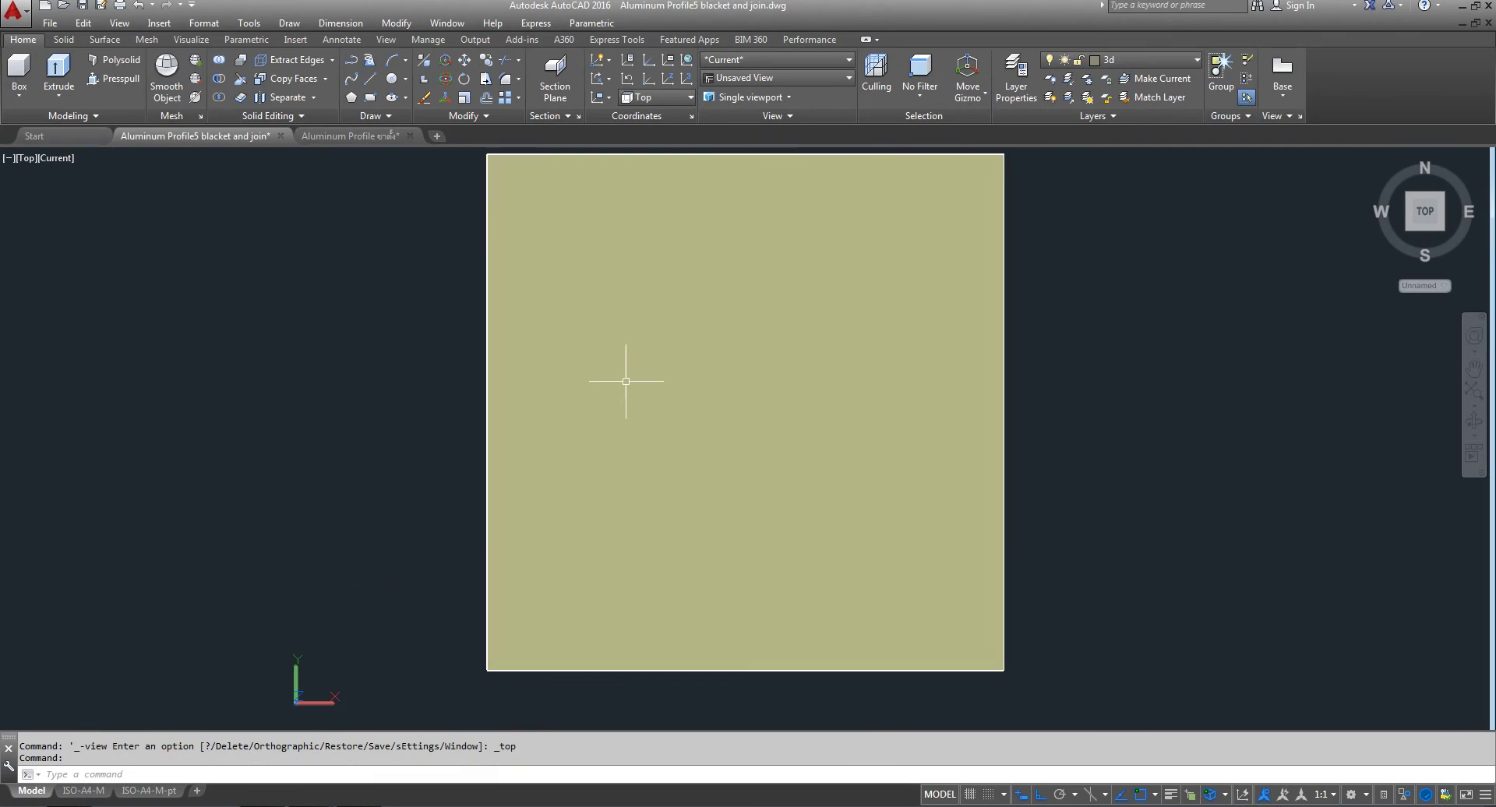
pyautogui.click(496, 371)
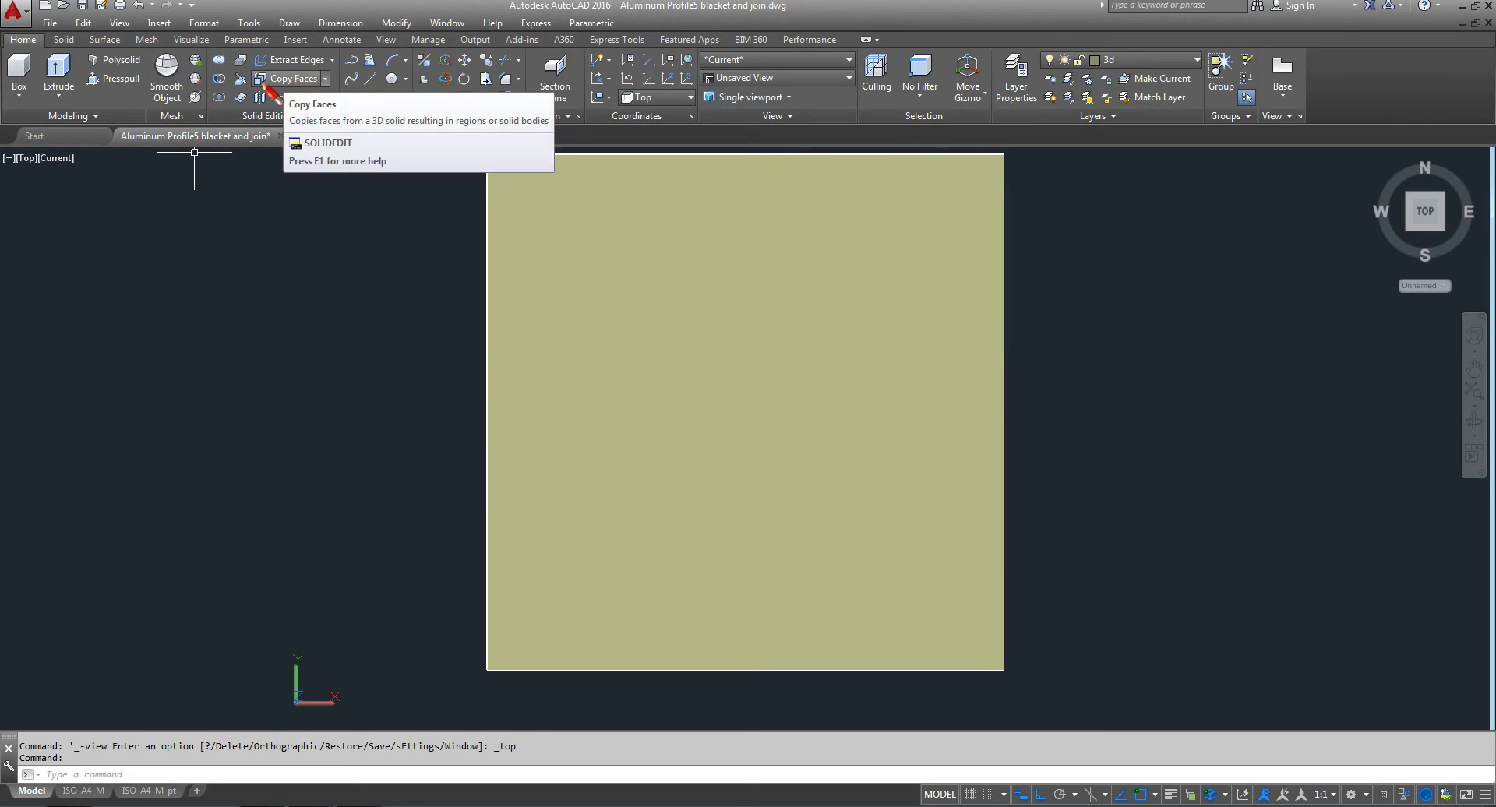
# - Slice the slab through its centre horizontally, keeping both halves
pyautogui.click(241, 78)
pyautogui.click(743, 335)
pyautogui.press('Return')
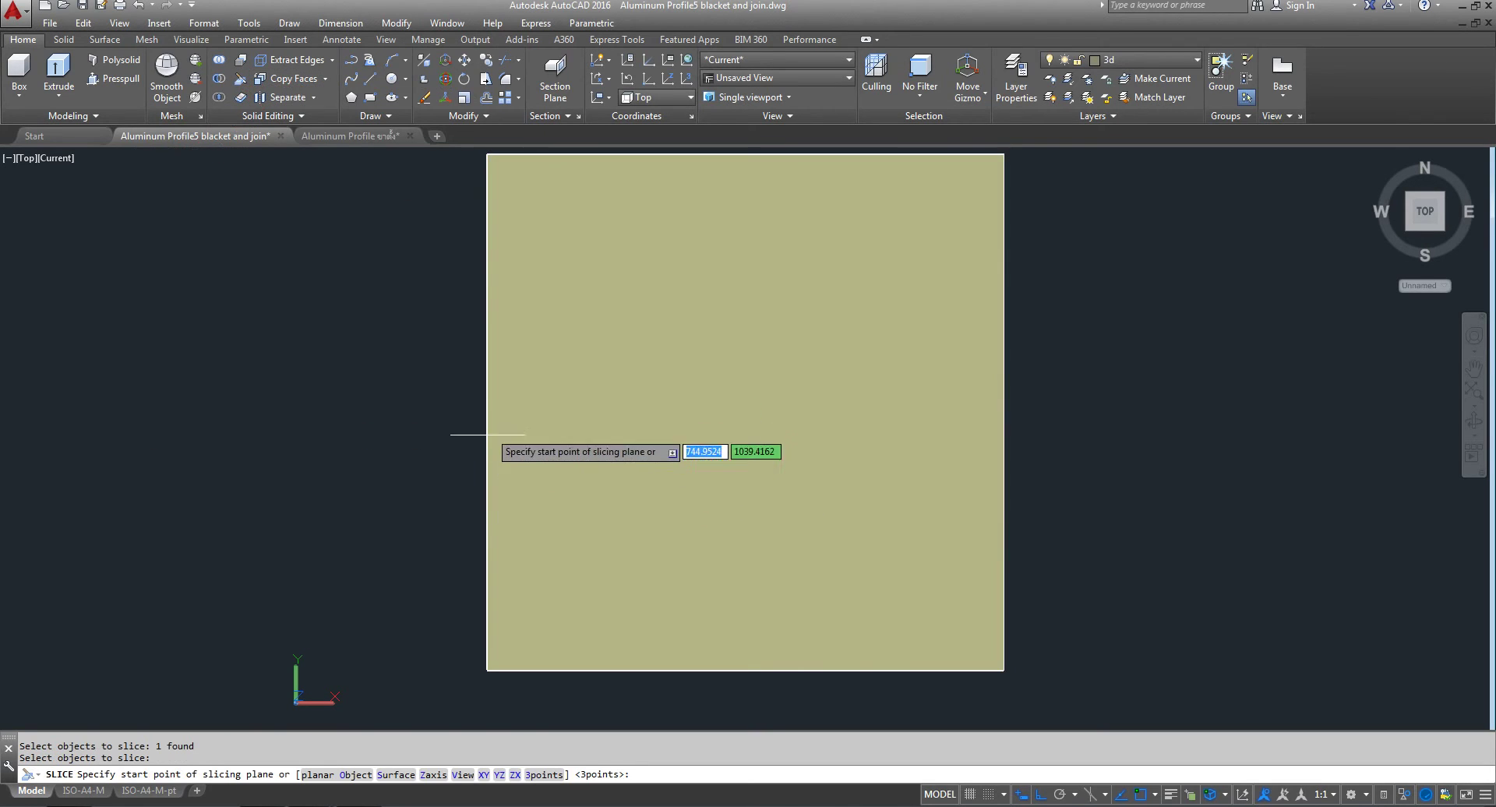
pyautogui.click(746, 412)
pyautogui.click(1335, 385)
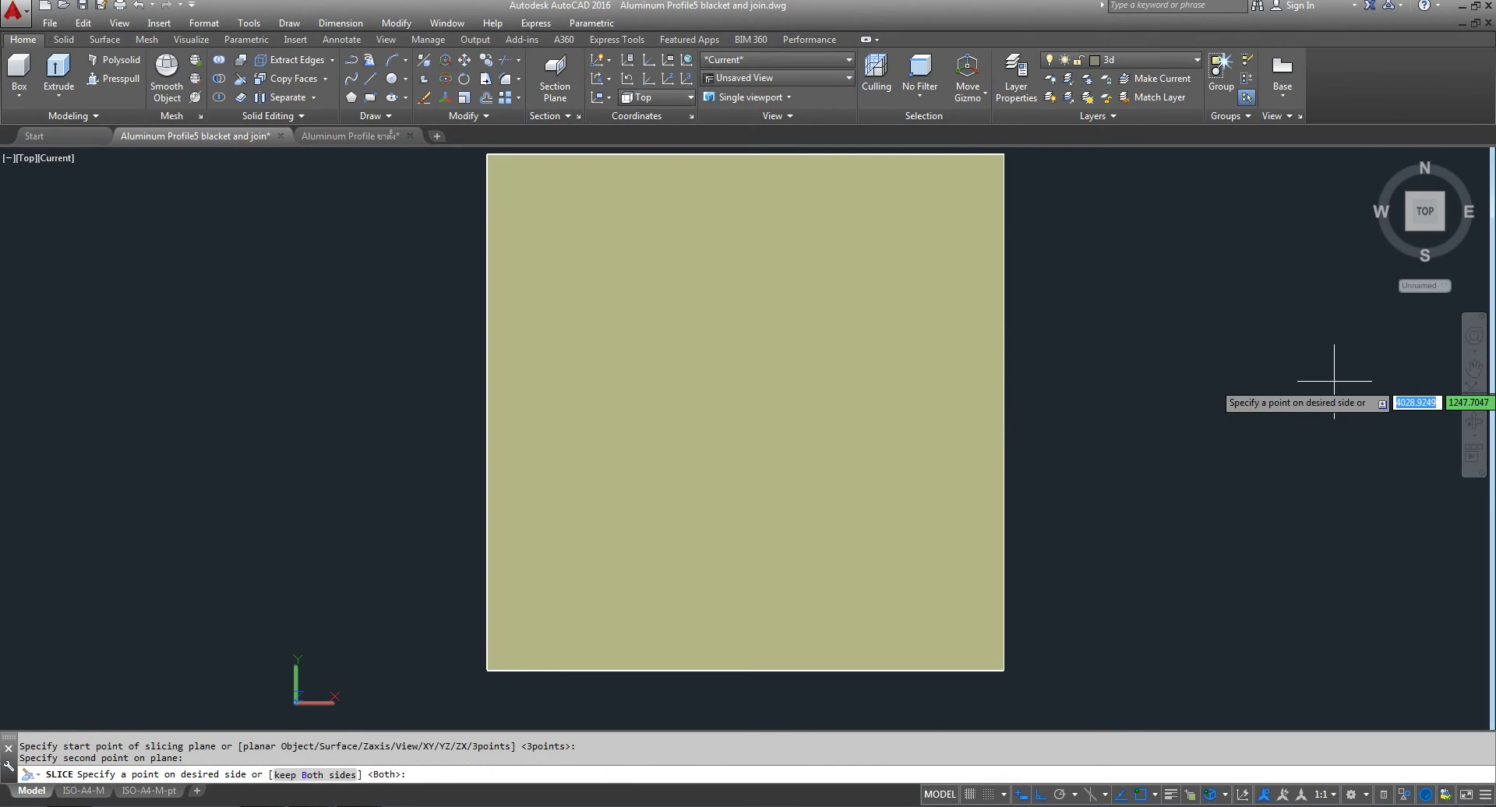
pyautogui.rightClick(1335, 376)
pyautogui.click(1359, 388)
pyautogui.press('Return')
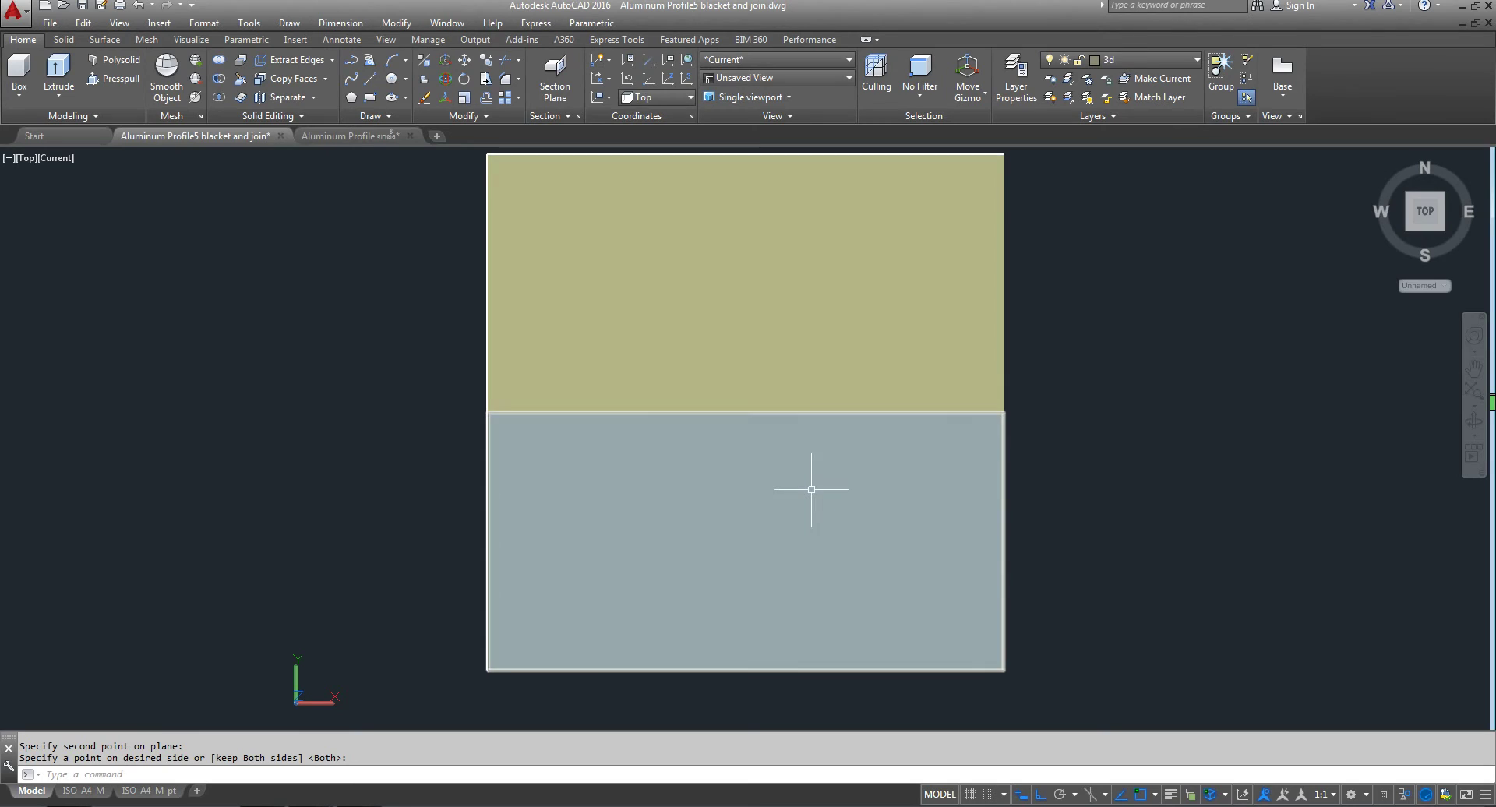
pyautogui.press('Return')
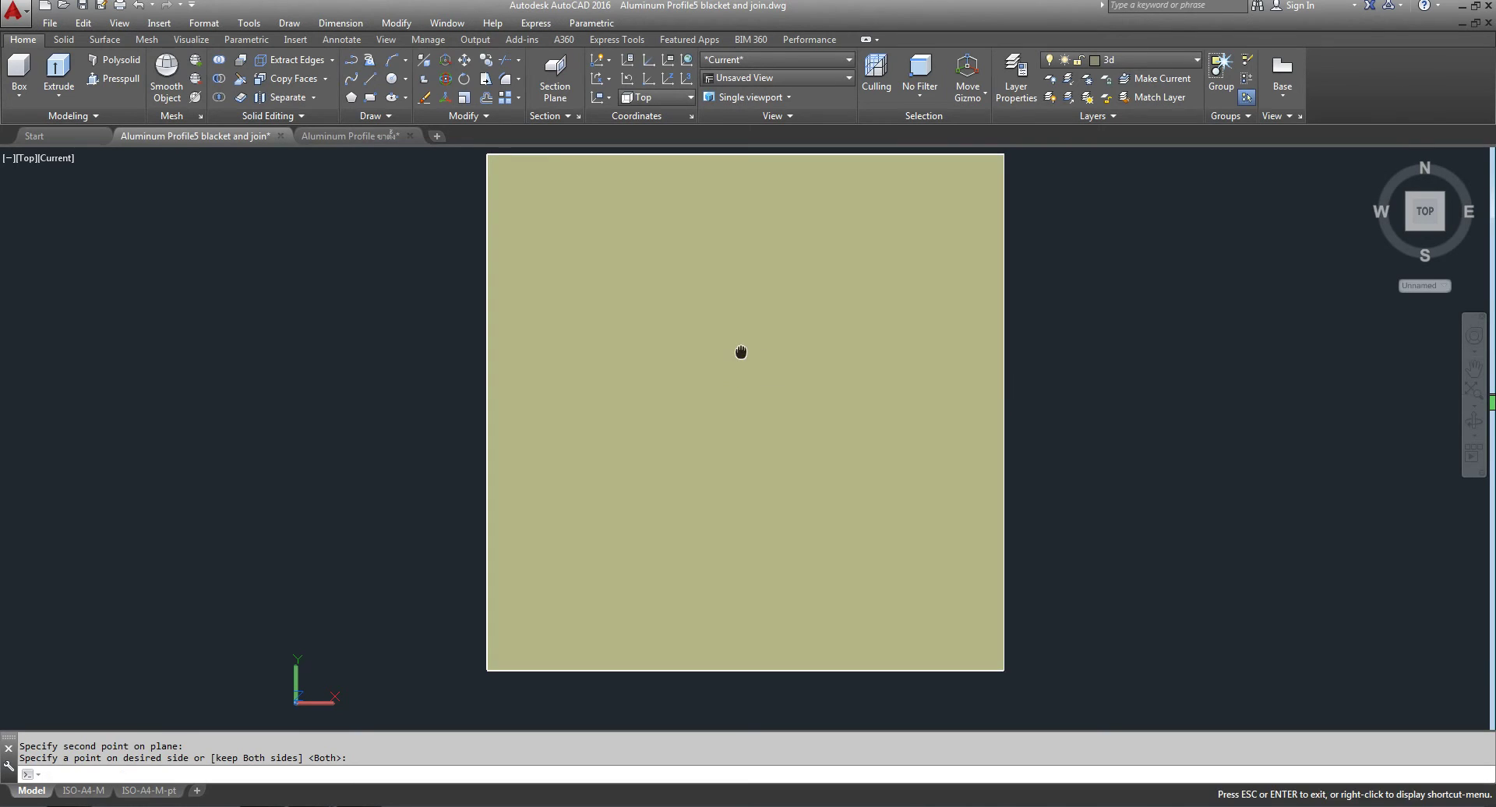
# - Erase the bottom half of the sliced slab
pyautogui.moveTo(740, 352); pyautogui.dragTo(694, 346, button='middle')
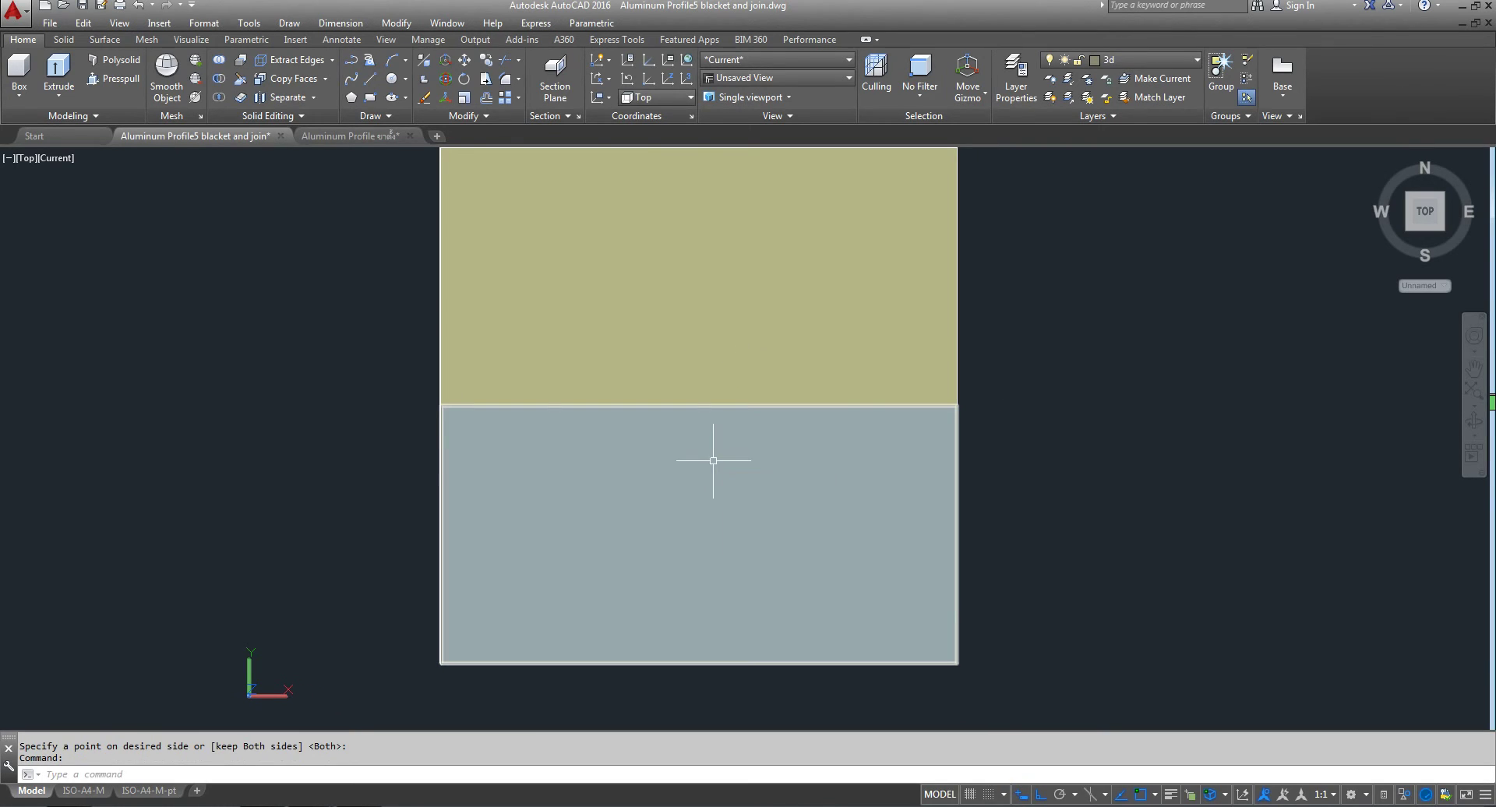
pyautogui.click(714, 460)
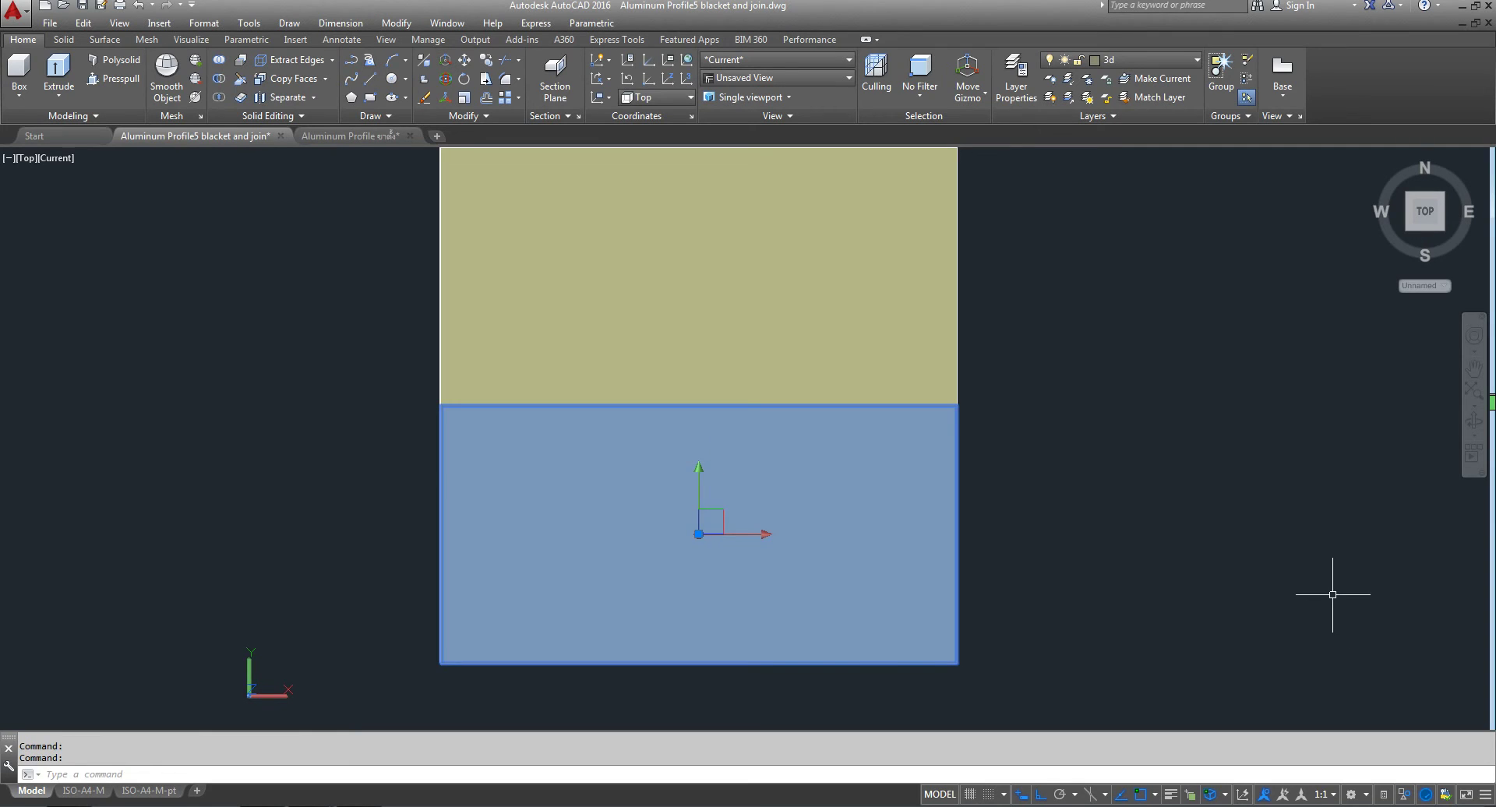
pyautogui.press('Delete')
pyautogui.moveTo(861, 511); pyautogui.dragTo(835, 568, button='middle')
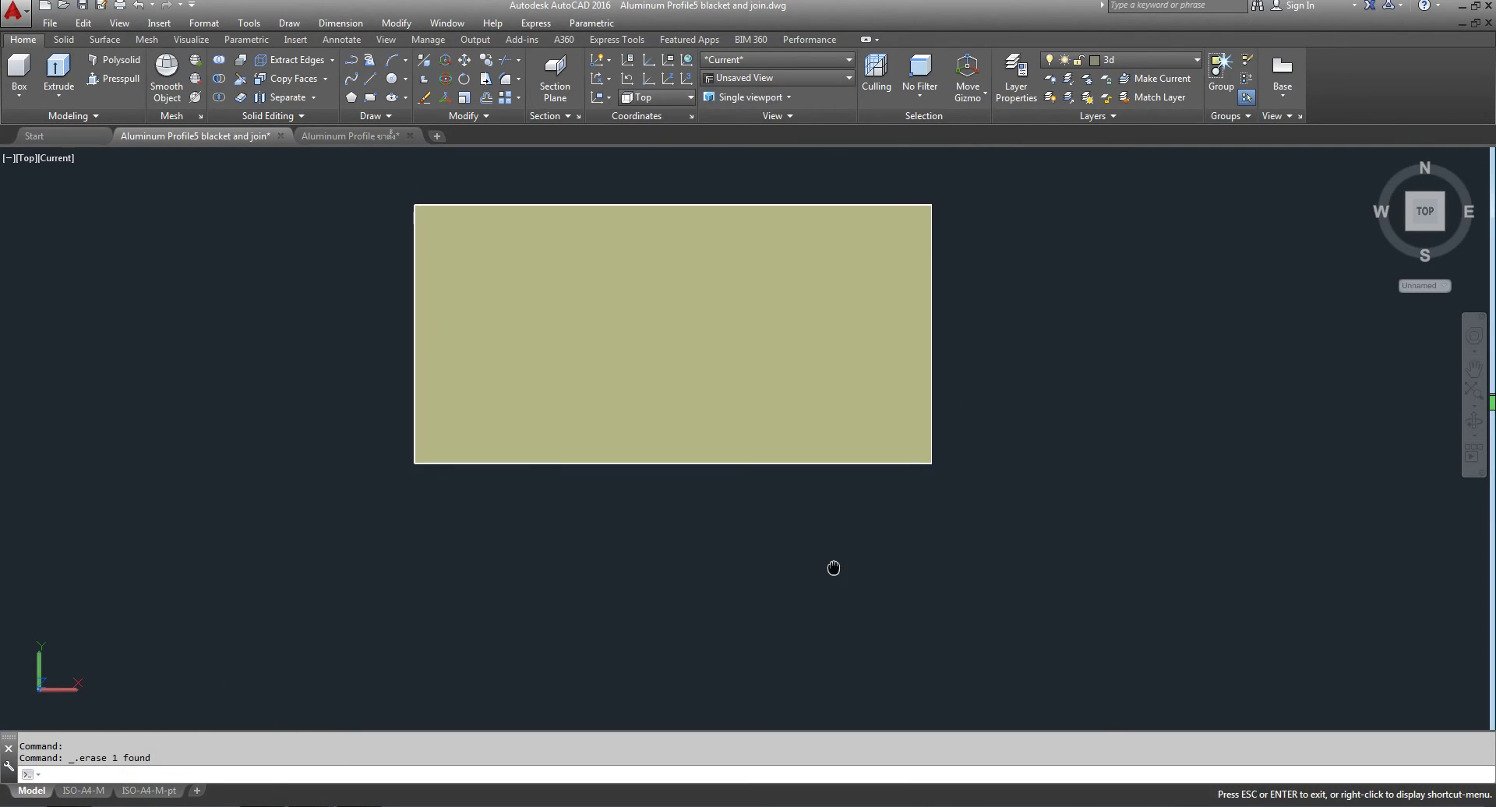
# - Slice the remaining half vertically through its centre, keeping both pieces
pyautogui.click(241, 79)
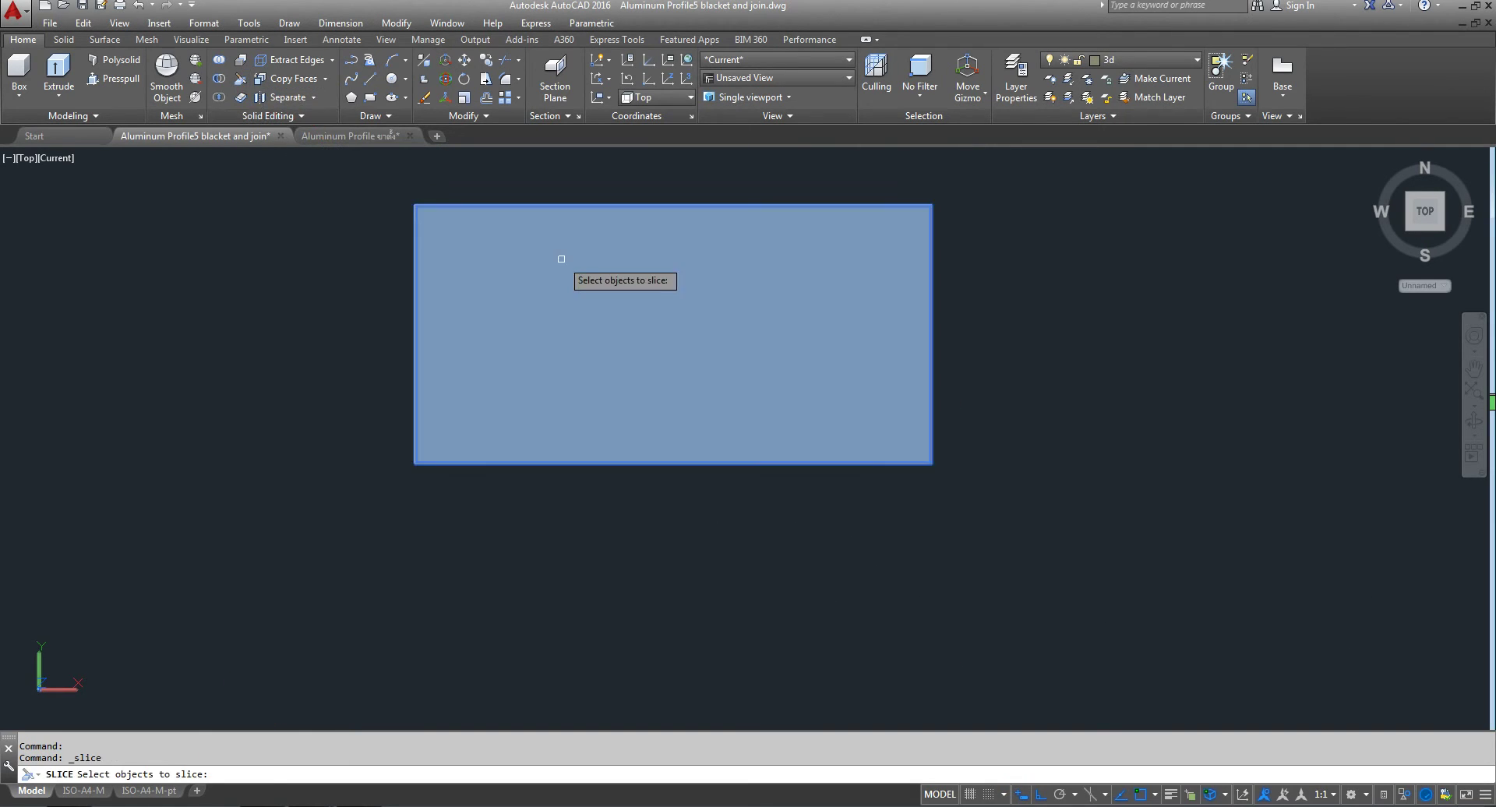
pyautogui.click(561, 261)
pyautogui.press('Return')
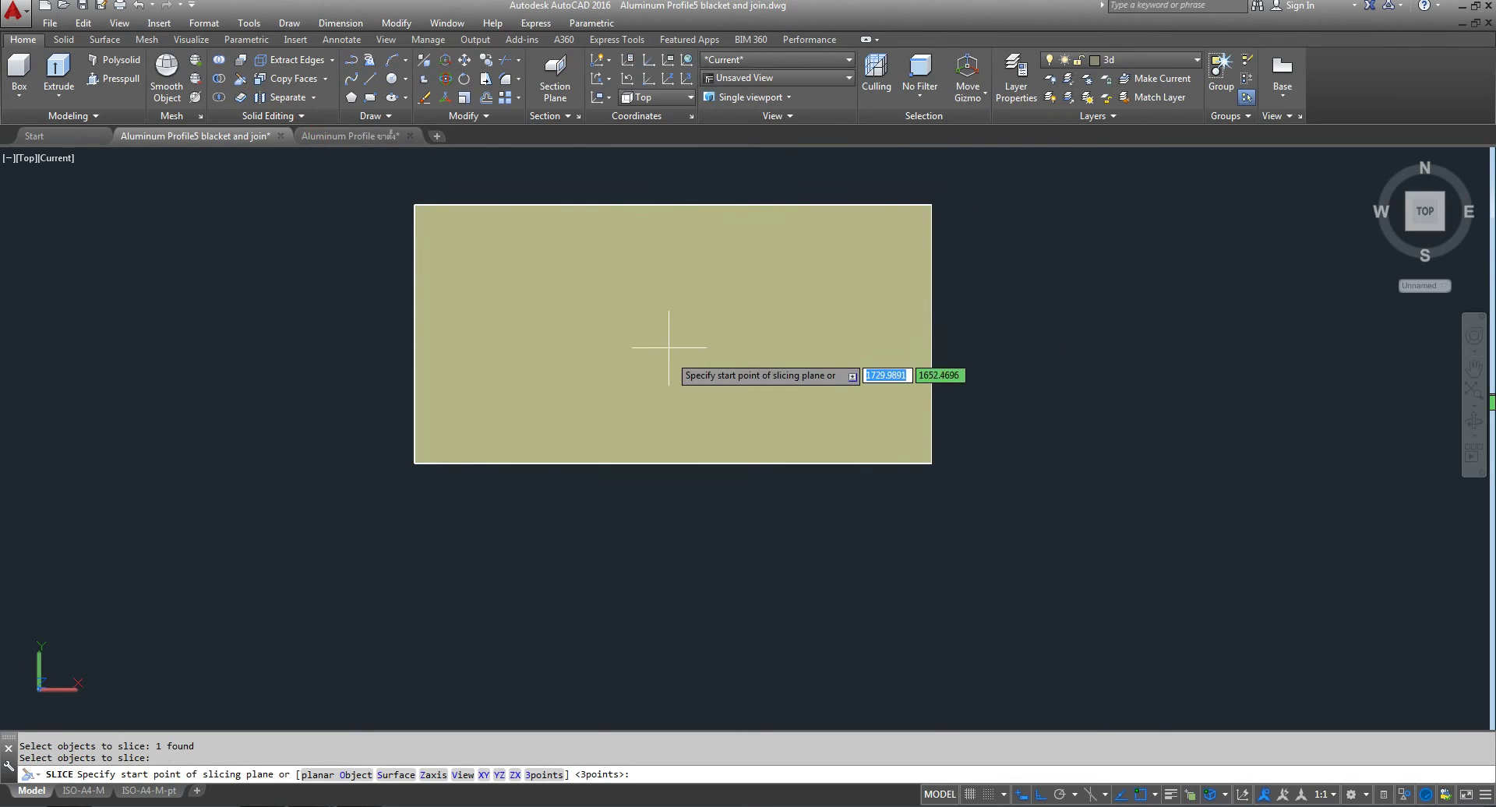
pyautogui.click(673, 333)
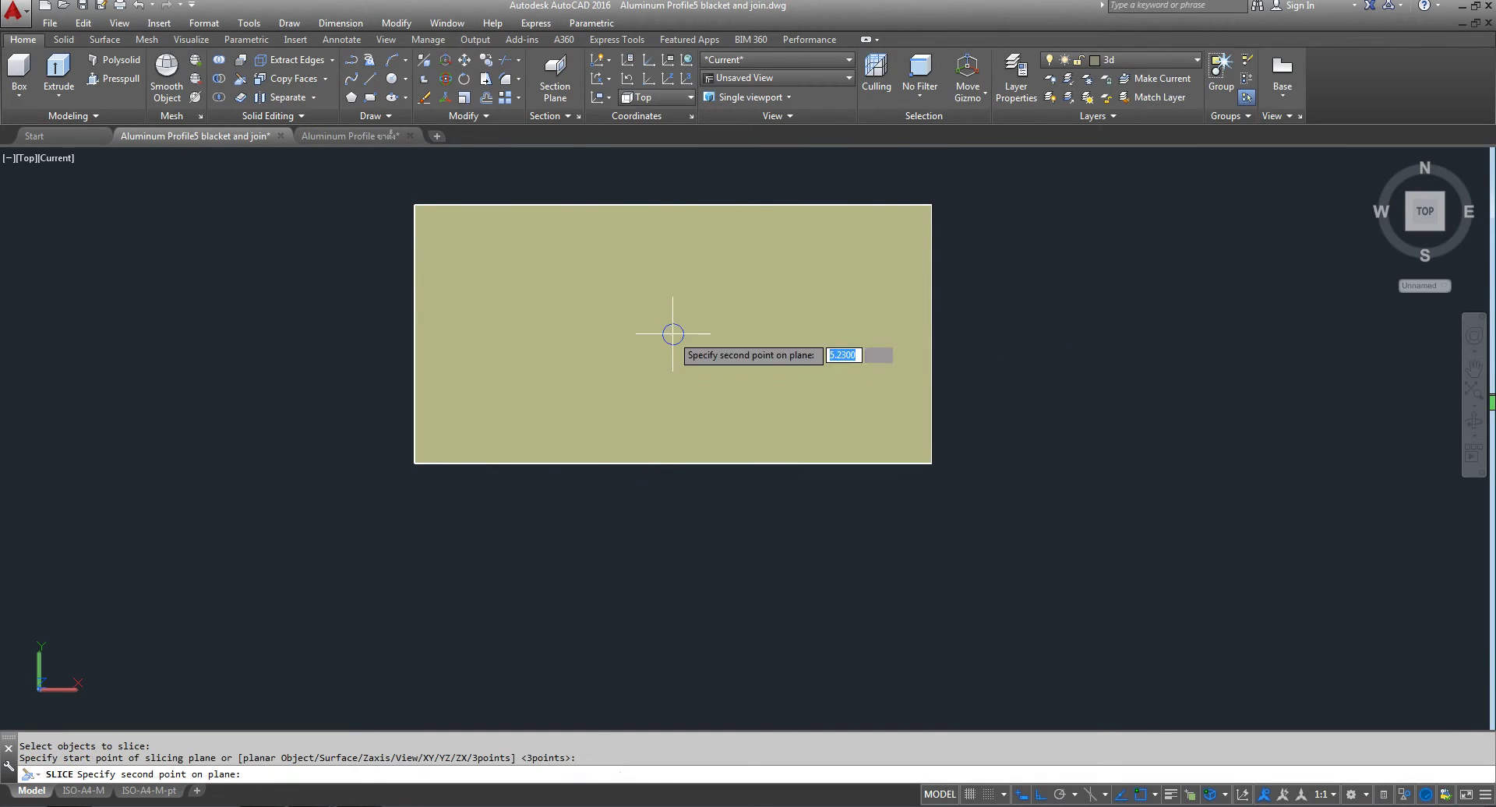
pyautogui.click(662, 594)
pyautogui.rightClick(690, 577)
pyautogui.click(733, 584)
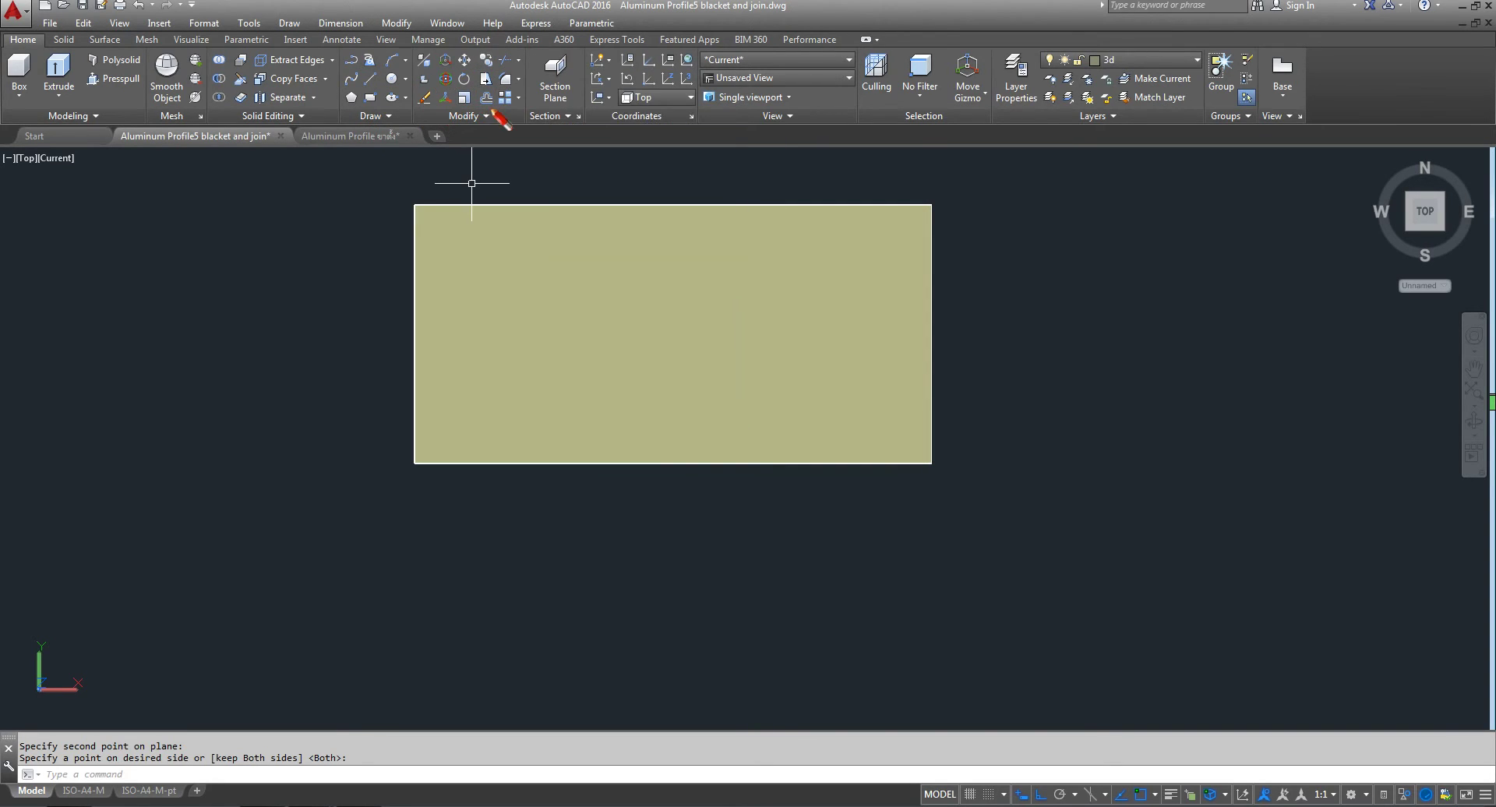
# - Mirror both quarter panels across their bottom edge without erasing the originals
pyautogui.click(468, 116)
pyautogui.click(501, 138)
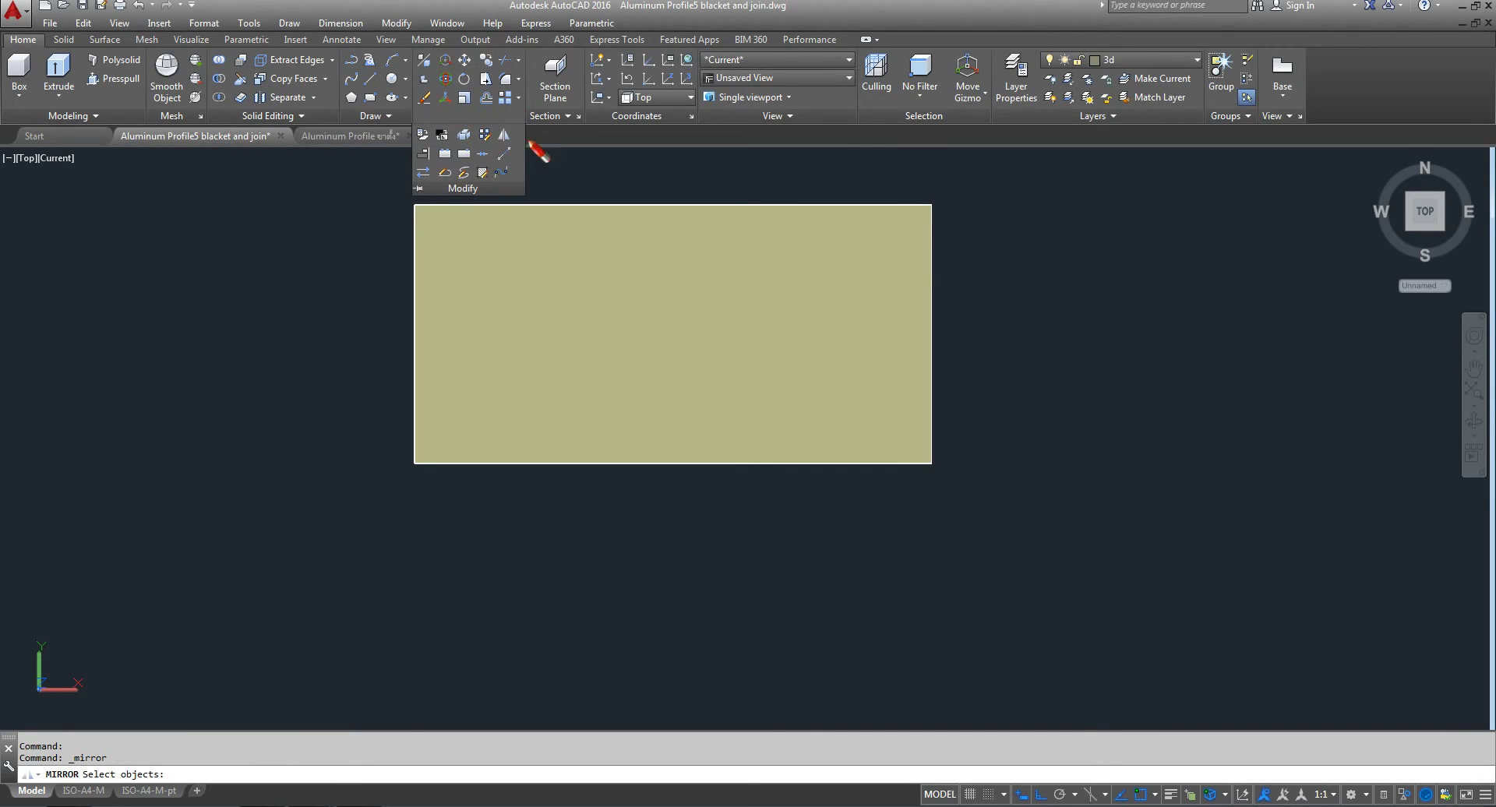
pyautogui.click(1003, 185)
pyautogui.click(427, 522)
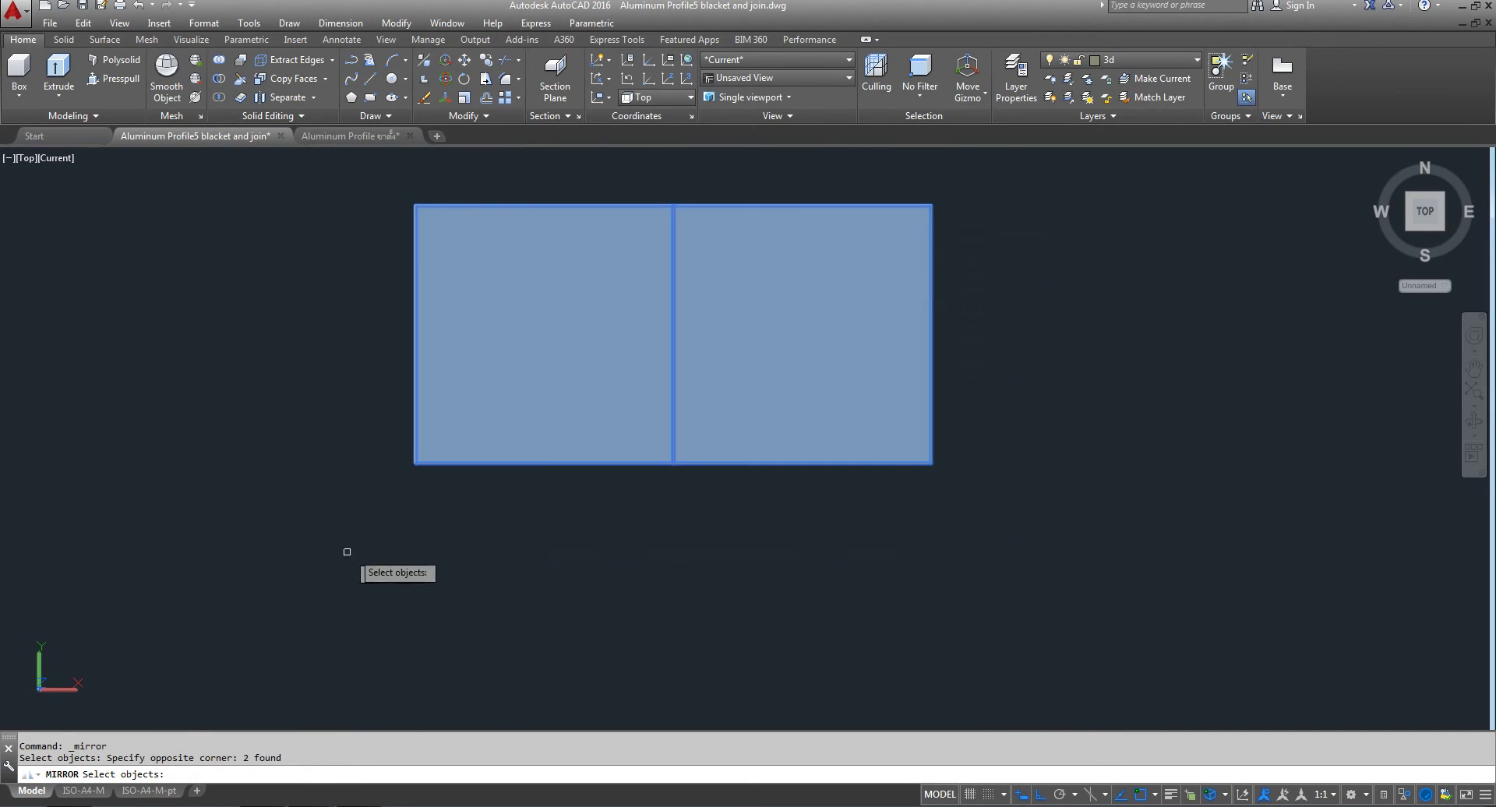
pyautogui.press('Return')
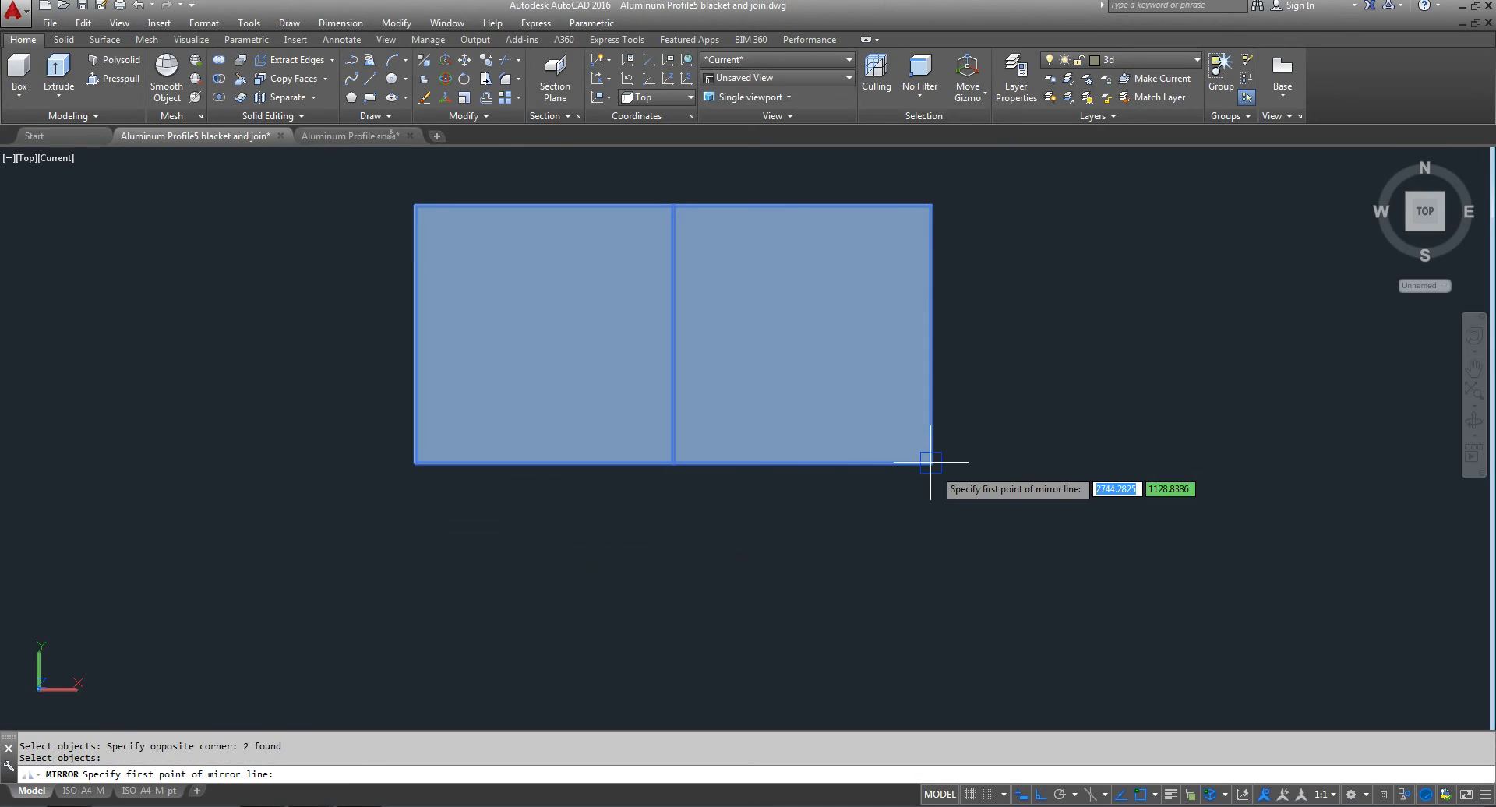
pyautogui.click(930, 462)
pyautogui.click(1243, 462)
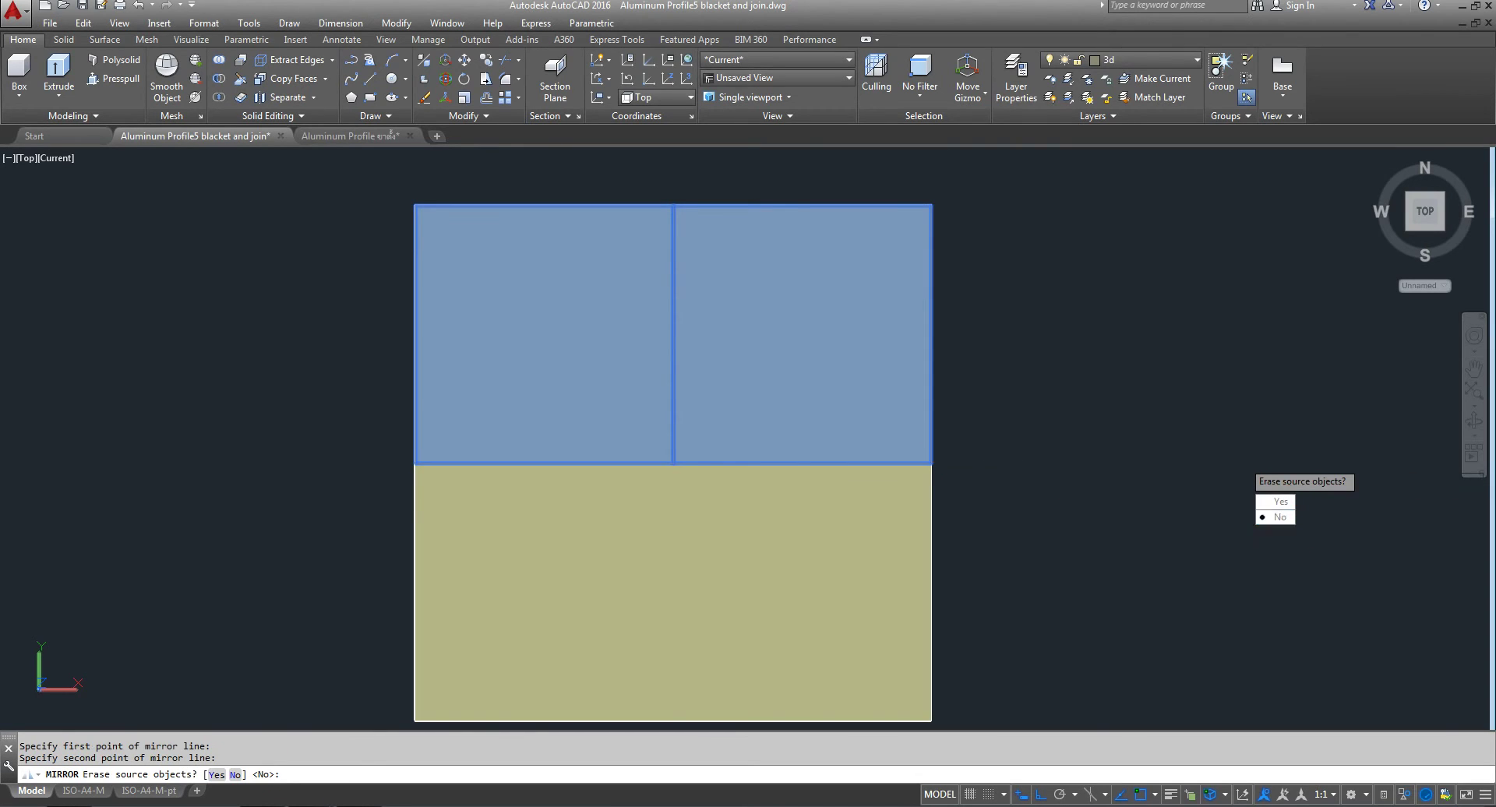
pyautogui.write('n')
pyautogui.press('Return')
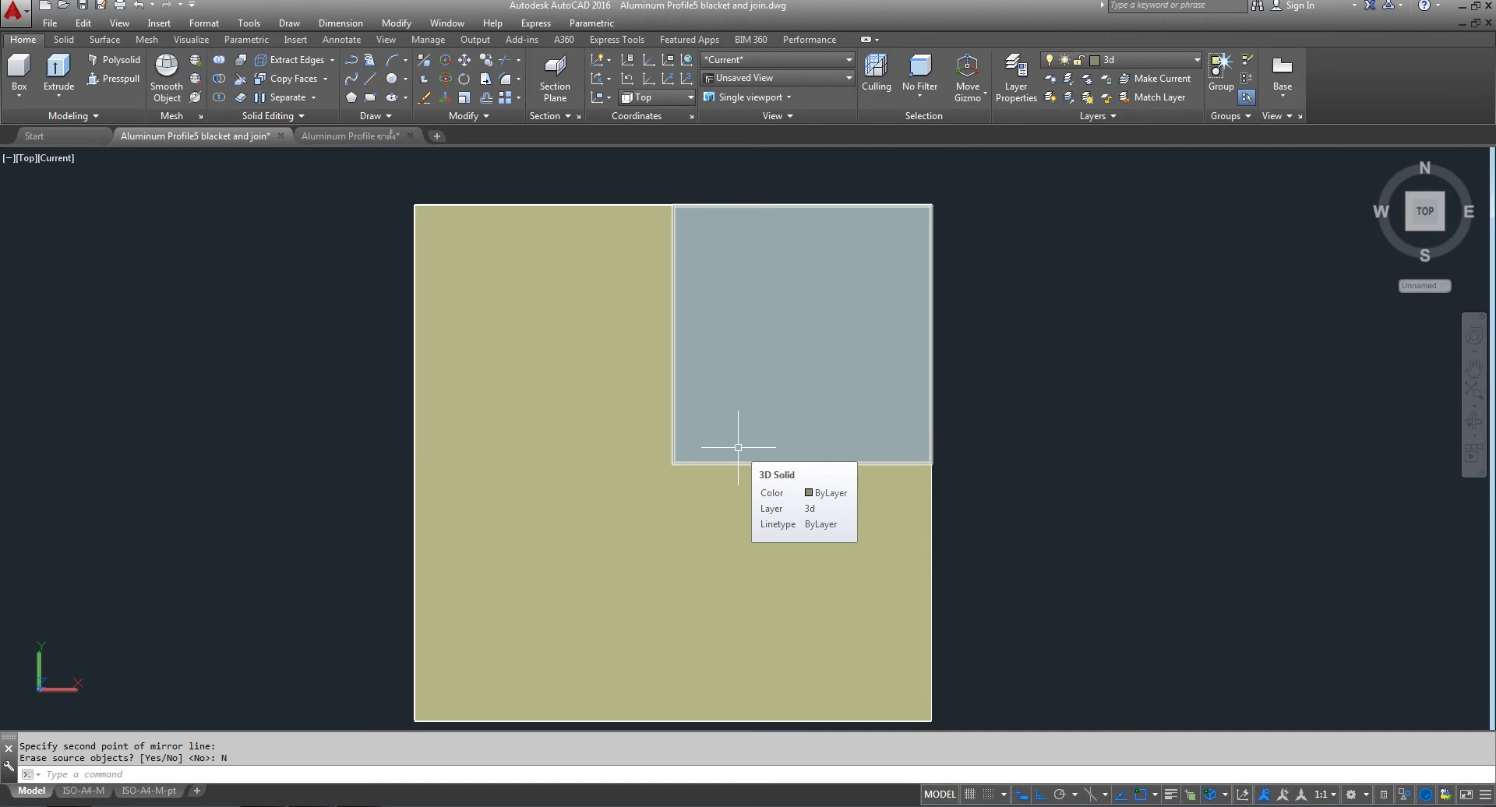
# - Switch to SE Isometric and zoom in on the tabletop's front corner edge
pyautogui.click(30, 159)
pyautogui.click(87, 322)
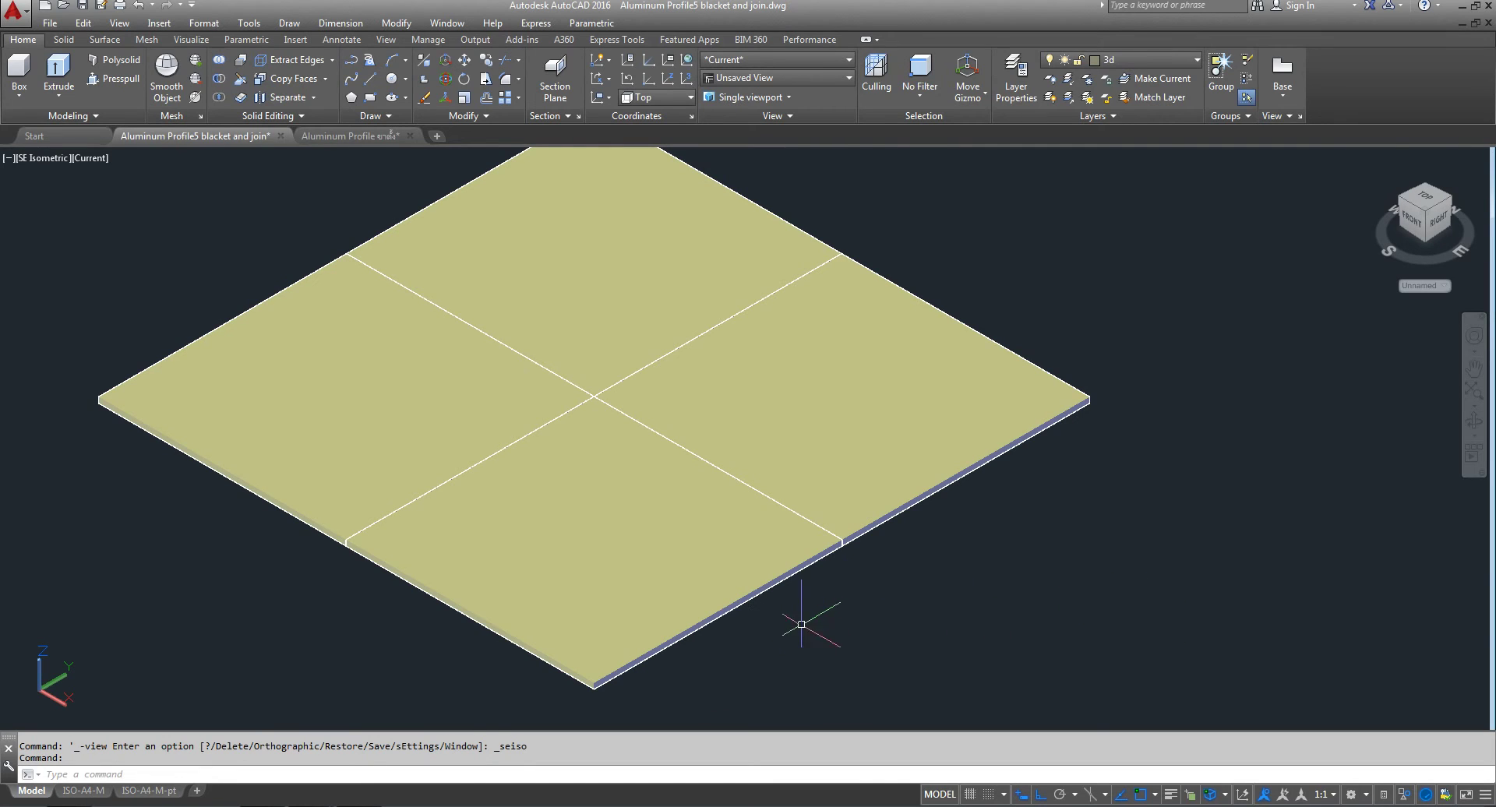
pyautogui.scroll(4, 800, 620)
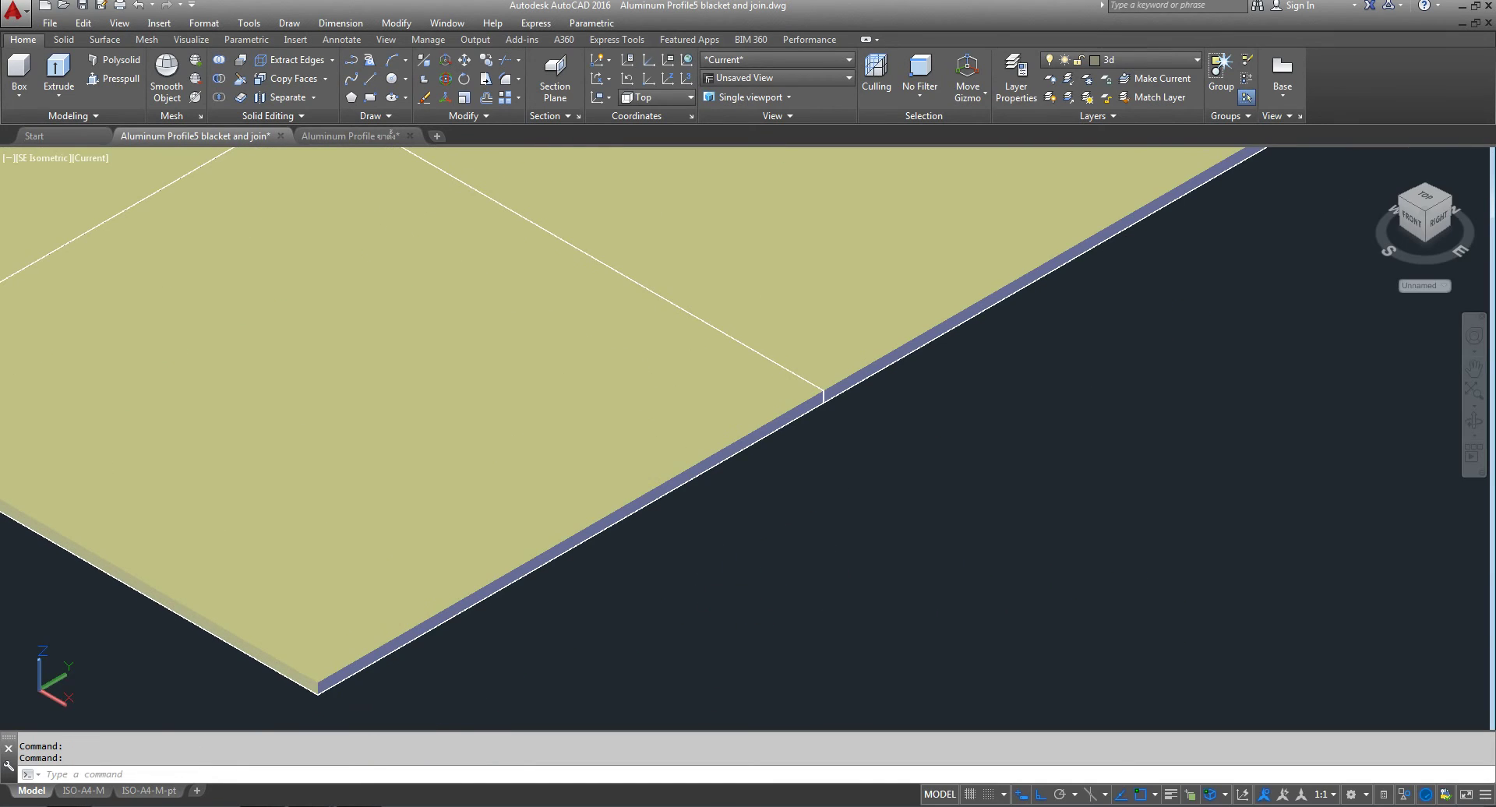
pyautogui.moveTo(713, 580); pyautogui.dragTo(661, 459, button='middle')
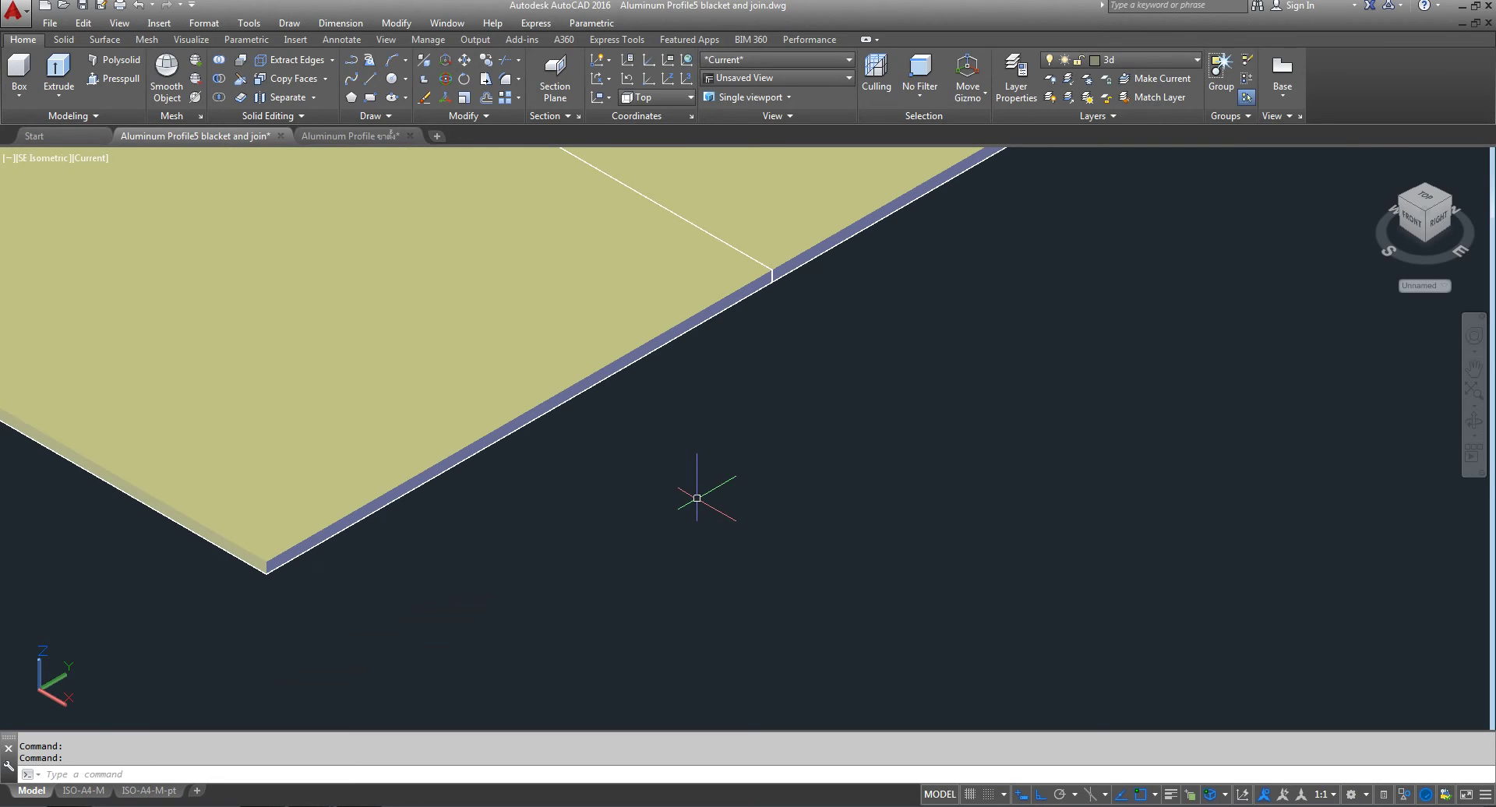
pyautogui.click(396, 81)
# - Draw a circle of radius 5 beside the tabletop
pyautogui.scroll(2, 852, 518)
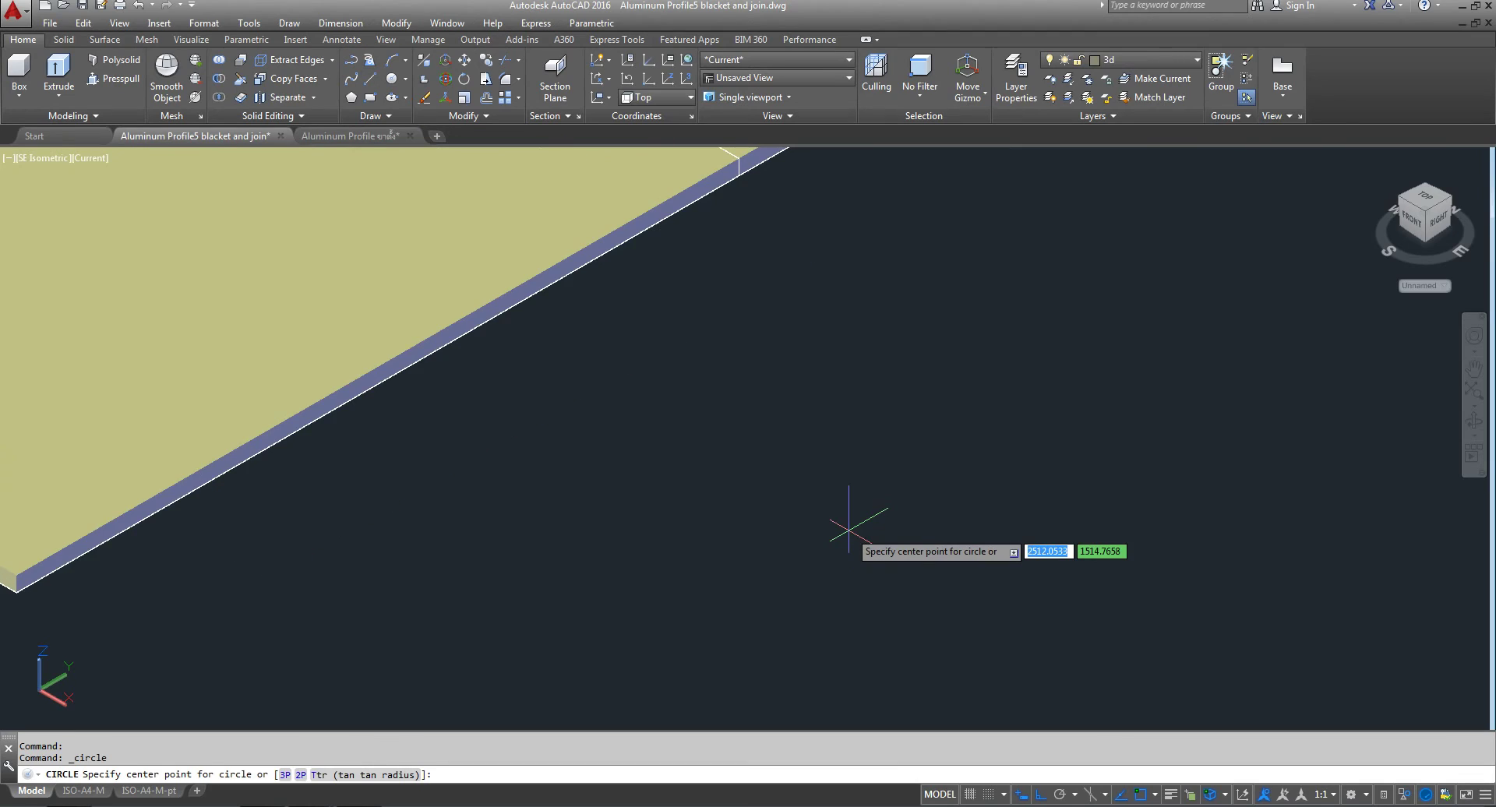
pyautogui.click(849, 532)
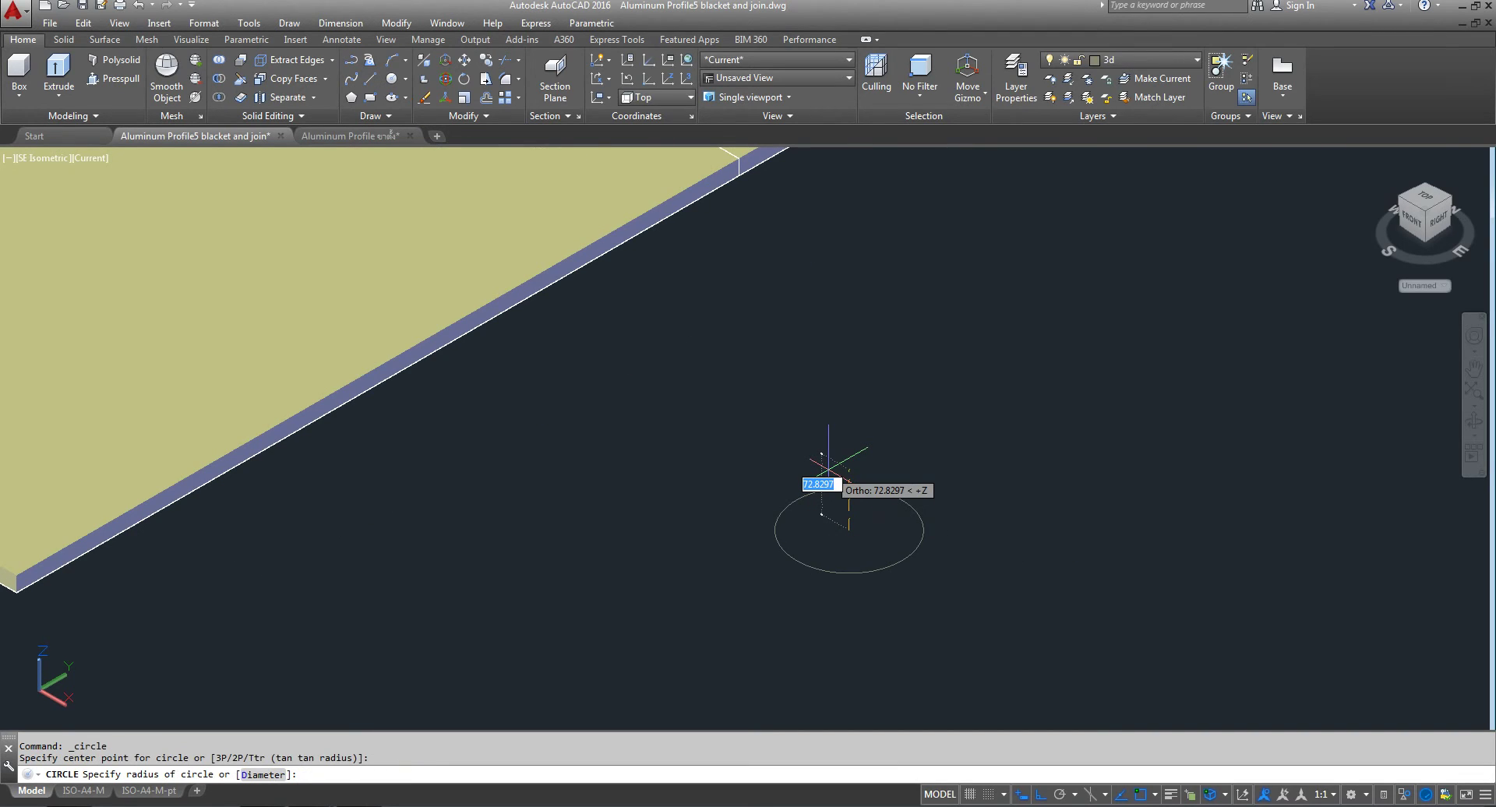
pyautogui.write('5')
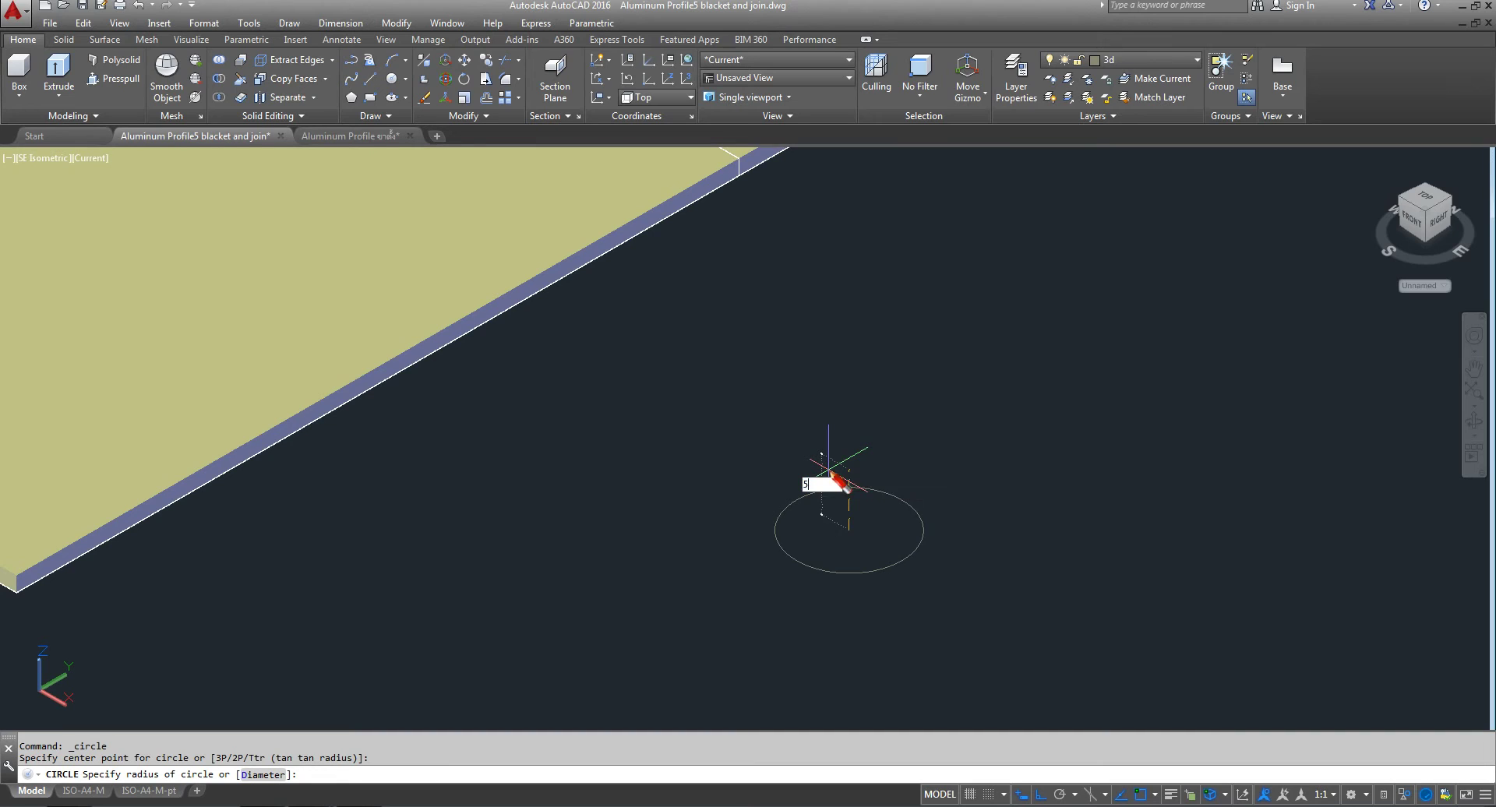
pyautogui.press('Return')
# - Copy the radius-5 circle to an overlapping offset position next to the original
pyautogui.scroll(3, 857, 561)
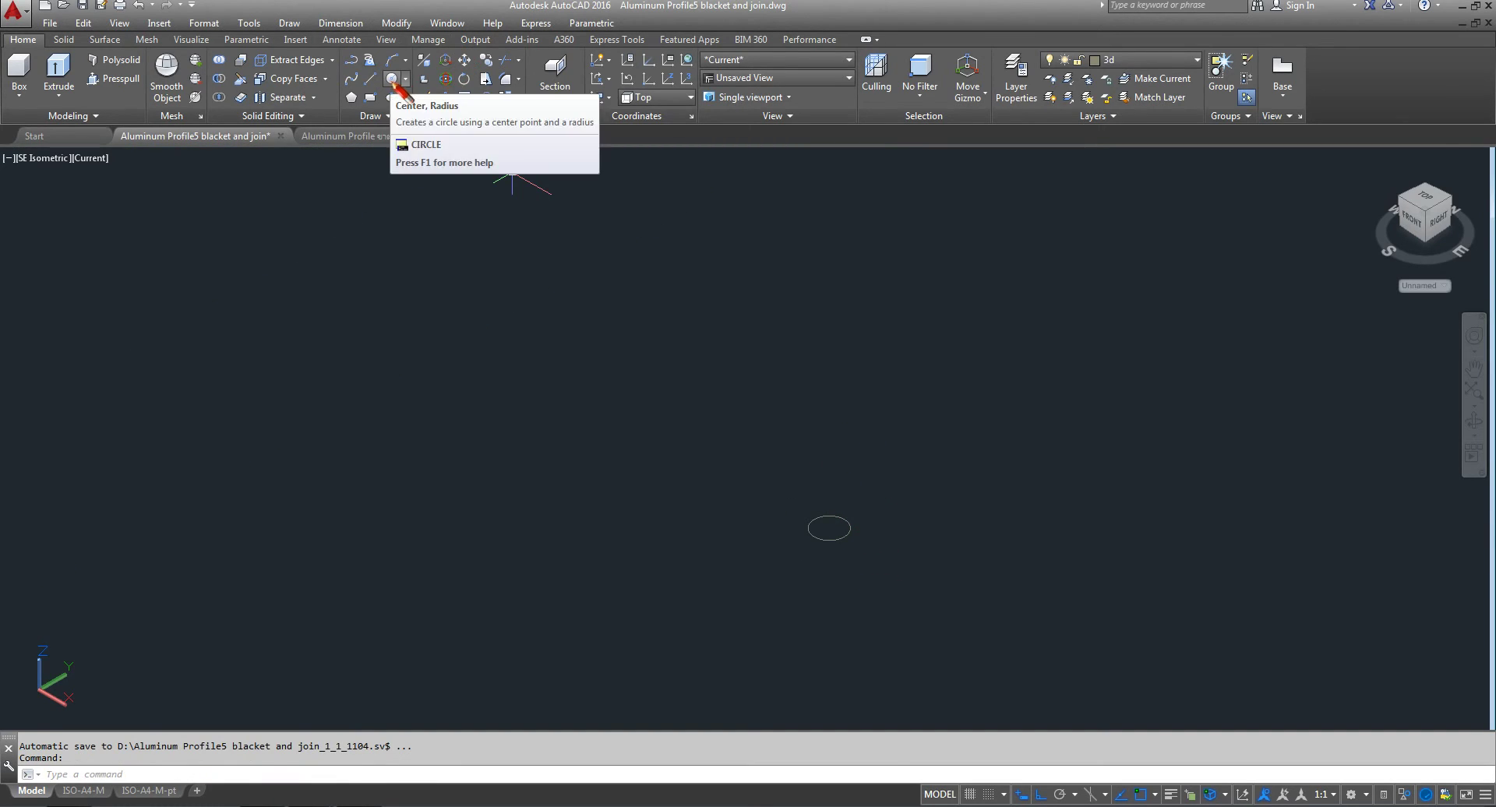
pyautogui.click(485, 59)
pyautogui.scroll(2, 851, 541)
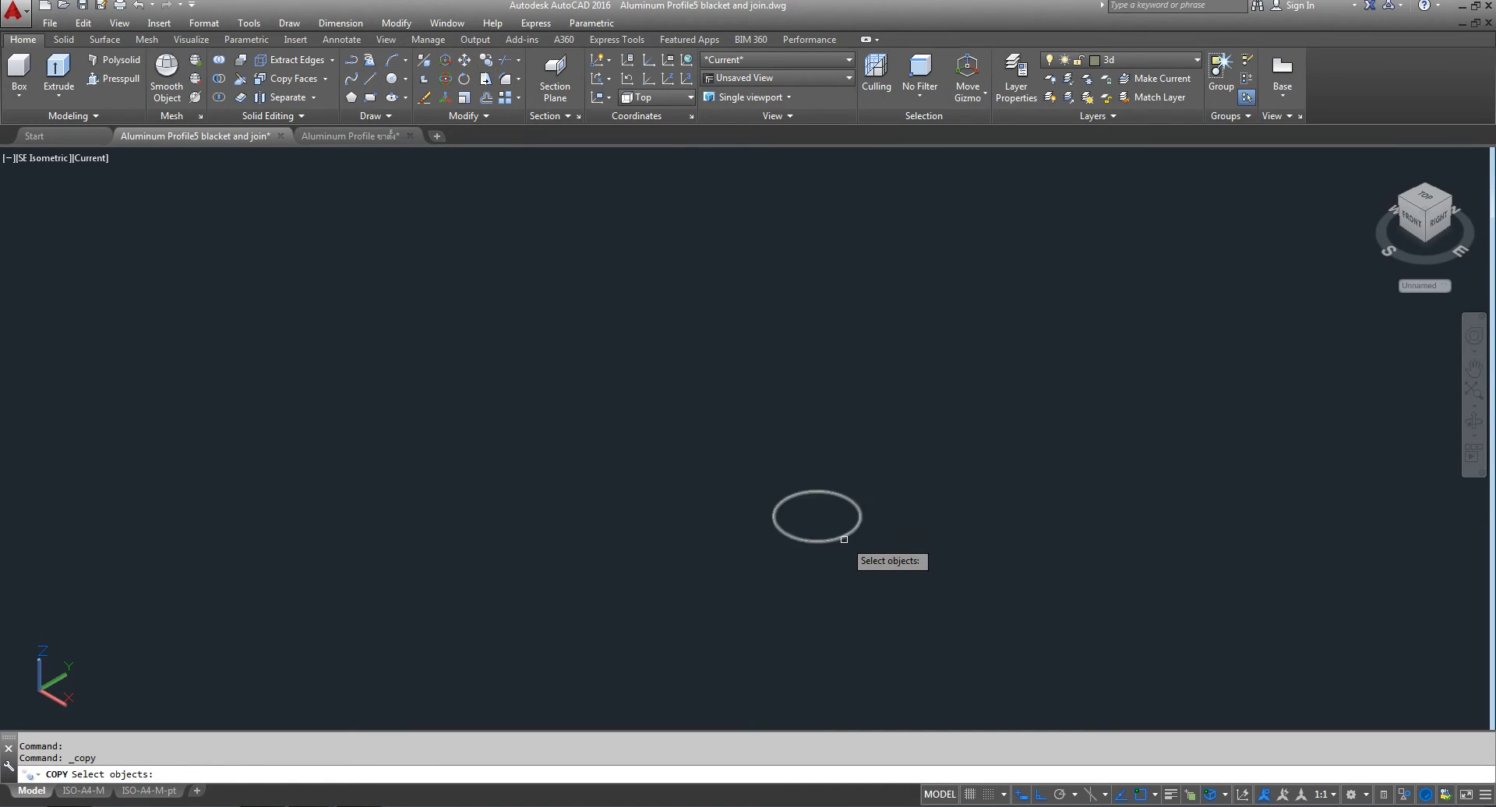
pyautogui.click(844, 539)
pyautogui.click(787, 559)
pyautogui.press('Return')
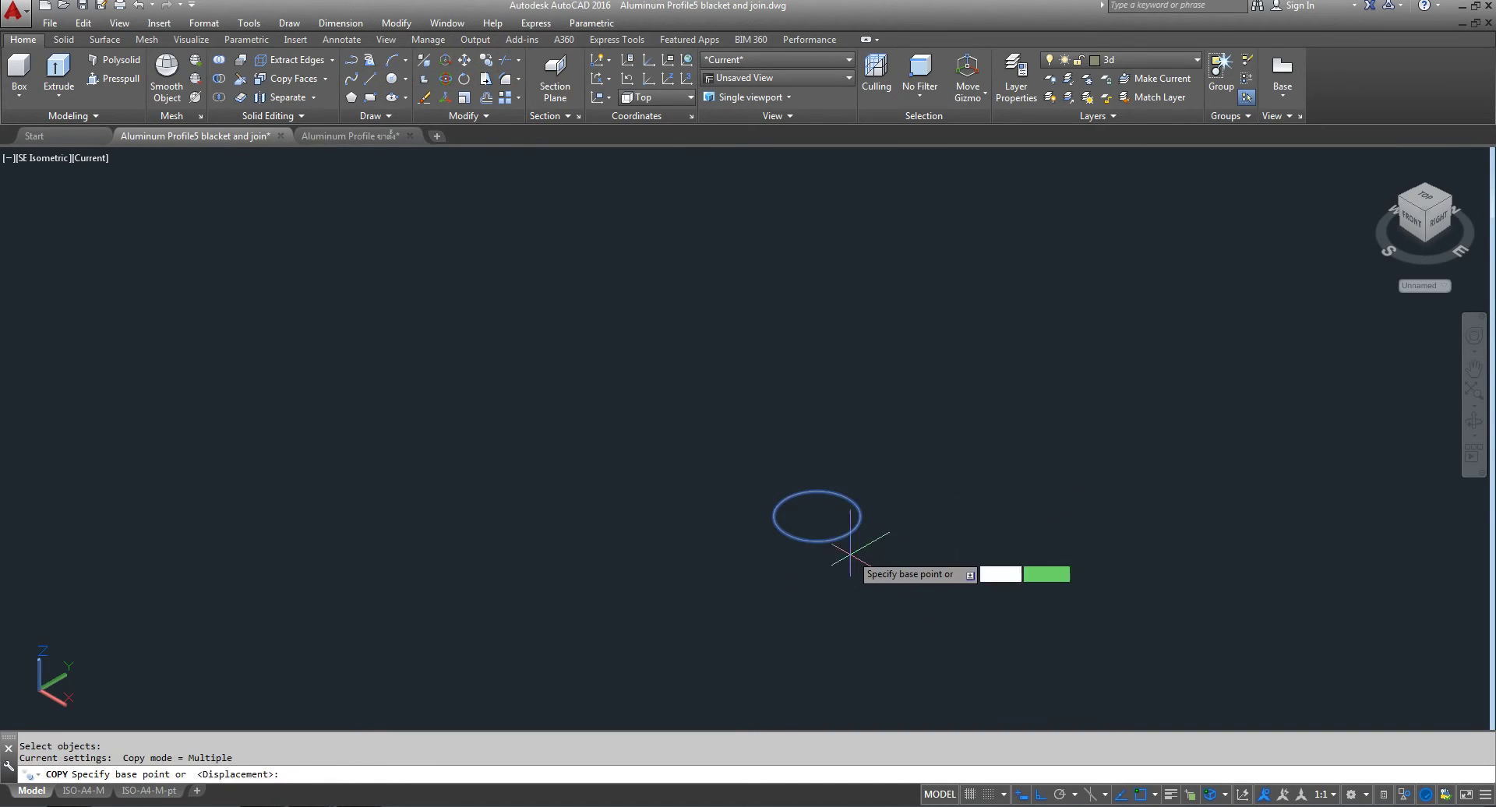
pyautogui.click(816, 516)
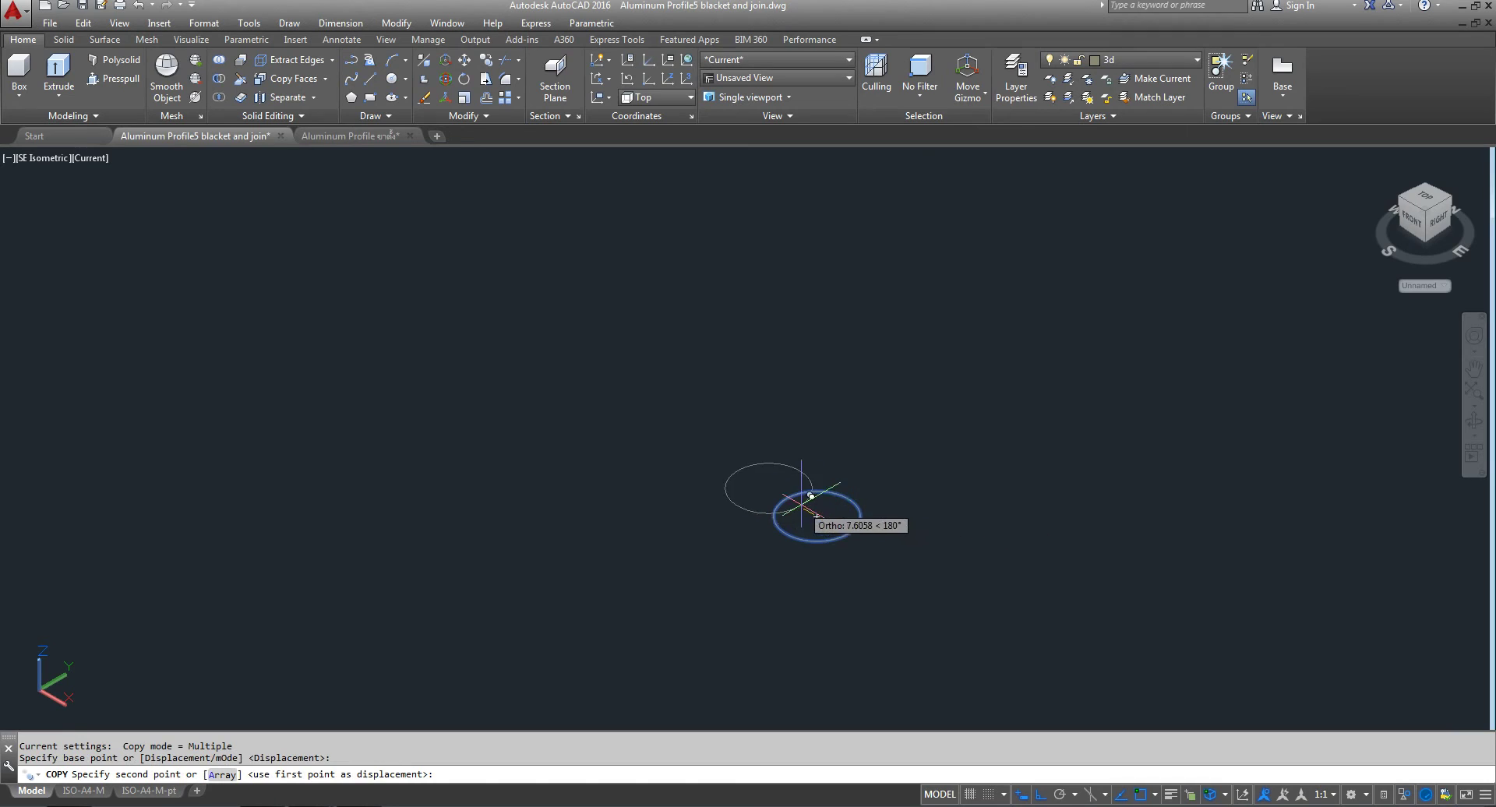
pyautogui.click(795, 489)
pyautogui.rightClick(863, 435)
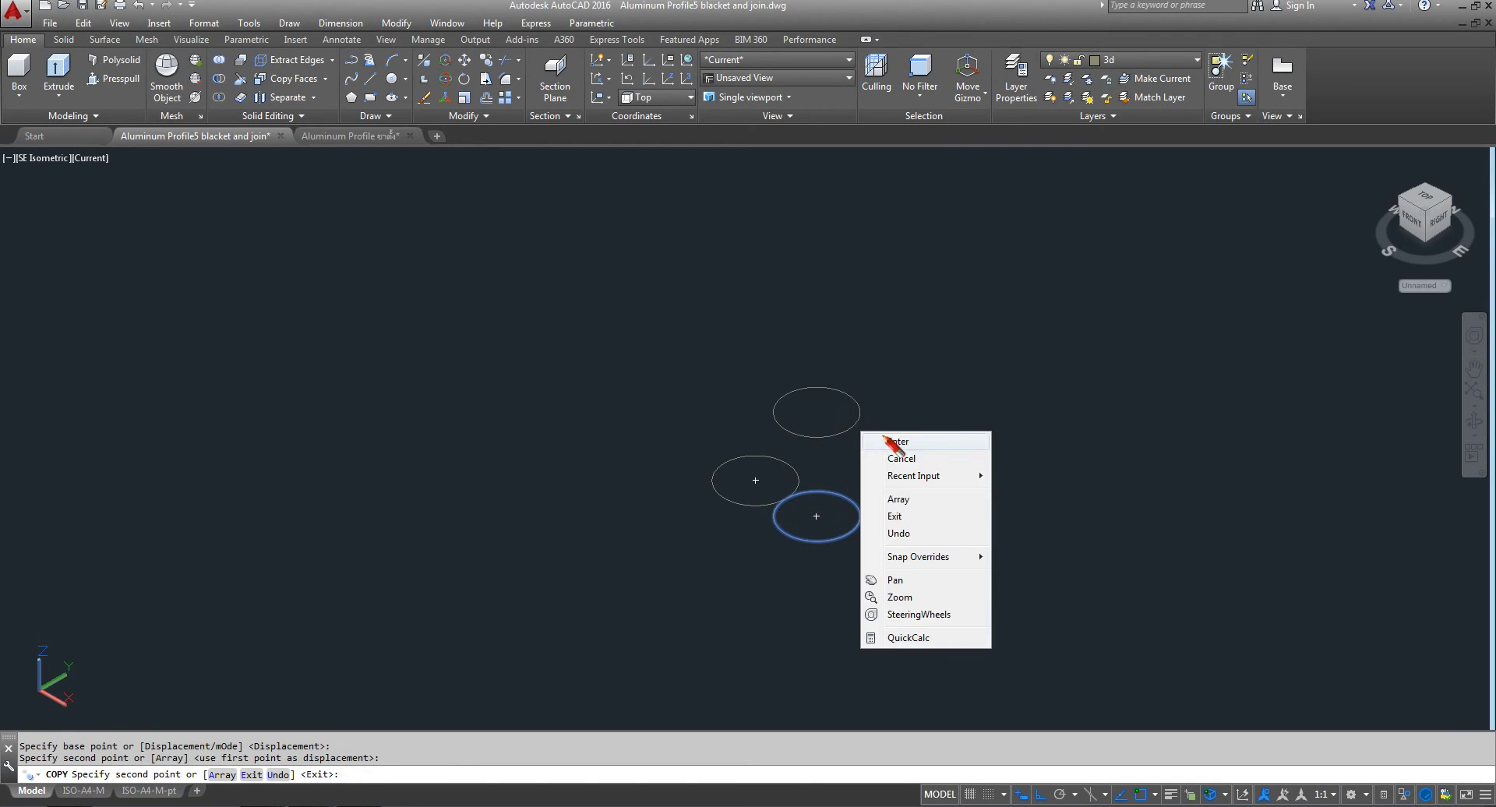
pyautogui.click(896, 455)
pyautogui.scroll(4, 775, 496)
pyautogui.moveTo(758, 494); pyautogui.dragTo(671, 456, button='middle')
pyautogui.press('Return')
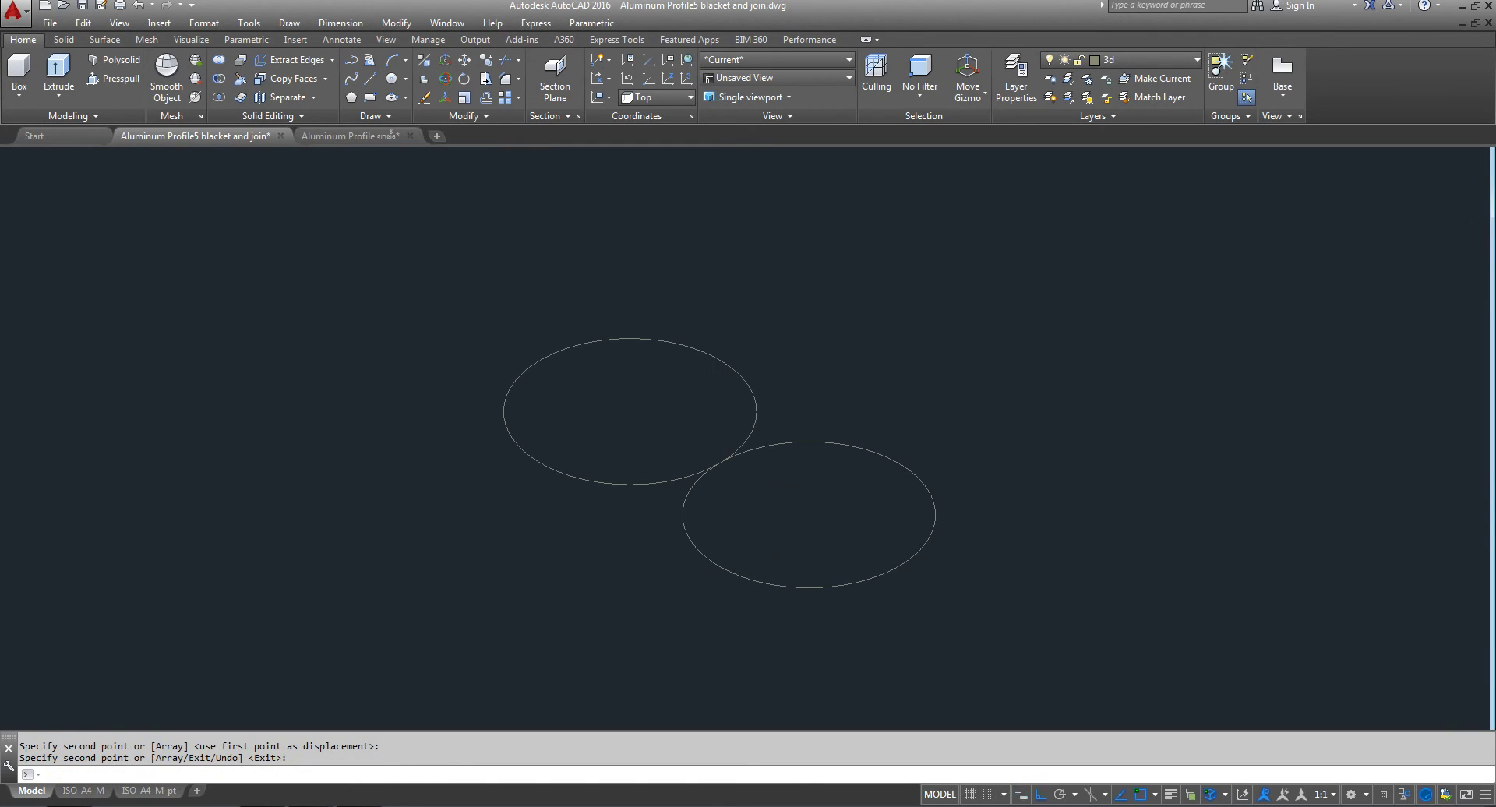
pyautogui.click(371, 79)
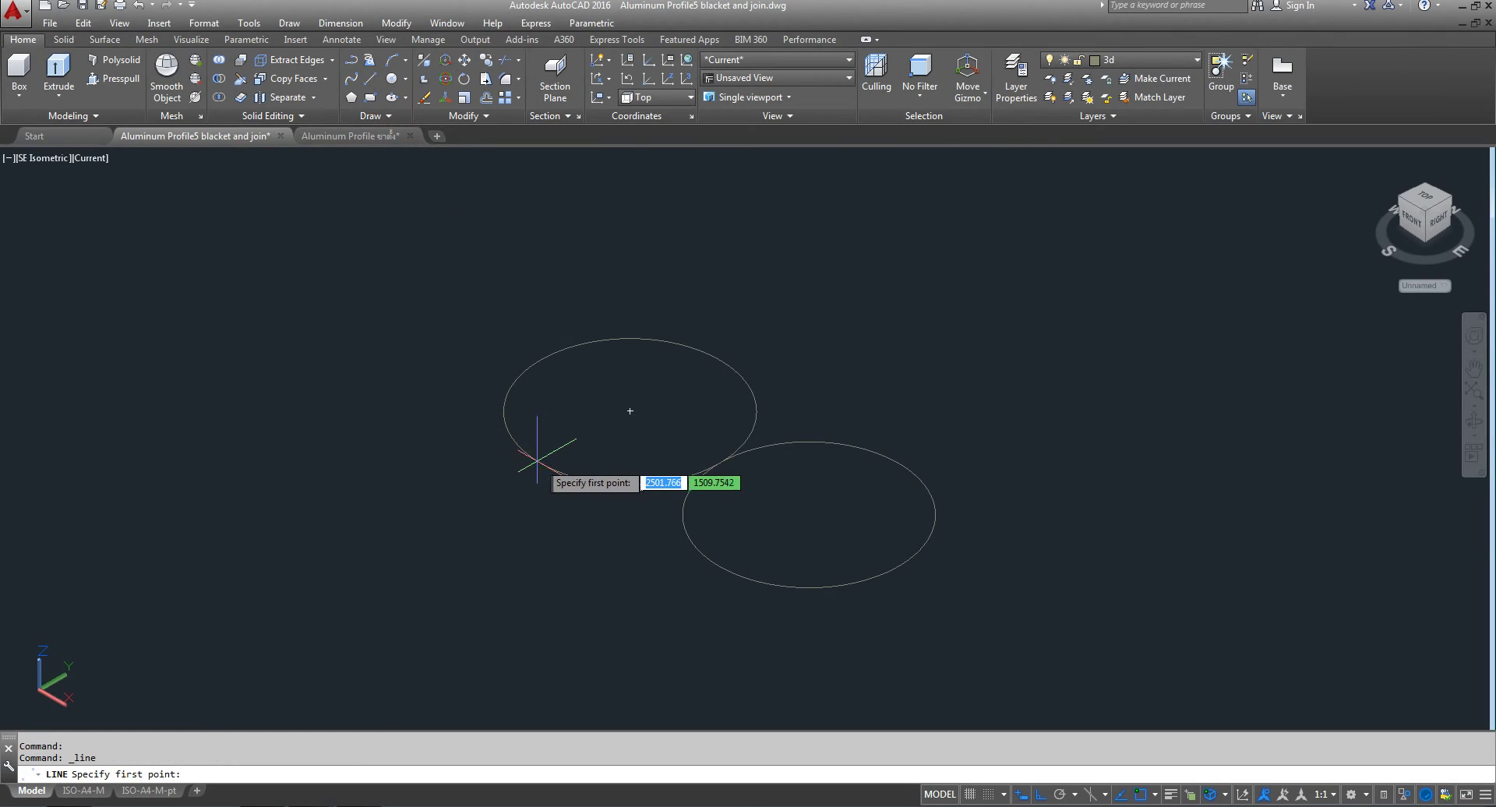
# - Draw a line tangent to both circles along one side
pyautogui.click(539, 462)
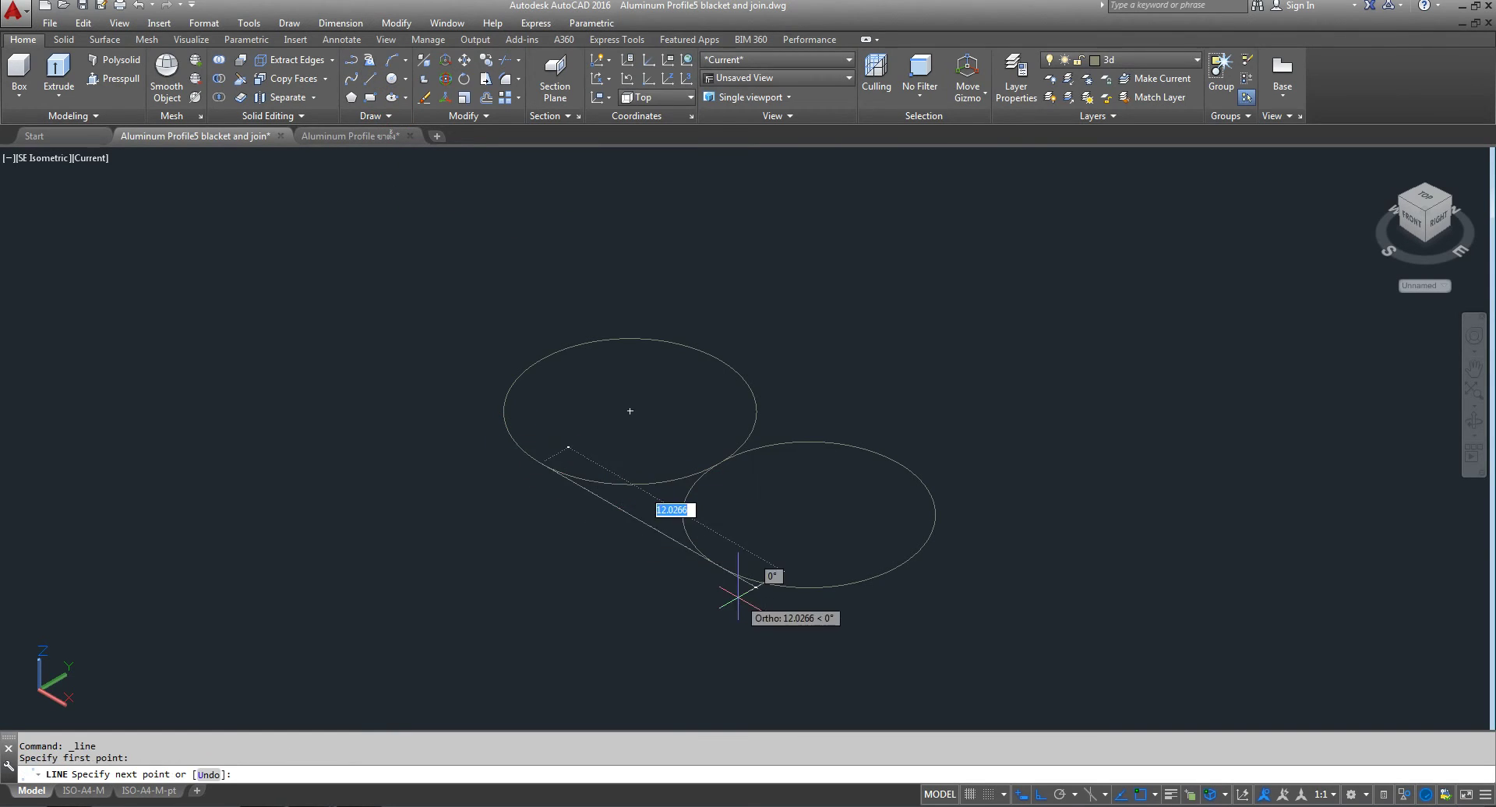
pyautogui.rightClick(795, 456)
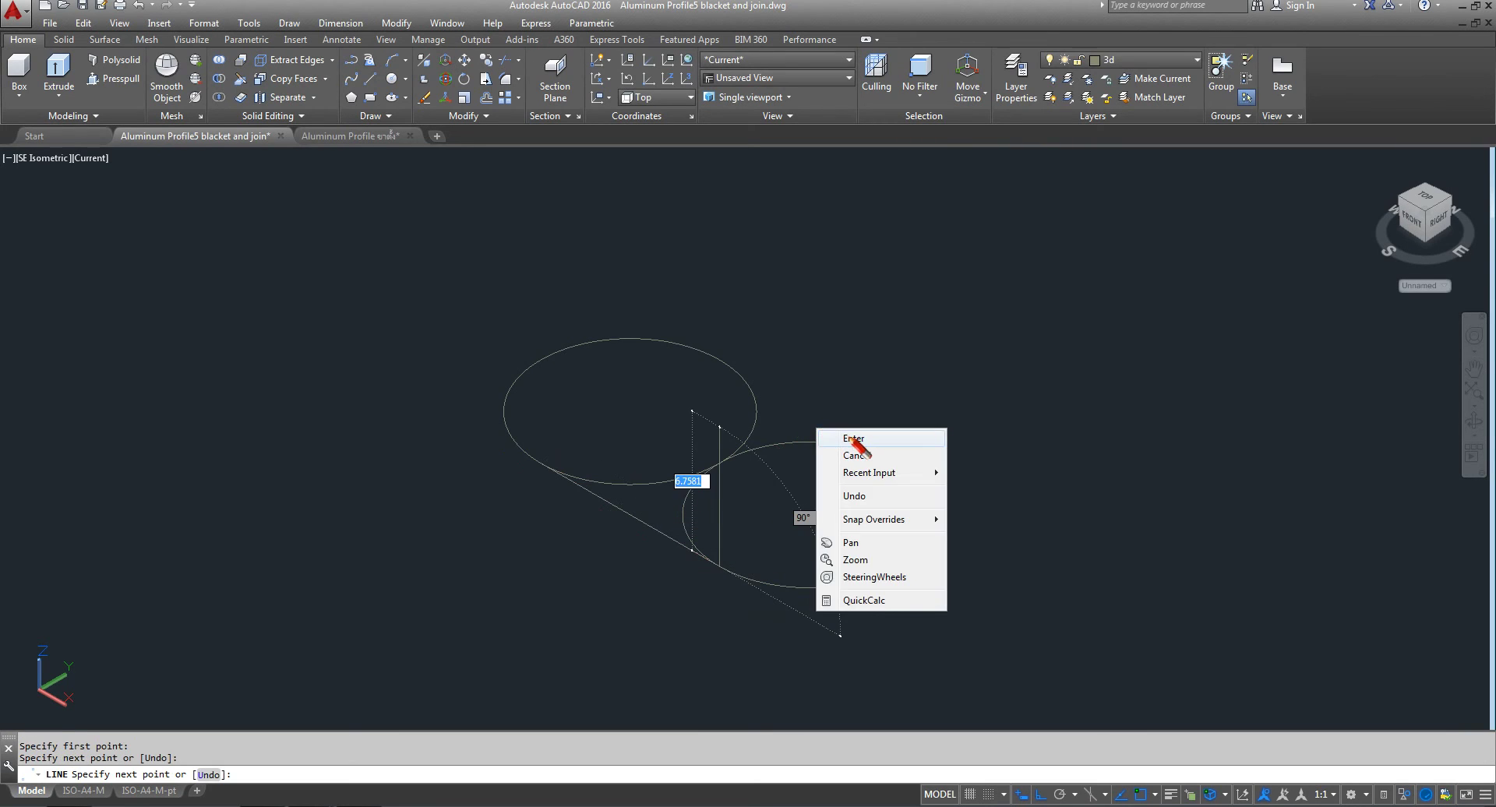
pyautogui.click(896, 444)
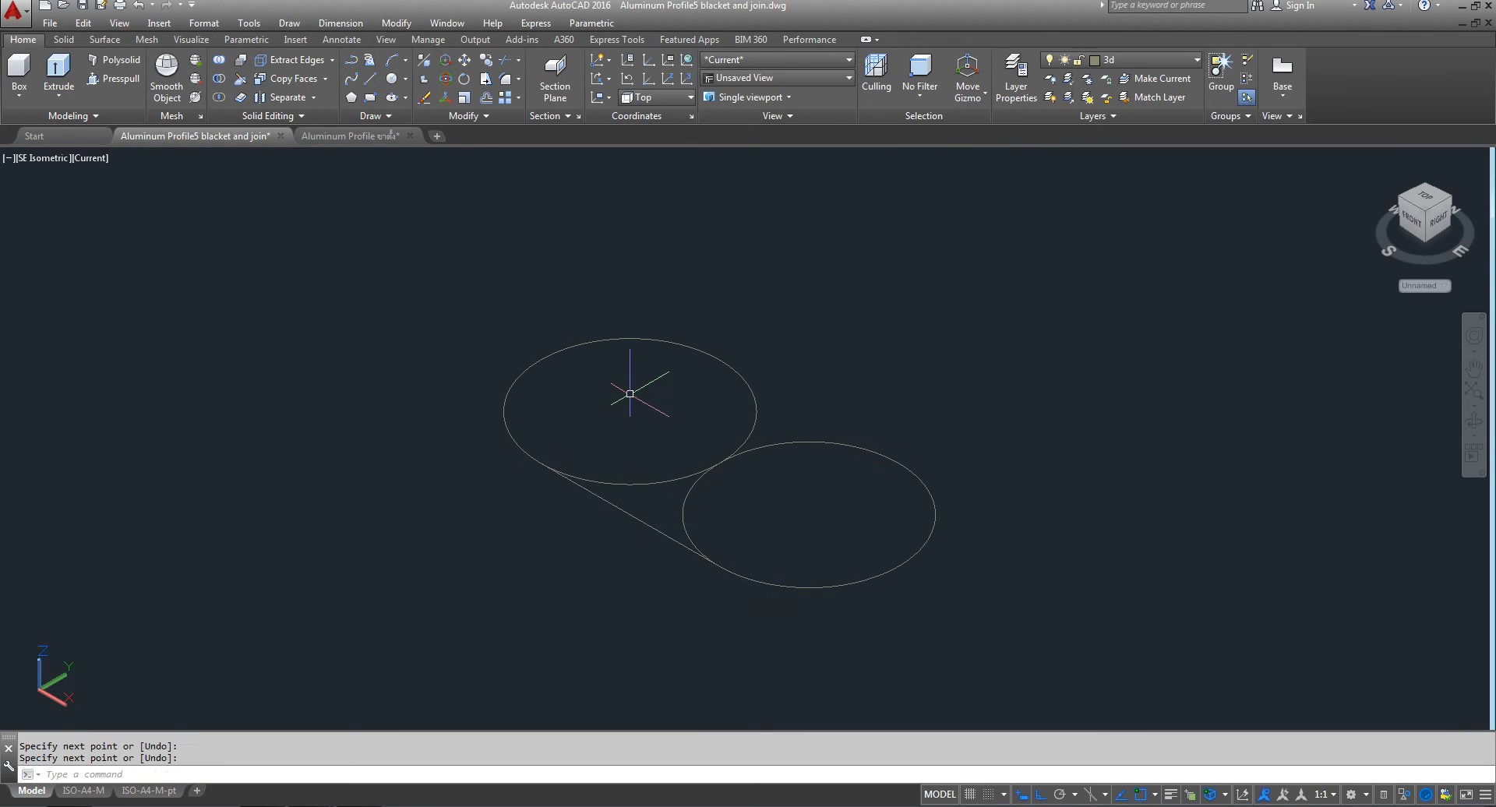
# - Copy the tangent line to the opposite side of the two circles
pyautogui.click(465, 61)
pyautogui.click(487, 62)
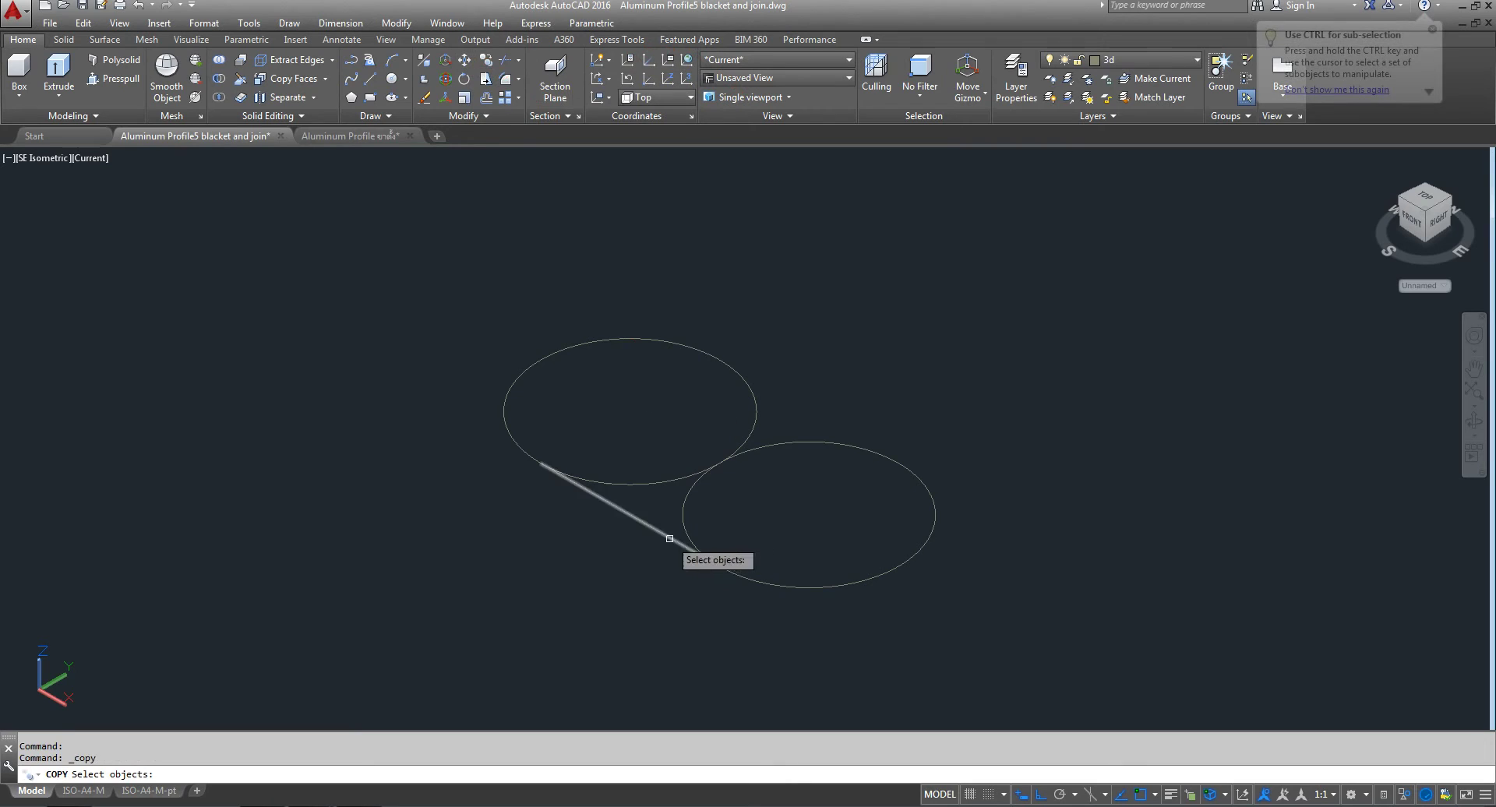
pyautogui.click(670, 535)
pyautogui.press('Return')
pyautogui.click(719, 564)
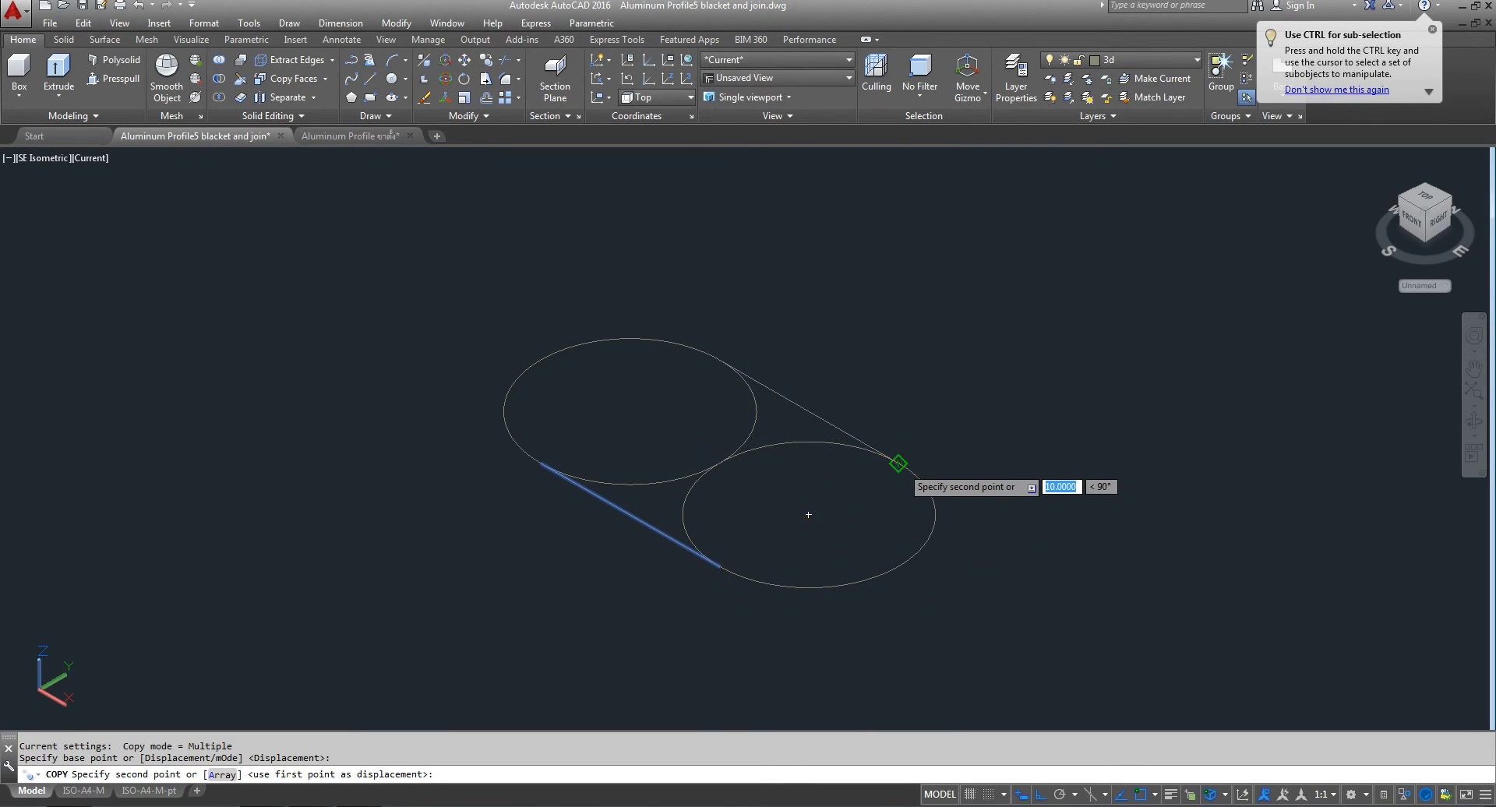
pyautogui.rightClick(970, 347)
pyautogui.press('Escape')
pyautogui.click(896, 461)
pyautogui.press('Return')
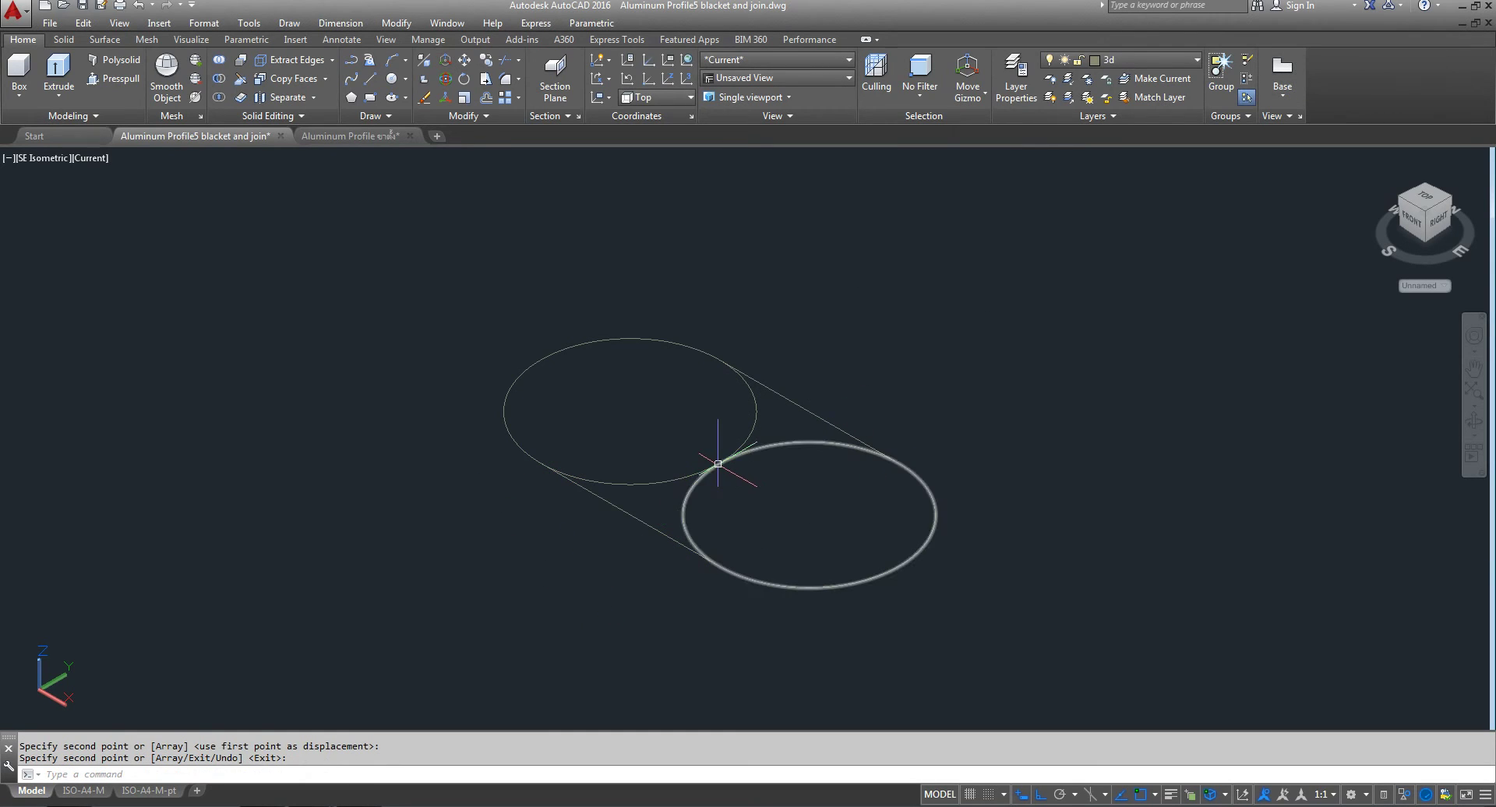
# - Trim the inner circle arcs between the tangent lines, using all objects as cutting edges
pyautogui.click(505, 62)
pyautogui.press('Return')
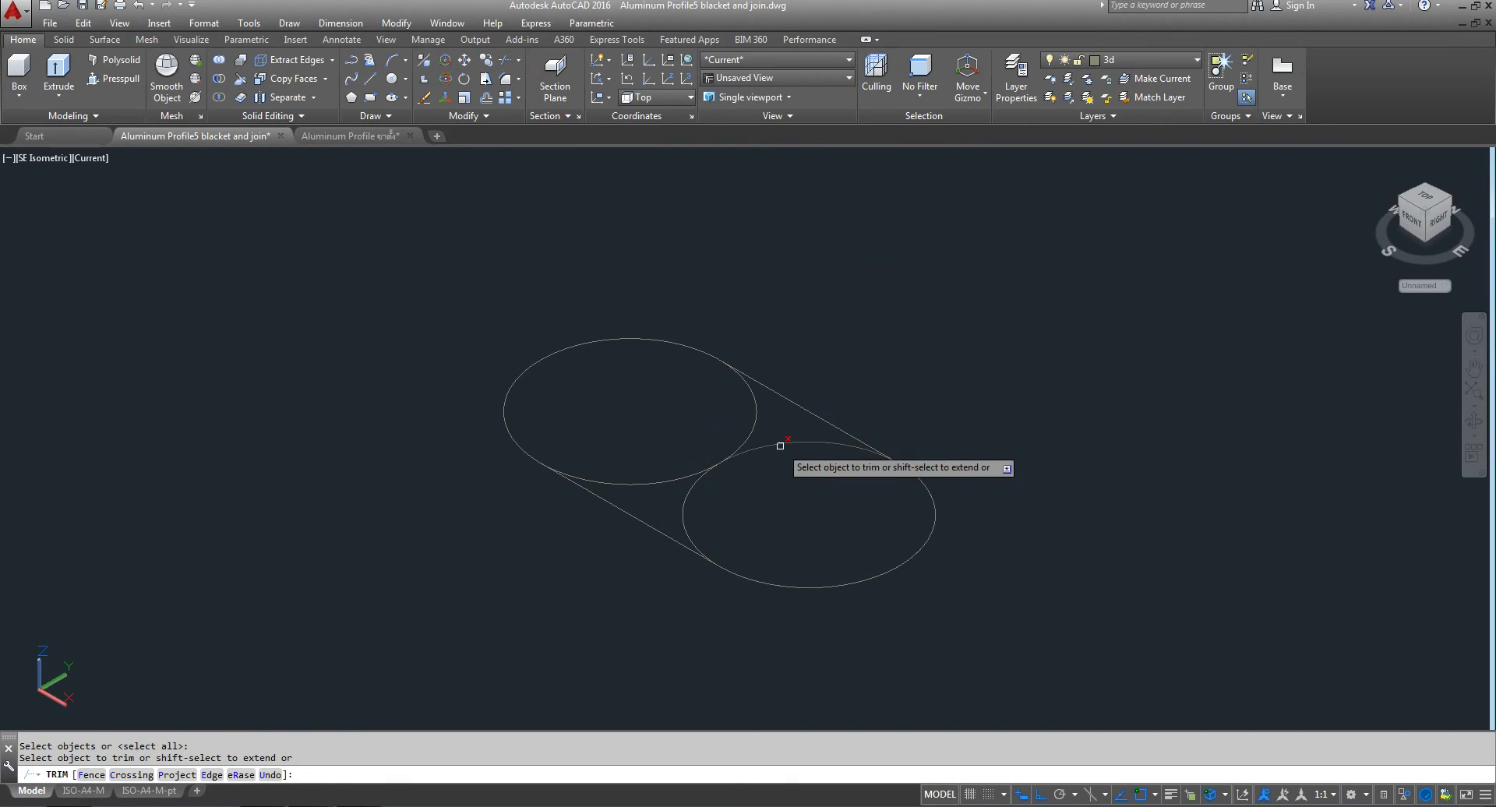
pyautogui.click(780, 445)
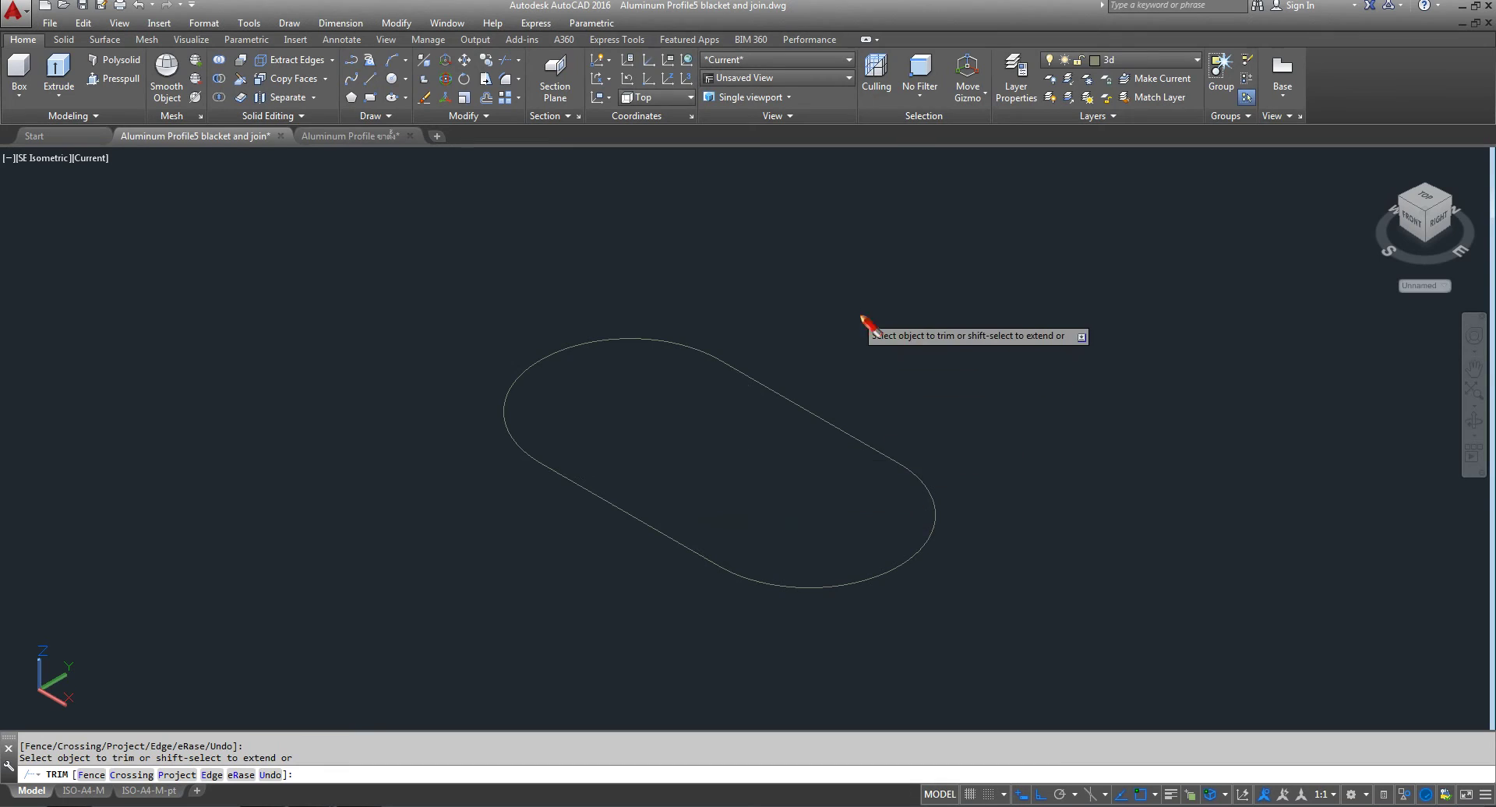
pyautogui.press('Return')
pyautogui.scroll(-2, 741, 442)
pyautogui.scroll(-3, 742, 441)
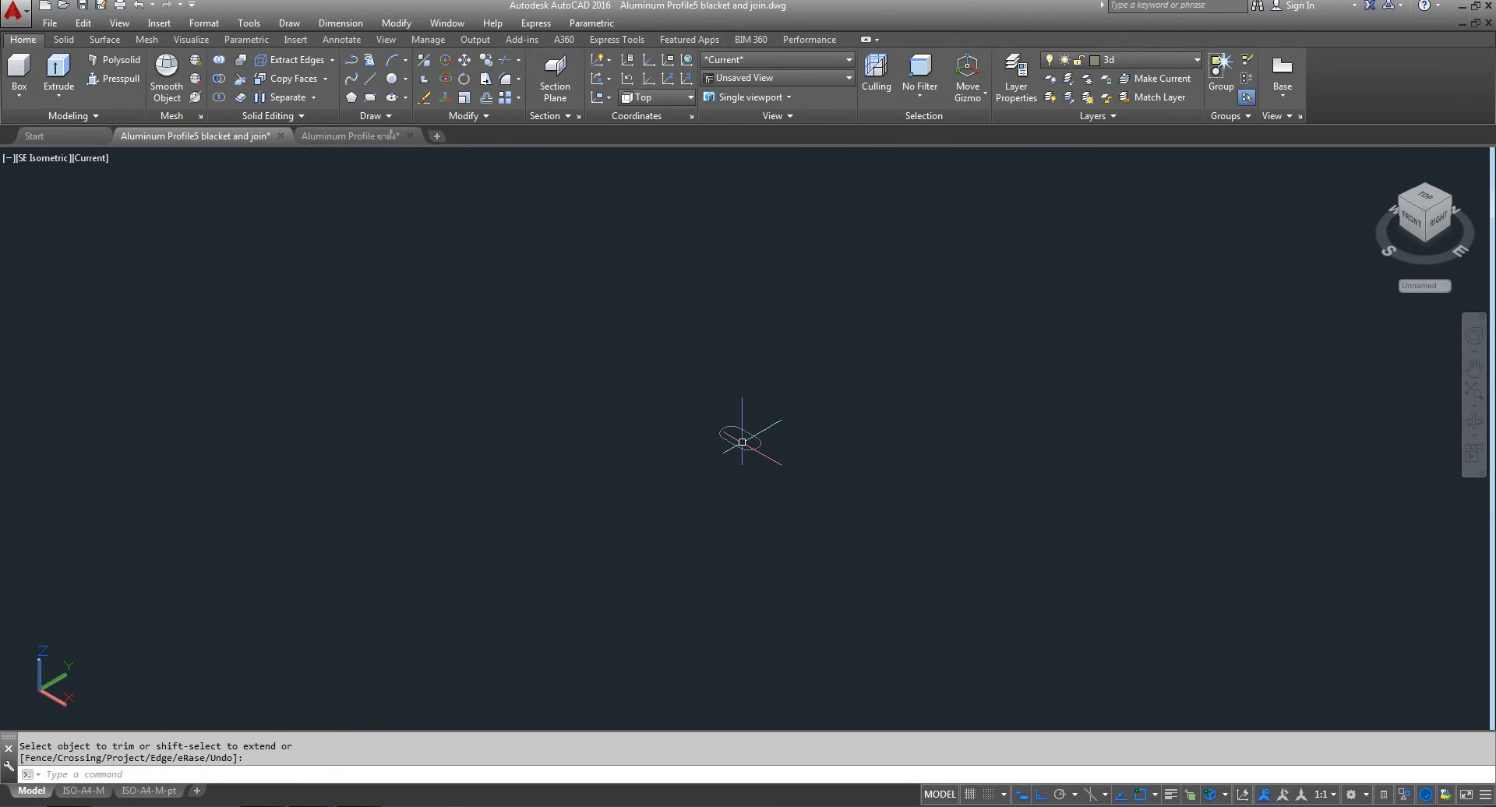
pyautogui.scroll(2, 749, 465)
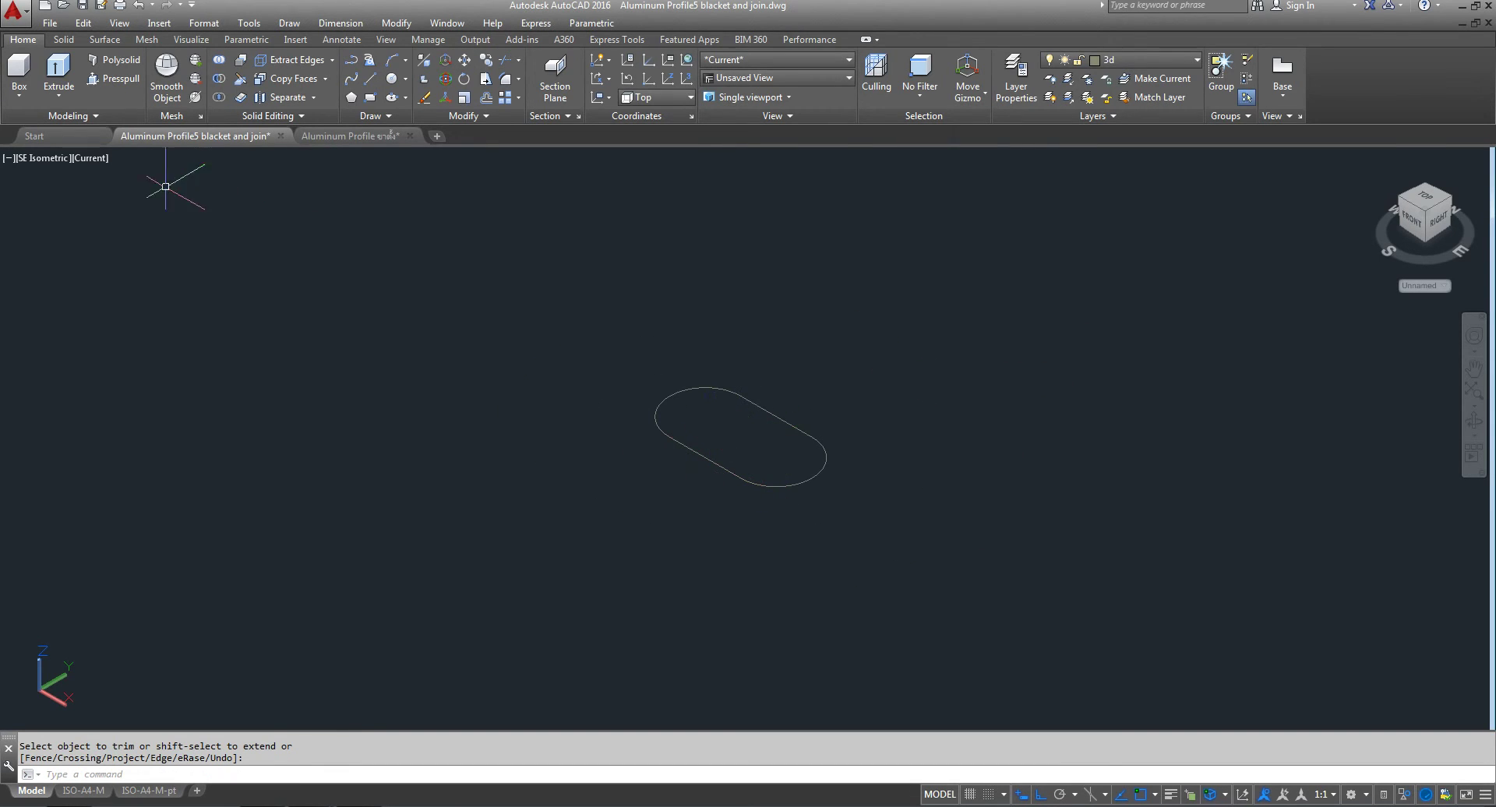
# - Switch the viewport to the Top view
pyautogui.click(67, 159)
pyautogui.click(69, 195)
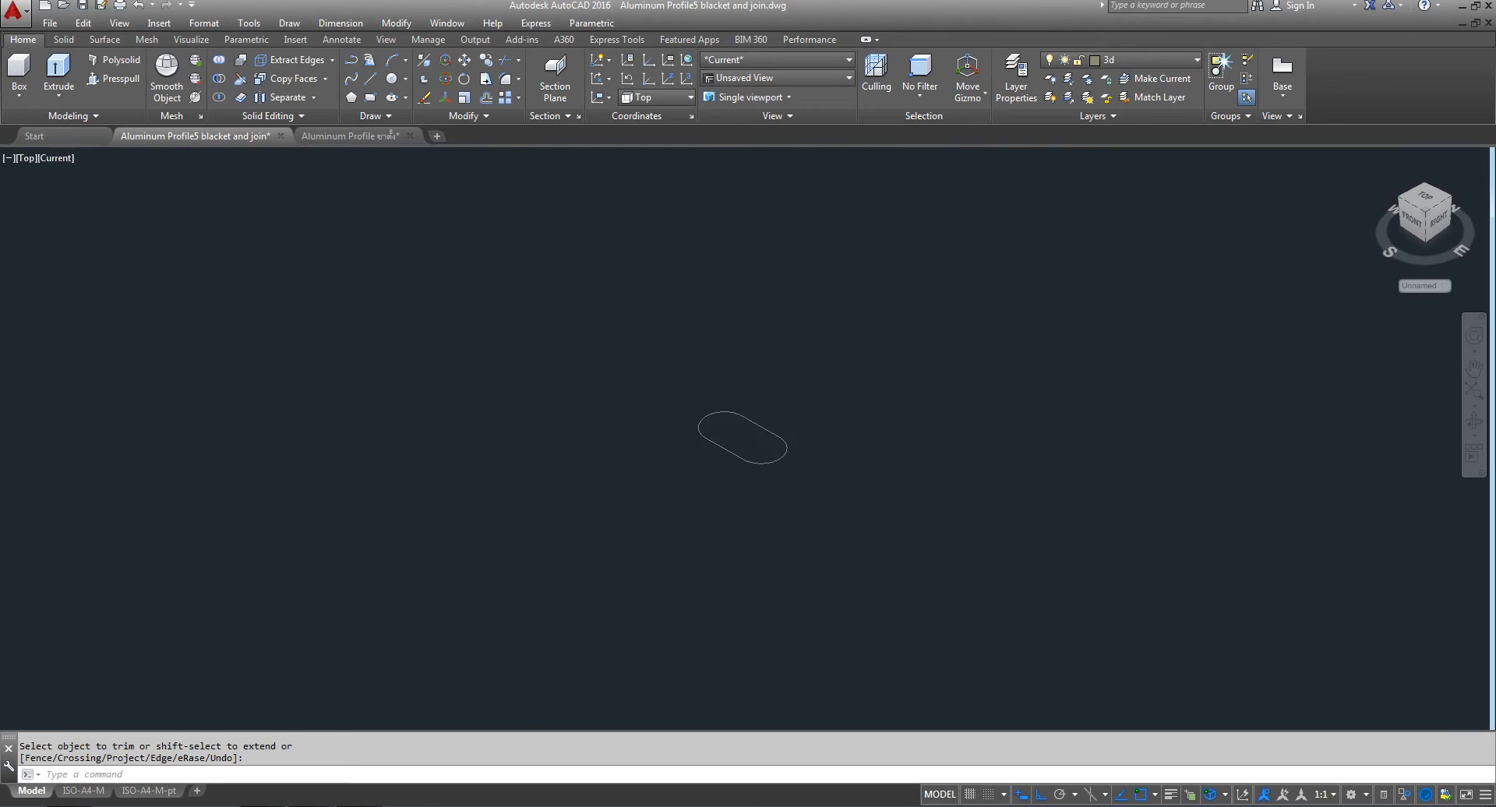
pyautogui.scroll(5, 1122, 437)
# - Set the visual style to 2D Wireframe
pyautogui.scroll(2, 1028, 444)
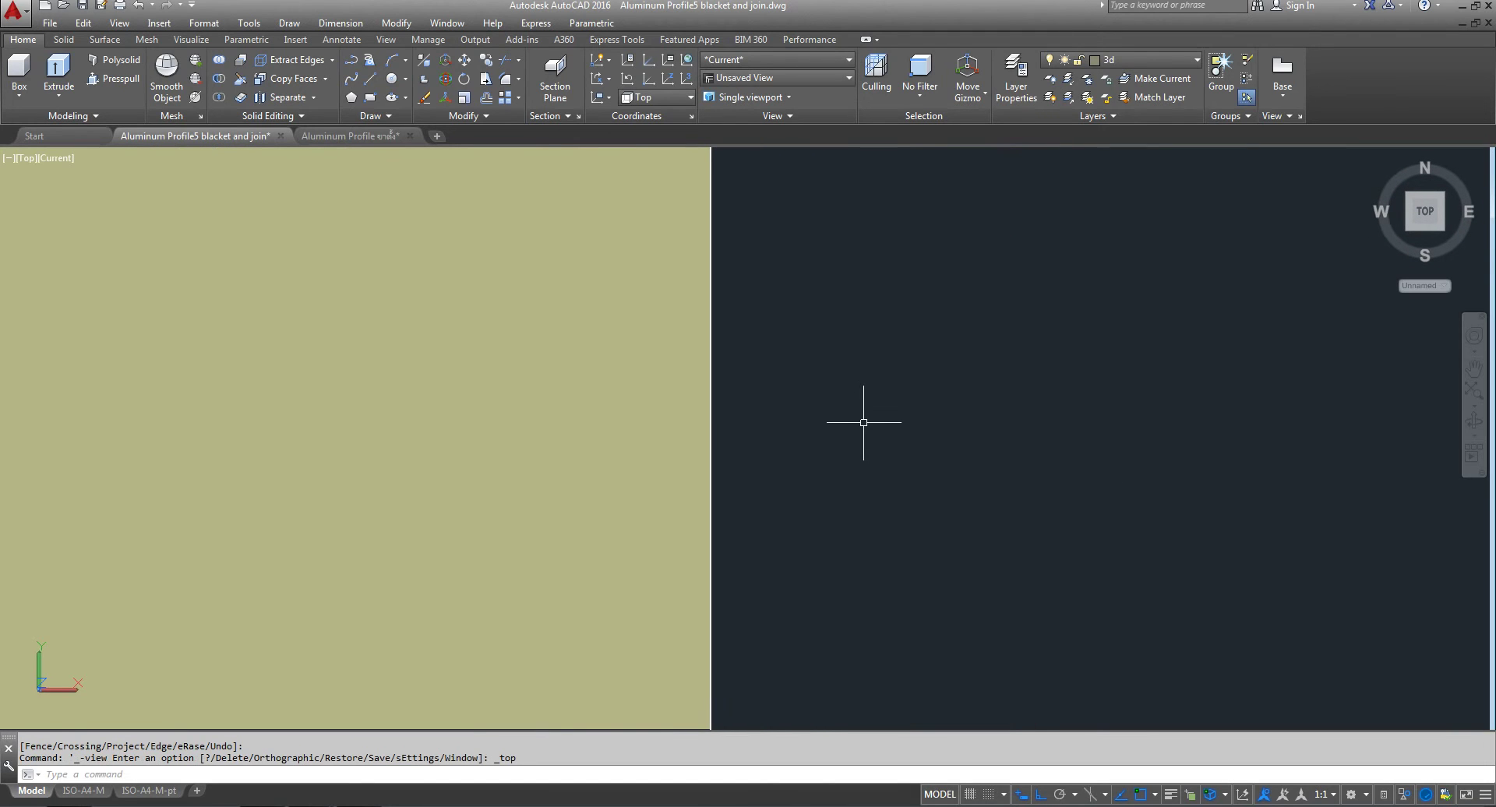
pyautogui.click(58, 159)
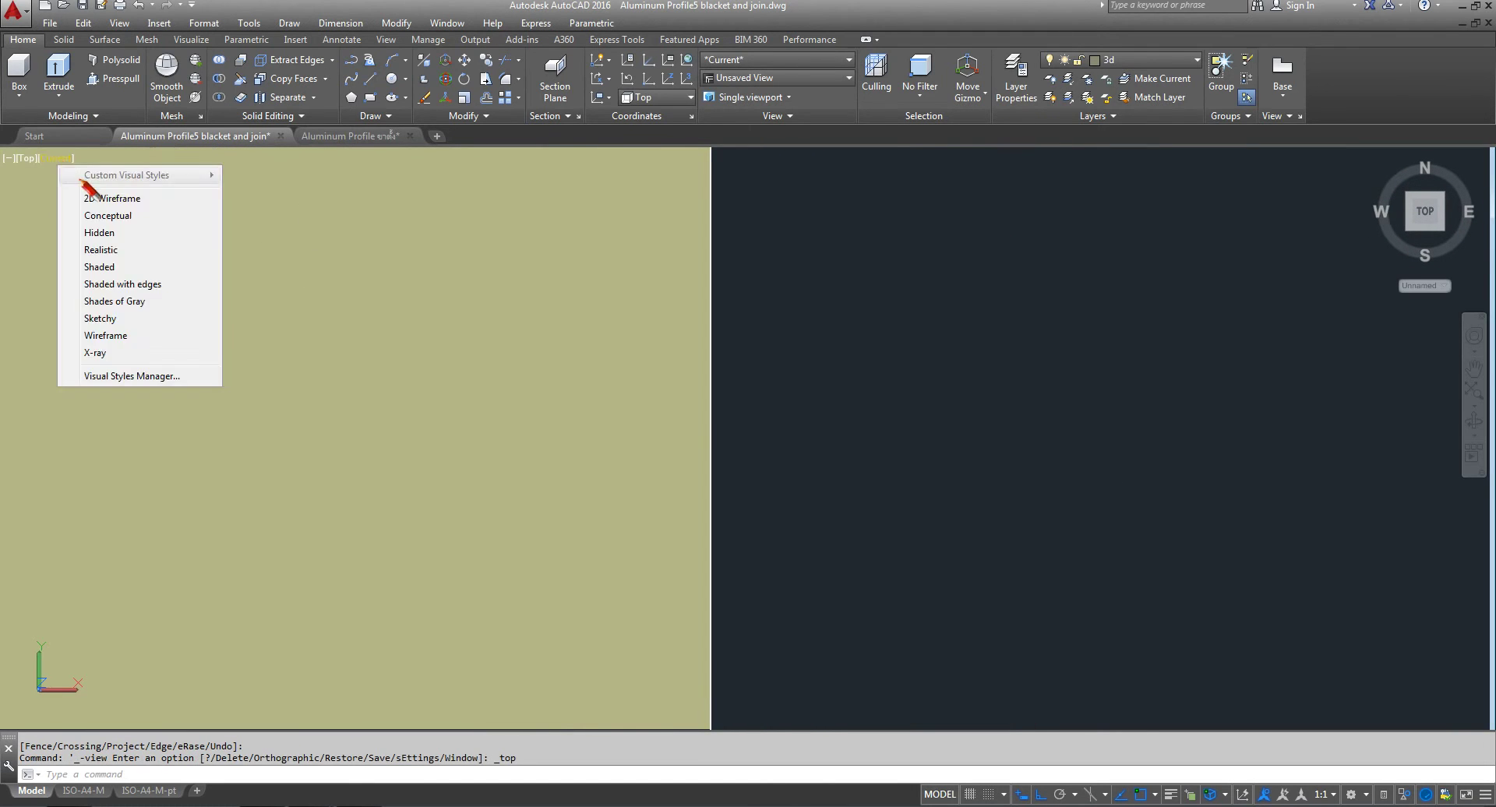
pyautogui.click(101, 200)
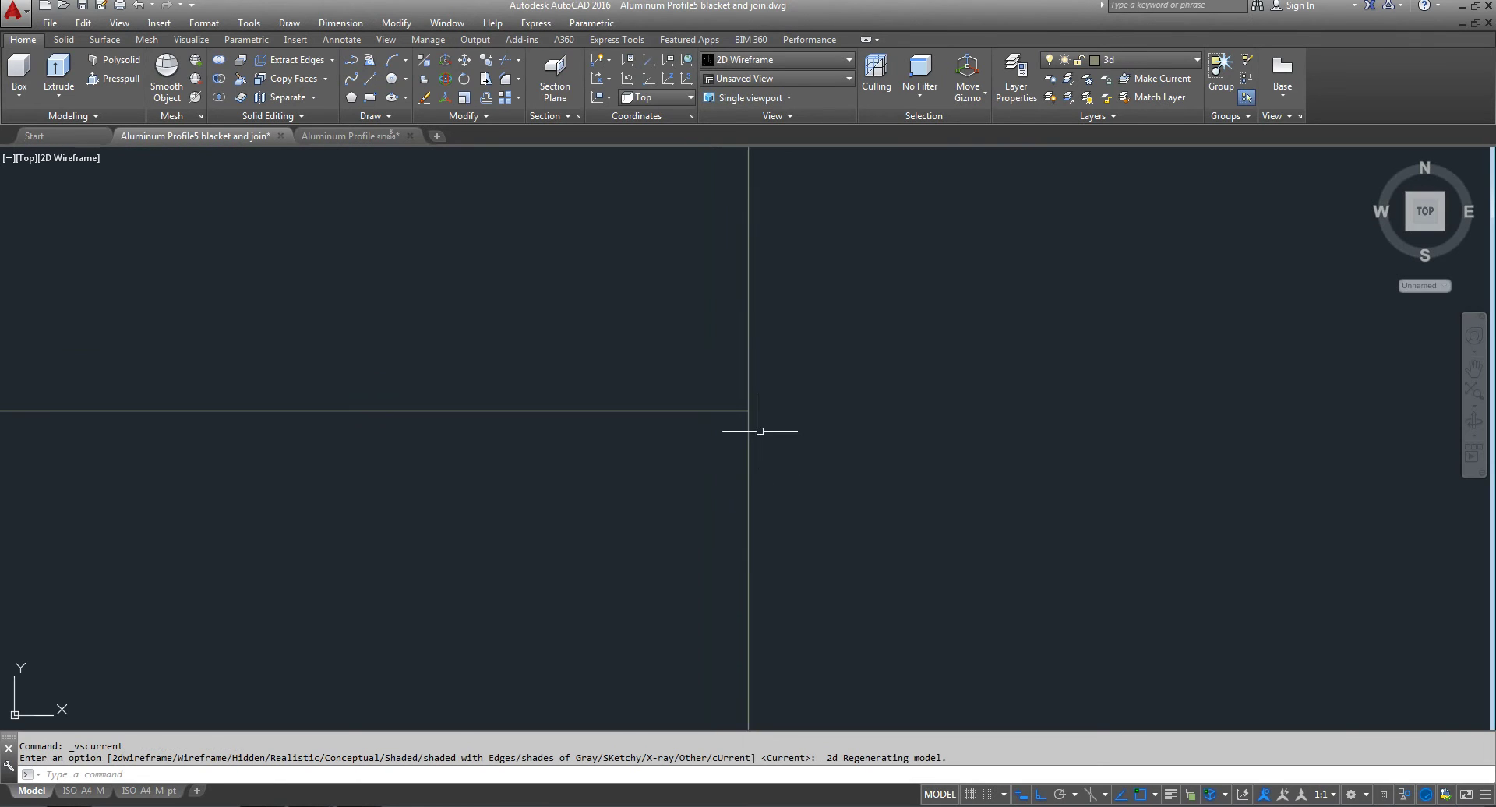
pyautogui.scroll(-3, 770, 440)
pyautogui.scroll(3, 686, 295)
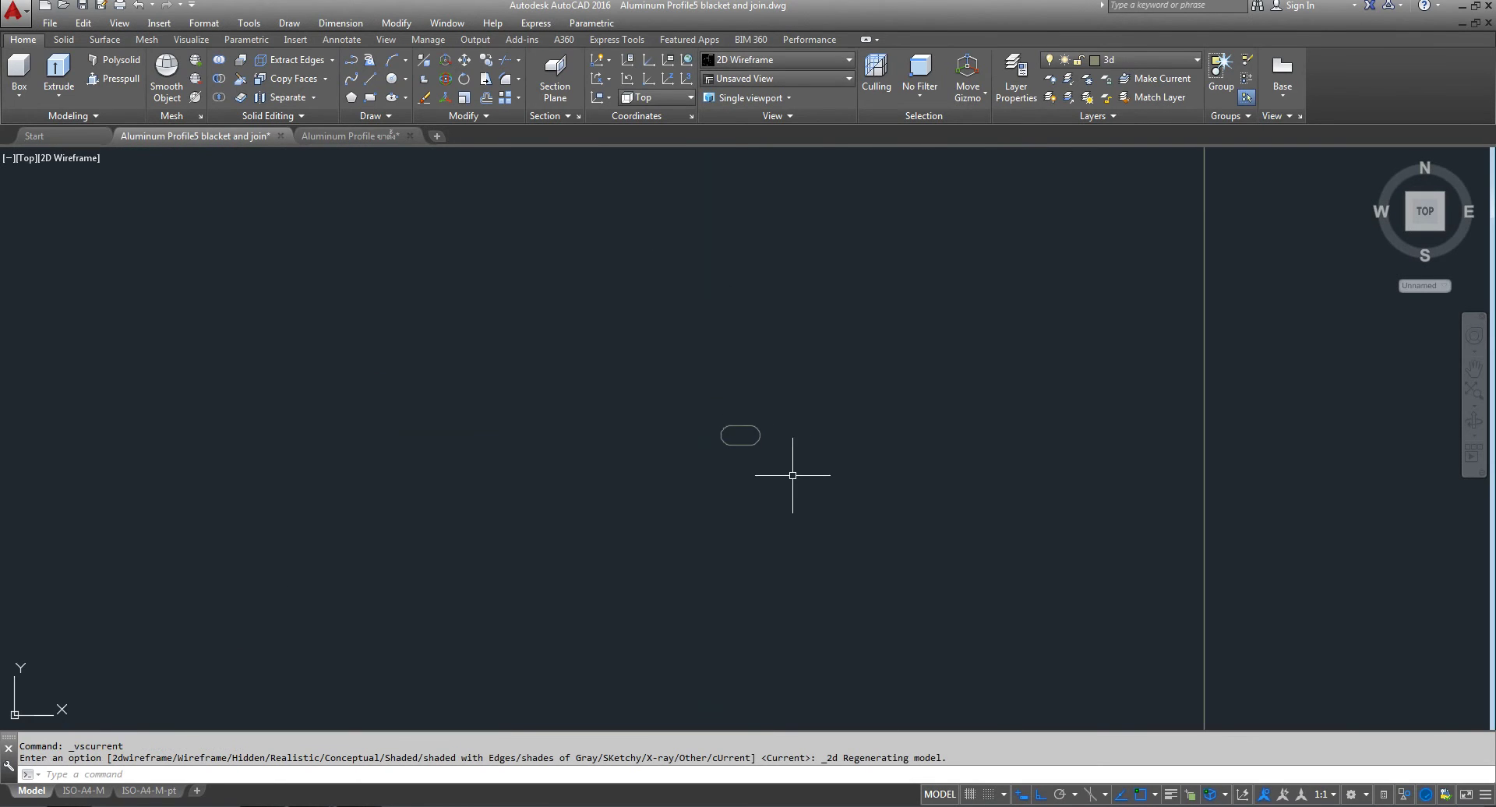
pyautogui.scroll(5, 792, 476)
pyautogui.scroll(-4, 551, 444)
# - Move the slot outline off to the right side, away from the frame
pyautogui.click(464, 60)
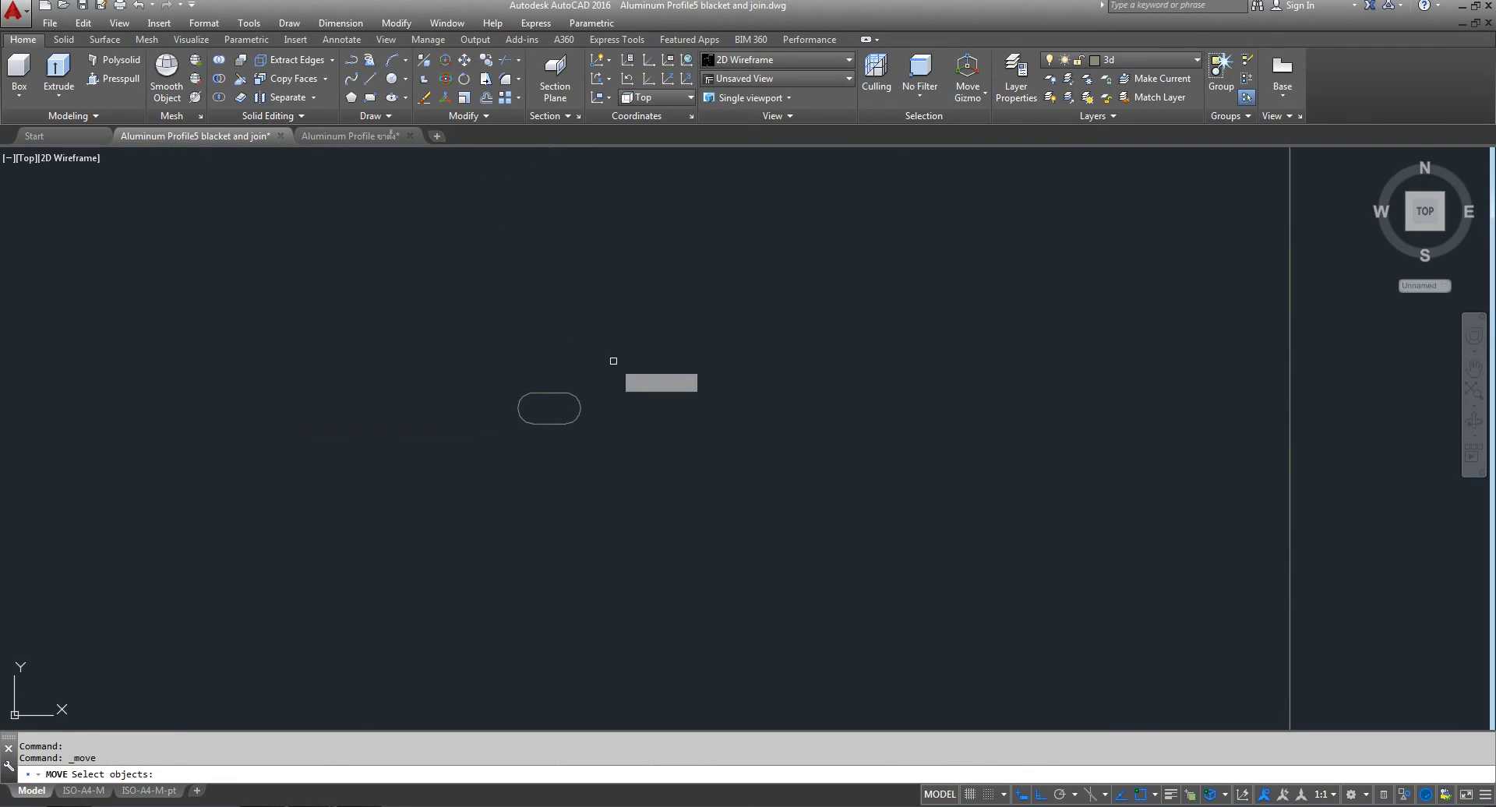
pyautogui.click(624, 360)
pyautogui.click(348, 524)
pyautogui.press('Return')
pyautogui.click(339, 507)
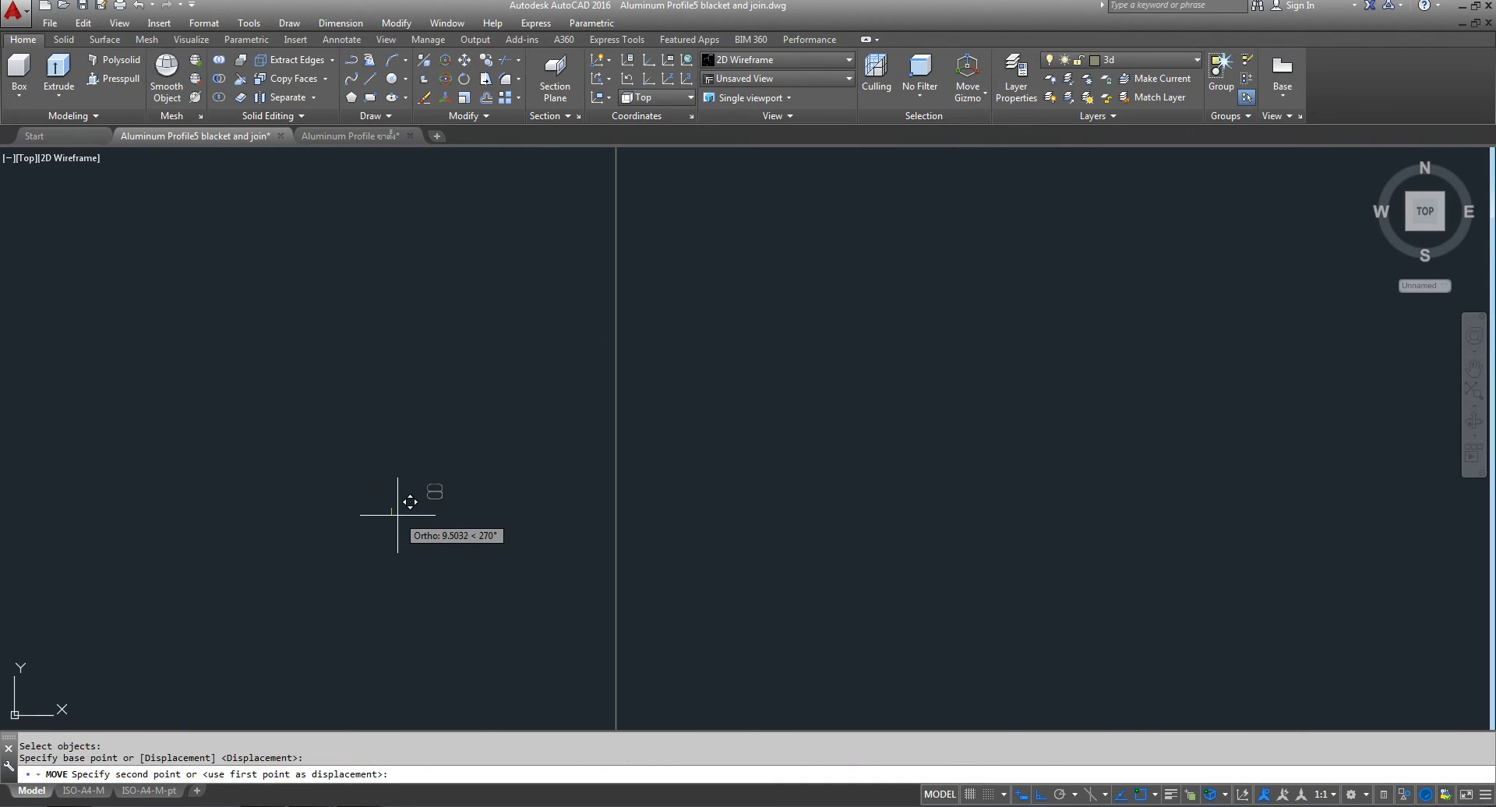
pyautogui.click(974, 531)
pyautogui.scroll(3, 1061, 480)
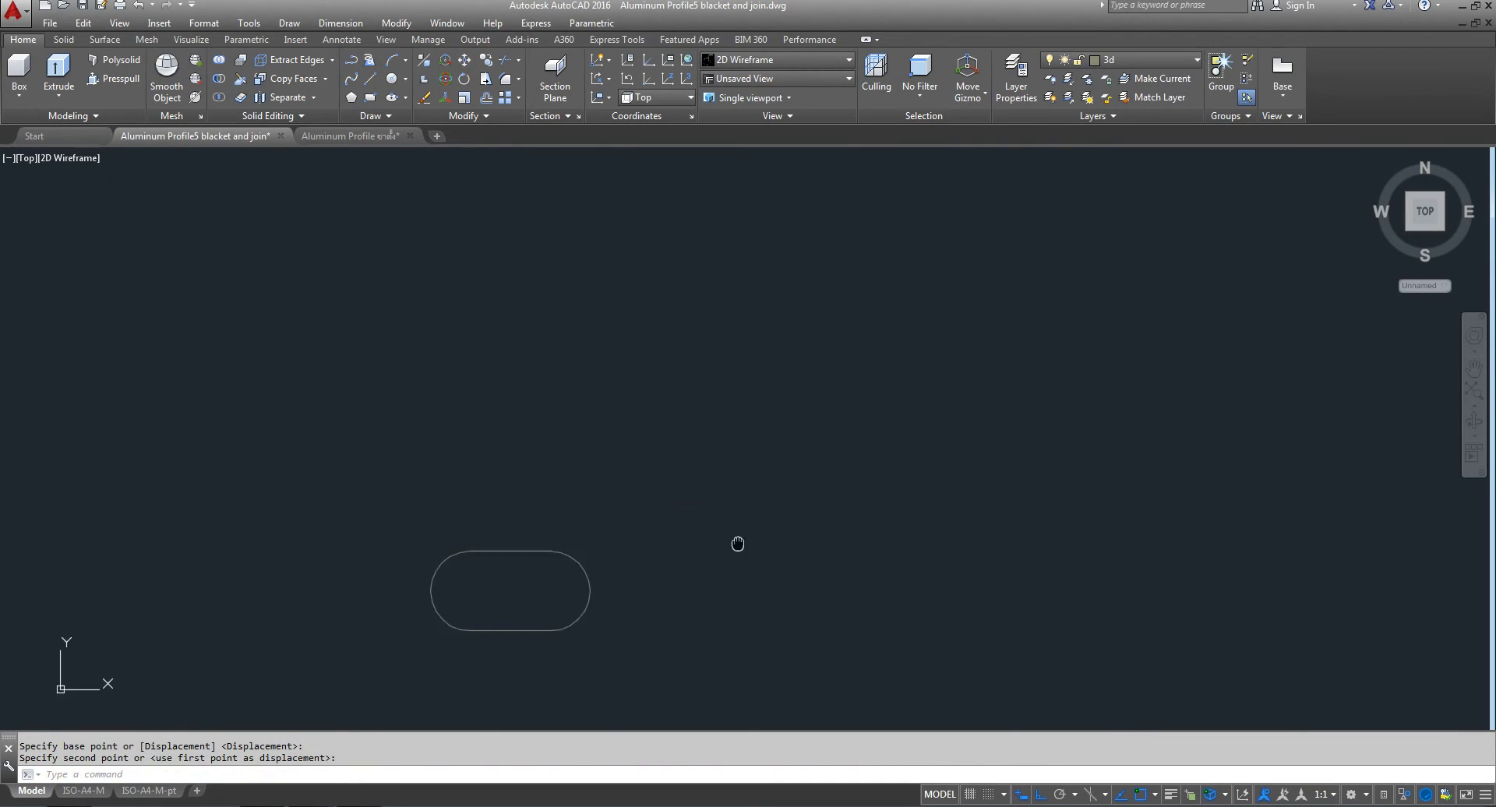
pyautogui.moveTo(384, 630); pyautogui.dragTo(605, 501, button='middle')
pyautogui.scroll(3, 605, 501)
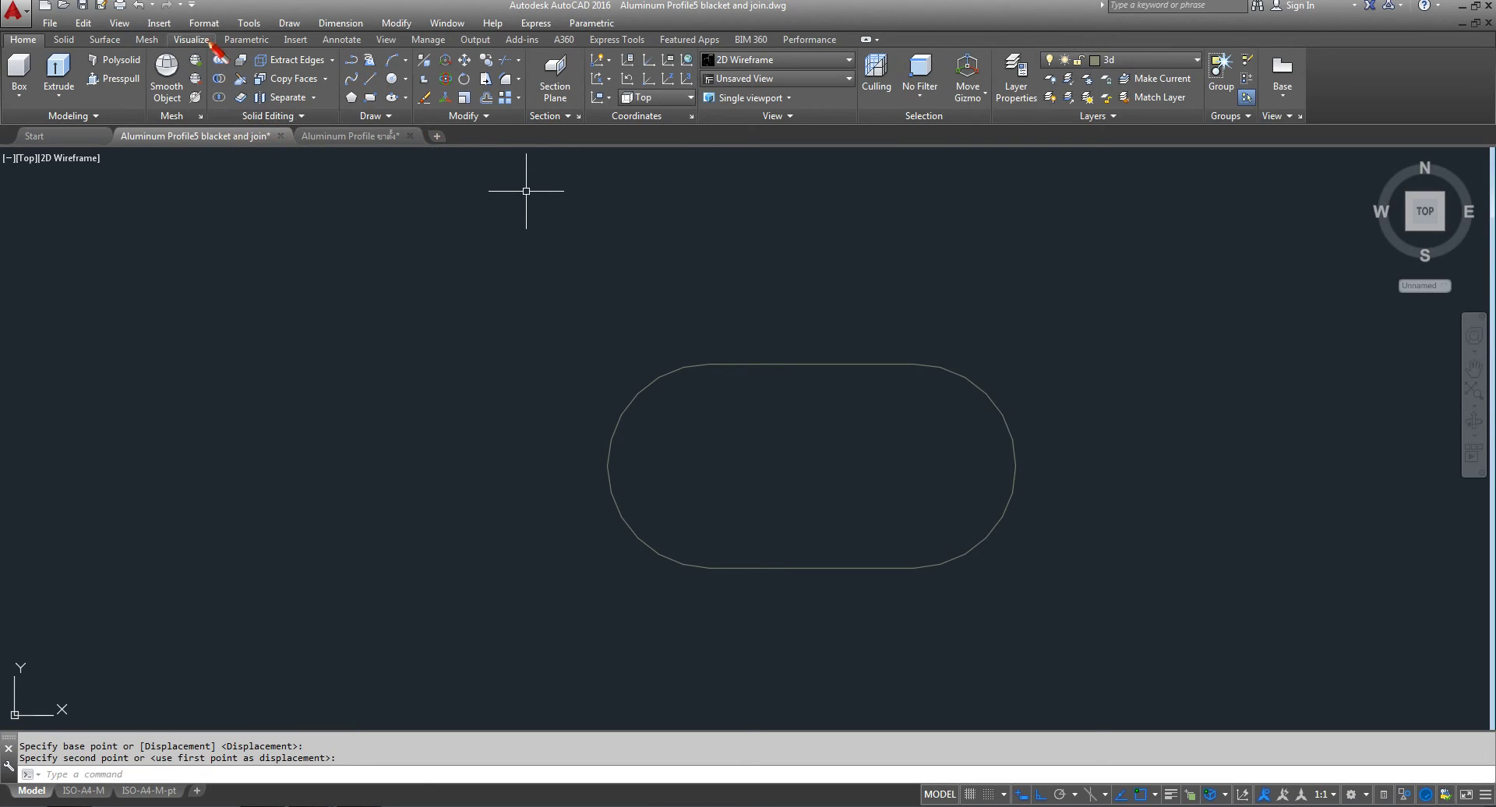
# - Add a linear dimension across the slot's full length, showing 20
pyautogui.click(342, 39)
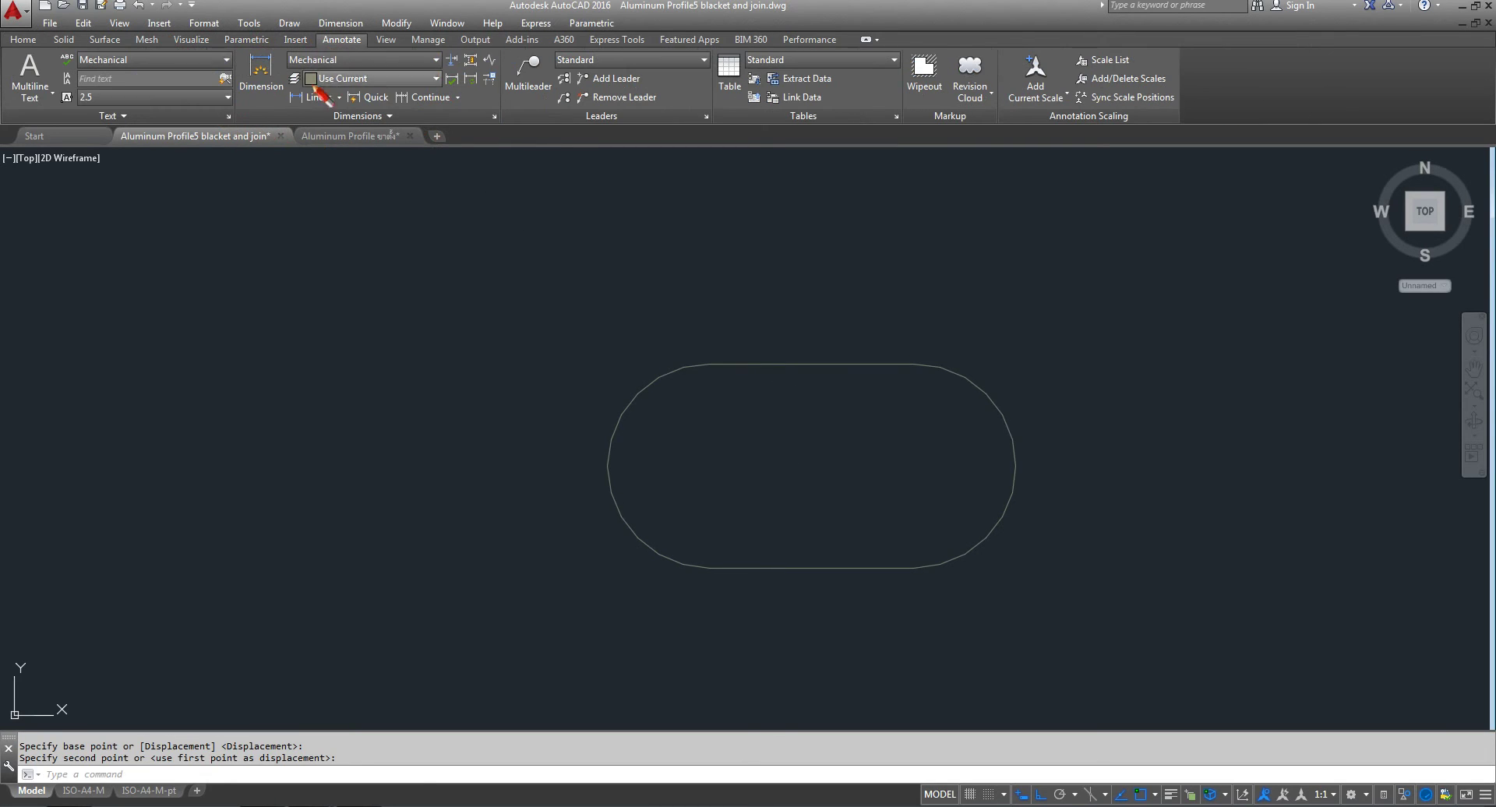
pyautogui.click(304, 98)
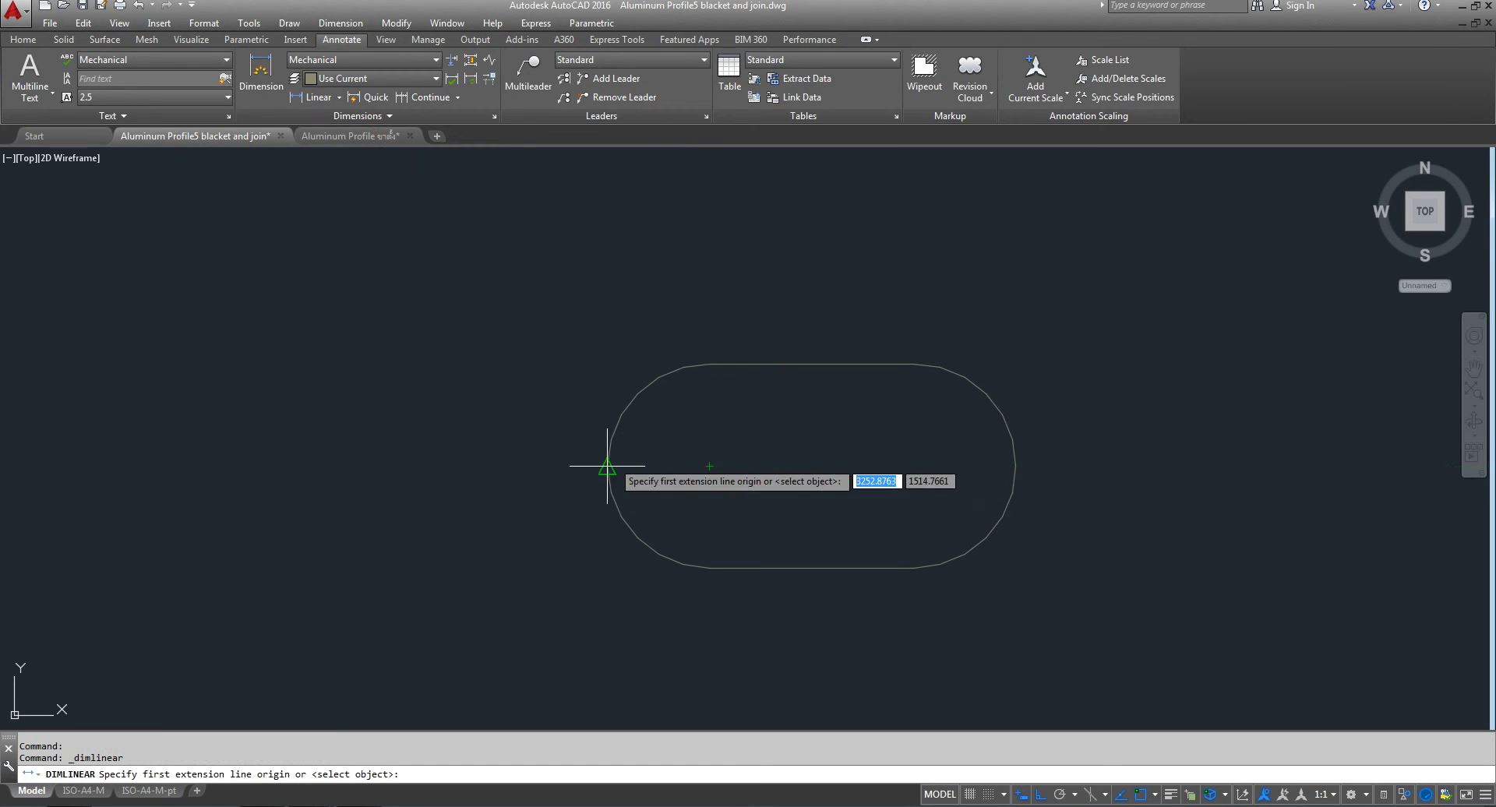
pyautogui.click(607, 466)
pyautogui.click(1015, 466)
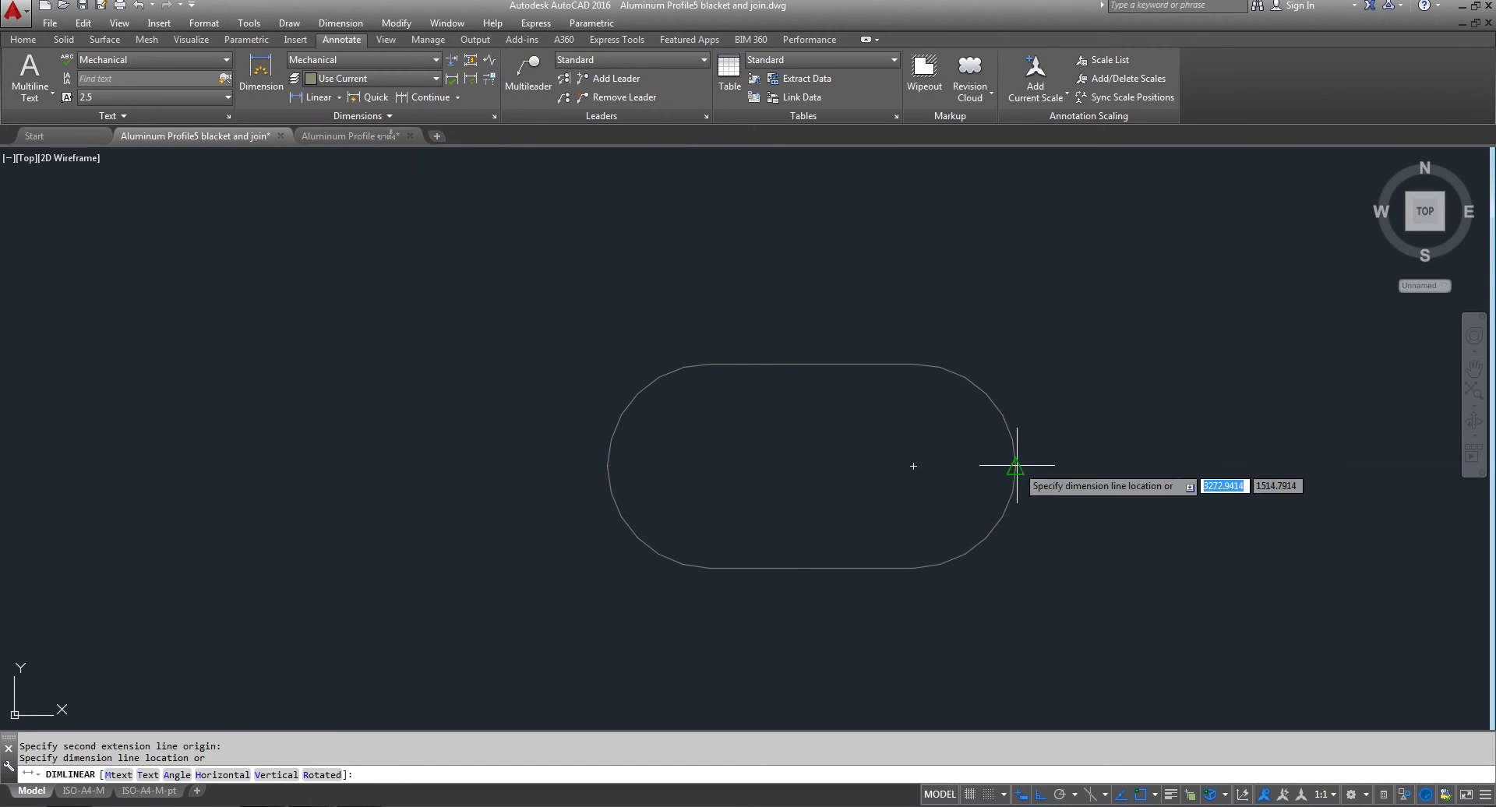
pyautogui.click(868, 259)
pyautogui.scroll(-4, 801, 331)
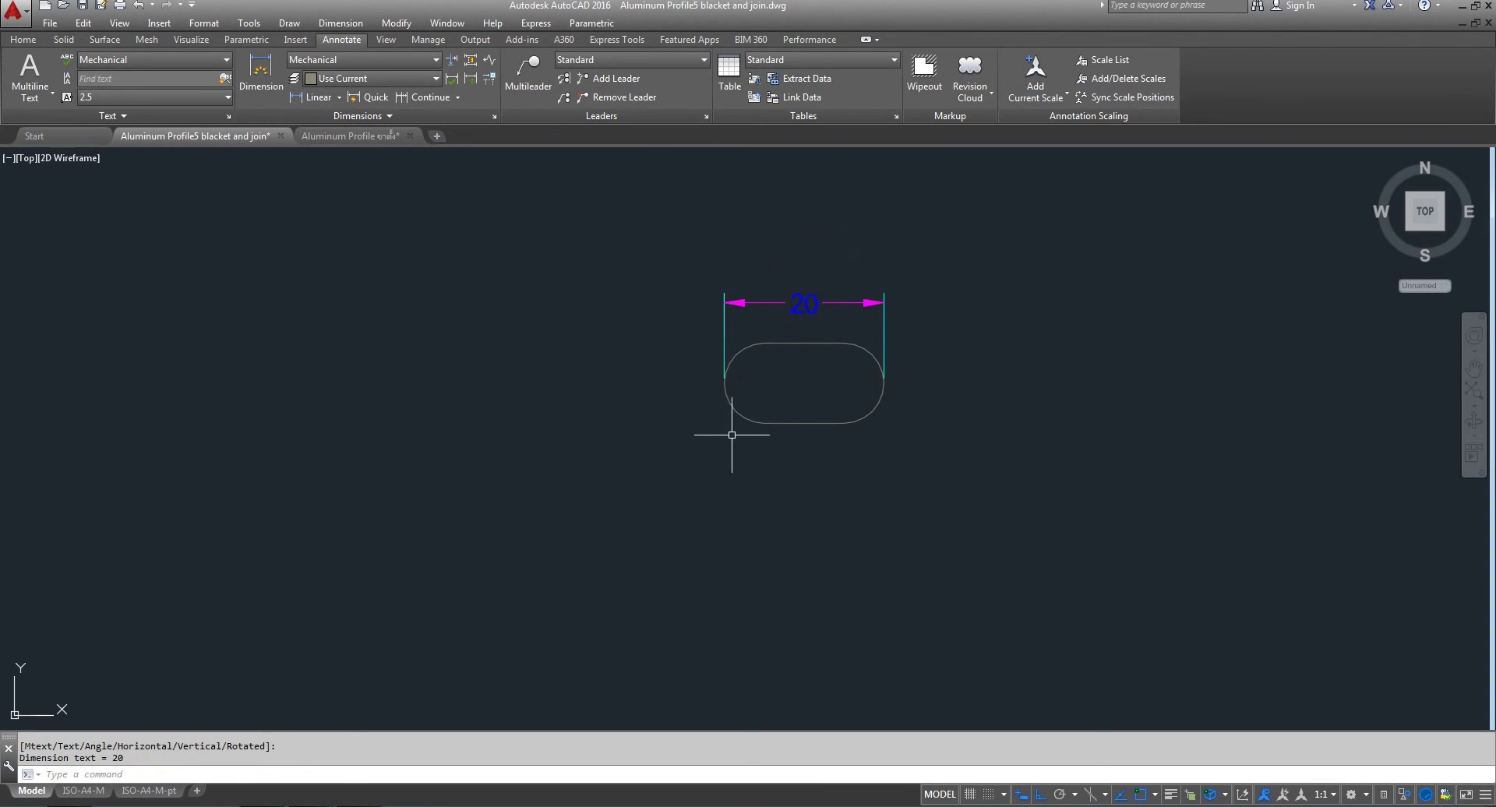
# - Stretch the slot's end 5 units with a crossing window, making it 25 long
pyautogui.click(24, 40)
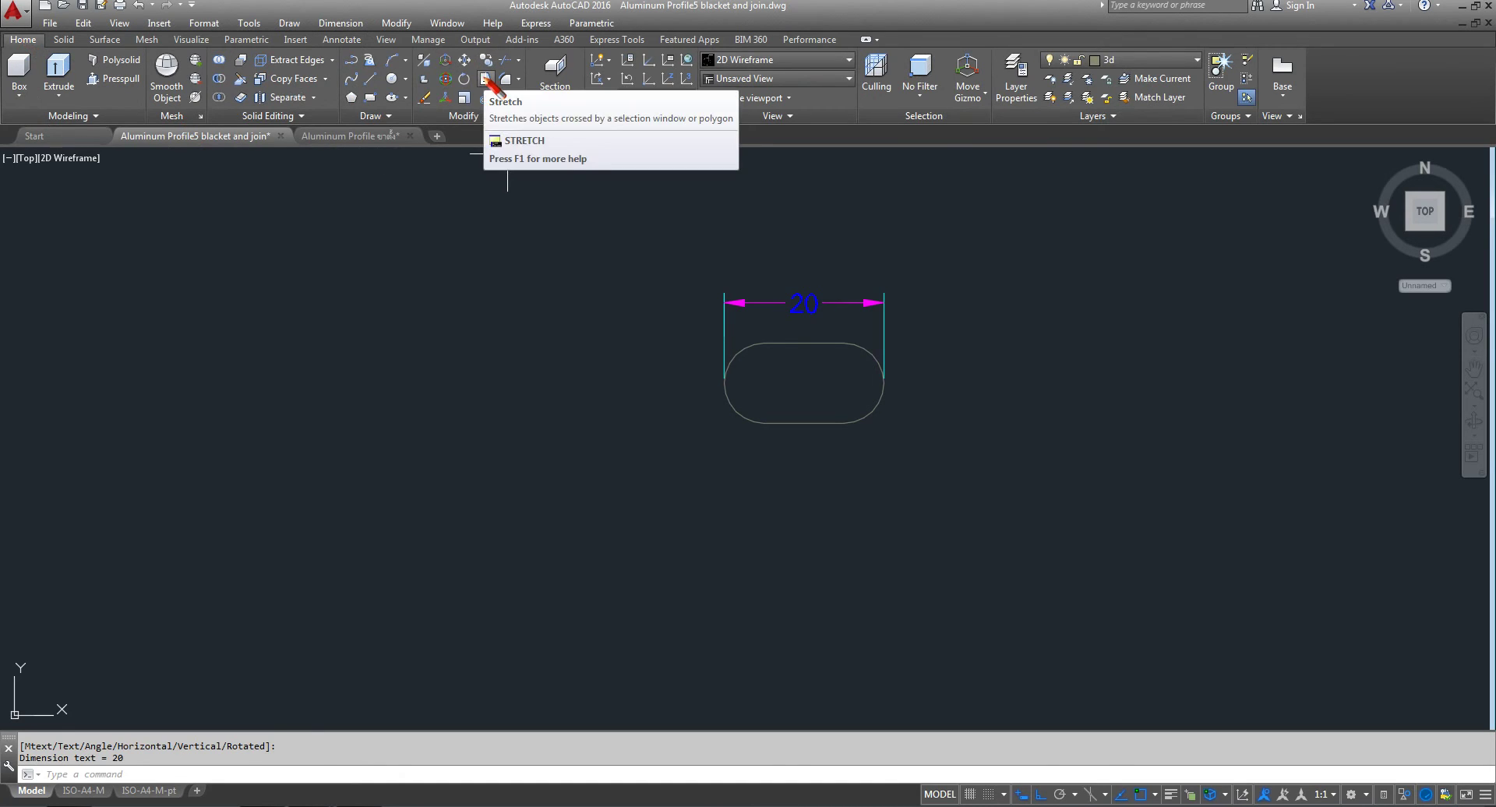
pyautogui.click(487, 79)
pyautogui.click(818, 255)
pyautogui.click(588, 488)
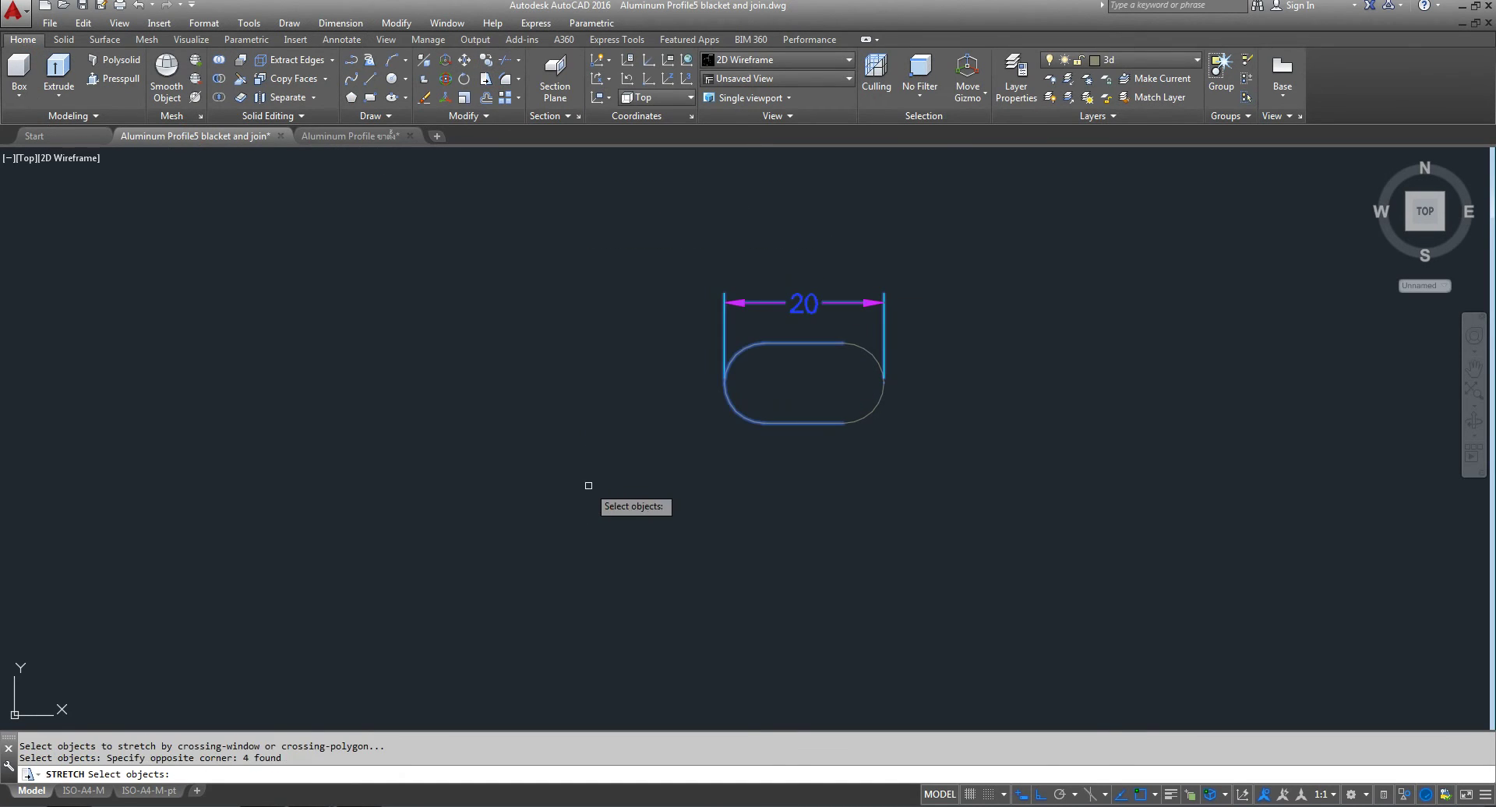
pyautogui.press('Return')
pyautogui.click(744, 558)
pyautogui.write('5')
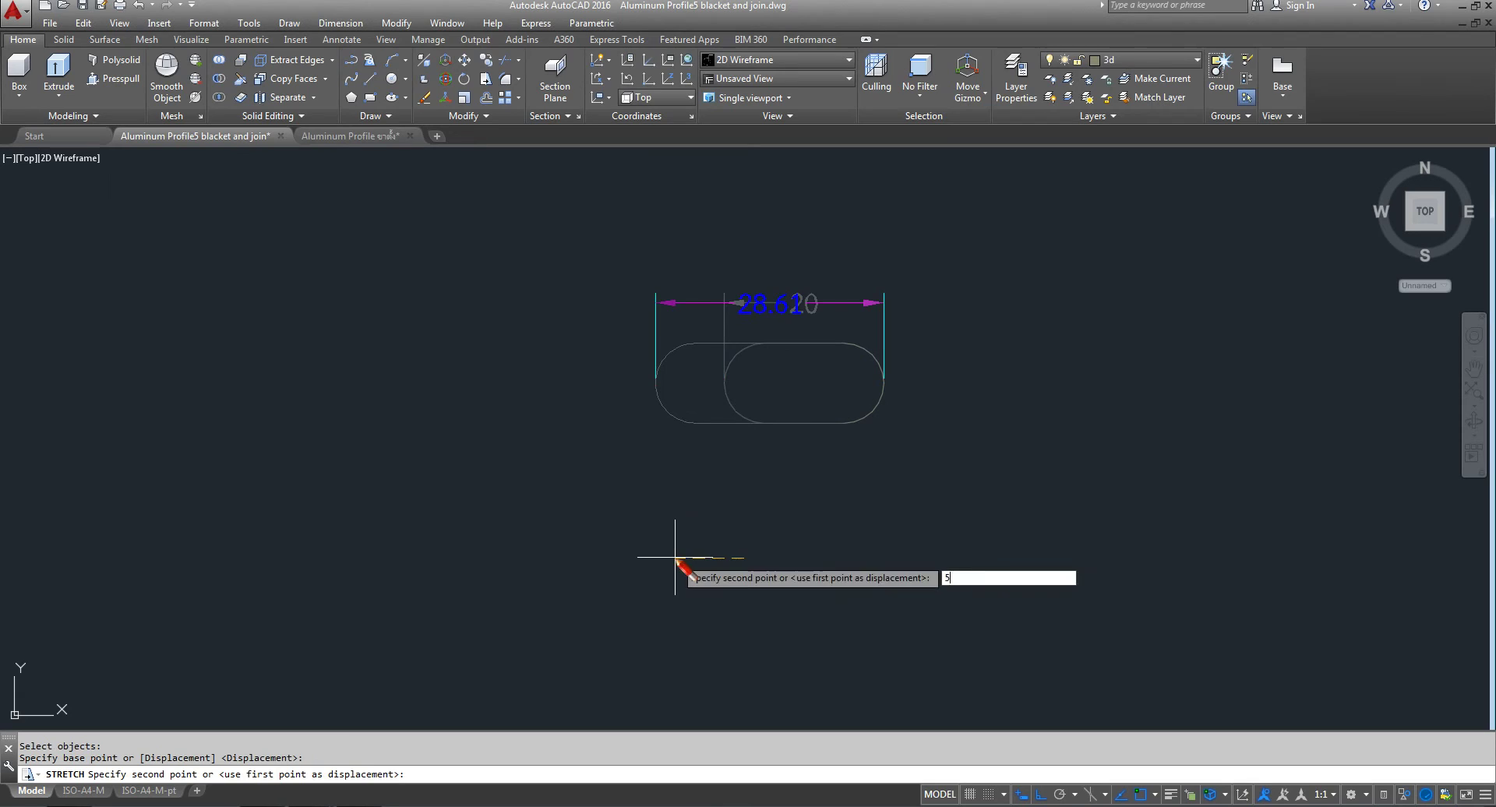
pyautogui.press('Return')
# - Delete the 25 dimension
pyautogui.click(944, 230)
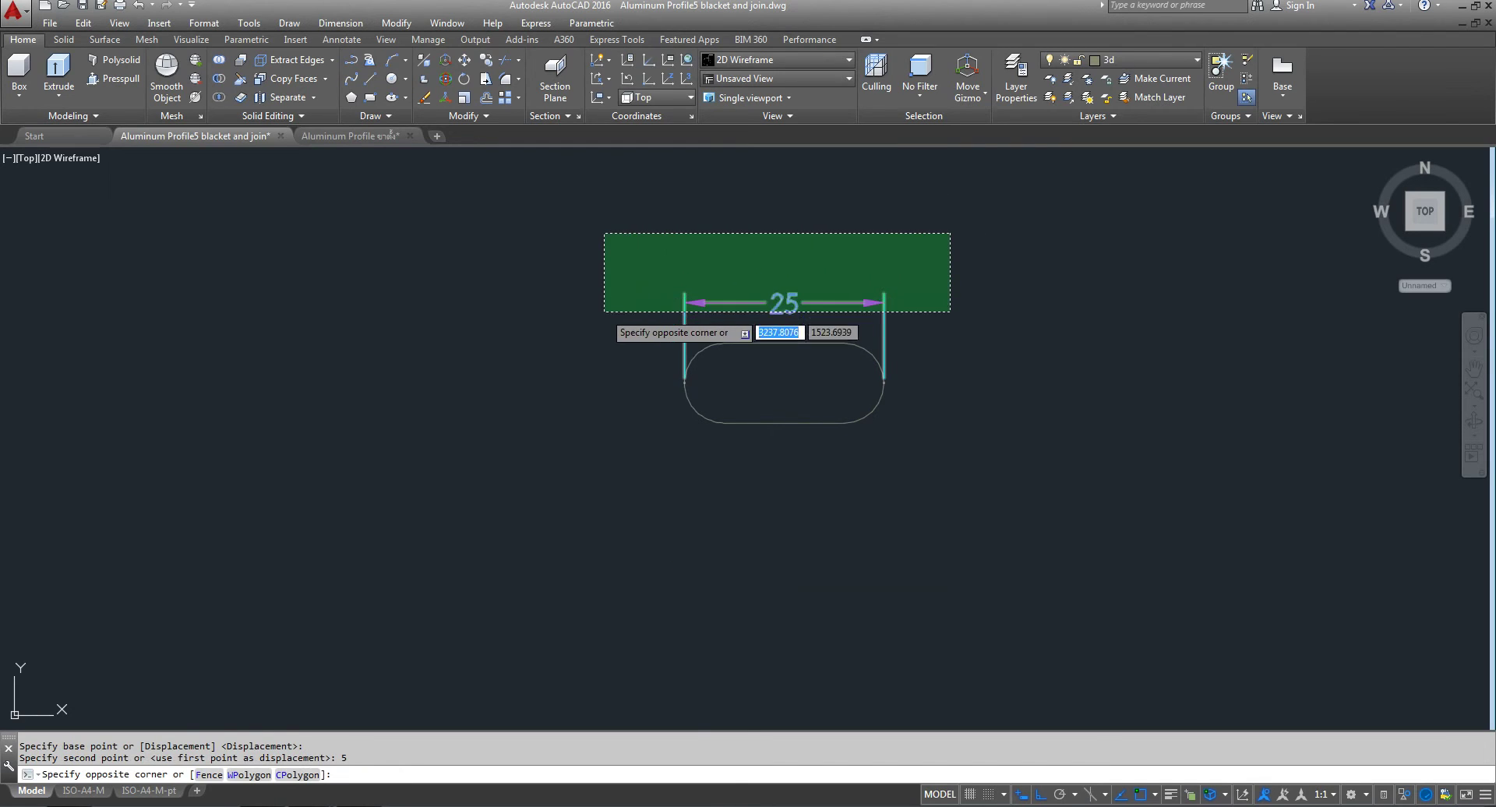
pyautogui.click(601, 313)
pyautogui.press('Delete')
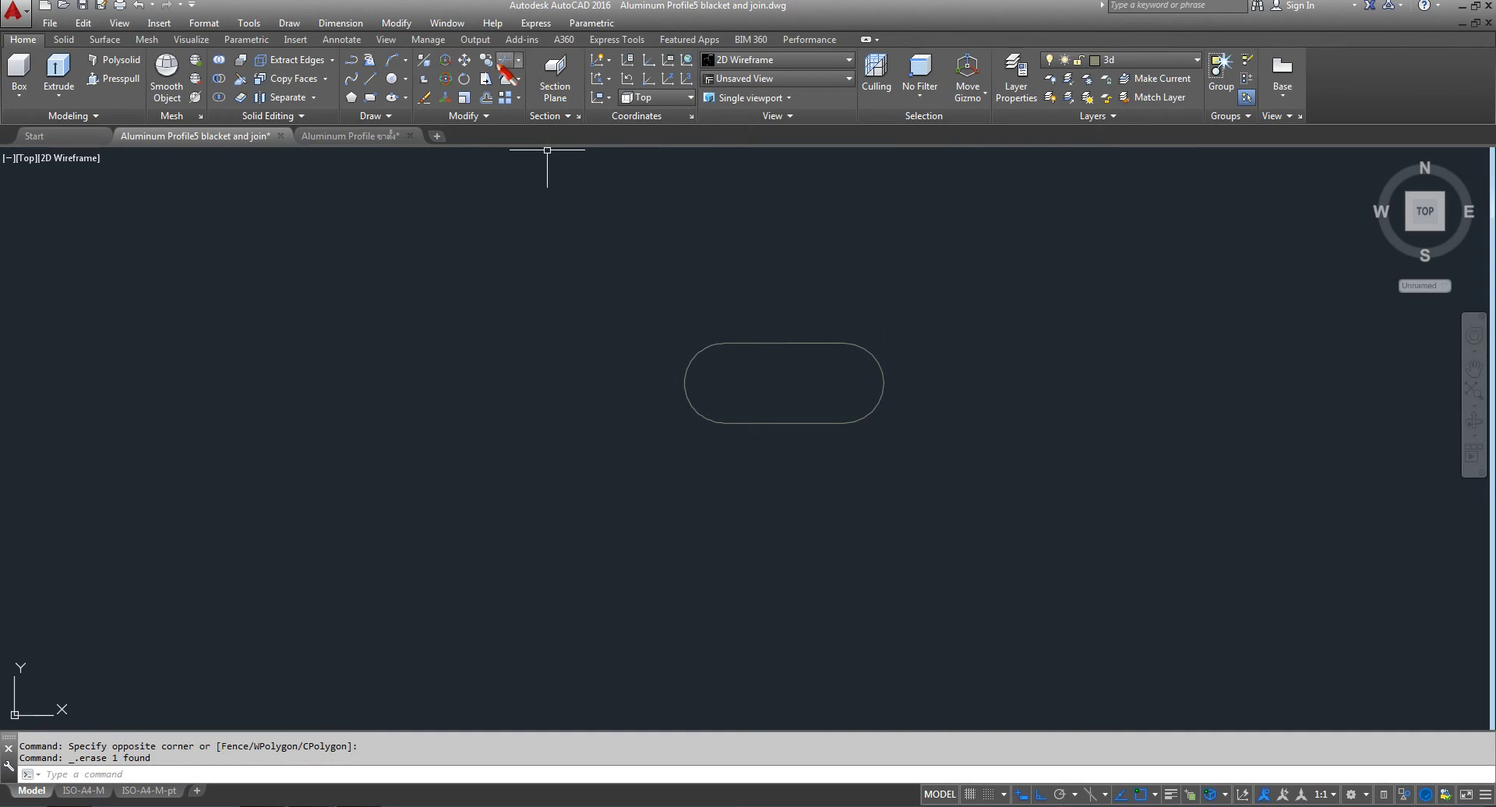
# - Attempt twice to convert the window-selected slot outline into a region
pyautogui.click(377, 119)
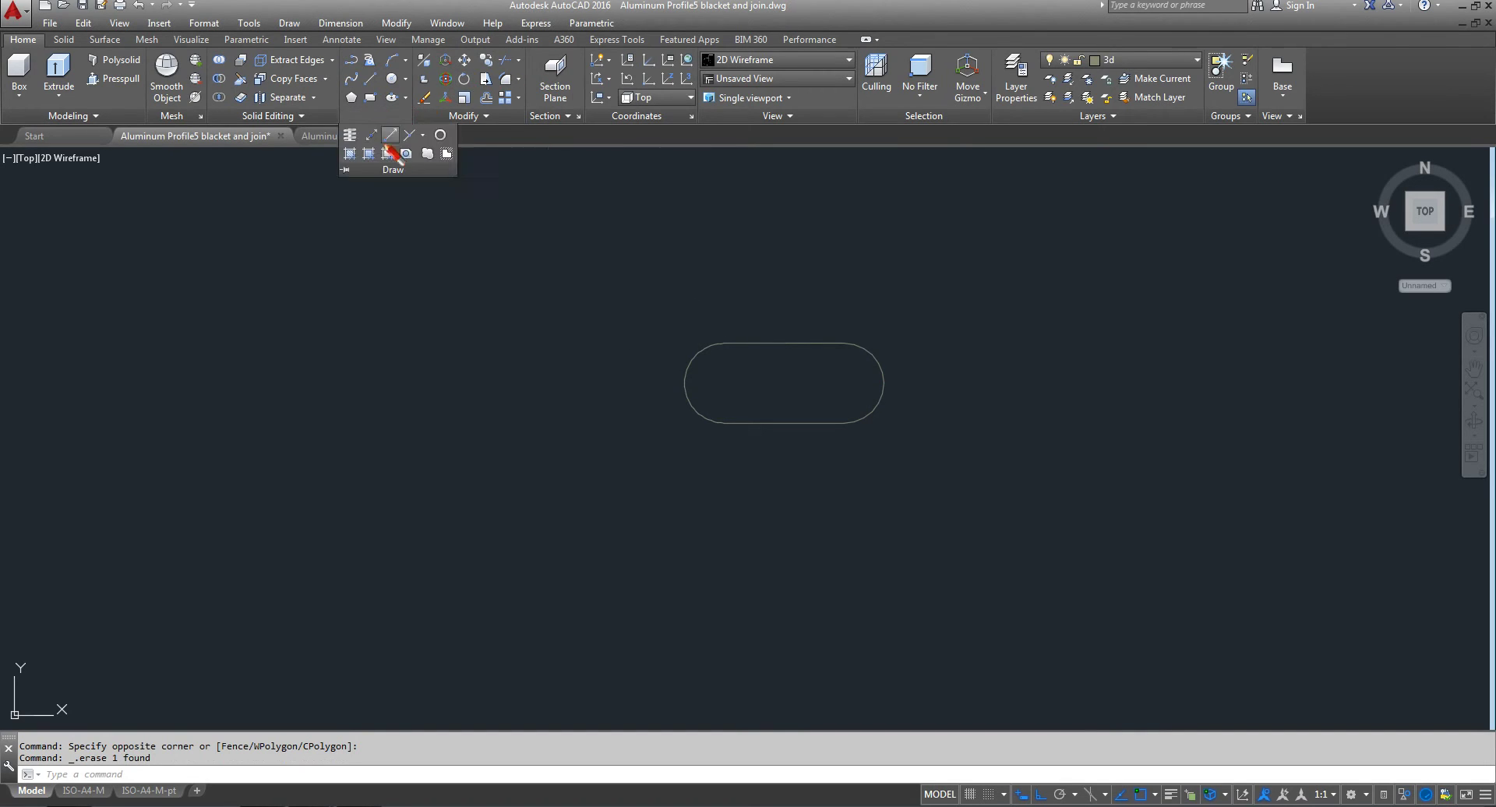
pyautogui.click(387, 154)
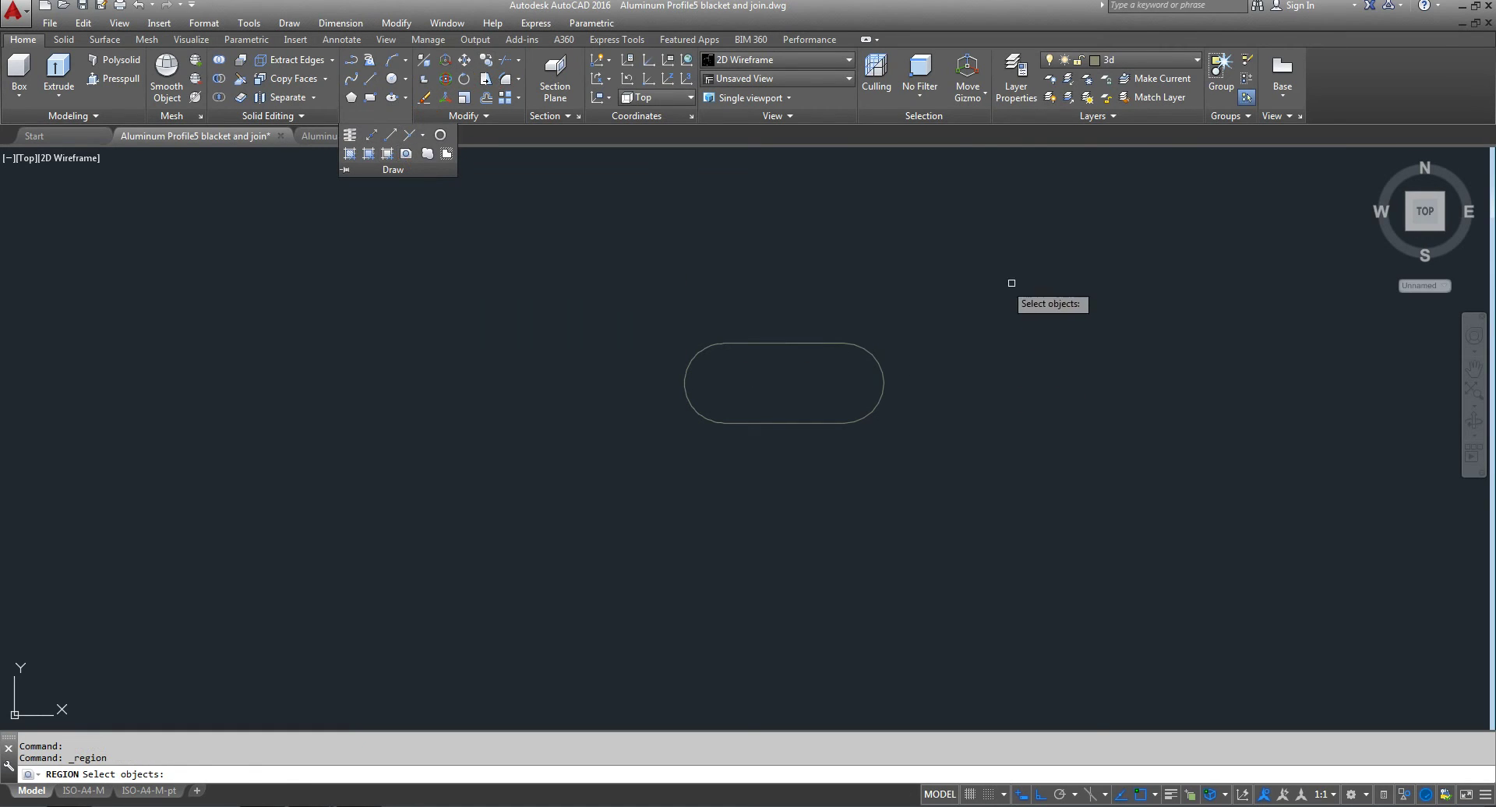
pyautogui.moveTo(1011, 289); pyautogui.dragTo(422, 529)
pyautogui.press('Return')
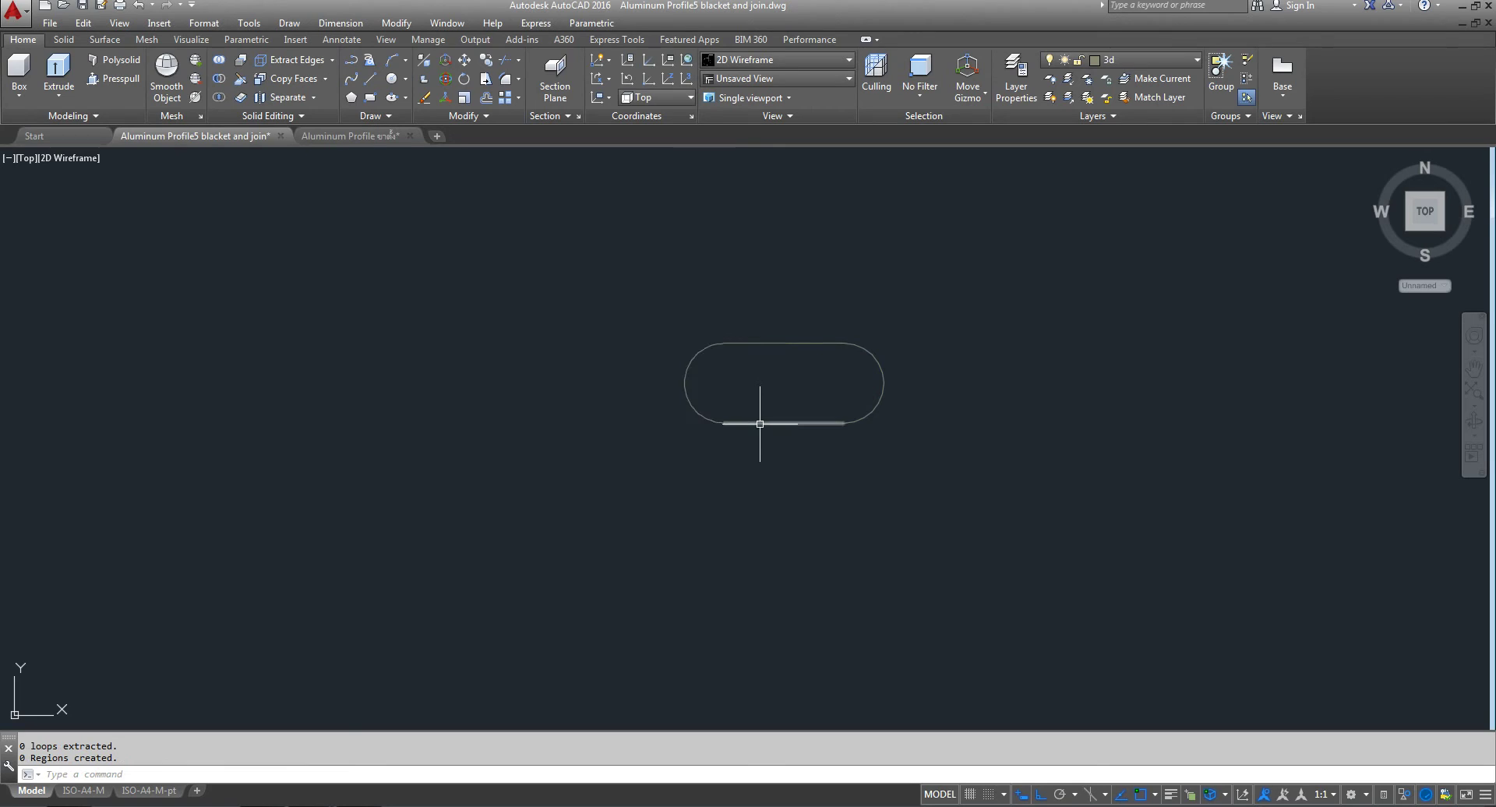
pyautogui.scroll(4, 845, 420)
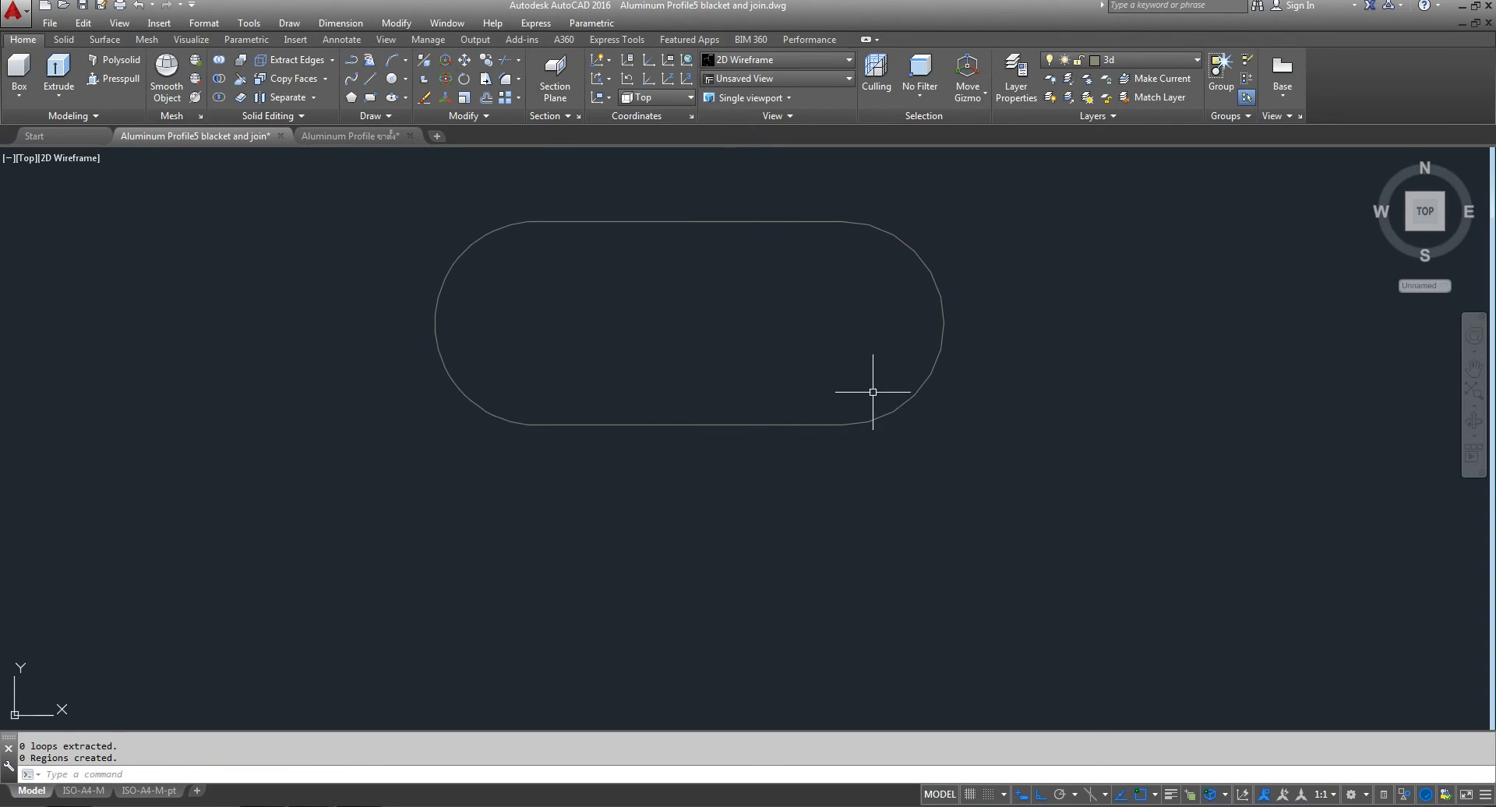
pyautogui.click(388, 117)
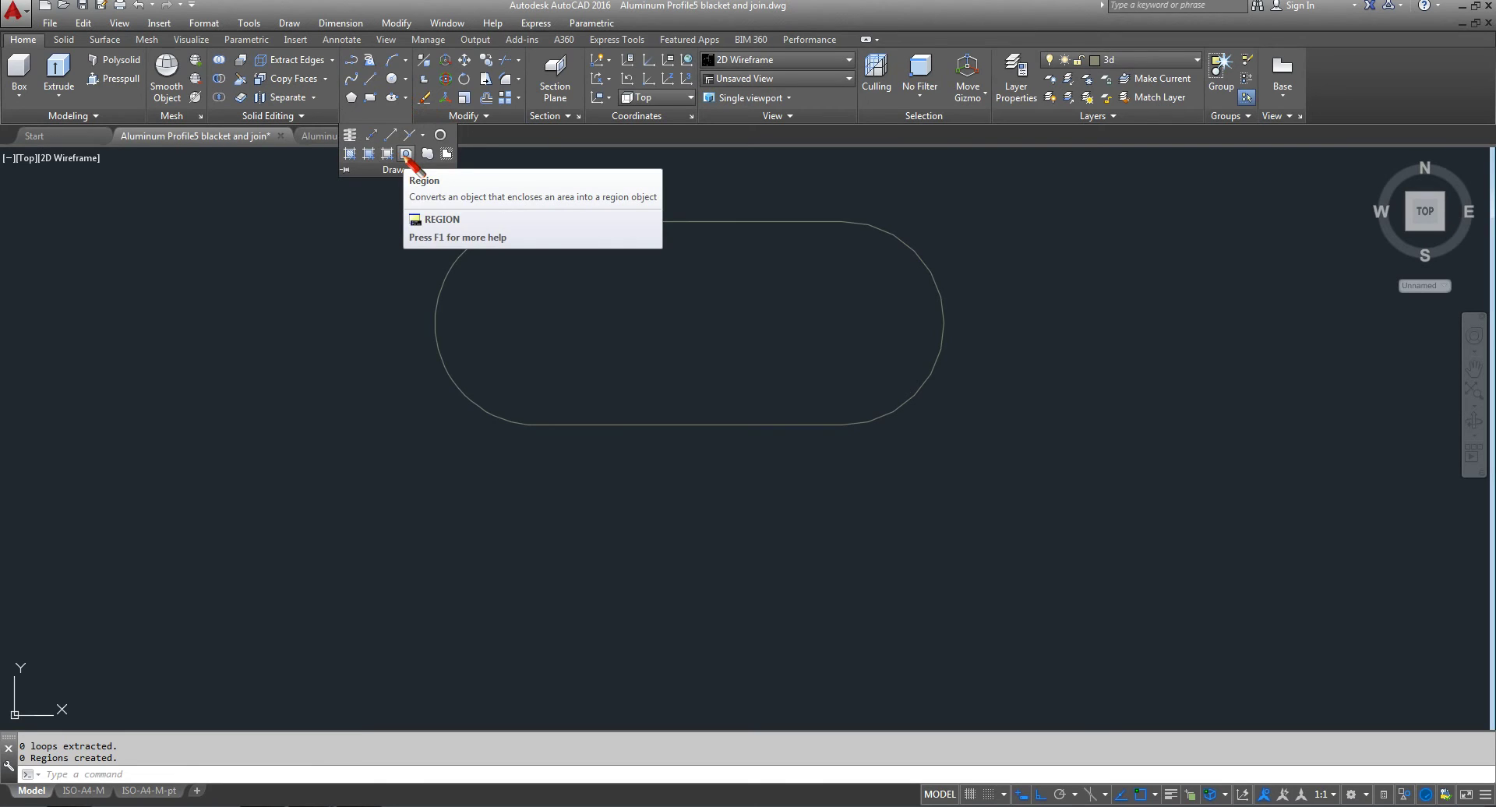
pyautogui.moveTo(405, 152)
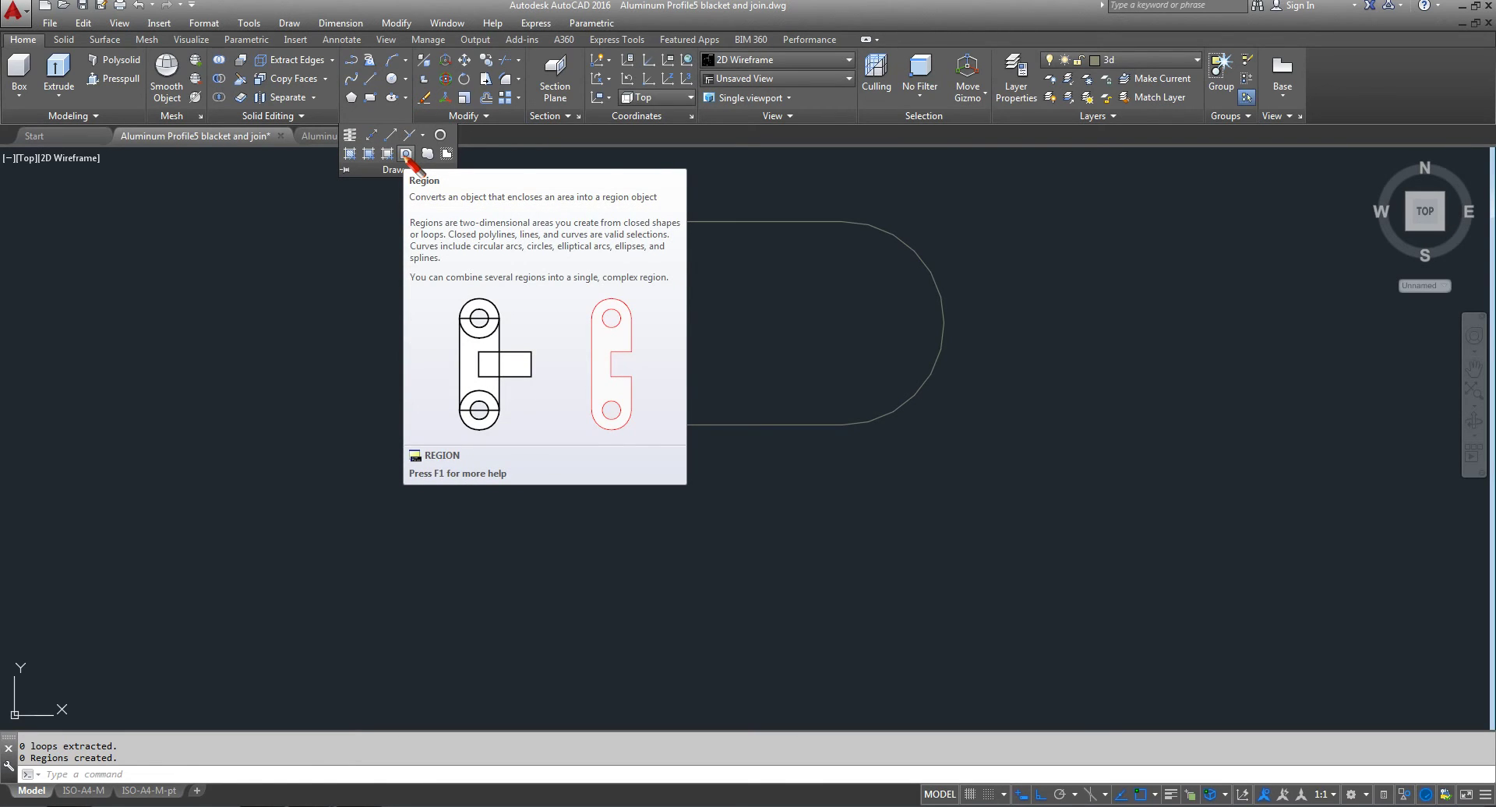
pyautogui.click(405, 153)
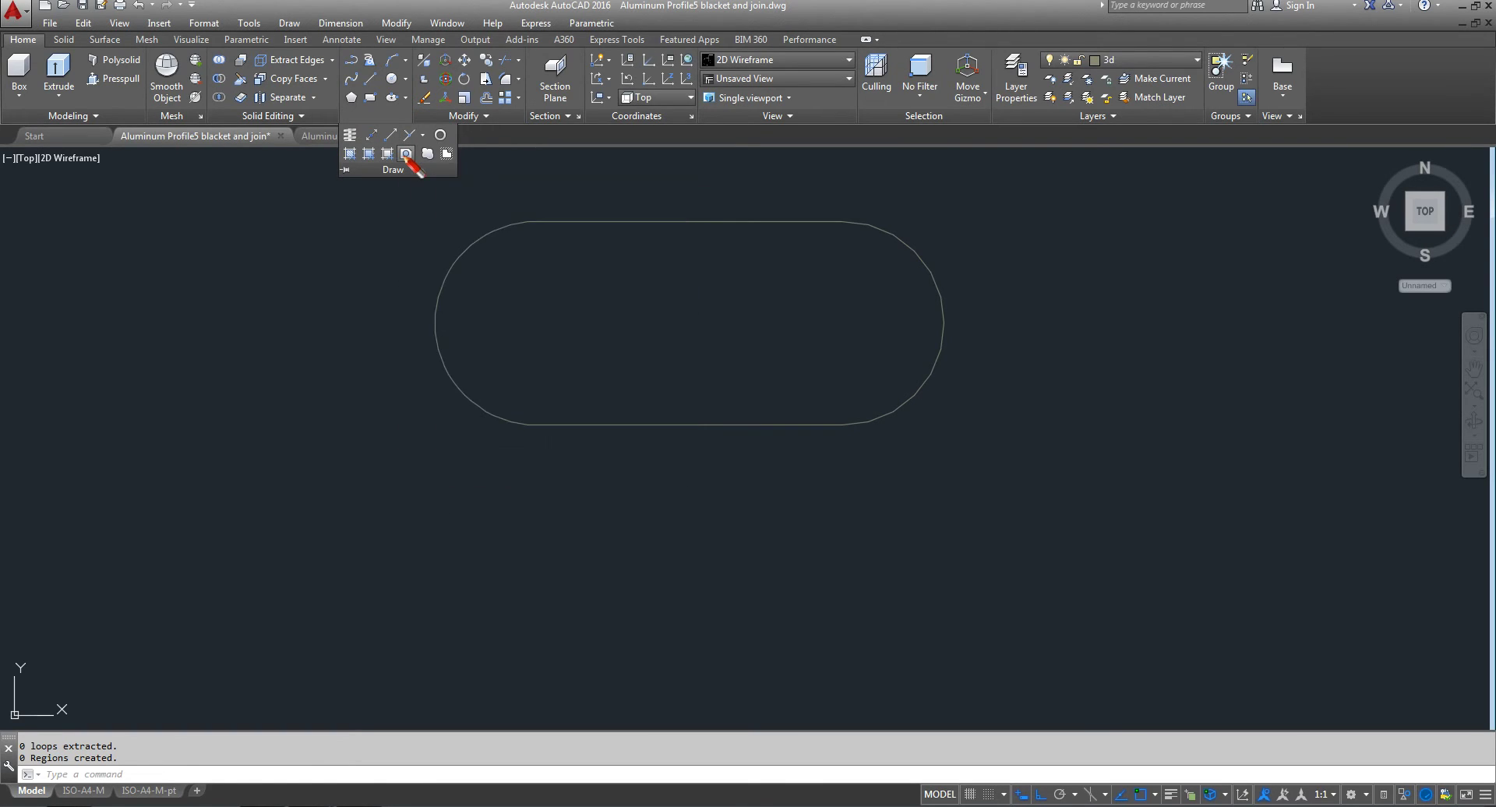
pyautogui.click(1000, 173)
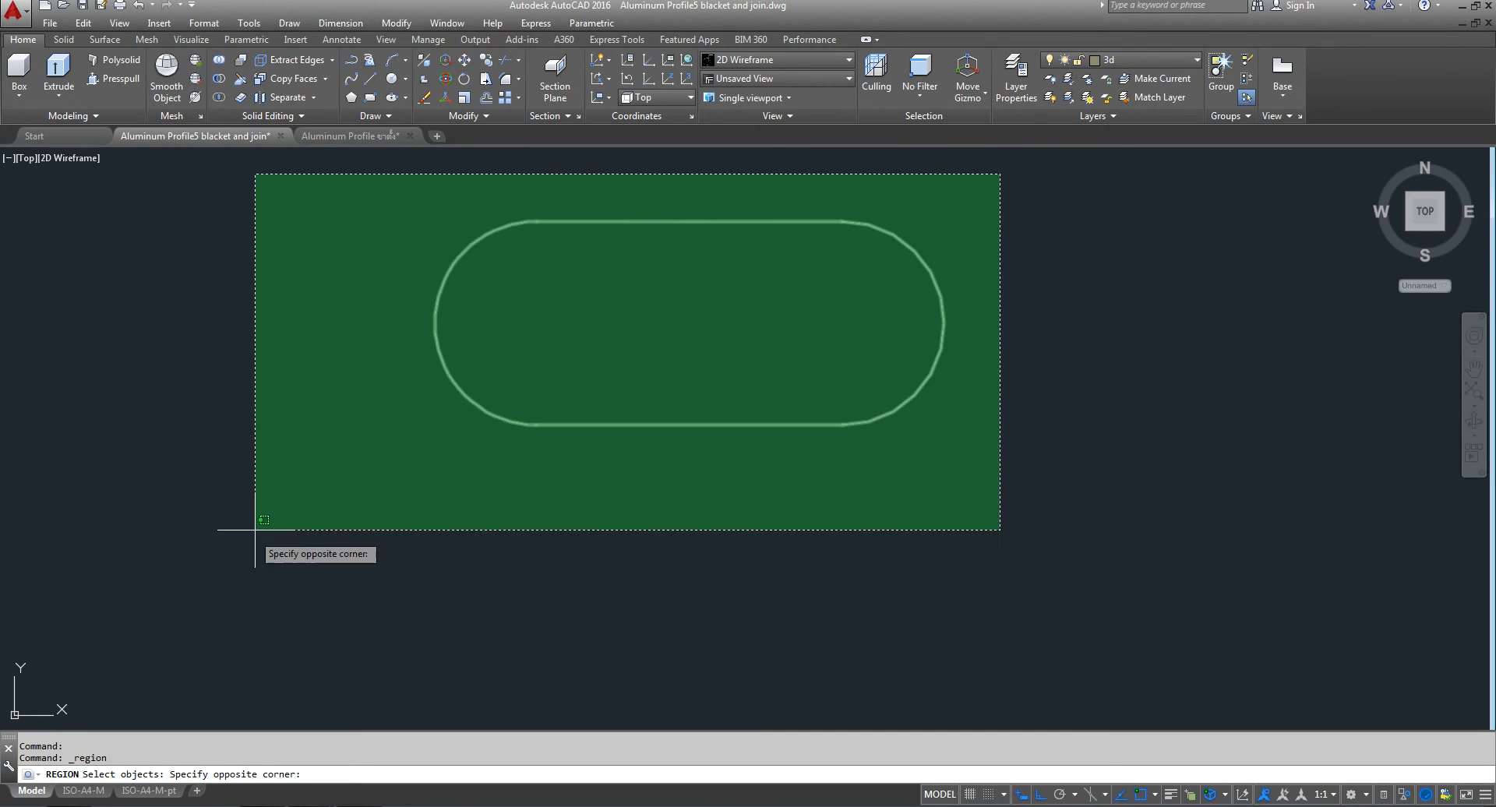
pyautogui.click(257, 527)
pyautogui.press('Return')
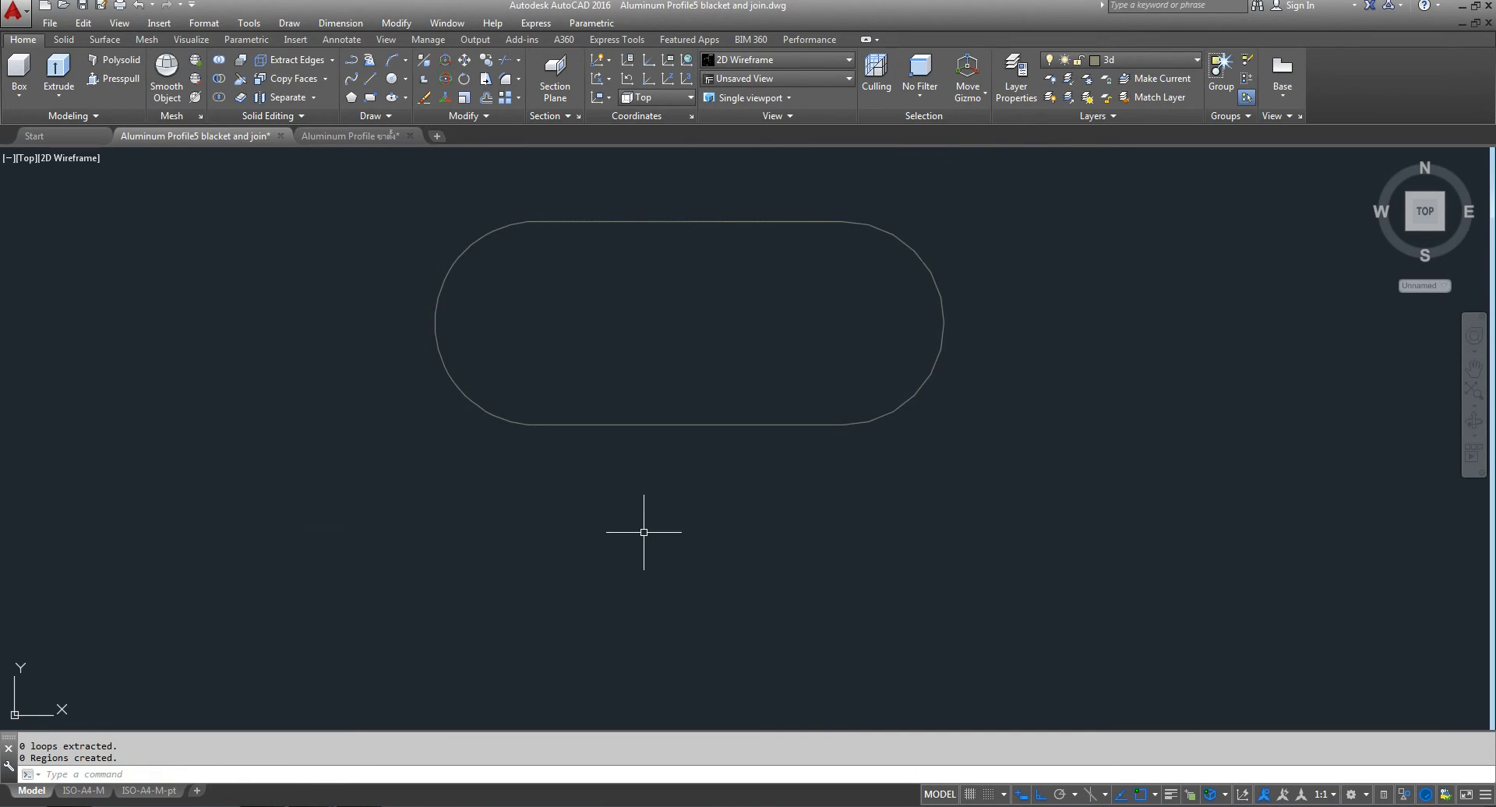
# - Create a region from the slot outline with Boundary by picking a point inside it
pyautogui.click(387, 117)
pyautogui.click(394, 159)
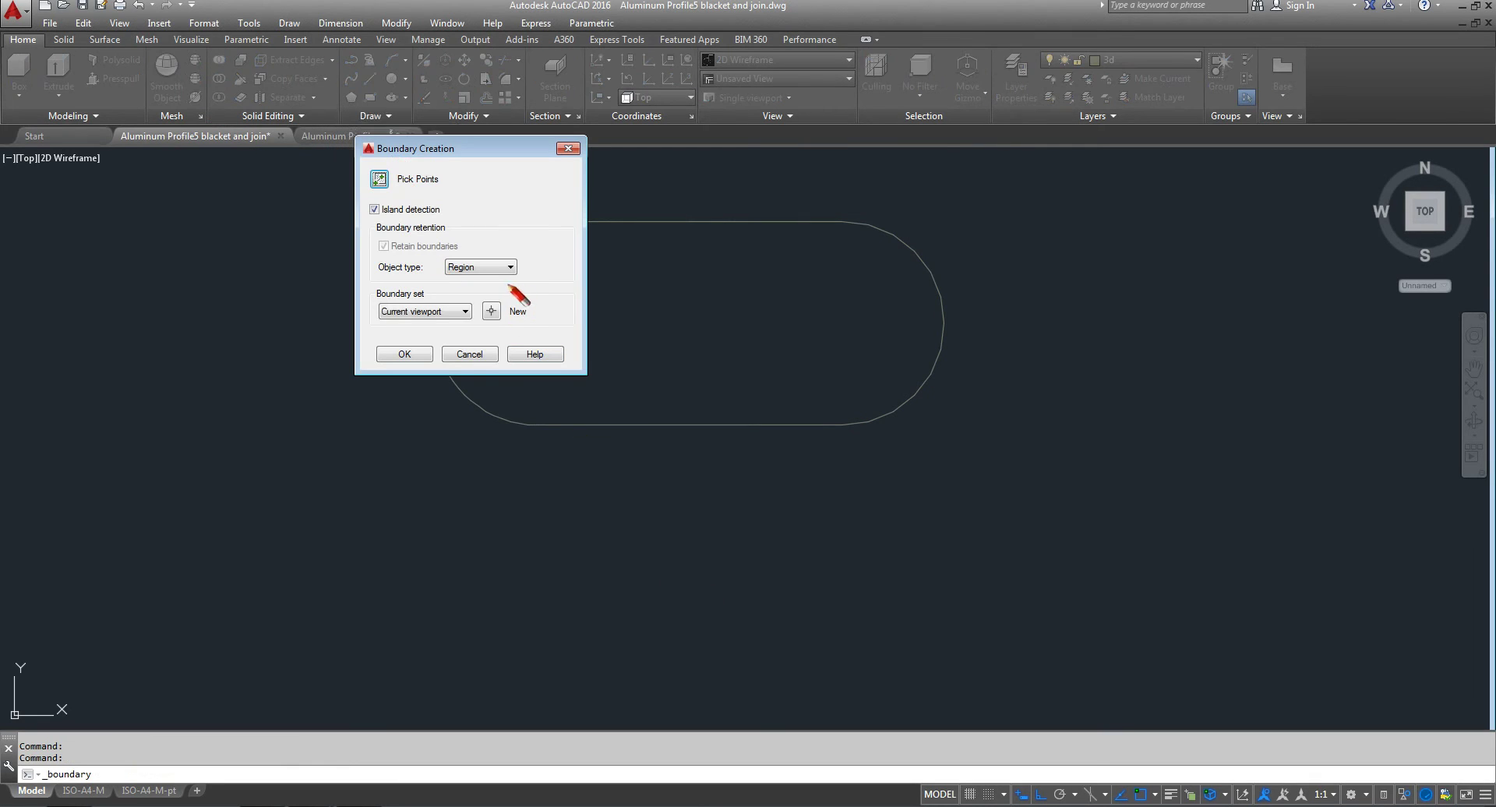
pyautogui.click(404, 354)
pyautogui.click(483, 350)
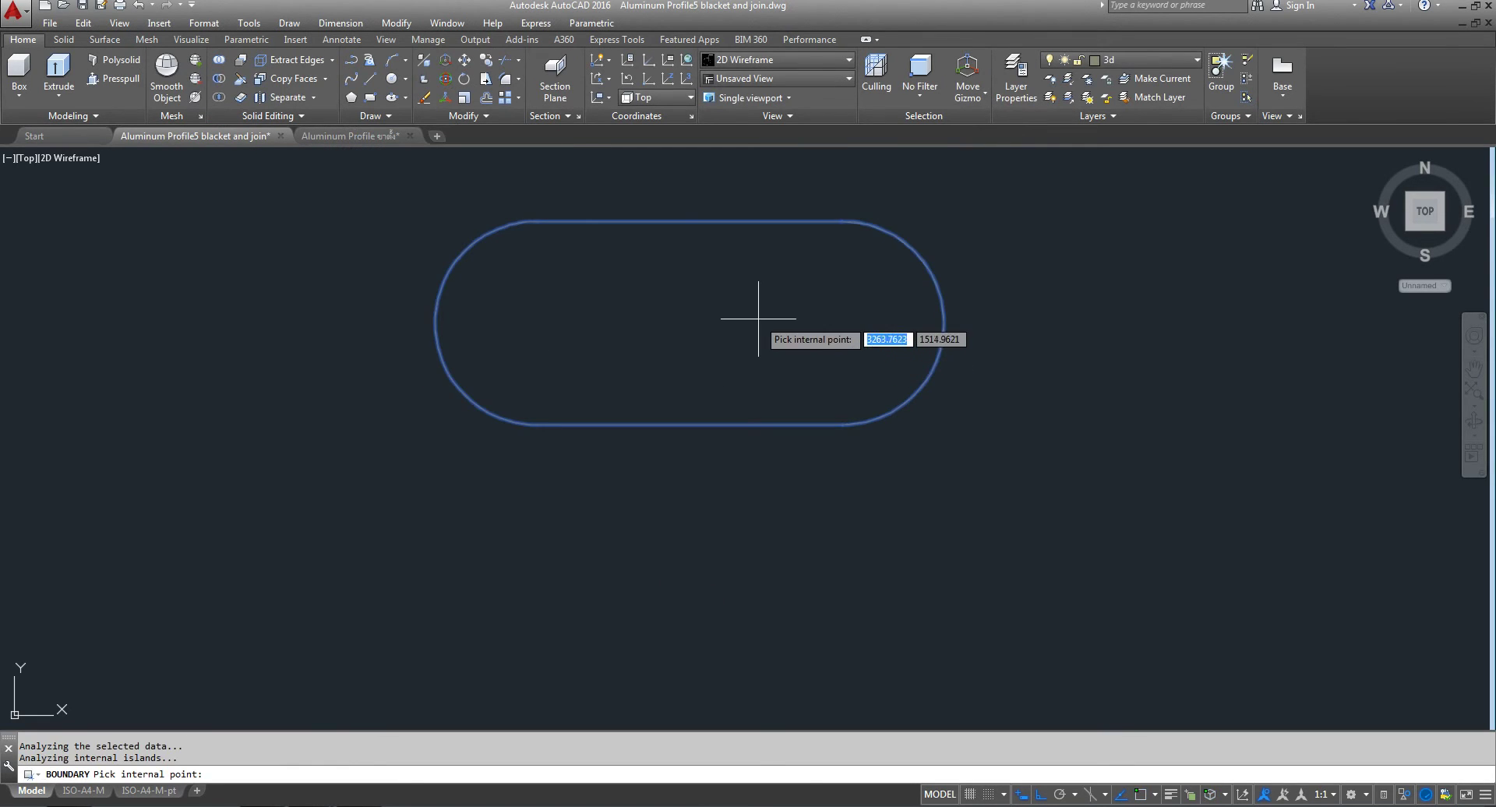
pyautogui.press('Return')
pyautogui.scroll(-5, 713, 386)
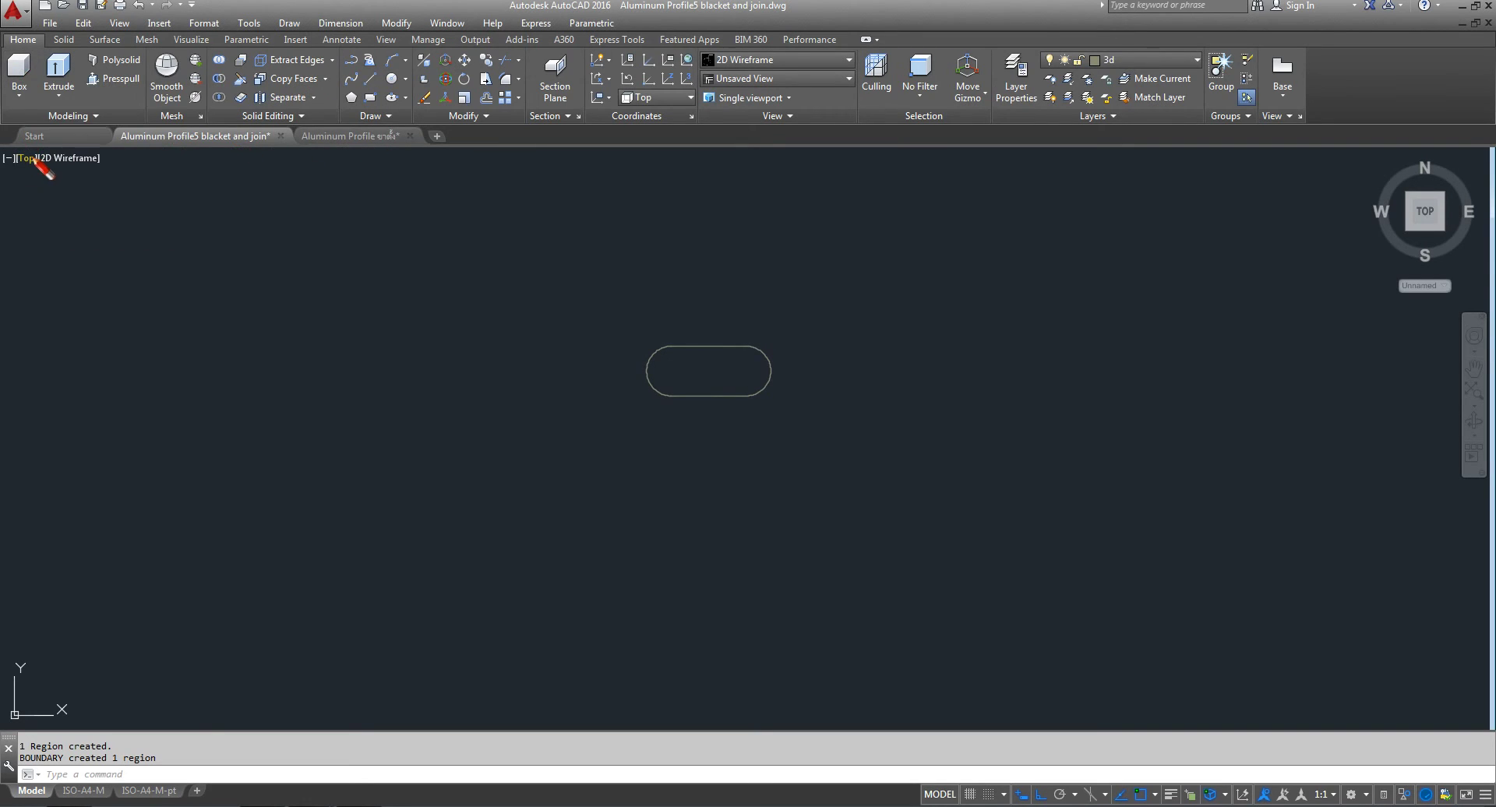
pyautogui.click(29, 158)
# - Switch to the southeast isometric view and move the slot outline to the lower left
pyautogui.click(86, 319)
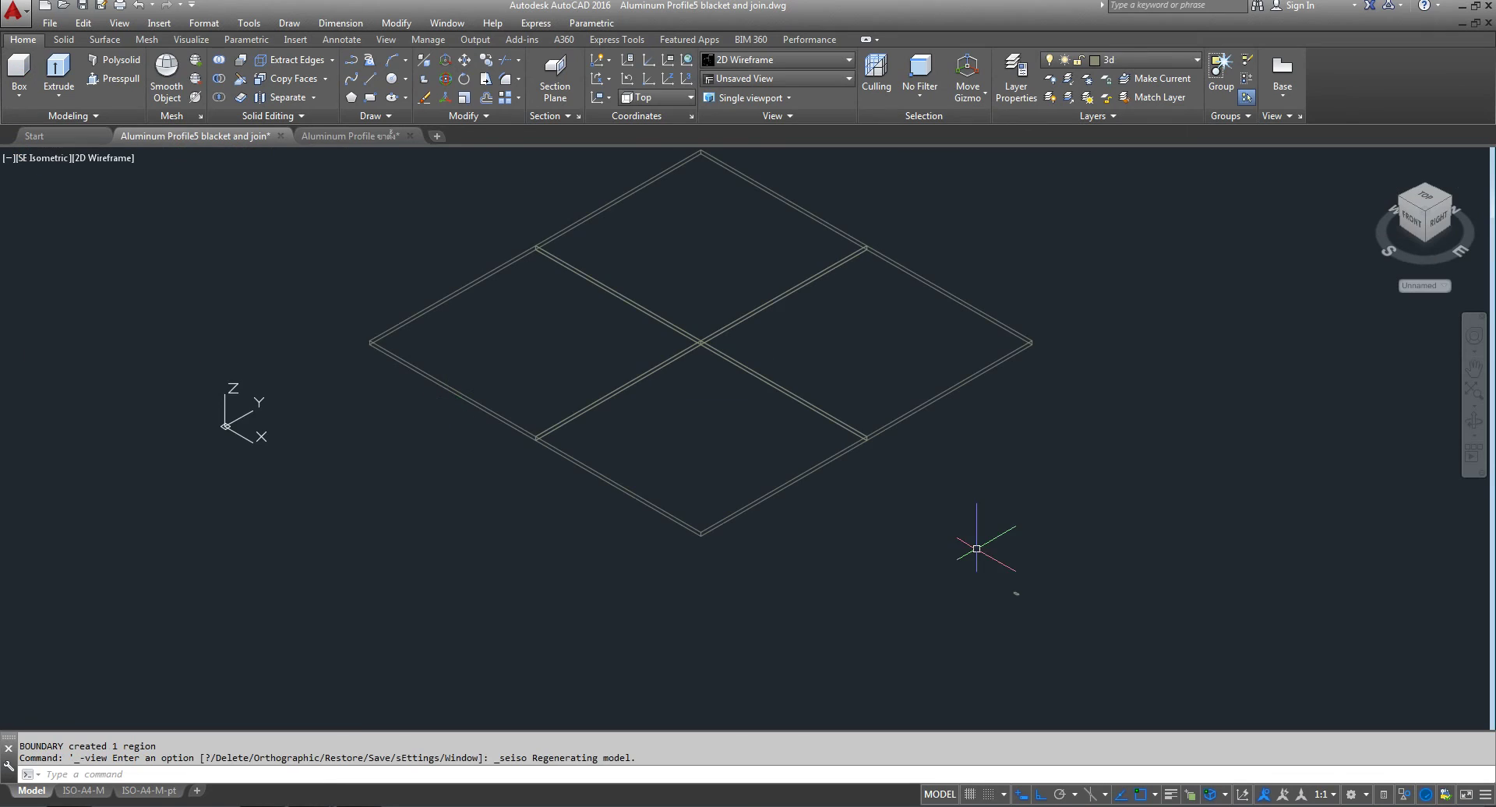
pyautogui.scroll(5, 1076, 639)
pyautogui.scroll(5, 860, 423)
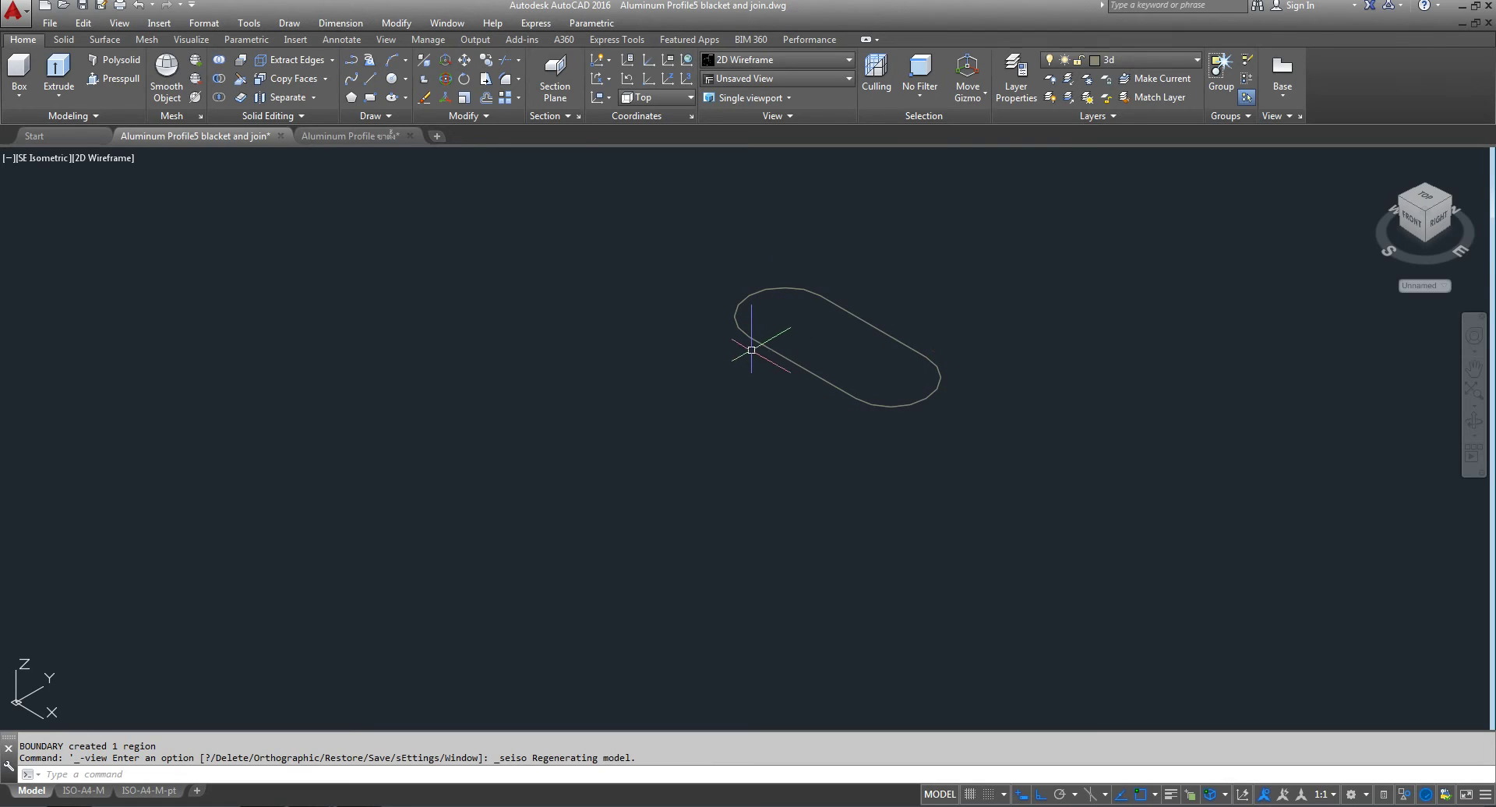
pyautogui.click(464, 61)
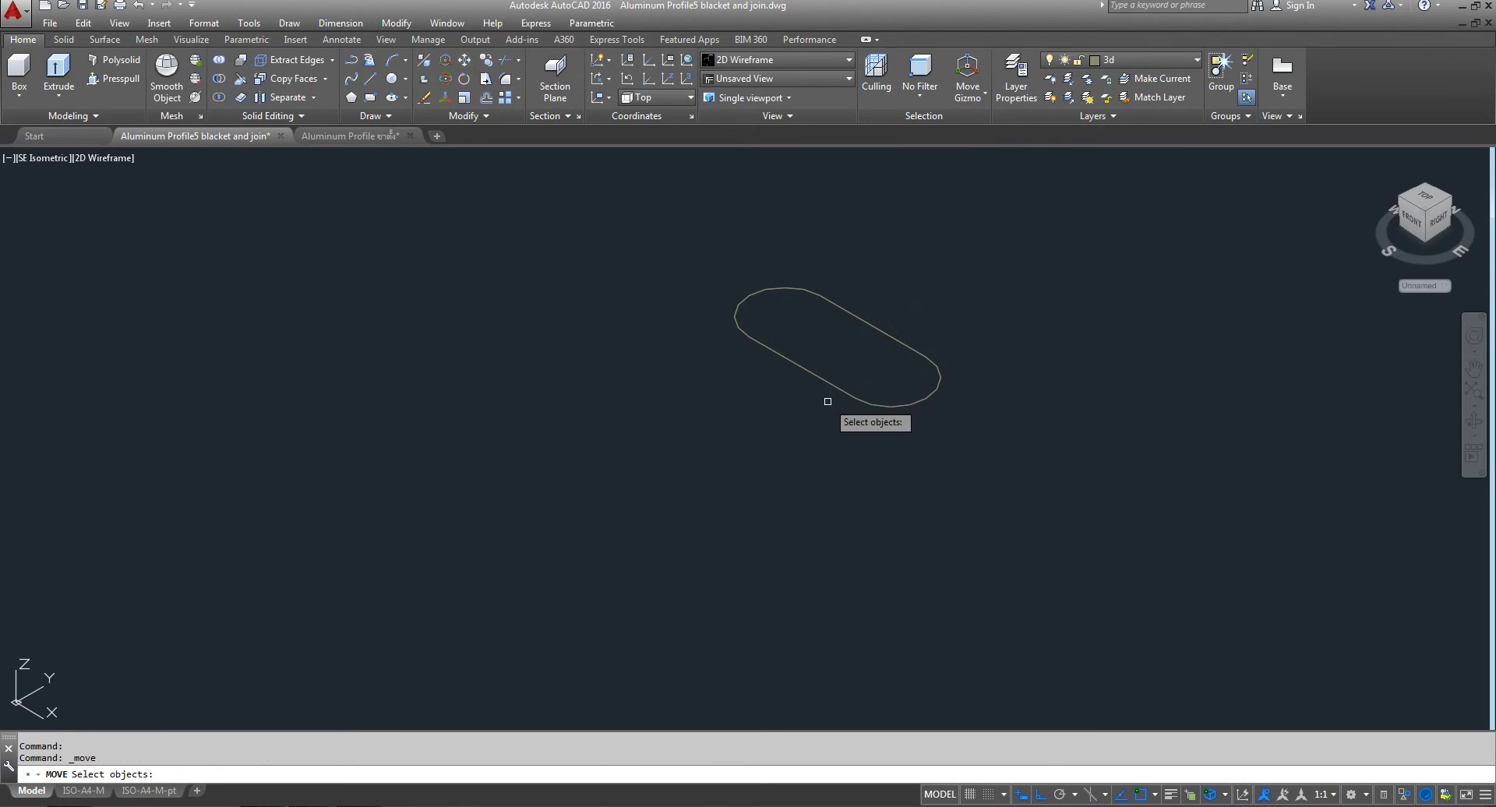
pyautogui.click(832, 369)
pyautogui.press('Return')
pyautogui.click(832, 345)
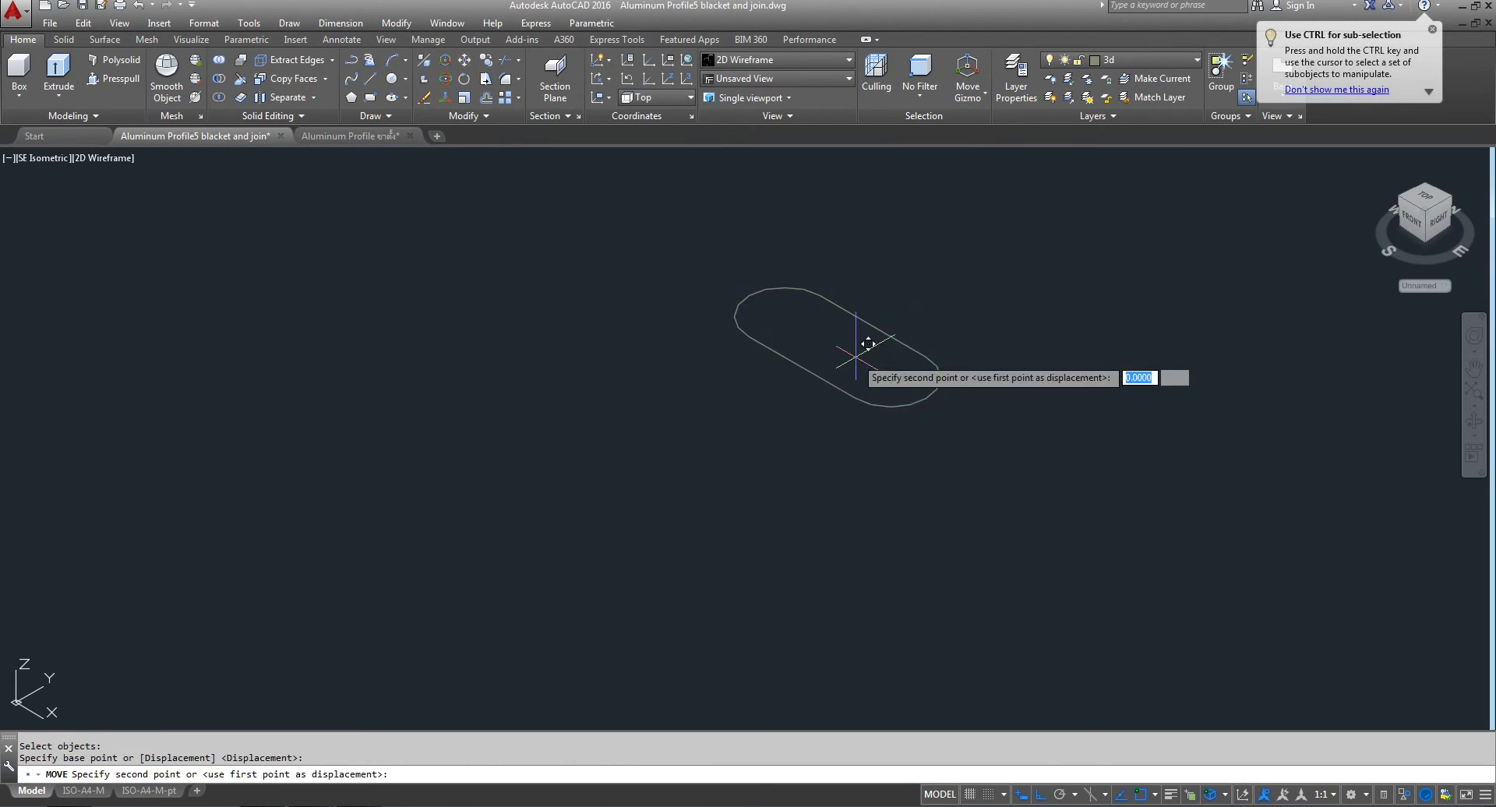
pyautogui.click(535, 515)
# - Delete the upper slot
pyautogui.click(1025, 231)
pyautogui.click(651, 462)
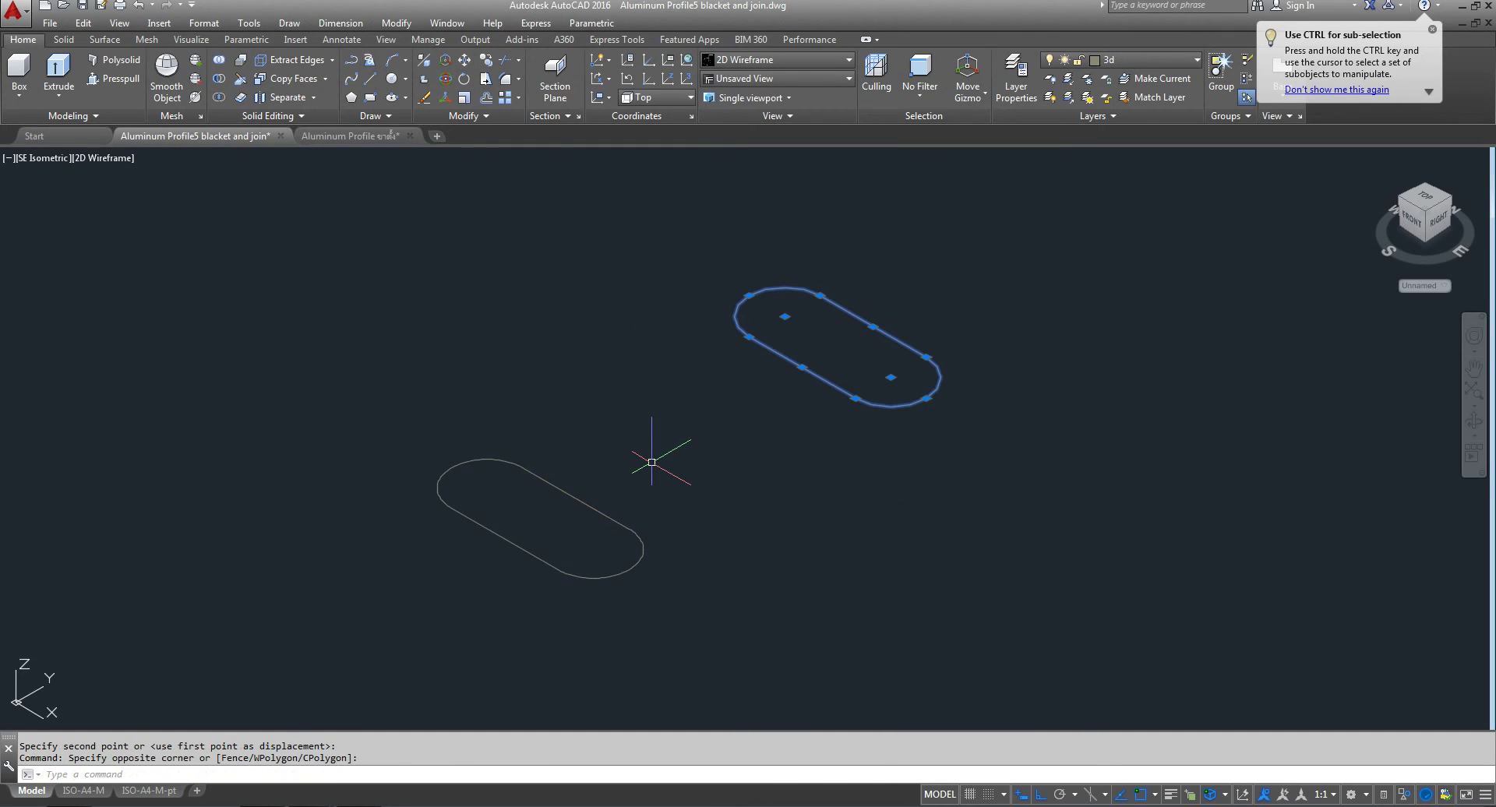
pyautogui.press('Delete')
# - Extrude the small slot outline 20 units into a solid
pyautogui.scroll(-3, 651, 462)
pyautogui.scroll(-4, 652, 460)
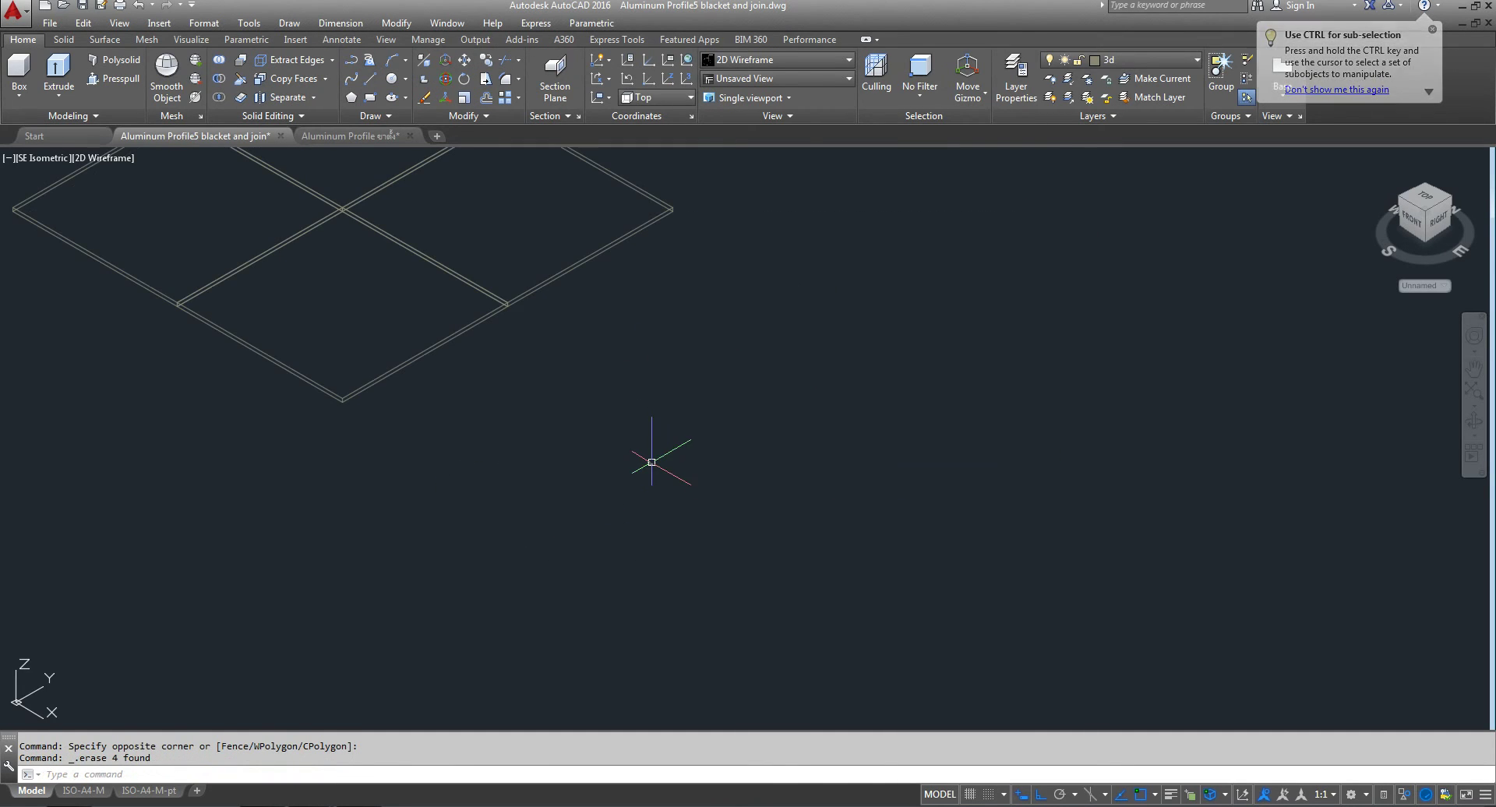
pyautogui.scroll(2, 787, 490)
pyautogui.moveTo(979, 560); pyautogui.dragTo(741, 357, button='middle')
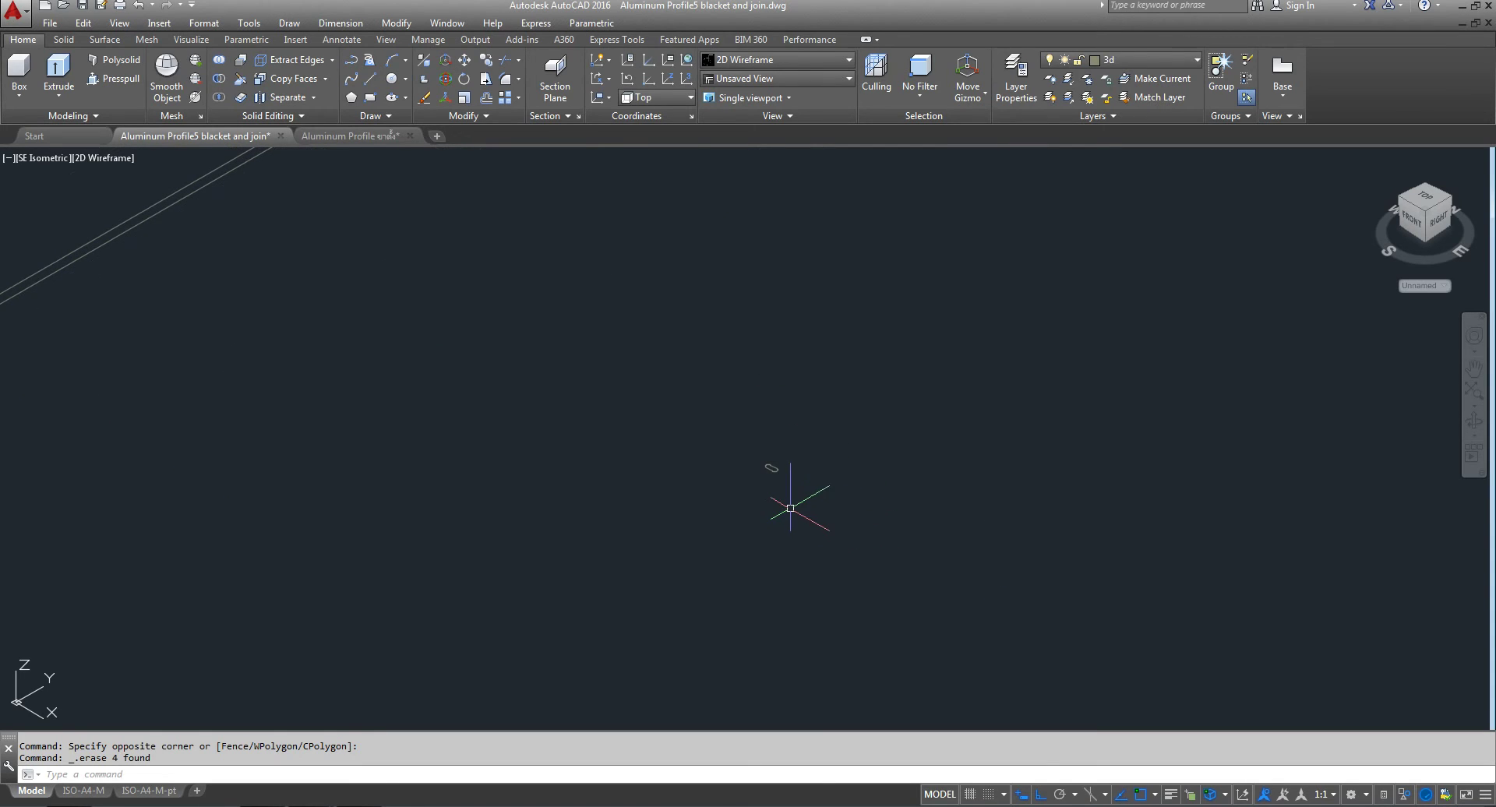
pyautogui.click(68, 70)
pyautogui.click(853, 402)
pyautogui.click(519, 619)
pyautogui.rightClick(935, 491)
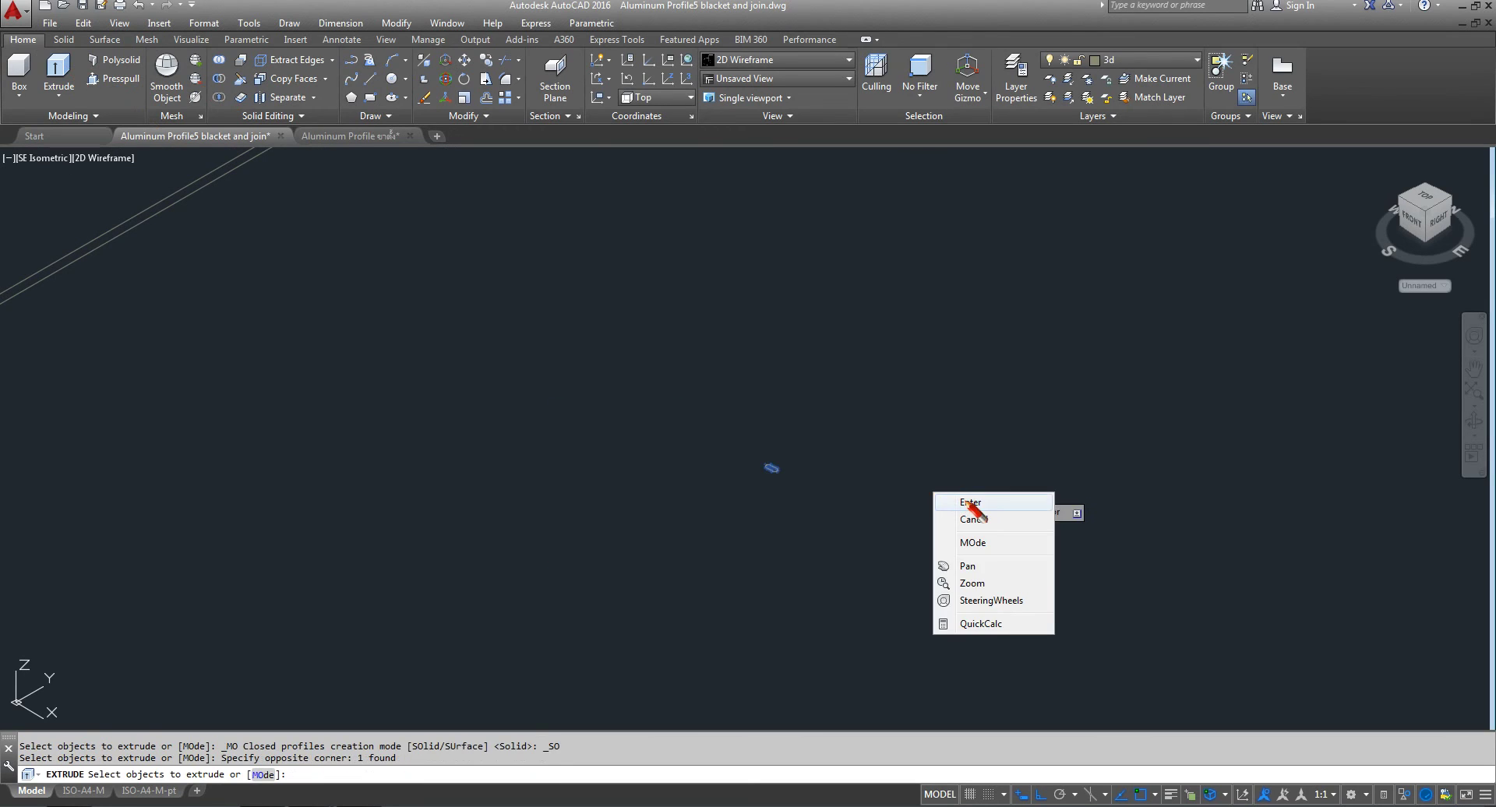
pyautogui.click(974, 498)
pyautogui.write('20')
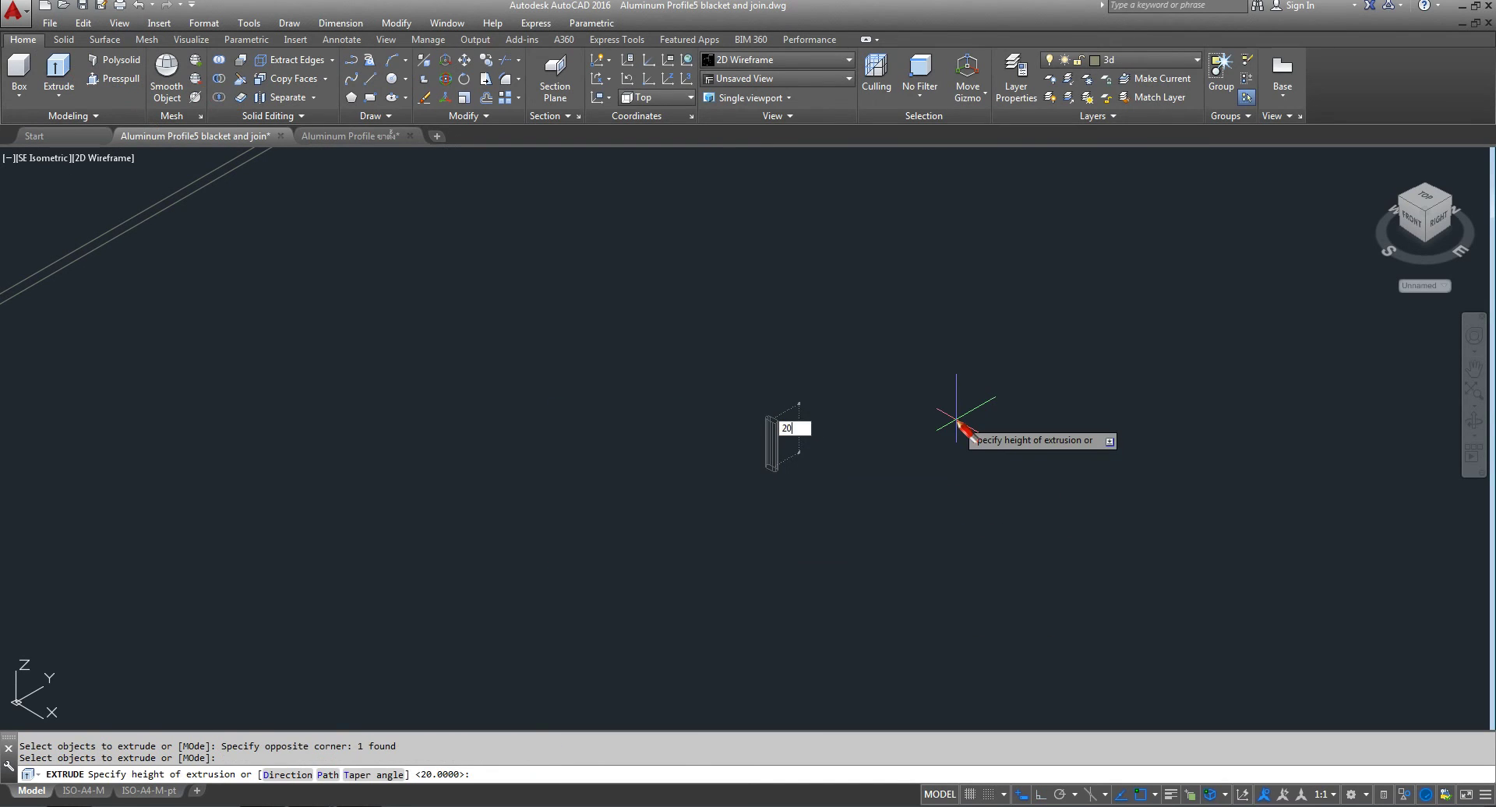
pyautogui.press('Return')
pyautogui.scroll(4, 741, 457)
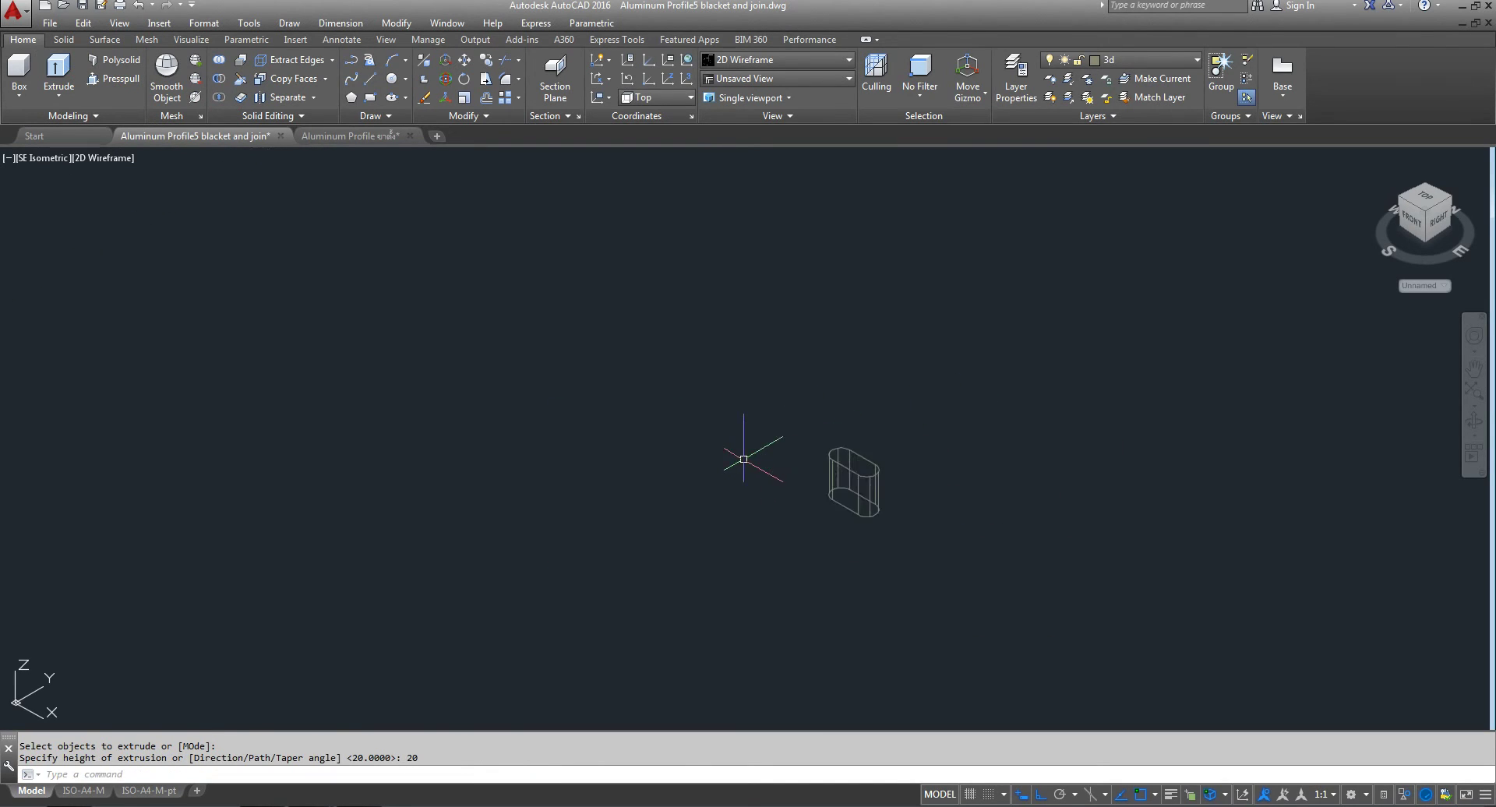
pyautogui.scroll(5, 775, 461)
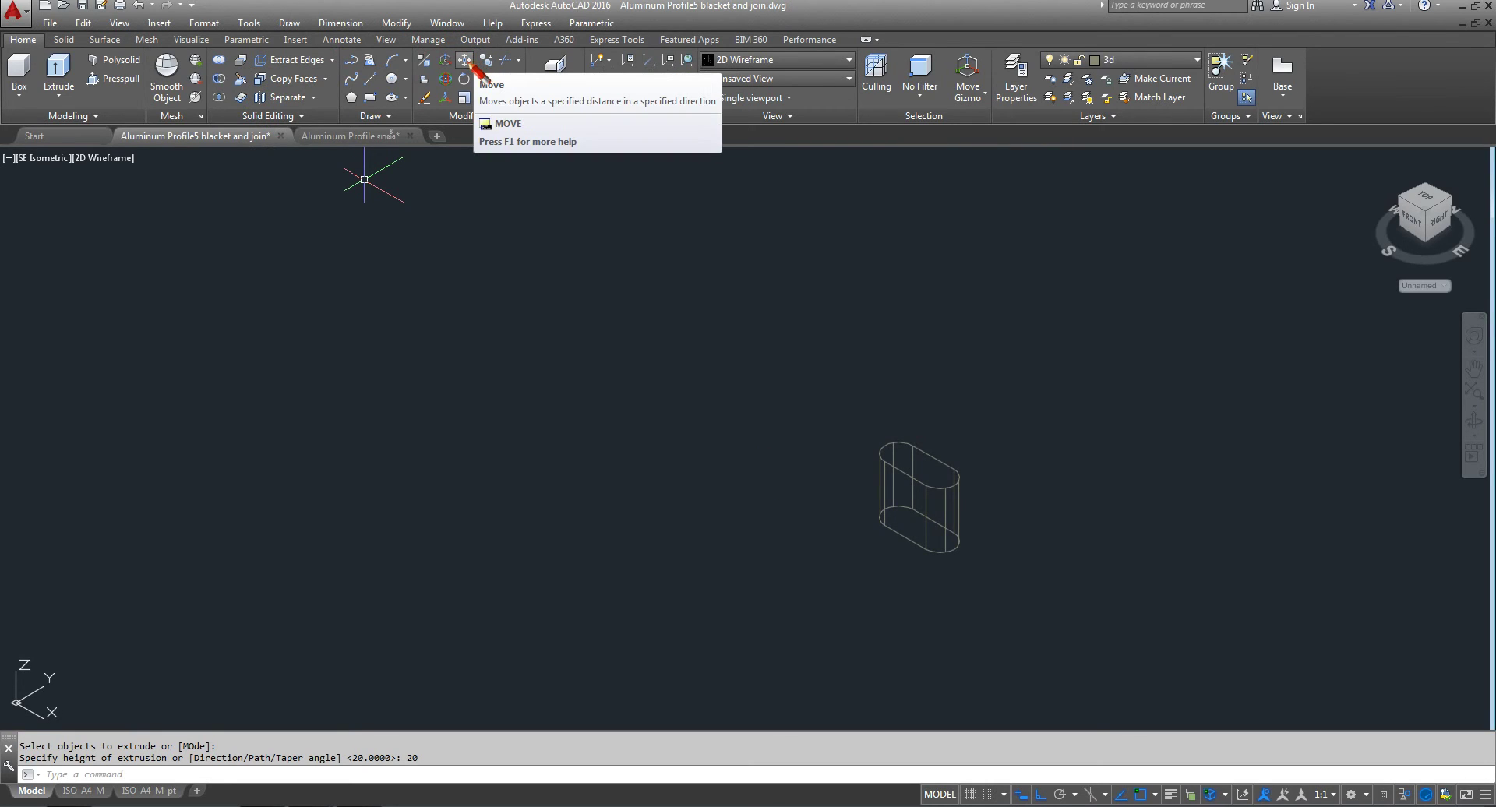
pyautogui.click(470, 67)
pyautogui.click(1022, 380)
pyautogui.click(716, 666)
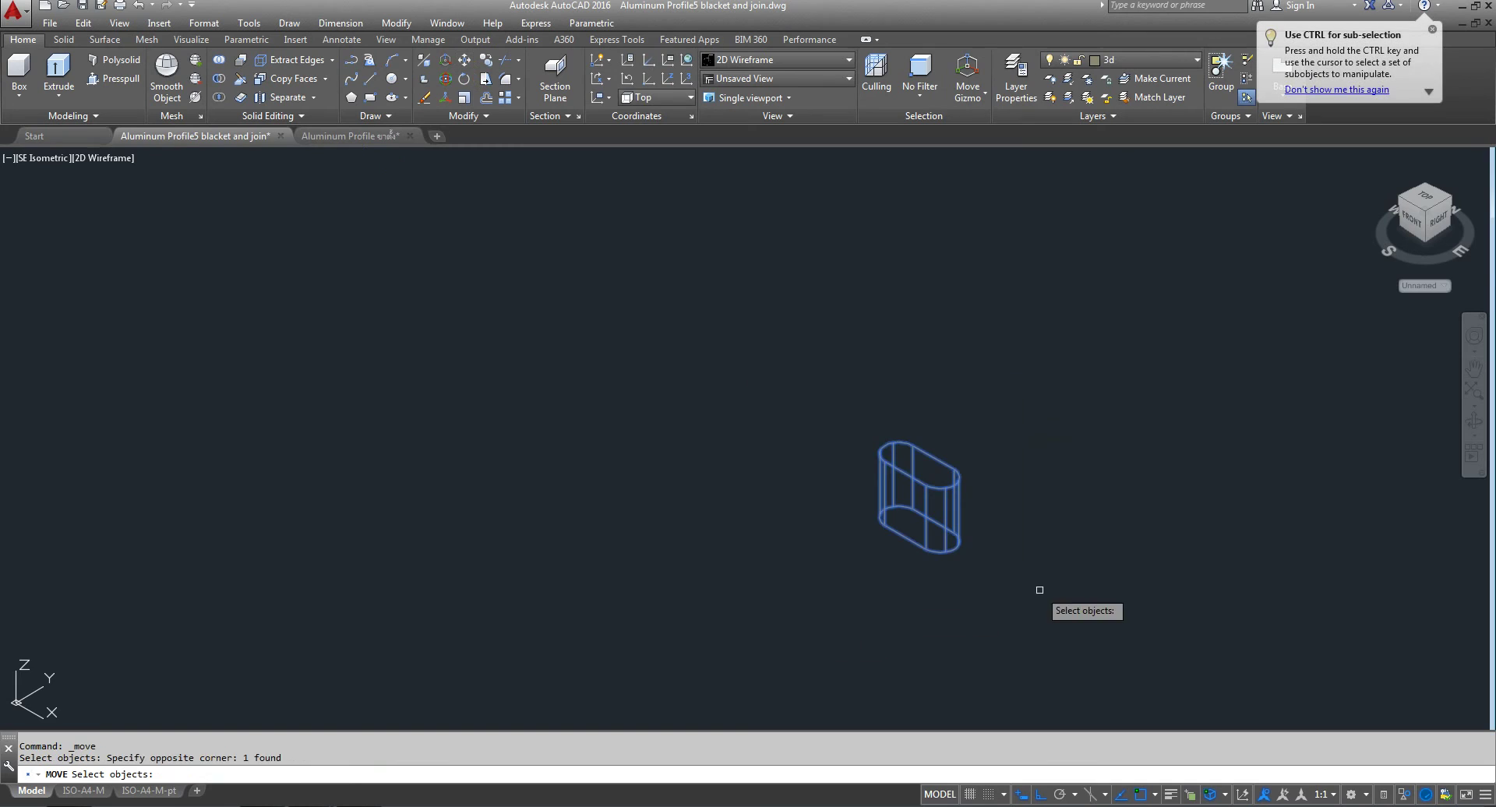
pyautogui.press('Return')
pyautogui.scroll(10, 947, 514)
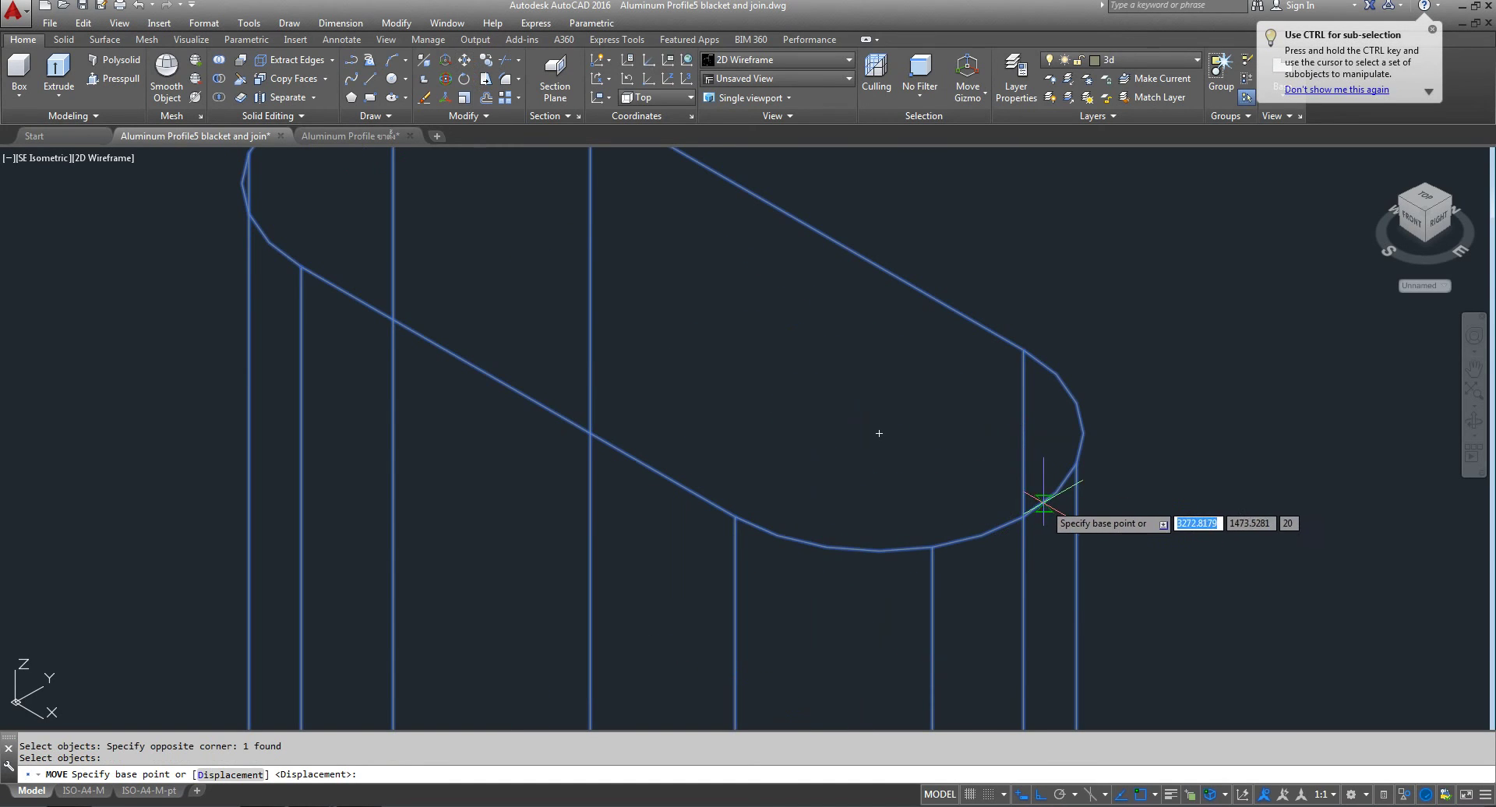
pyautogui.click(1022, 515)
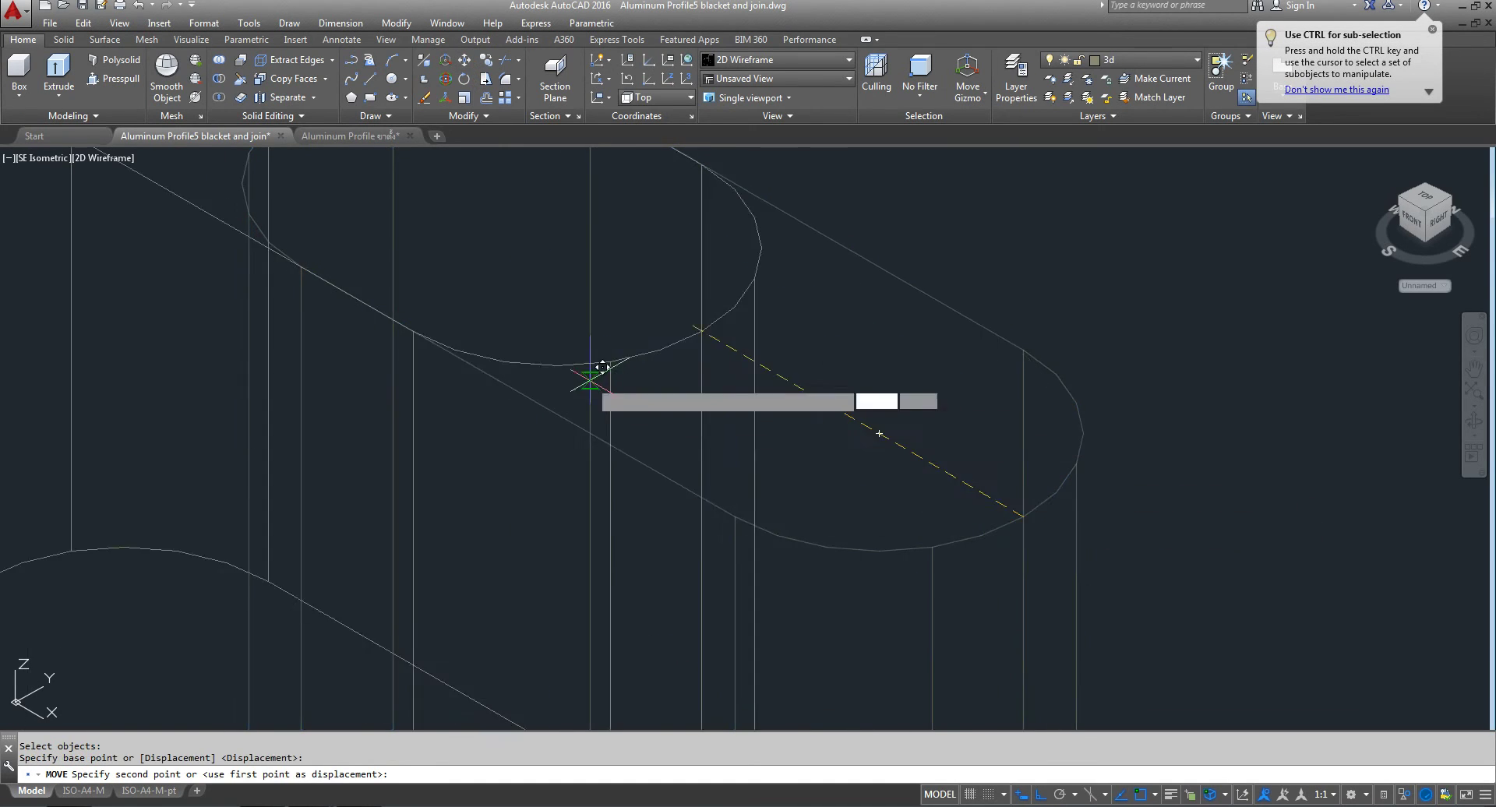
pyautogui.scroll(-5, 928, 494)
pyautogui.scroll(2, 351, 324)
pyautogui.moveTo(350, 325); pyautogui.dragTo(333, 465, button='middle')
pyautogui.scroll(3, 570, 553)
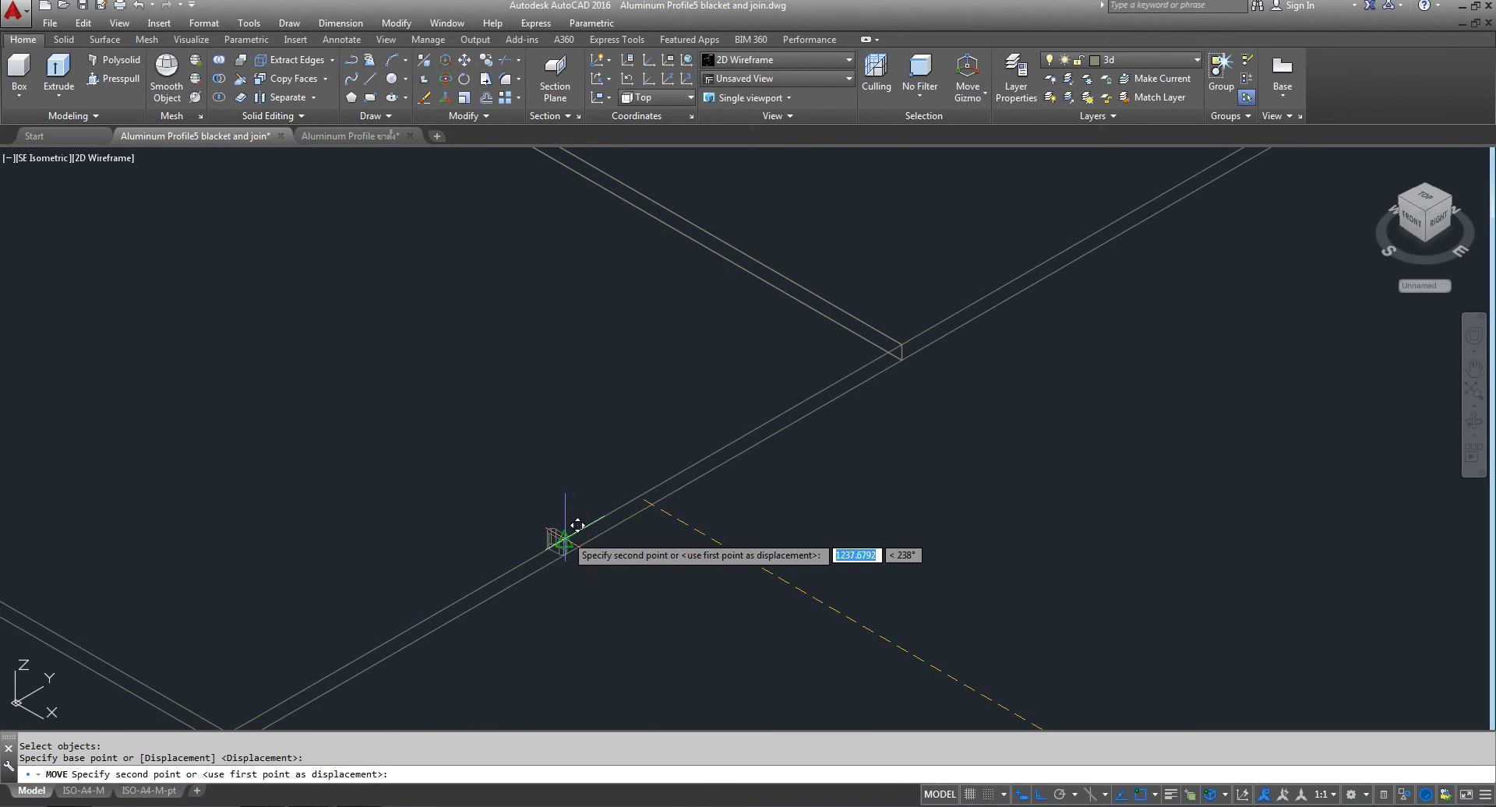
pyautogui.click(565, 538)
pyautogui.scroll(2, 567, 534)
pyautogui.scroll(2, 569, 529)
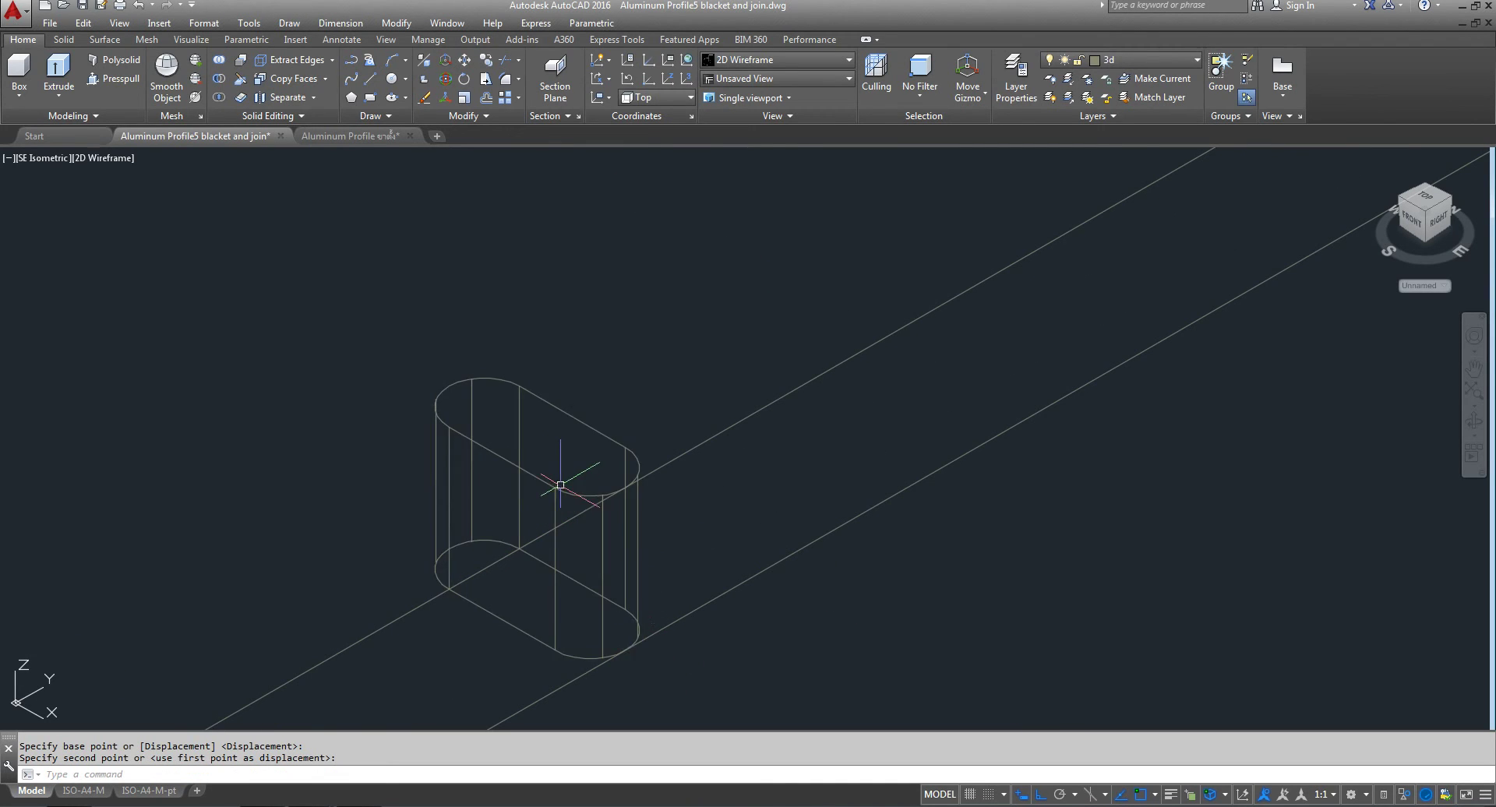
pyautogui.scroll(-4, 561, 484)
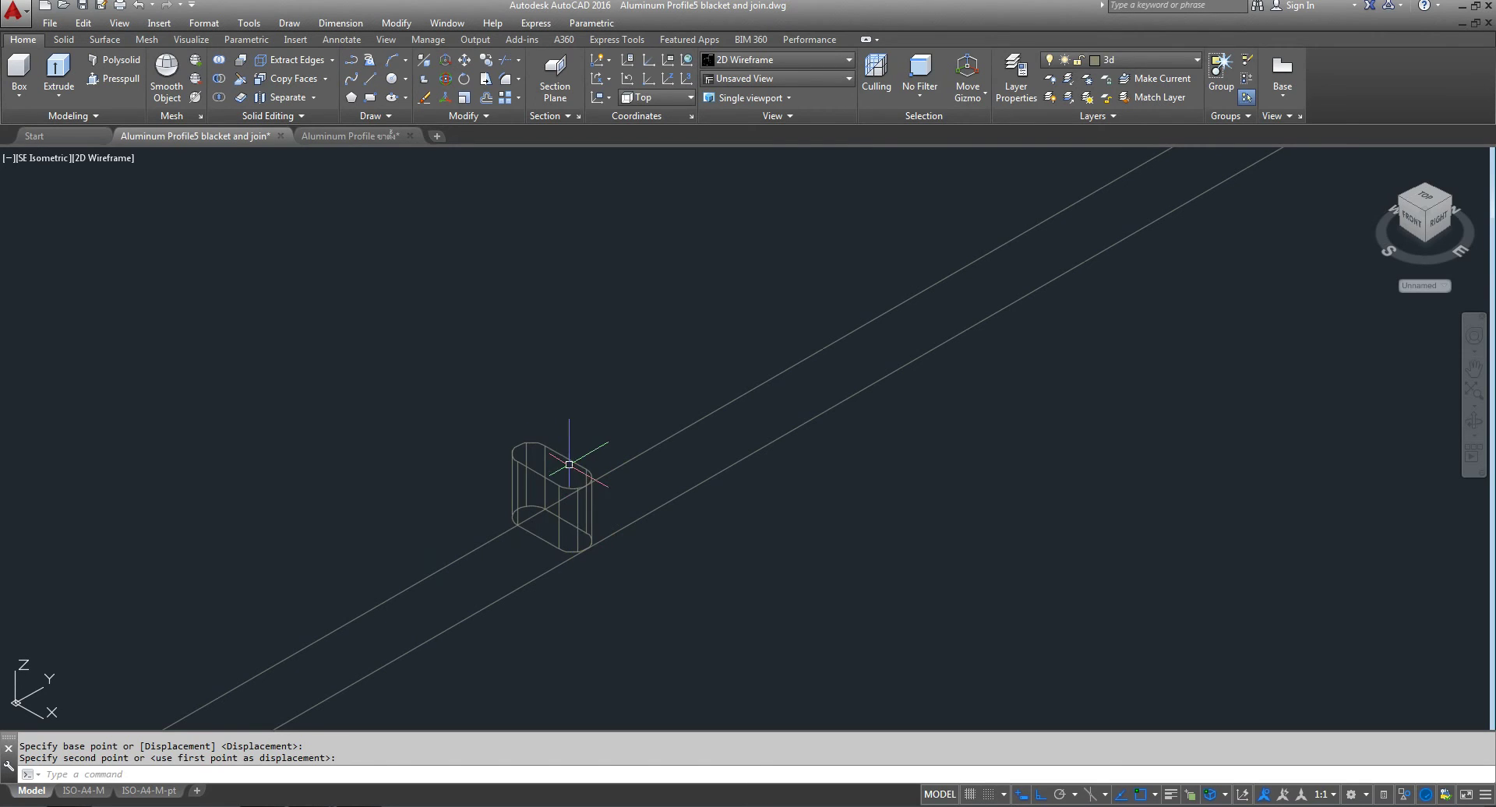
pyautogui.click(139, 7)
pyautogui.click(138, 5)
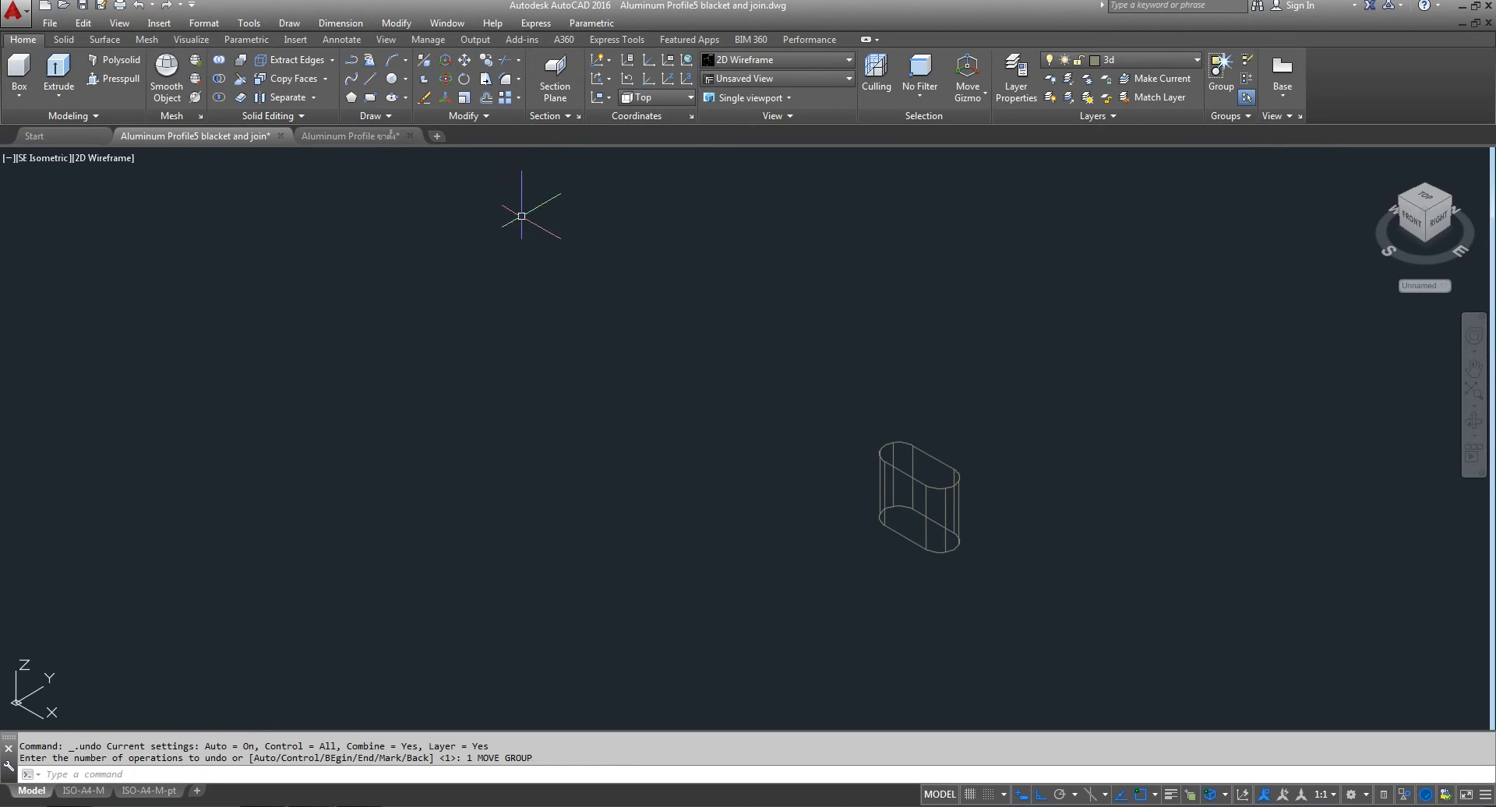
# - Presspull the slot solid's top face up by 20 units
pyautogui.click(113, 78)
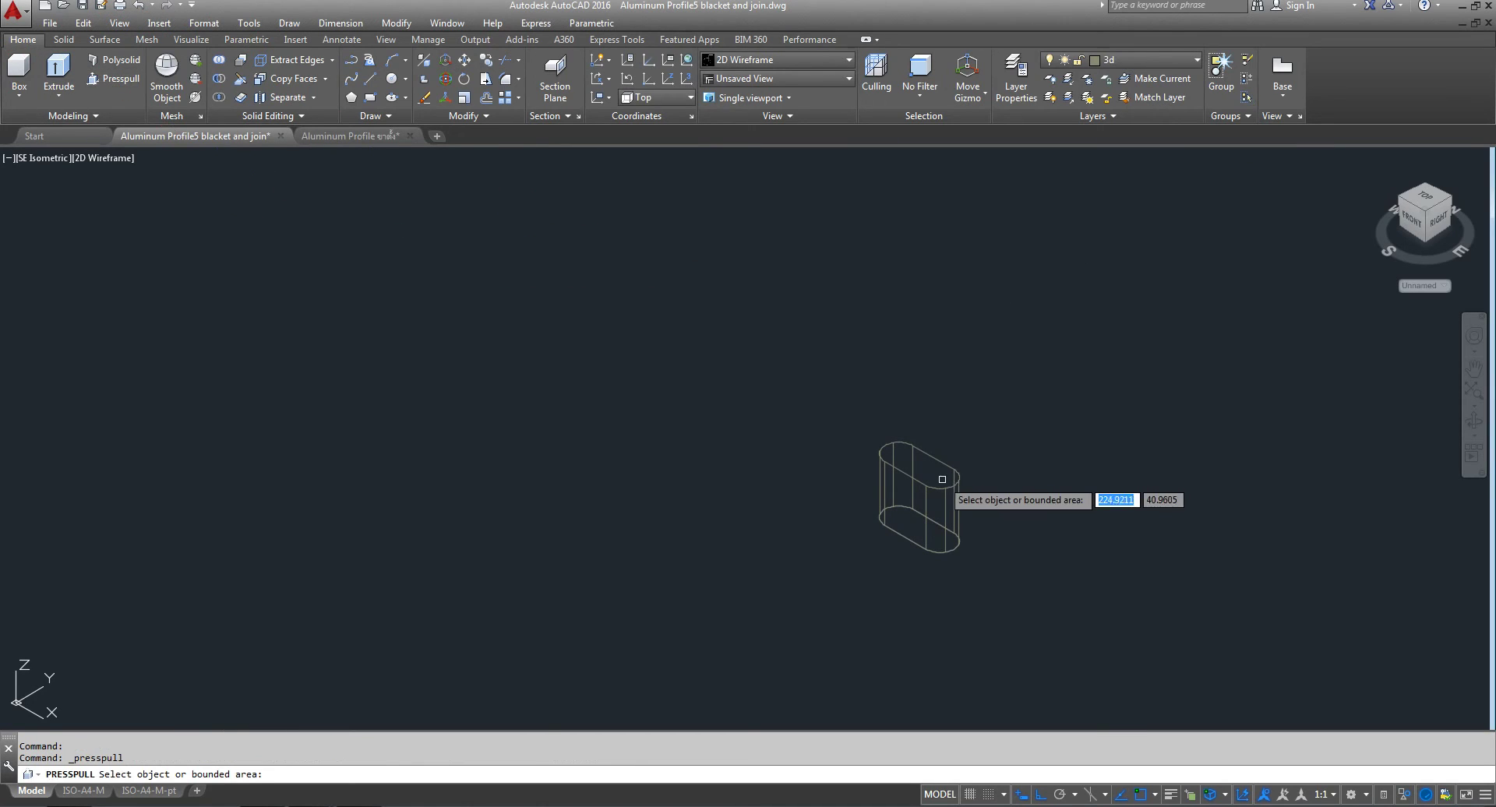
pyautogui.click(937, 471)
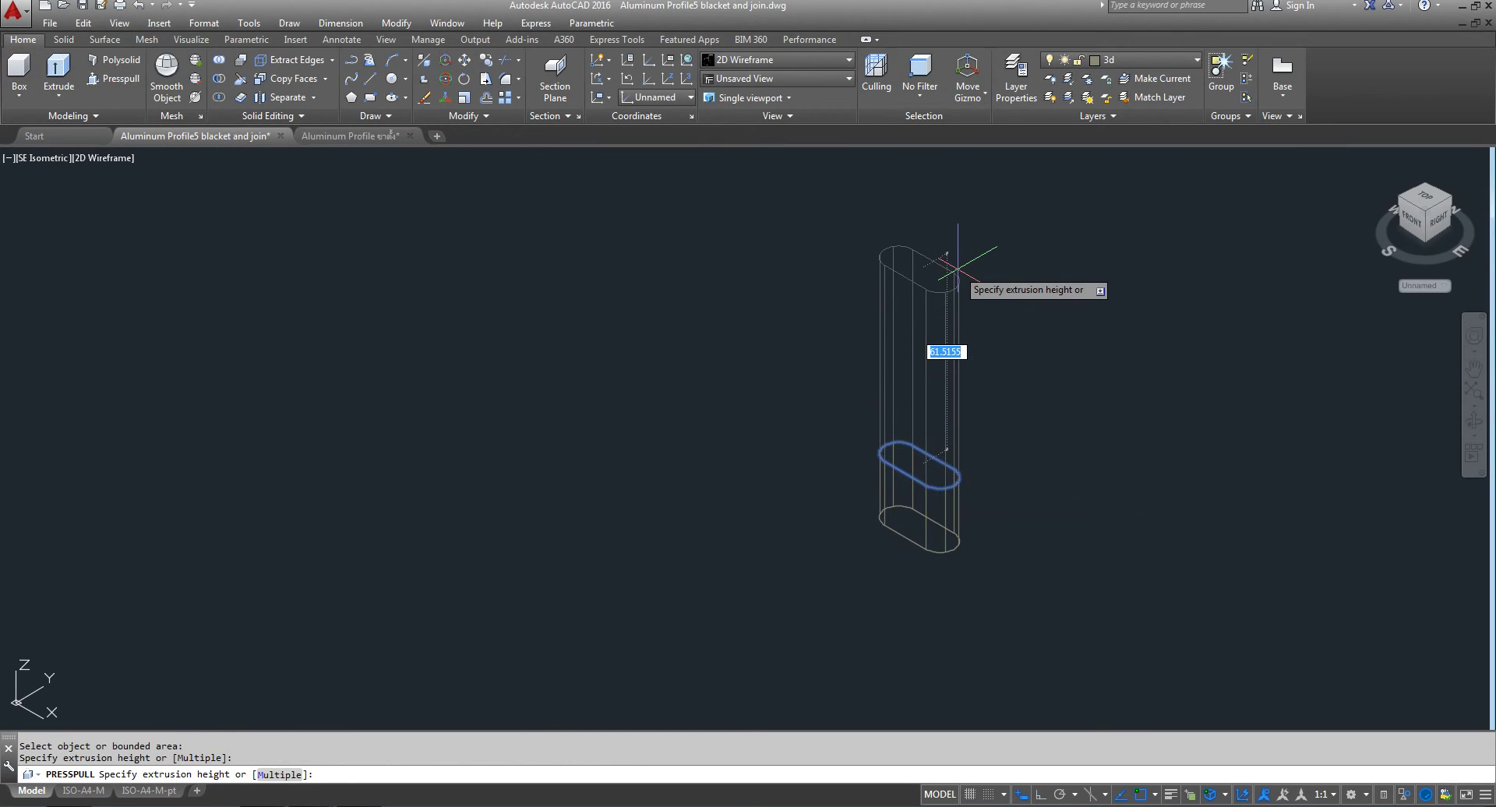
pyautogui.press('Return')
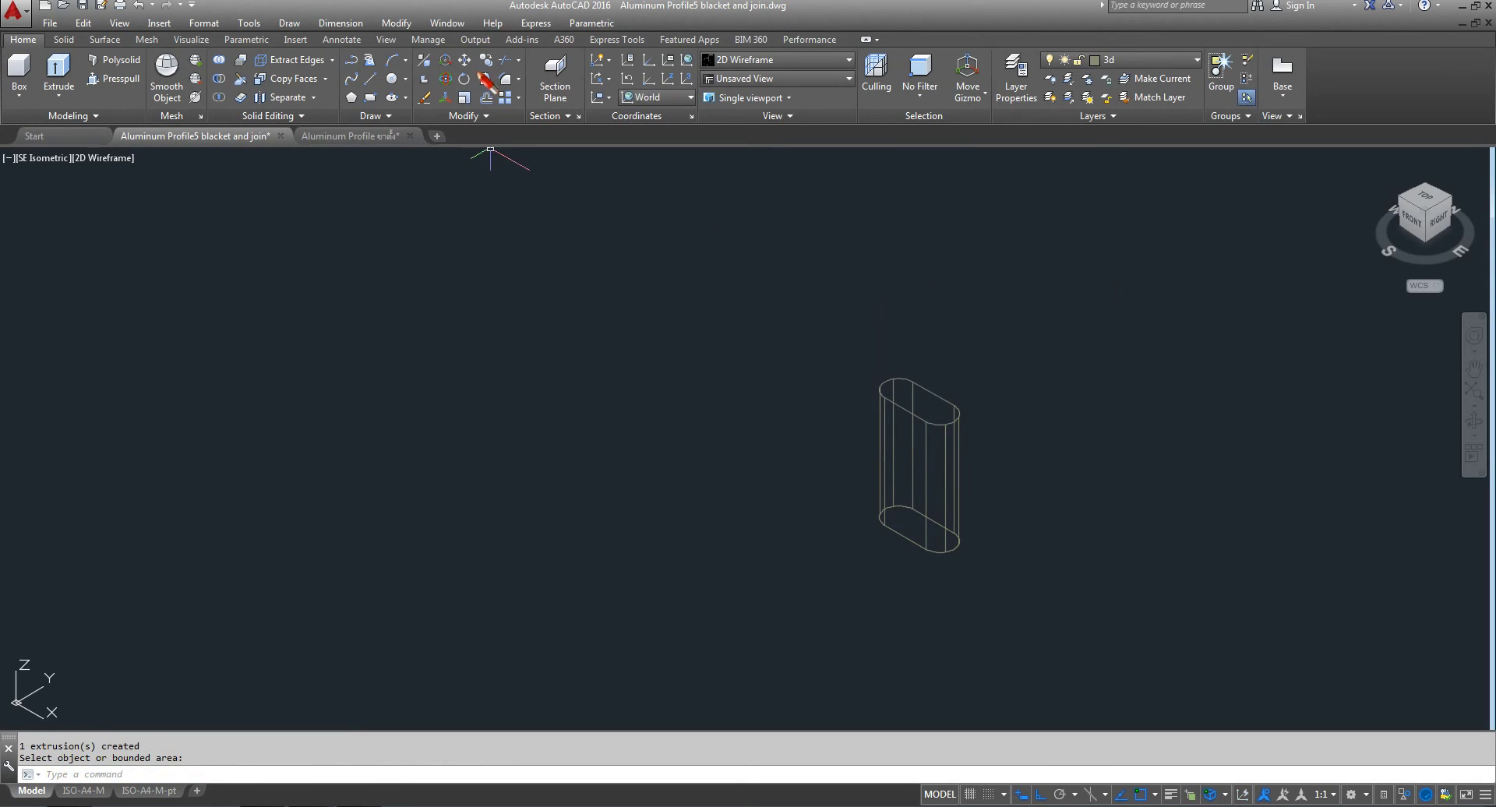
# - Move the taller slot solid from its base point onto the aluminium profile's edge
pyautogui.click(464, 60)
pyautogui.moveTo(1045, 323); pyautogui.dragTo(694, 604)
pyautogui.press('Return')
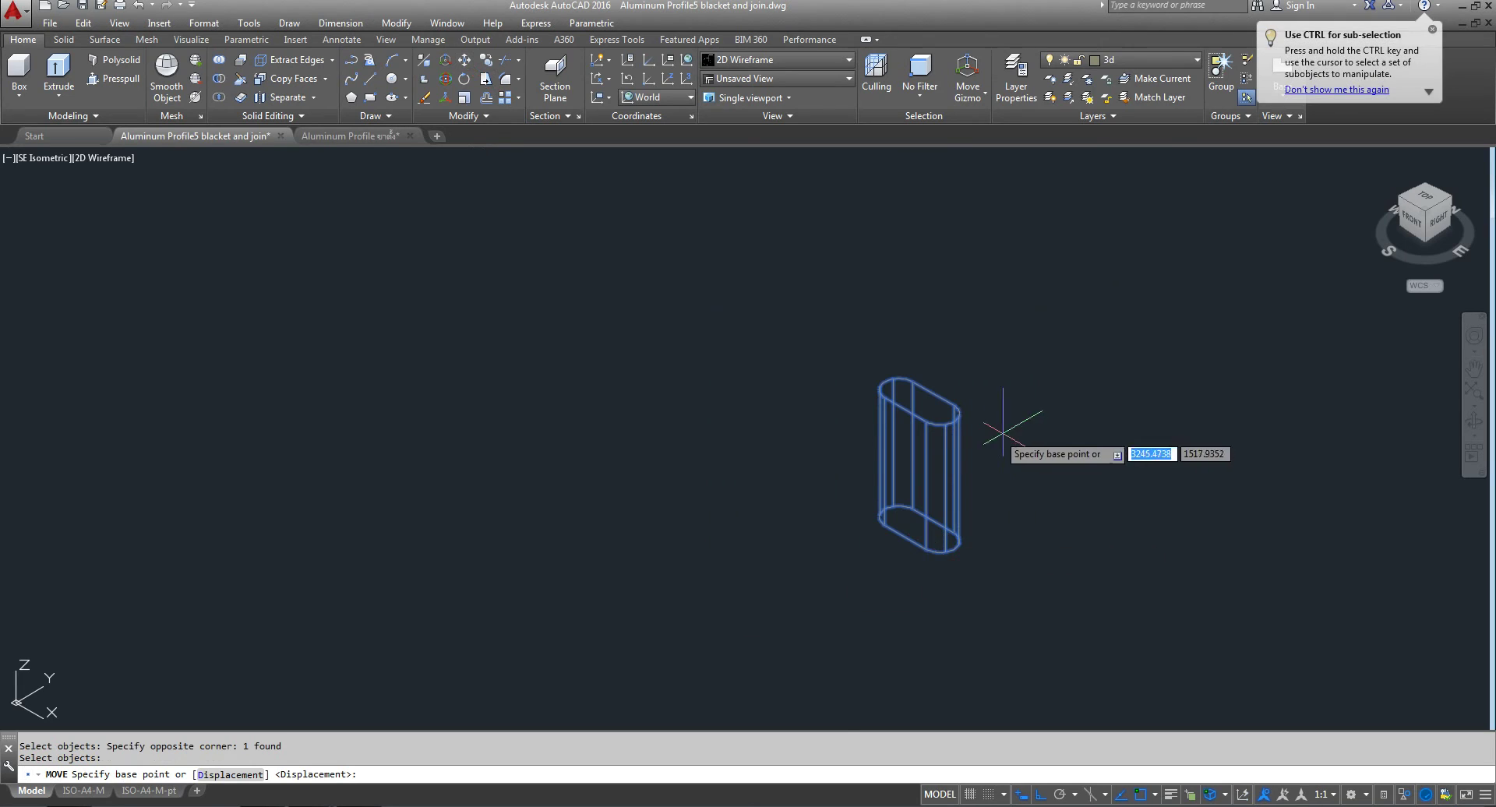
pyautogui.scroll(4, 952, 422)
pyautogui.click(917, 397)
pyautogui.scroll(-5, 917, 398)
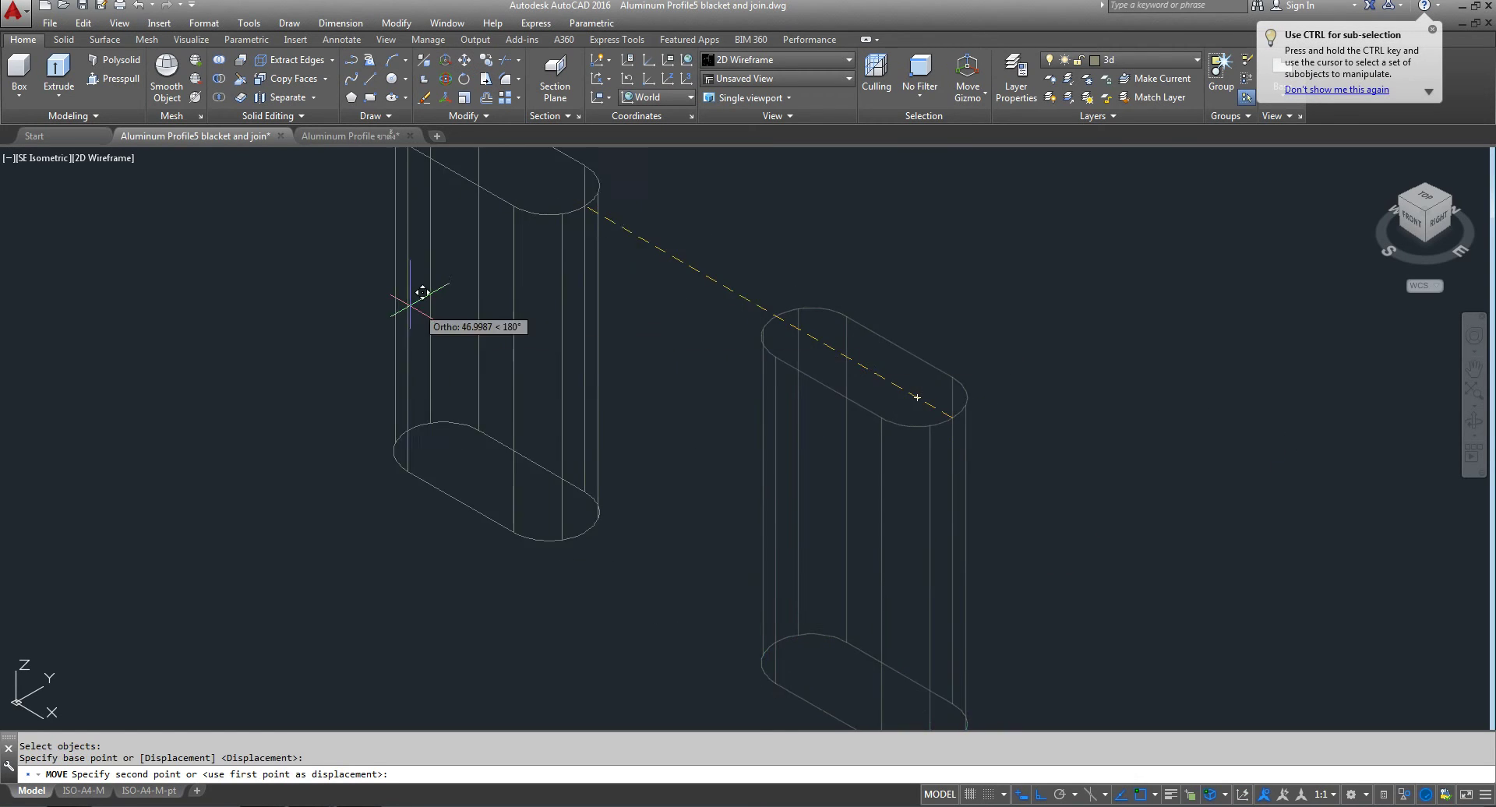
pyautogui.scroll(5, 838, 434)
pyautogui.scroll(5, 544, 366)
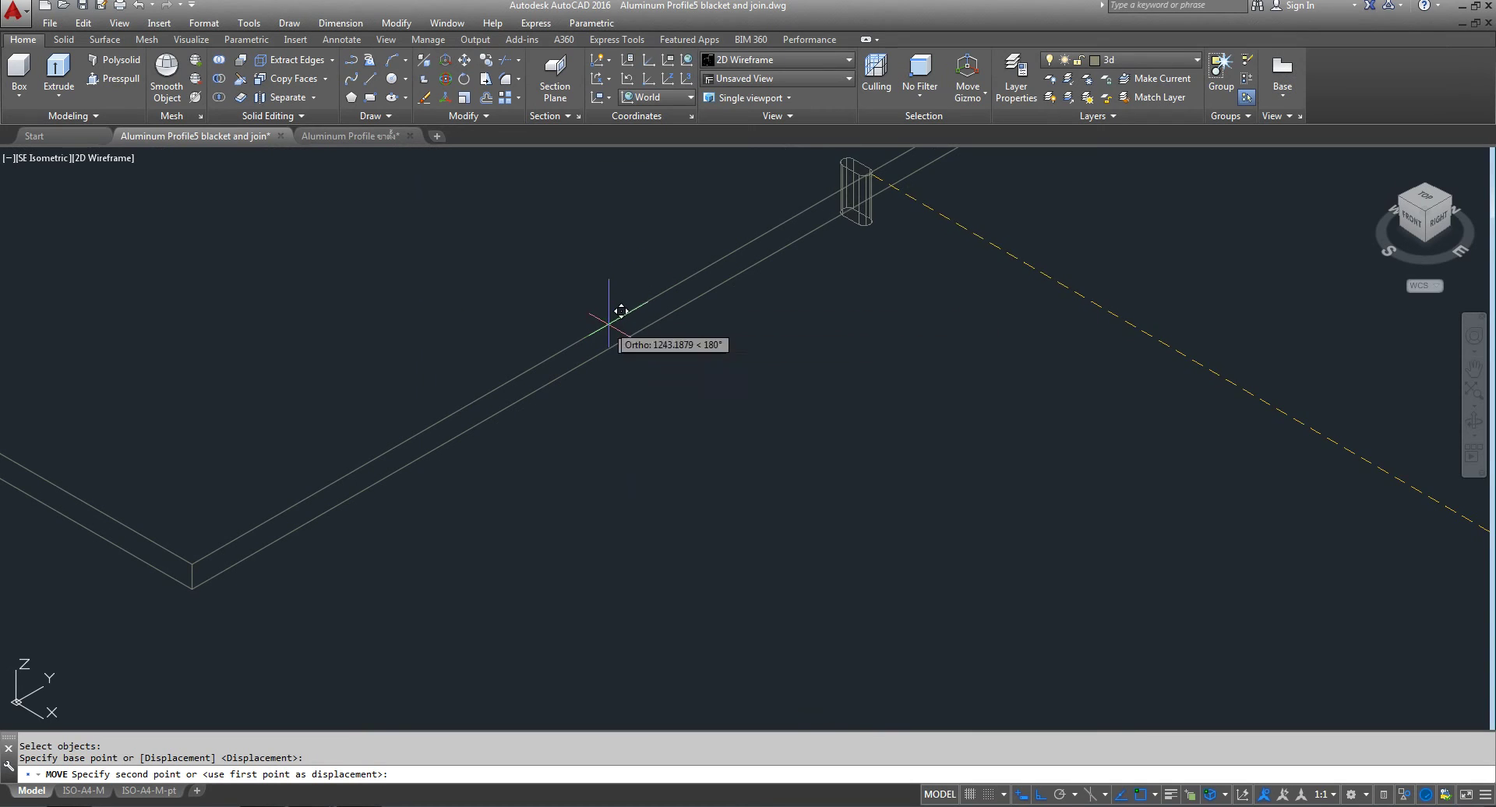
pyautogui.scroll(-4, 600, 387)
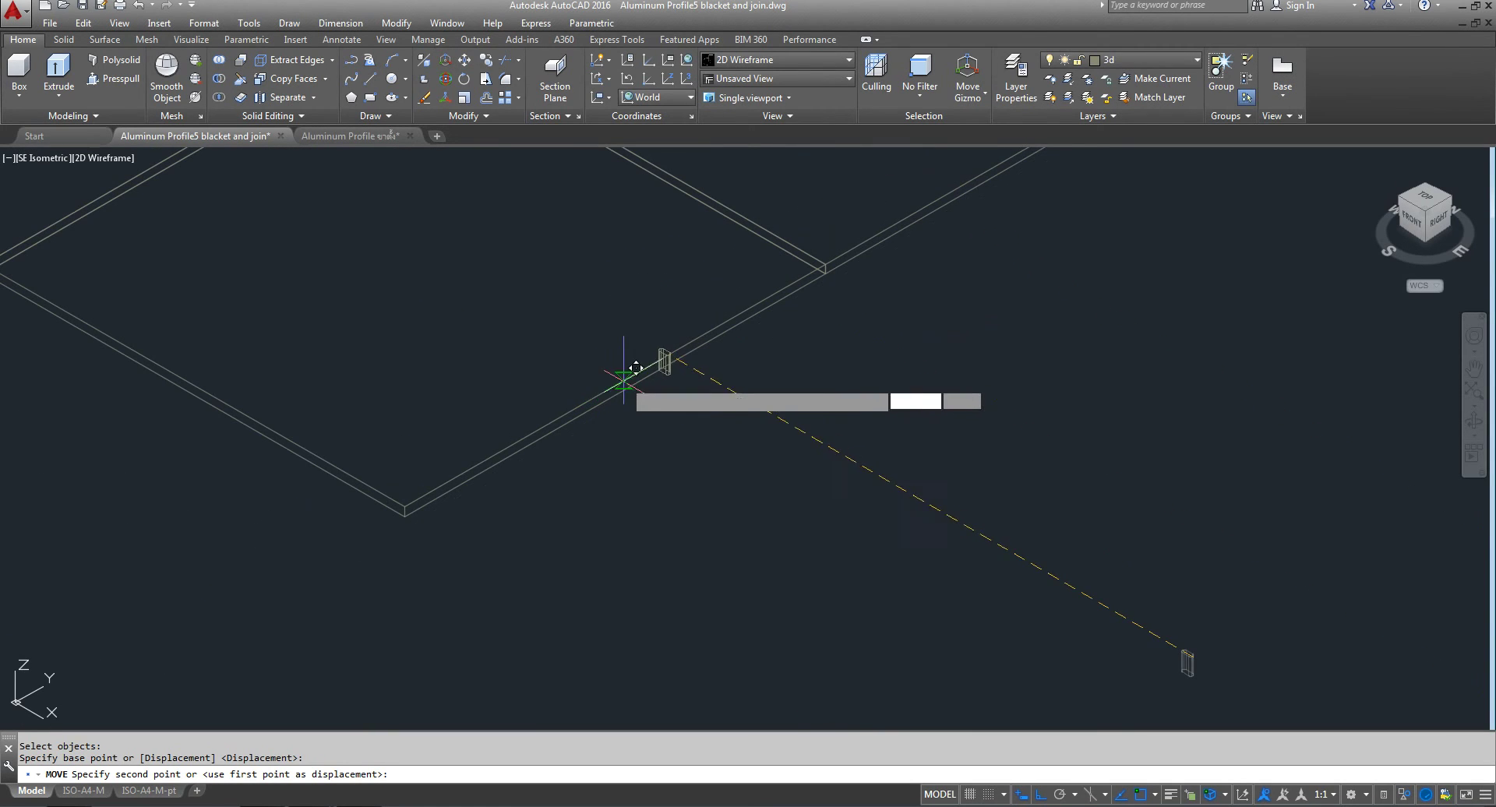
pyautogui.click(615, 384)
pyautogui.scroll(5, 609, 393)
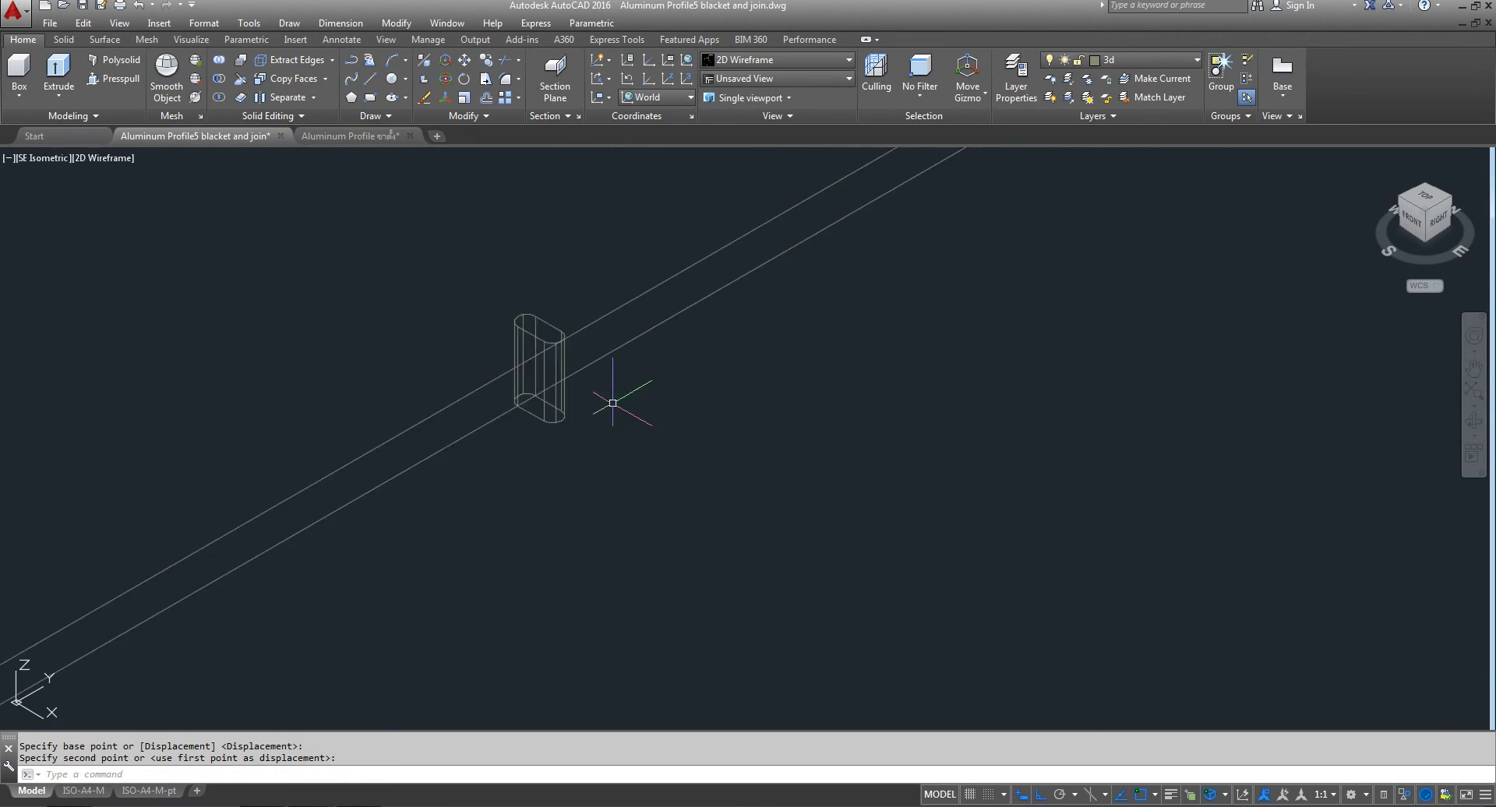
pyautogui.scroll(3, 623, 421)
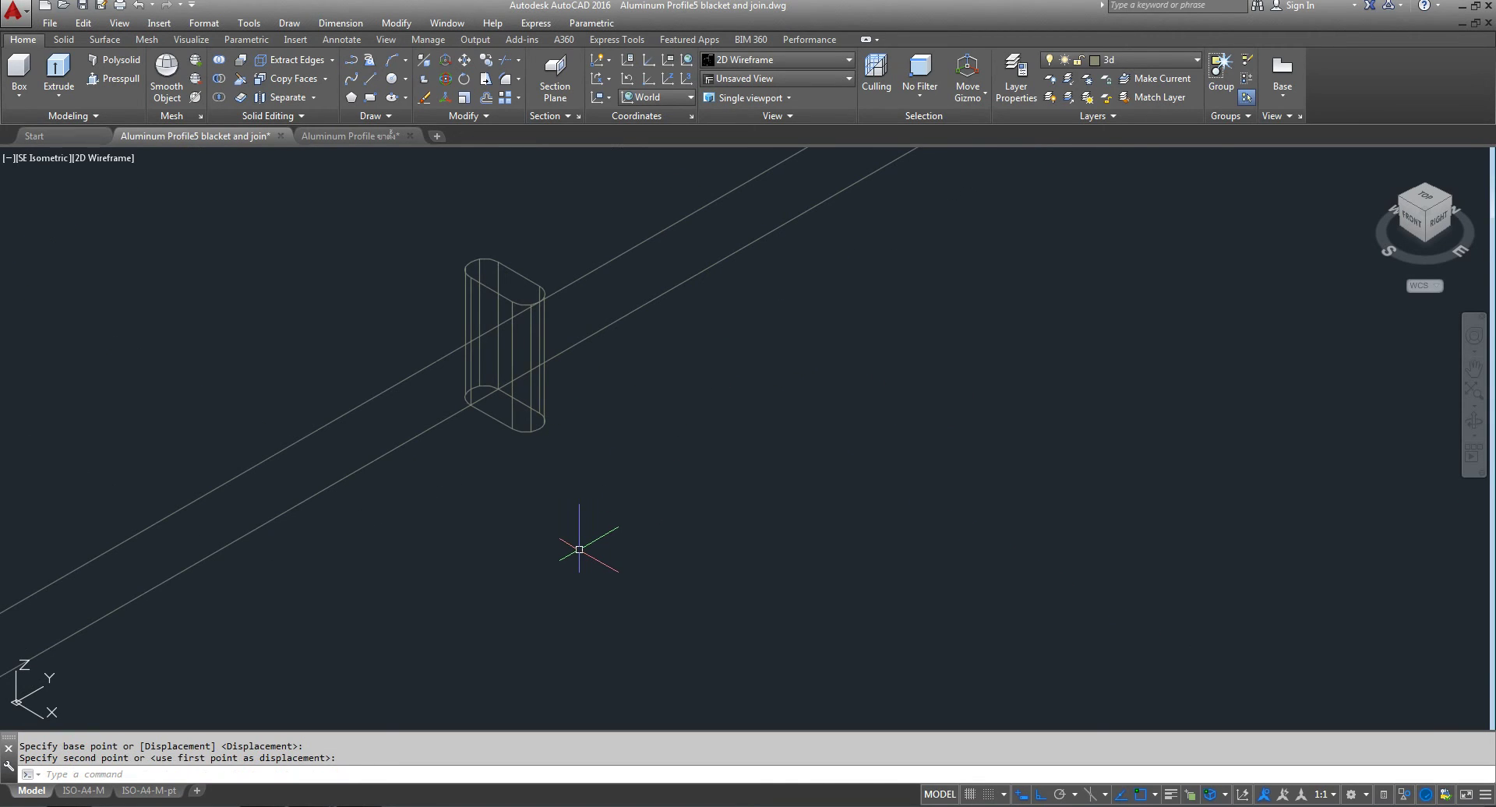
# - Preview the model in Conceptual style from the Top view, then return to 2D Wireframe
pyautogui.click(119, 160)
pyautogui.click(136, 225)
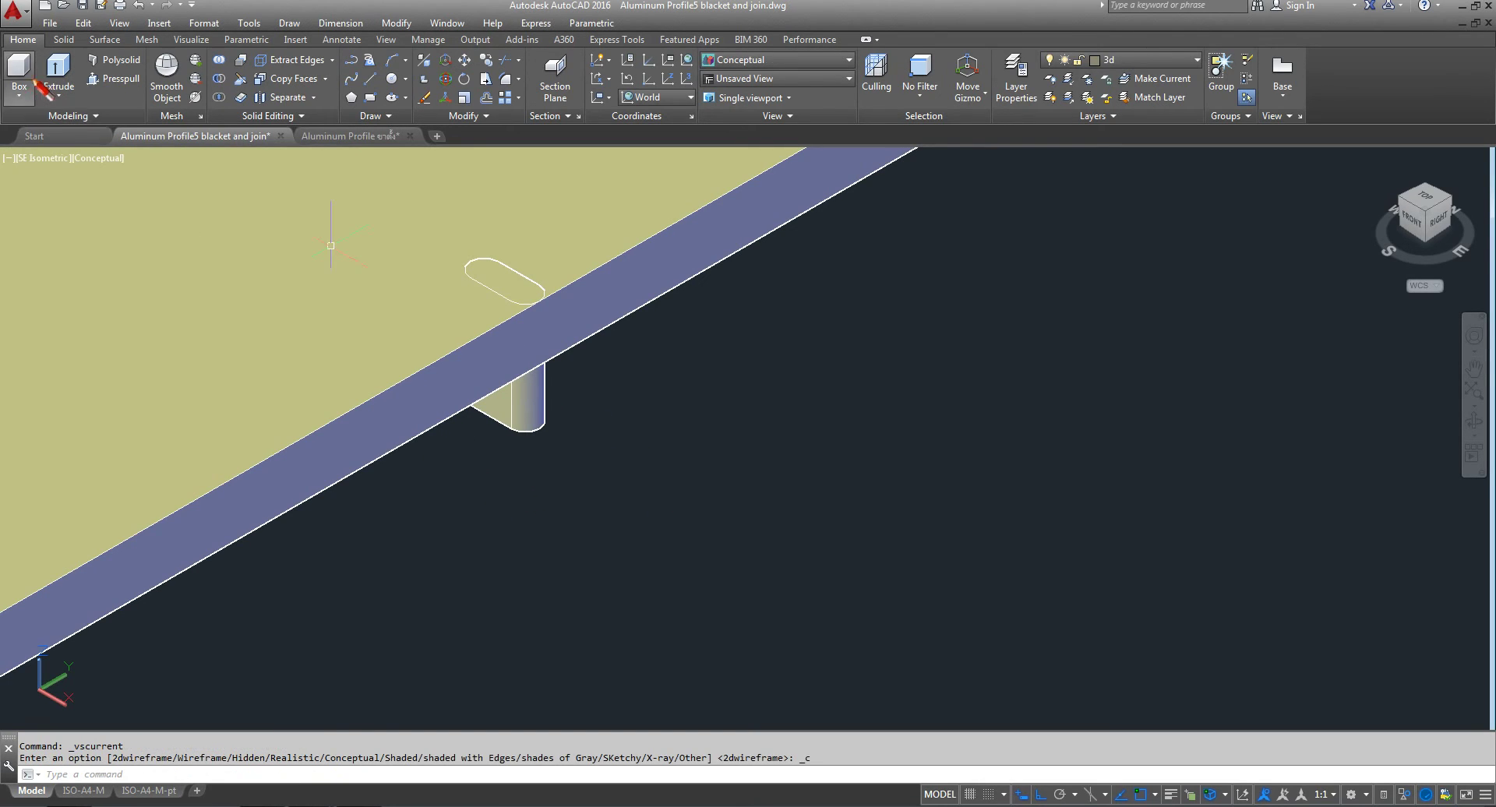
pyautogui.click(23, 159)
pyautogui.click(62, 204)
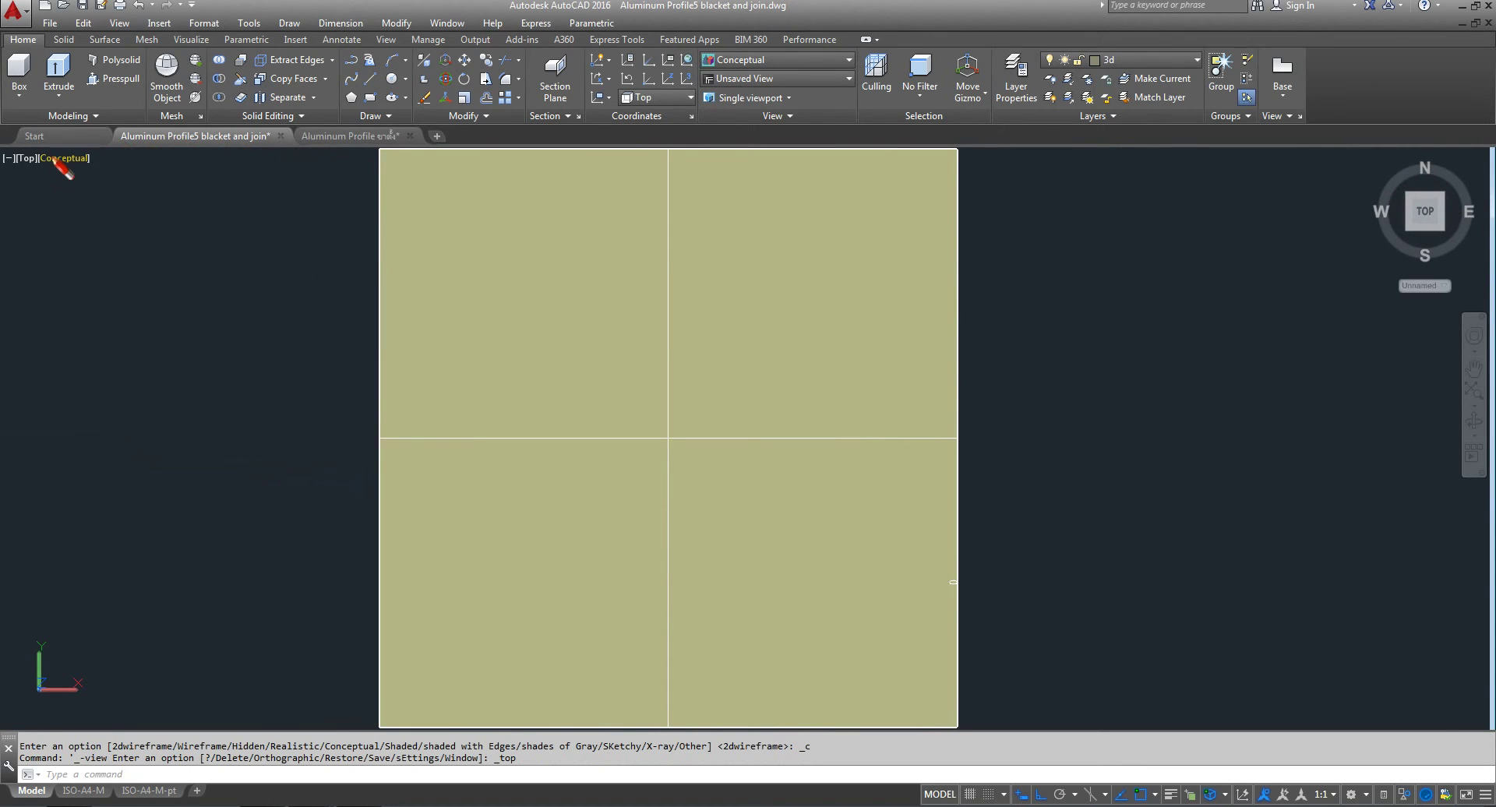
pyautogui.click(54, 158)
pyautogui.click(125, 199)
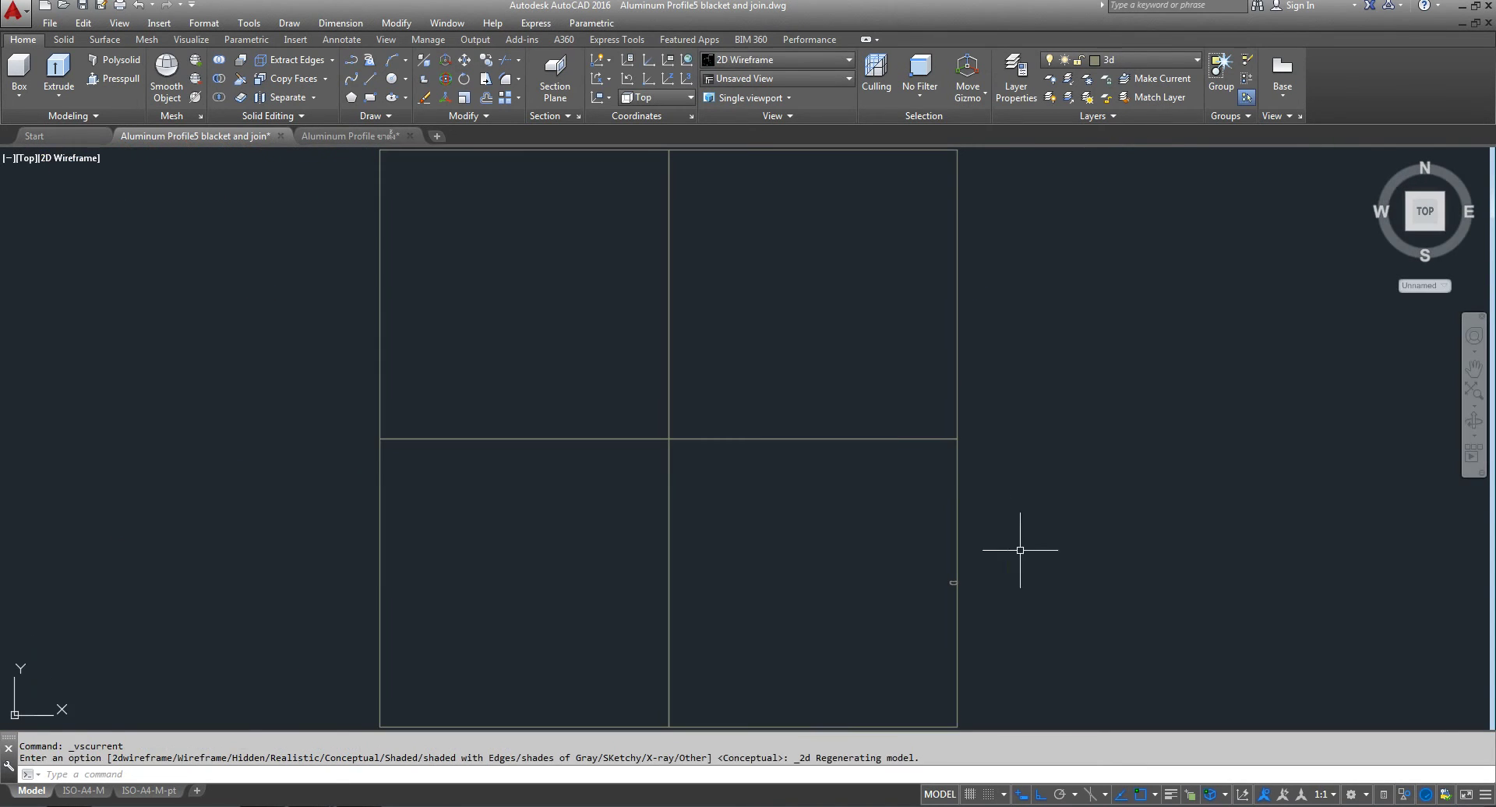
pyautogui.scroll(2, 948, 414)
pyautogui.scroll(2, 948, 414)
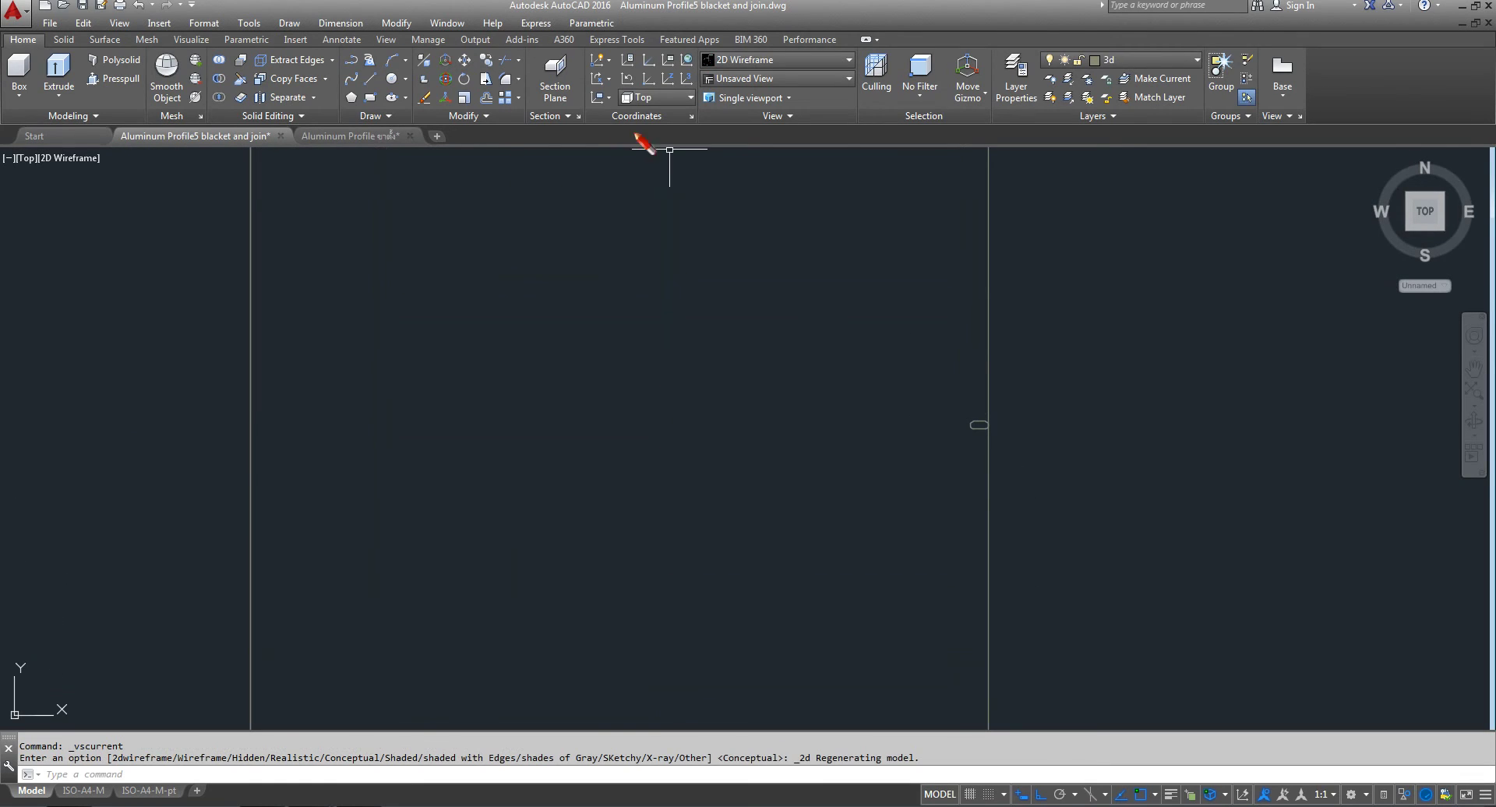
# - Move the slot outline 20 units to the left
pyautogui.click(464, 60)
pyautogui.click(986, 406)
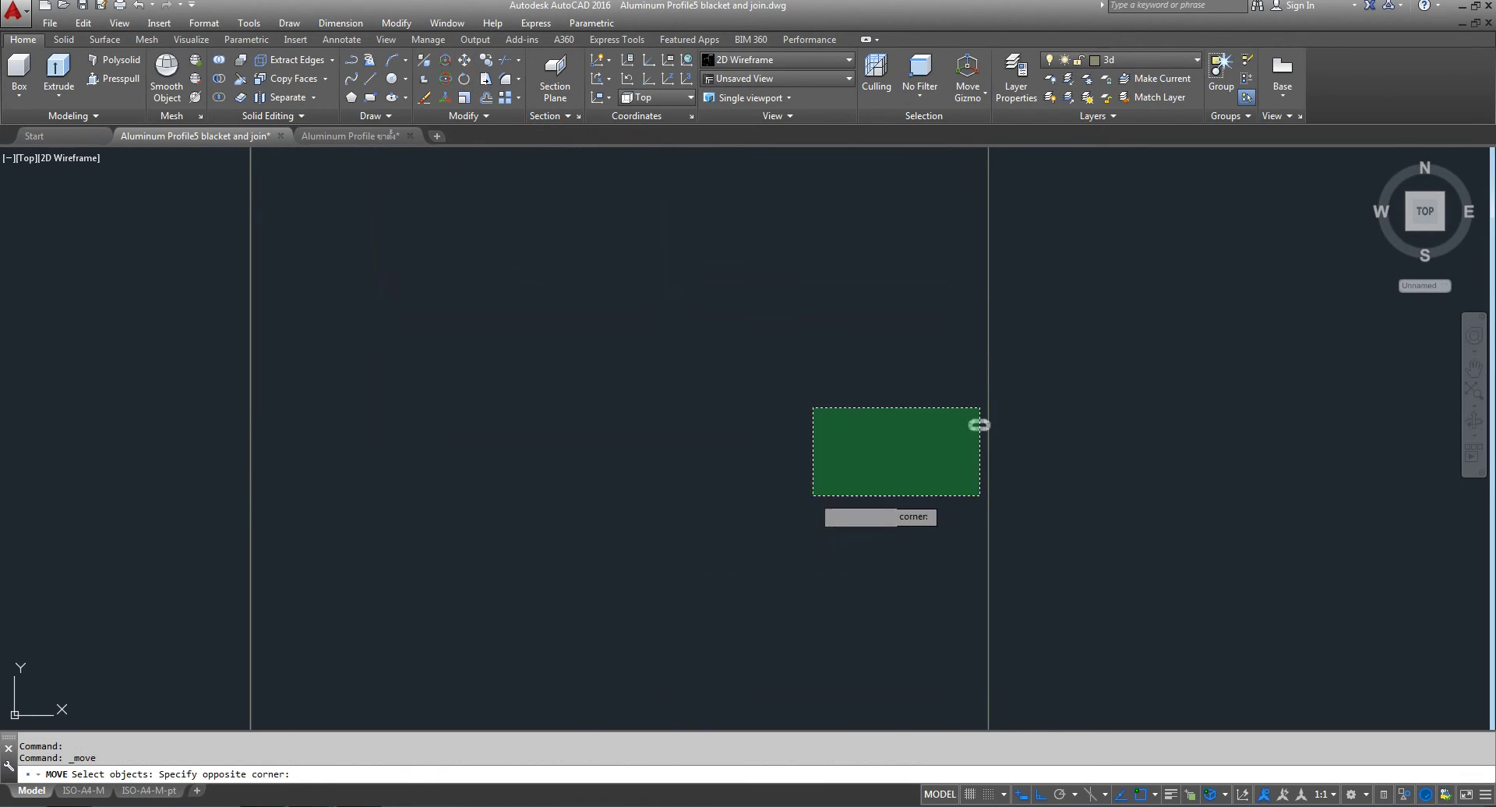
pyautogui.click(811, 498)
pyautogui.click(847, 379)
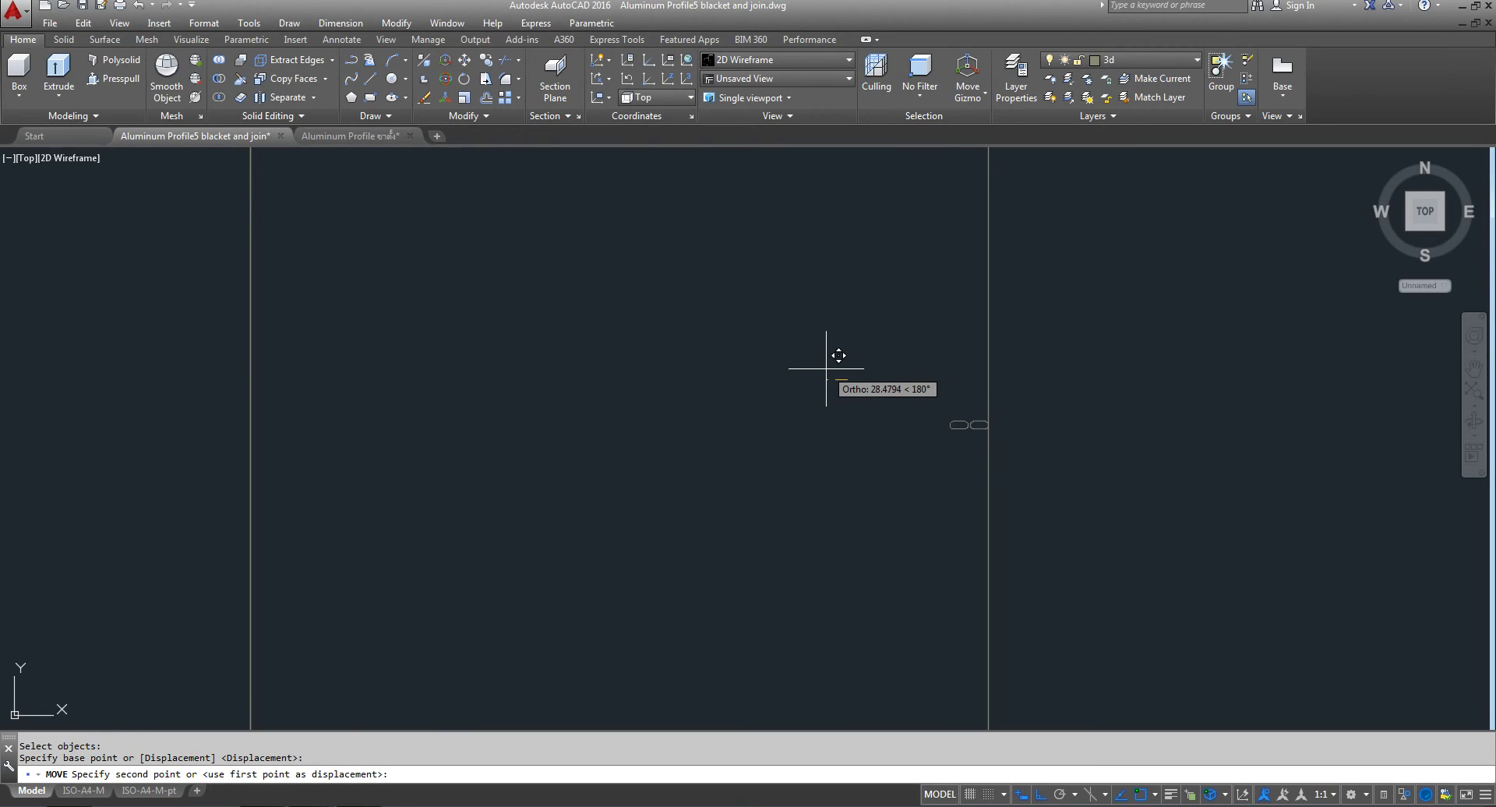
pyautogui.write('20')
pyautogui.press('Return')
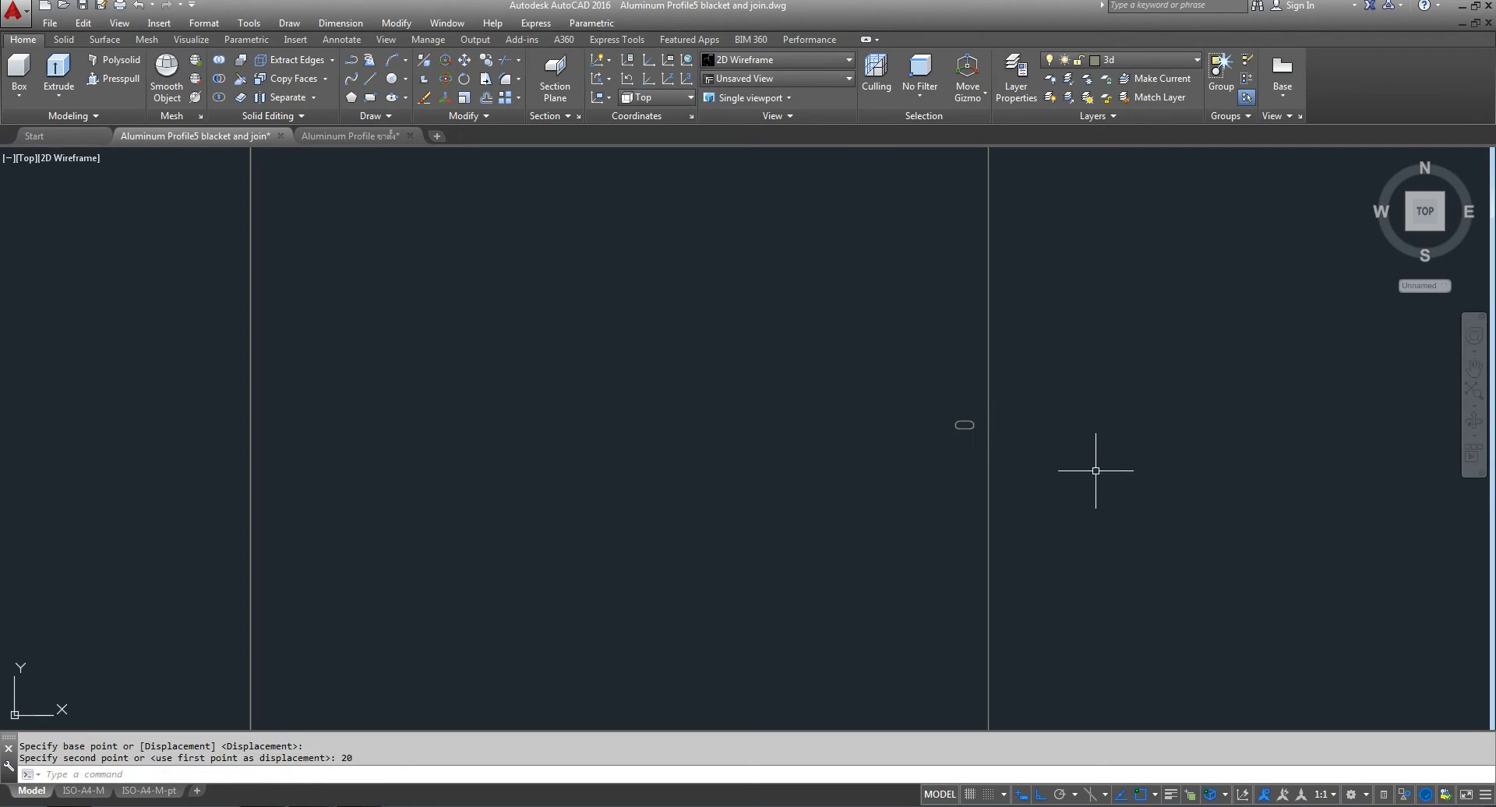
# - Move the slot by a 5-unit displacement
pyautogui.scroll(5, 994, 409)
pyautogui.scroll(2, 904, 487)
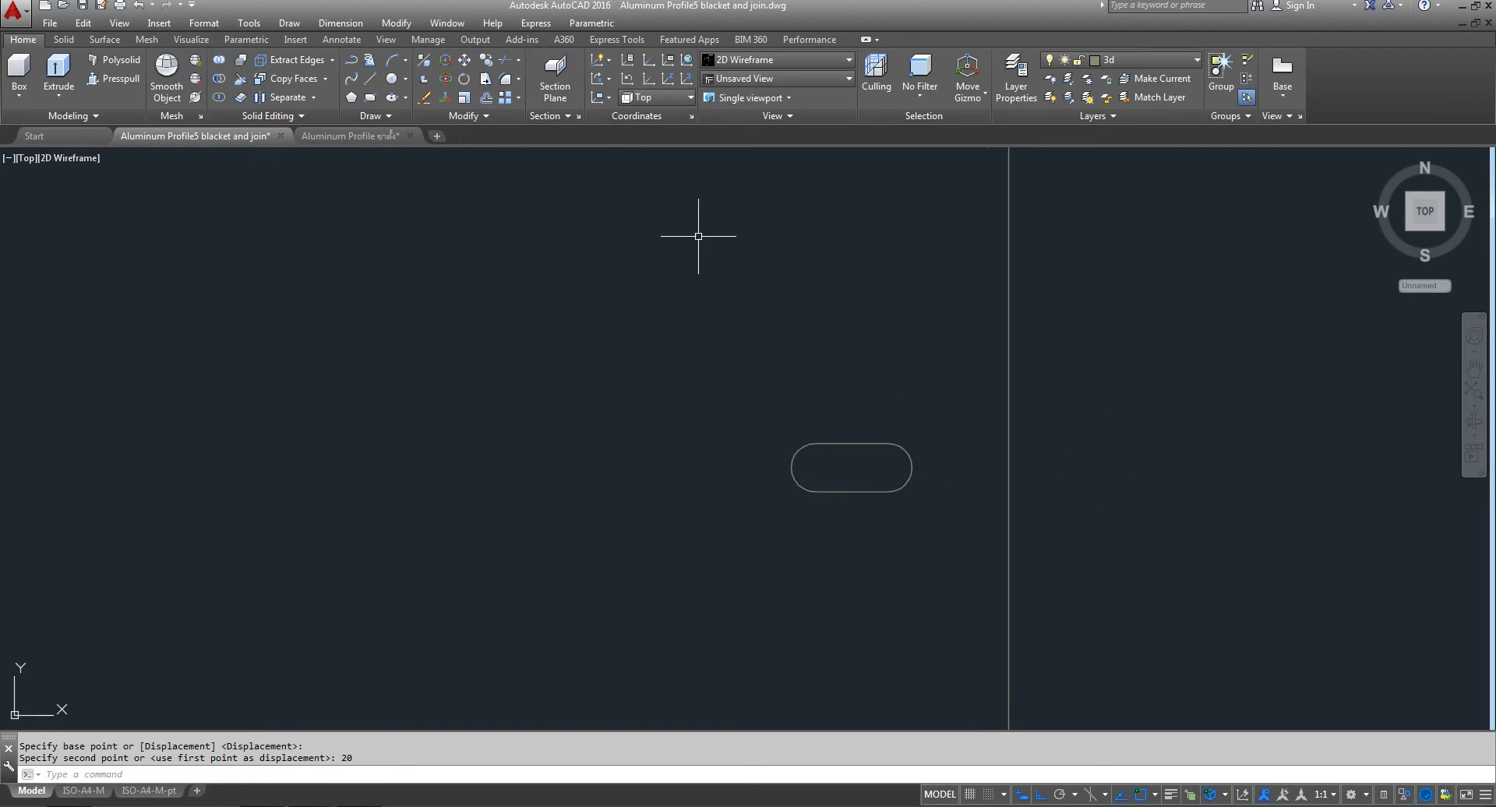
pyautogui.click(464, 60)
pyautogui.click(939, 410)
pyautogui.click(752, 491)
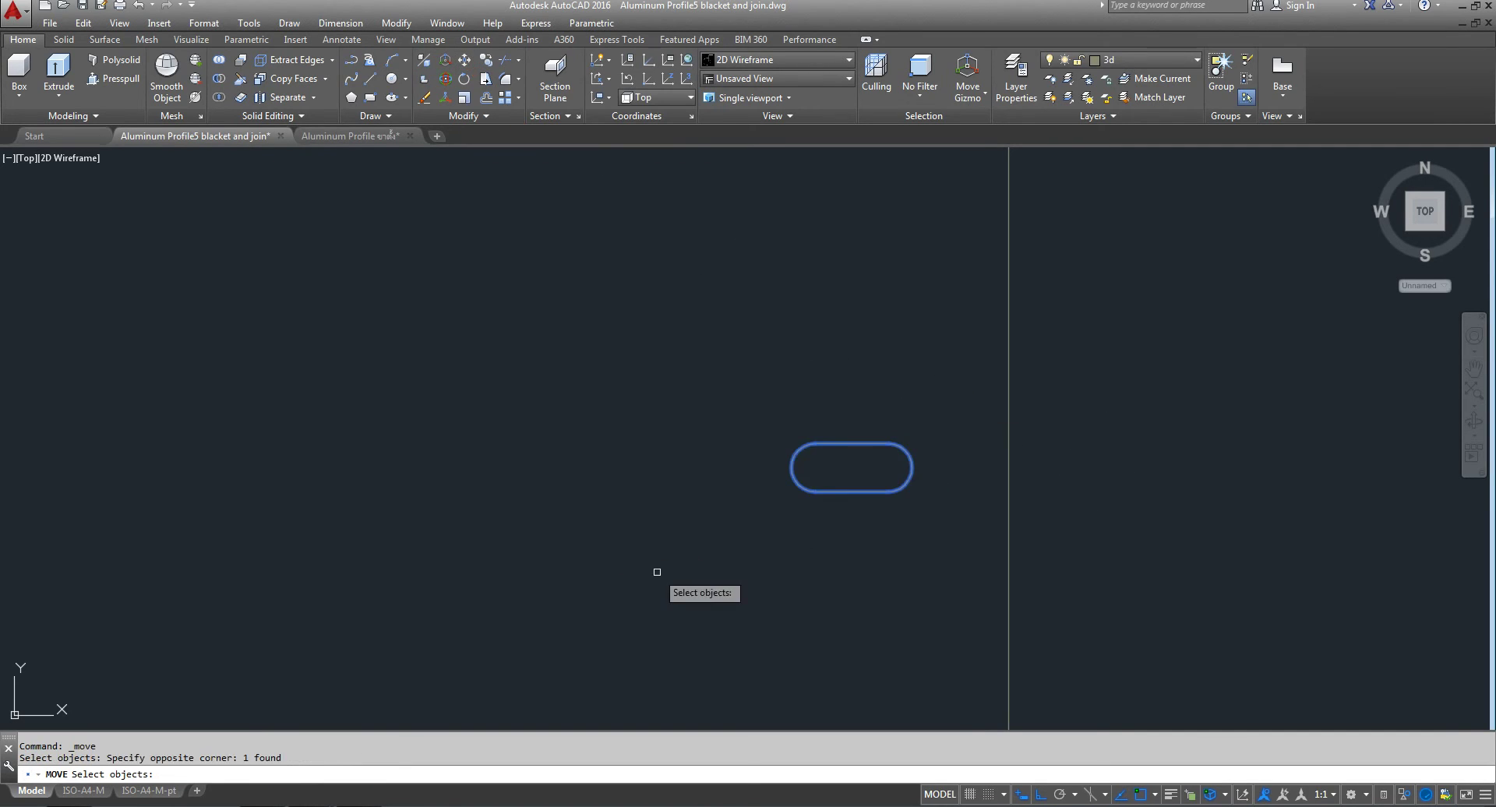
pyautogui.press('Return')
pyautogui.click(600, 572)
pyautogui.write('5')
pyautogui.press('Return')
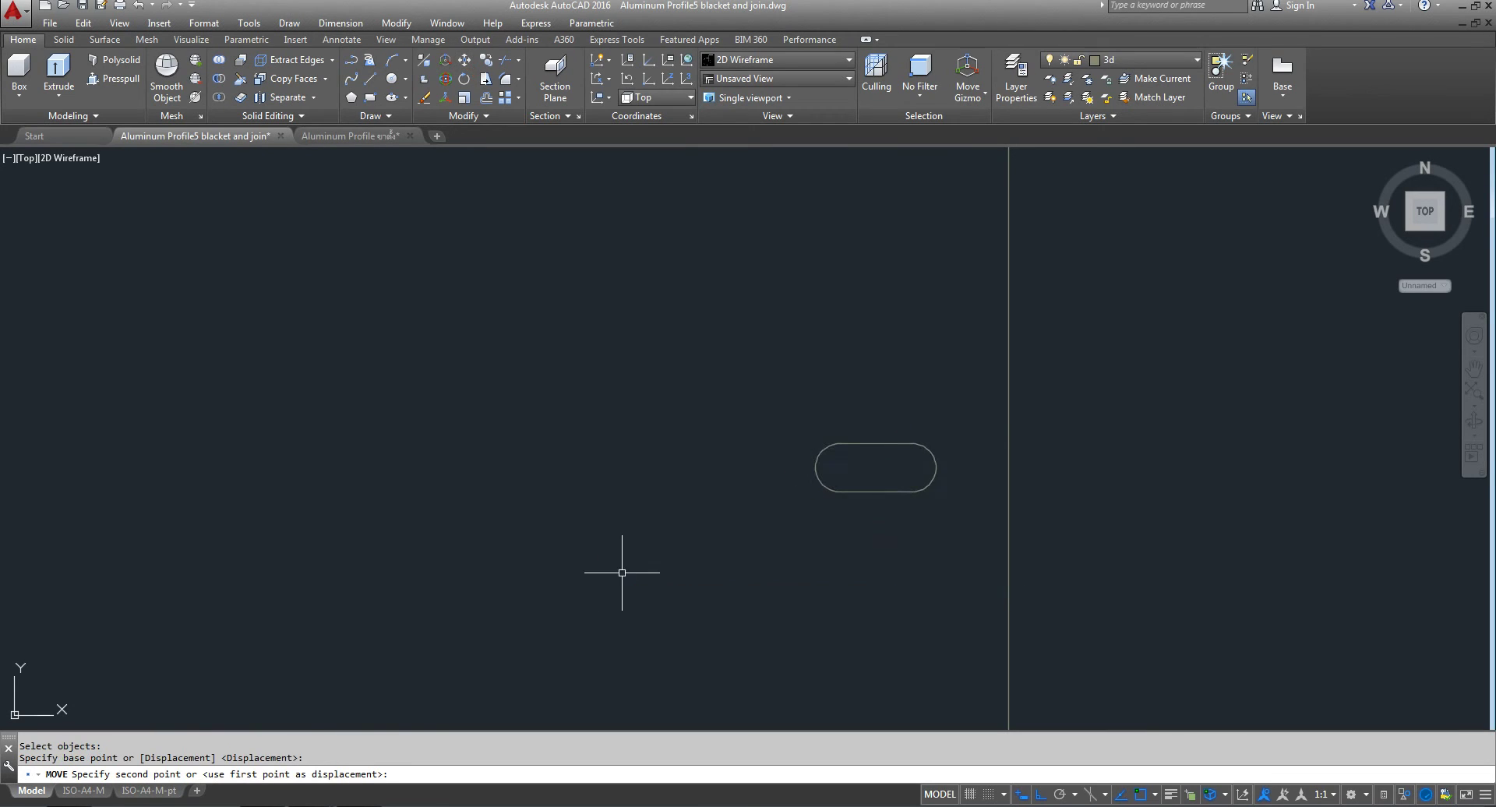
# - Move the slot a further 5 units so it meets the right frame edge
pyautogui.scroll(-3, 783, 518)
pyautogui.scroll(-5, 783, 518)
pyautogui.scroll(5, 789, 512)
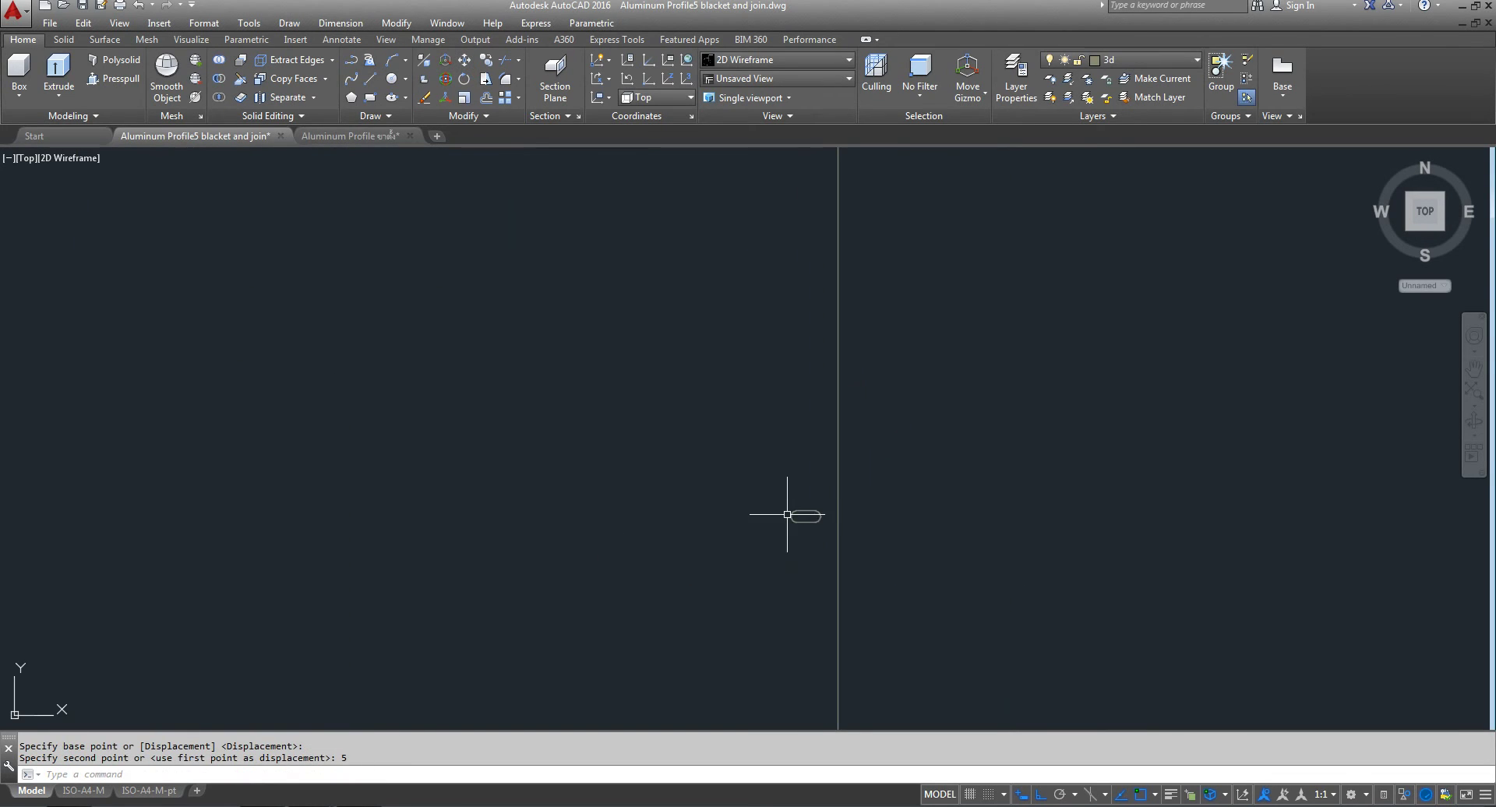
pyautogui.scroll(5, 818, 523)
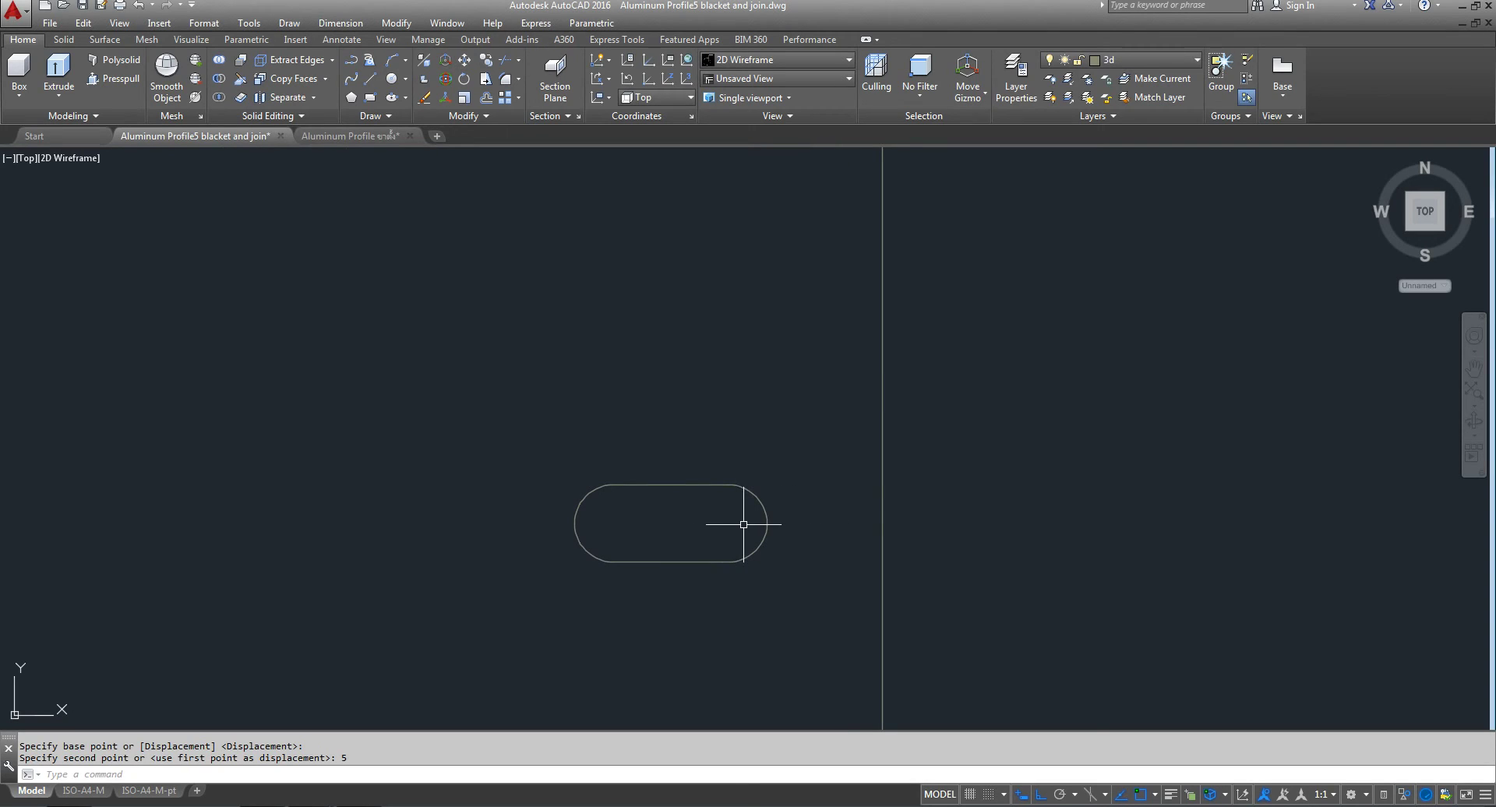
pyautogui.scroll(-4, 742, 522)
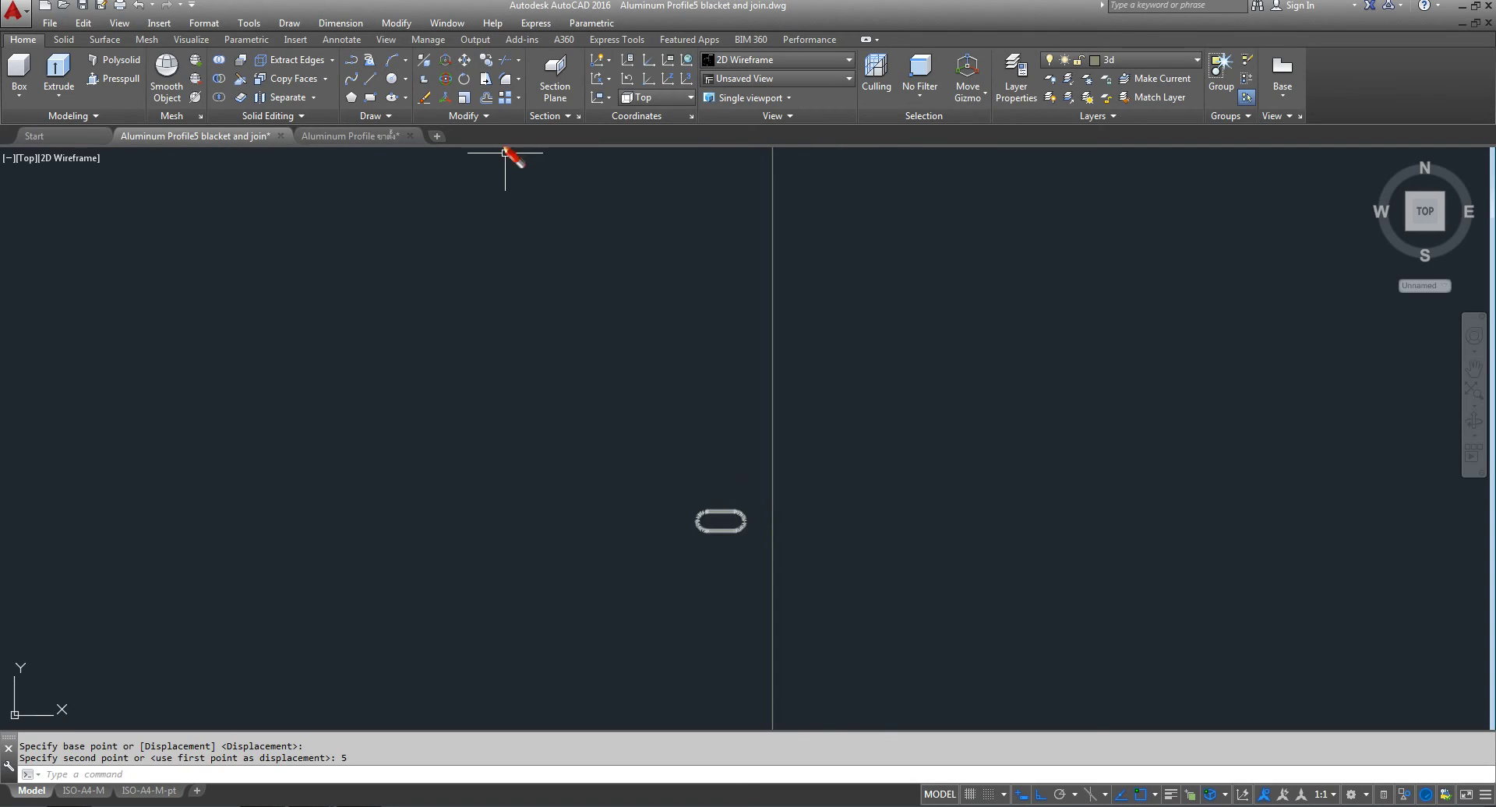
pyautogui.click(464, 60)
pyautogui.scroll(4, 736, 542)
pyautogui.click(862, 394)
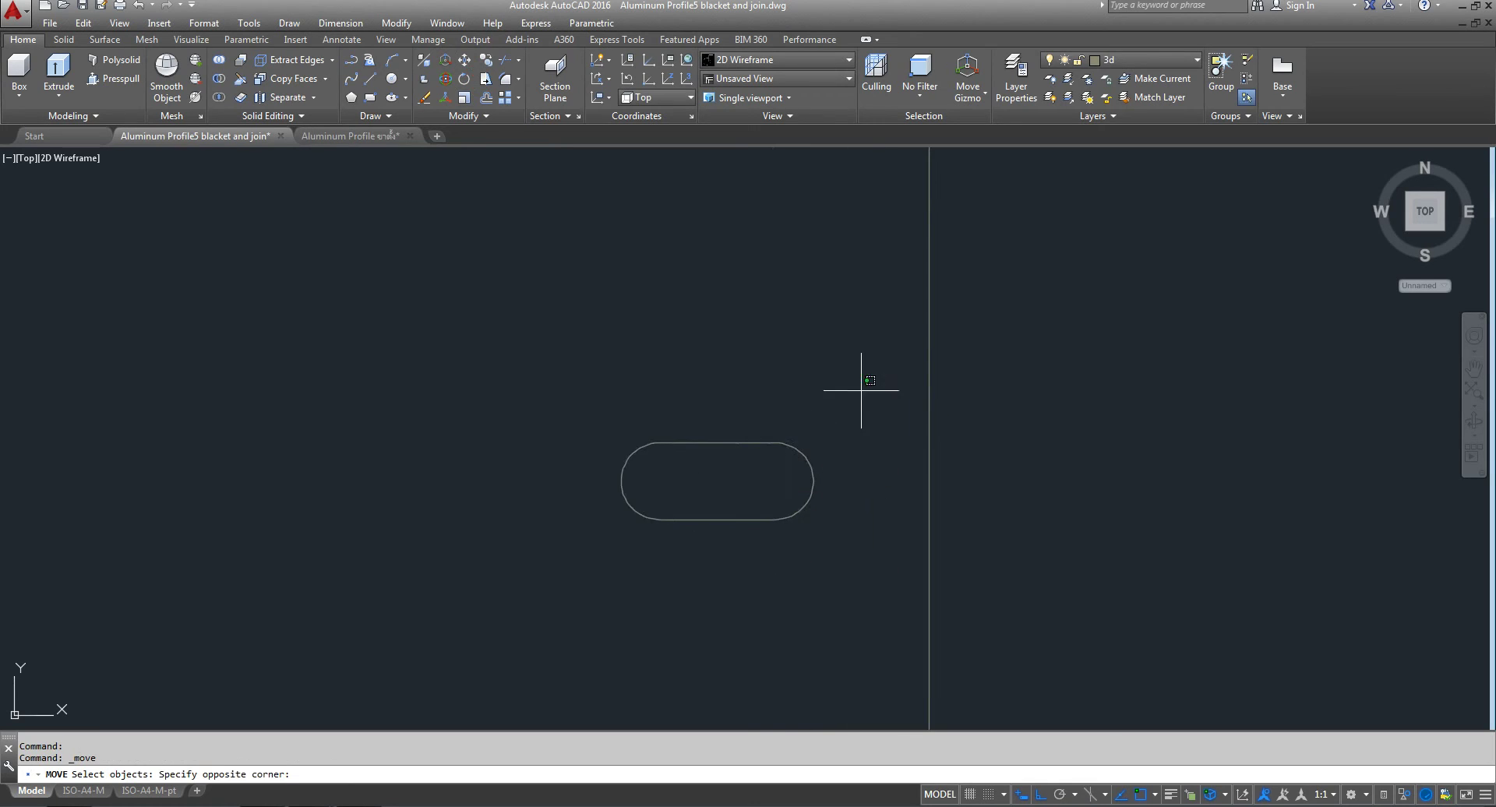
pyautogui.click(501, 595)
pyautogui.press('Return')
pyautogui.click(430, 576)
pyautogui.write('5')
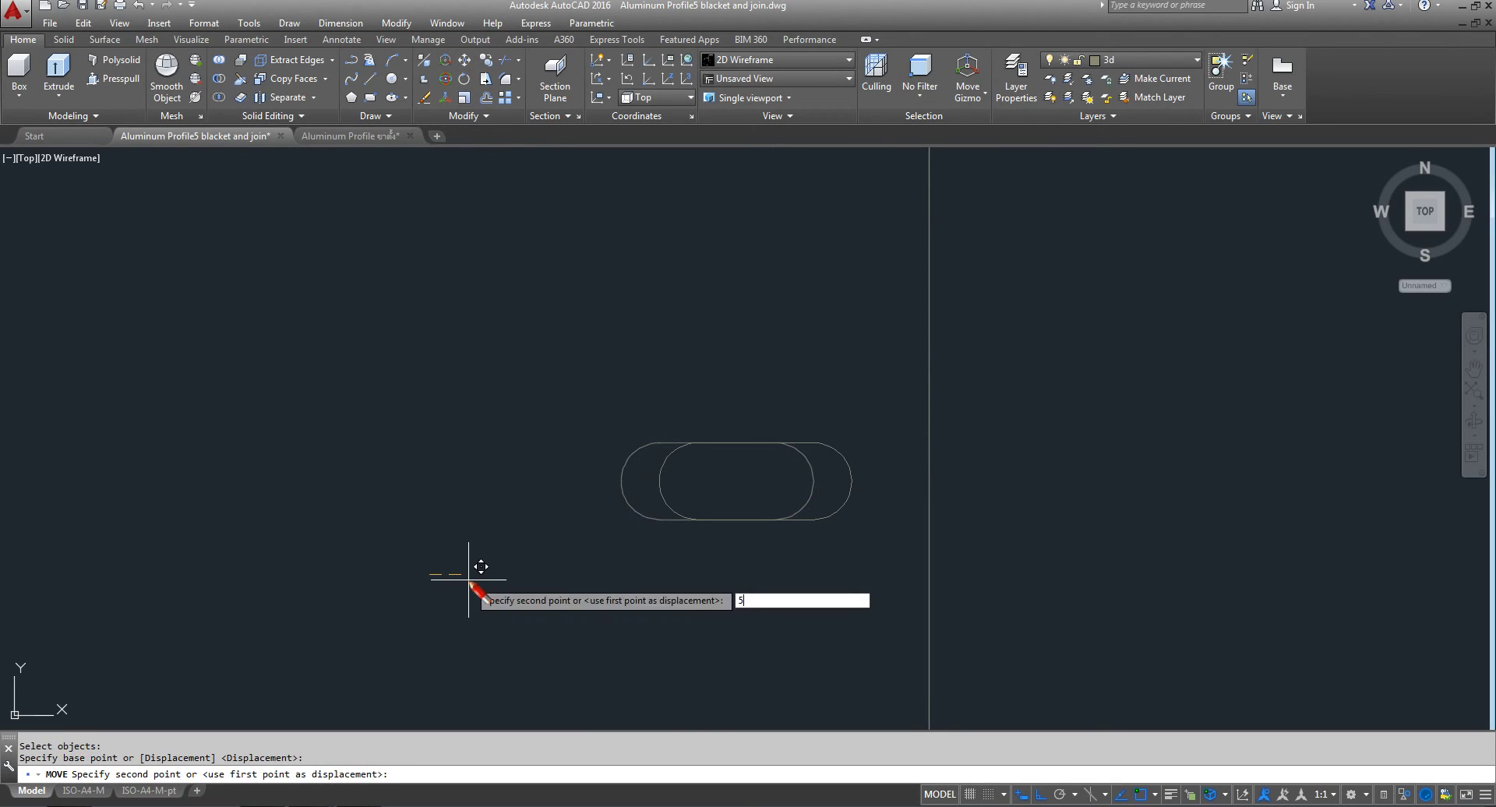
pyautogui.press('Return')
# - Zoom in and out to confirm the slot sits against the right frame edge
pyautogui.scroll(-6, 779, 468)
pyautogui.scroll(-8, 814, 330)
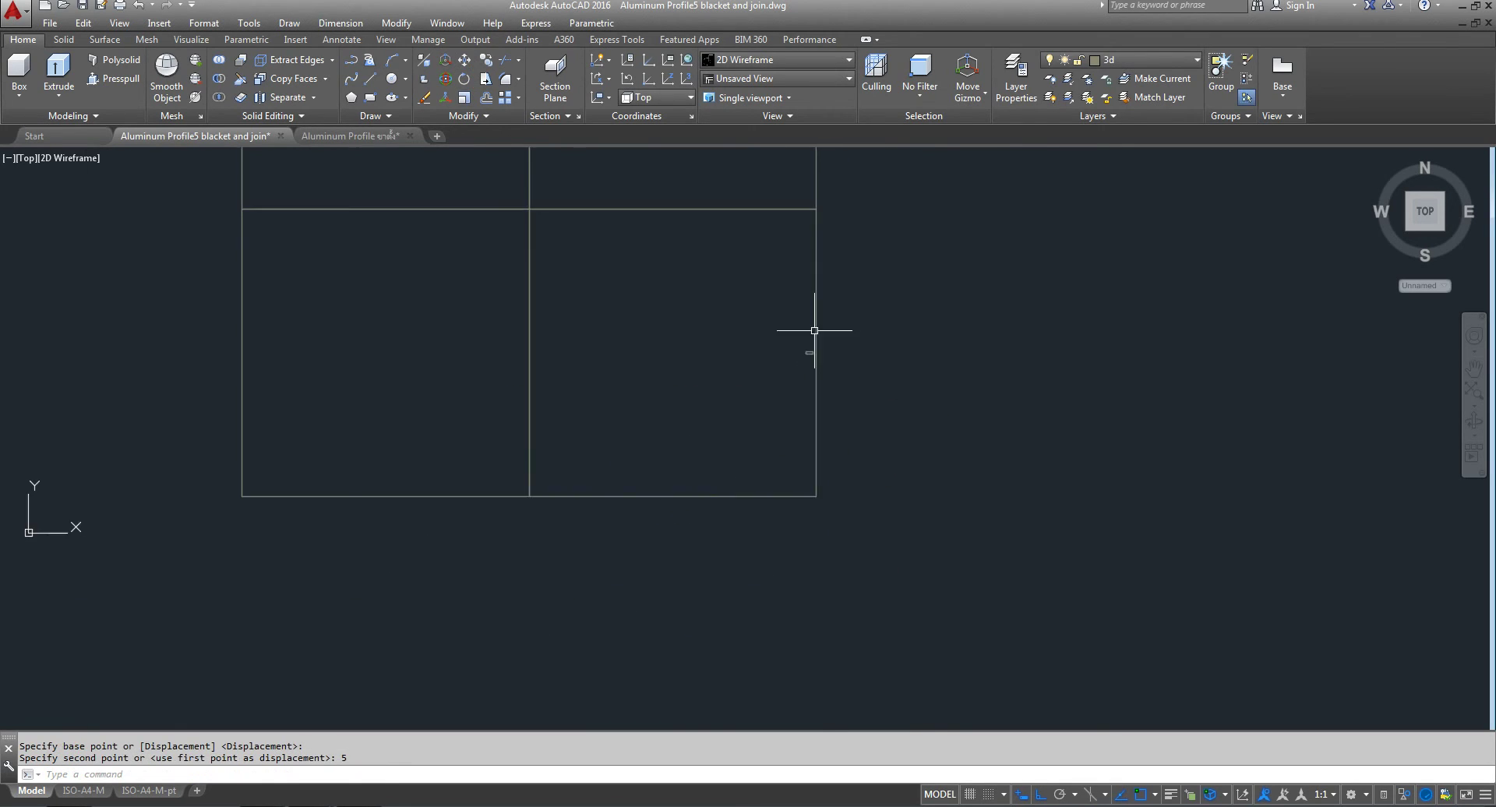
pyautogui.scroll(3, 805, 469)
pyautogui.scroll(5, 829, 434)
pyautogui.scroll(4, 795, 388)
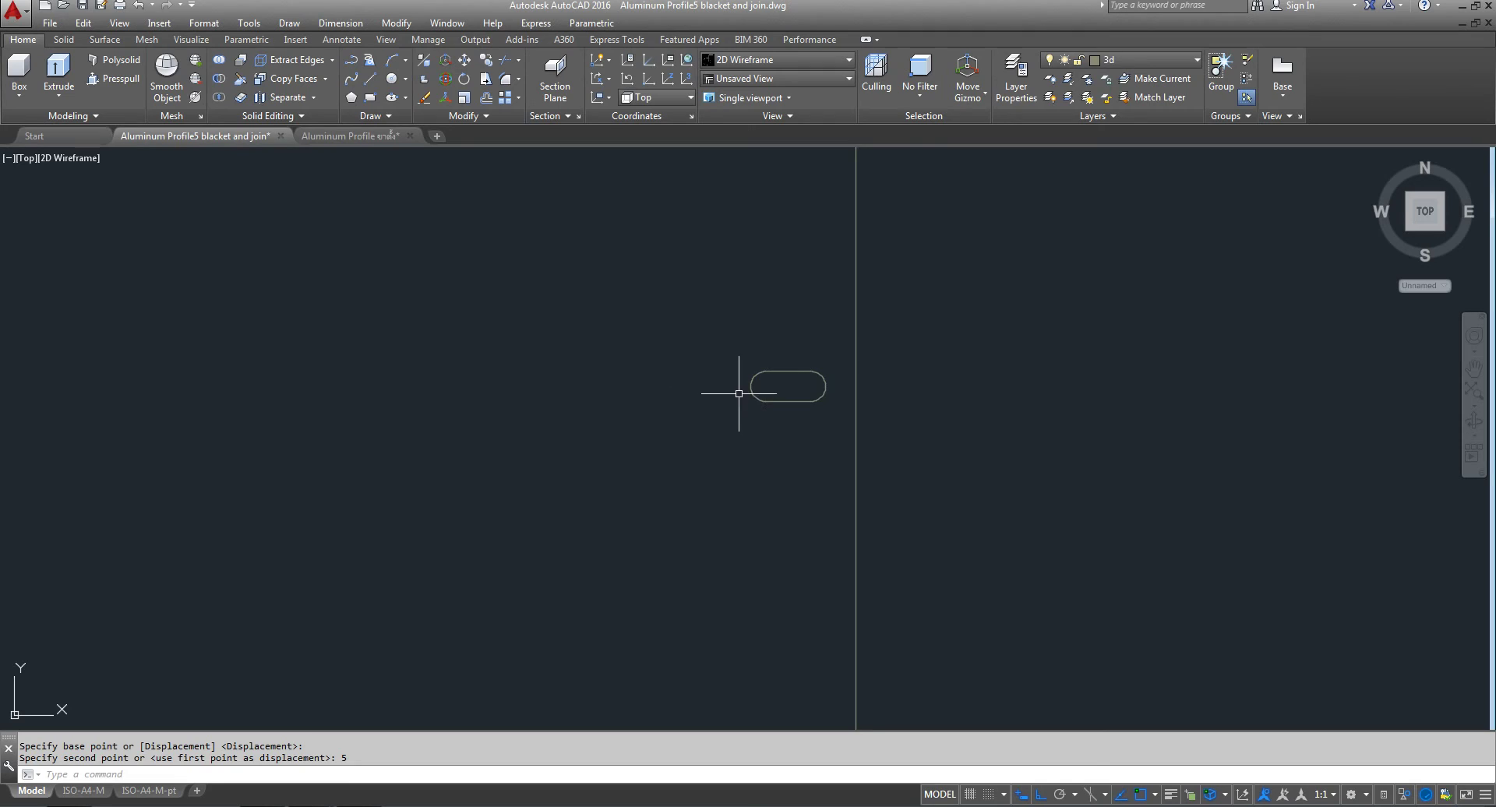
pyautogui.scroll(-4, 721, 392)
pyautogui.scroll(4, 779, 406)
pyautogui.scroll(3, 896, 421)
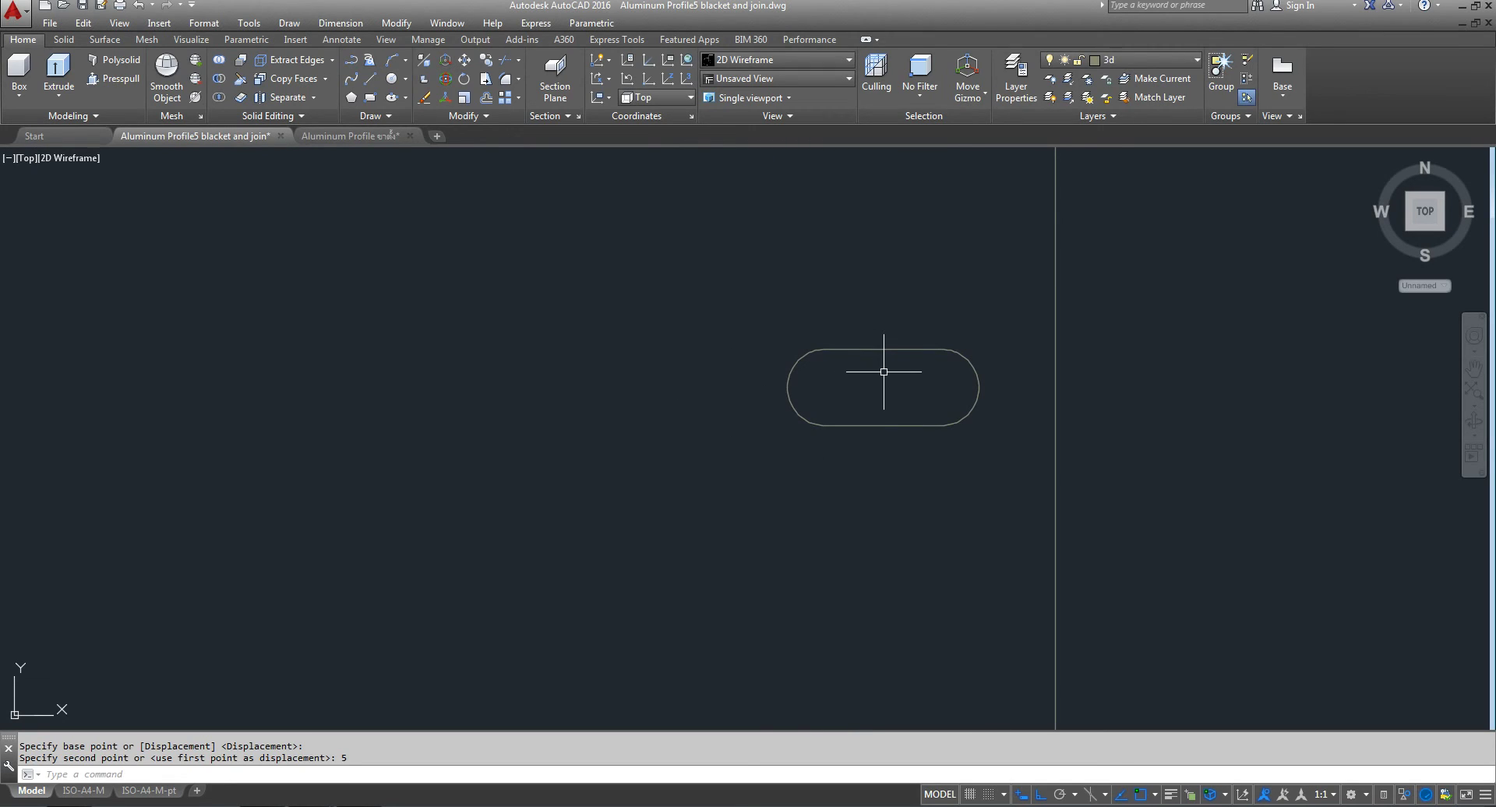
pyautogui.scroll(-5, 883, 374)
pyautogui.scroll(-4, 881, 381)
pyautogui.scroll(-2, 904, 483)
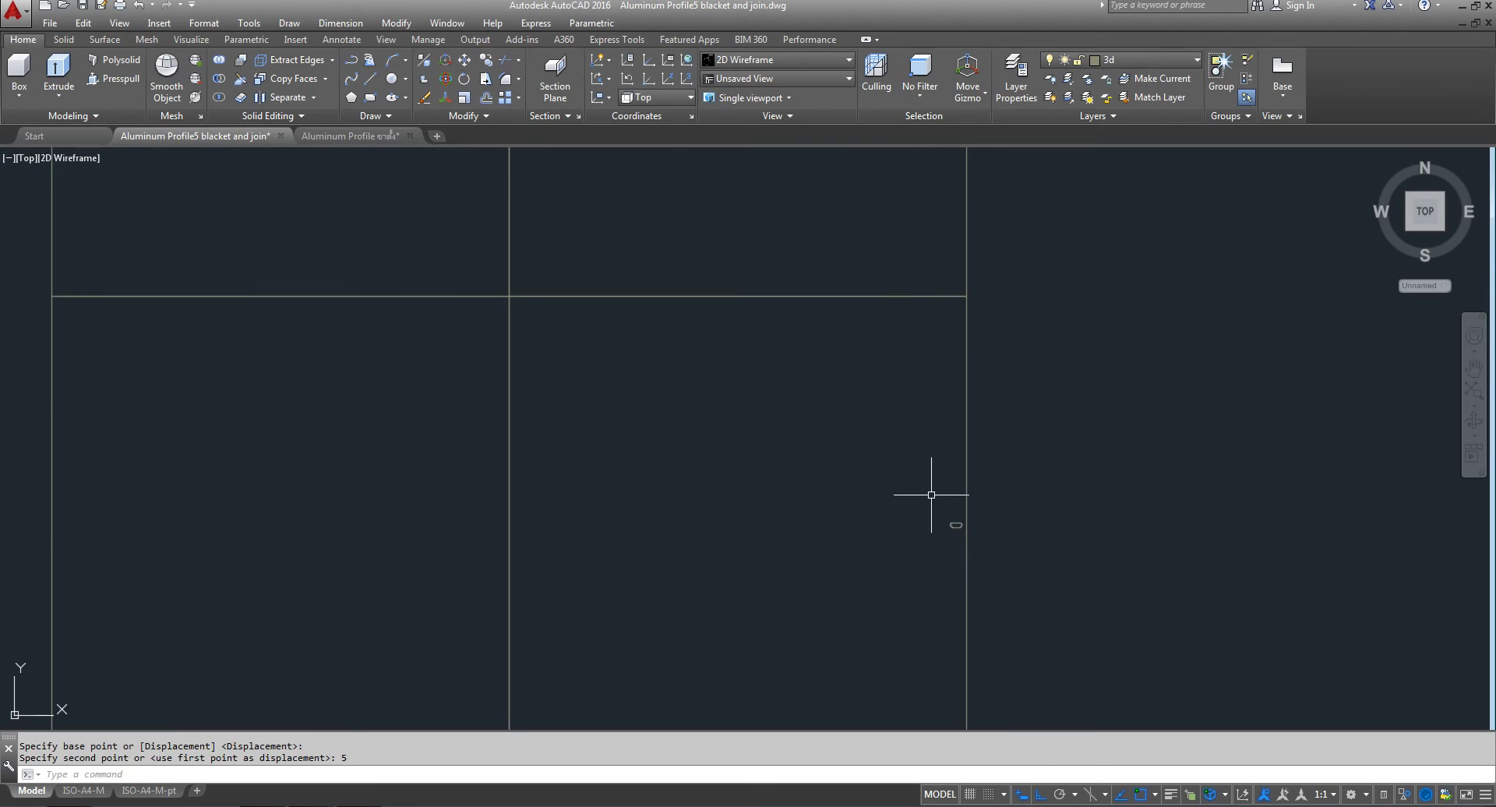
pyautogui.scroll(-2, 931, 495)
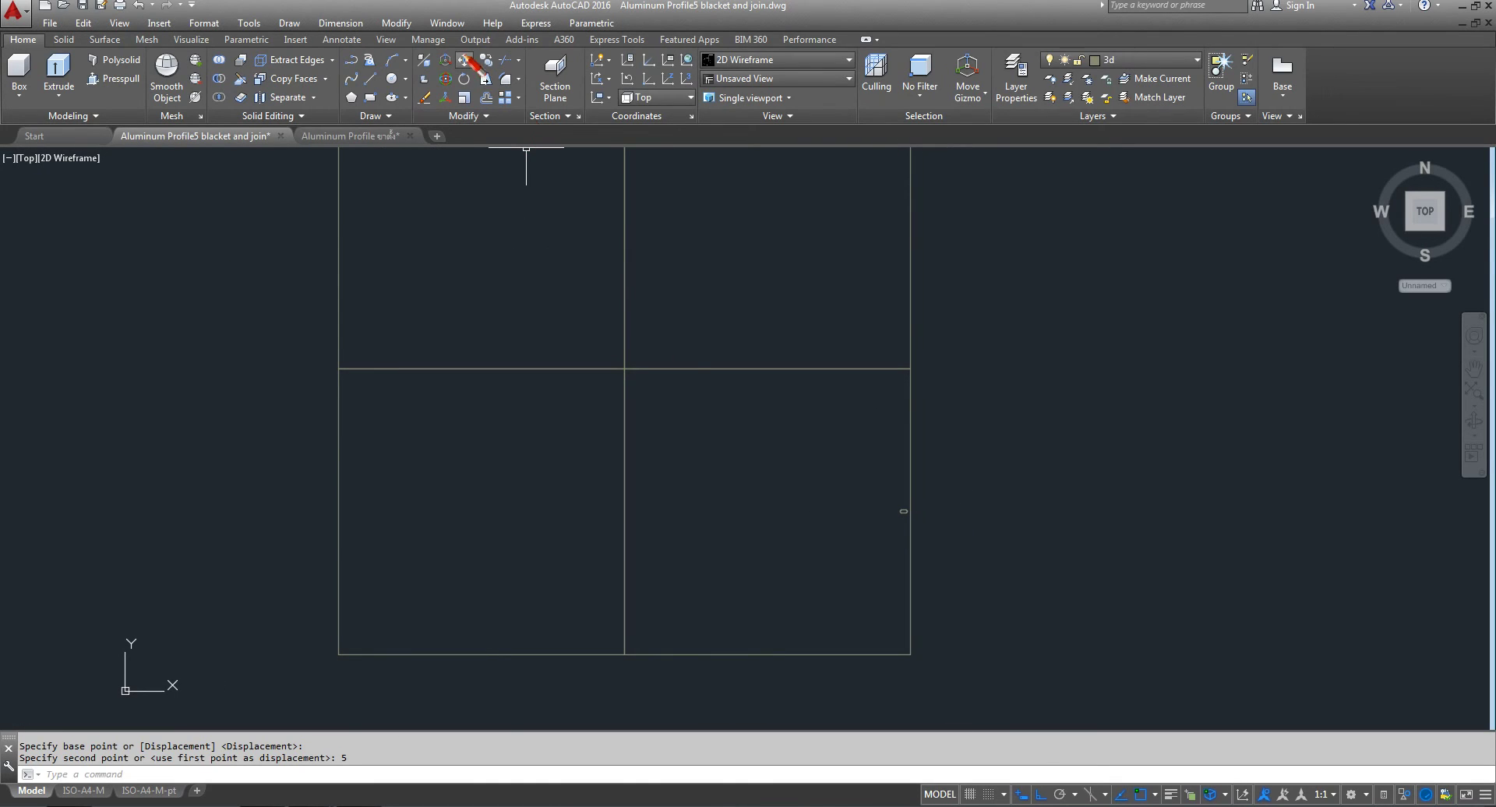
# - Mirror the right-edge slot about the vertical divider onto the left frame edge, keeping the original
pyautogui.click(490, 116)
pyautogui.click(505, 138)
pyautogui.moveTo(848, 484); pyautogui.dragTo(1039, 568)
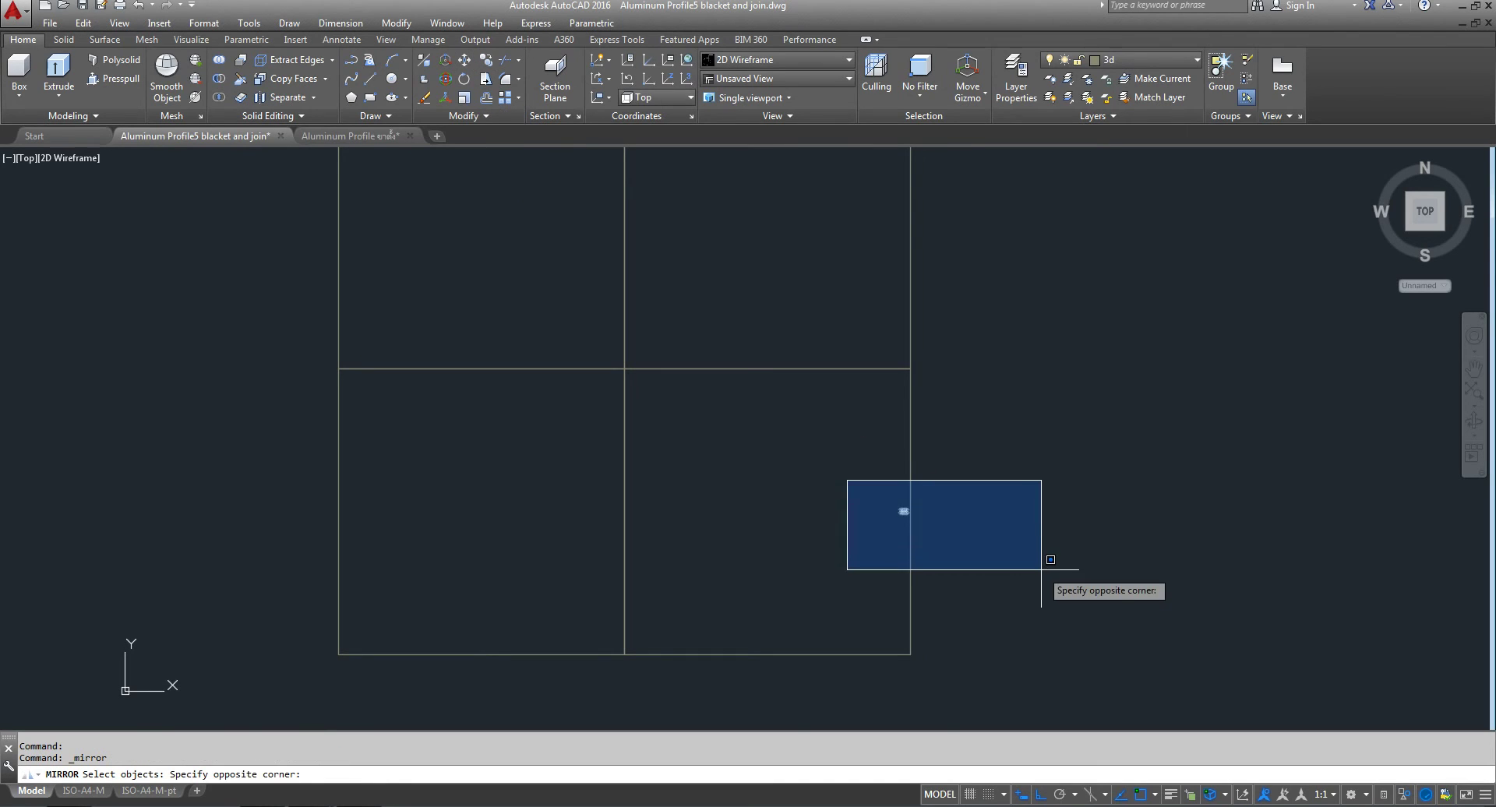
pyautogui.press('Return')
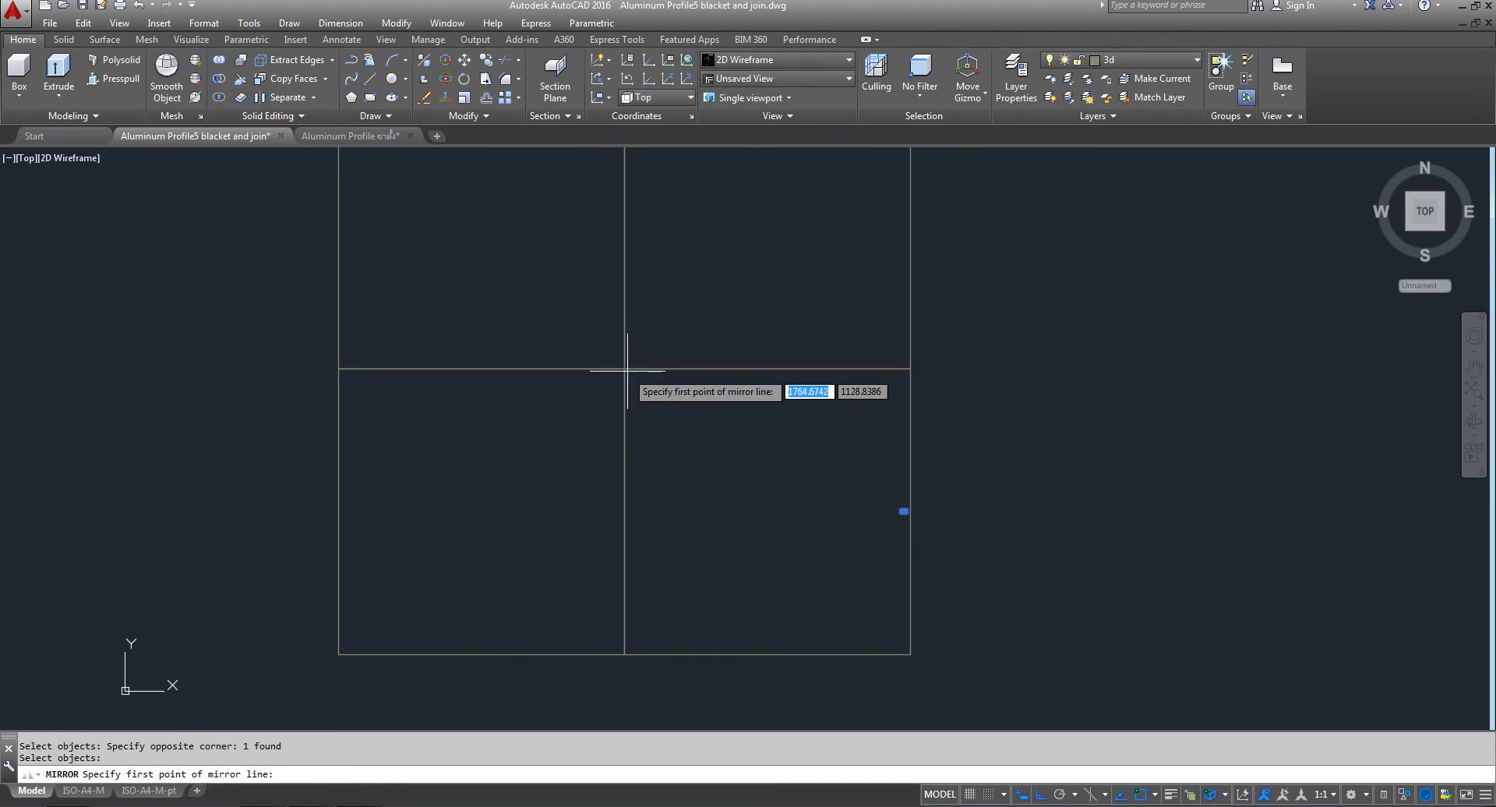
pyautogui.click(624, 369)
pyautogui.click(628, 249)
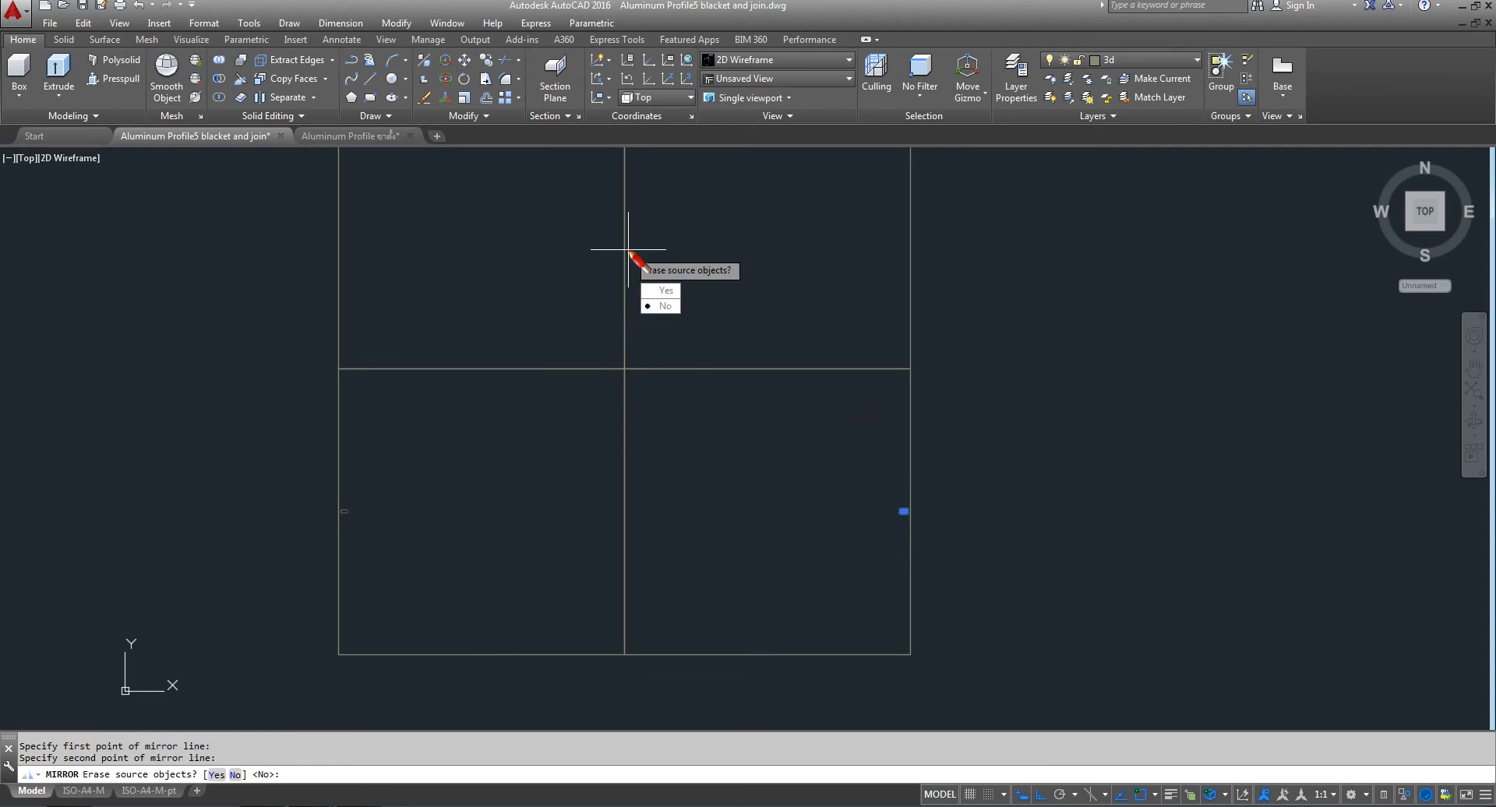
pyautogui.click(666, 306)
pyautogui.moveTo(624, 489); pyautogui.dragTo(677, 534, button='middle')
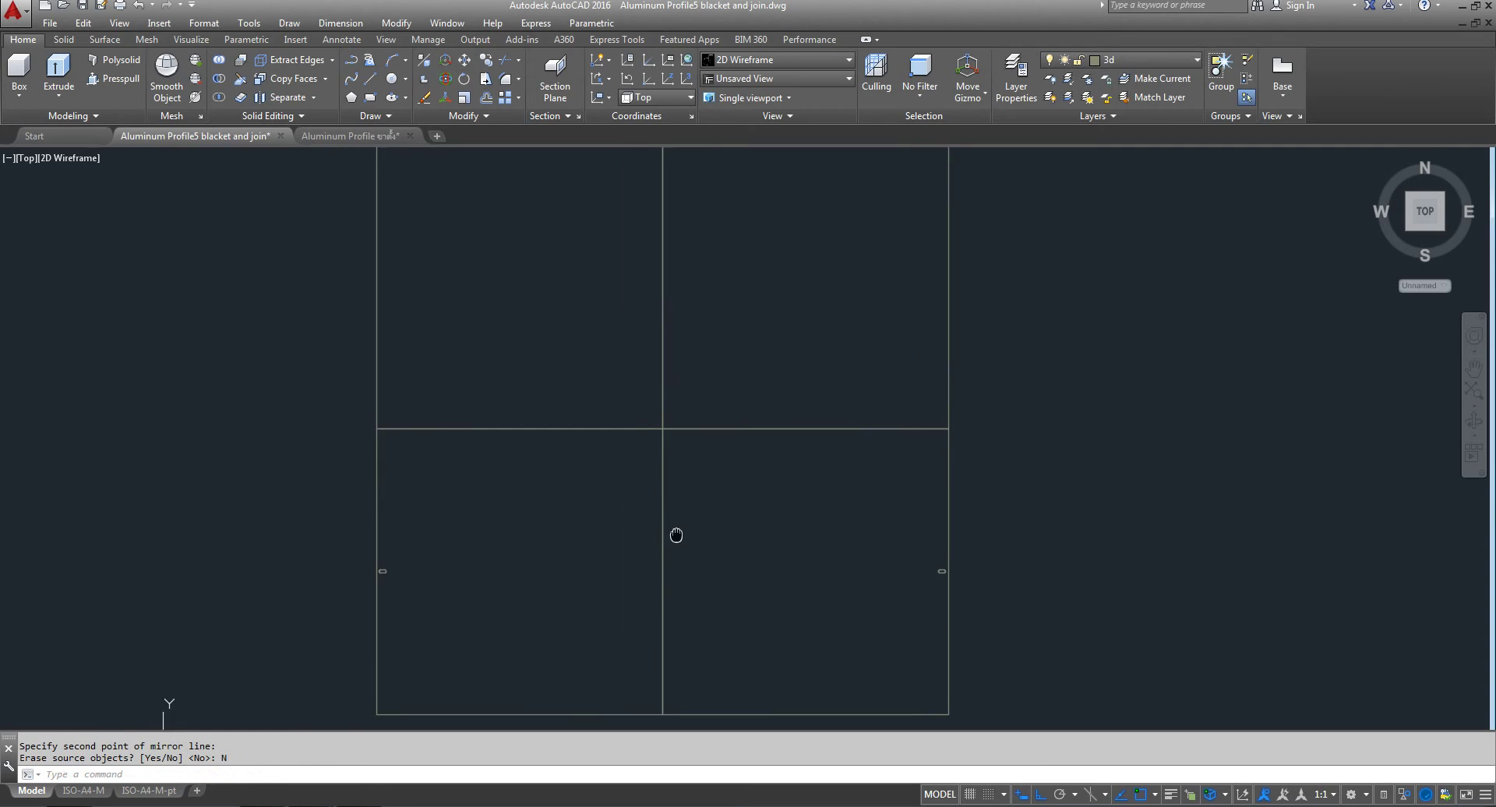
pyautogui.scroll(-2, 661, 511)
pyautogui.scroll(2, 661, 511)
pyautogui.scroll(-2, 661, 512)
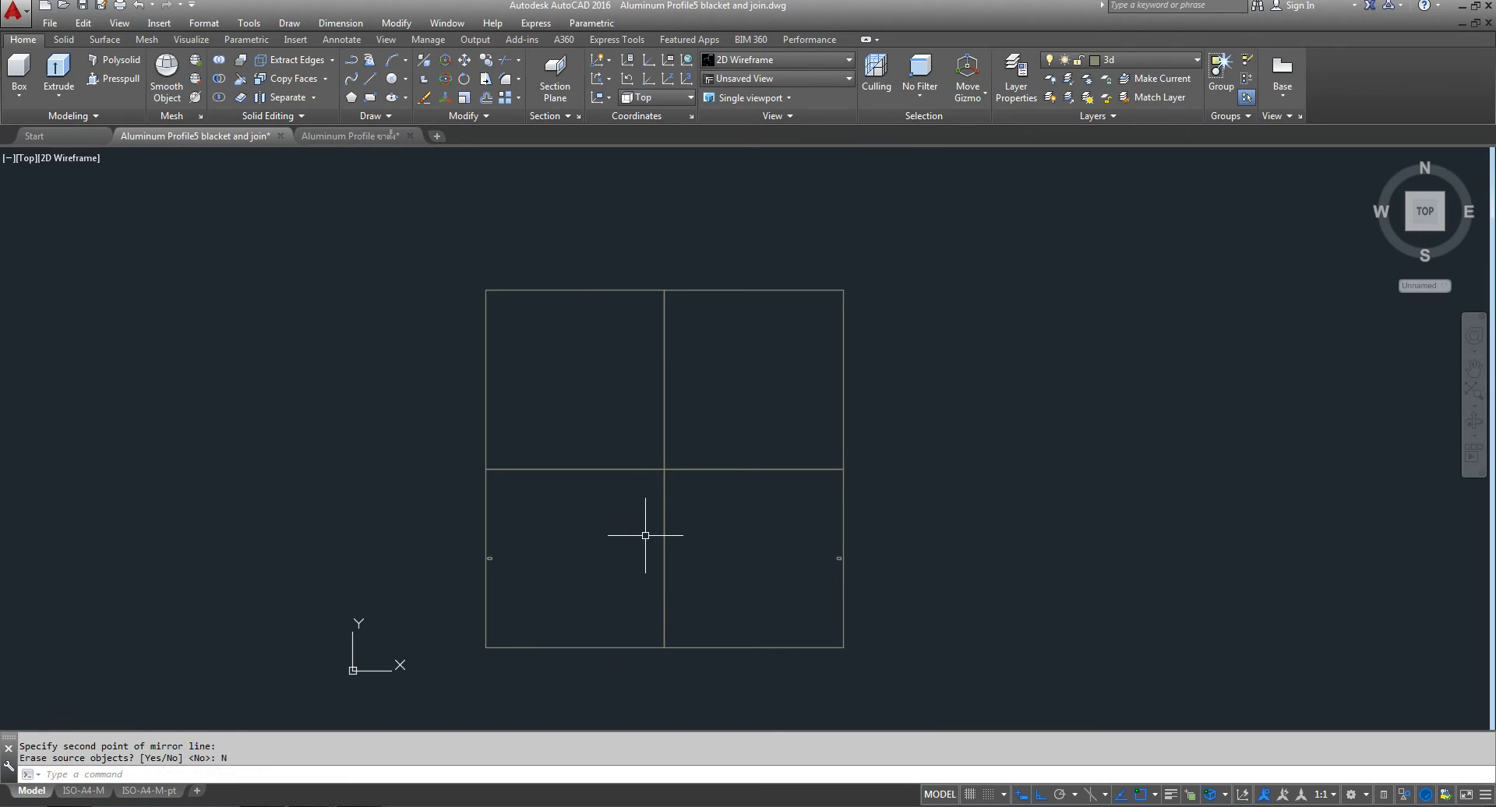
# - Start copying both side slots from the centre intersection, then cancel the copy
pyautogui.click(485, 63)
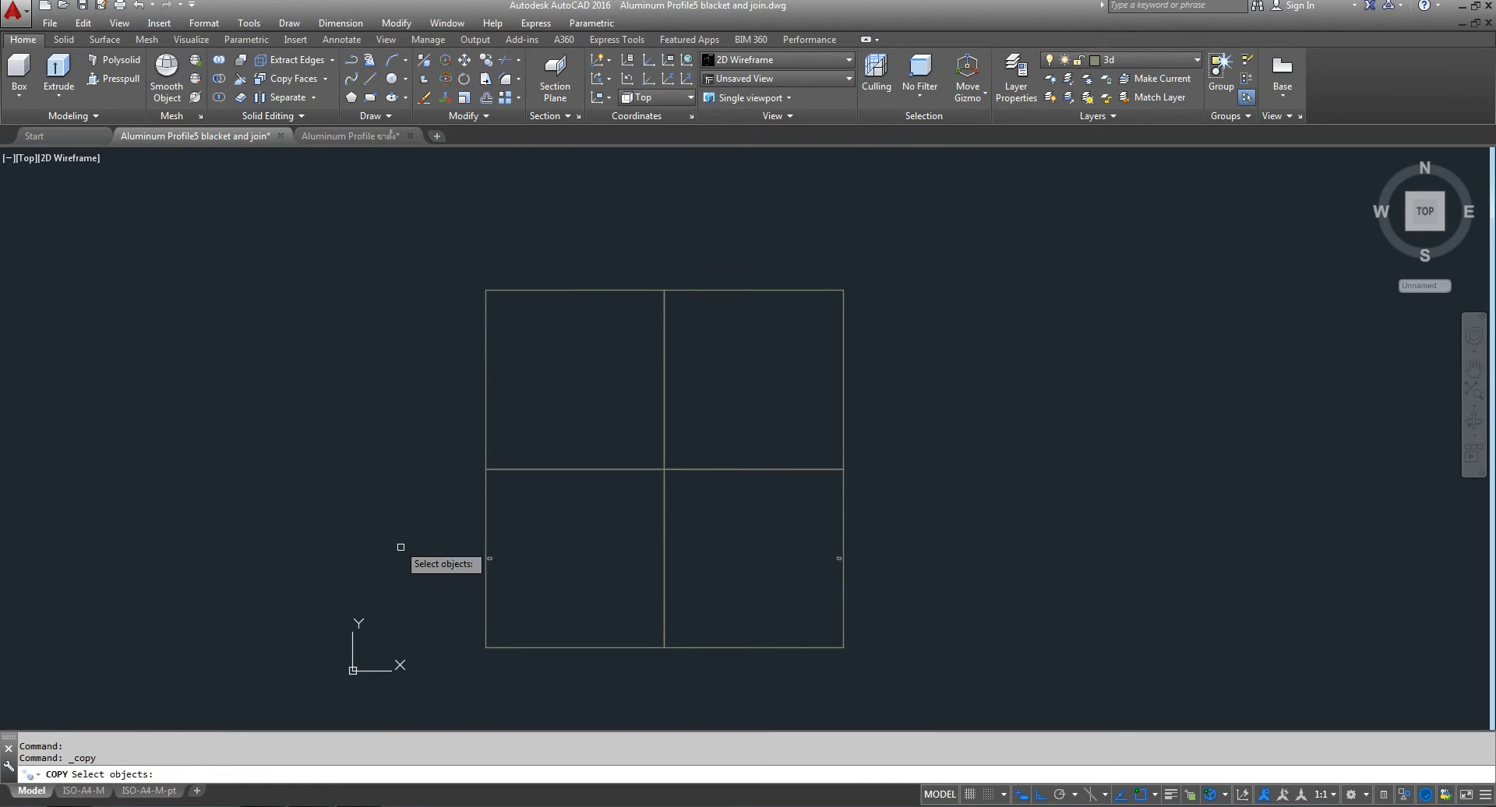
pyautogui.click(394, 501)
pyautogui.click(545, 616)
pyautogui.click(784, 505)
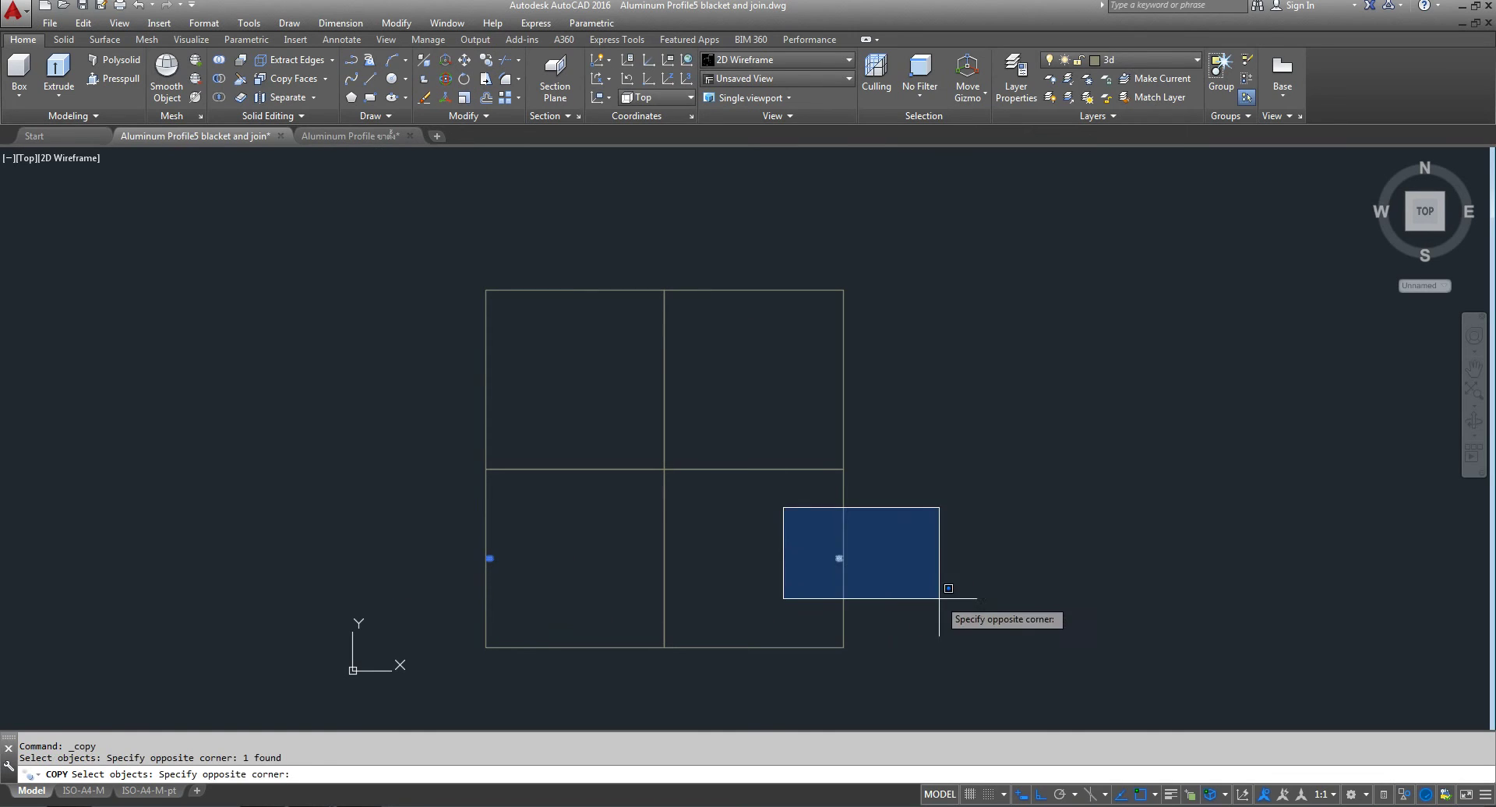
pyautogui.click(938, 601)
pyautogui.press('Return')
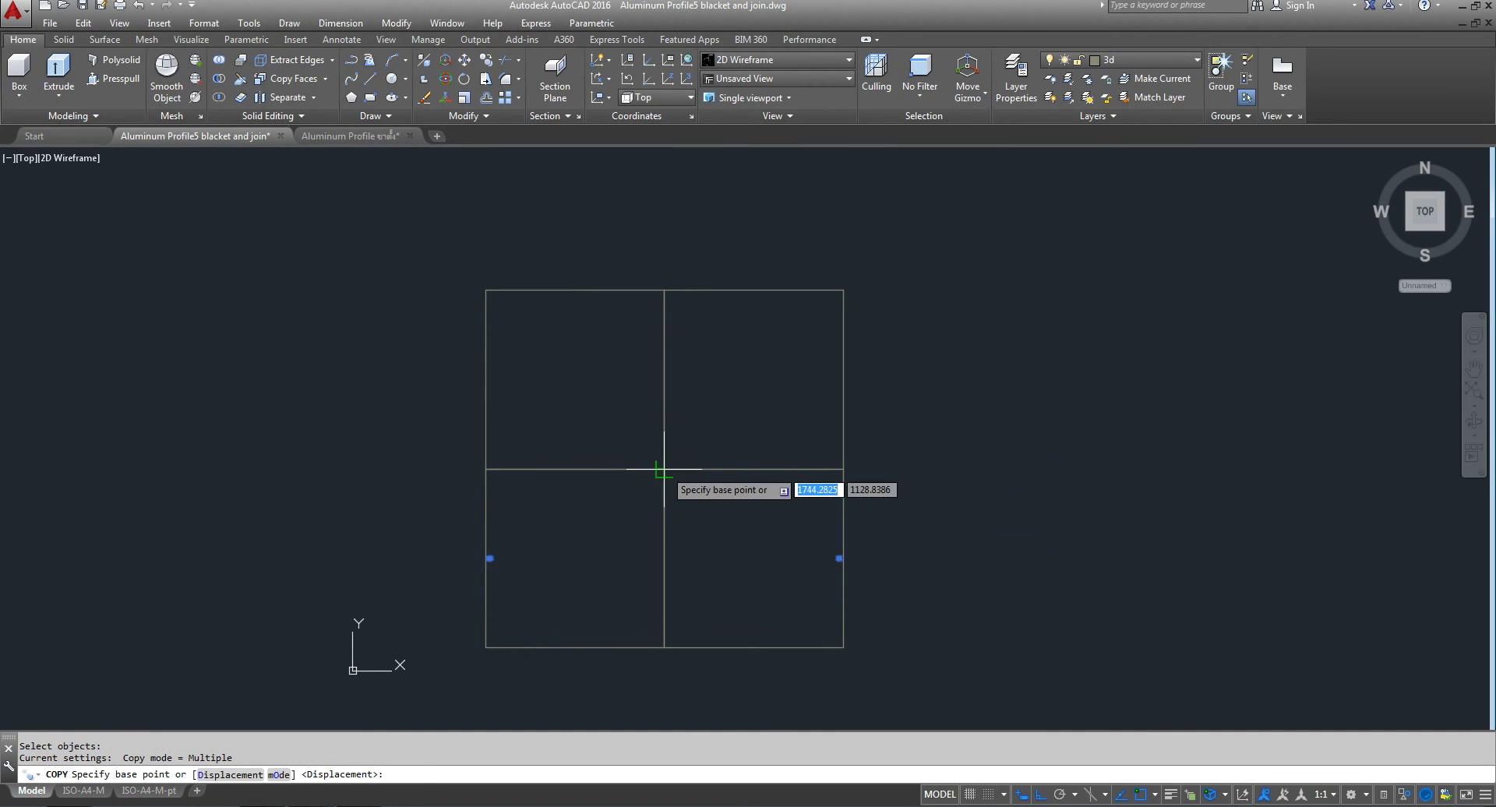
pyautogui.click(665, 464)
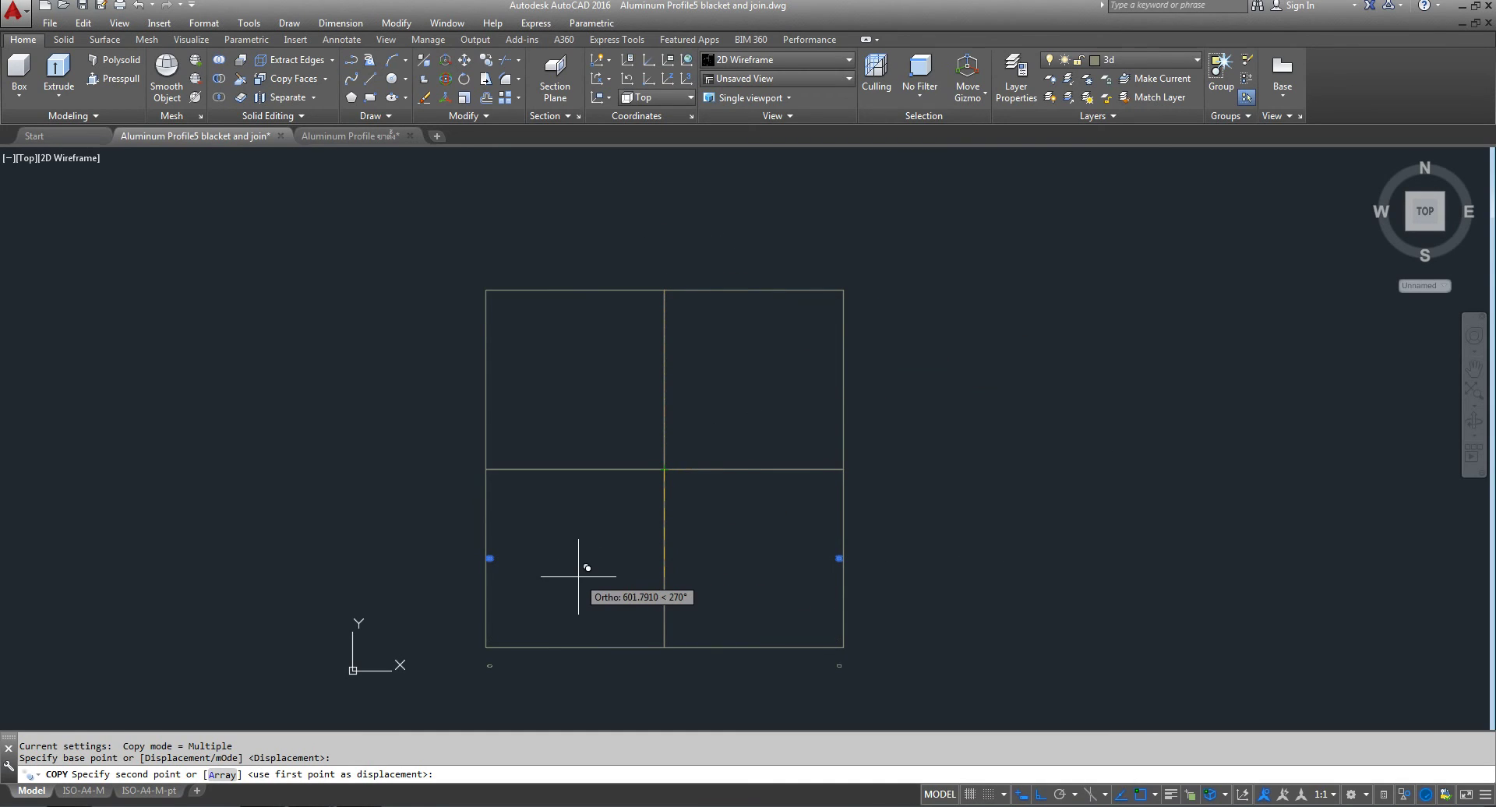
pyautogui.press('Escape')
# - Mirror both side slots about the horizontal divider, keeping the originals
pyautogui.click(481, 116)
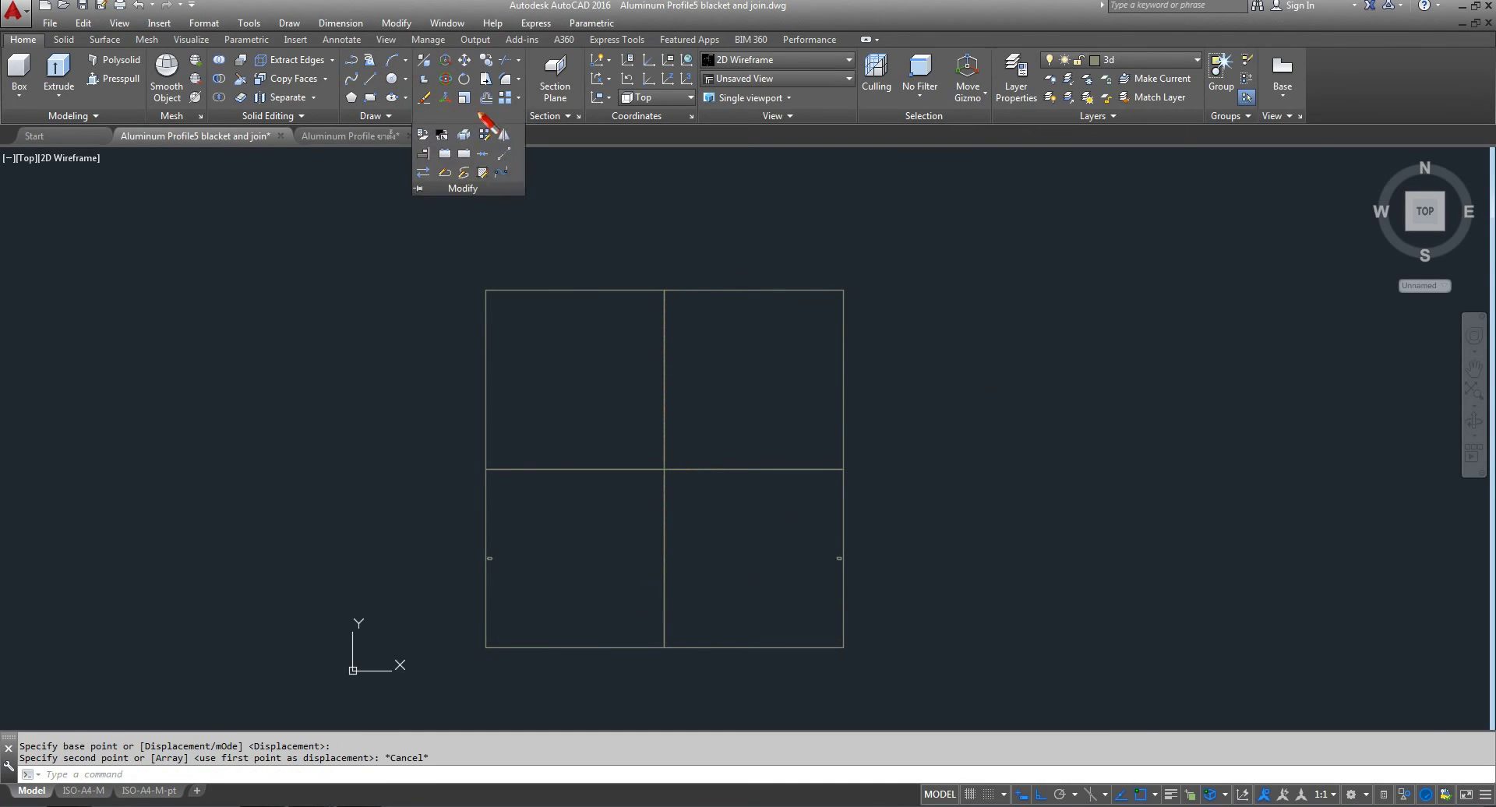
pyautogui.click(504, 139)
pyautogui.click(385, 476)
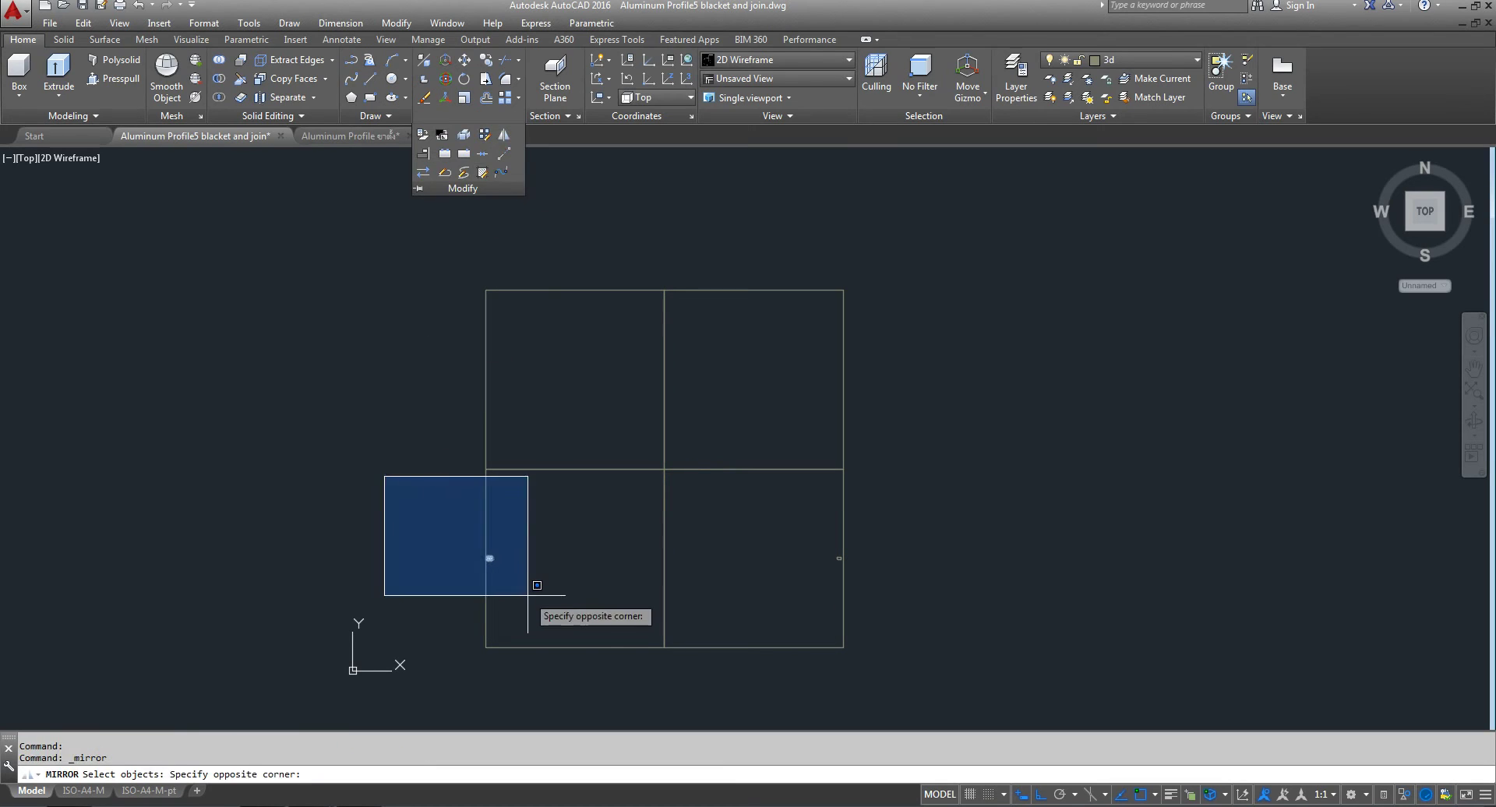
pyautogui.click(564, 632)
pyautogui.click(956, 611)
pyautogui.press('Return')
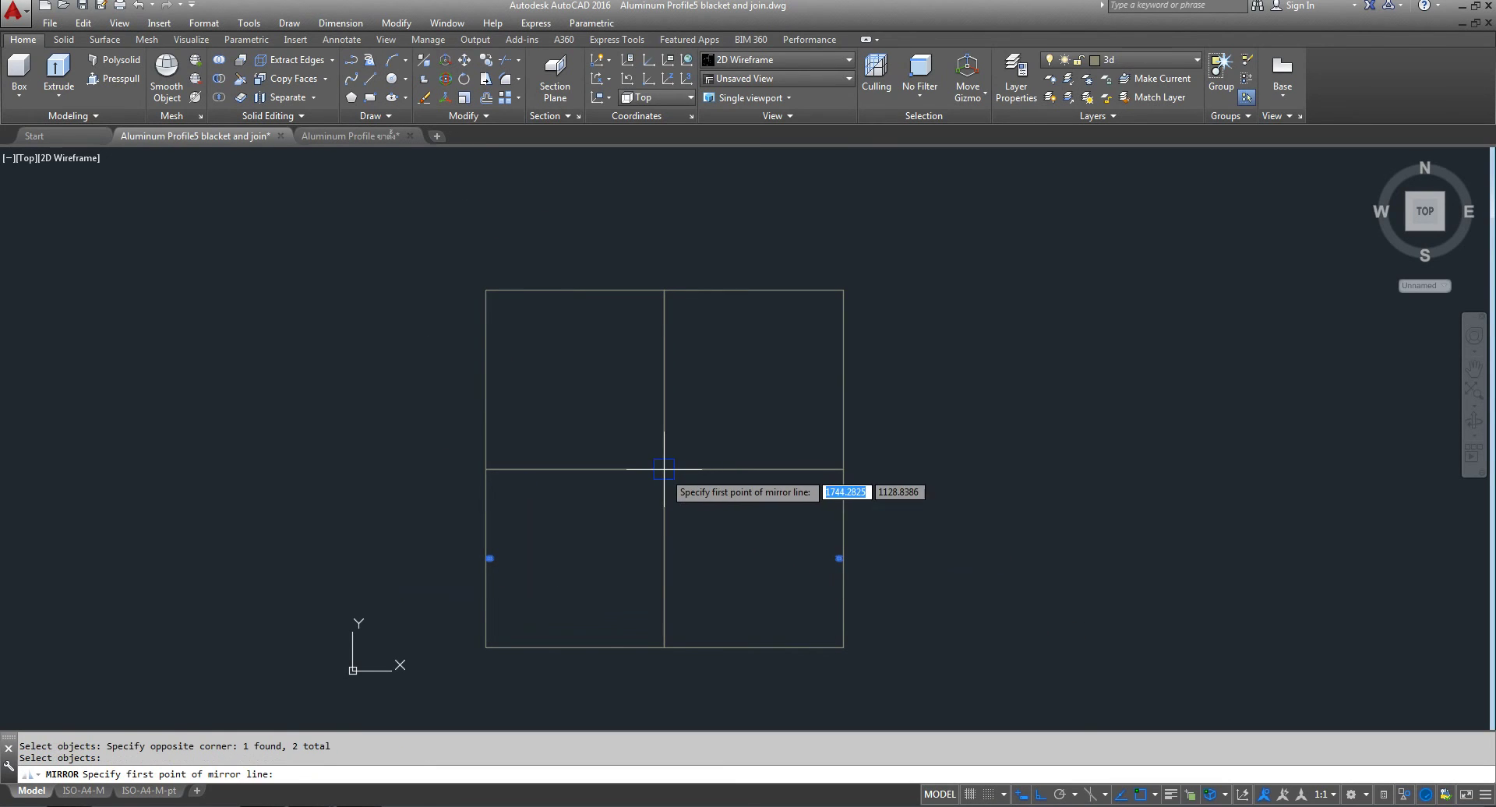
pyautogui.click(664, 469)
pyautogui.click(209, 448)
pyautogui.rightClick(236, 369)
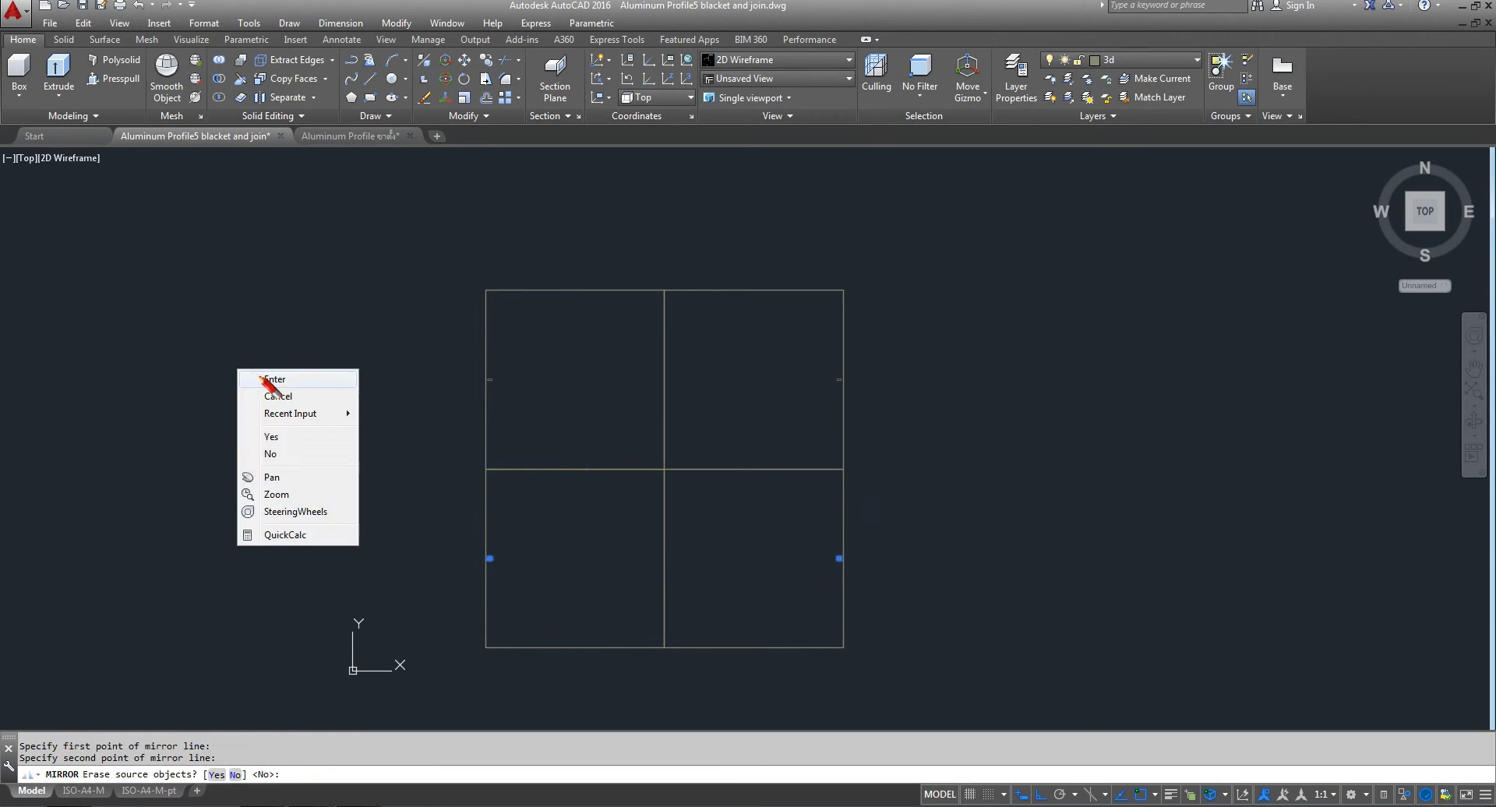
pyautogui.click(269, 383)
pyautogui.scroll(2, 593, 509)
pyautogui.scroll(-2, 595, 452)
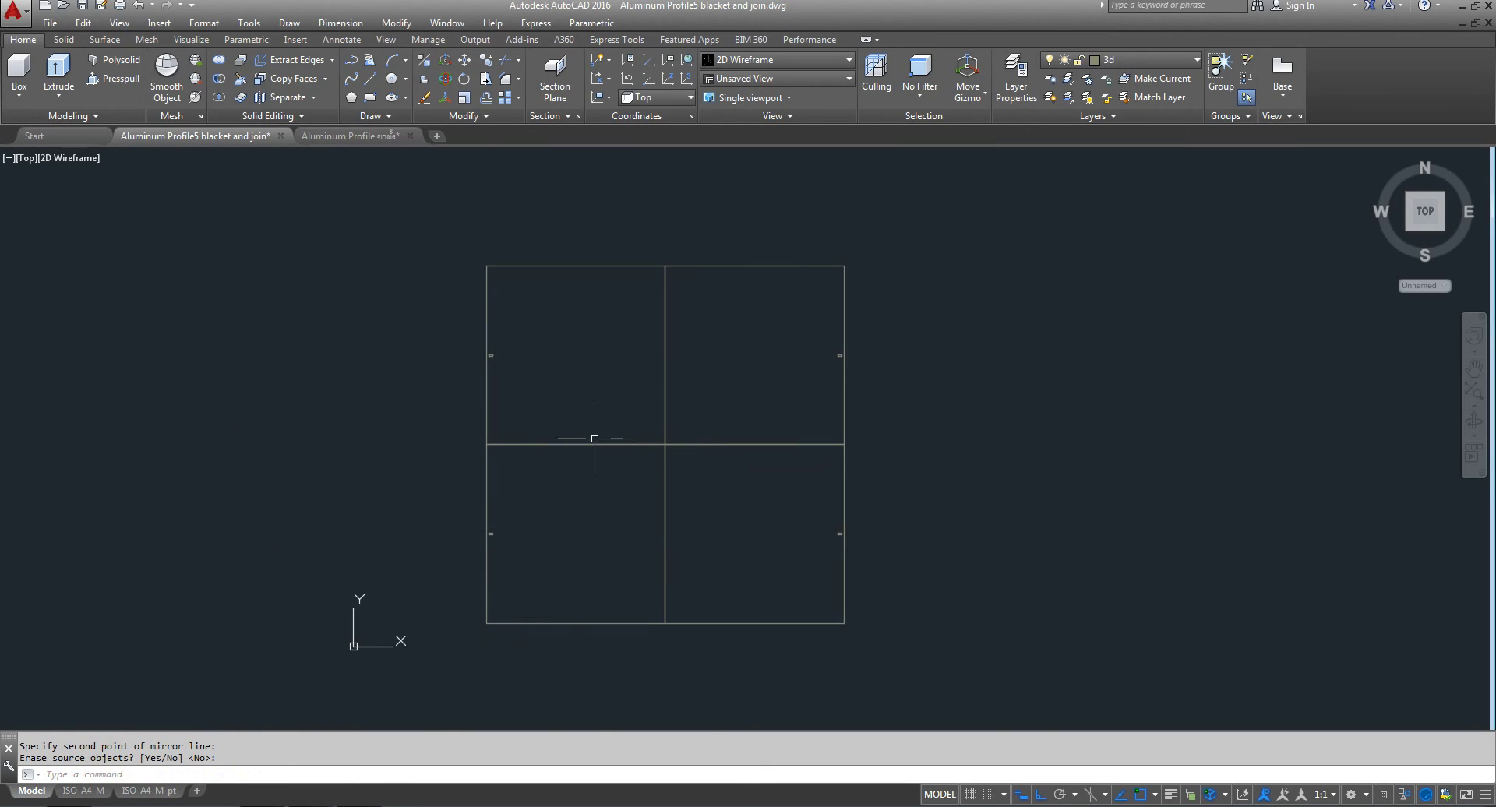
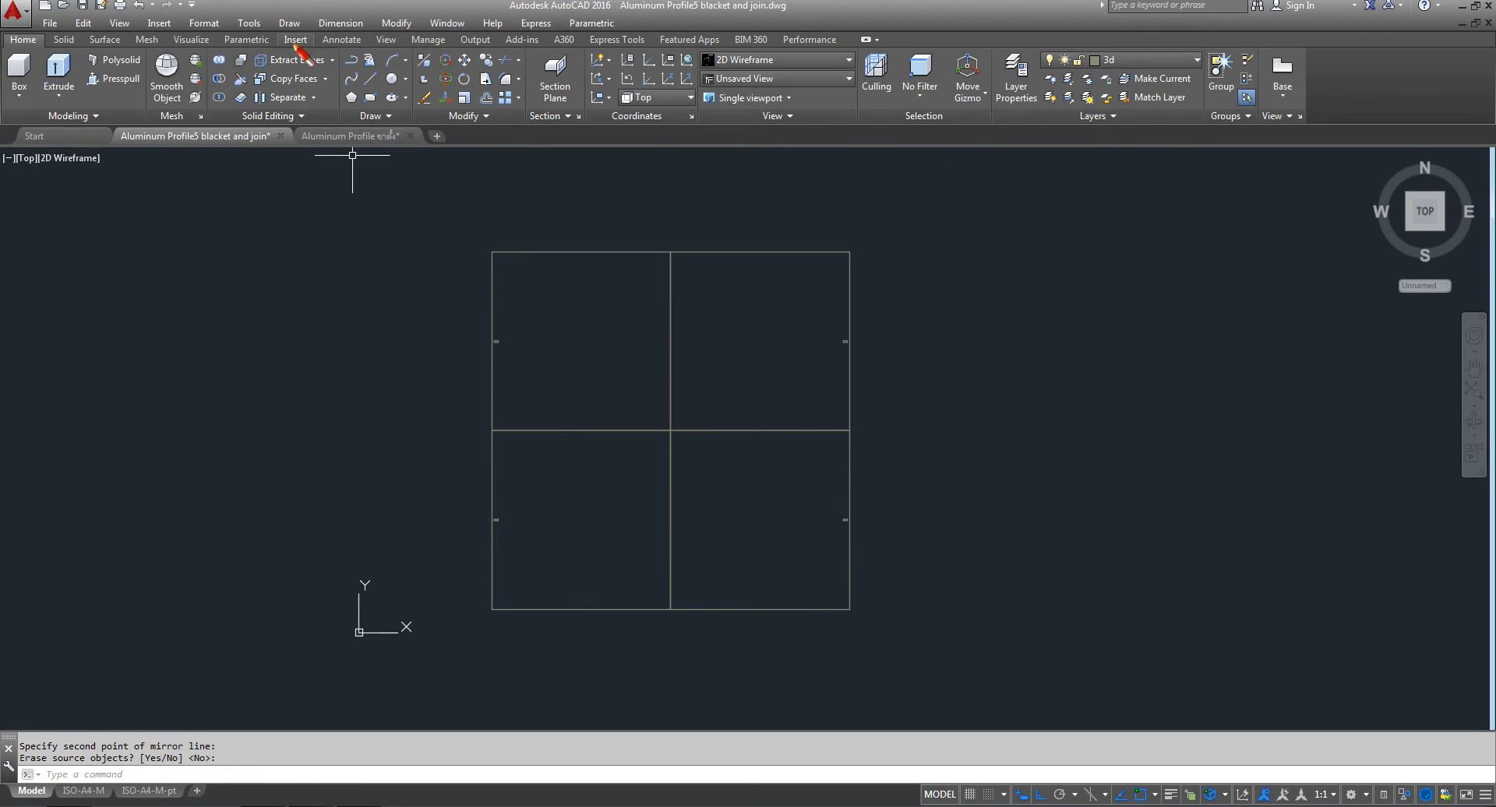
# - Start ROTATE and select the four side-edge markers on the left and right edges
pyautogui.click(465, 80)
pyautogui.moveTo(398, 317); pyautogui.dragTo(528, 365)
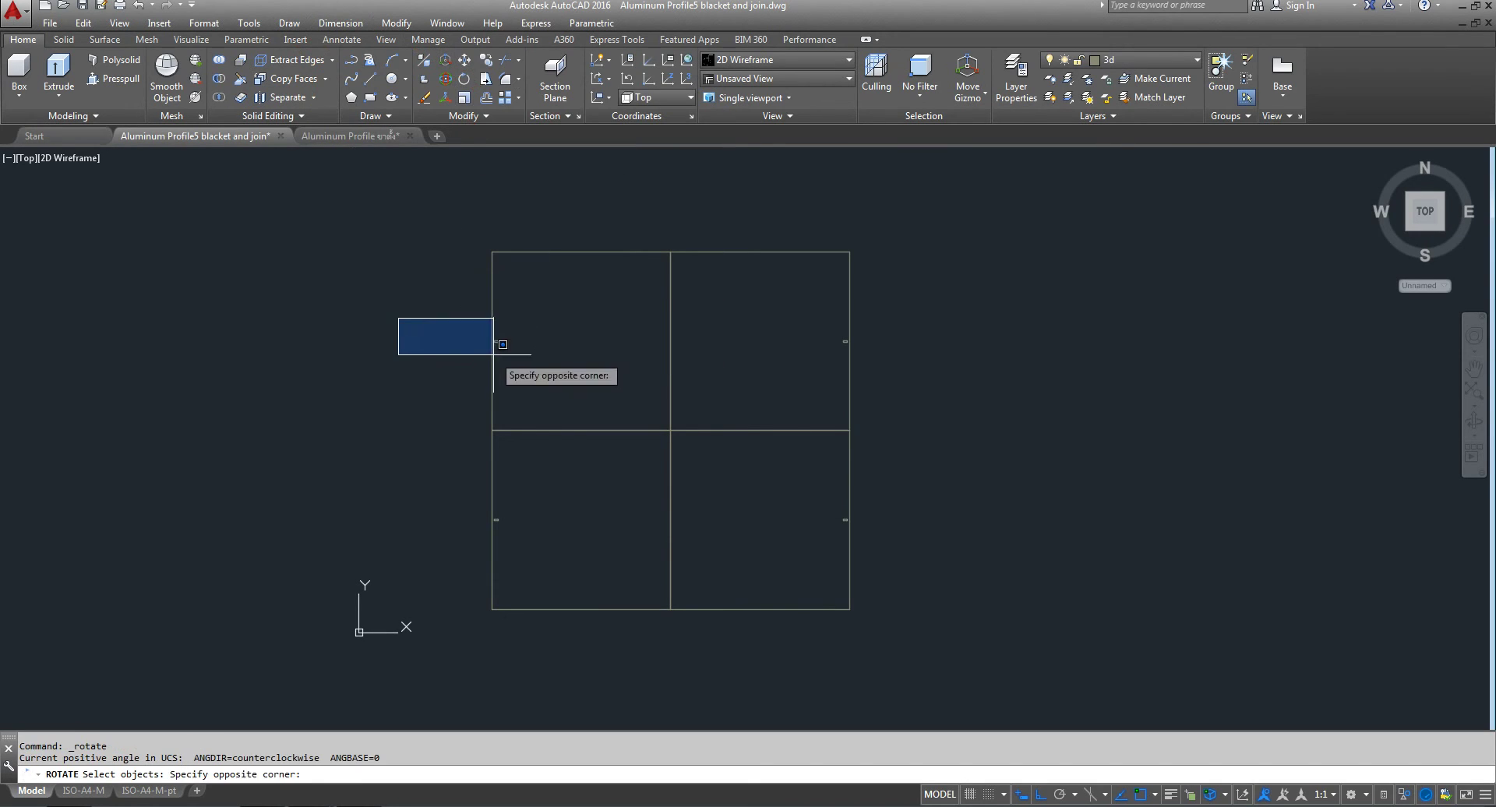
pyautogui.click(811, 306)
pyautogui.click(872, 358)
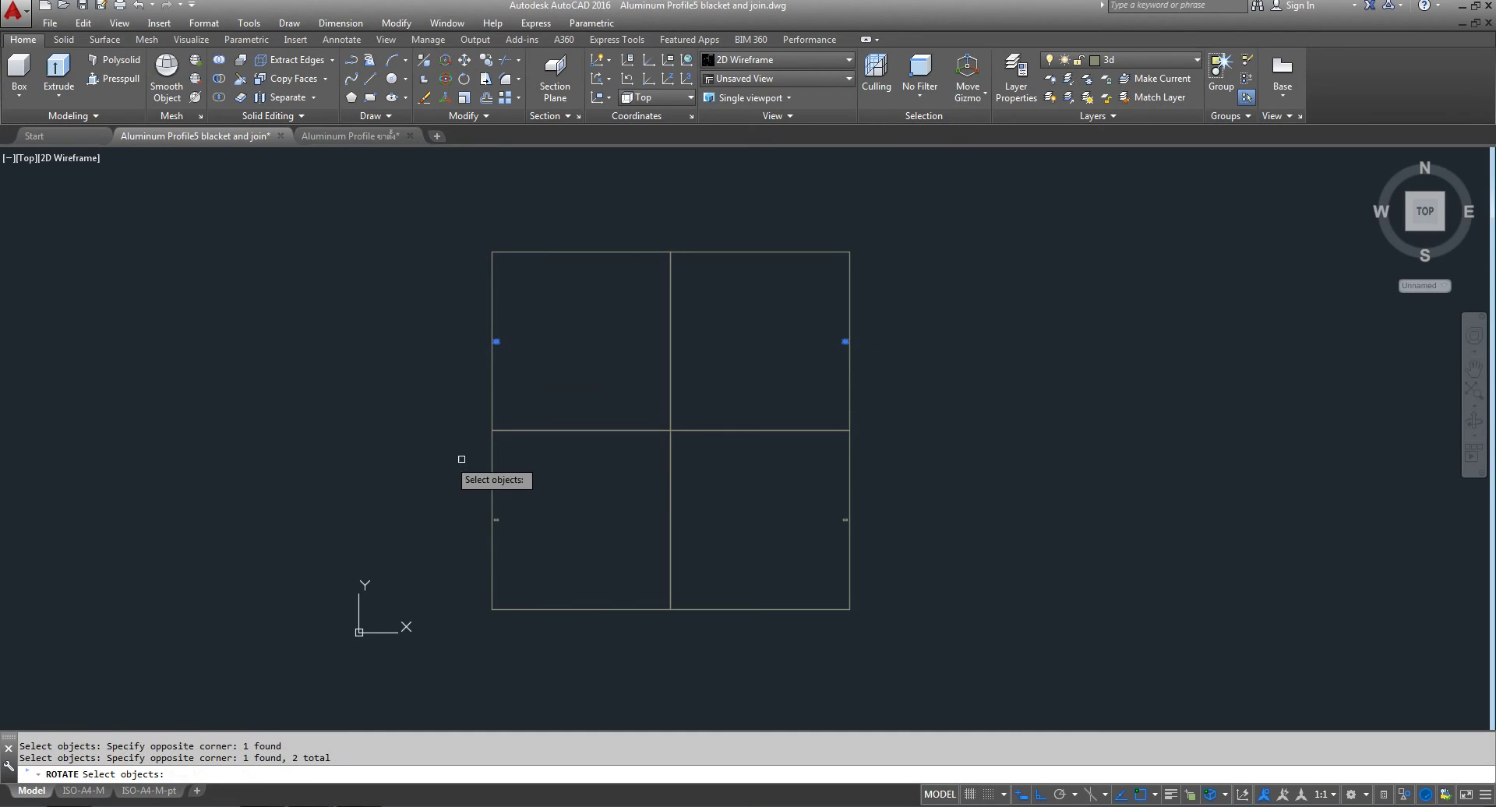
pyautogui.click(445, 474)
pyautogui.click(561, 535)
pyautogui.click(811, 490)
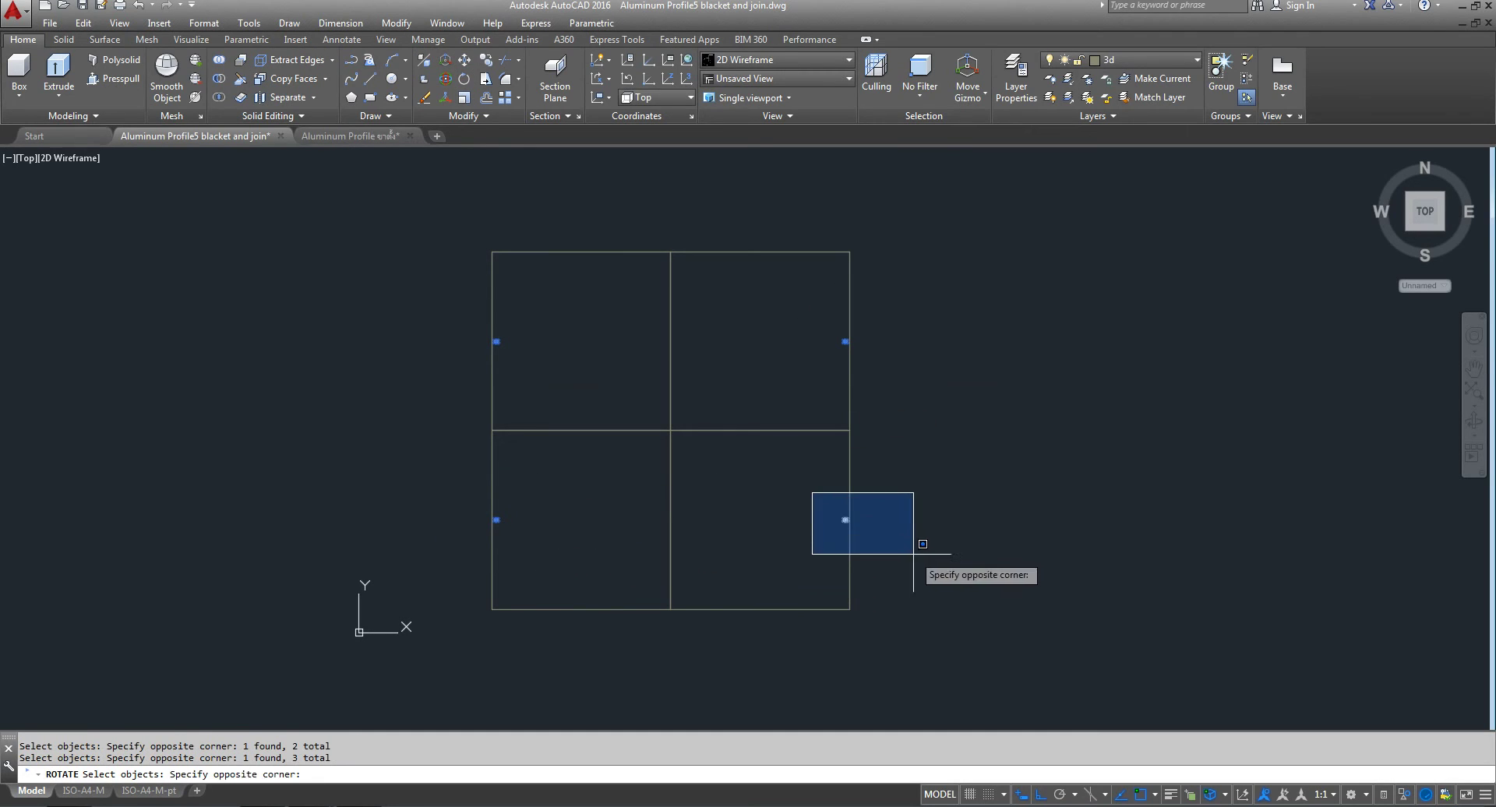
pyautogui.click(911, 557)
pyautogui.press('Return')
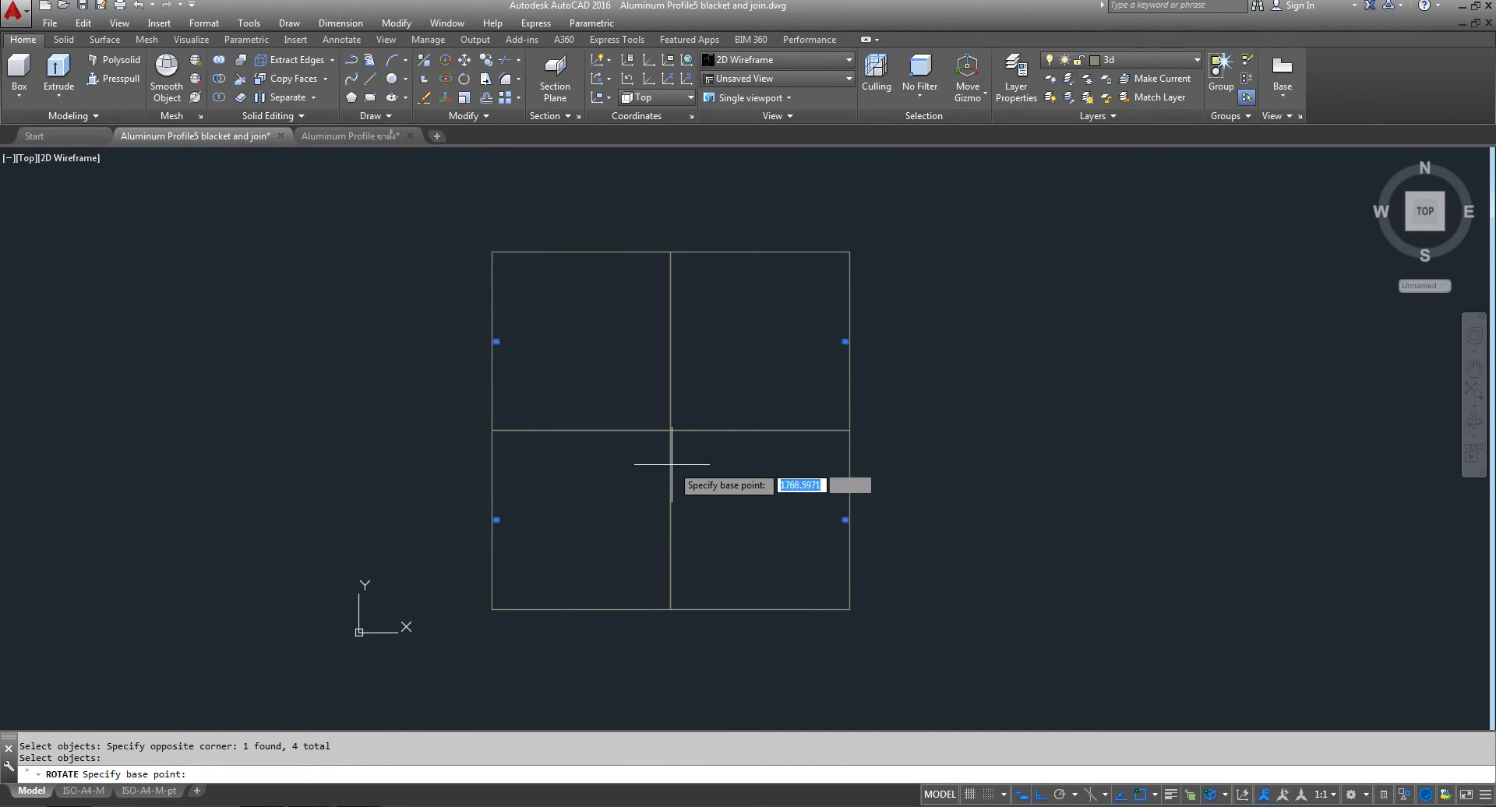
# - Rotate copies of the markers 270° about the centre intersection
pyautogui.click(670, 429)
pyautogui.write('C')
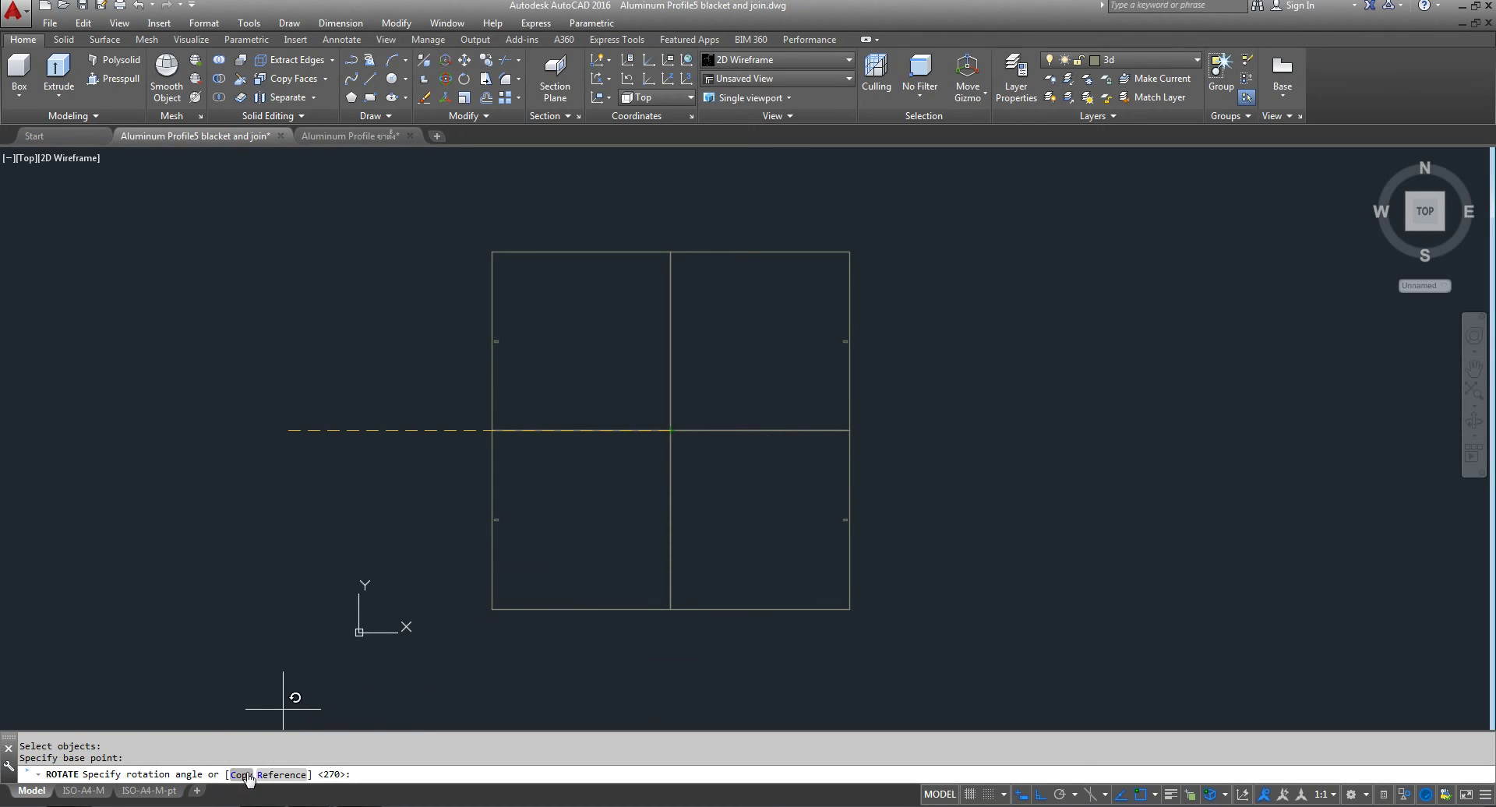
pyautogui.press('Return')
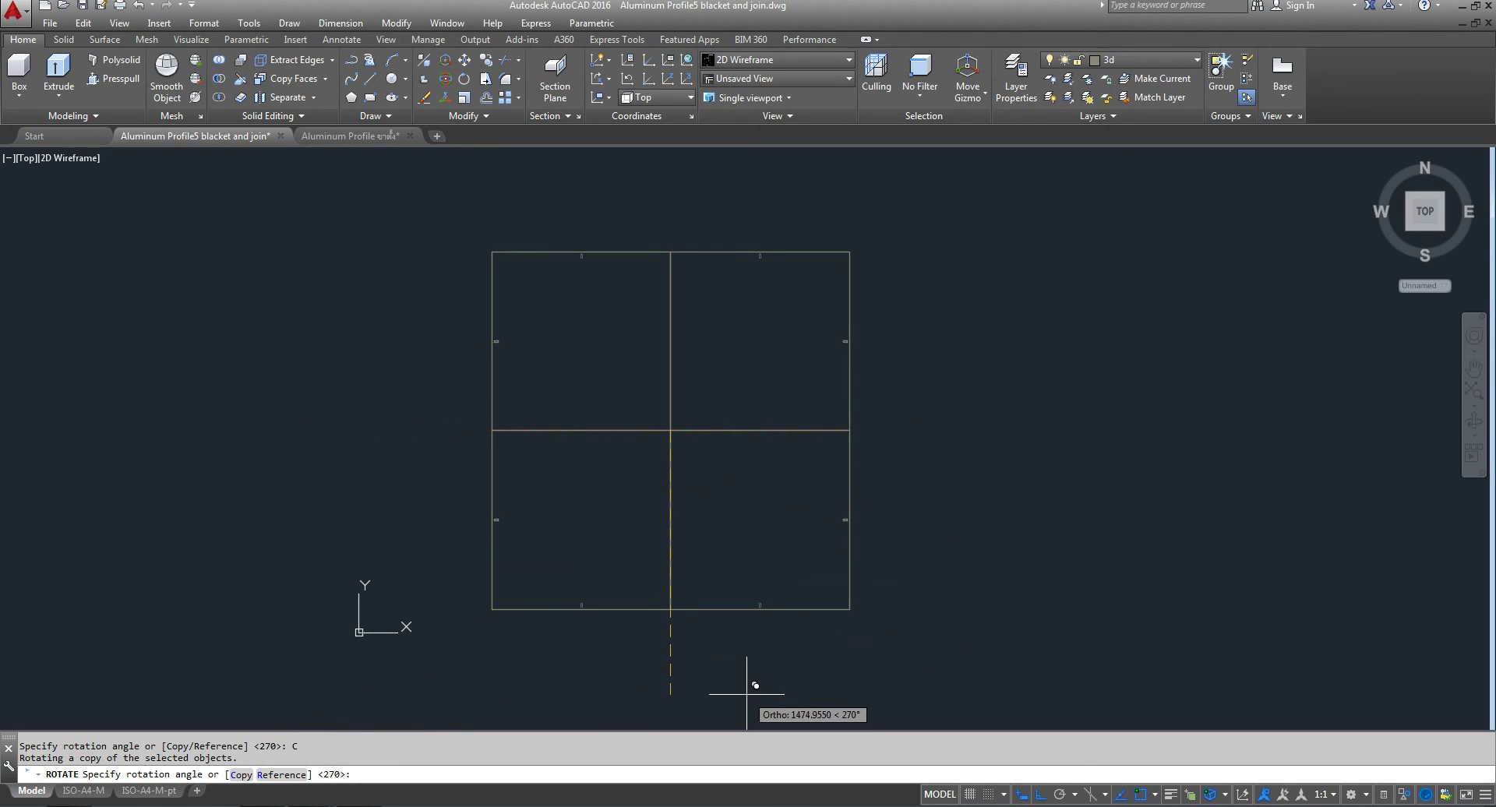
pyautogui.moveTo(755, 686); pyautogui.dragTo(761, 604, button='middle')
pyautogui.click(751, 657)
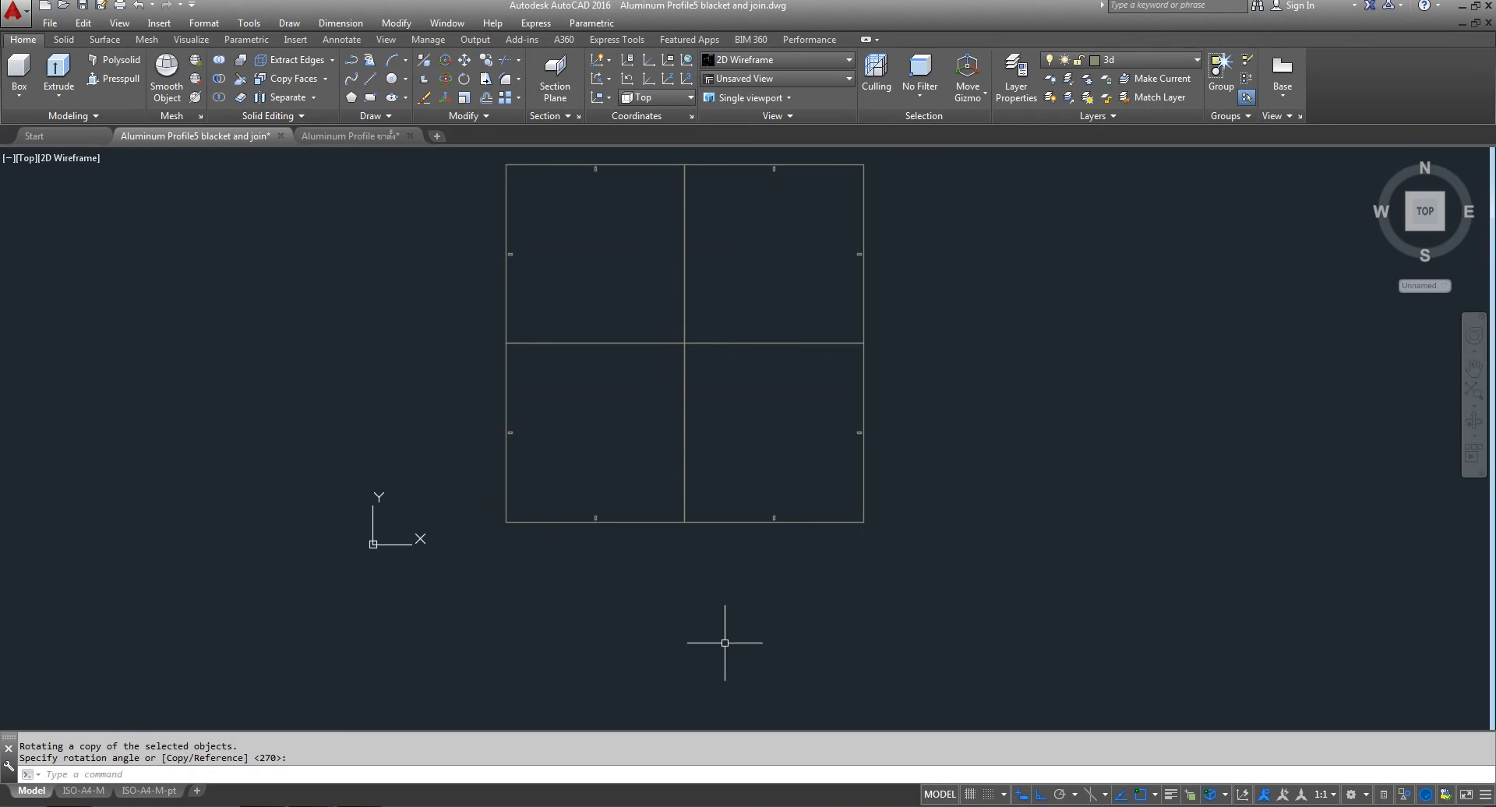
pyautogui.scroll(-2, 689, 616)
pyautogui.scroll(5, 614, 335)
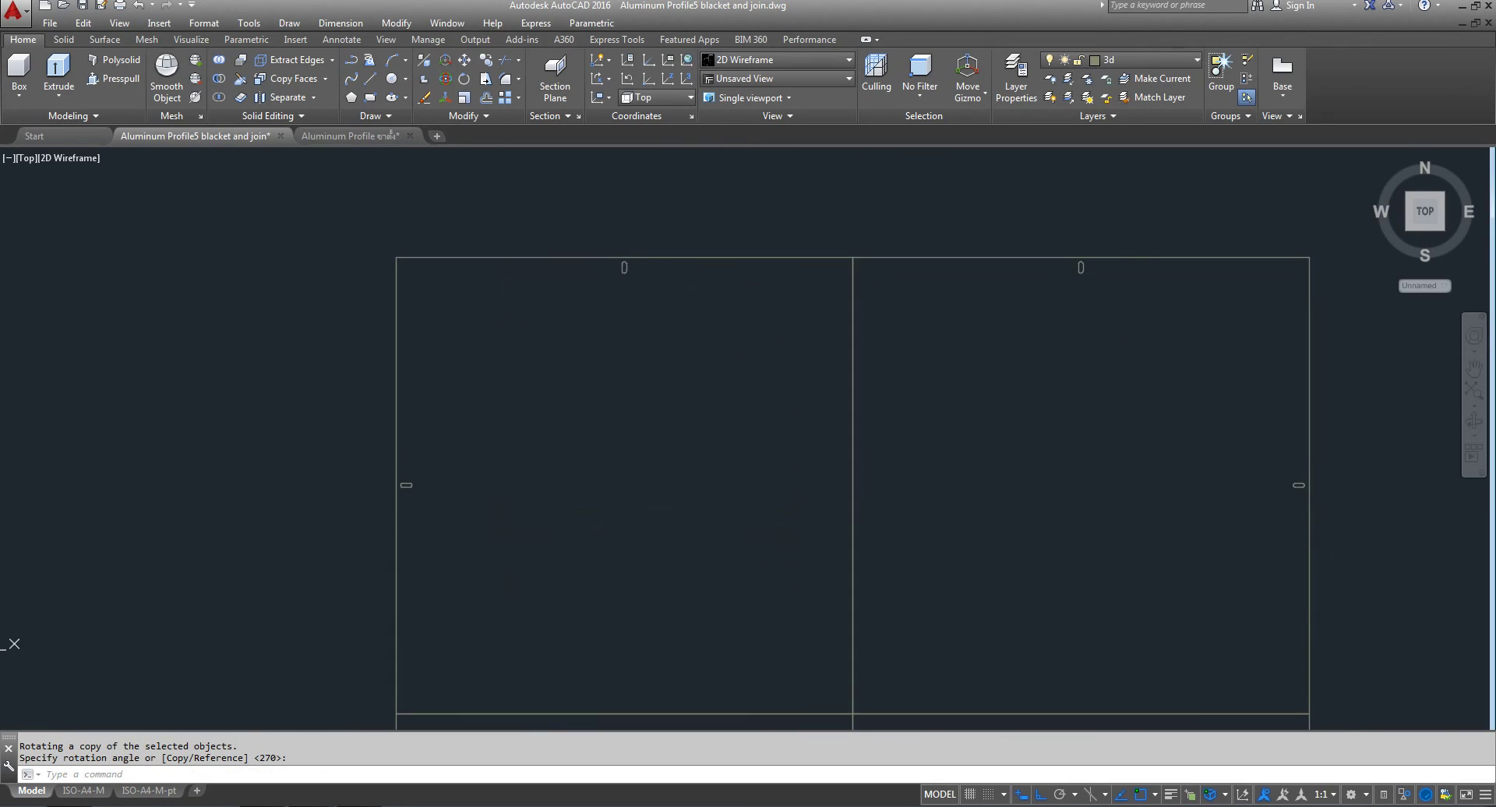
pyautogui.scroll(-2, 624, 262)
pyautogui.scroll(-2, 655, 310)
pyautogui.moveTo(697, 366)
pyautogui.mouseDown(button='middle')
pyautogui.moveTo(654, 310)
pyautogui.moveTo(636, 375)
pyautogui.mouseUp(button='middle')
pyautogui.scroll(-2, 638, 354)
pyautogui.scroll(4, 638, 353)
pyautogui.scroll(-2, 636, 374)
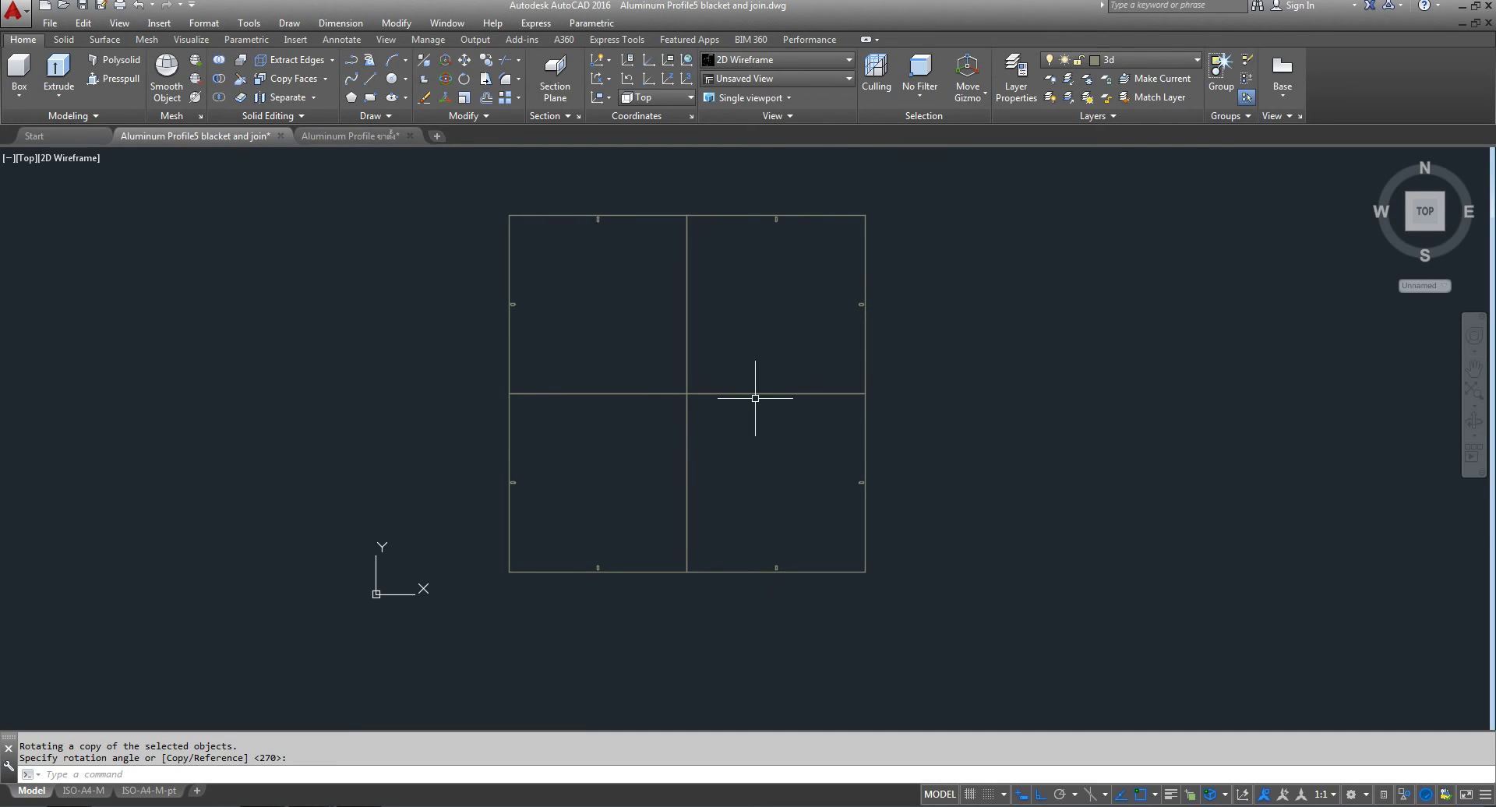
pyautogui.scroll(3, 689, 378)
pyautogui.scroll(-2, 702, 414)
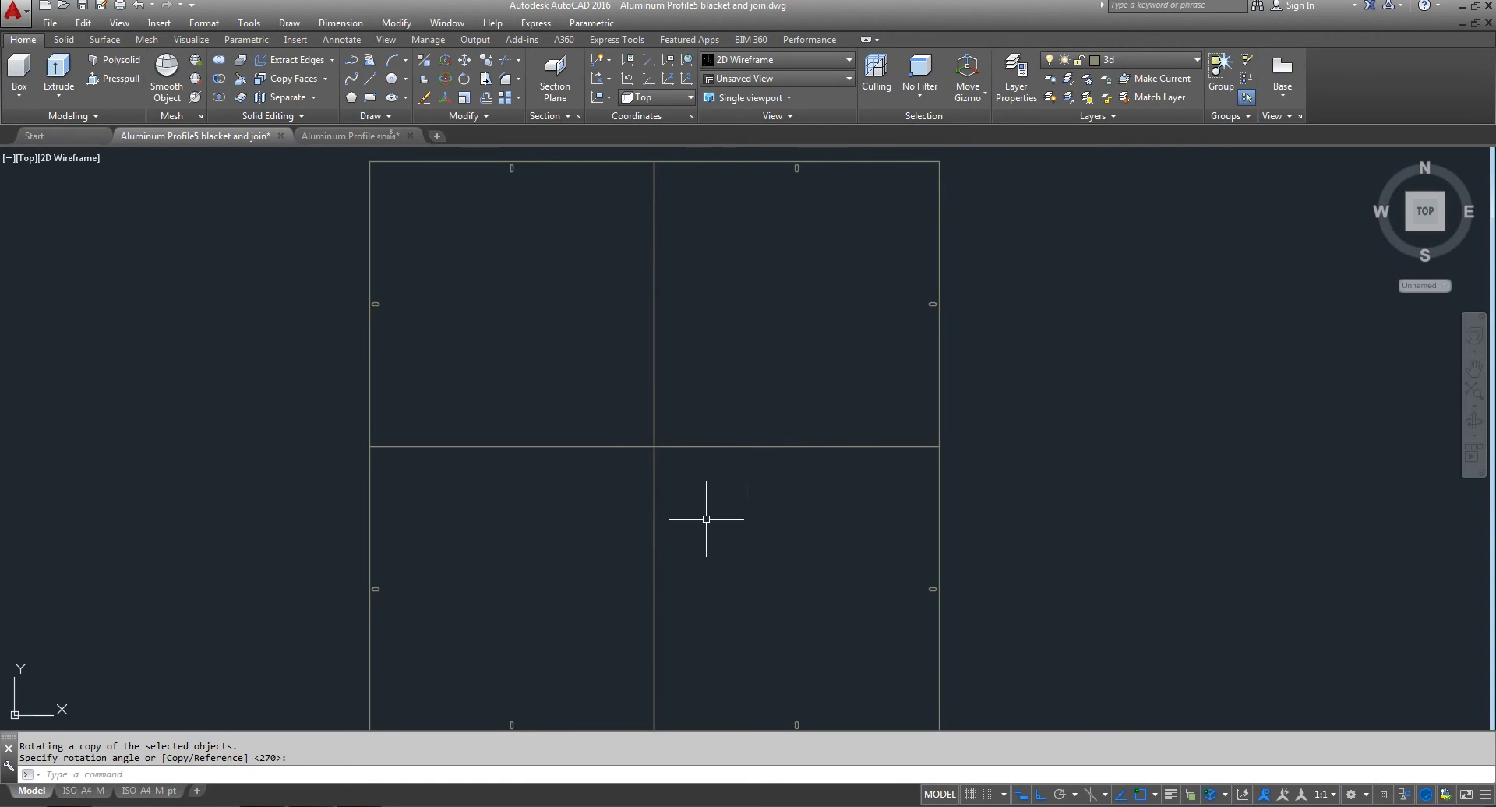
pyautogui.scroll(-4, 736, 421)
pyautogui.moveTo(730, 422); pyautogui.dragTo(705, 420, button='middle')
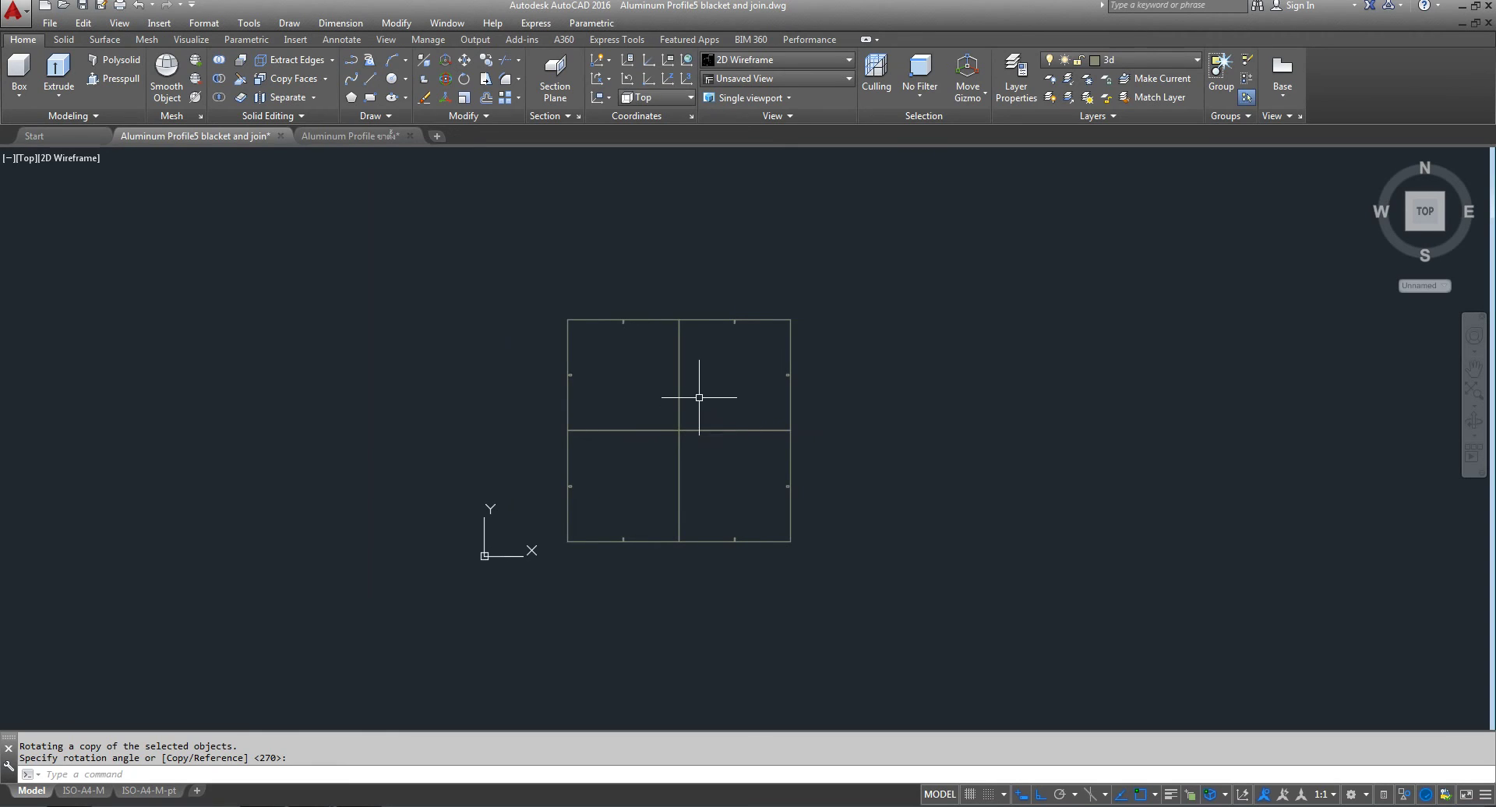
pyautogui.scroll(4, 728, 291)
pyautogui.moveTo(728, 291); pyautogui.dragTo(654, 243, button='middle')
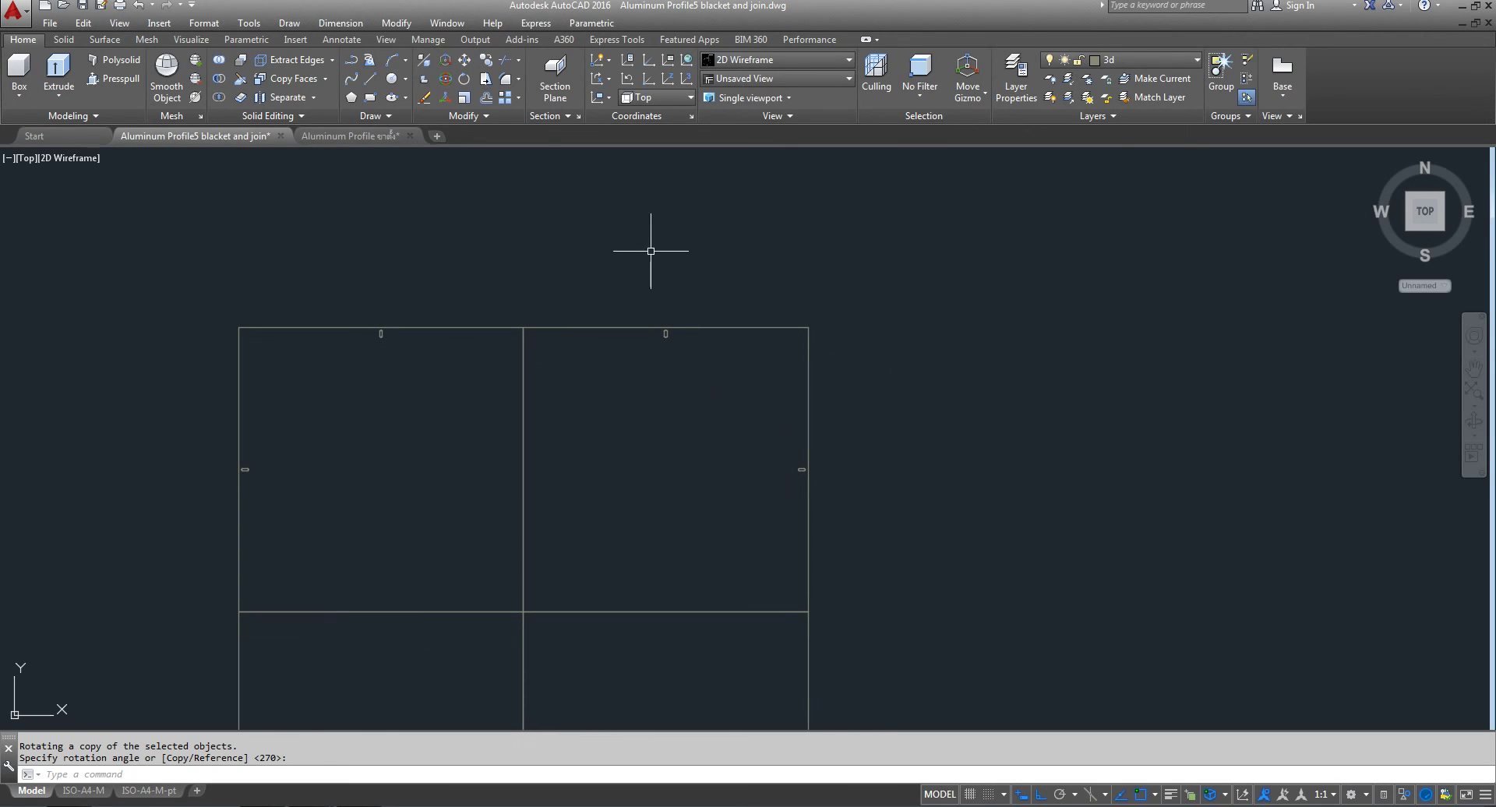
# - Subtract the two markers from the right square
pyautogui.click(225, 80)
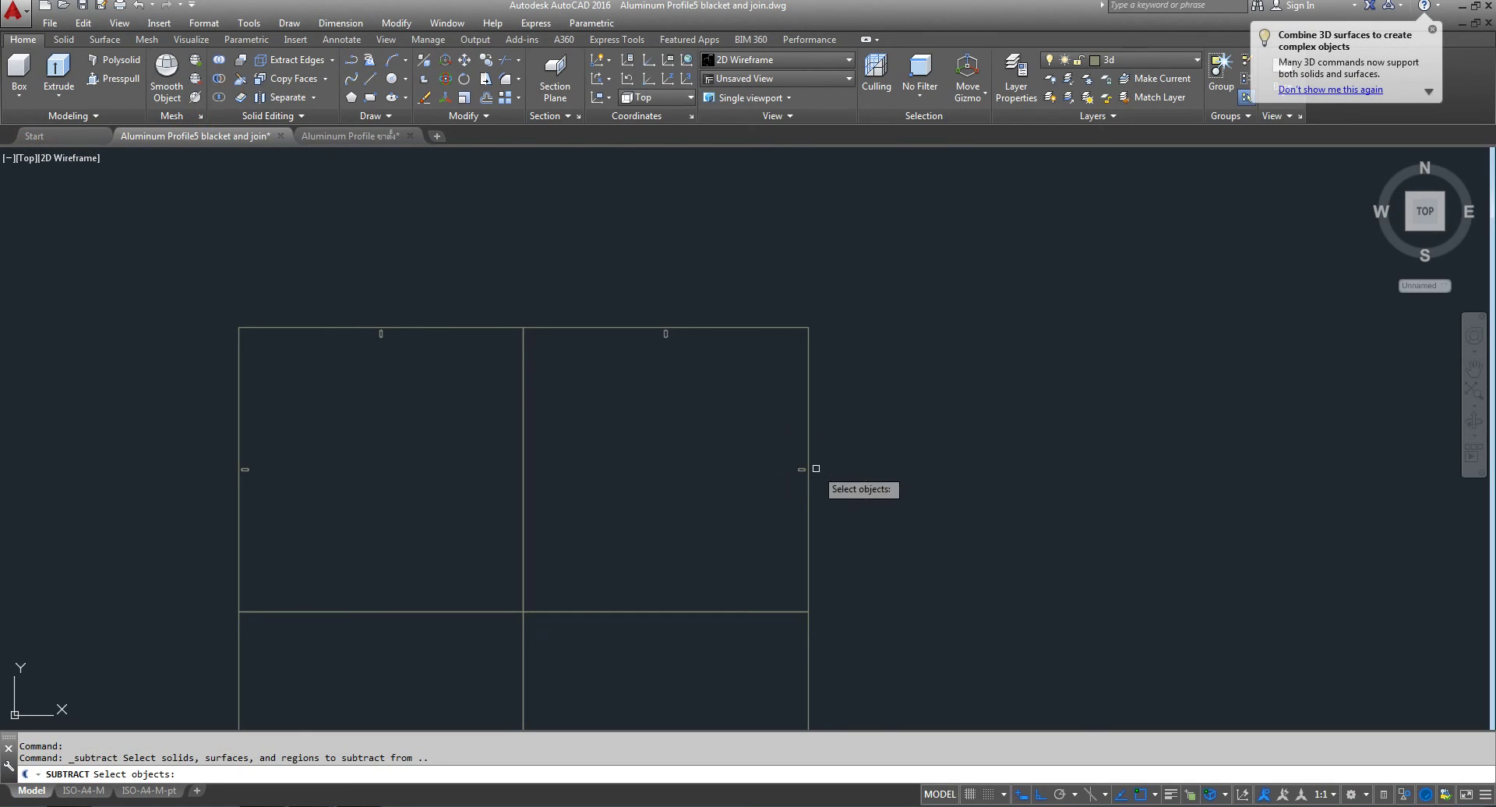
pyautogui.click(811, 510)
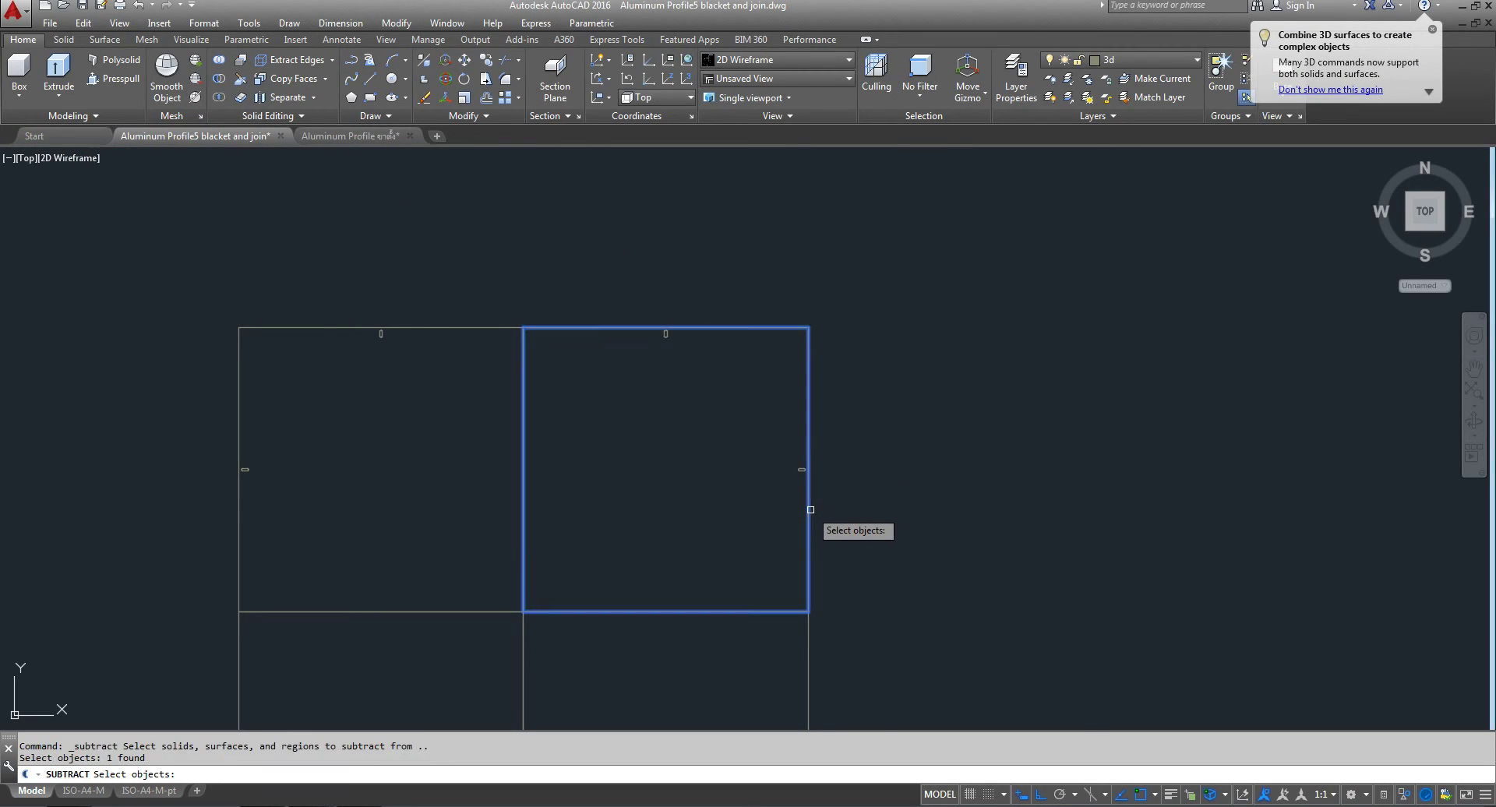
pyautogui.click(626, 254)
pyautogui.click(915, 547)
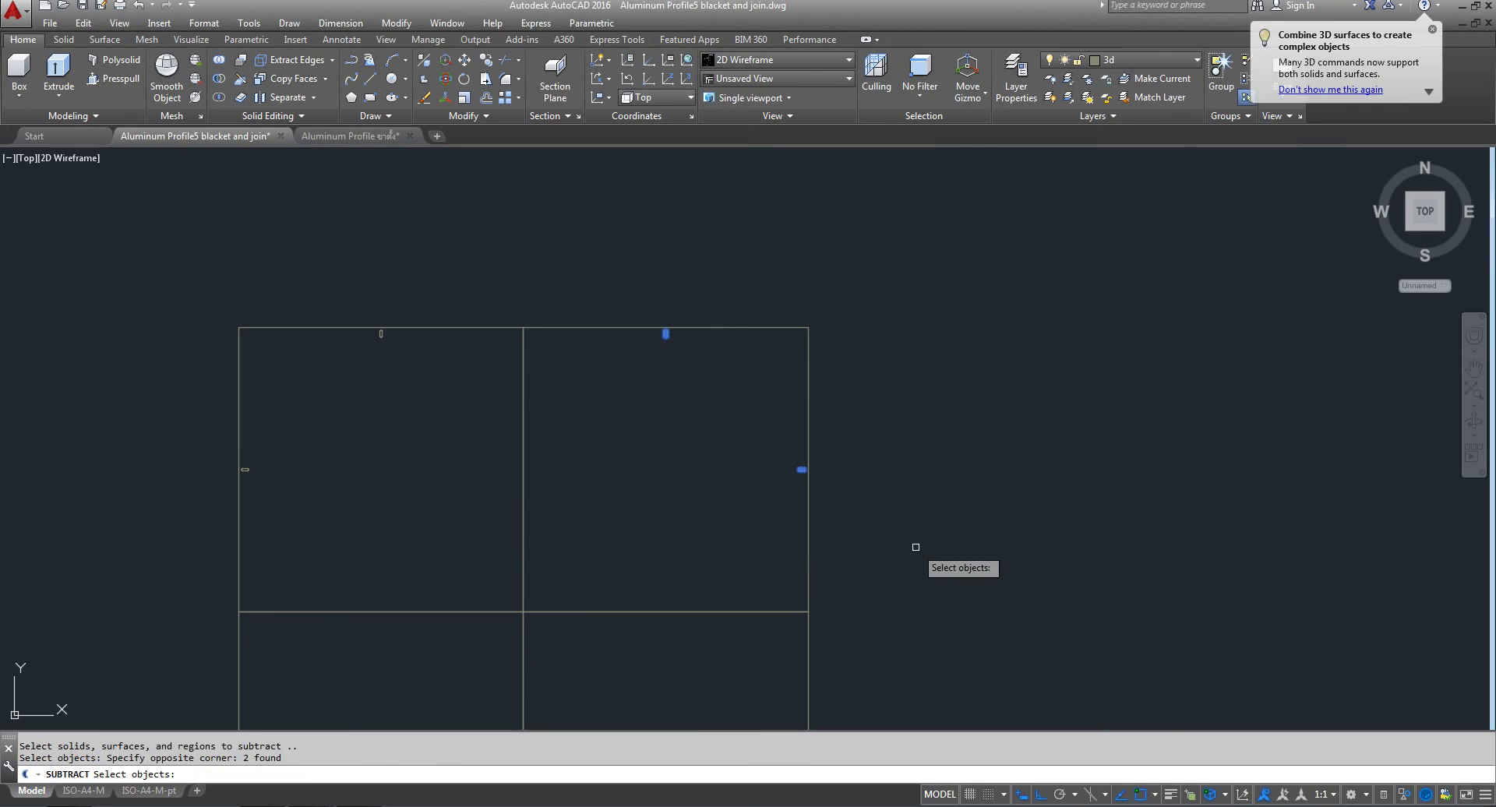
pyautogui.press('Return')
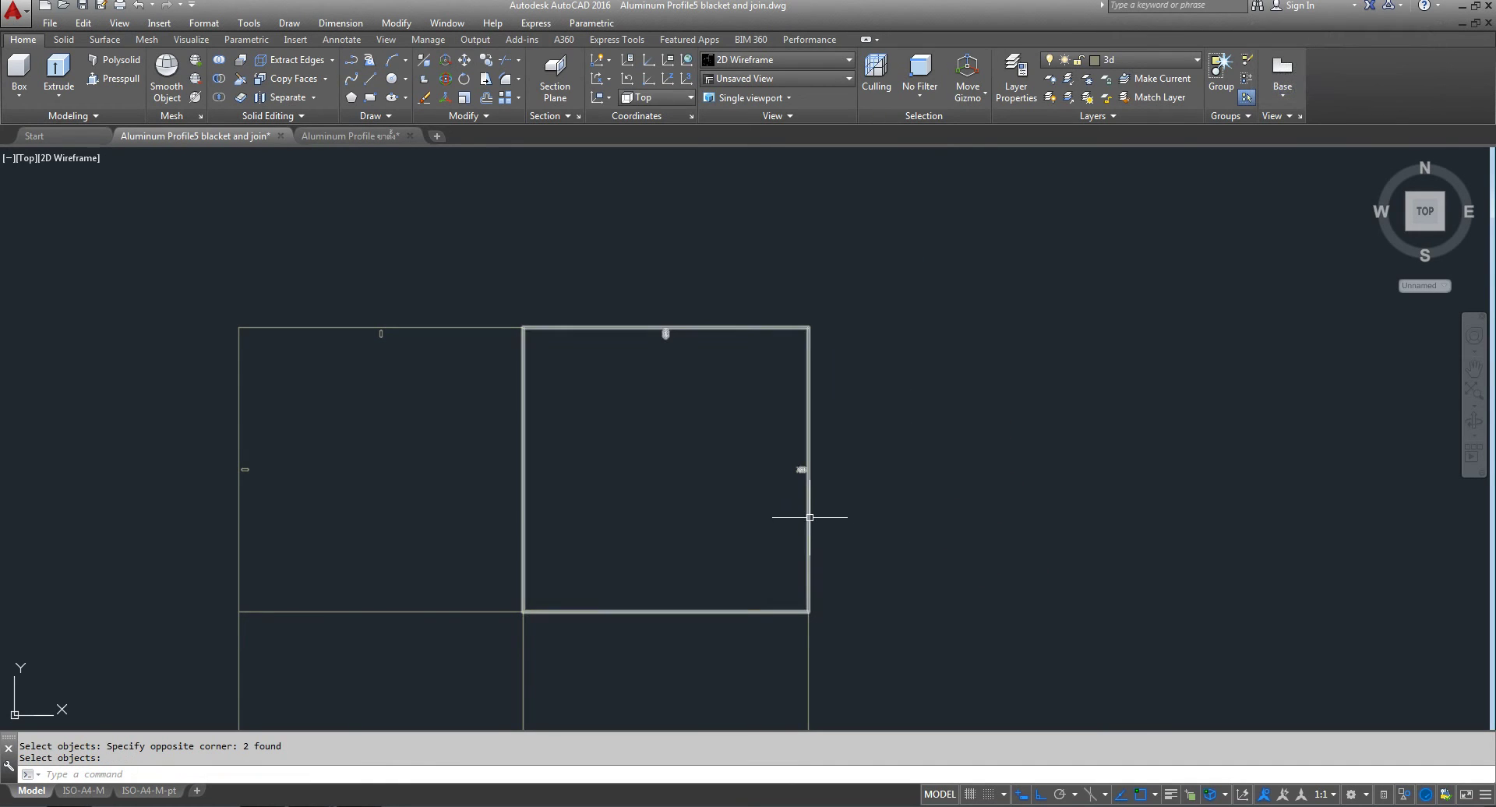
pyautogui.scroll(5, 795, 444)
pyautogui.scroll(-5, 872, 448)
pyautogui.scroll(-2, 857, 452)
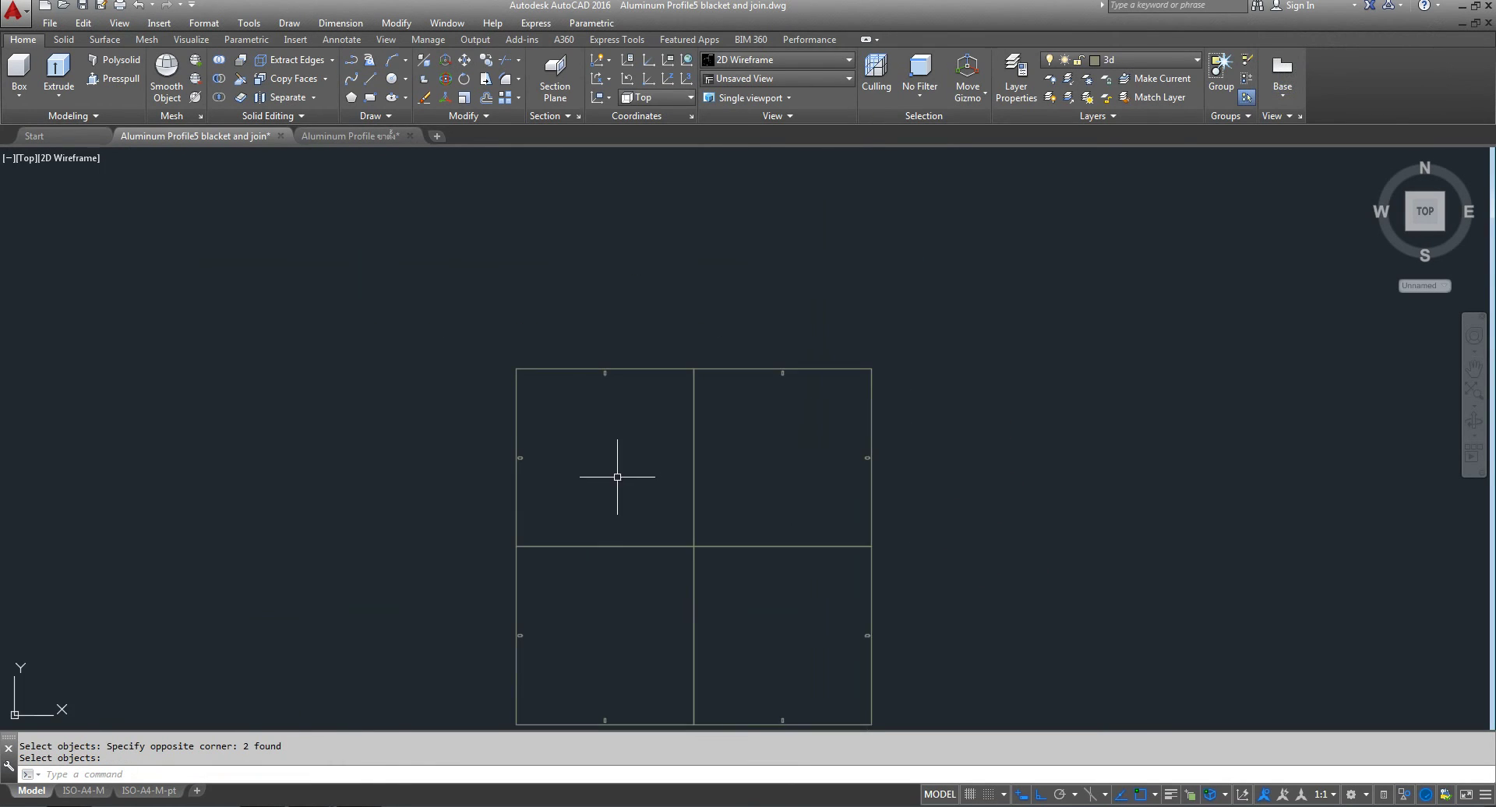
# - Subtract the two markers from the top-left square
pyautogui.click(223, 78)
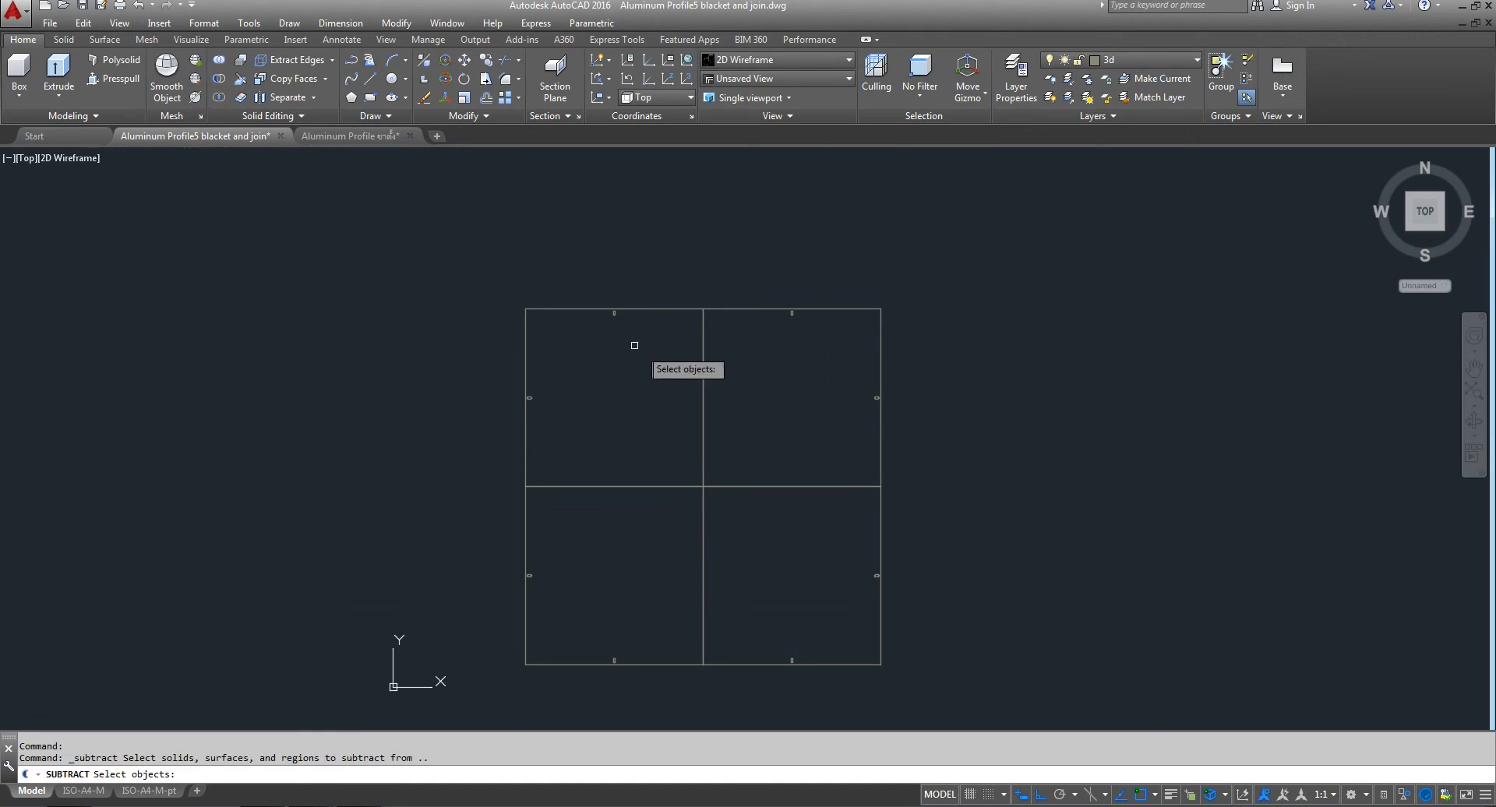
pyautogui.click(658, 309)
pyautogui.press('Return')
pyautogui.click(451, 234)
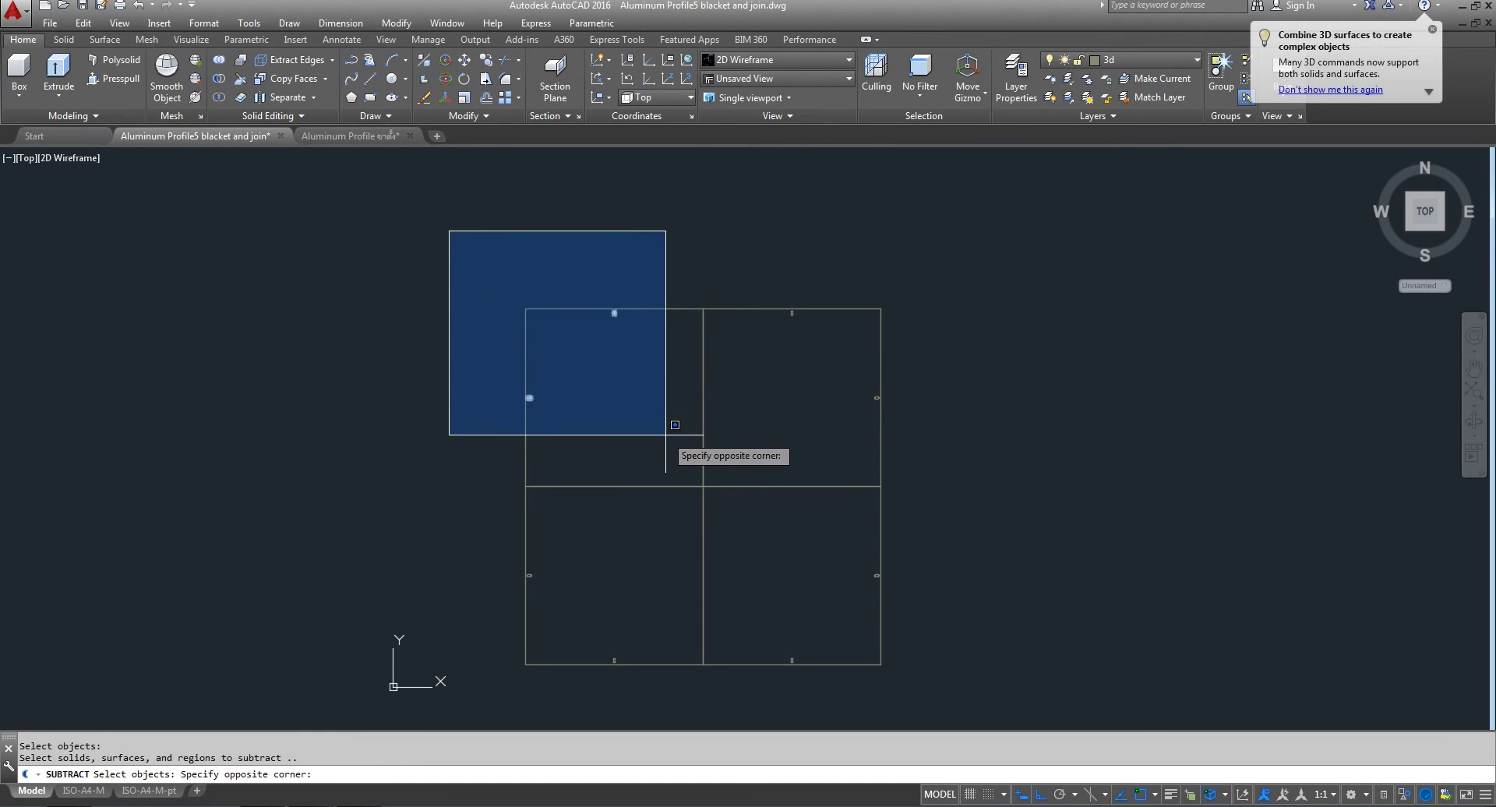
pyautogui.click(665, 434)
pyautogui.press('Return')
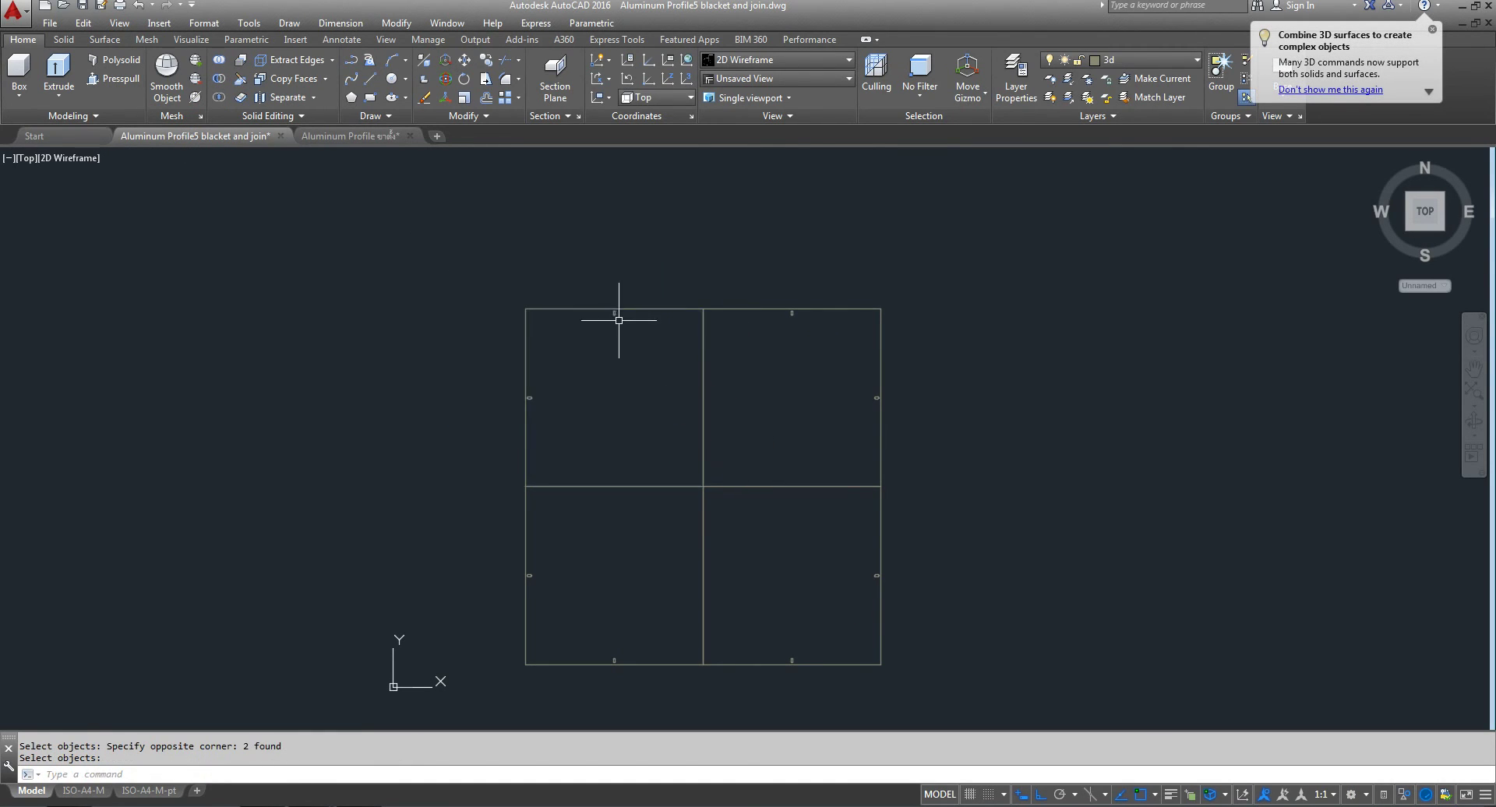
# - Subtract the four lower markers from the lower half, then undo that subtraction
pyautogui.click(218, 79)
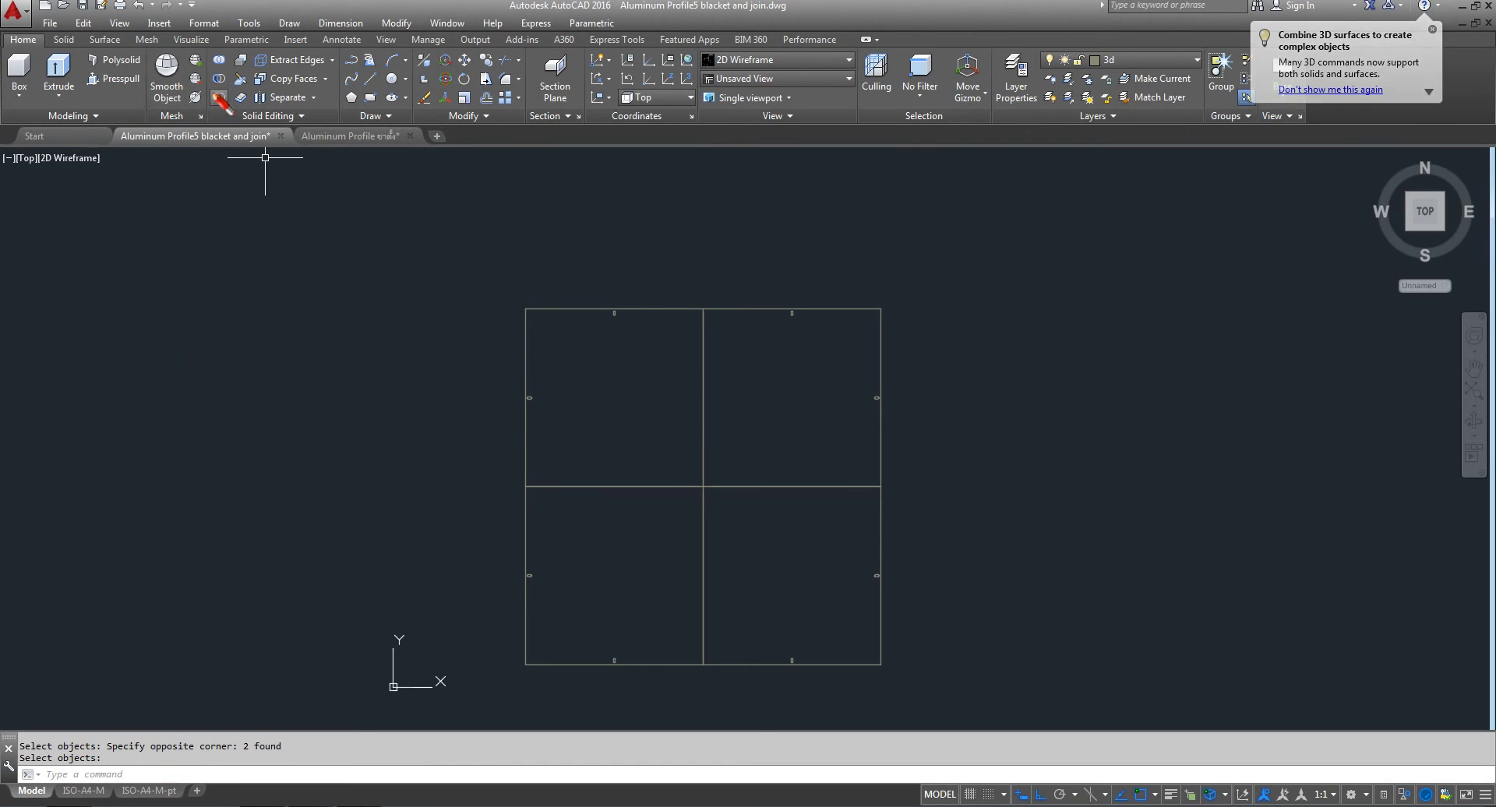
pyautogui.moveTo(682, 530)
pyautogui.mouseDown(button='middle')
pyautogui.moveTo(682, 464)
pyautogui.moveTo(648, 384)
pyautogui.mouseUp(button='middle')
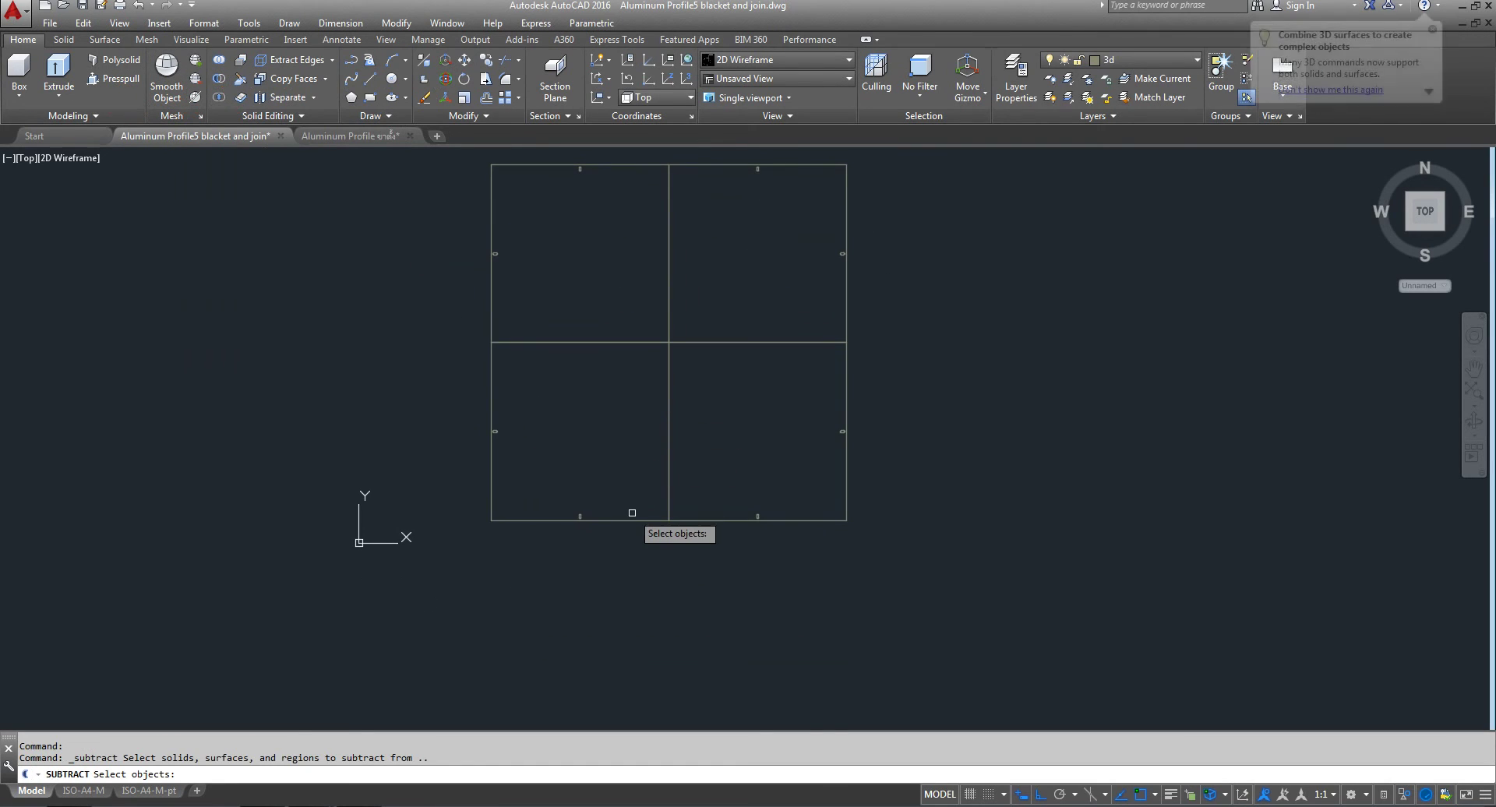
pyautogui.click(631, 519)
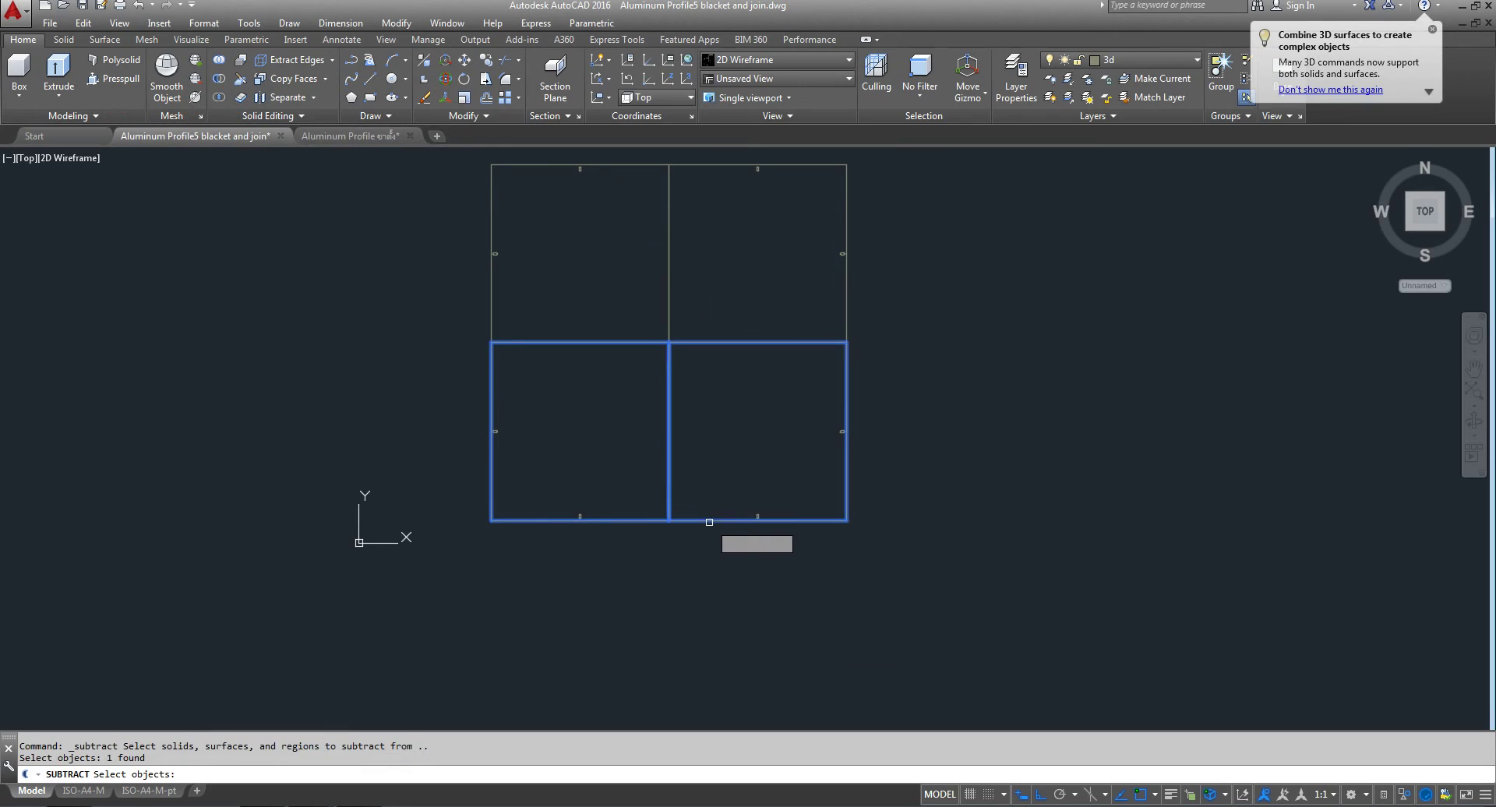
pyautogui.press('Return')
pyautogui.click(408, 350)
pyautogui.click(1074, 647)
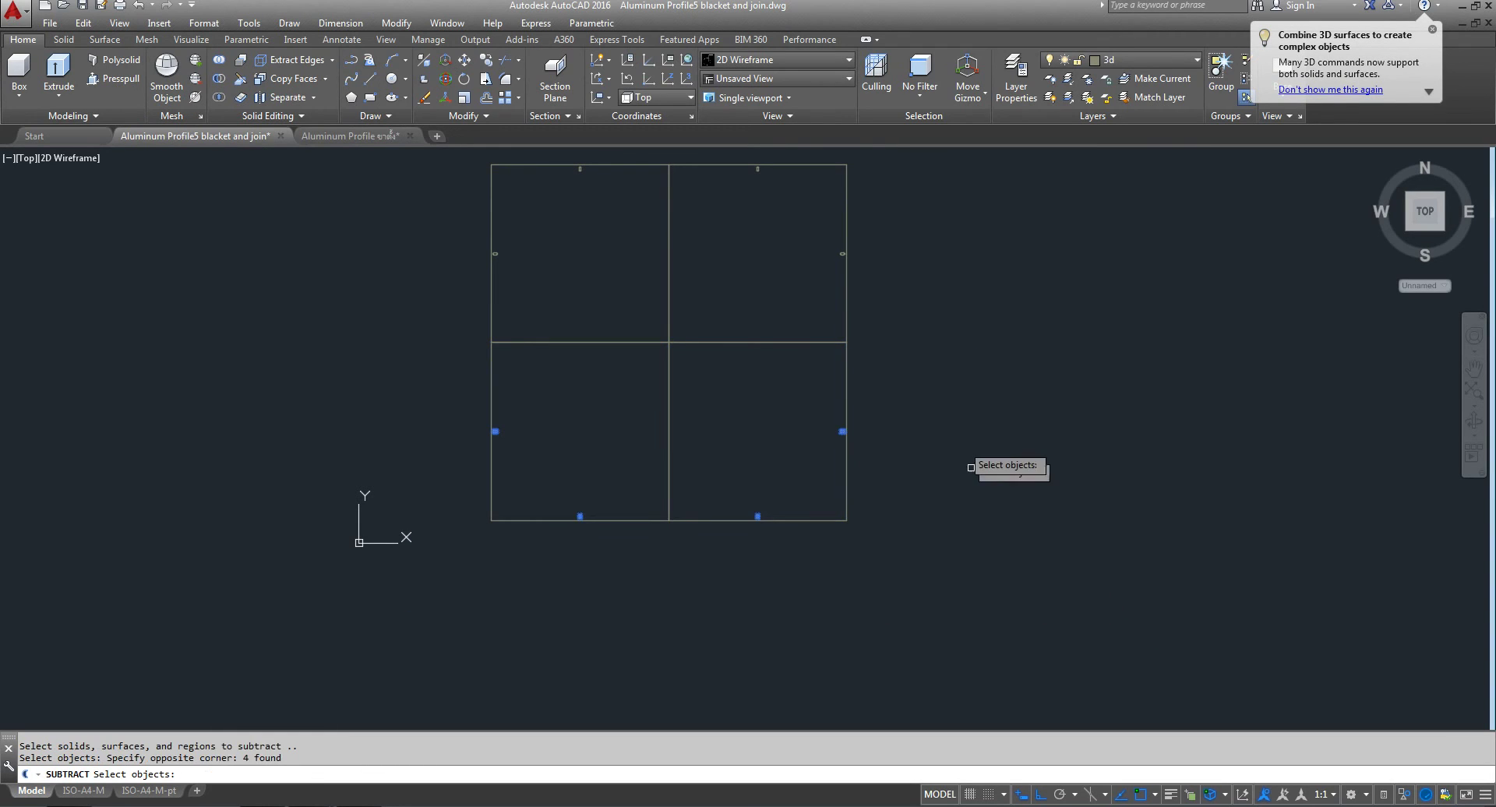
pyautogui.press('Return')
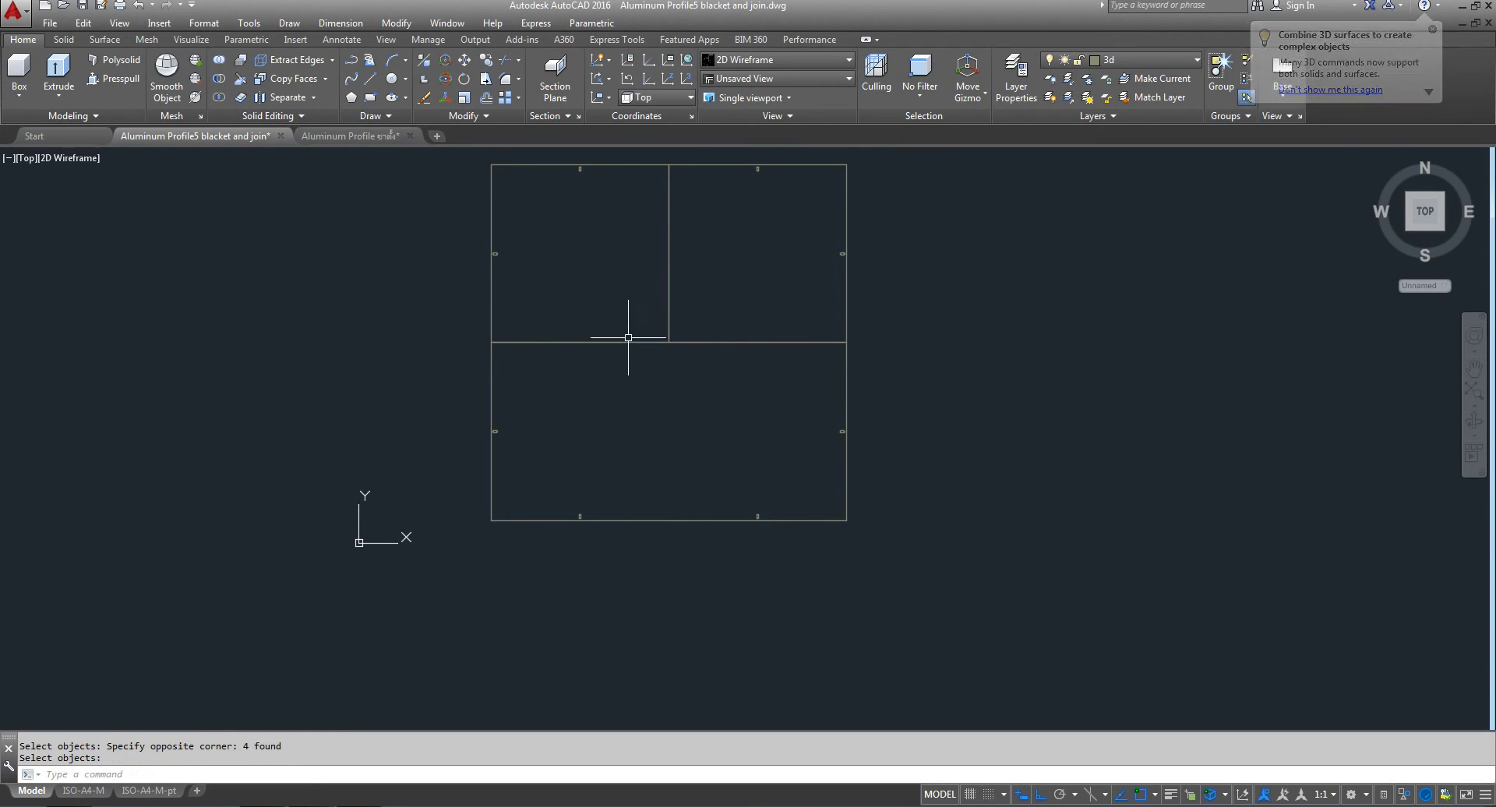
pyautogui.click(139, 7)
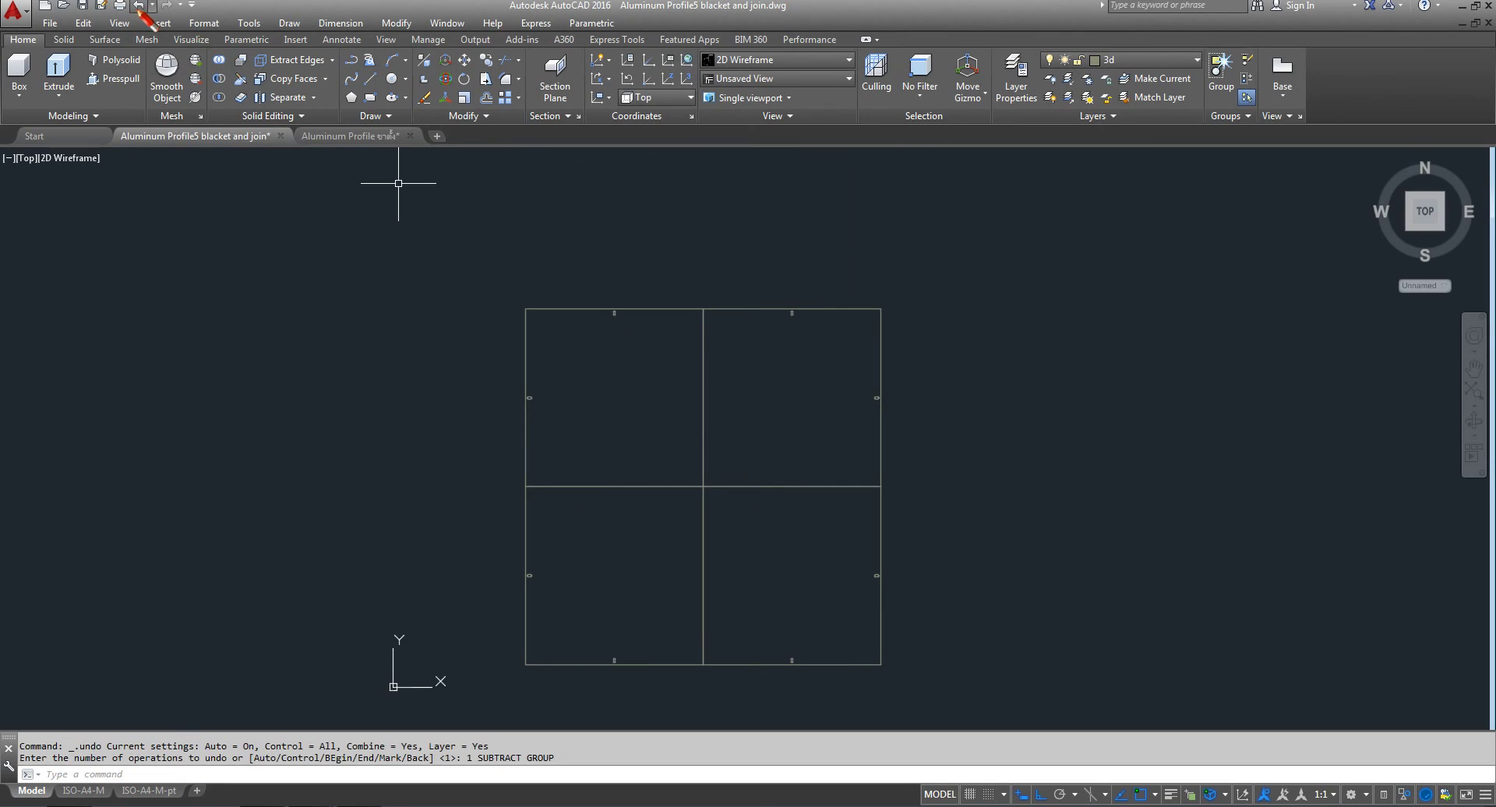
pyautogui.moveTo(634, 418); pyautogui.dragTo(624, 327, button='middle')
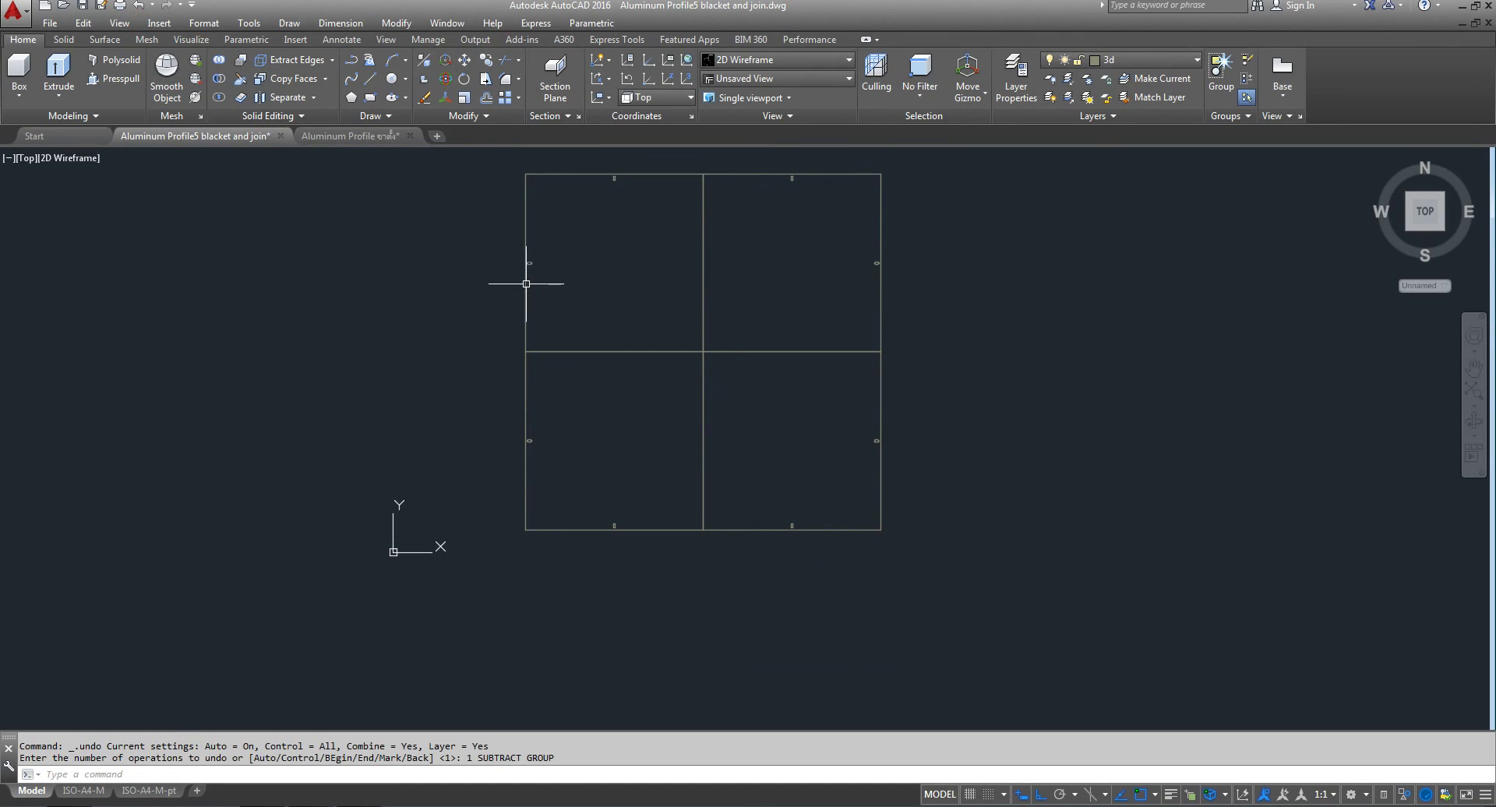
# - Subtract the edge pieces from the lower-left panel, then repeat for the lower-right panel
pyautogui.click(219, 79)
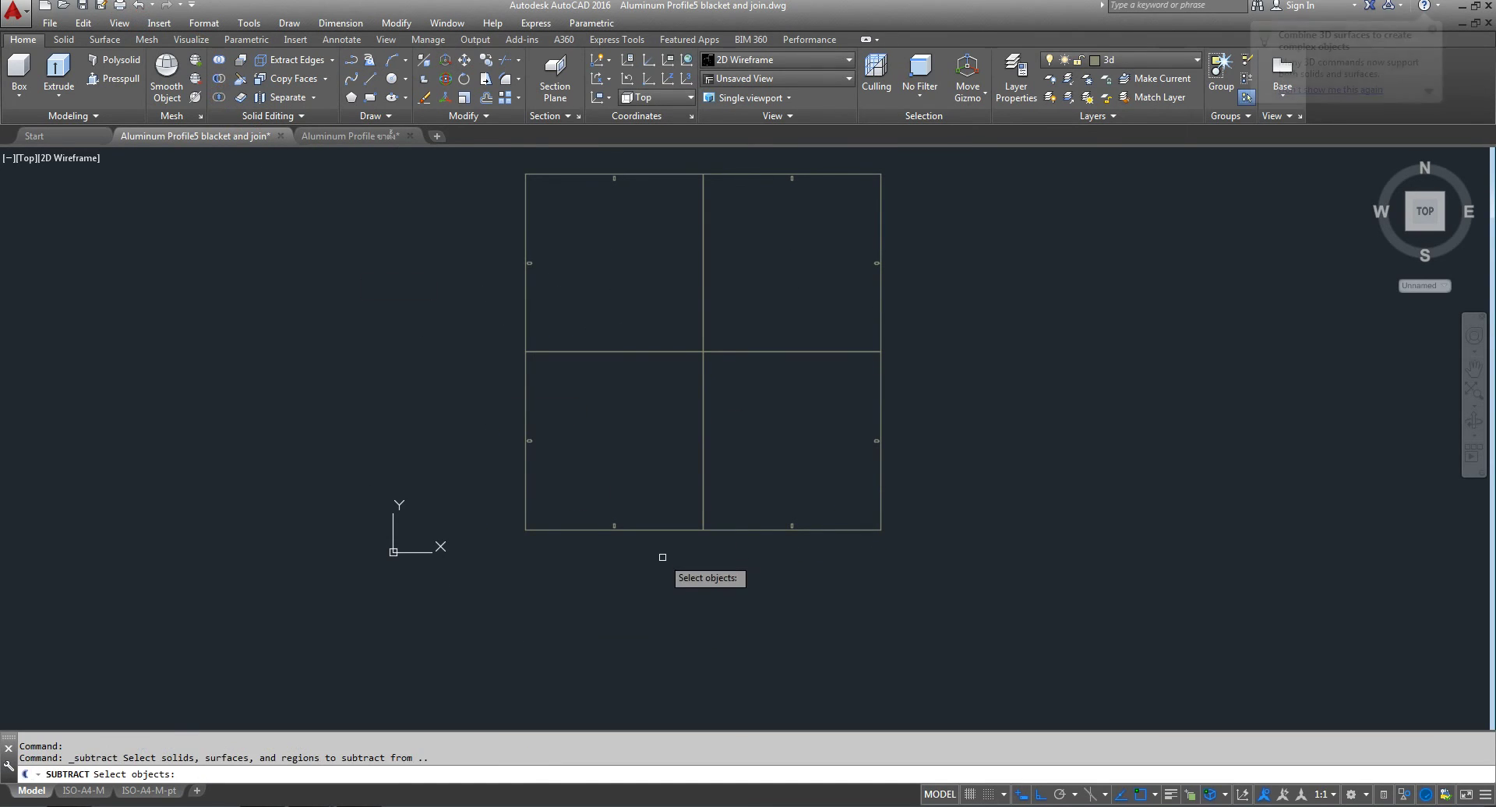
pyautogui.click(450, 393)
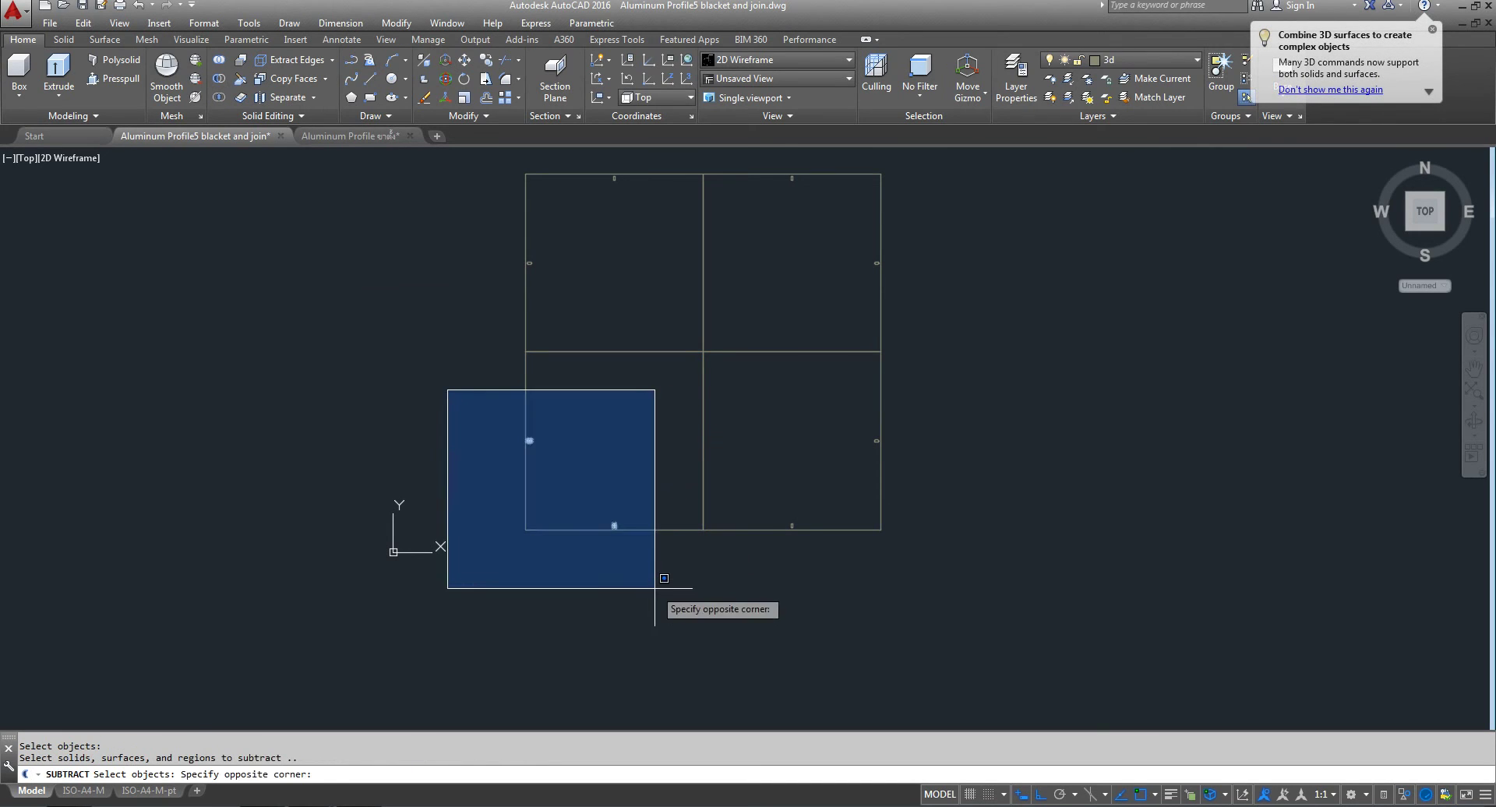
pyautogui.click(657, 589)
pyautogui.rightClick(628, 426)
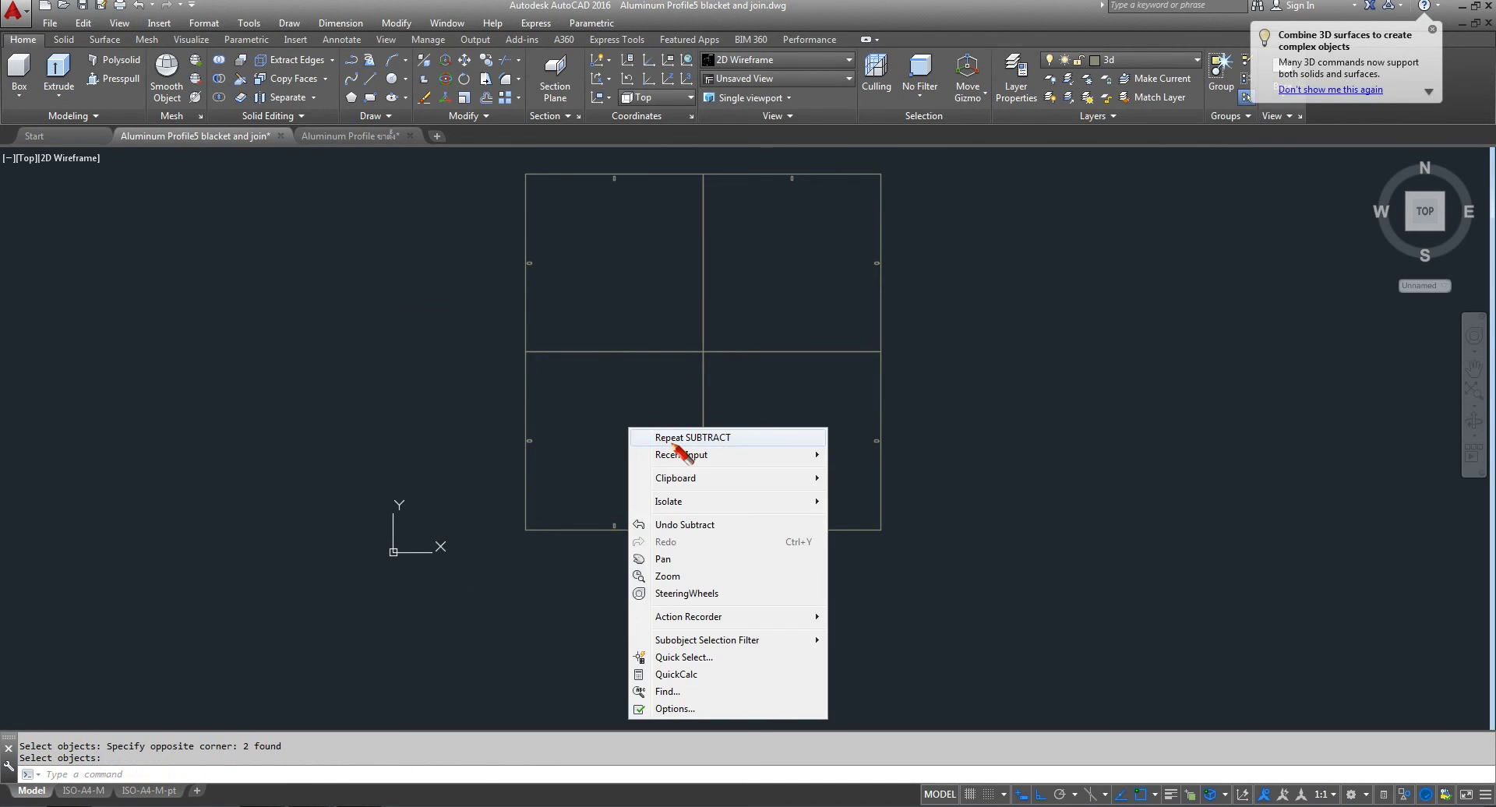
pyautogui.click(680, 438)
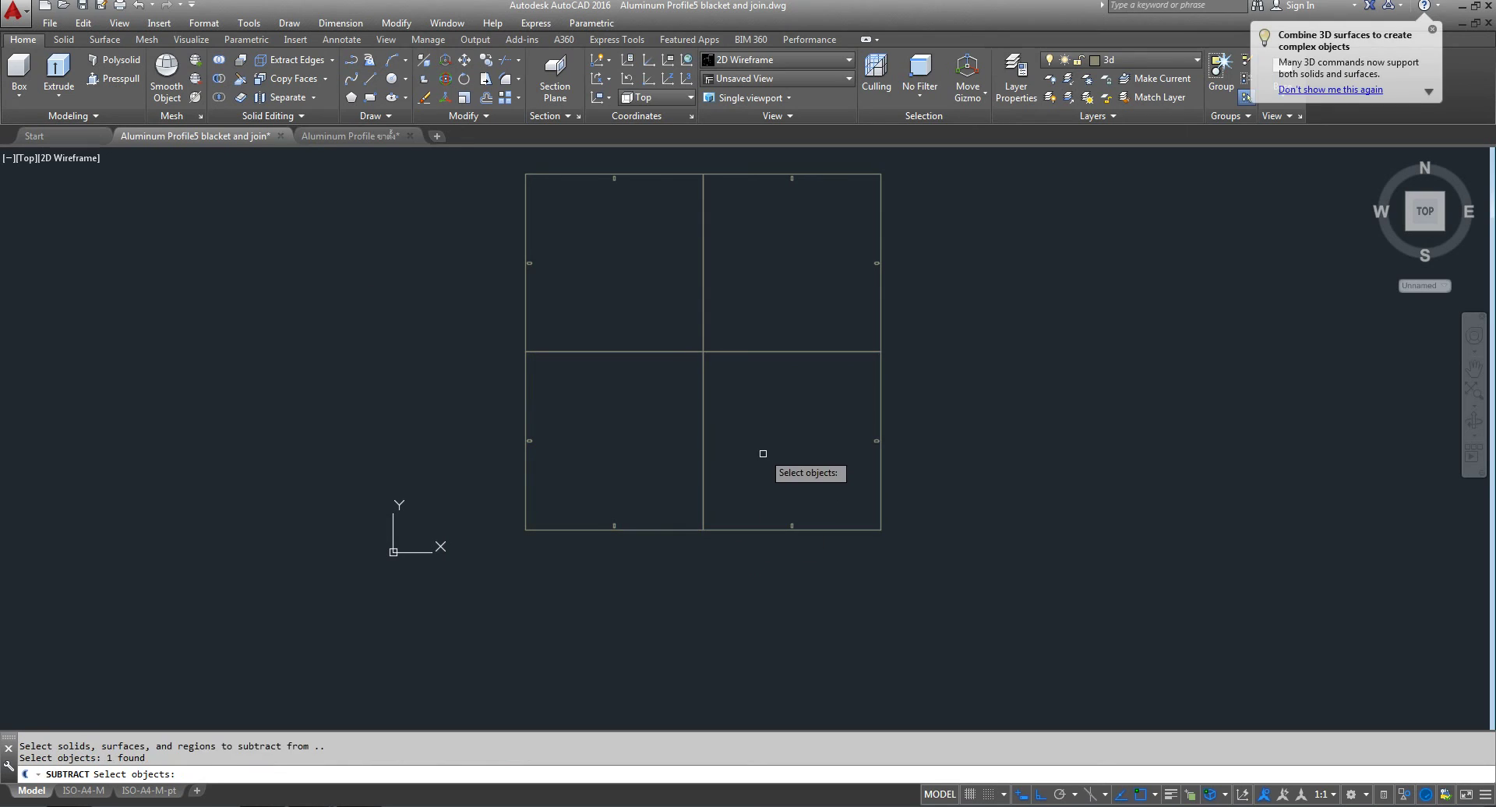
pyautogui.click(775, 403)
pyautogui.click(948, 523)
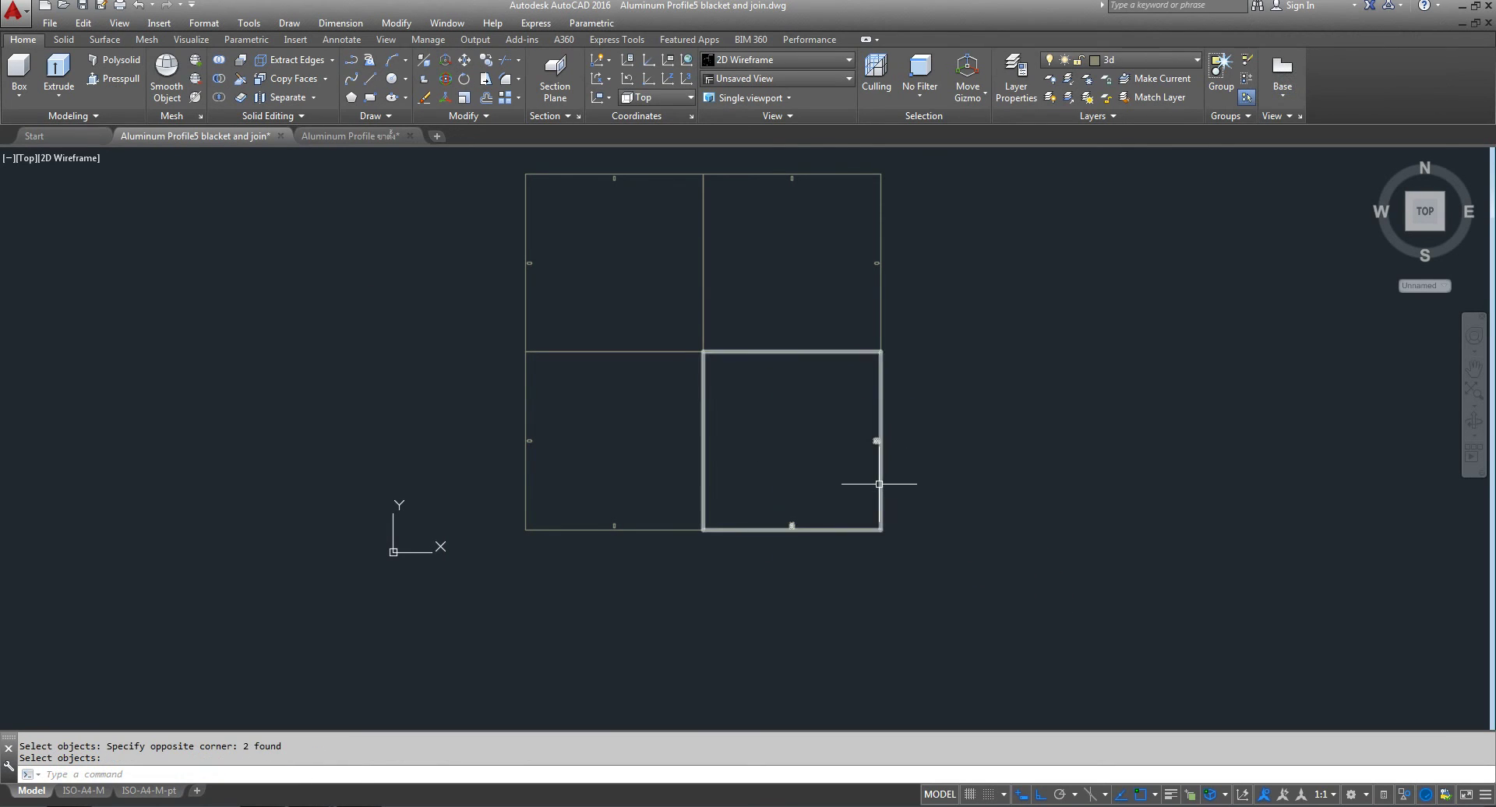
pyautogui.click(27, 157)
# - Show the plate in SE Isometric view with the Realistic visual style, centred on screen
pyautogui.click(94, 321)
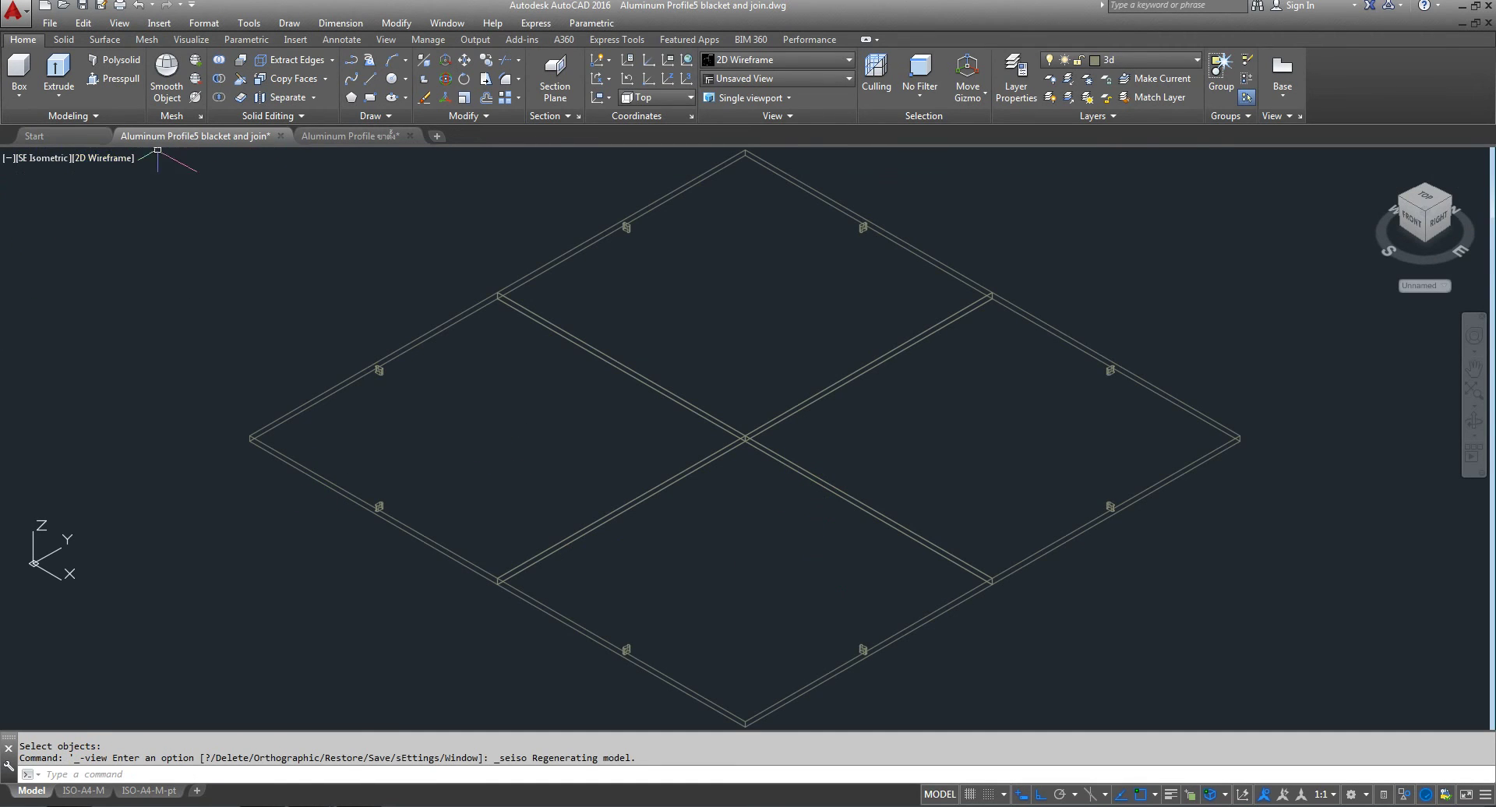
pyautogui.click(117, 161)
pyautogui.click(185, 251)
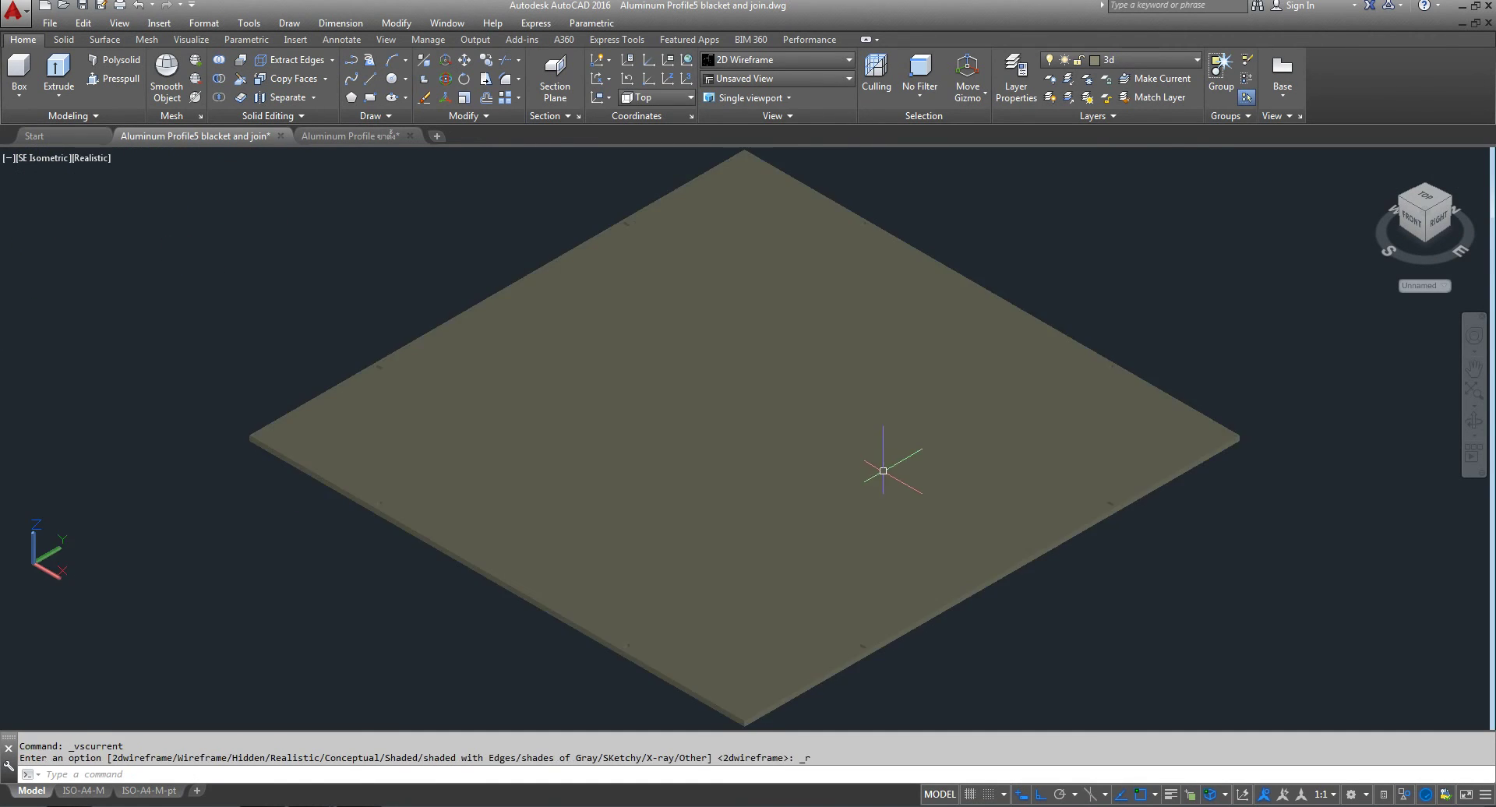
pyautogui.moveTo(895, 501); pyautogui.dragTo(811, 523, button='middle')
pyautogui.scroll(3, 806, 518)
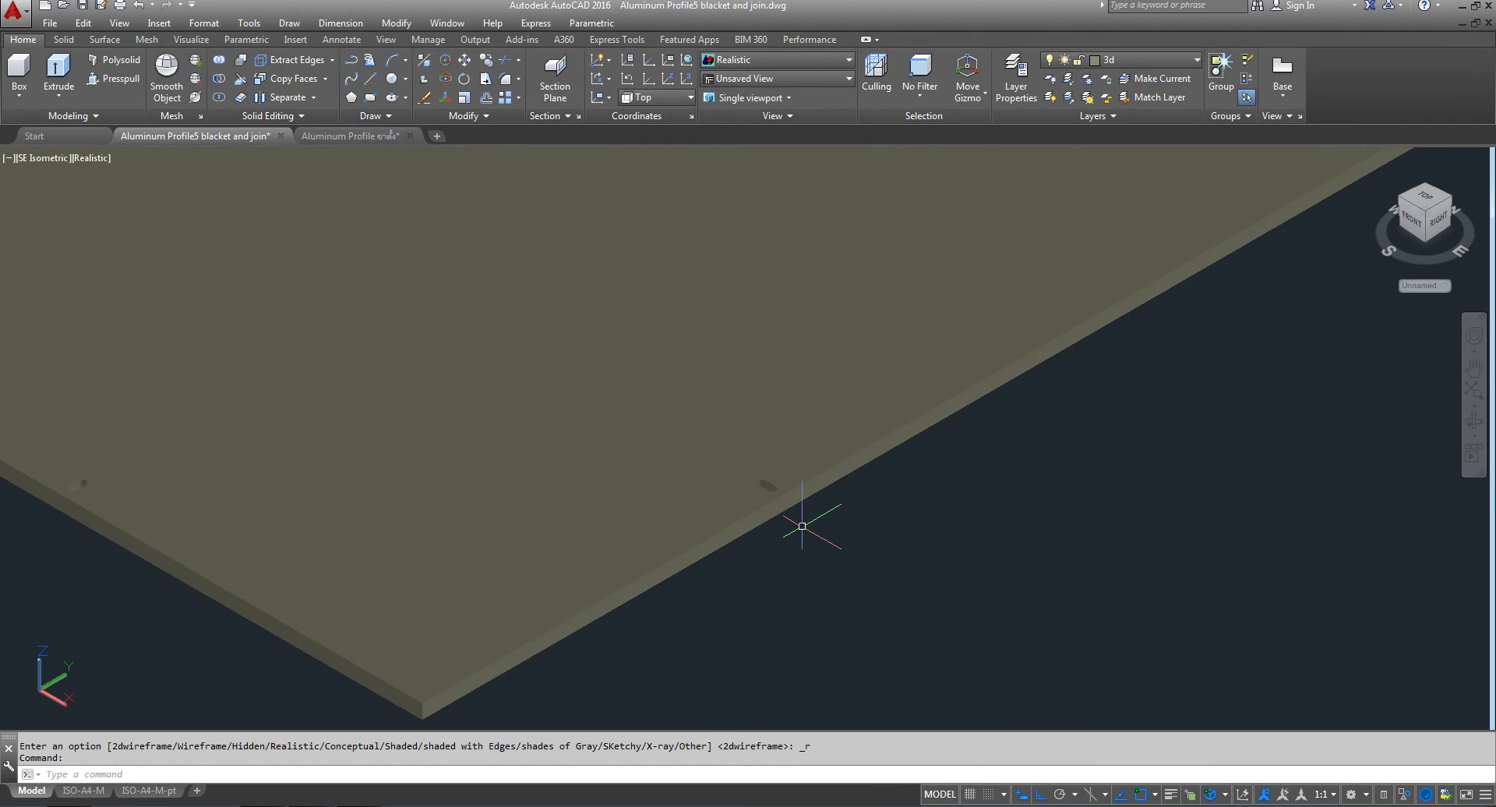
pyautogui.scroll(2, 771, 495)
pyautogui.scroll(-6, 601, 494)
pyautogui.scroll(6, 608, 381)
pyautogui.scroll(1, 393, 273)
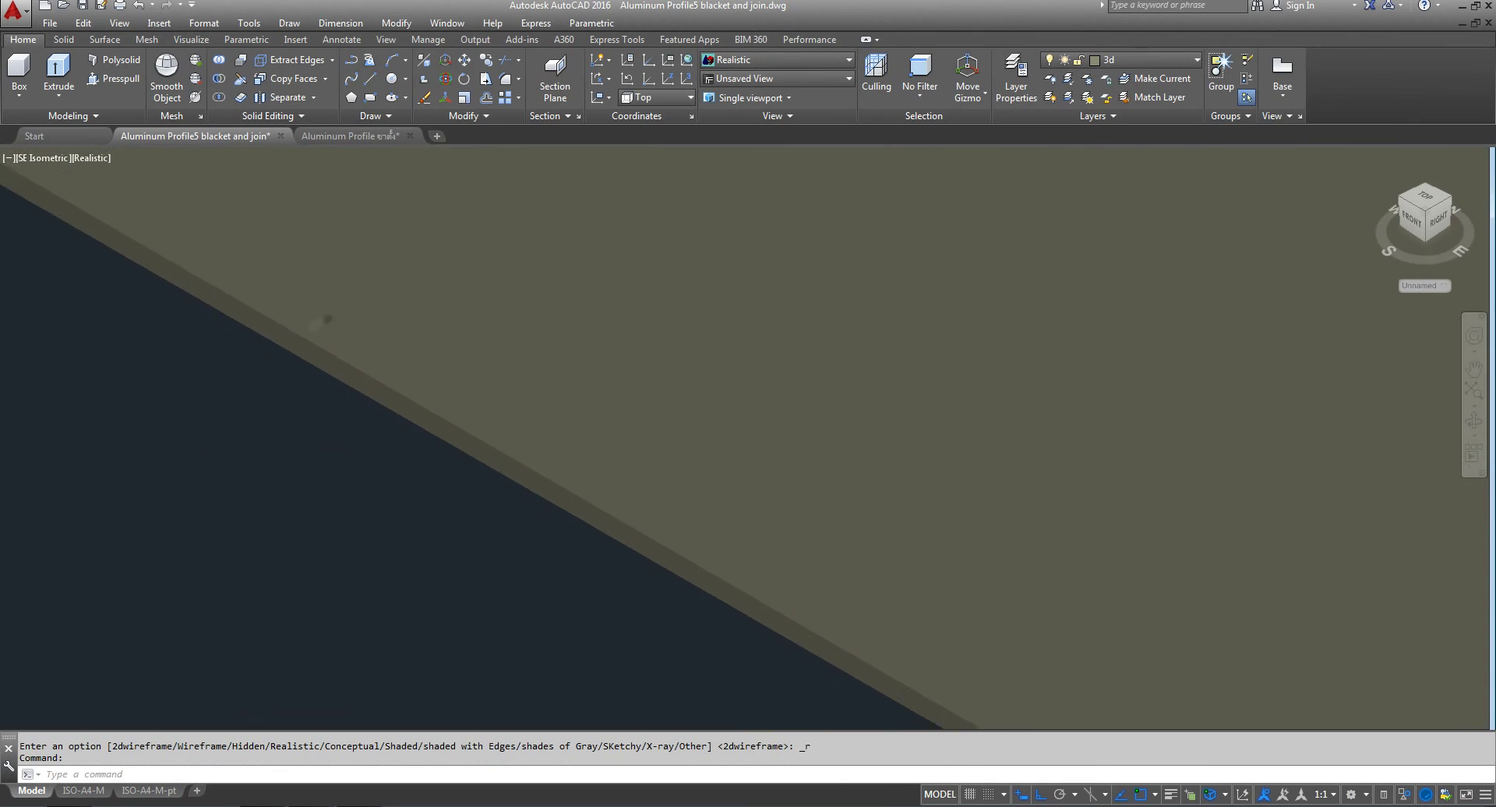
pyautogui.scroll(1, 318, 384)
pyautogui.scroll(-1, 317, 384)
pyautogui.scroll(-5, 479, 429)
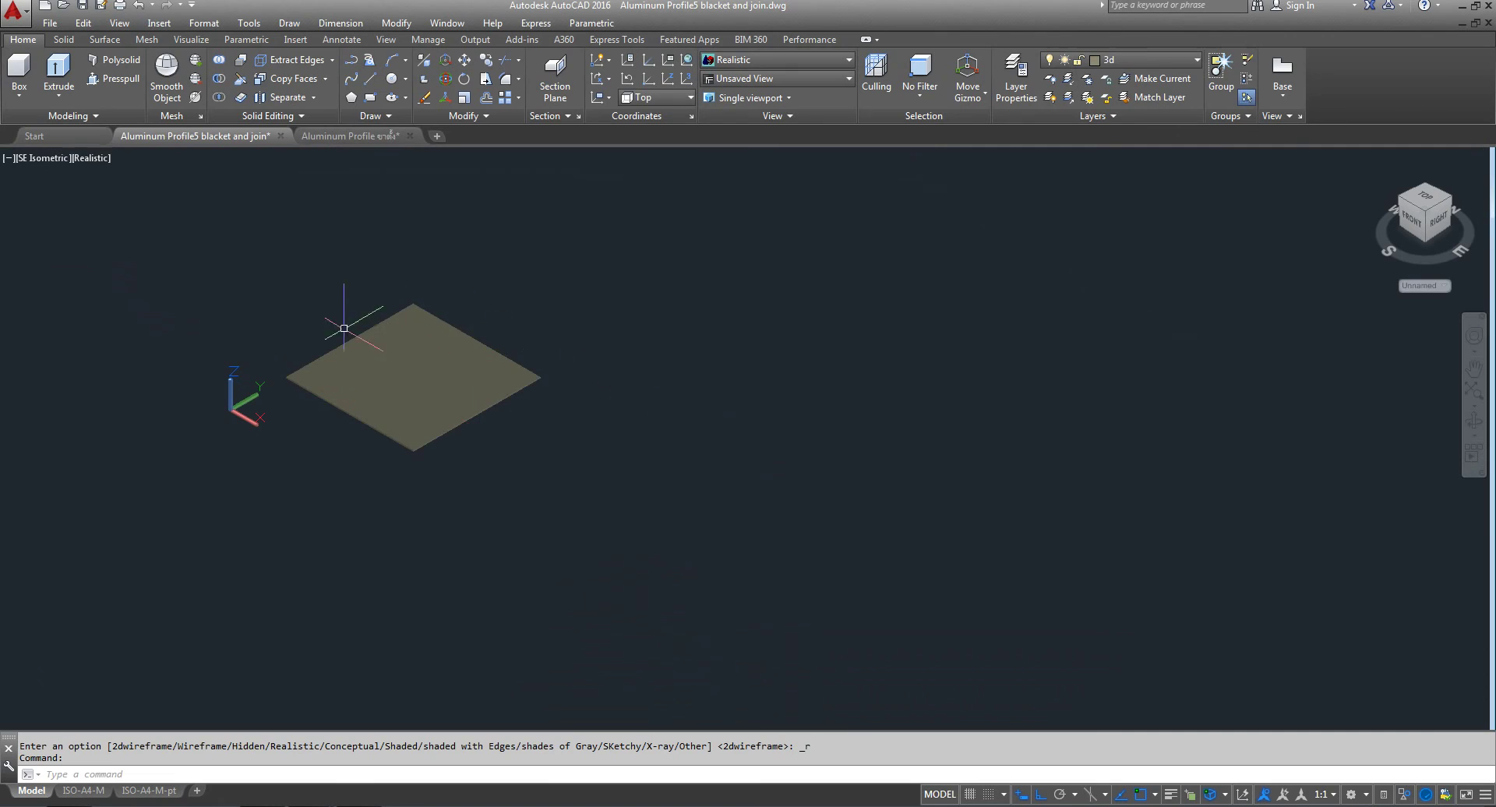
pyautogui.scroll(4, 334, 320)
pyautogui.moveTo(909, 311); pyautogui.dragTo(966, 305, button='middle')
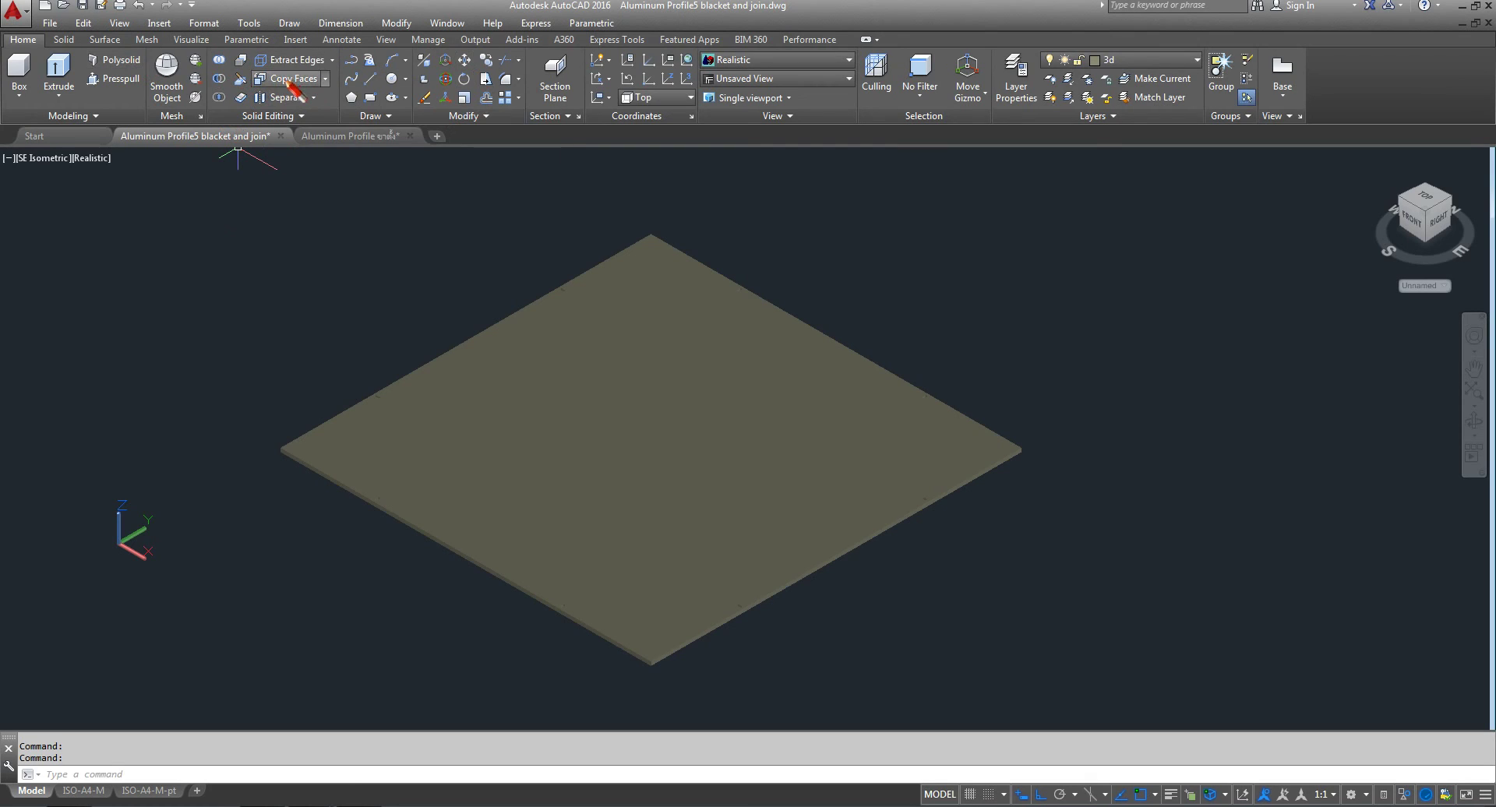
# - Open the Materials Browser and show the Autodesk Library Fabric category
pyautogui.click(191, 40)
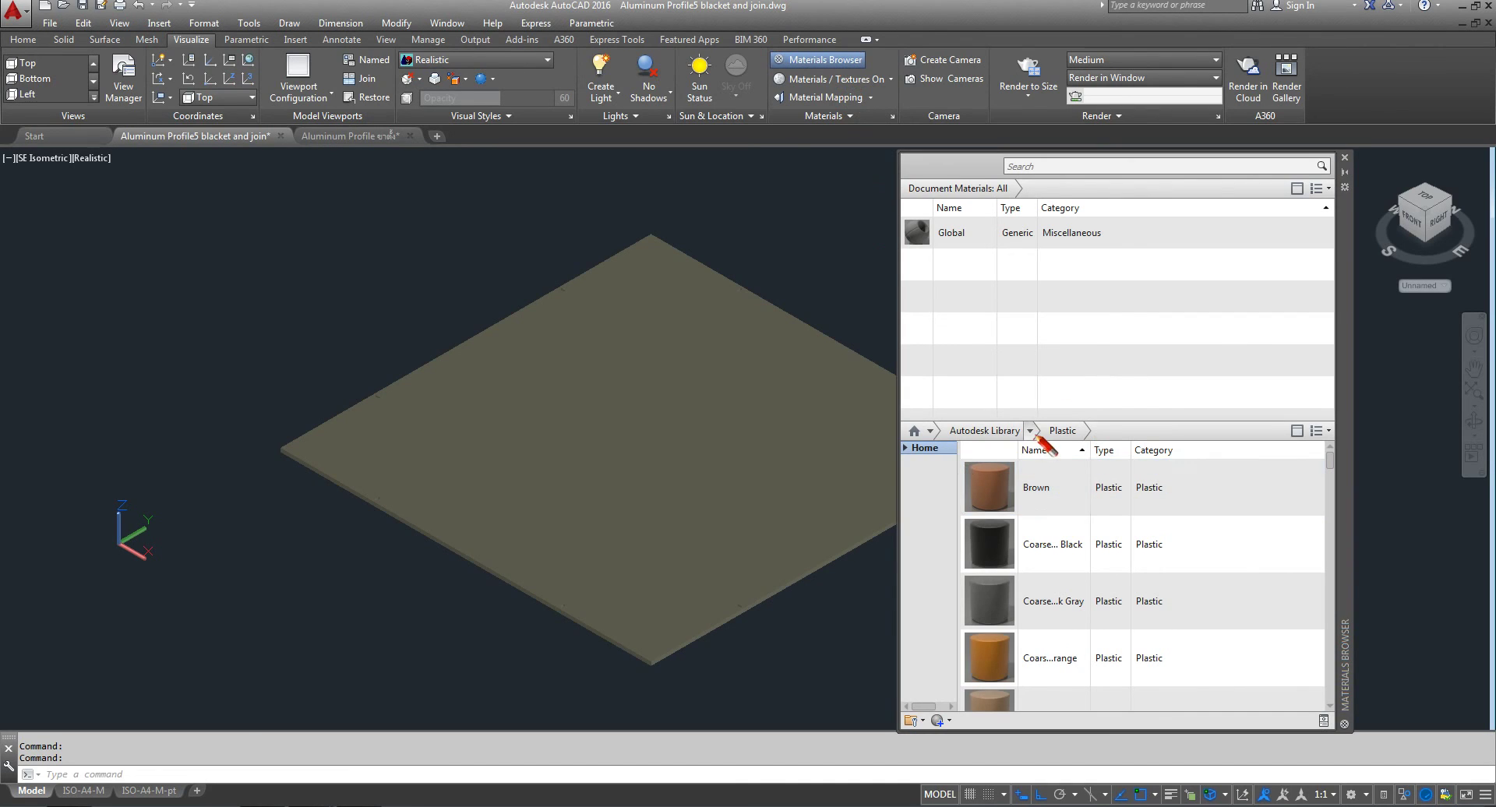
pyautogui.click(1030, 431)
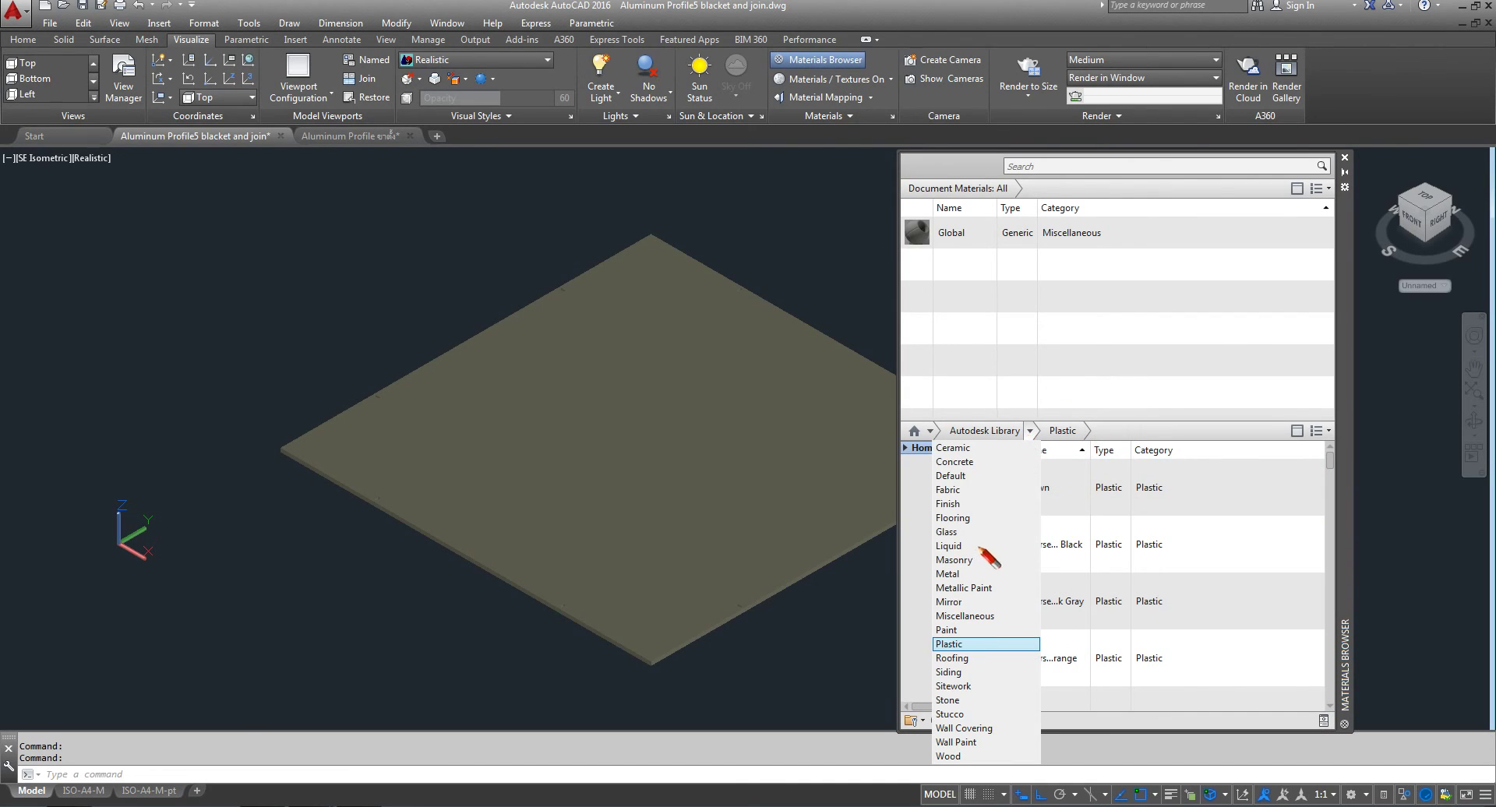
pyautogui.click(973, 490)
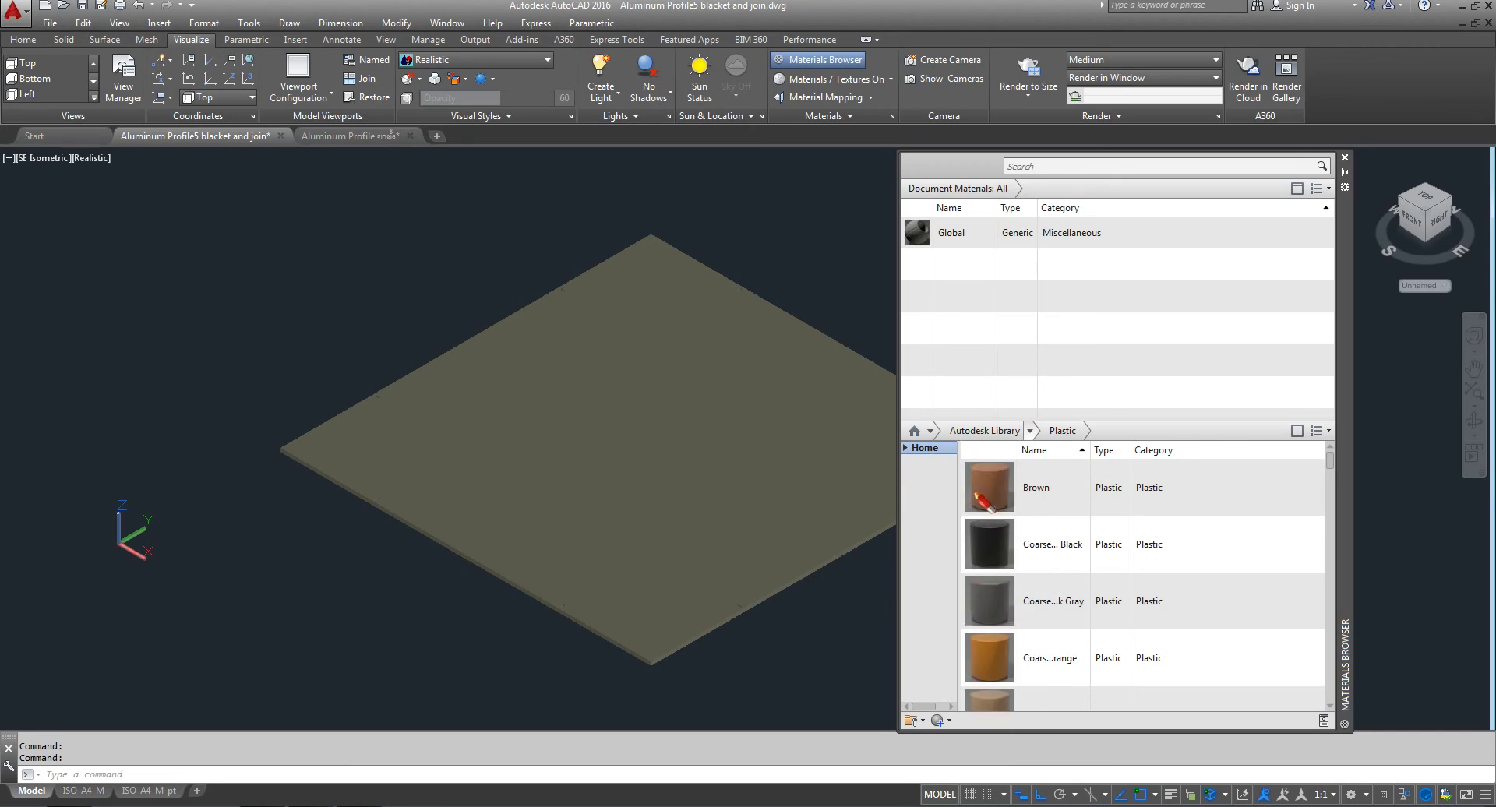
# - Add Plaid - Red from the Fabric list to the document materials
pyautogui.scroll(-3, 1144, 608)
pyautogui.scroll(-3, 1143, 608)
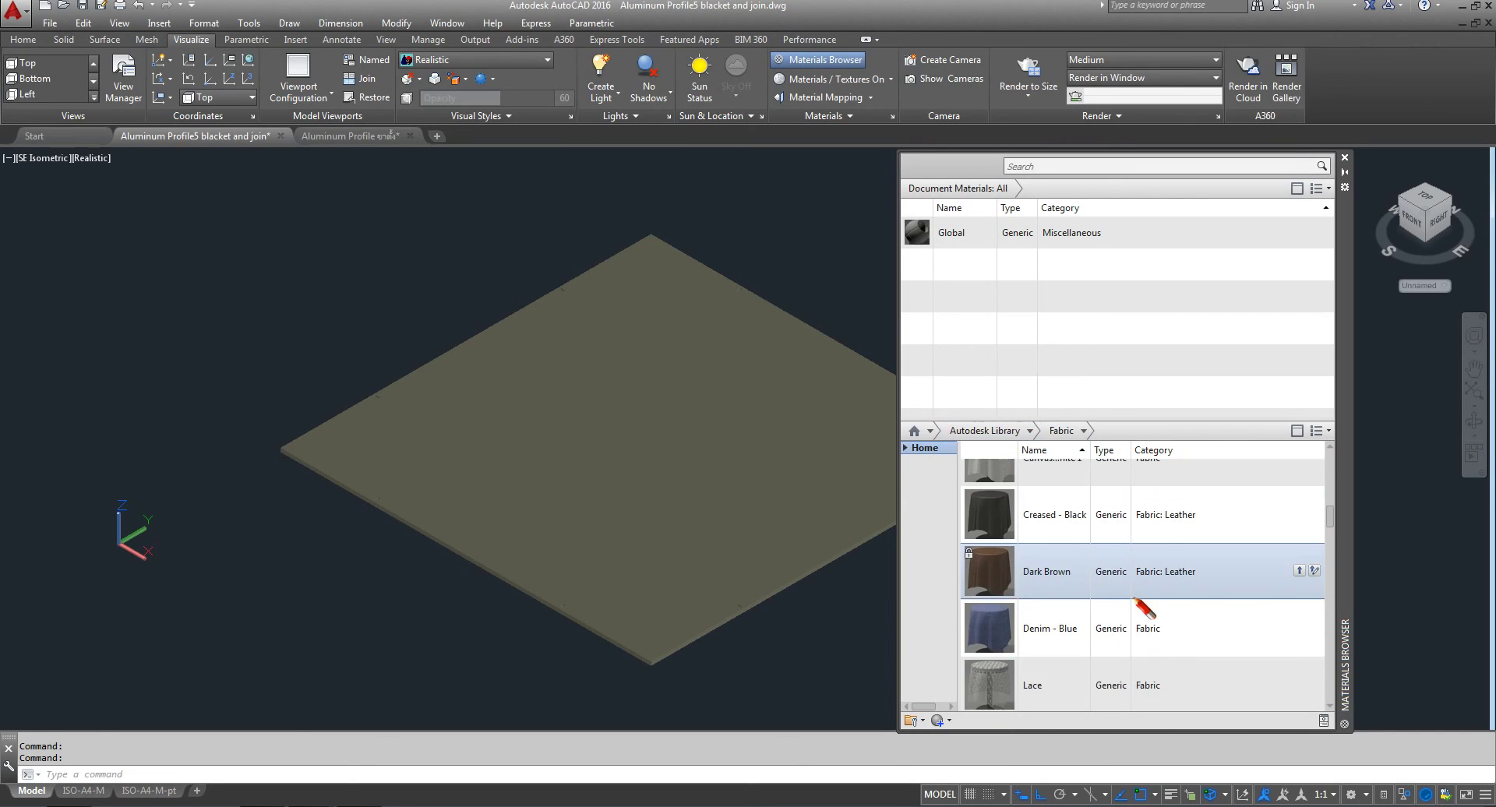
pyautogui.scroll(-3, 1144, 608)
pyautogui.scroll(-3, 1144, 607)
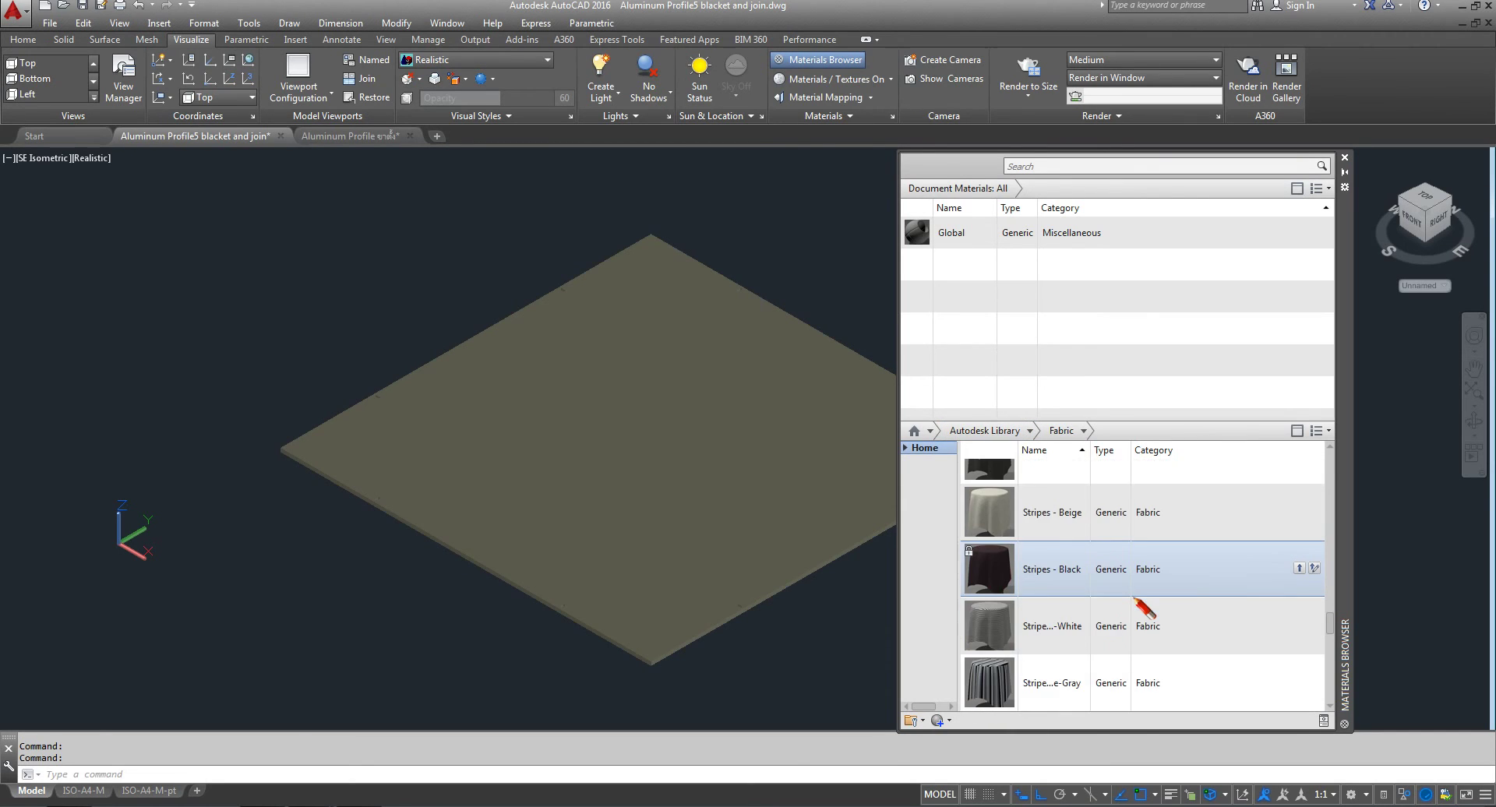
pyautogui.scroll(-3, 1142, 606)
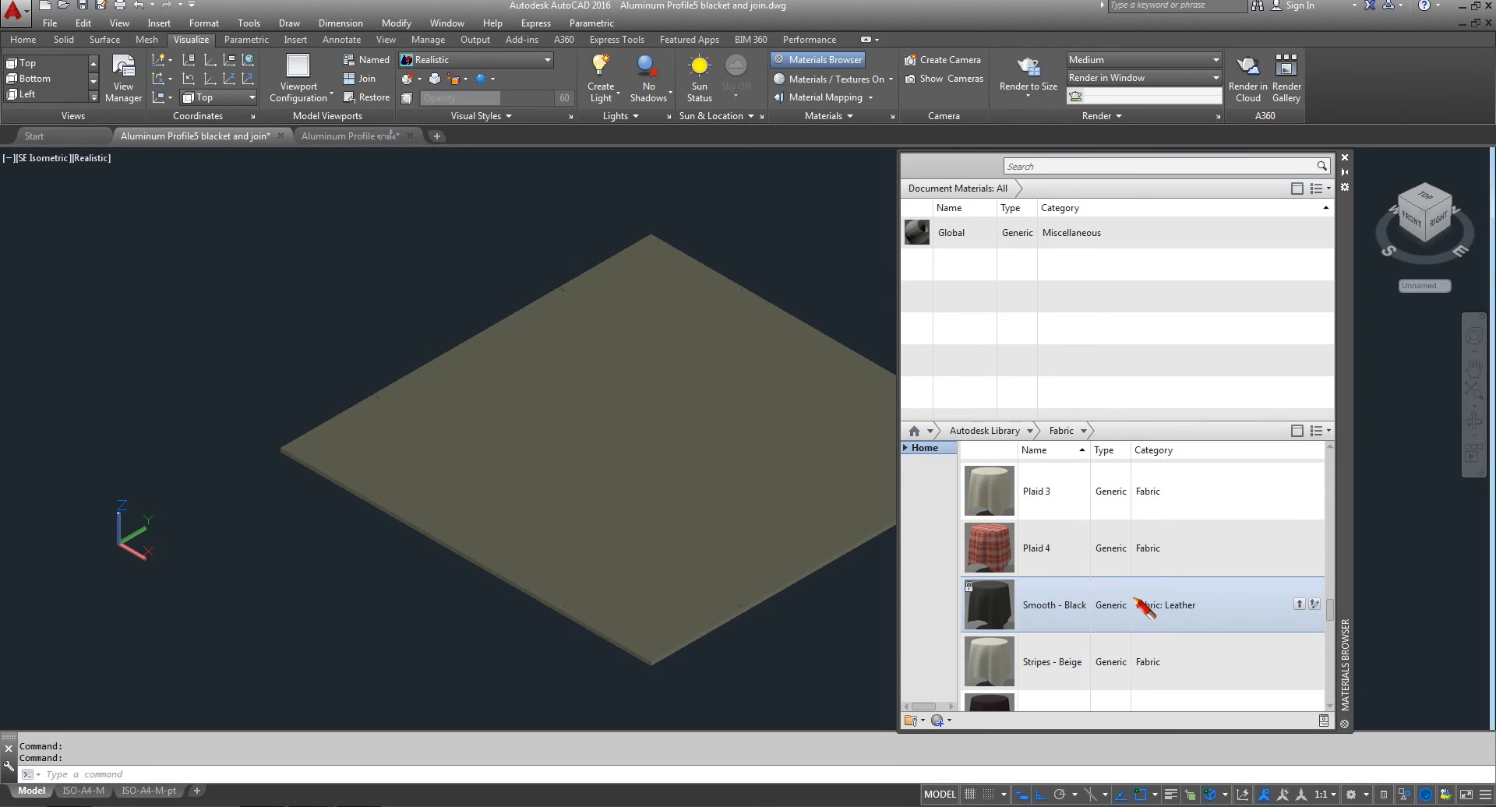
pyautogui.scroll(3, 1089, 626)
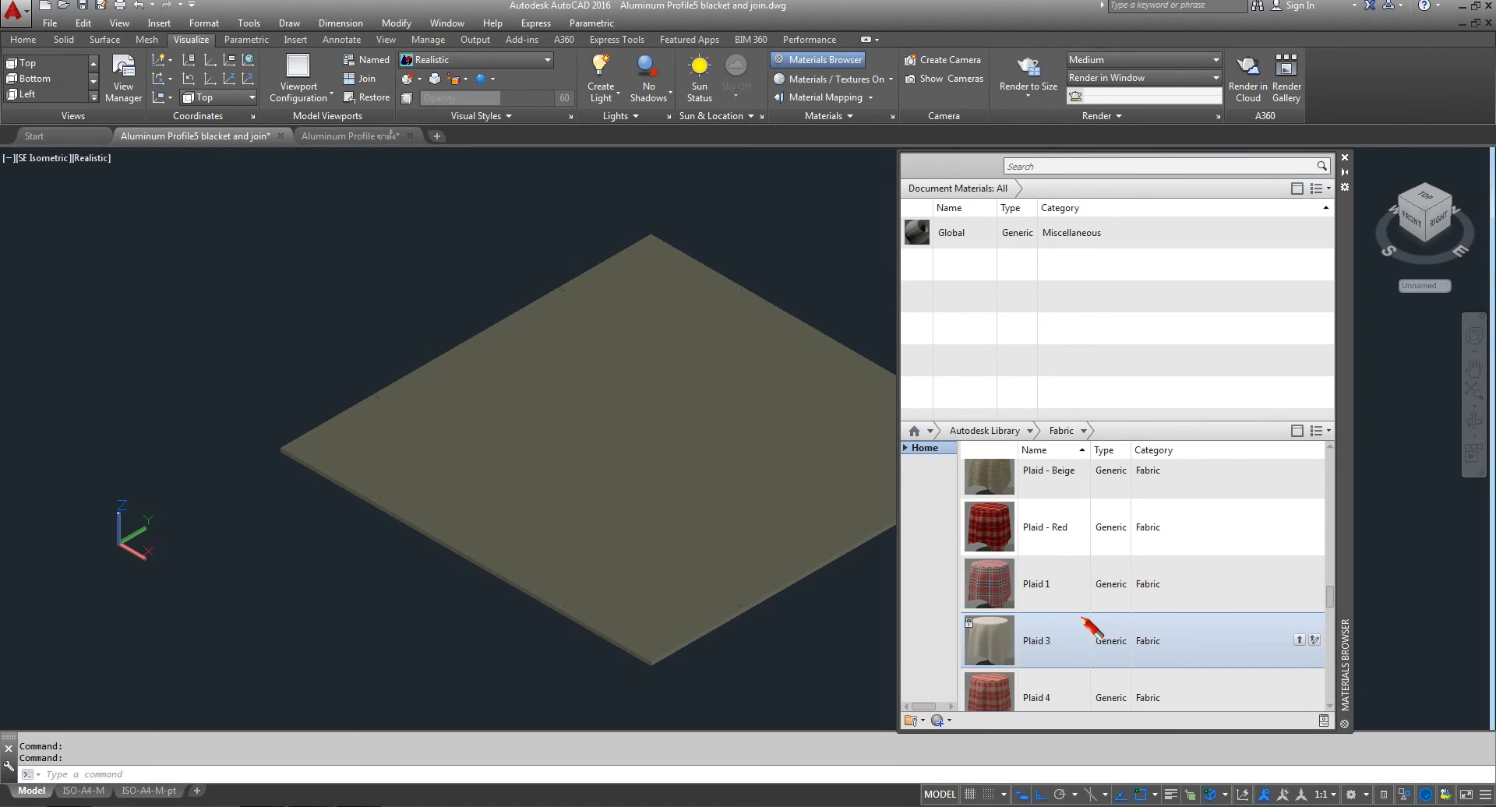
pyautogui.scroll(-3, 1089, 623)
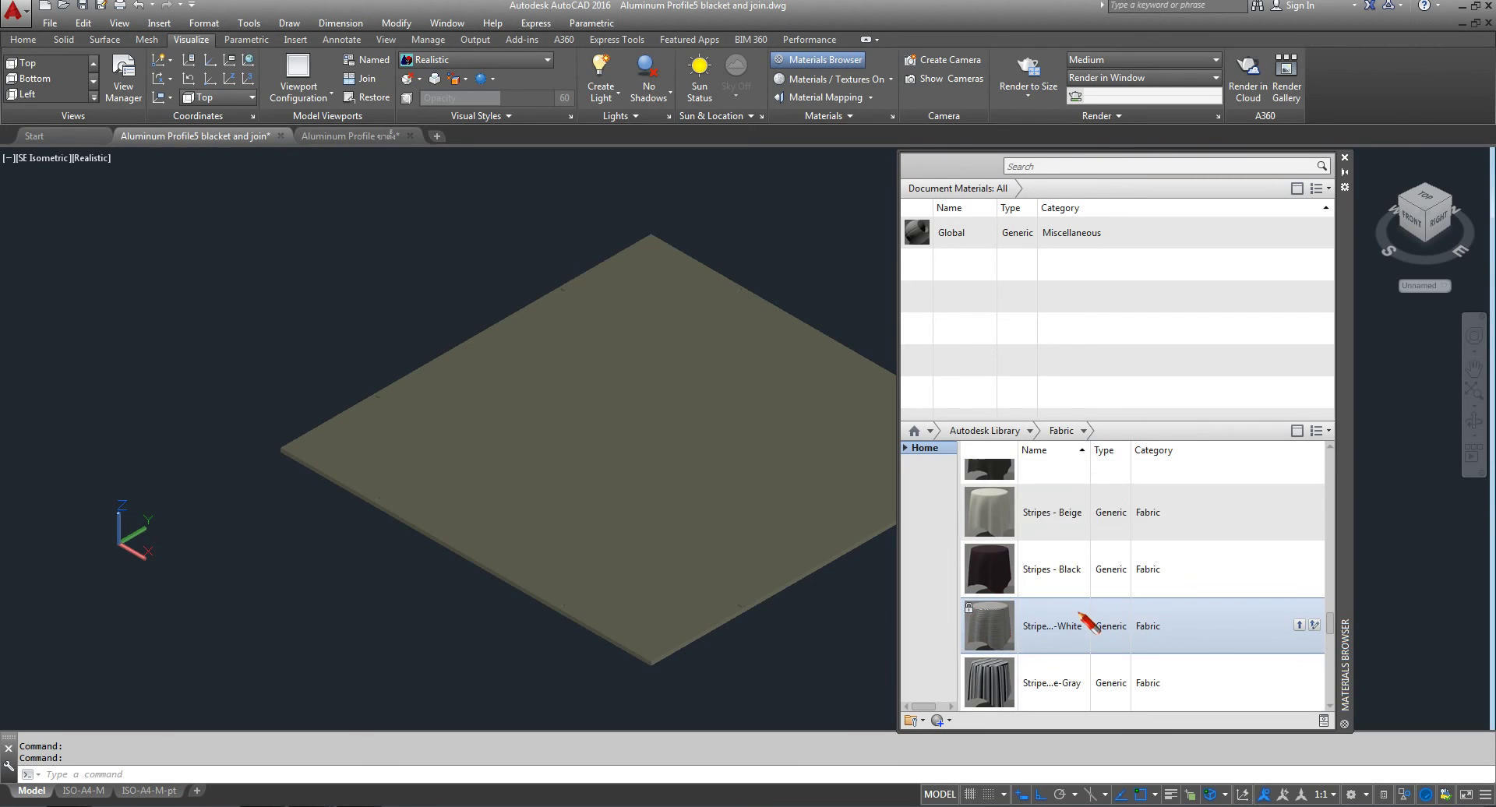
pyautogui.scroll(-3, 1089, 623)
pyautogui.scroll(-3, 1090, 625)
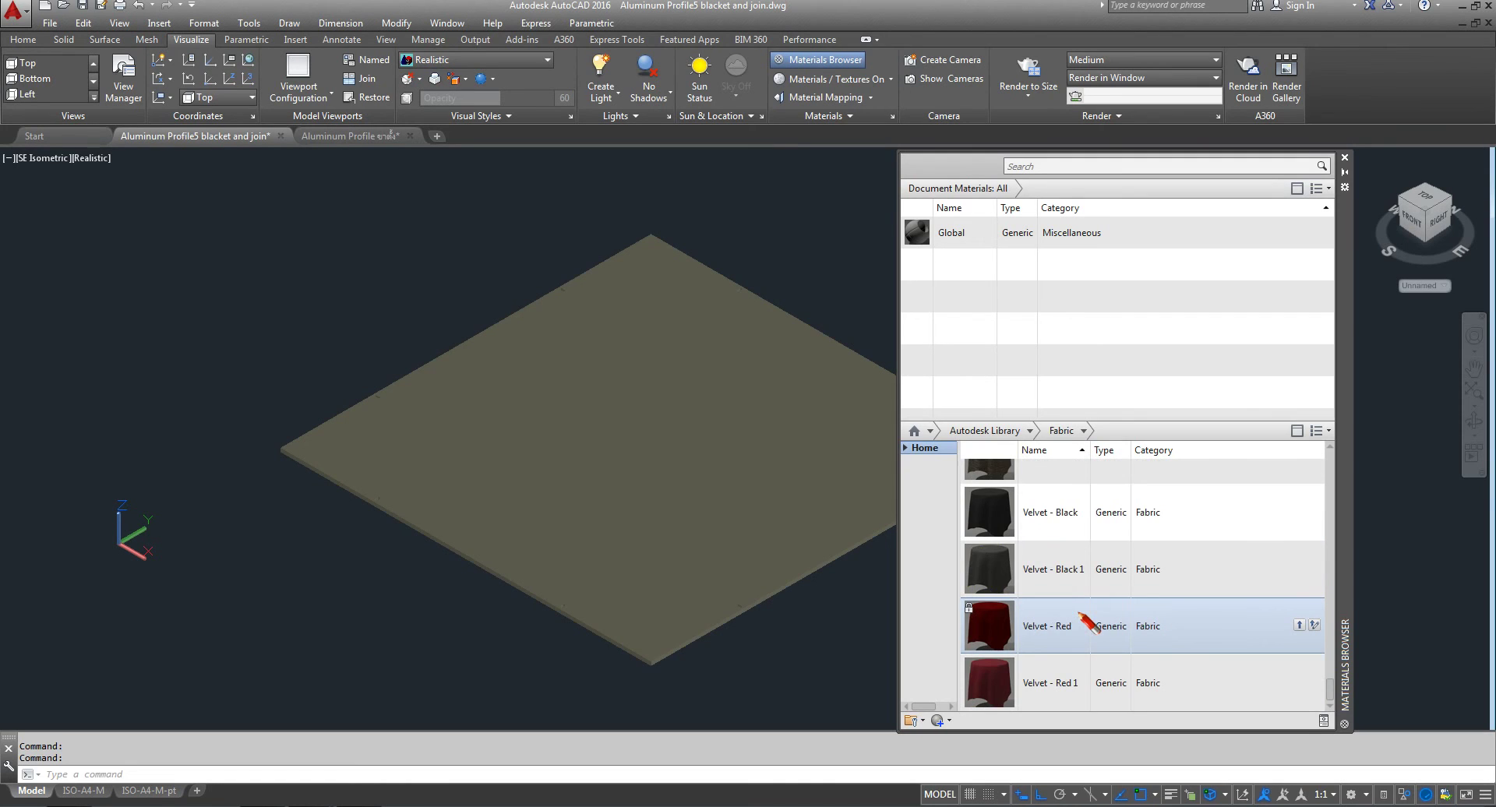
pyautogui.scroll(3, 1090, 626)
pyautogui.scroll(3, 1089, 623)
pyautogui.scroll(3, 1079, 616)
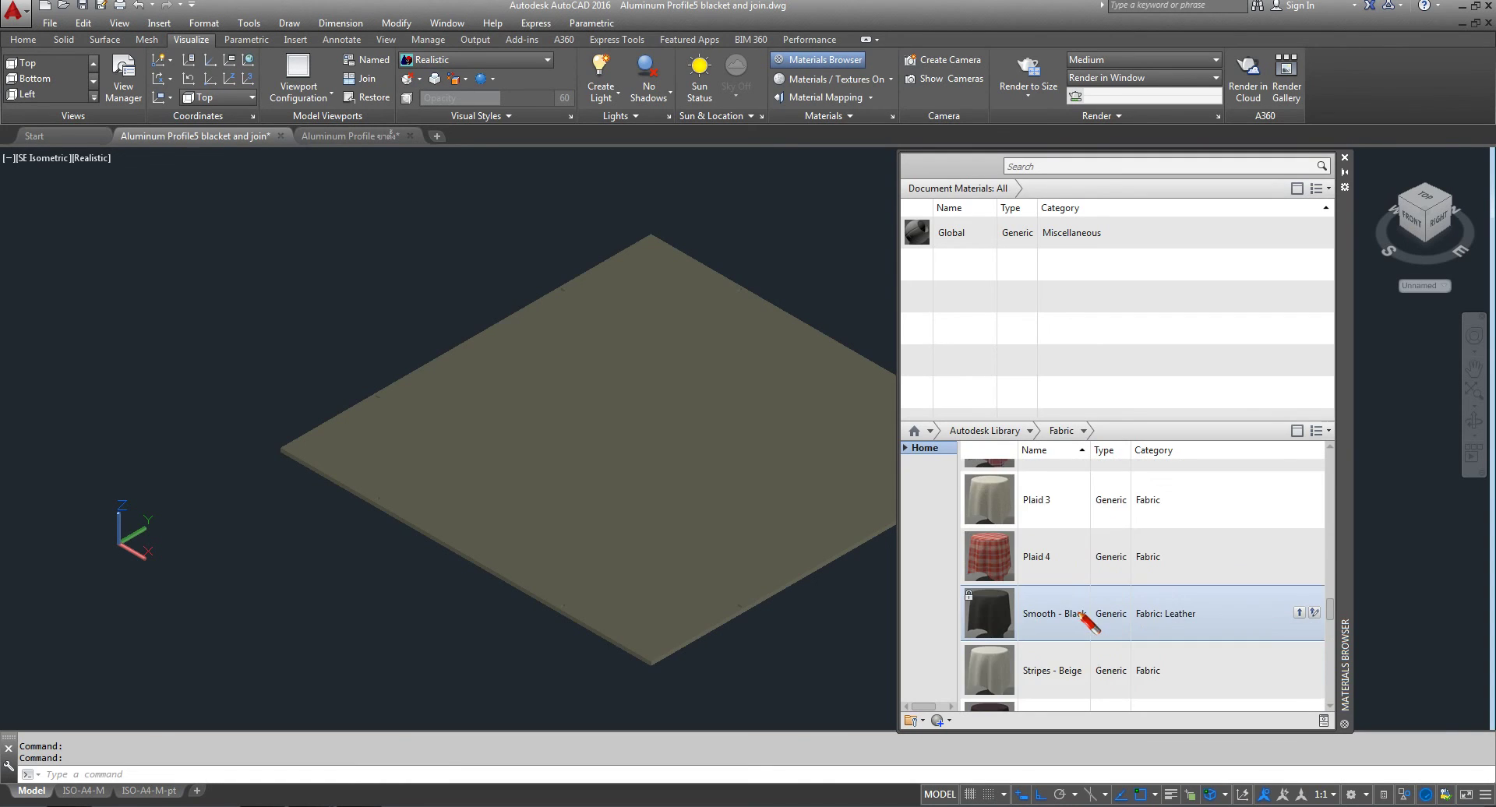
pyautogui.scroll(3, 1079, 616)
pyautogui.scroll(3, 1079, 616)
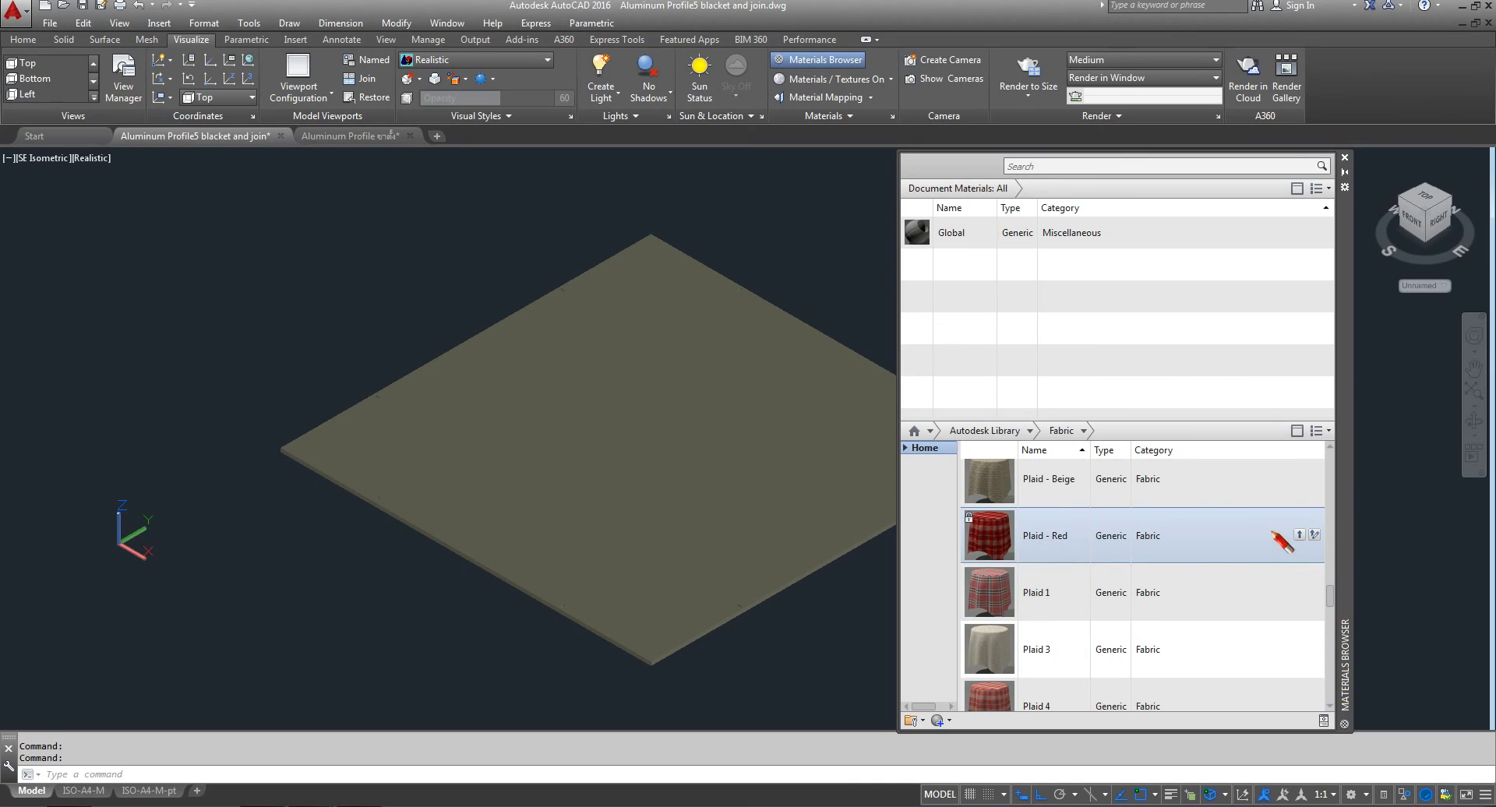
pyautogui.click(1300, 535)
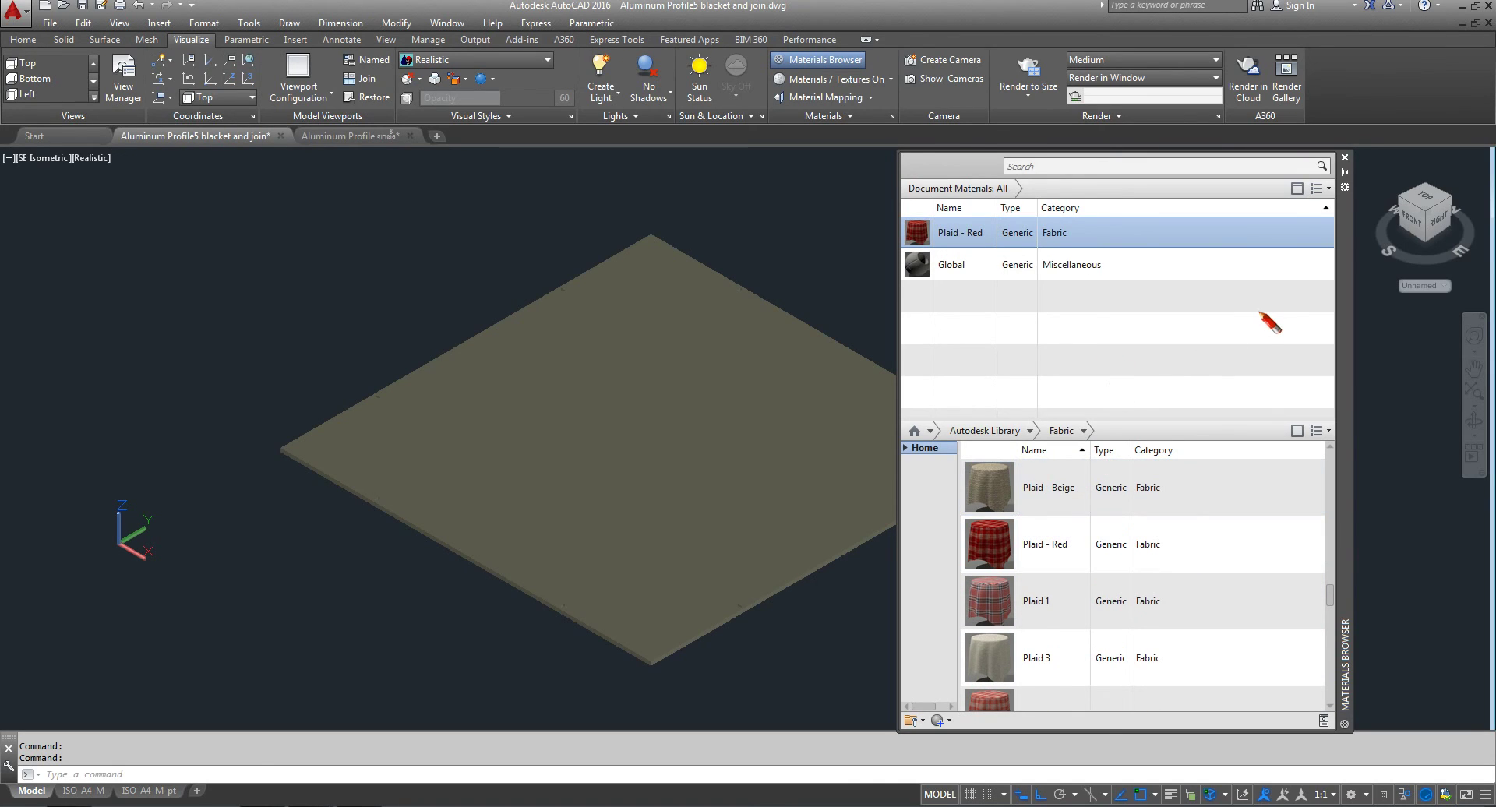
# - Add the Velvet - Red fabric to the document materials
pyautogui.moveTo(768, 267)
pyautogui.mouseDown(button='middle')
pyautogui.moveTo(751, 244)
pyautogui.moveTo(584, 254)
pyautogui.mouseUp(button='middle')
pyautogui.click(656, 210)
pyautogui.click(87, 628)
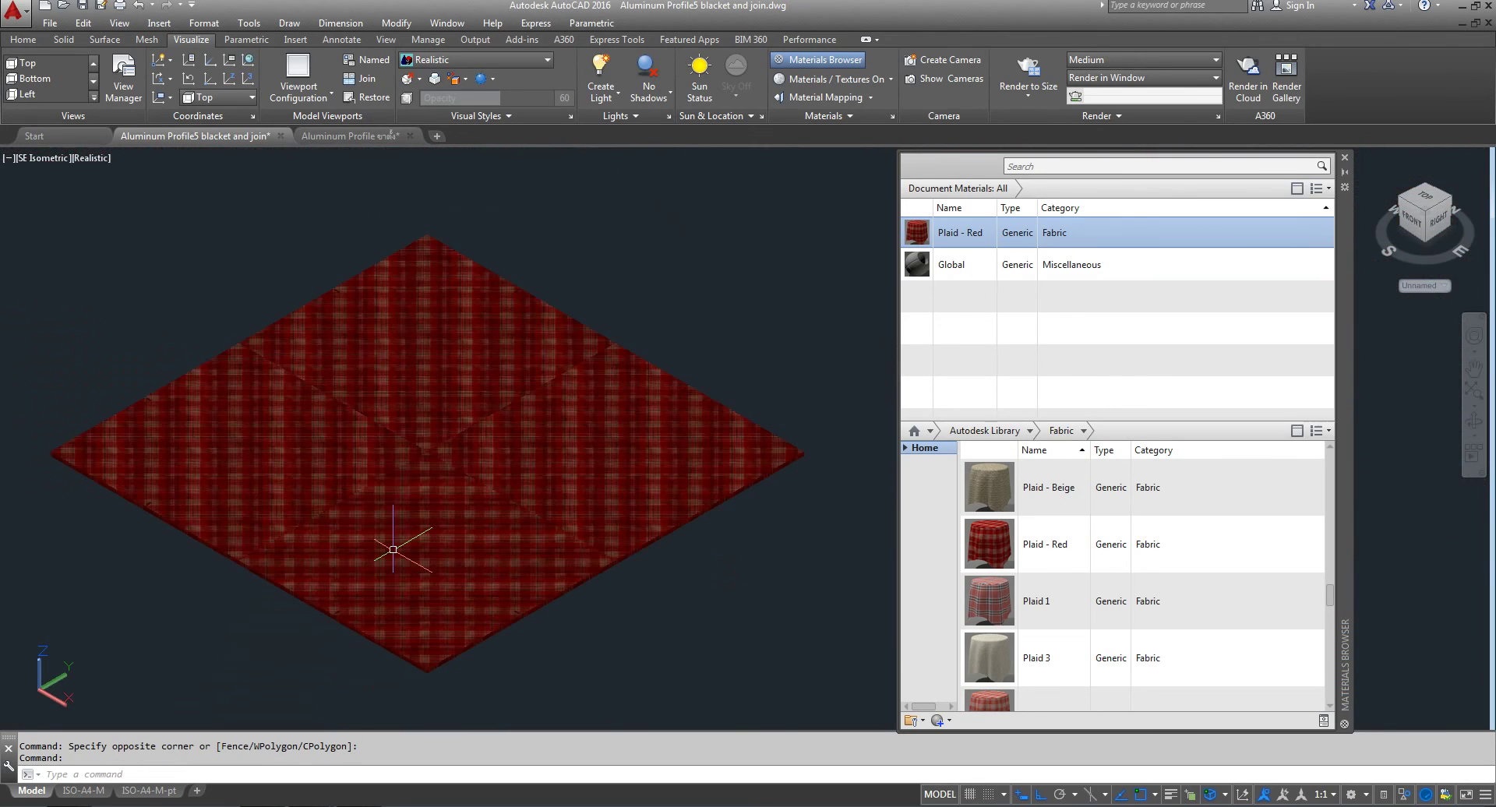
pyautogui.scroll(4, 394, 549)
pyautogui.scroll(-5, 403, 565)
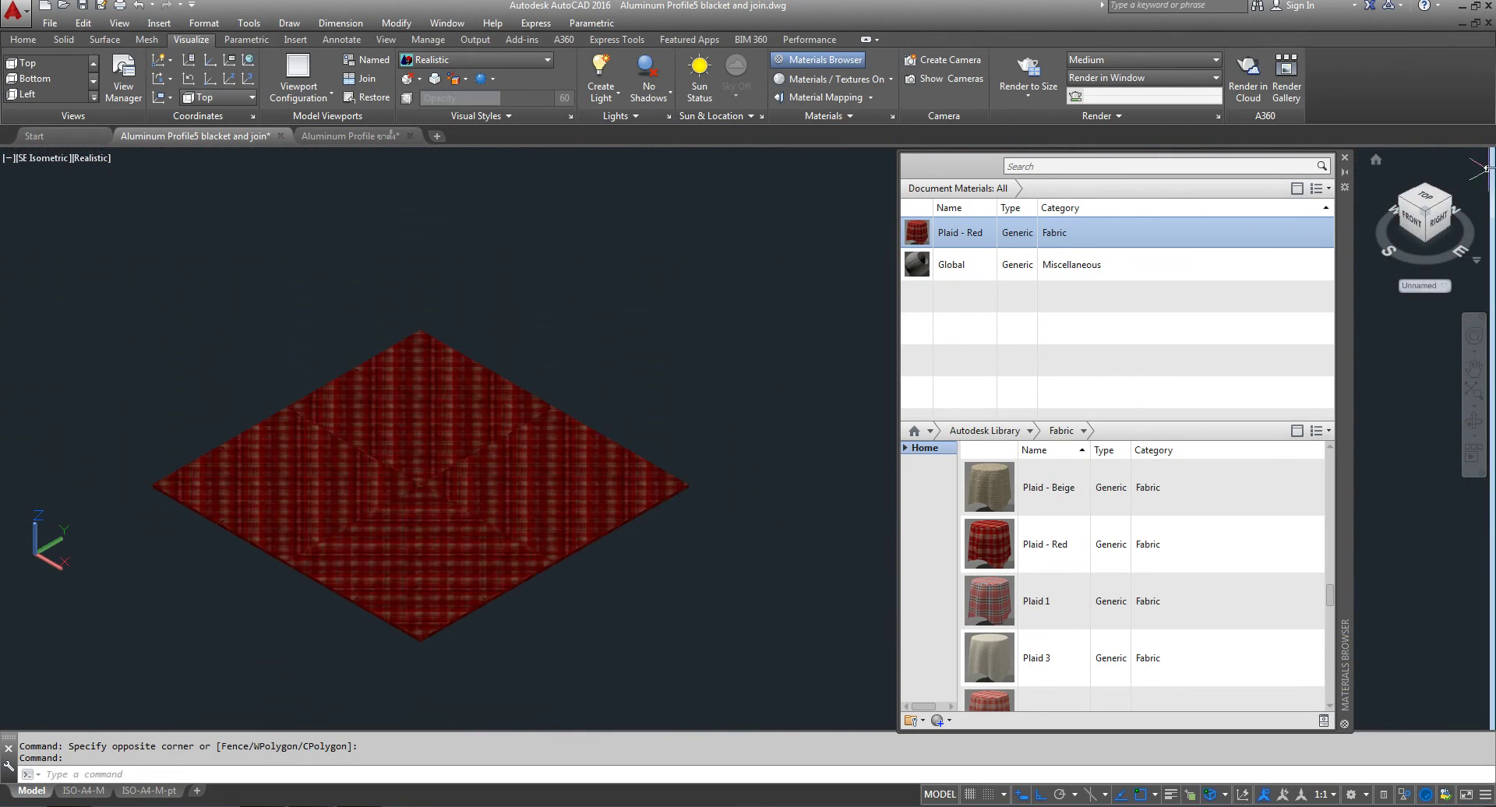
pyautogui.scroll(2, 395, 475)
pyautogui.scroll(2, 395, 474)
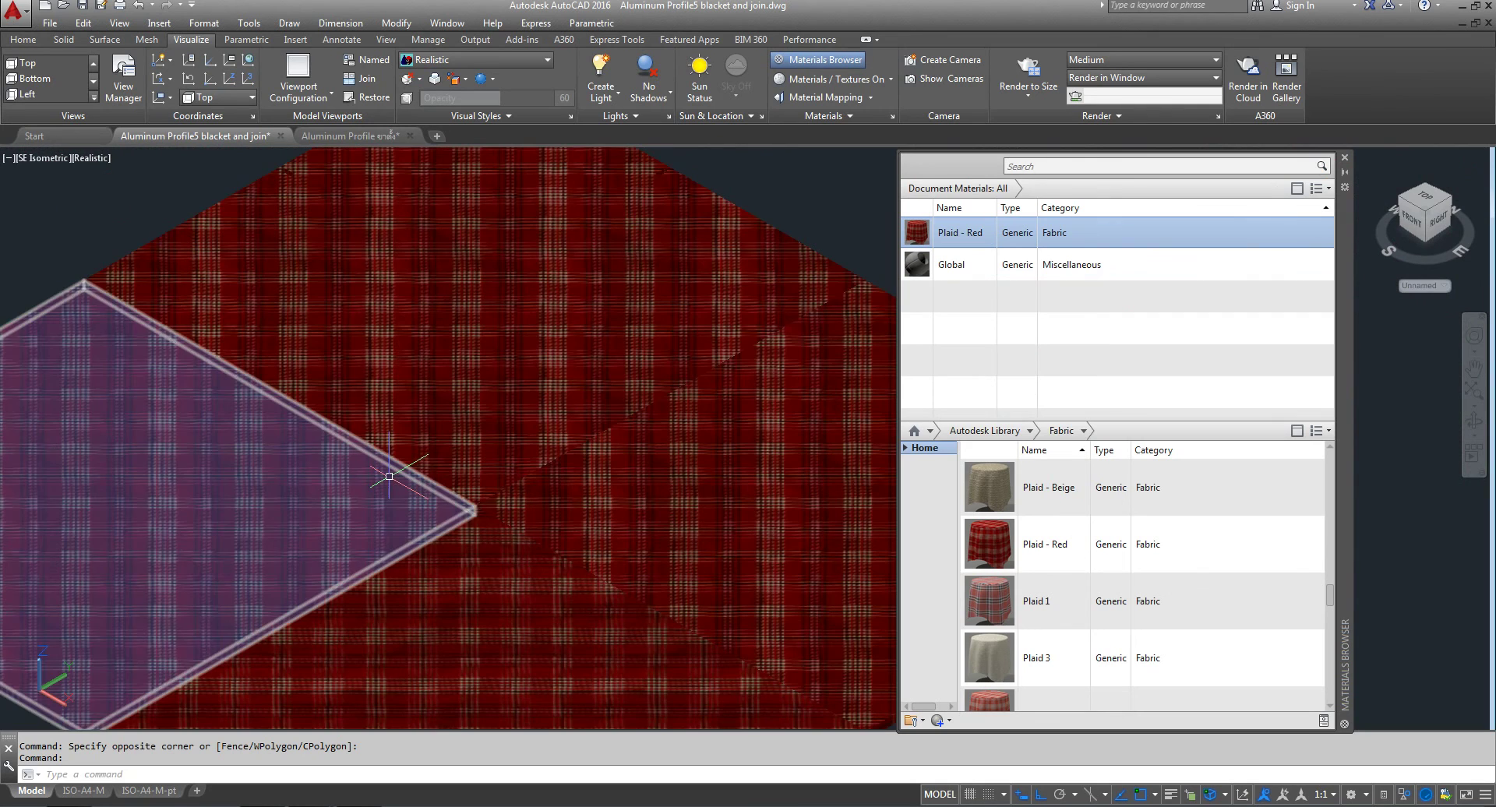
pyautogui.click(884, 491)
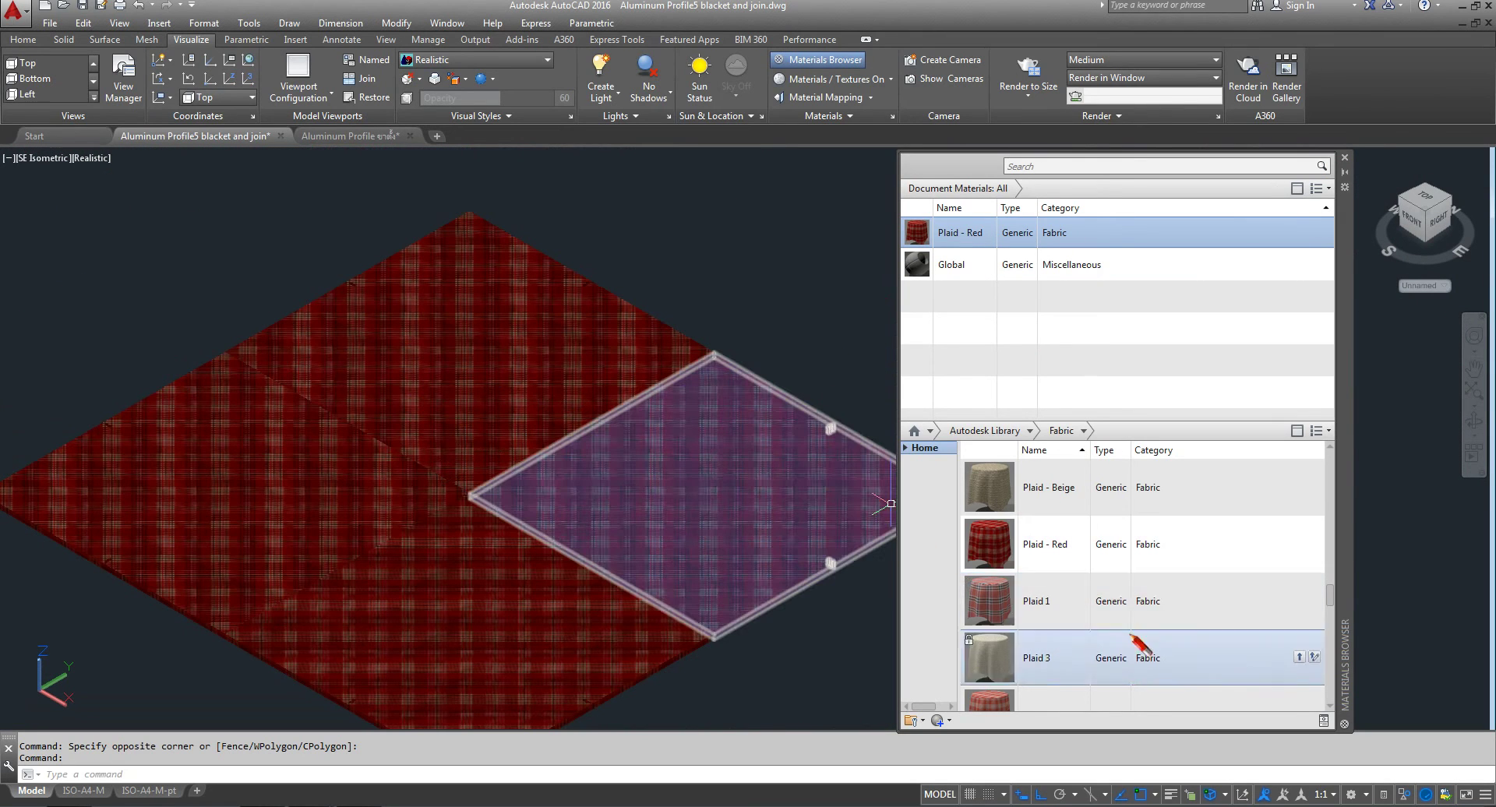
pyautogui.scroll(-5, 1107, 600)
pyautogui.scroll(-3, 1091, 568)
pyautogui.scroll(-3, 1099, 574)
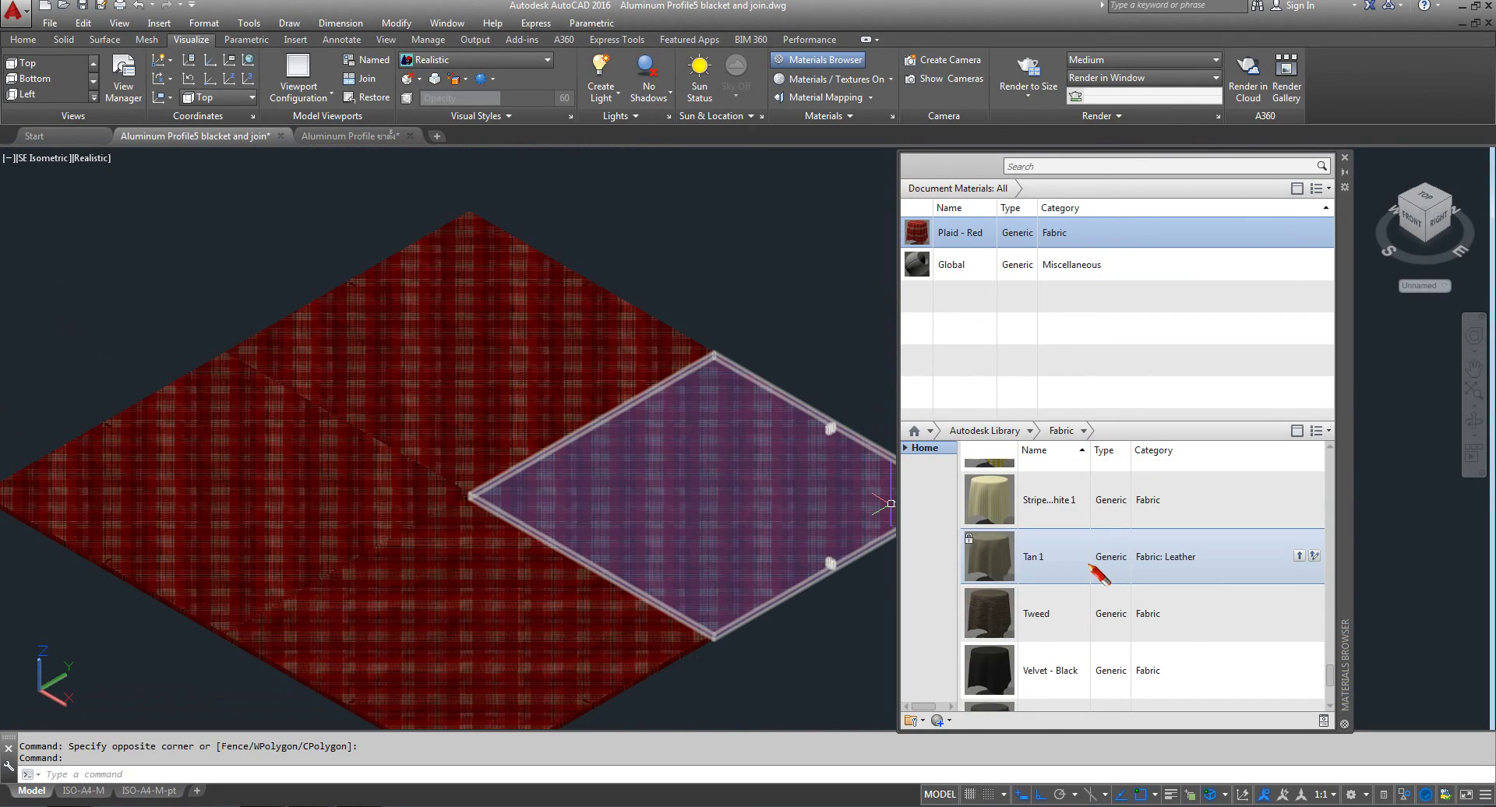
pyautogui.scroll(-3, 1099, 575)
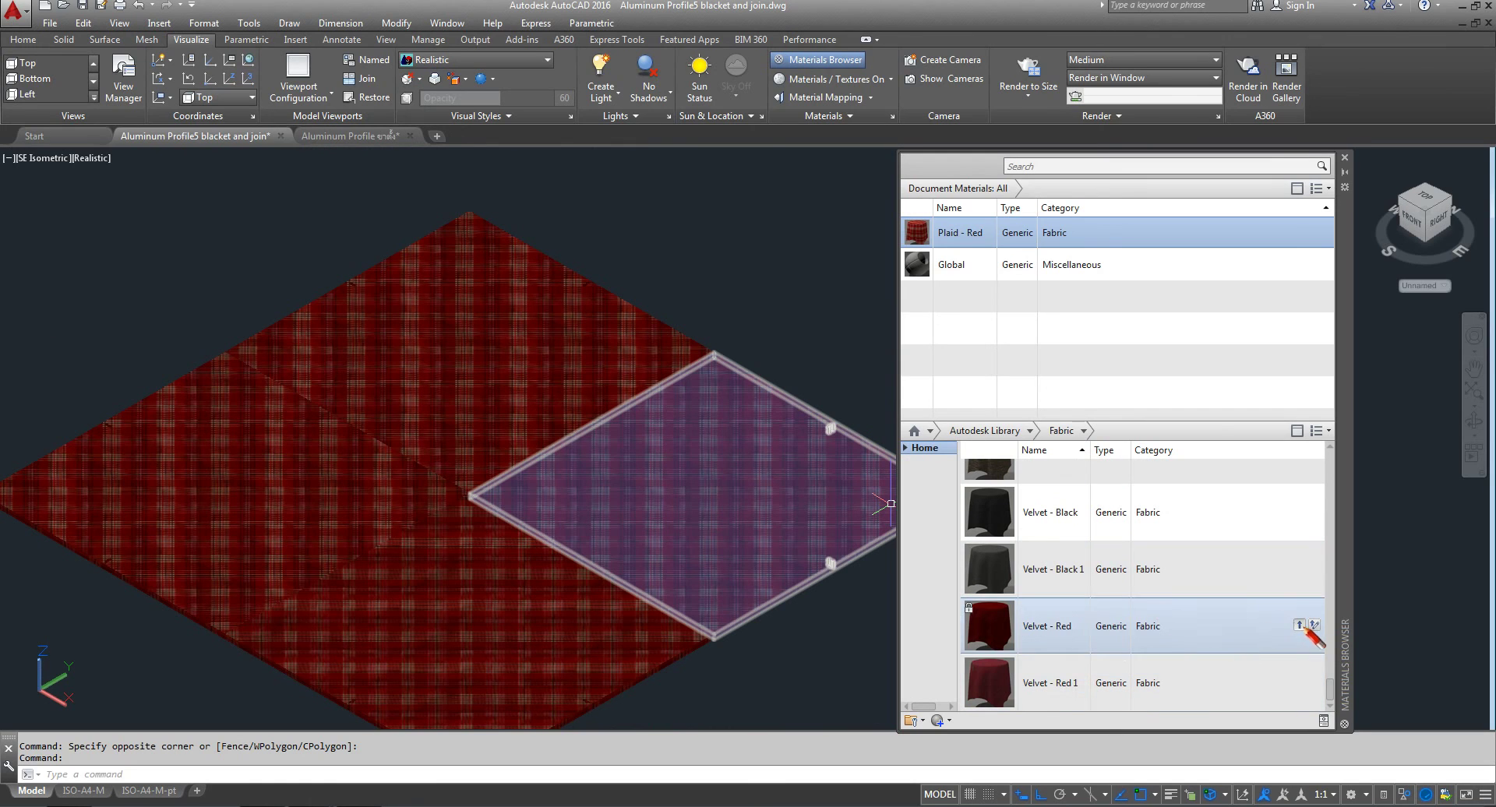
pyautogui.click(1300, 626)
# - Window-select all the floor panels and apply Plaid - Red to them
pyautogui.press('Escape')
pyautogui.click(736, 239)
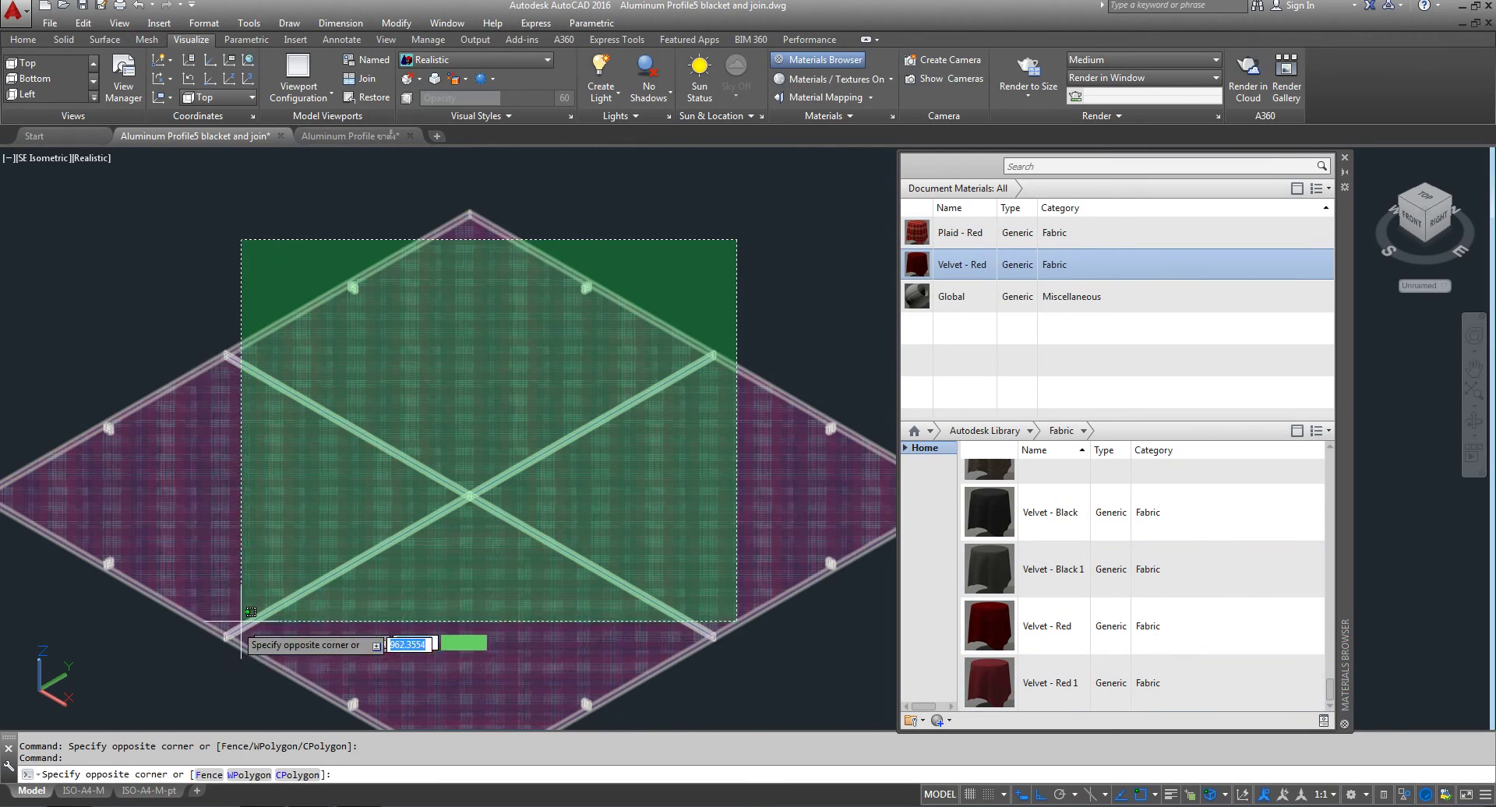
pyautogui.click(134, 633)
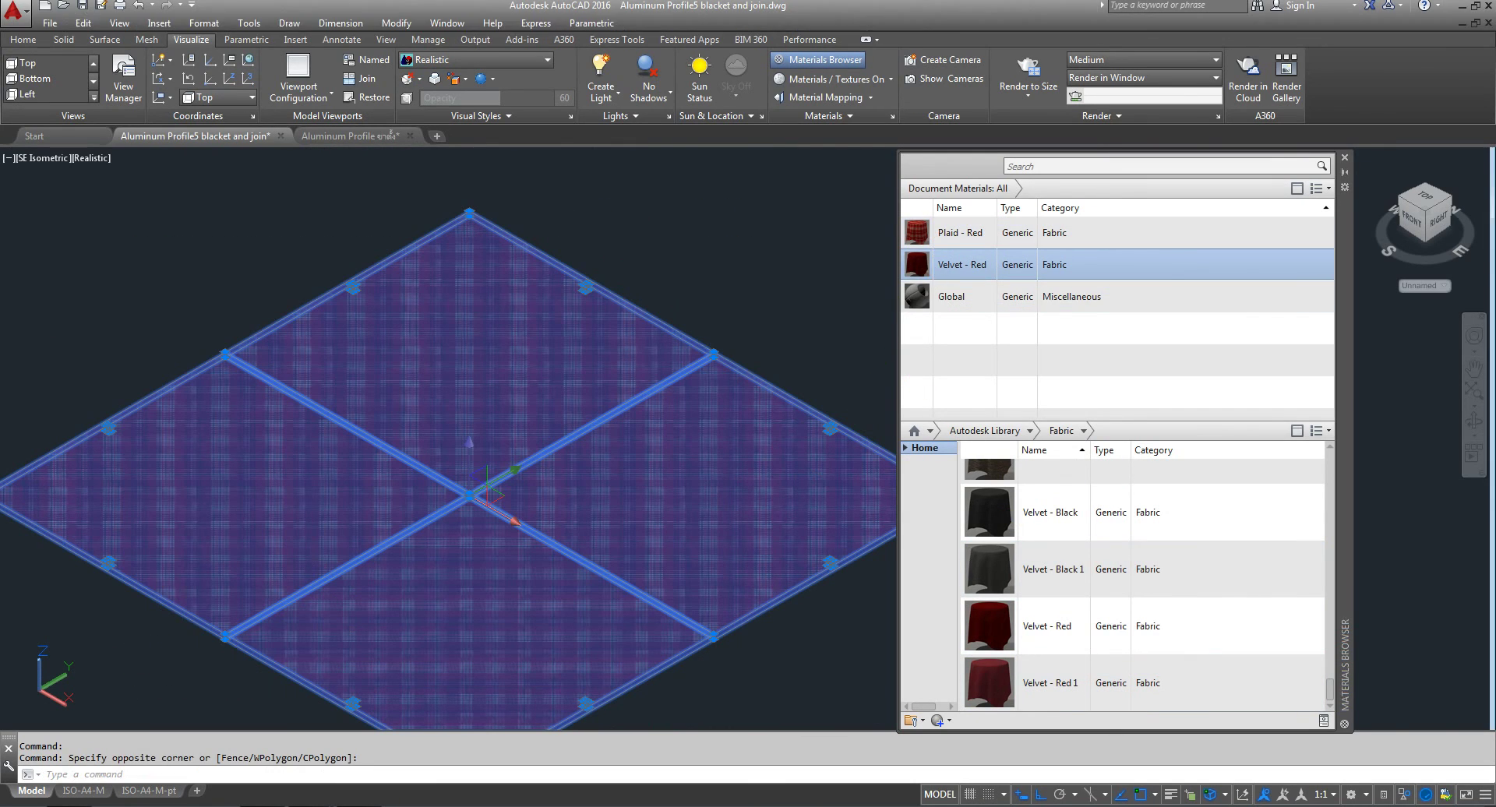
pyautogui.press('Escape')
pyautogui.scroll(2, 577, 545)
pyautogui.scroll(2, 574, 601)
pyautogui.scroll(2, 543, 411)
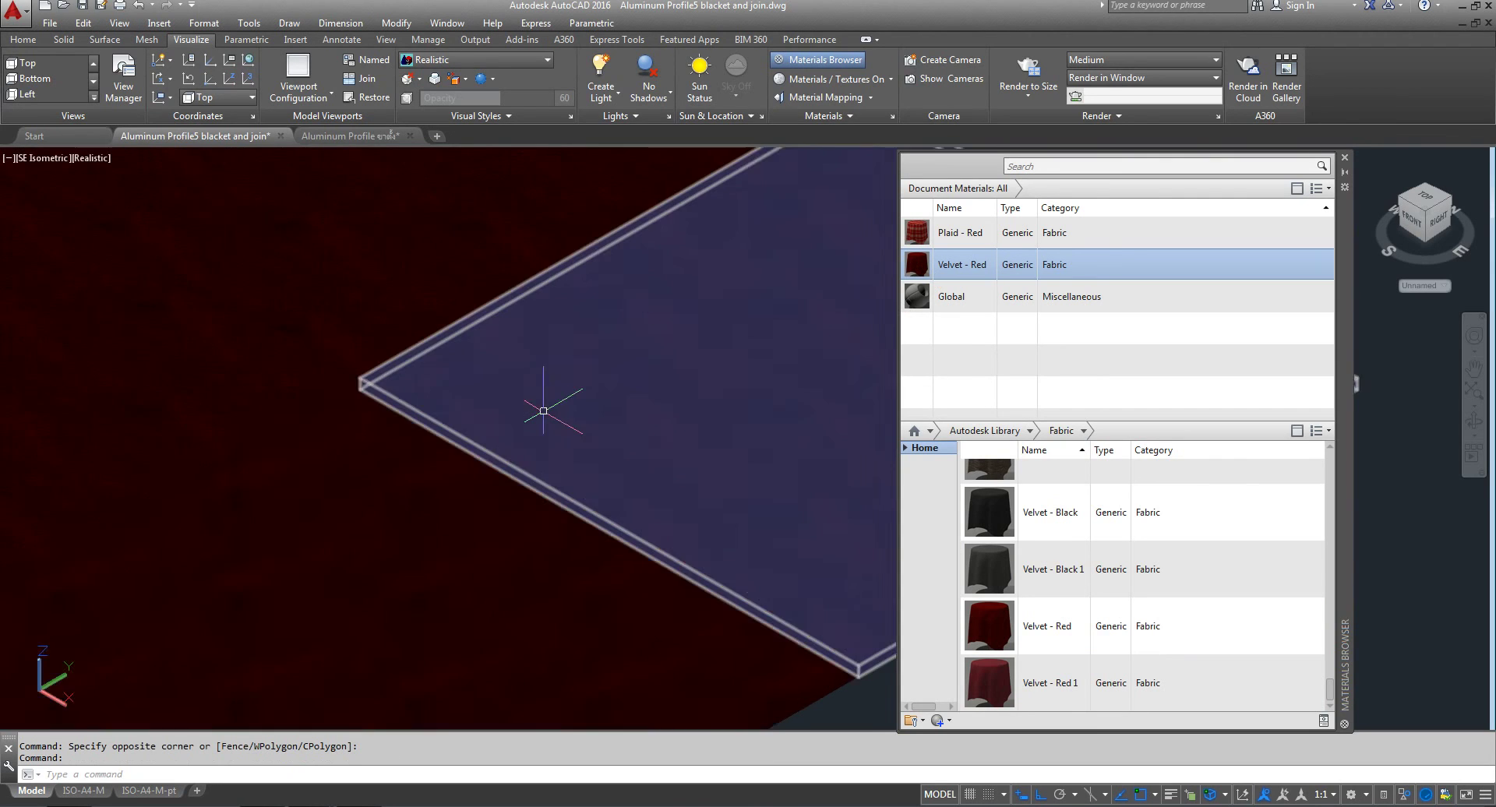
pyautogui.scroll(-5, 543, 411)
pyautogui.click(642, 360)
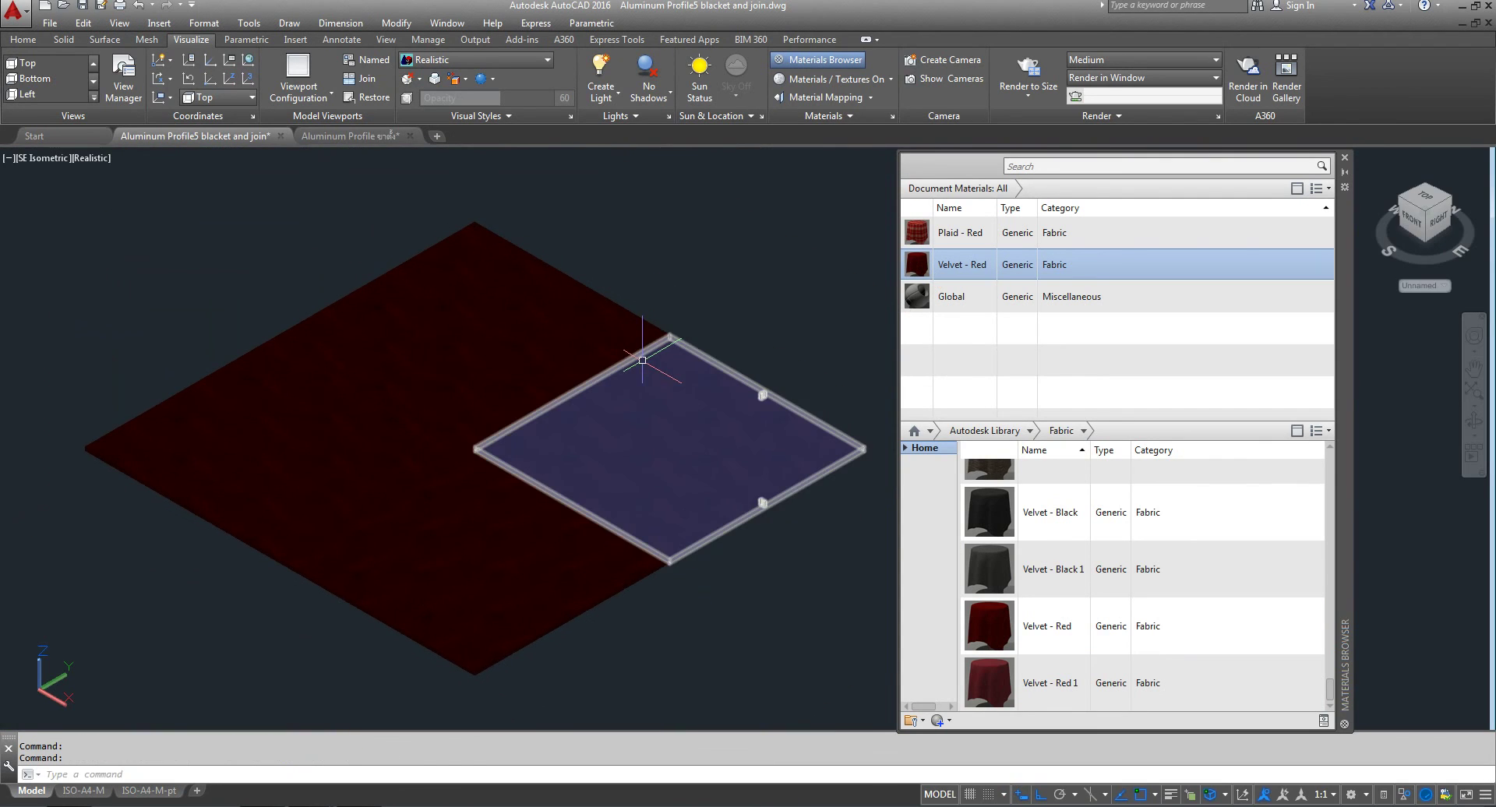
pyautogui.press('Escape')
pyautogui.click(705, 250)
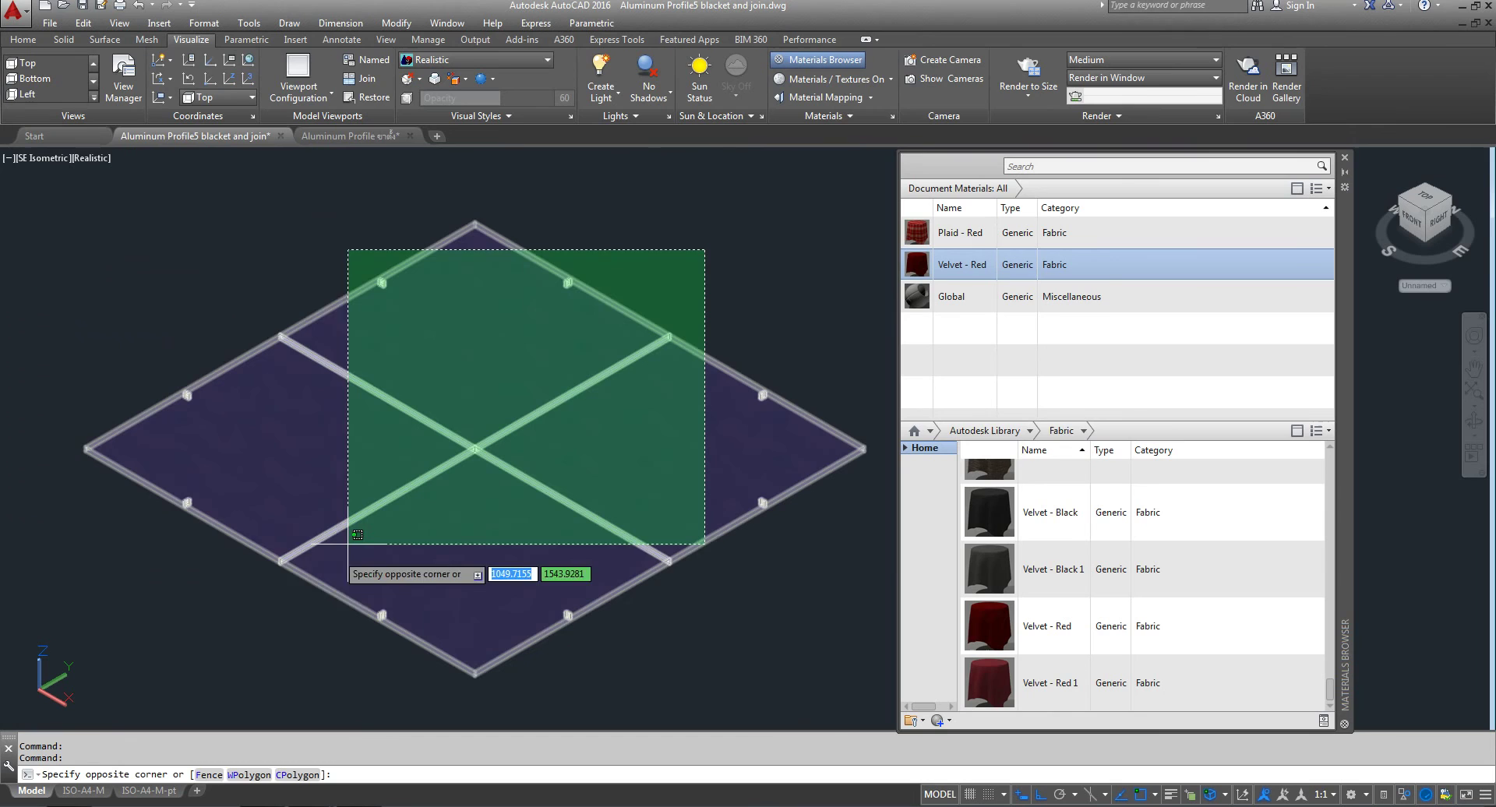
pyautogui.click(237, 614)
pyautogui.moveTo(959, 232); pyautogui.dragTo(550, 473)
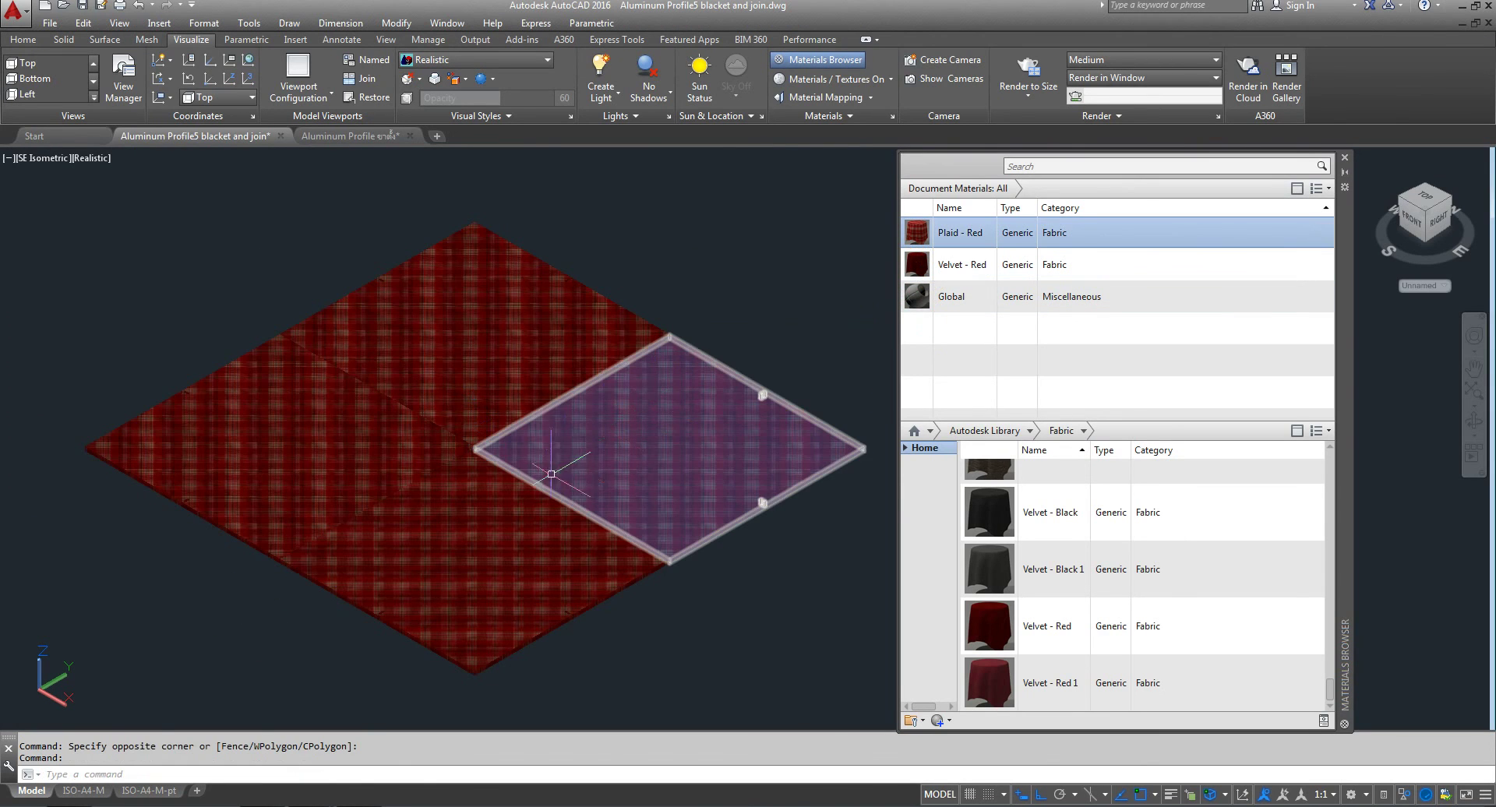
# - Close the Materials Browser palette
pyautogui.scroll(3, 551, 474)
pyautogui.scroll(2, 468, 467)
pyautogui.scroll(-2, 478, 434)
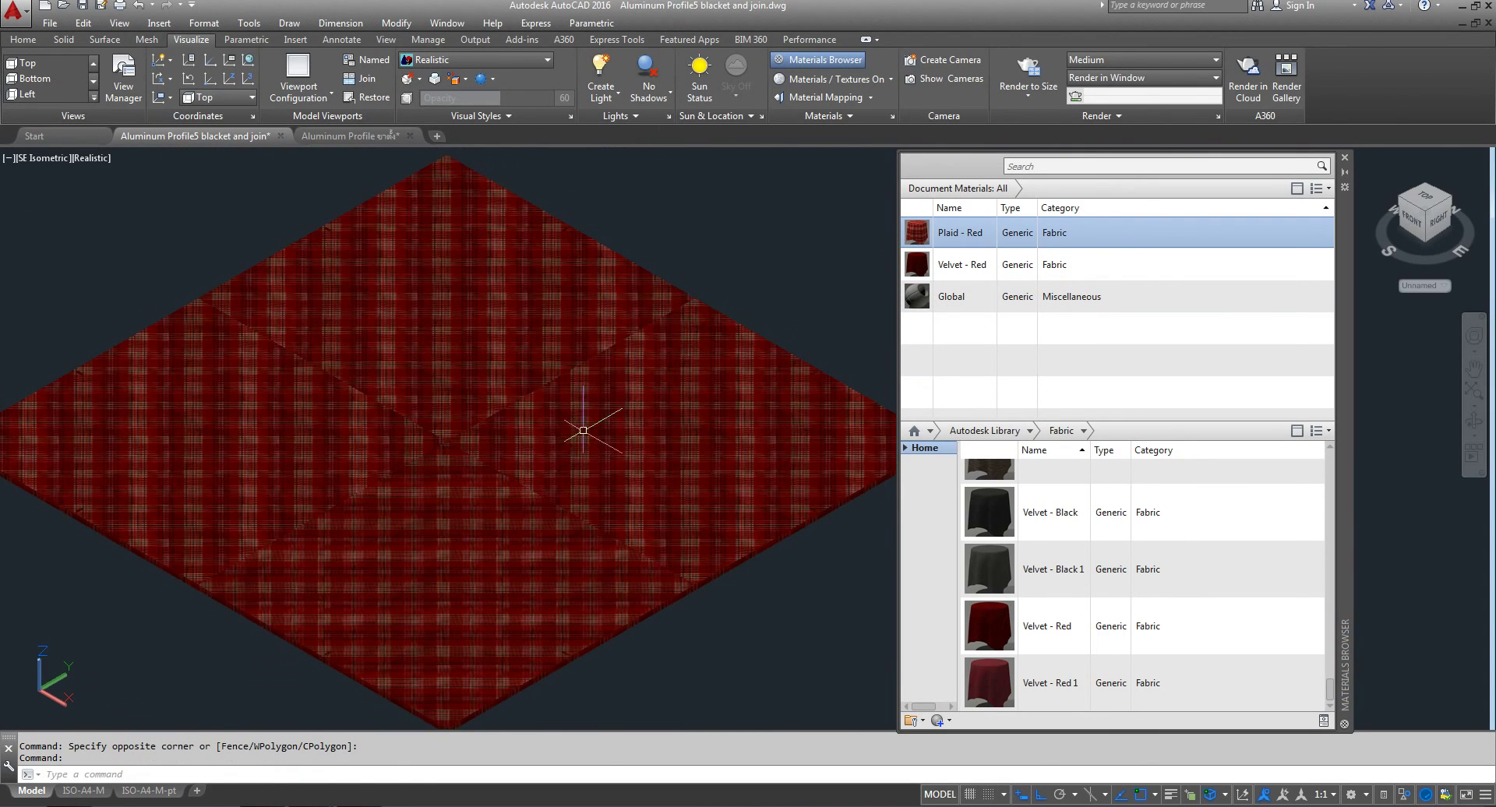
pyautogui.moveTo(1419, 222)
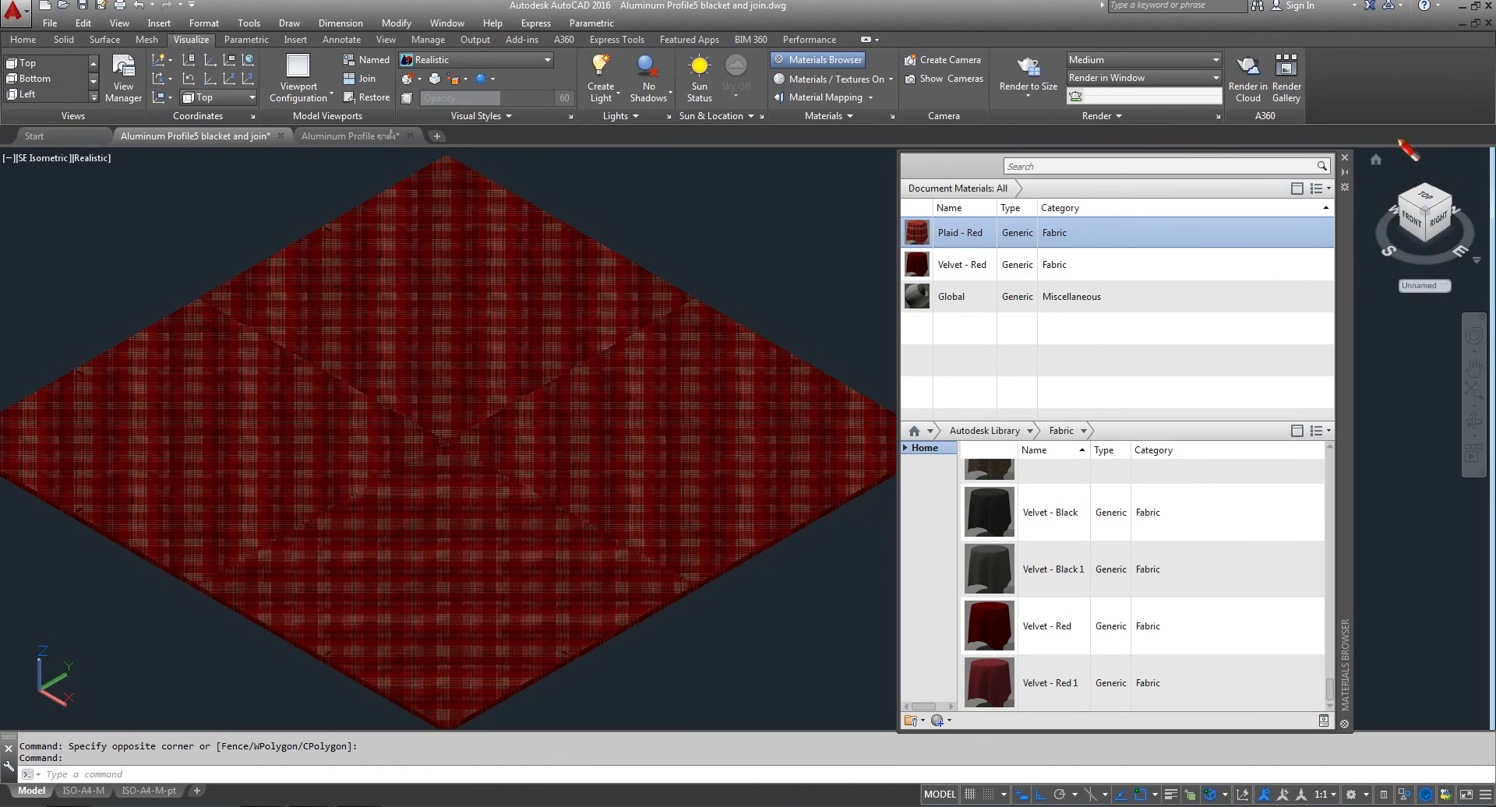
pyautogui.click(1345, 158)
# - End object isolation so the aluminium frame and leveling feet reappear under the plaid top
pyautogui.scroll(-3, 595, 407)
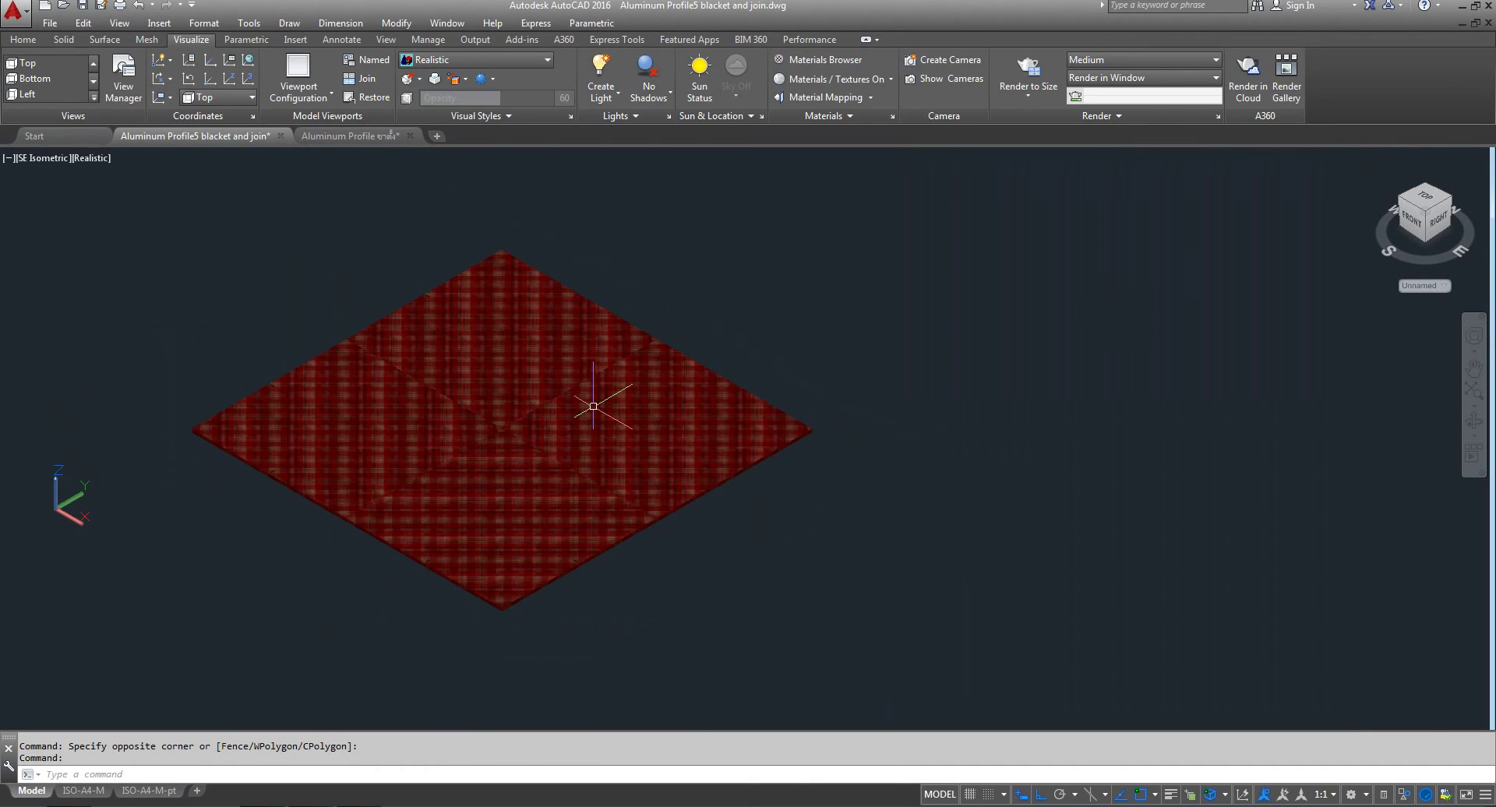
pyautogui.moveTo(595, 407); pyautogui.dragTo(701, 374, button='middle')
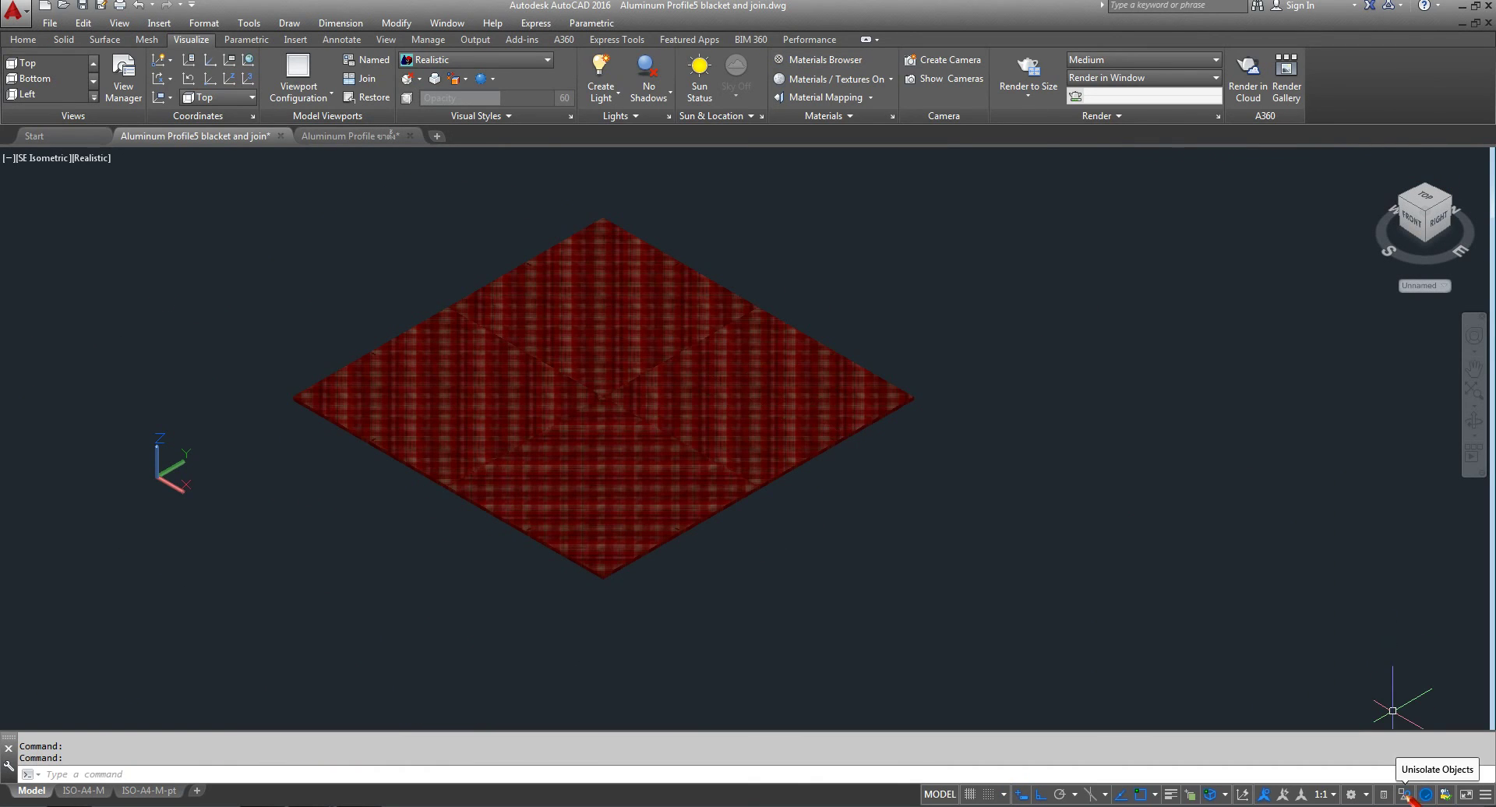
pyautogui.click(1425, 795)
pyautogui.click(1413, 783)
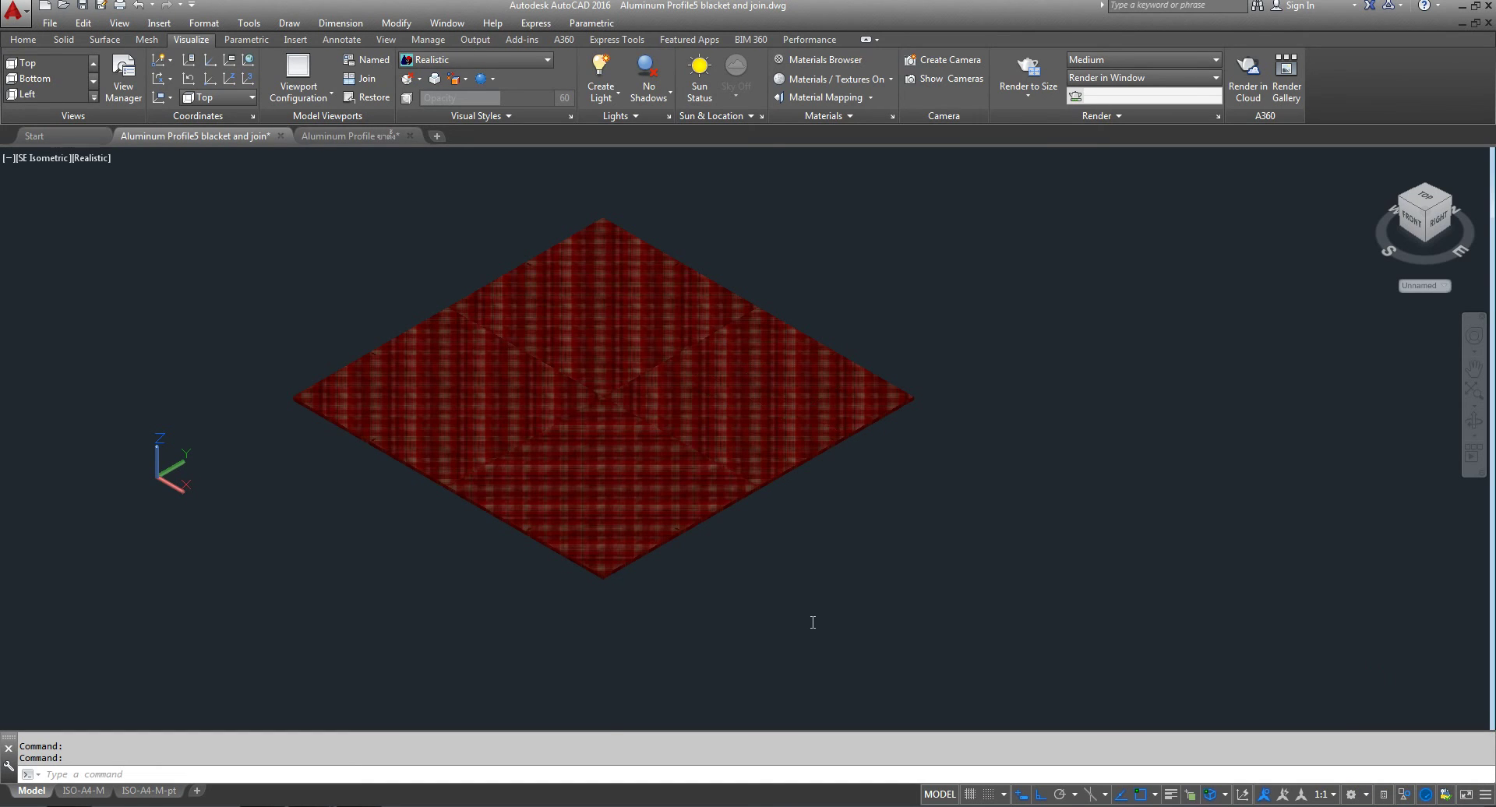
pyautogui.moveTo(864, 634); pyautogui.dragTo(1002, 451, button='middle')
pyautogui.scroll(2, 798, 473)
pyautogui.scroll(3, 799, 473)
pyautogui.scroll(-2, 799, 473)
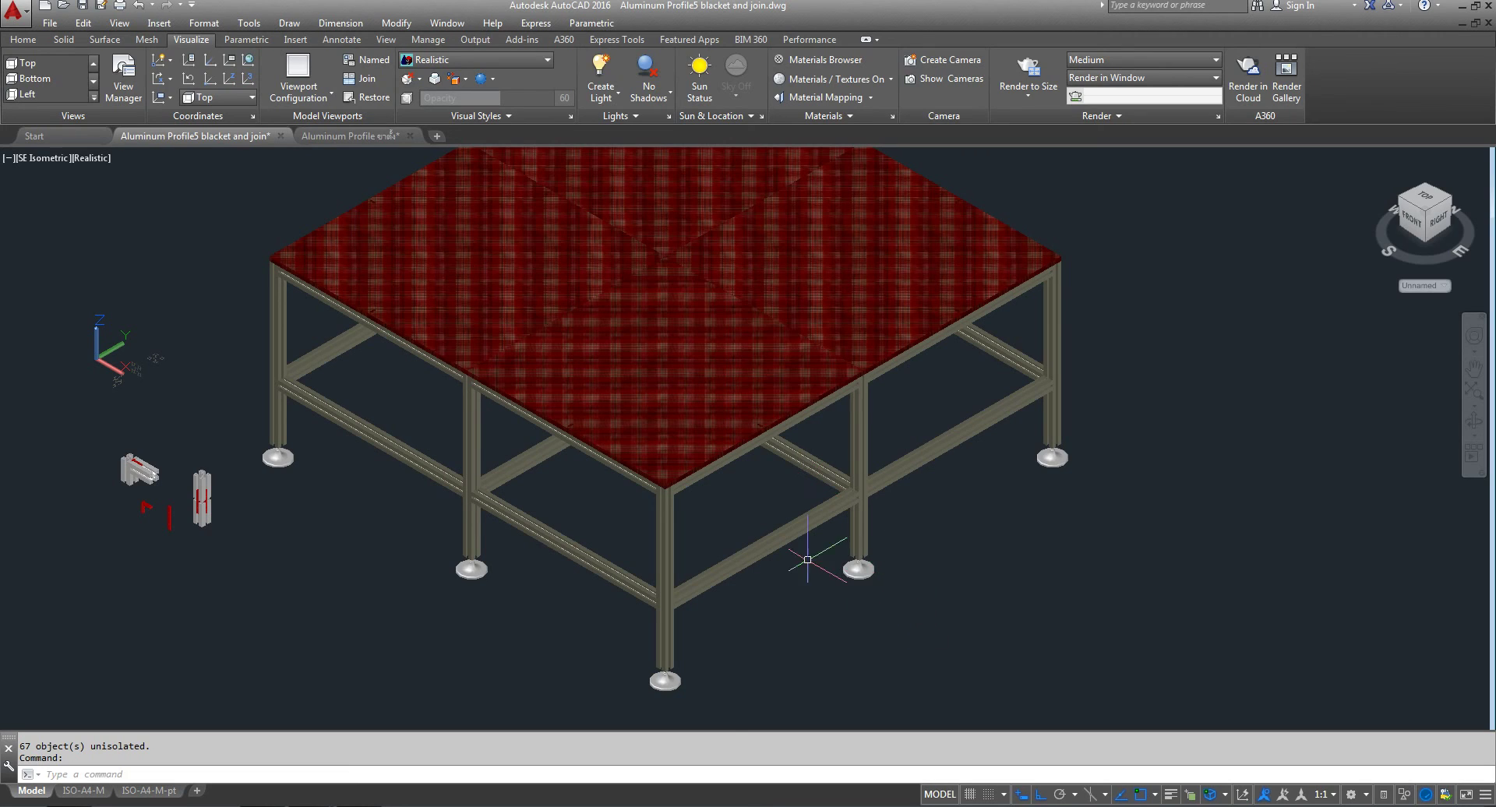
pyautogui.click(40, 159)
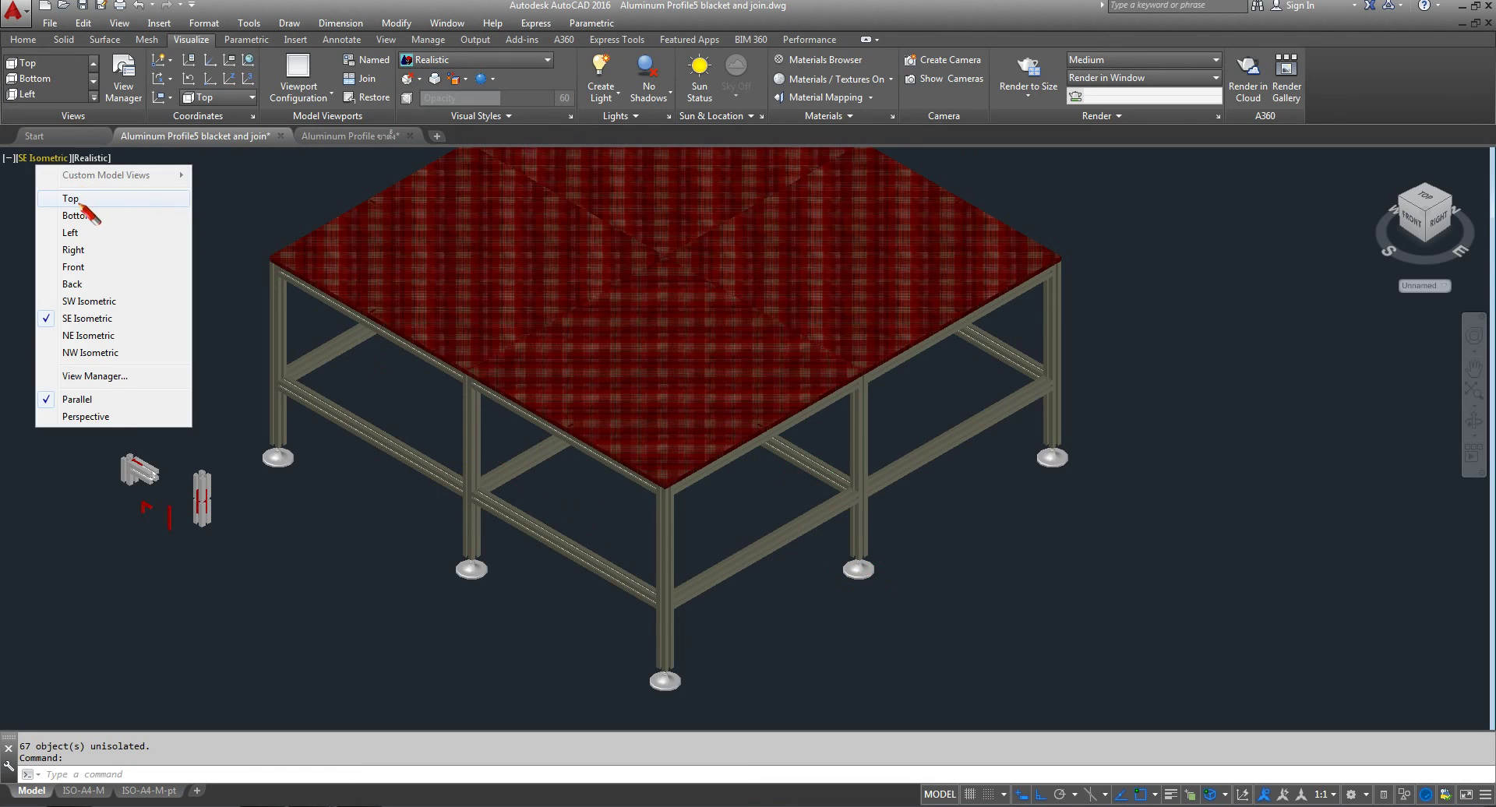
# - Switch to Top view and isolate the tabletop panels and their profiles
pyautogui.click(78, 197)
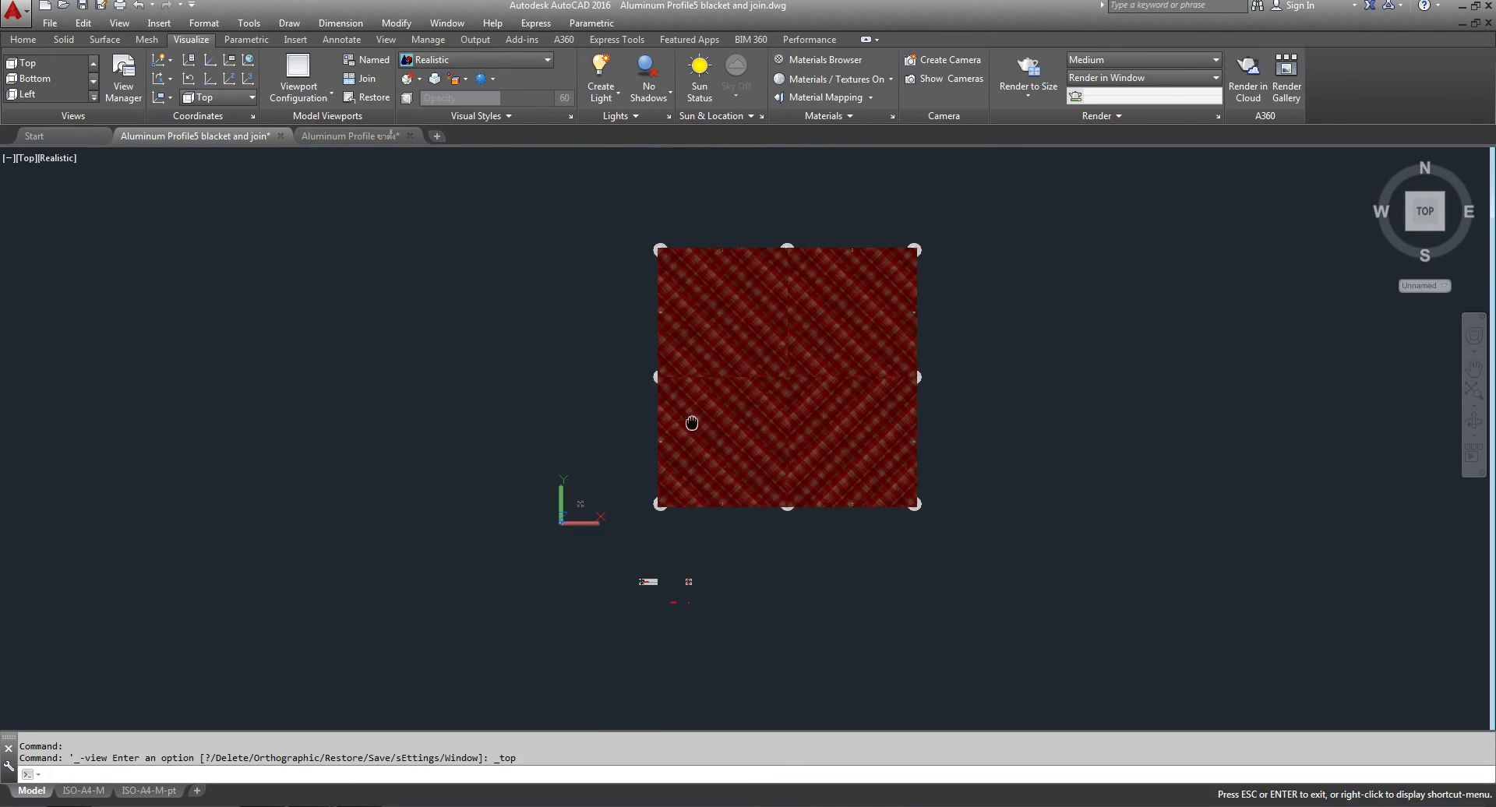
pyautogui.click(1383, 795)
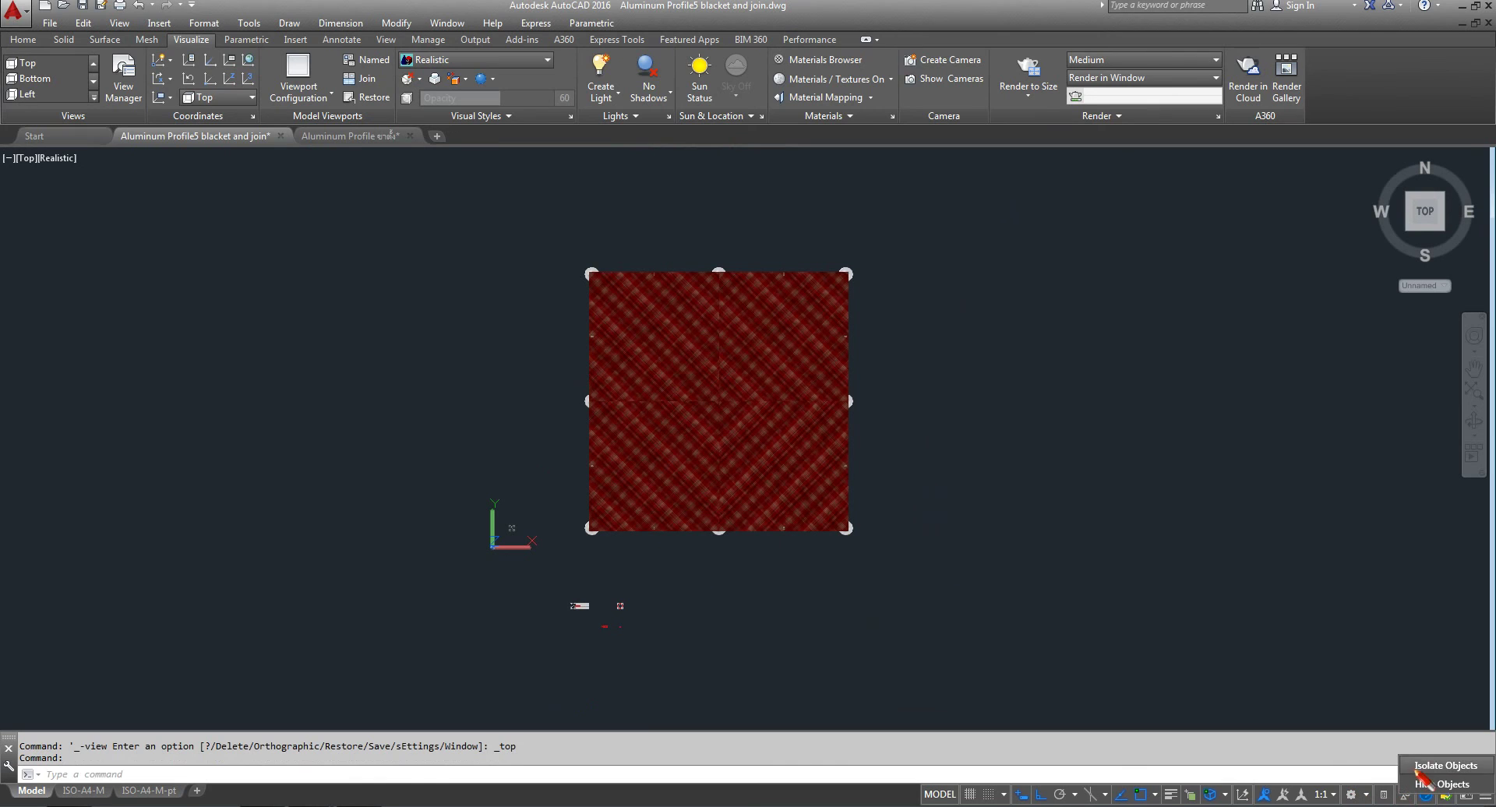
pyautogui.click(1437, 761)
pyautogui.click(975, 209)
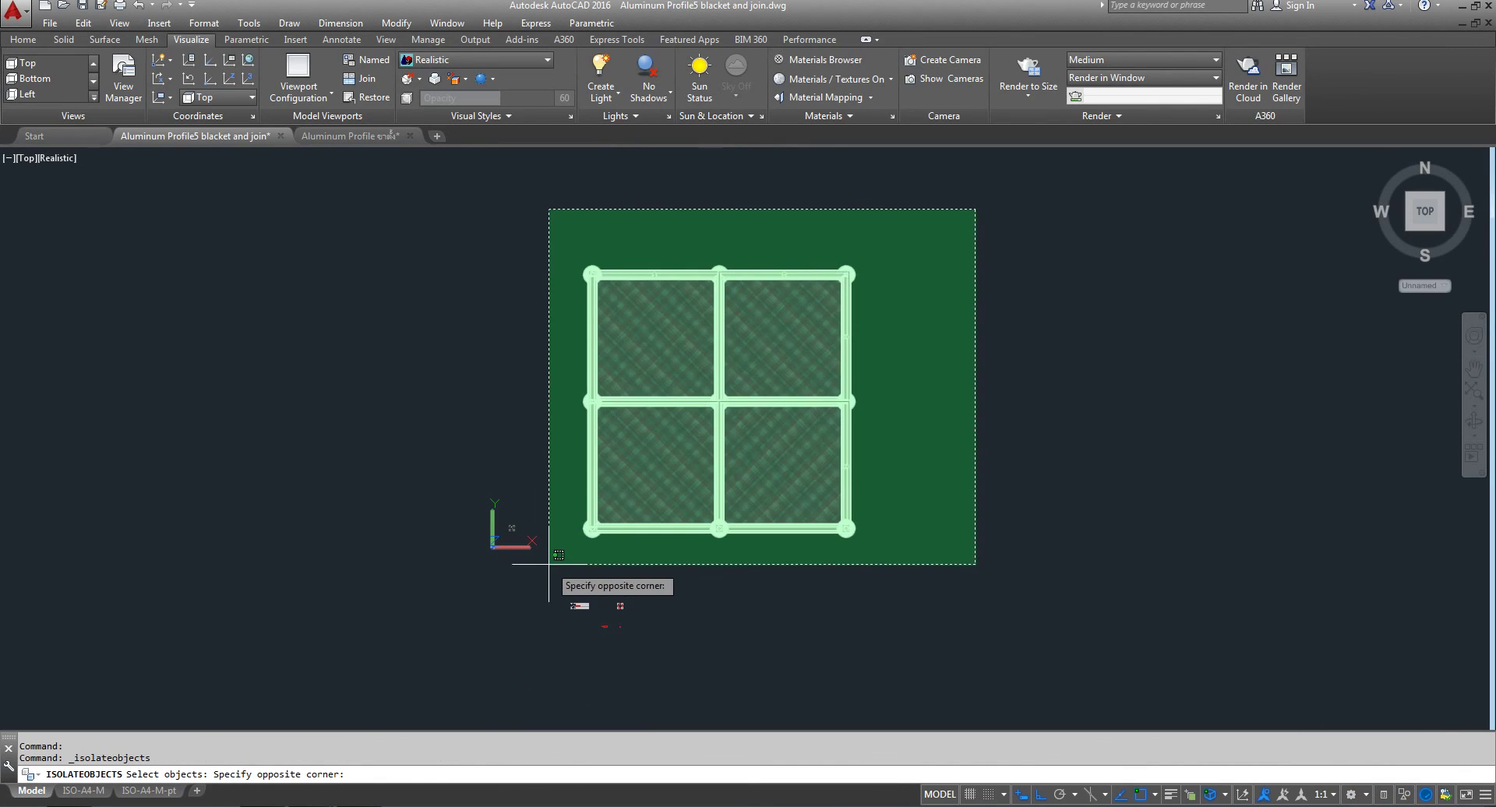
pyautogui.click(550, 527)
pyautogui.press('Return')
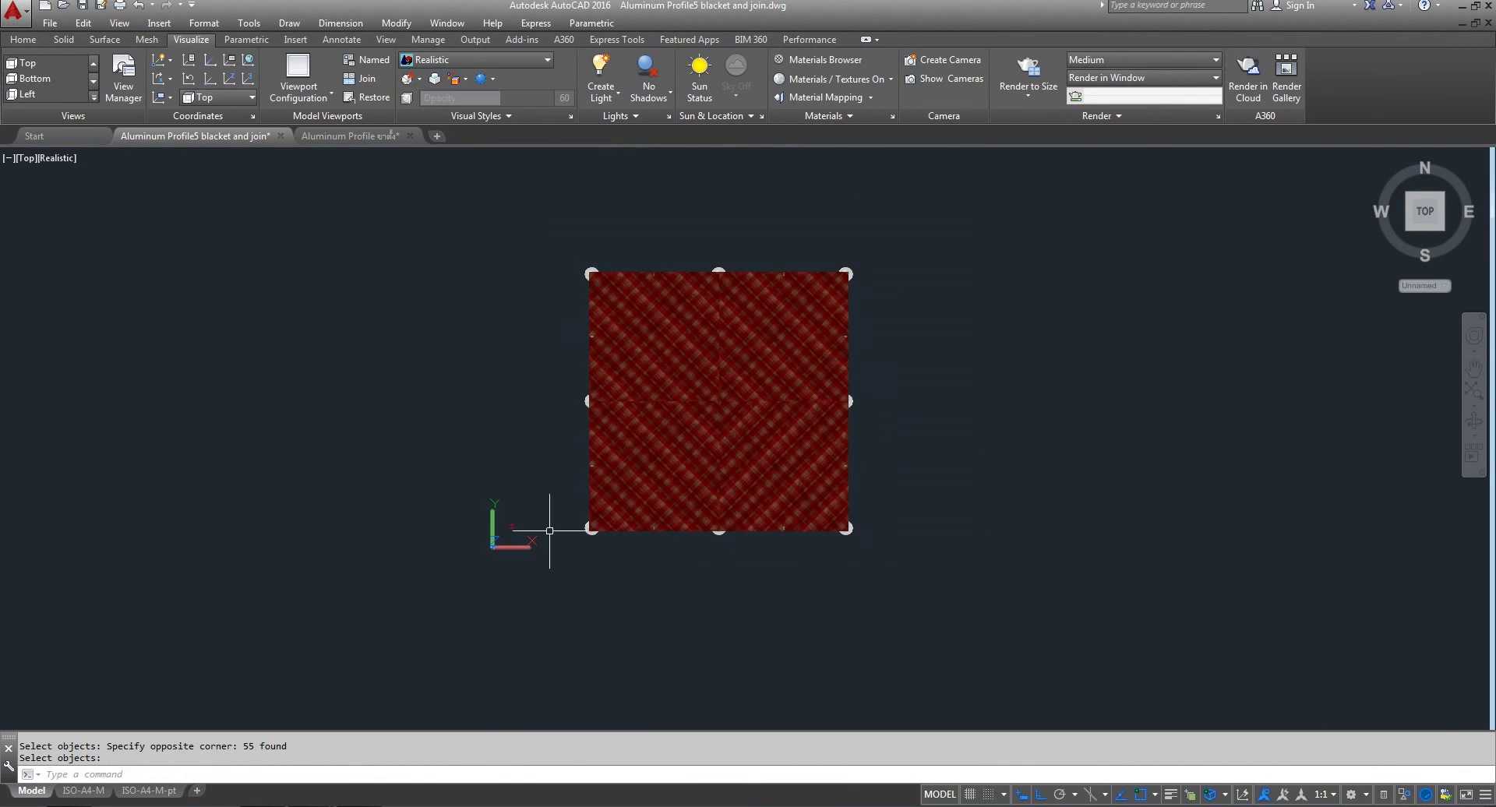
pyautogui.scroll(3, 518, 528)
pyautogui.scroll(-2, 544, 525)
pyautogui.moveTo(916, 397)
pyautogui.mouseDown(button='middle')
pyautogui.moveTo(771, 460)
pyautogui.moveTo(794, 437)
pyautogui.mouseUp(button='middle')
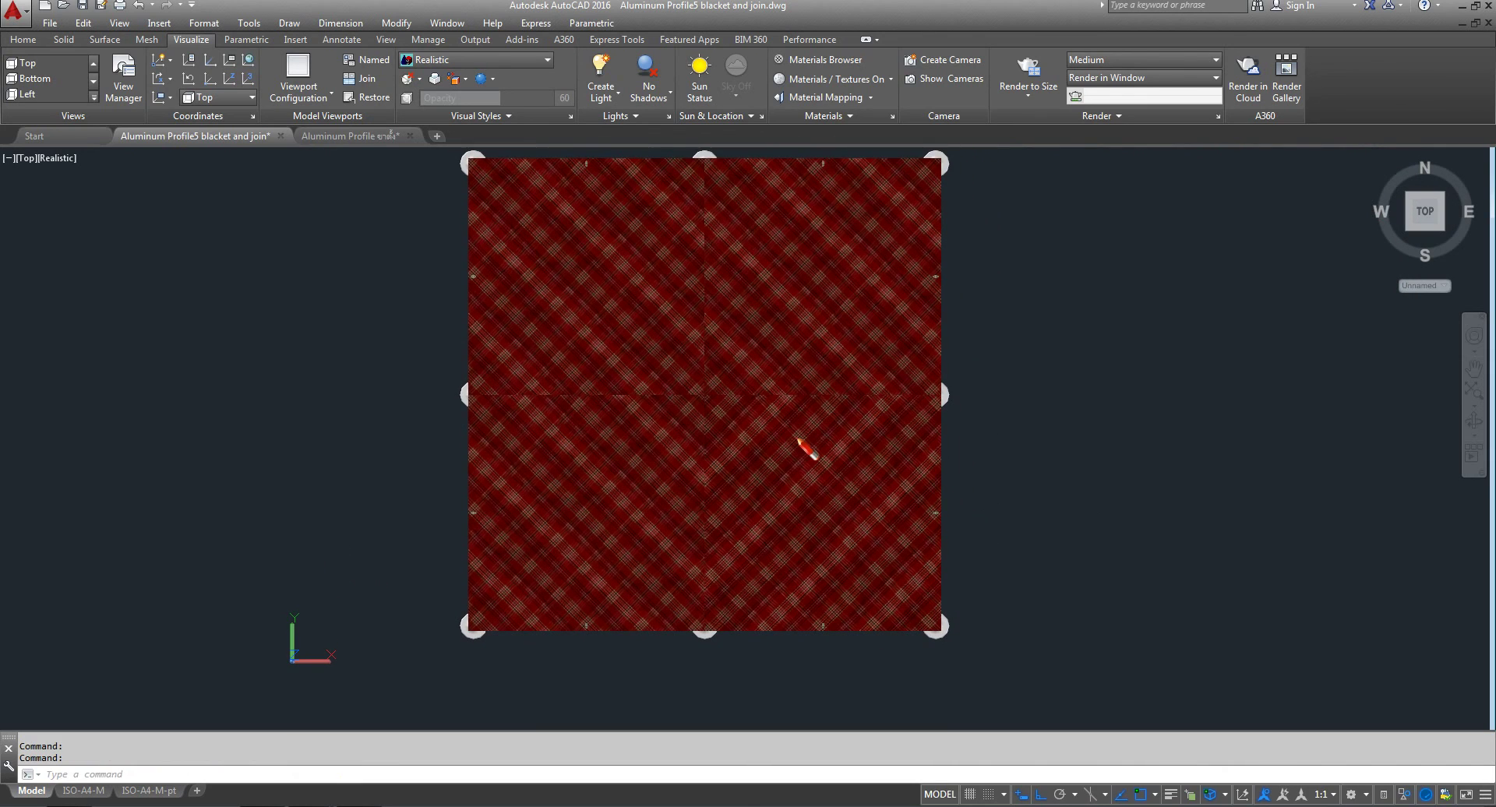
pyautogui.scroll(-2, 775, 418)
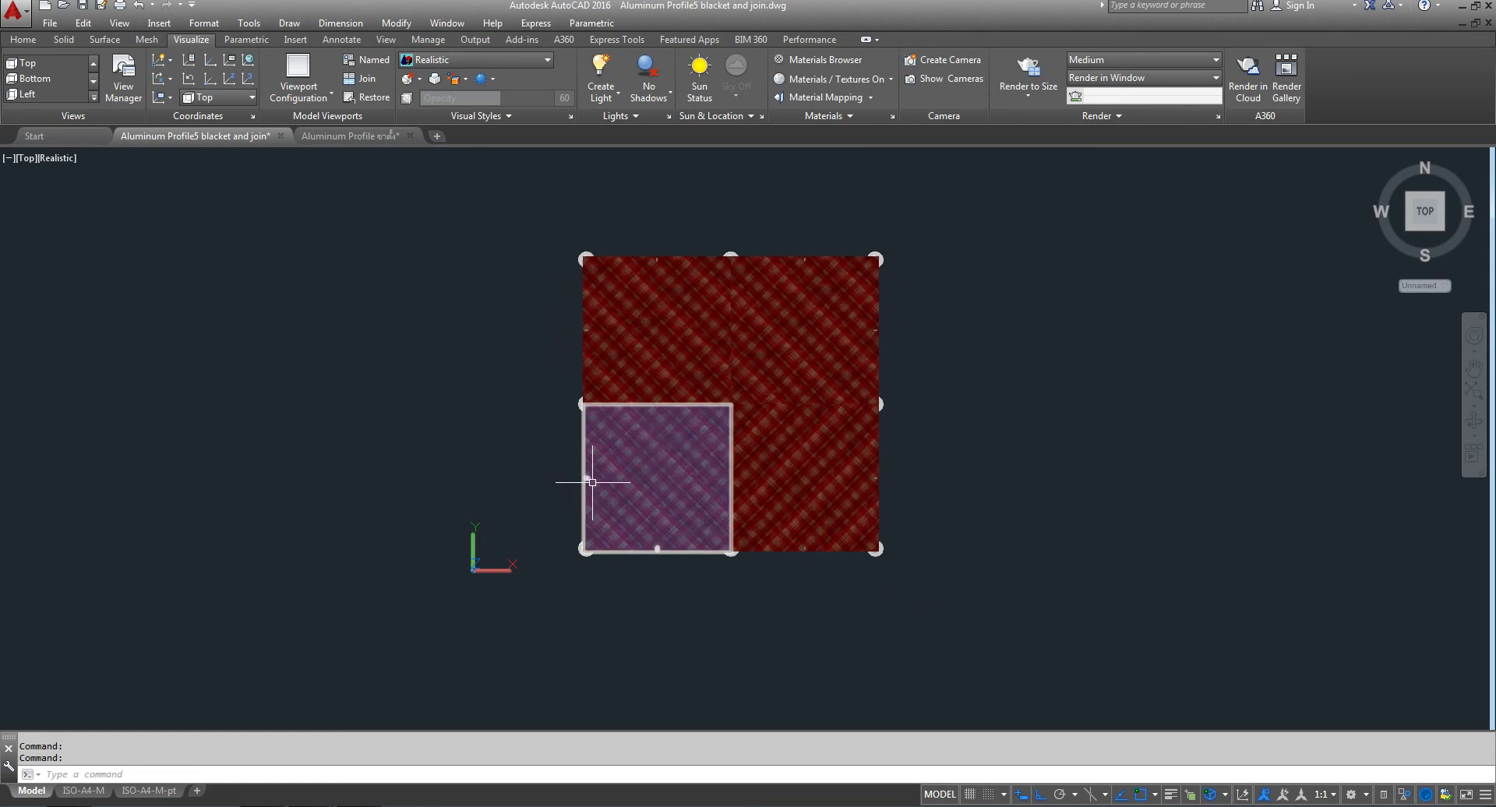
# - Delete the upper two panels with their frames
pyautogui.click(967, 175)
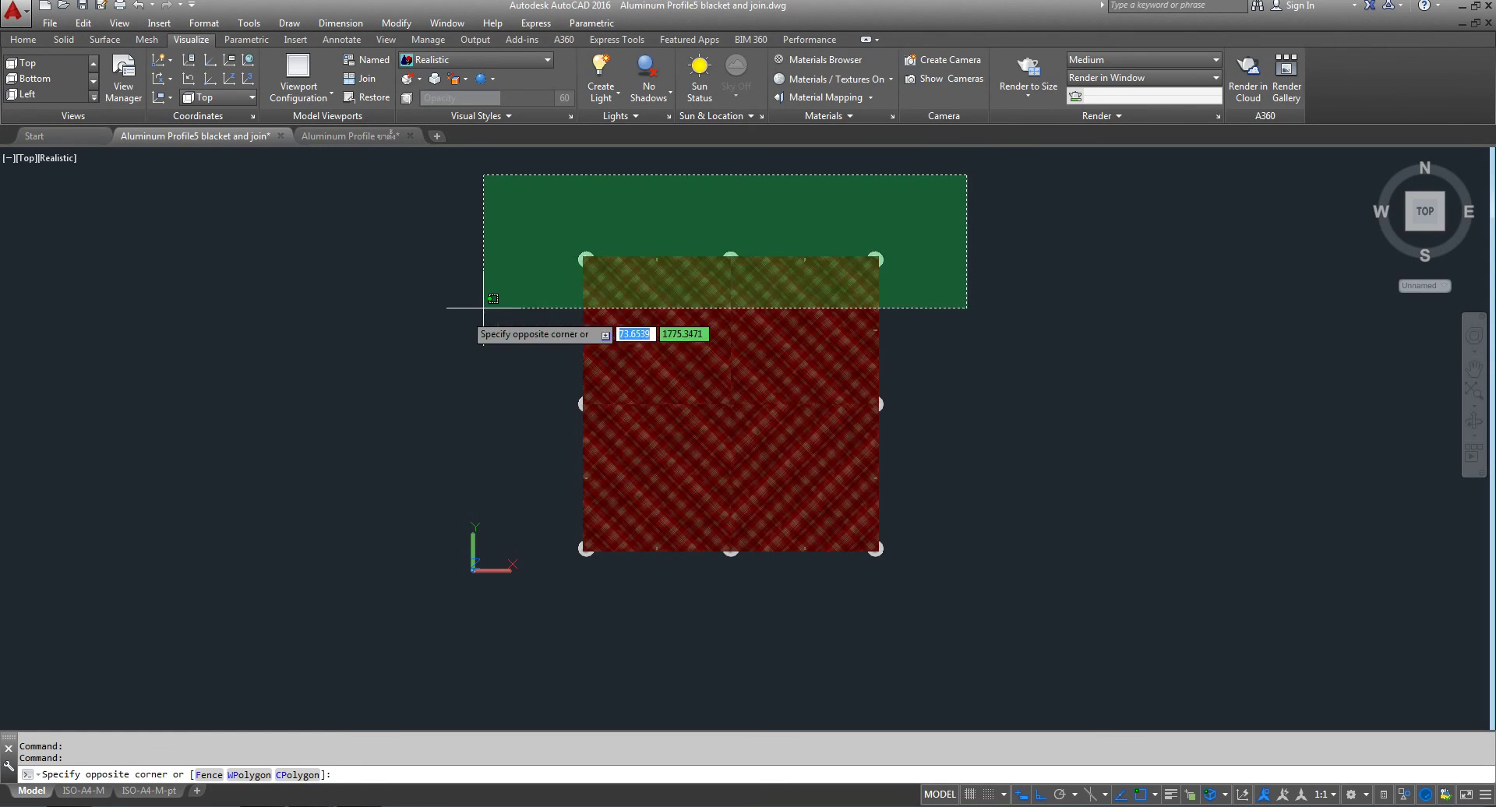
pyautogui.click(412, 345)
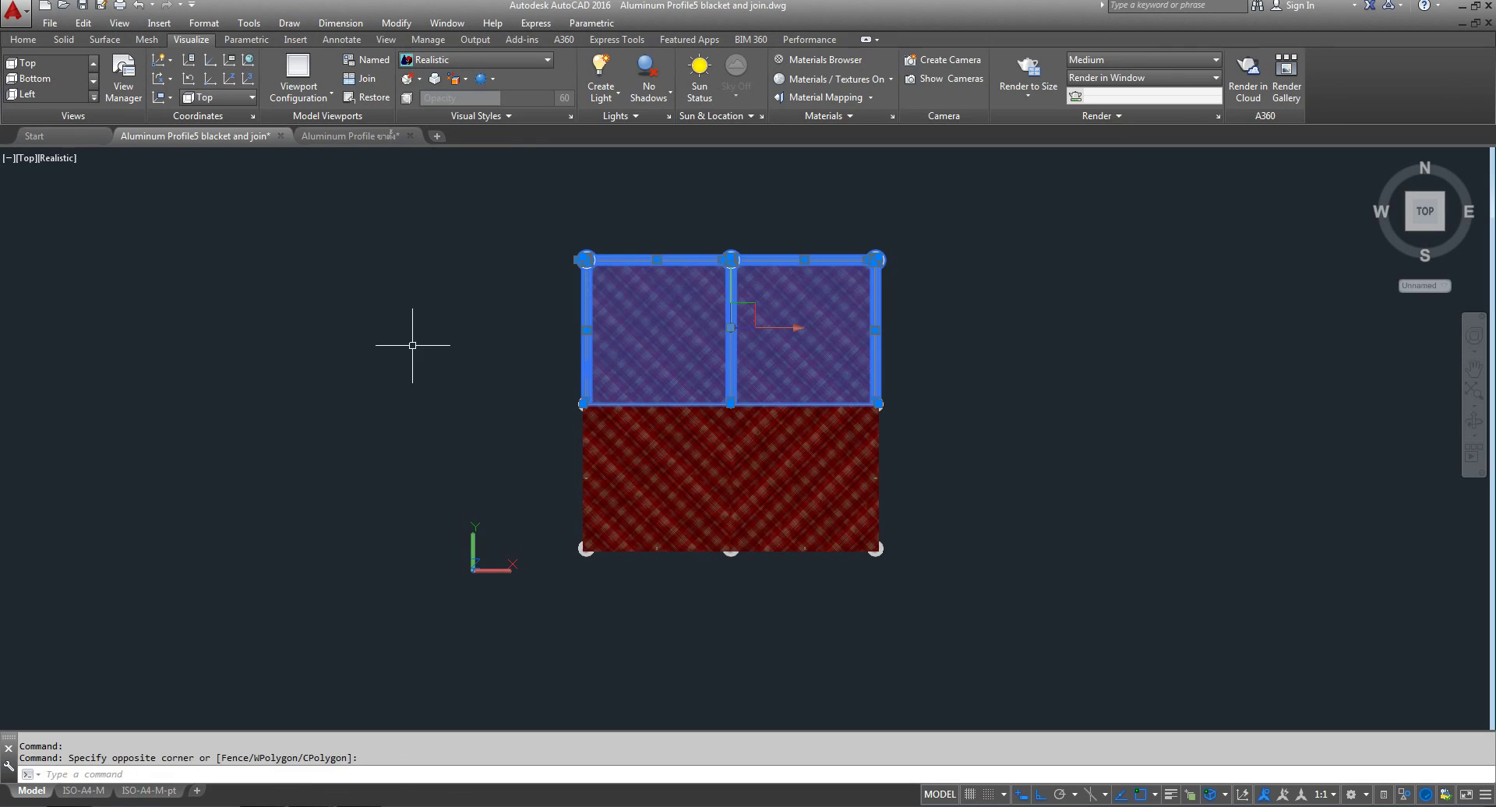
pyautogui.press('Delete')
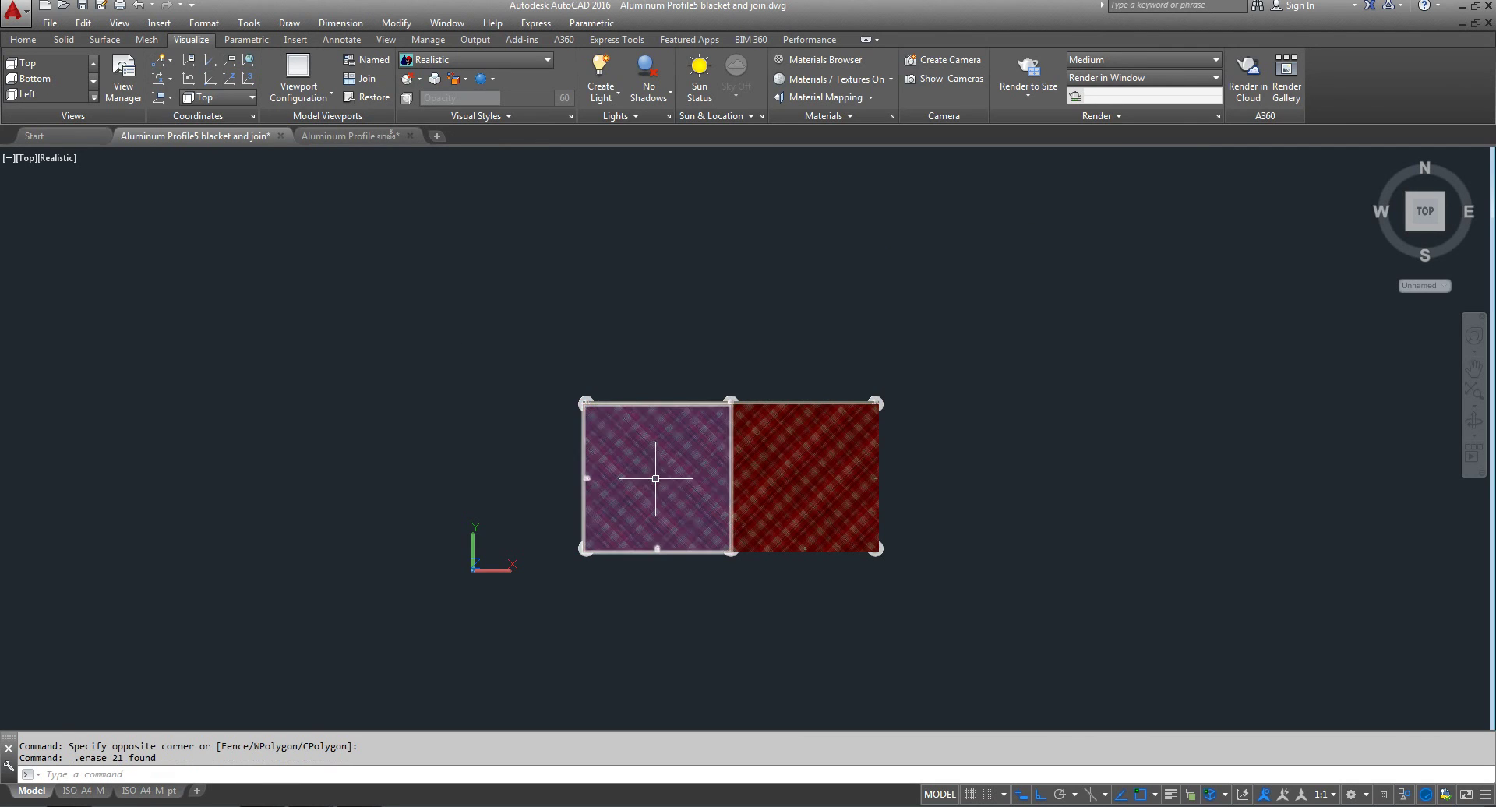
pyautogui.scroll(3, 721, 480)
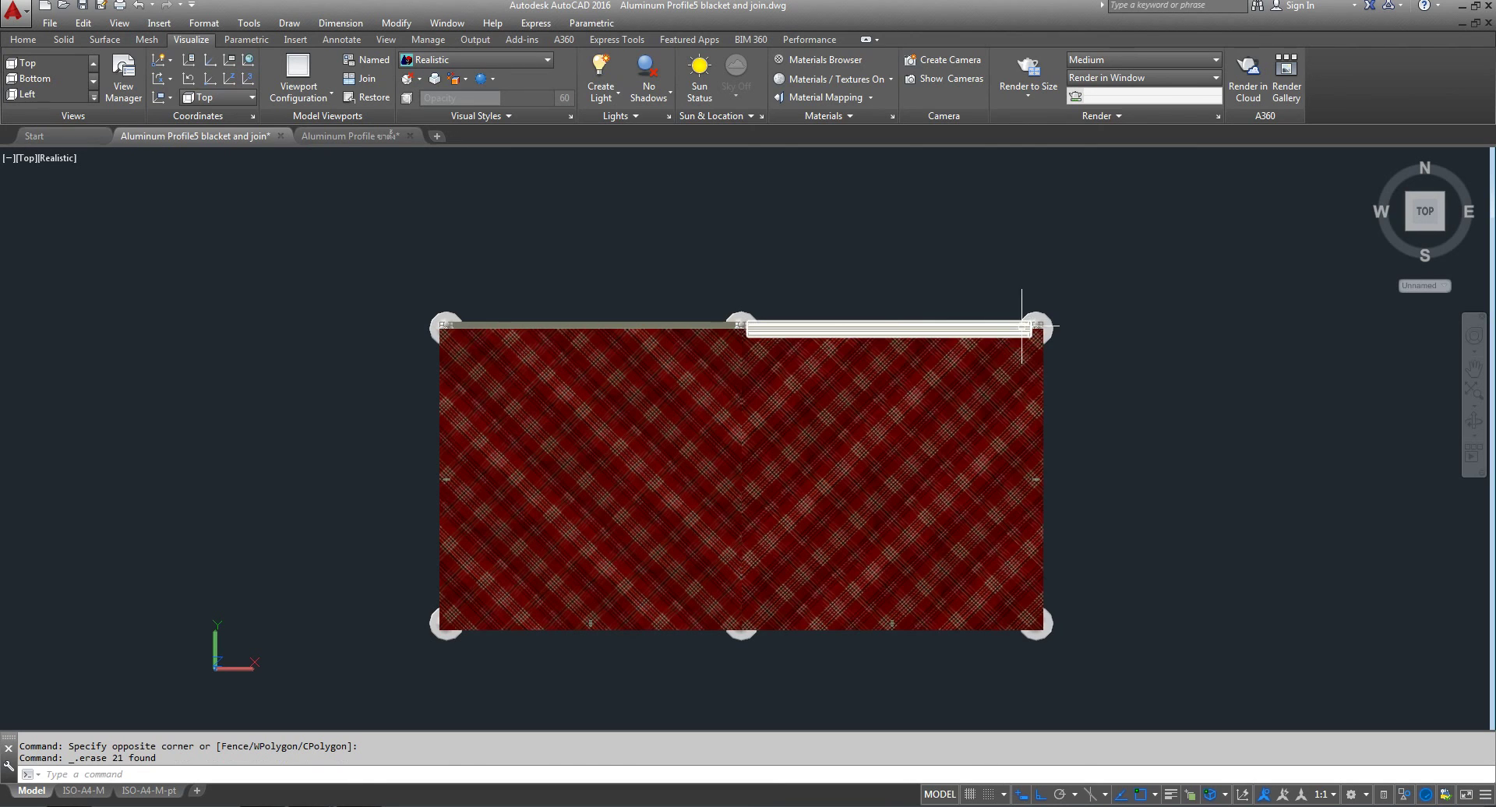
pyautogui.scroll(2, 1120, 355)
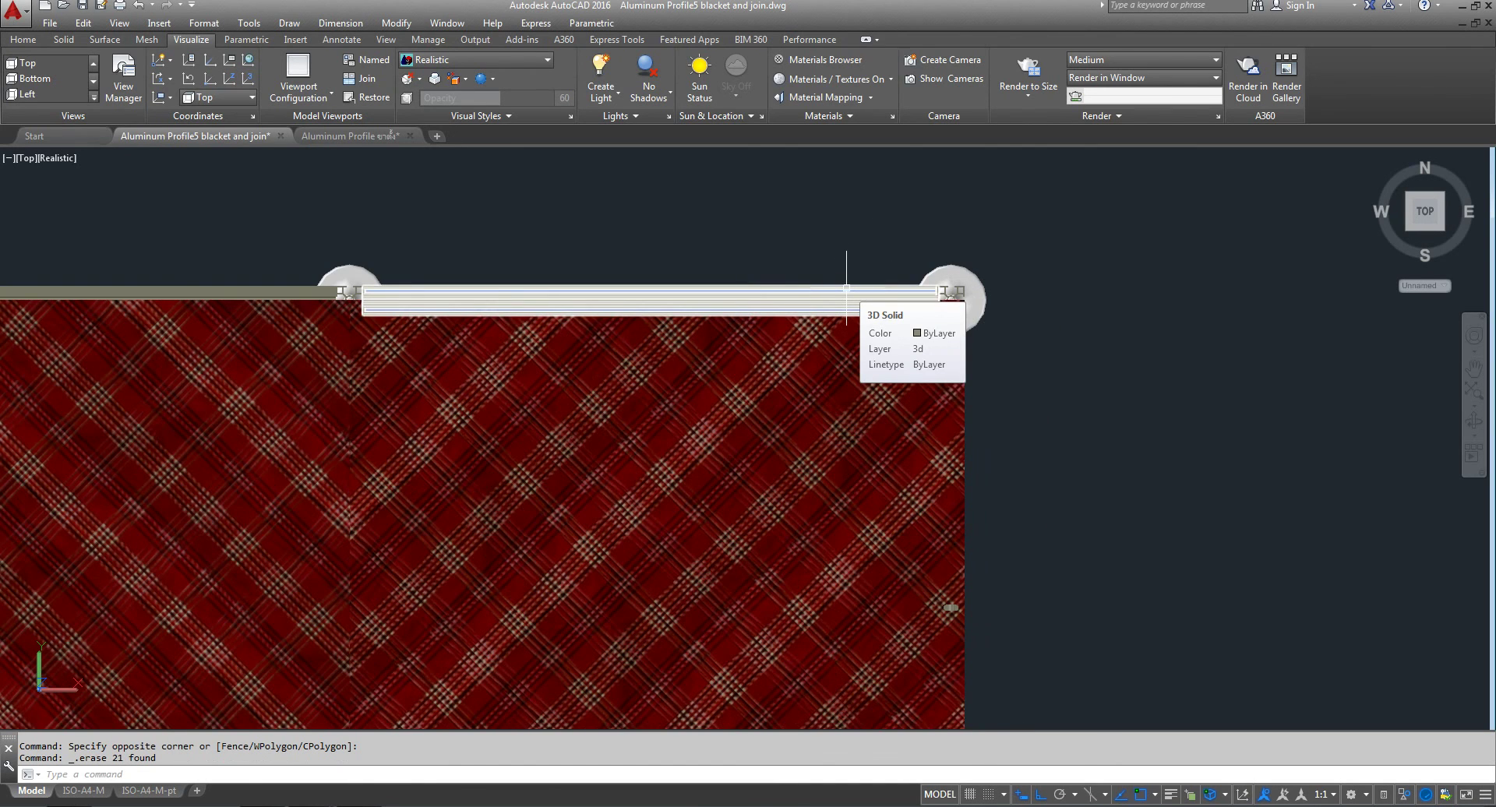
pyautogui.scroll(-3, 846, 288)
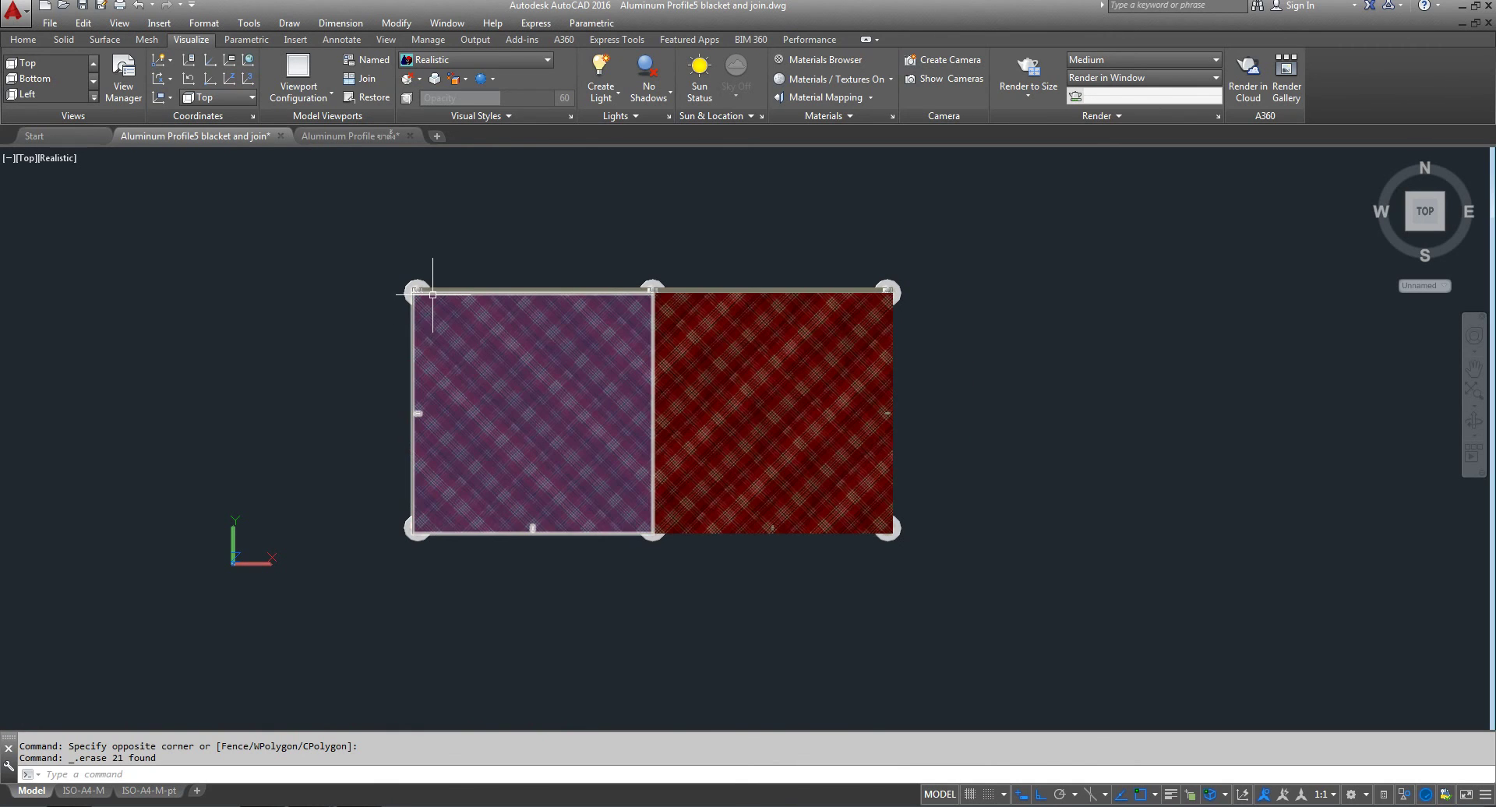
pyautogui.scroll(3, 432, 294)
pyautogui.scroll(-3, 428, 284)
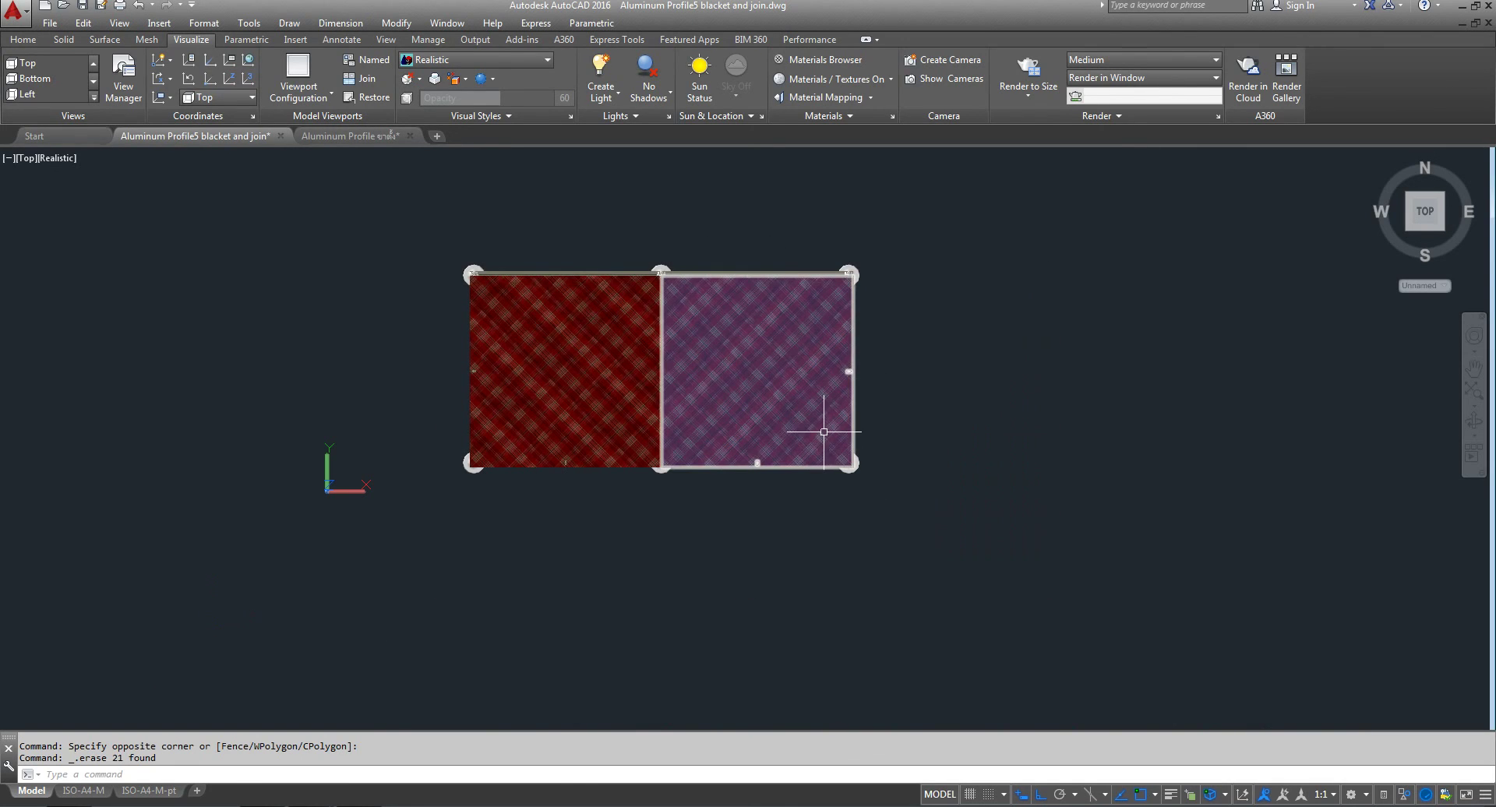
pyautogui.scroll(-2, 824, 432)
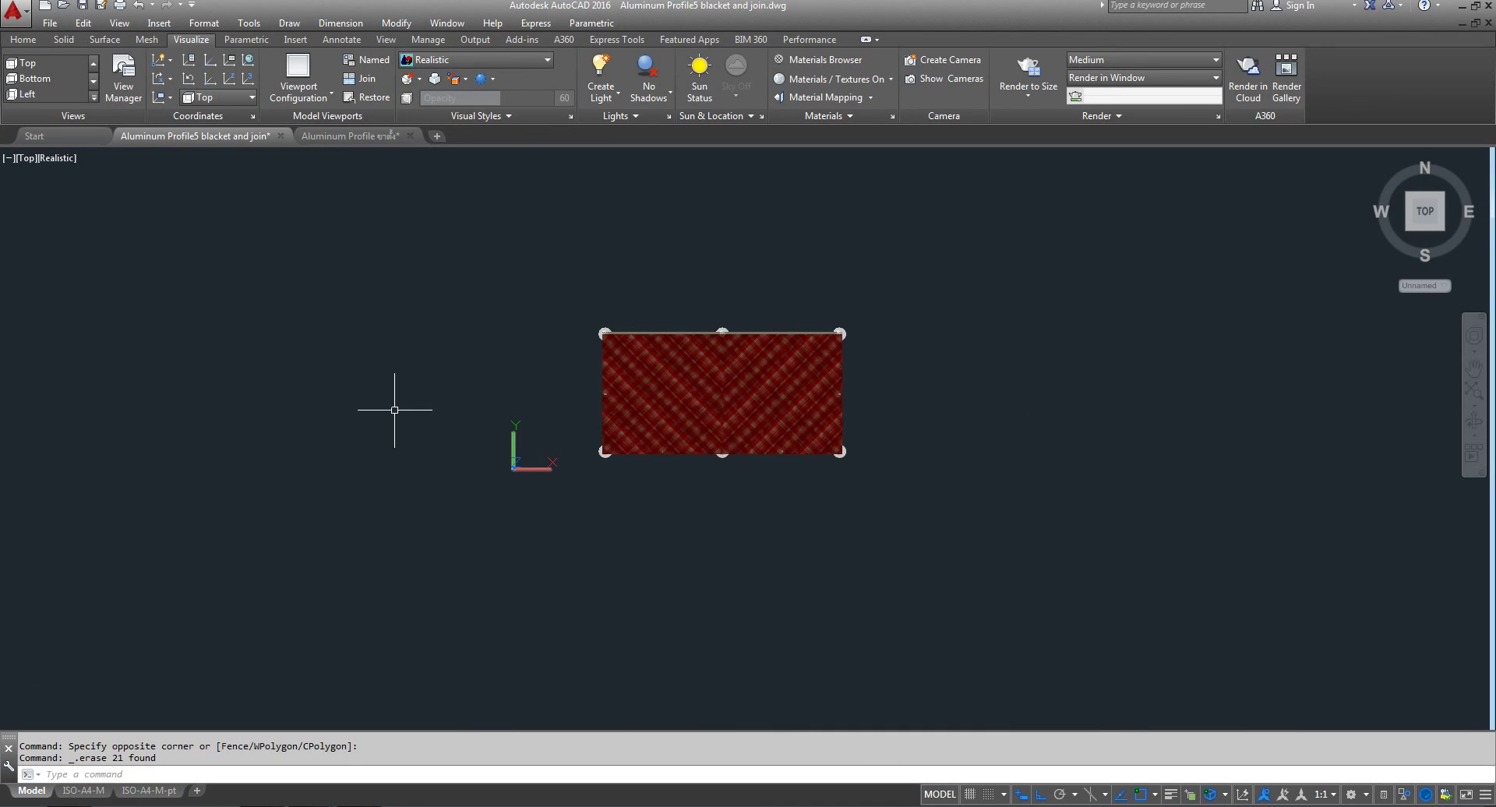
pyautogui.scroll(2, 737, 364)
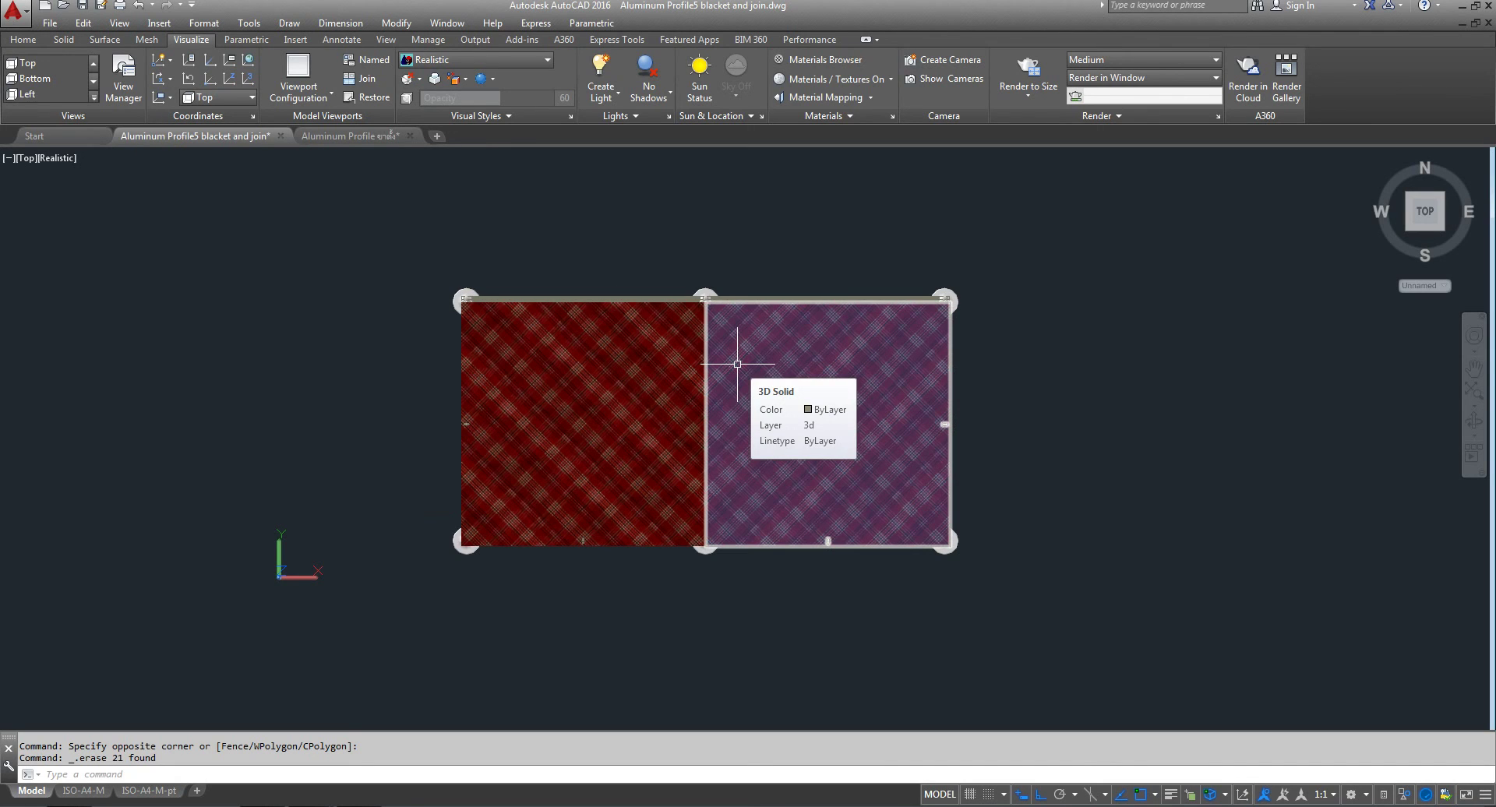
pyautogui.click(139, 3)
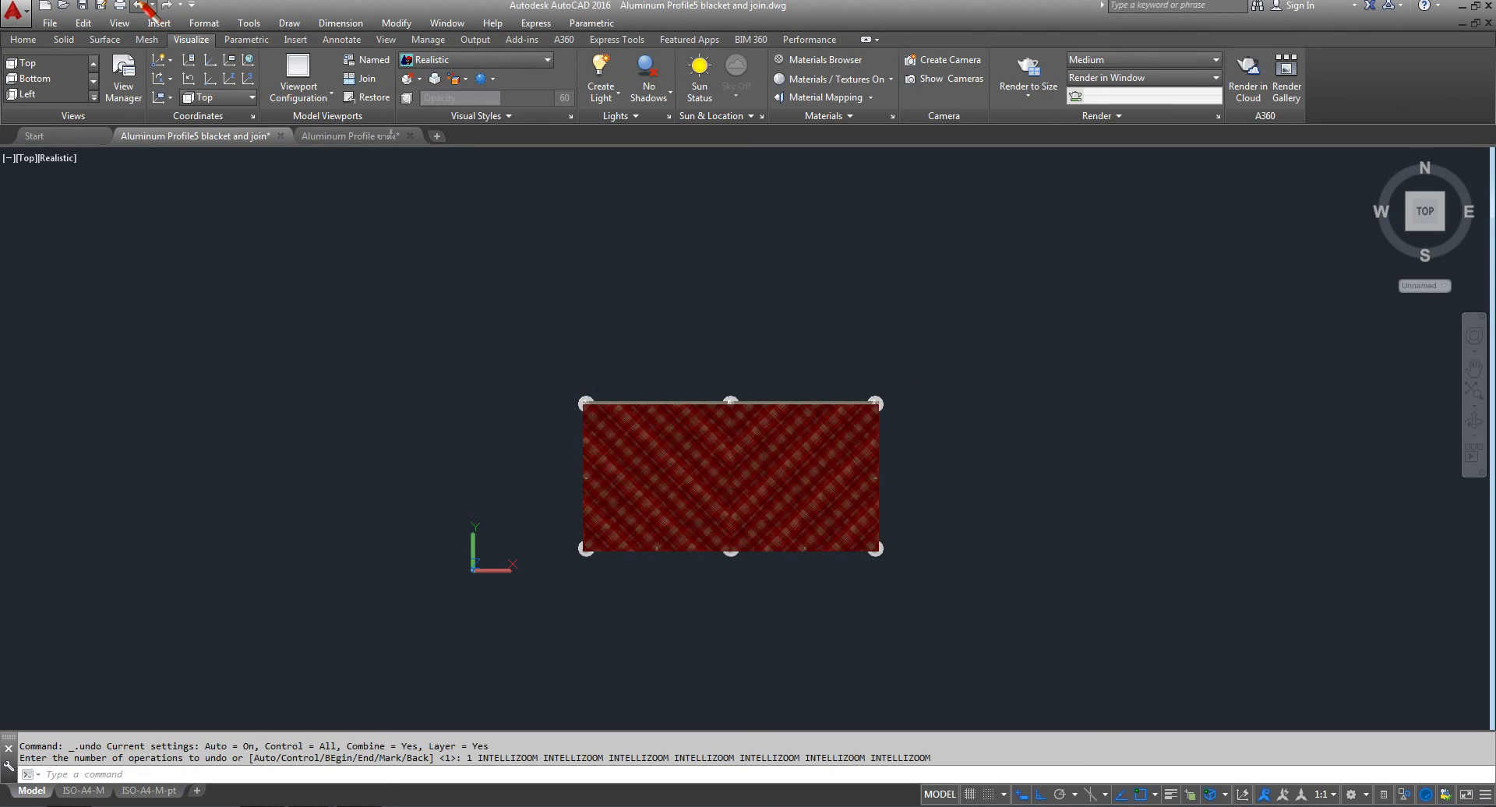
# - Orbit from Top view to a 3D perspective of the table frame and feet
pyautogui.scroll(2, 541, 234)
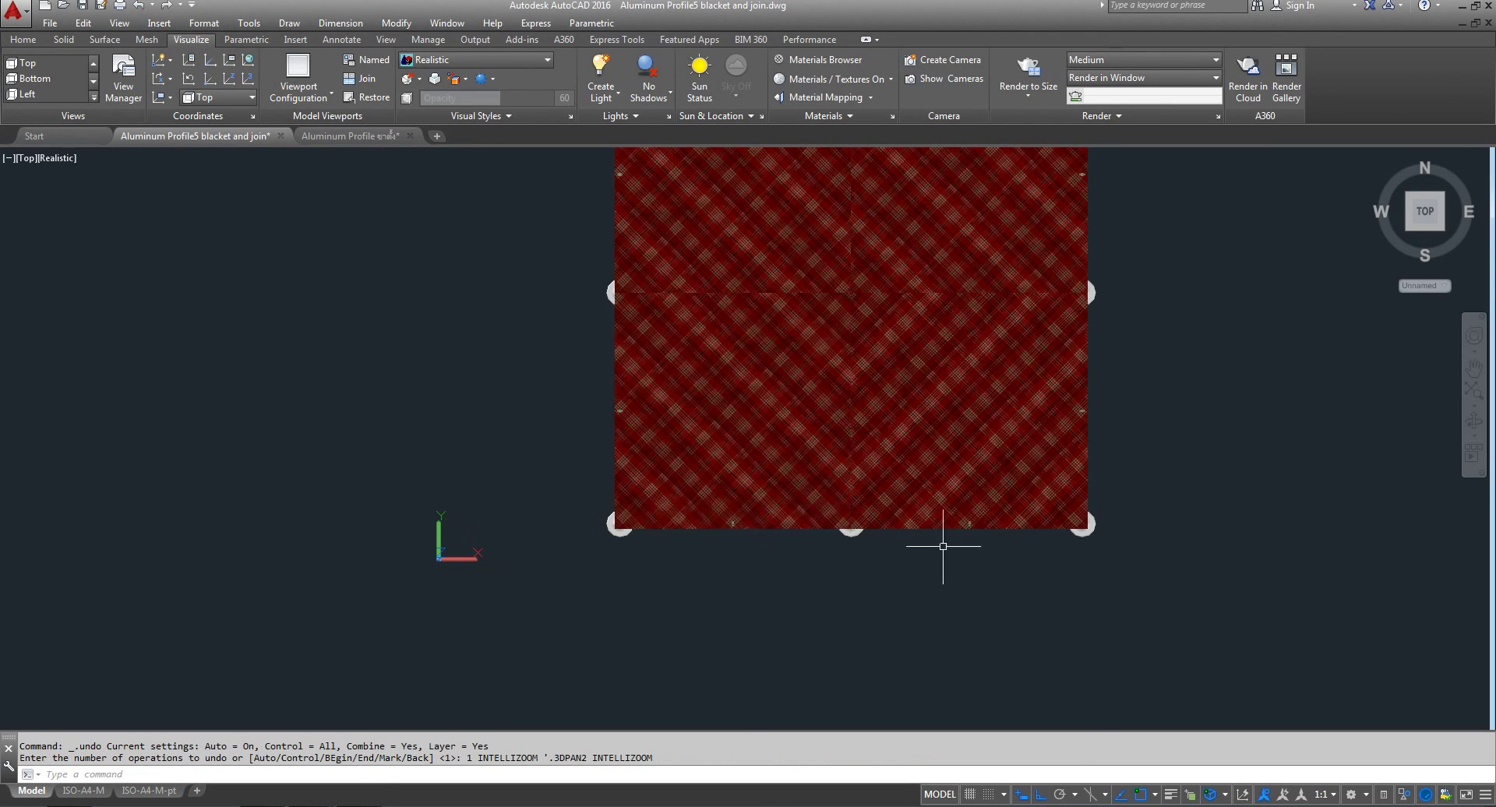
pyautogui.click(1473, 420)
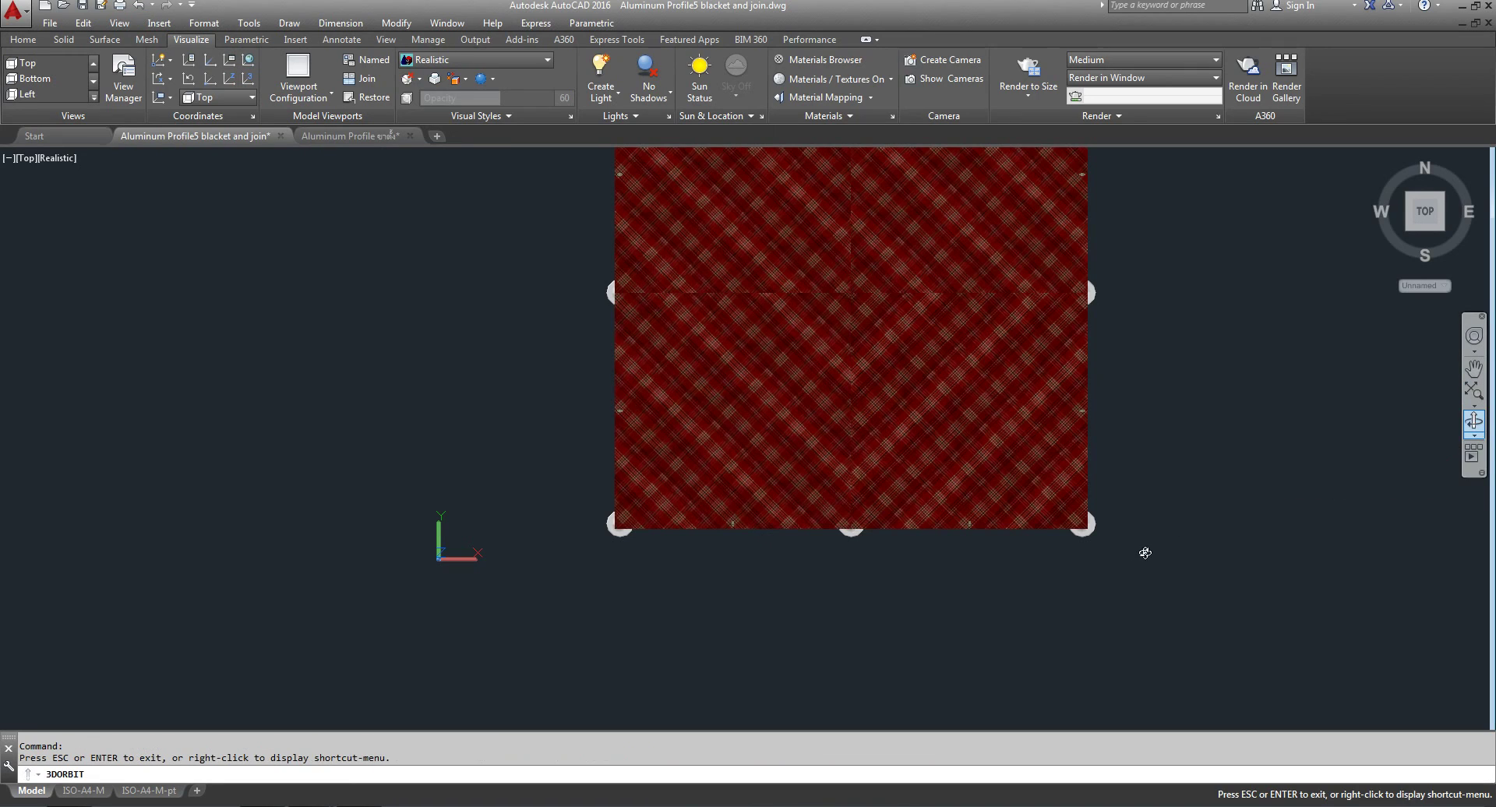
pyautogui.moveTo(1145, 552)
pyautogui.mouseDown()
pyautogui.moveTo(1001, 330)
pyautogui.moveTo(892, 392)
pyautogui.moveTo(818, 367)
pyautogui.moveTo(684, 410)
pyautogui.moveTo(461, 335)
pyautogui.moveTo(431, 384)
pyautogui.moveTo(604, 397)
pyautogui.moveTo(671, 377)
pyautogui.moveTo(684, 406)
pyautogui.moveTo(806, 406)
pyautogui.mouseUp()
pyautogui.scroll(2, 320, 505)
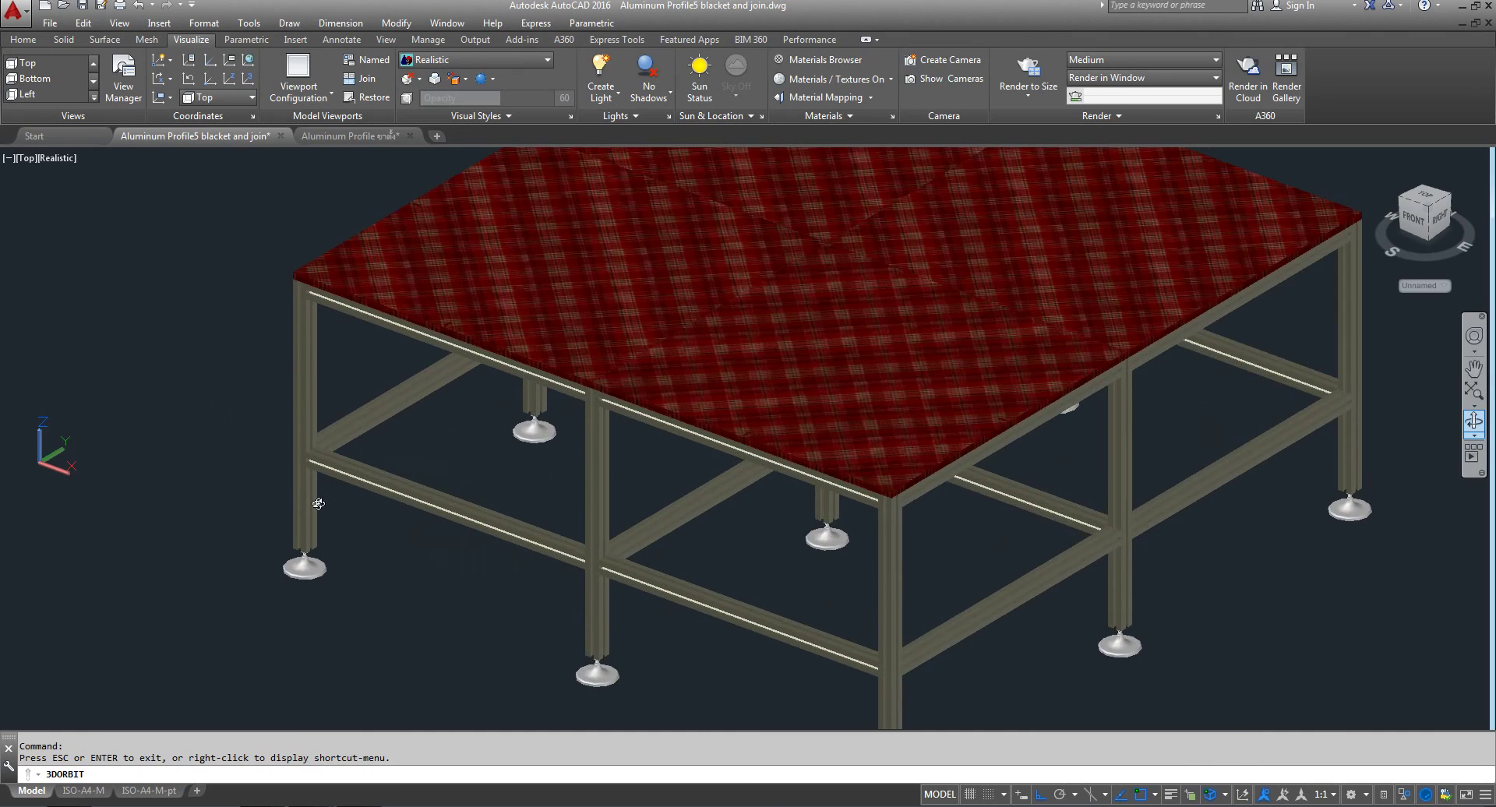
pyautogui.scroll(3, 321, 507)
pyautogui.scroll(2, 311, 450)
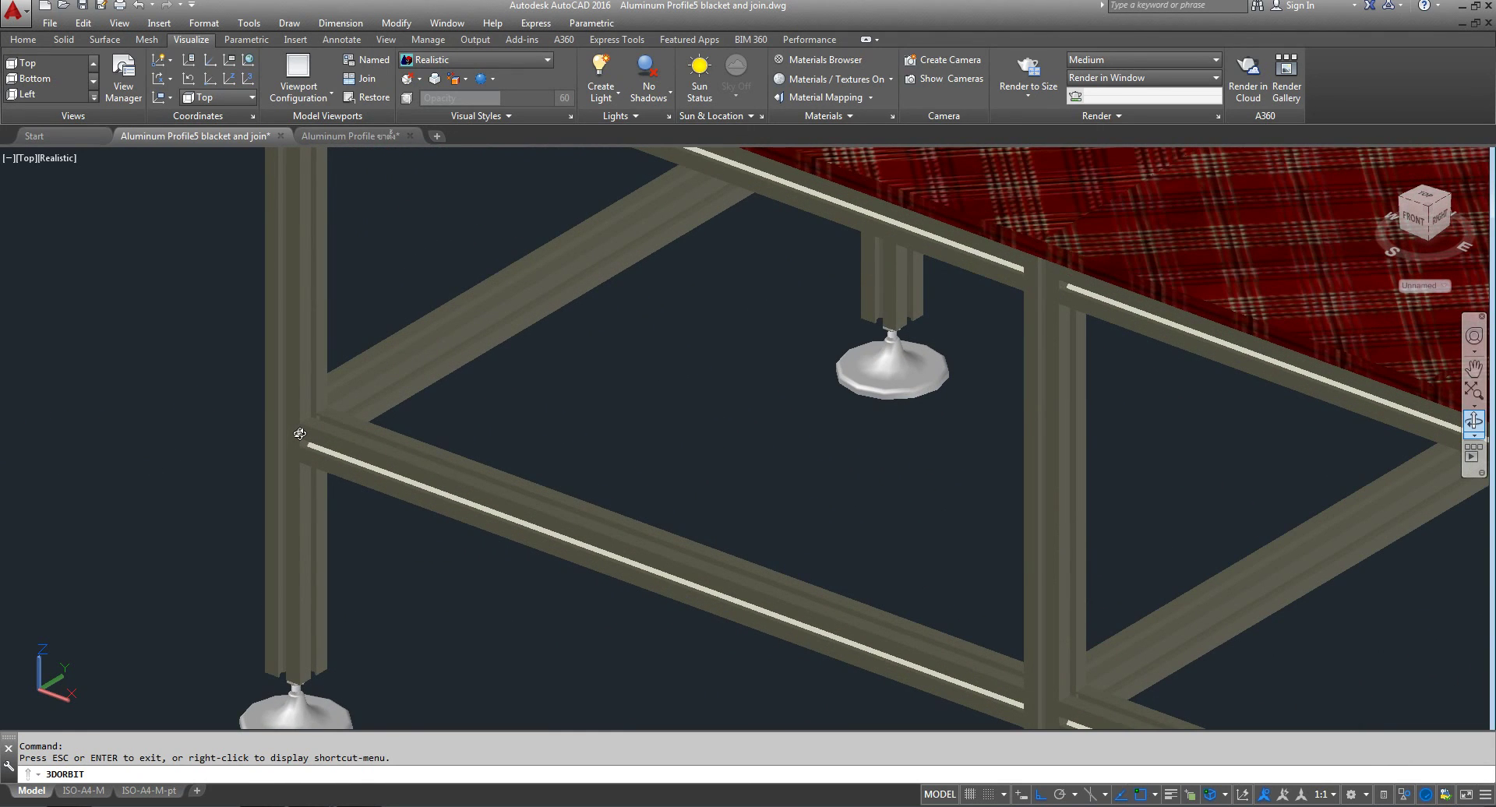
pyautogui.scroll(-3, 305, 439)
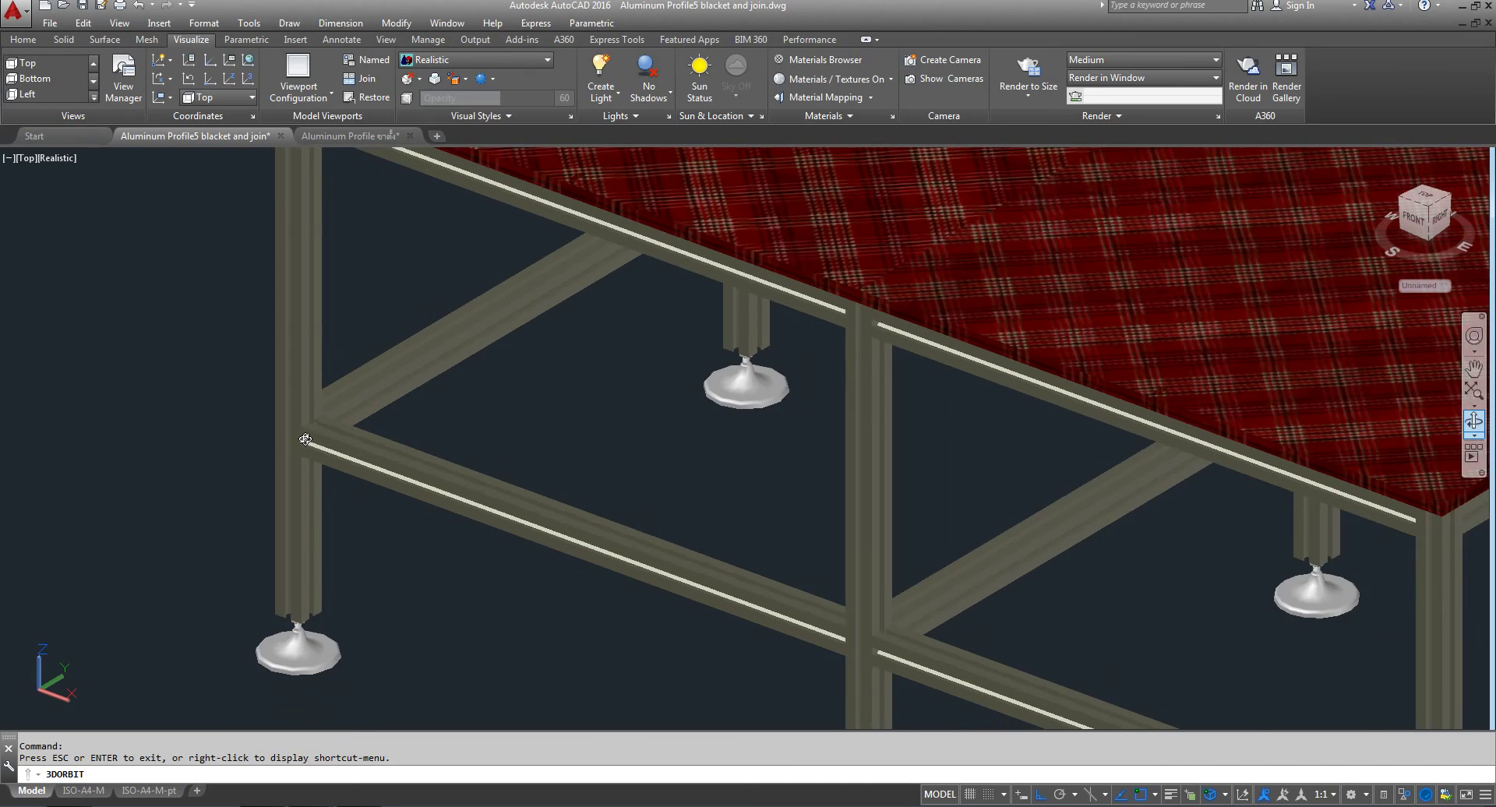
pyautogui.scroll(1, 304, 439)
pyautogui.moveTo(387, 429); pyautogui.dragTo(716, 429)
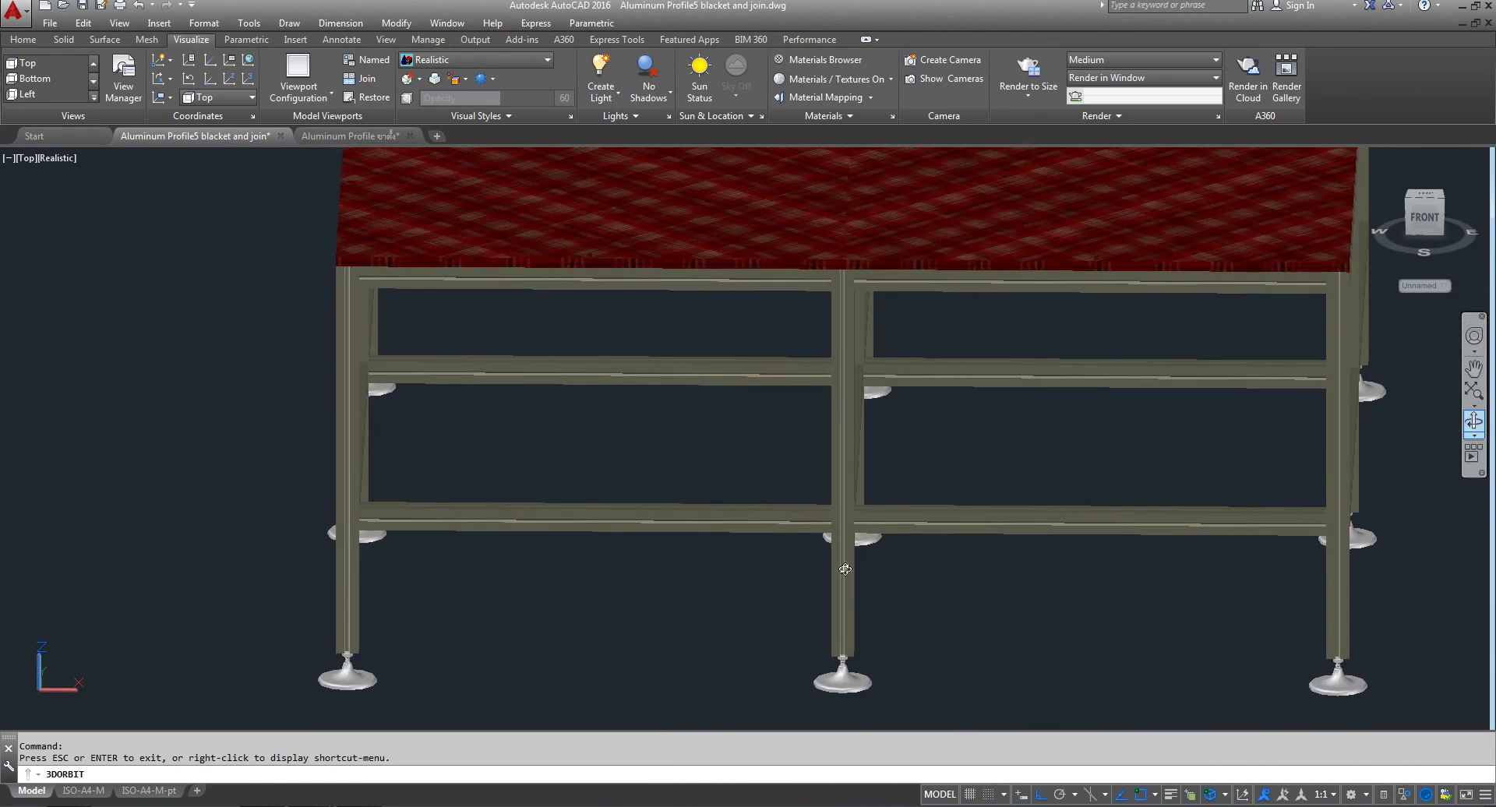
pyautogui.scroll(2, 913, 682)
pyautogui.moveTo(653, 624); pyautogui.dragTo(580, 580)
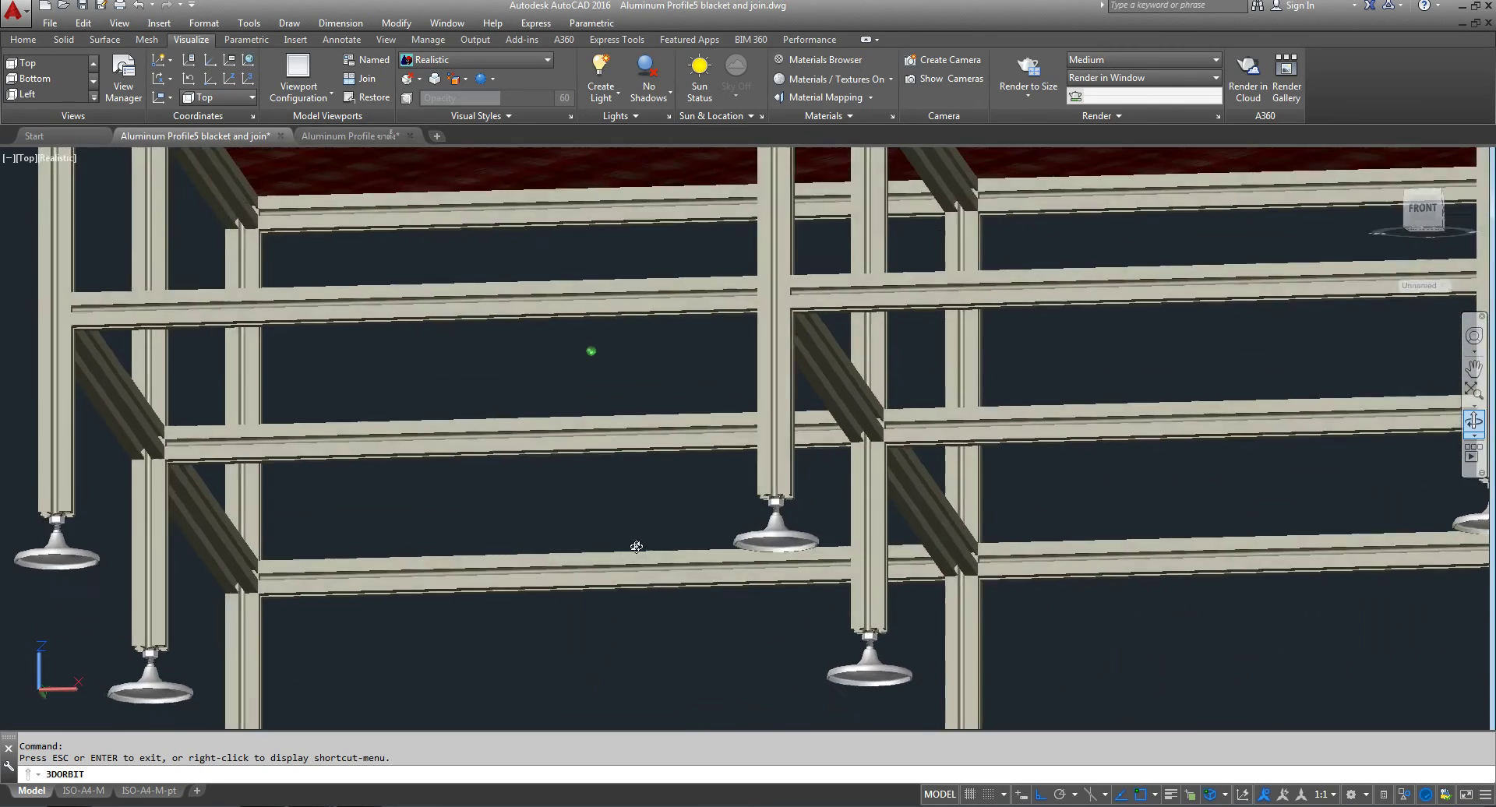
pyautogui.scroll(-3, 579, 580)
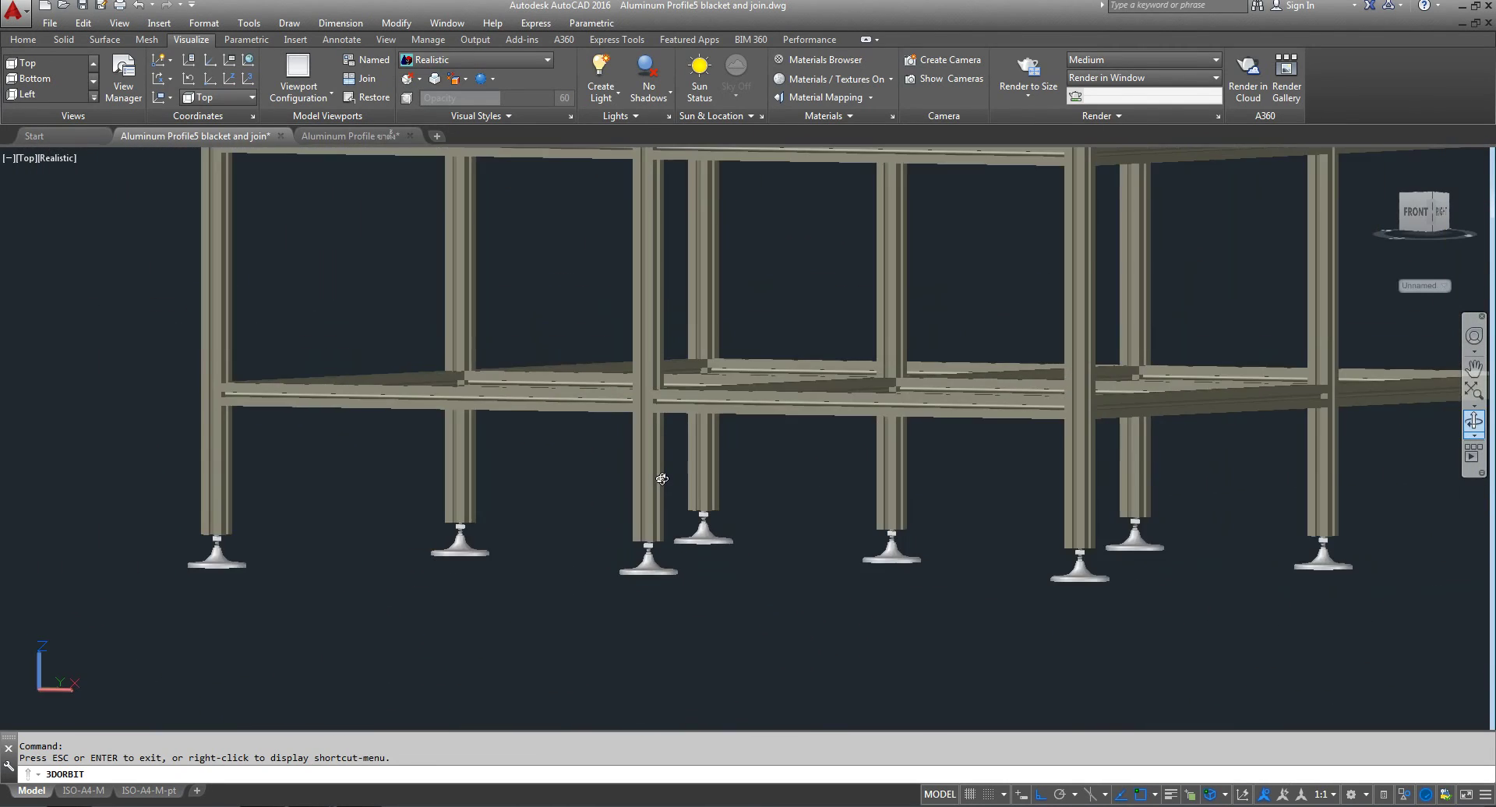
pyautogui.moveTo(678, 524); pyautogui.dragTo(625, 418)
pyautogui.scroll(3, 672, 350)
pyautogui.scroll(-2, 672, 351)
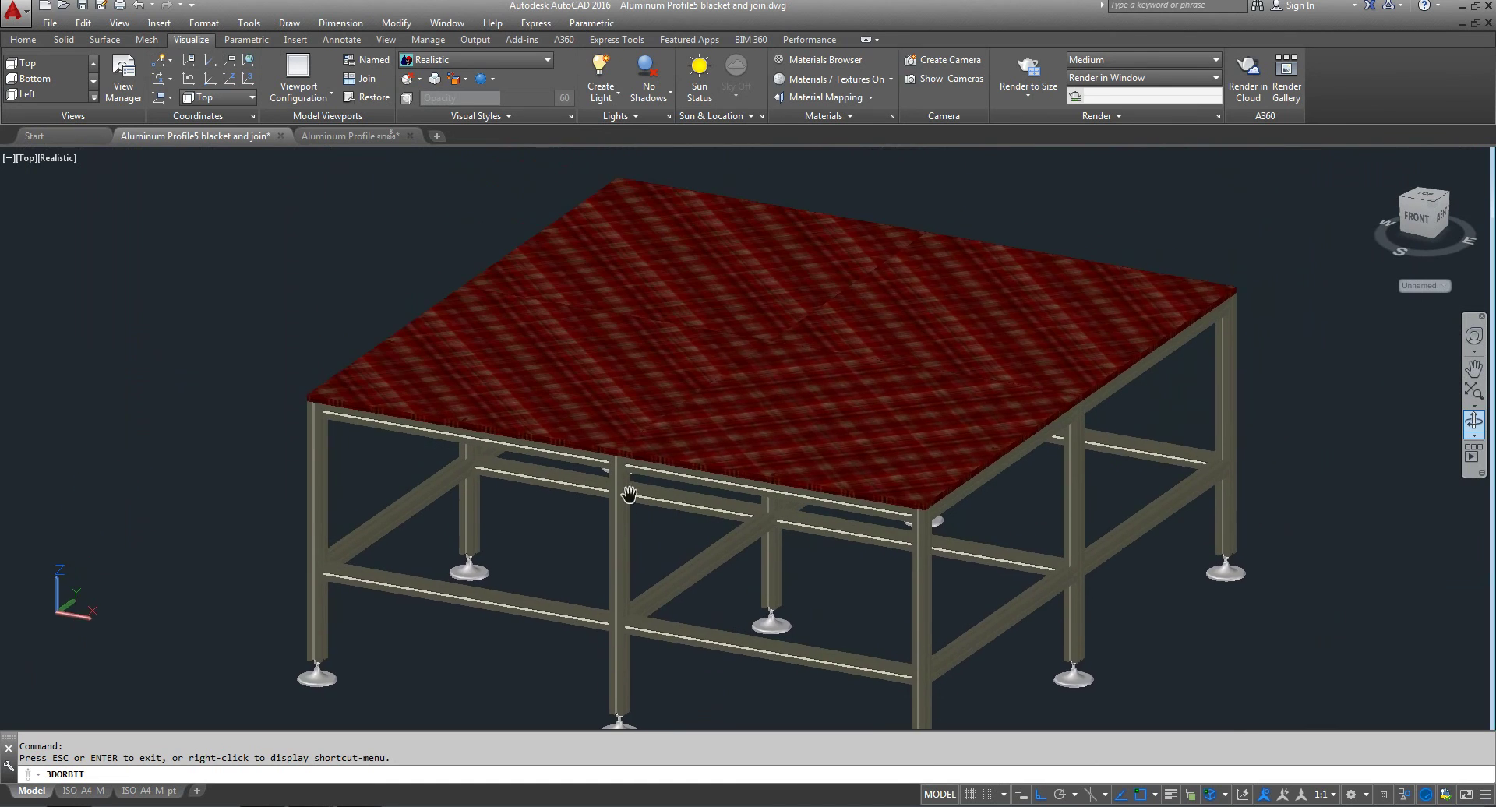
pyautogui.scroll(-1, 623, 494)
pyautogui.moveTo(623, 494)
pyautogui.mouseDown()
pyautogui.moveTo(639, 538)
pyautogui.moveTo(664, 551)
pyautogui.moveTo(599, 529)
pyautogui.mouseUp()
pyautogui.scroll(3, 664, 551)
pyautogui.scroll(1, 649, 515)
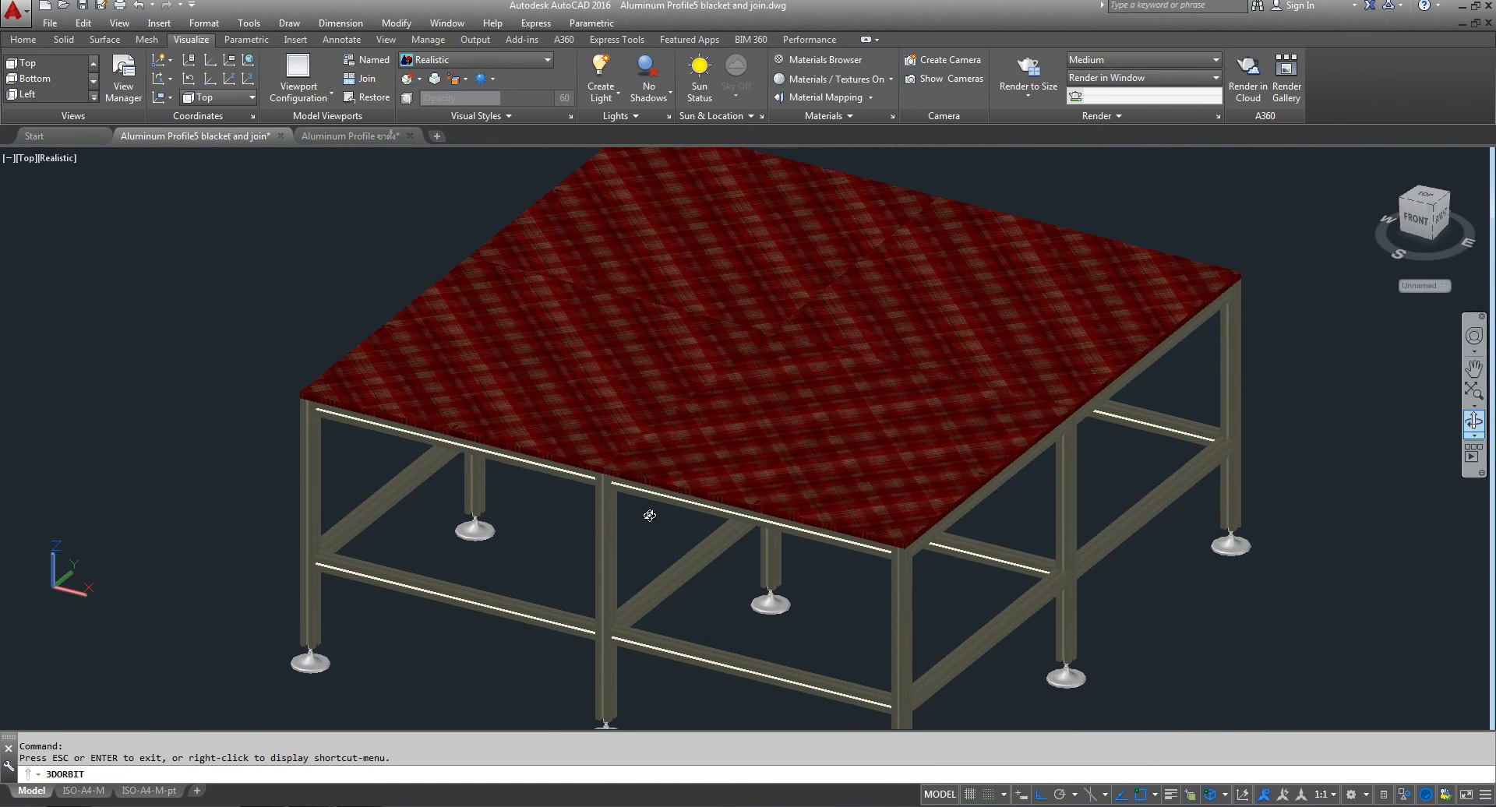
pyautogui.scroll(-1, 684, 490)
pyautogui.scroll(-1, 683, 490)
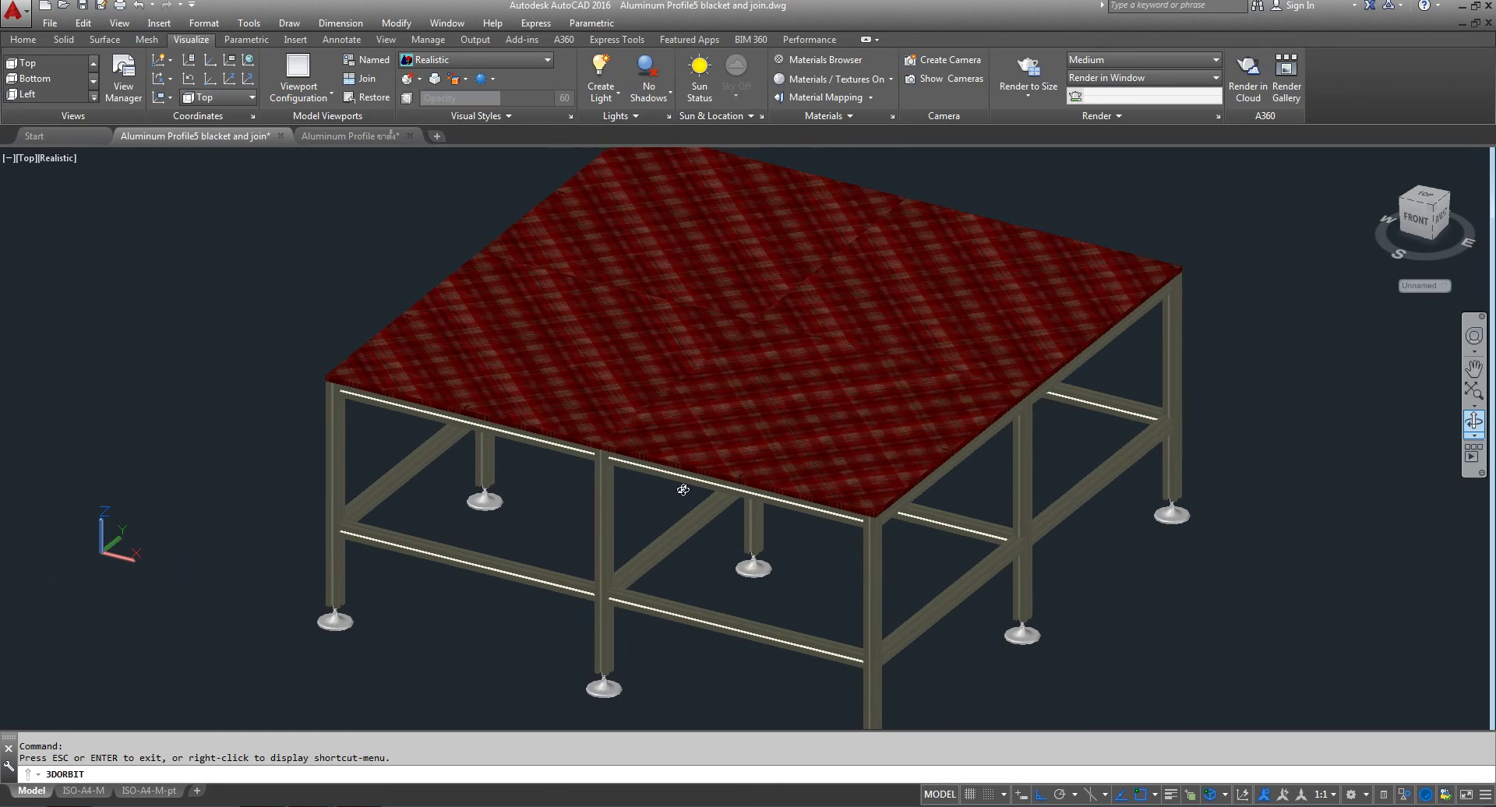
pyautogui.scroll(-1, 660, 496)
pyautogui.scroll(-1, 670, 506)
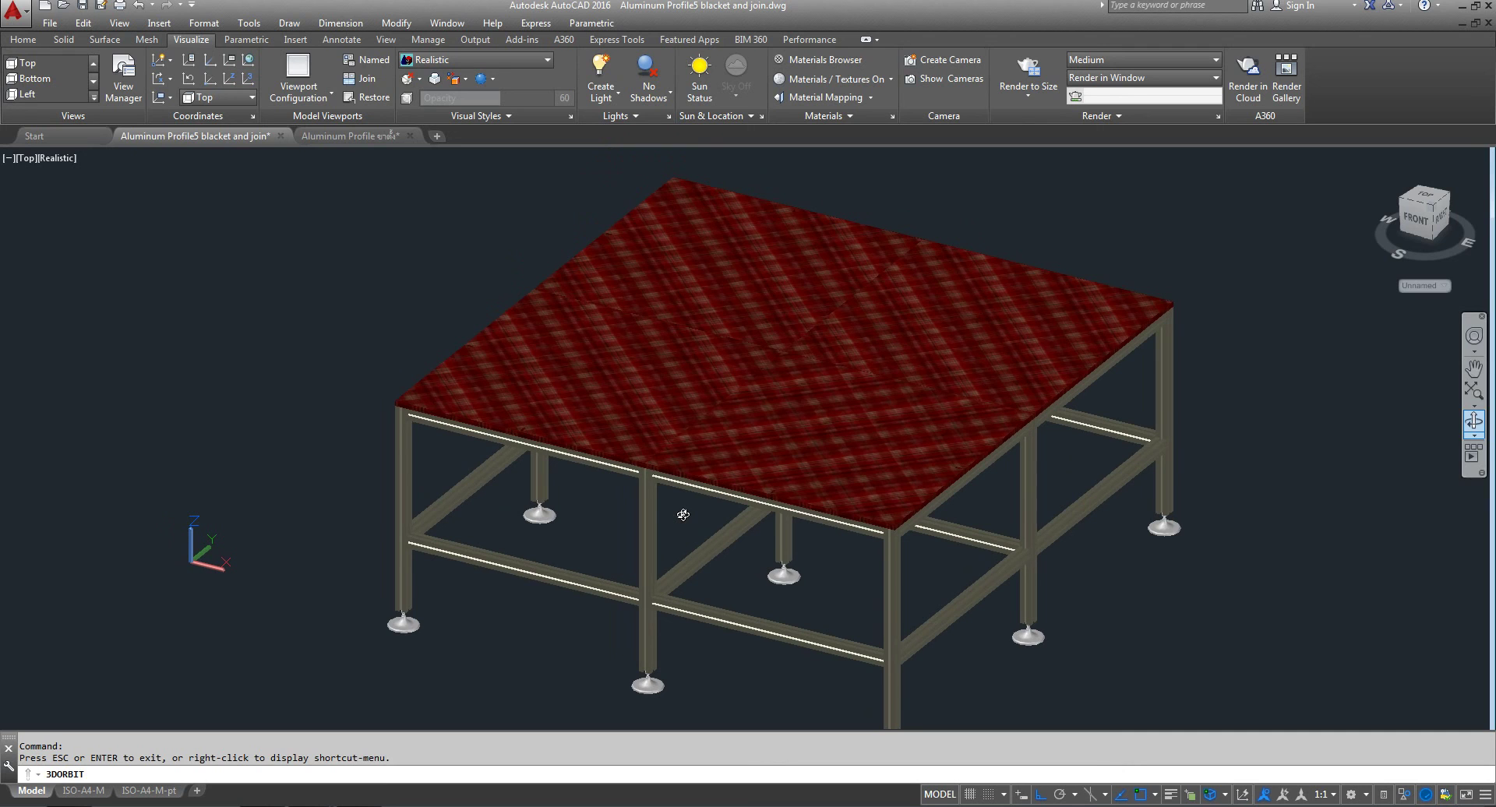
pyautogui.scroll(1, 411, 557)
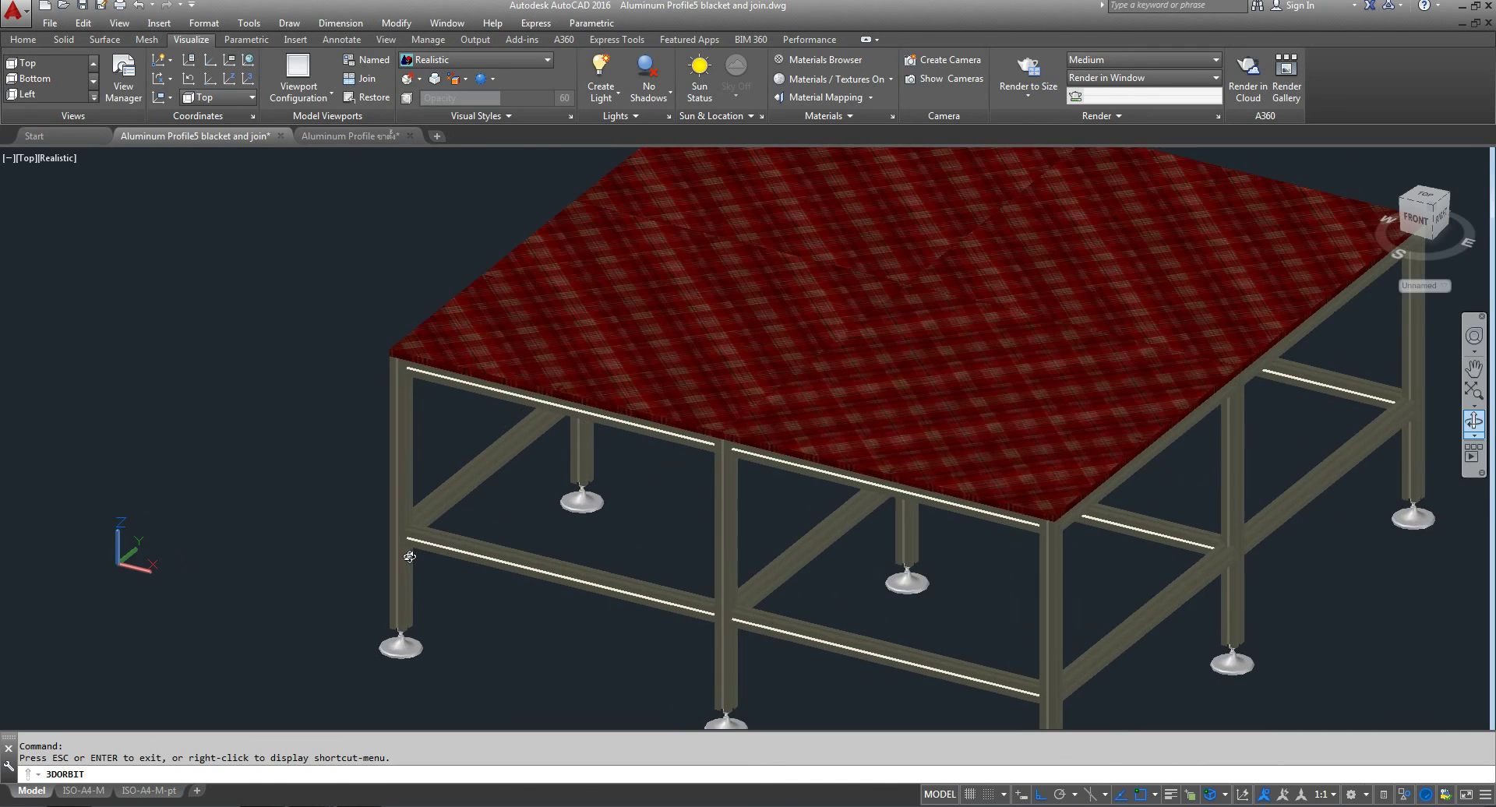
pyautogui.scroll(1, 414, 547)
pyautogui.scroll(2, 417, 543)
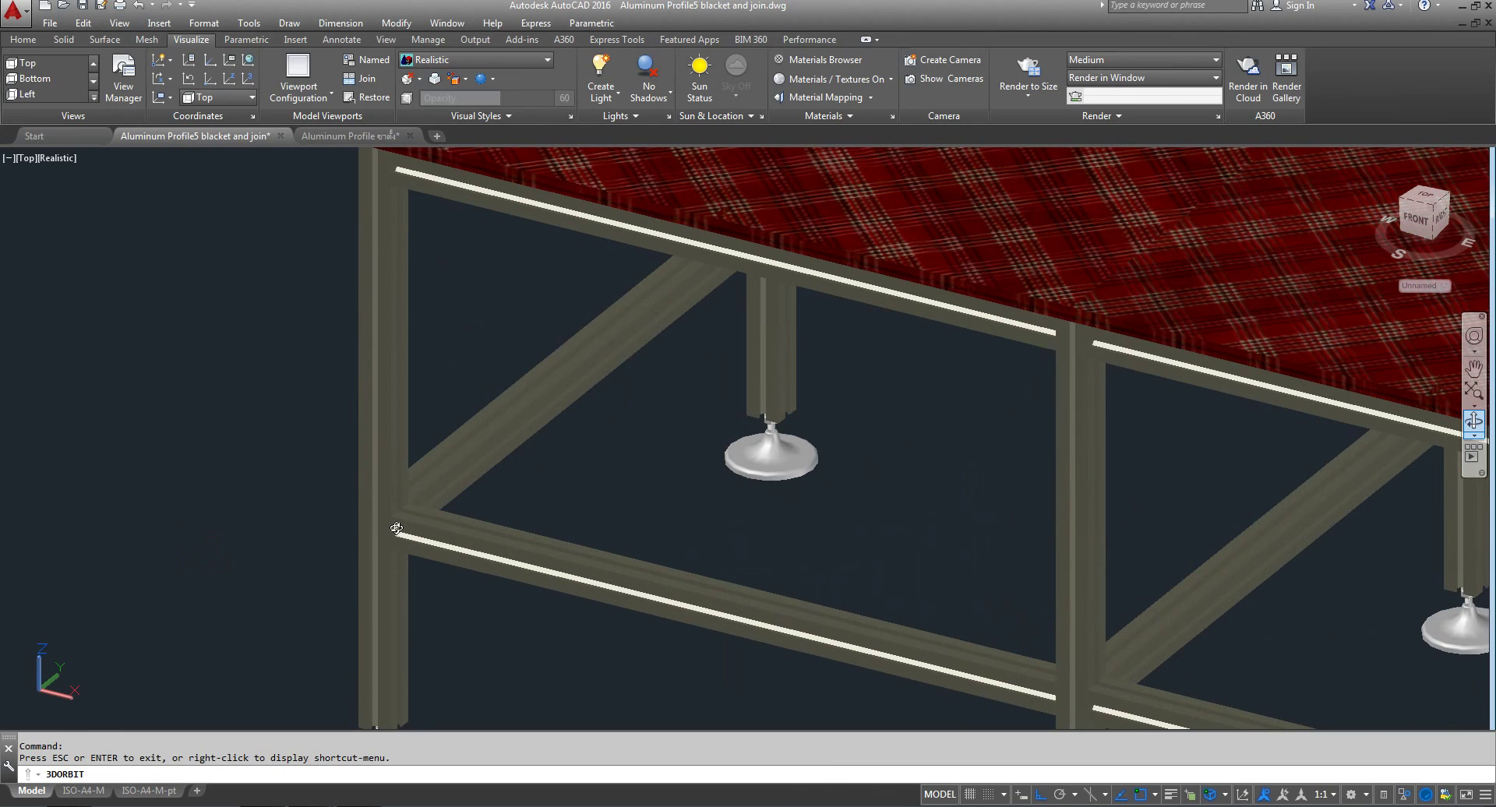
pyautogui.scroll(-2, 396, 528)
pyautogui.scroll(-1, 397, 528)
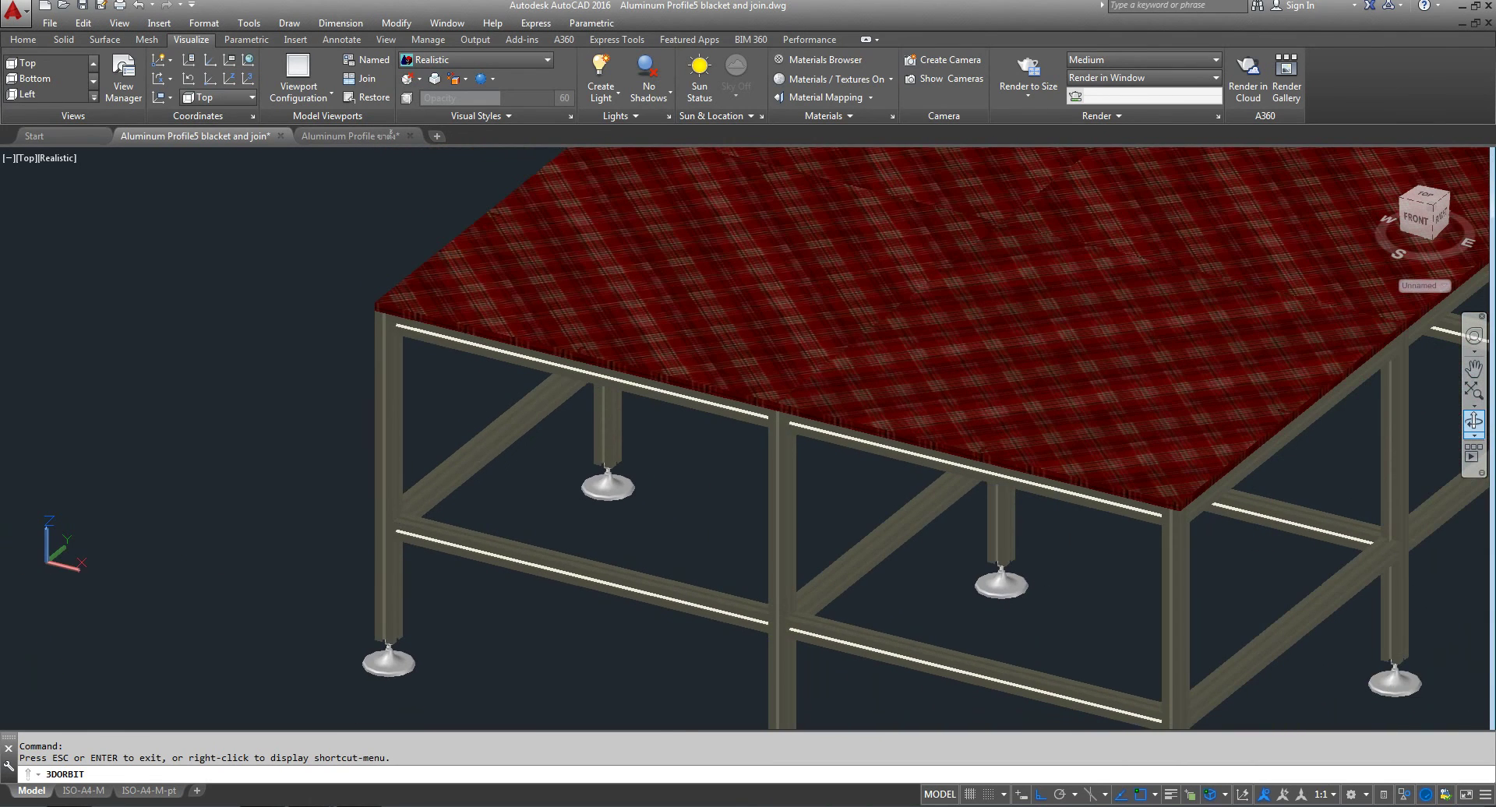
pyautogui.scroll(-2, 860, 507)
pyautogui.scroll(-1, 860, 507)
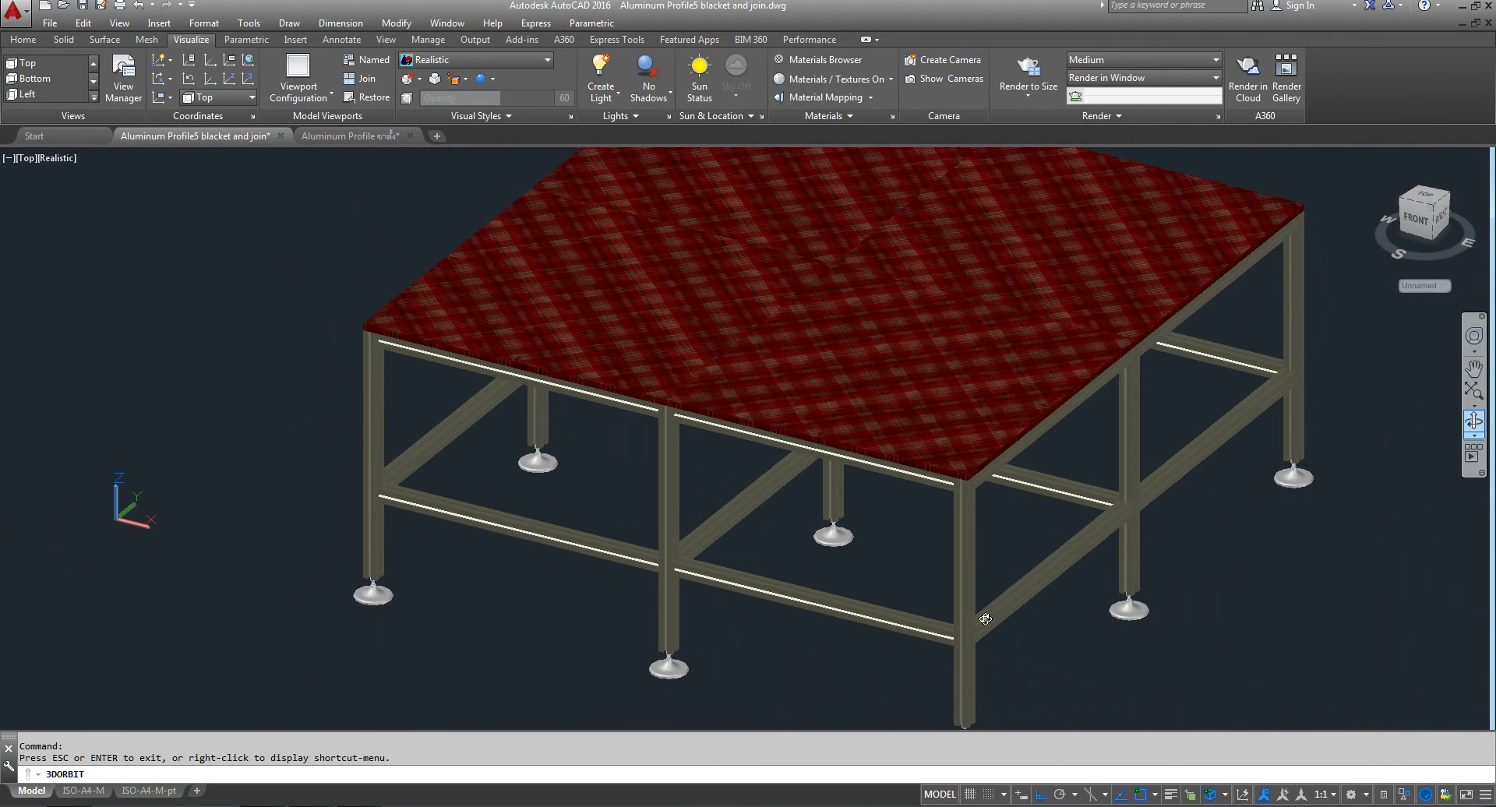
pyautogui.scroll(2, 979, 640)
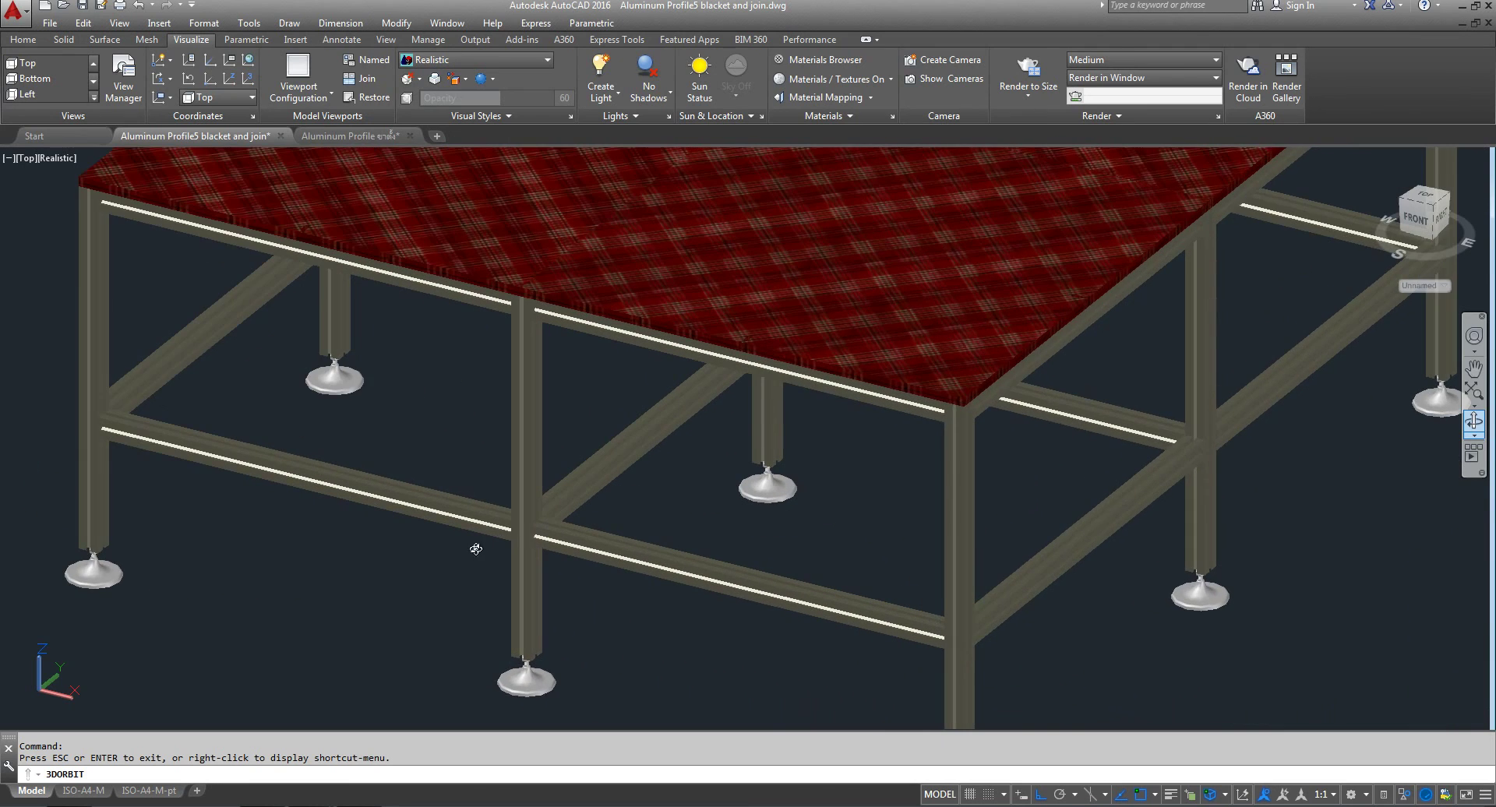
pyautogui.scroll(2, 529, 529)
pyautogui.scroll(1, 545, 466)
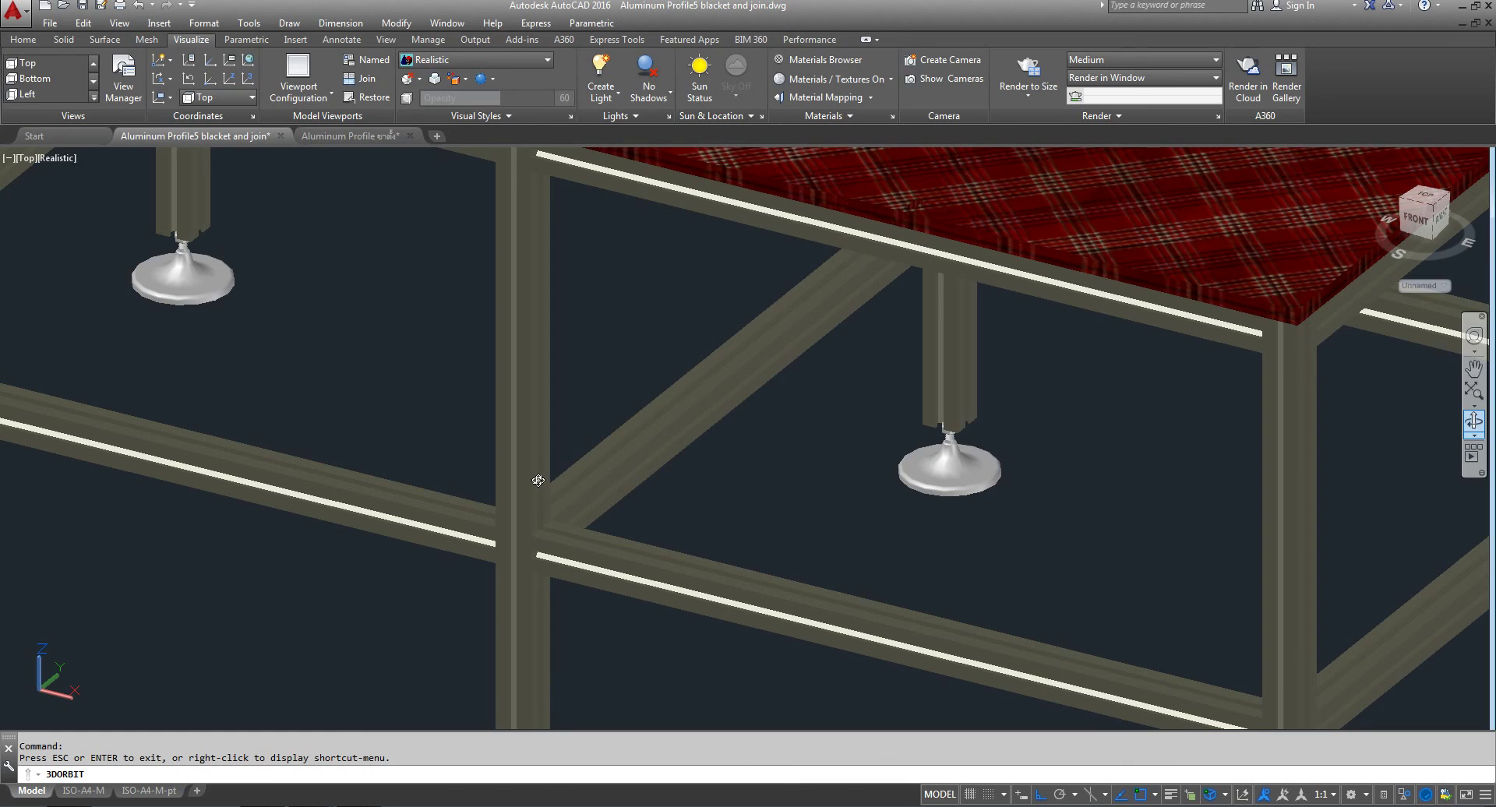
pyautogui.scroll(-3, 540, 475)
pyautogui.scroll(-1, 561, 479)
pyautogui.scroll(-1, 561, 479)
pyautogui.scroll(2, 540, 597)
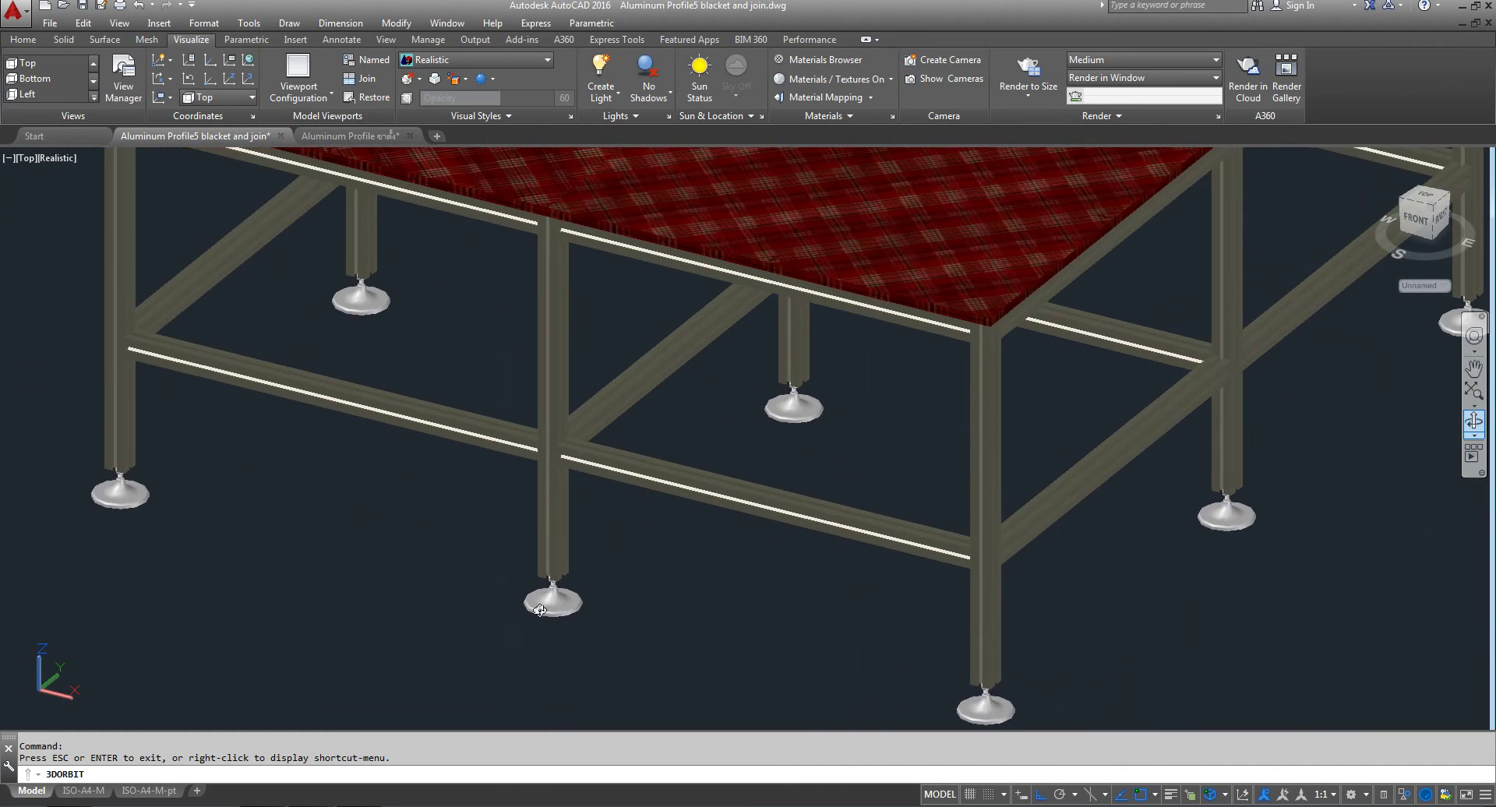
pyautogui.scroll(2, 549, 604)
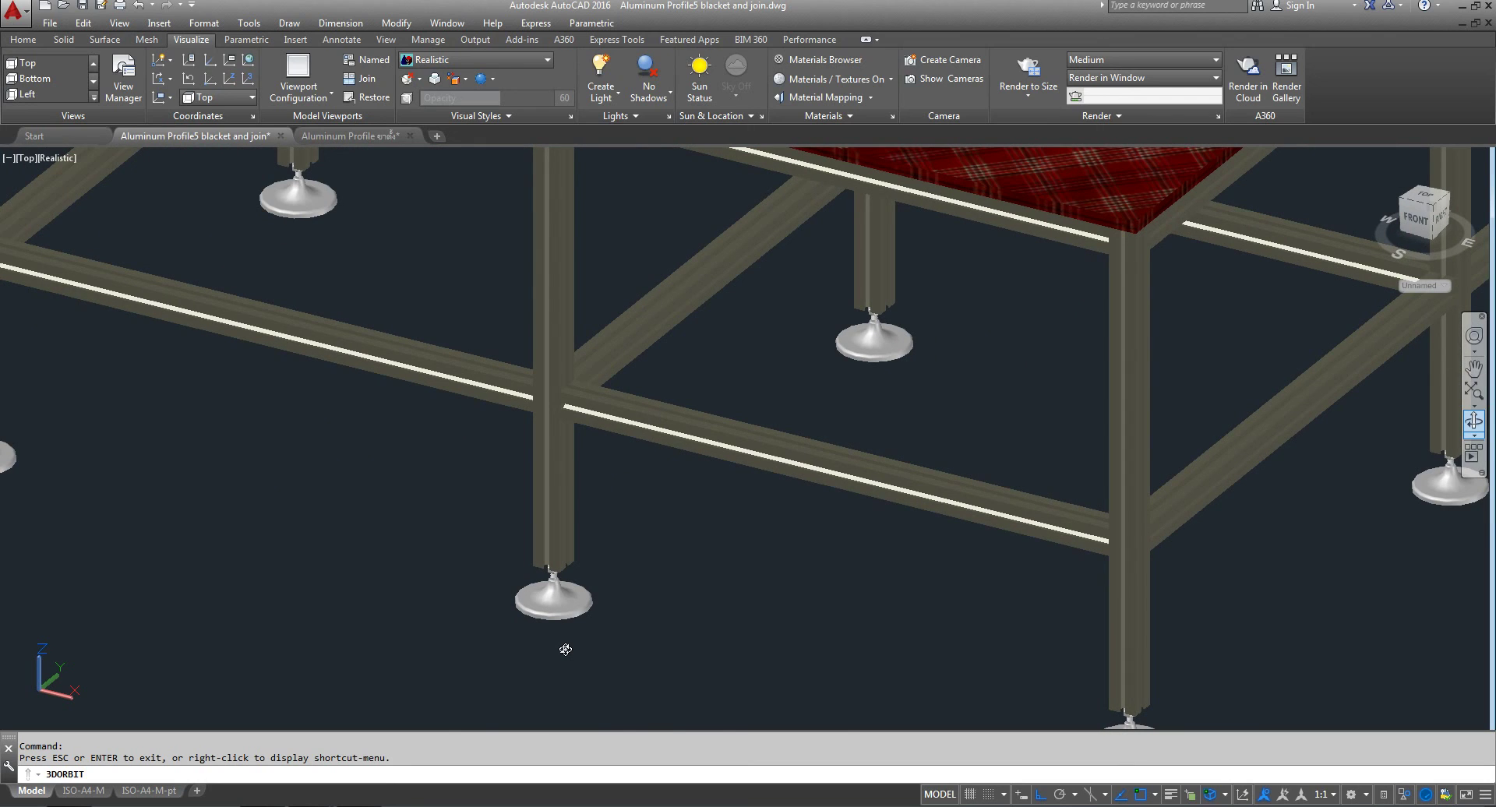
pyautogui.scroll(-2, 759, 551)
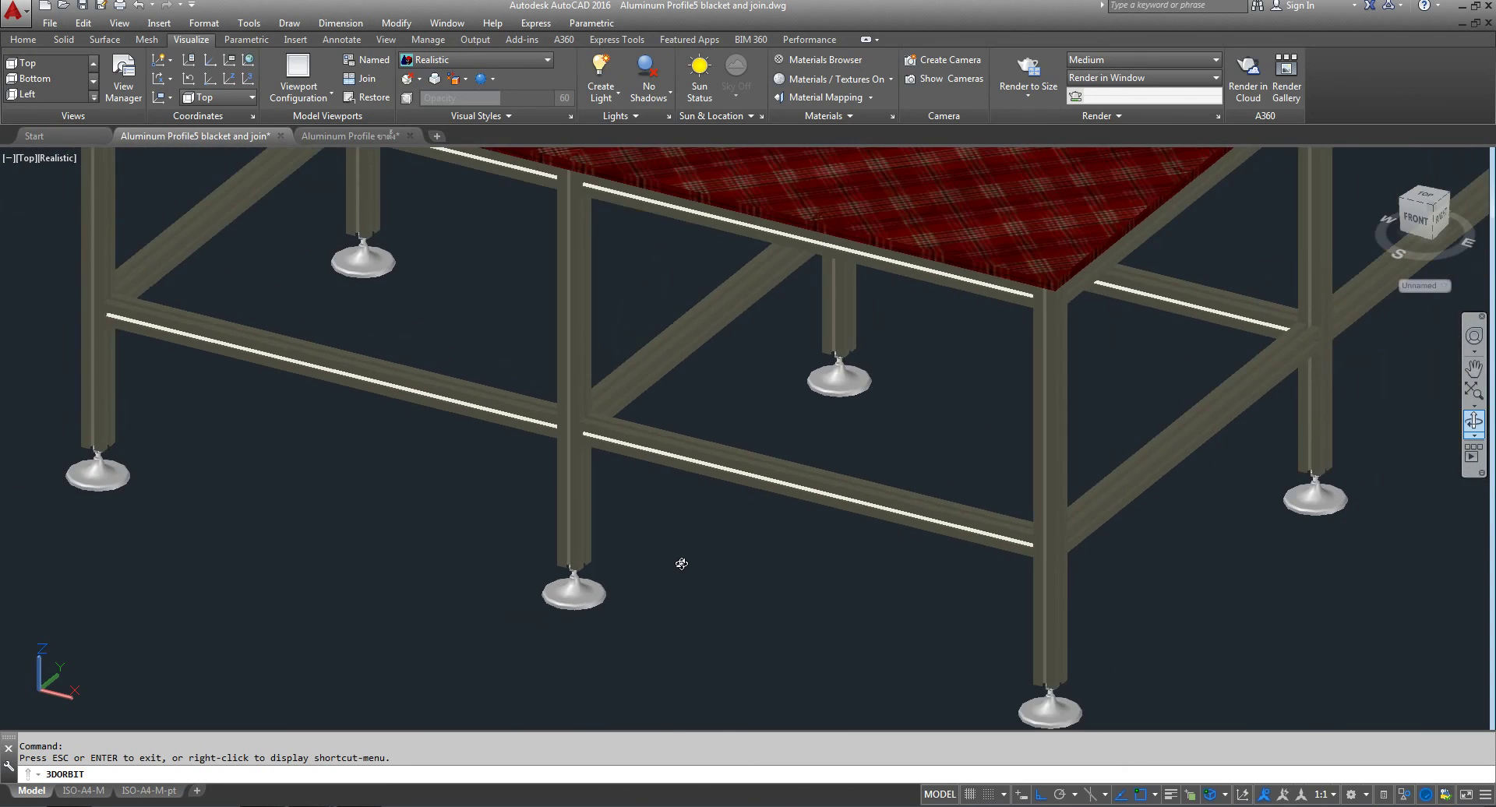
pyautogui.scroll(-2, 684, 561)
pyautogui.scroll(-1, 690, 555)
pyautogui.scroll(-2, 689, 555)
pyautogui.scroll(-2, 886, 440)
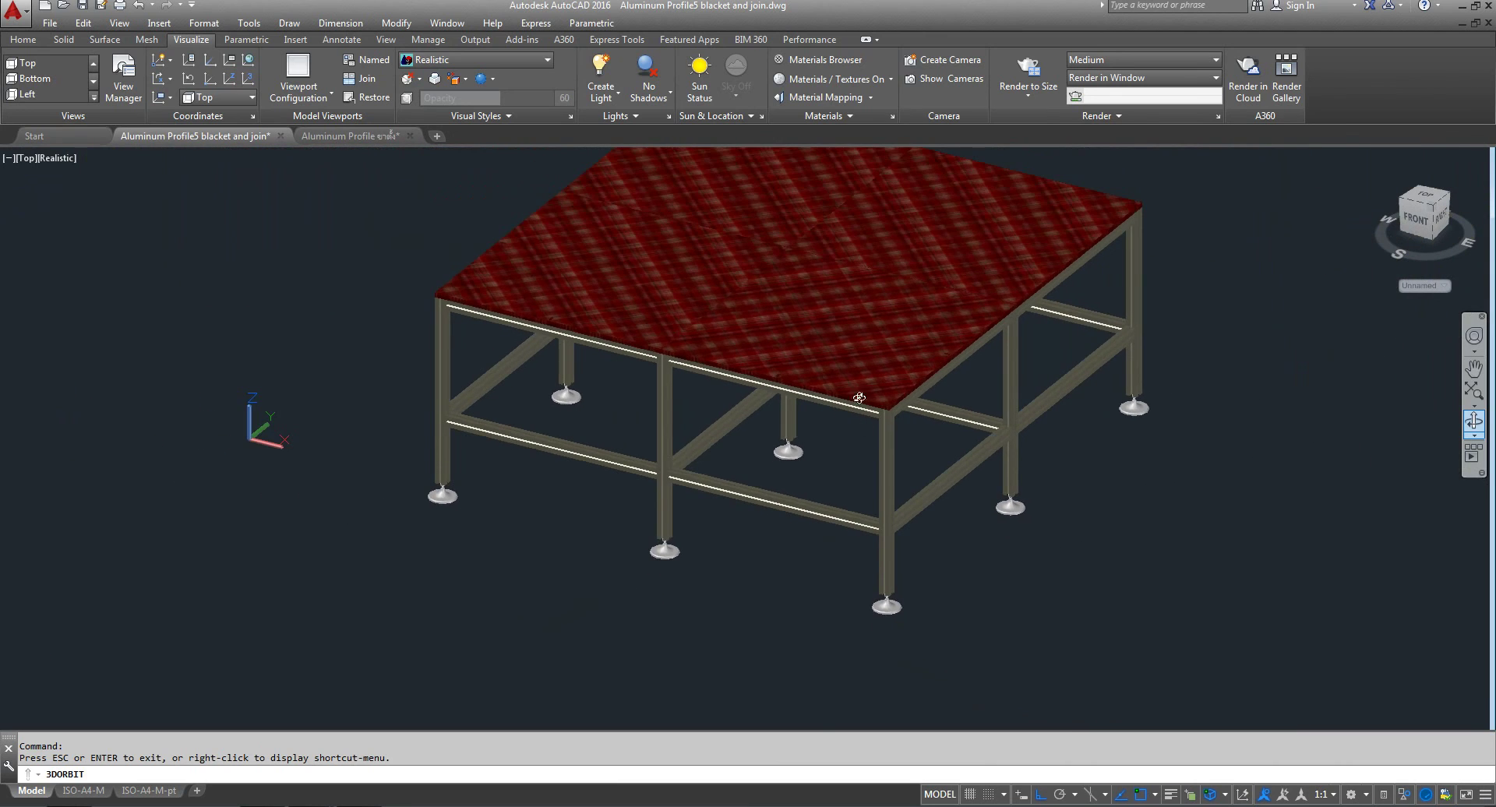
pyautogui.scroll(-1, 860, 397)
pyautogui.scroll(1, 794, 476)
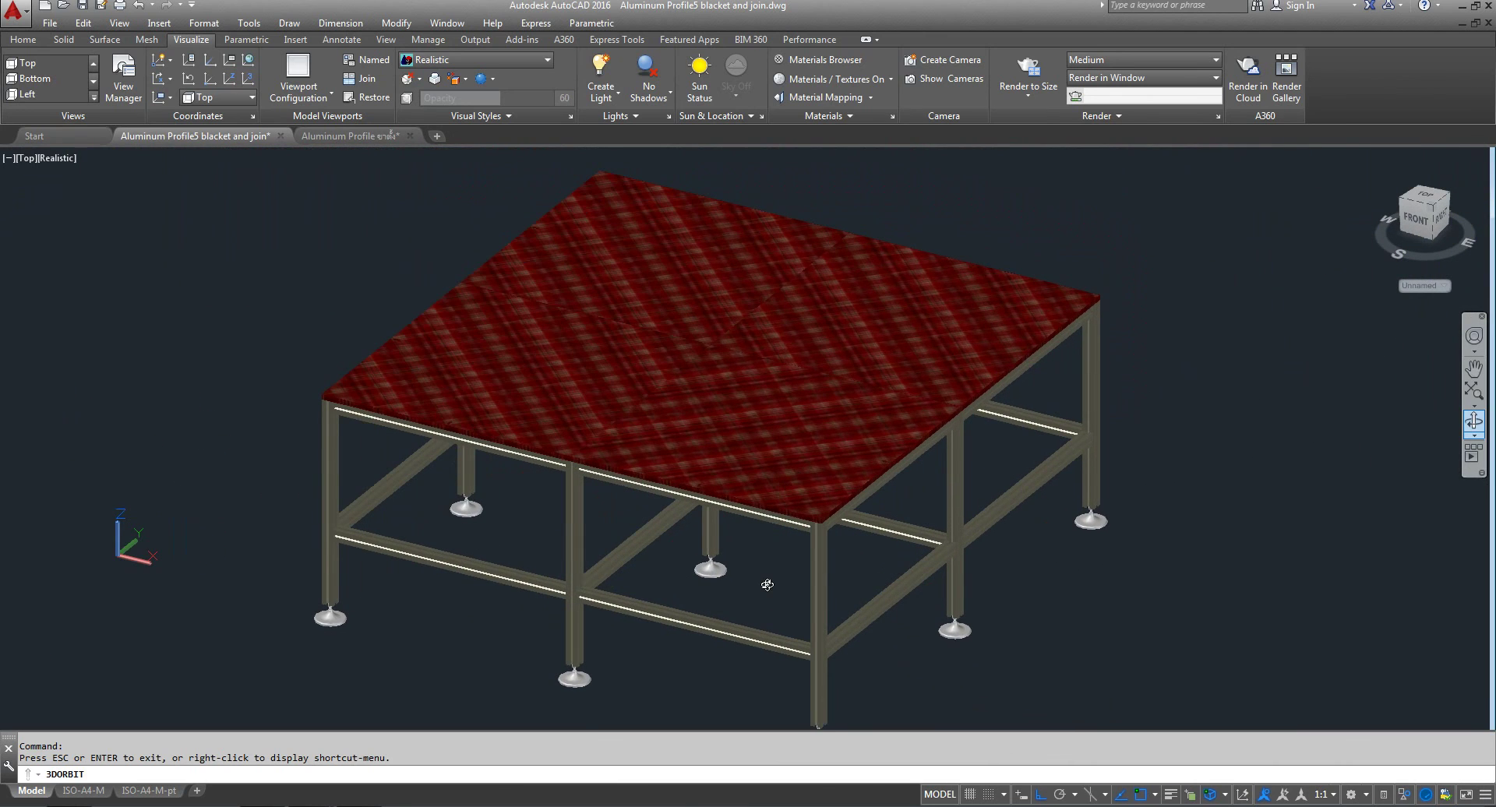
# - Orbit and zoom the view round to the table's right side, showing every leveling foot
pyautogui.moveTo(768, 583)
pyautogui.mouseDown()
pyautogui.moveTo(803, 565)
pyautogui.moveTo(792, 596)
pyautogui.moveTo(787, 516)
pyautogui.moveTo(656, 484)
pyautogui.moveTo(653, 503)
pyautogui.moveTo(689, 519)
pyautogui.moveTo(738, 501)
pyautogui.moveTo(684, 494)
pyautogui.moveTo(611, 518)
pyautogui.moveTo(636, 554)
pyautogui.moveTo(571, 541)
pyautogui.moveTo(588, 554)
pyautogui.moveTo(528, 488)
pyautogui.moveTo(556, 543)
pyautogui.mouseUp()
pyautogui.scroll(-2, 611, 518)
pyautogui.scroll(1, 528, 489)
pyautogui.moveTo(615, 514); pyautogui.dragTo(596, 523, button='middle')
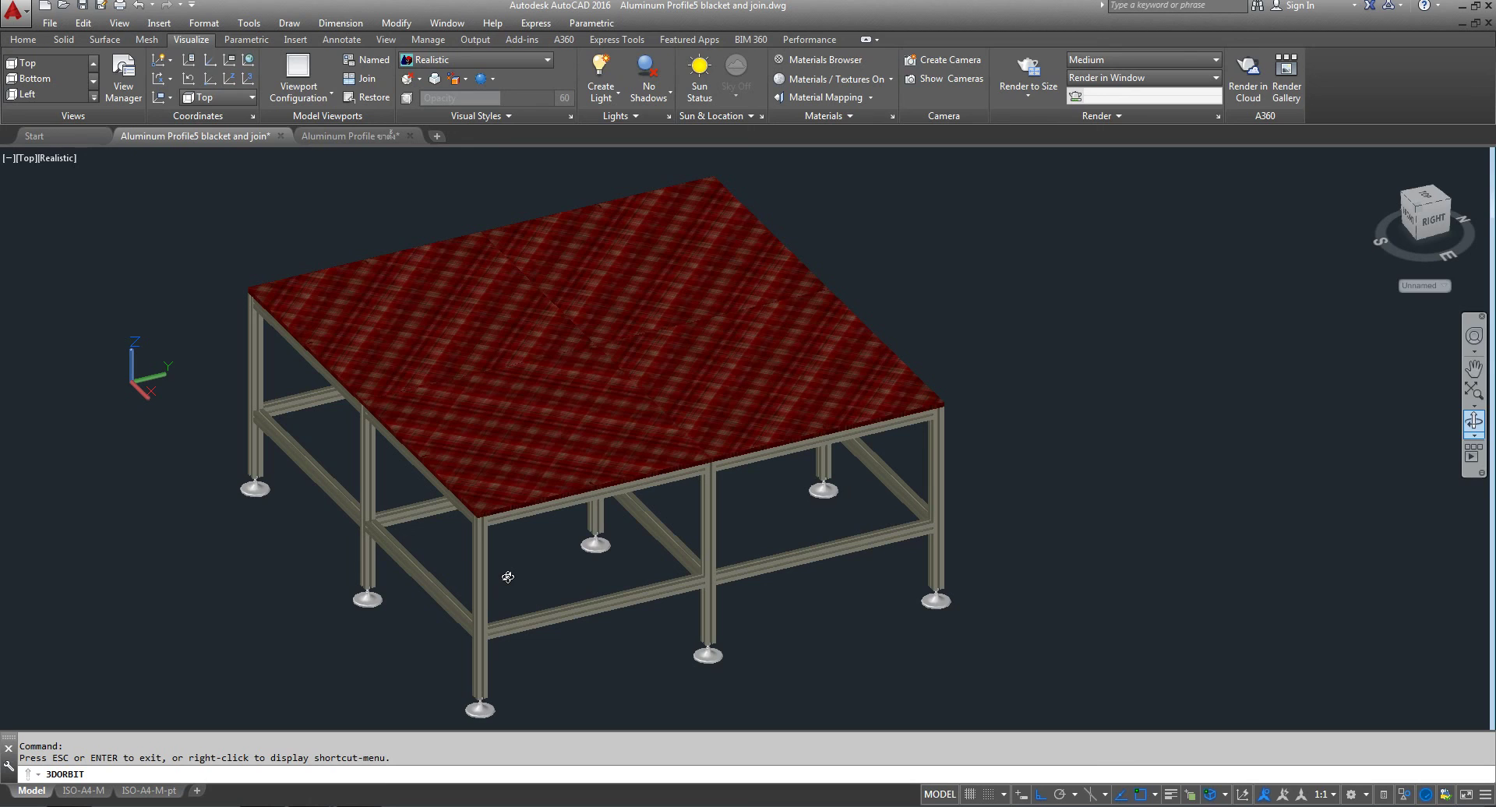
pyautogui.moveTo(508, 576); pyautogui.dragTo(669, 551)
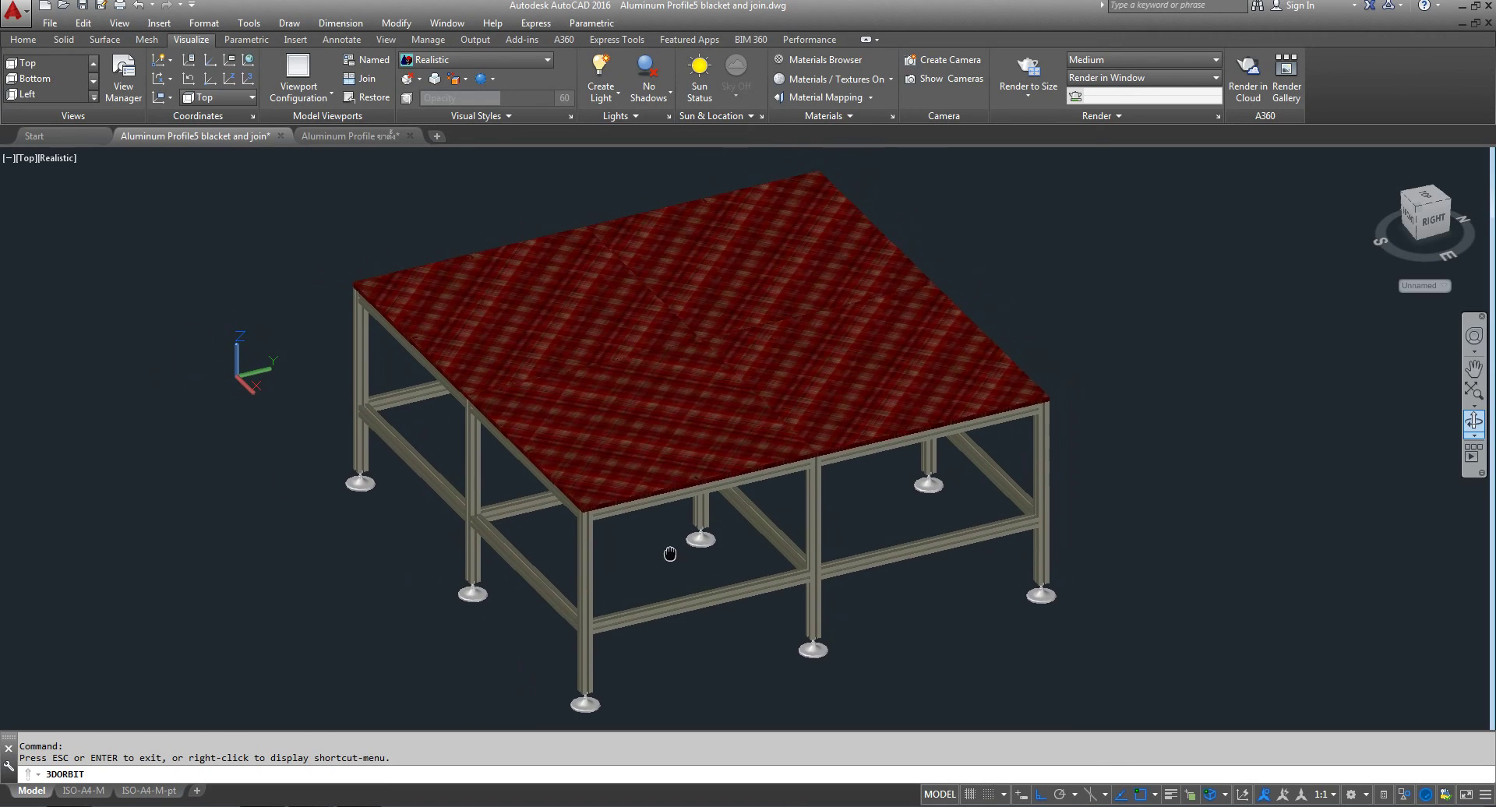